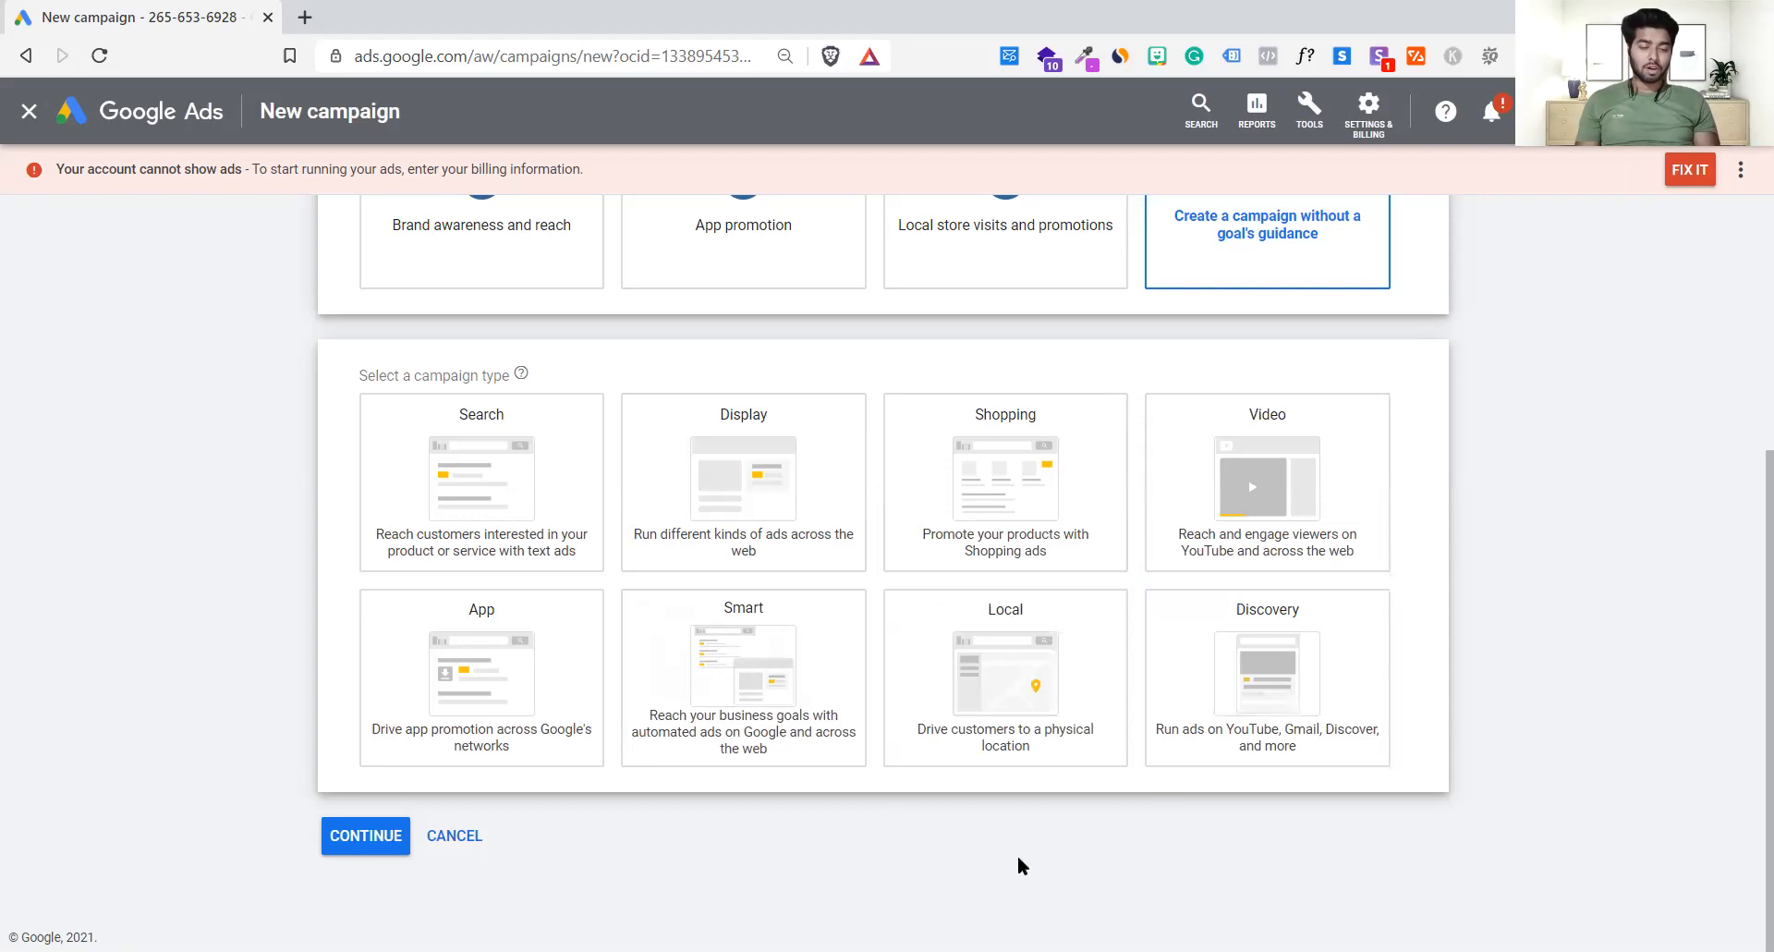
{"action": "left_click", "coordinate": [988, 754]}
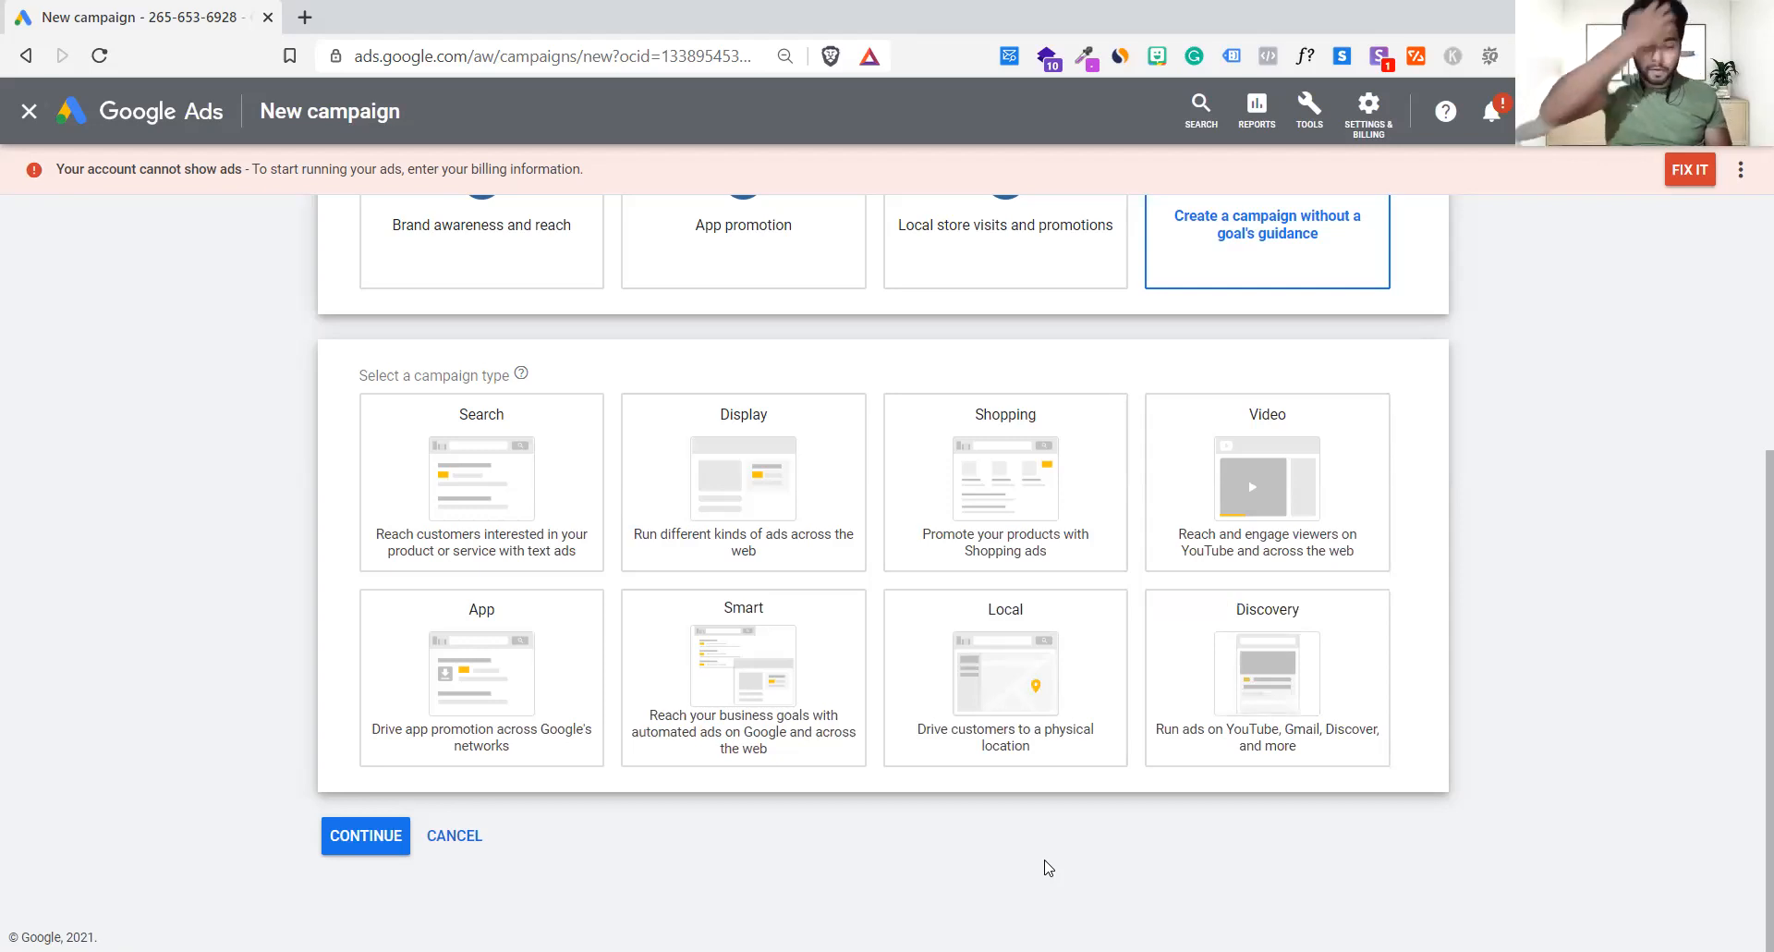
{"action": "mouse_move", "coordinate": [1025, 724]}
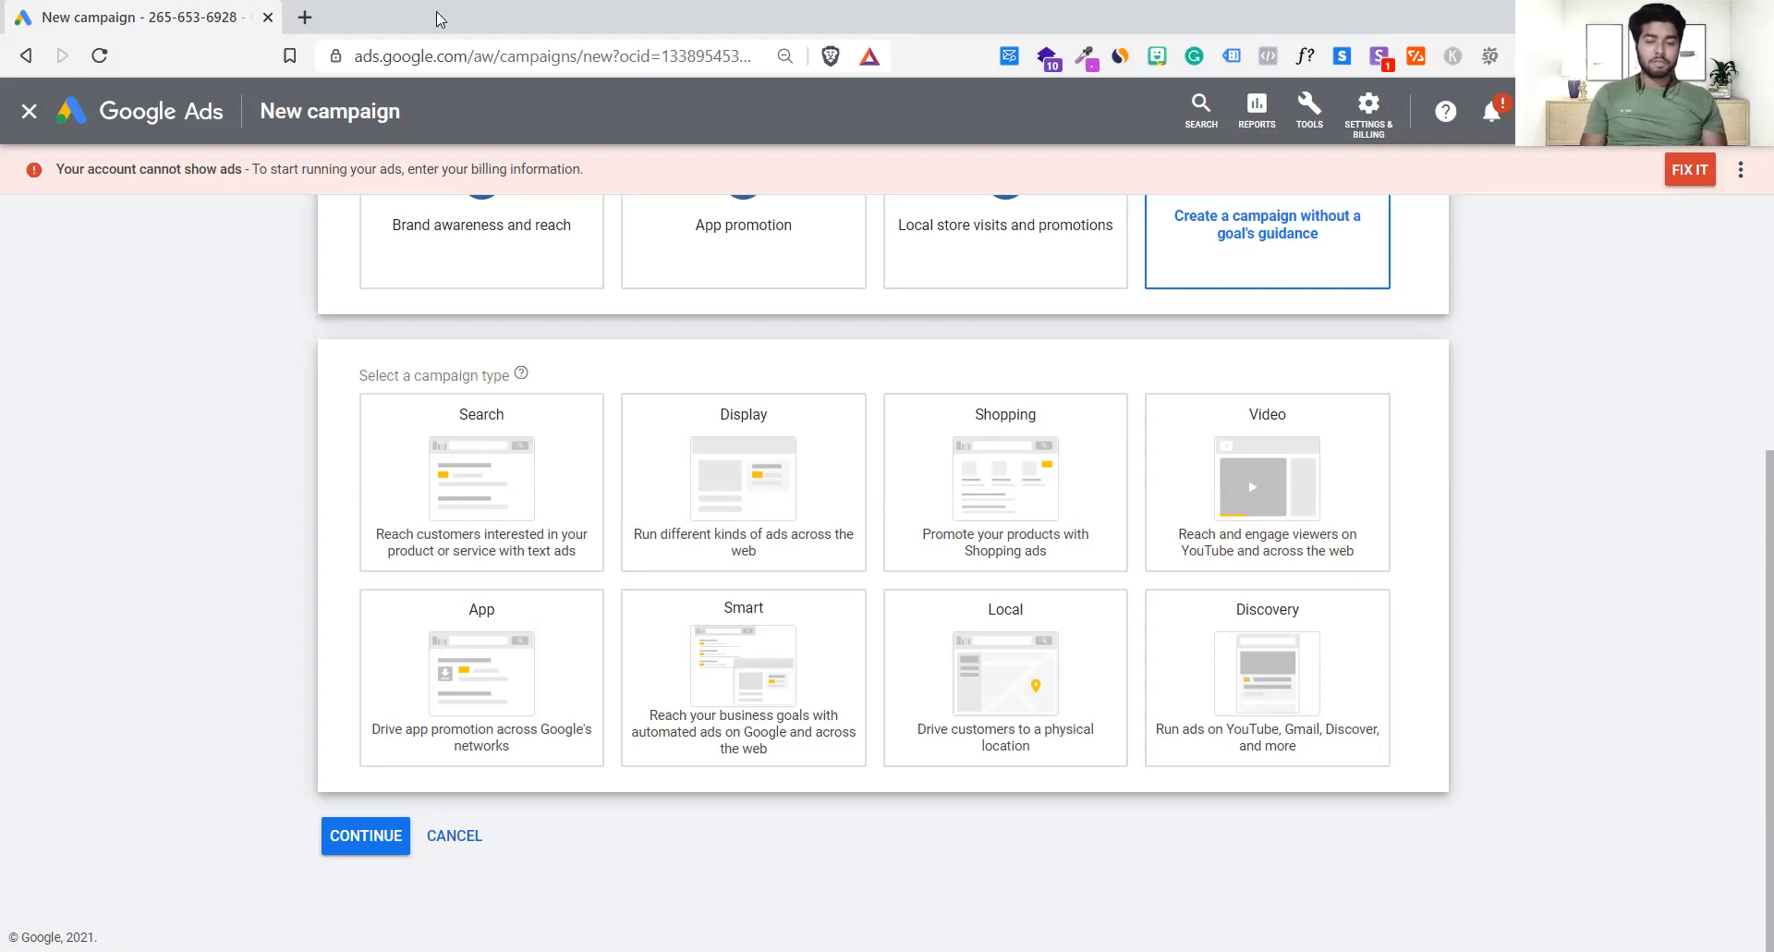
- Search Google in a new browser tab for "near me shopping center"
{"action": "left_click", "coordinate": [304, 20]}
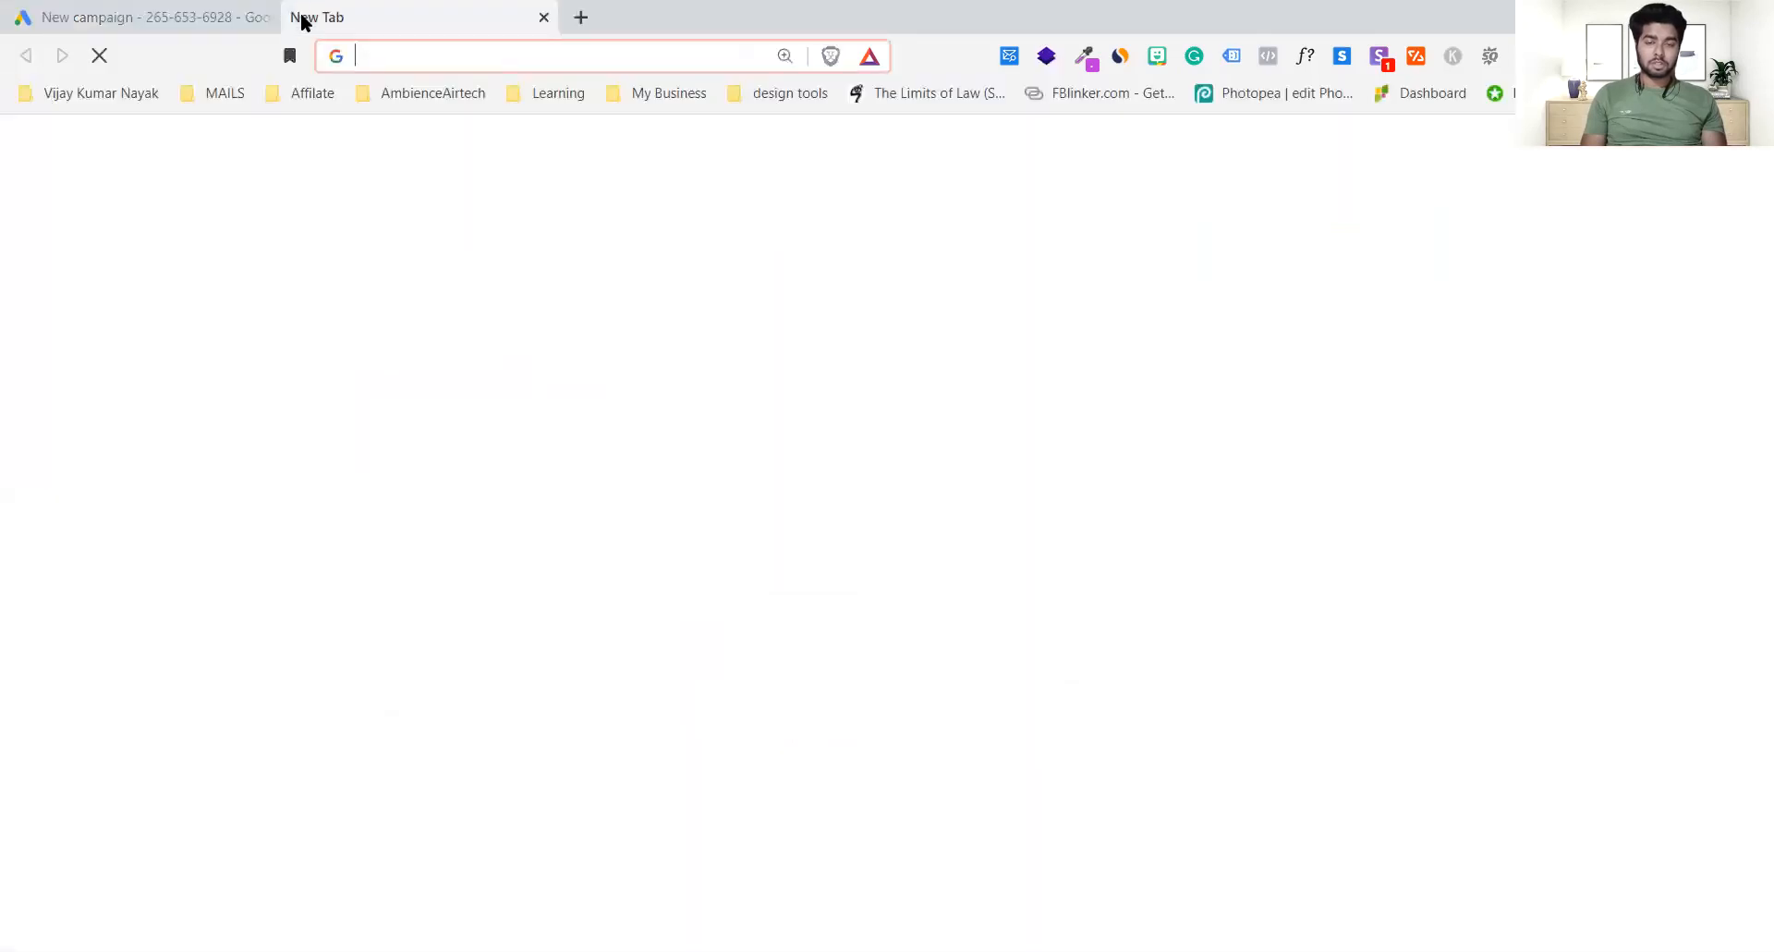
{"action": "type", "text": "near m"}
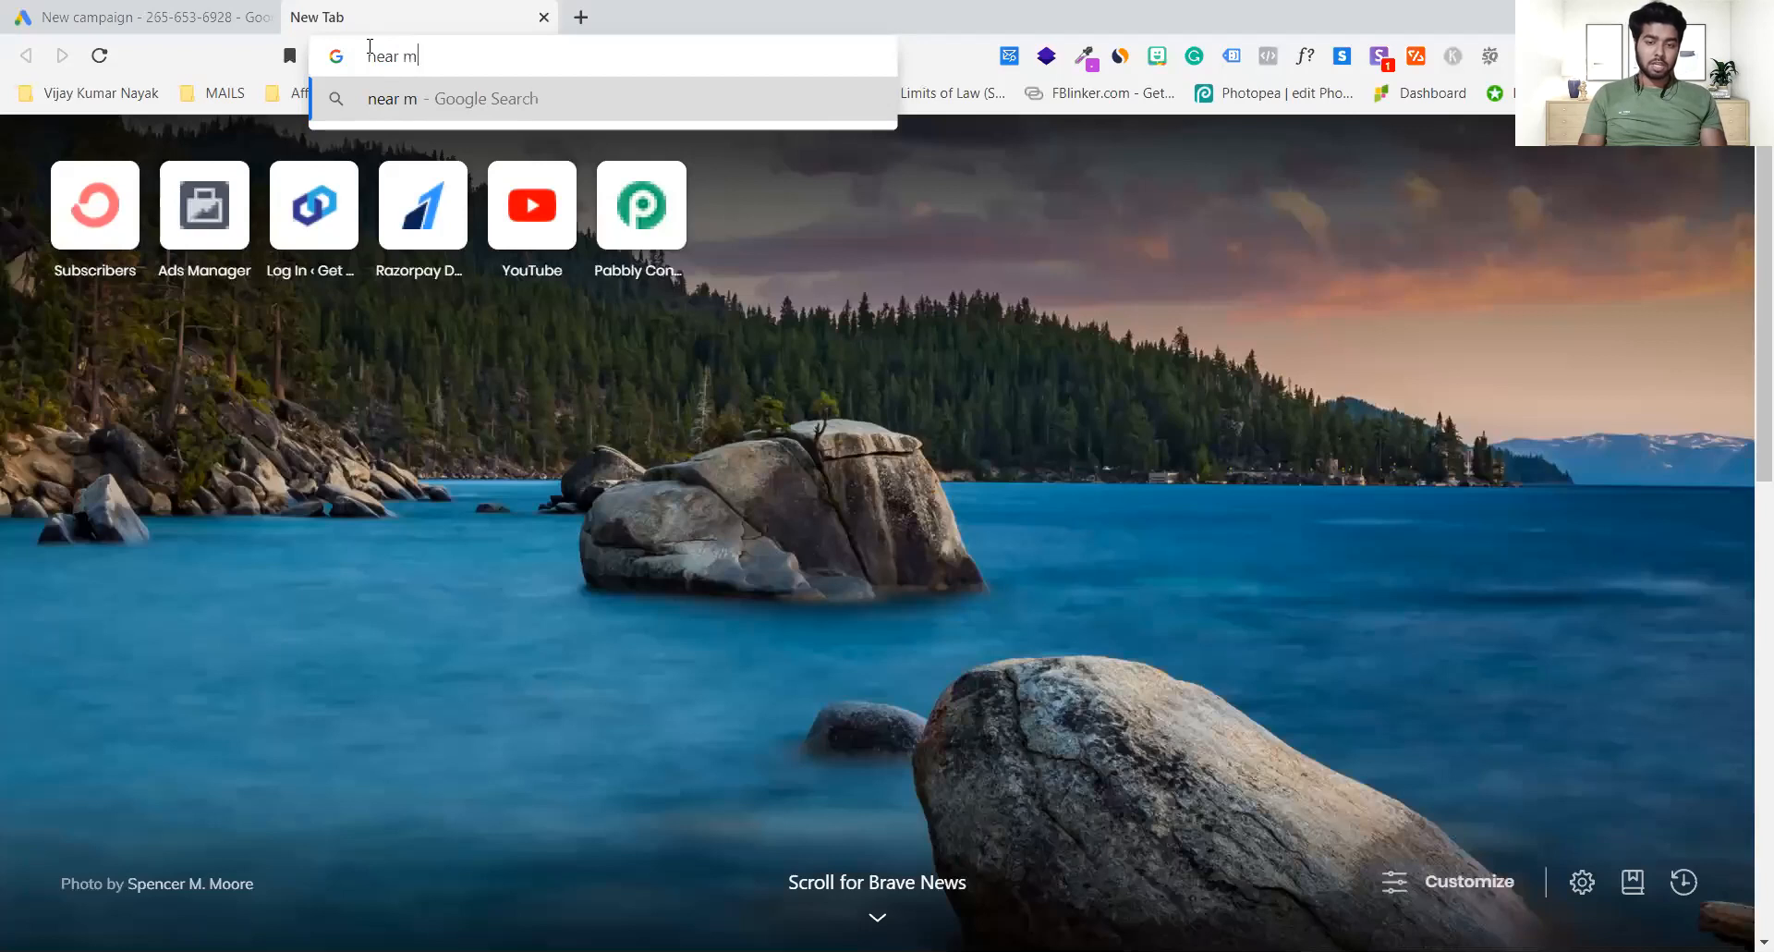
{"action": "type", "text": "e"}
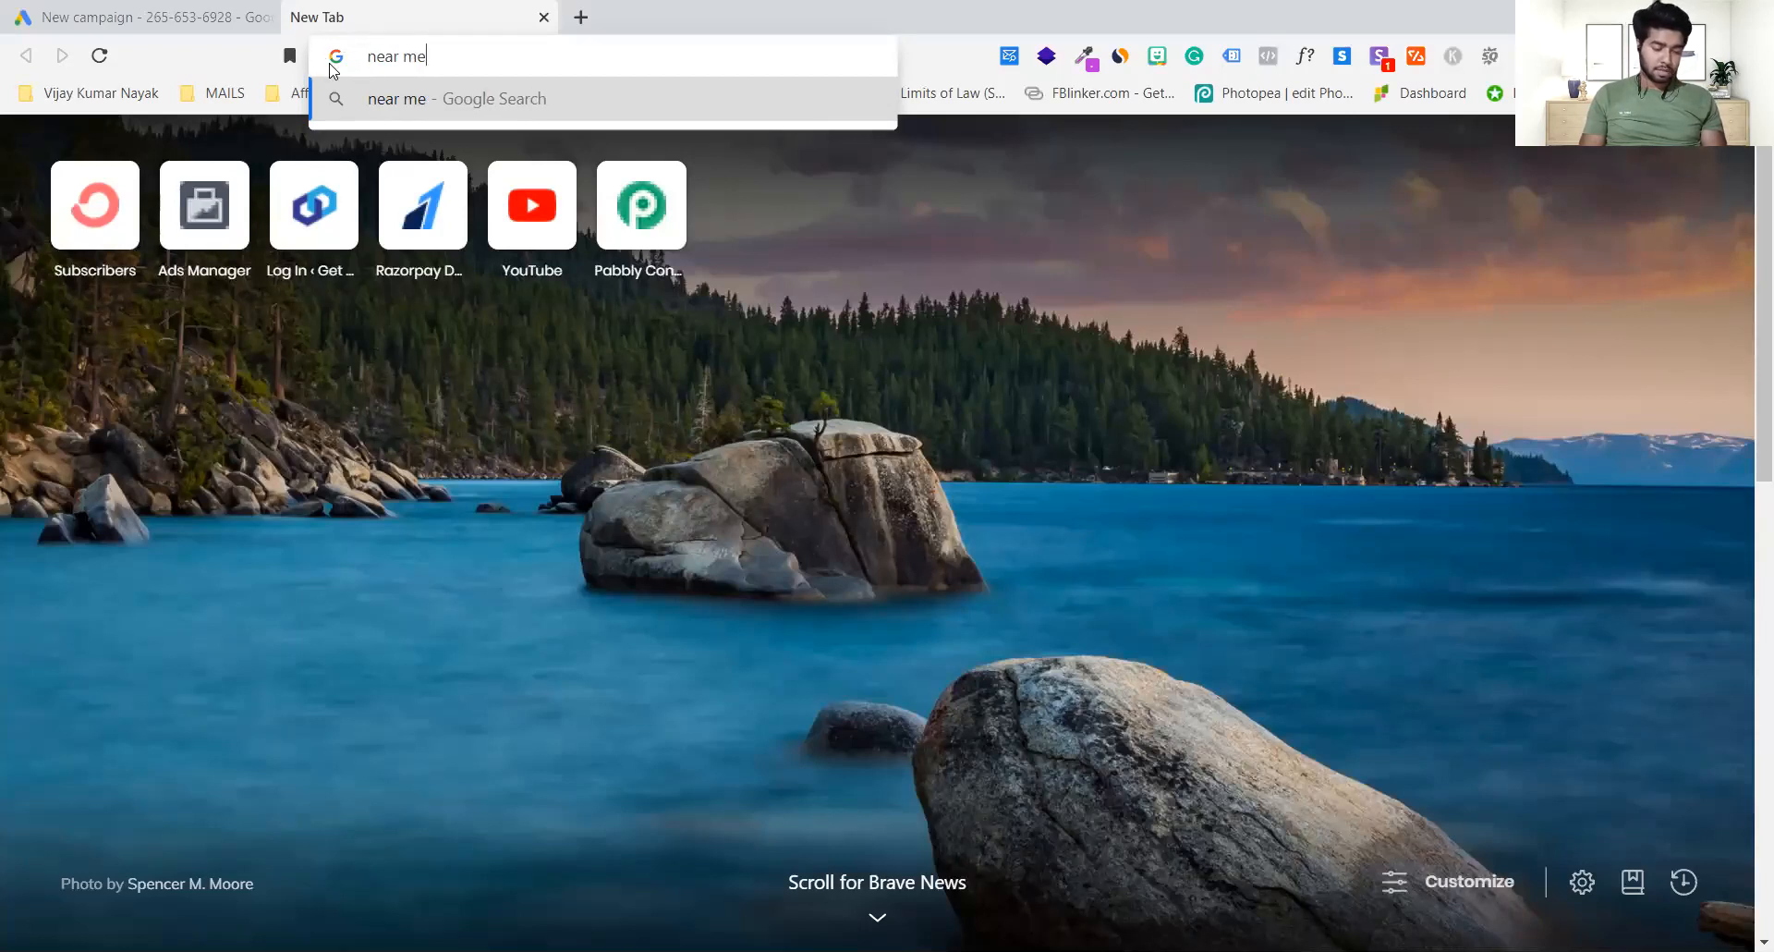
{"action": "type", "text": " shopp"}
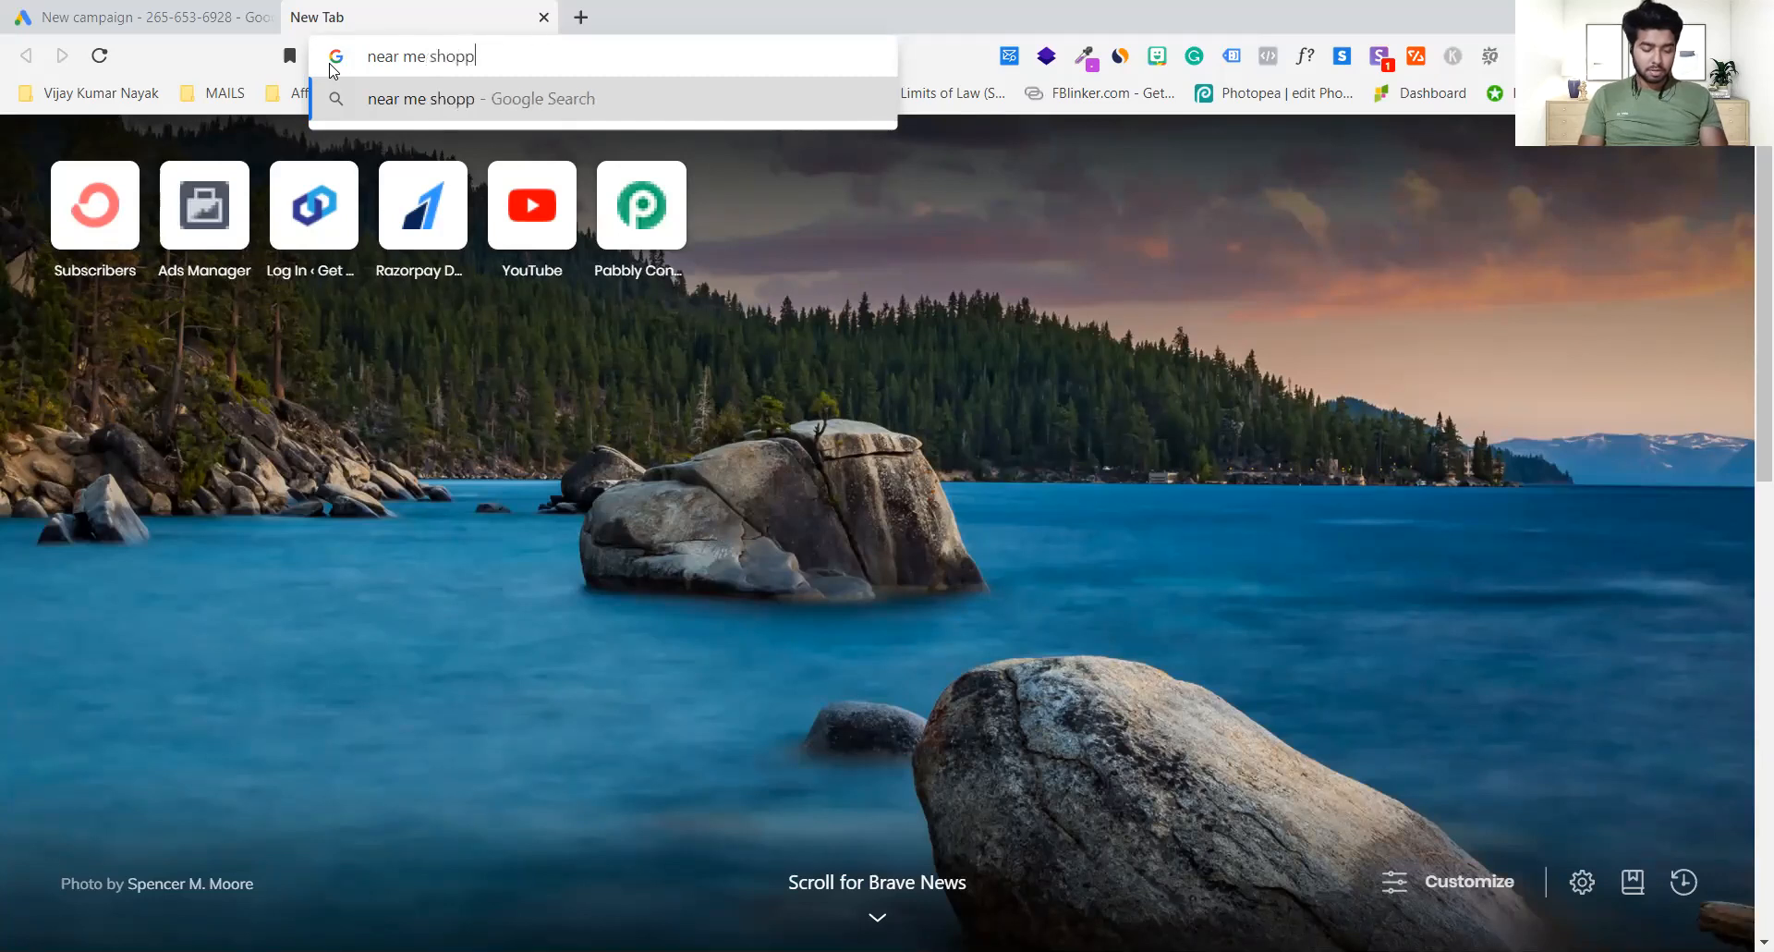
{"action": "type", "text": "ing center"}
{"action": "key", "text": "Return"}
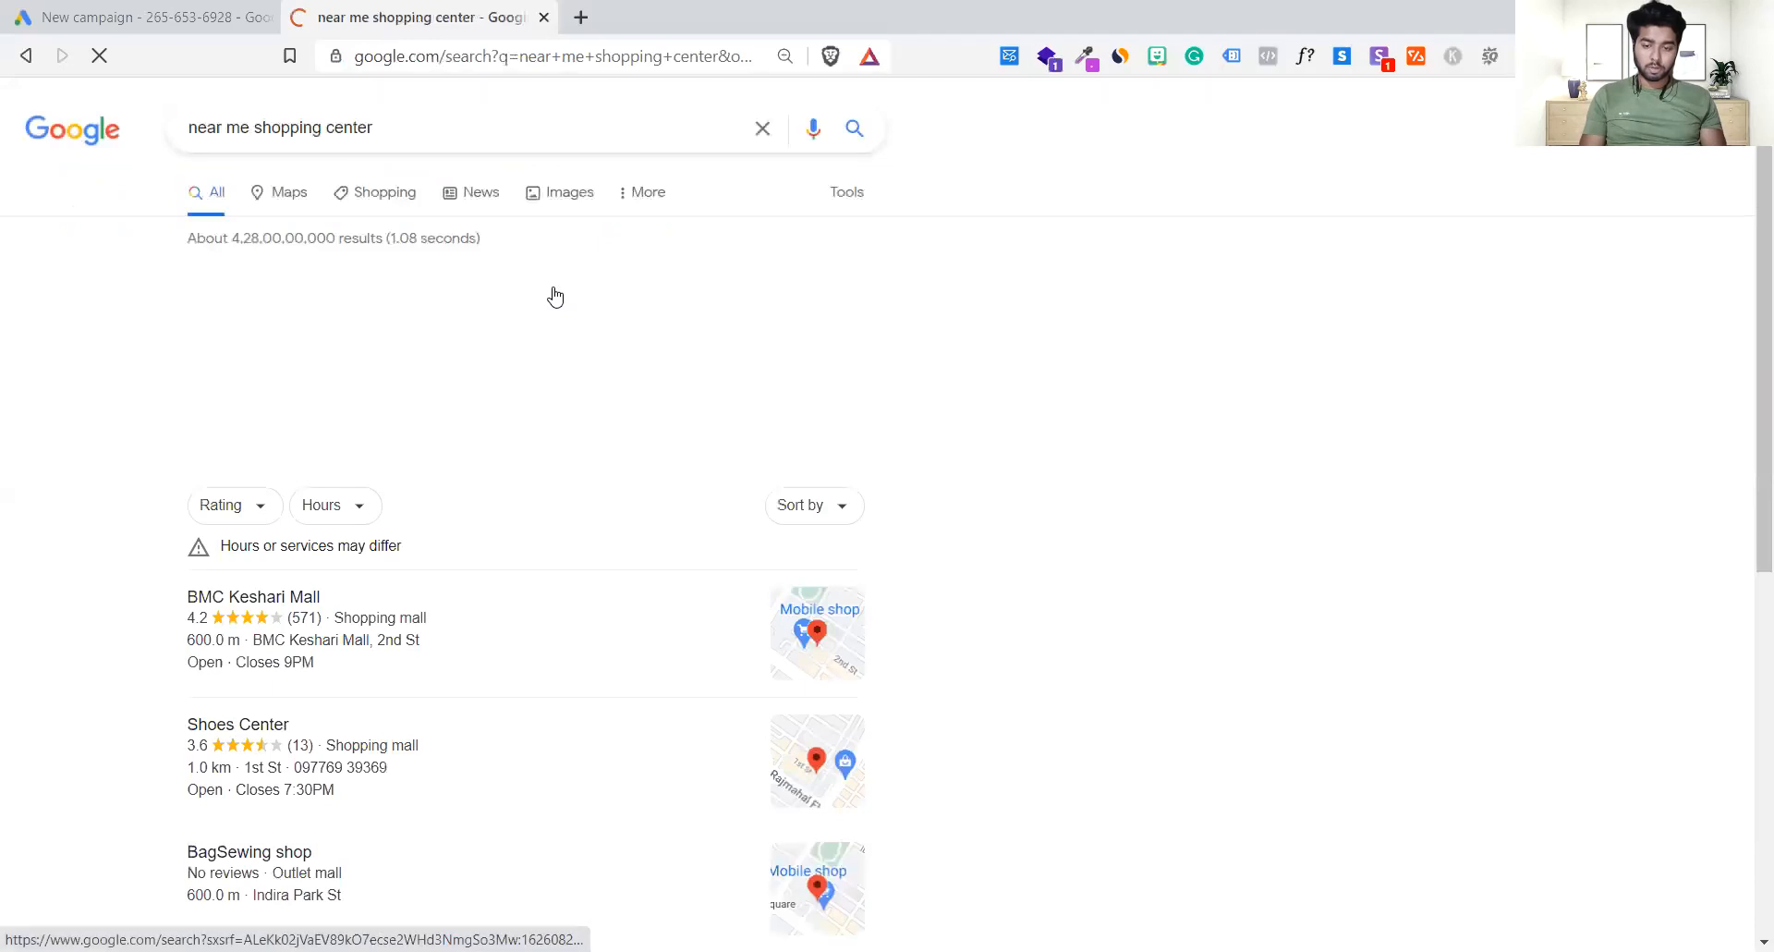
- Examine the map, the nearby business listings and the website results for the shopping center search
{"action": "scroll", "coordinate": [554, 293], "scroll_direction": "down", "scroll_amount": 2}
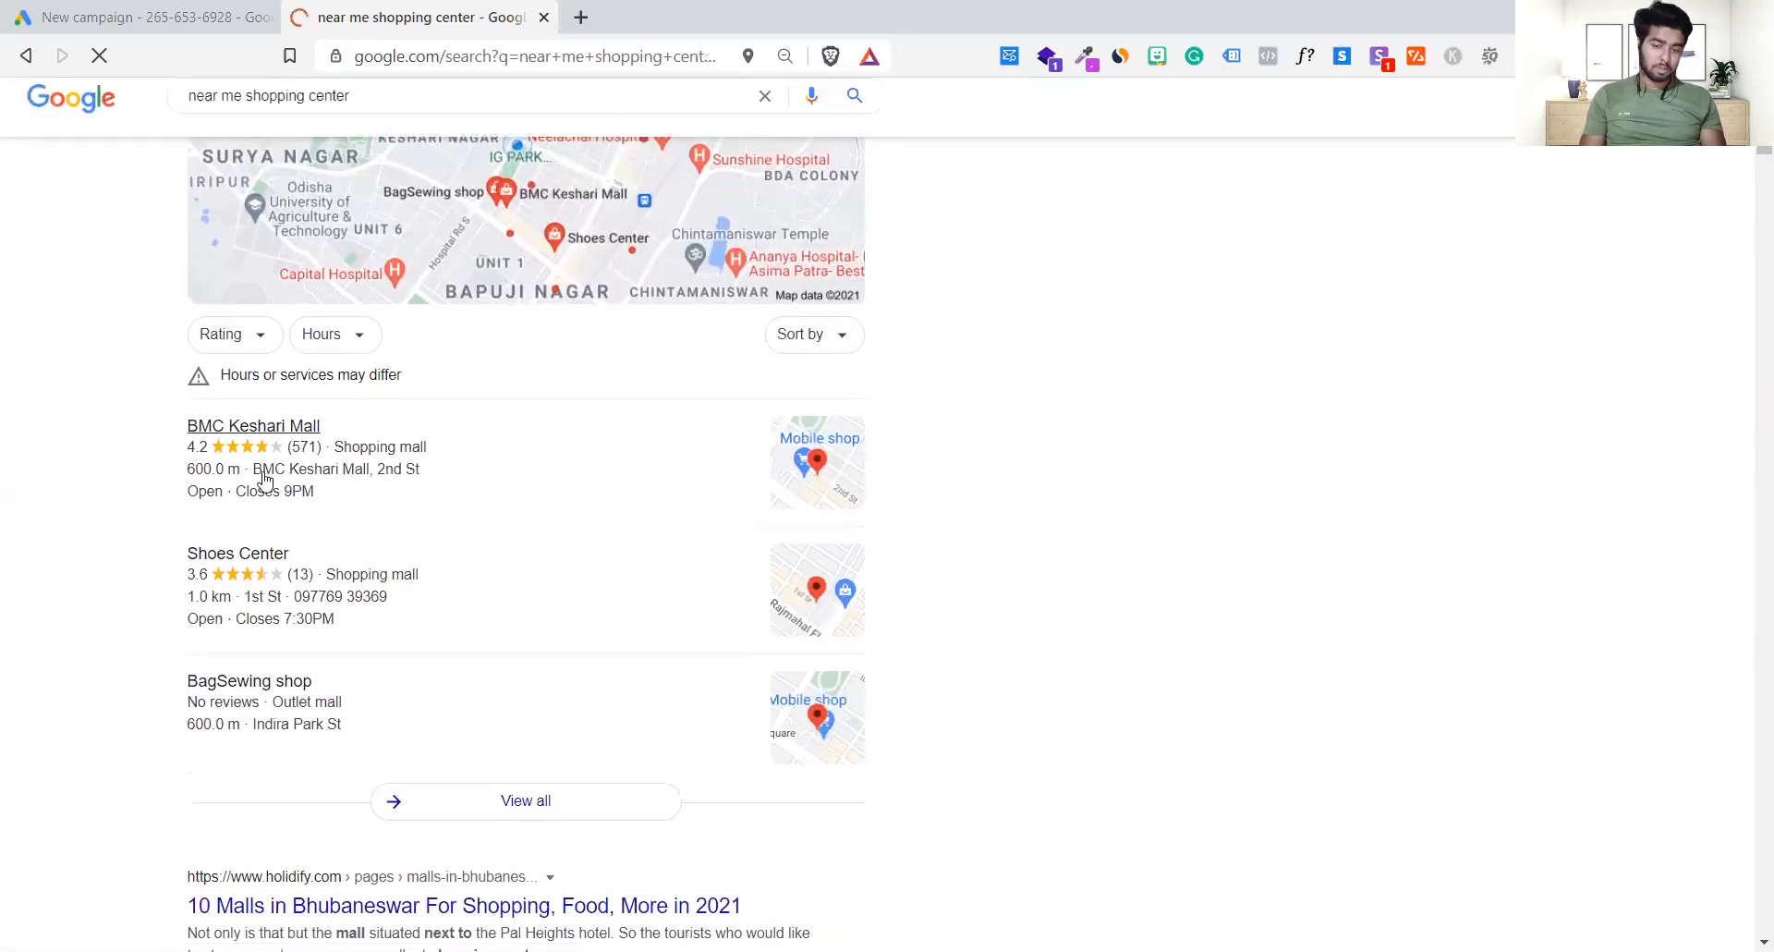
{"action": "right_click", "coordinate": [339, 494]}
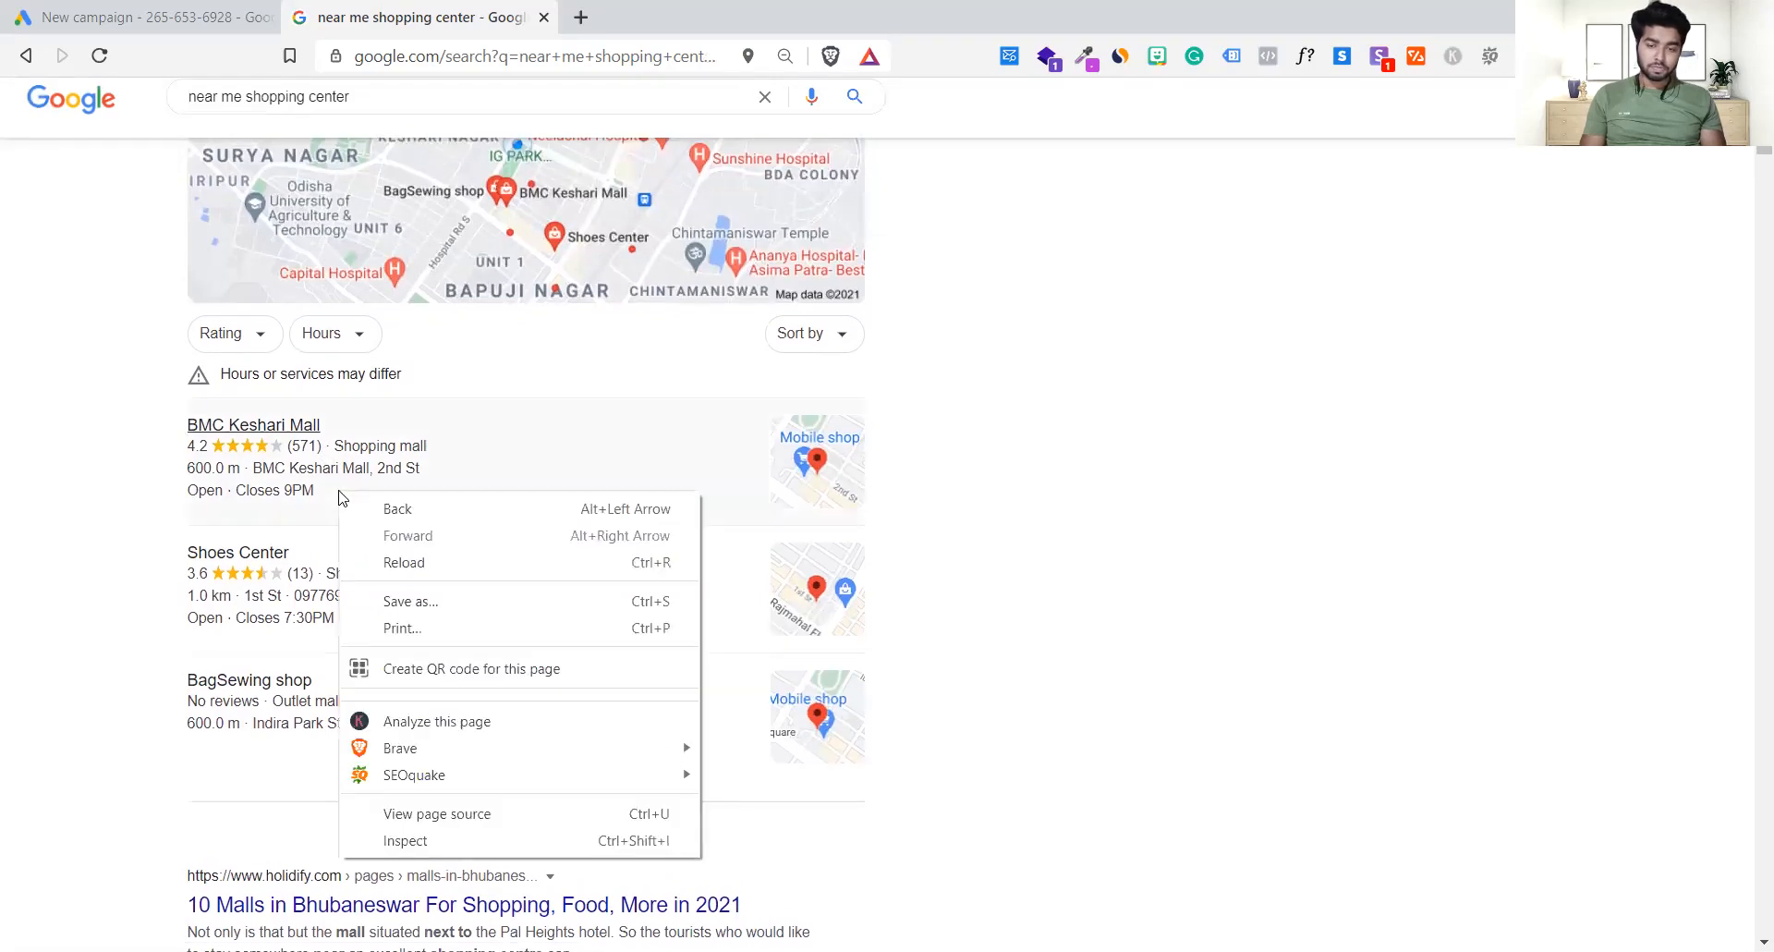
{"action": "left_click", "coordinate": [1184, 488]}
{"action": "scroll", "coordinate": [652, 497], "scroll_direction": "up", "scroll_amount": 2}
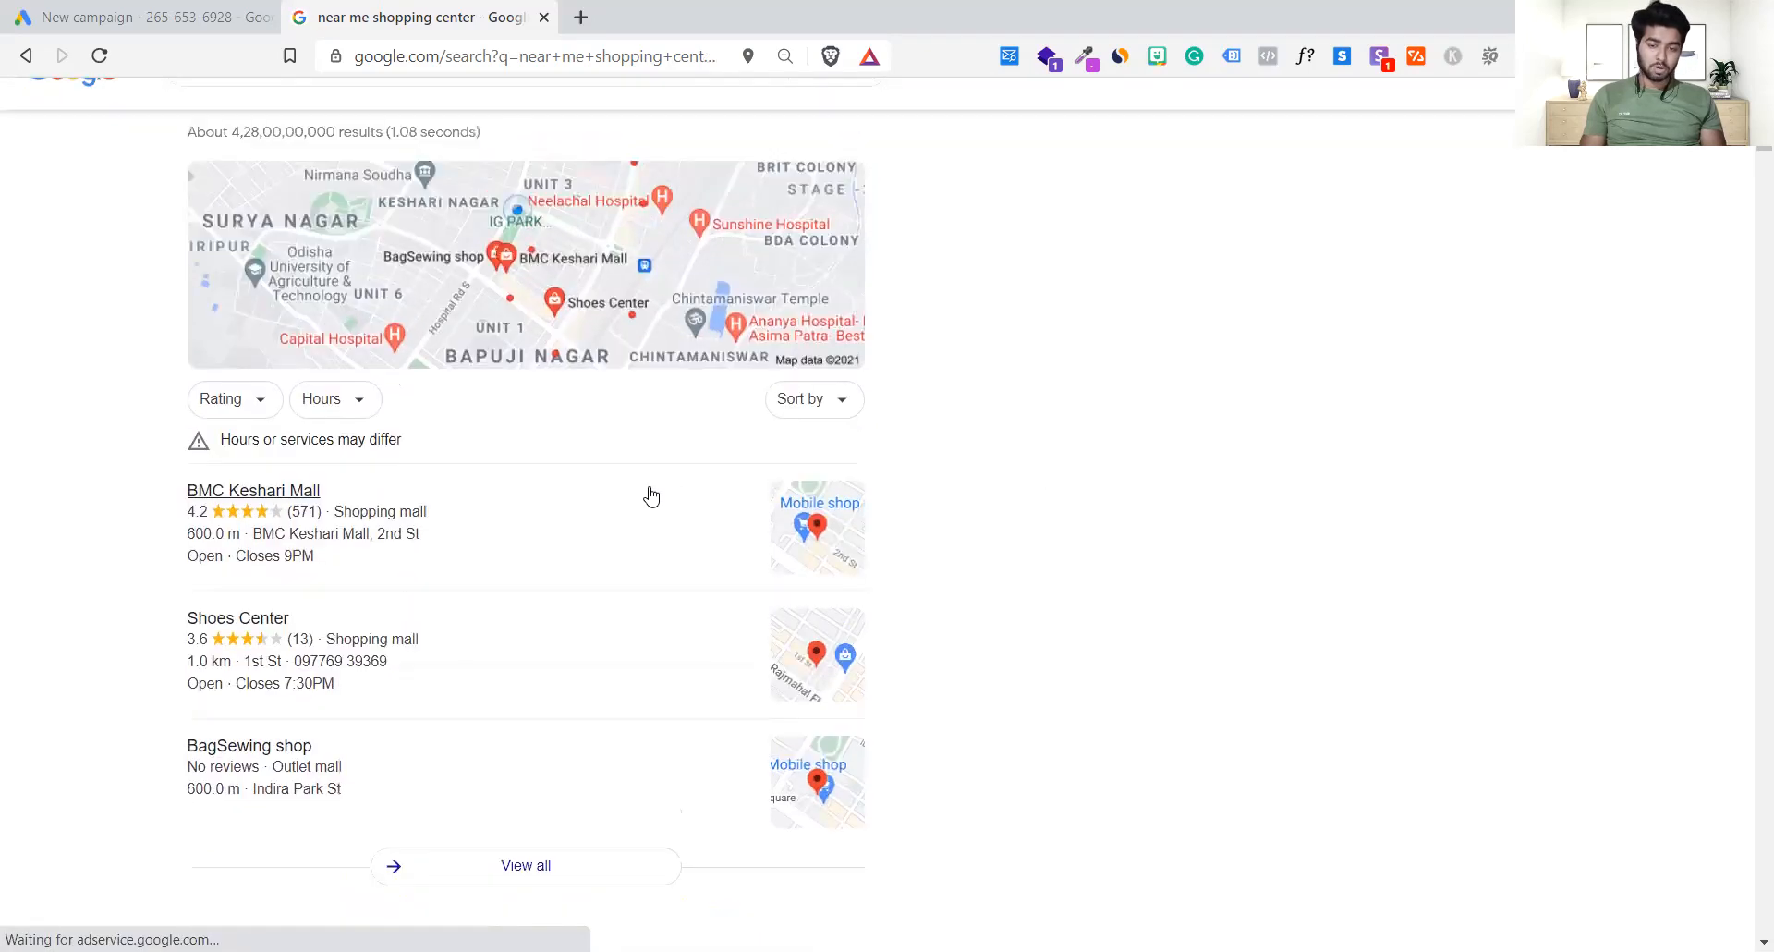
{"action": "scroll", "coordinate": [651, 497], "scroll_direction": "down", "scroll_amount": 6}
{"action": "scroll", "coordinate": [652, 495], "scroll_direction": "up", "scroll_amount": 6}
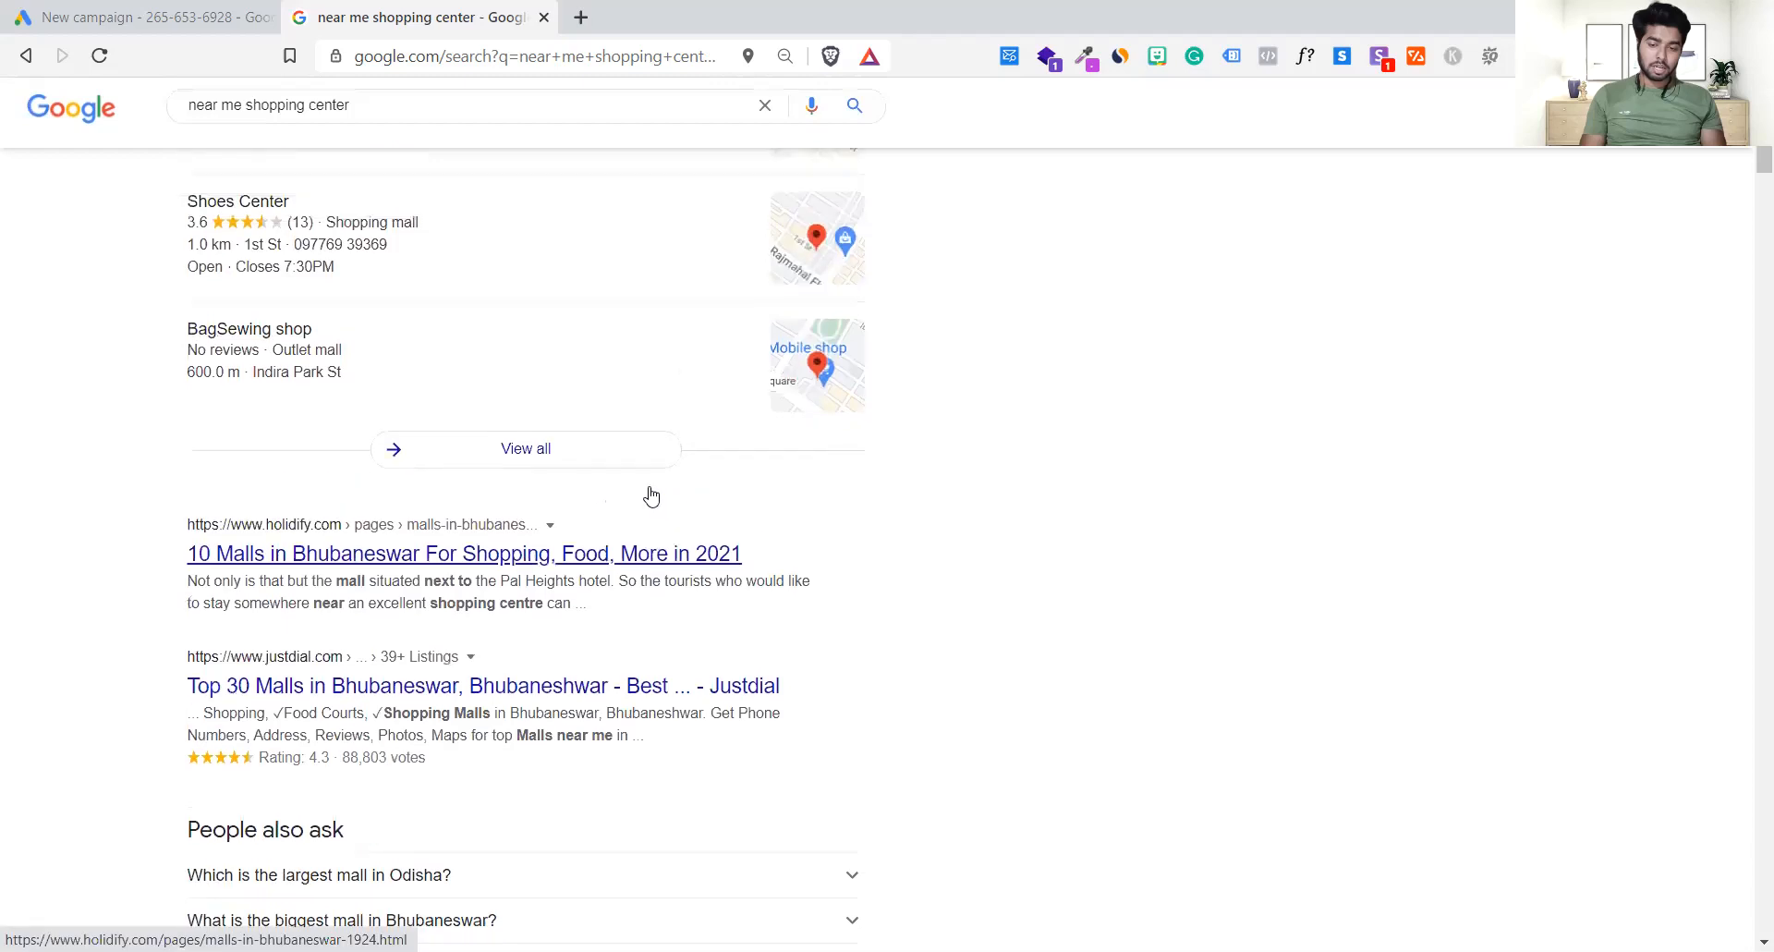
{"action": "scroll", "coordinate": [651, 495], "scroll_direction": "down", "scroll_amount": 3}
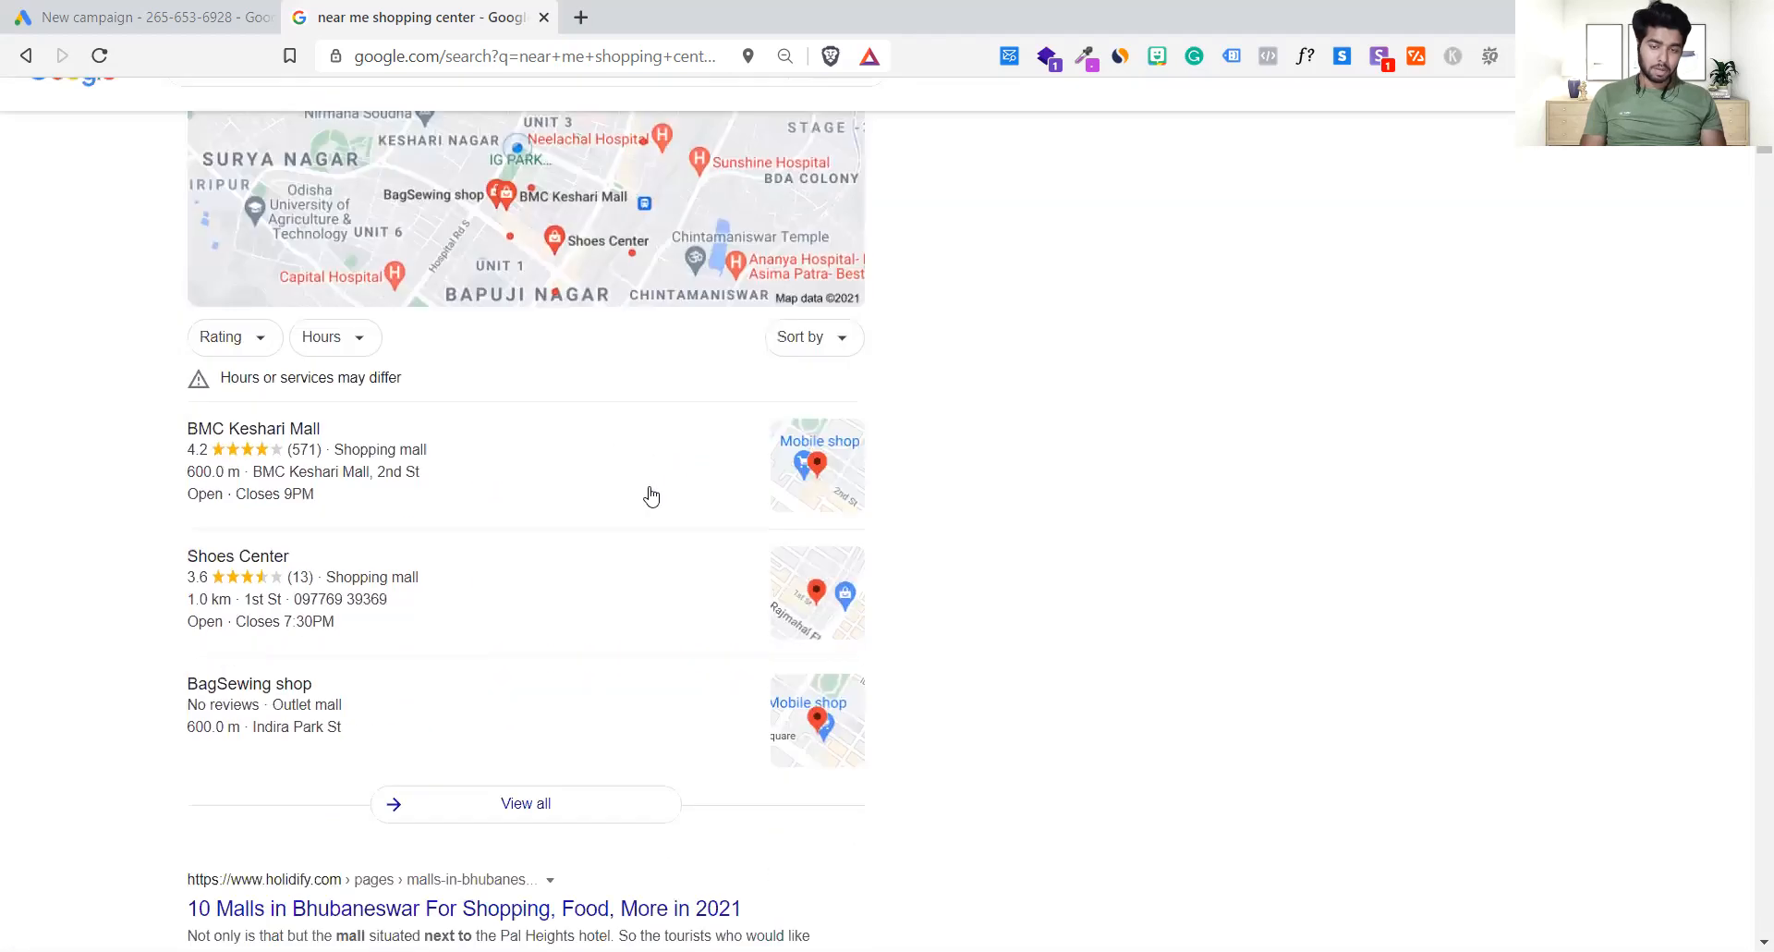
{"action": "scroll", "coordinate": [291, 887], "scroll_direction": "up", "scroll_amount": 3}
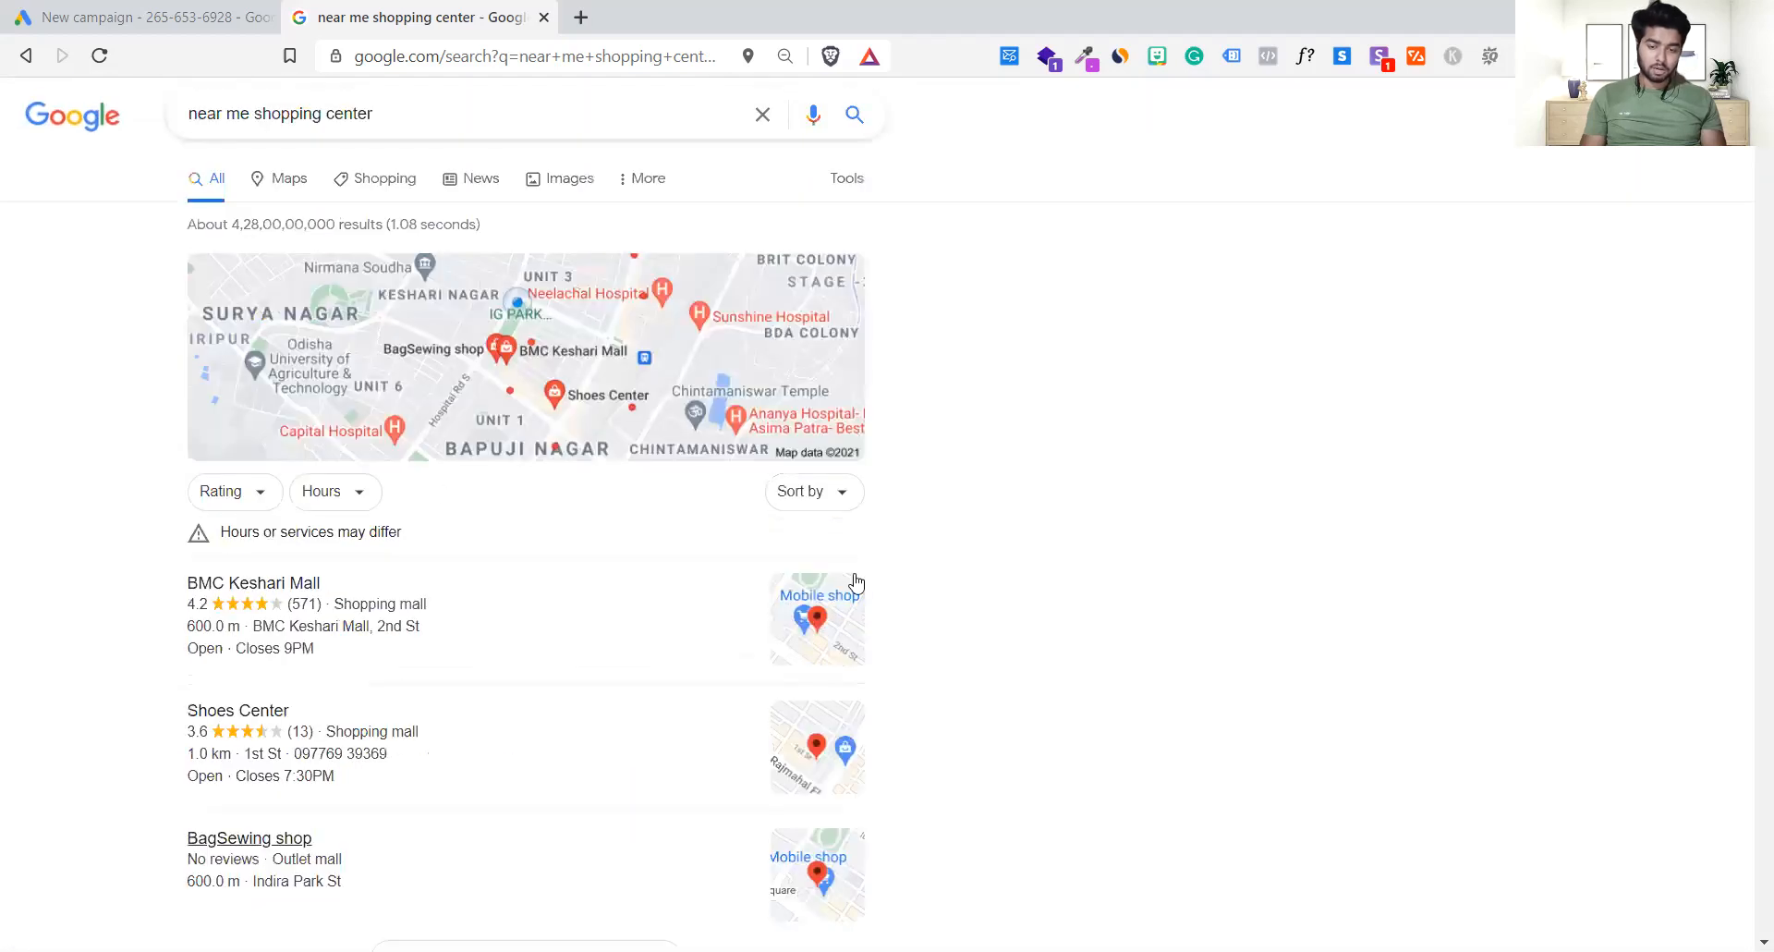
{"action": "scroll", "coordinate": [318, 554], "scroll_direction": "down", "scroll_amount": 6}
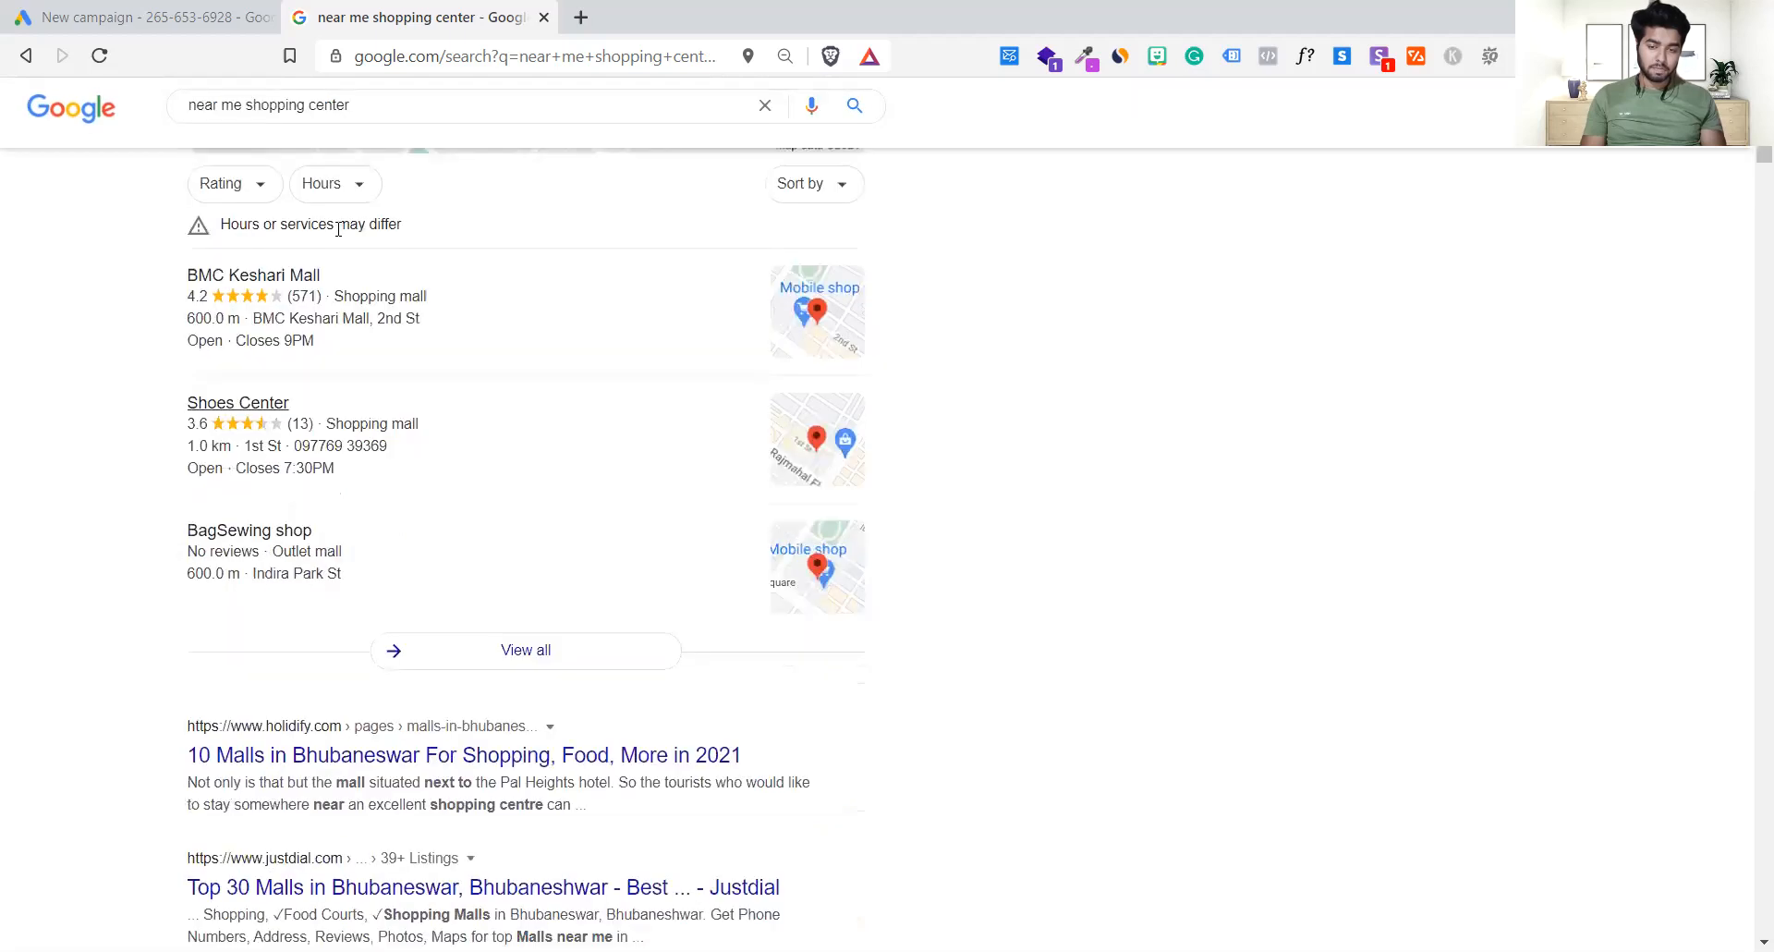
{"action": "scroll", "coordinate": [196, 553], "scroll_direction": "down", "scroll_amount": 1}
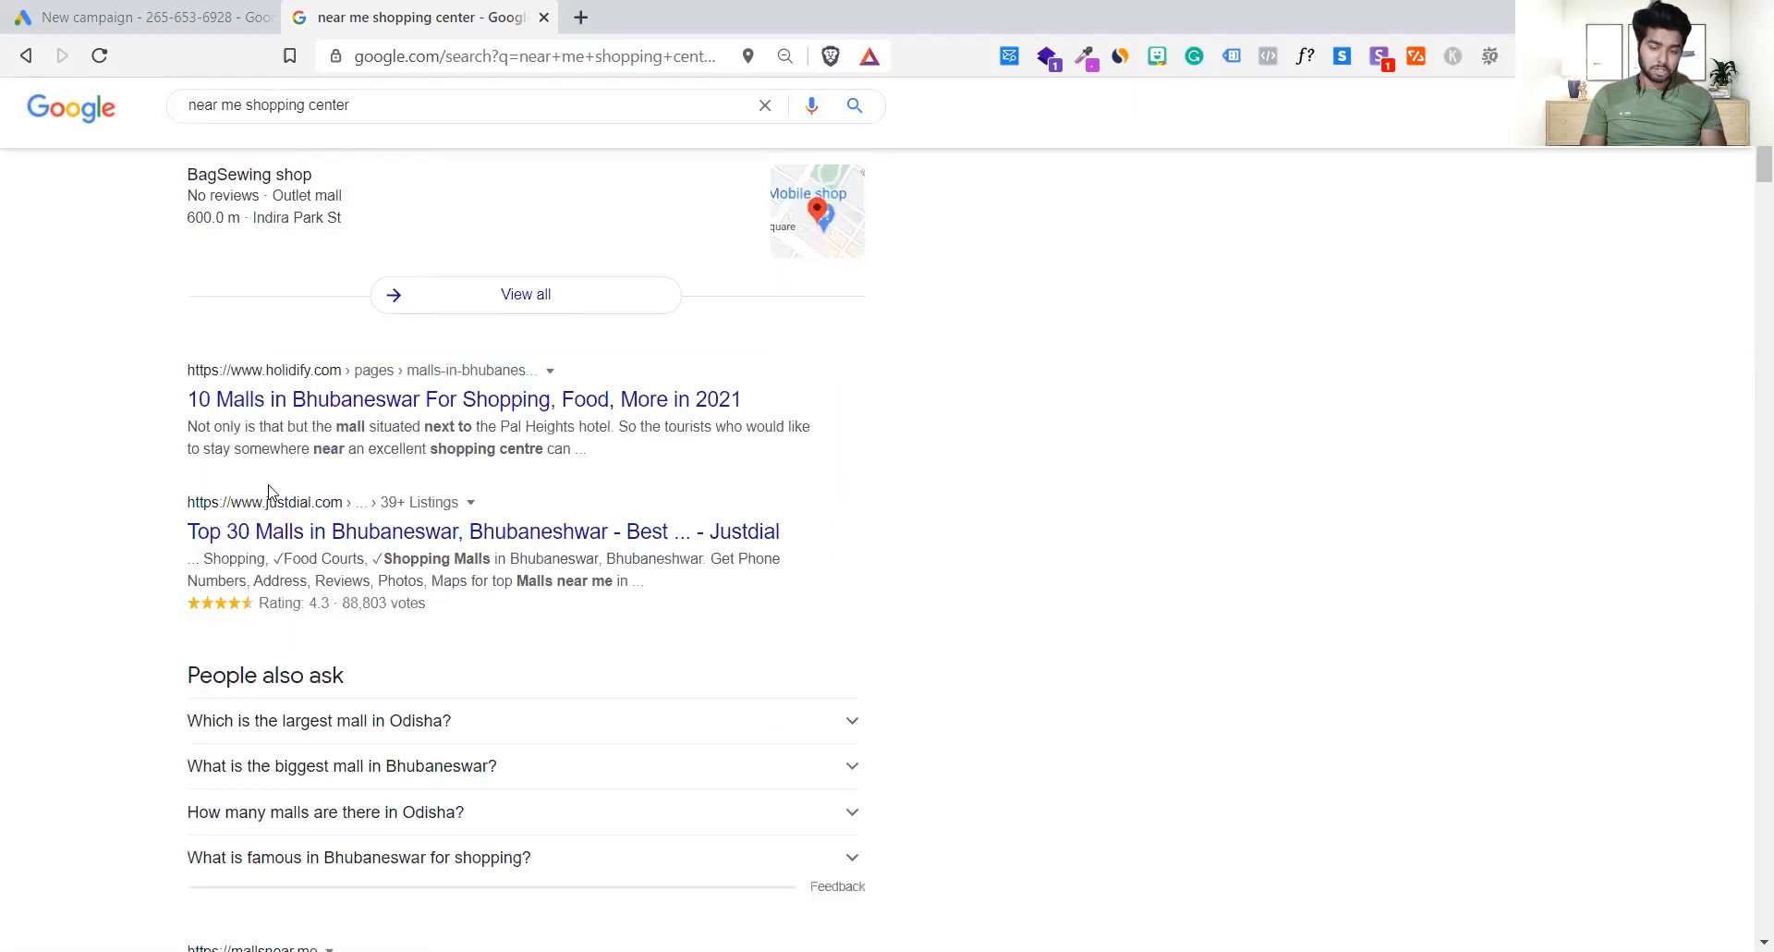
{"action": "scroll", "coordinate": [270, 494], "scroll_direction": "up", "scroll_amount": 4}
{"action": "scroll", "coordinate": [270, 497], "scroll_direction": "up", "scroll_amount": 4}
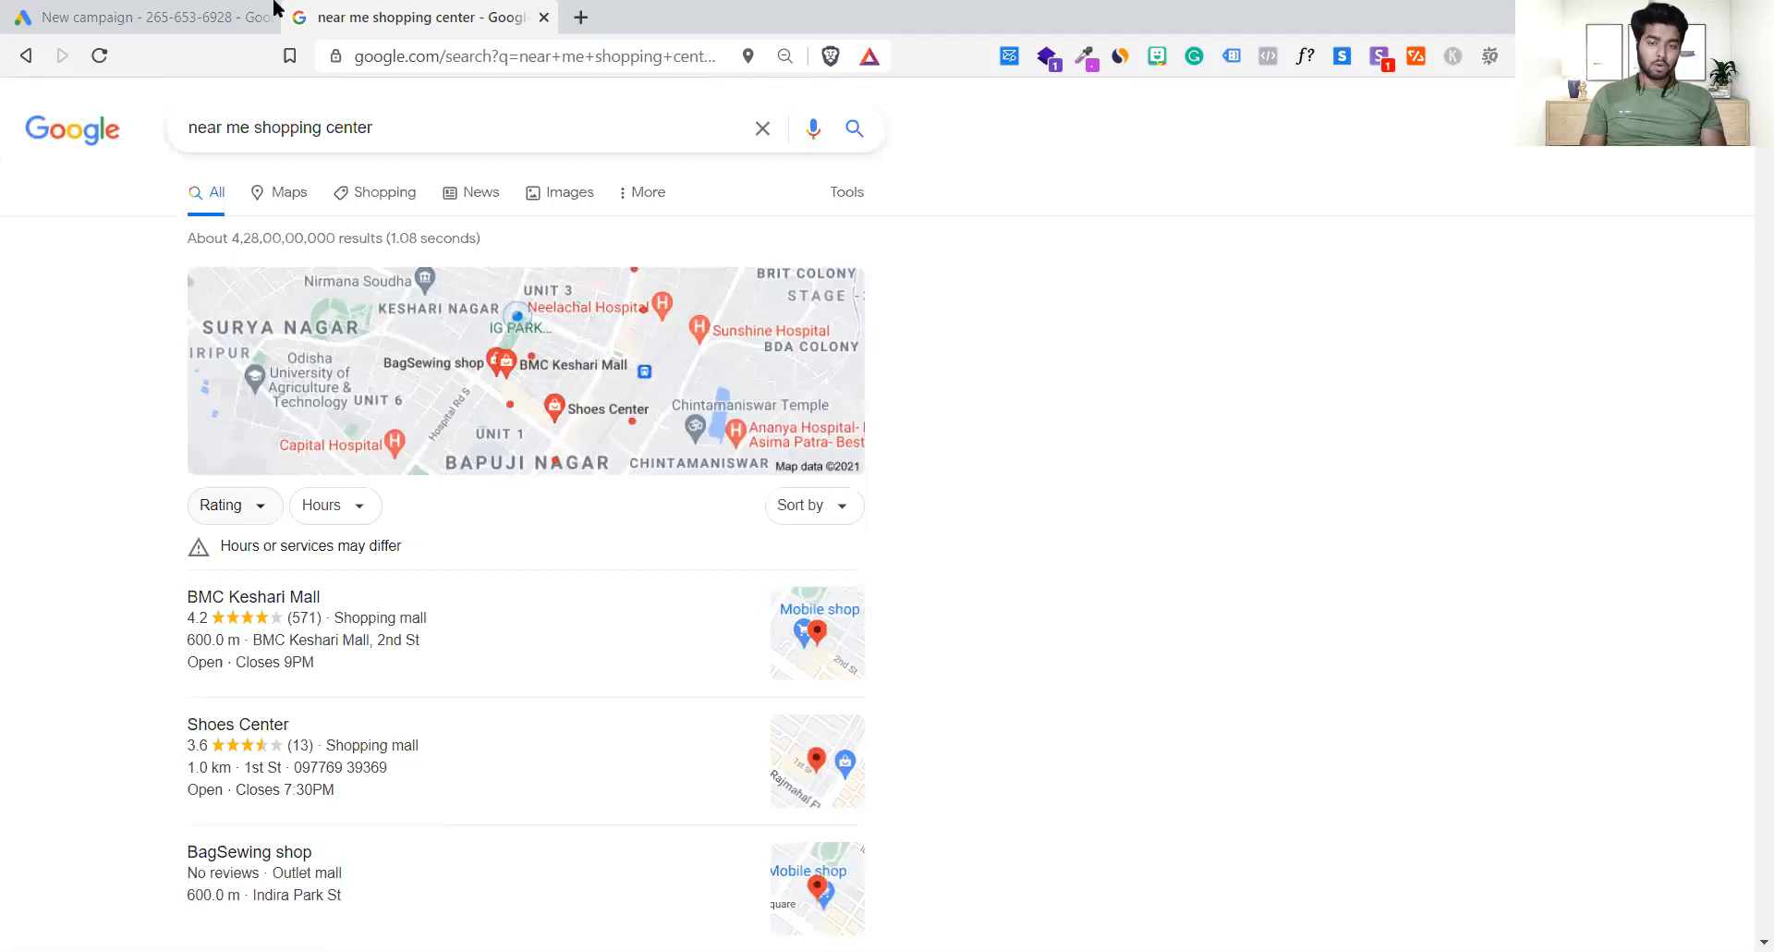
- Check the Local campaign type's description in Google Ads, and compare it with the local and website results of the Google search
{"action": "key", "text": "ctrl+Tab"}
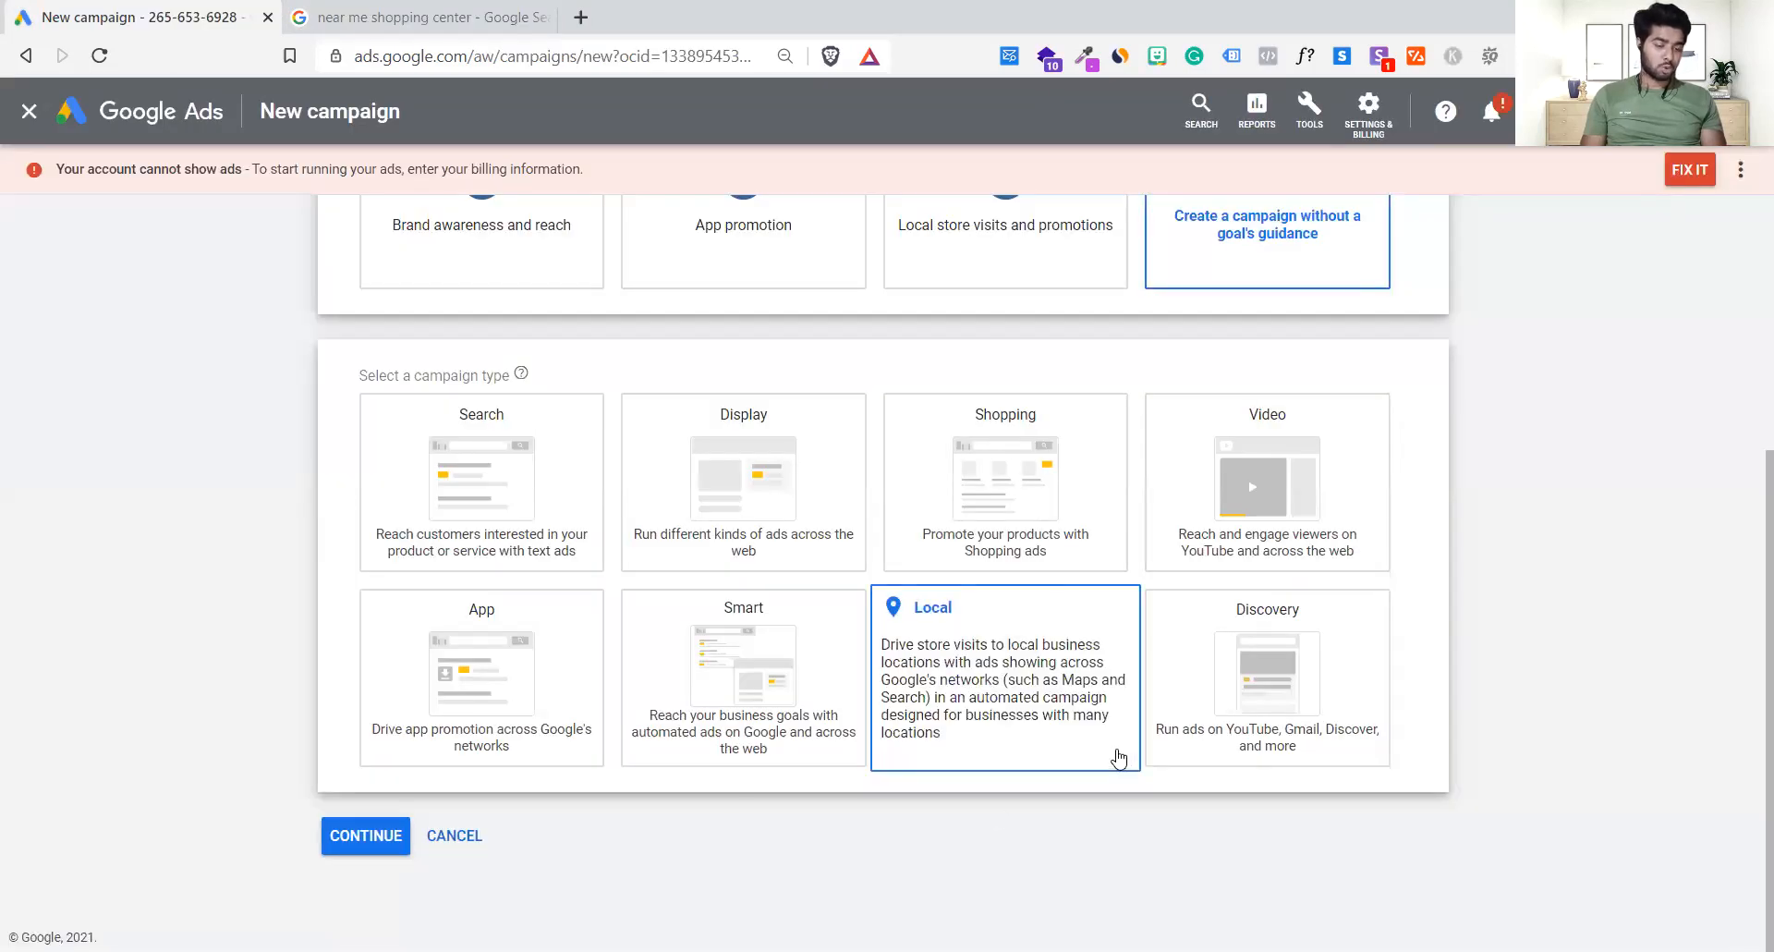
{"action": "left_click", "coordinate": [504, 13]}
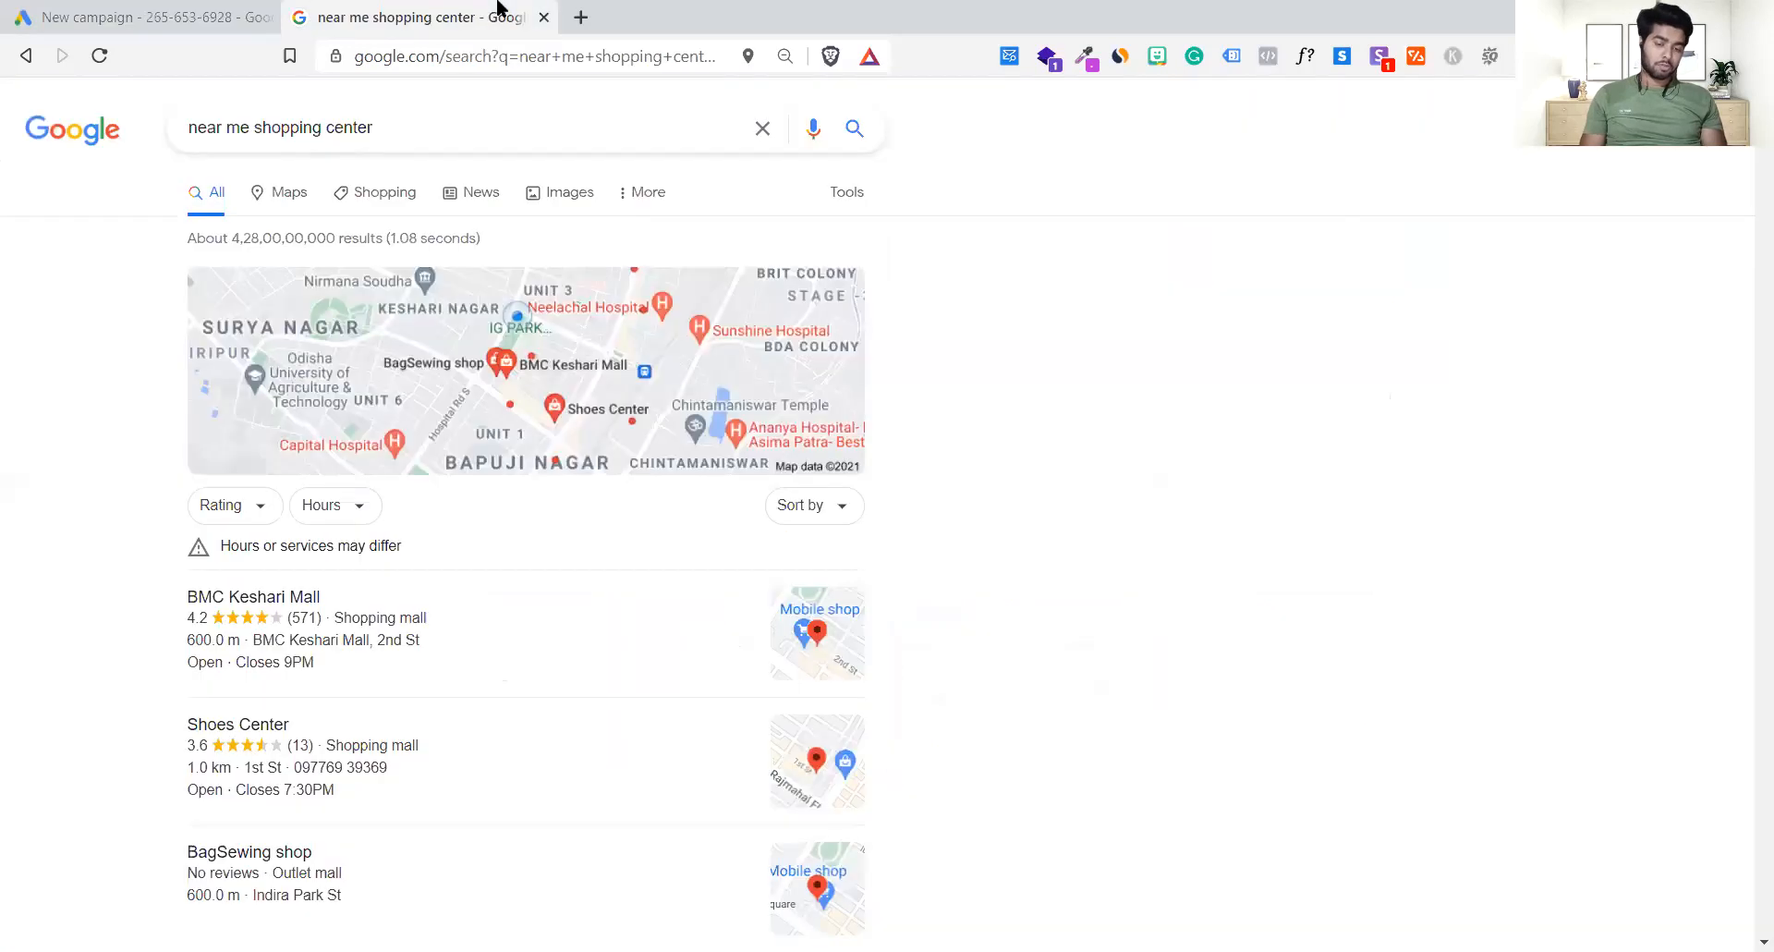
{"action": "scroll", "coordinate": [796, 618], "scroll_direction": "down", "scroll_amount": 1}
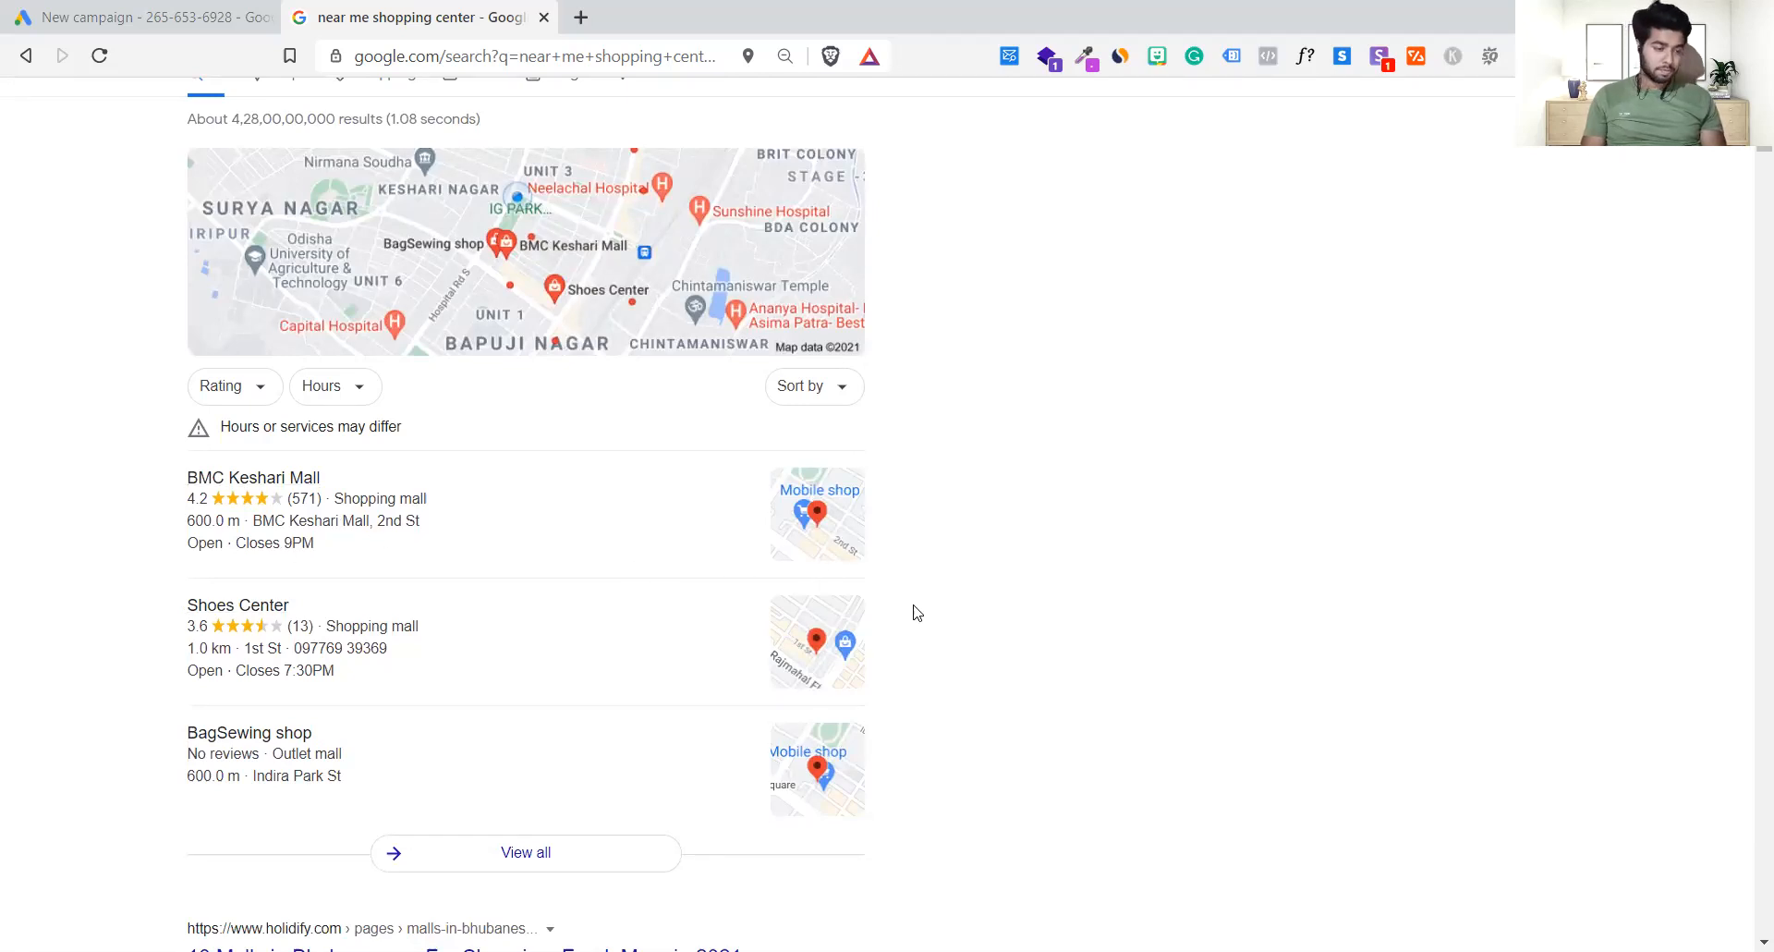
{"action": "scroll", "coordinate": [916, 612], "scroll_direction": "up", "scroll_amount": 1}
{"action": "scroll", "coordinate": [916, 612], "scroll_direction": "down", "scroll_amount": 6}
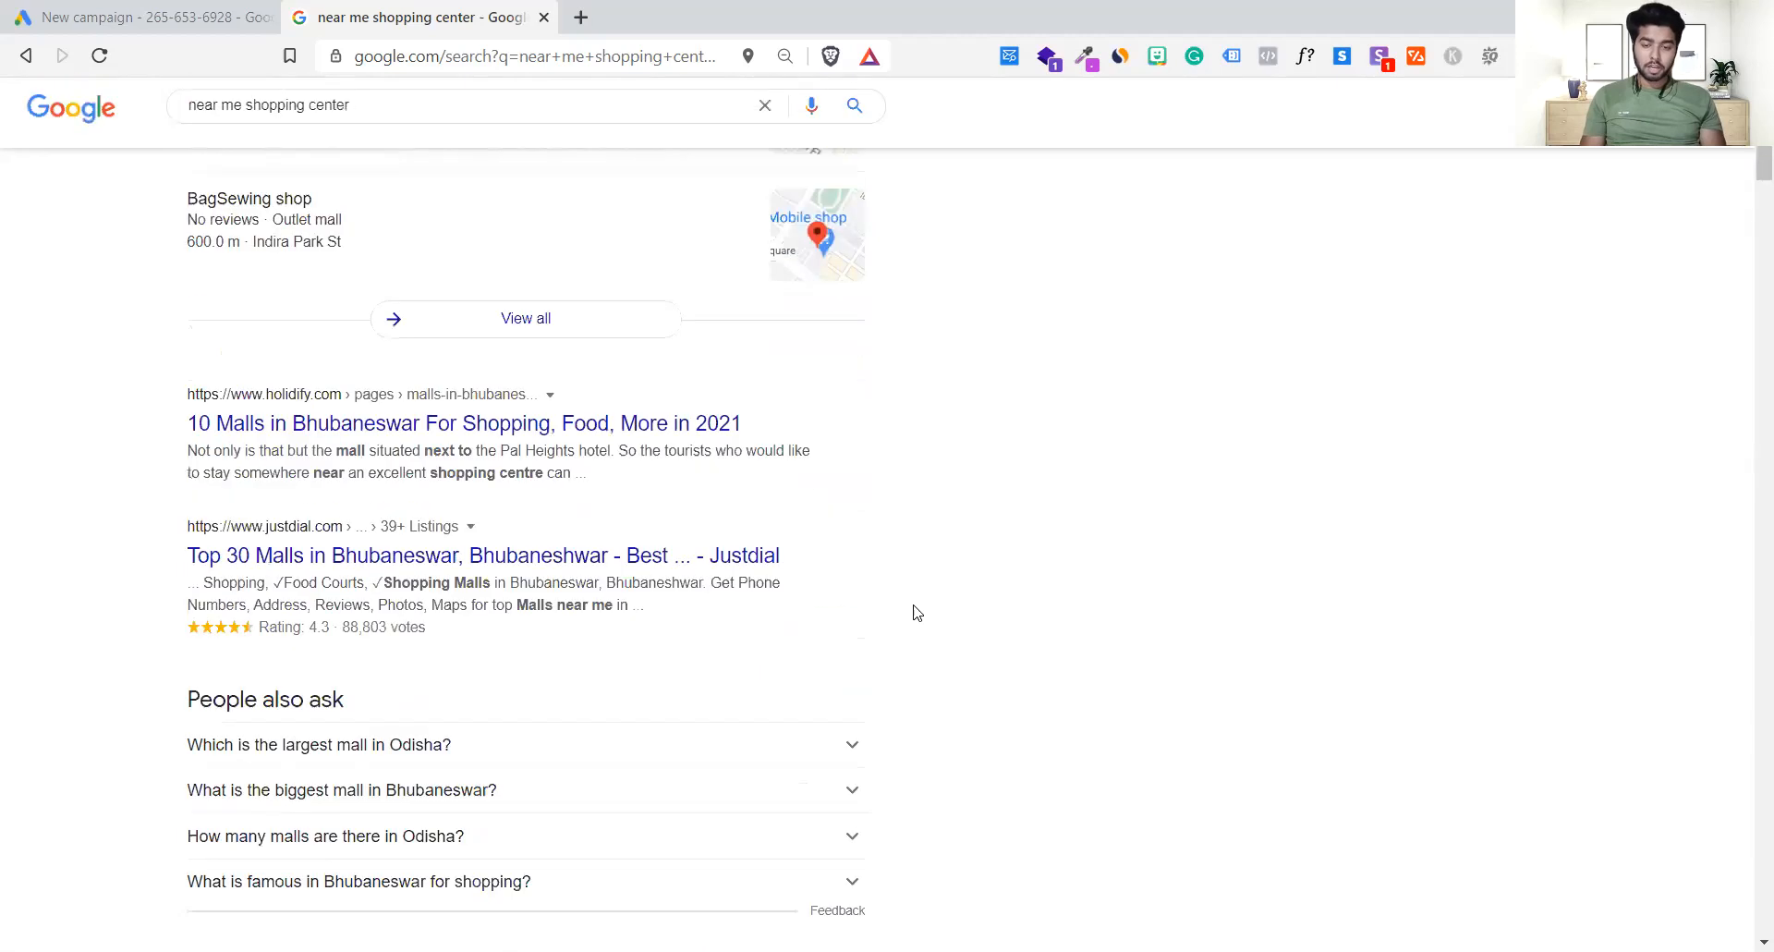
{"action": "scroll", "coordinate": [916, 613], "scroll_direction": "down", "scroll_amount": 1}
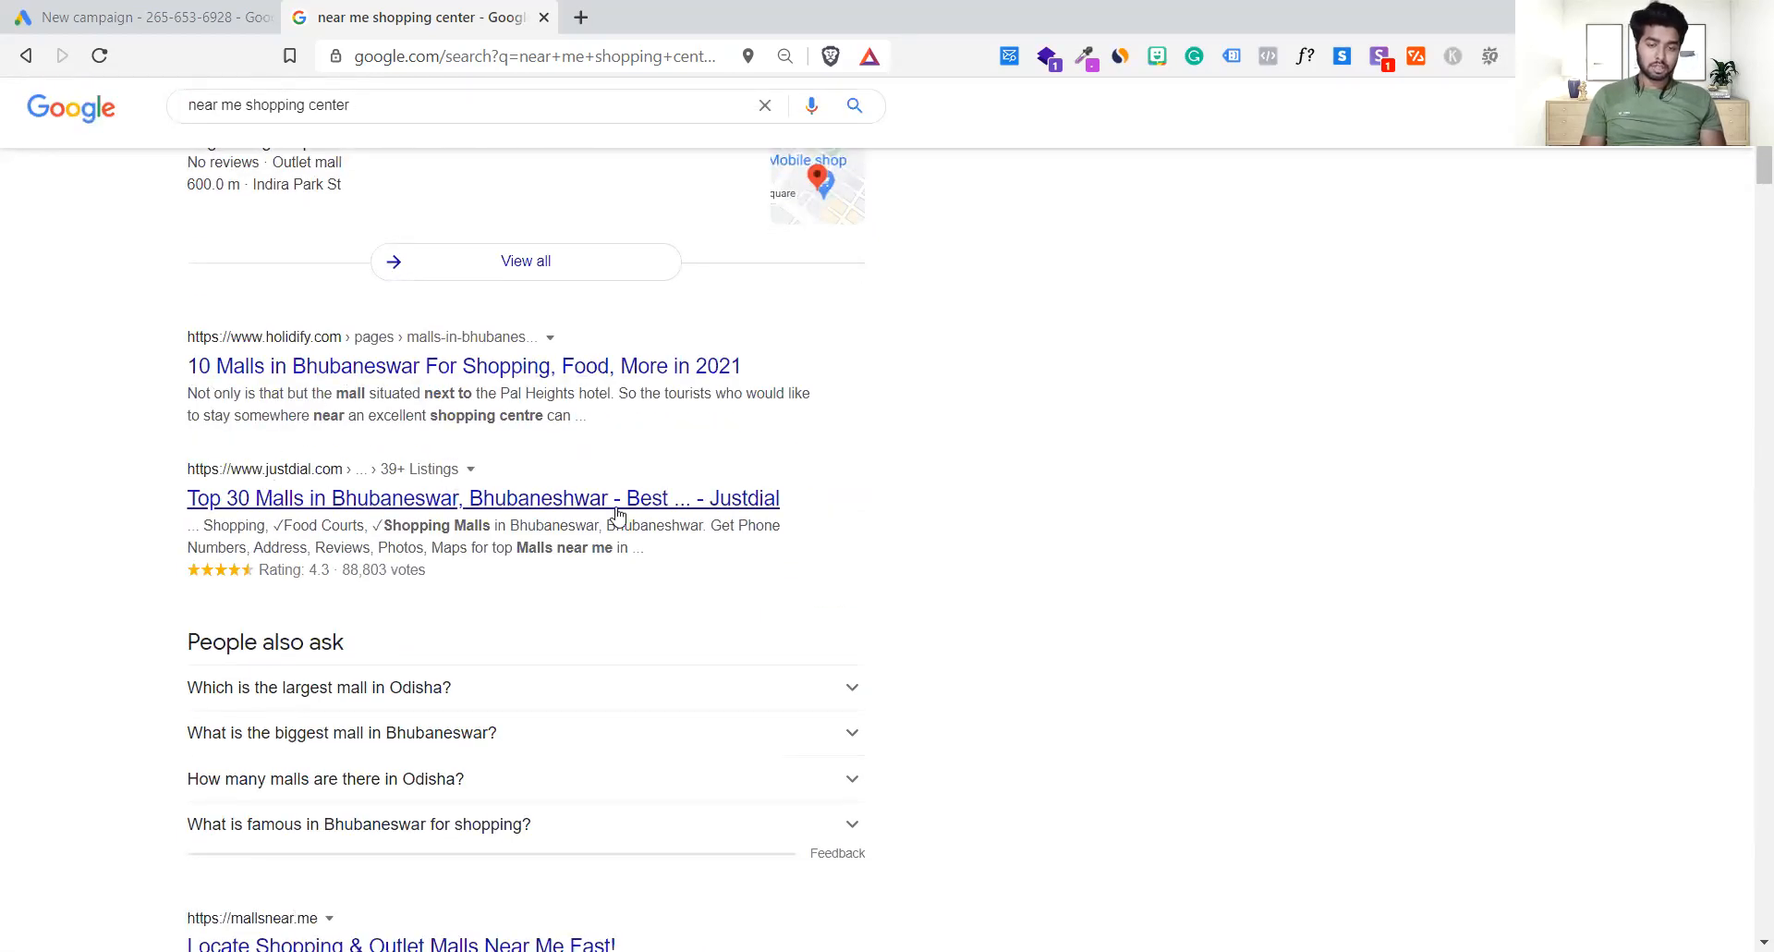
{"action": "scroll", "coordinate": [476, 552], "scroll_direction": "up", "scroll_amount": 3}
{"action": "scroll", "coordinate": [476, 552], "scroll_direction": "up", "scroll_amount": 3}
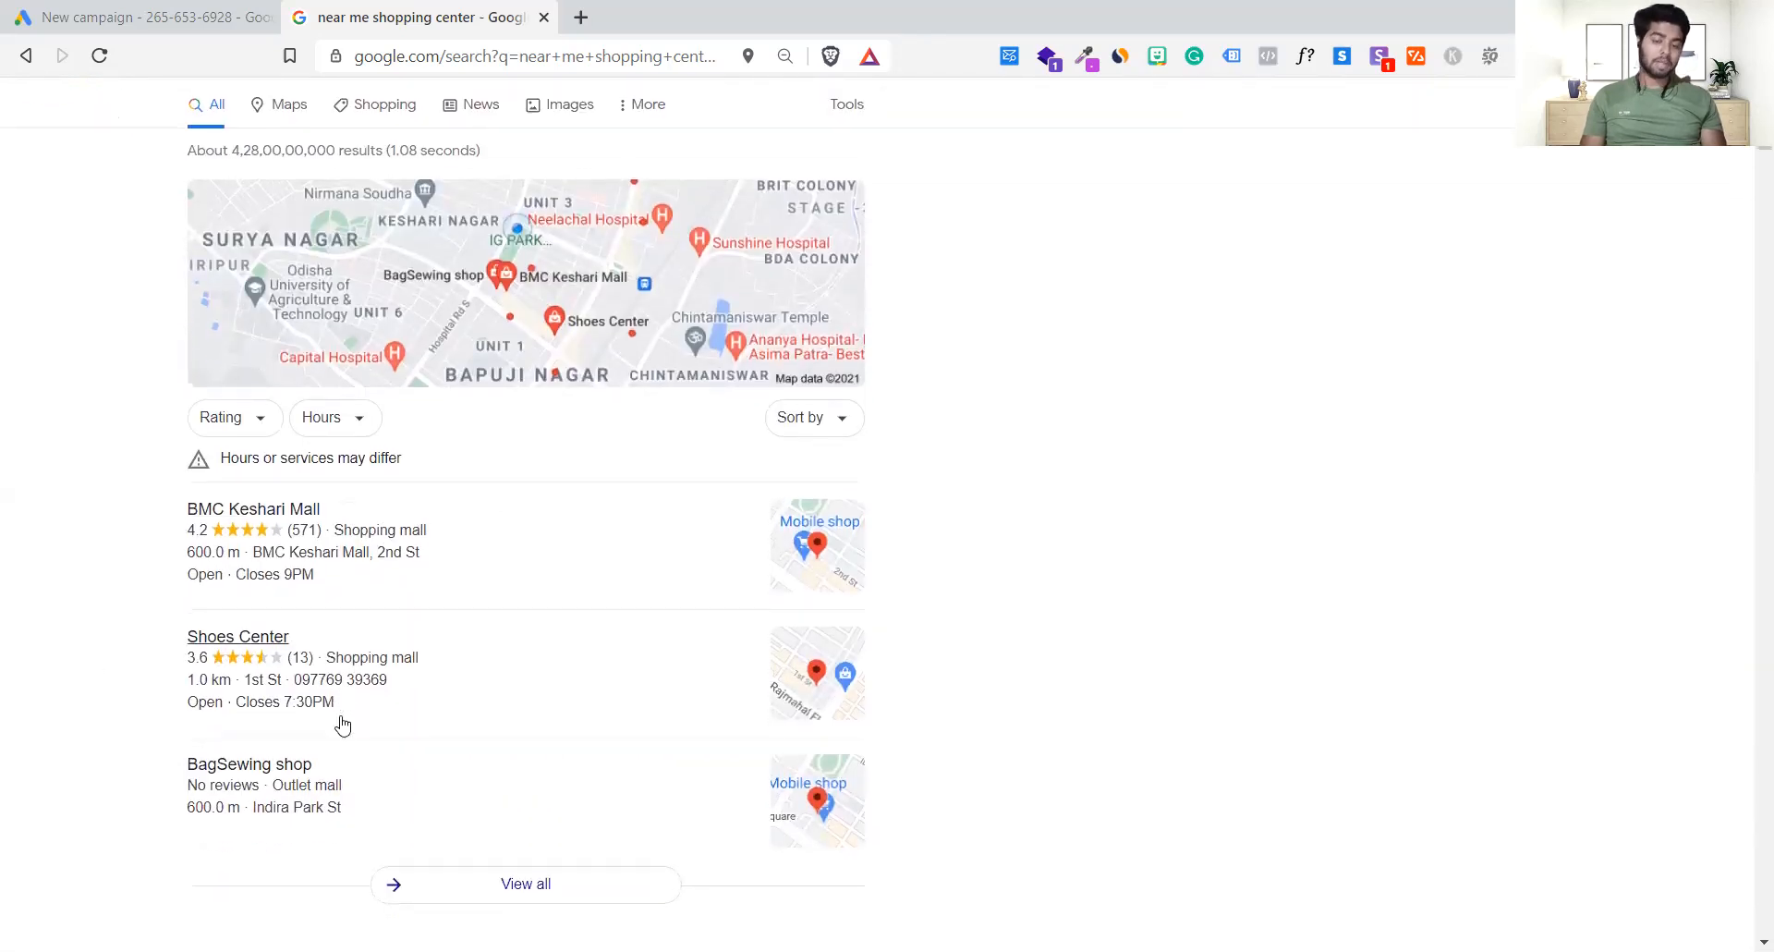
- Review the search query and the BMC Keshari Mall, Shoes Center and BagSewing shop listings beneath the map
{"action": "scroll", "coordinate": [340, 725], "scroll_direction": "down", "scroll_amount": 2}
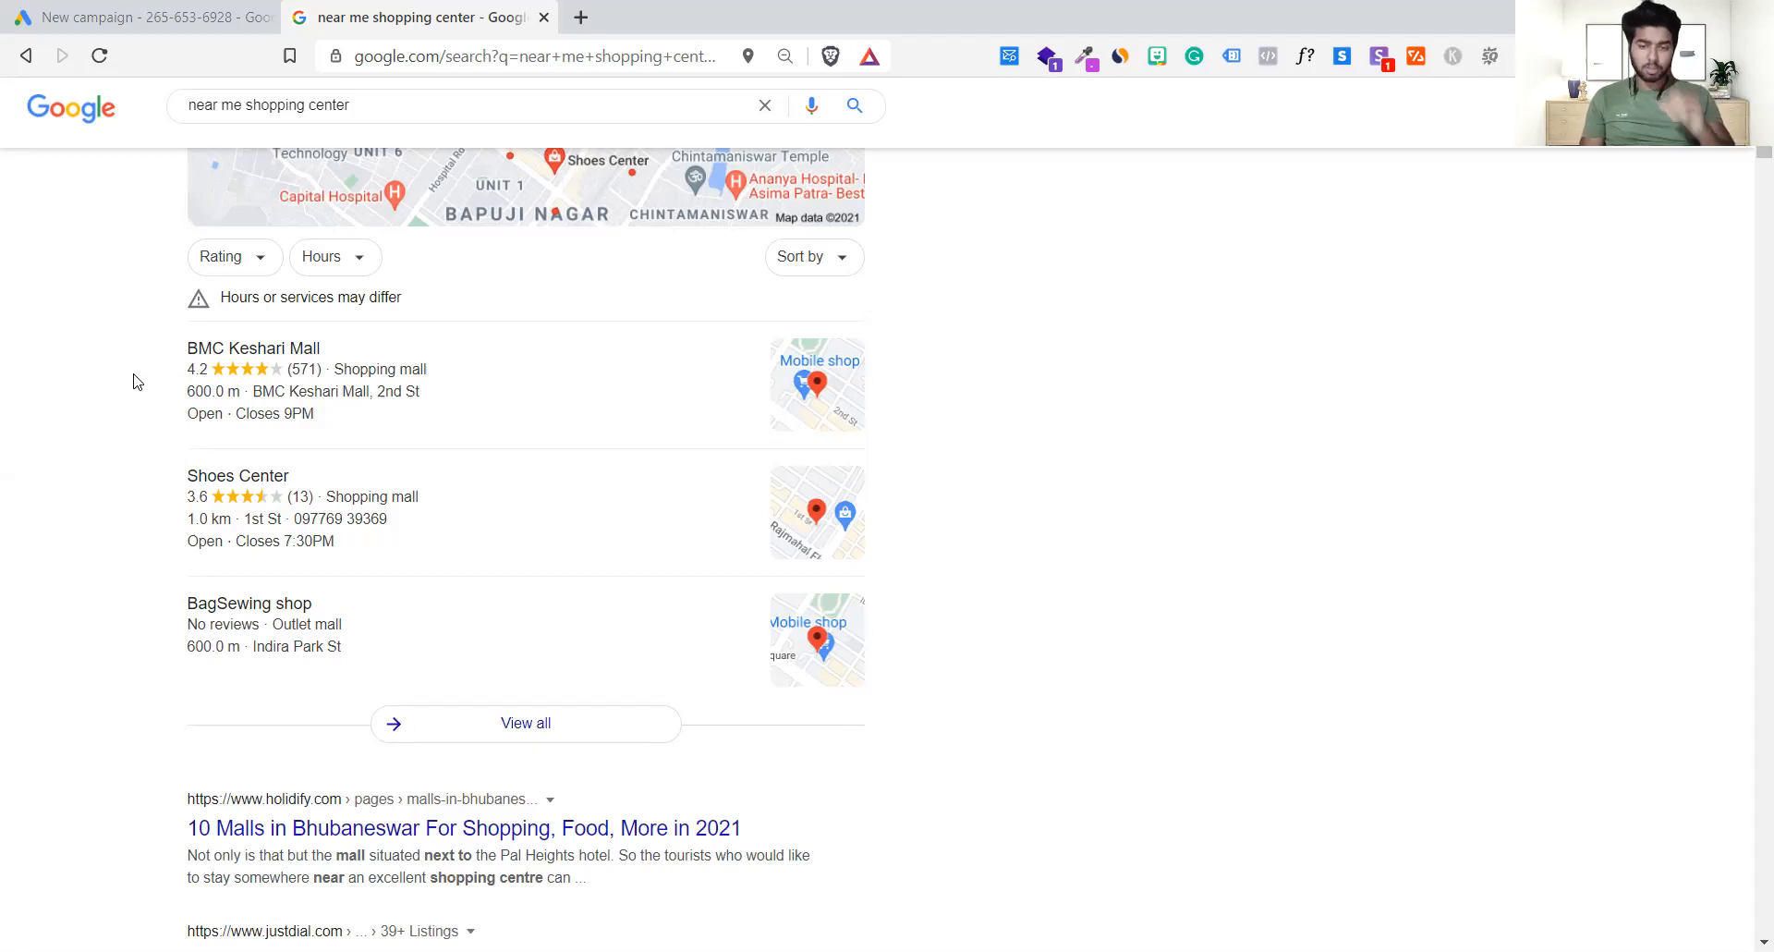
{"action": "scroll", "coordinate": [136, 381], "scroll_direction": "up", "scroll_amount": 3}
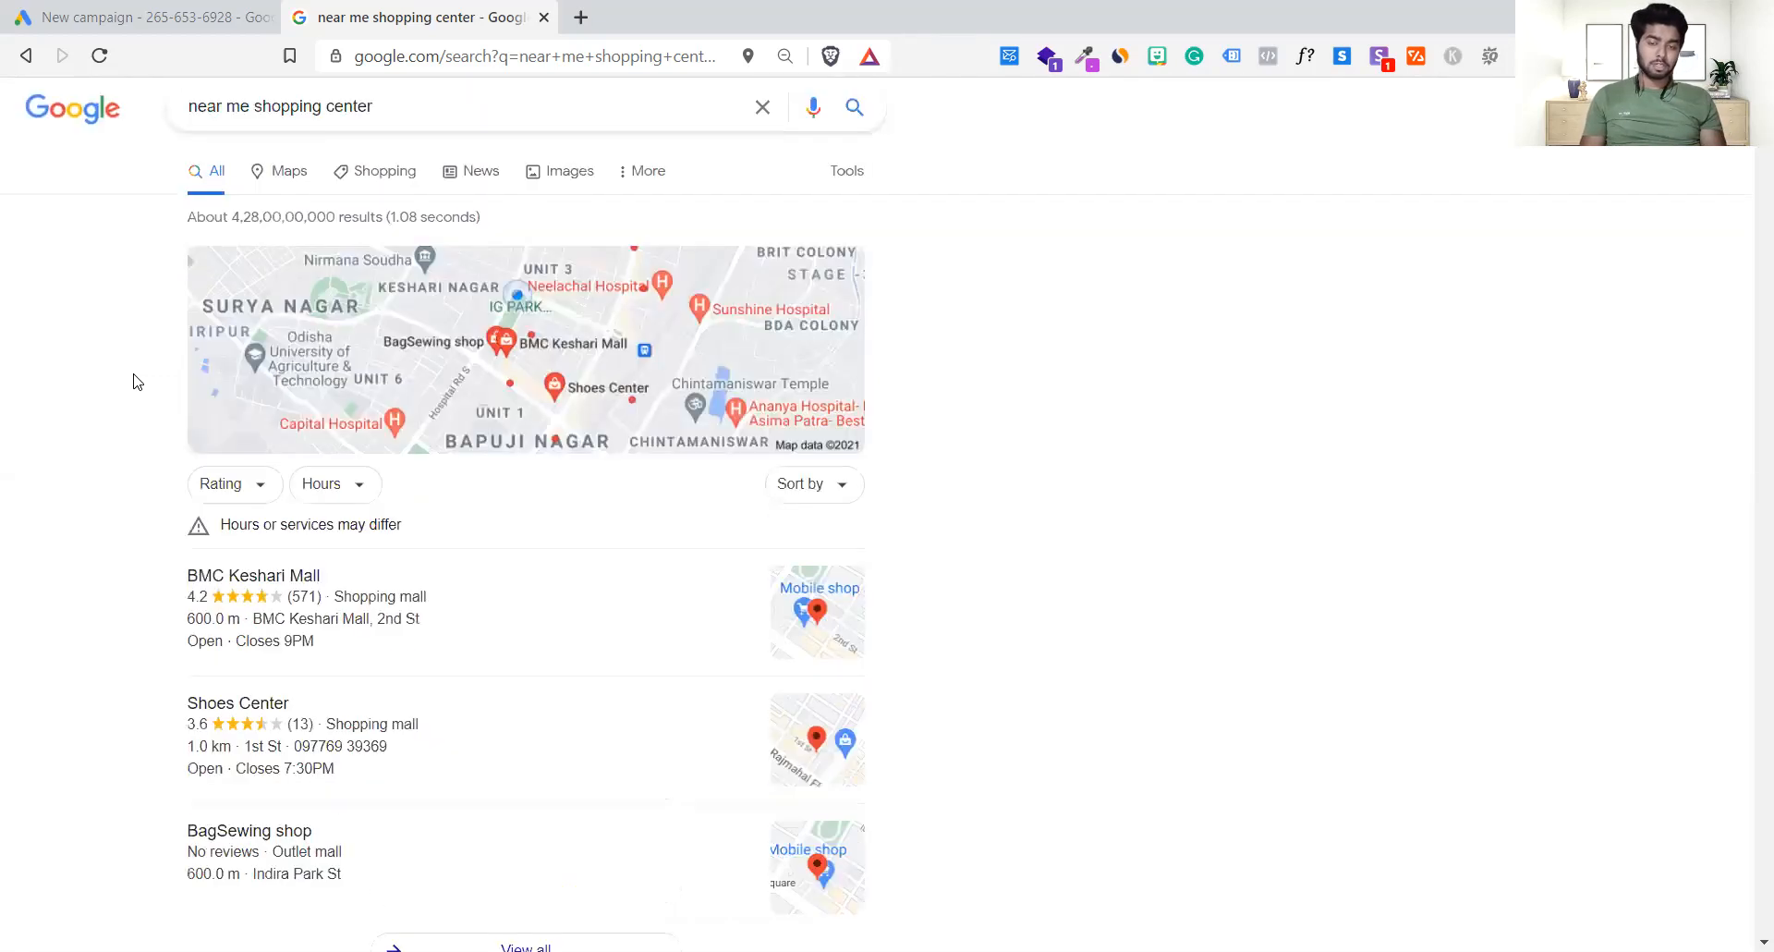
{"action": "scroll", "coordinate": [137, 381], "scroll_direction": "down", "scroll_amount": 1}
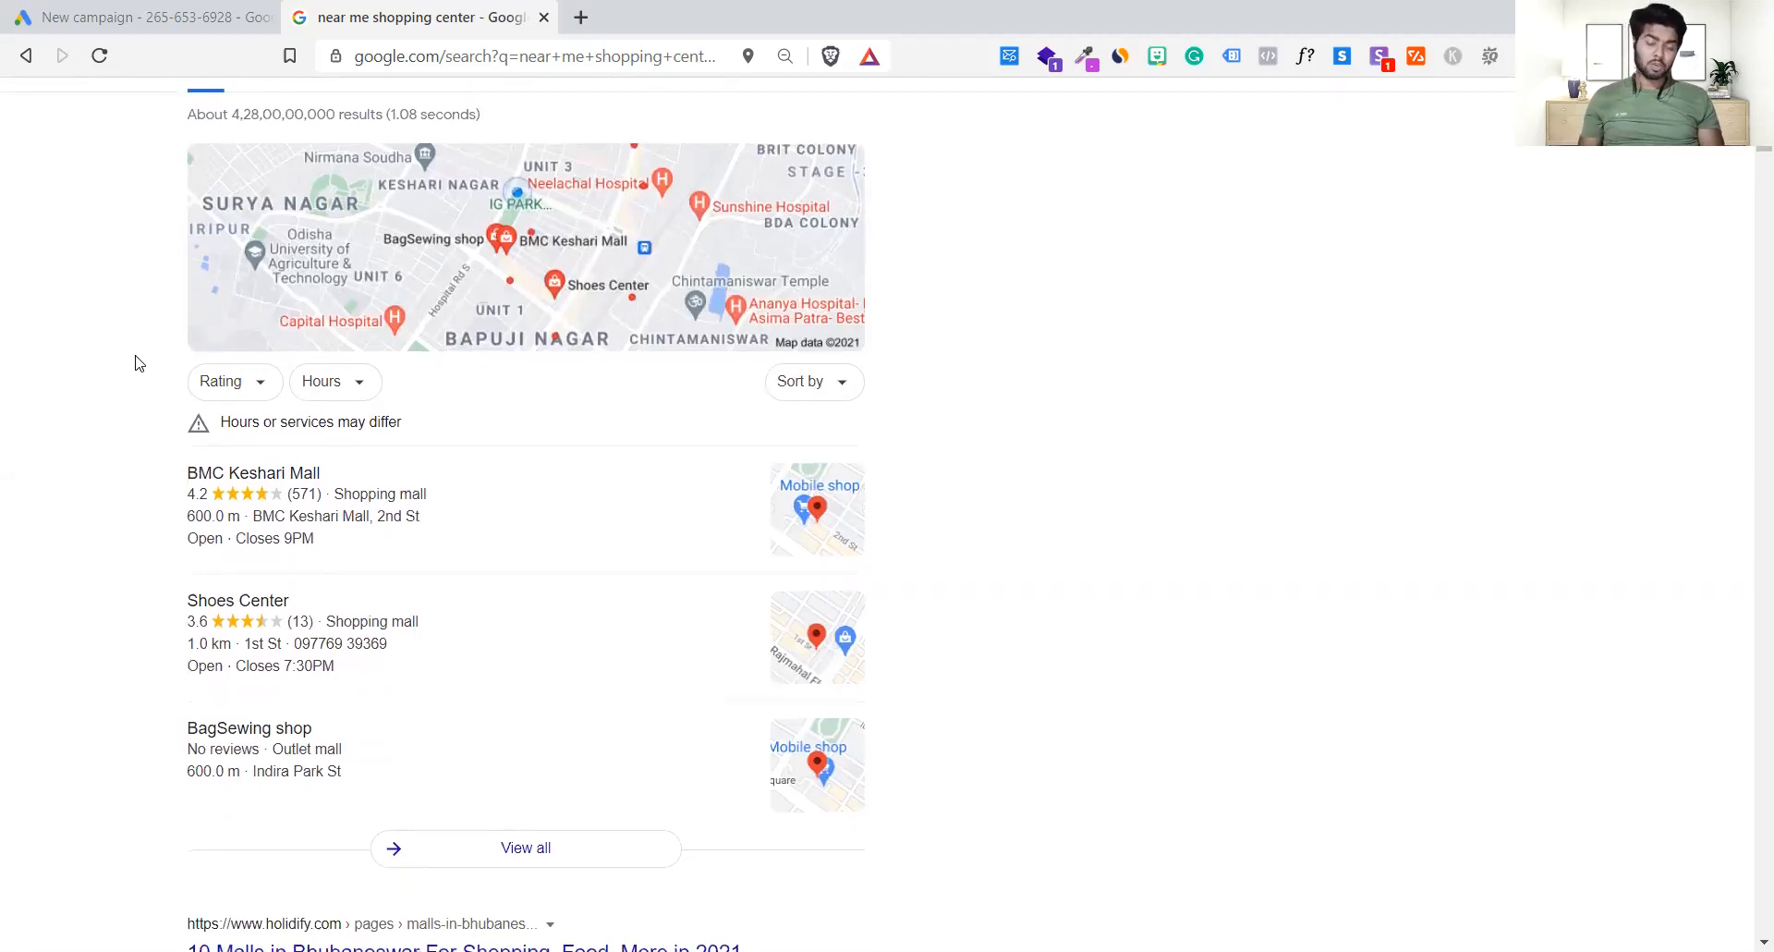
{"action": "scroll", "coordinate": [137, 369], "scroll_direction": "down", "scroll_amount": 1}
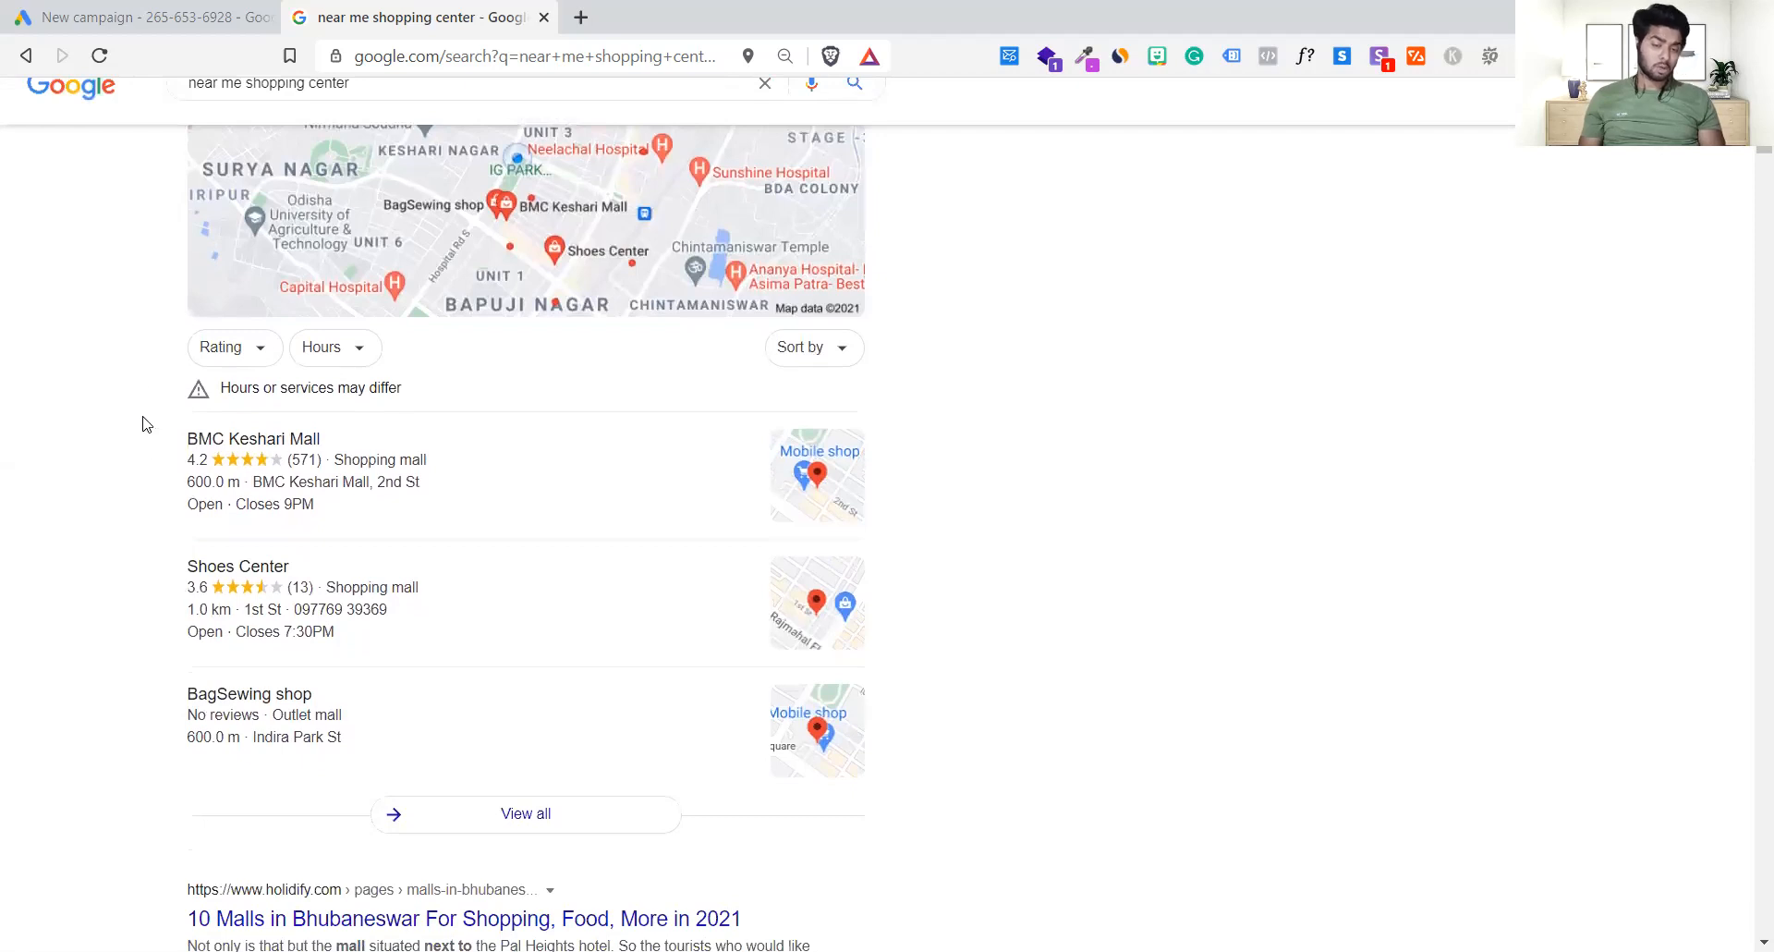
{"action": "right_click", "coordinate": [158, 499]}
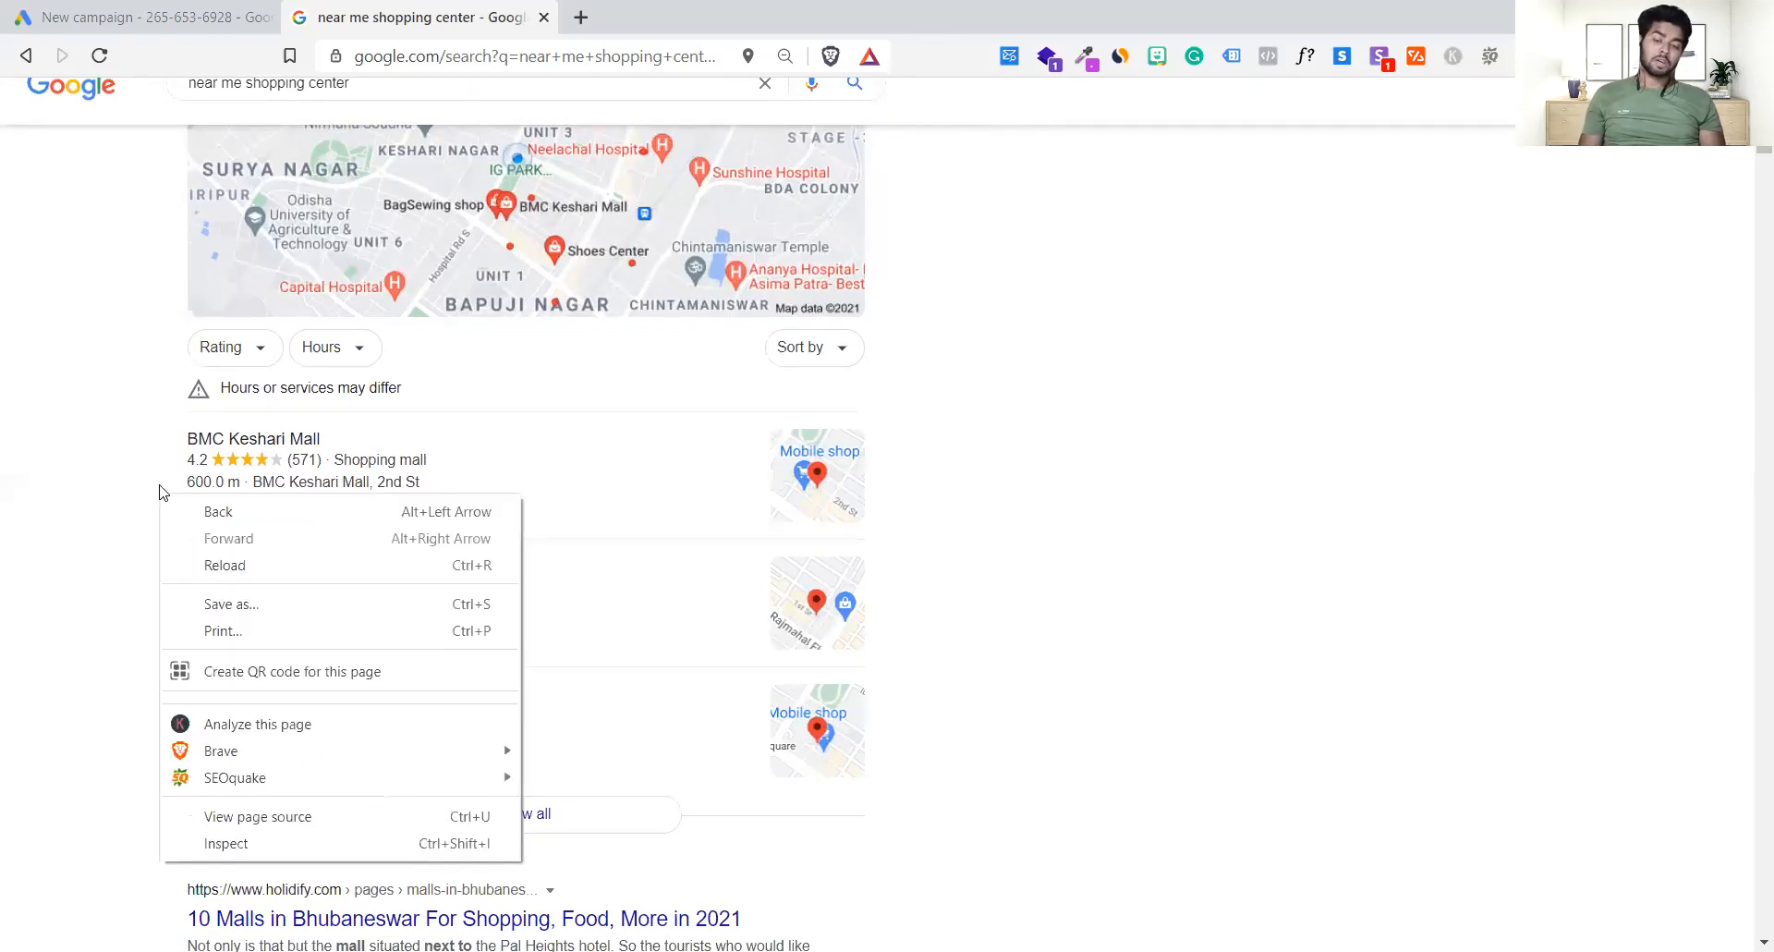
{"action": "left_click", "coordinate": [72, 495]}
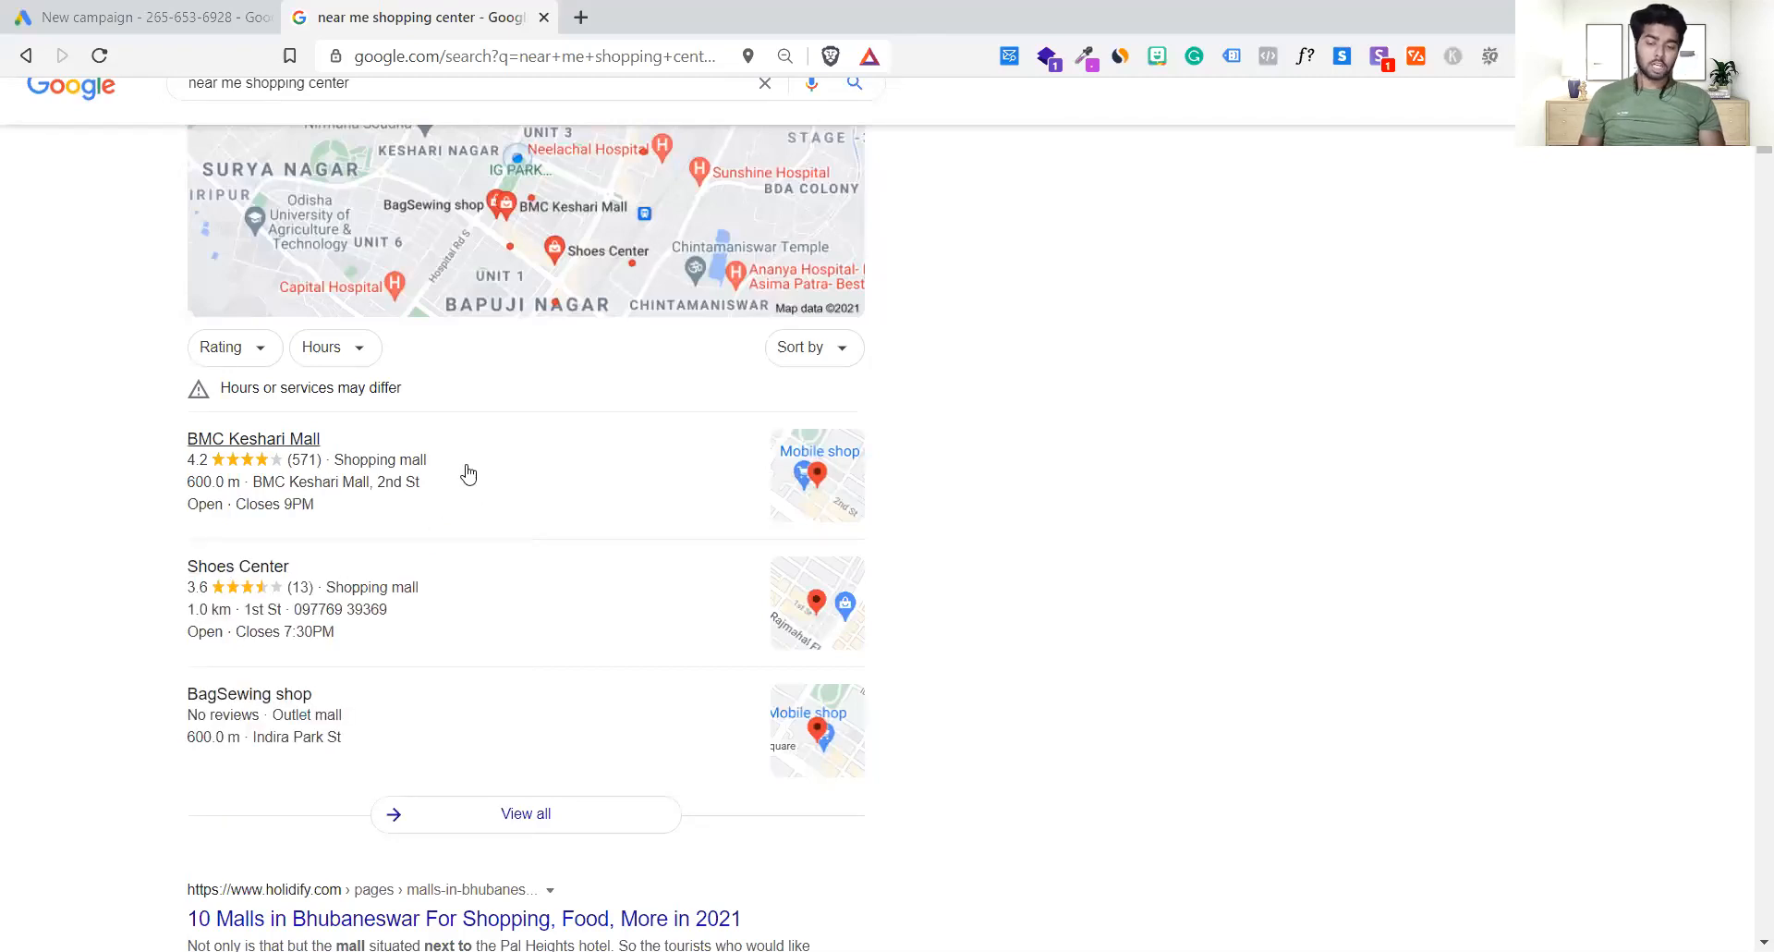
{"action": "scroll", "coordinate": [117, 436], "scroll_direction": "up", "scroll_amount": 2}
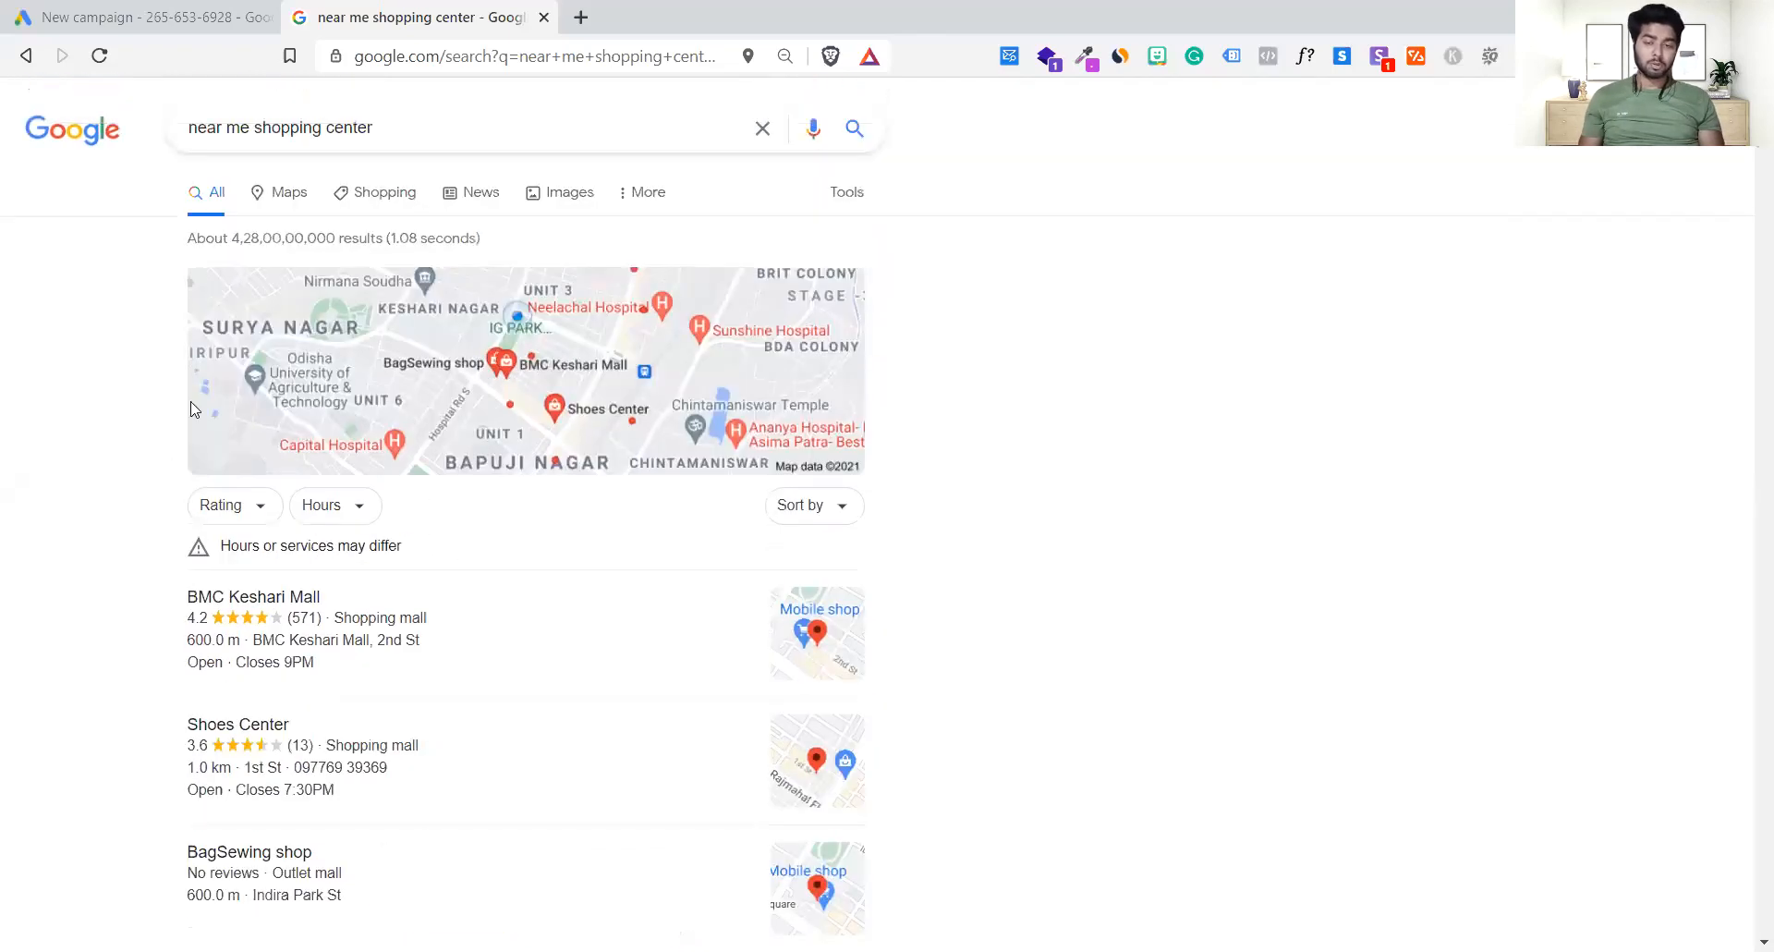
{"action": "double_click", "coordinate": [448, 125]}
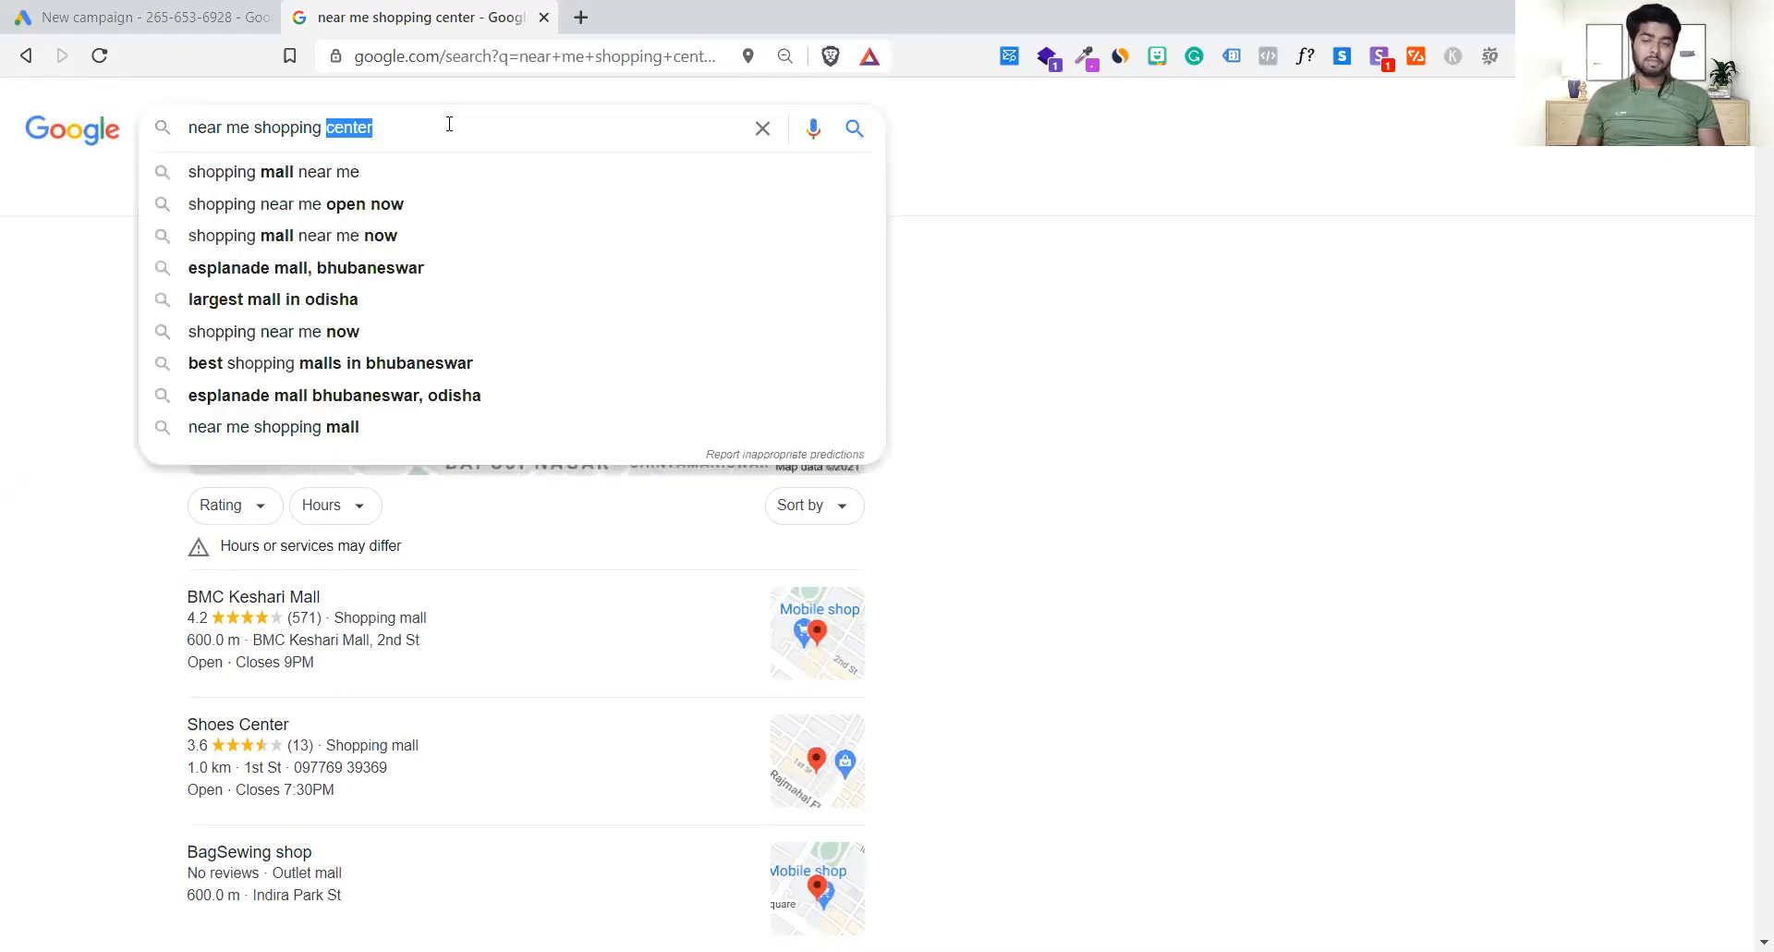
{"action": "left_click", "coordinate": [1253, 616]}
{"action": "scroll", "coordinate": [1253, 616], "scroll_direction": "down", "scroll_amount": 4}
{"action": "scroll", "coordinate": [1253, 616], "scroll_direction": "up", "scroll_amount": 1}
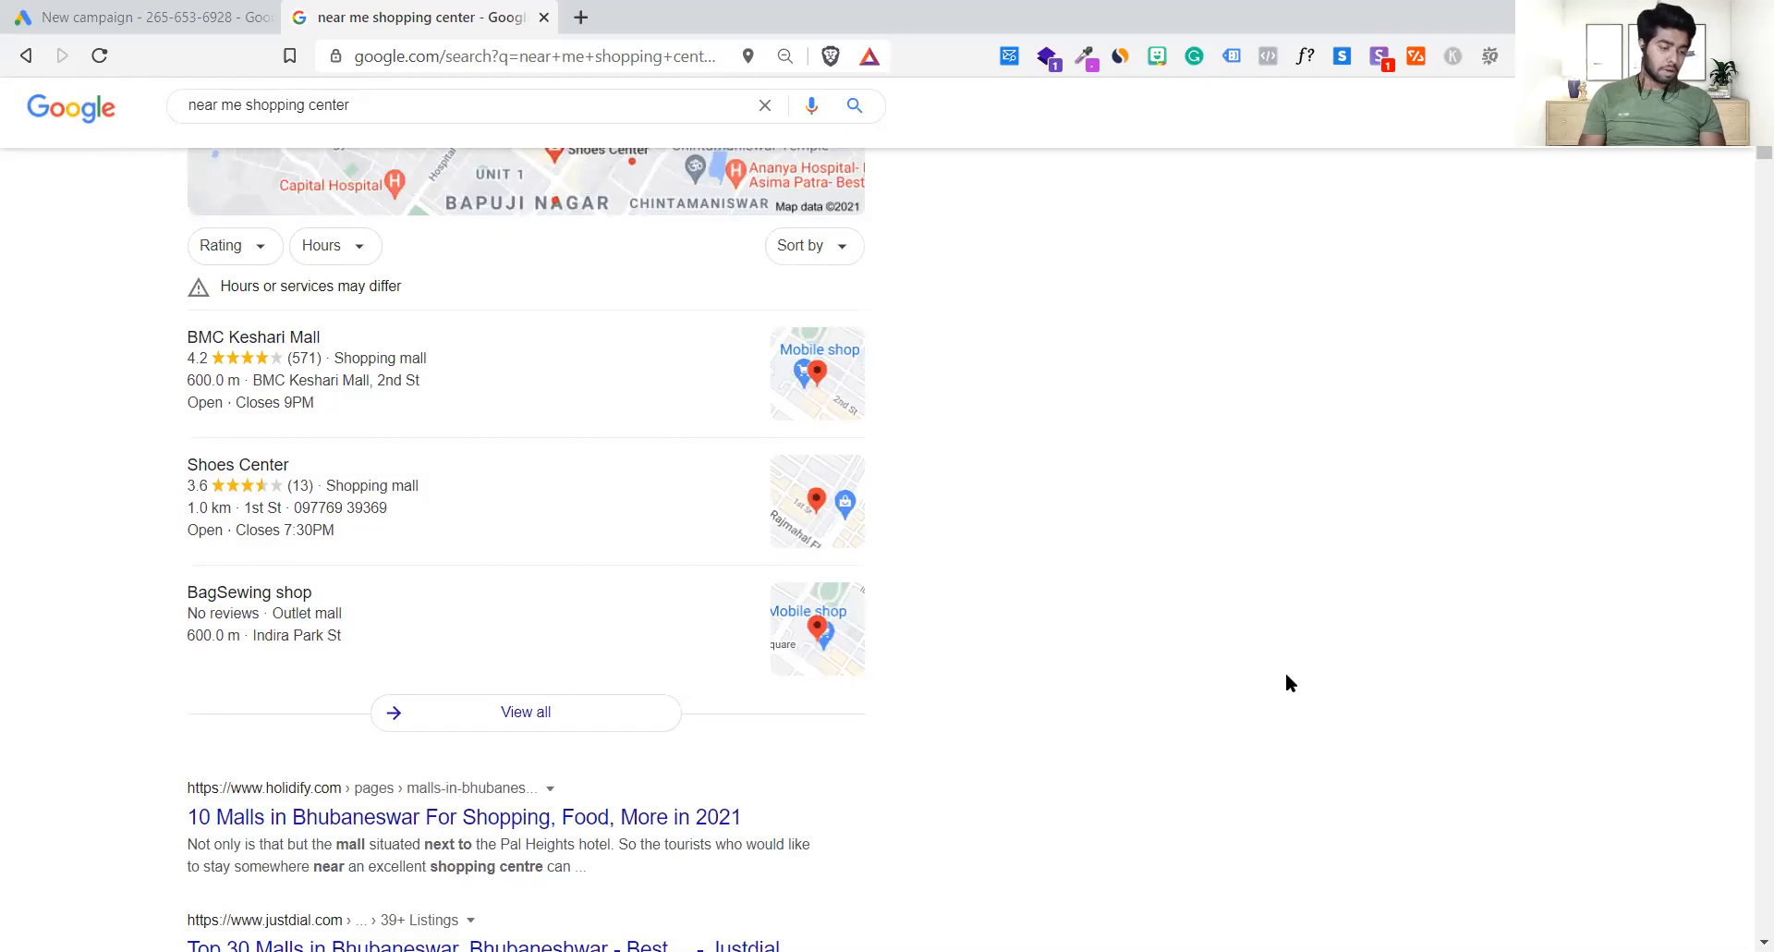
{"action": "scroll", "coordinate": [1057, 681], "scroll_direction": "up", "scroll_amount": 3}
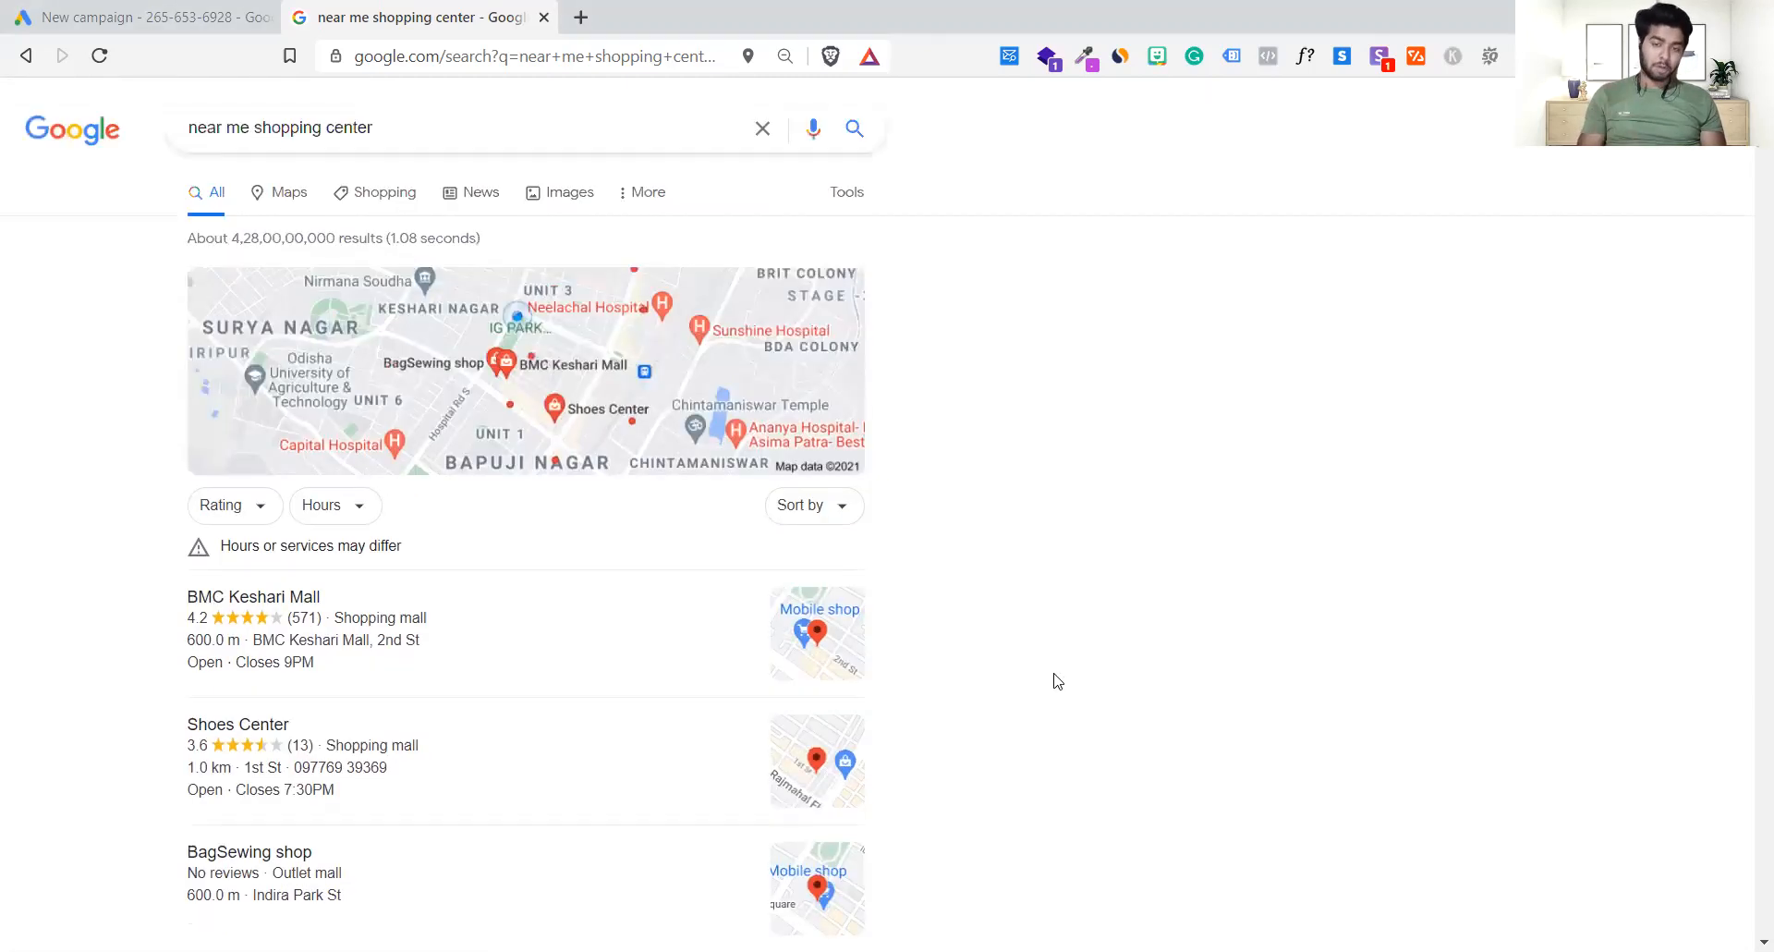
- Open the BMC Keshari Mall listing, examine its business details, and highlight the whole search query
{"action": "left_click", "coordinate": [792, 672]}
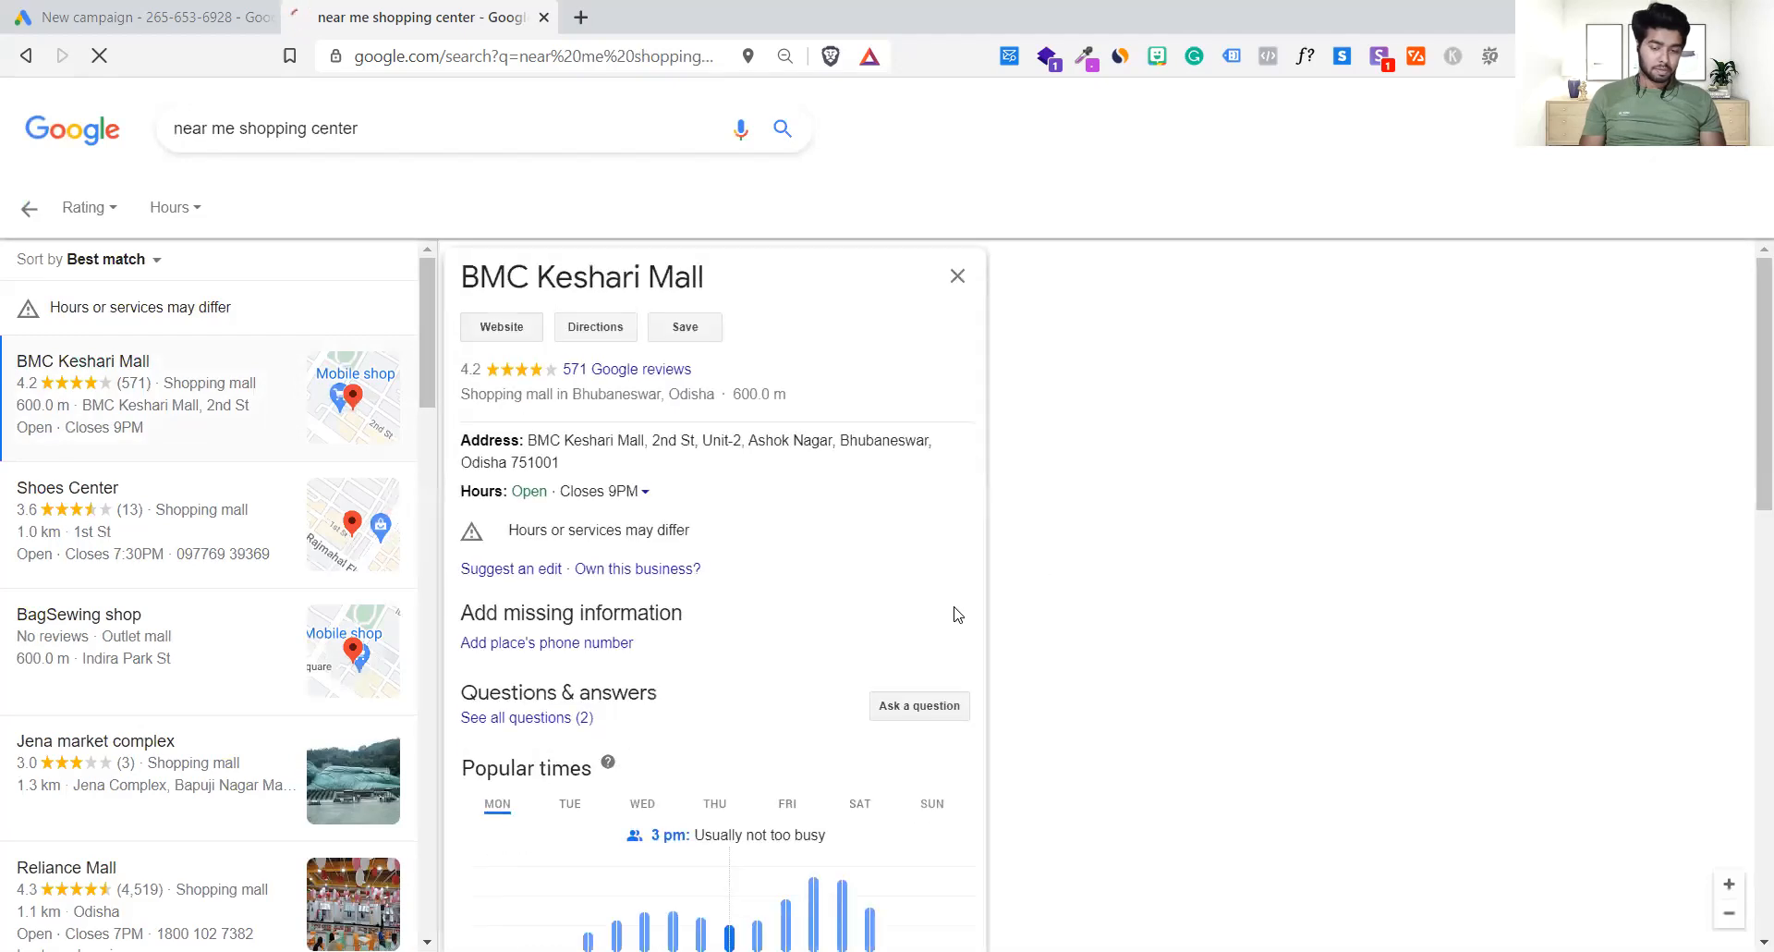
{"action": "scroll", "coordinate": [958, 615], "scroll_direction": "down", "scroll_amount": 3}
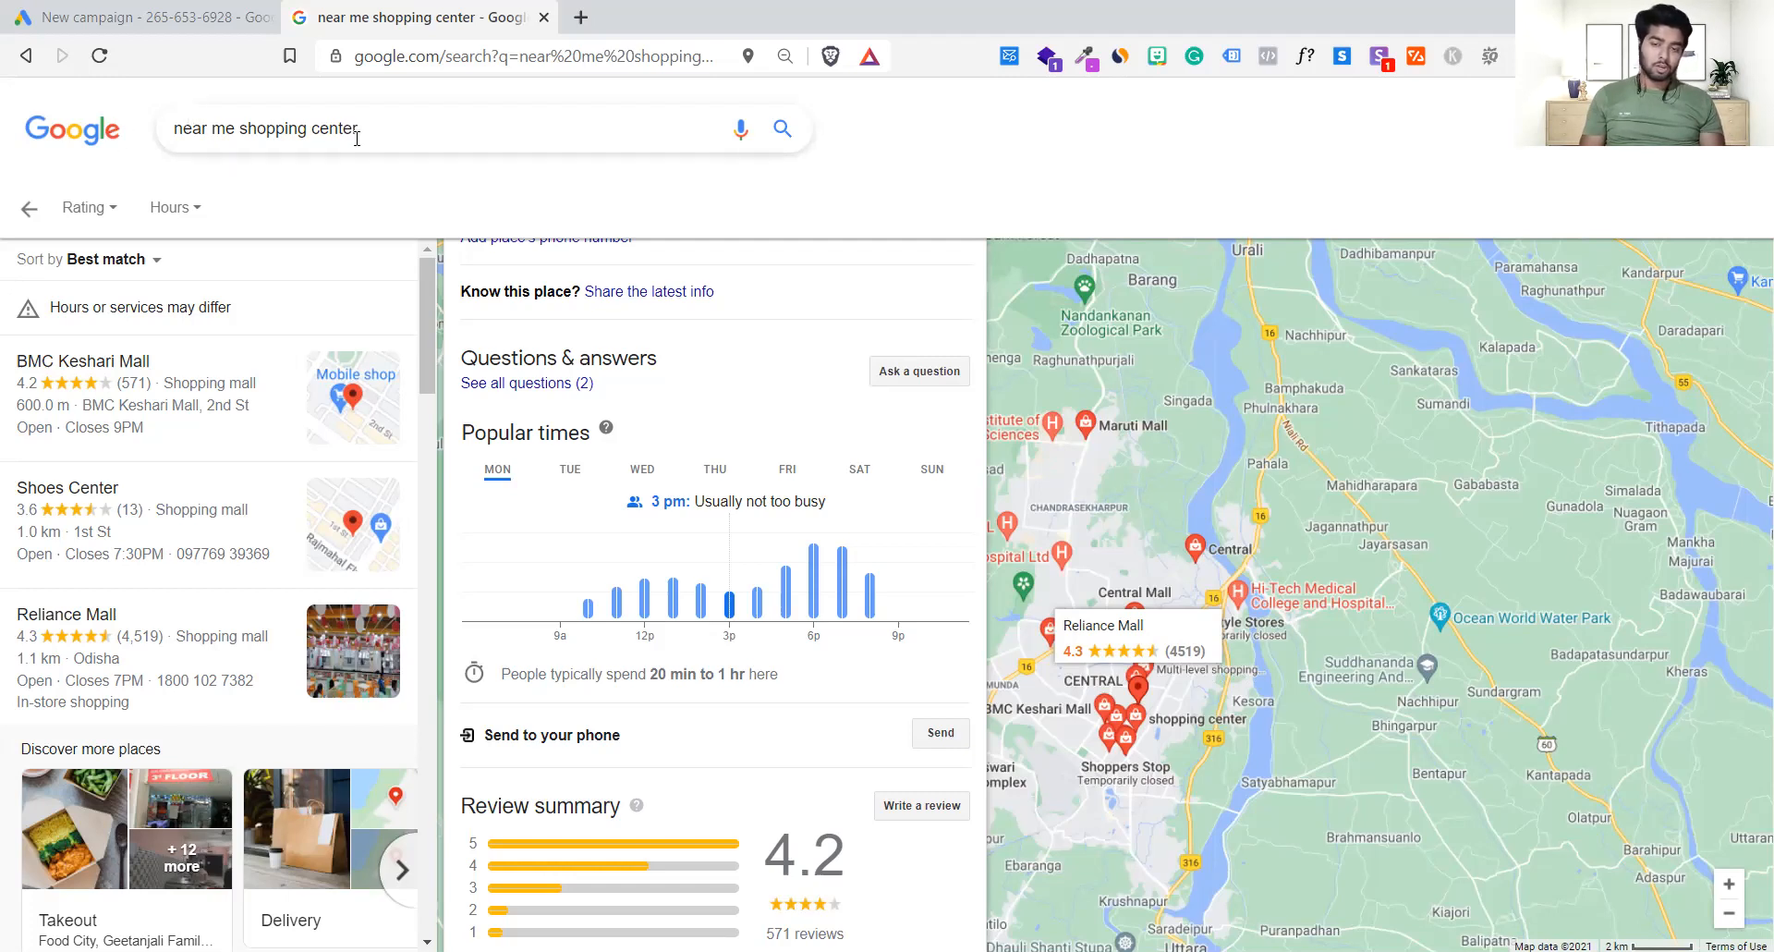
{"action": "left_click_drag", "start_coordinate": [381, 130], "coordinate": [160, 131]}
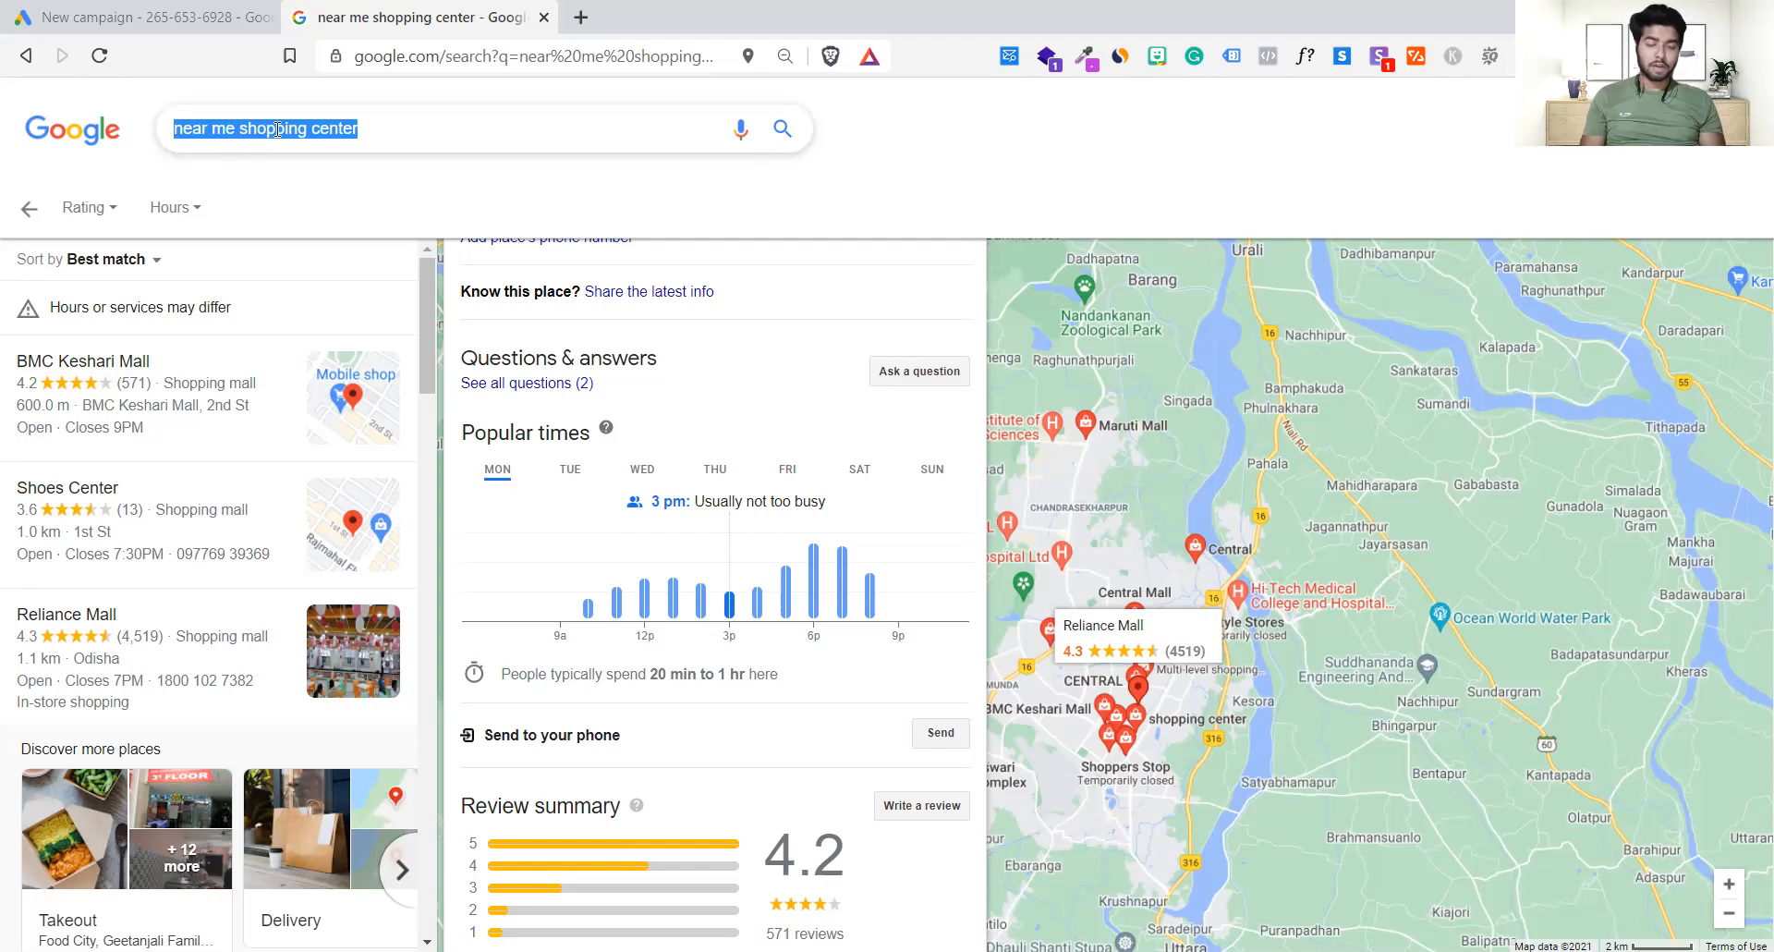
- Try to reach the maps service by replacing the local search query with "maps" and running the search
{"action": "left_click", "coordinate": [377, 140]}
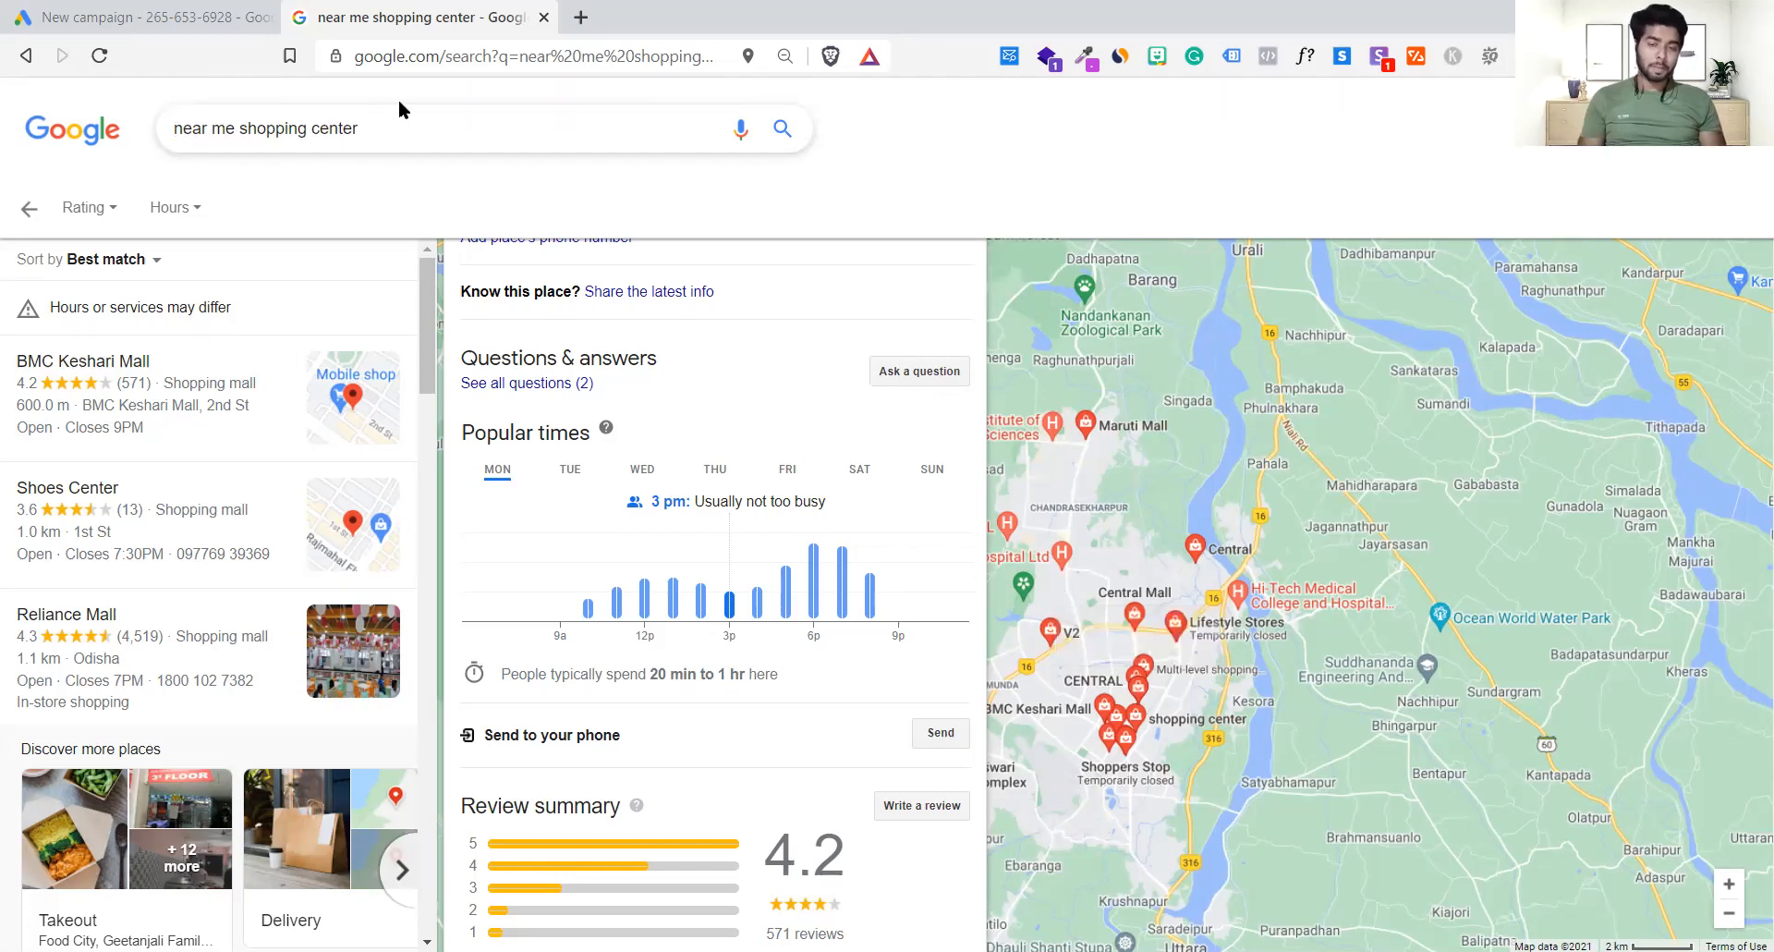
{"action": "key", "text": "ctrl+a"}
{"action": "type", "text": "mpas"}
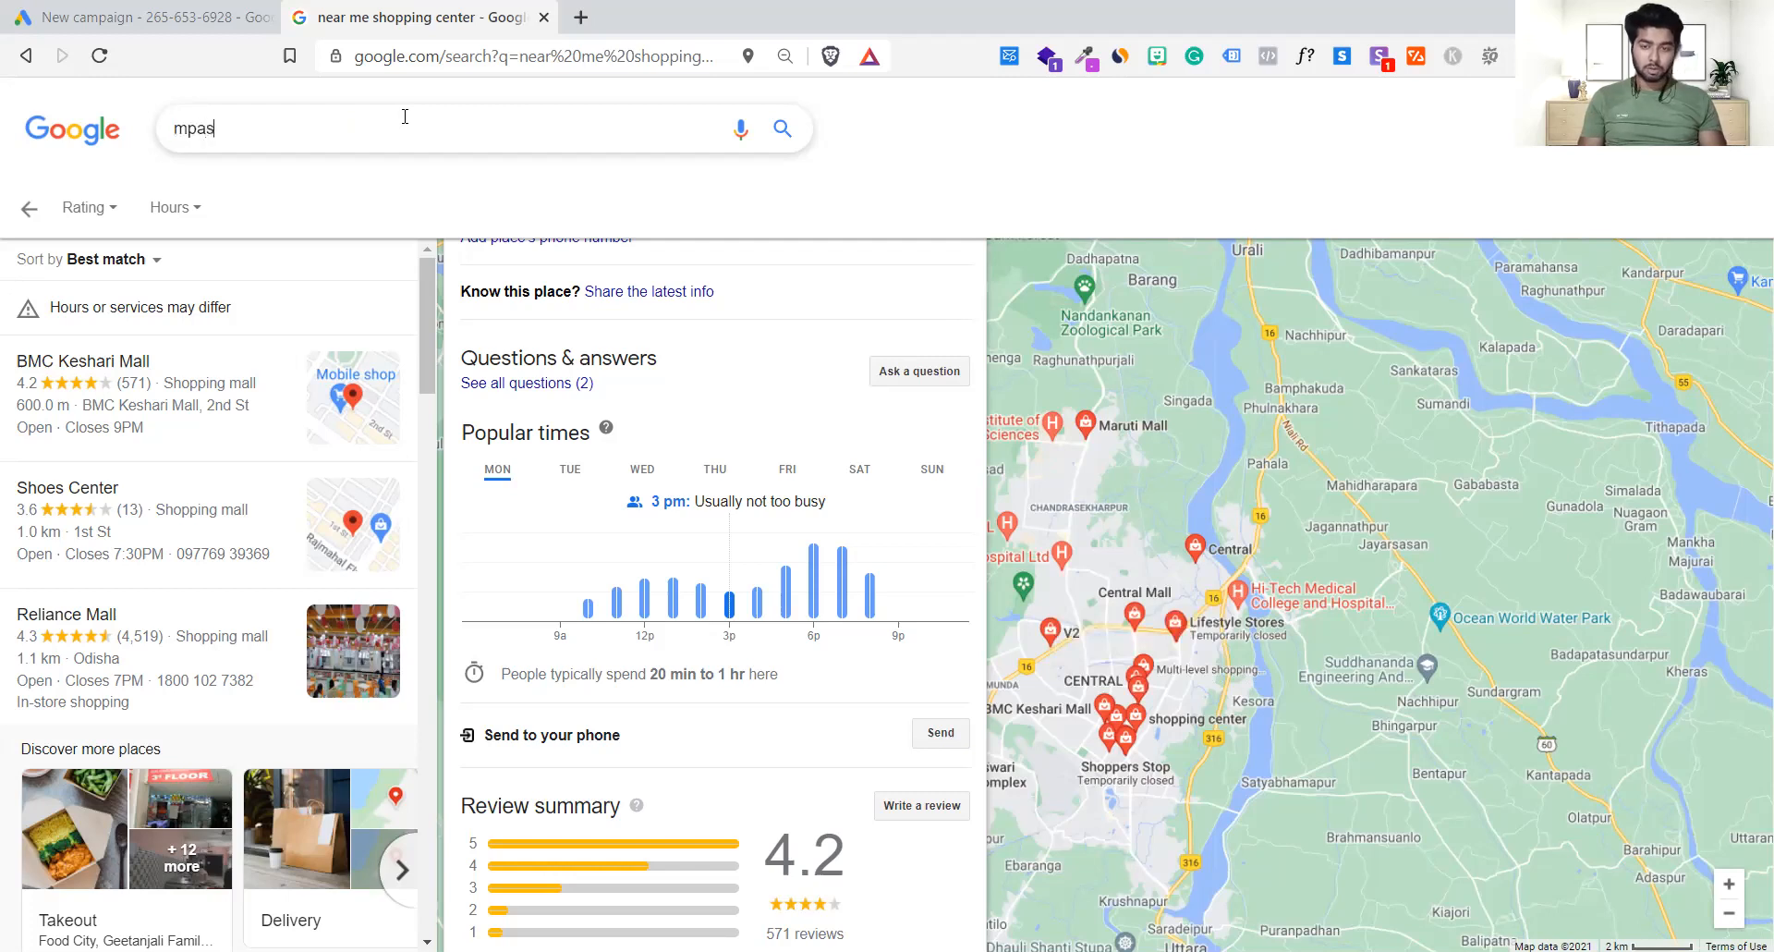
{"action": "key", "text": "BackSpace"}
{"action": "key", "text": "BackSpace"}
{"action": "key", "text": "BackSpace"}
{"action": "type", "text": "aps"}
{"action": "key", "text": "Return"}
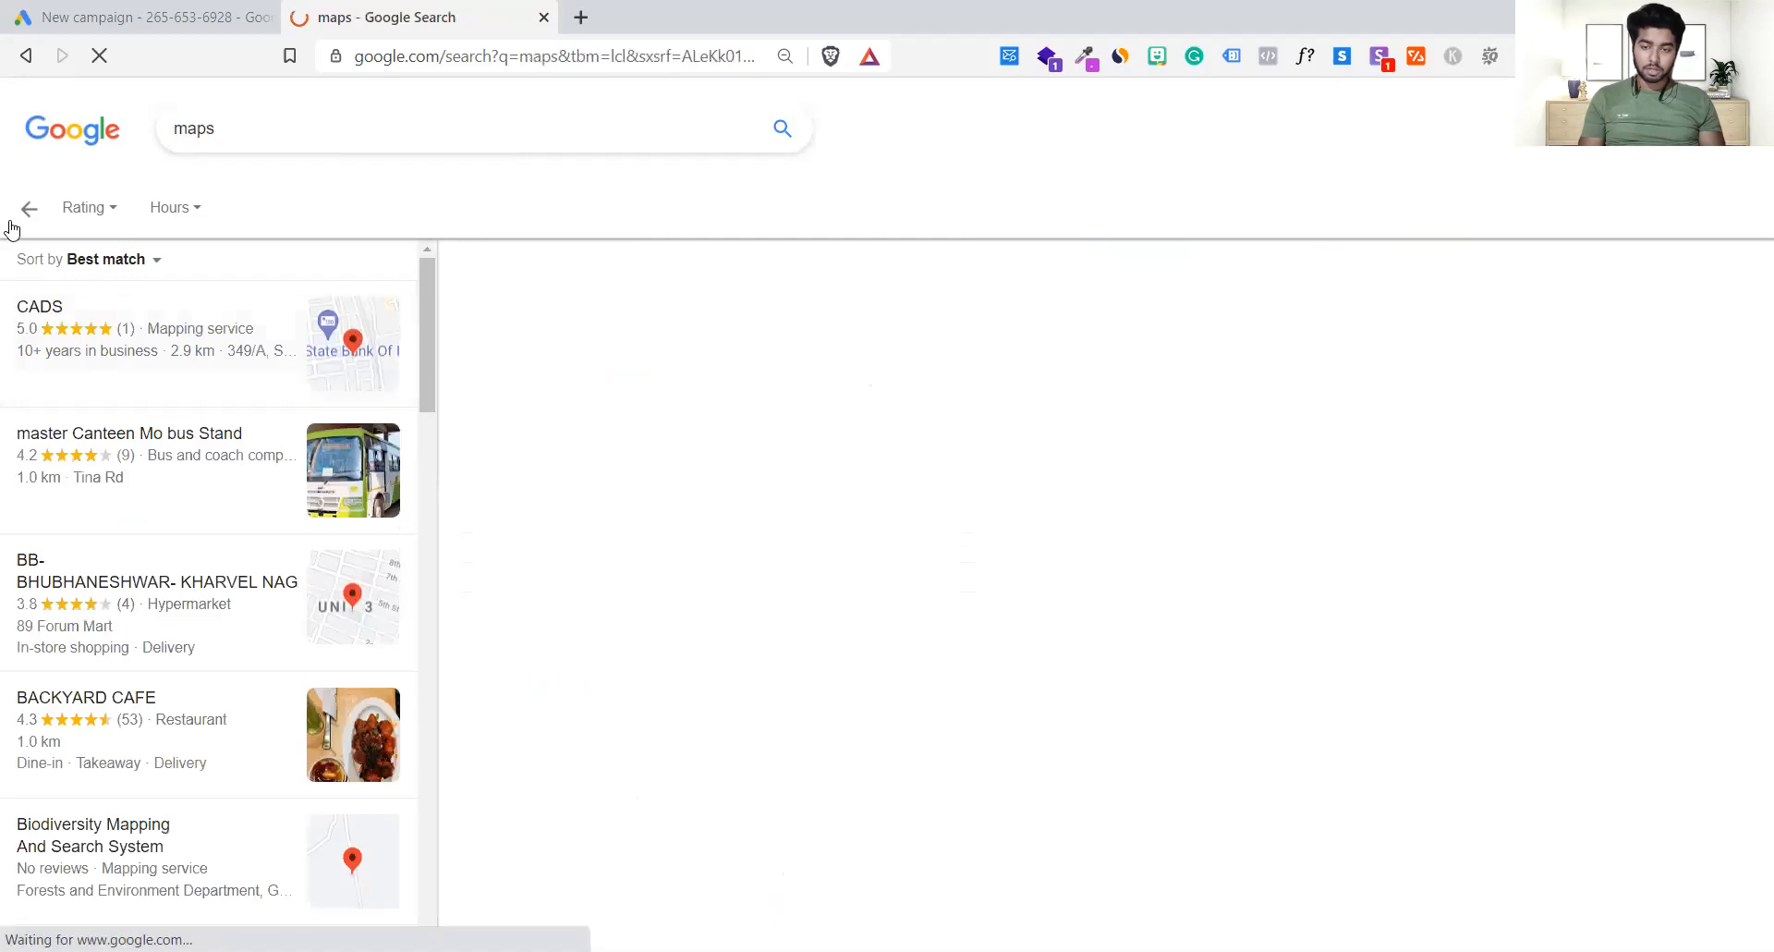
- Return to the Google home page and open Google Maps by searching for "google maps"
{"action": "left_click", "coordinate": [57, 138]}
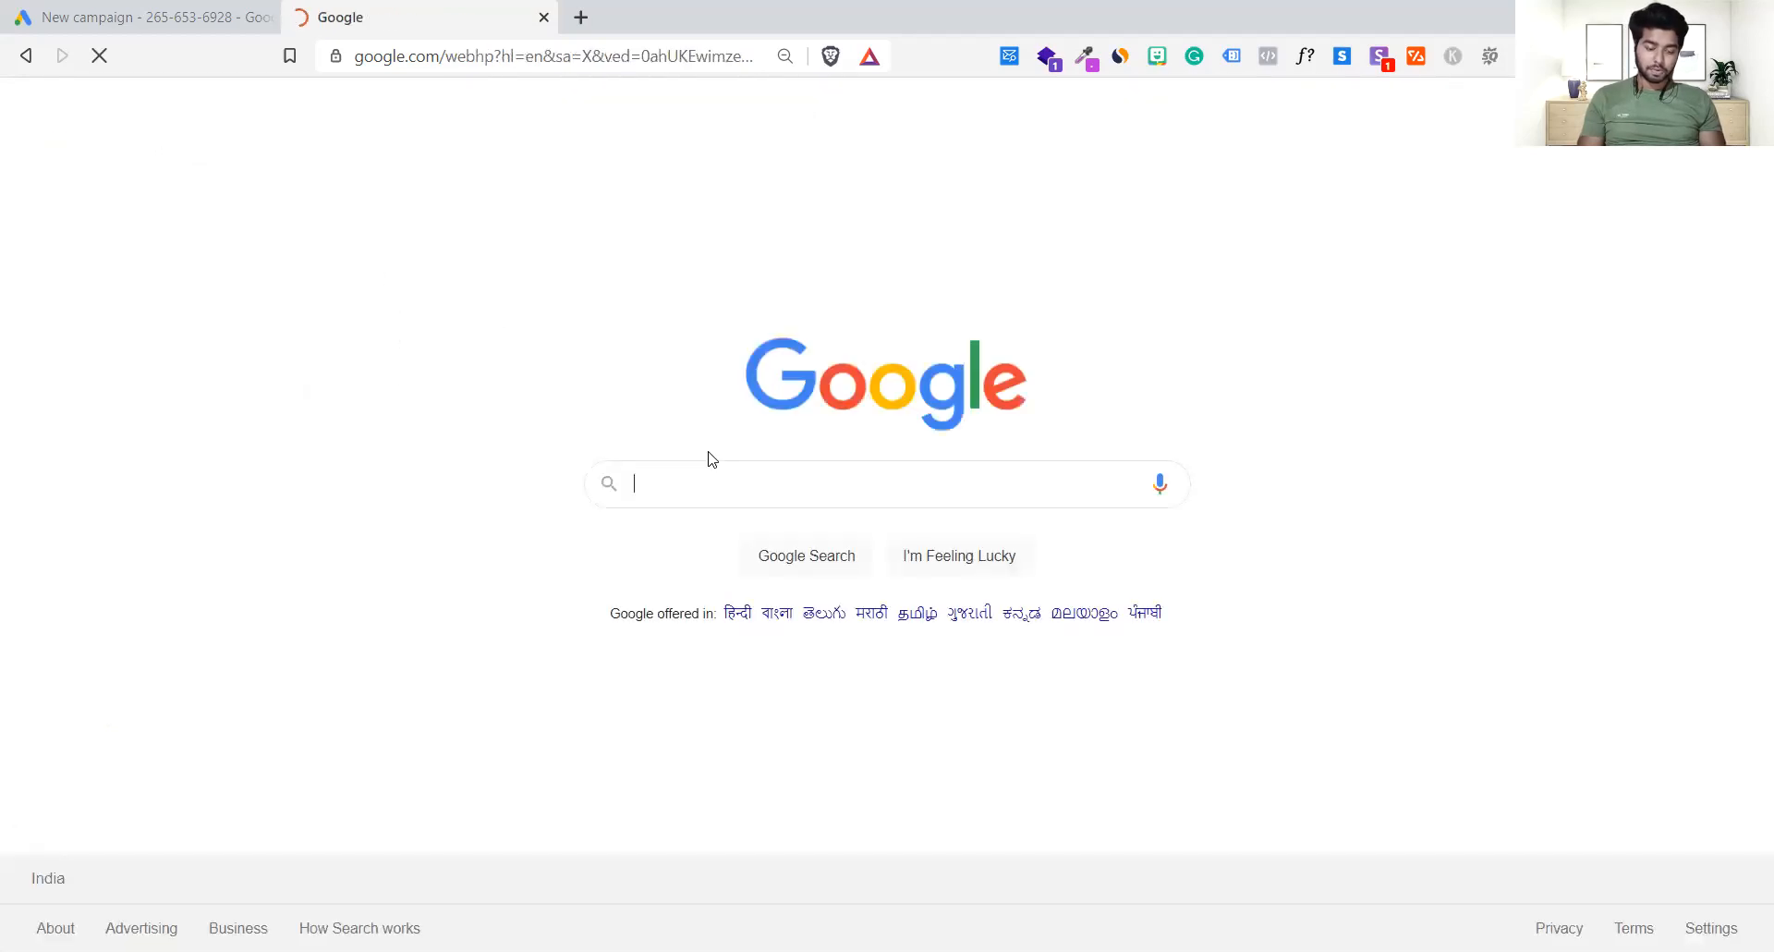
{"action": "type", "text": "google maps"}
{"action": "key", "text": "Return"}
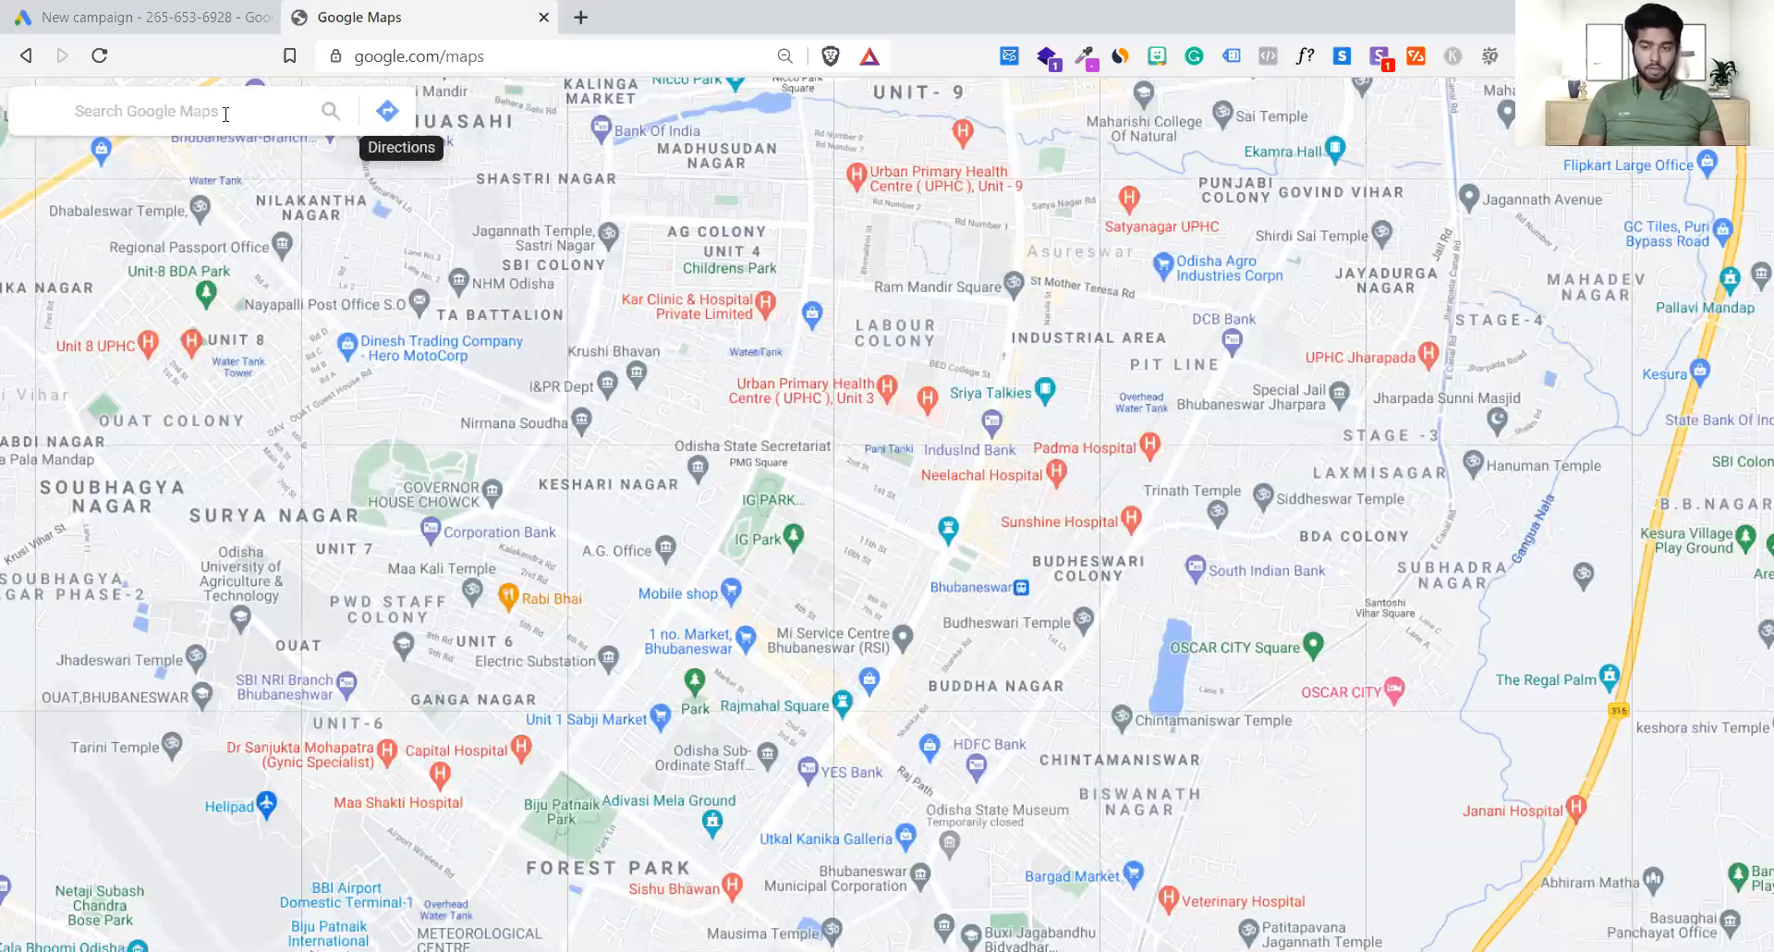
- Search Google Maps for "near by shopping malls" and review the listed malls alongside their map locations
{"action": "type", "text": "nea"}
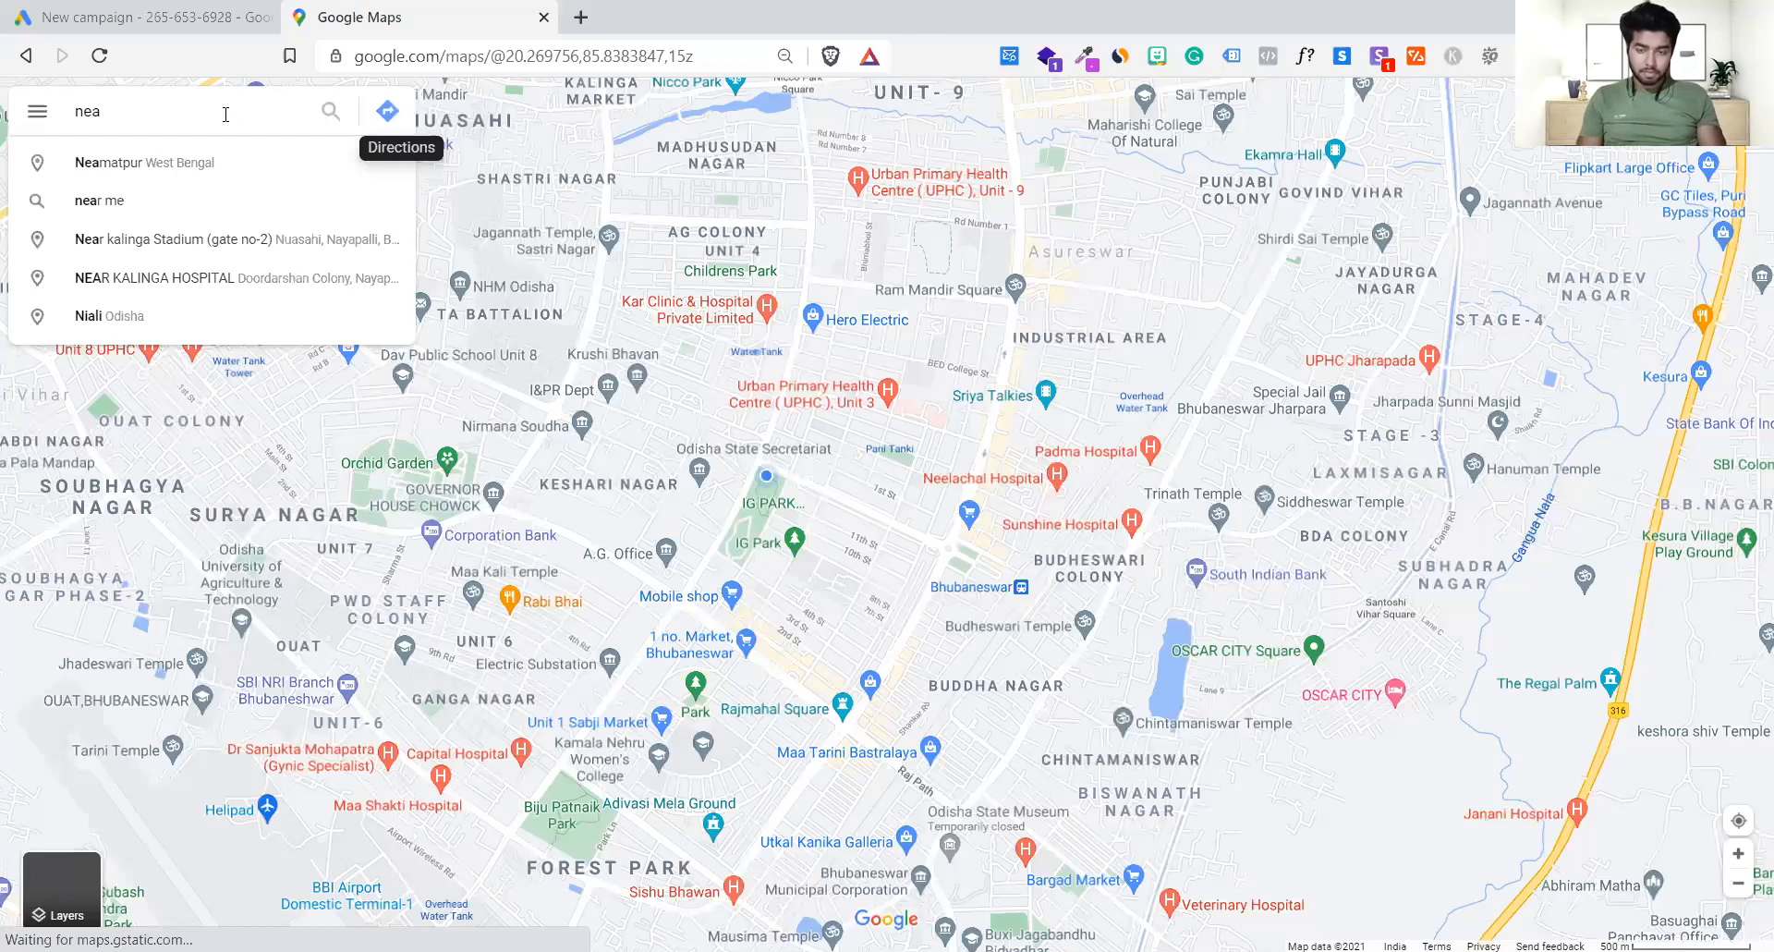
{"action": "type", "text": "r by shopping mall"}
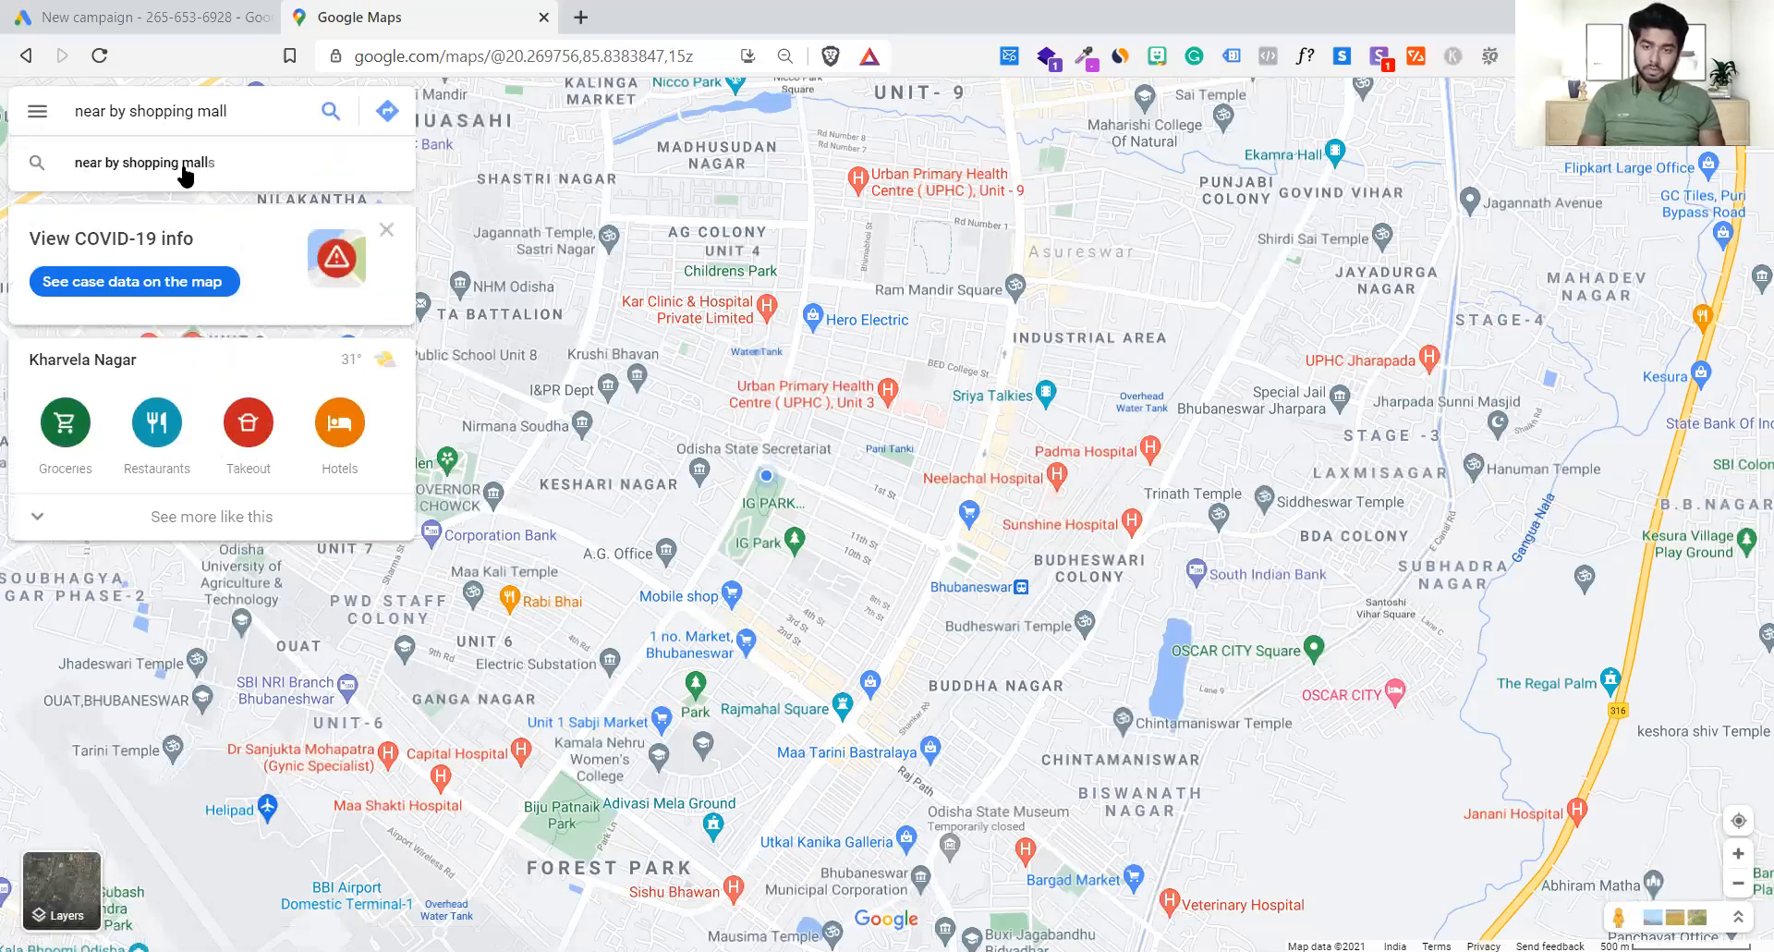
{"action": "left_click", "coordinate": [188, 167]}
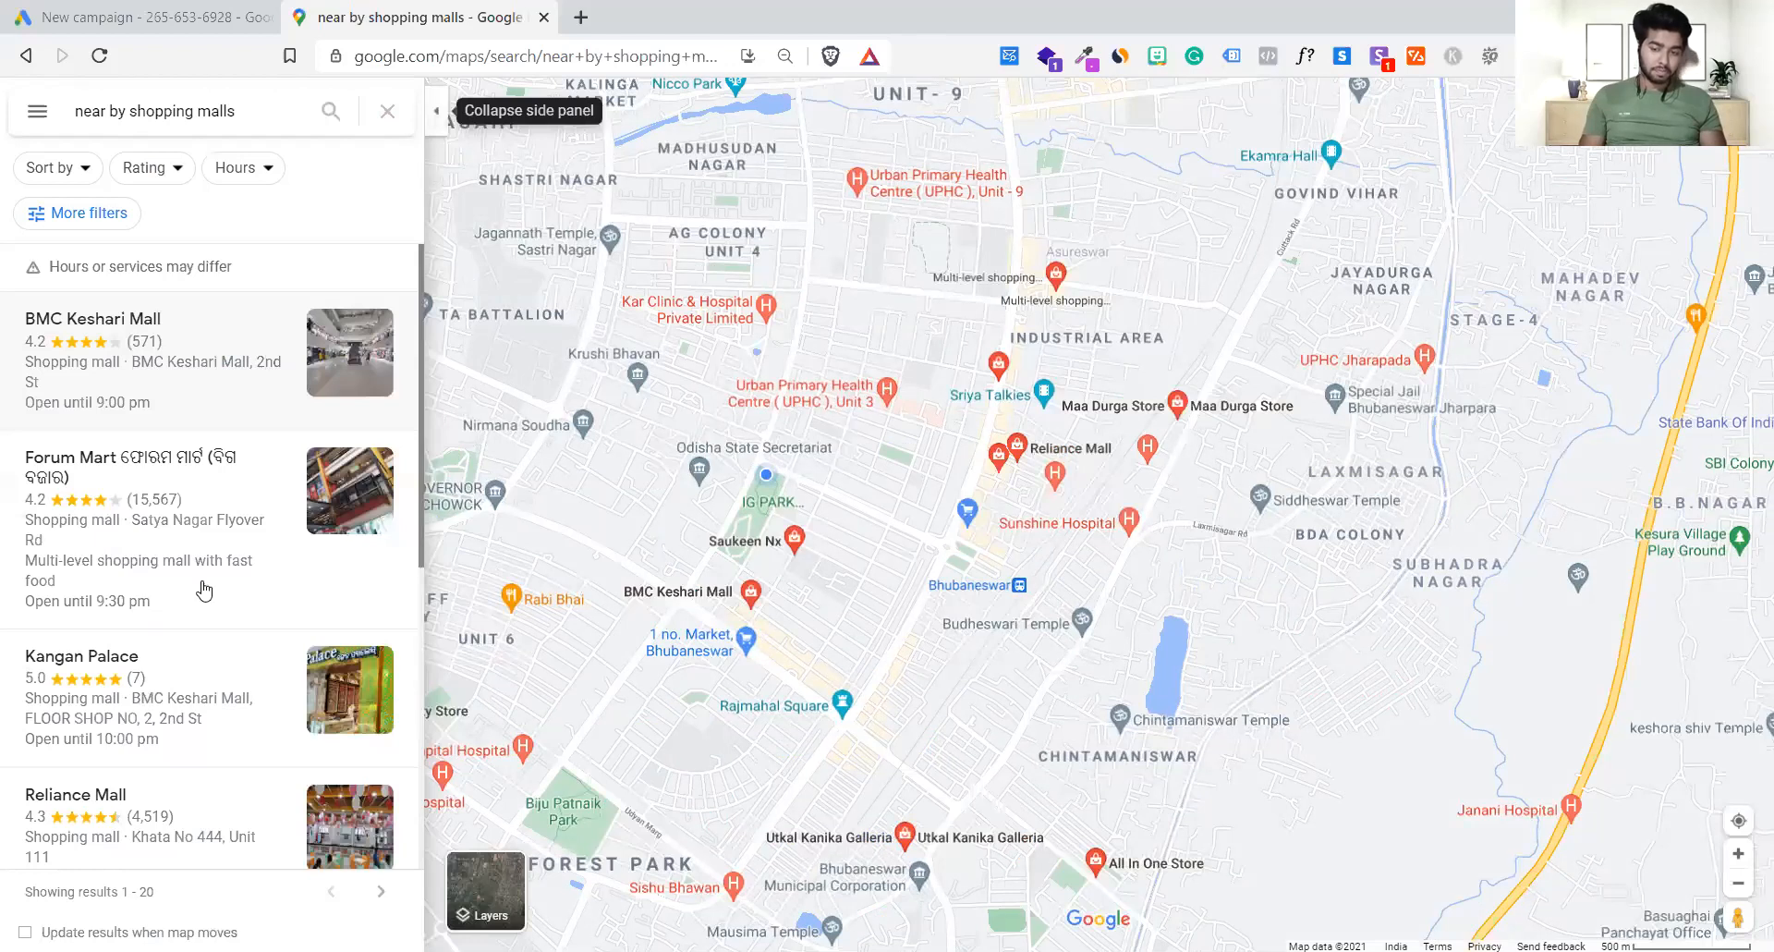
{"action": "scroll", "coordinate": [138, 456], "scroll_direction": "down", "scroll_amount": 5}
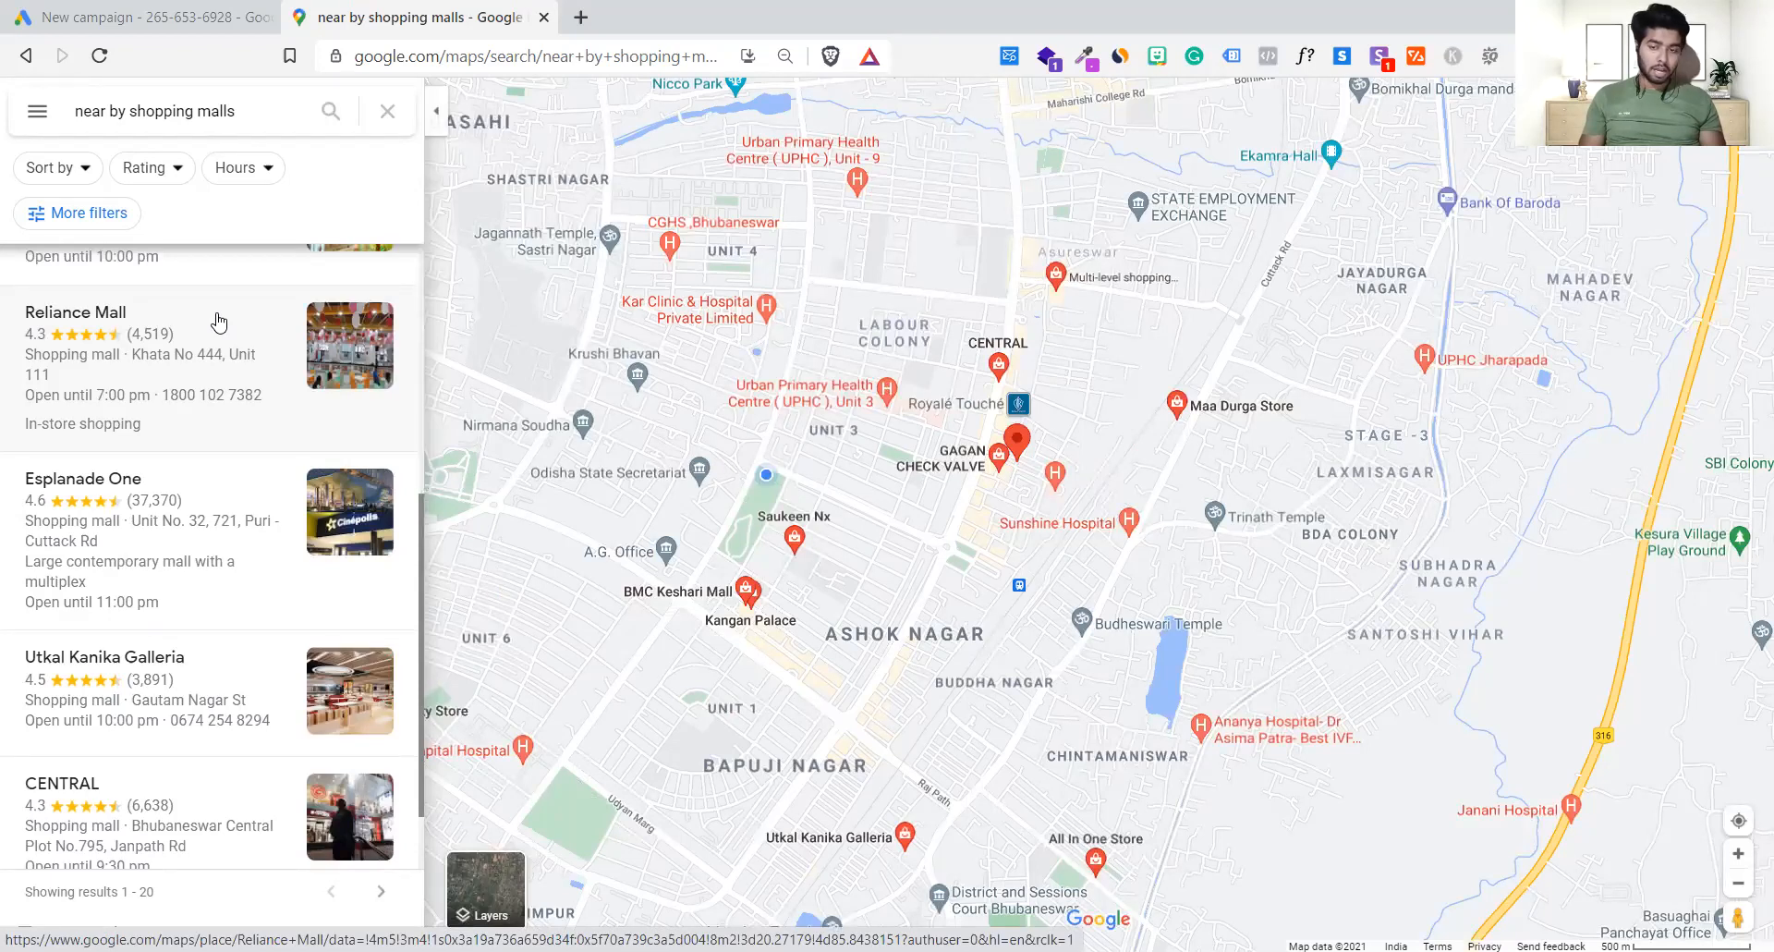
{"action": "scroll", "coordinate": [218, 321], "scroll_direction": "up", "scroll_amount": 5}
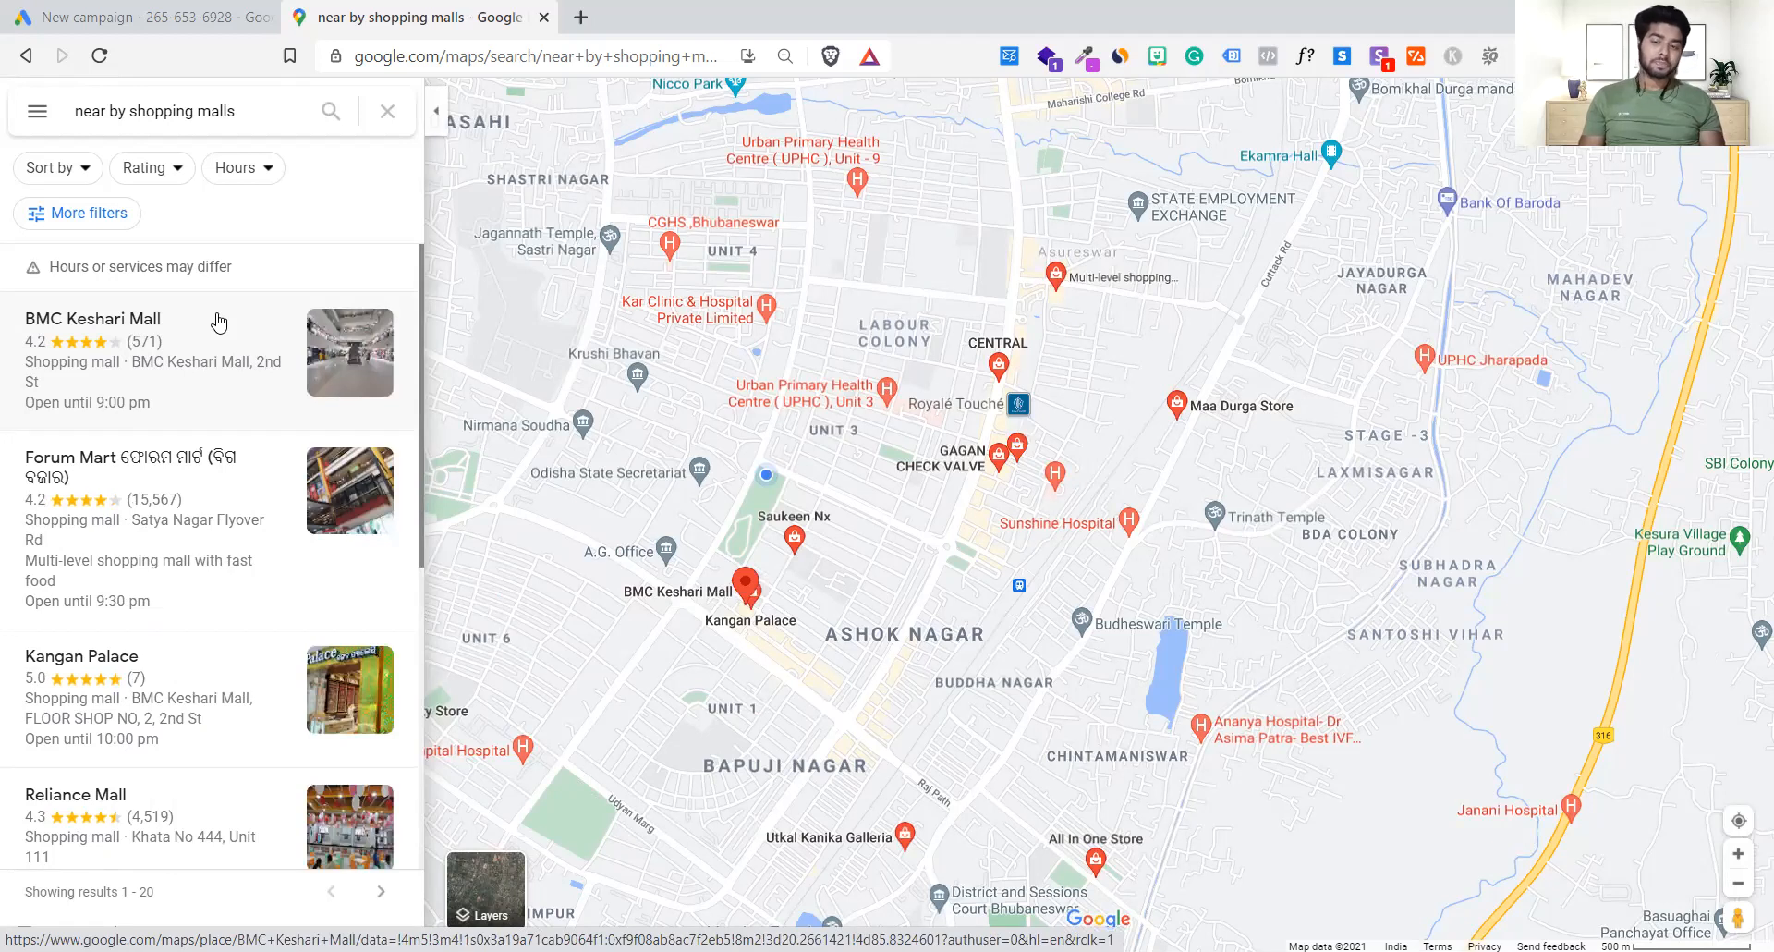
{"action": "scroll", "coordinate": [218, 318], "scroll_direction": "down", "scroll_amount": 2}
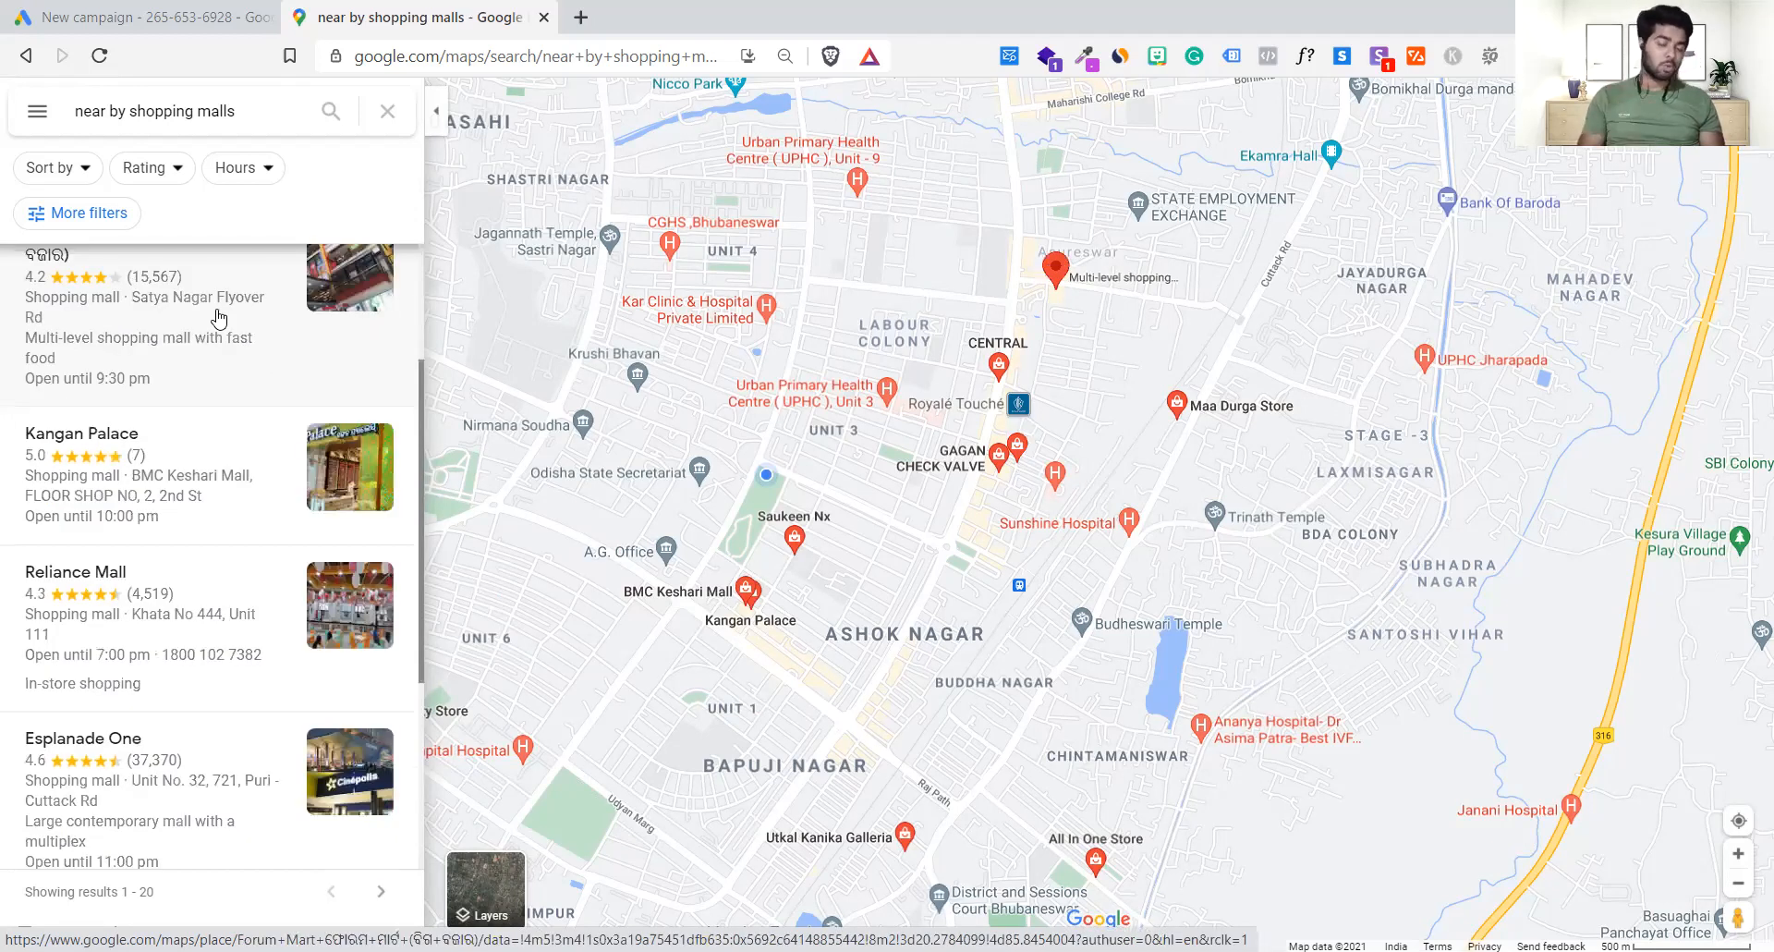
- Switch to the Google Ads new campaign page and review the available campaign goals and campaign types
{"action": "left_click", "coordinate": [7, 12]}
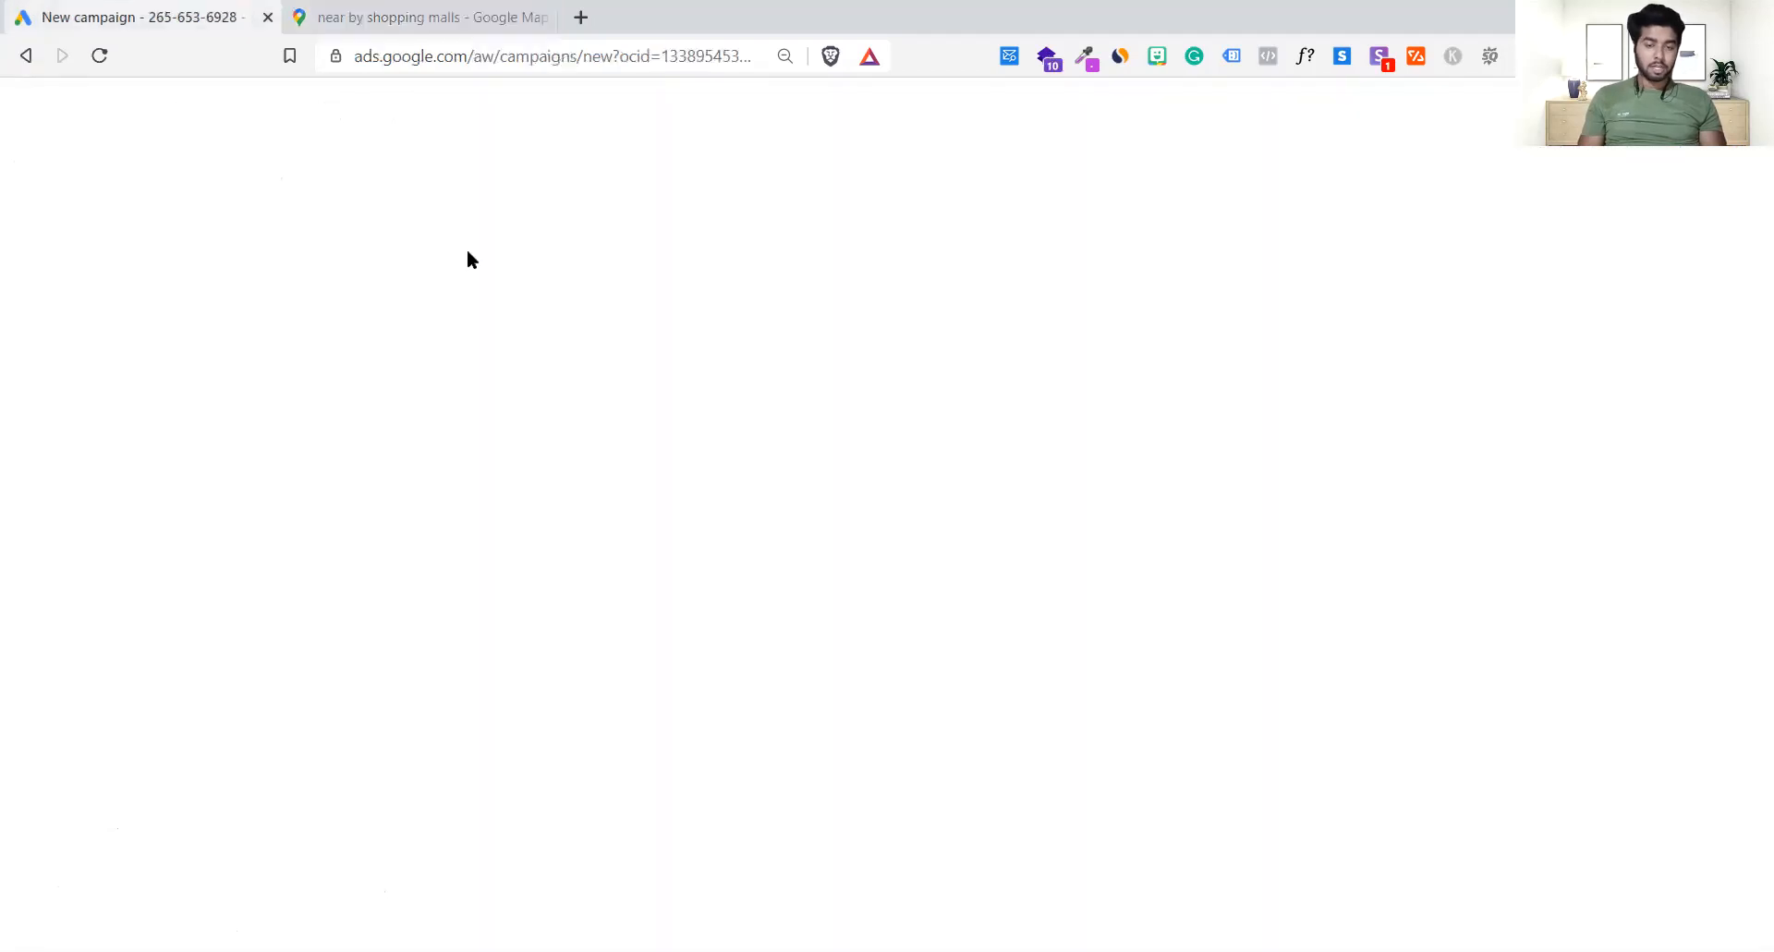
{"action": "left_click", "coordinate": [754, 516]}
{"action": "left_click", "coordinate": [930, 737]}
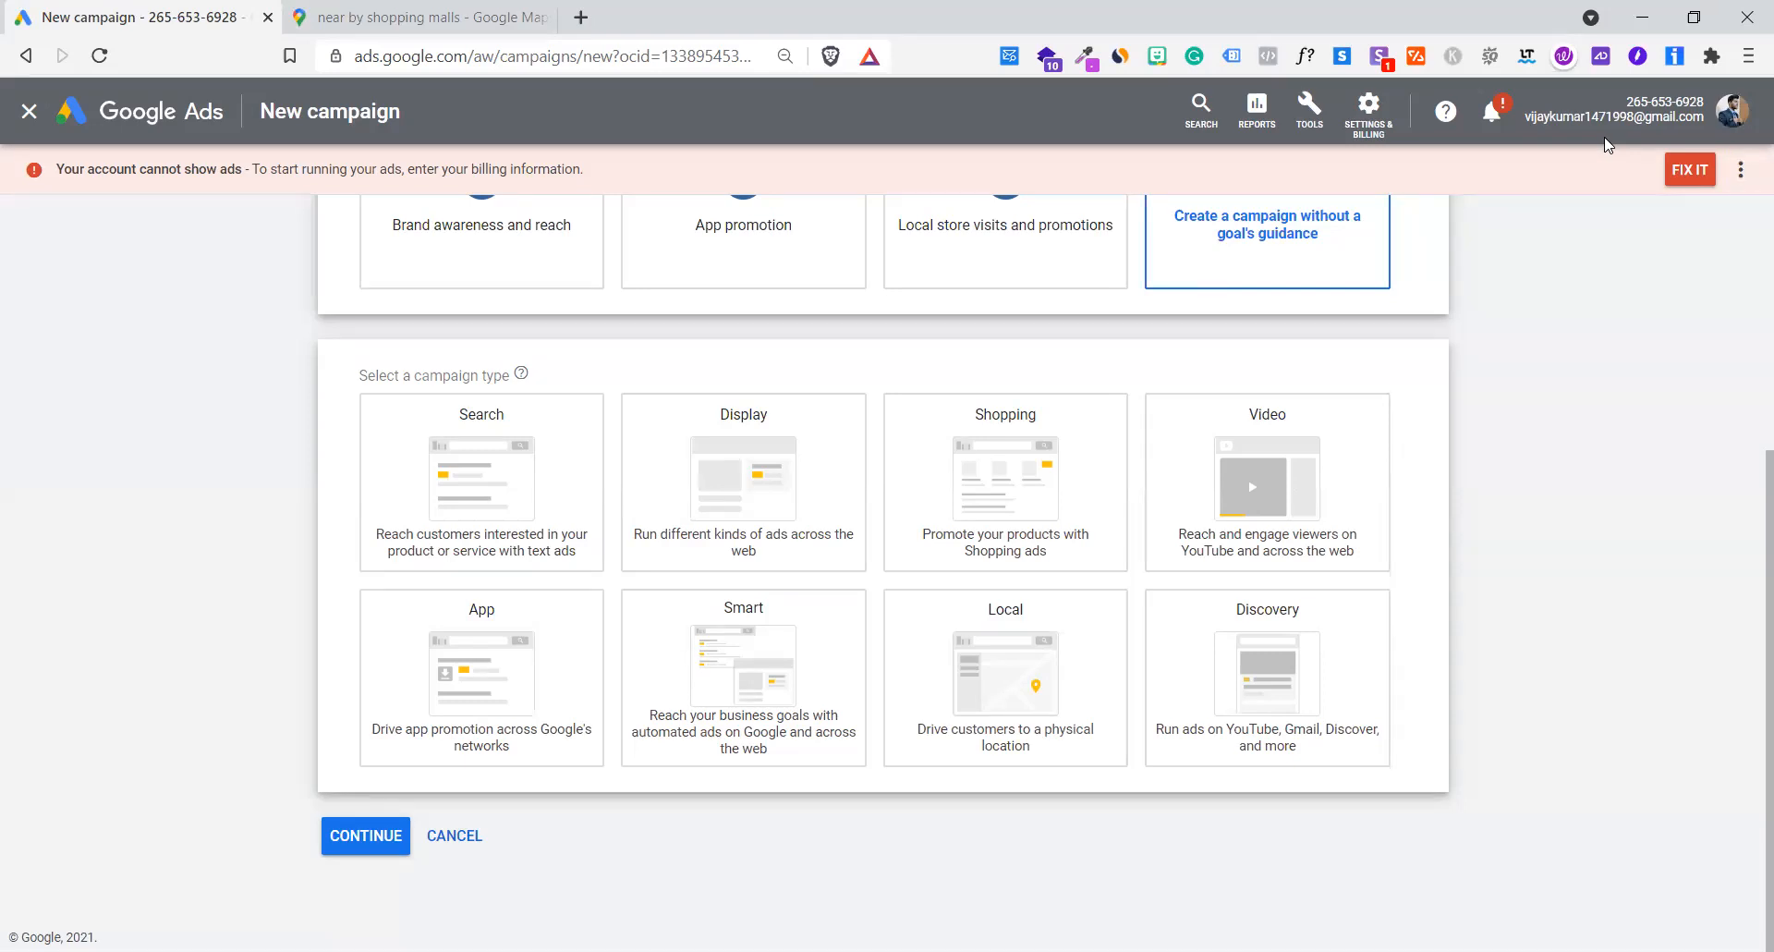
{"action": "left_click", "coordinate": [795, 568]}
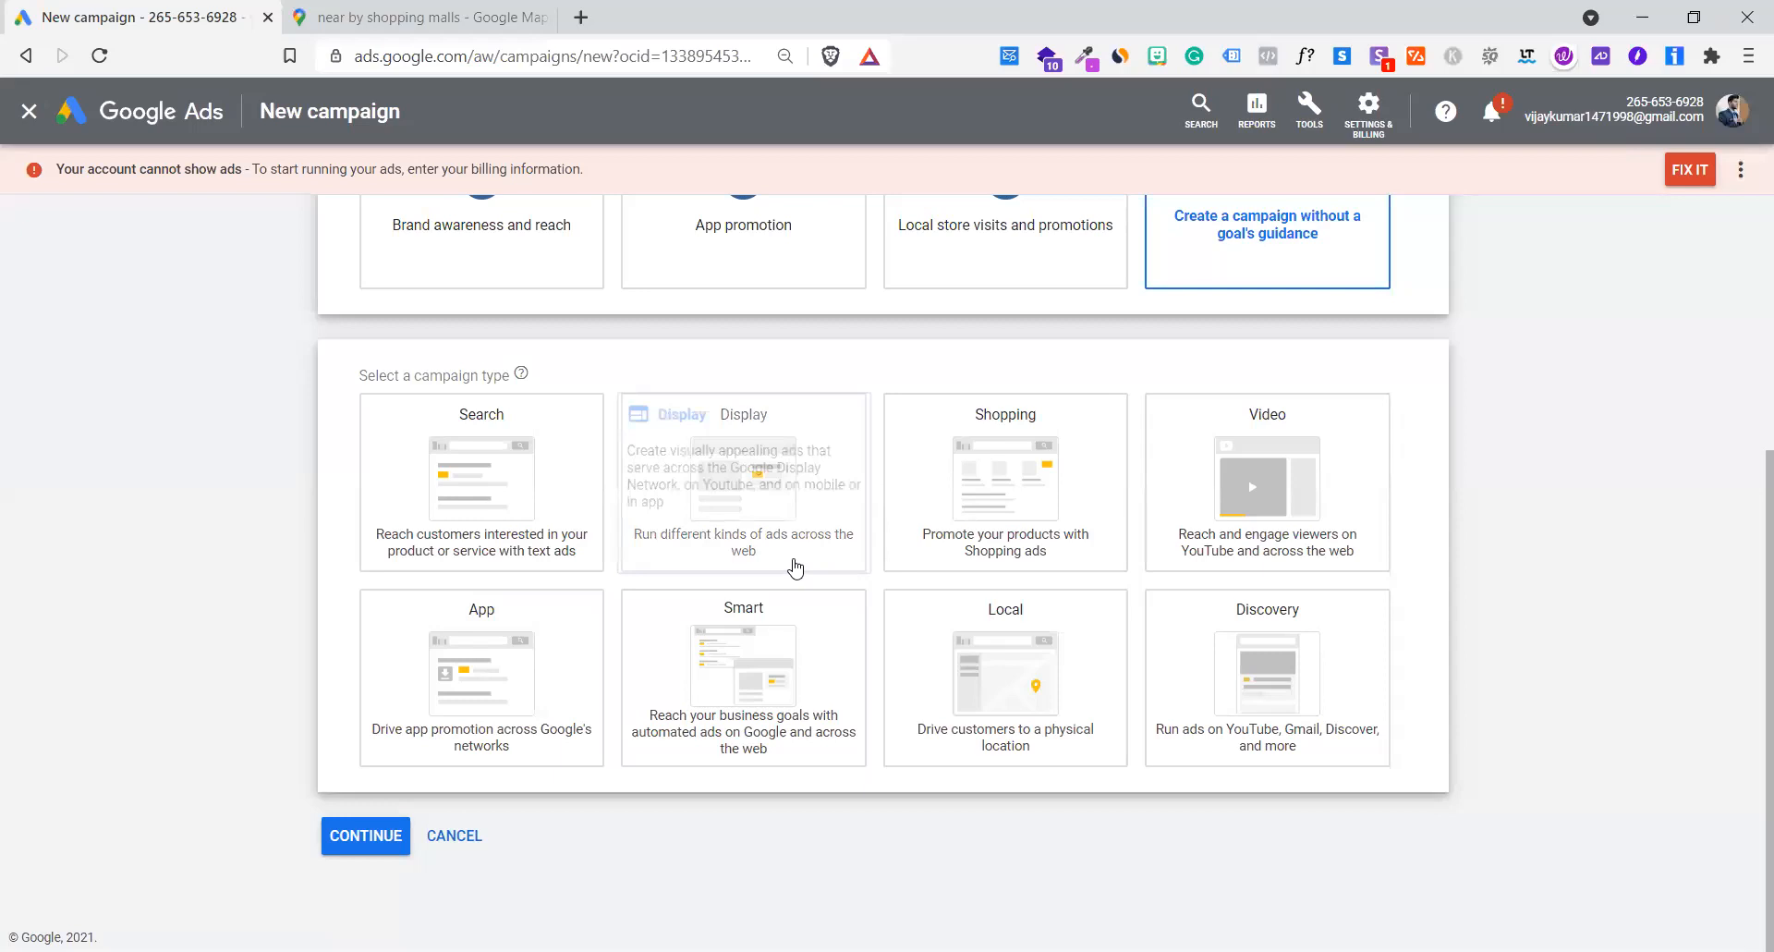
{"action": "left_click", "coordinate": [931, 708]}
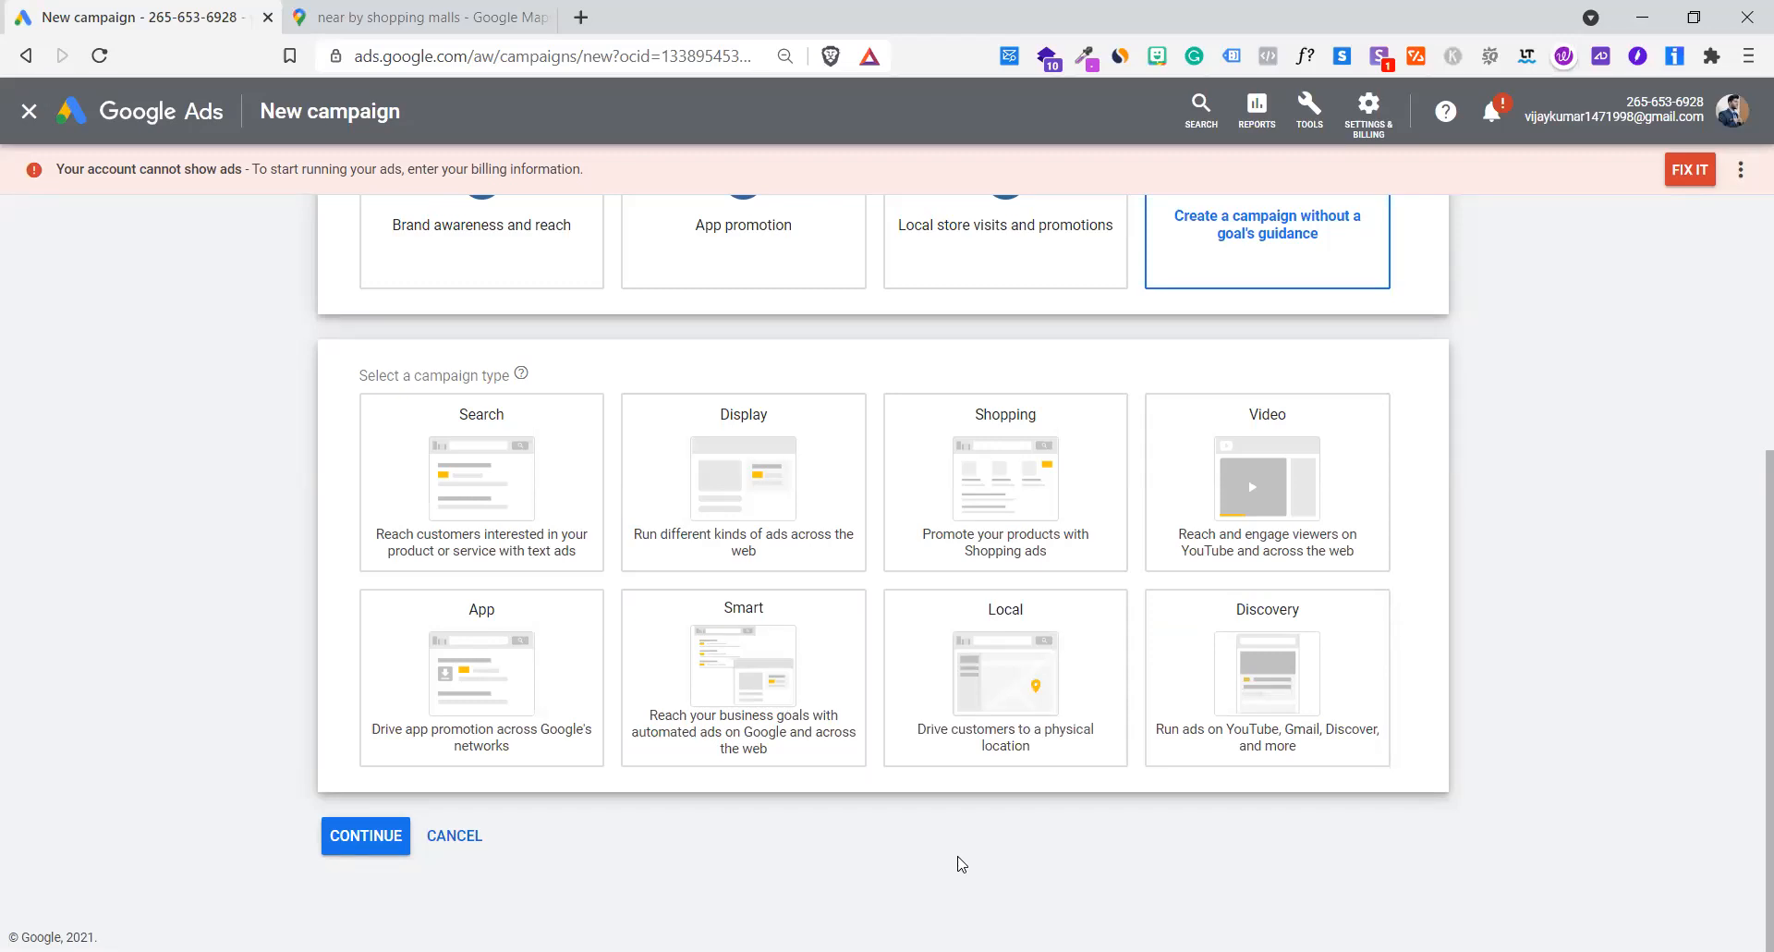
{"action": "scroll", "coordinate": [960, 863], "scroll_direction": "up", "scroll_amount": 4}
{"action": "scroll", "coordinate": [961, 863], "scroll_direction": "down", "scroll_amount": 4}
{"action": "scroll", "coordinate": [1017, 490], "scroll_direction": "up", "scroll_amount": 4}
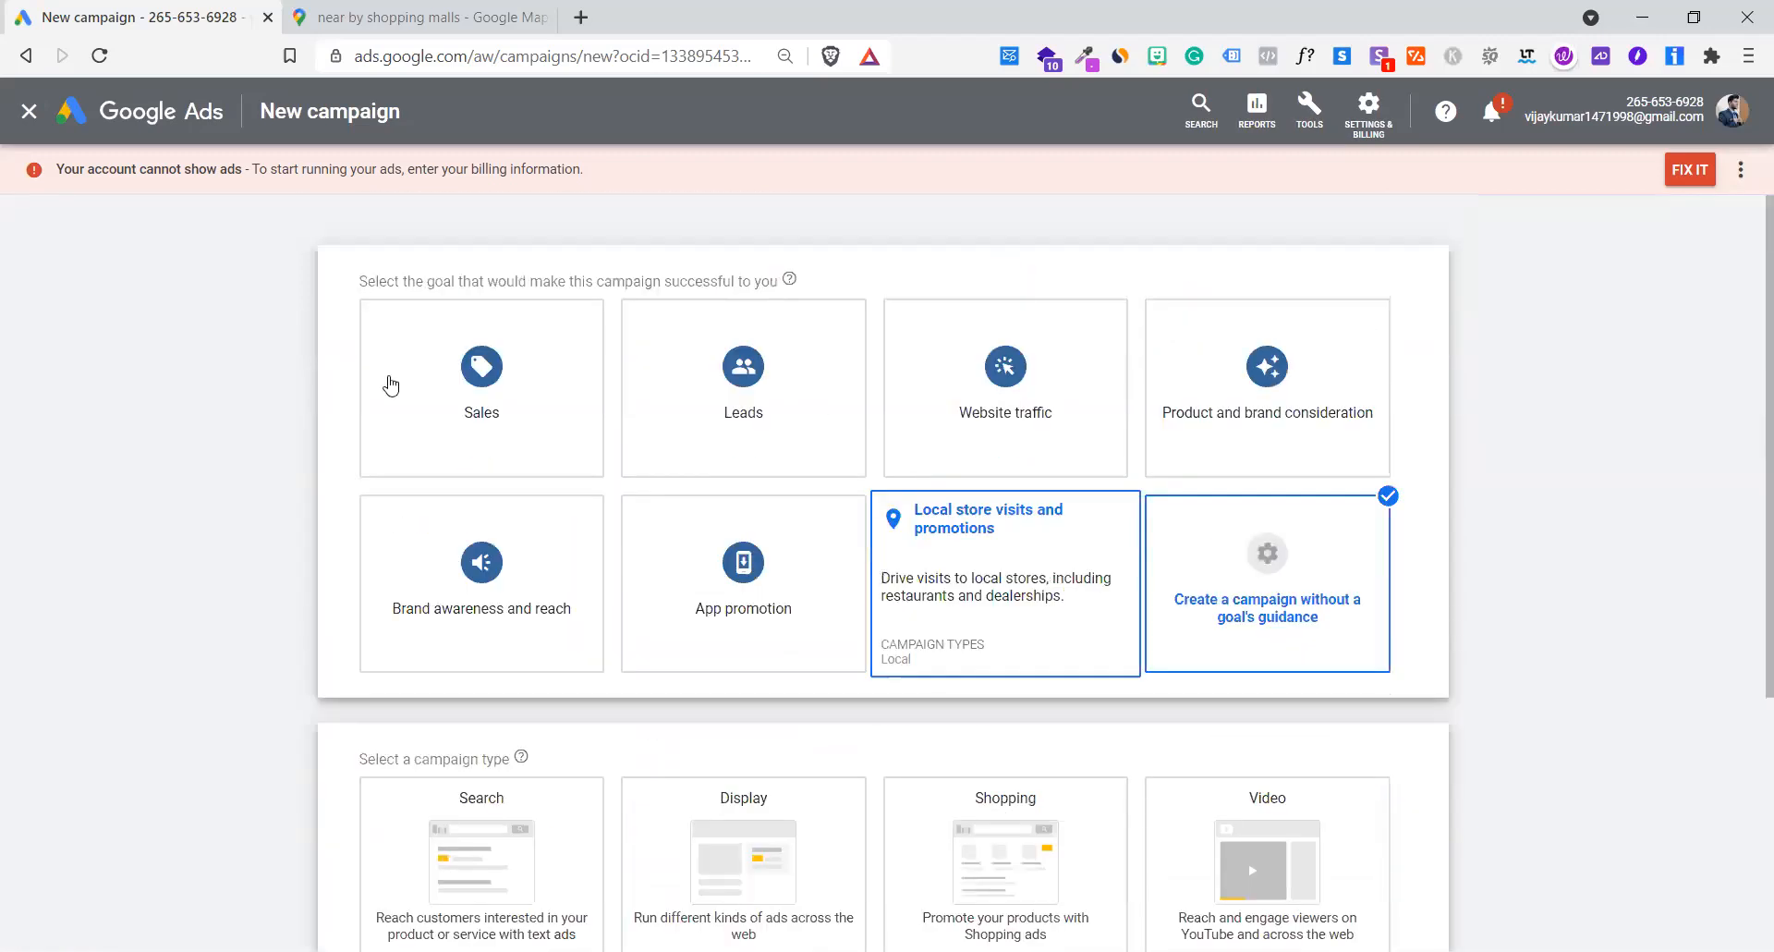
{"action": "scroll", "coordinate": [469, 448], "scroll_direction": "down", "scroll_amount": 4}
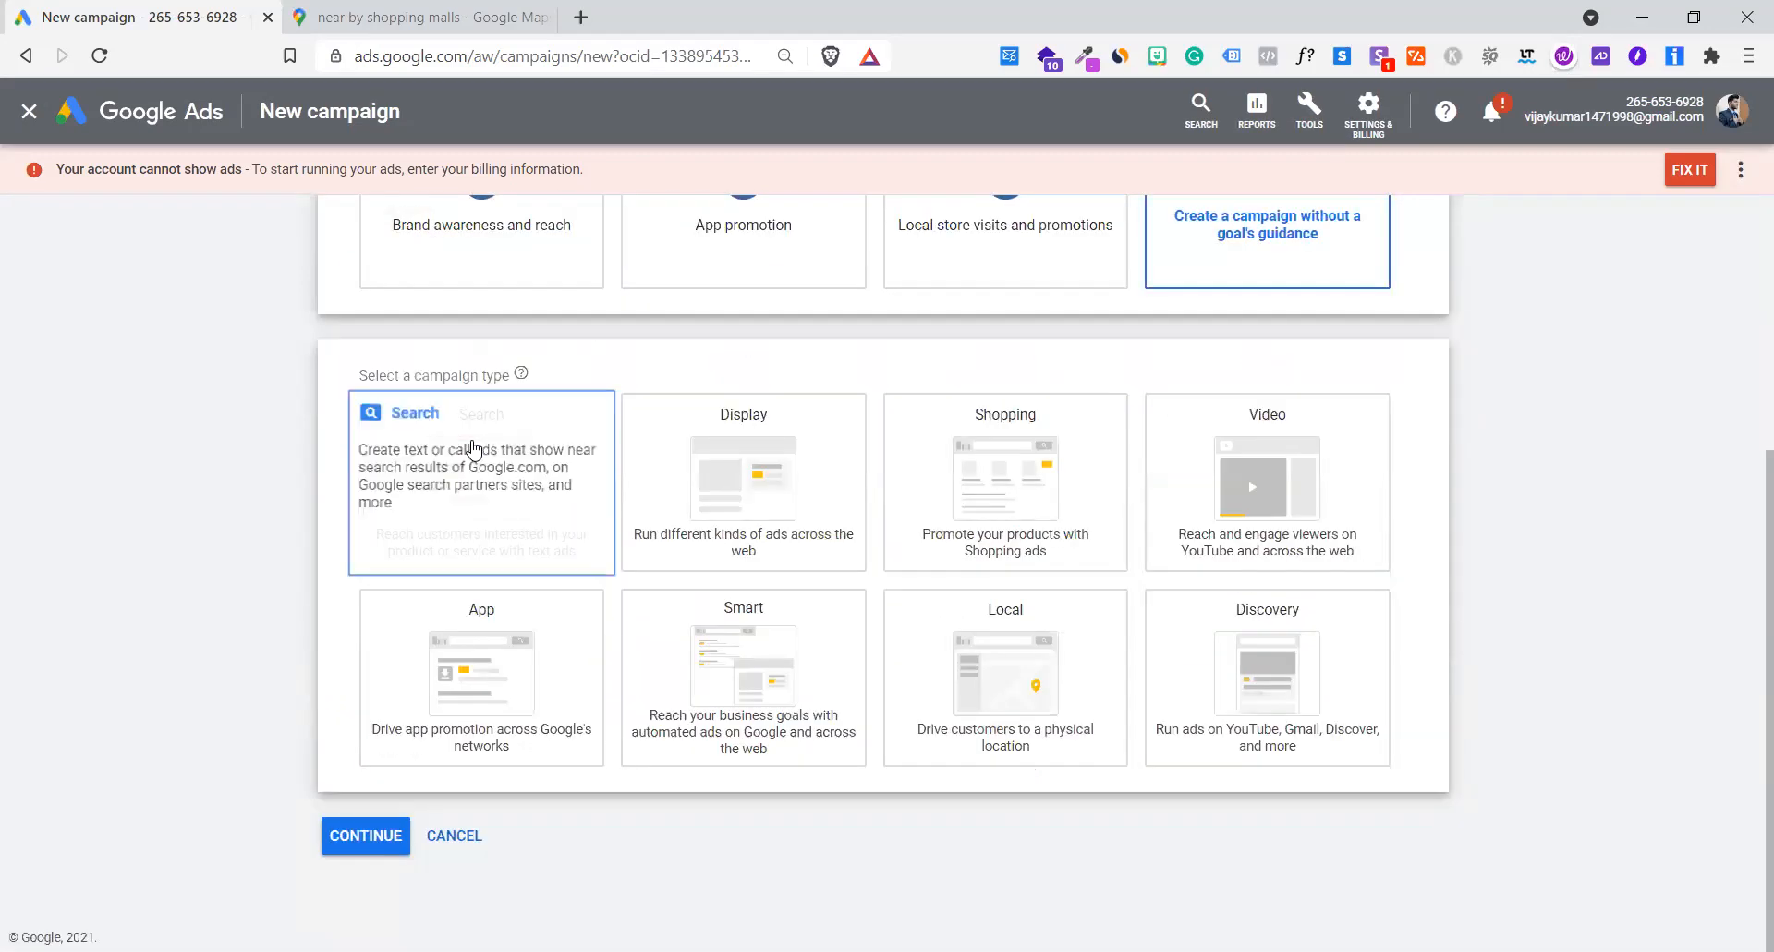
- Cancel the new campaign setup, expand the campaign navigation, and review its campaign types and enabled campaigns
{"action": "left_click", "coordinate": [470, 852]}
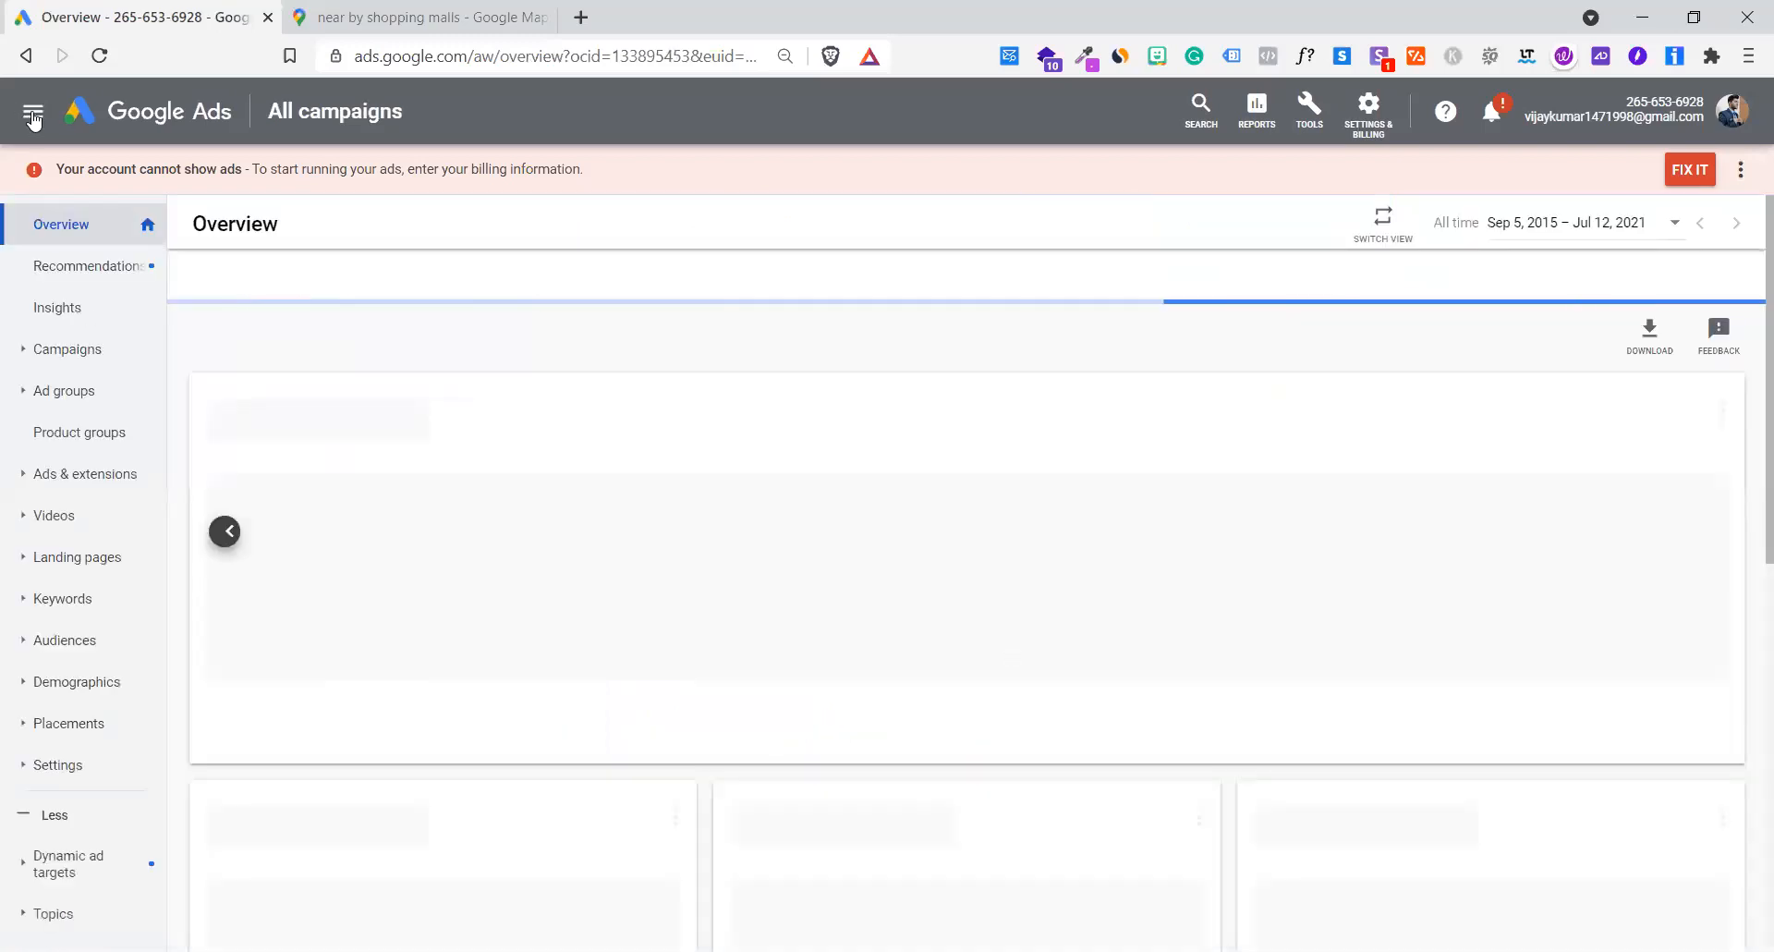
{"action": "left_click", "coordinate": [33, 113]}
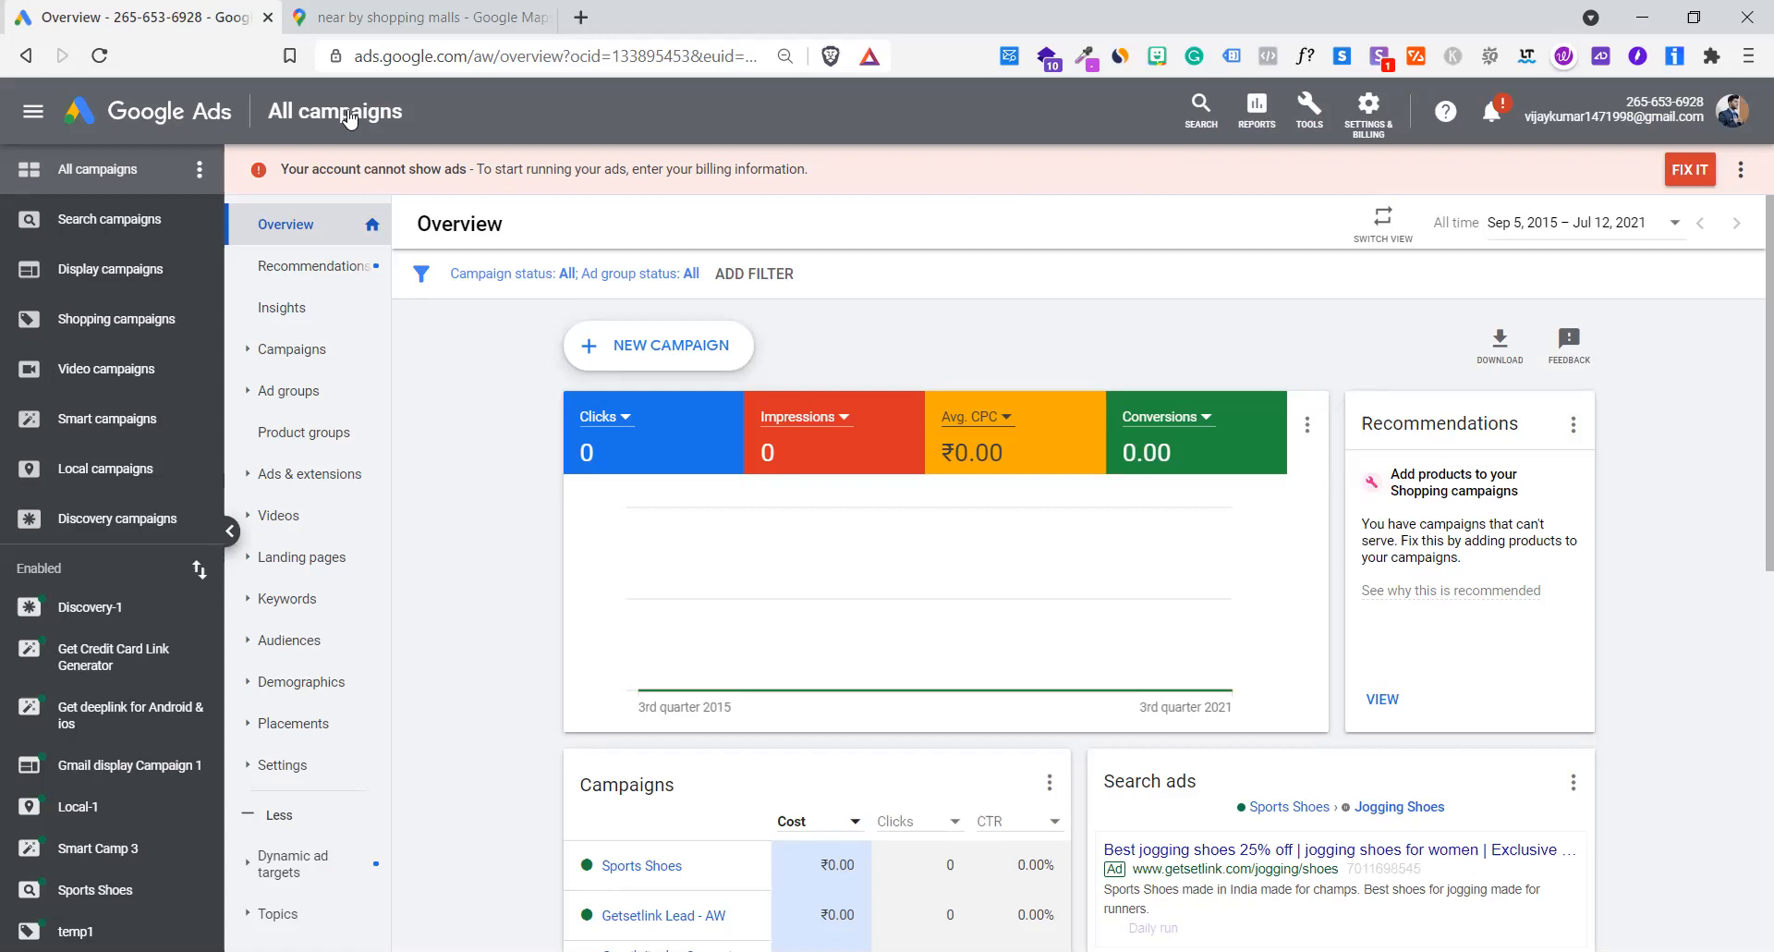
{"action": "triple_click", "coordinate": [95, 171]}
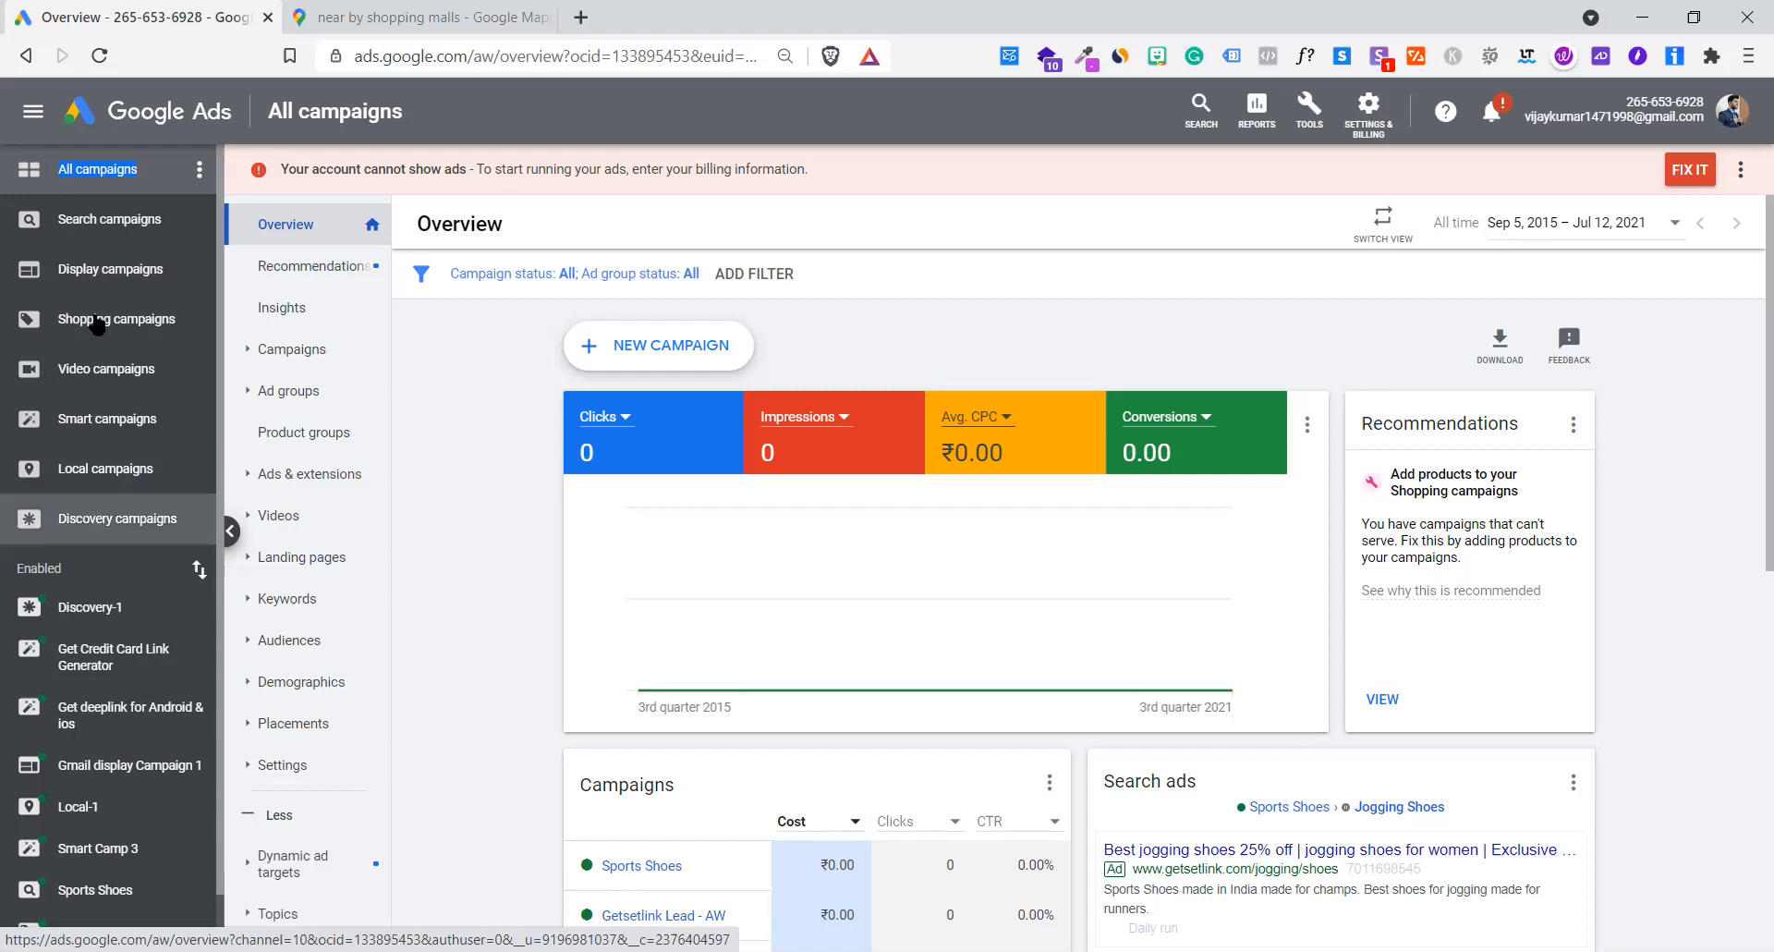
{"action": "scroll", "coordinate": [93, 599], "scroll_direction": "down", "scroll_amount": 1}
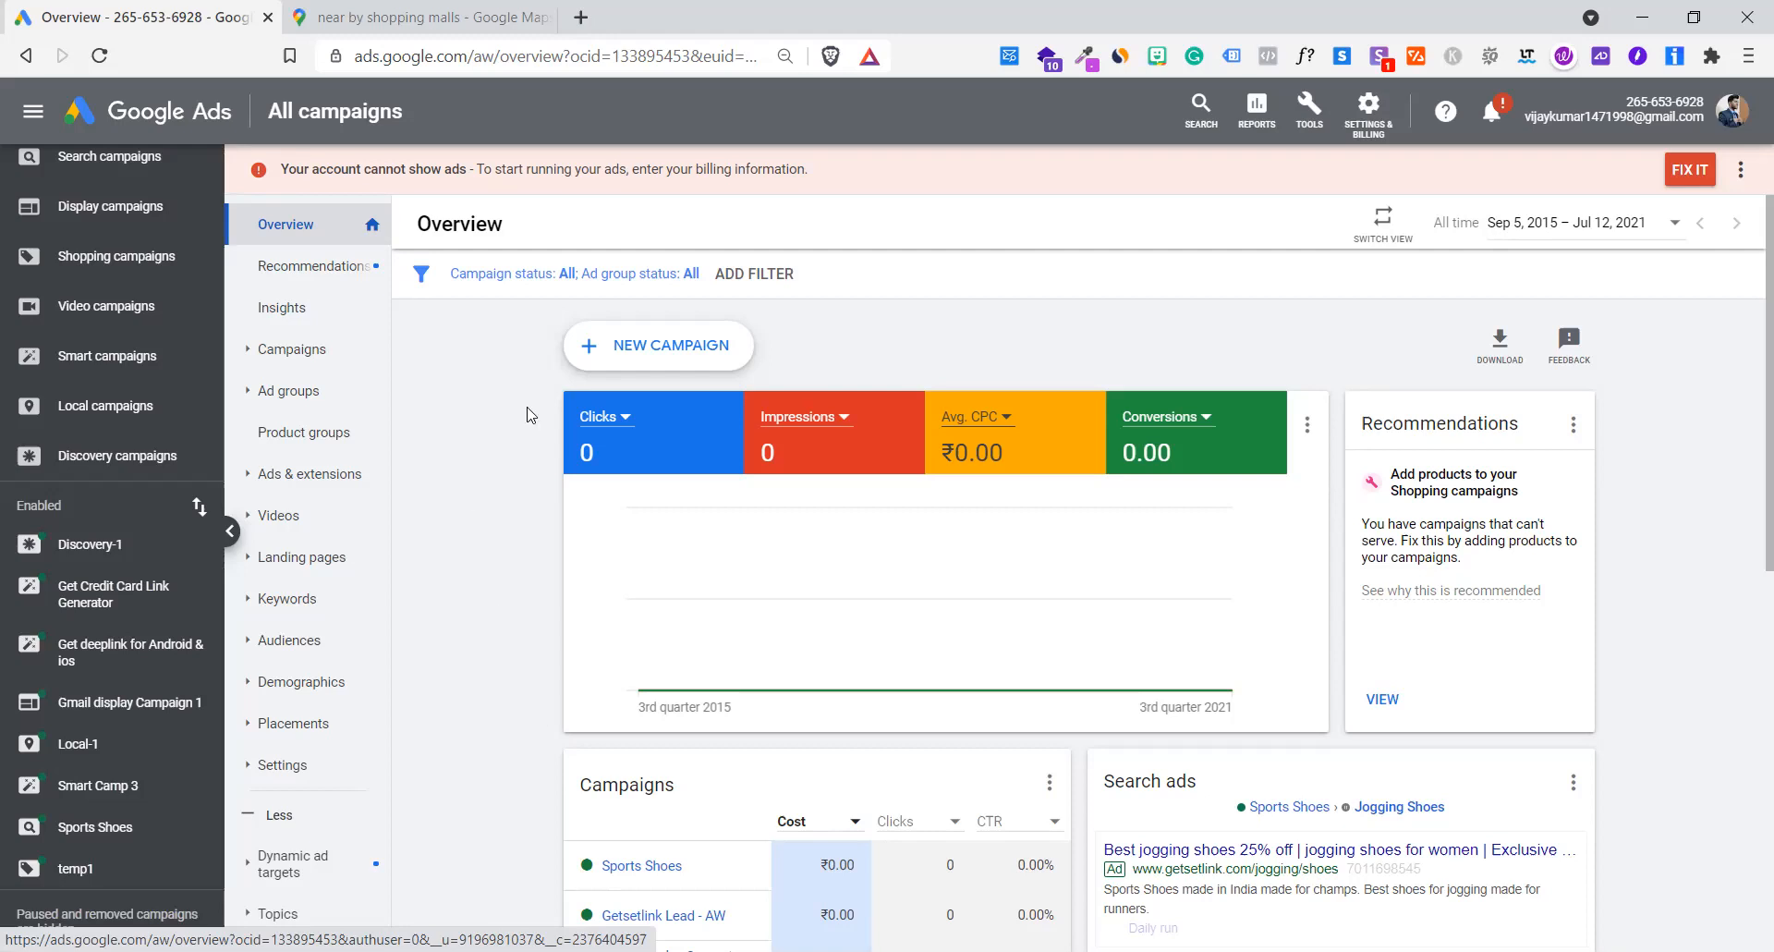
- Start a new campaign and check the option to create it without a goal's guidance, leaving no goal selected
{"action": "left_click", "coordinate": [672, 361]}
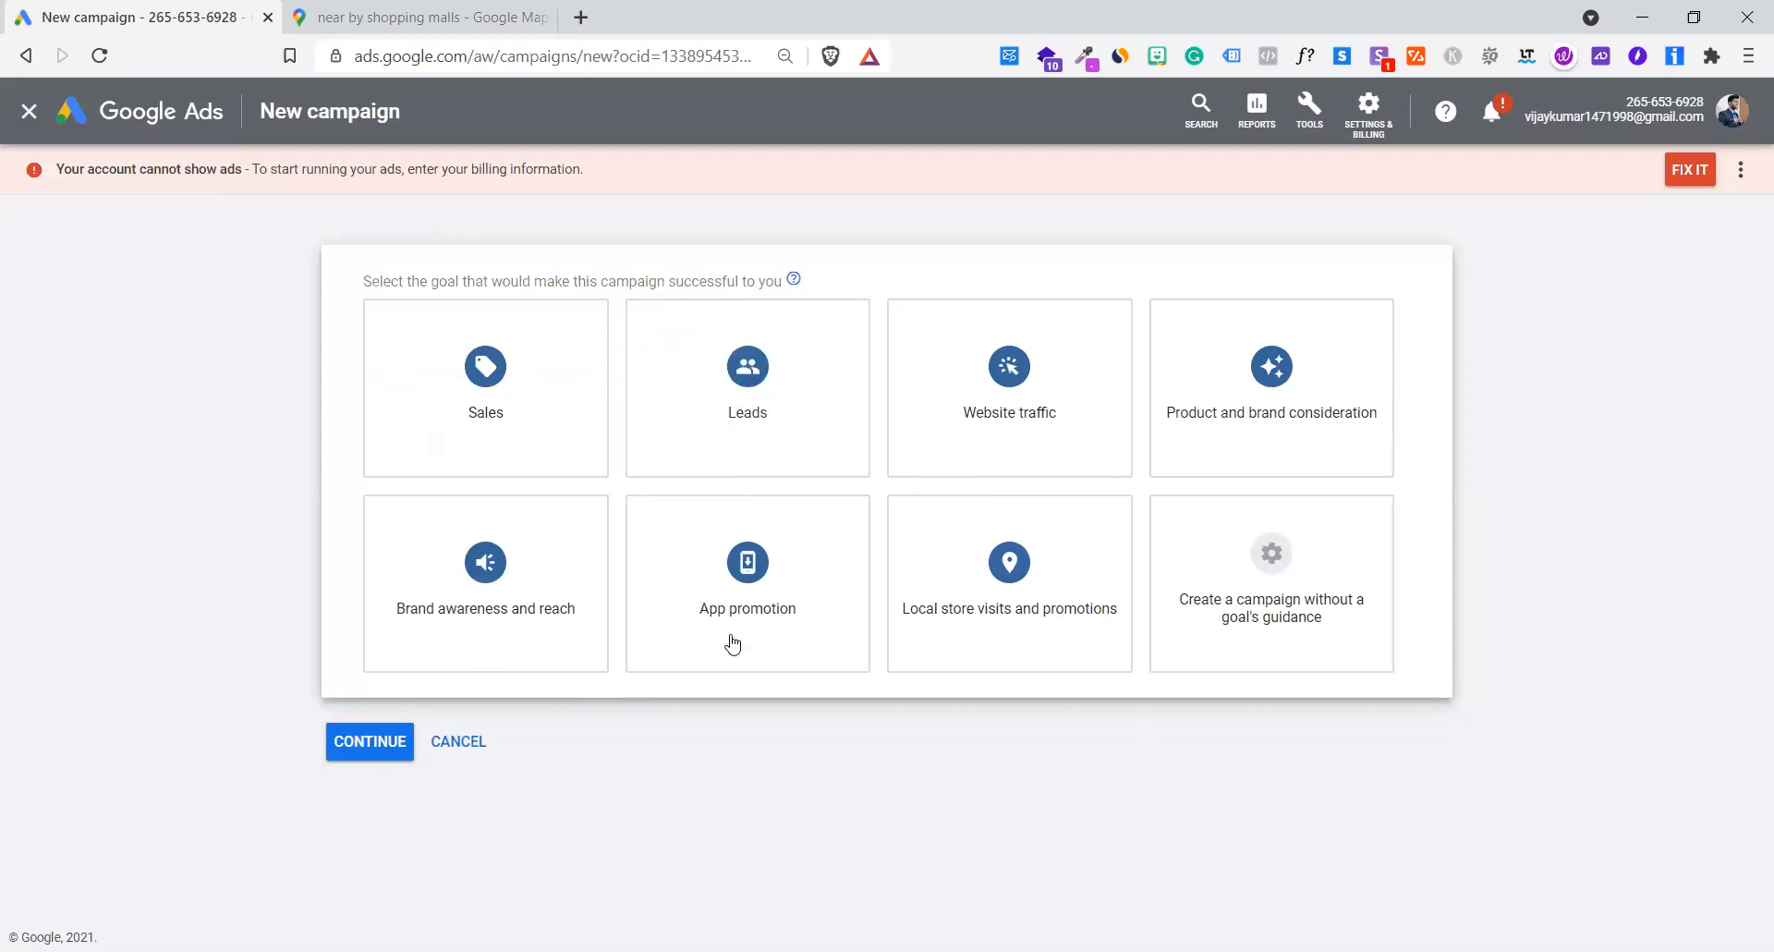
{"action": "left_click", "coordinate": [1233, 615]}
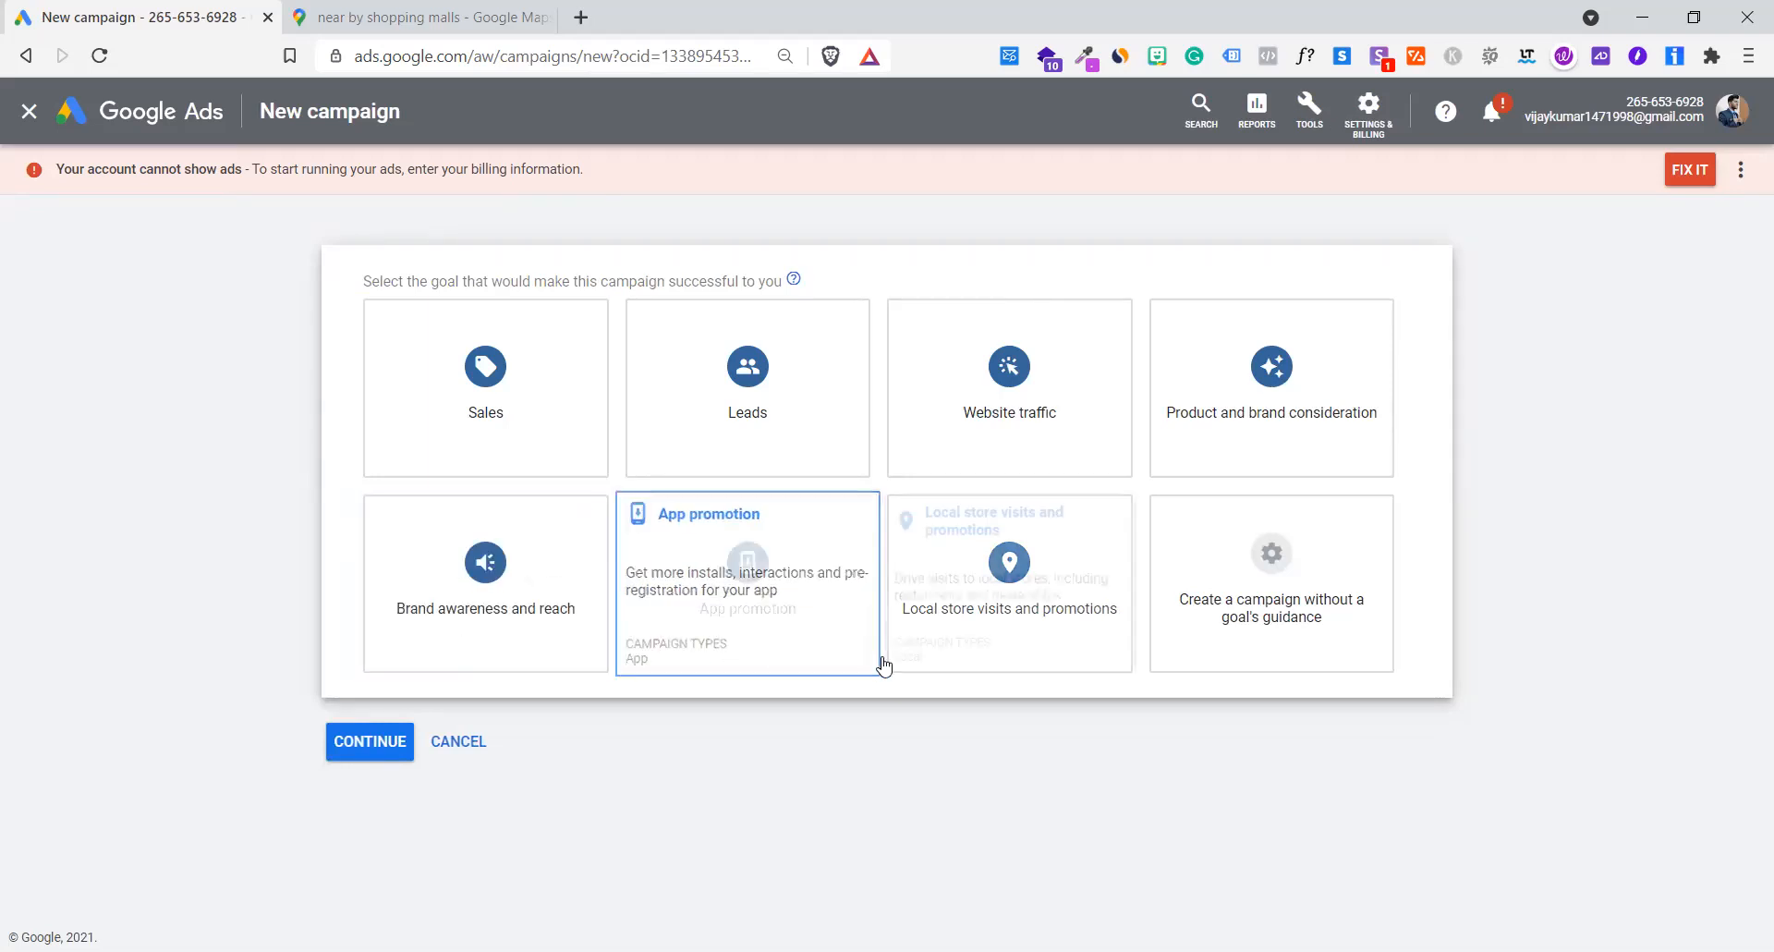
{"action": "left_click", "coordinate": [1200, 614]}
{"action": "scroll", "coordinate": [1202, 614], "scroll_direction": "up", "scroll_amount": 4}
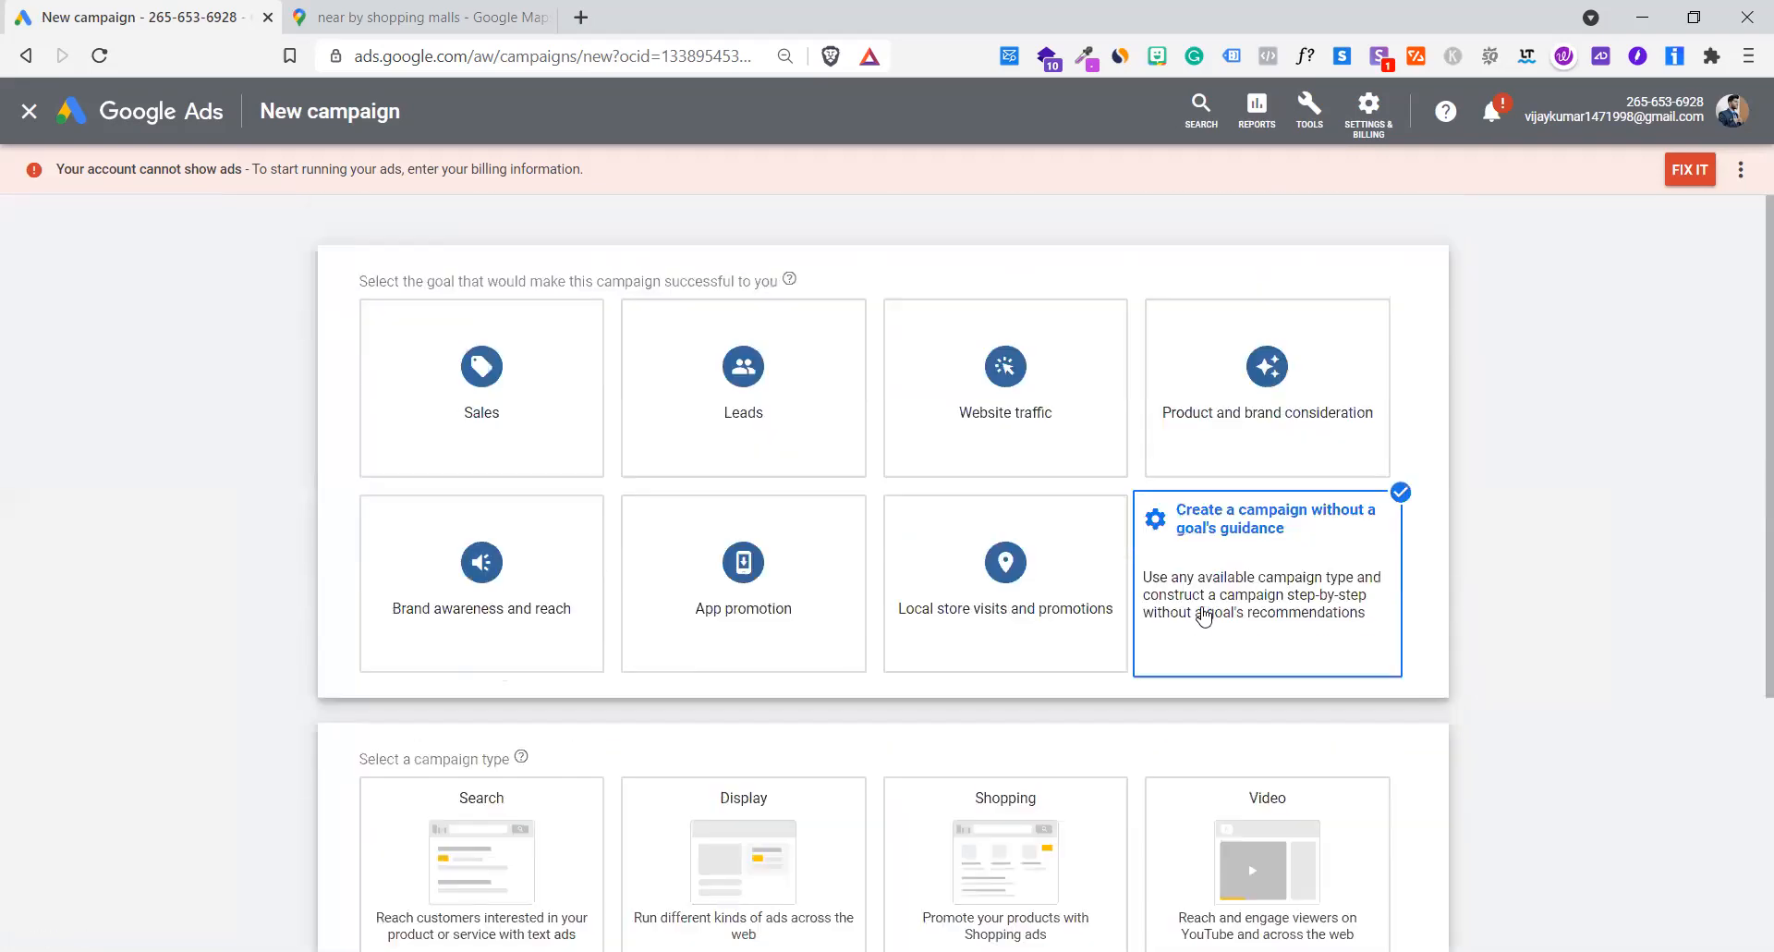
{"action": "left_click", "coordinate": [1202, 615]}
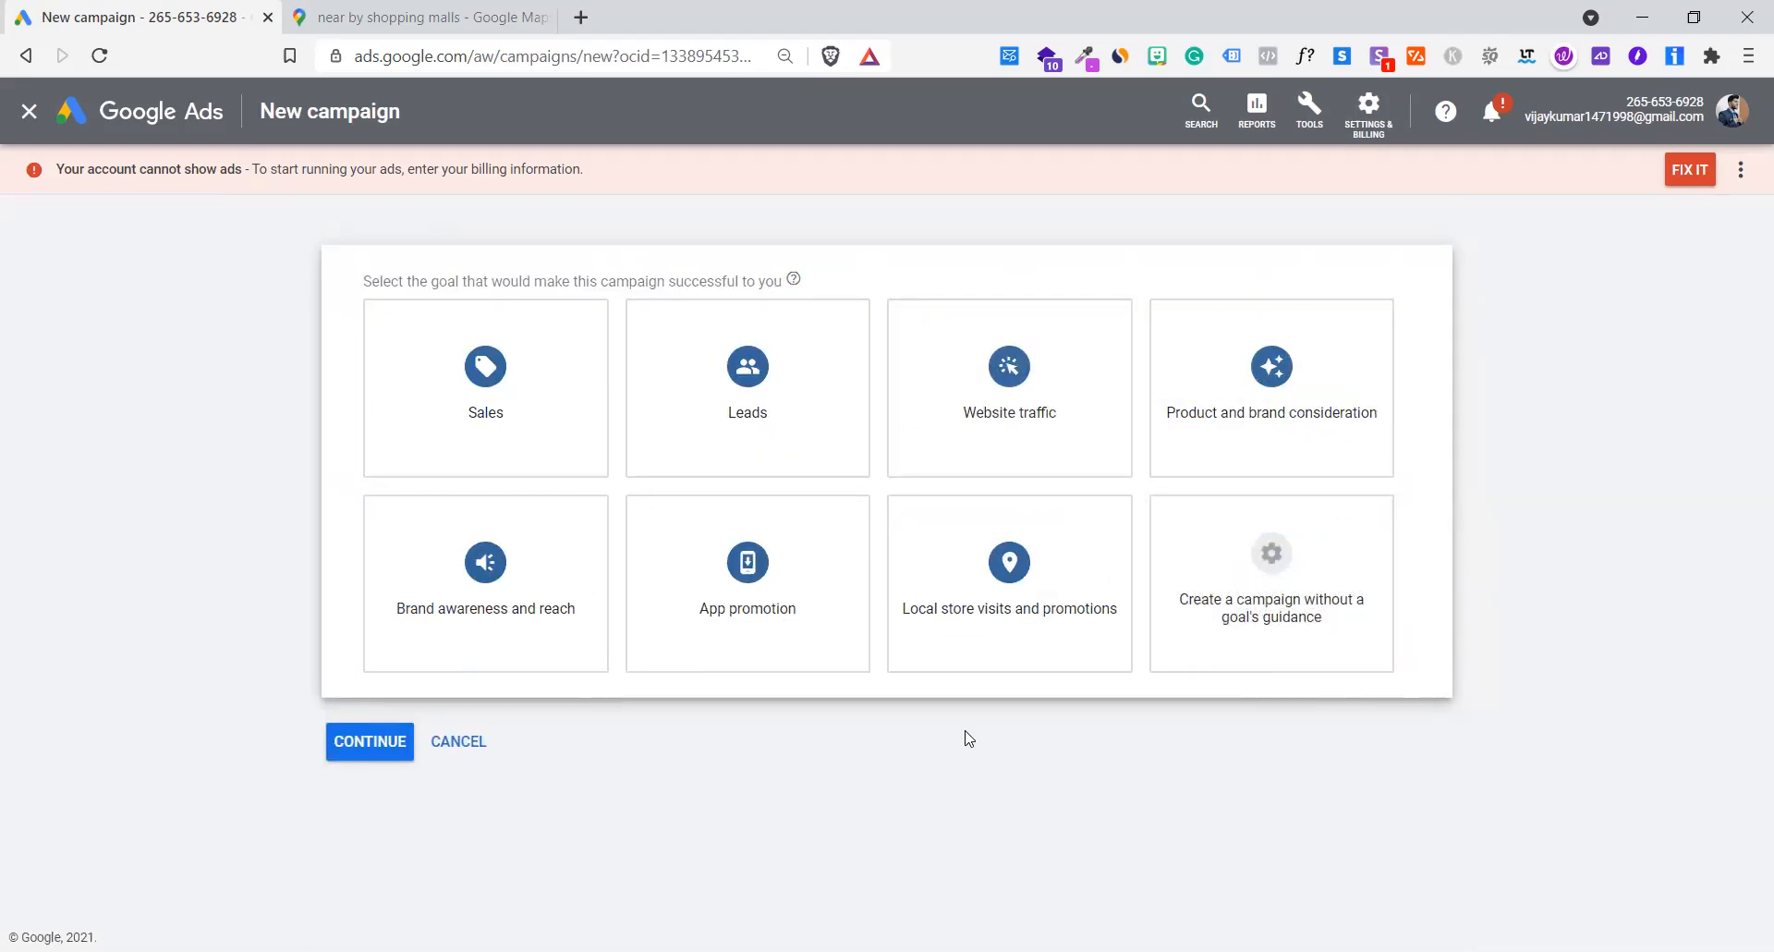
- Select the Local store visits and promotions goal and review its Local campaign type and location options
{"action": "left_click", "coordinate": [994, 610]}
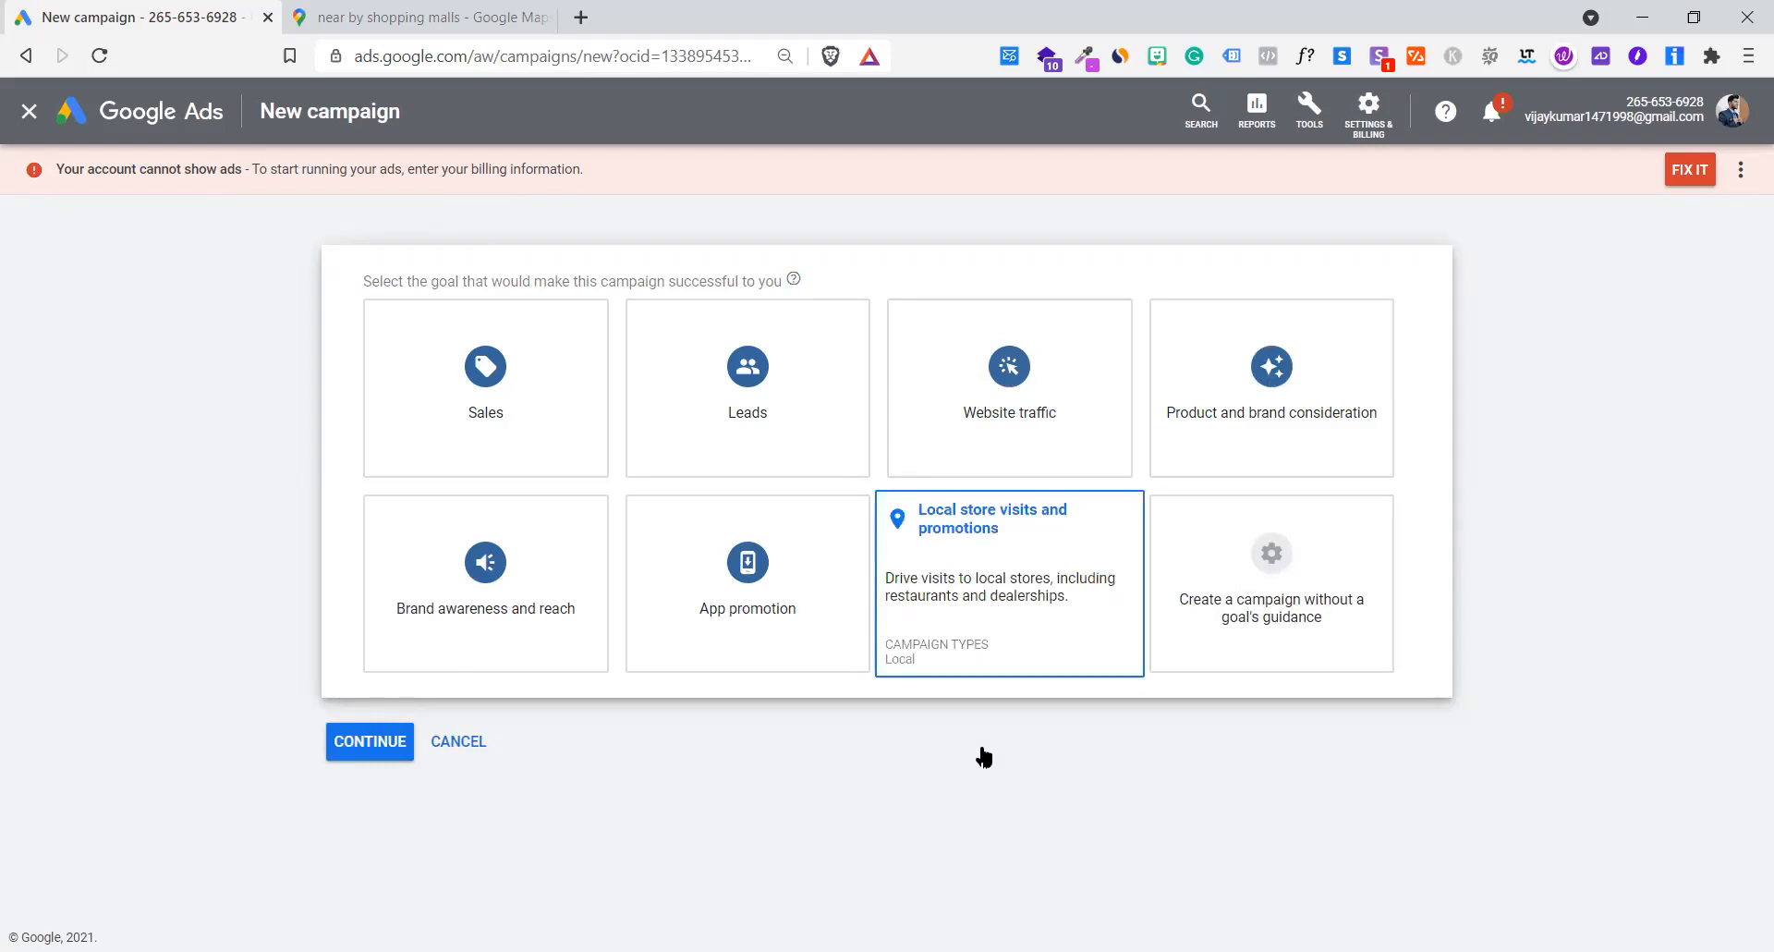
{"action": "left_click", "coordinate": [1058, 593]}
{"action": "scroll", "coordinate": [1058, 593], "scroll_direction": "down", "scroll_amount": 3}
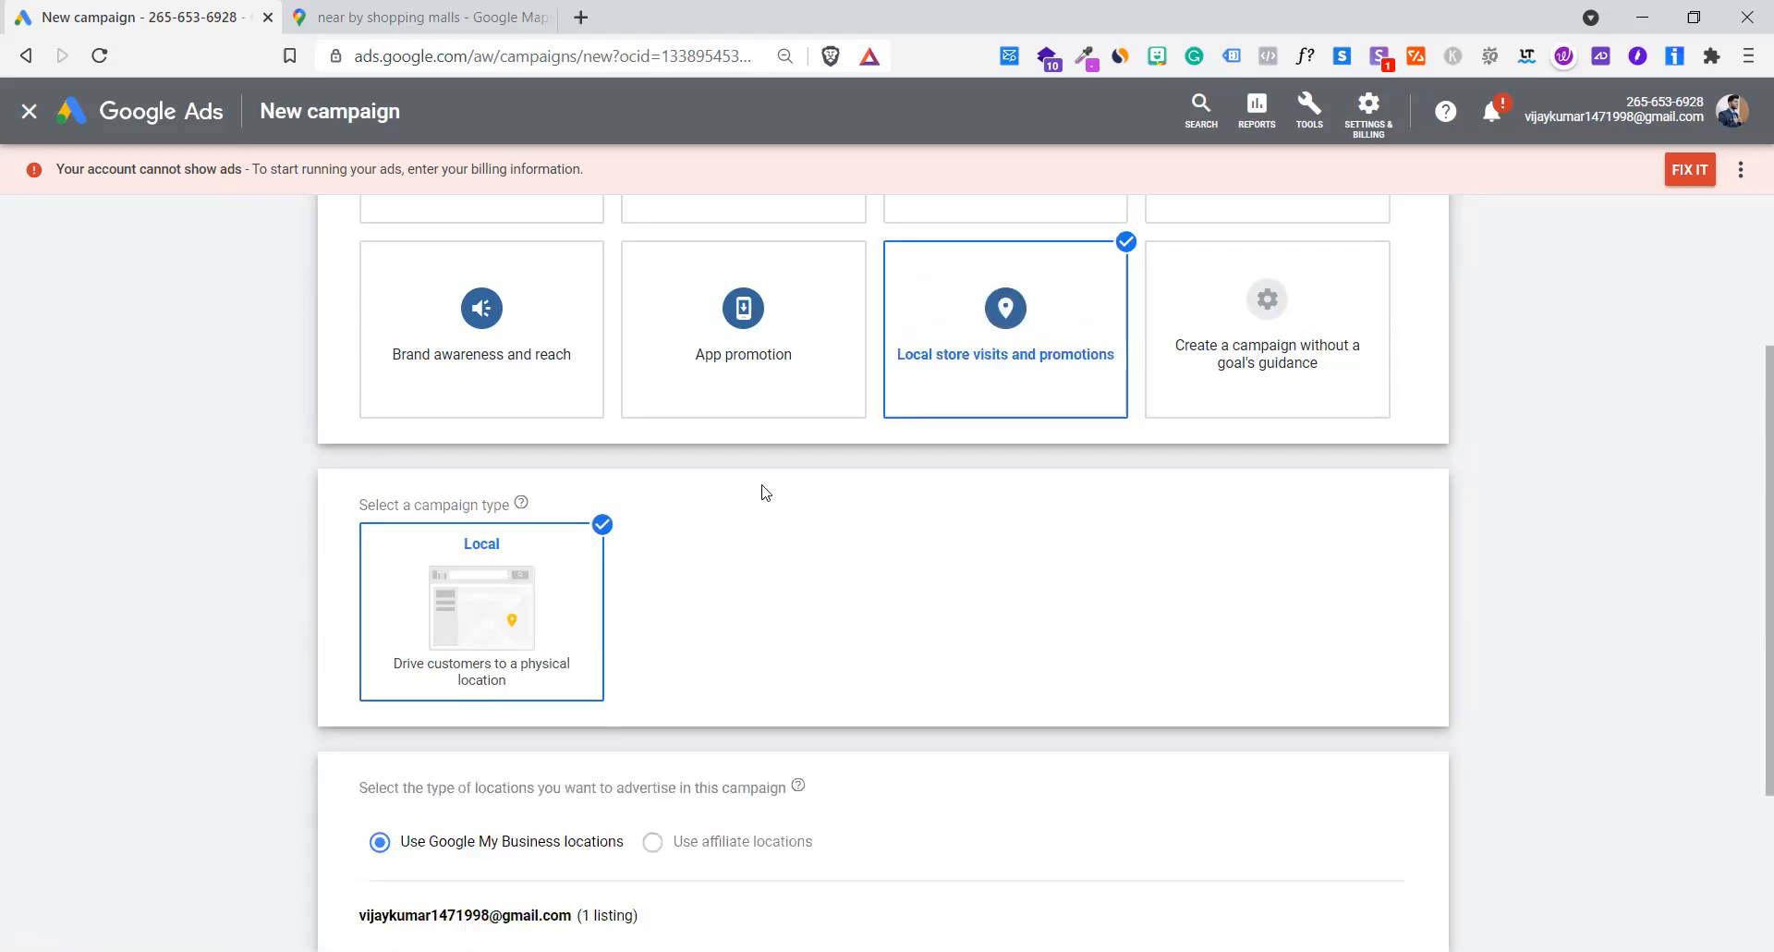
- Choose to create the campaign without a goal's guidance and select the Smart campaign type
{"action": "left_click", "coordinate": [1244, 349]}
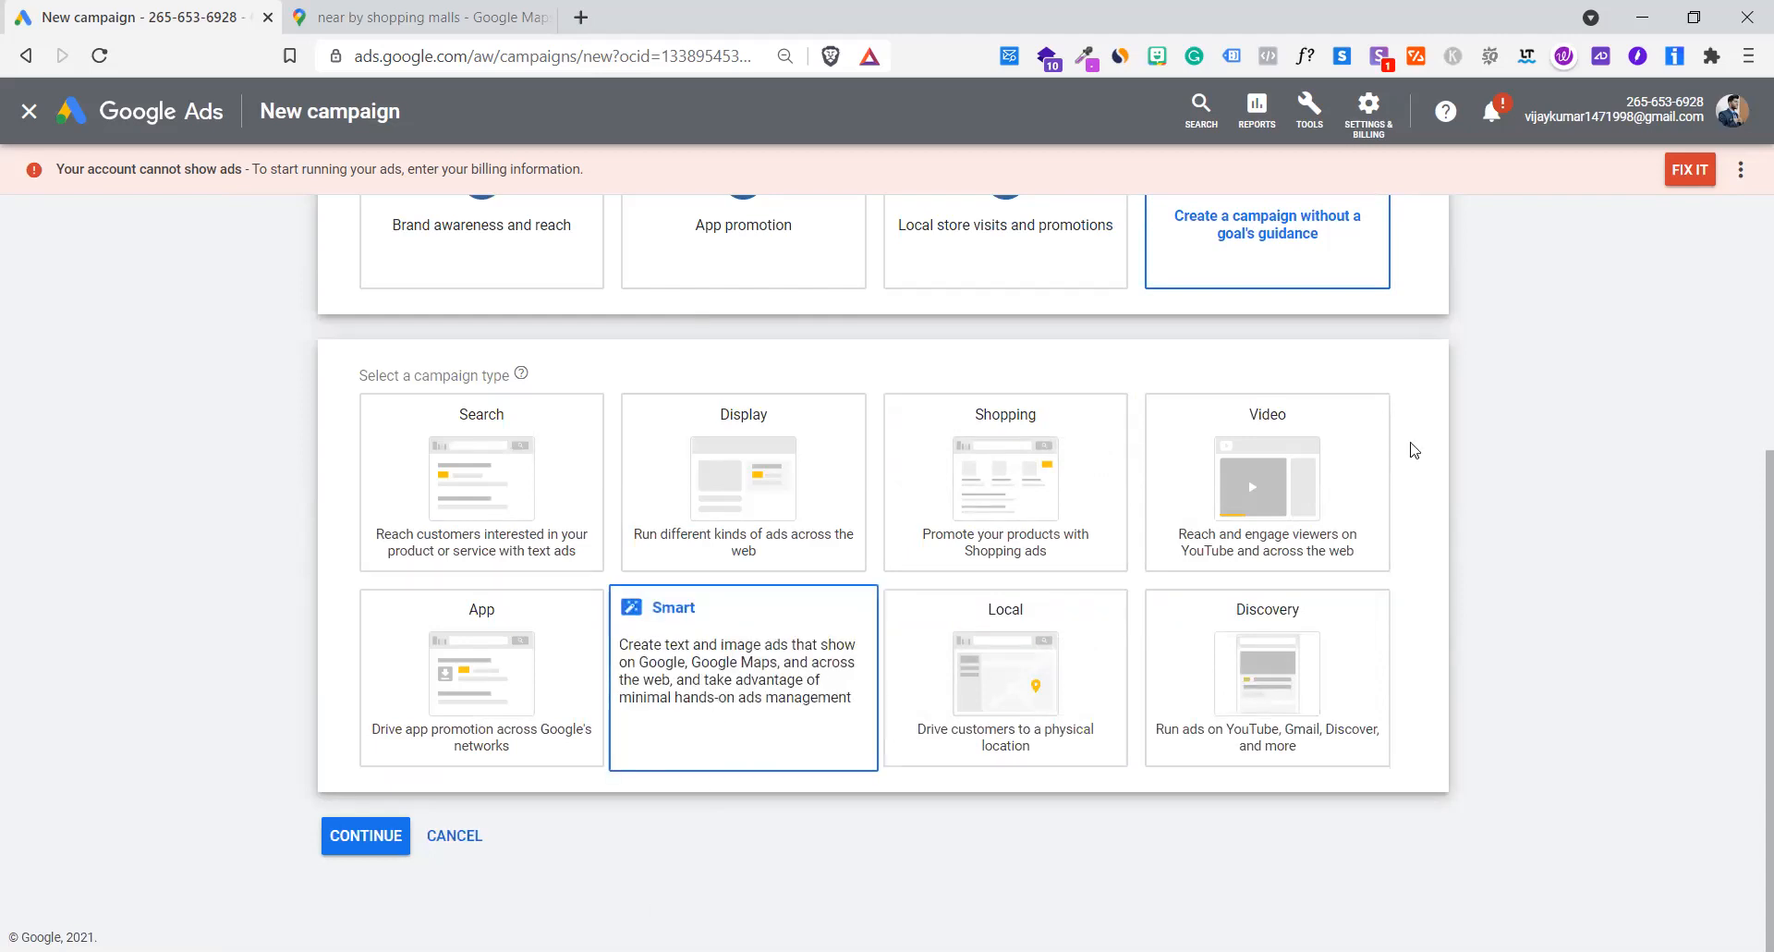
{"action": "left_click", "coordinate": [742, 662]}
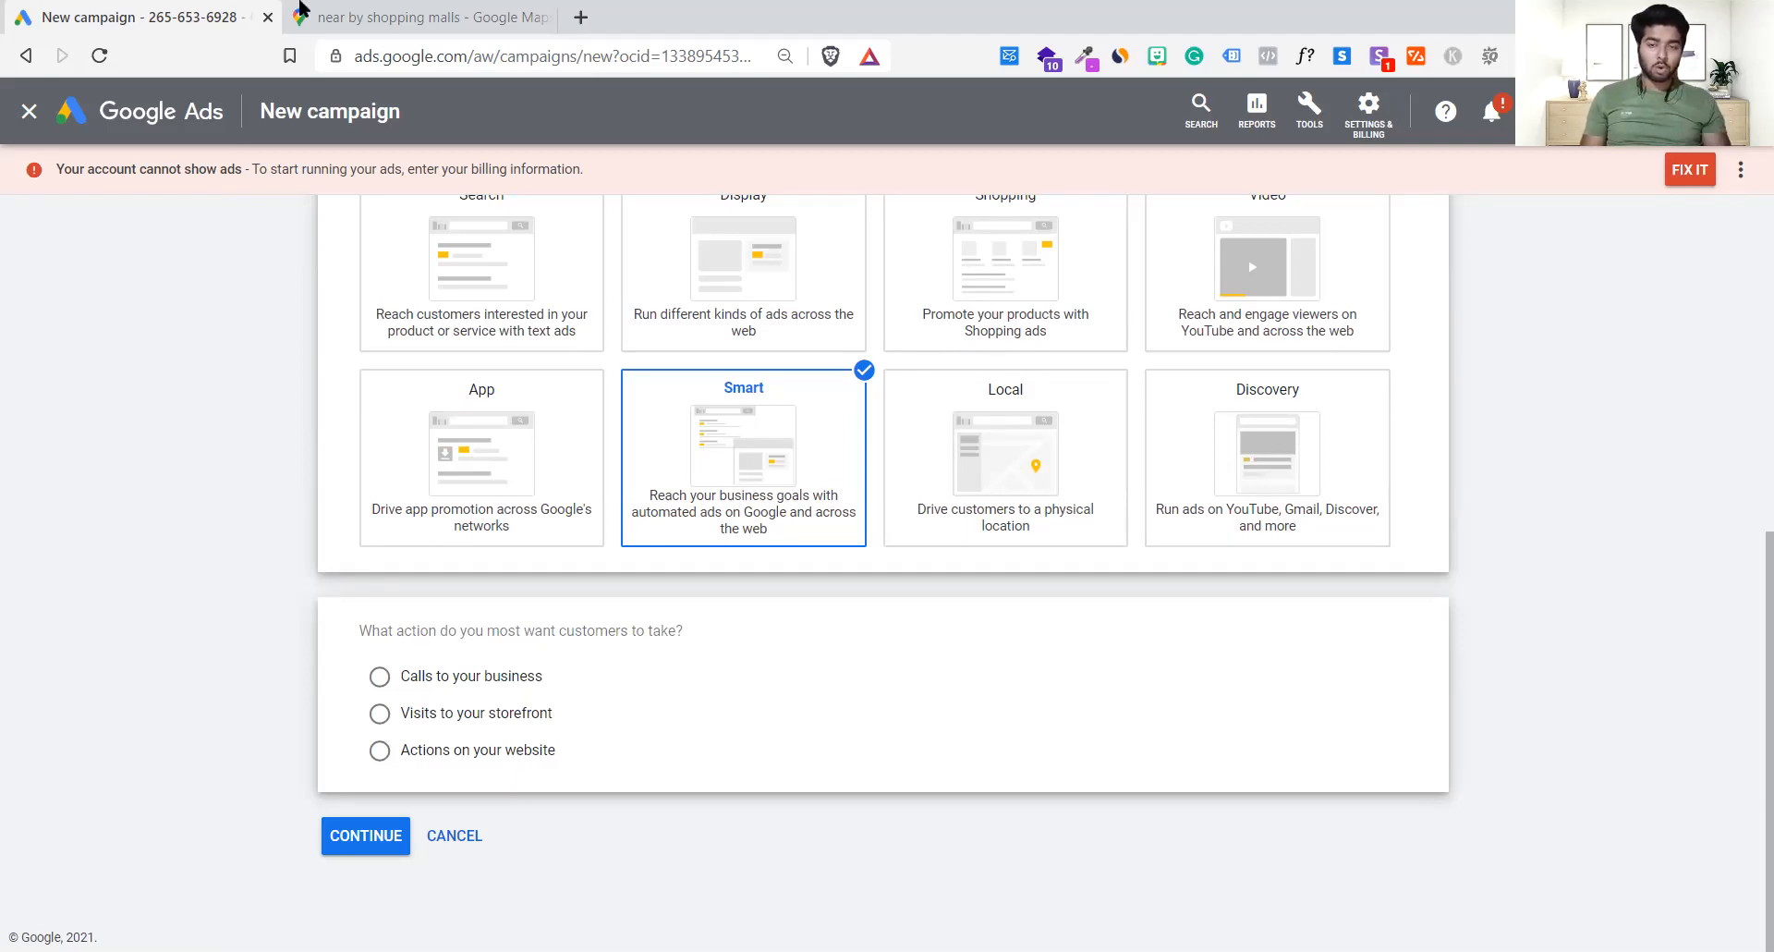
- Compare the Smart campaign's customer action options in Google Ads with the nearby shopping mall results in Google Maps
{"action": "left_click", "coordinate": [453, 15]}
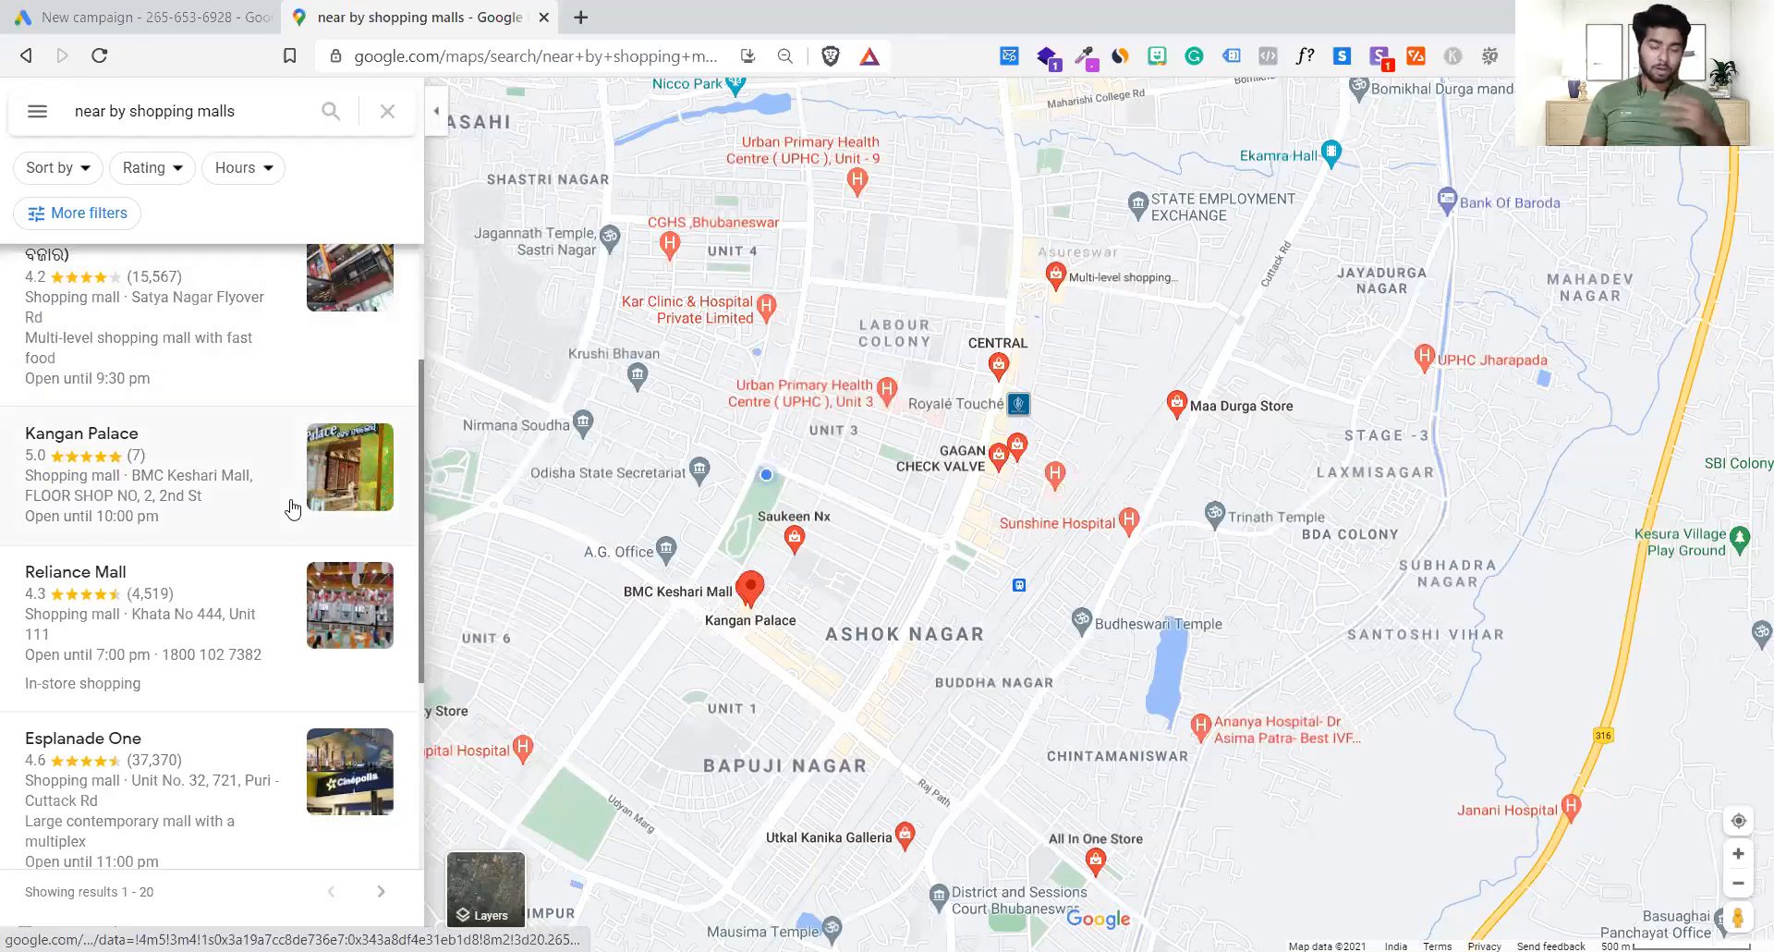
{"action": "left_click", "coordinate": [141, 11]}
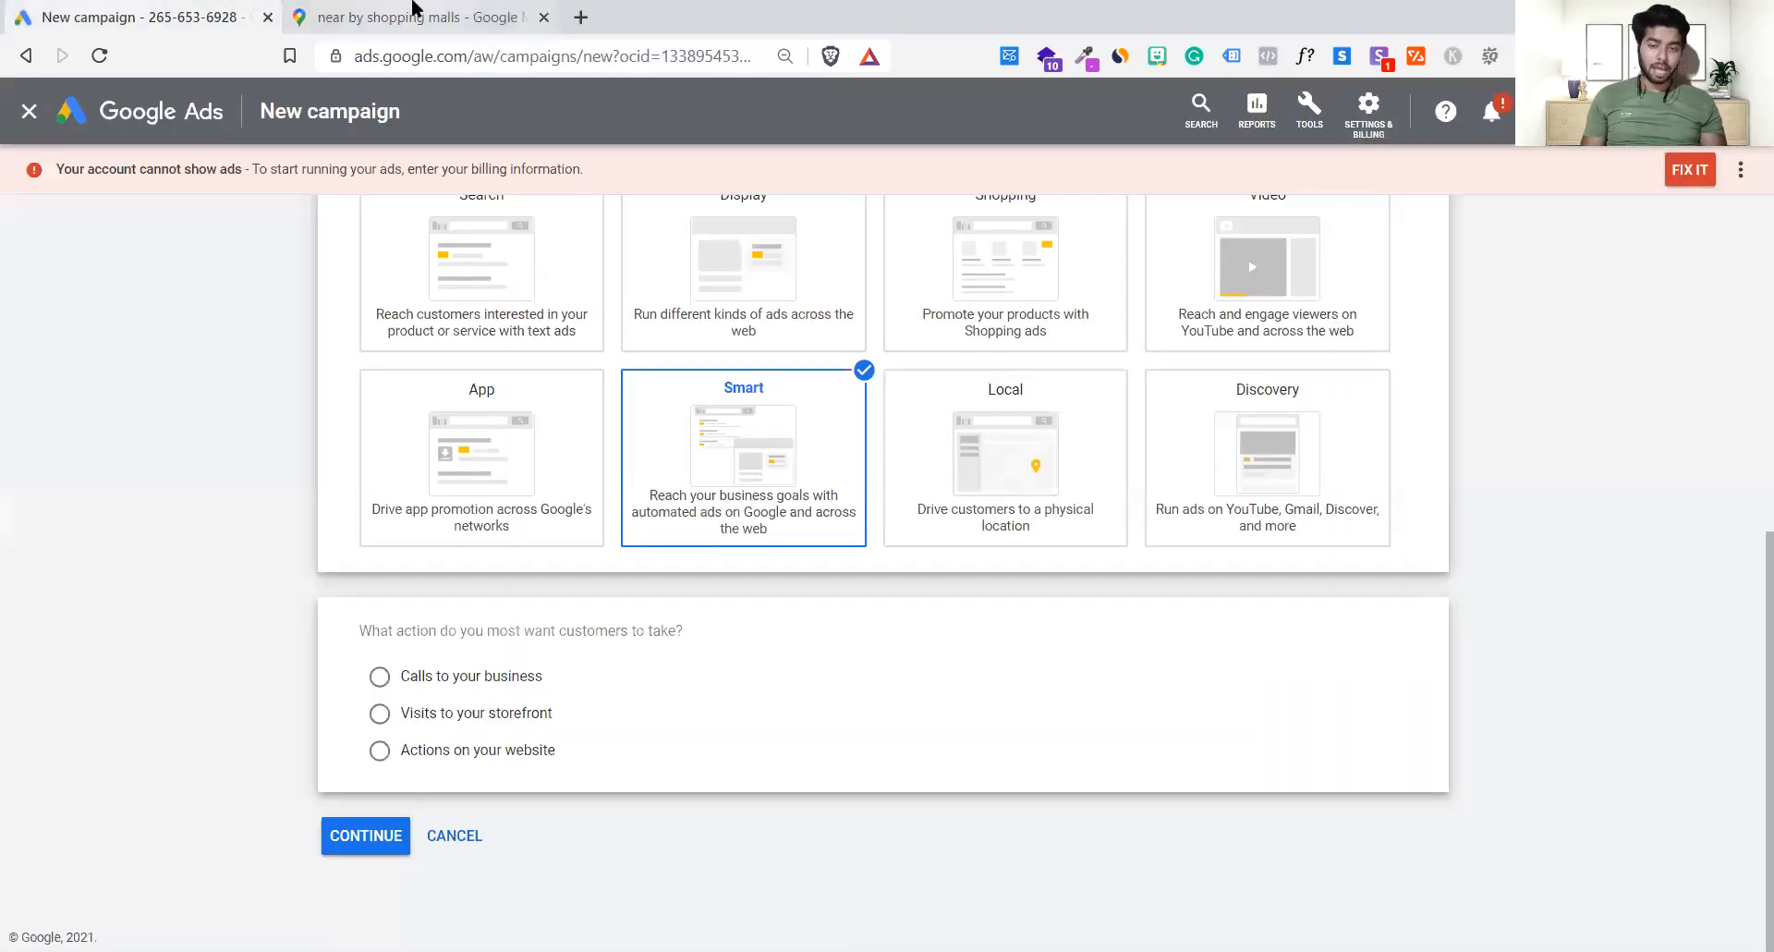
{"action": "left_click", "coordinate": [413, 9]}
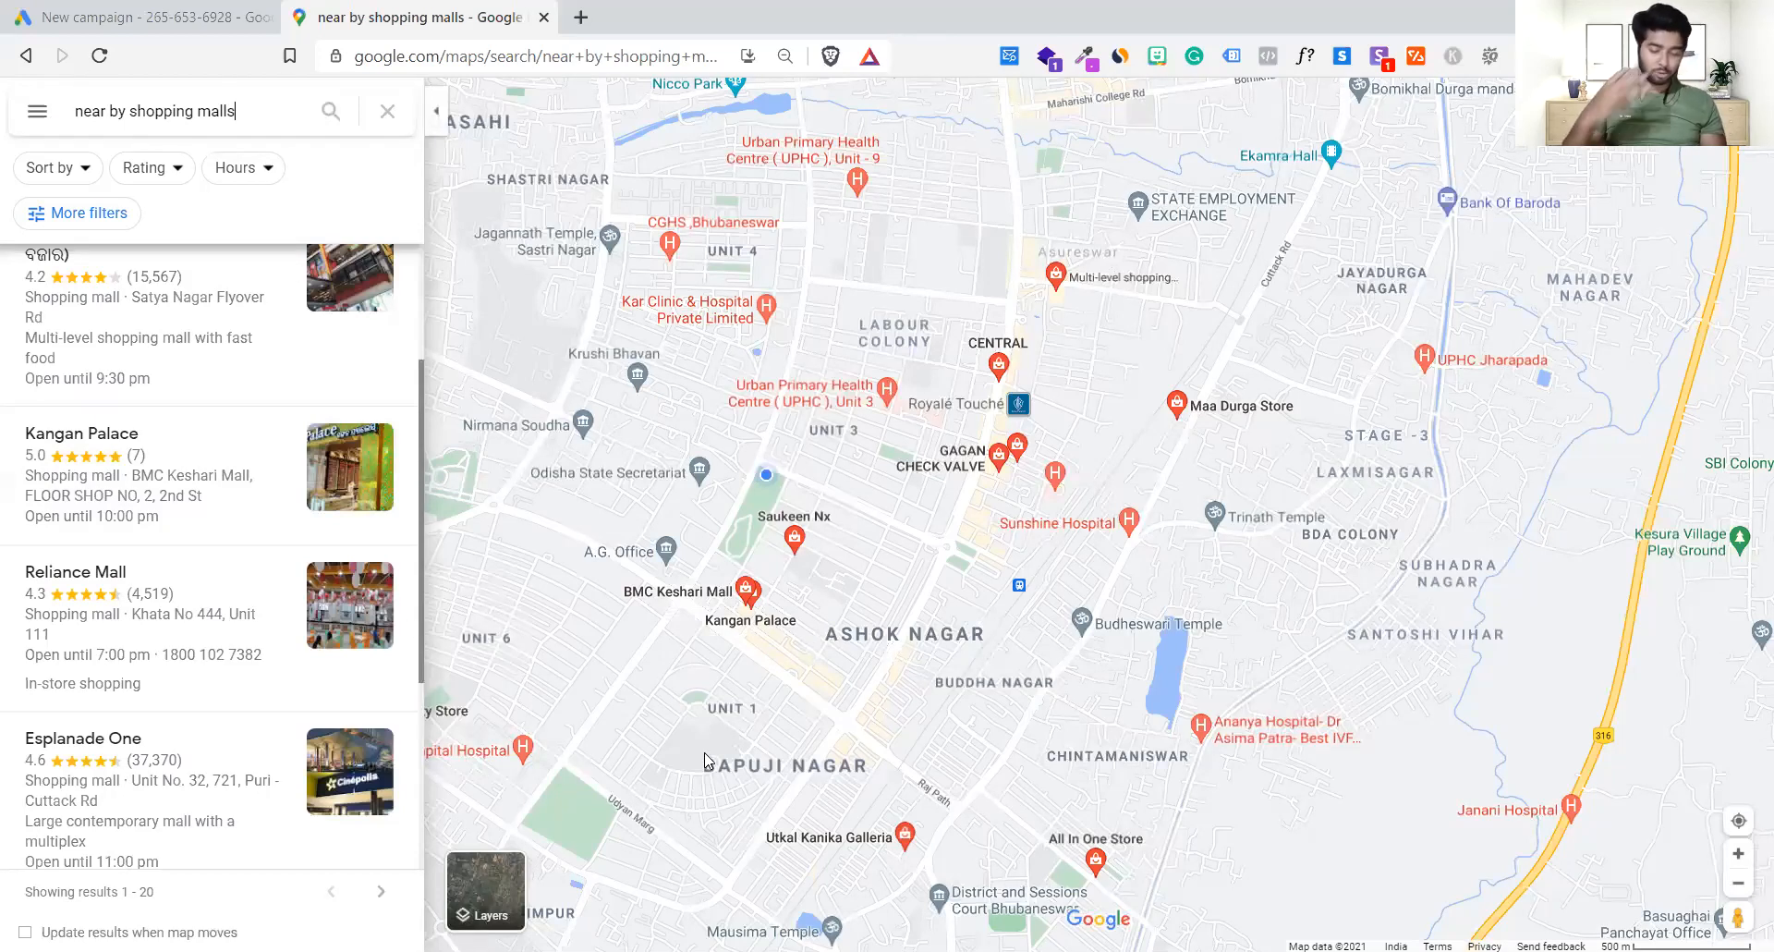
{"action": "key", "text": "ctrl+shift+Tab"}
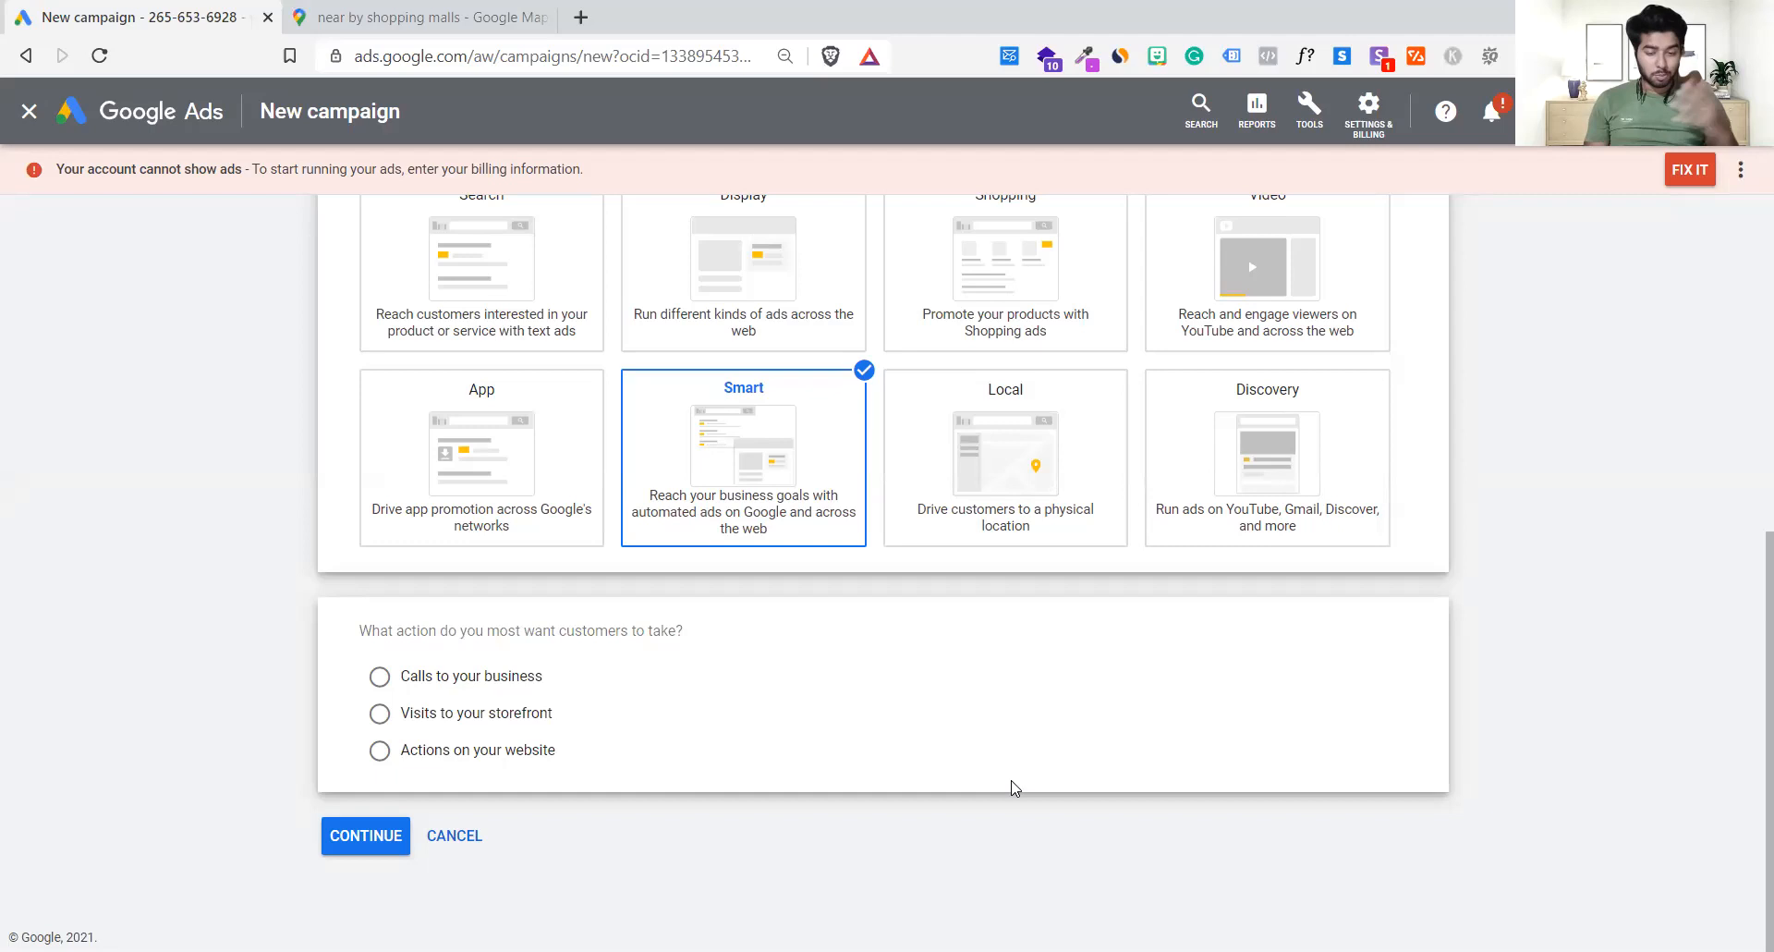
{"action": "left_click", "coordinate": [469, 14]}
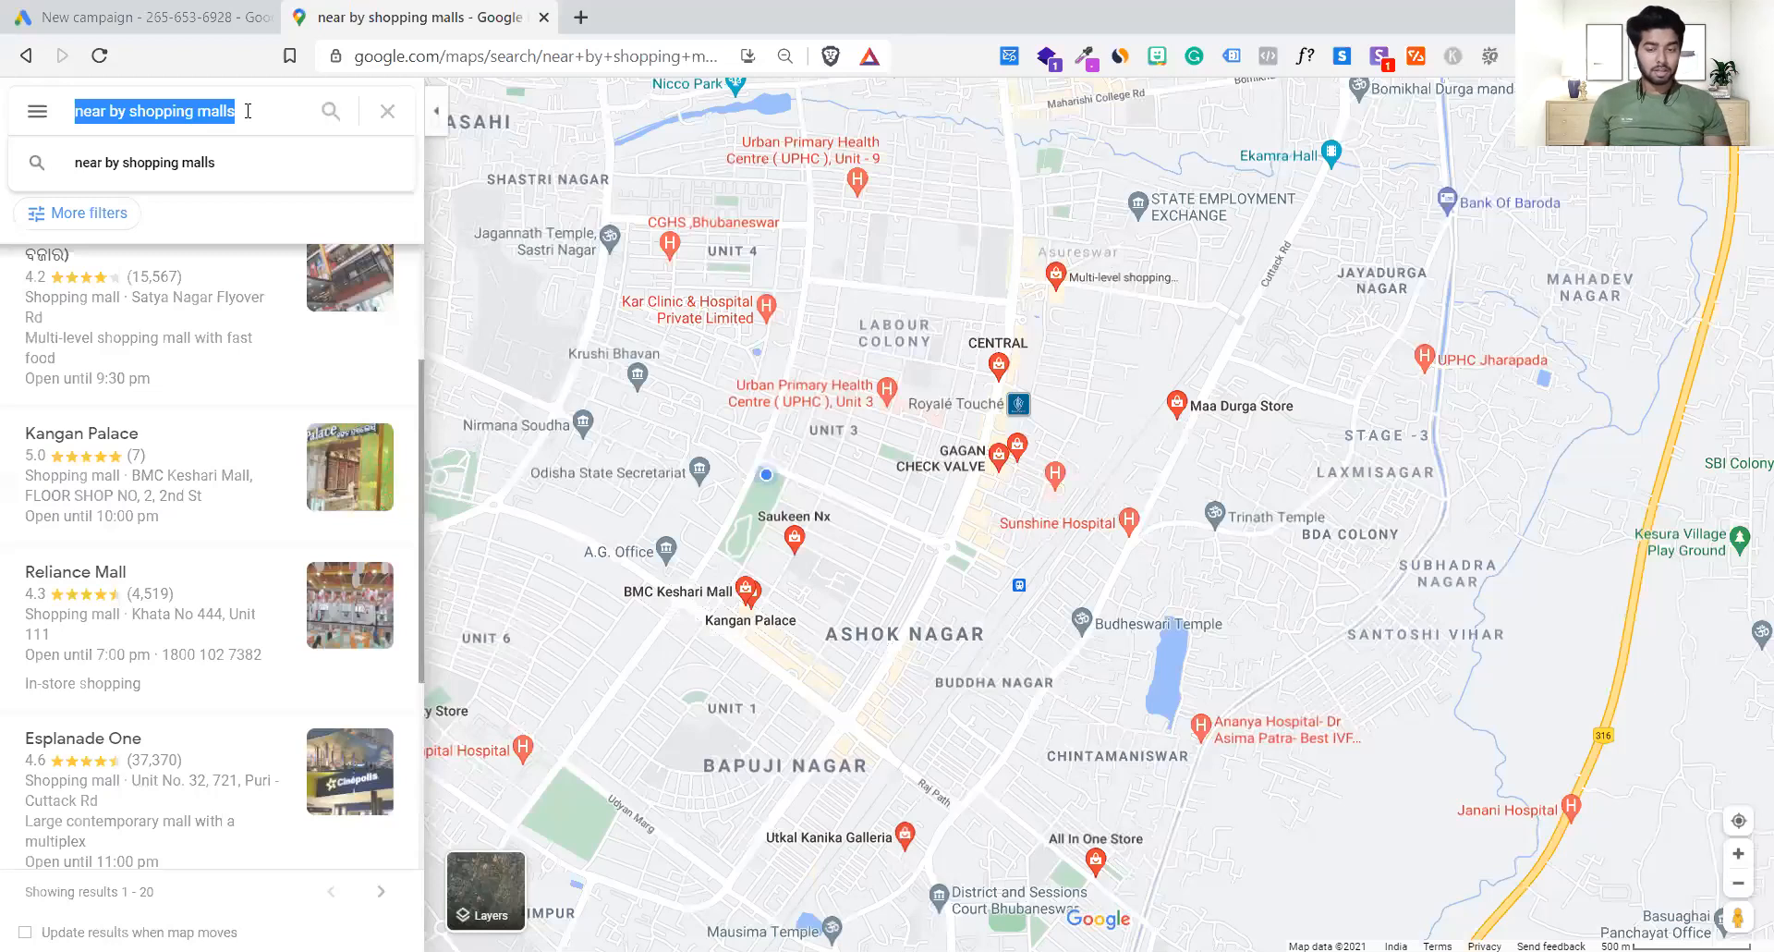
{"action": "left_click", "coordinate": [214, 13]}
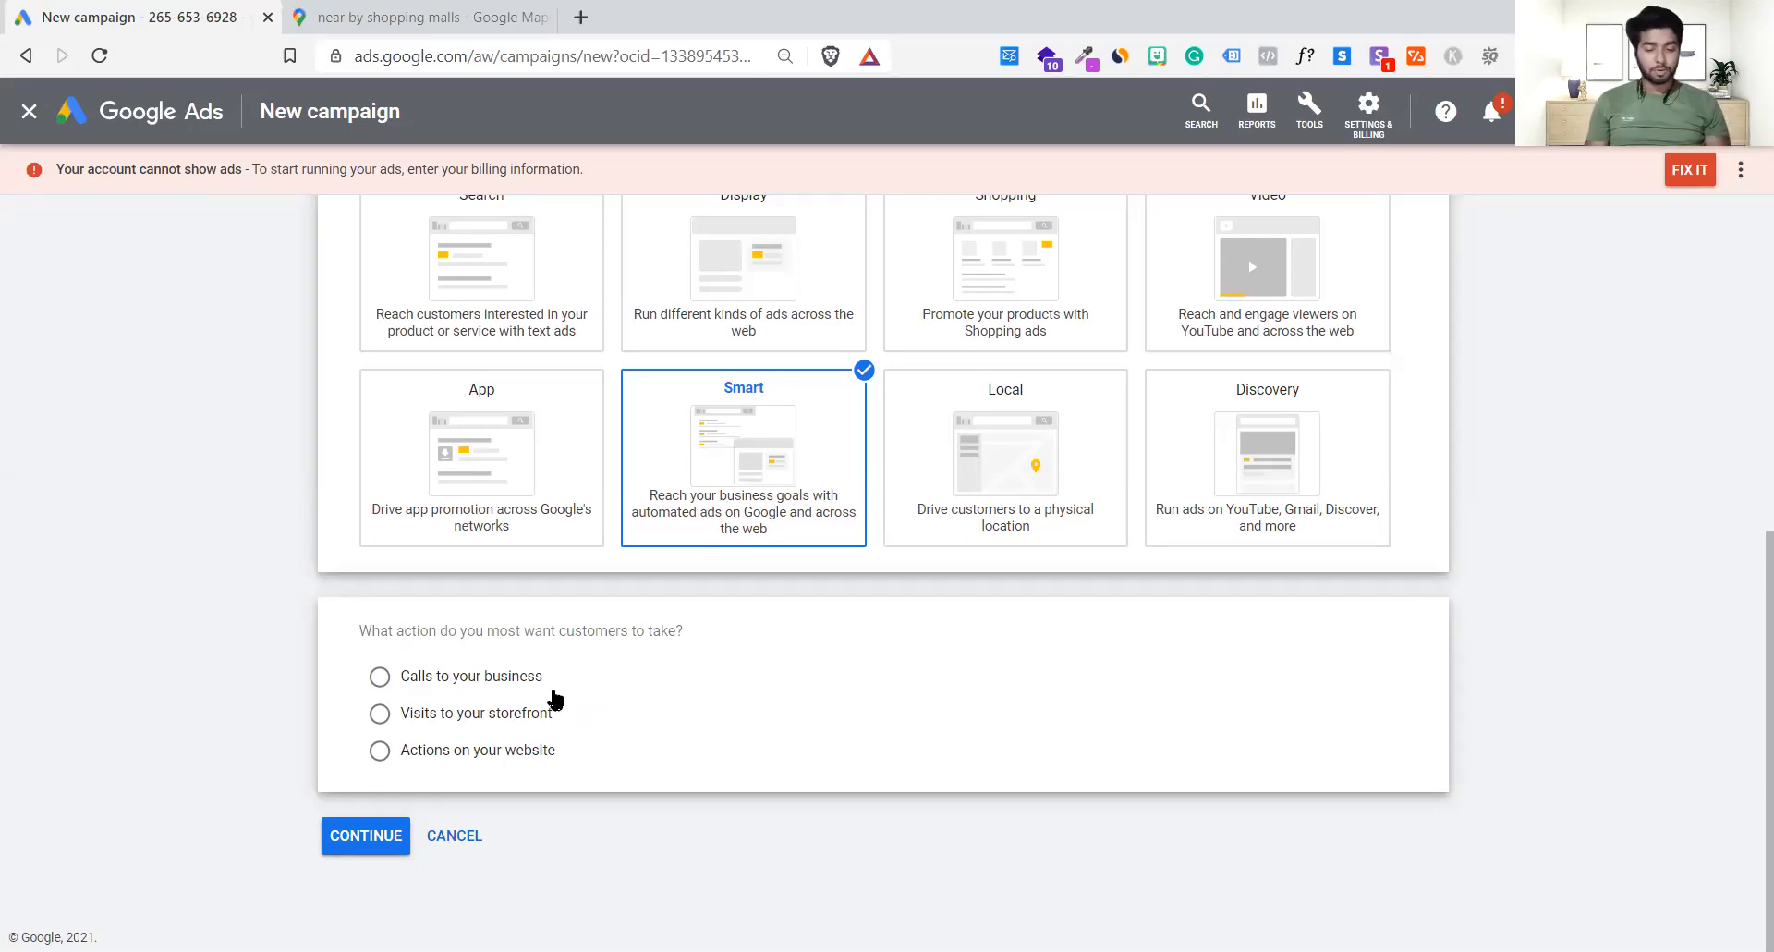
- Choose visits to your storefront as the customer action and decline to use the Google My Business account's info
{"action": "left_click", "coordinate": [490, 714]}
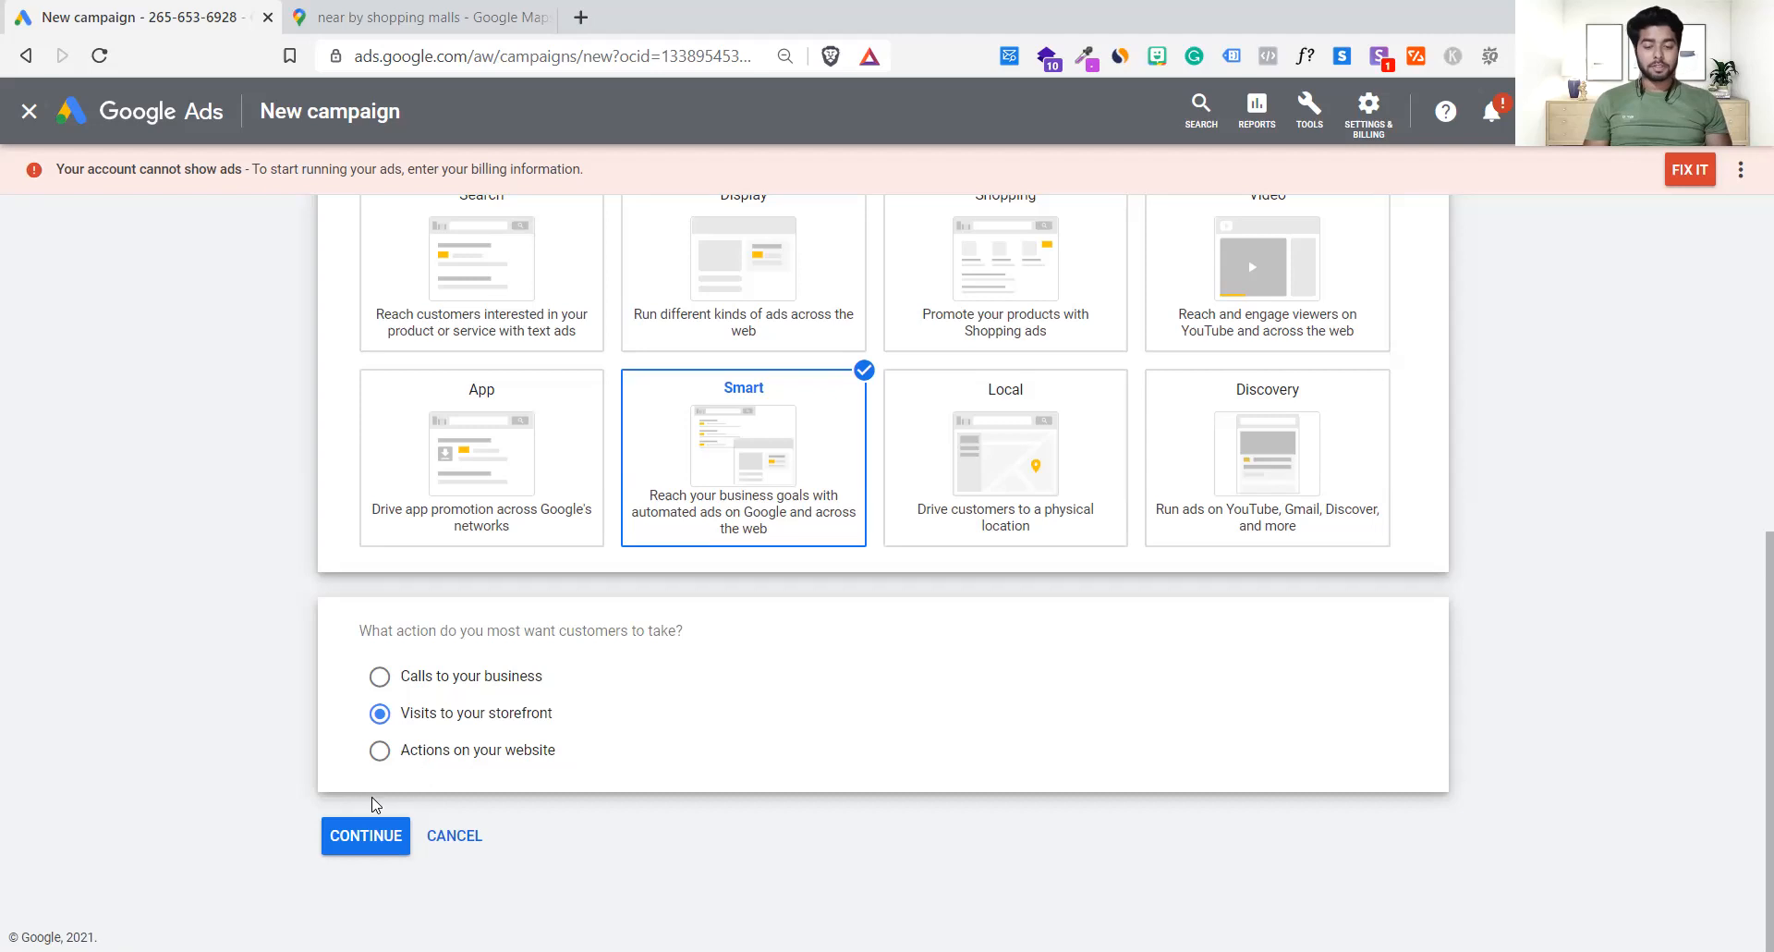
{"action": "left_click", "coordinate": [369, 838]}
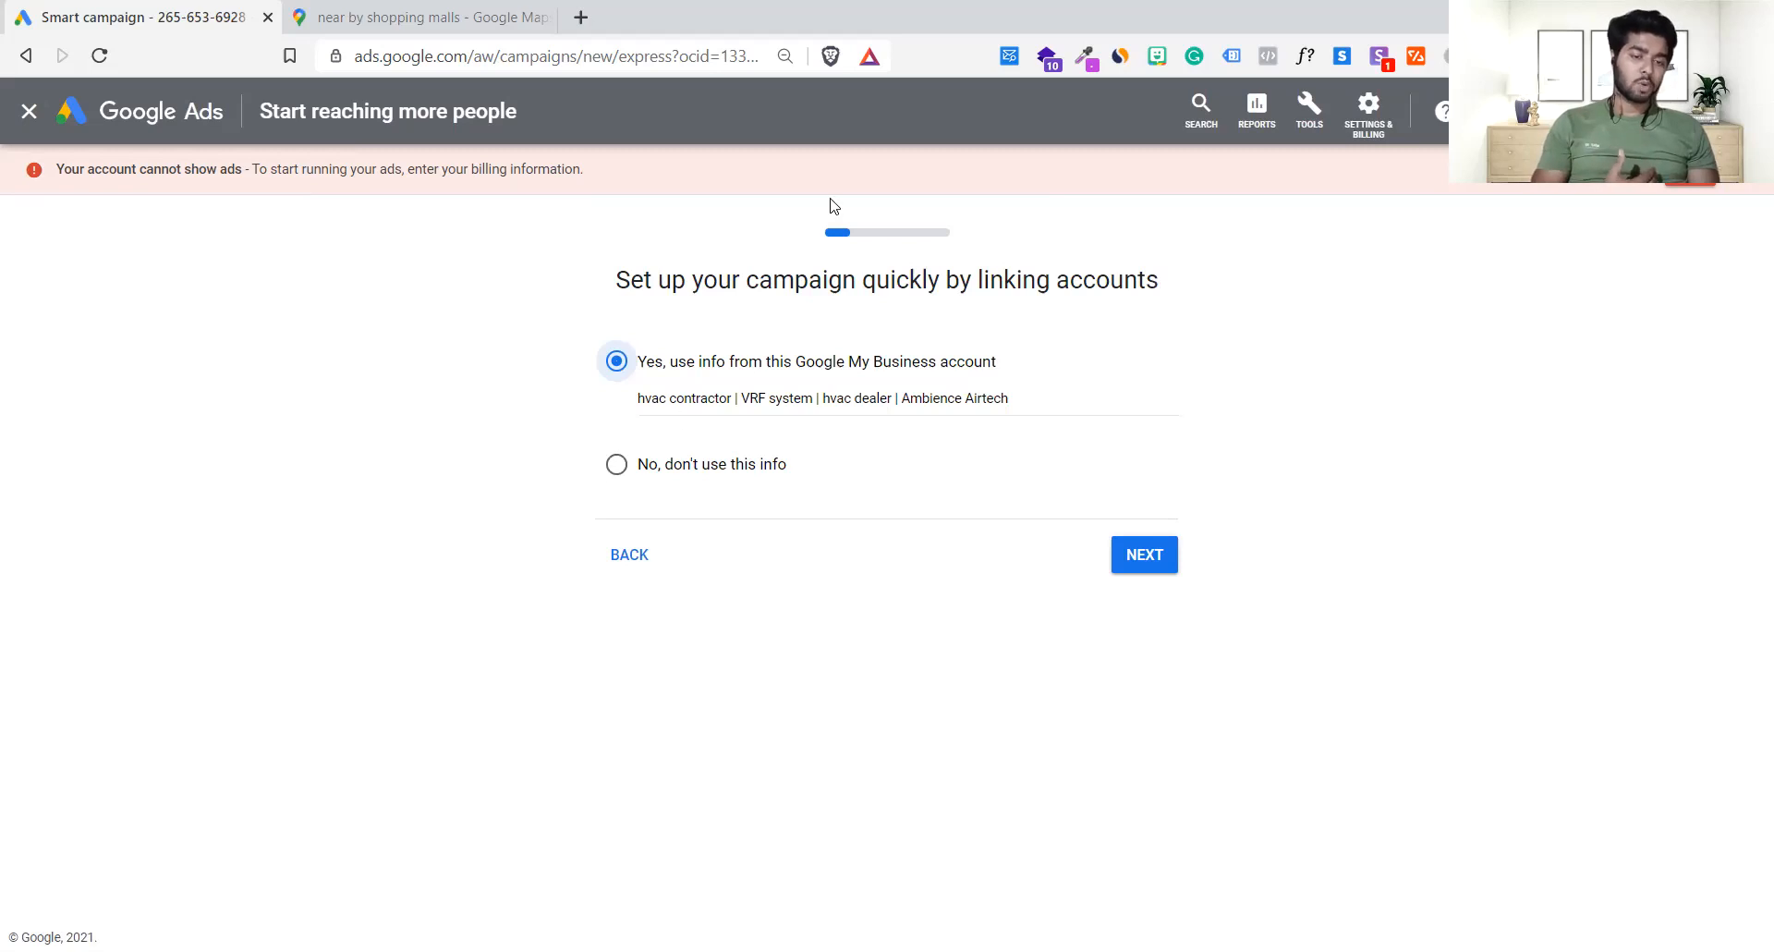
{"action": "left_click", "coordinate": [621, 467]}
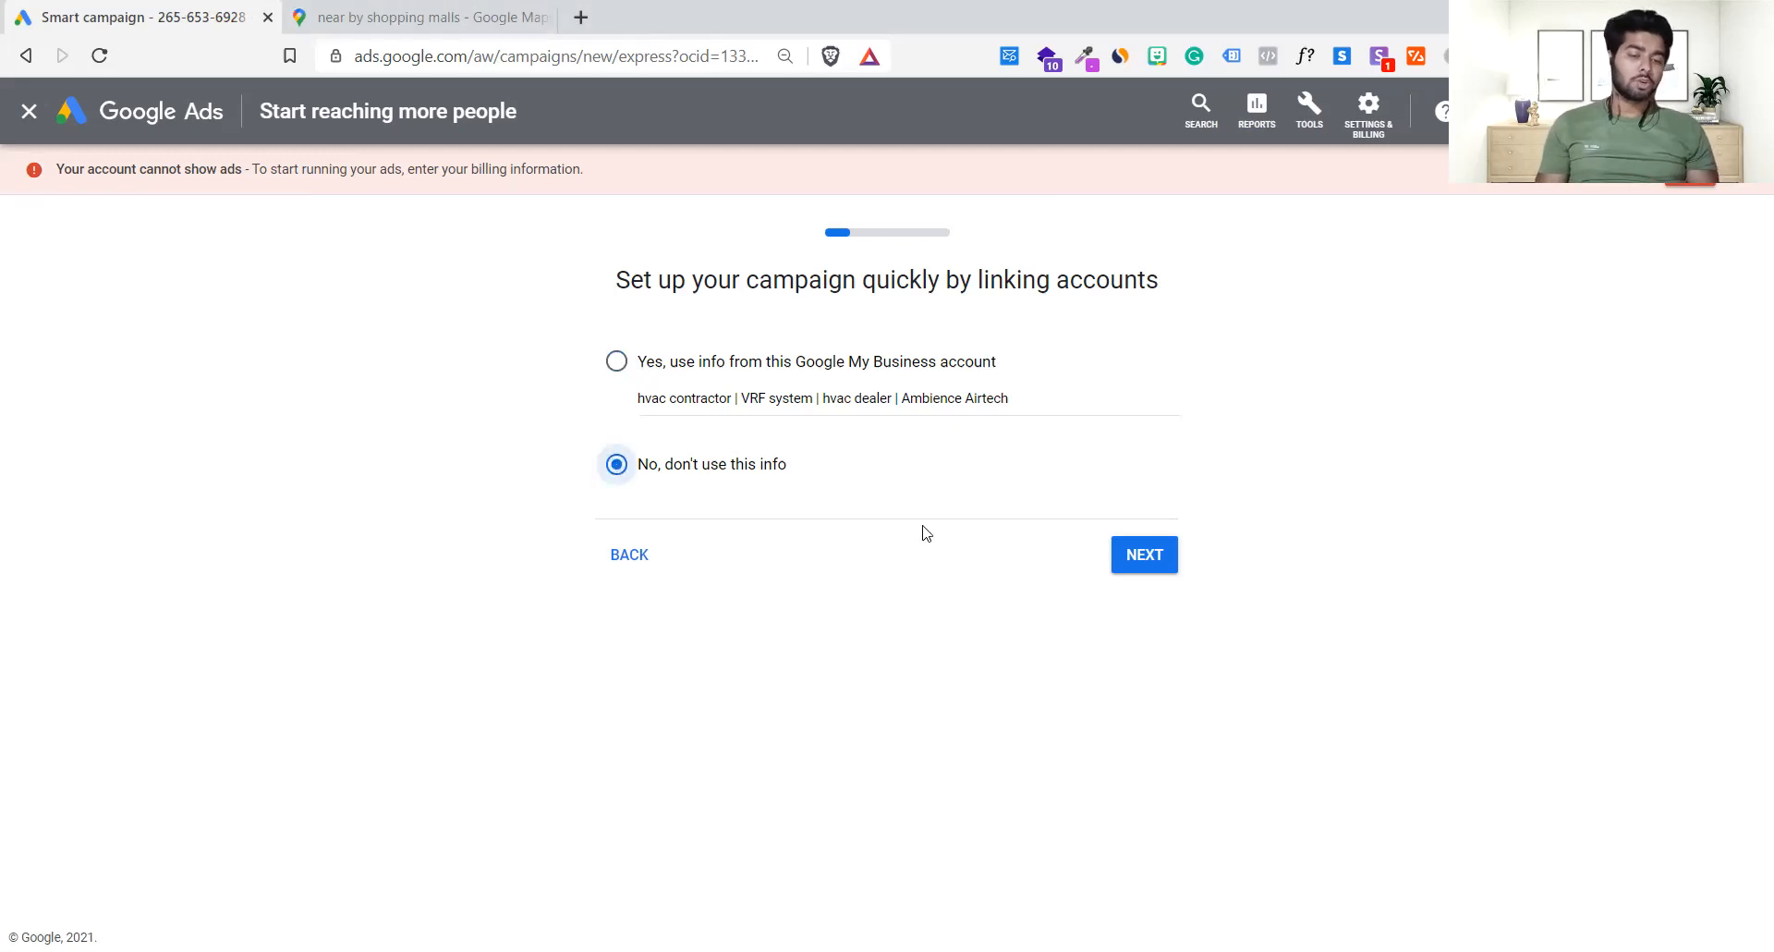
{"action": "left_click", "coordinate": [1166, 562]}
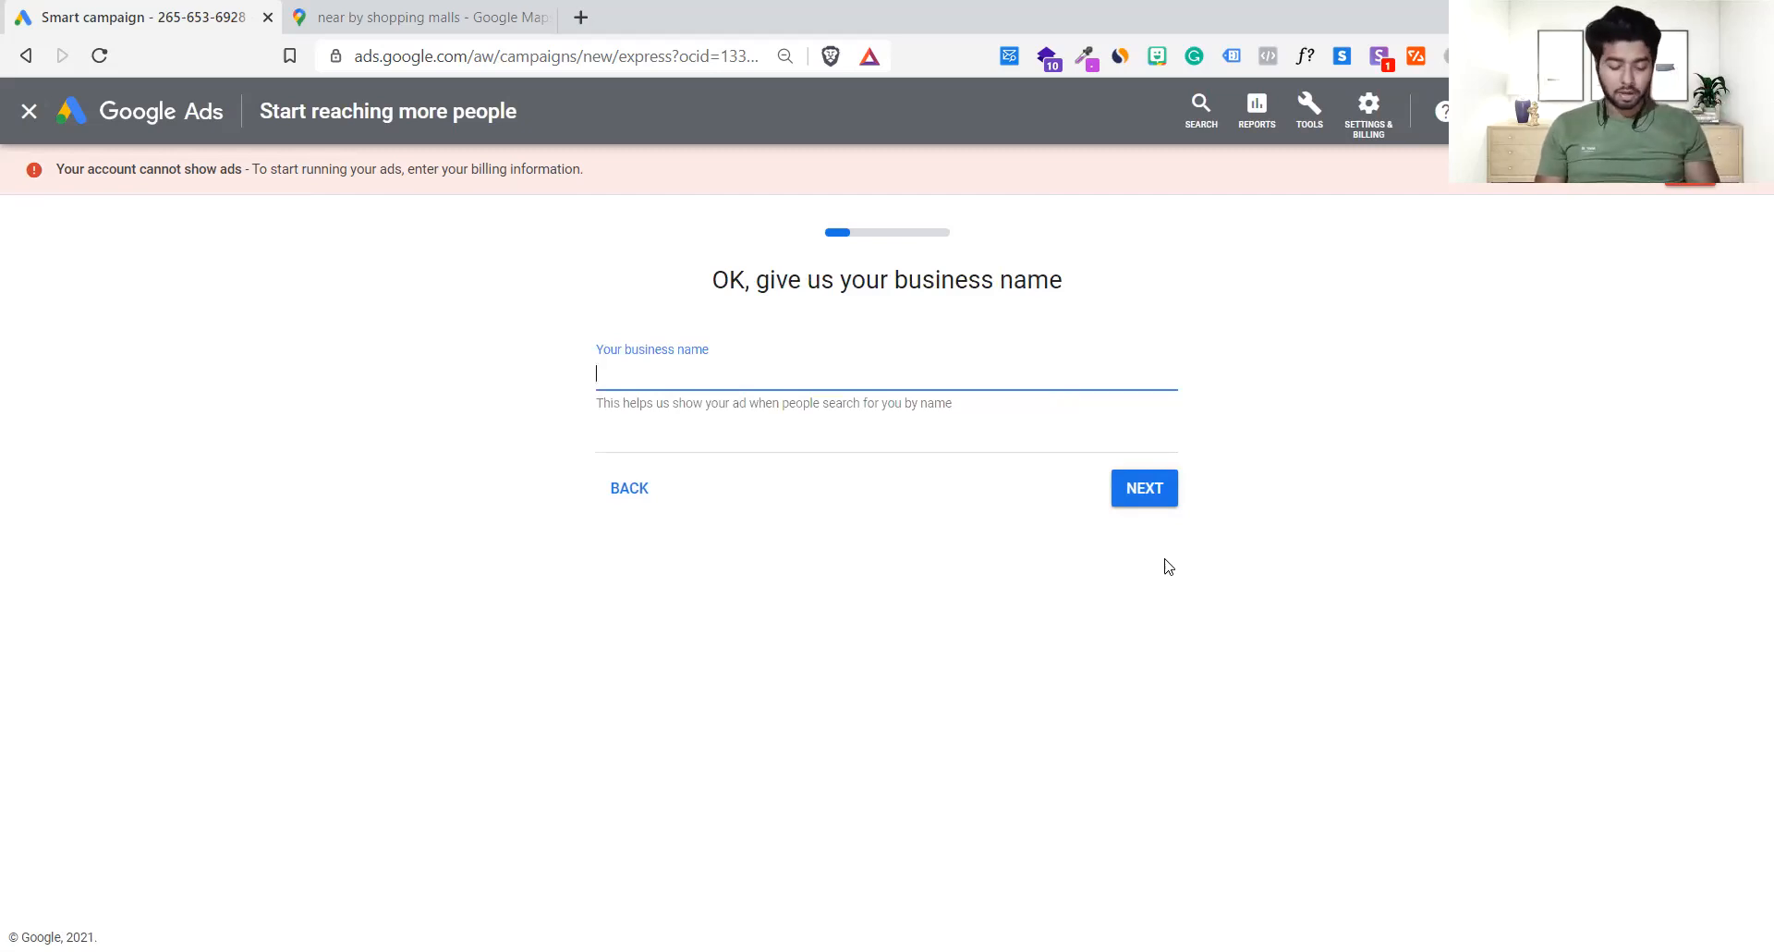
- Set the business name to Spark Shopping Mall and proceed to the website page
{"action": "type", "text": "Spark Shopping Mall"}
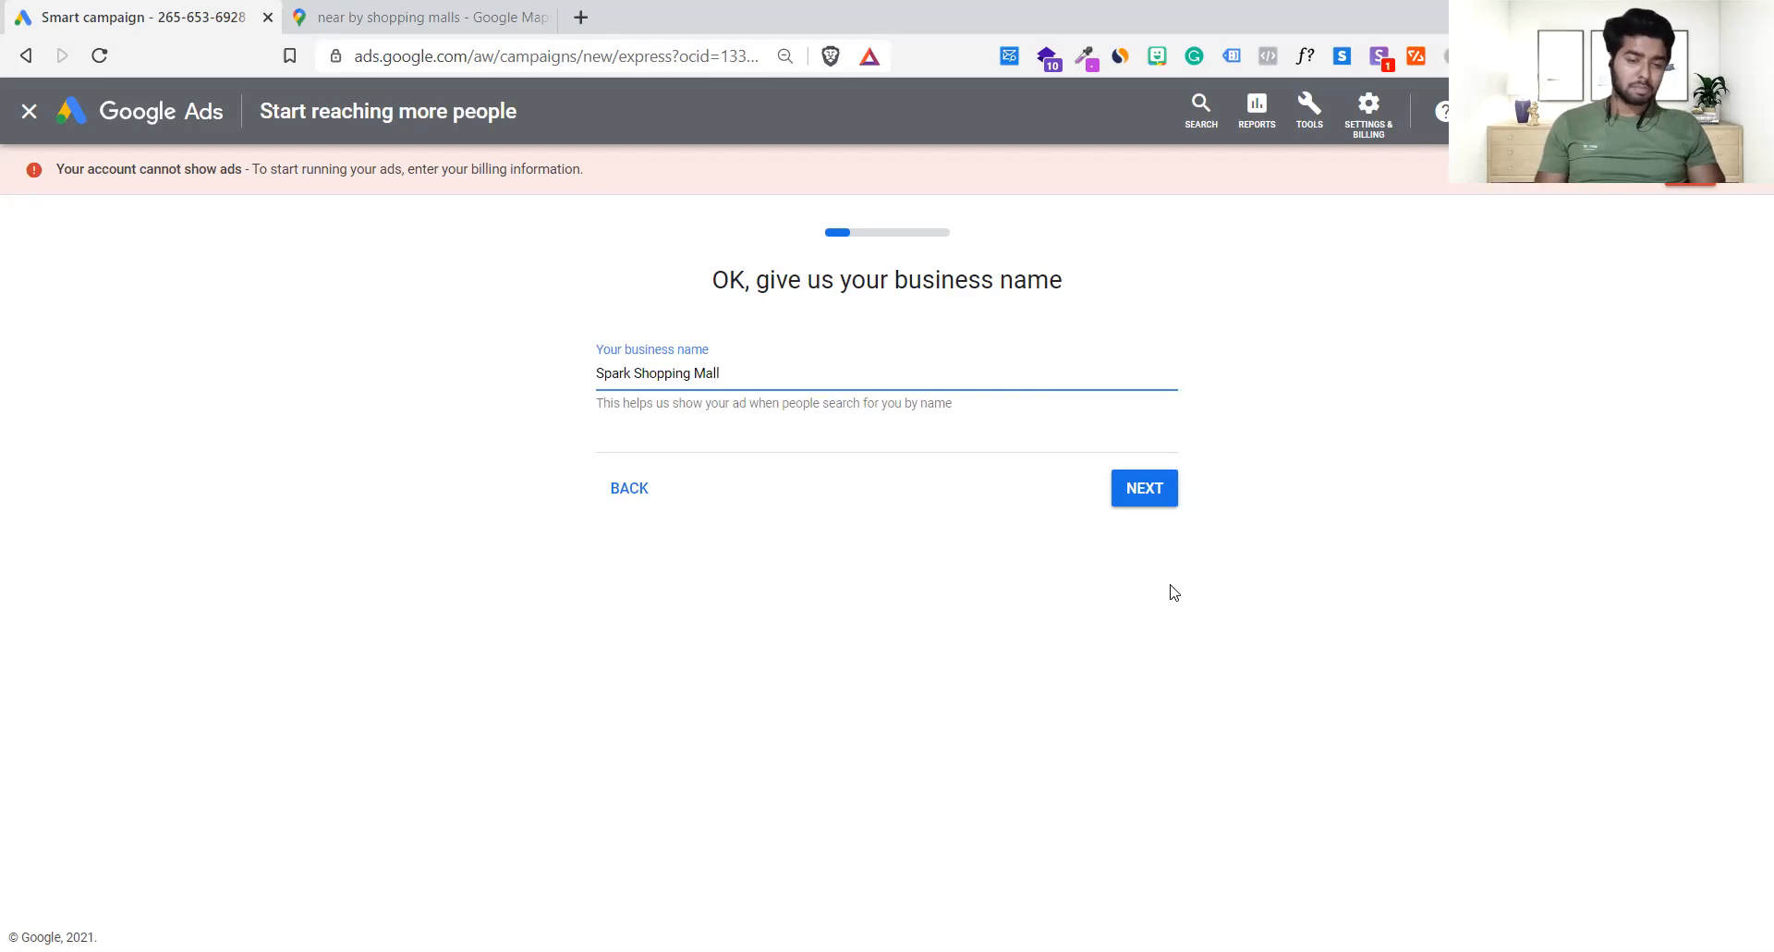
{"action": "left_click", "coordinate": [1461, 569]}
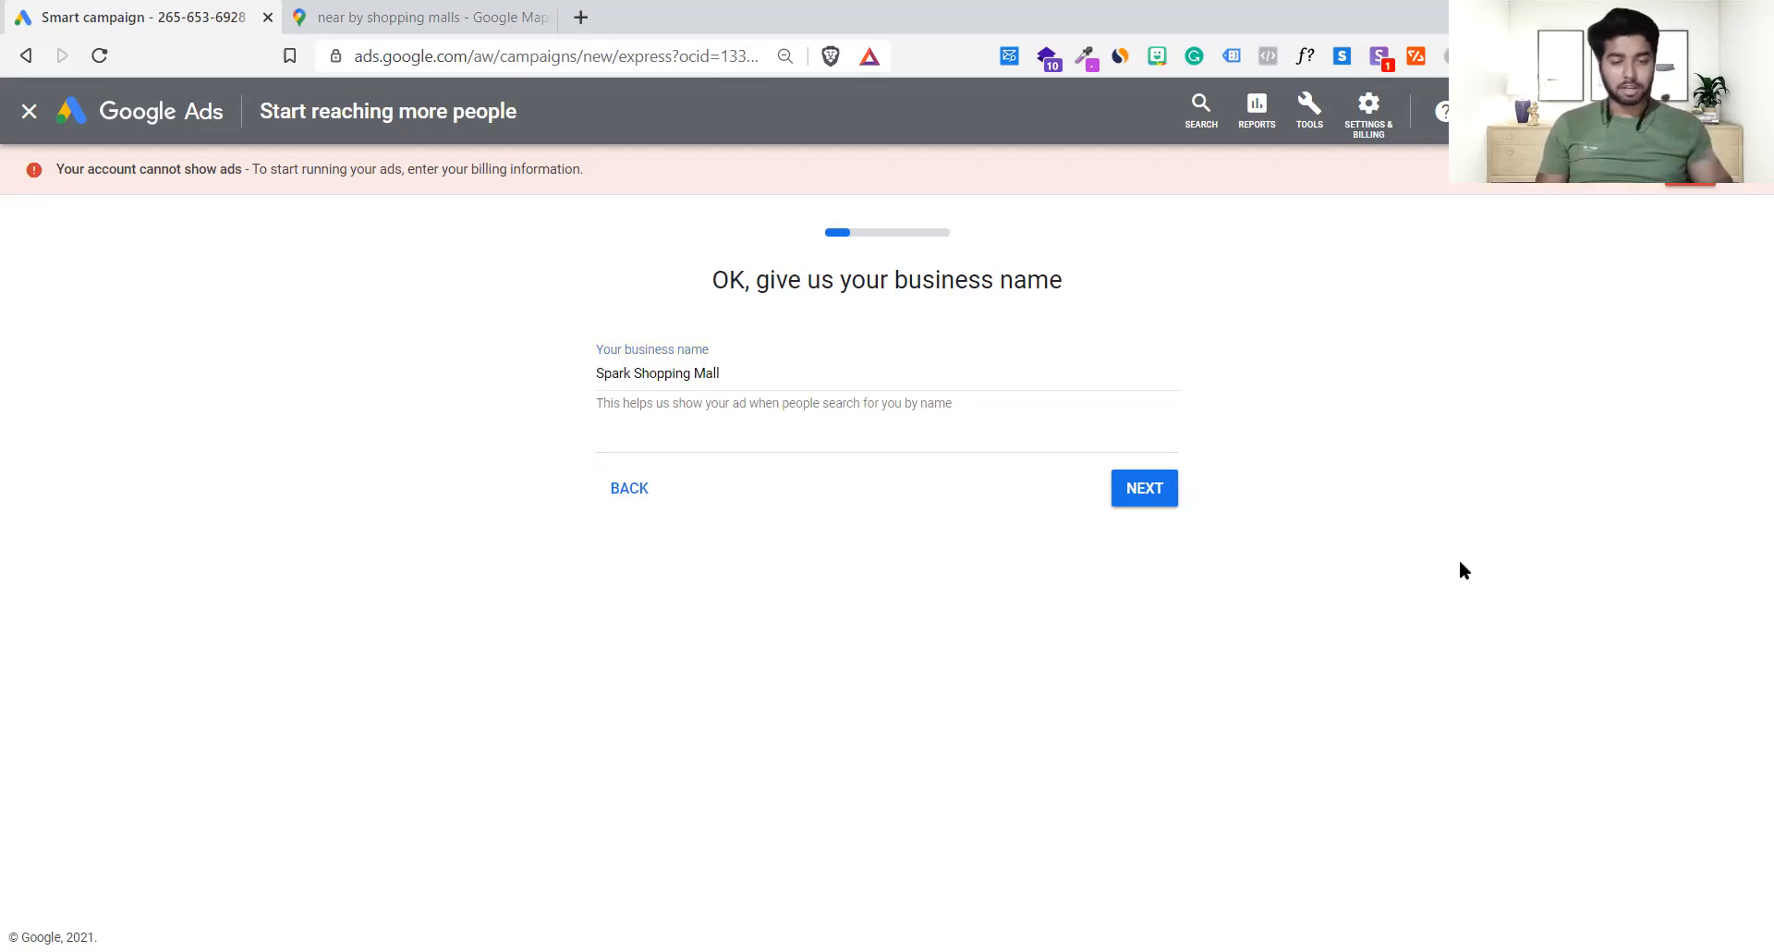
{"action": "left_click", "coordinate": [1137, 496]}
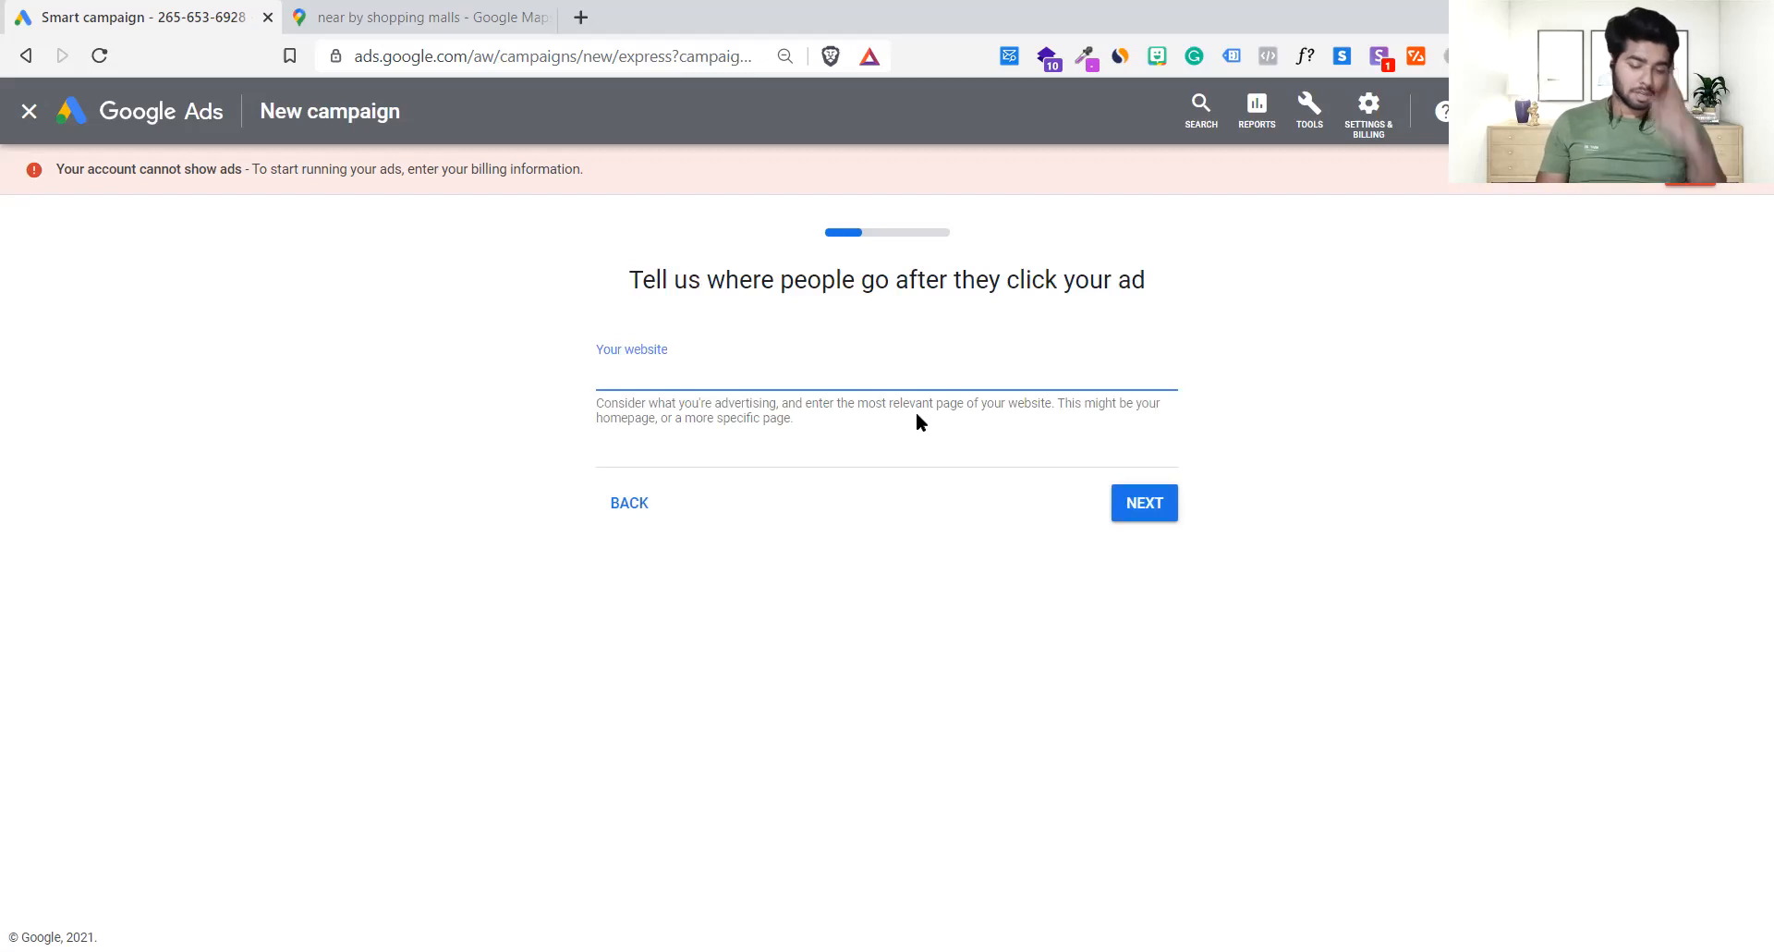
{"action": "type", "text": "htt"}
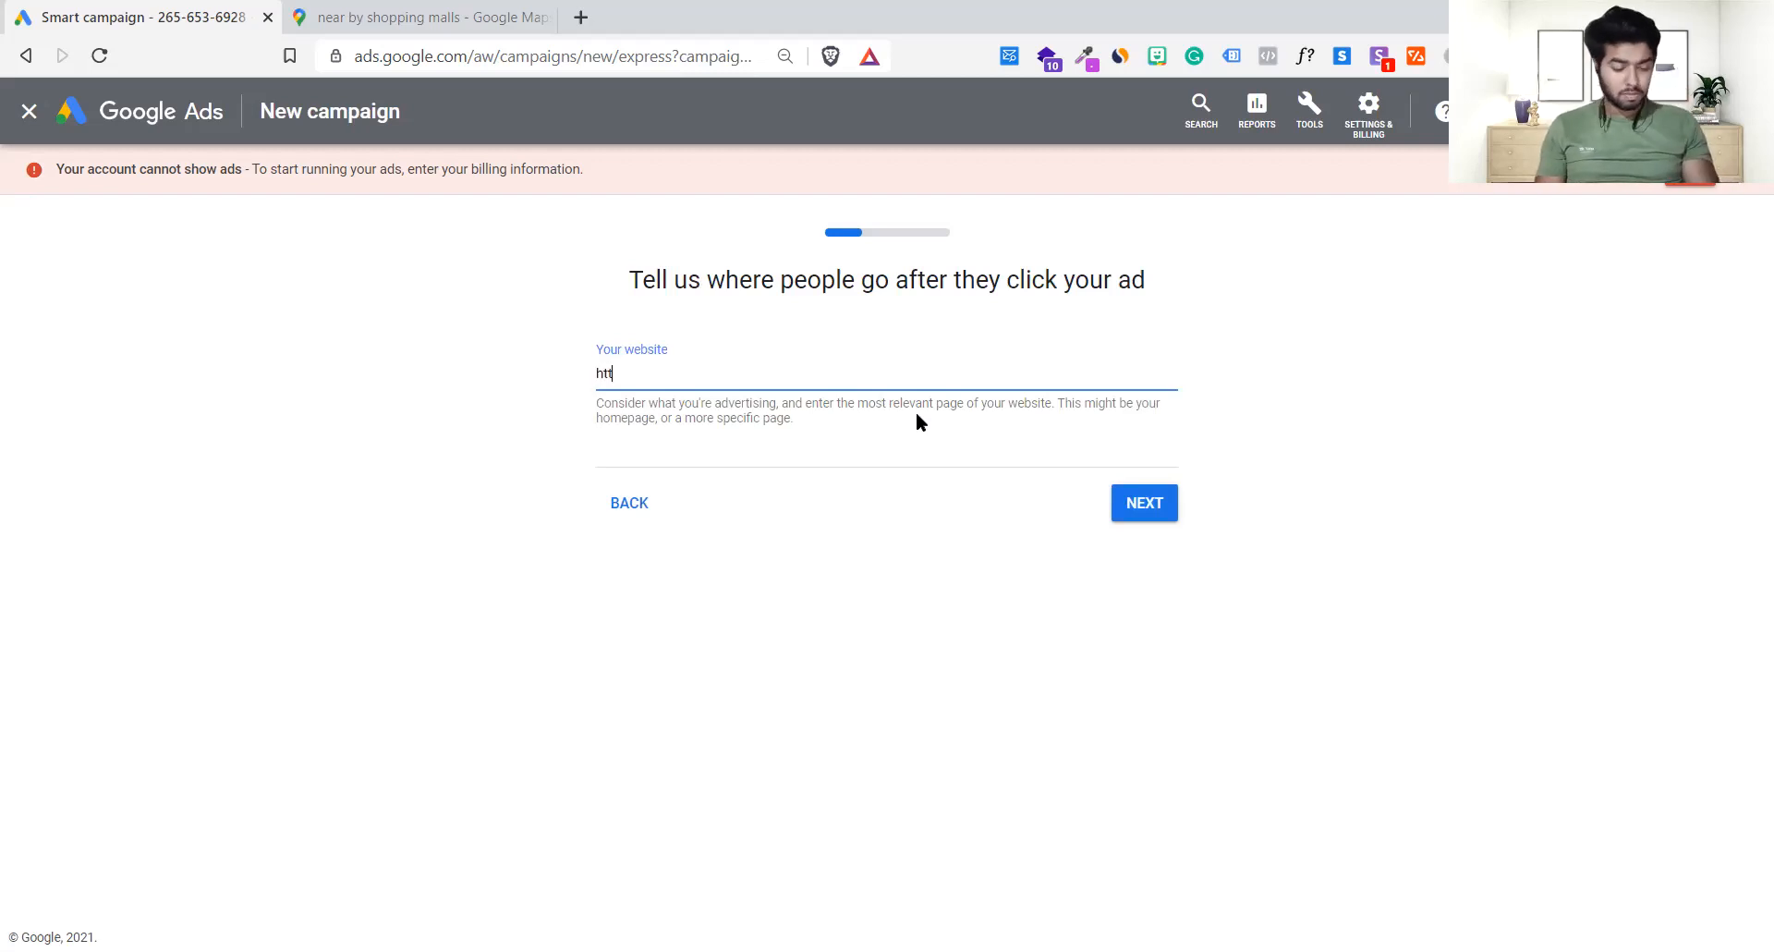
{"action": "type", "text": "ps://"}
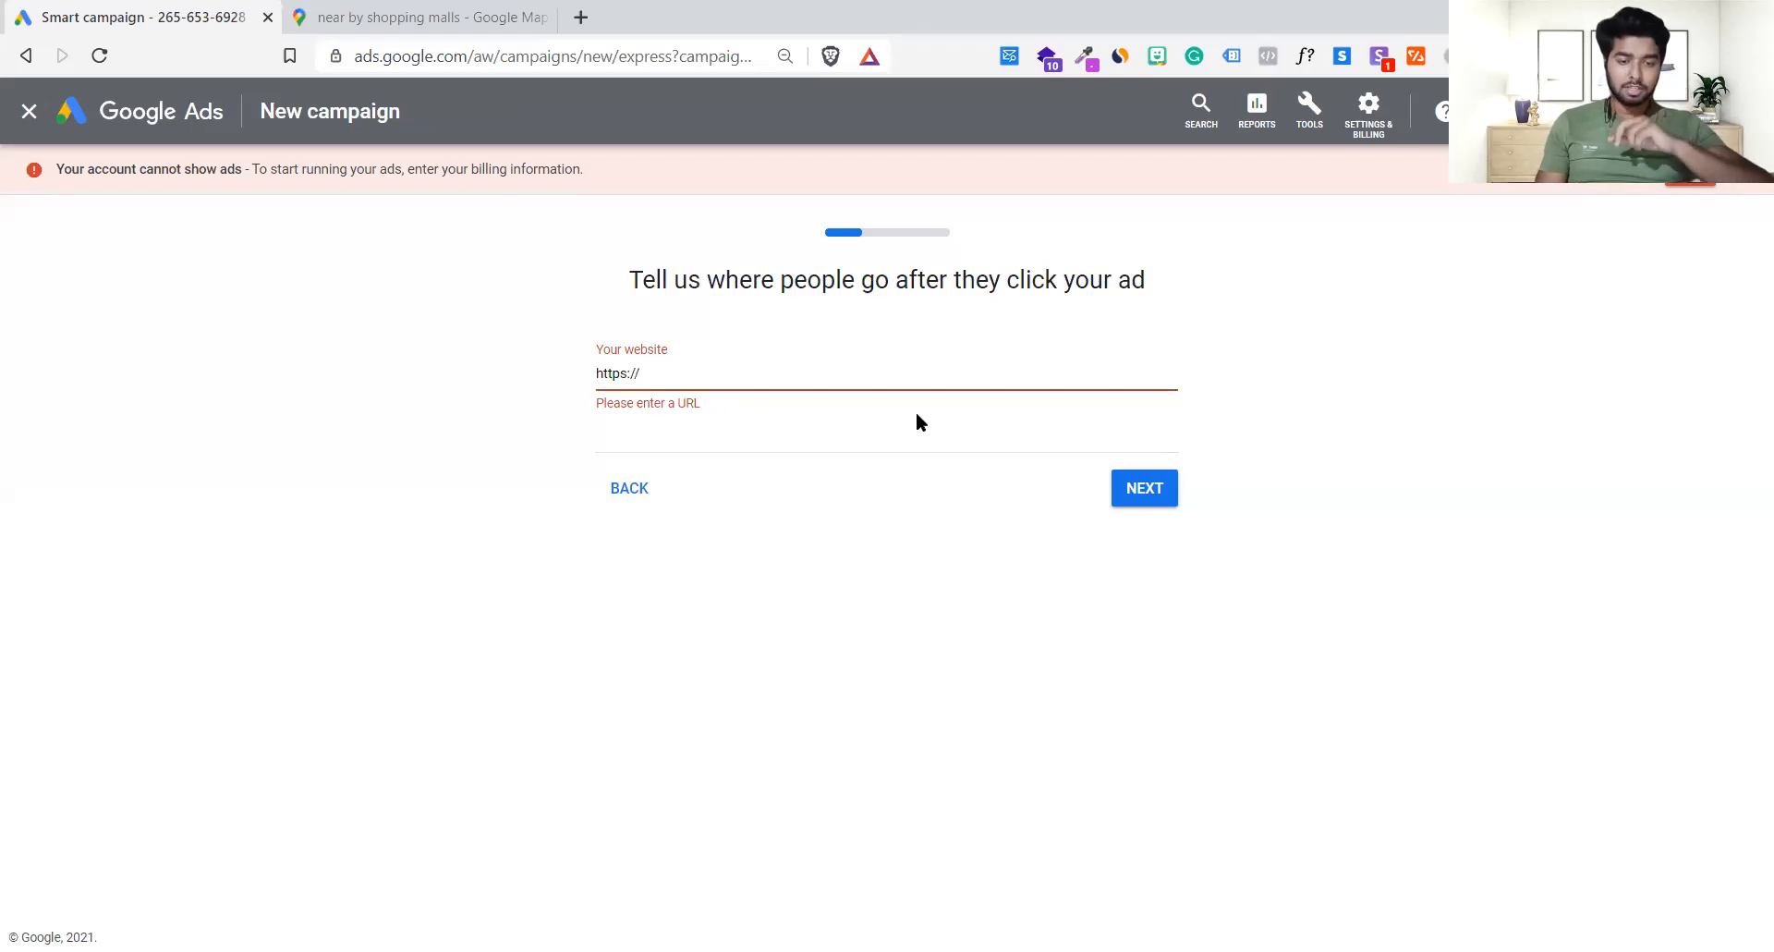
{"action": "left_click", "coordinate": [407, 9]}
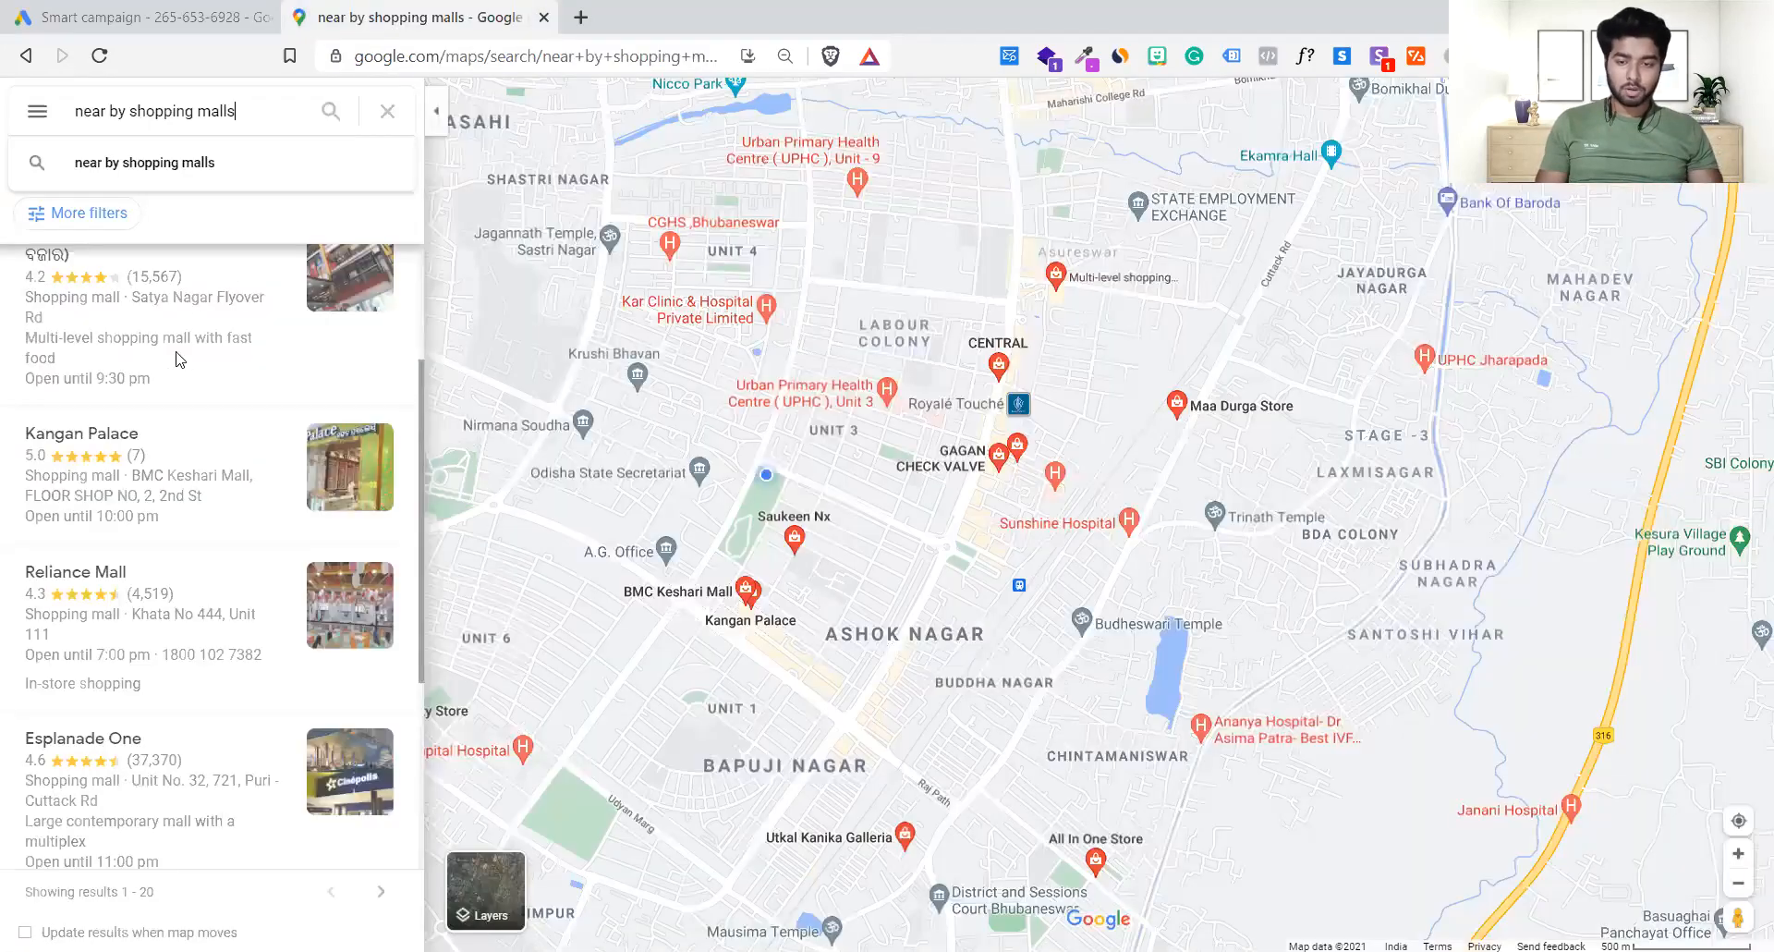
{"action": "left_click", "coordinate": [217, 497]}
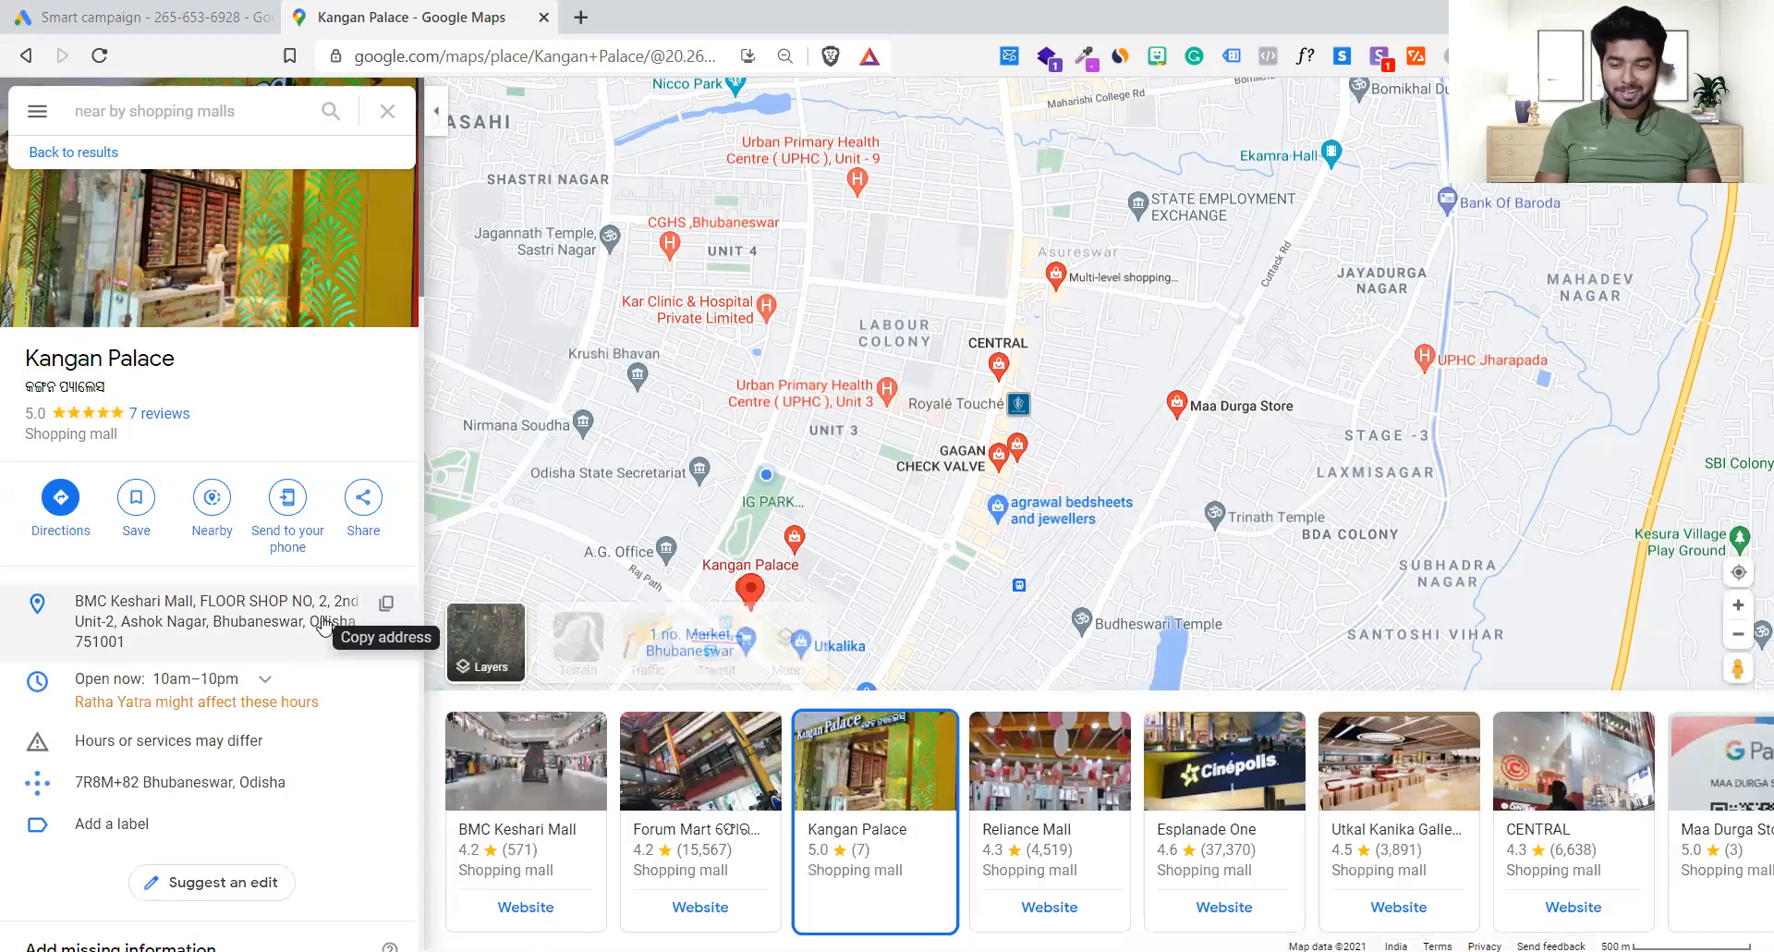
{"action": "scroll", "coordinate": [324, 626], "scroll_direction": "down", "scroll_amount": 2}
{"action": "scroll", "coordinate": [143, 647], "scroll_direction": "down", "scroll_amount": 2}
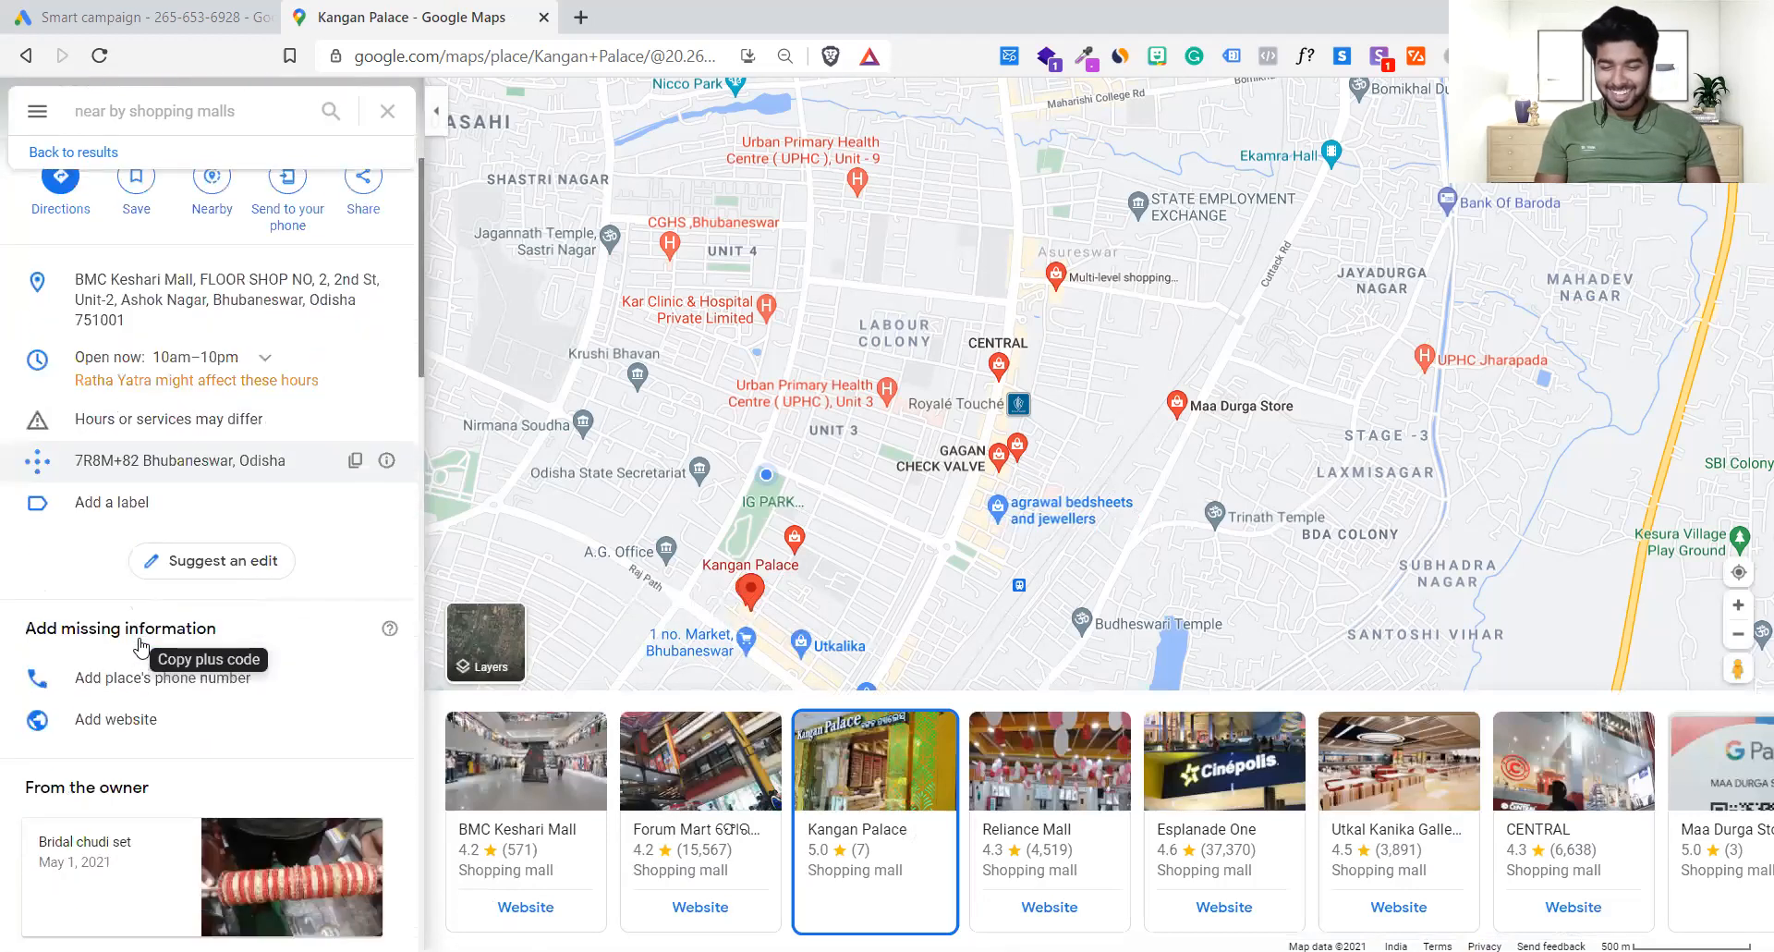
{"action": "left_click", "coordinate": [265, 348]}
{"action": "scroll", "coordinate": [370, 503], "scroll_direction": "down", "scroll_amount": 8}
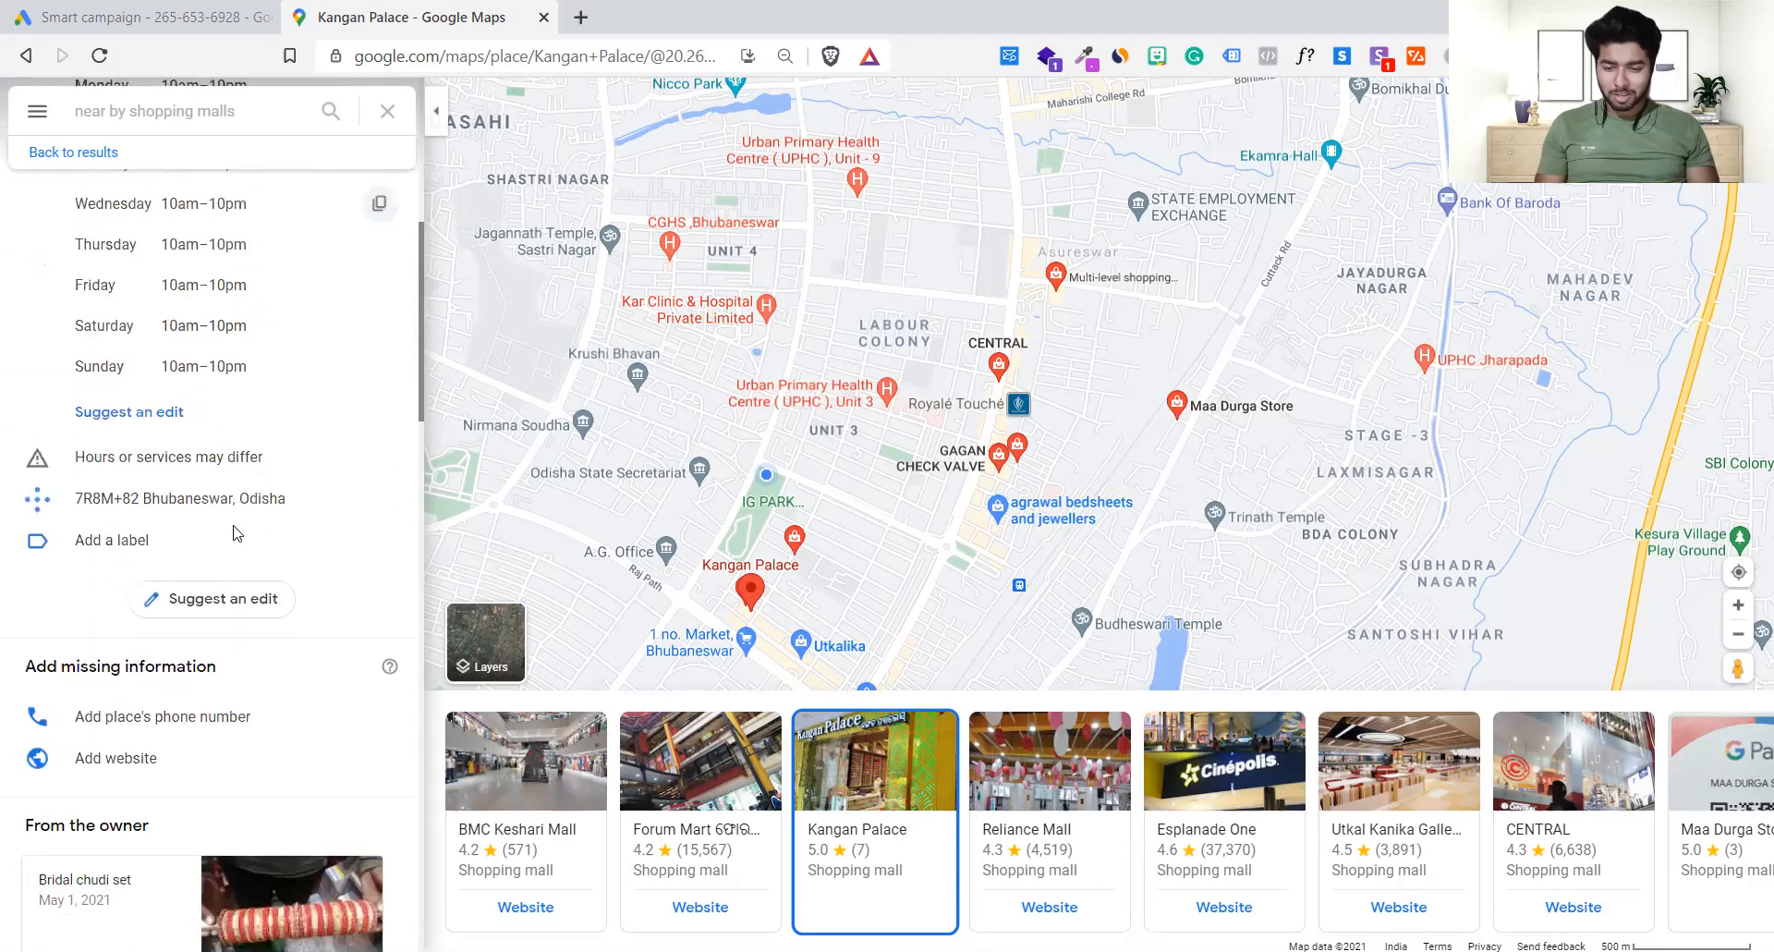
{"action": "scroll", "coordinate": [233, 524], "scroll_direction": "up", "scroll_amount": 4}
{"action": "scroll", "coordinate": [236, 526], "scroll_direction": "down", "scroll_amount": 3}
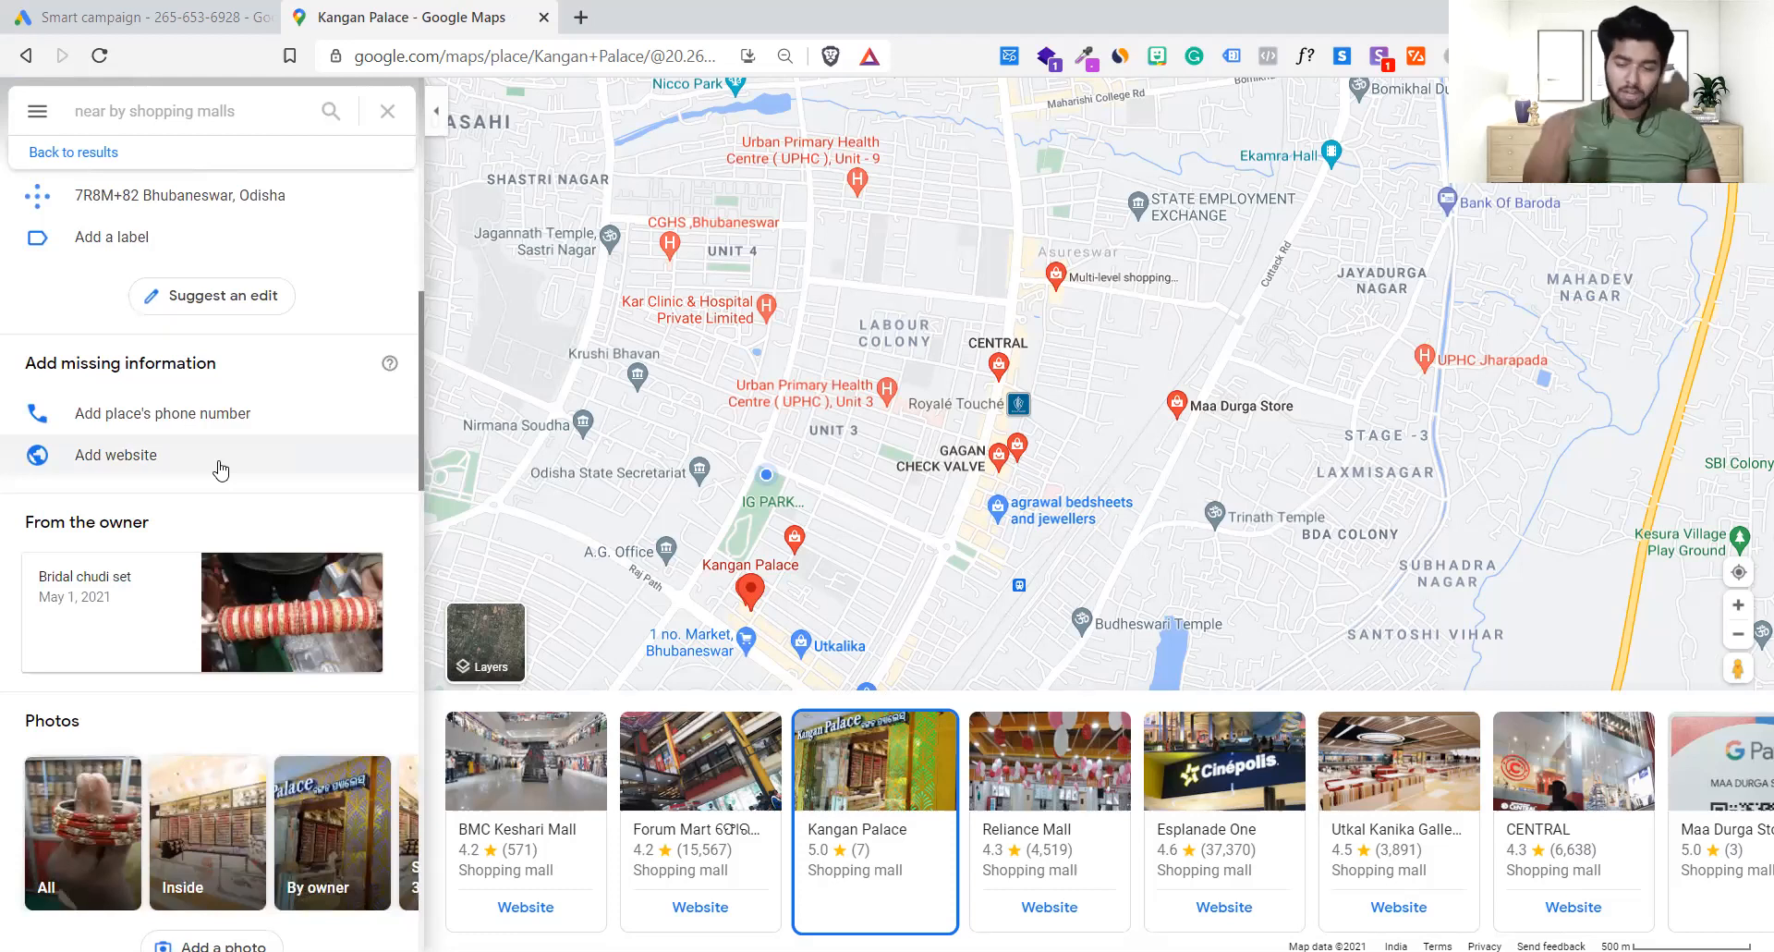
{"action": "scroll", "coordinate": [220, 471], "scroll_direction": "up", "scroll_amount": 5}
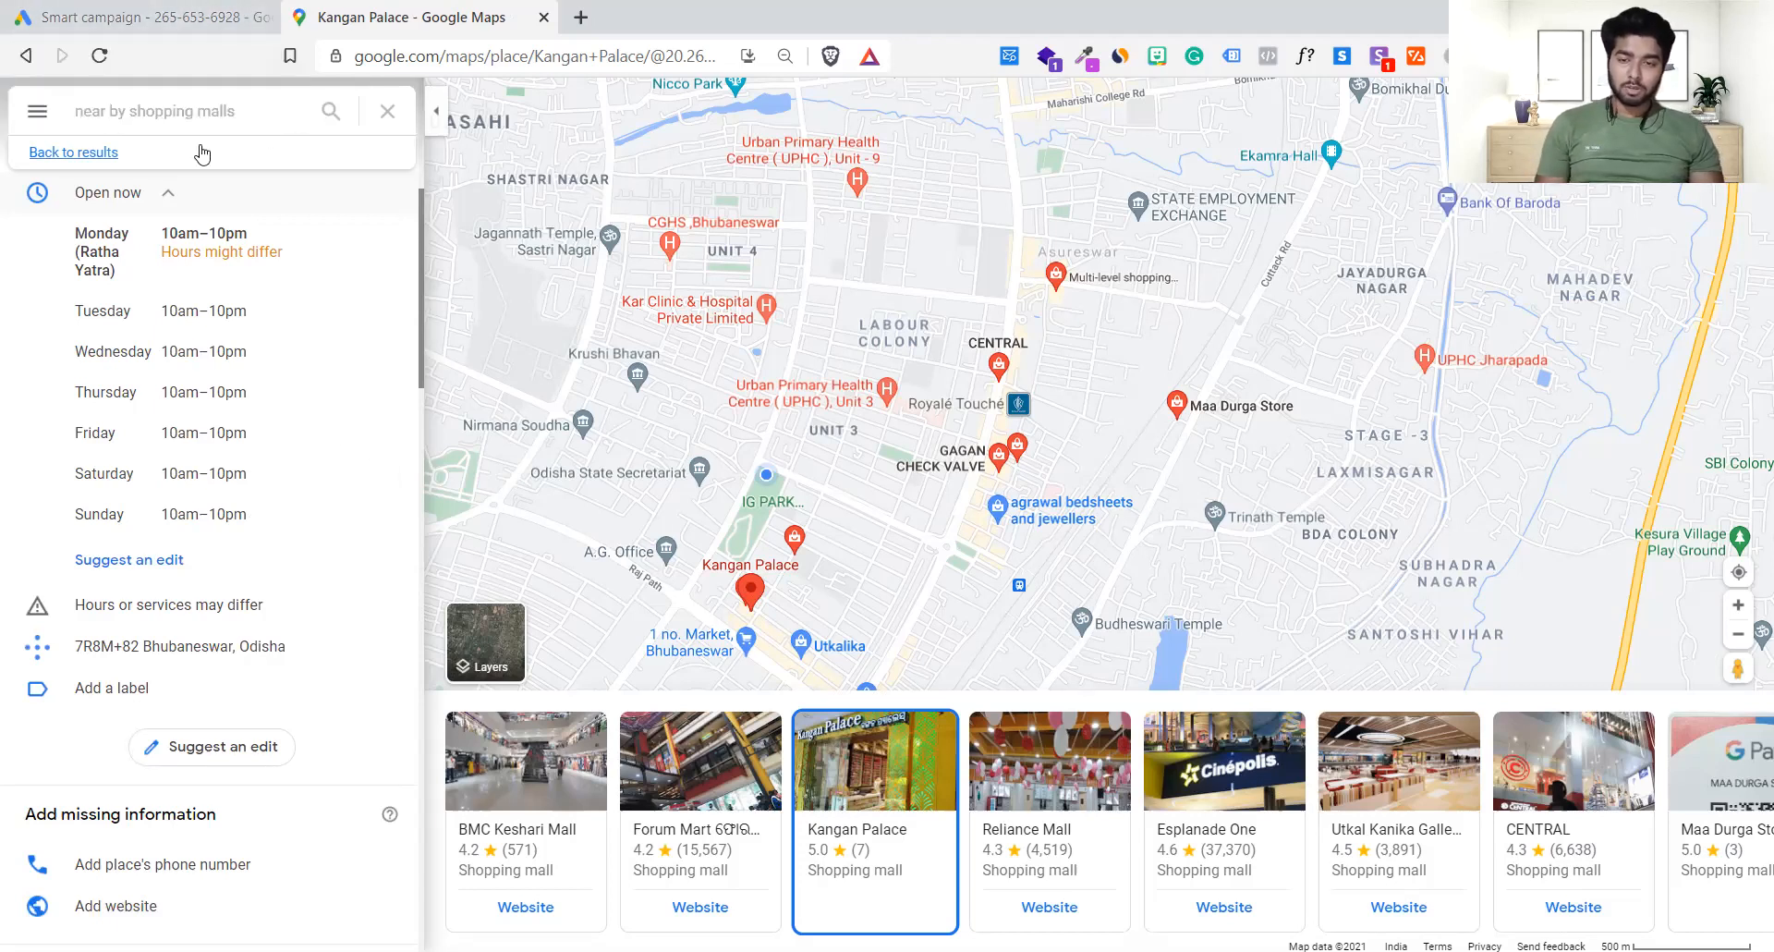
- Search Google for dlf in a new browser tab and open the DLF India website
{"action": "left_click", "coordinate": [581, 18]}
{"action": "type", "text": "deca"}
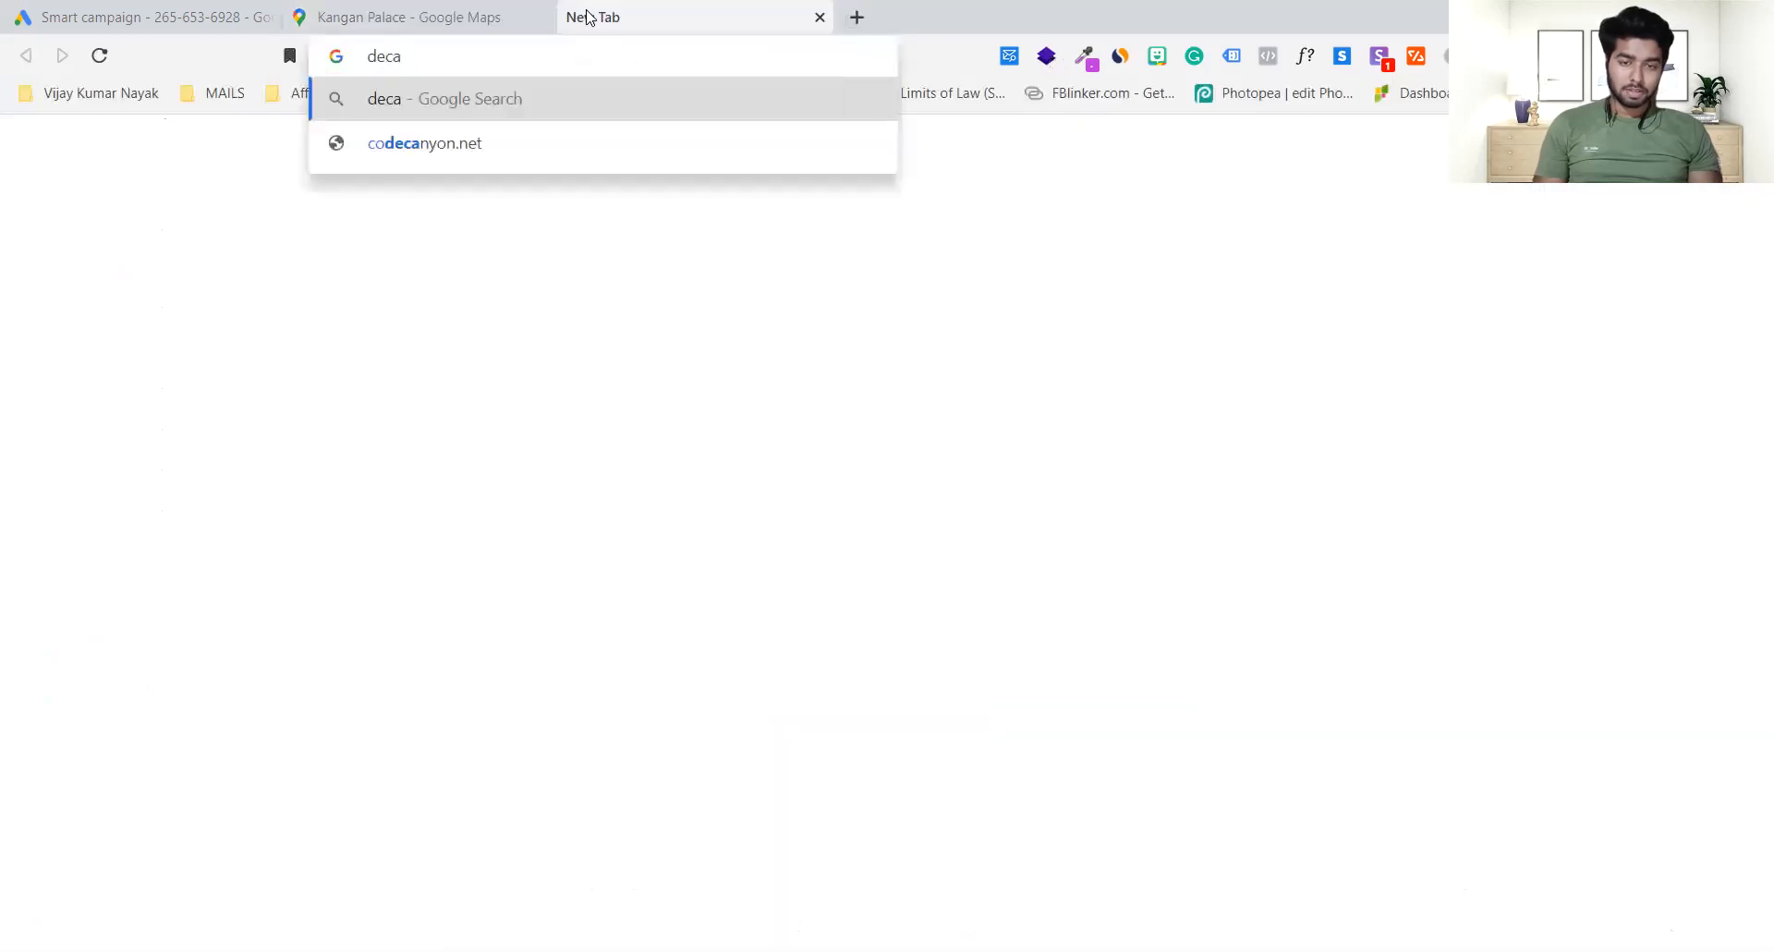
{"action": "type", "text": "t"}
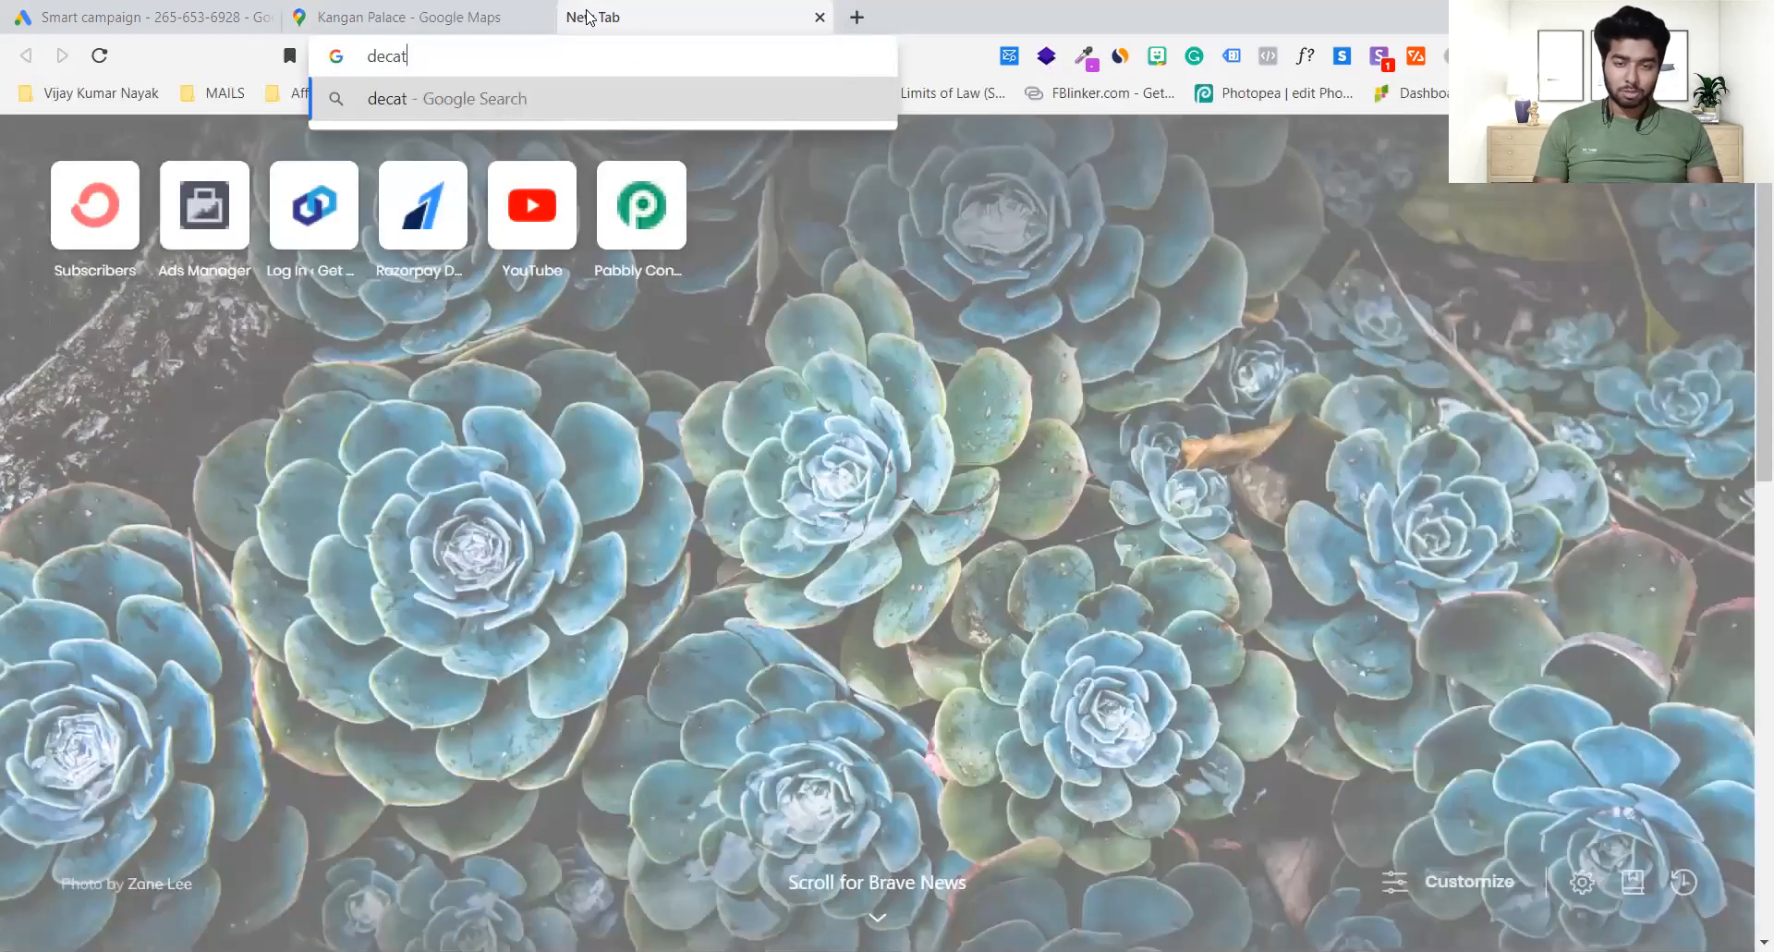
{"action": "type", "text": "hl"}
{"action": "key", "text": "ctrl+BackSpace"}
{"action": "type", "text": "dlf"}
{"action": "key", "text": "Return"}
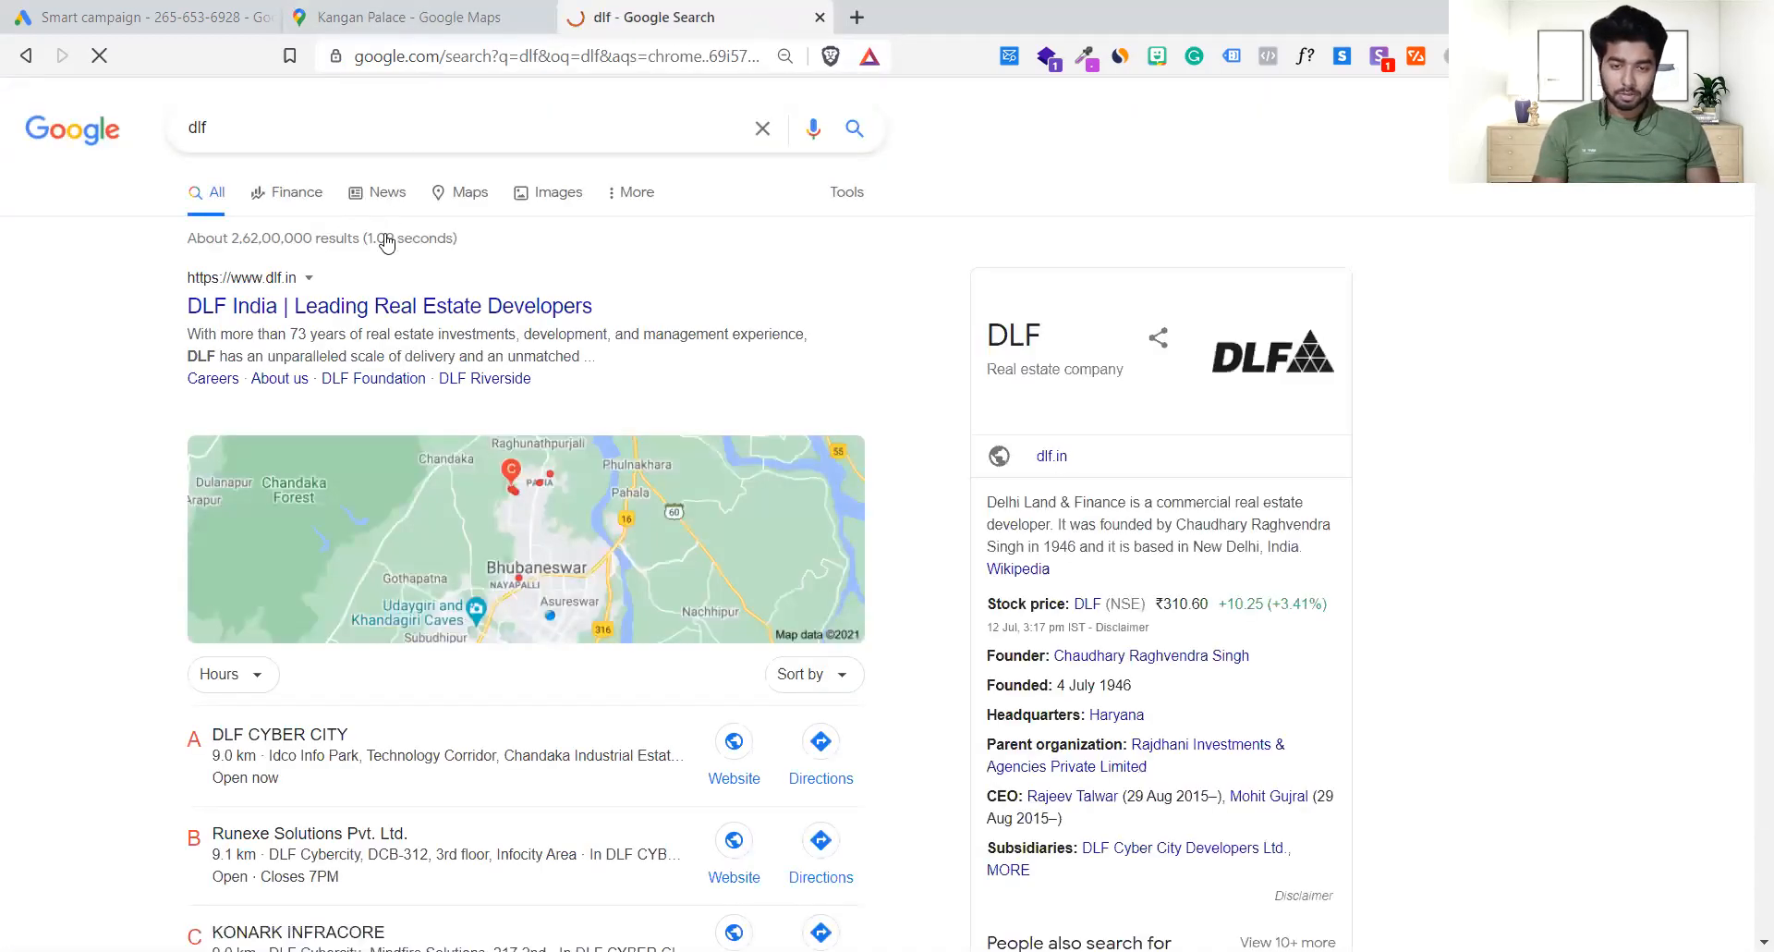
{"action": "left_click", "coordinate": [393, 310]}
{"action": "left_click", "coordinate": [531, 49]}
{"action": "key", "text": "ctrl+c"}
{"action": "left_click", "coordinate": [79, 8]}
{"action": "key", "text": "ctrl+v"}
{"action": "key", "text": "ctrl+a"}
{"action": "key", "text": "ctrl+v"}
{"action": "left_click", "coordinate": [1153, 499]}
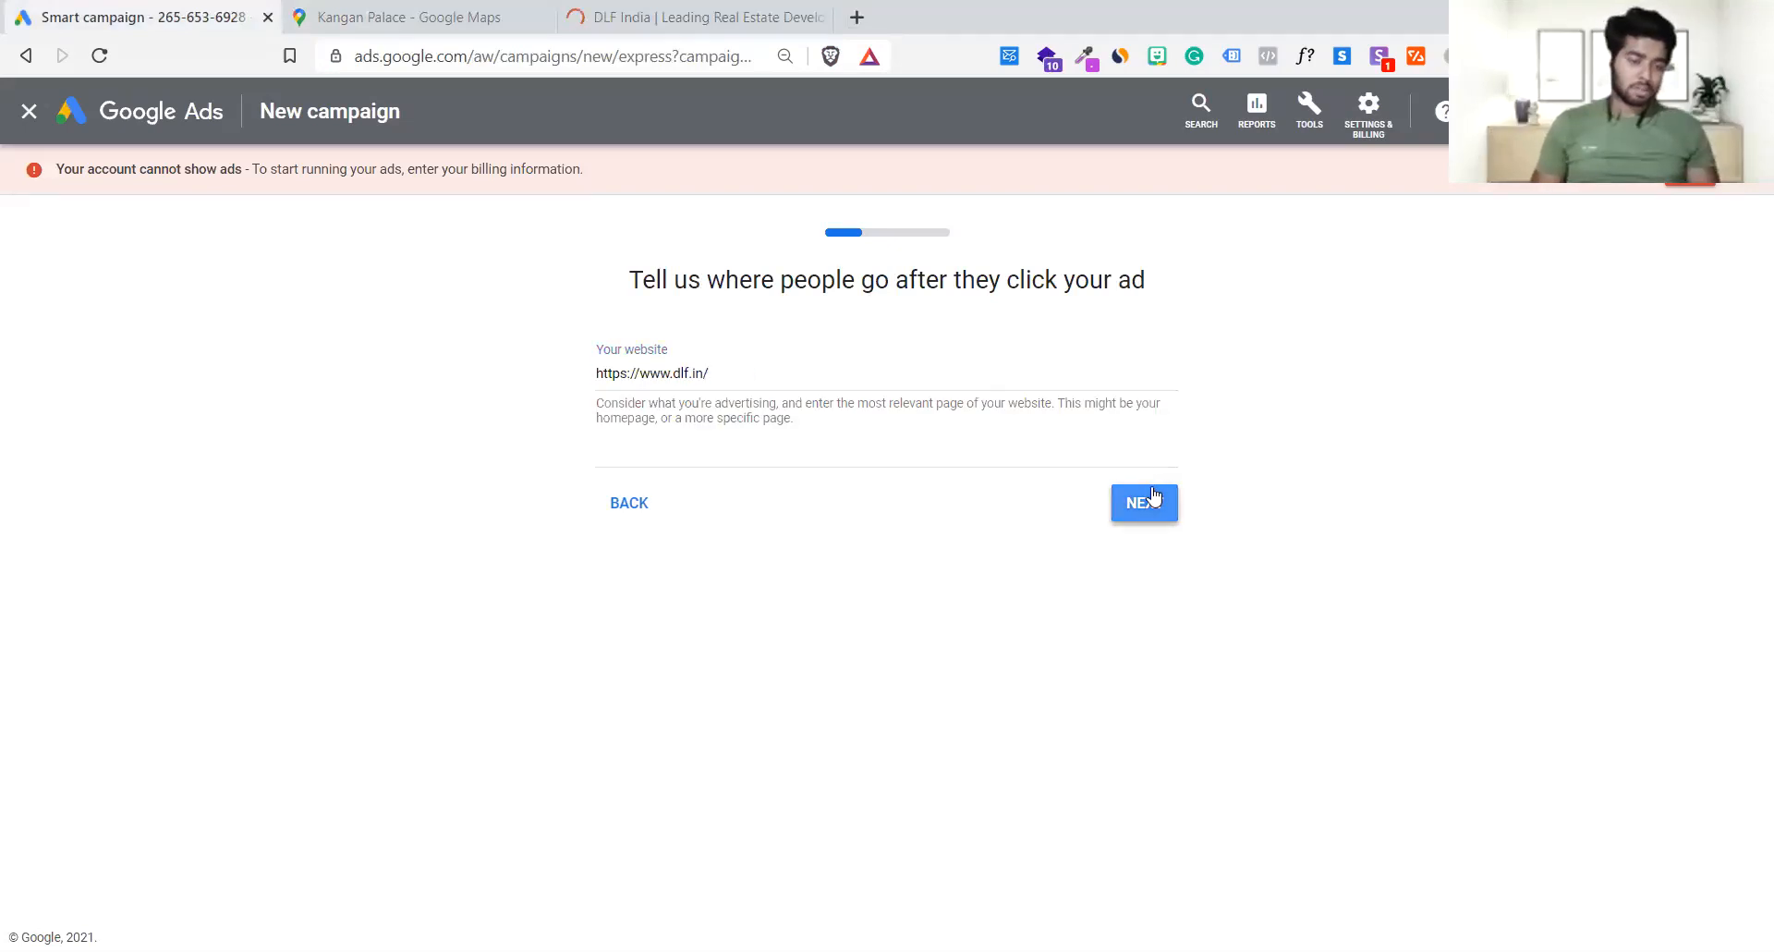
{"action": "left_click", "coordinate": [819, 17]}
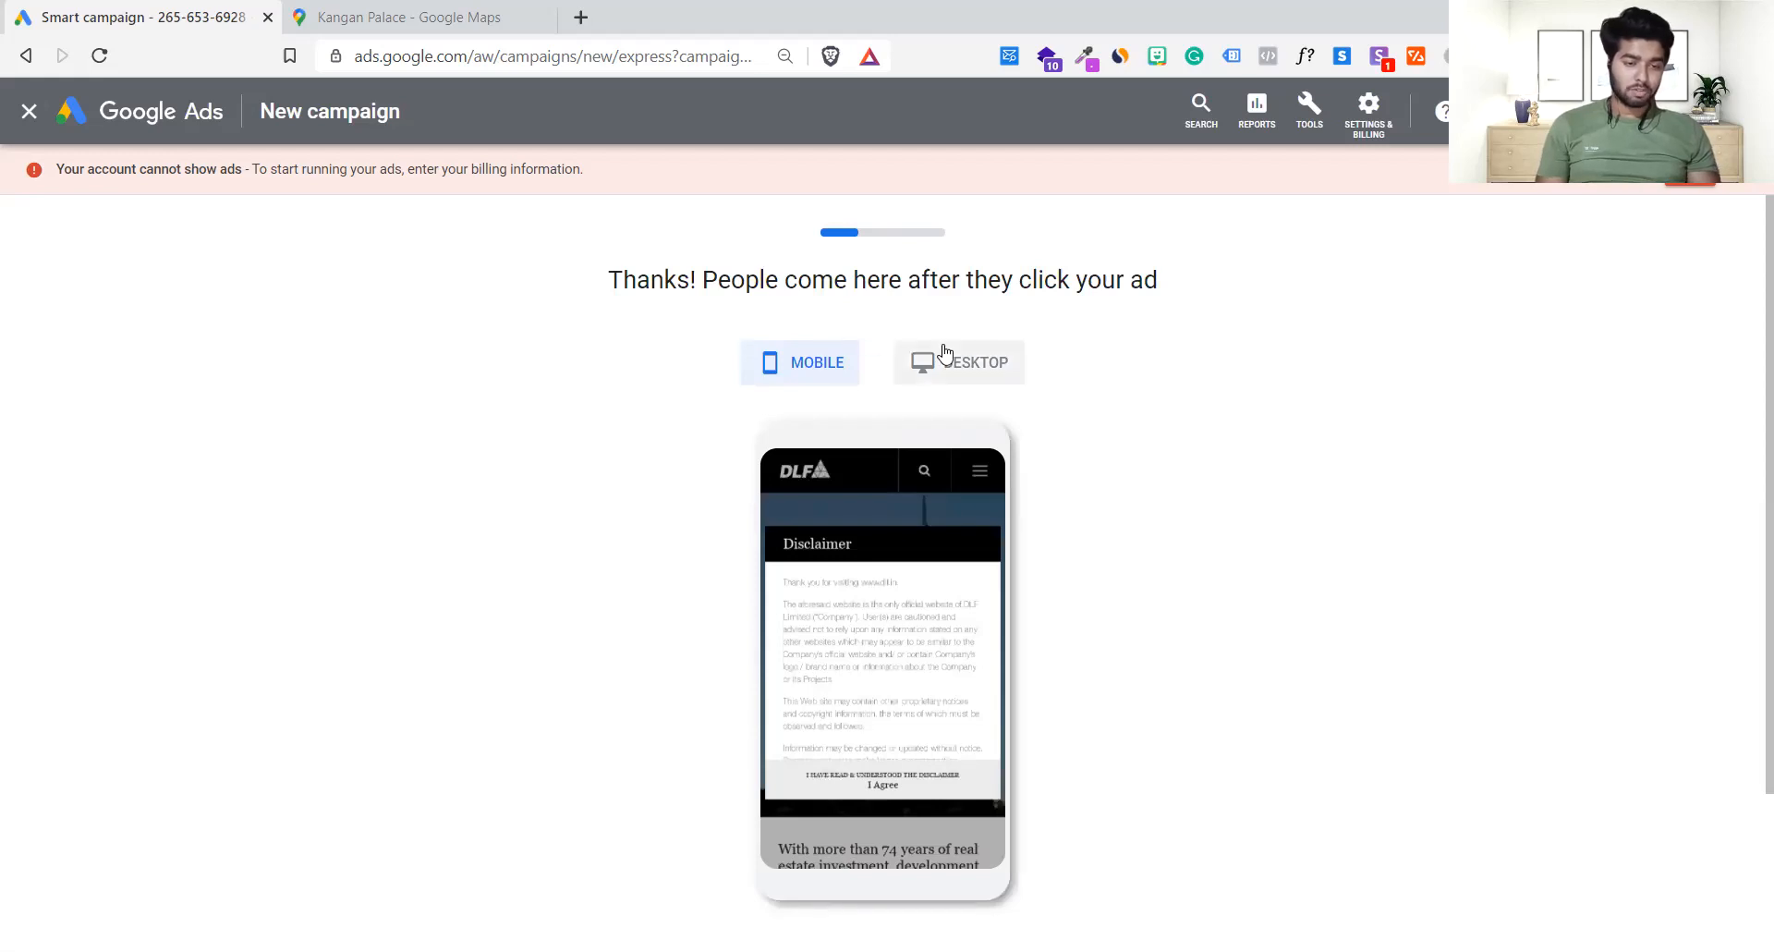
- Check the landing page's desktop and mobile previews and proceed to writing the ad
{"action": "left_click", "coordinate": [903, 359]}
{"action": "left_click", "coordinate": [803, 363]}
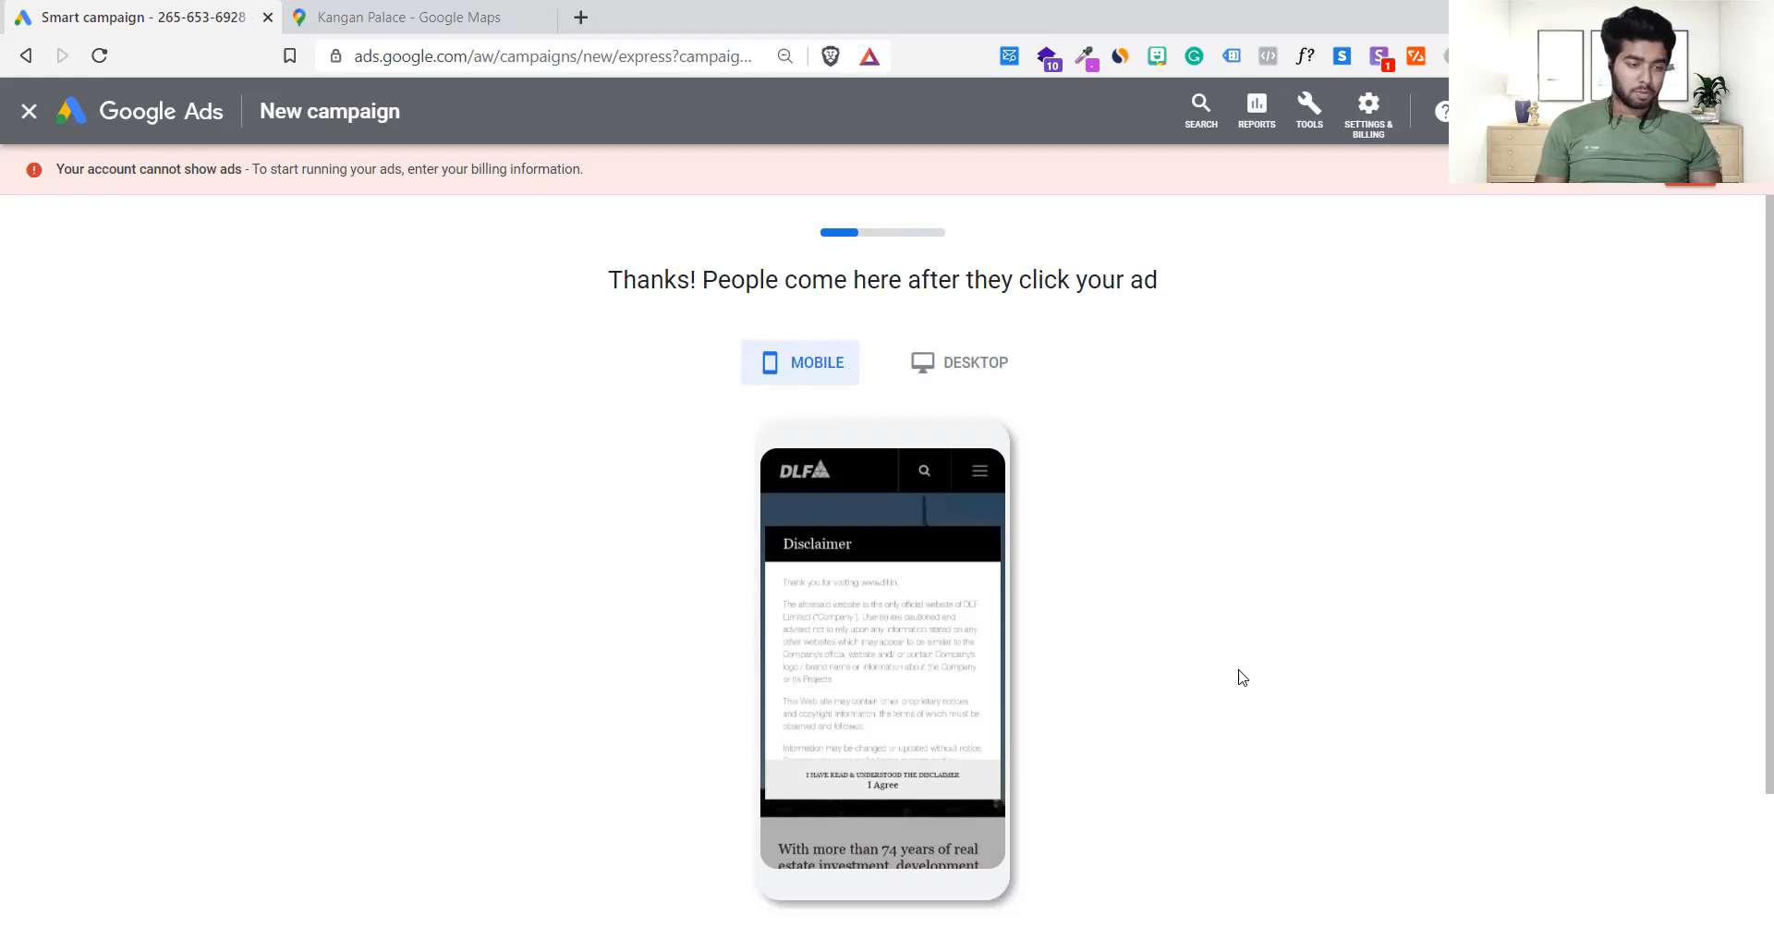
{"action": "scroll", "coordinate": [1242, 678], "scroll_direction": "down", "scroll_amount": 2}
{"action": "left_click", "coordinate": [1150, 794]}
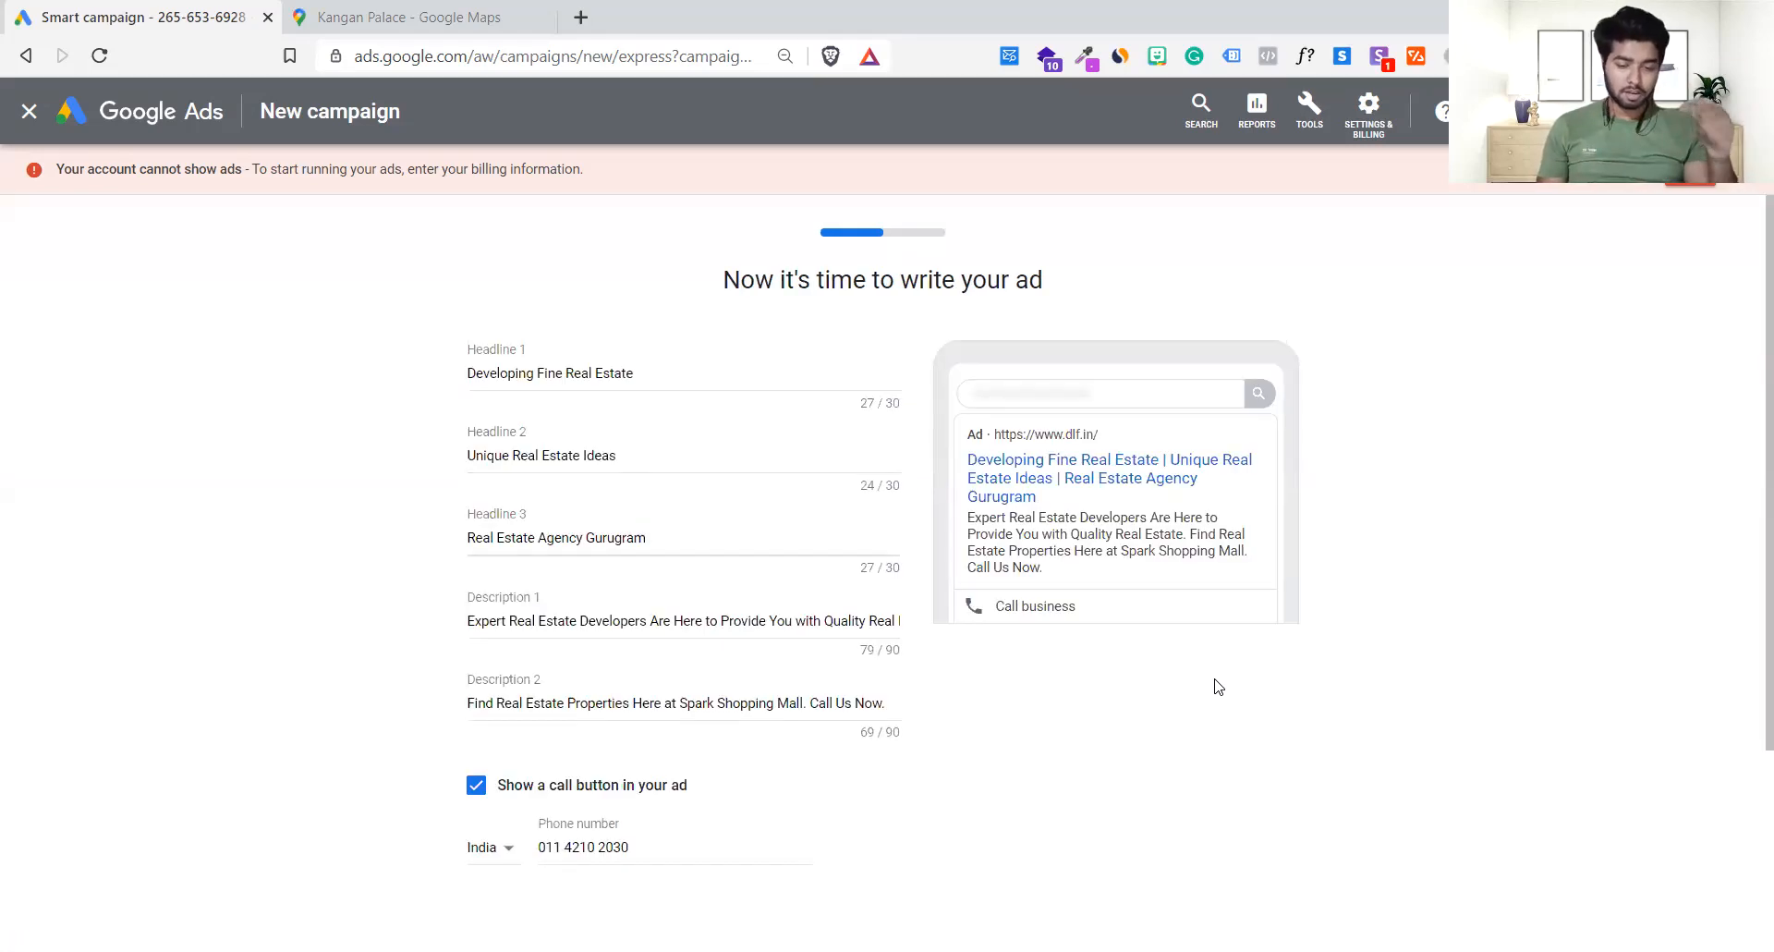
- Review the prefilled headlines, descriptions and call button settings, and browse the suggested ideas for Headline 1
{"action": "scroll", "coordinate": [1216, 685], "scroll_direction": "down", "scroll_amount": 3}
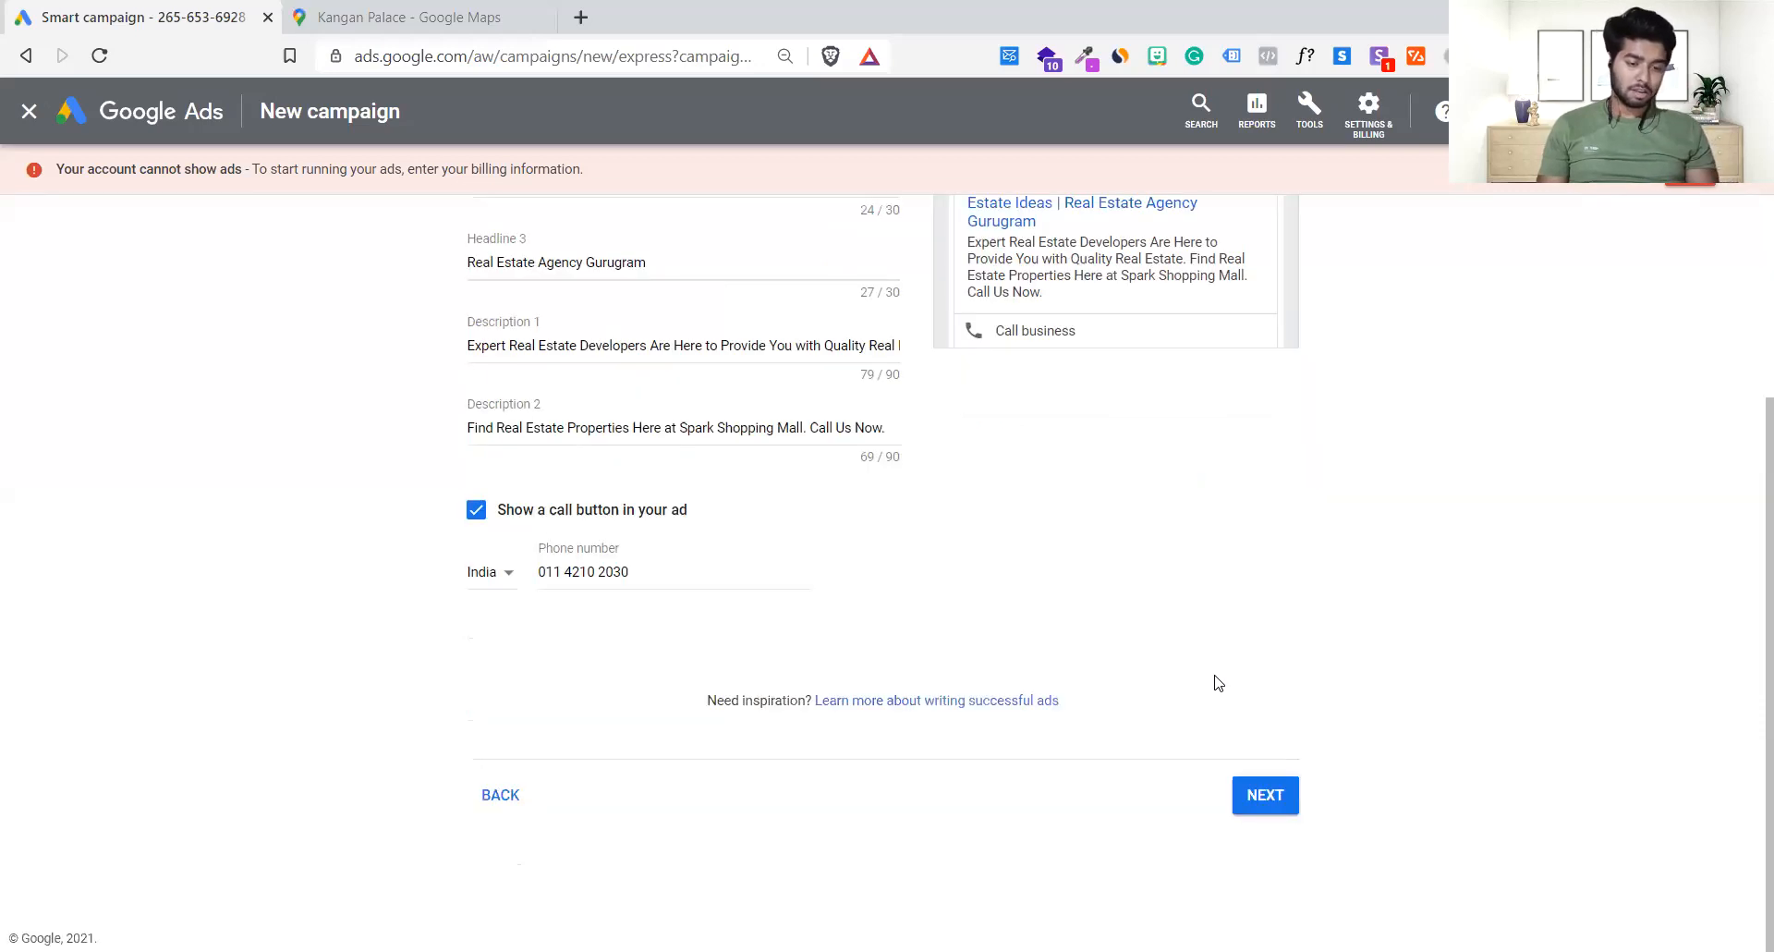
{"action": "scroll", "coordinate": [1216, 679], "scroll_direction": "up", "scroll_amount": 3}
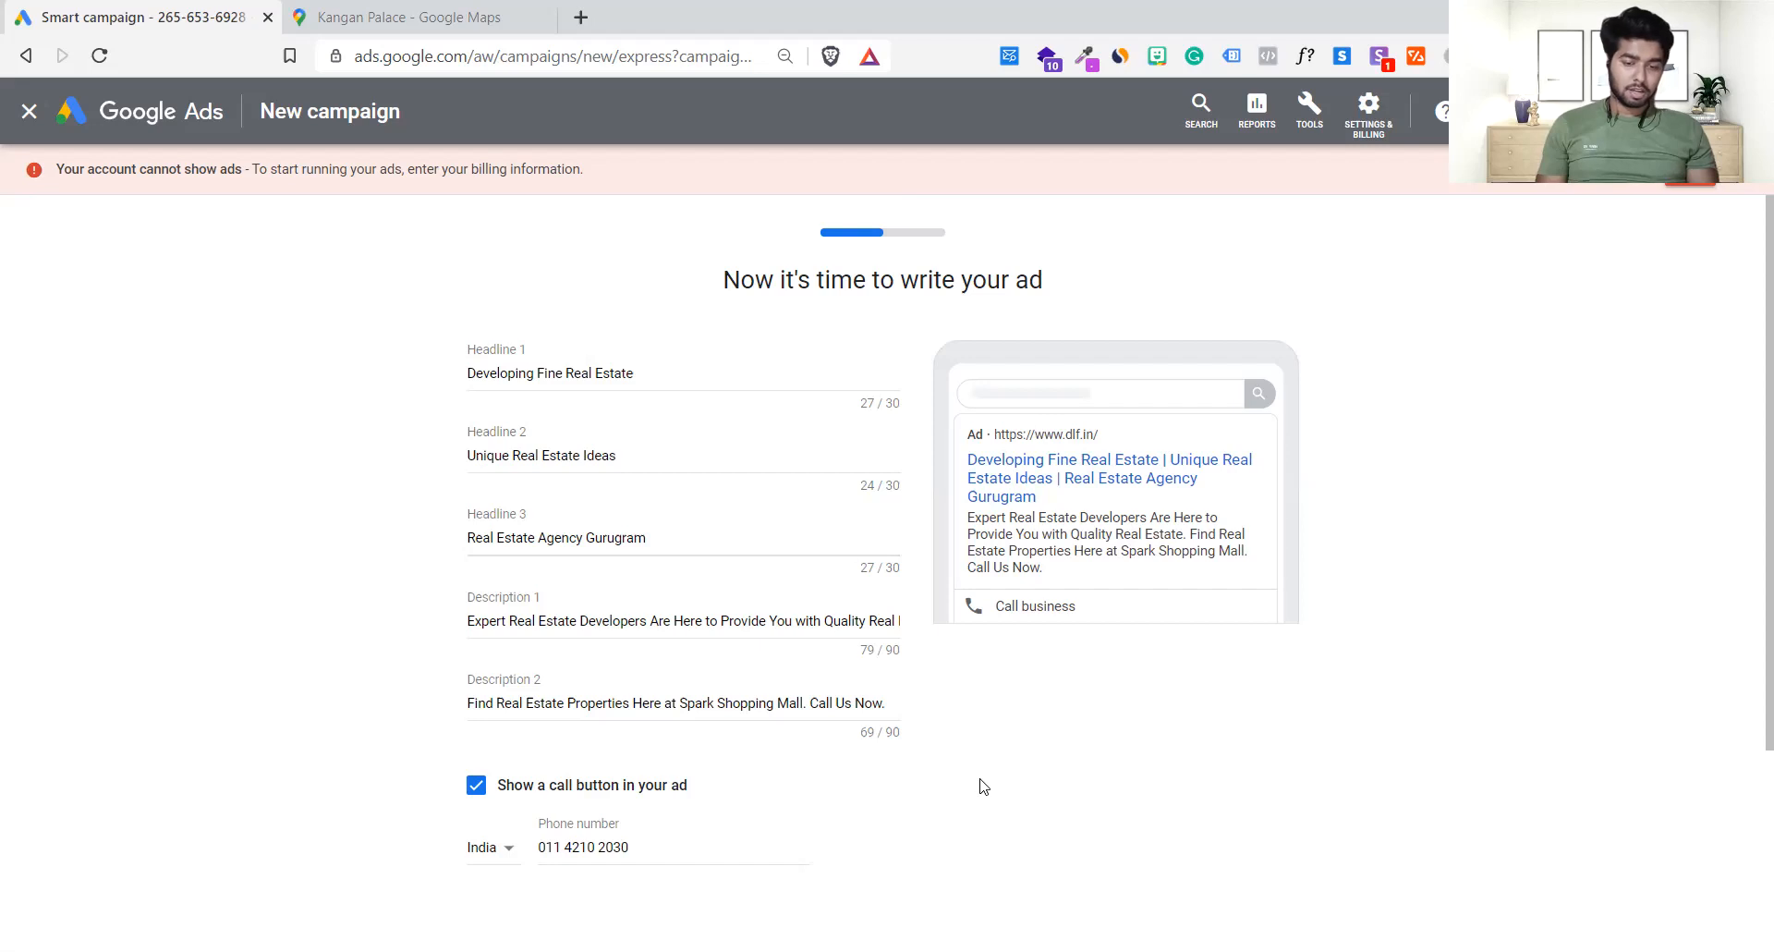
{"action": "scroll", "coordinate": [981, 779], "scroll_direction": "down", "scroll_amount": 4}
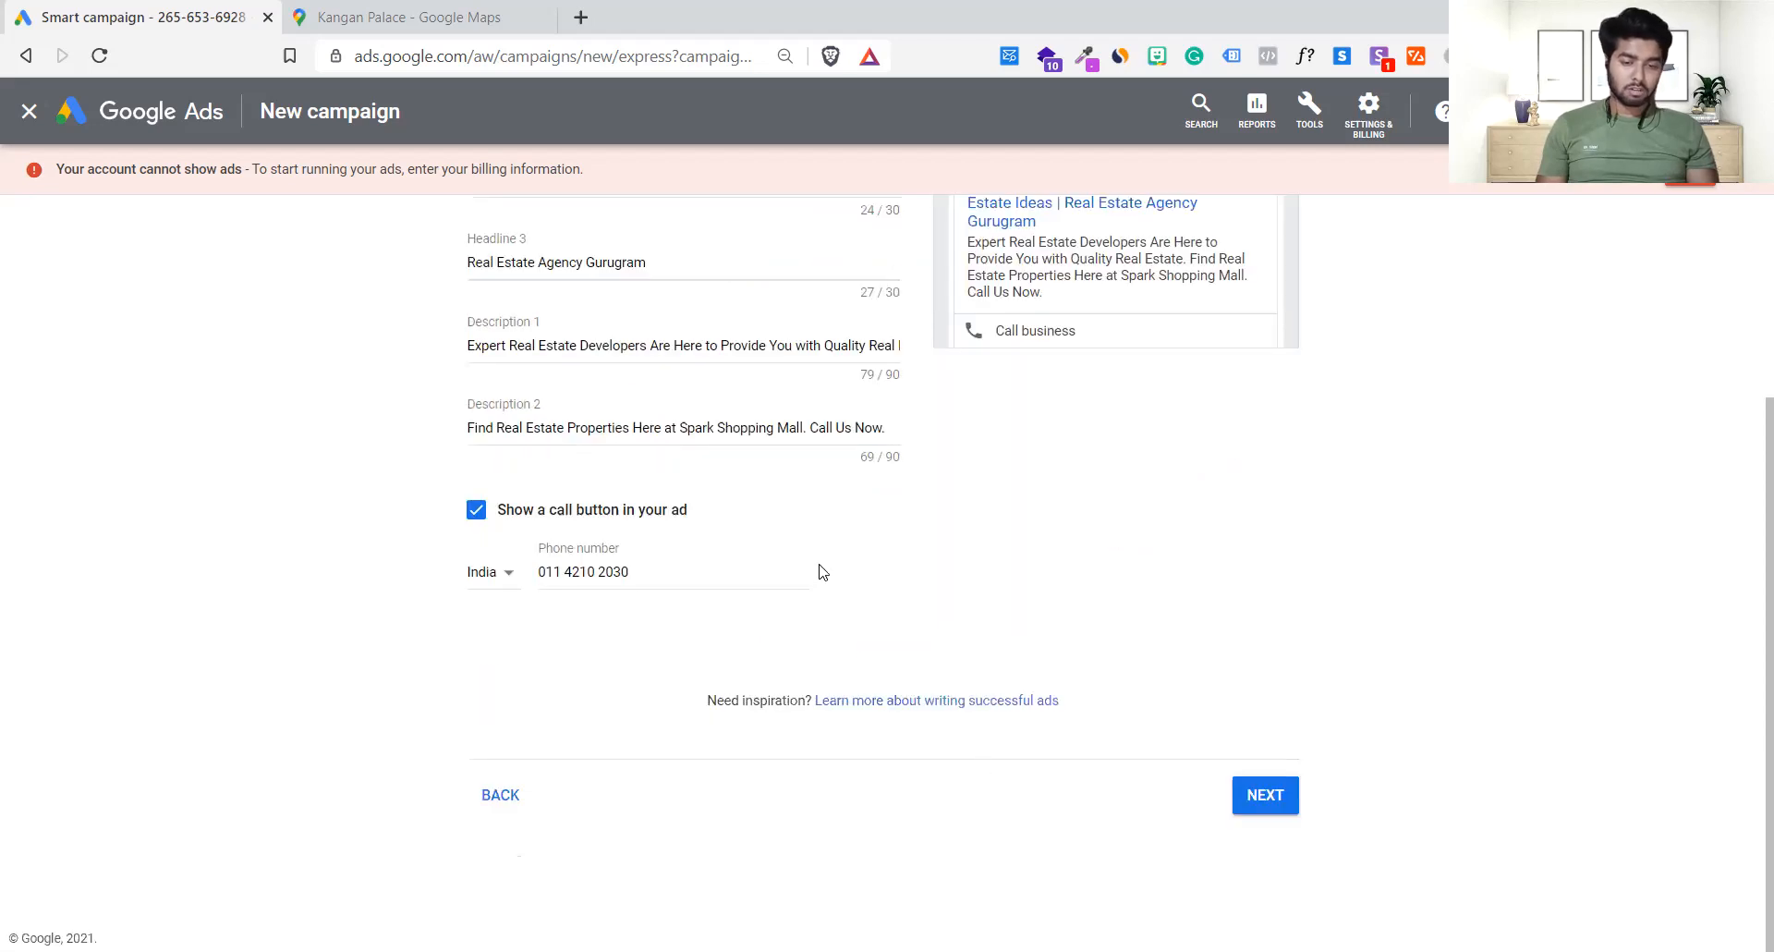
{"action": "scroll", "coordinate": [817, 576], "scroll_direction": "up", "scroll_amount": 4}
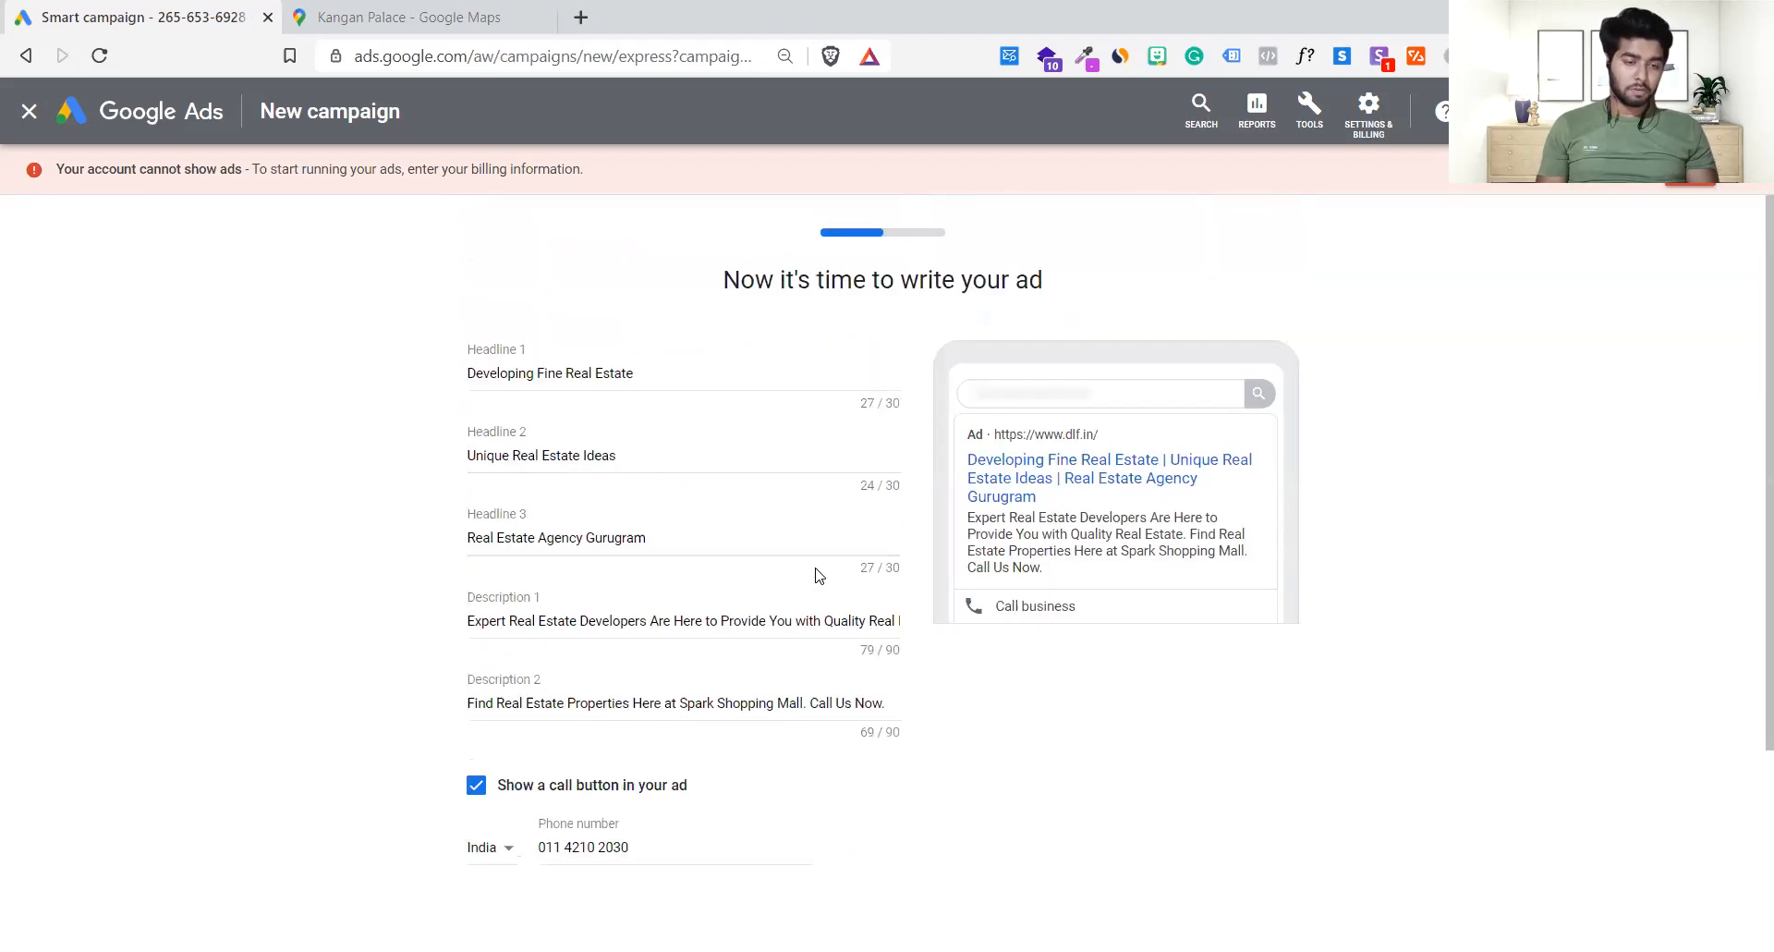
{"action": "left_click", "coordinate": [661, 374]}
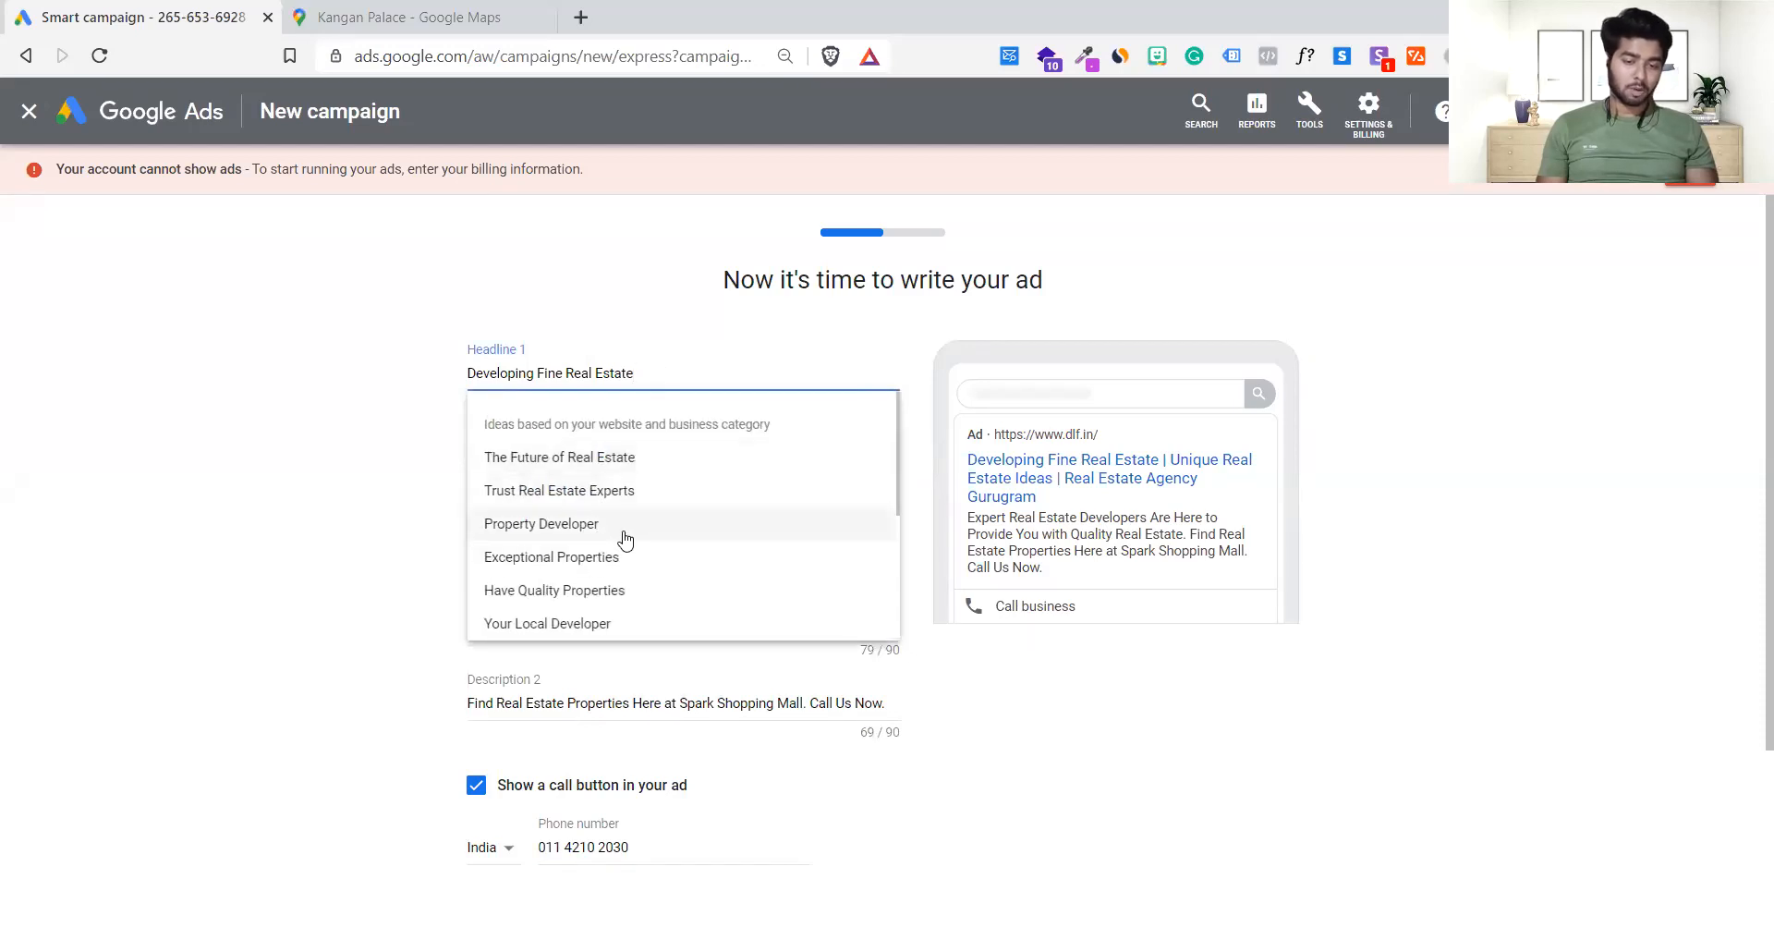
{"action": "scroll", "coordinate": [625, 540], "scroll_direction": "down", "scroll_amount": 1}
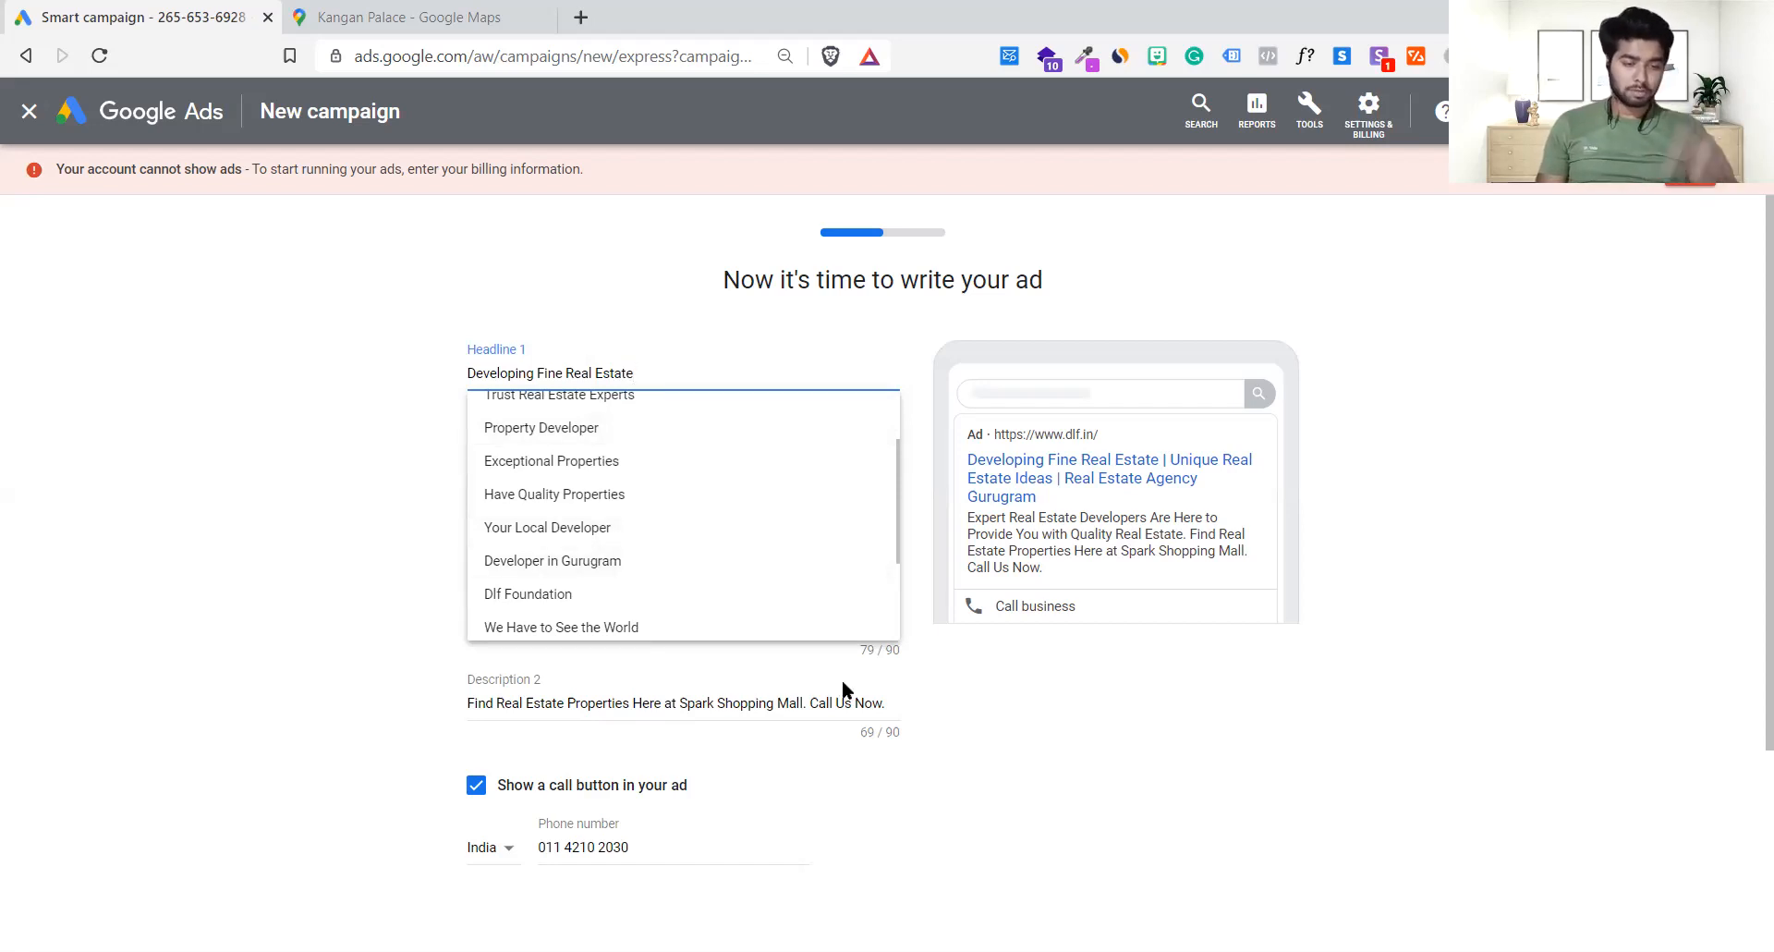
{"action": "left_click", "coordinate": [323, 642]}
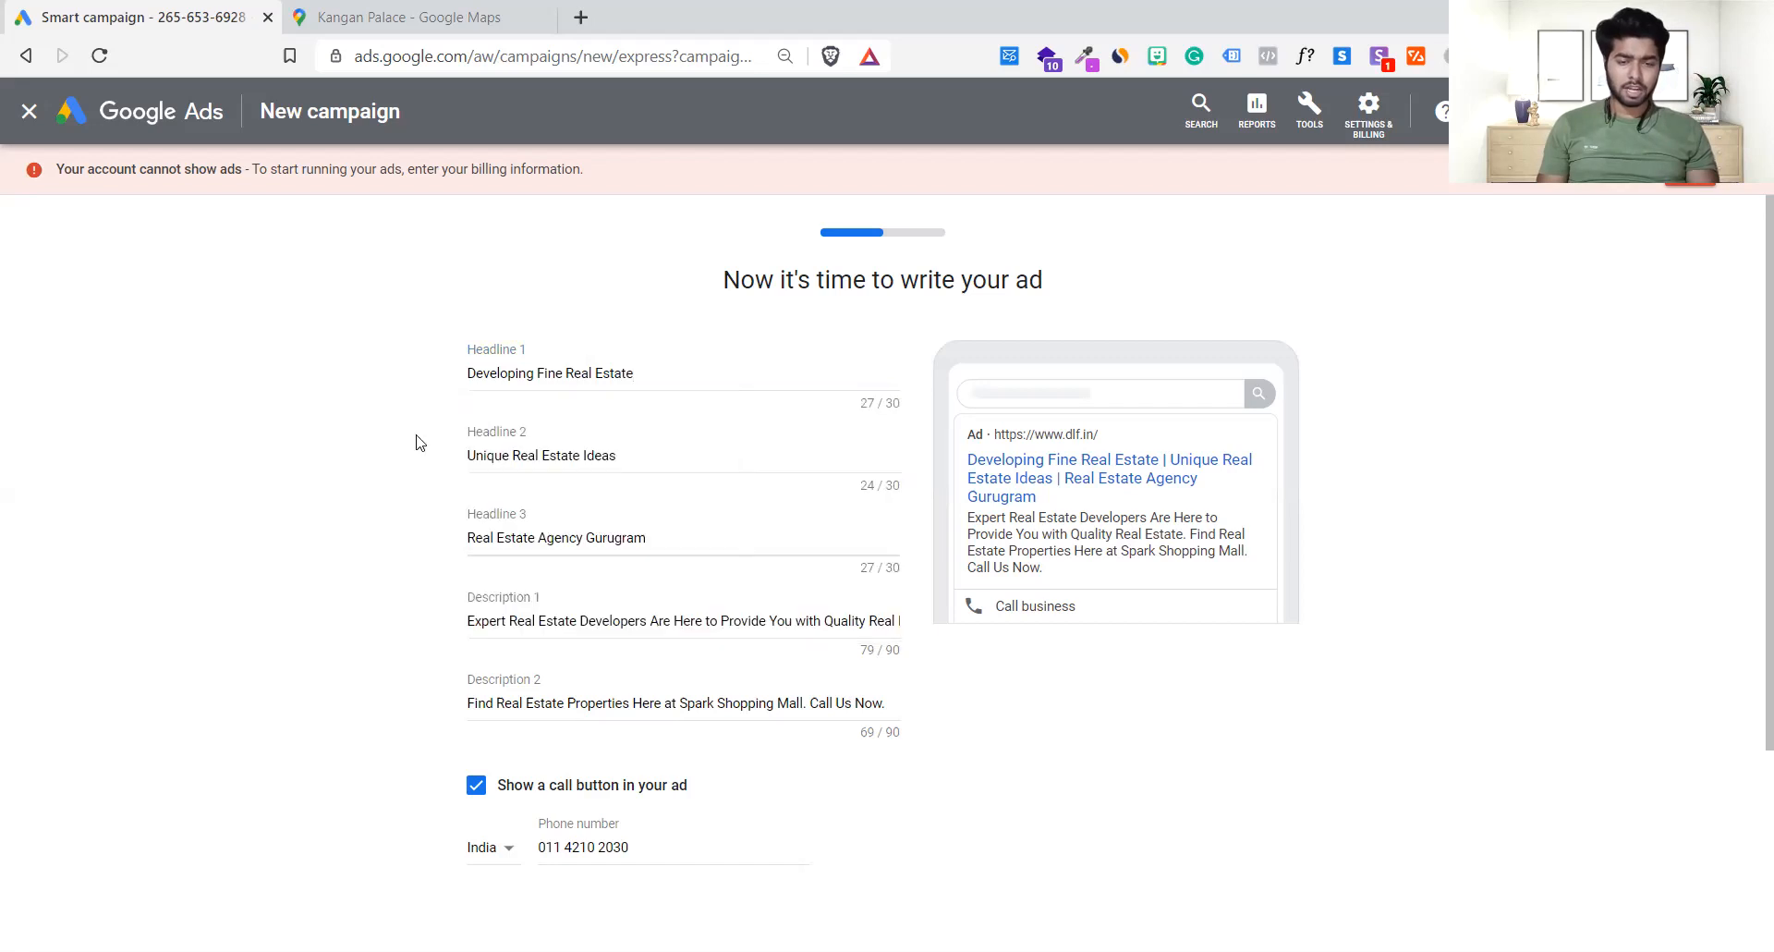
{"action": "left_click", "coordinate": [656, 372]}
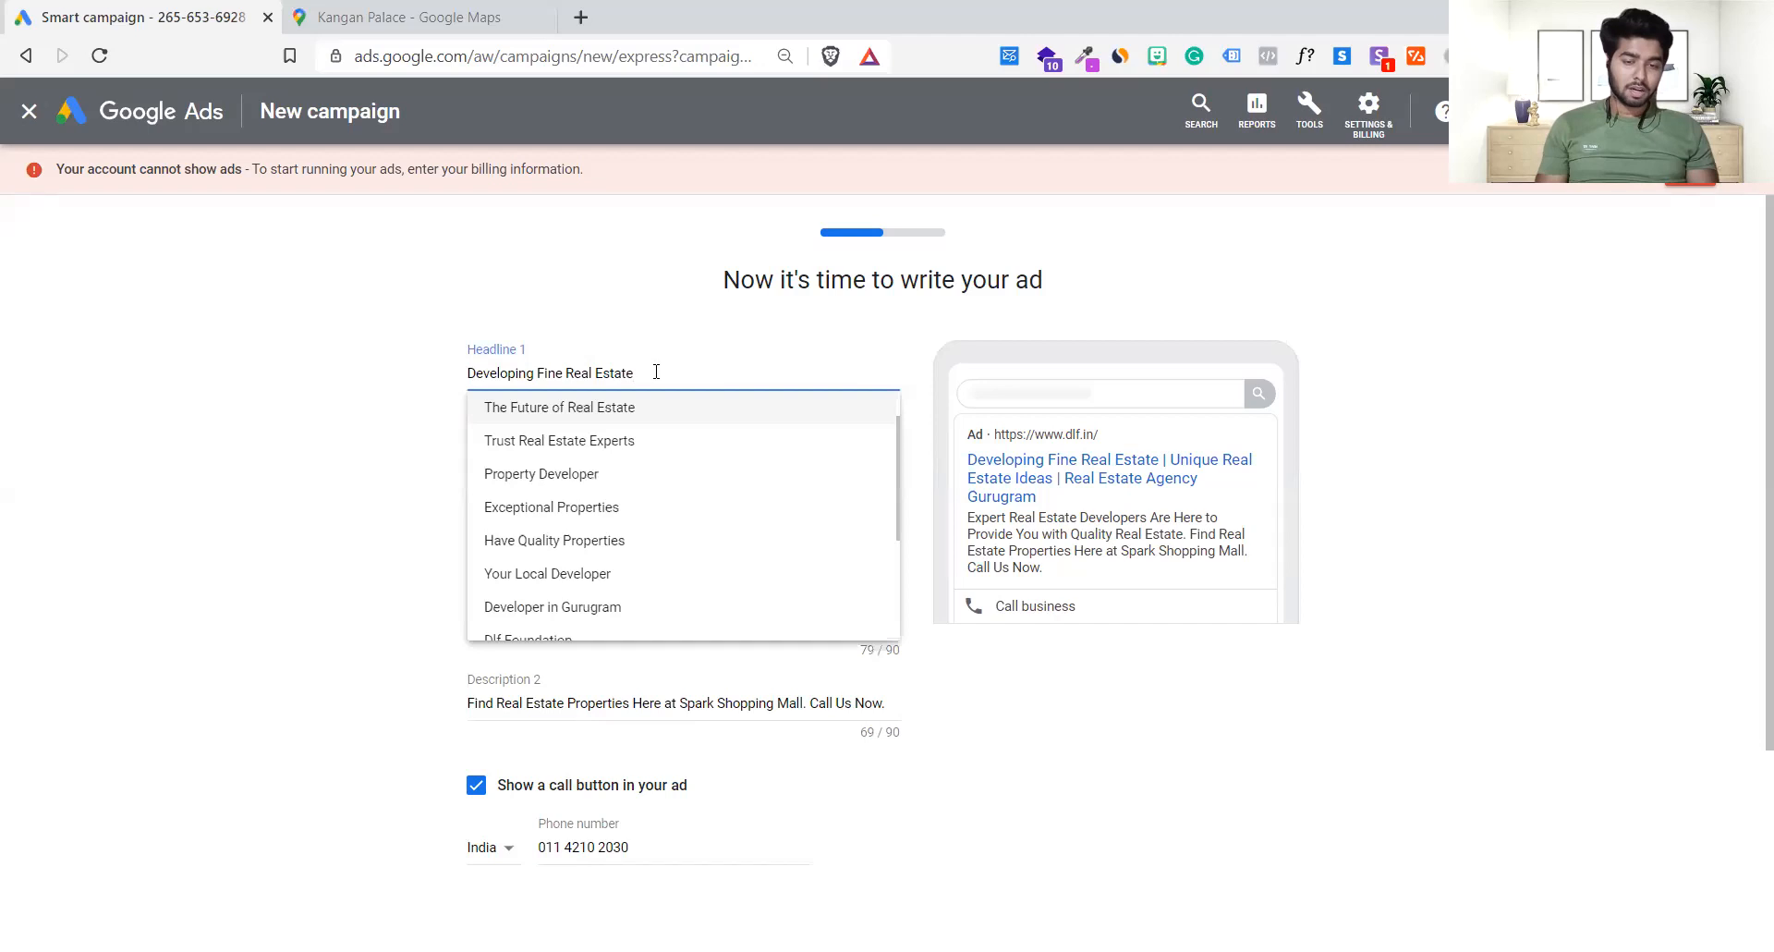
{"action": "left_click", "coordinate": [436, 404]}
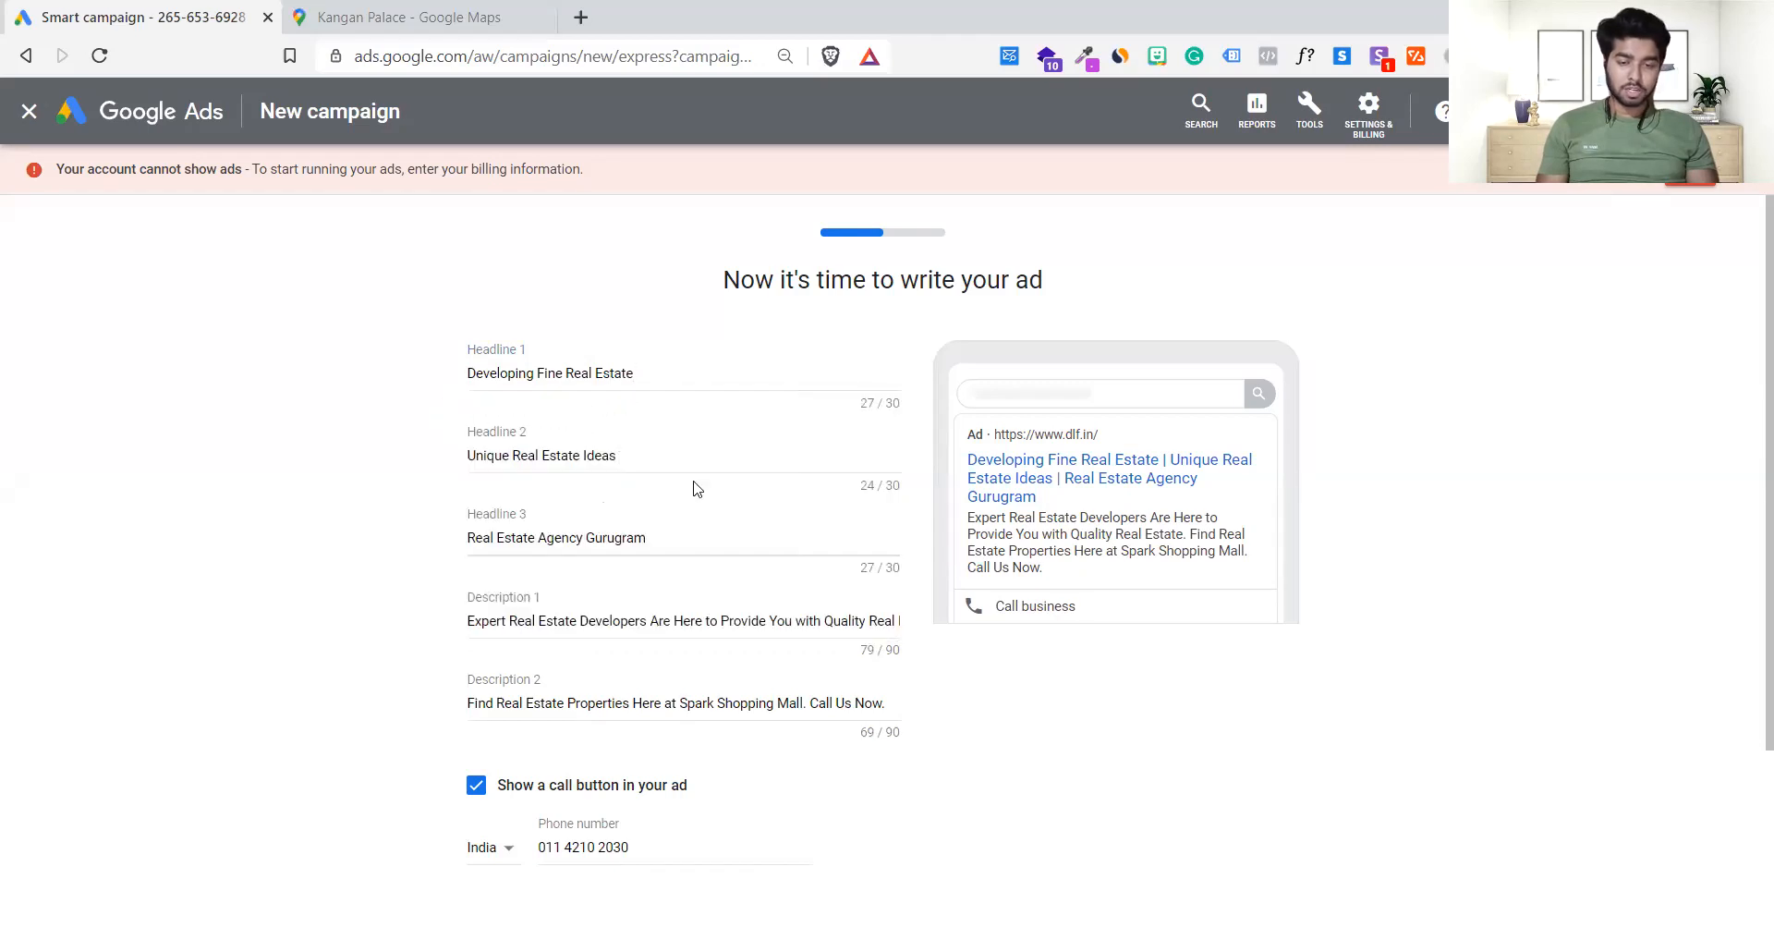
- Examine how the headlines and descriptions are combined in the ad preview
{"action": "scroll", "coordinate": [697, 489], "scroll_direction": "down", "scroll_amount": 1}
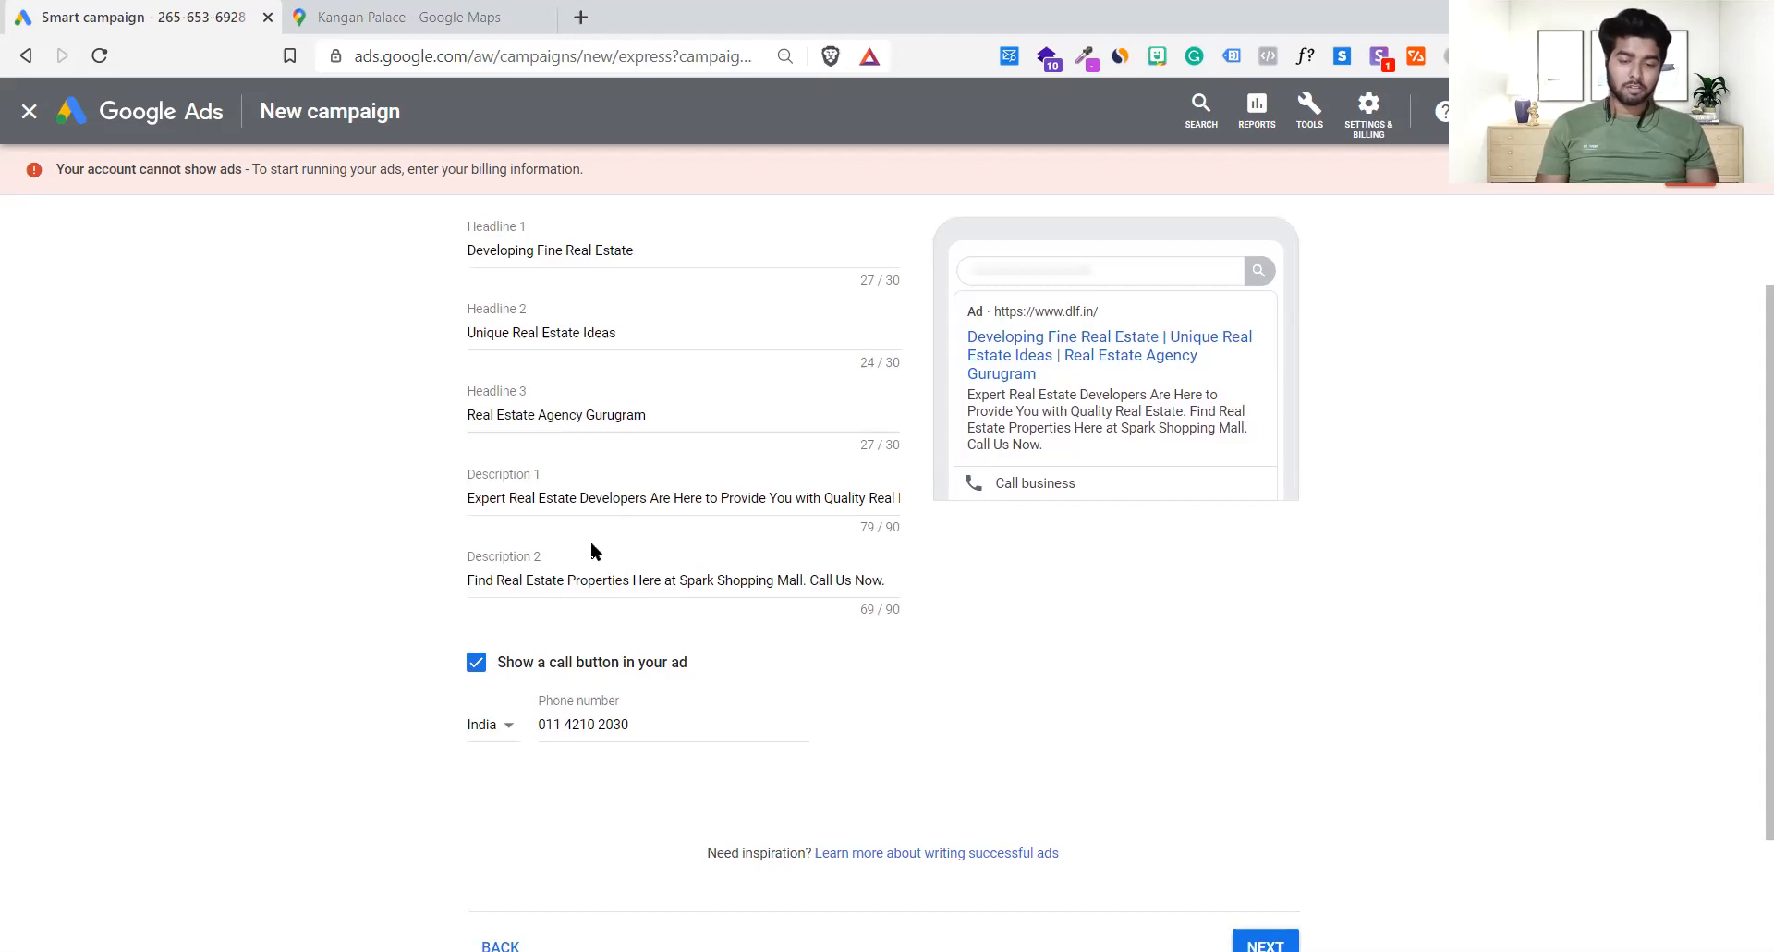
{"action": "left_click_drag", "start_coordinate": [1089, 455], "coordinate": [961, 351]}
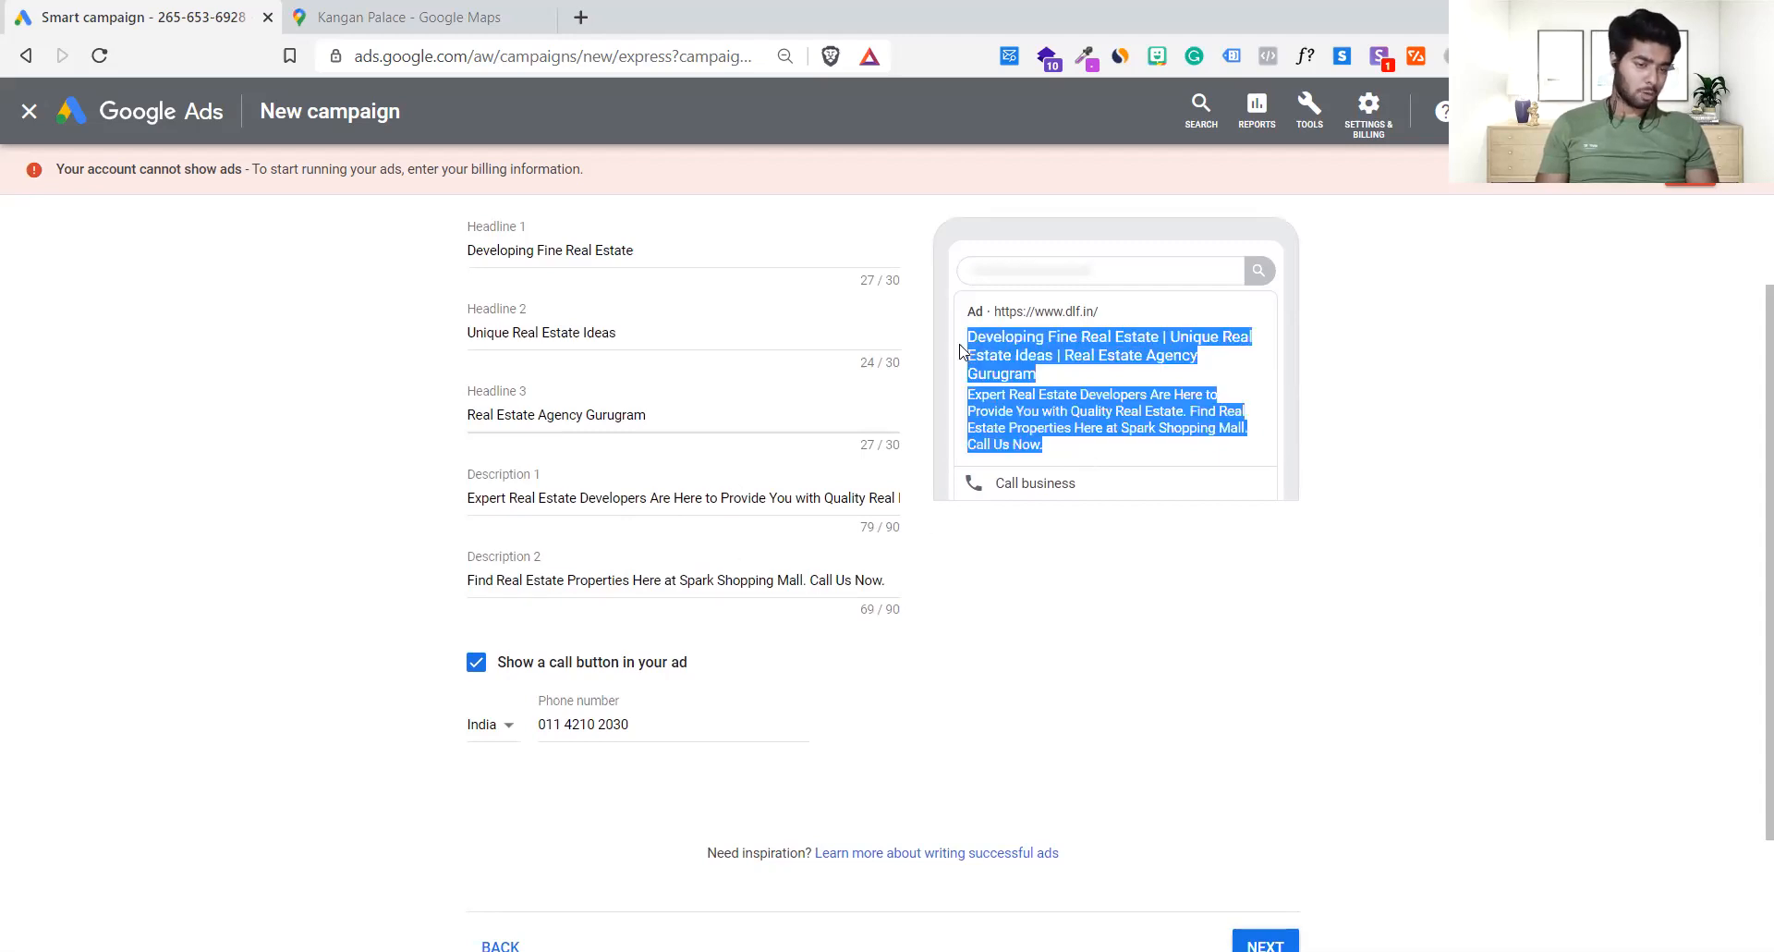
{"action": "left_click", "coordinate": [1386, 497]}
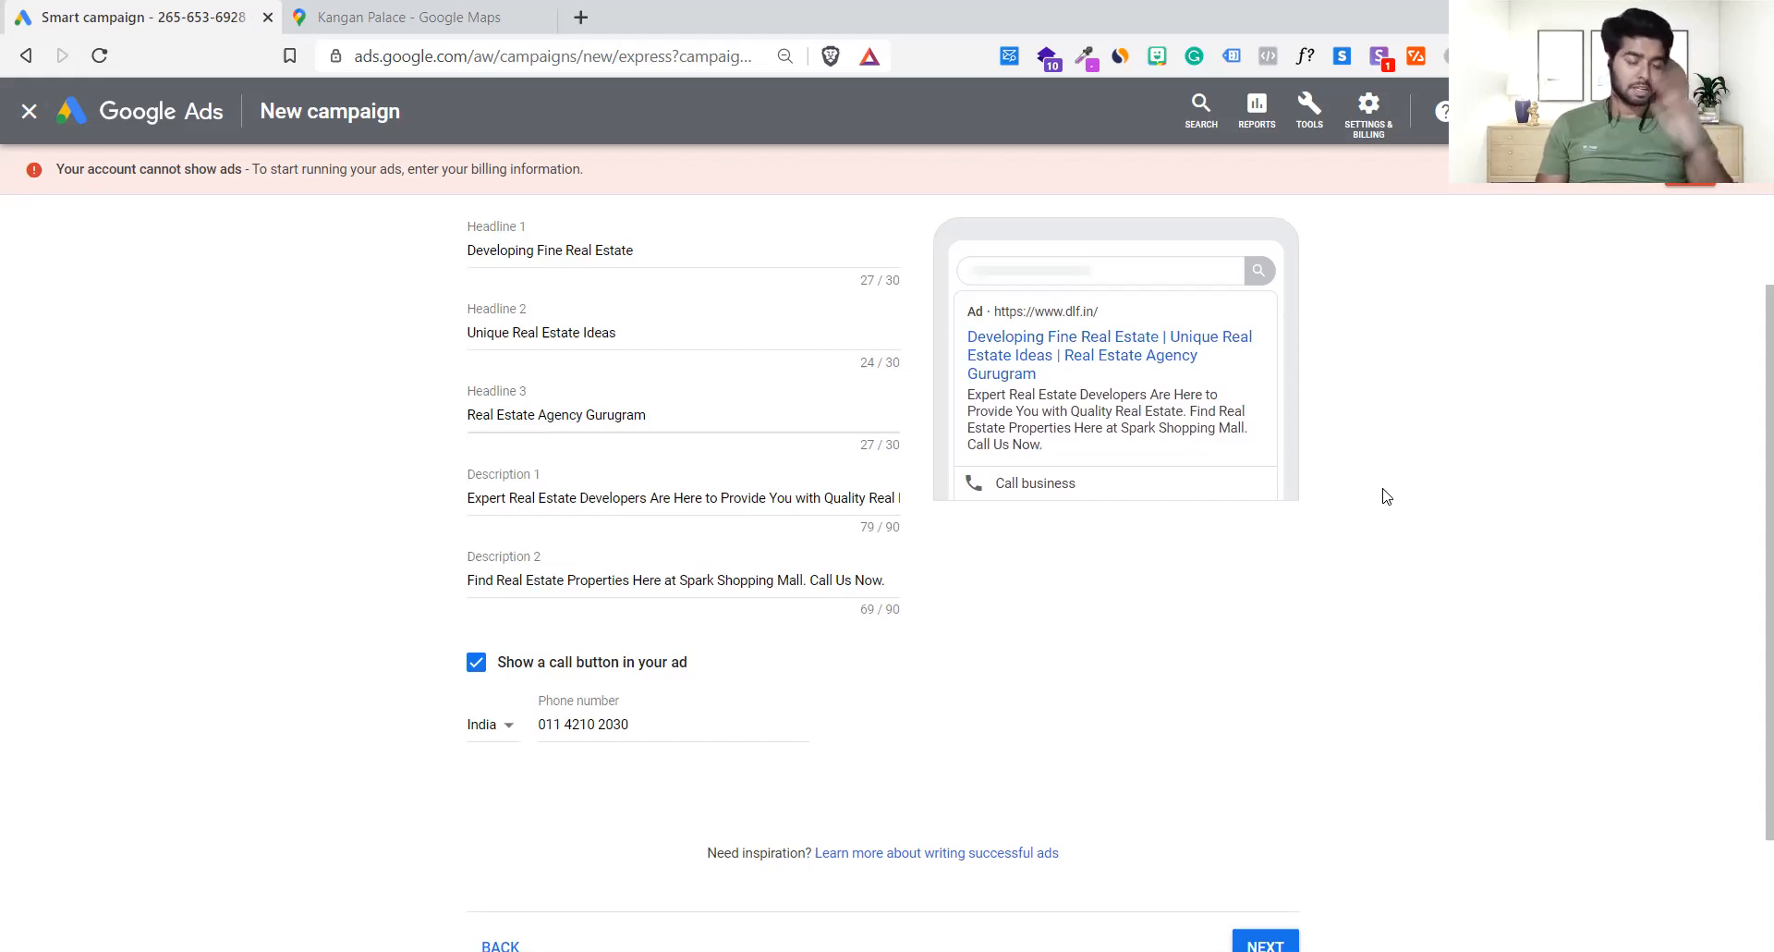
{"action": "triple_click", "coordinate": [1023, 367]}
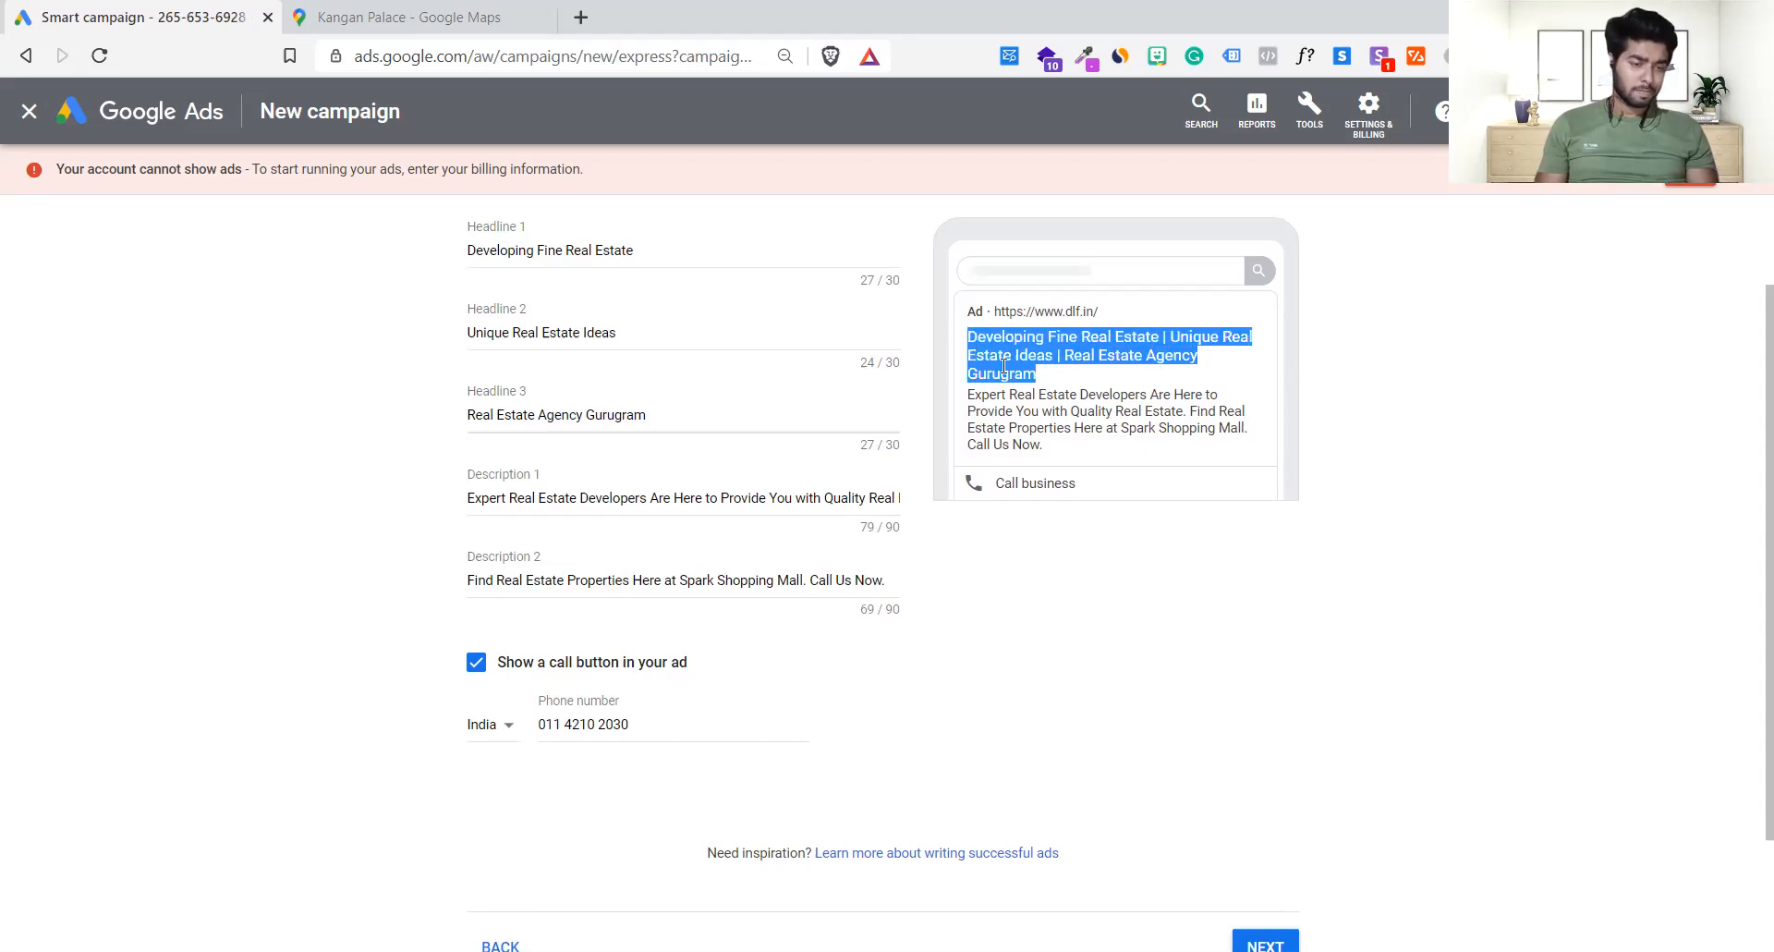
- Examine the description text shown beneath the headlines in the ad preview
{"action": "left_click", "coordinate": [1070, 456]}
{"action": "left_click_drag", "start_coordinate": [1070, 456], "coordinate": [958, 417]}
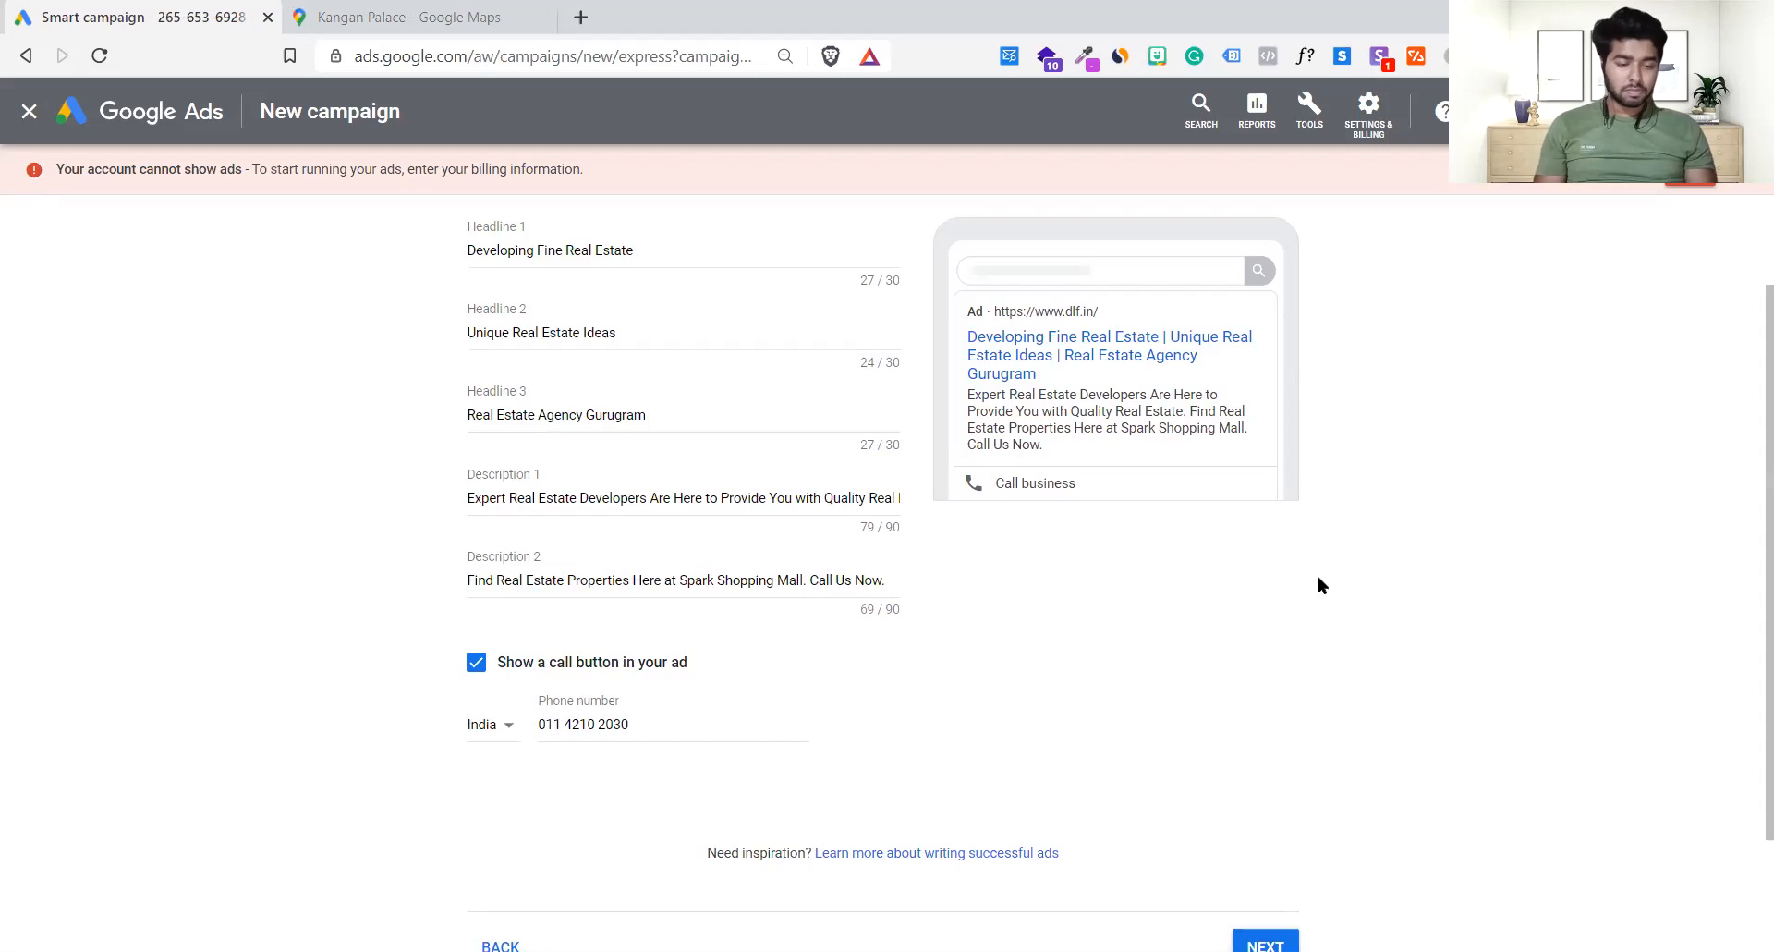
{"action": "scroll", "coordinate": [1318, 577], "scroll_direction": "up", "scroll_amount": 2}
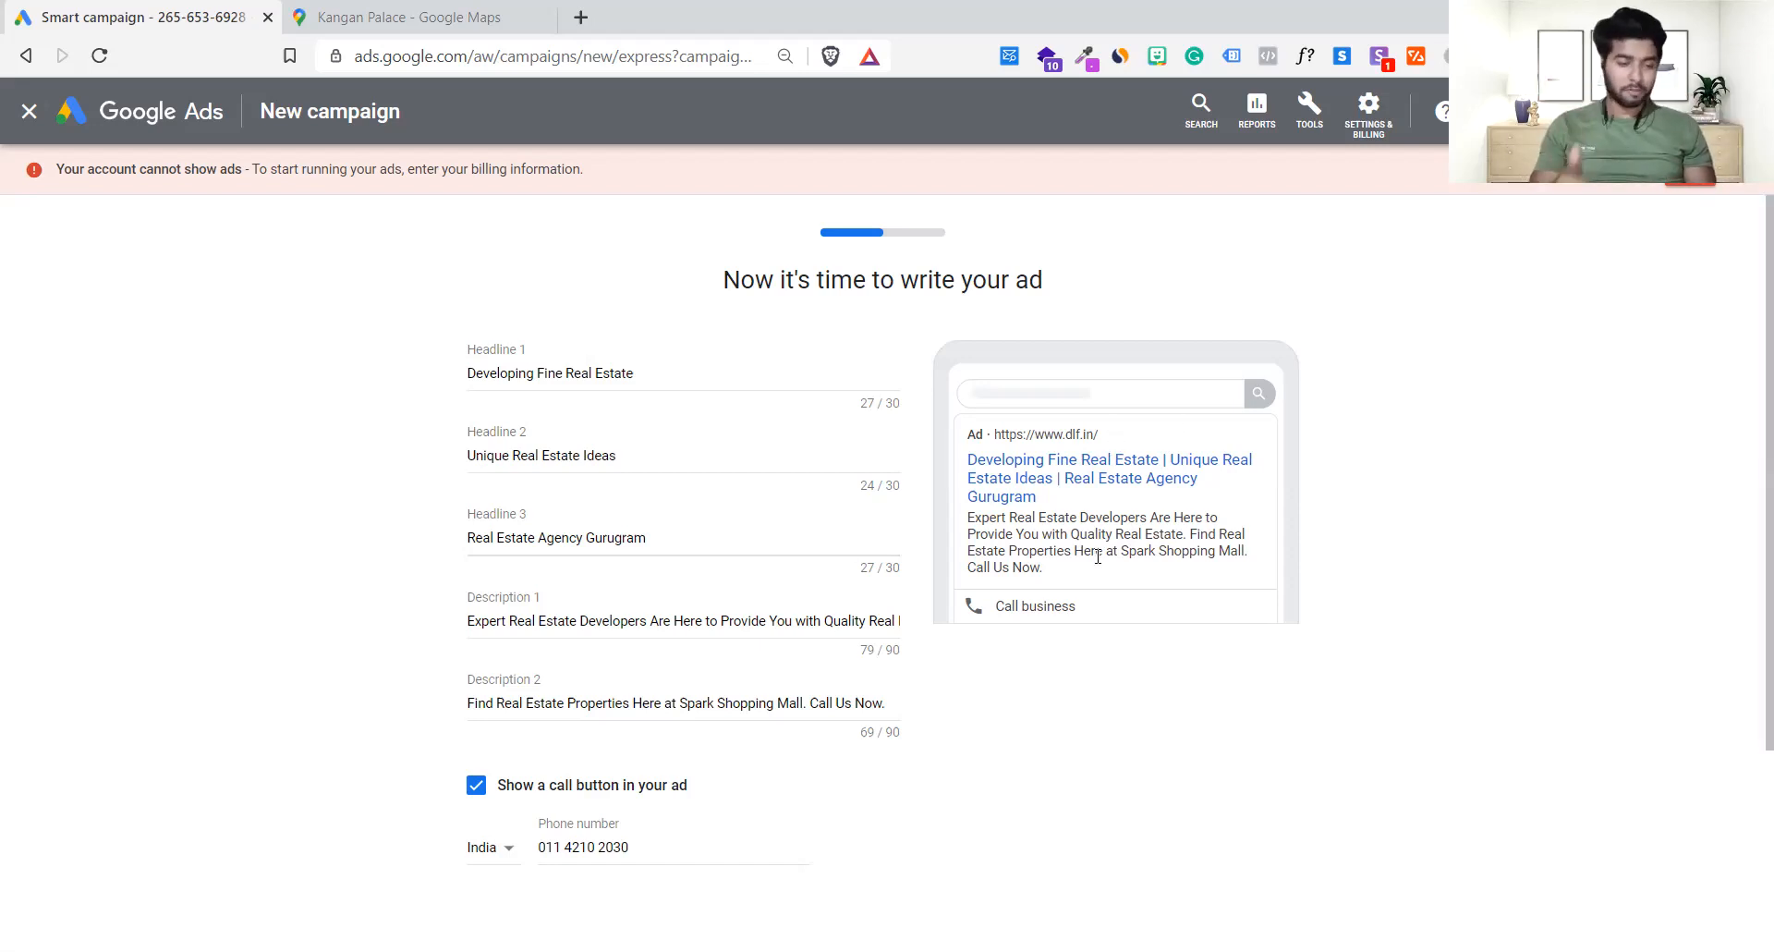
- Turn off the ad's call button to compare the preview without it, and turn it back on
{"action": "scroll", "coordinate": [1097, 558], "scroll_direction": "down", "scroll_amount": 3}
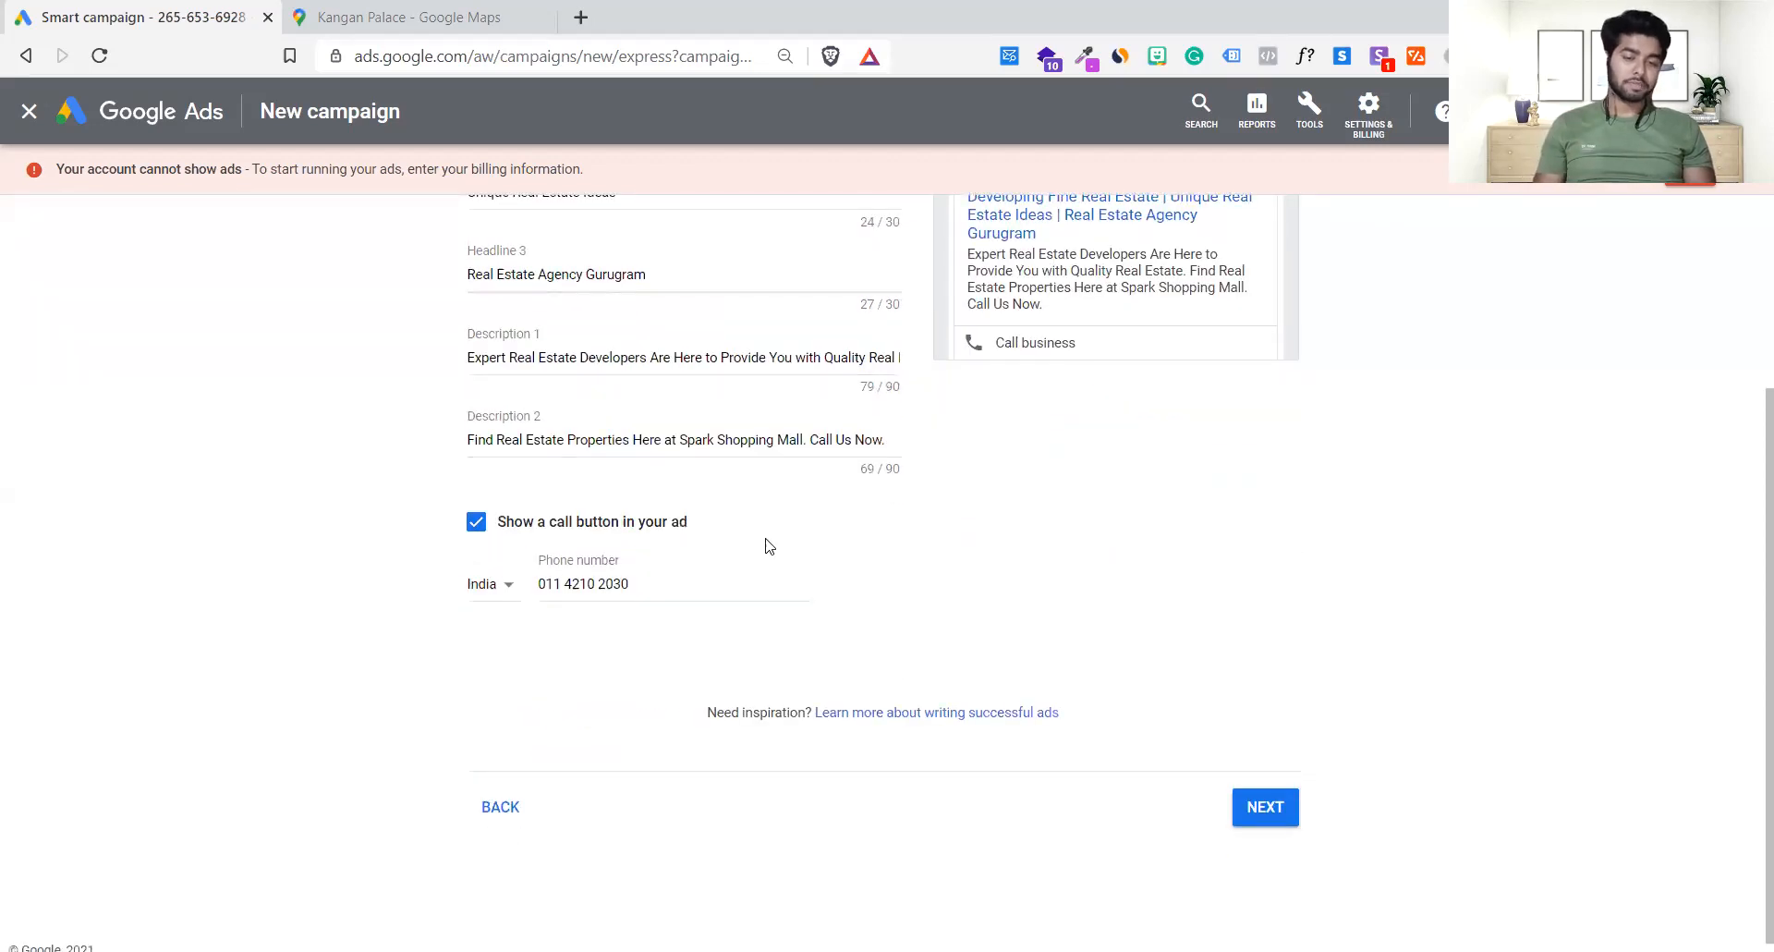
{"action": "left_click", "coordinate": [474, 523]}
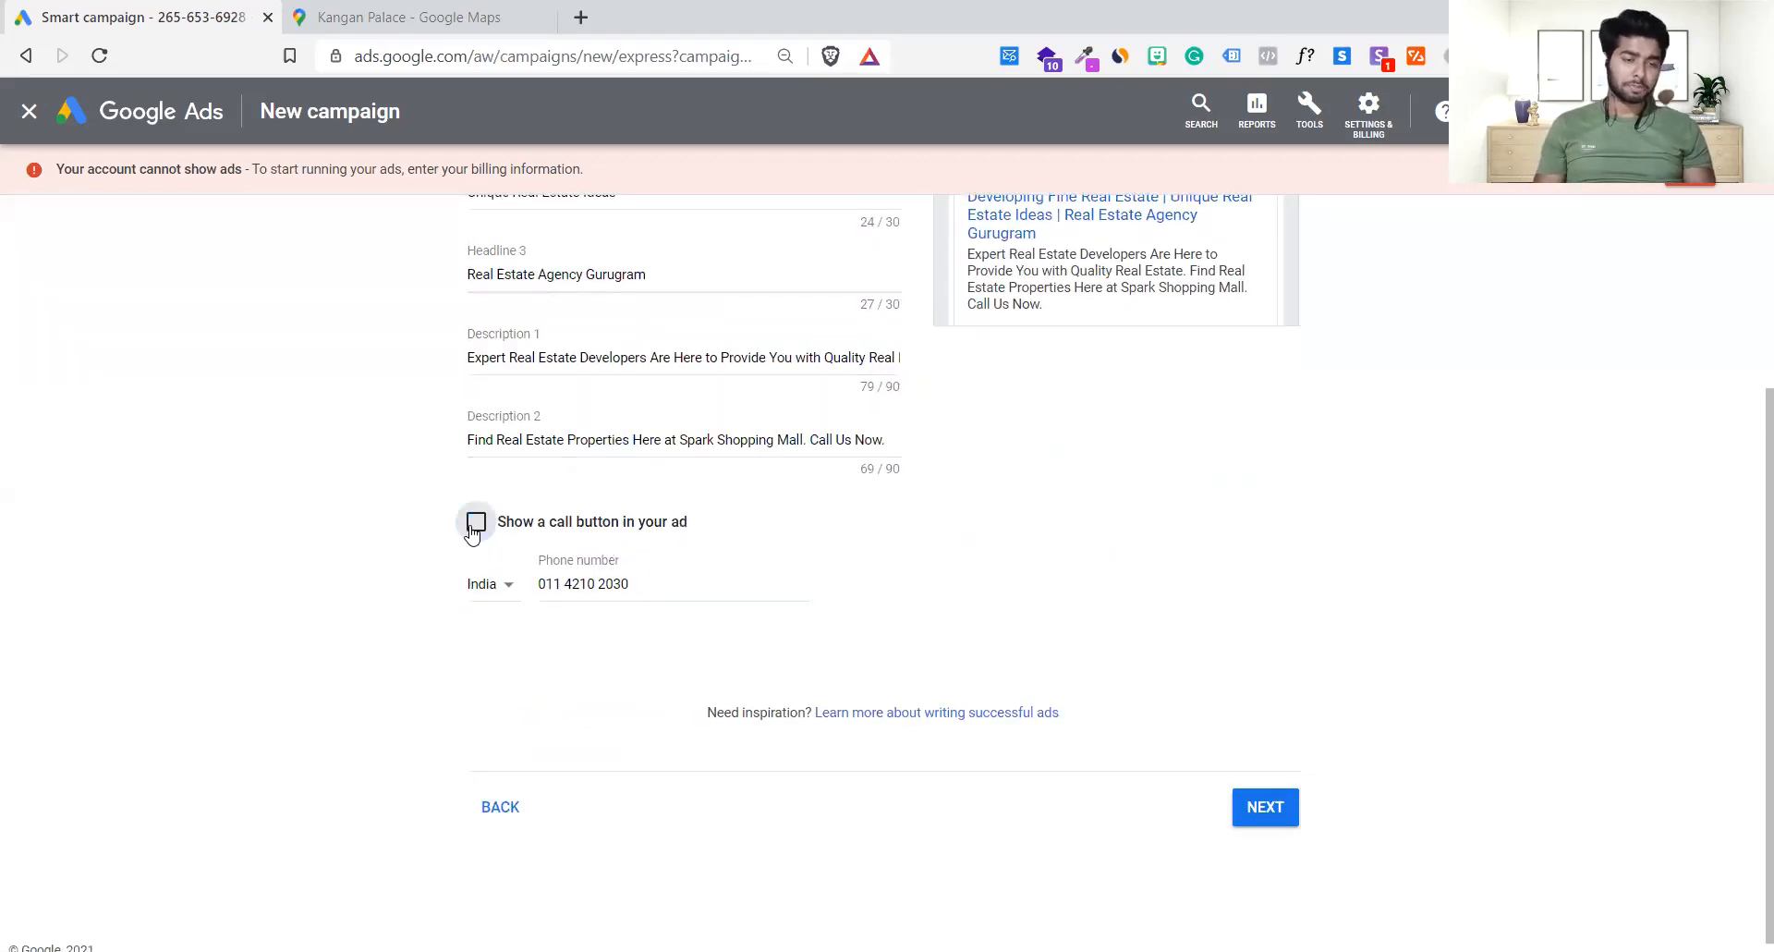
{"action": "scroll", "coordinate": [472, 533], "scroll_direction": "up", "scroll_amount": 2}
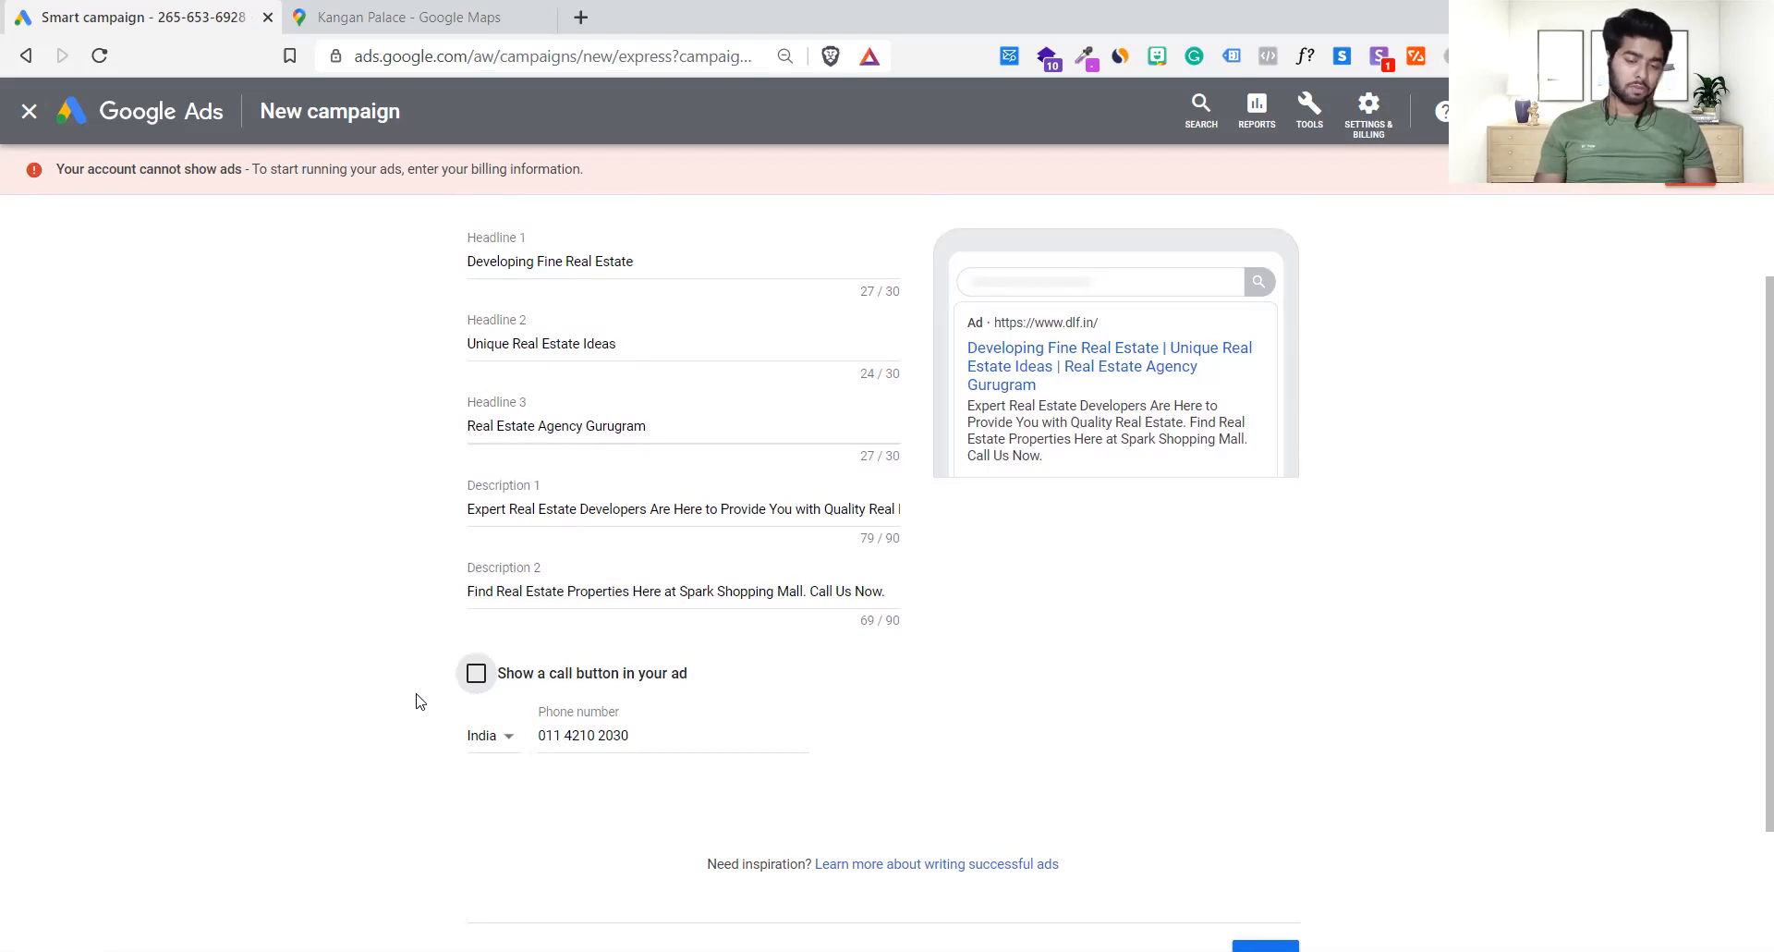
{"action": "left_click", "coordinate": [473, 682]}
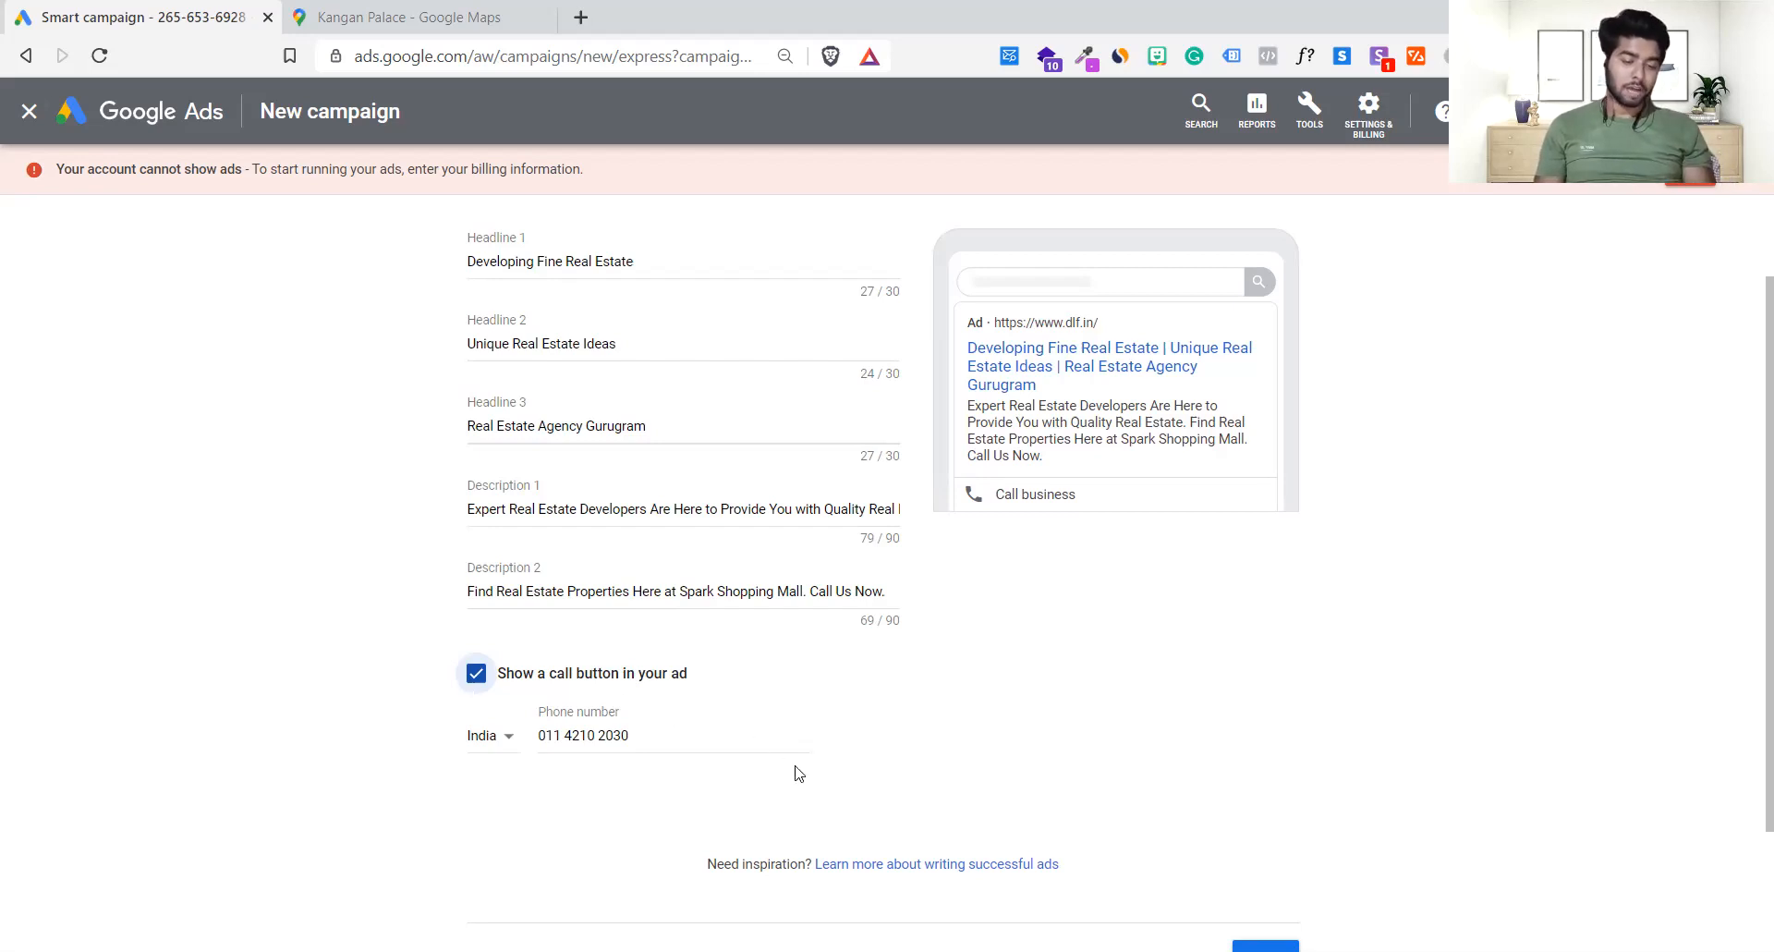
- Review the finished ad with its call button and proceed to the keyword themes
{"action": "scroll", "coordinate": [796, 767], "scroll_direction": "down", "scroll_amount": 2}
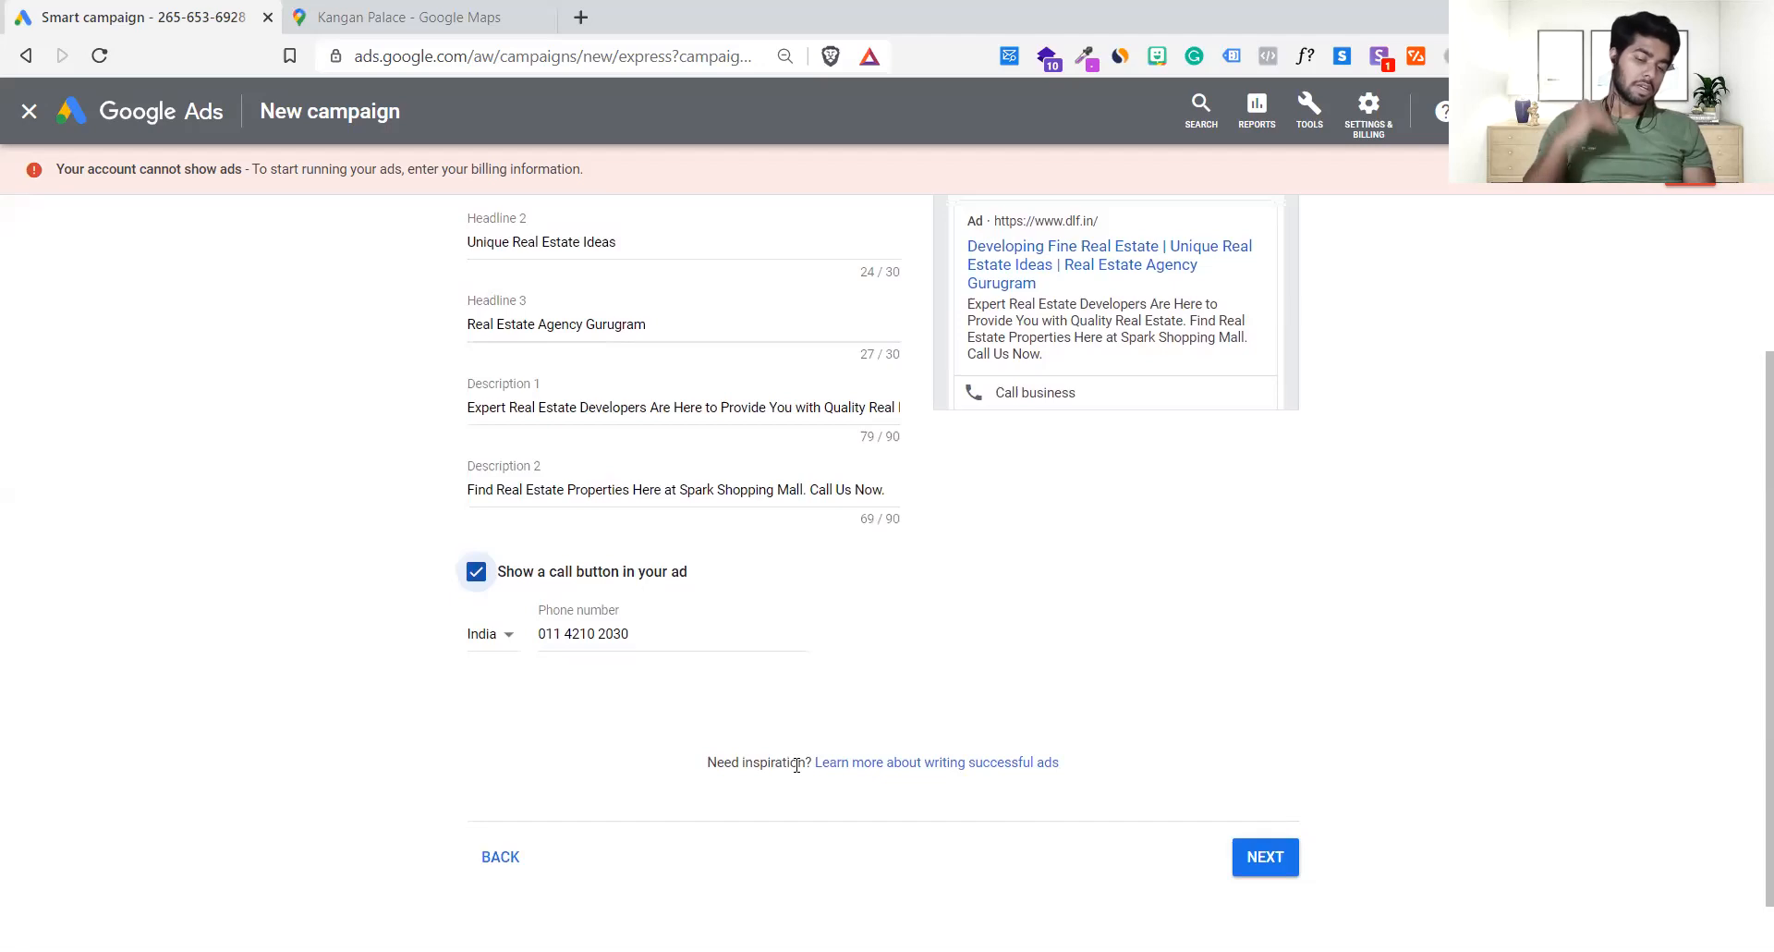
{"action": "scroll", "coordinate": [797, 765], "scroll_direction": "up", "scroll_amount": 1}
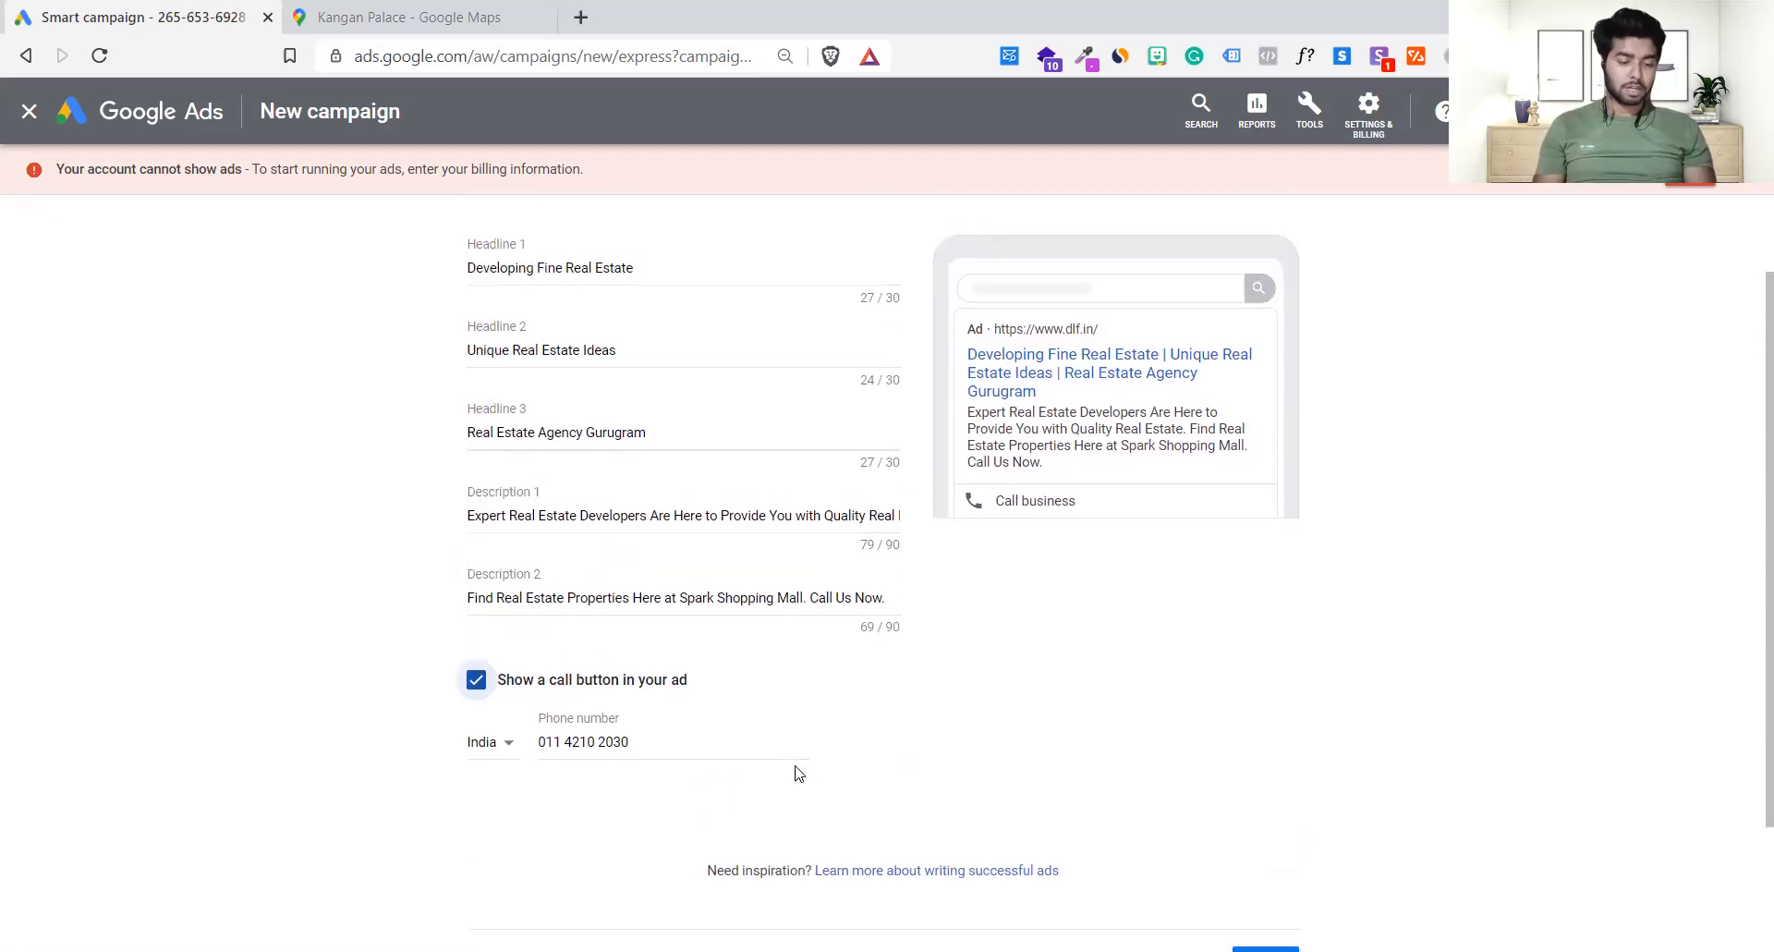
{"action": "scroll", "coordinate": [799, 773], "scroll_direction": "down", "scroll_amount": 2}
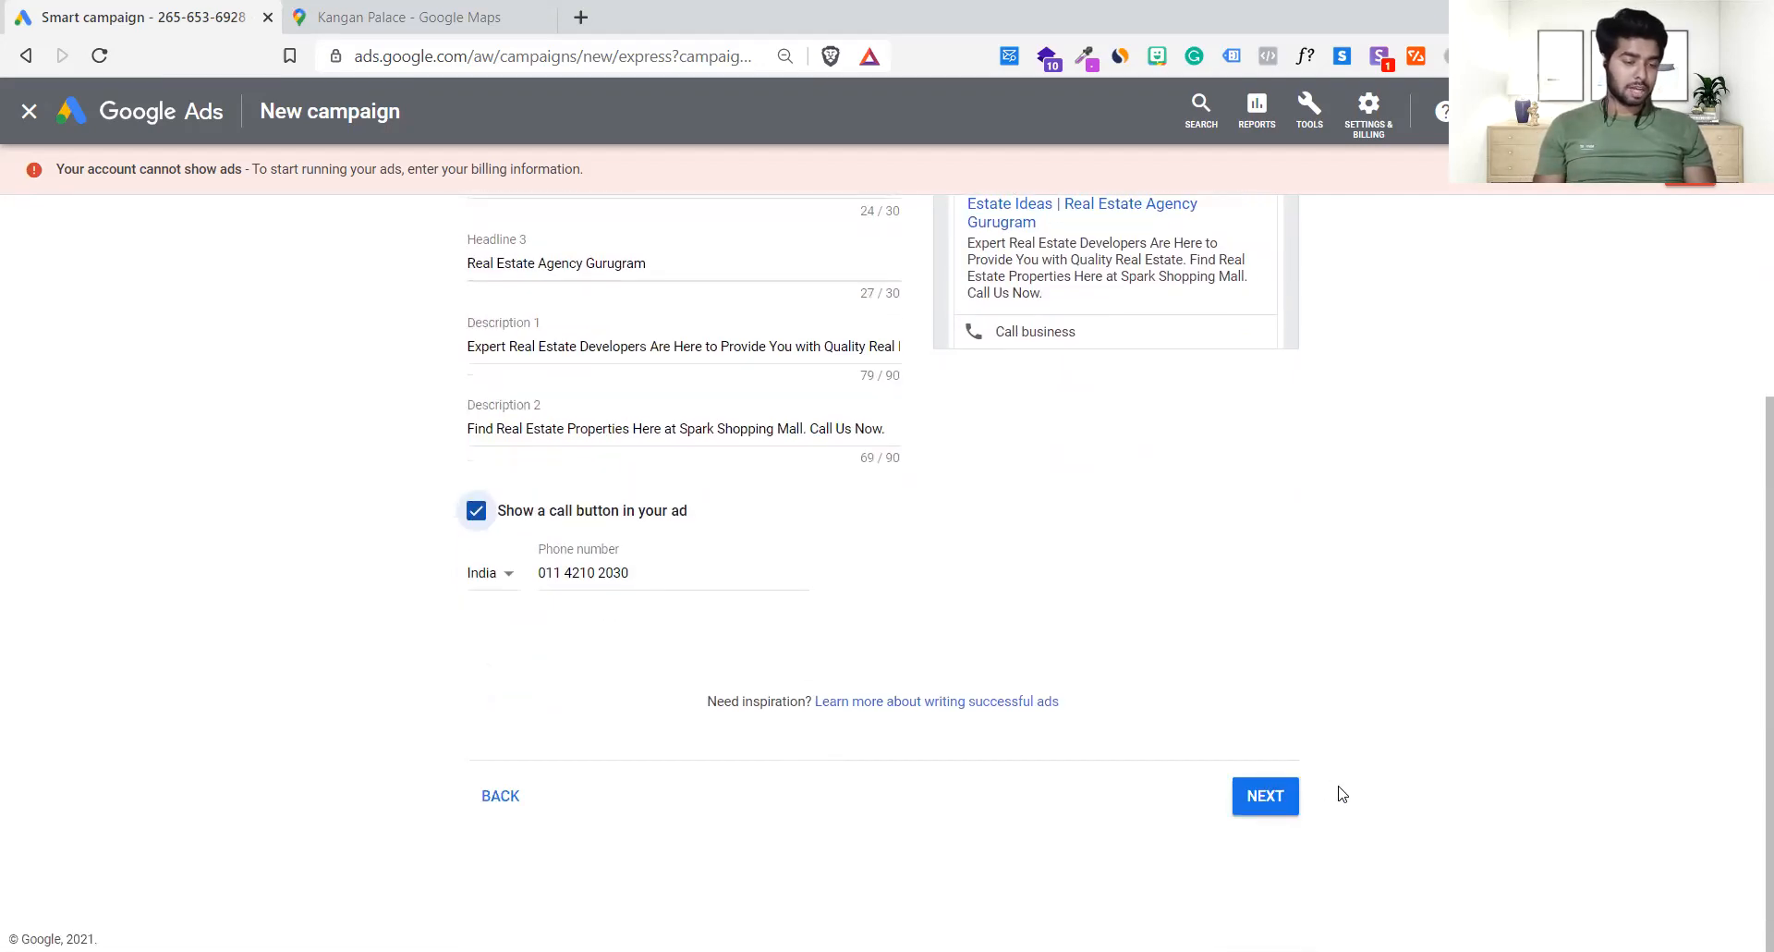
{"action": "left_click", "coordinate": [1275, 793]}
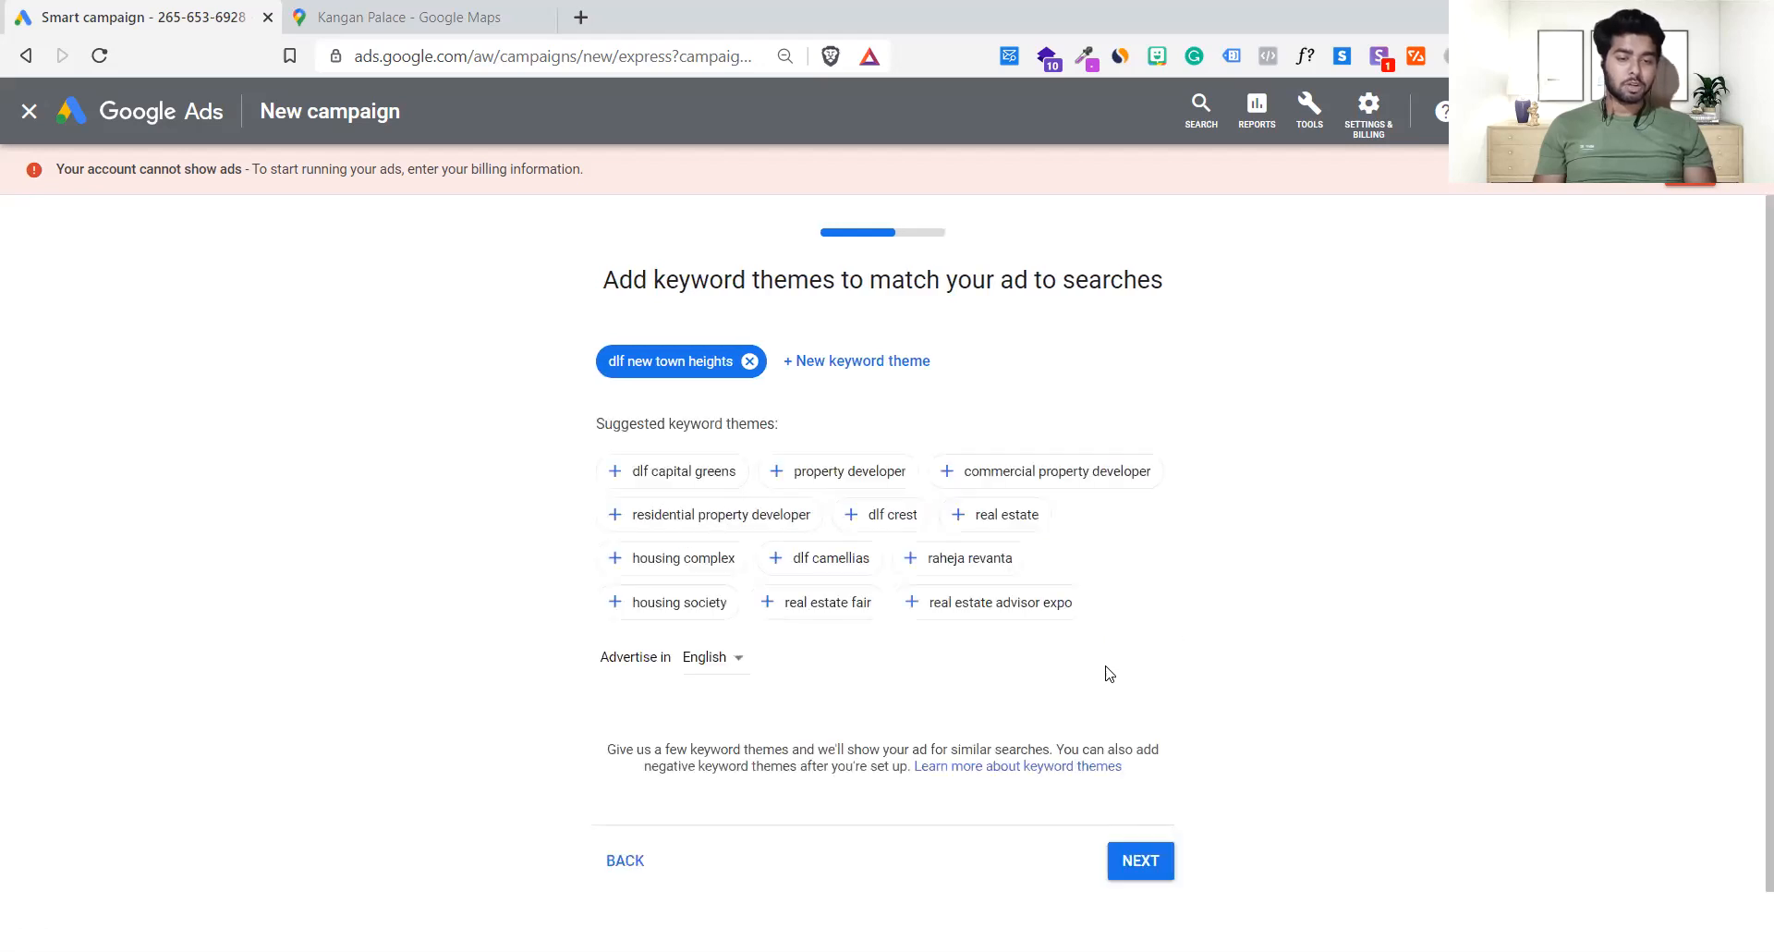
- Switch to Google Maps, browse the full results list for nearby shopping malls, and return to the Google Ads campaign
{"action": "left_click", "coordinate": [334, 11]}
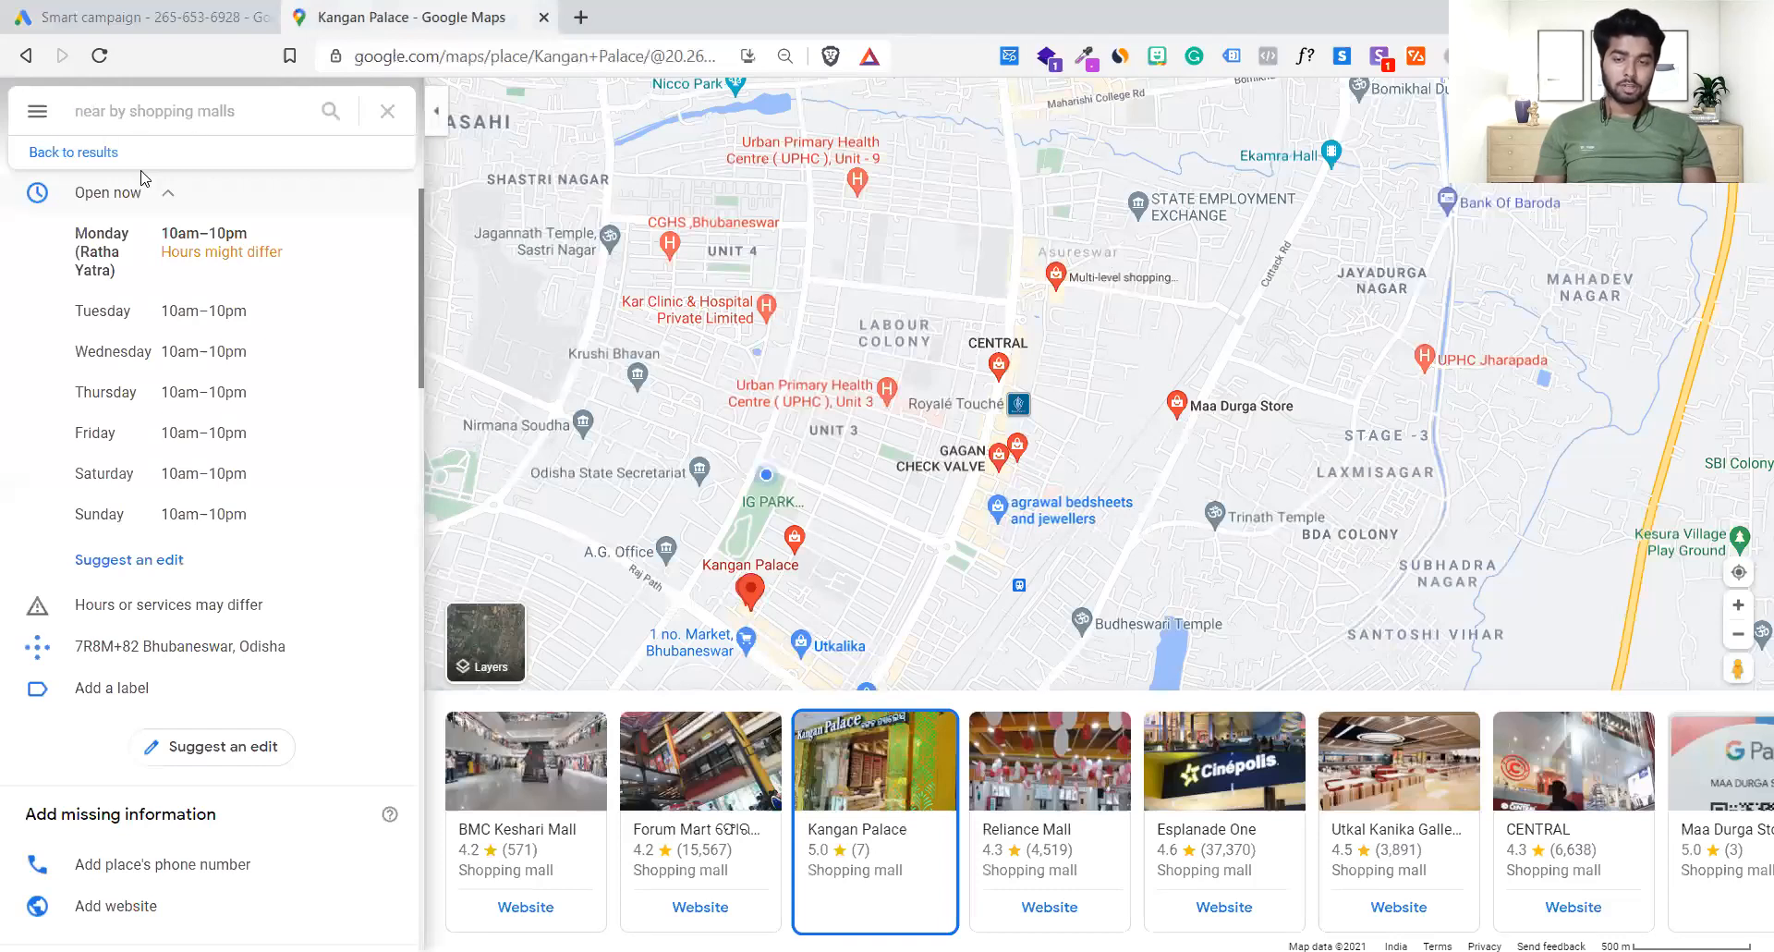
{"action": "left_click", "coordinate": [114, 154]}
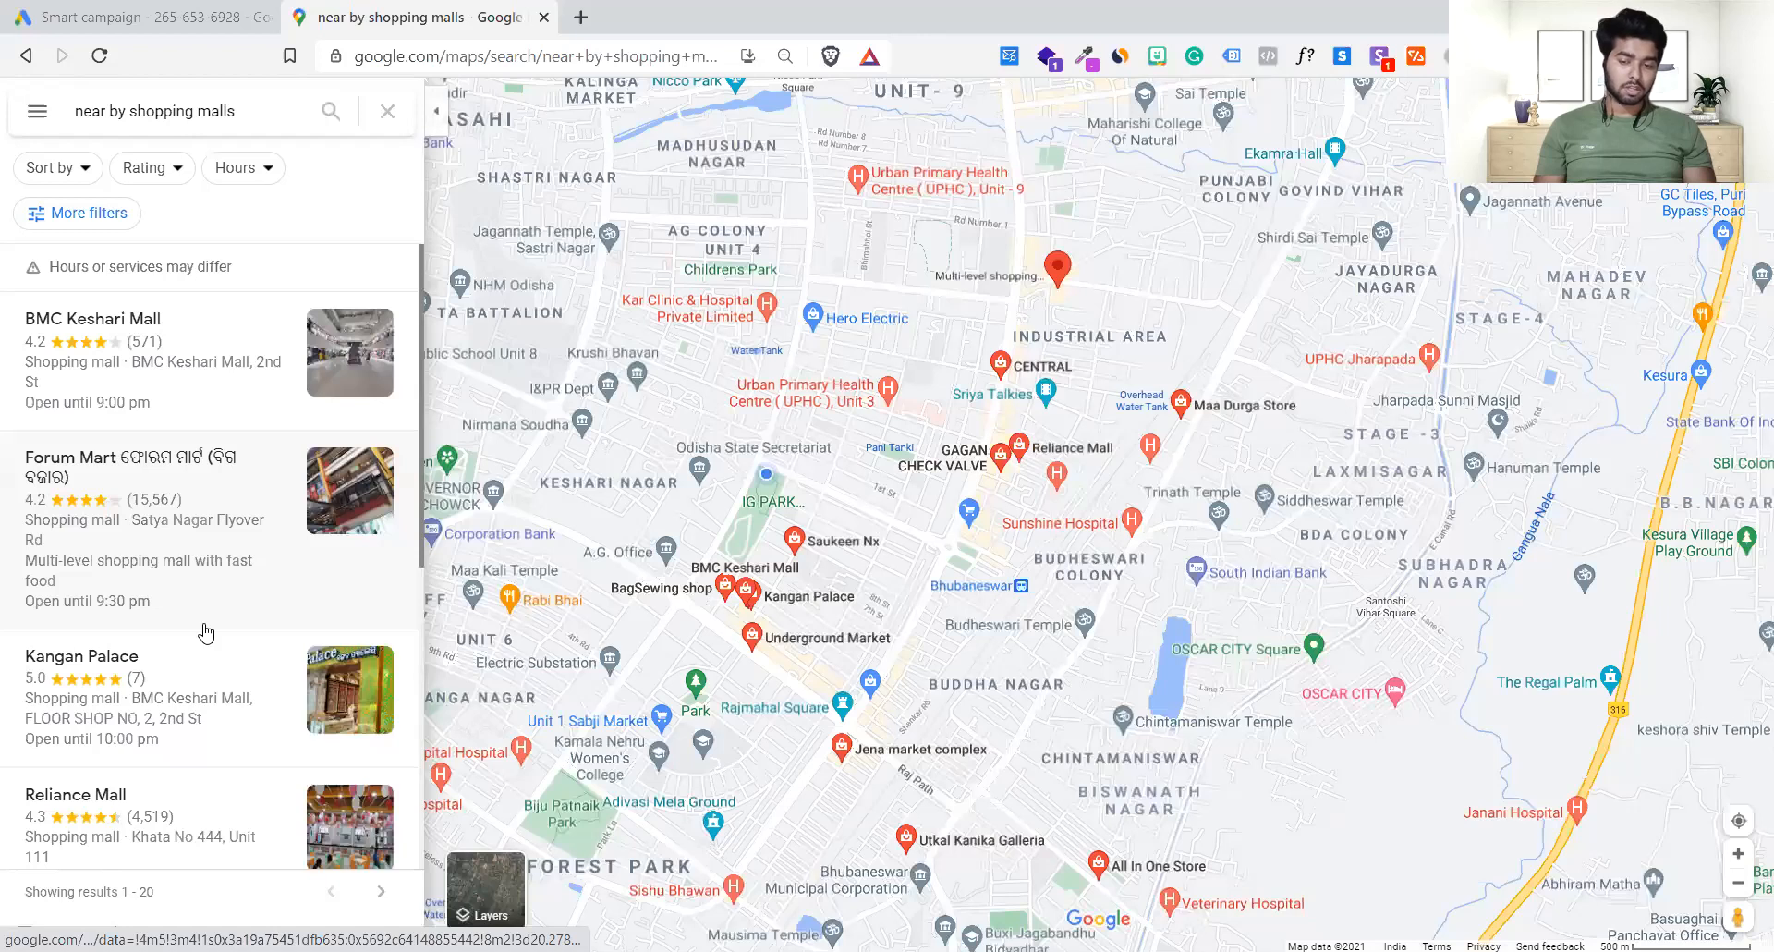
{"action": "scroll", "coordinate": [205, 632], "scroll_direction": "down", "scroll_amount": 10}
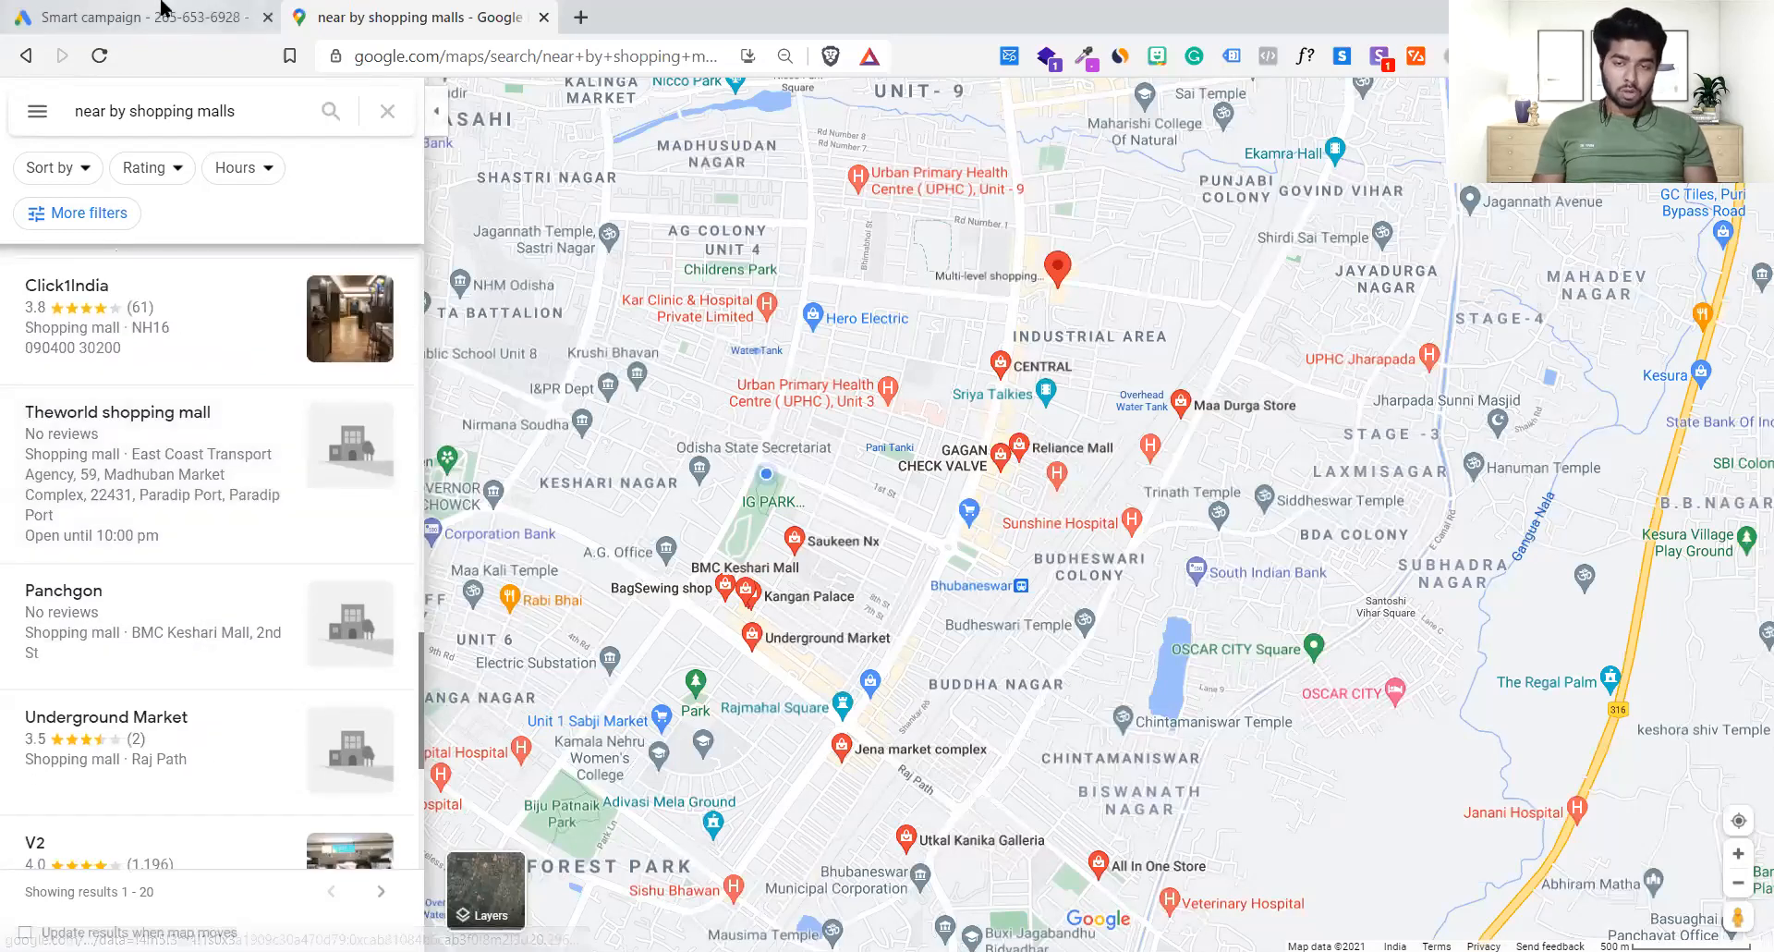
{"action": "left_click", "coordinate": [161, 9]}
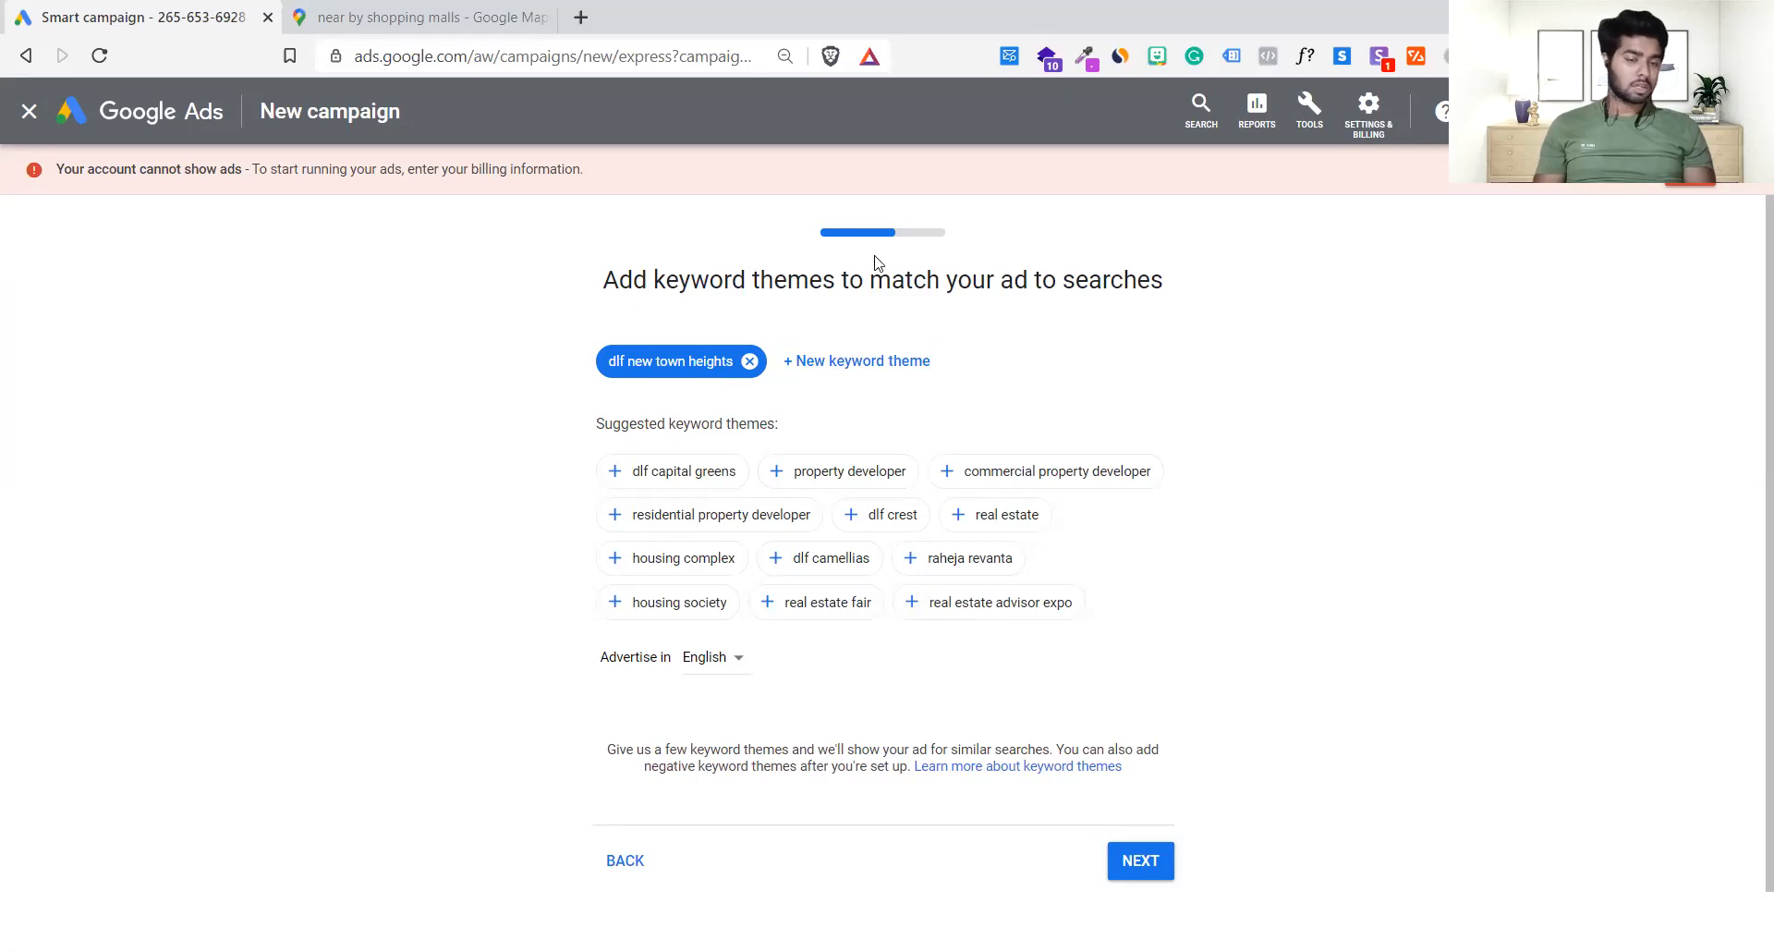
- Add the suggested keyword themes "dlf capital greens" and "housing complex" to the campaign
{"action": "left_click_drag", "start_coordinate": [1163, 282], "coordinate": [594, 309]}
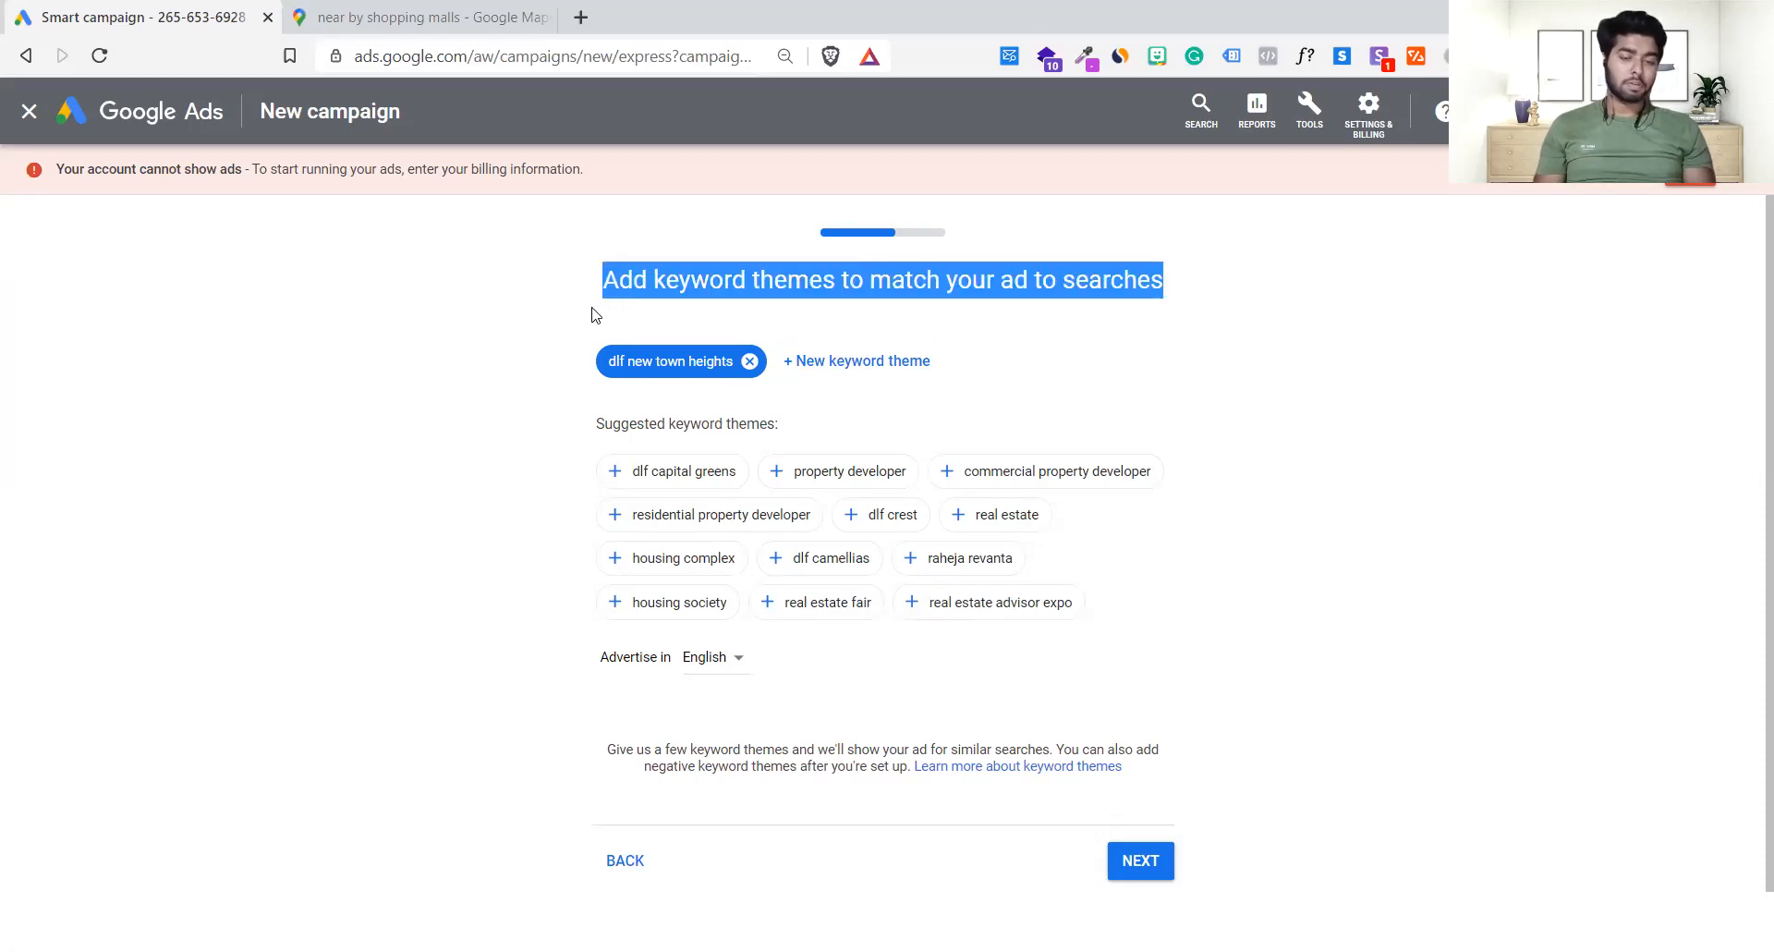
{"action": "left_click", "coordinate": [595, 309]}
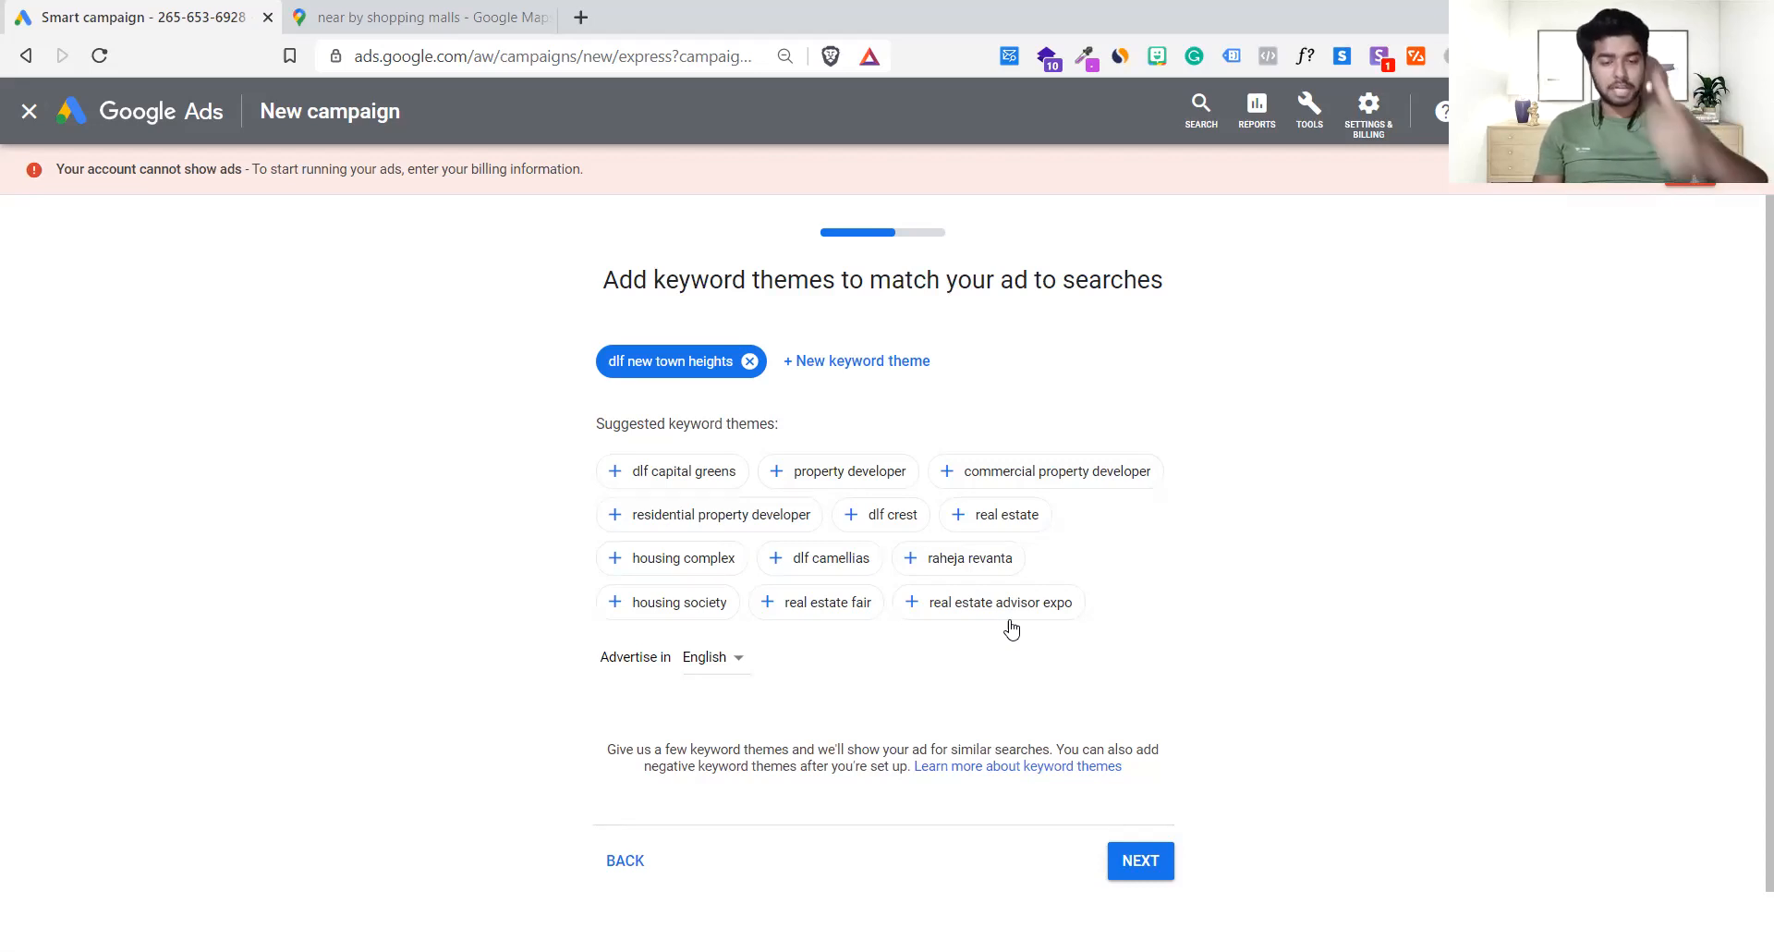
{"action": "left_click", "coordinate": [640, 477]}
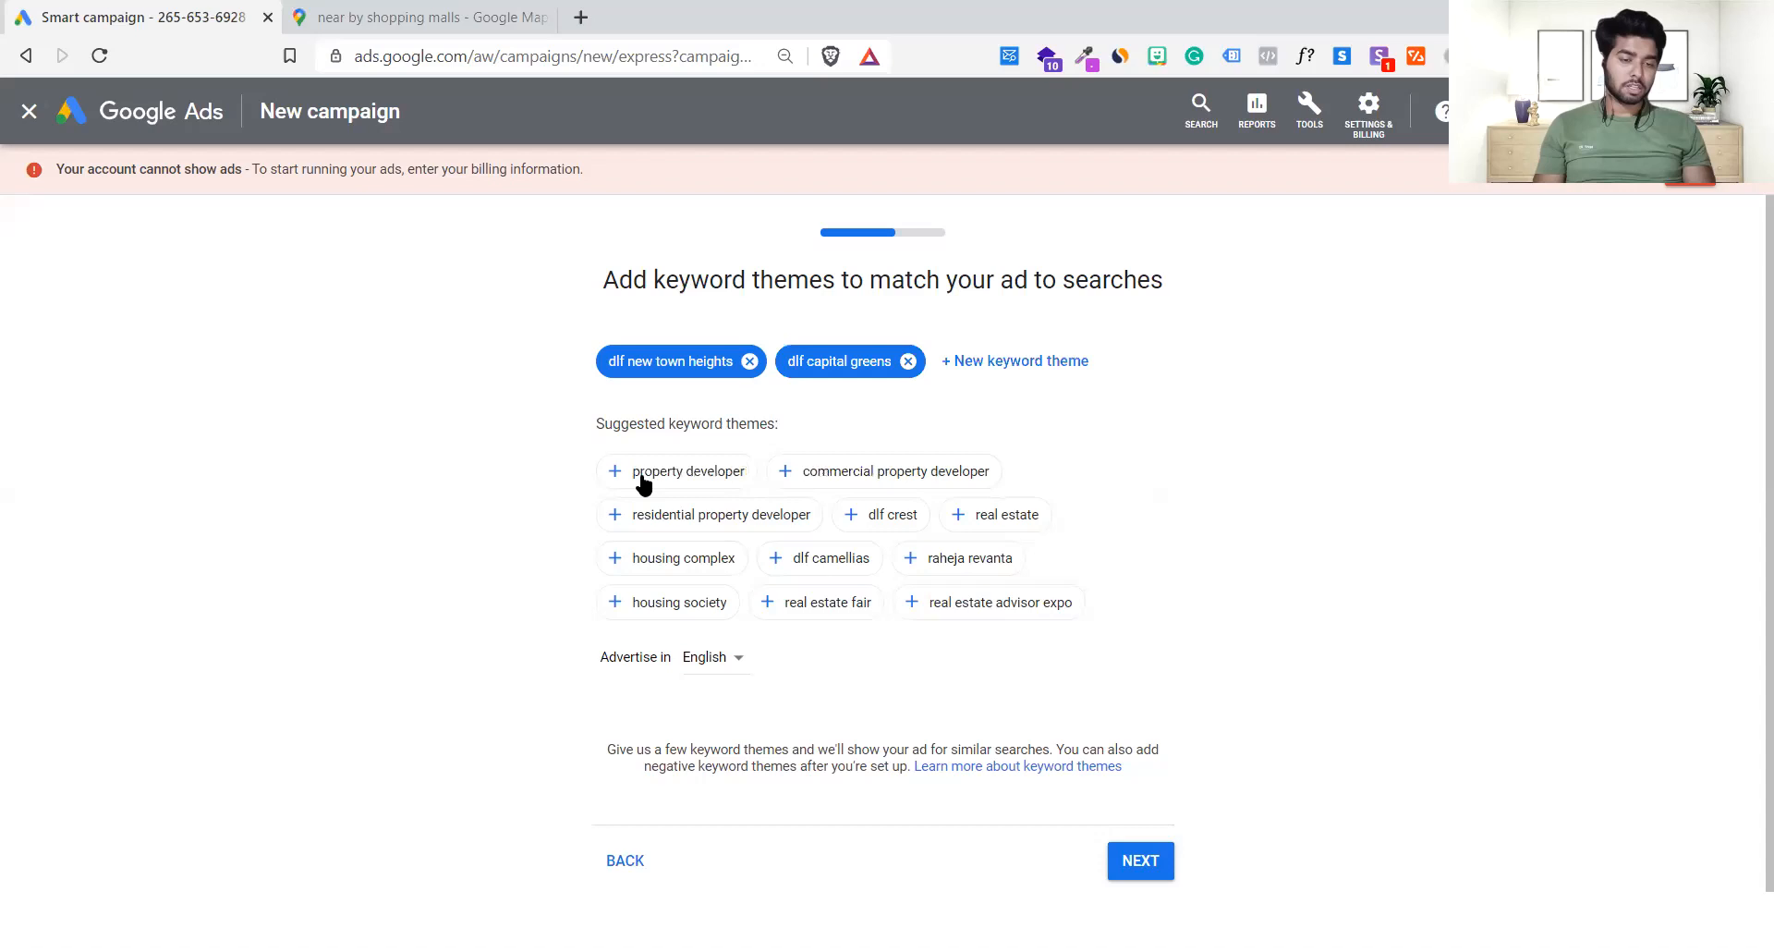
{"action": "left_click", "coordinate": [665, 569]}
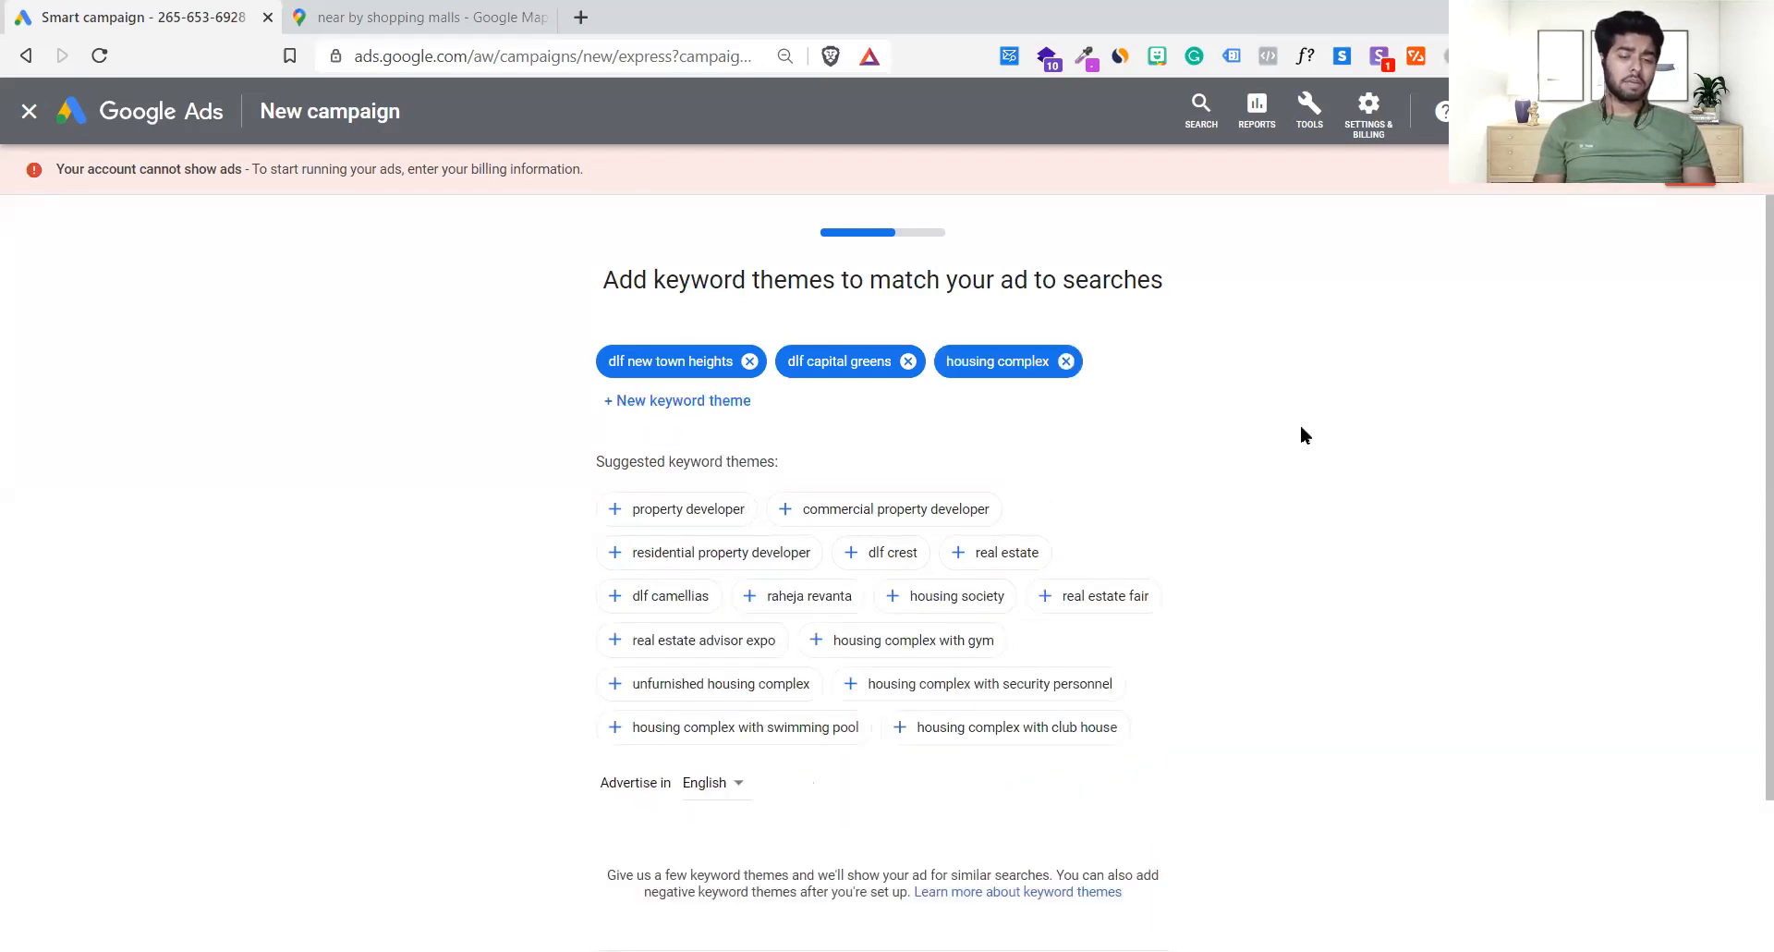
- Locate the Keyword Planner among the planning tools and return to the keyword themes without opening it
{"action": "scroll", "coordinate": [1301, 435], "scroll_direction": "down", "scroll_amount": 2}
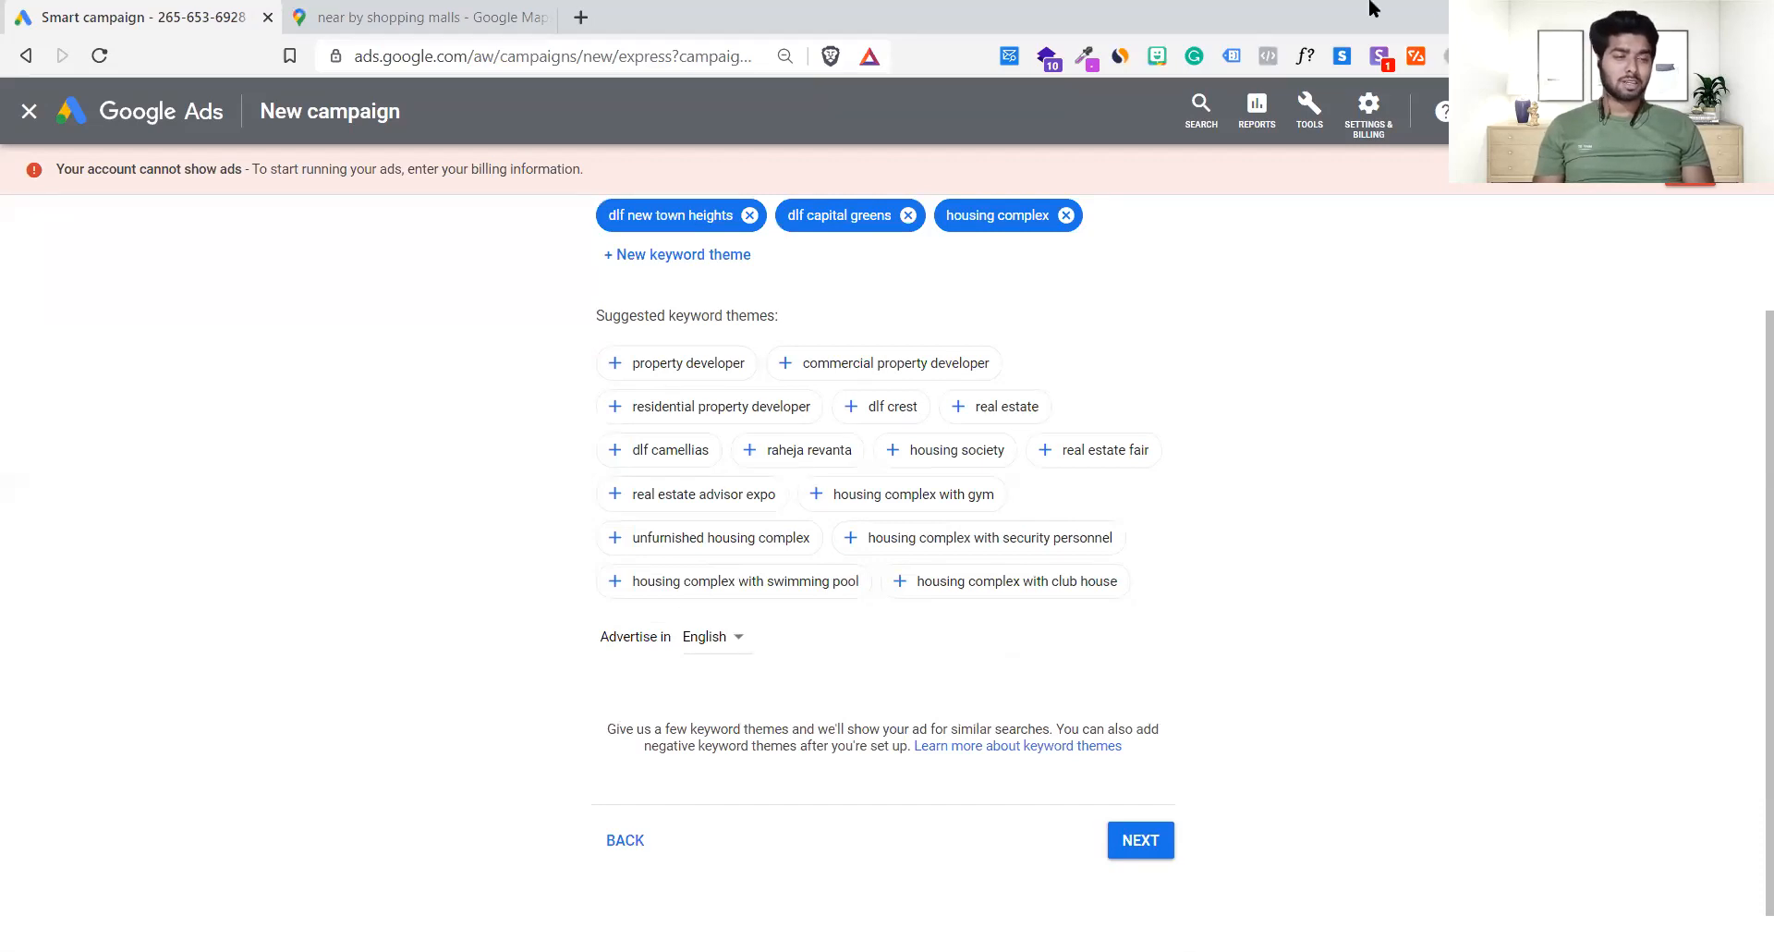
{"action": "left_click", "coordinate": [1319, 112]}
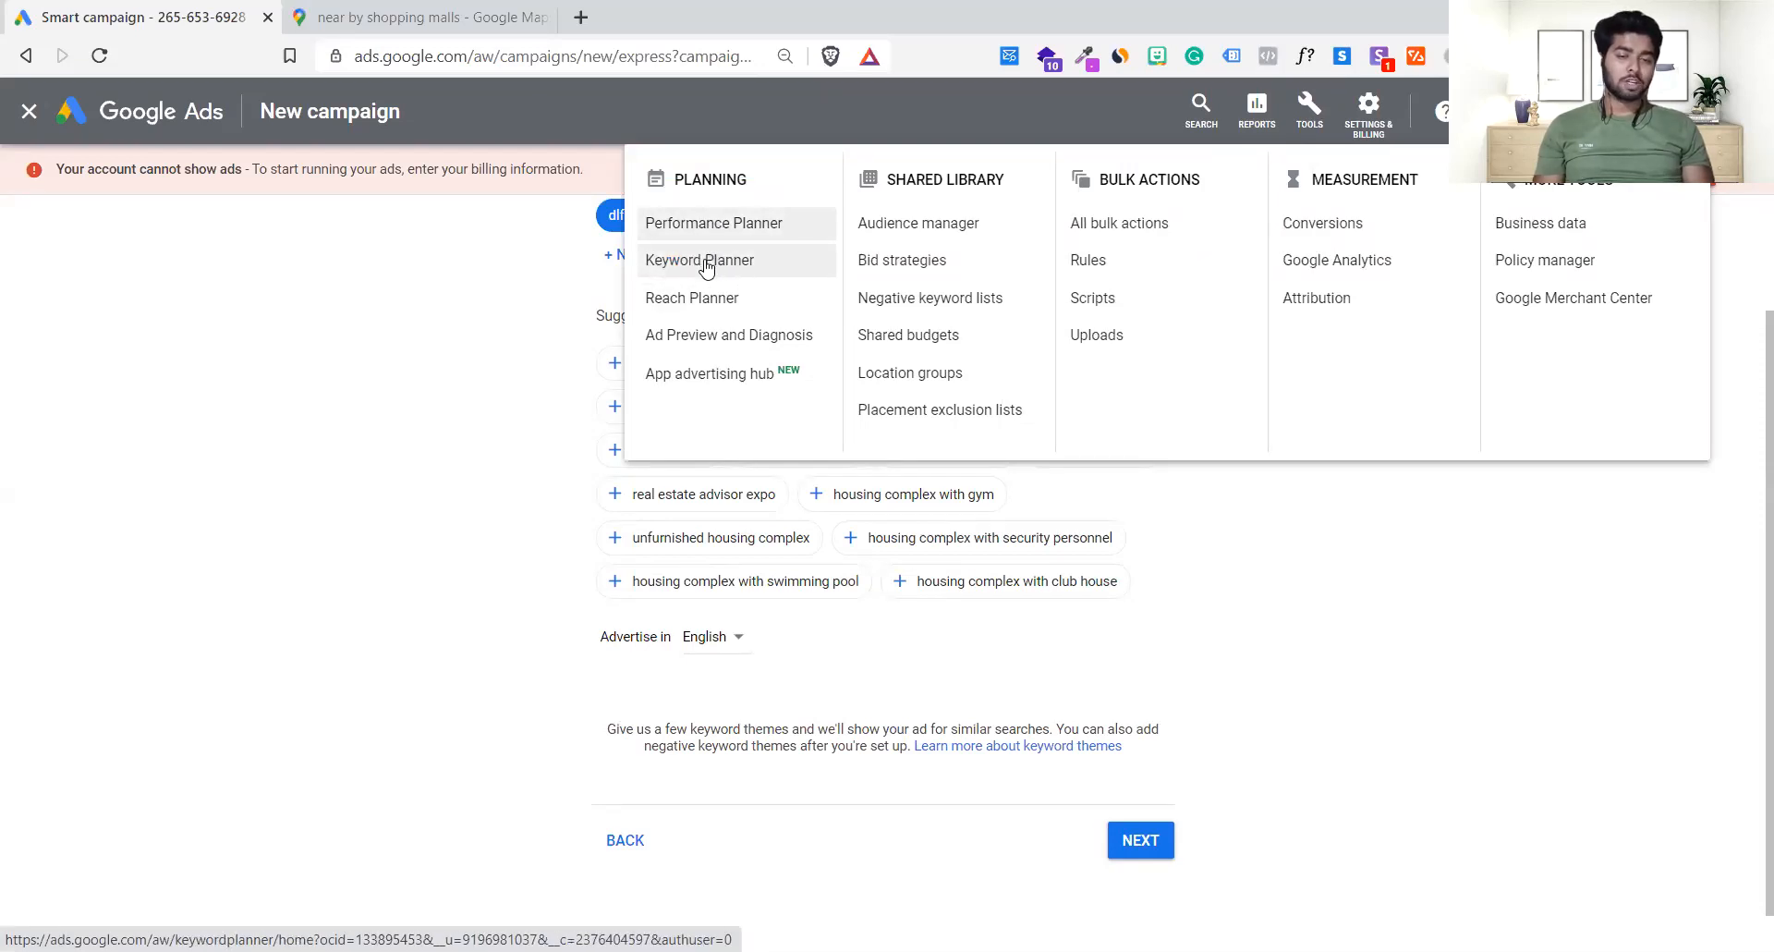
{"action": "left_click", "coordinate": [473, 395]}
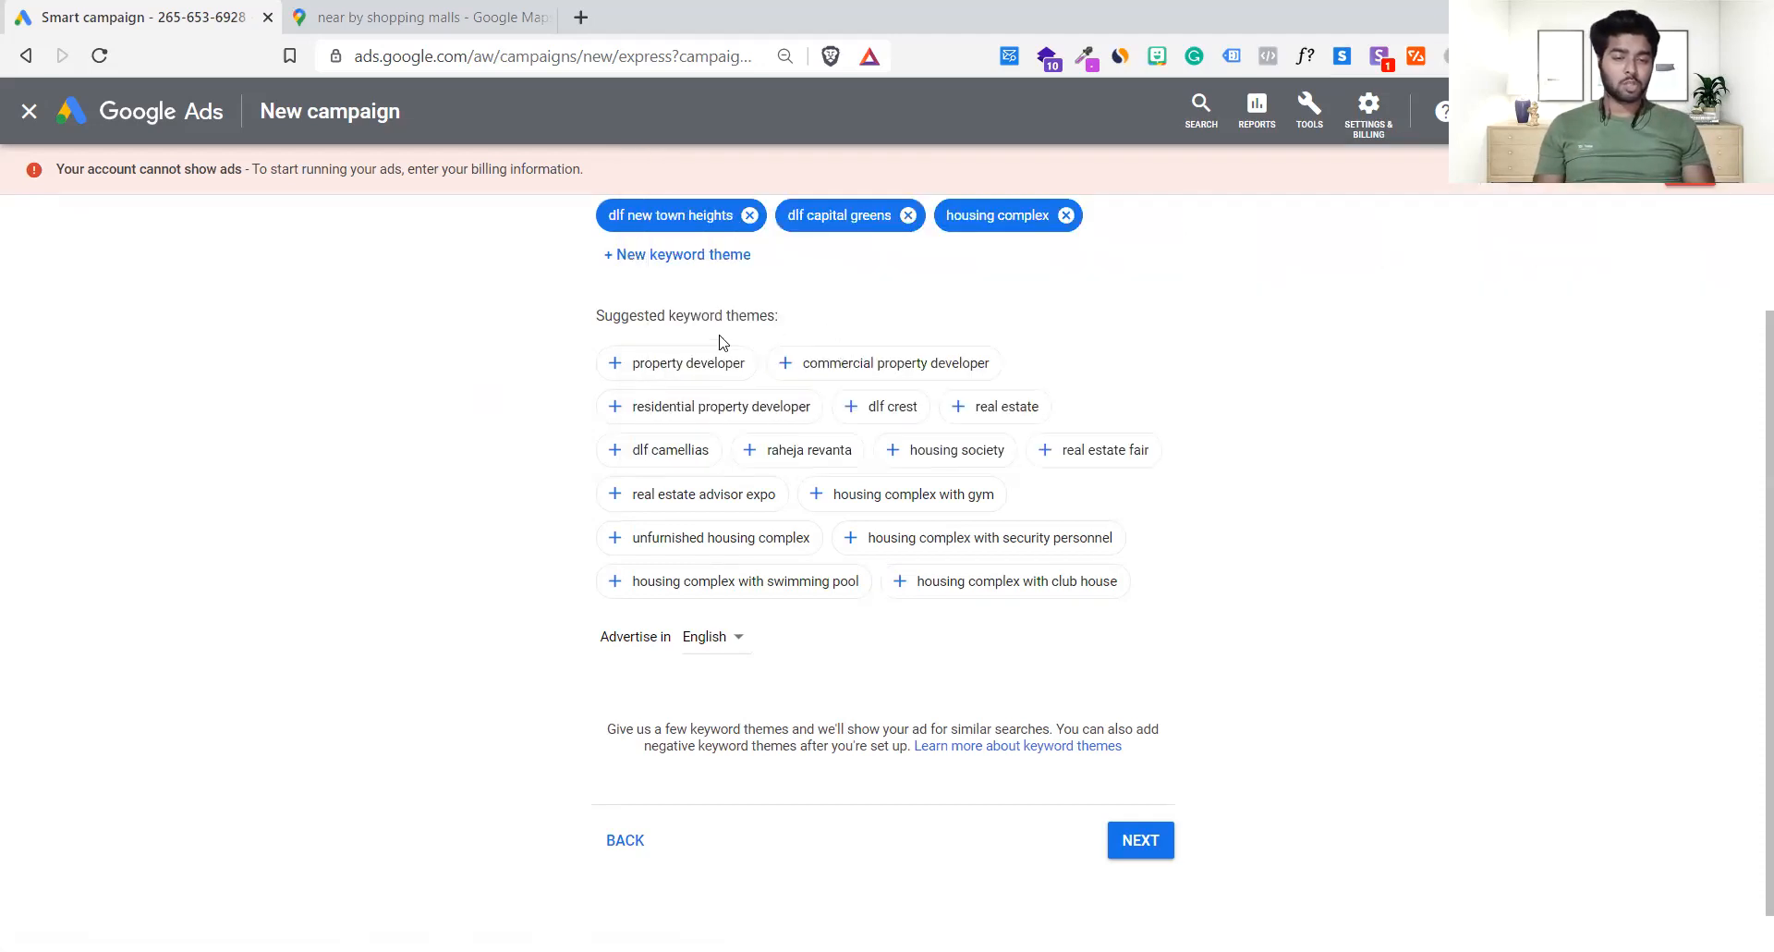
{"action": "scroll", "coordinate": [704, 348], "scroll_direction": "up", "scroll_amount": 2}
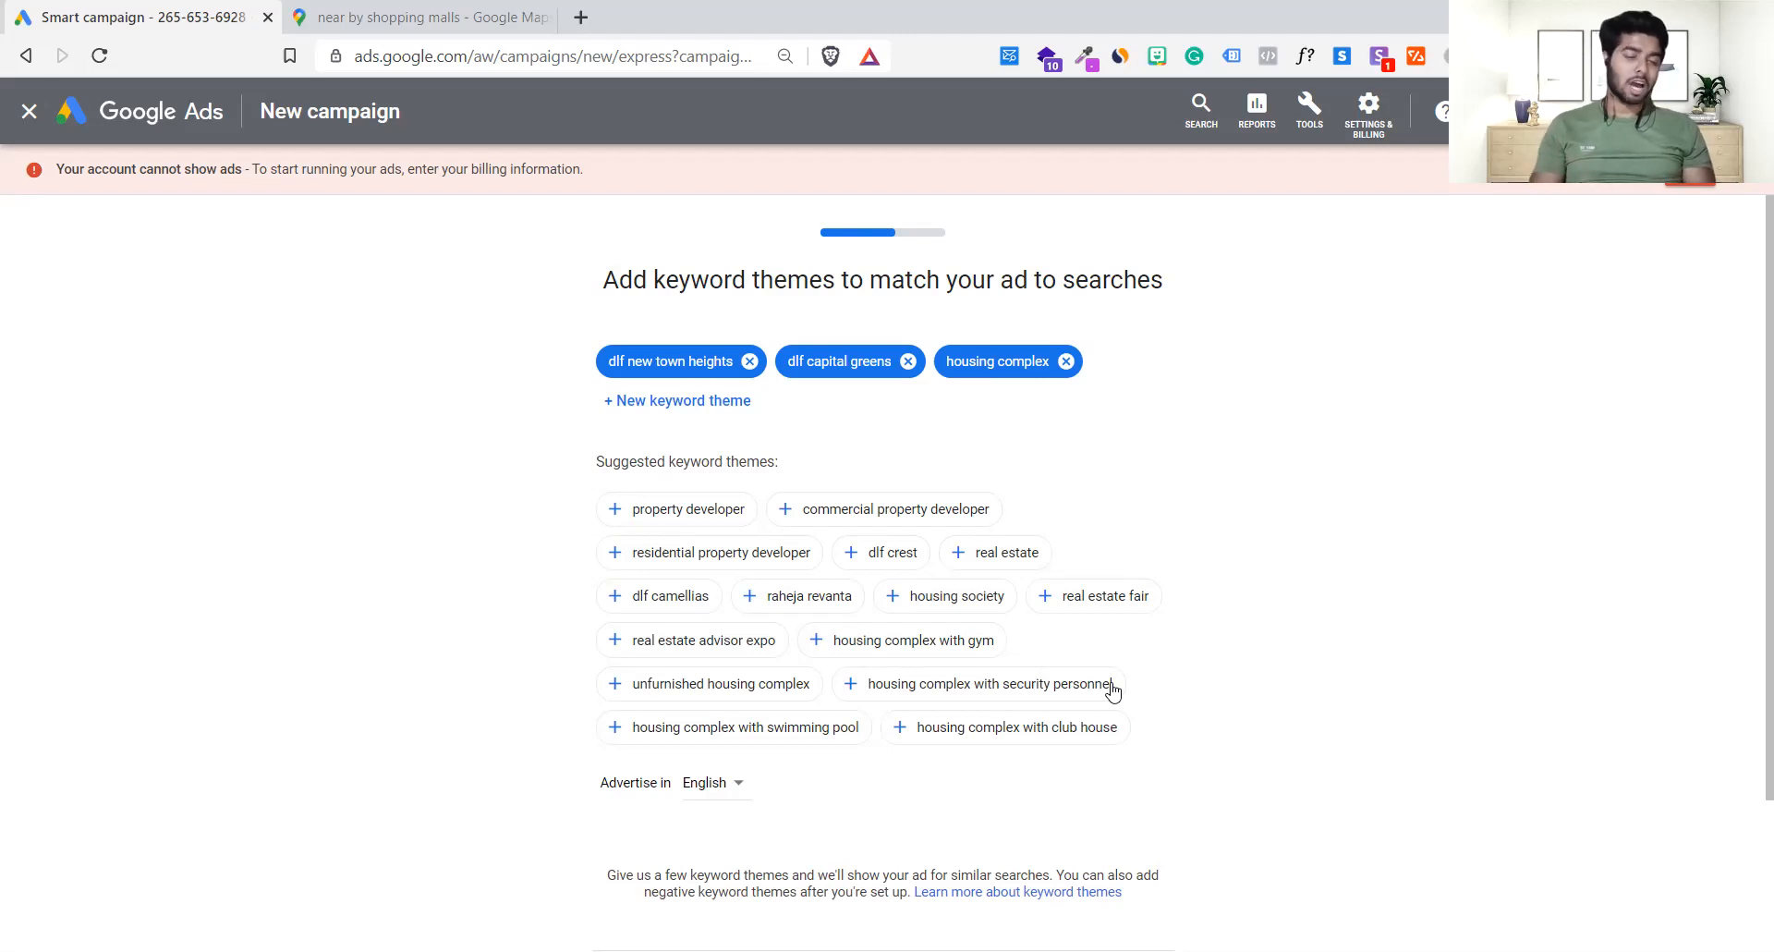
- Review the selected and suggested keyword themes and proceed to the ad location settings
{"action": "scroll", "coordinate": [1113, 692], "scroll_direction": "down", "scroll_amount": 1}
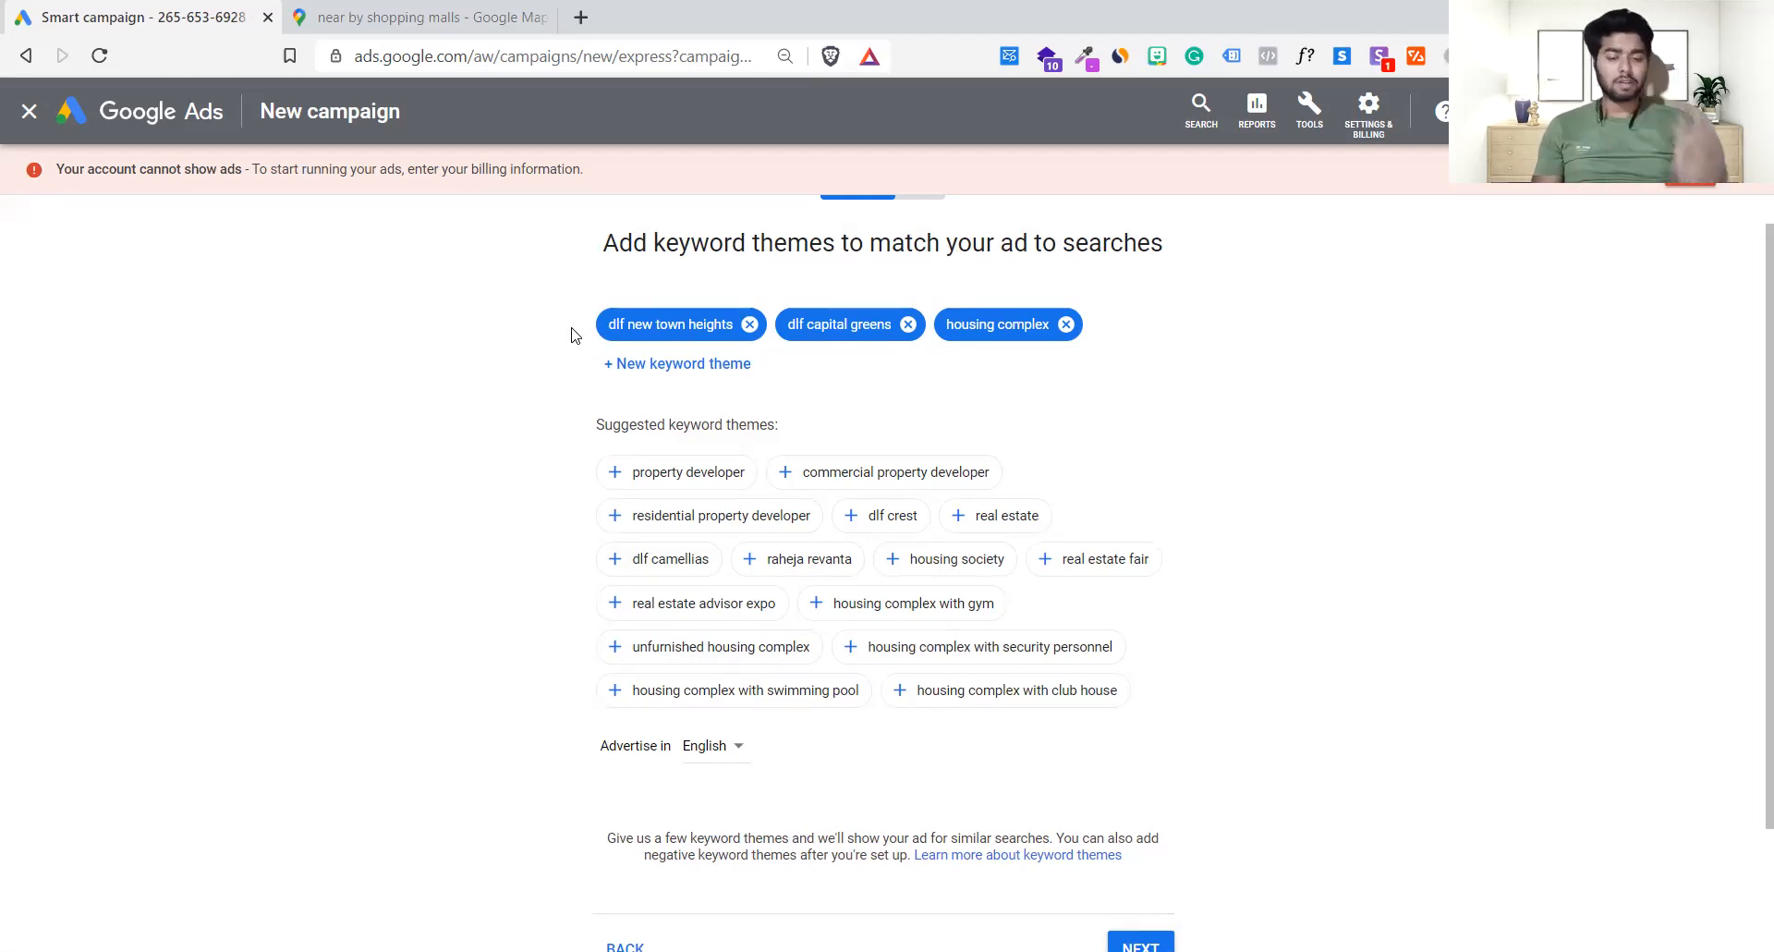
{"action": "scroll", "coordinate": [880, 729], "scroll_direction": "down", "scroll_amount": 1}
{"action": "scroll", "coordinate": [884, 730], "scroll_direction": "up", "scroll_amount": 1}
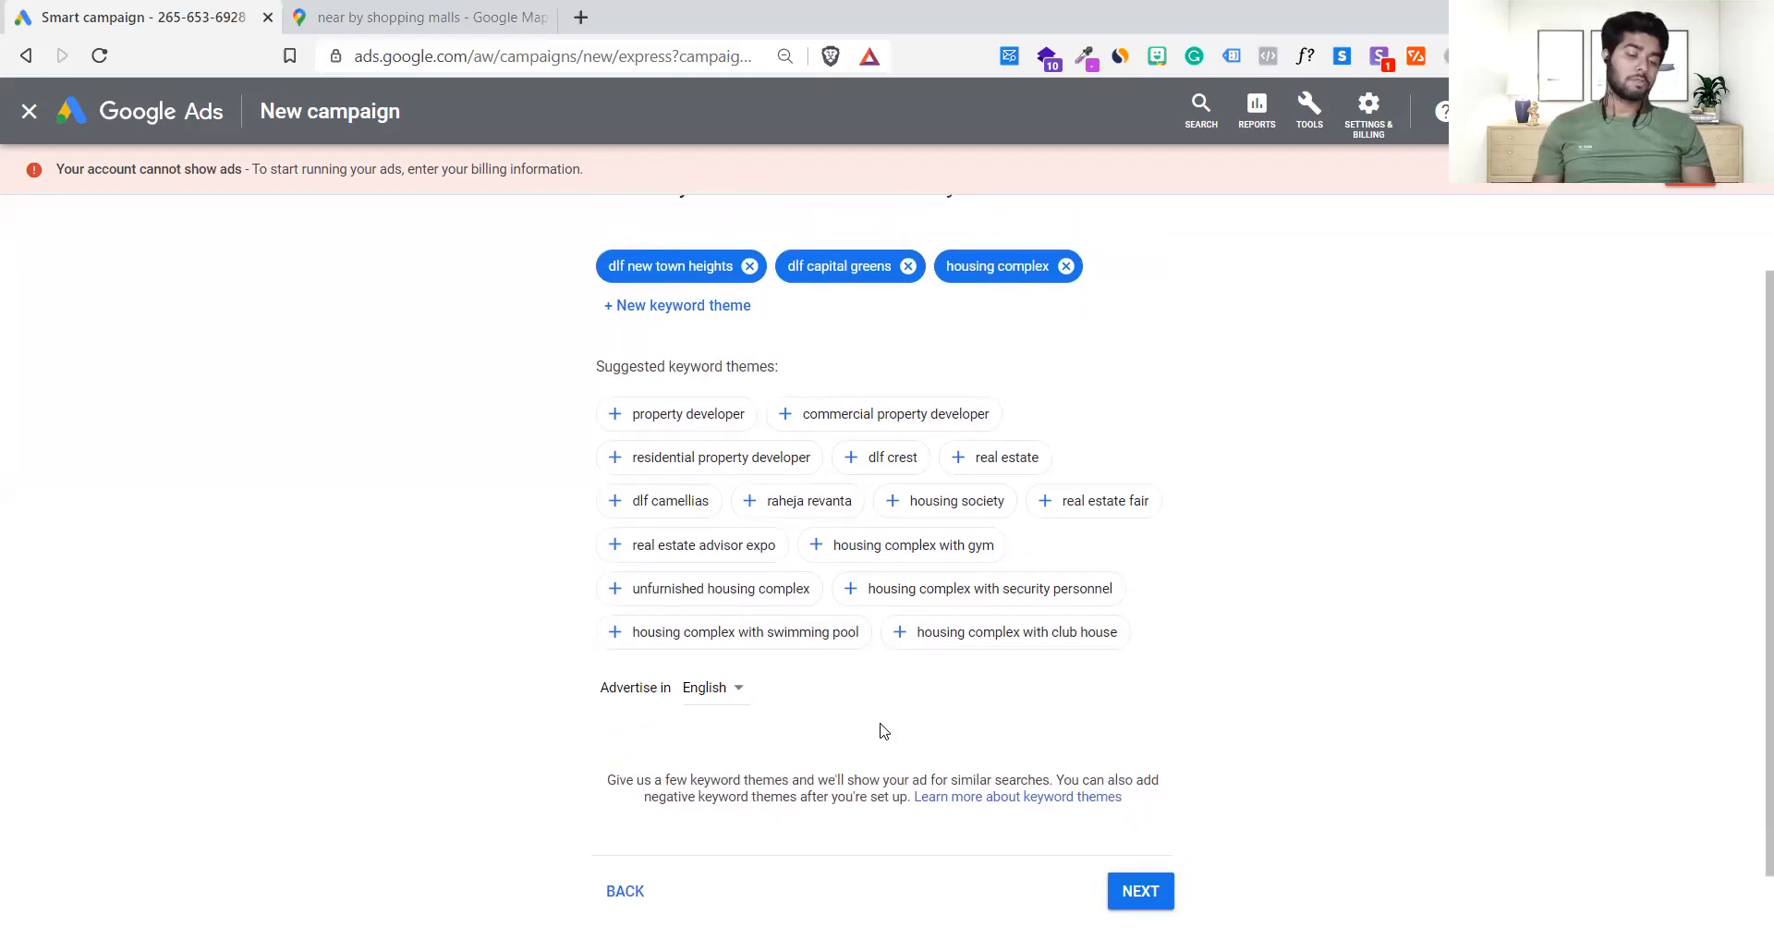
{"action": "scroll", "coordinate": [881, 733], "scroll_direction": "up", "scroll_amount": 1}
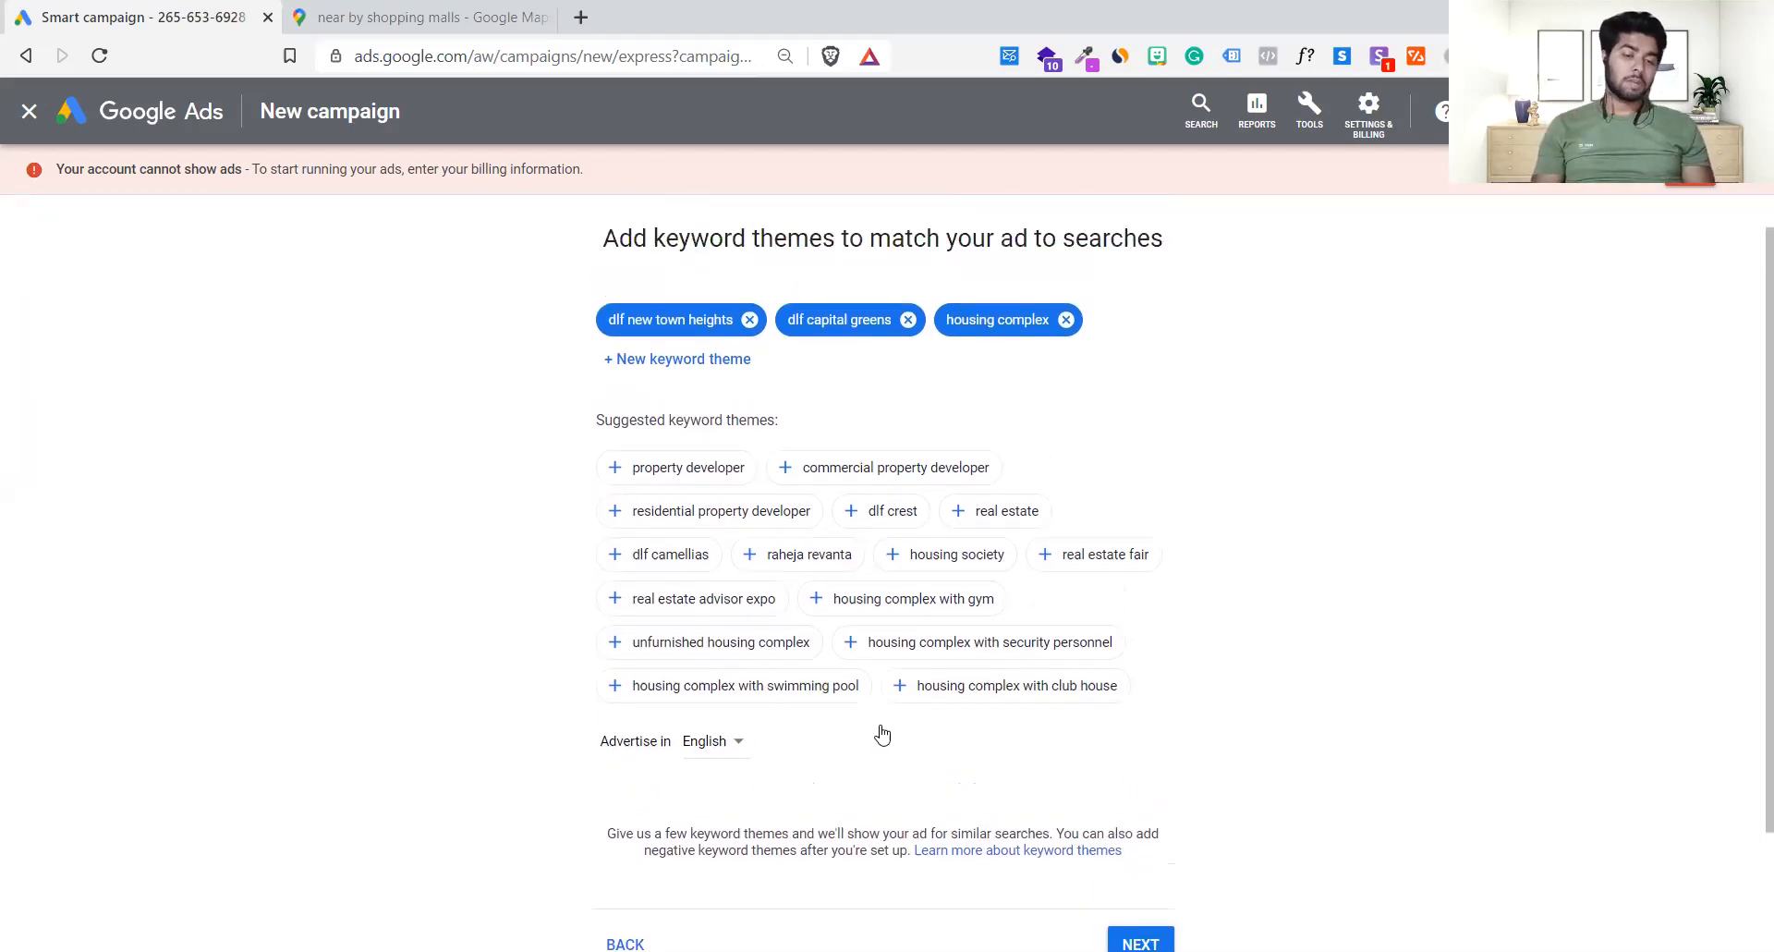
{"action": "scroll", "coordinate": [881, 730], "scroll_direction": "down", "scroll_amount": 2}
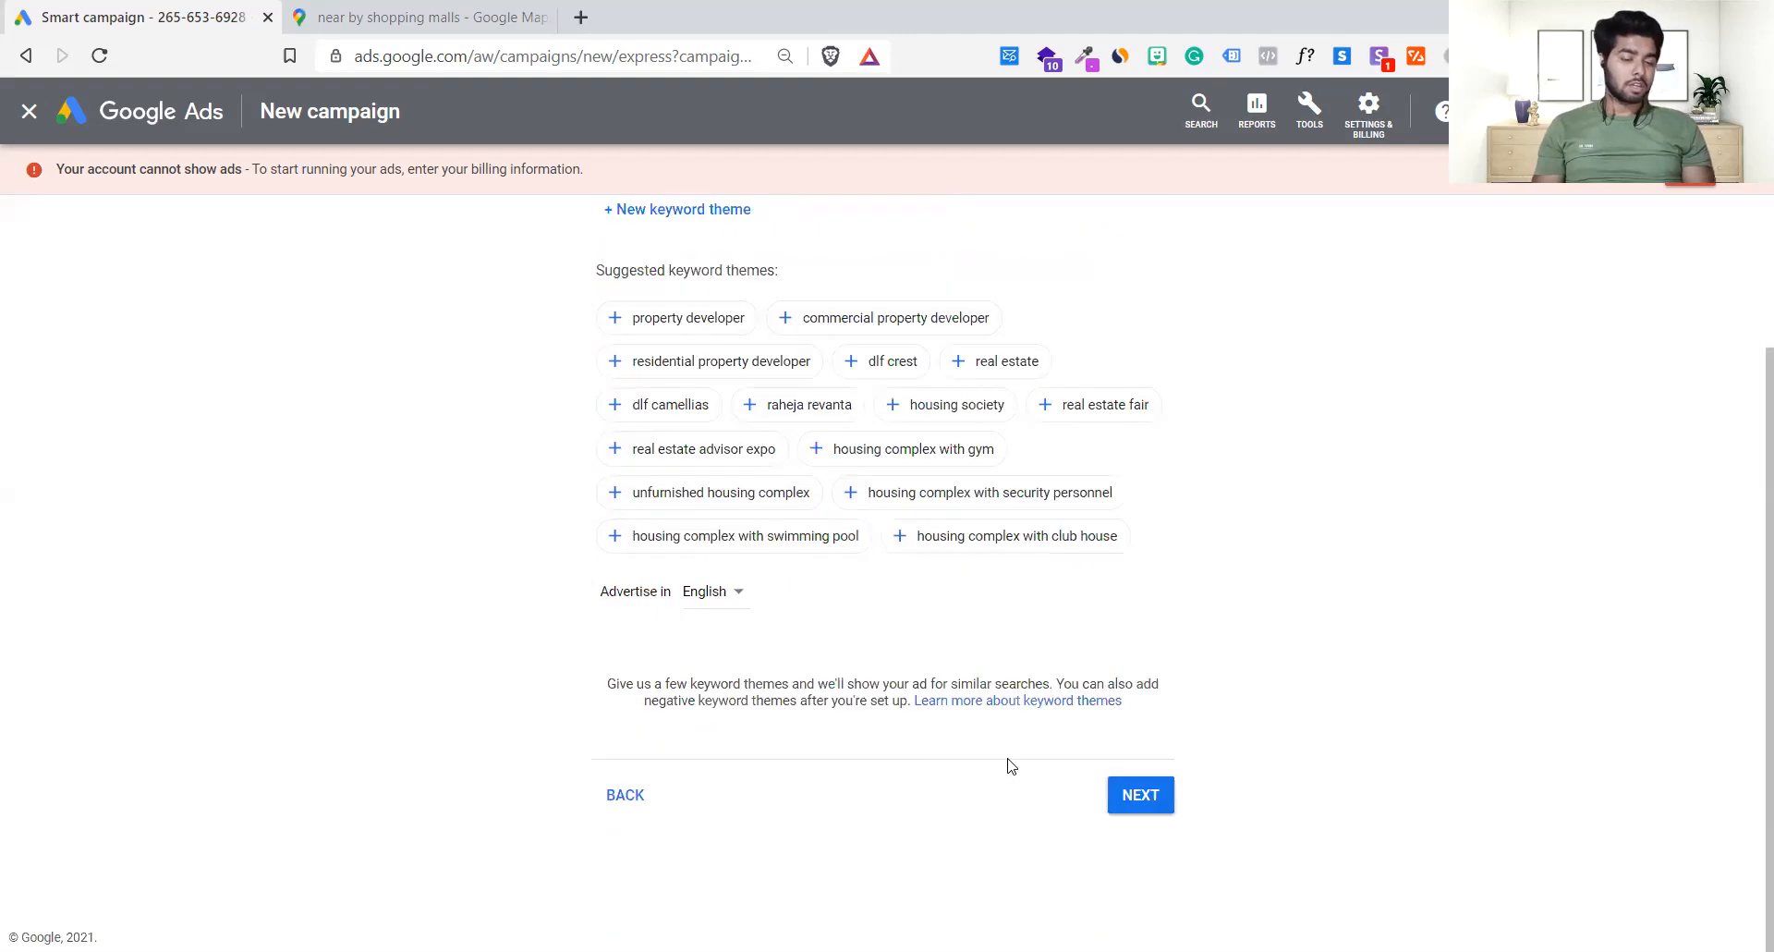
{"action": "left_click", "coordinate": [1150, 793]}
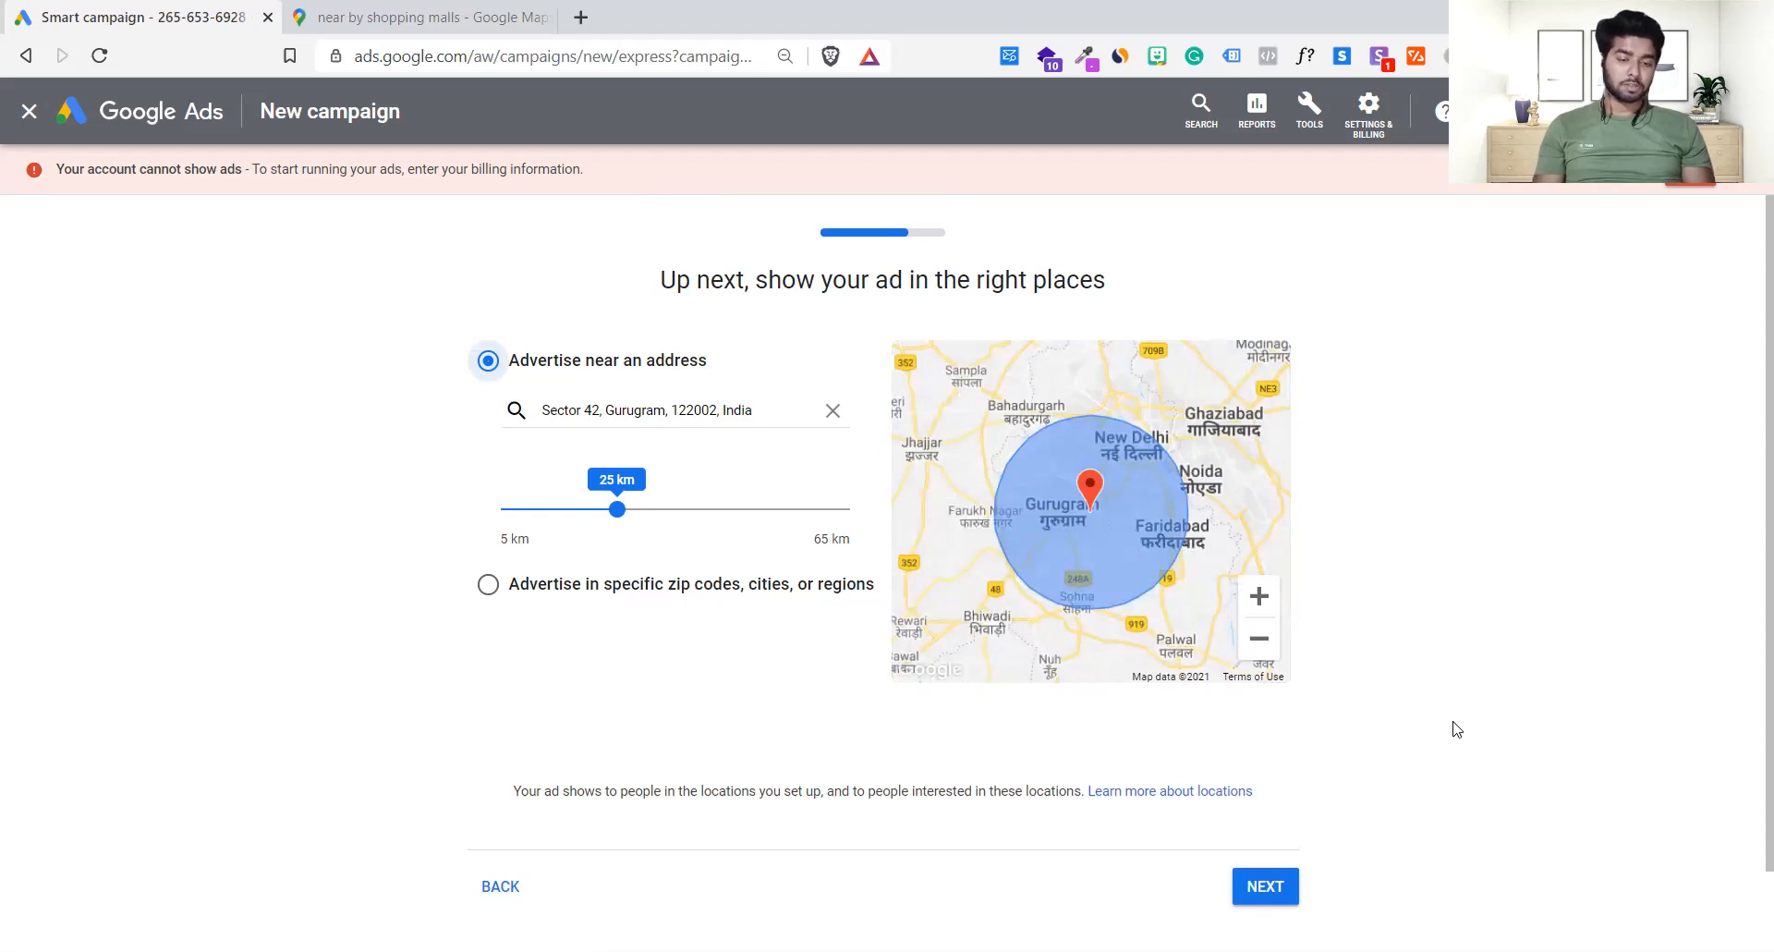
- Preview targeting by specific zip codes, cities, or regions and return to advertising near an address
{"action": "left_click", "coordinate": [489, 586]}
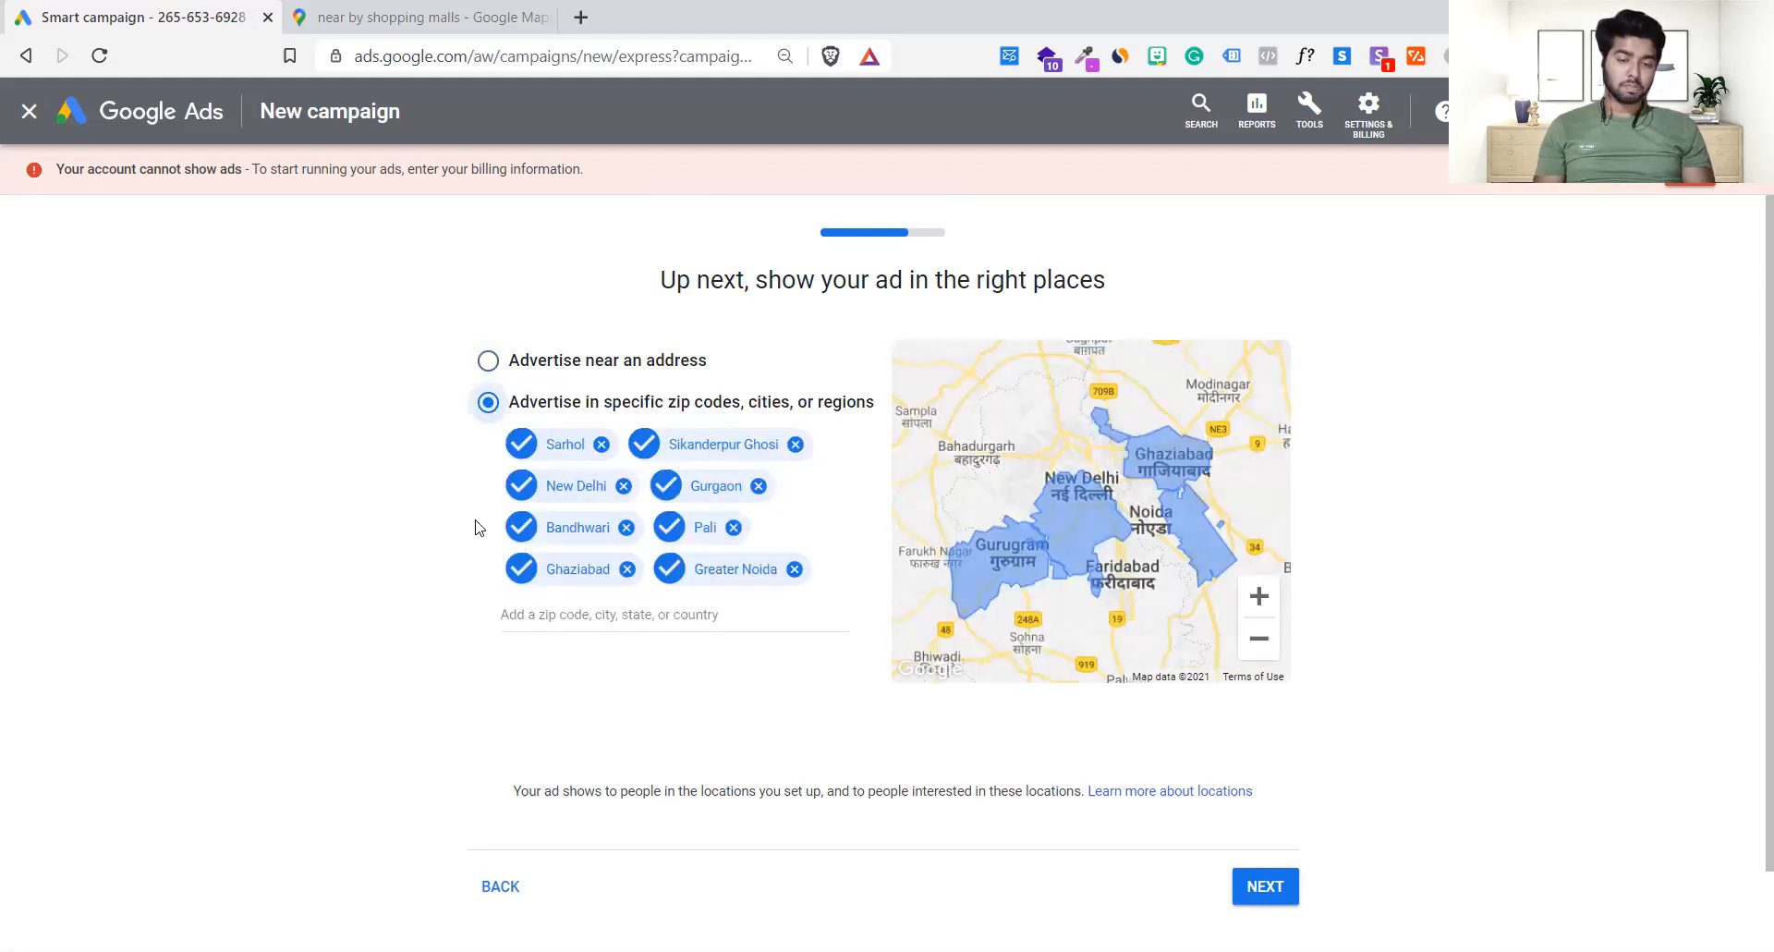
{"action": "left_click", "coordinate": [487, 363]}
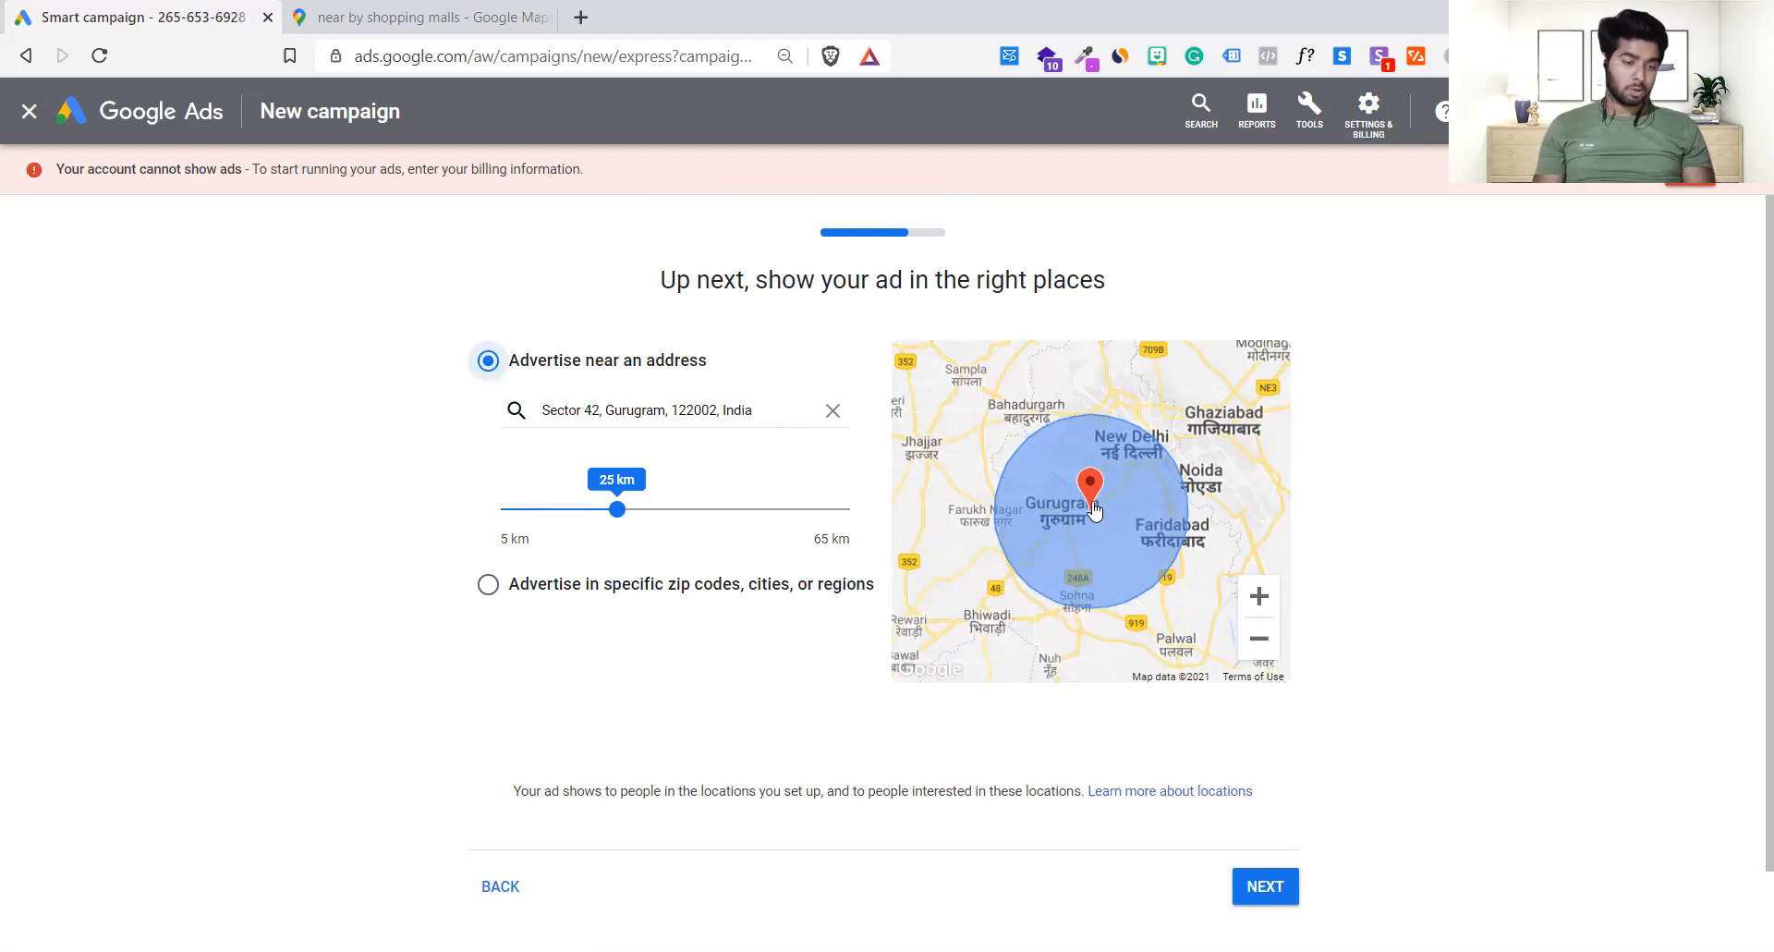
- Inspect the coverage area on the location map and set the advertising radius around the address to 27 km
{"action": "left_click", "coordinate": [1249, 602]}
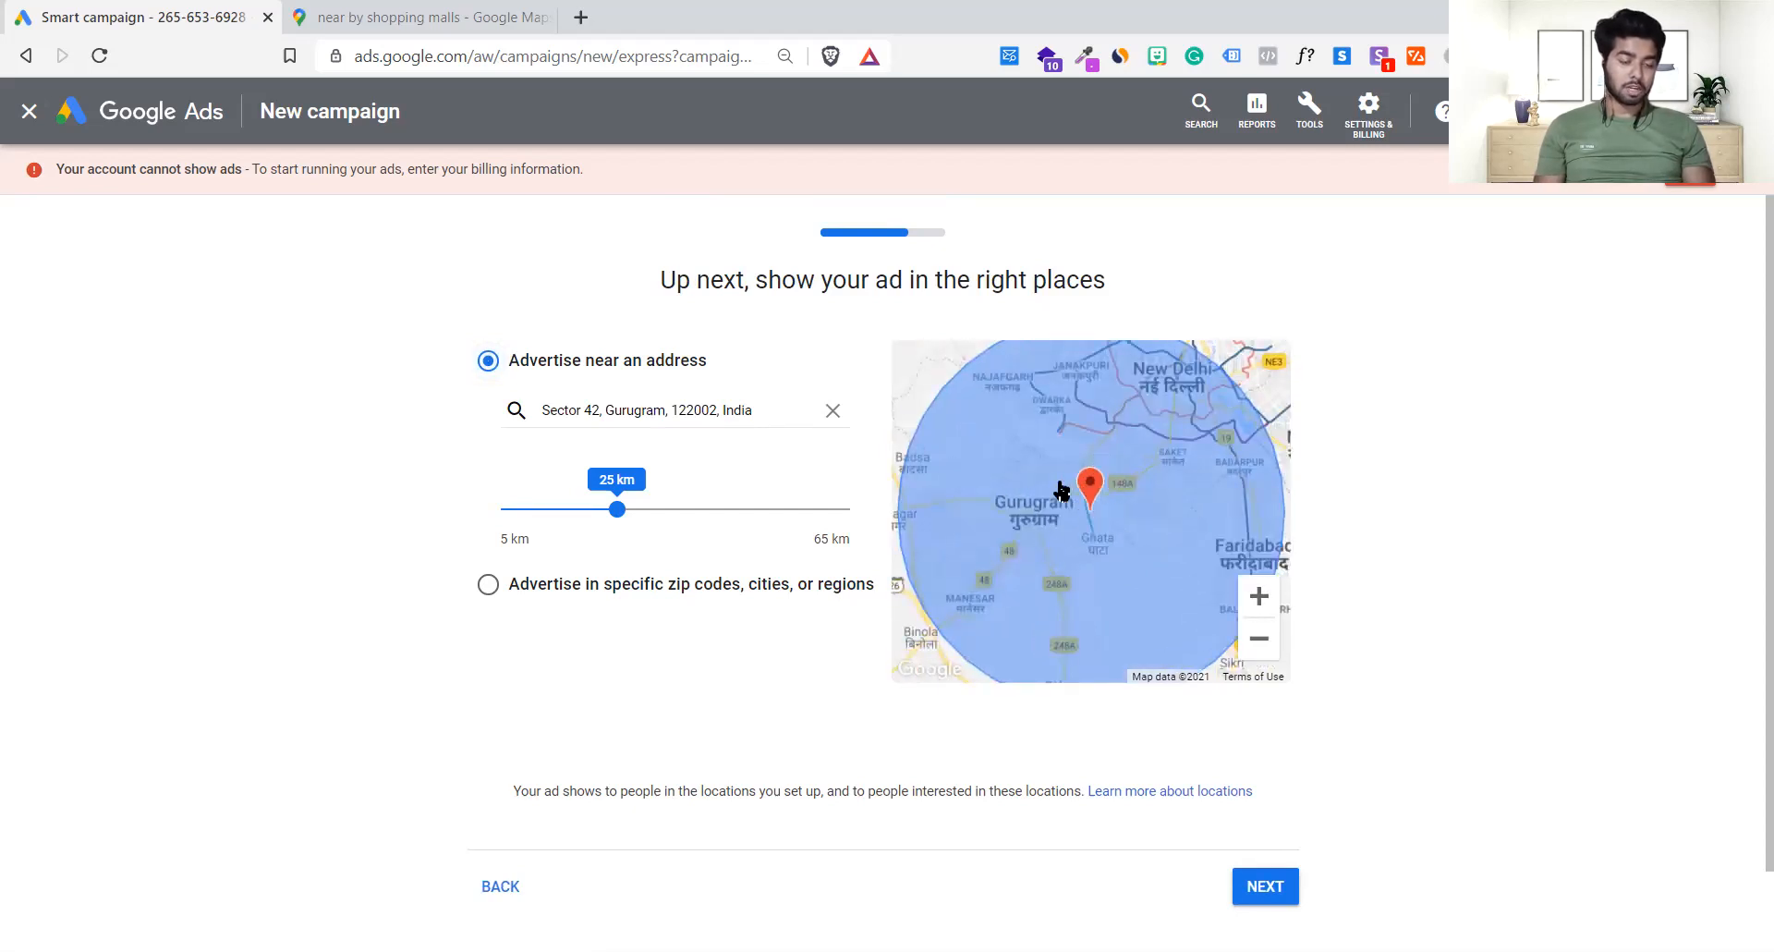
{"action": "left_click", "coordinate": [1259, 642]}
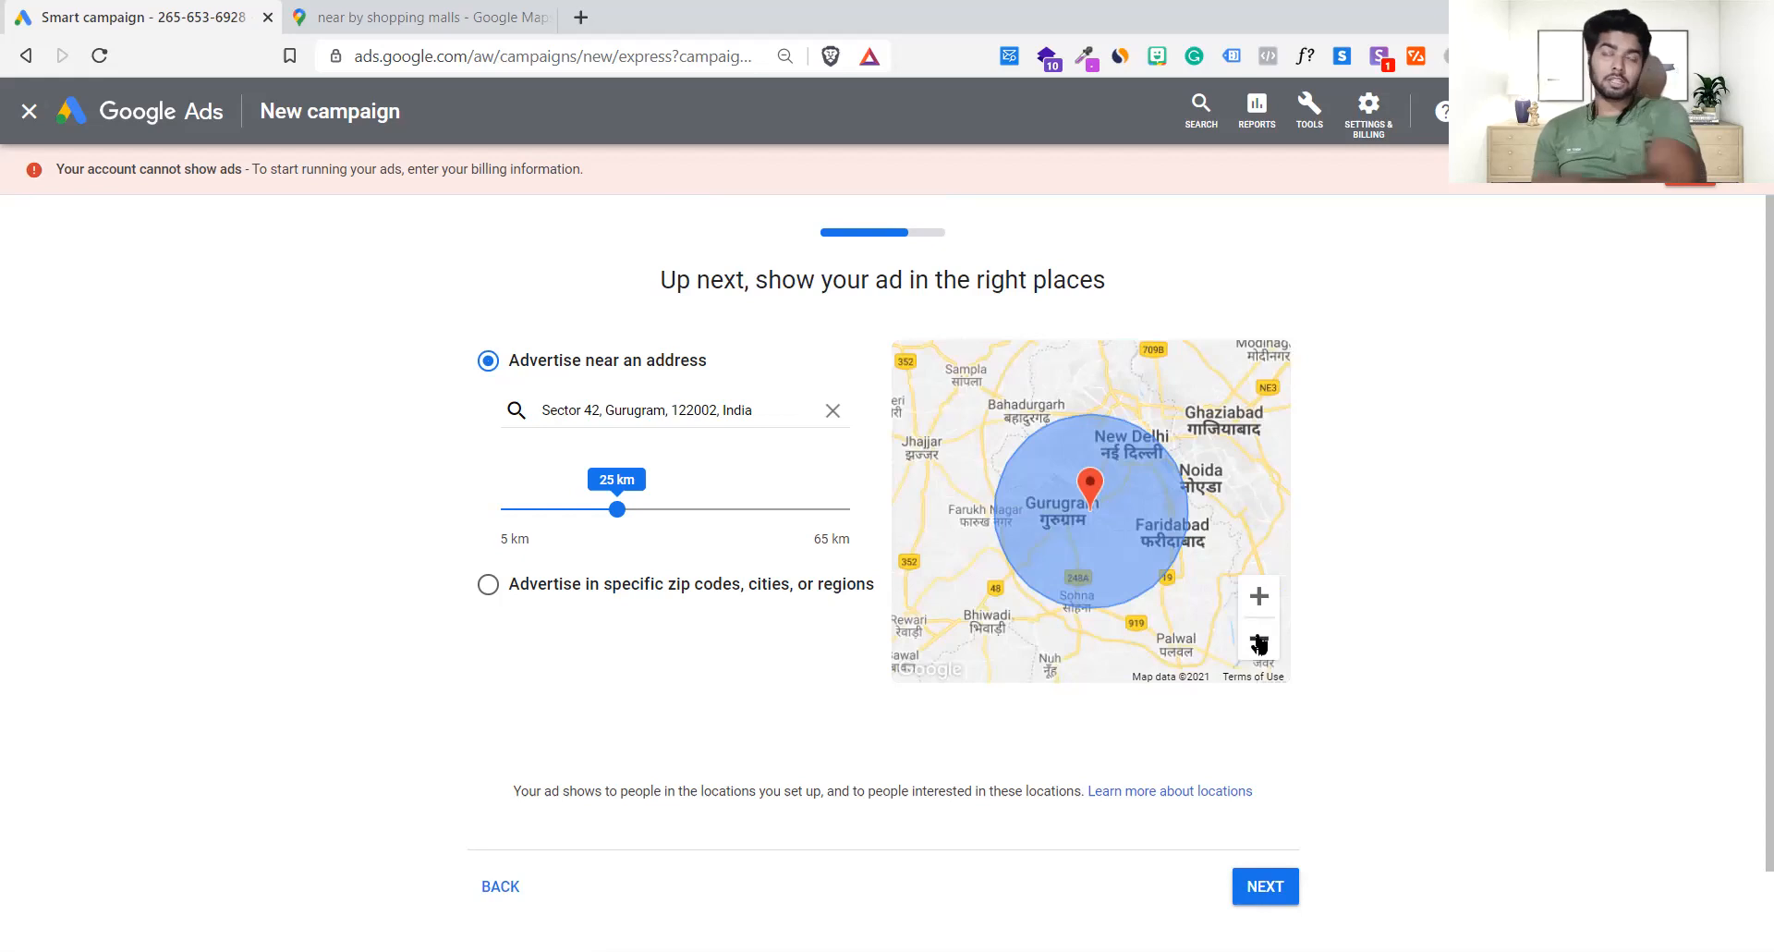
{"action": "left_click_drag", "start_coordinate": [614, 519], "coordinate": [629, 525]}
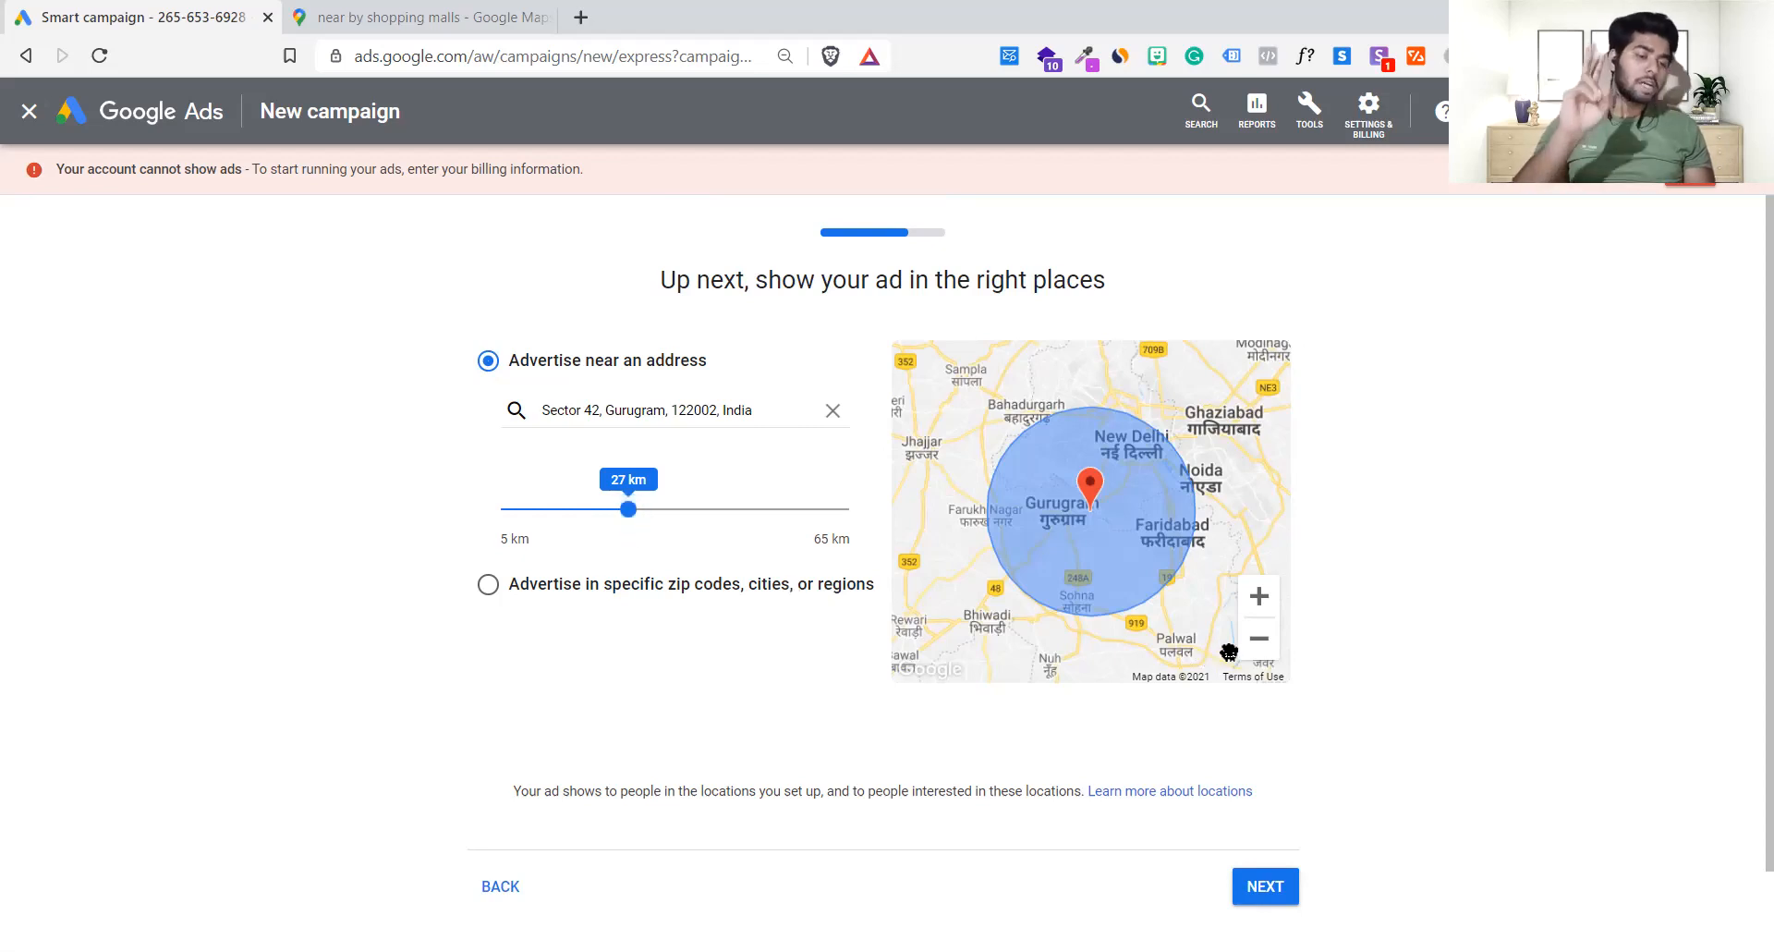
- Switch to advertising in specific zip codes, cities, or regions and add postal code 201301, Uttar Pradesh, India
{"action": "left_click", "coordinate": [489, 590]}
{"action": "left_click", "coordinate": [698, 603]}
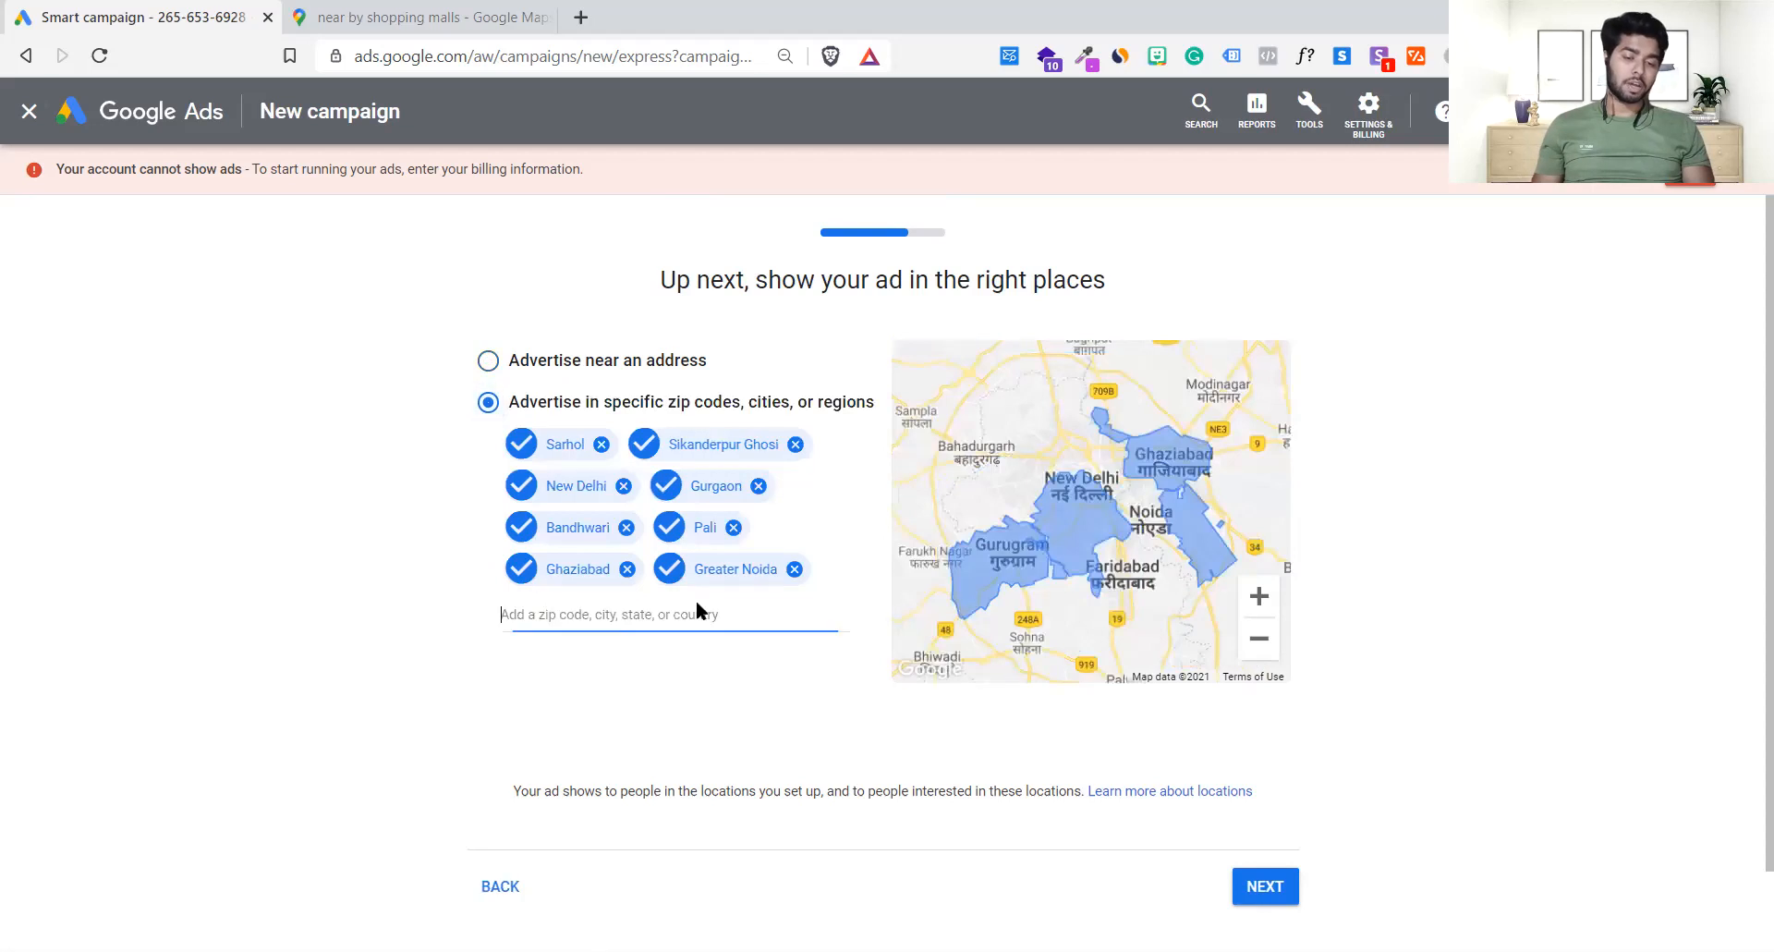
{"action": "type", "text": "201301"}
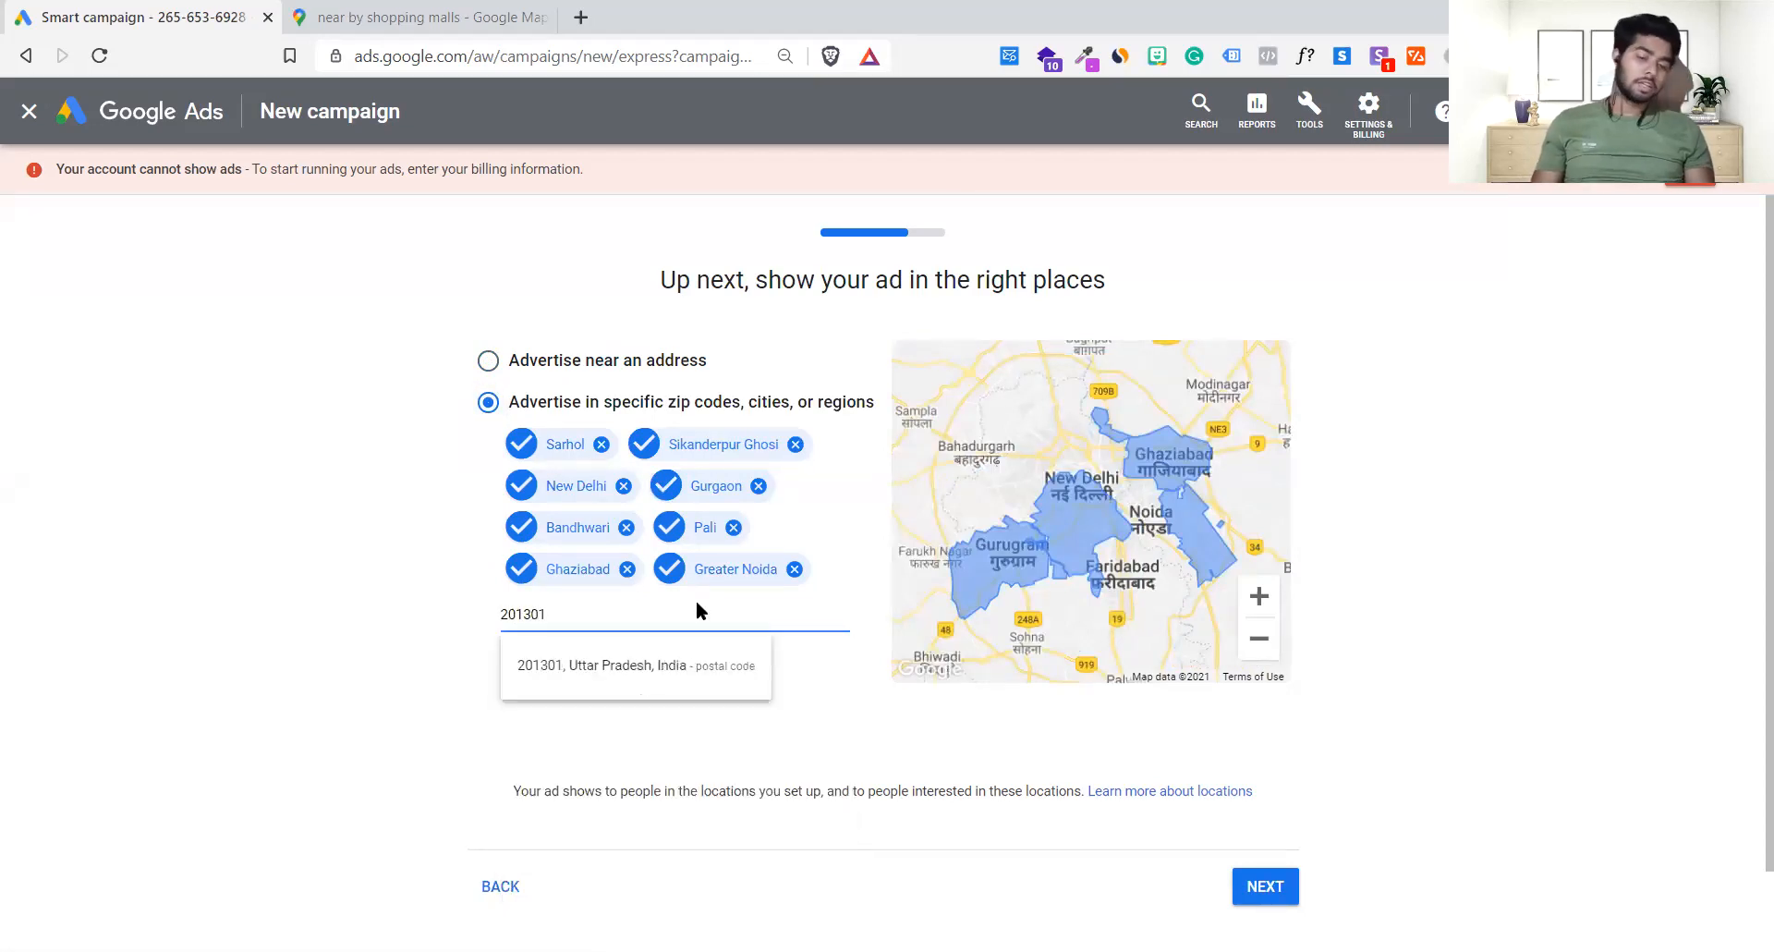
{"action": "left_click", "coordinate": [614, 664]}
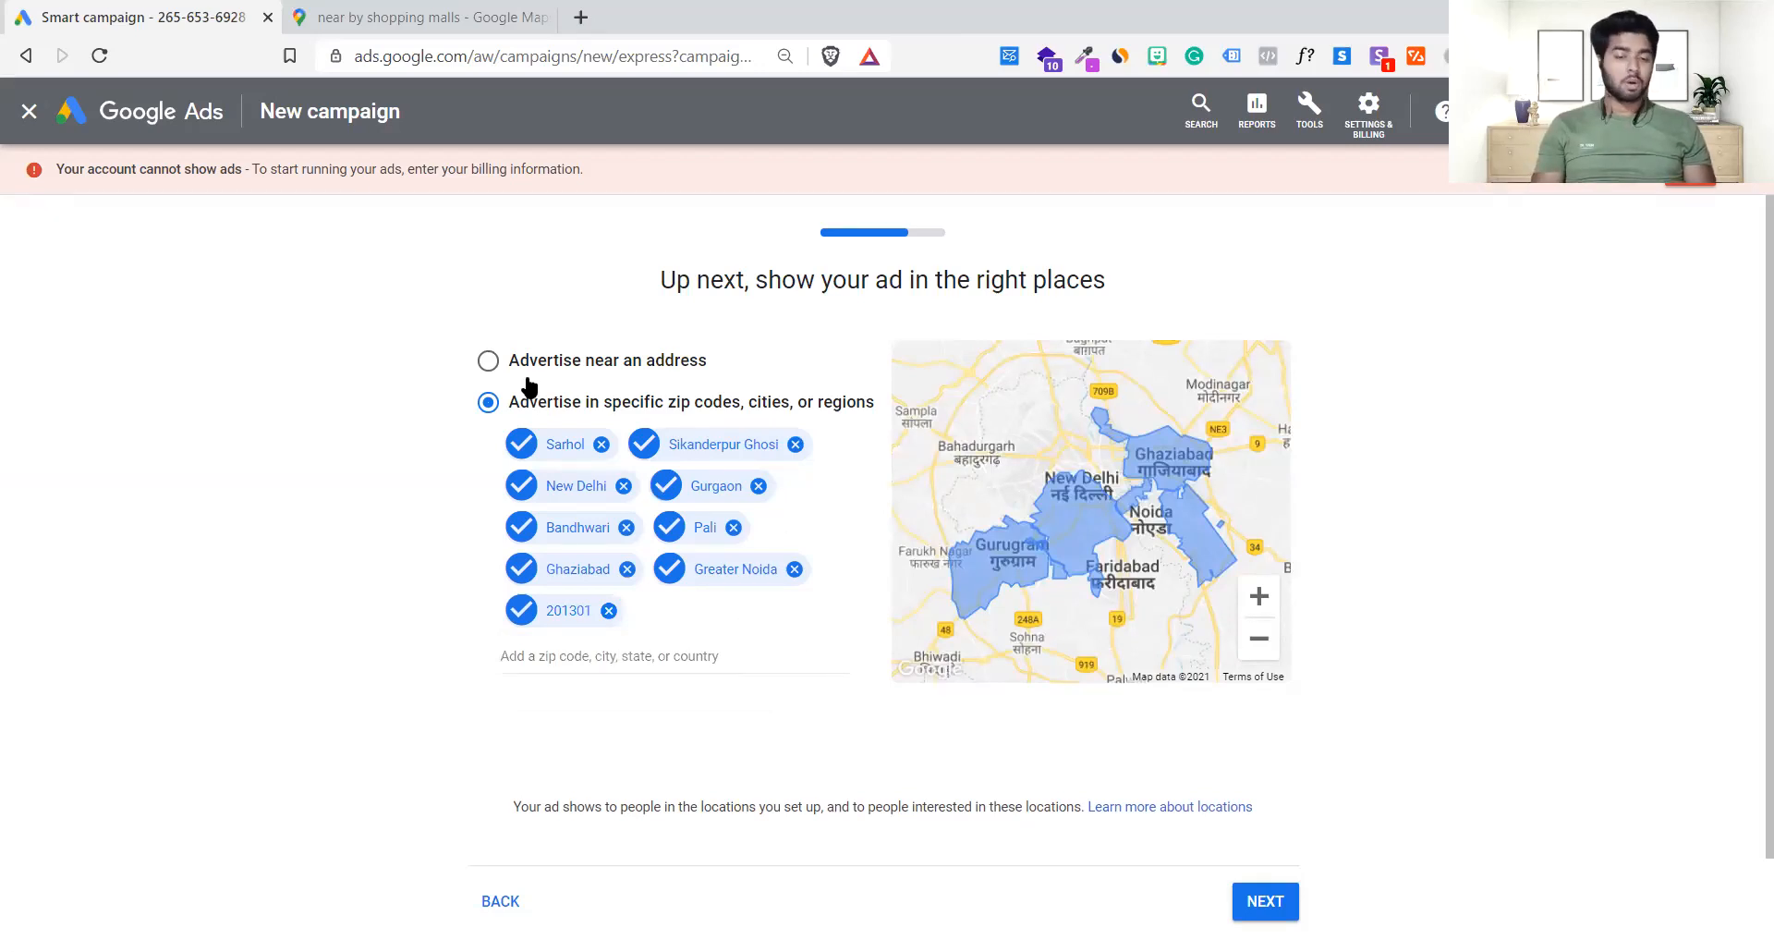
- Switch back to advertising near an address and try small radii of 5, 6 and 7 km around it
{"action": "left_click", "coordinate": [489, 361]}
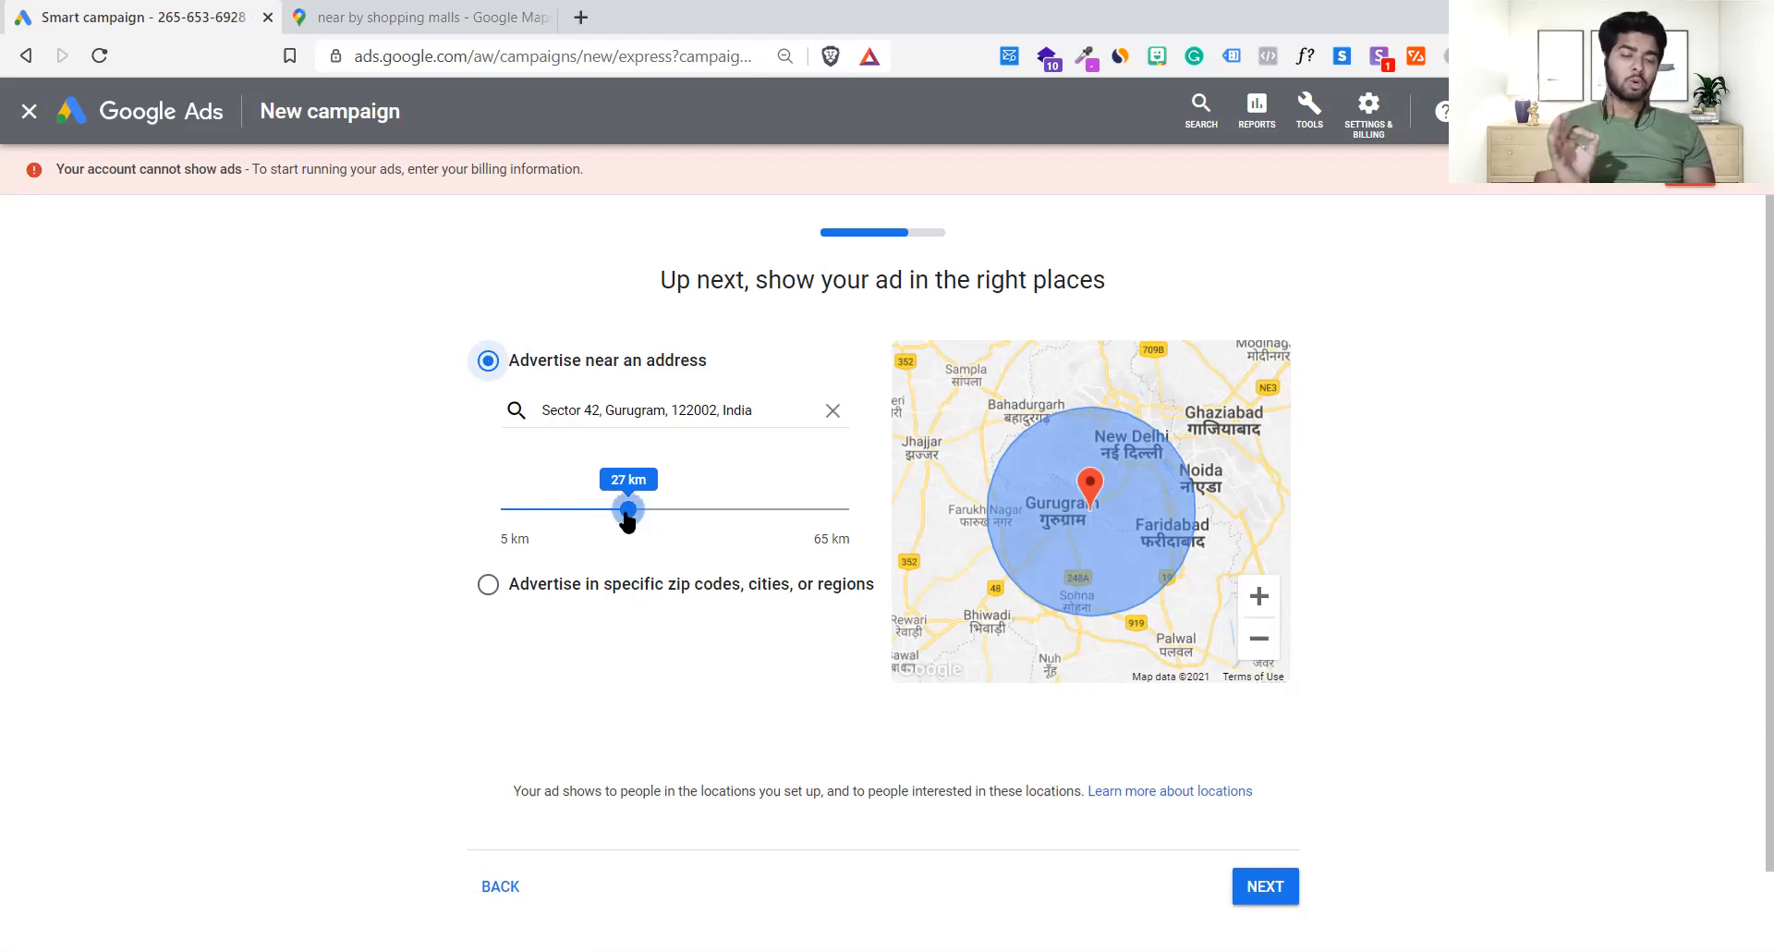
{"action": "left_click_drag", "start_coordinate": [627, 511], "coordinate": [440, 520]}
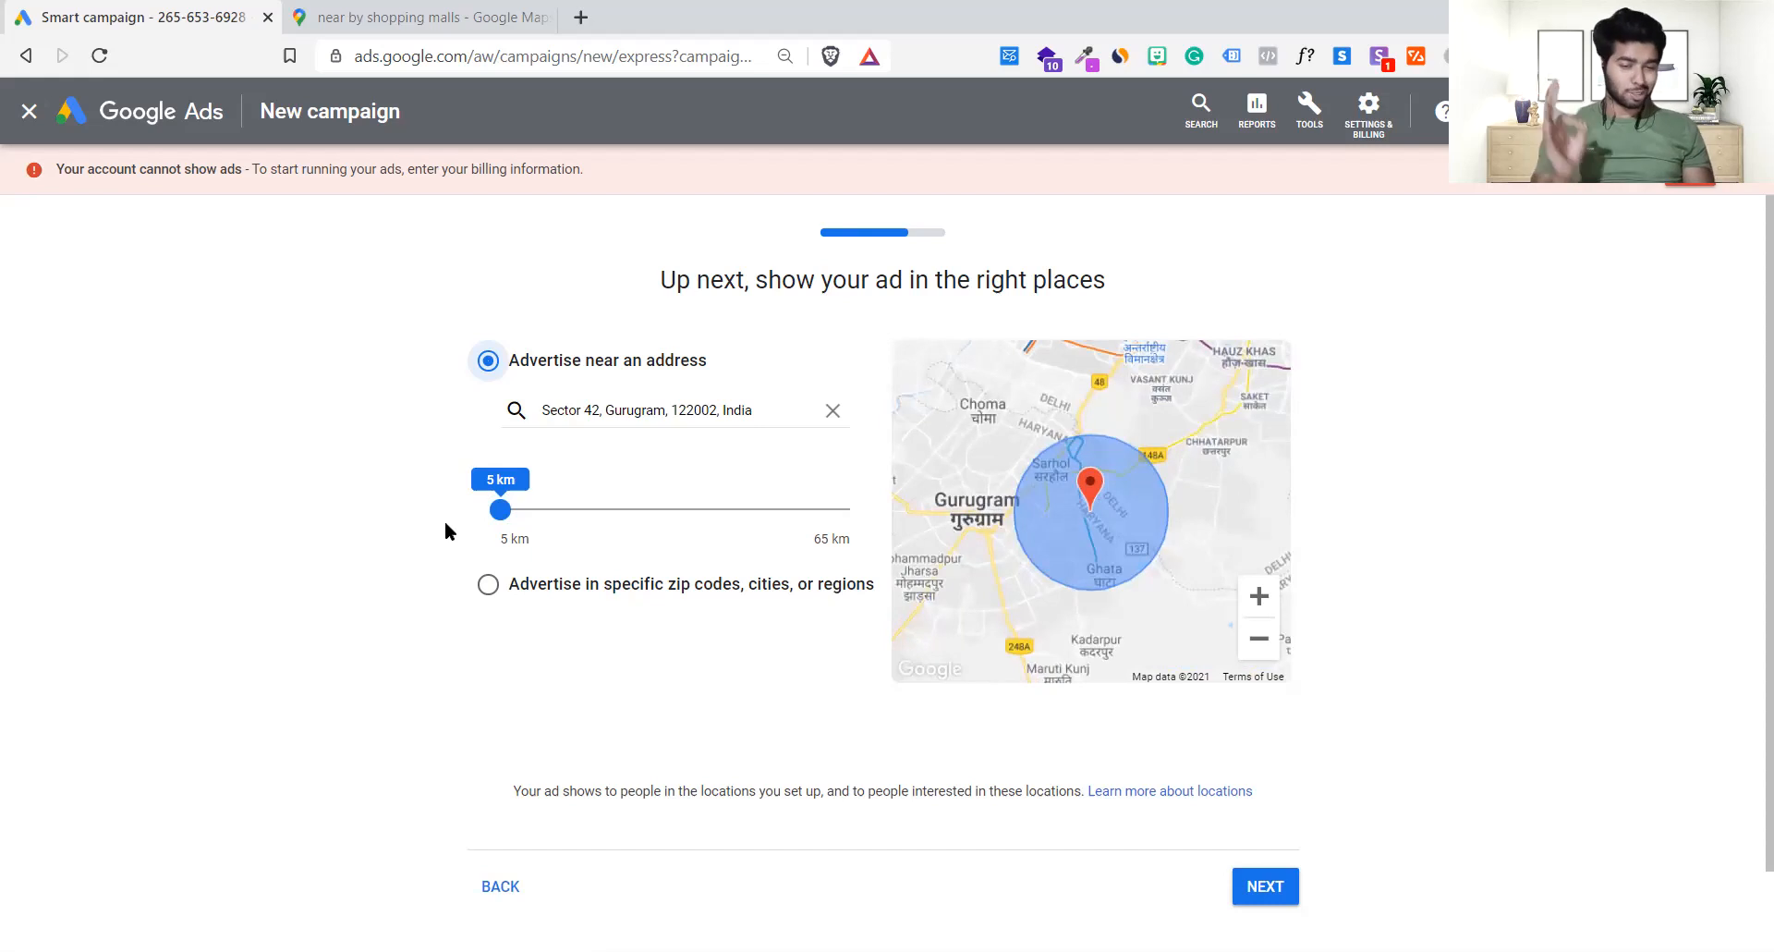
{"action": "left_click_drag", "start_coordinate": [500, 517], "coordinate": [508, 529]}
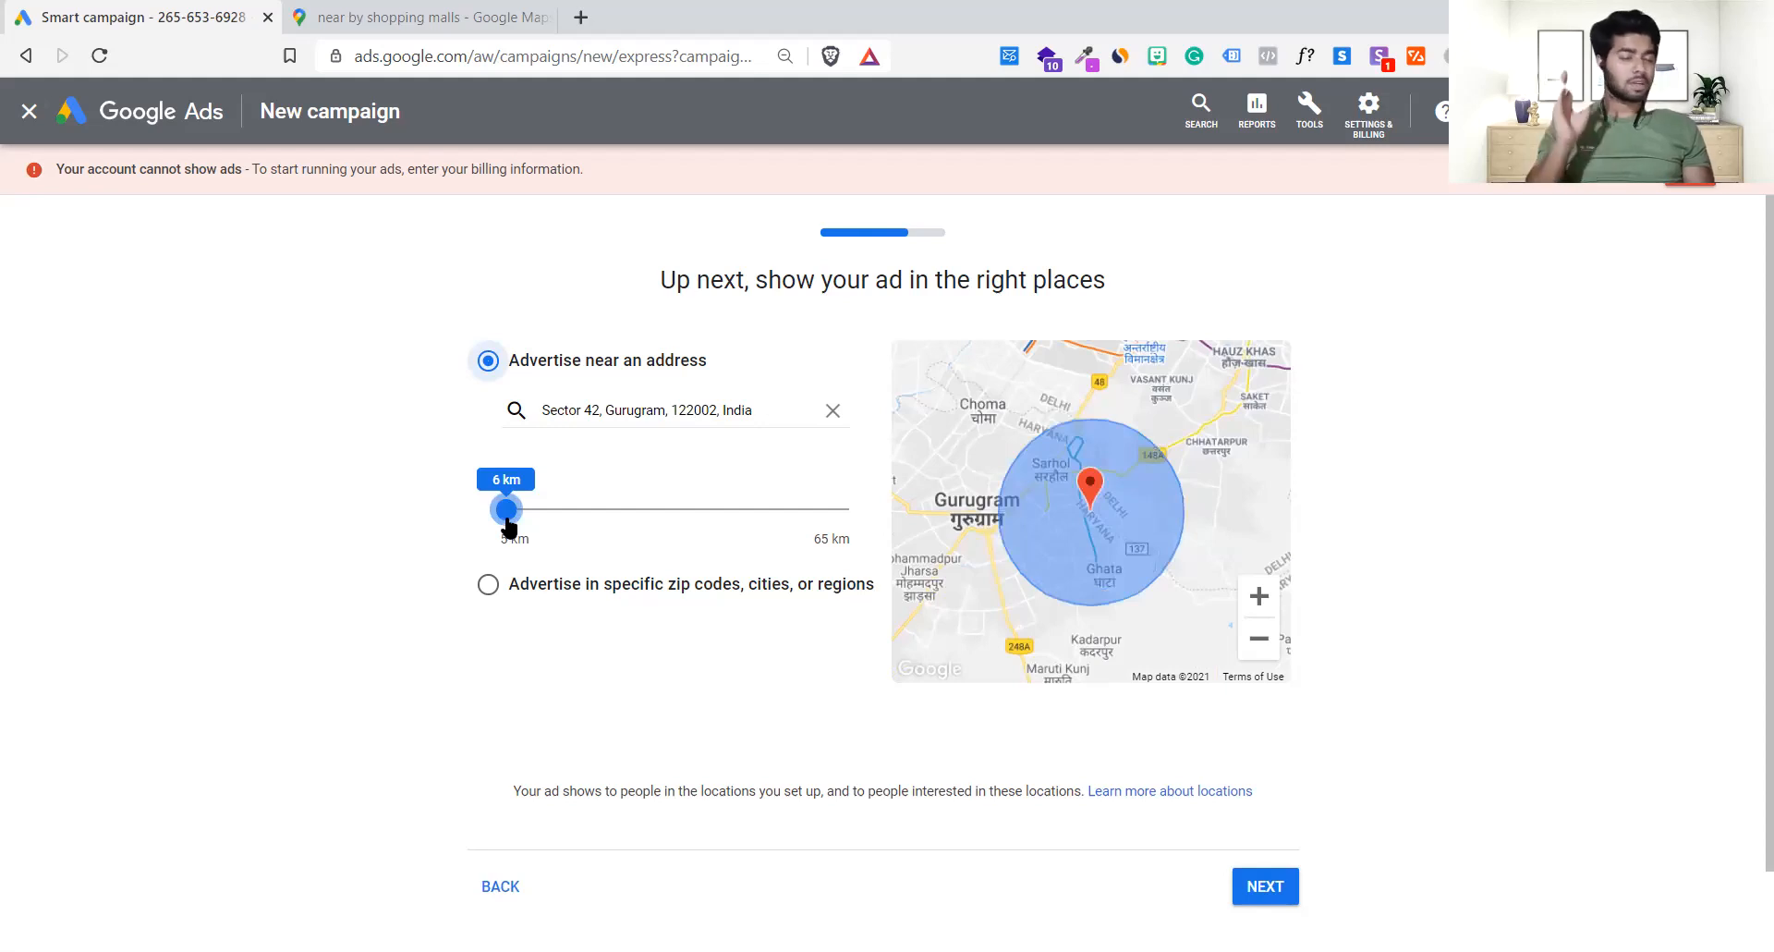
{"action": "left_click_drag", "start_coordinate": [507, 525], "coordinate": [513, 526]}
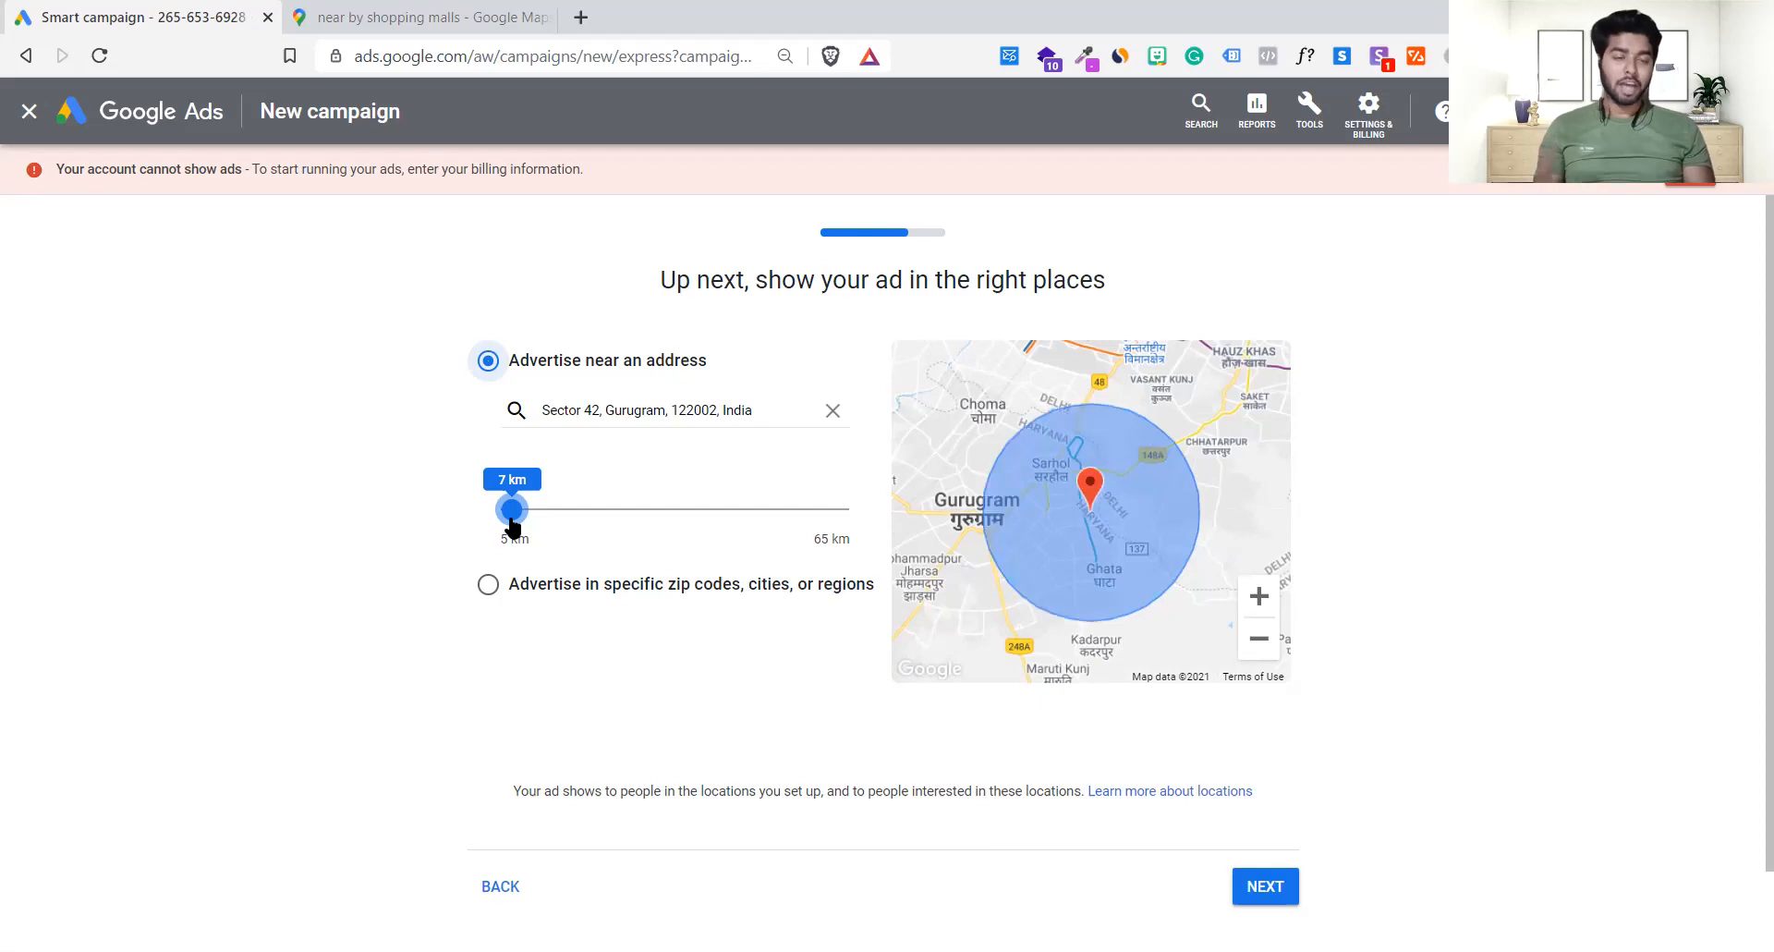
{"action": "left_click_drag", "start_coordinate": [513, 526], "coordinate": [510, 526]}
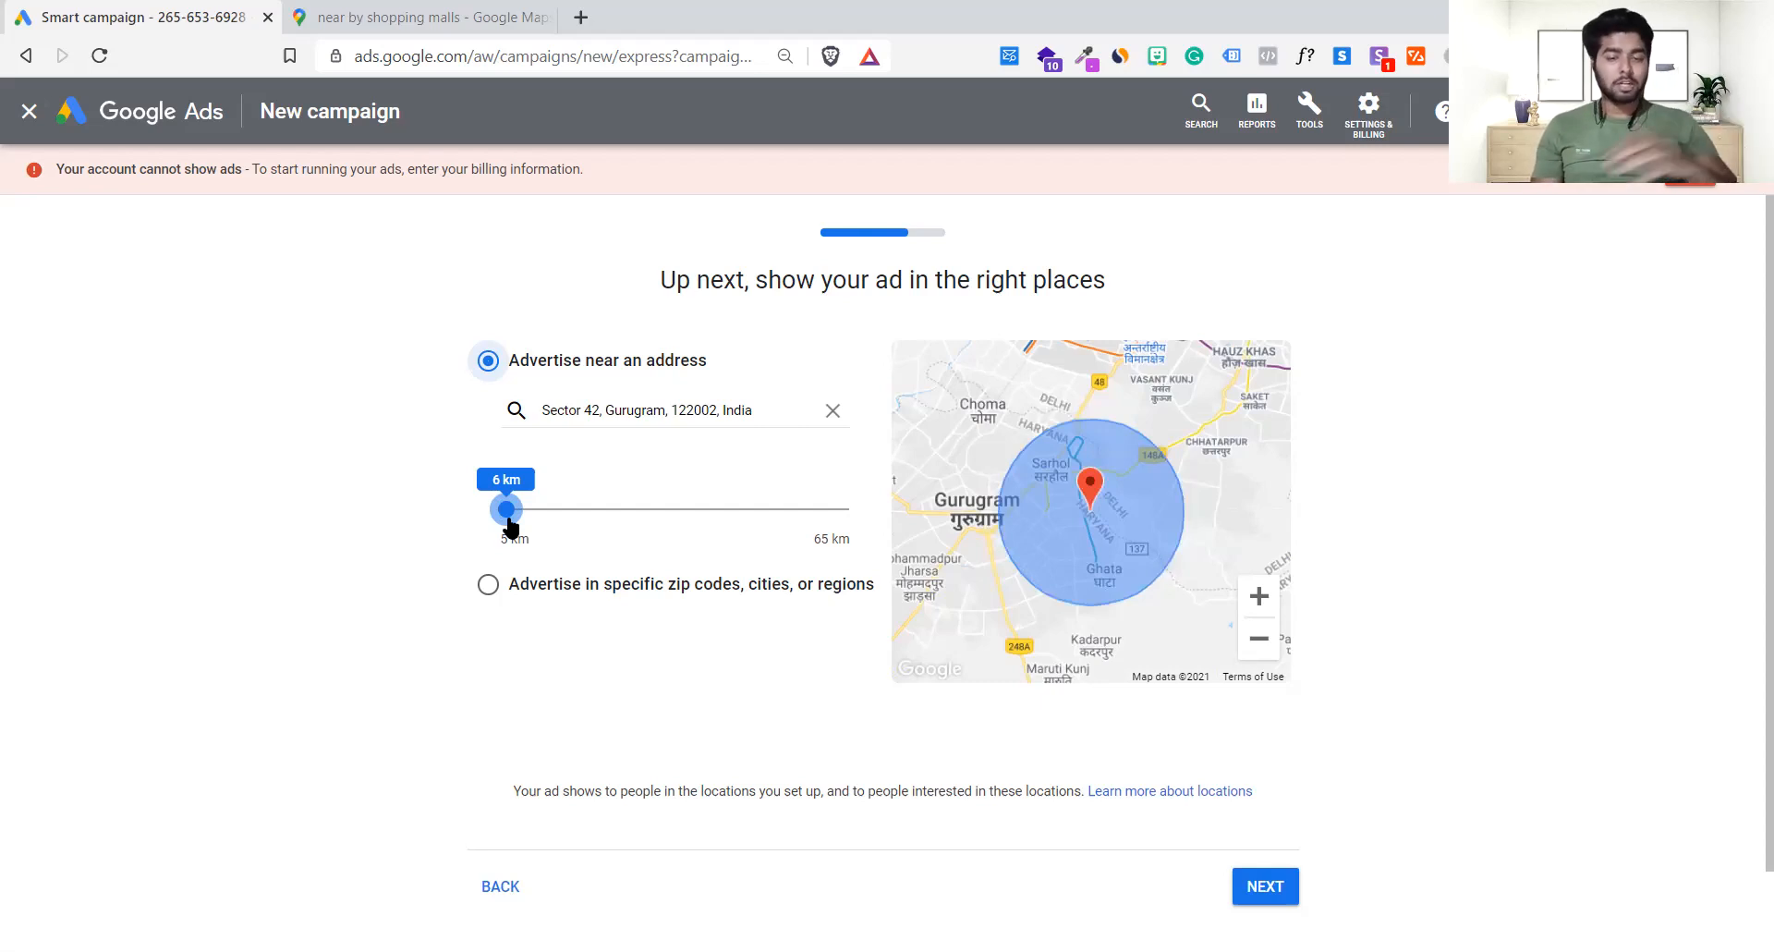
- Try wider coverage up to 50 km, set the advertising radius to 30 km, and proceed to the budget settings
{"action": "left_click_drag", "start_coordinate": [511, 527], "coordinate": [751, 520]}
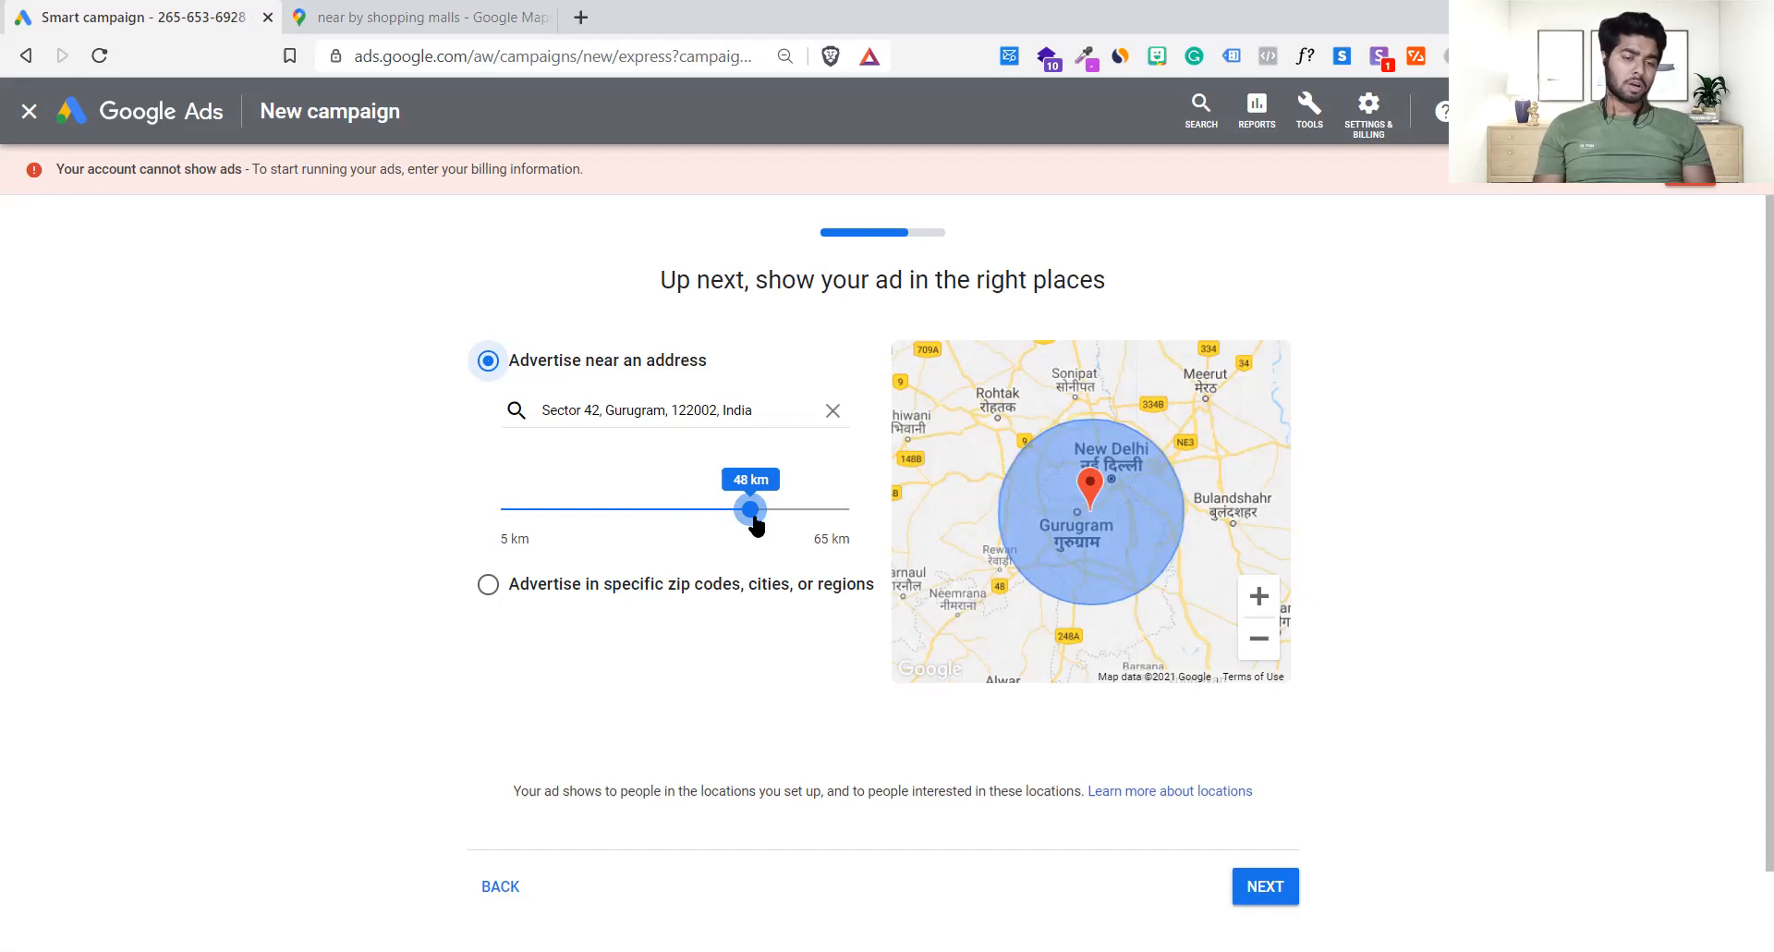
{"action": "left_click_drag", "start_coordinate": [756, 525], "coordinate": [762, 524]}
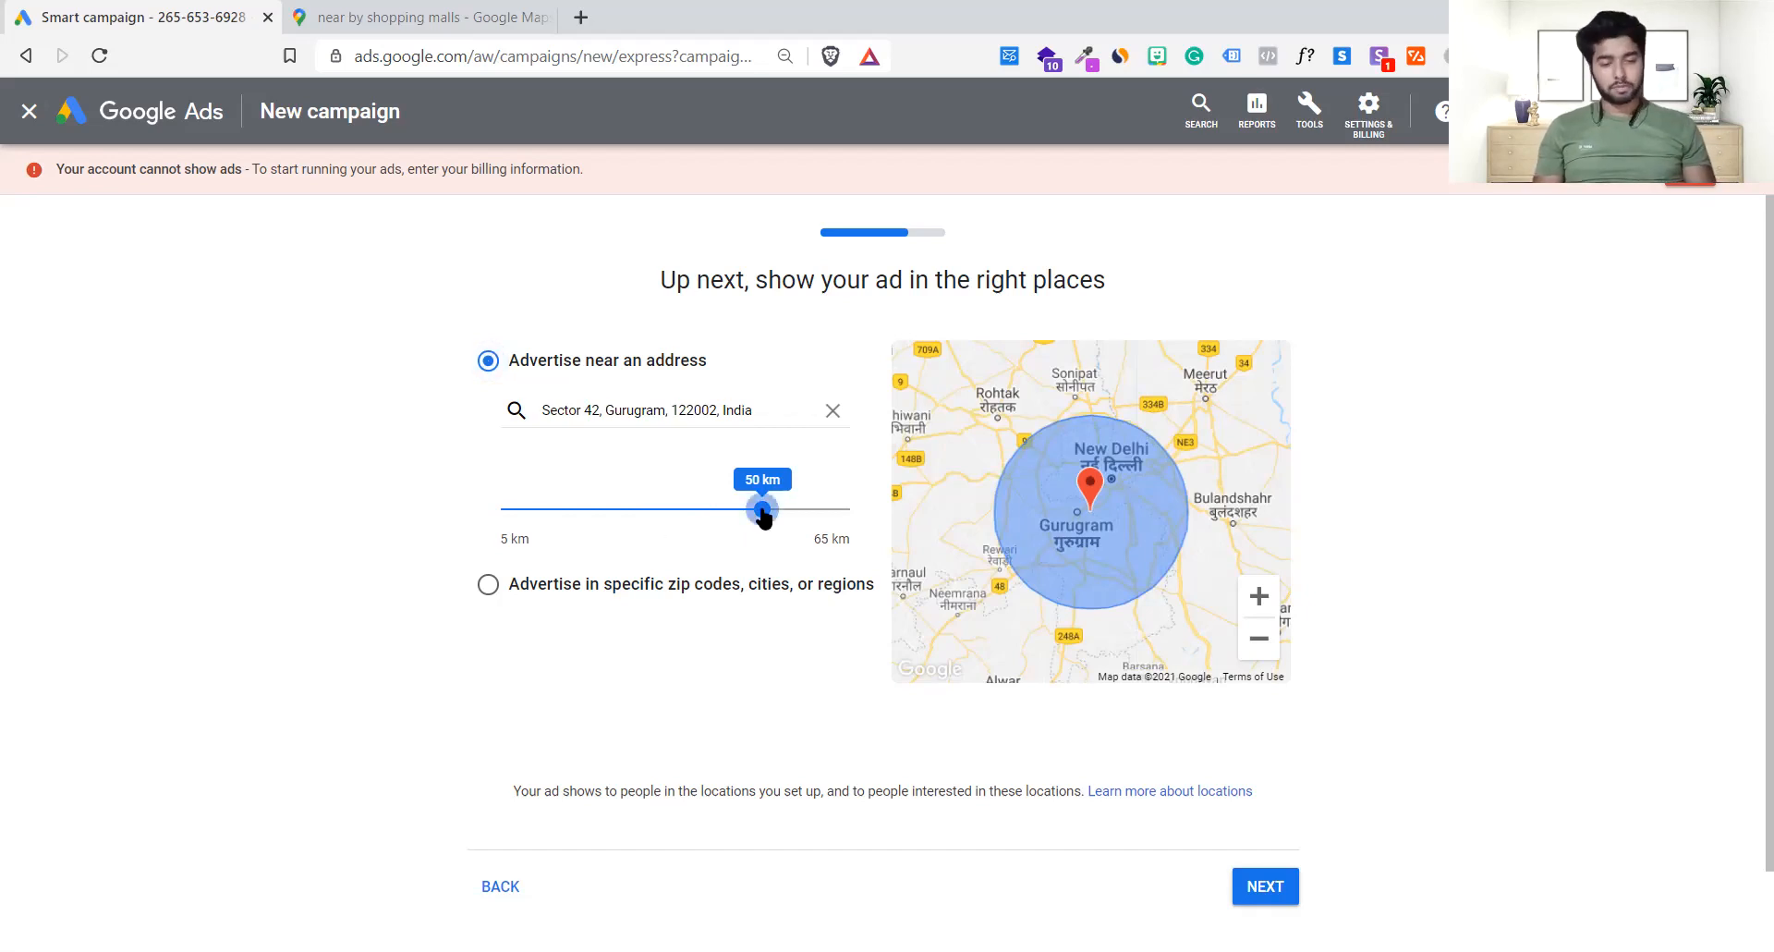
{"action": "left_click_drag", "start_coordinate": [760, 519], "coordinate": [682, 527]}
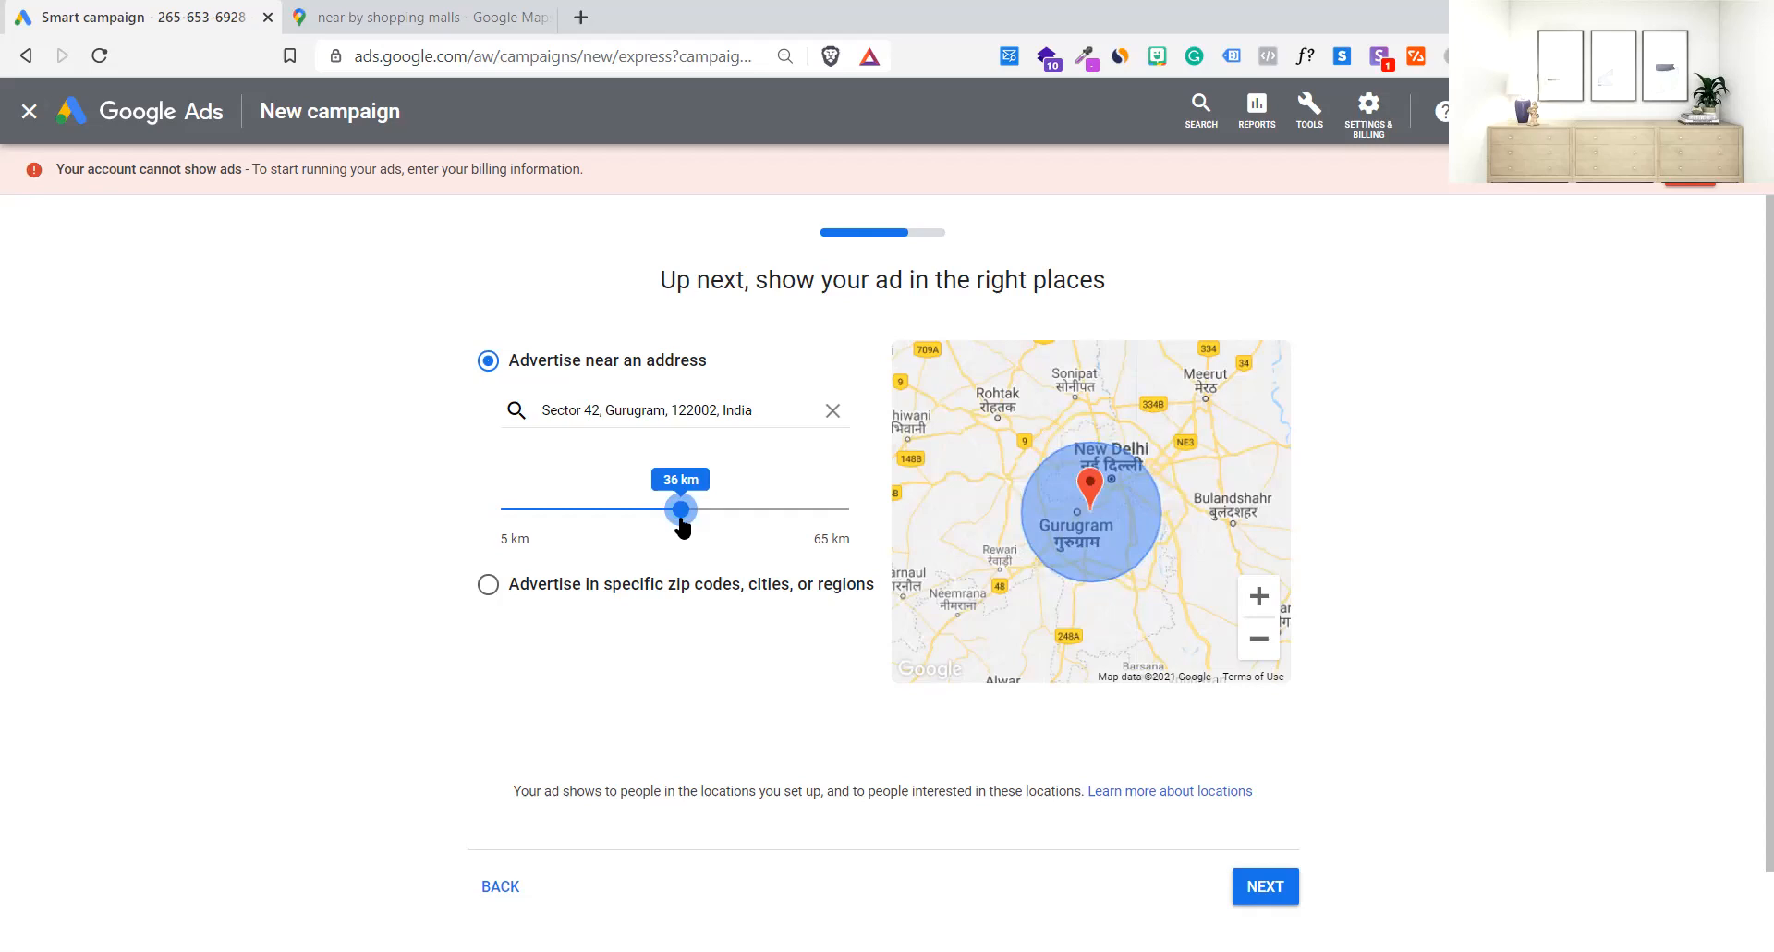
{"action": "left_click_drag", "start_coordinate": [682, 527], "coordinate": [671, 525]}
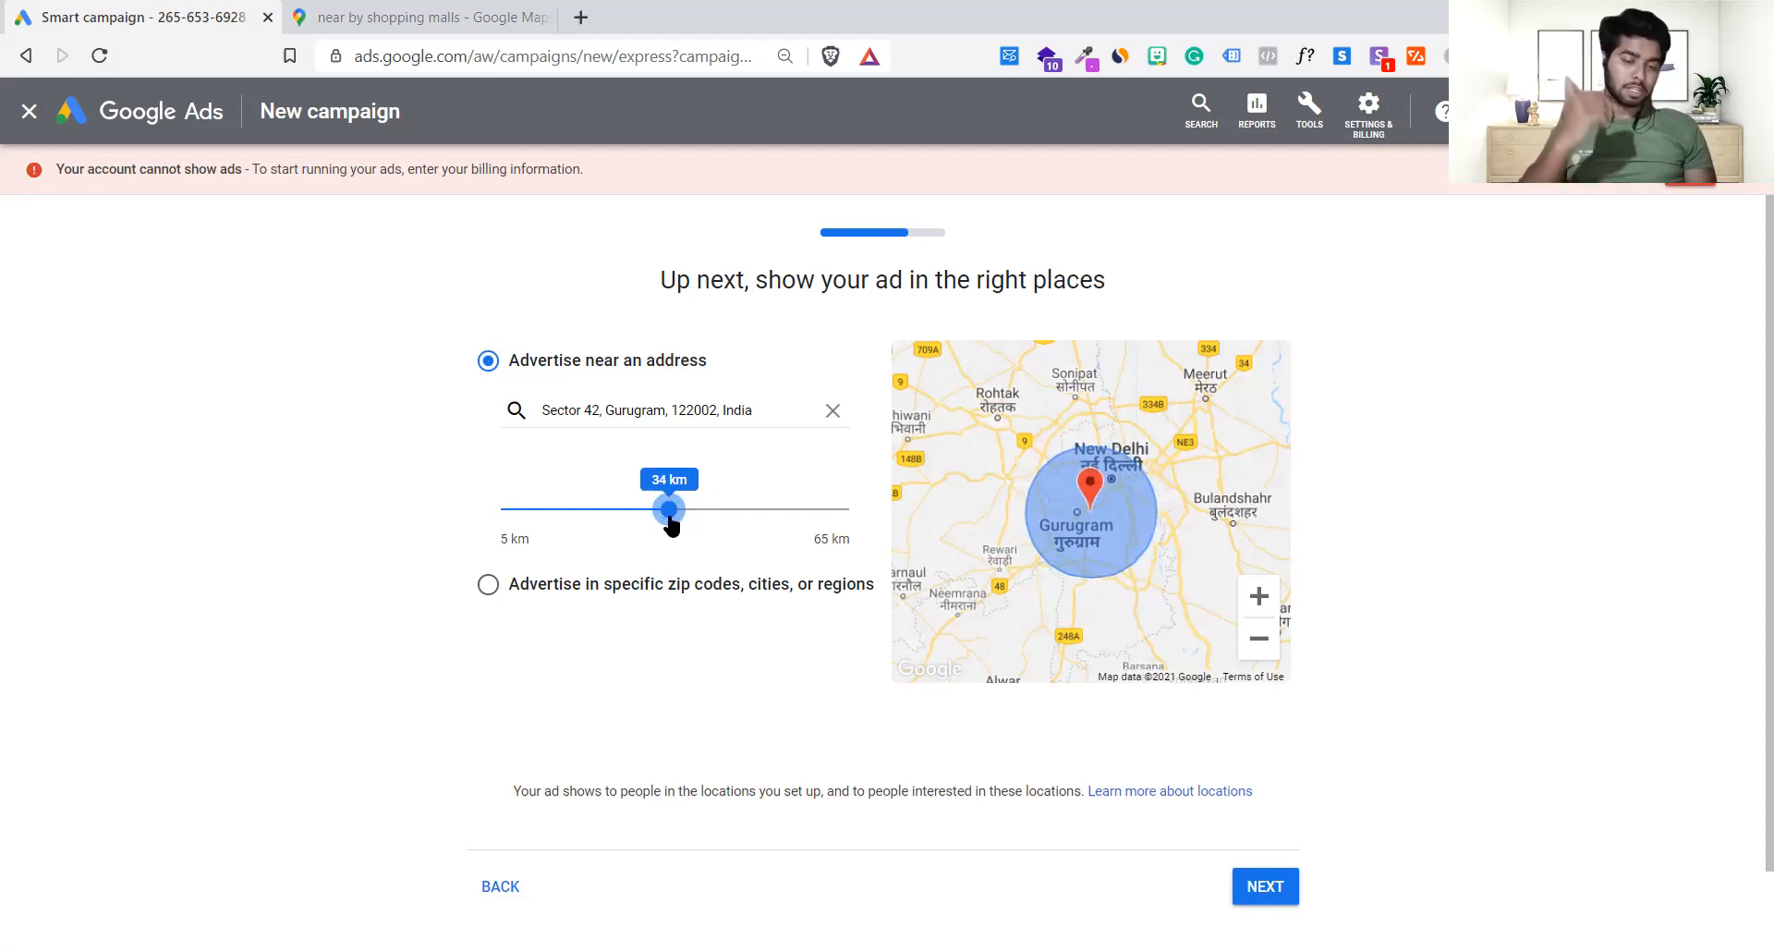
{"action": "left_click_drag", "start_coordinate": [671, 524], "coordinate": [659, 526]}
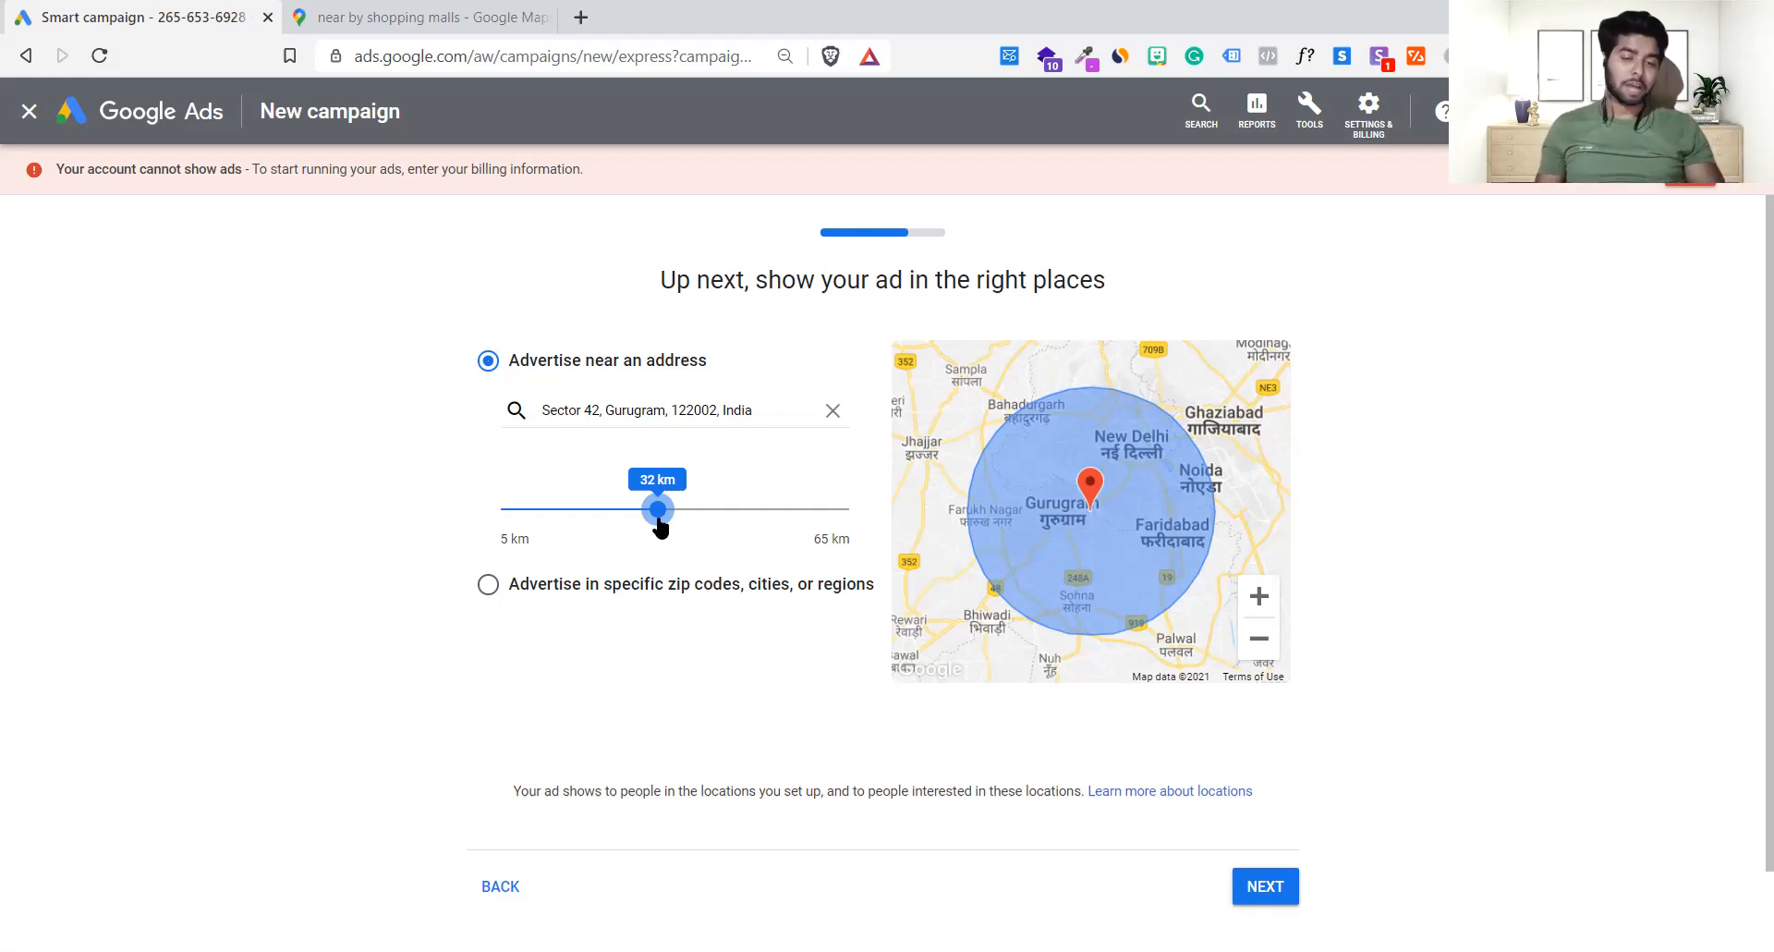
{"action": "left_click_drag", "start_coordinate": [659, 526], "coordinate": [651, 525]}
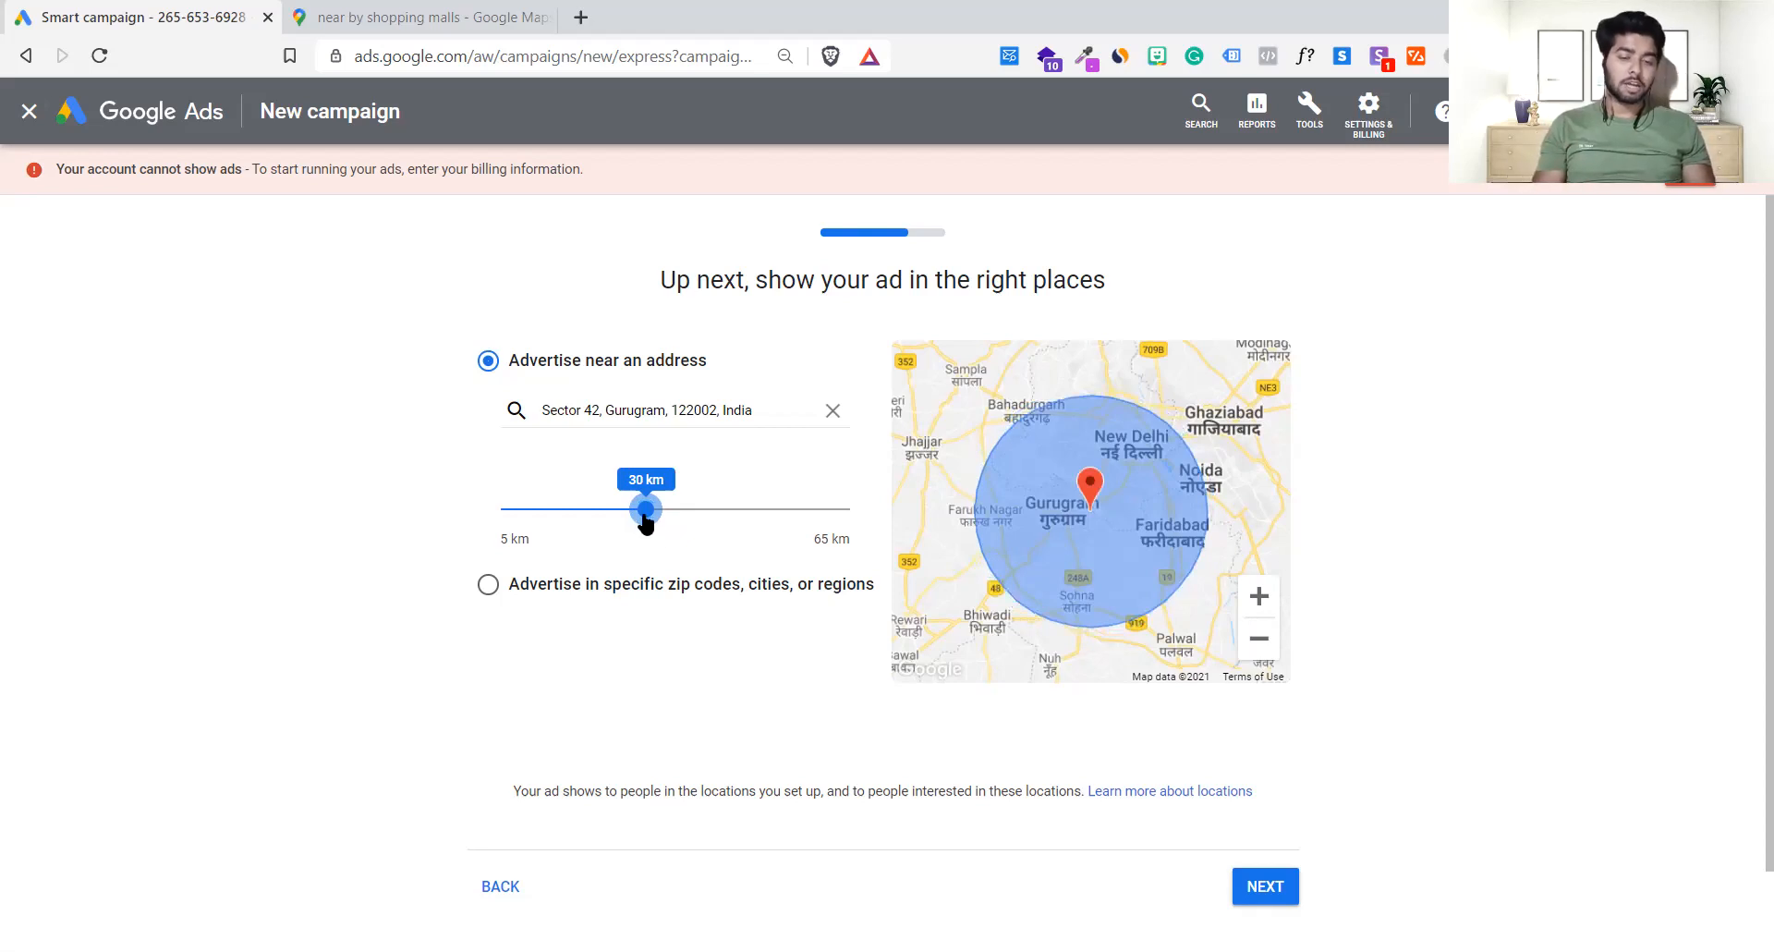
{"action": "left_click", "coordinate": [1255, 878]}
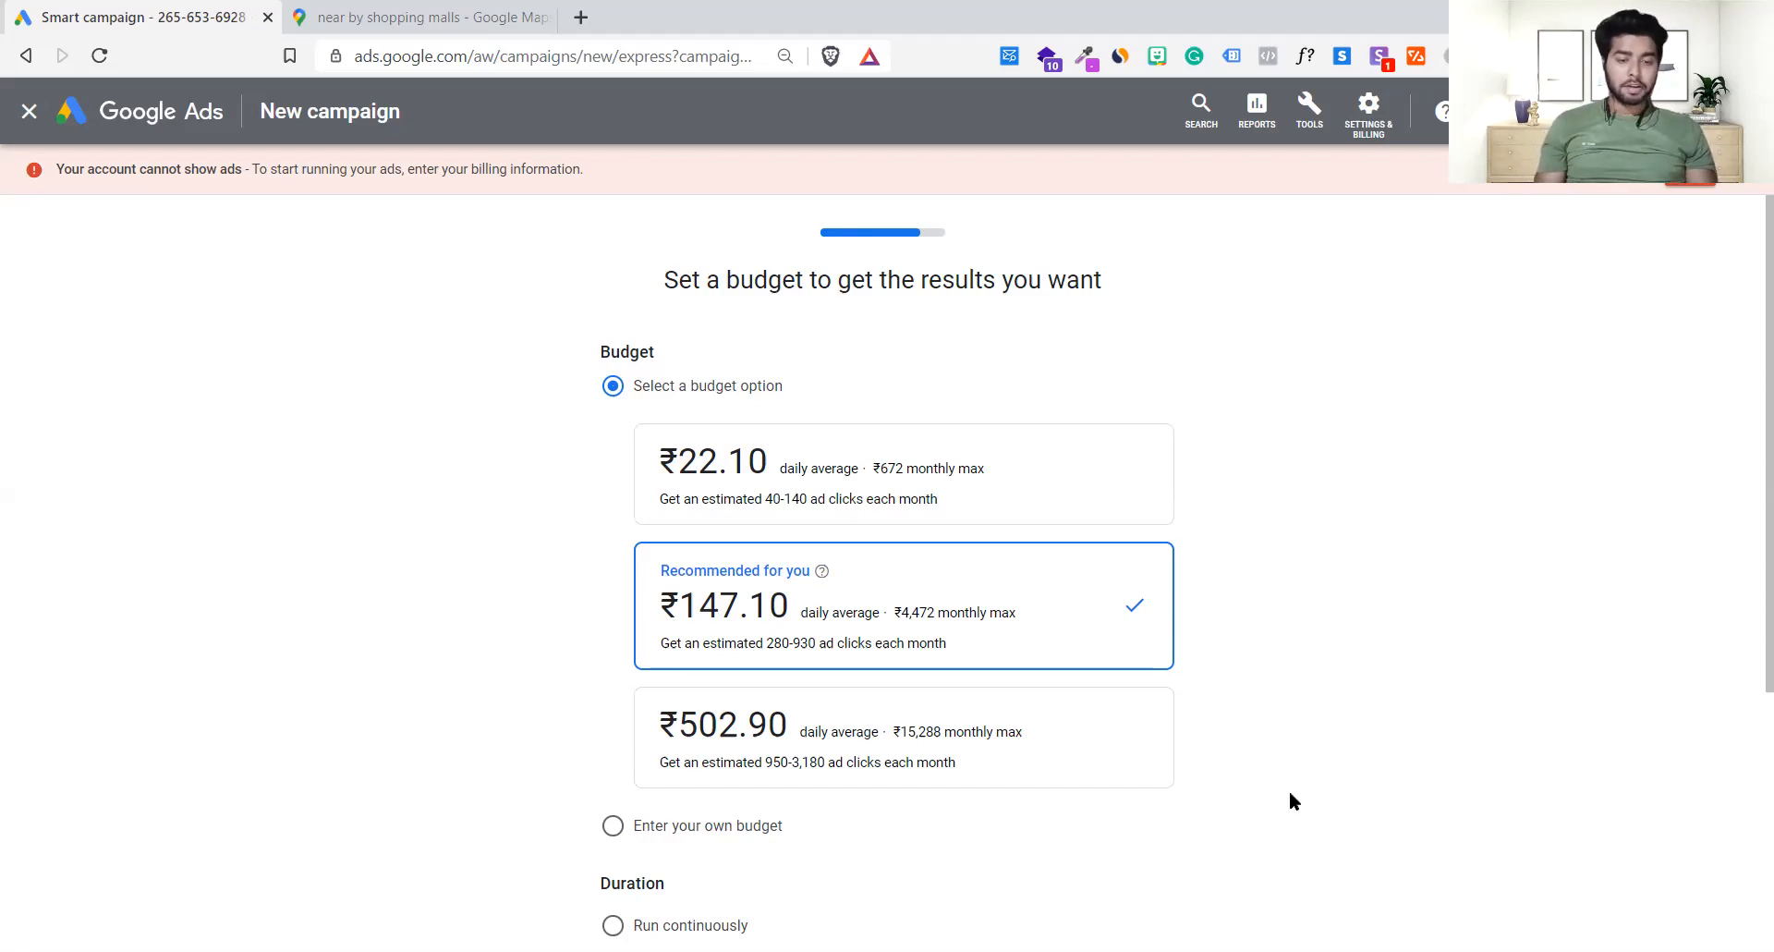
- Review the suggested budget options, switch to a custom budget, and try daily averages of ₹3808 and ₹1025
{"action": "scroll", "coordinate": [1008, 708], "scroll_direction": "down", "scroll_amount": 2}
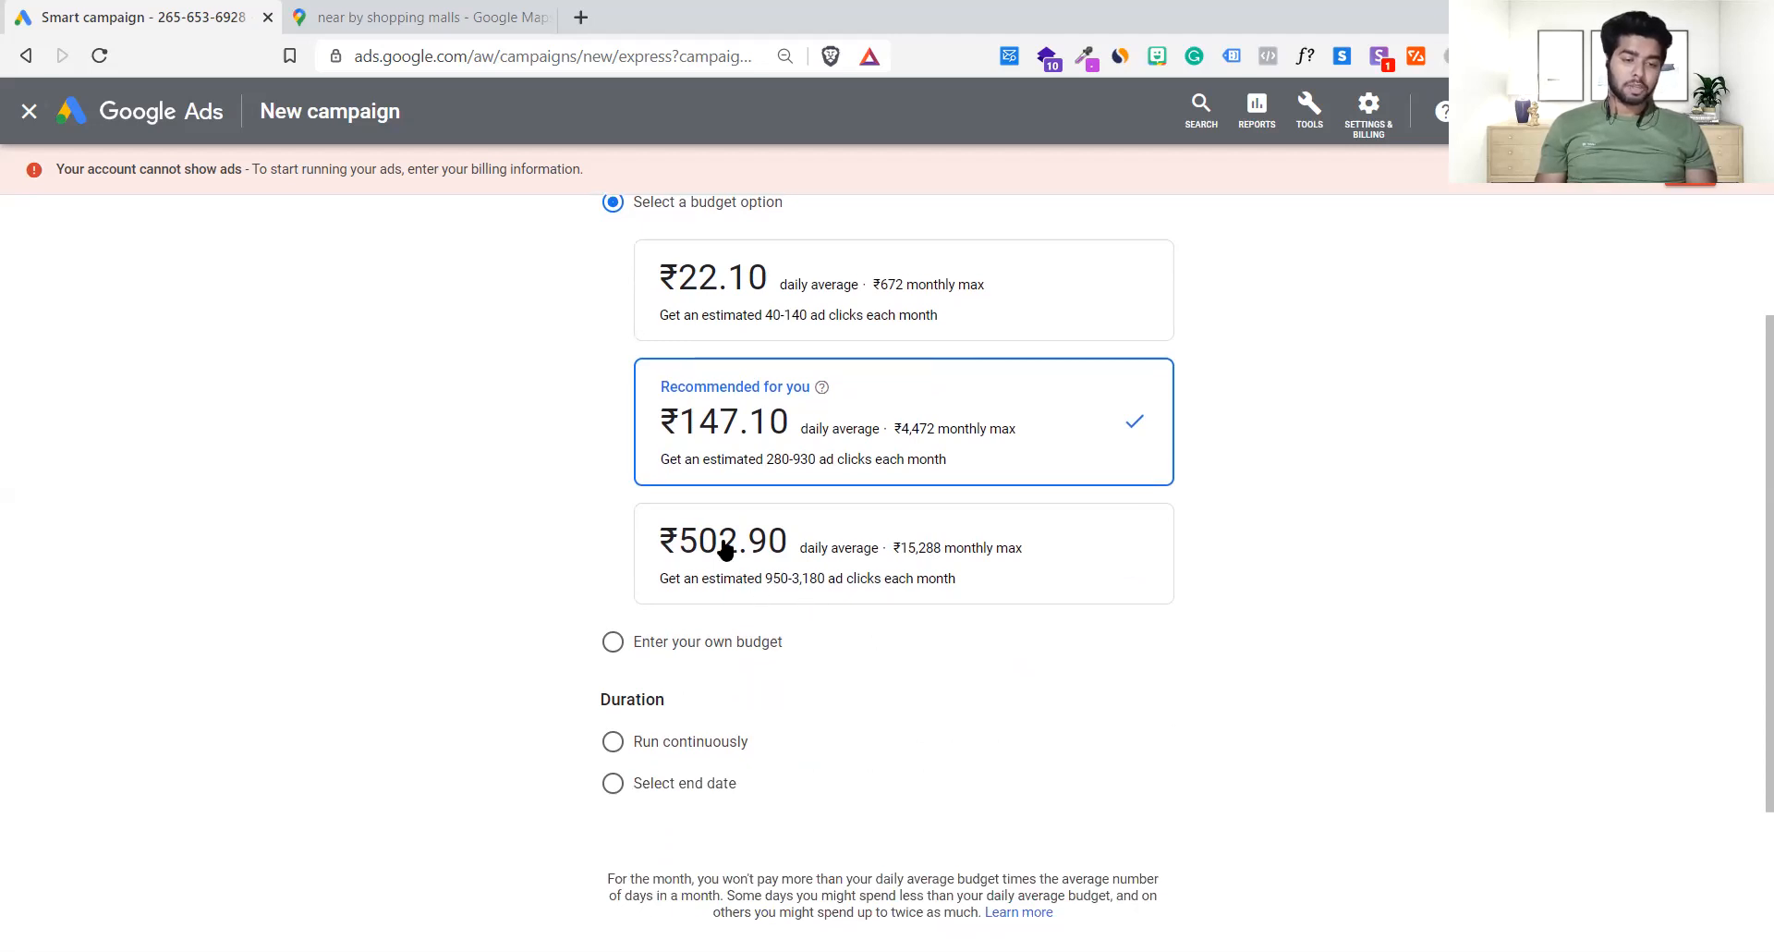
{"action": "scroll", "coordinate": [963, 539], "scroll_direction": "up", "scroll_amount": 1}
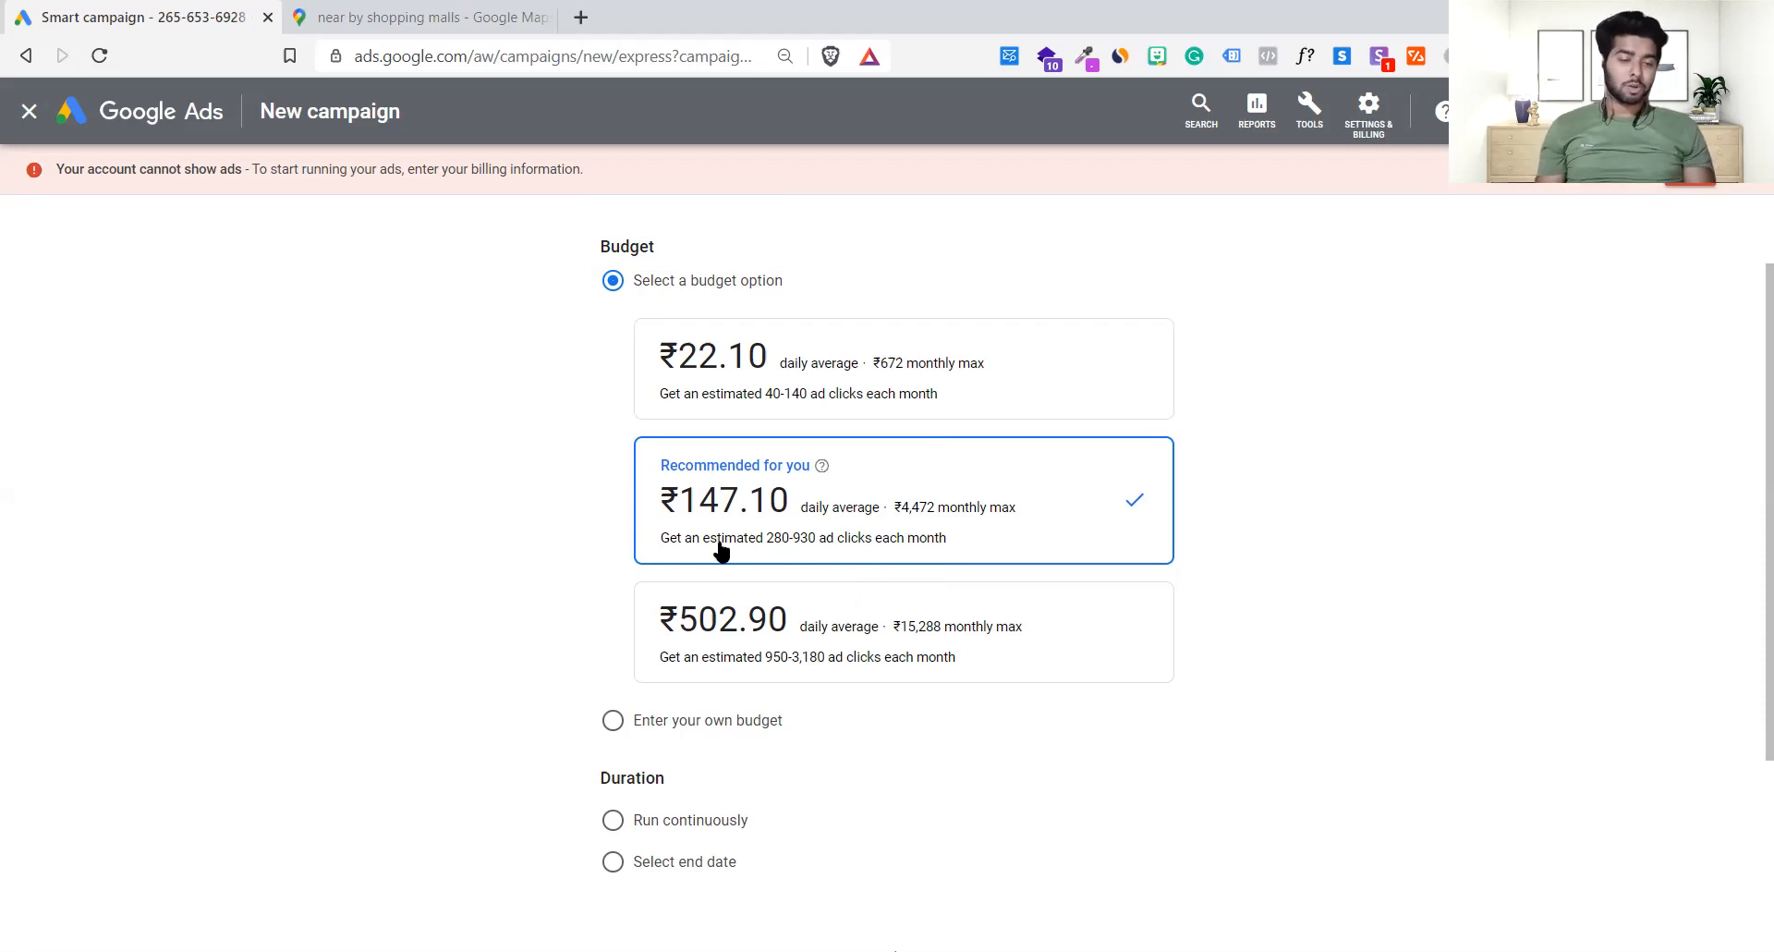
{"action": "left_click_drag", "start_coordinate": [662, 546], "coordinate": [950, 547]}
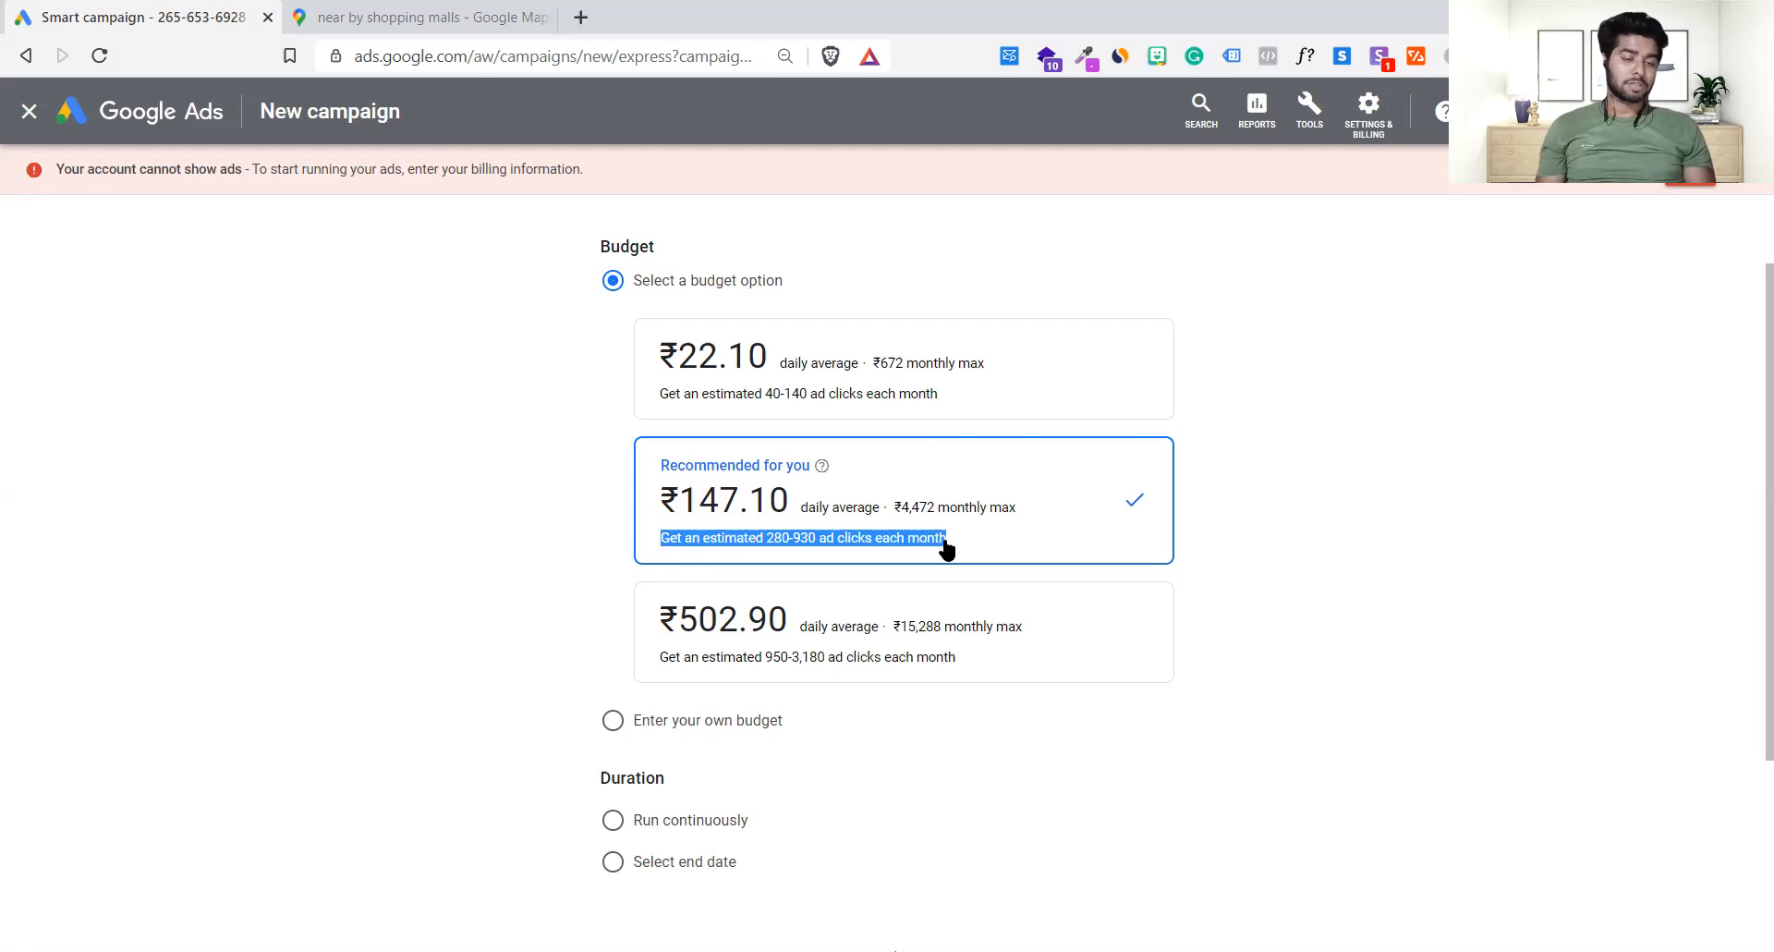
{"action": "left_click", "coordinate": [1190, 606]}
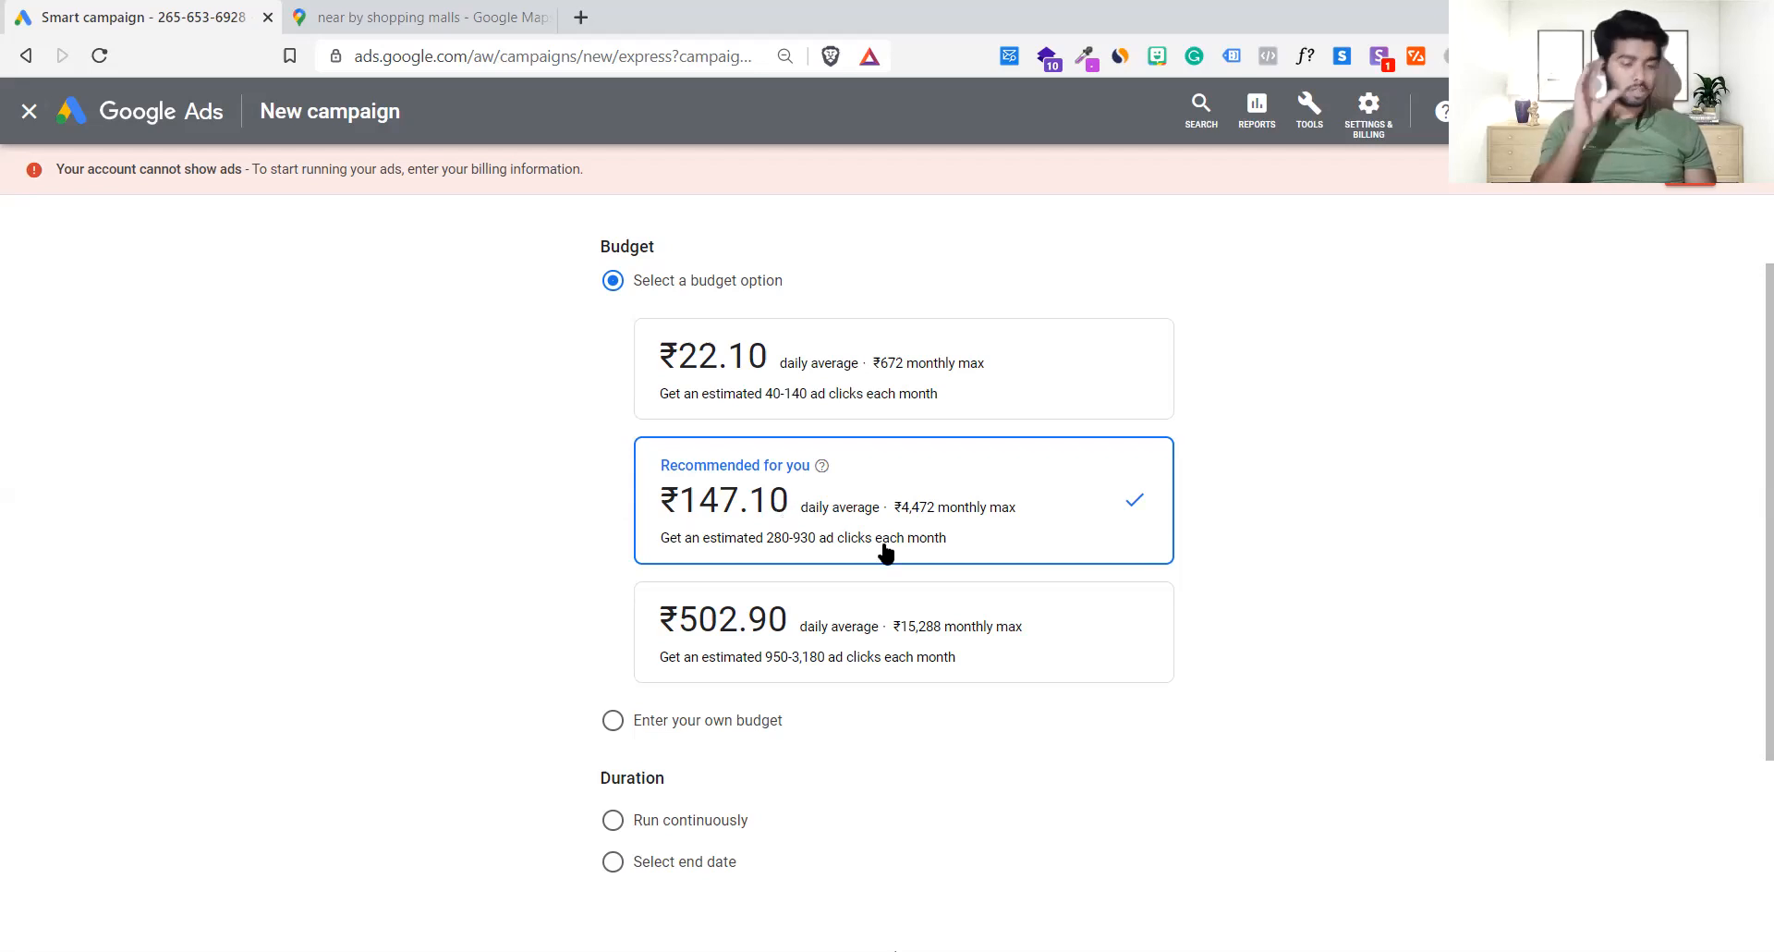
{"action": "left_click", "coordinate": [748, 732]}
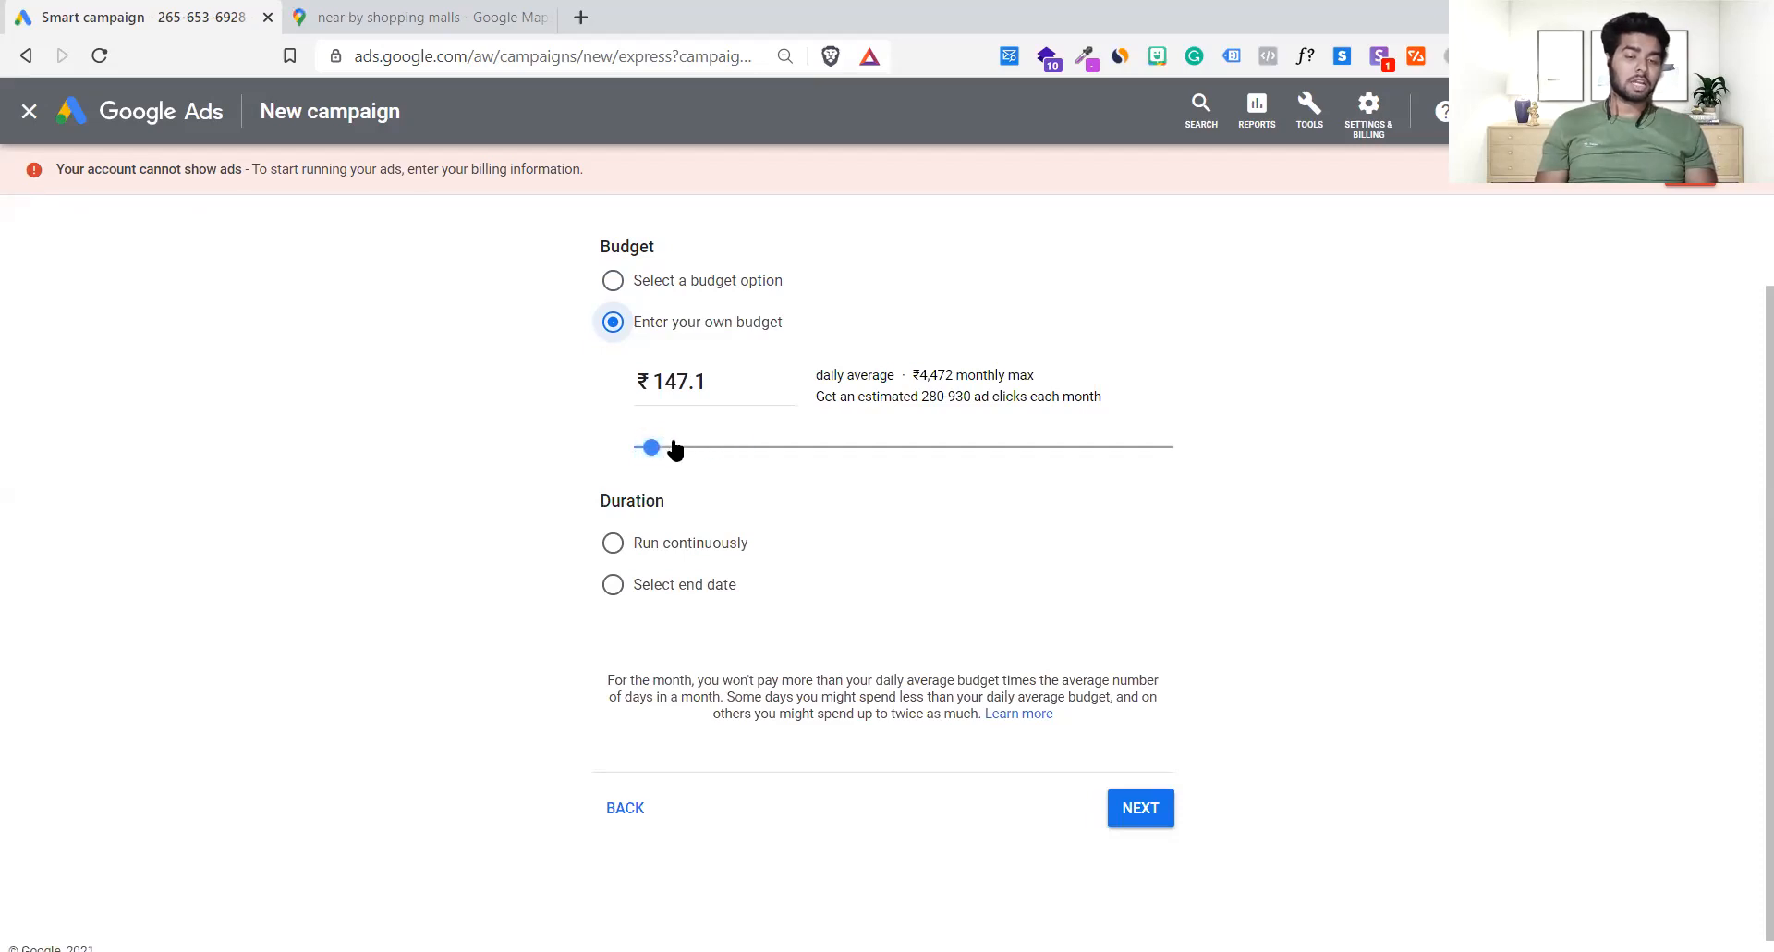
{"action": "left_click_drag", "start_coordinate": [652, 448], "coordinate": [1201, 422]}
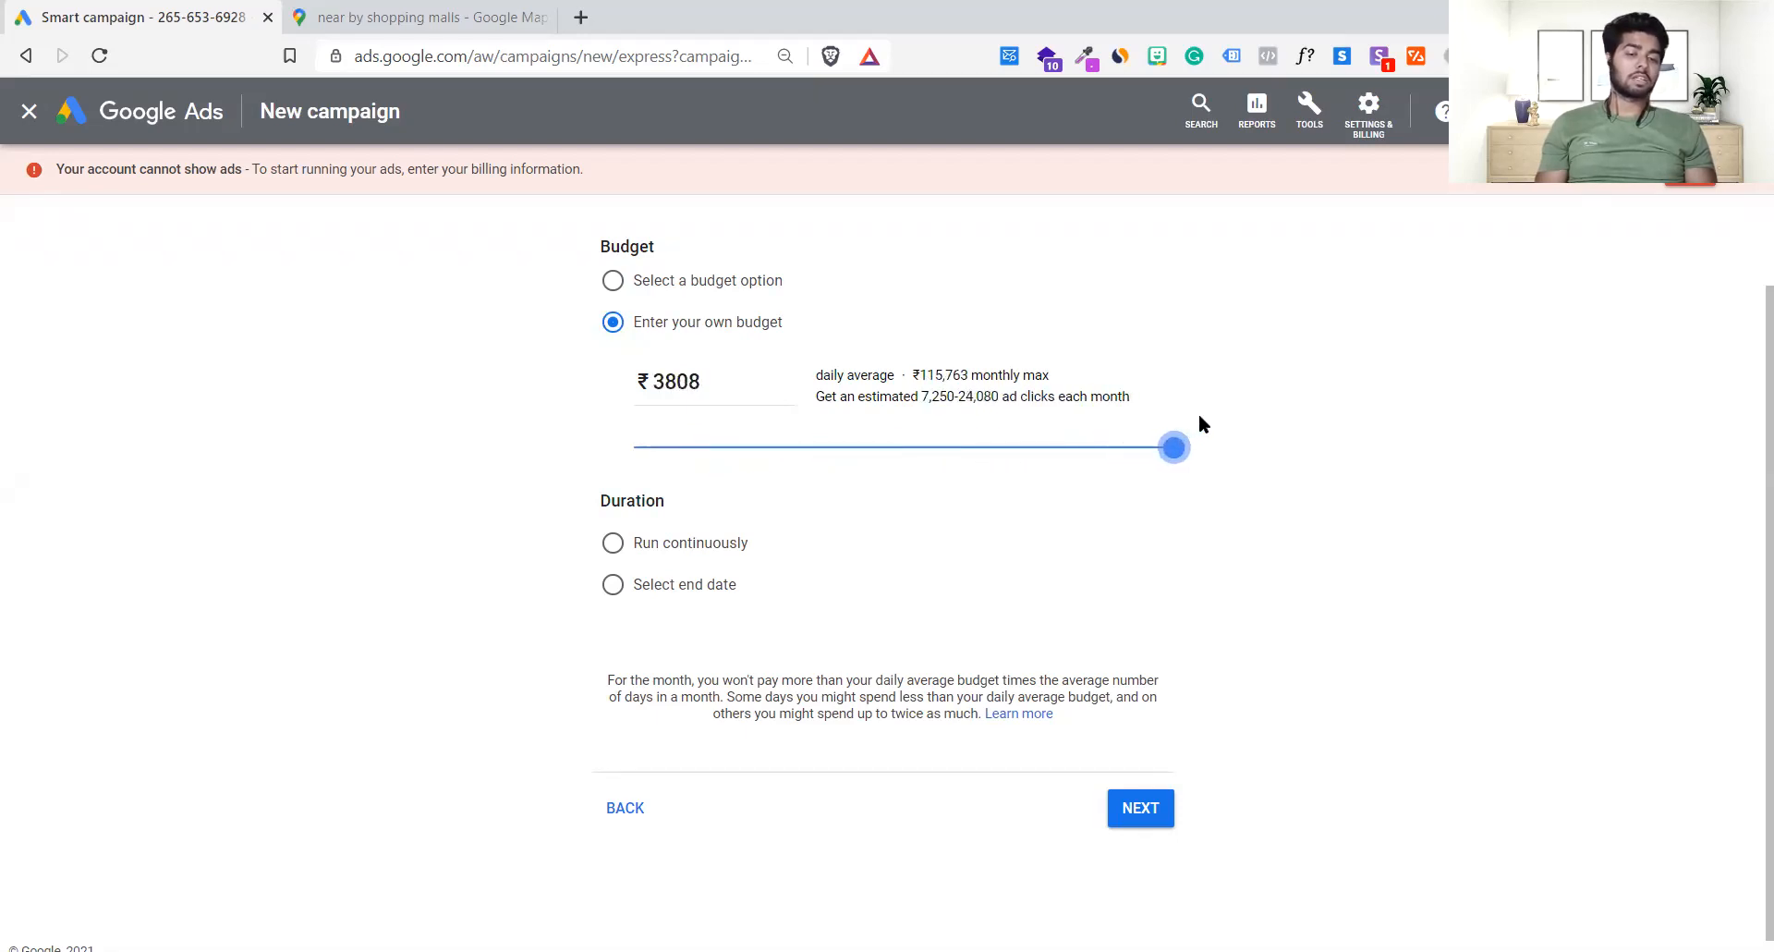
{"action": "left_click", "coordinate": [1169, 451]}
{"action": "left_click_drag", "start_coordinate": [1169, 453], "coordinate": [776, 447]}
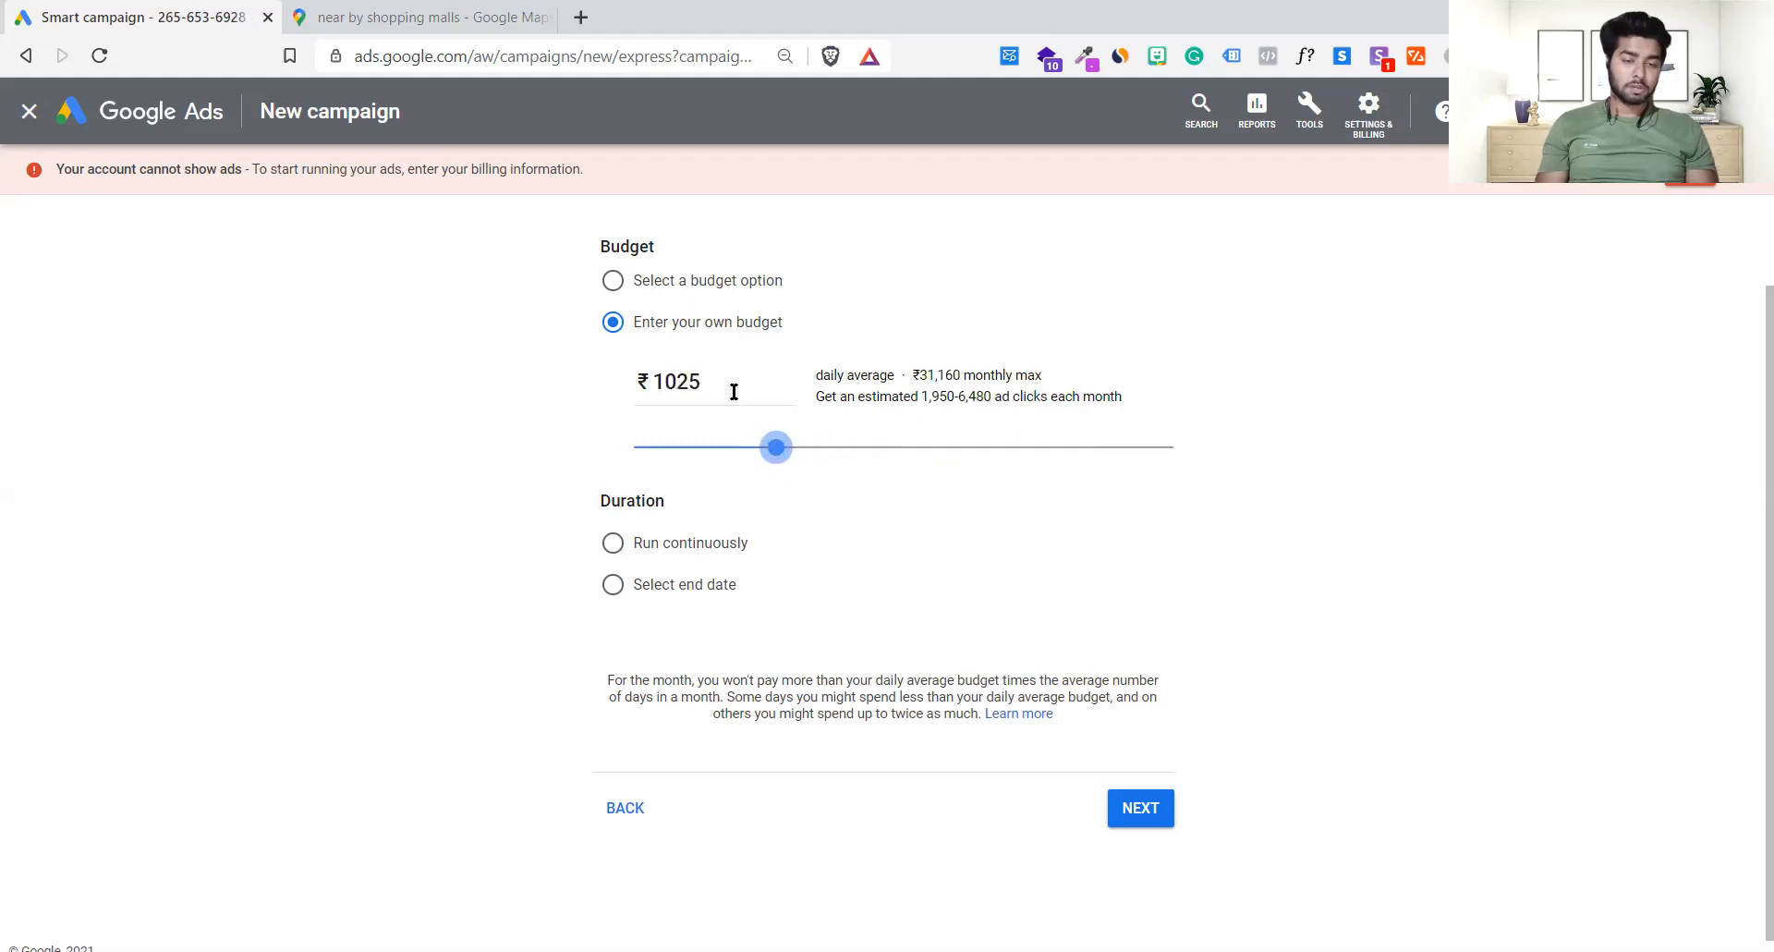
- Set the custom daily average budget to ₹1000 and check its monthly maximum and estimated ad clicks
{"action": "left_click", "coordinate": [697, 384]}
{"action": "double_click", "coordinate": [698, 383]}
{"action": "type", "text": "1000"}
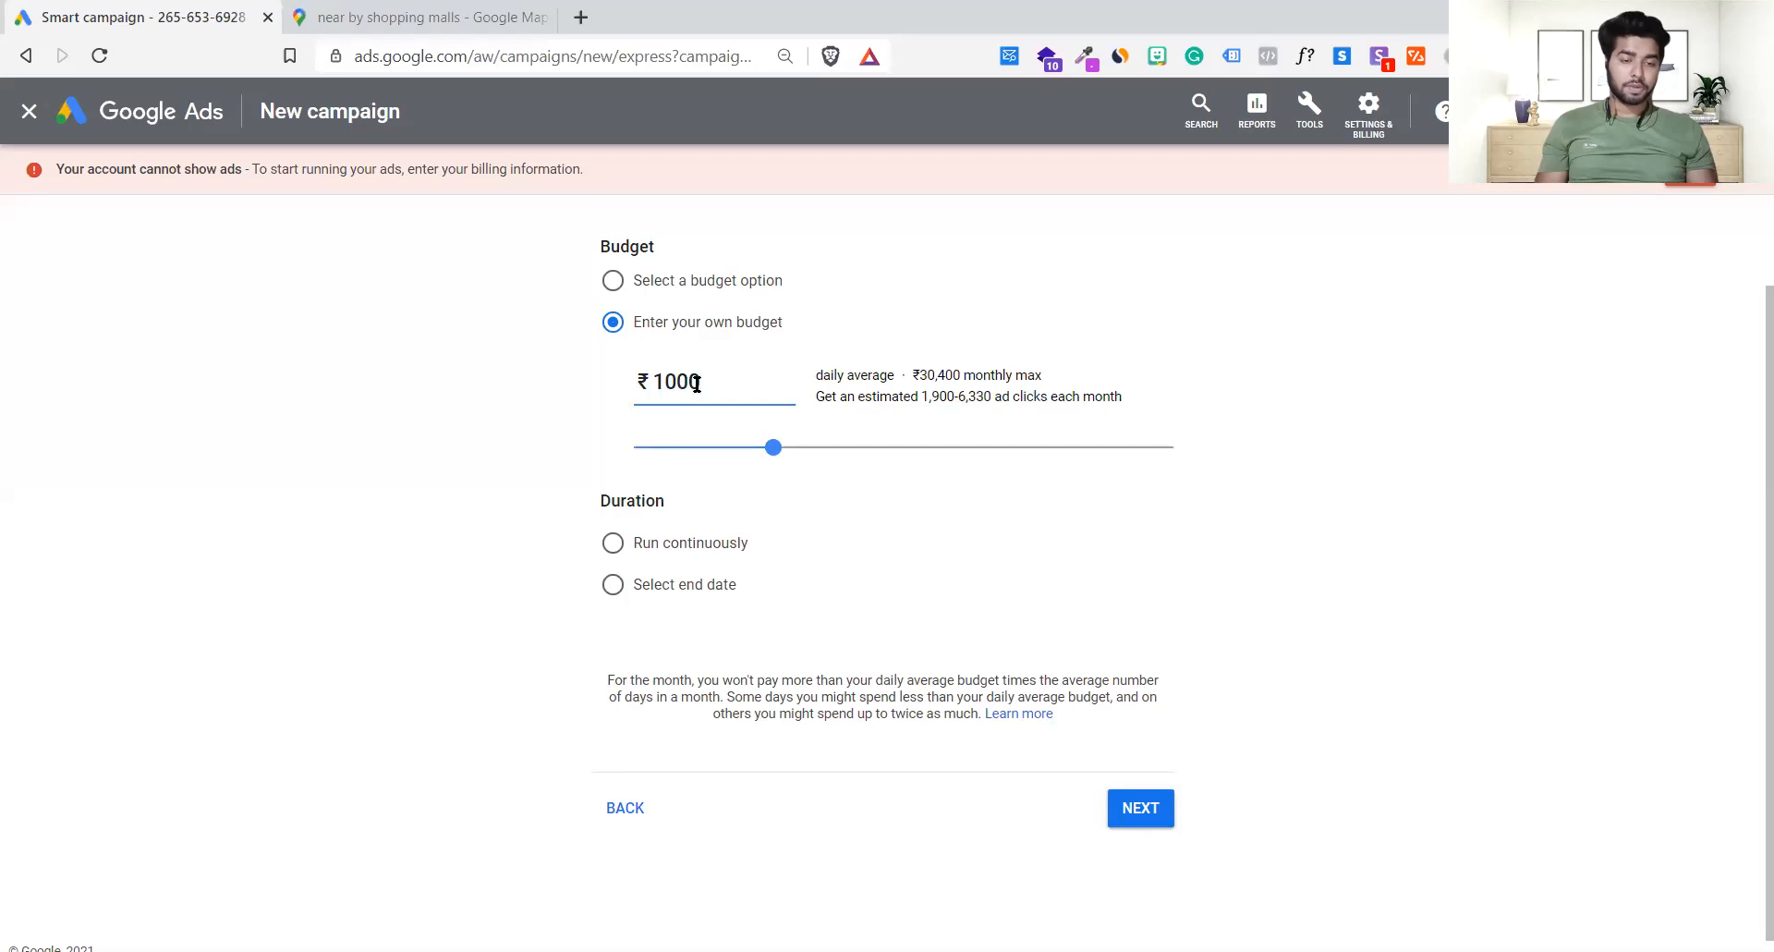
{"action": "left_click", "coordinate": [445, 467]}
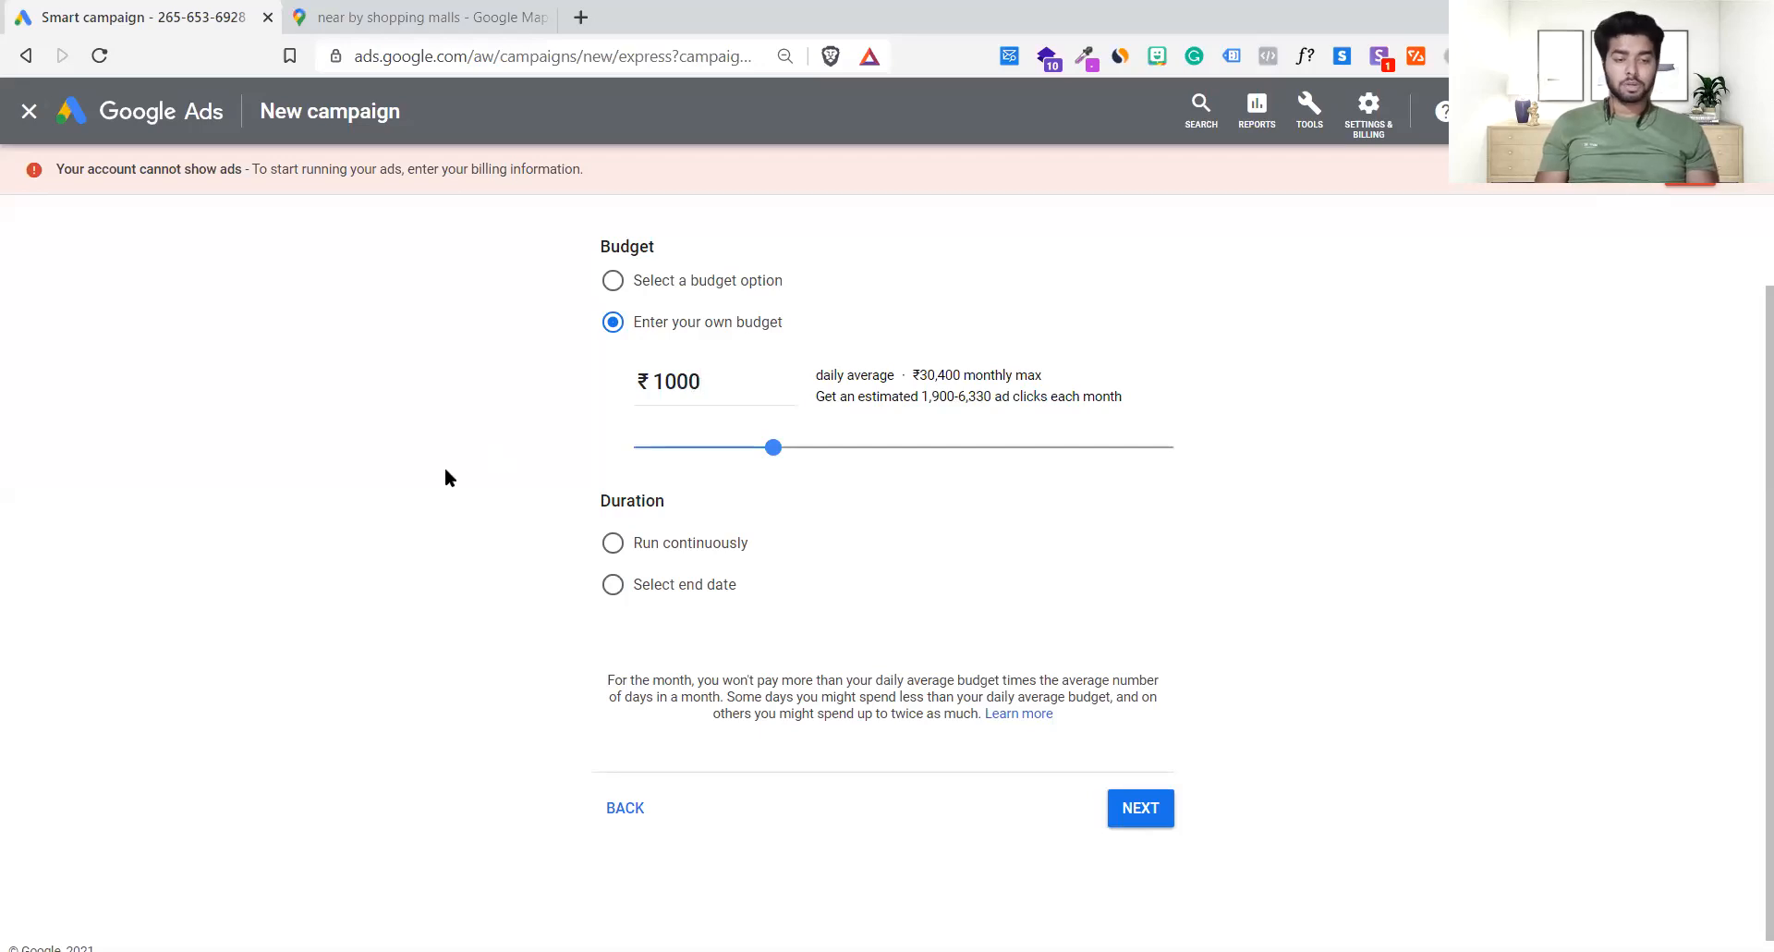
{"action": "left_click_drag", "start_coordinate": [1012, 377], "coordinate": [907, 384]}
{"action": "left_click", "coordinate": [906, 379]}
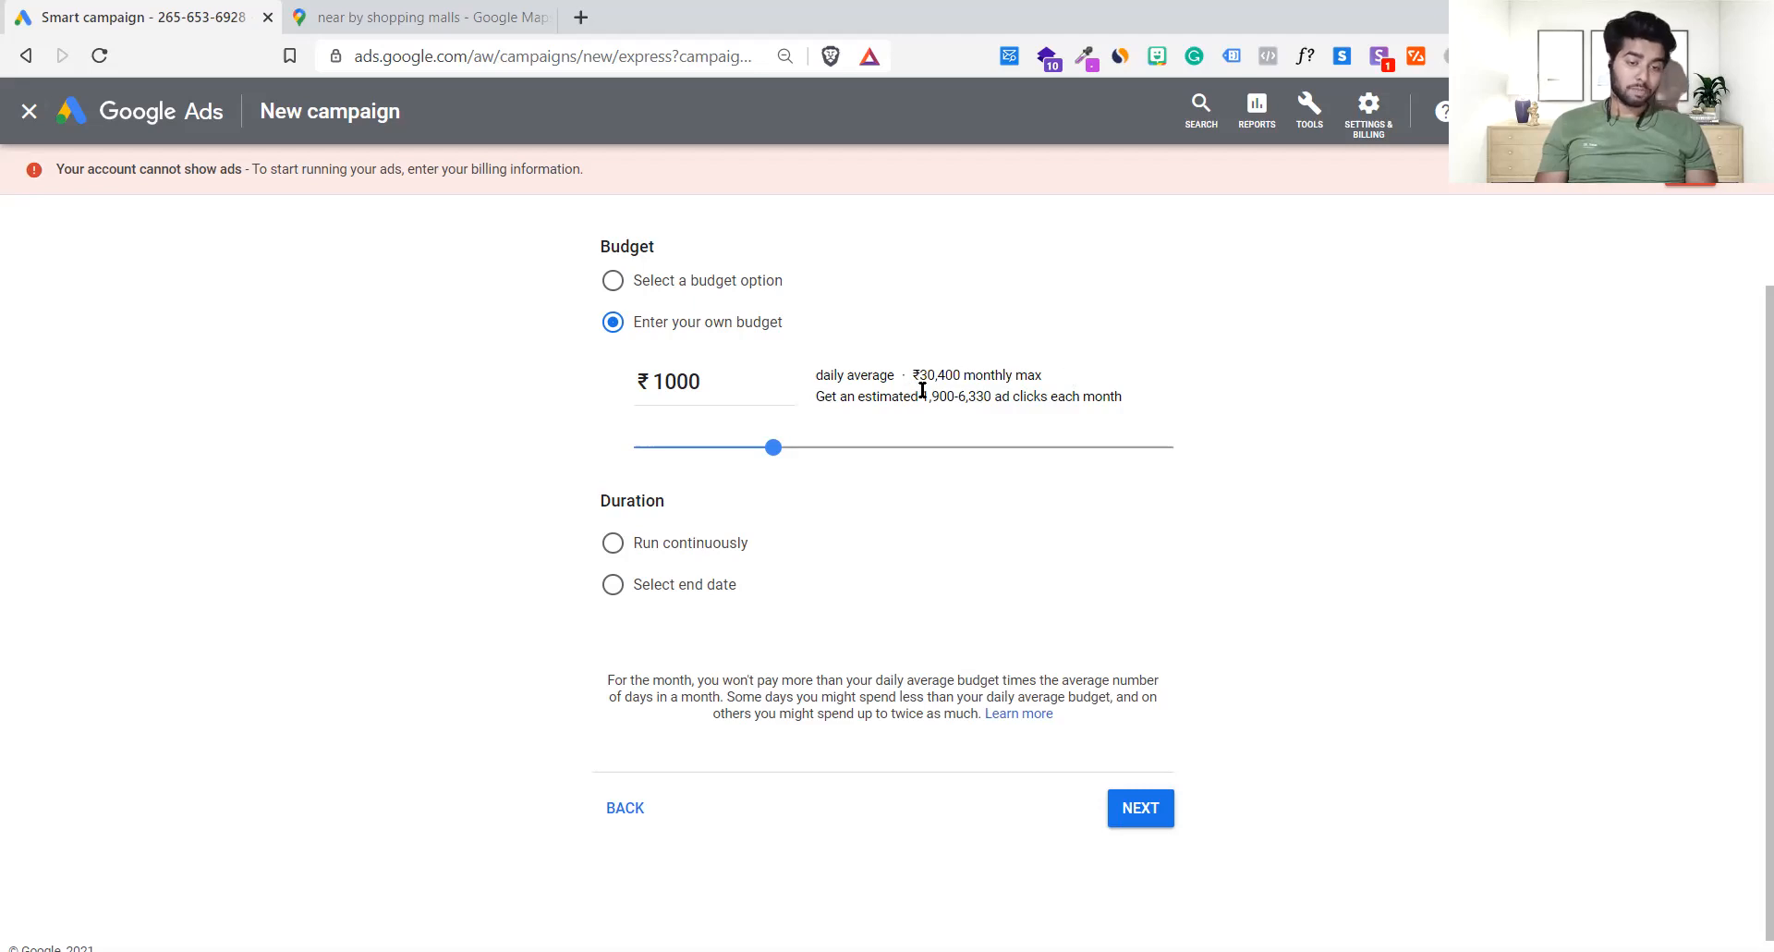
{"action": "left_click_drag", "start_coordinate": [995, 395], "coordinate": [924, 398]}
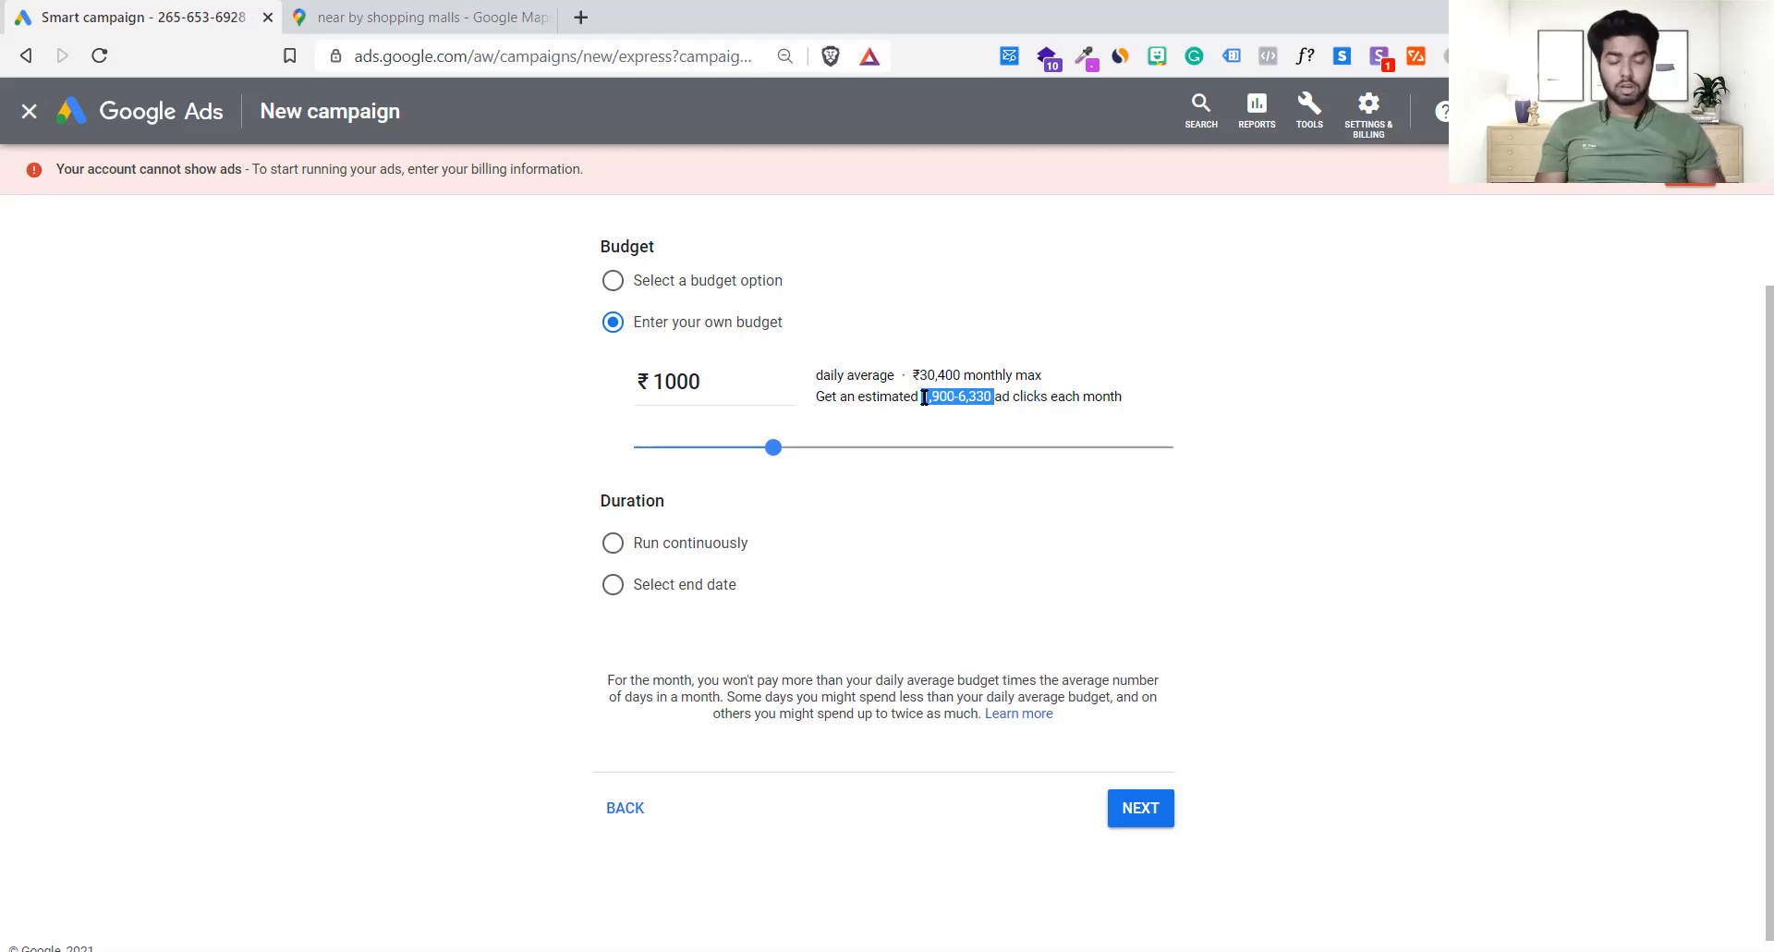
{"action": "left_click", "coordinate": [639, 468]}
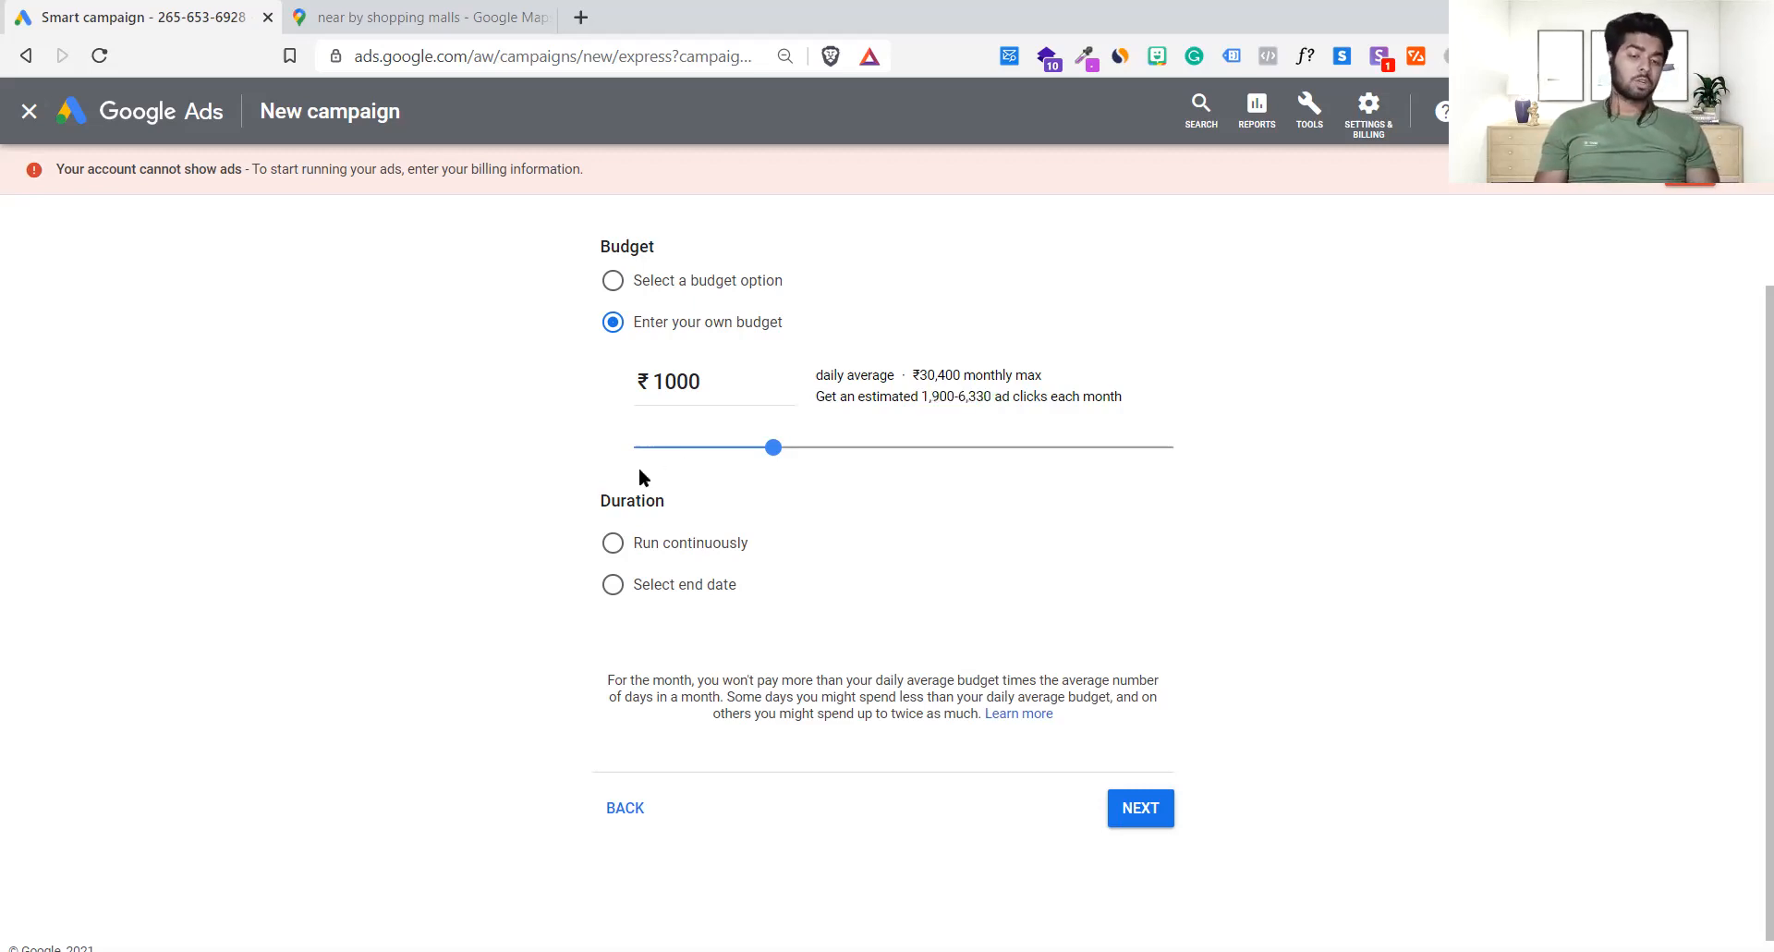
- Compare running continuously with a fixed end date, and set the campaign to end on Aug 24, 2021
{"action": "left_click", "coordinate": [610, 549]}
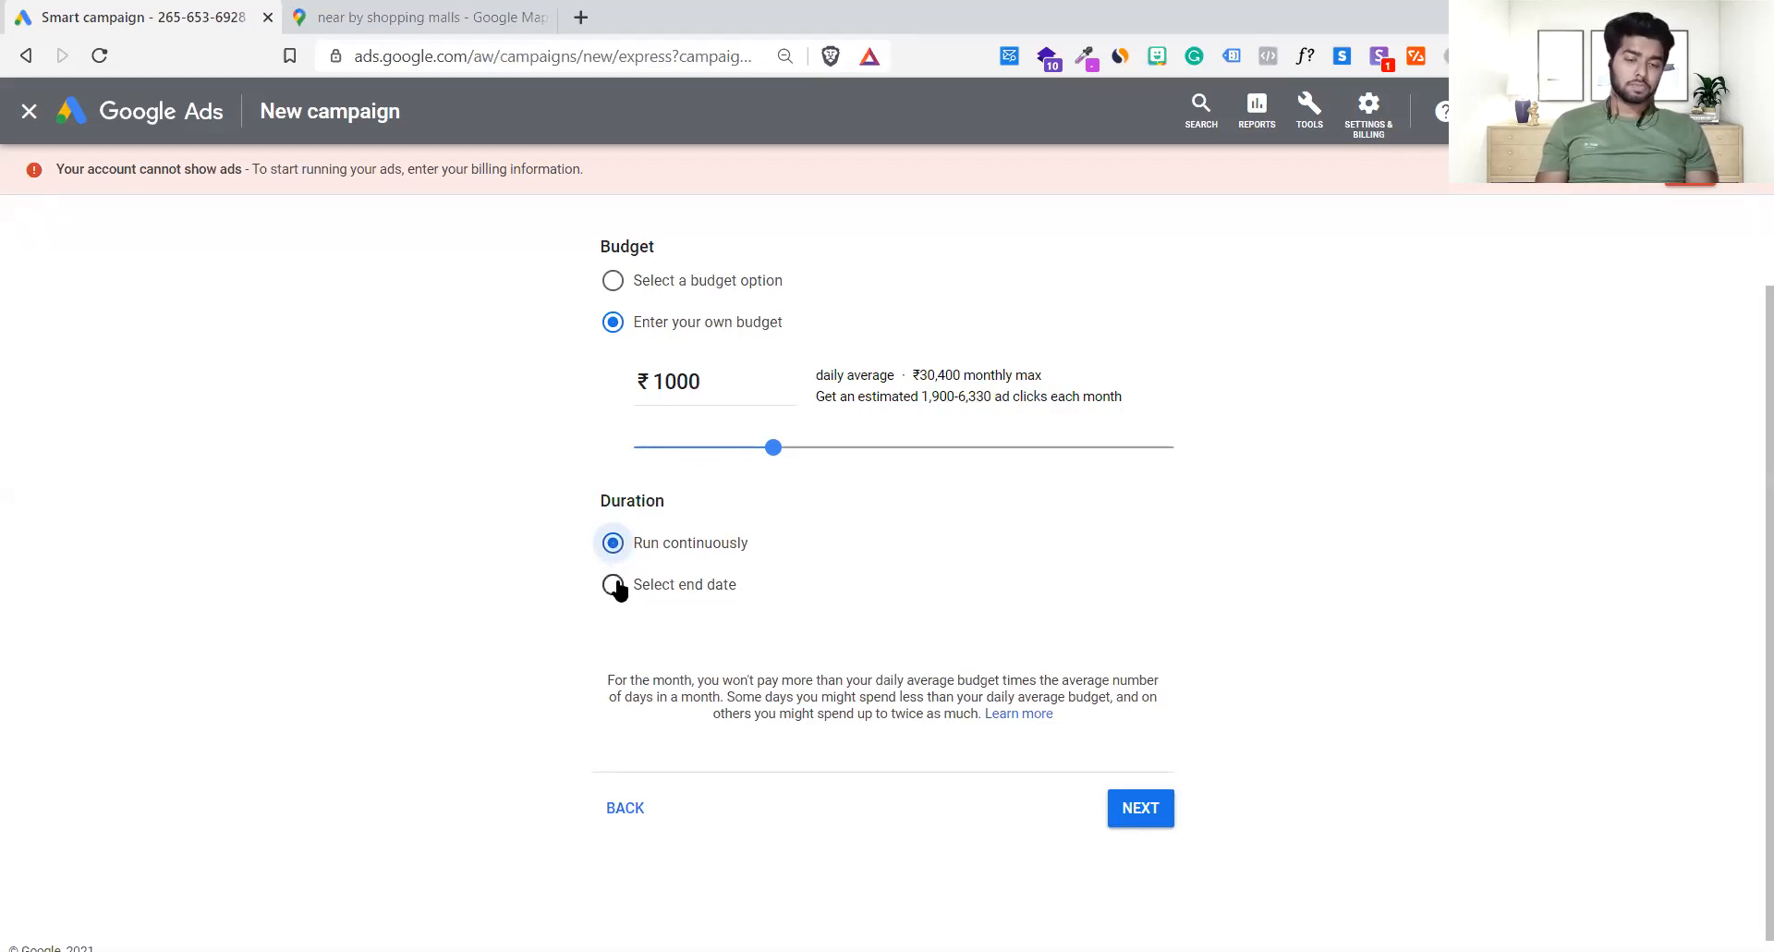
{"action": "left_click", "coordinate": [613, 585]}
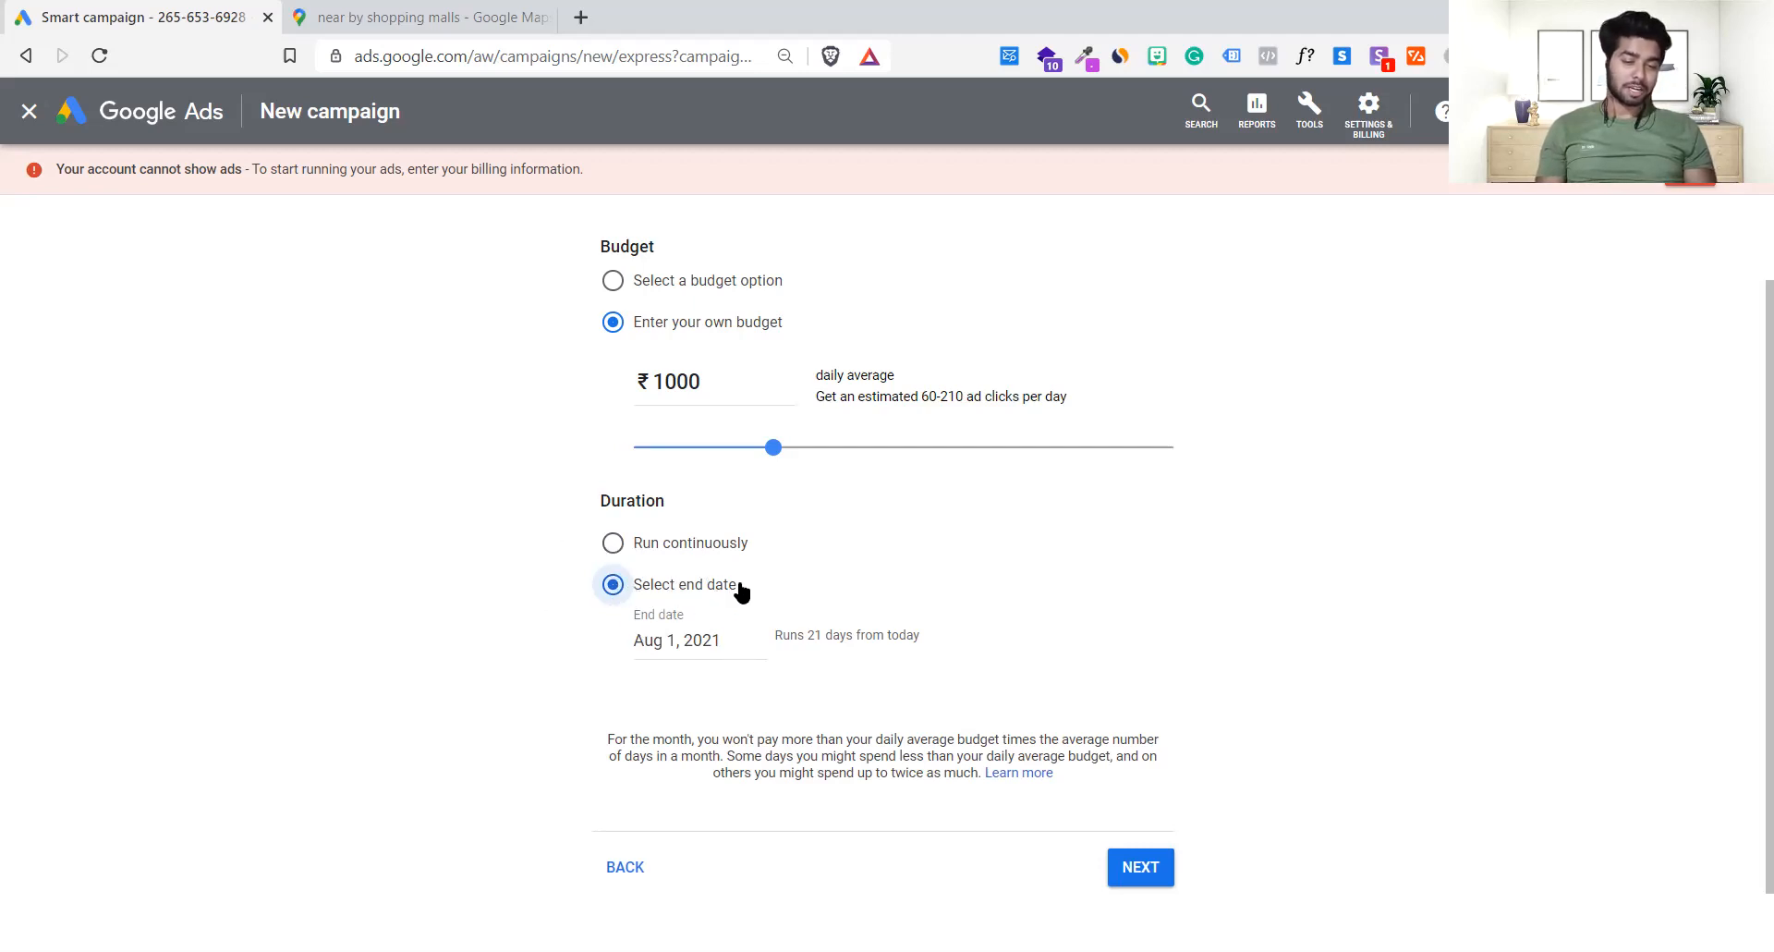
{"action": "left_click", "coordinate": [613, 543]}
{"action": "left_click", "coordinate": [612, 586]}
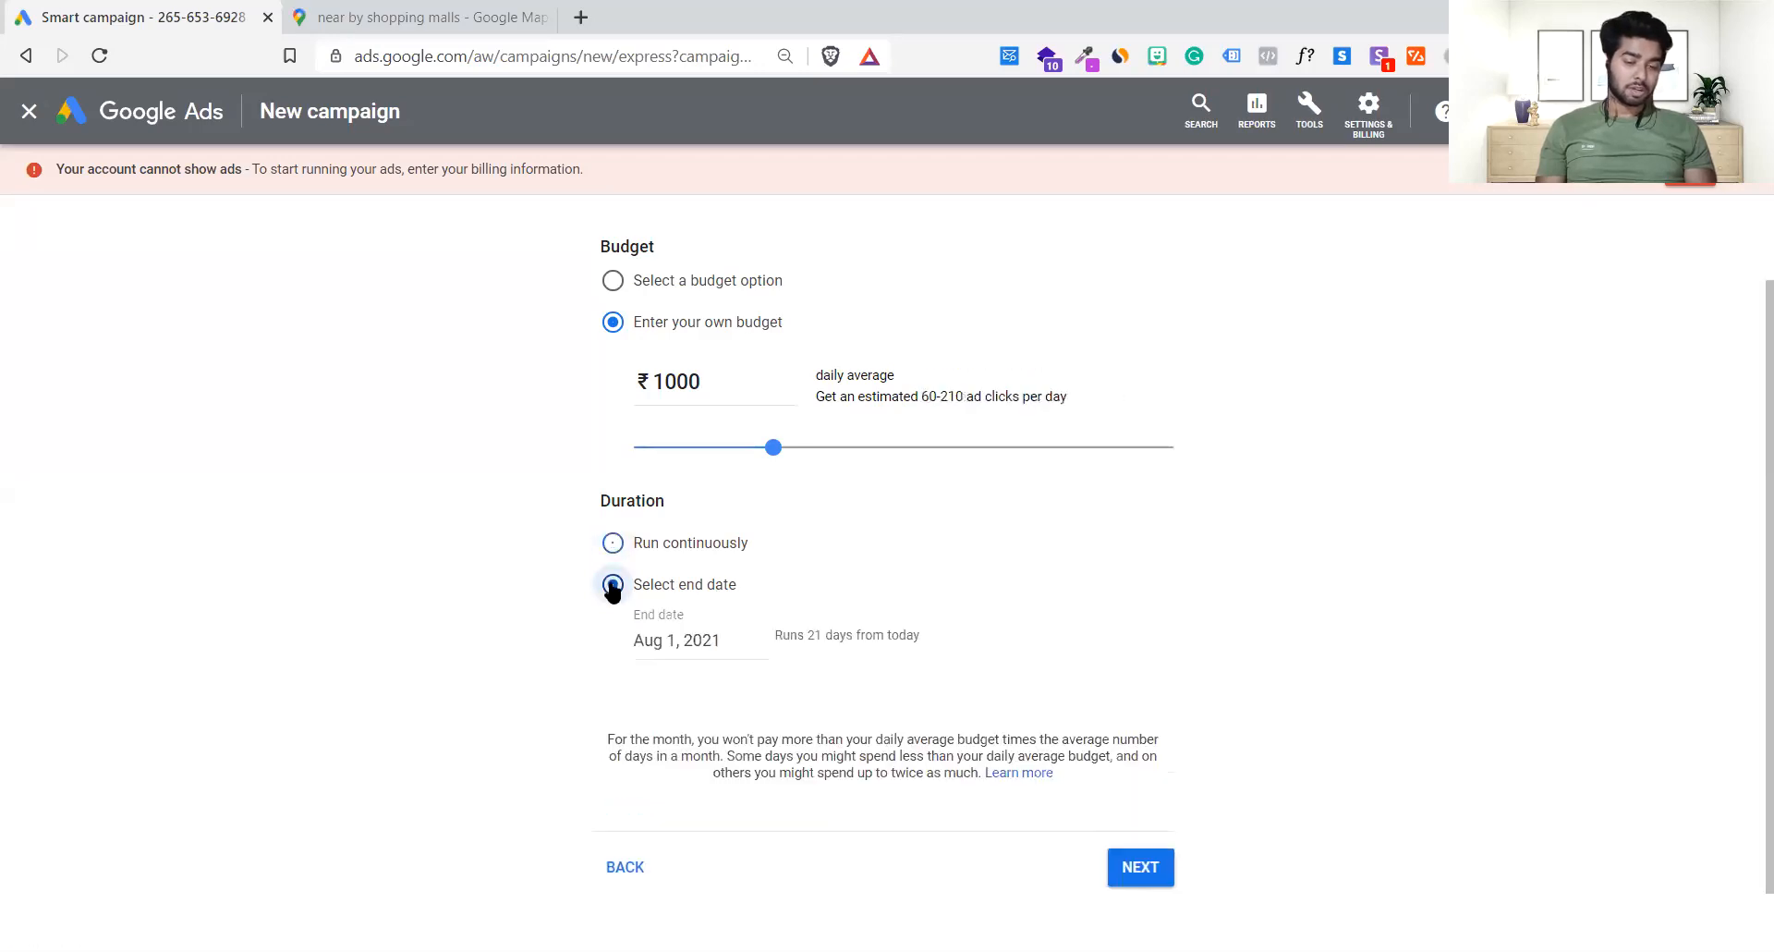
{"action": "left_click", "coordinate": [713, 647]}
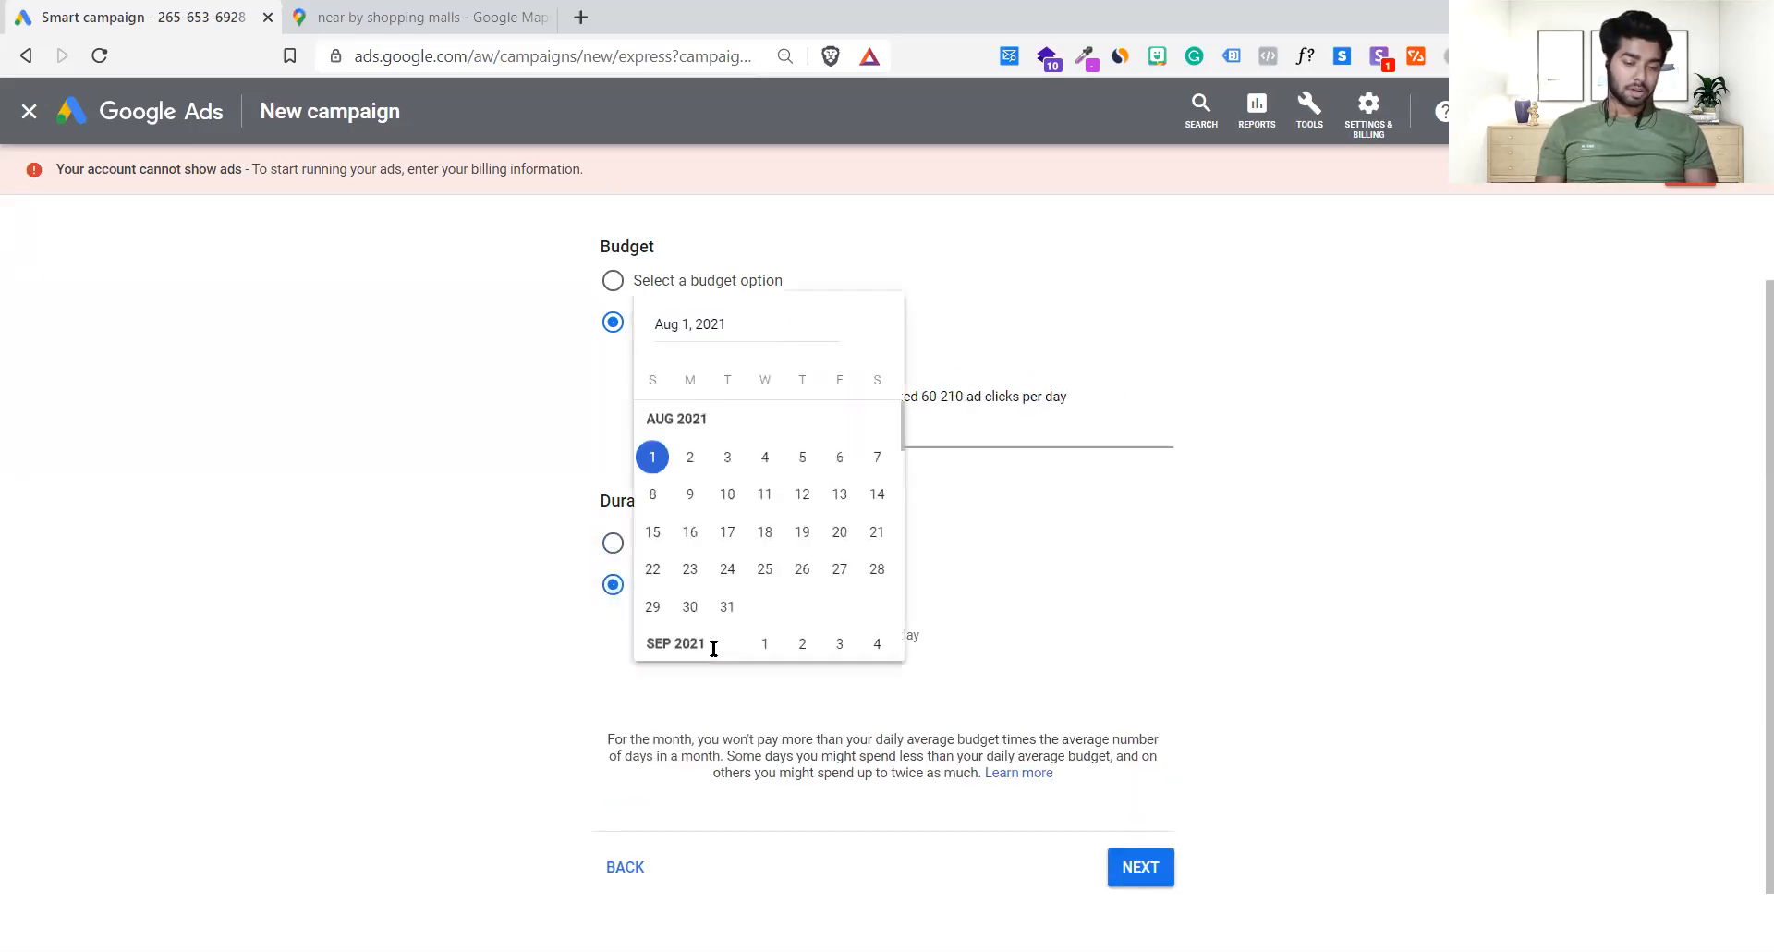
{"action": "left_click", "coordinate": [722, 571]}
{"action": "scroll", "coordinate": [841, 631], "scroll_direction": "down", "scroll_amount": 1}
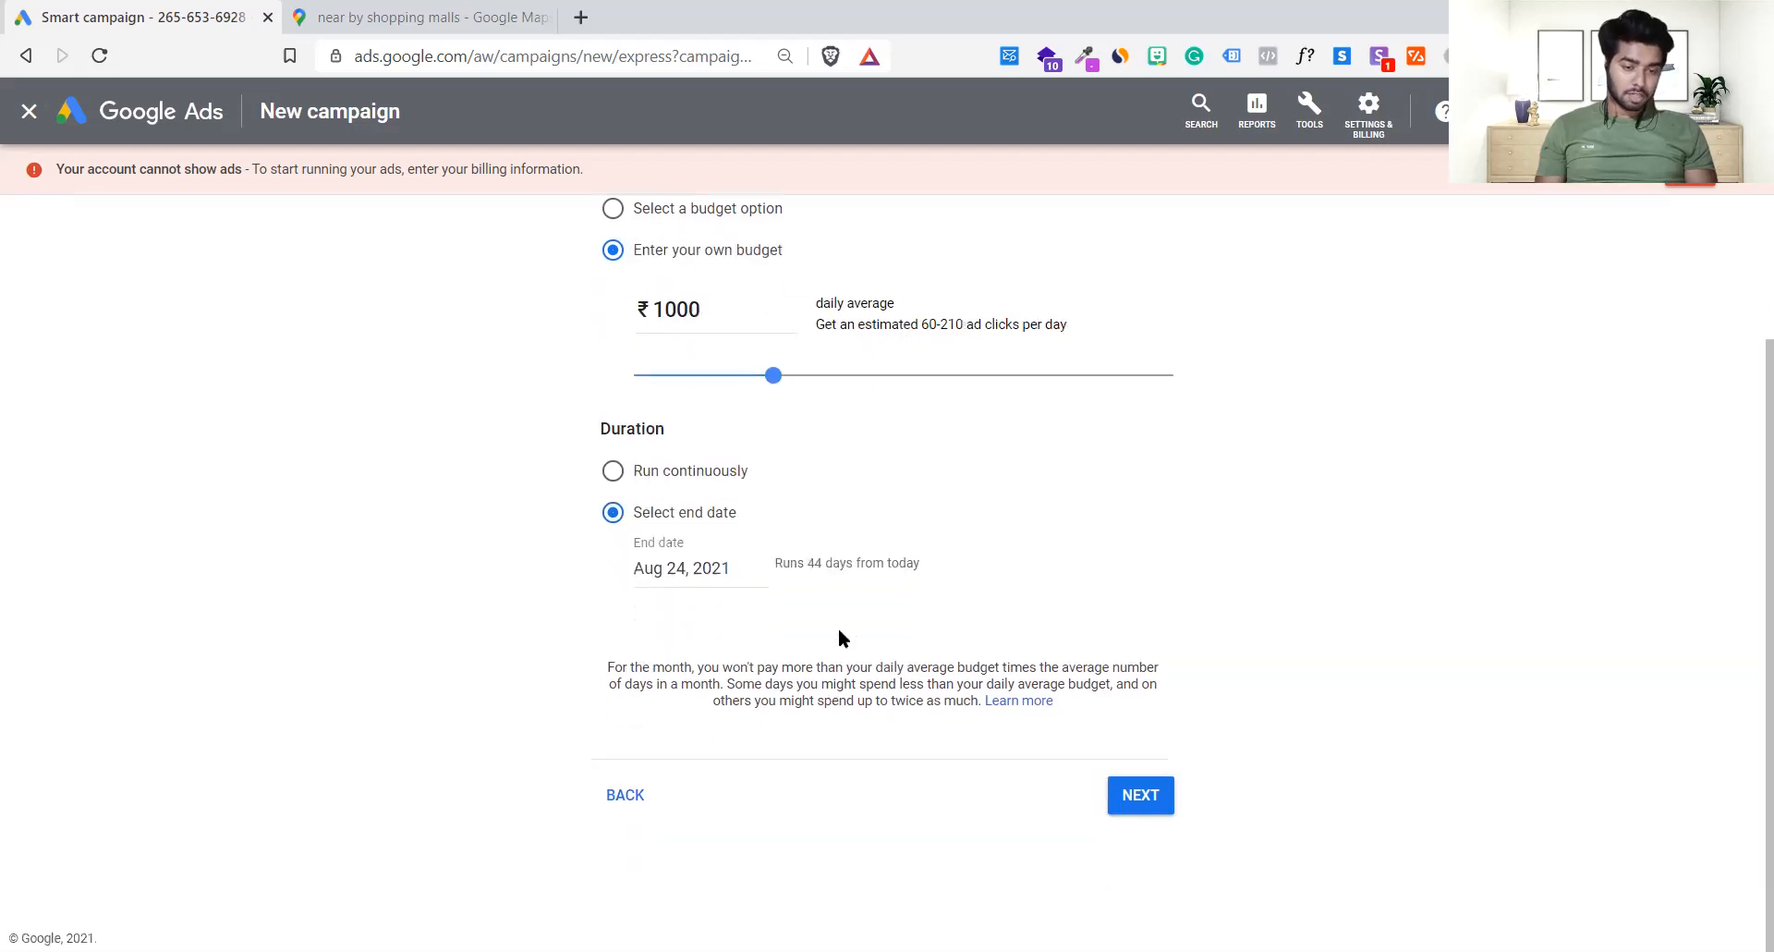
- Change the campaign's end date to Jul 17, 2021
{"action": "scroll", "coordinate": [807, 559], "scroll_direction": "up", "scroll_amount": 2}
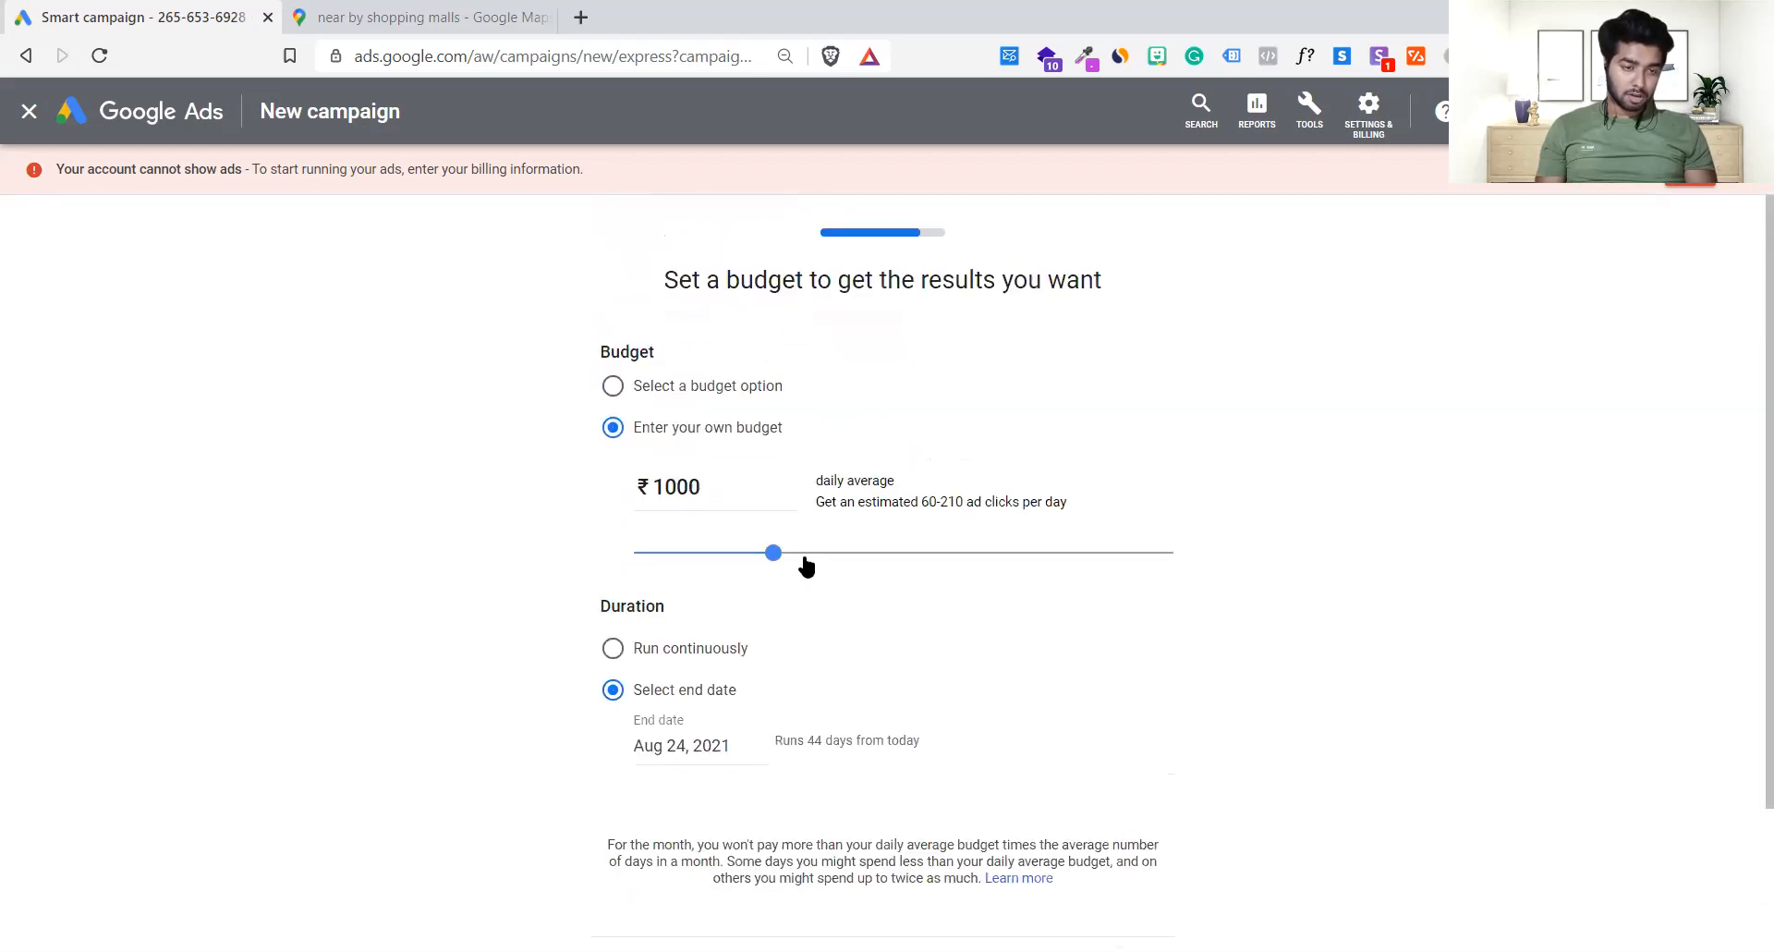
{"action": "scroll", "coordinate": [807, 559], "scroll_direction": "down", "scroll_amount": 2}
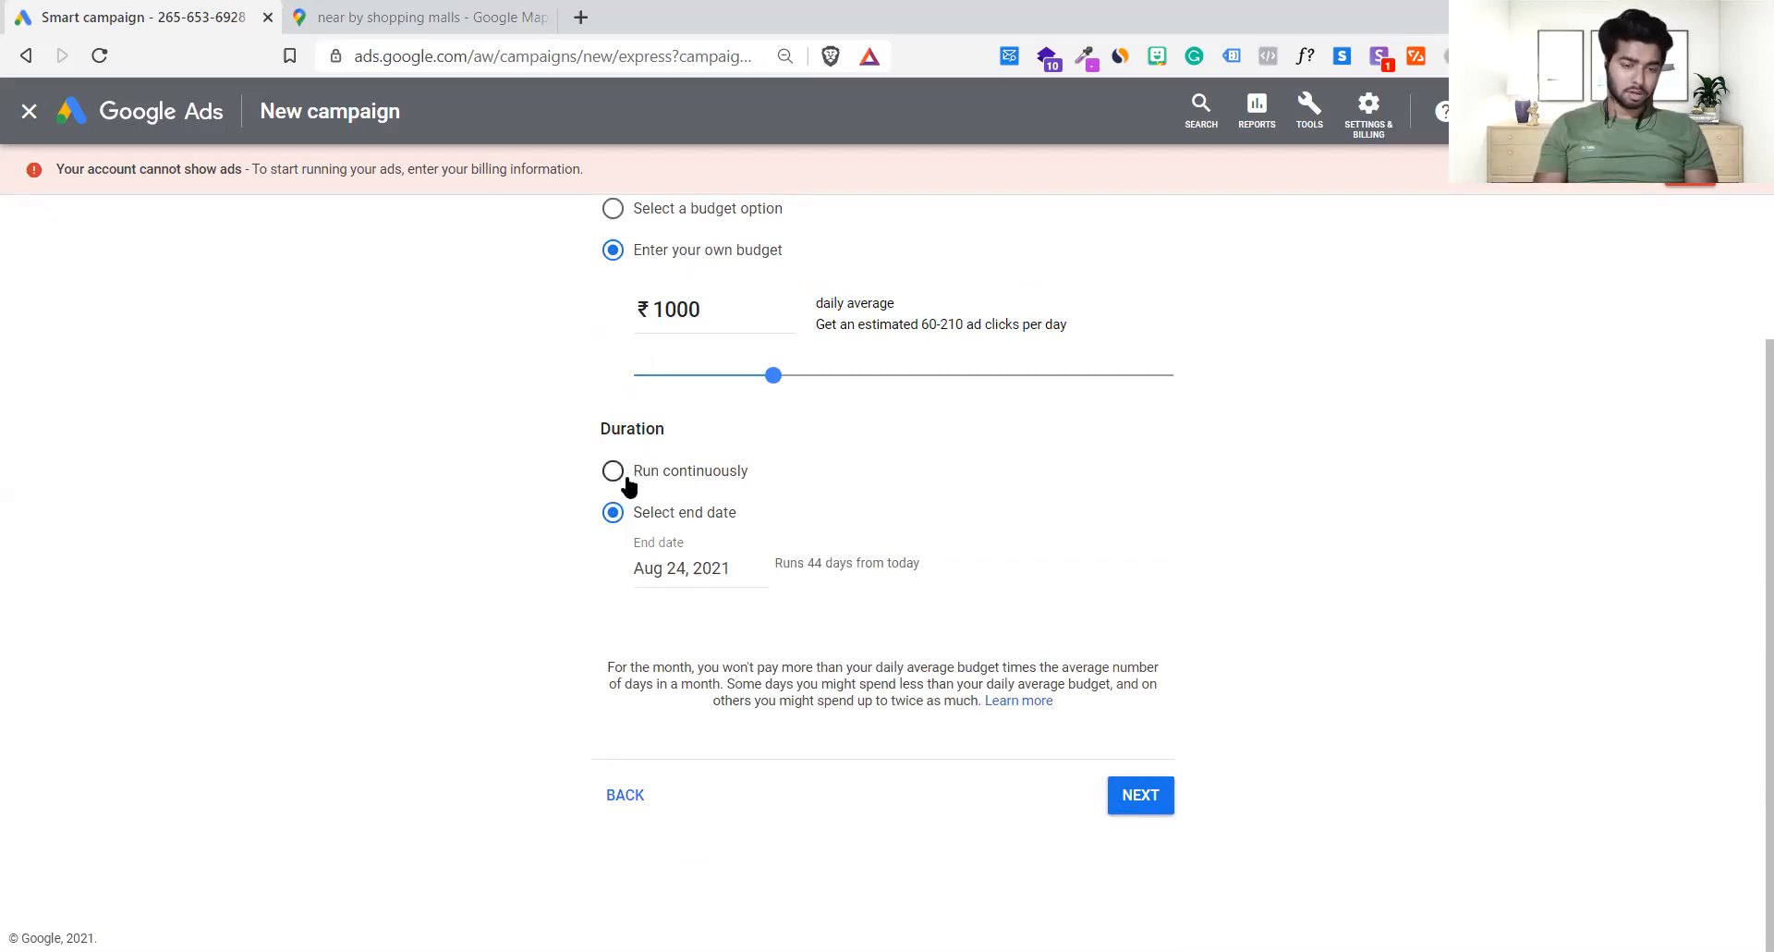
{"action": "left_click", "coordinate": [707, 570]}
{"action": "left_click", "coordinate": [708, 572]}
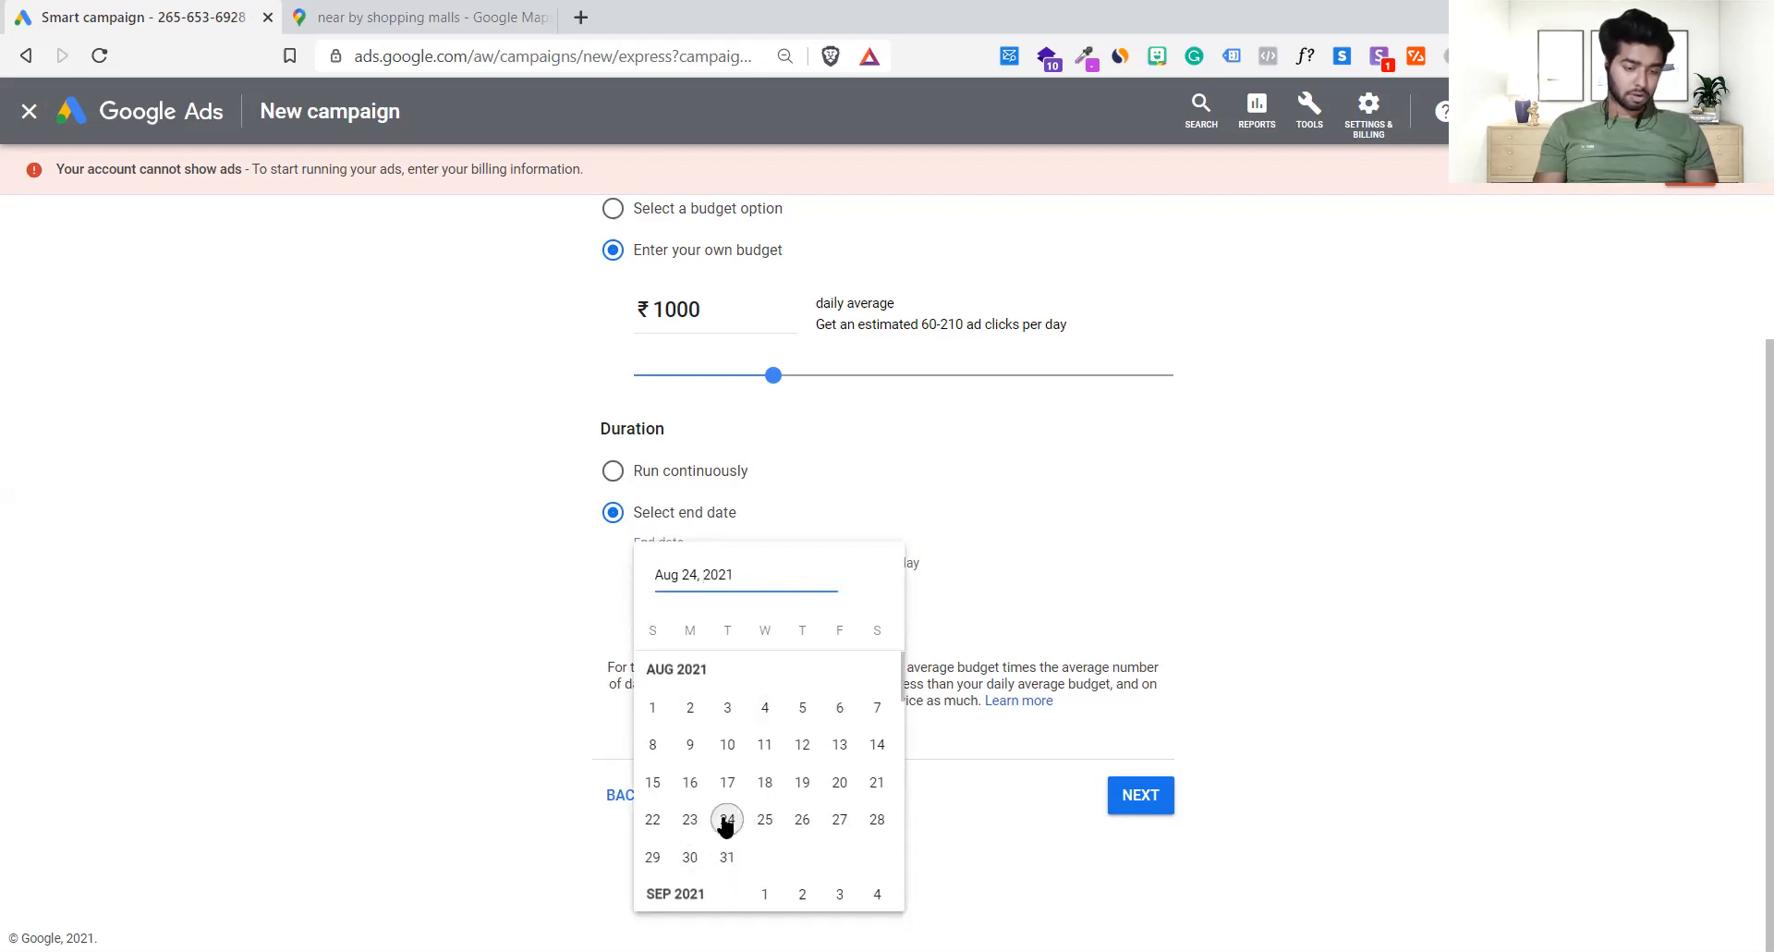
{"action": "scroll", "coordinate": [693, 727], "scroll_direction": "up", "scroll_amount": 3}
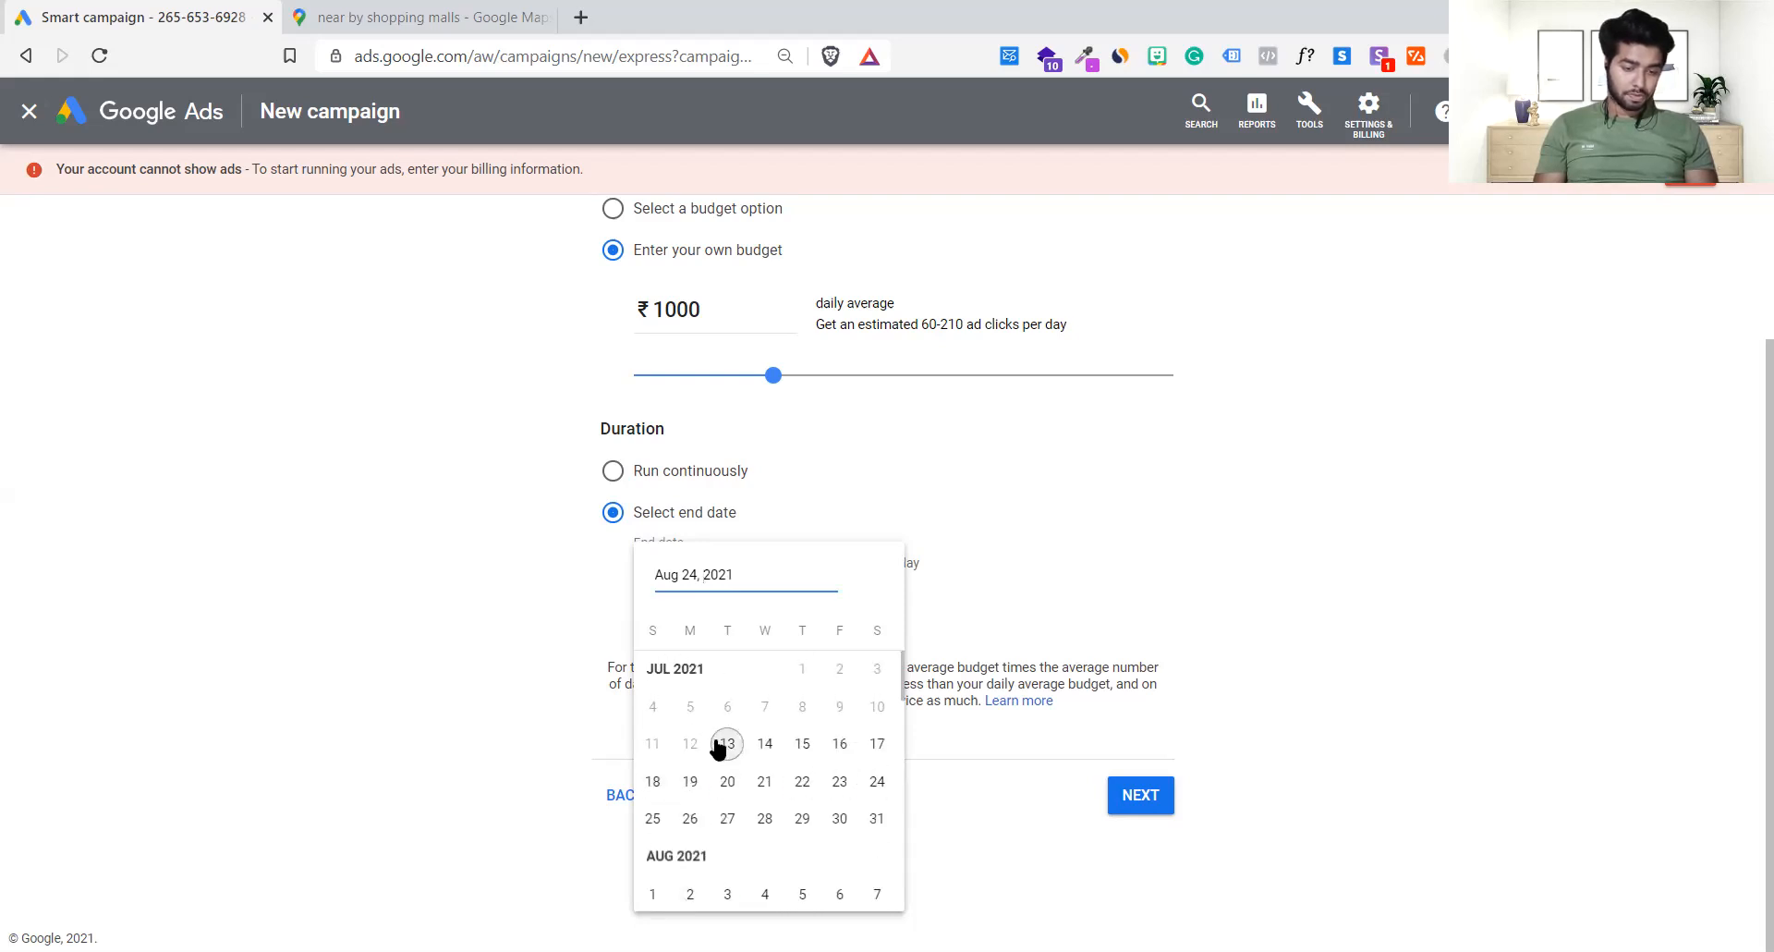
{"action": "left_click", "coordinate": [877, 744]}
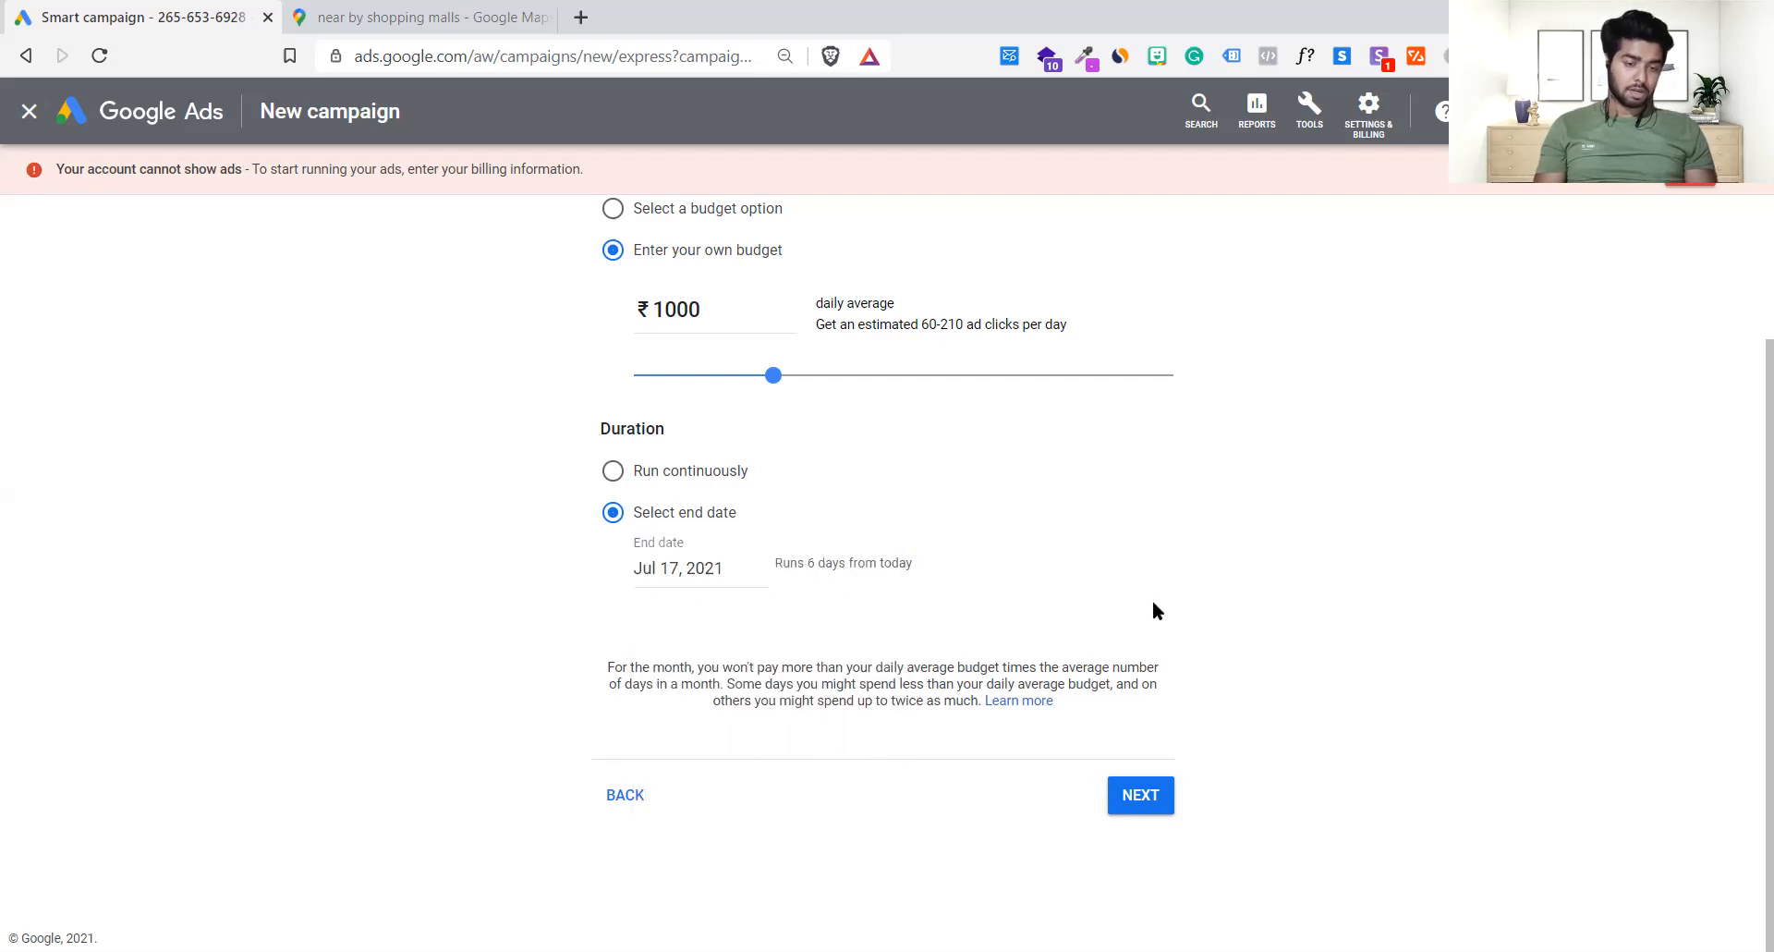
{"action": "scroll", "coordinate": [1153, 608], "scroll_direction": "up", "scroll_amount": 2}
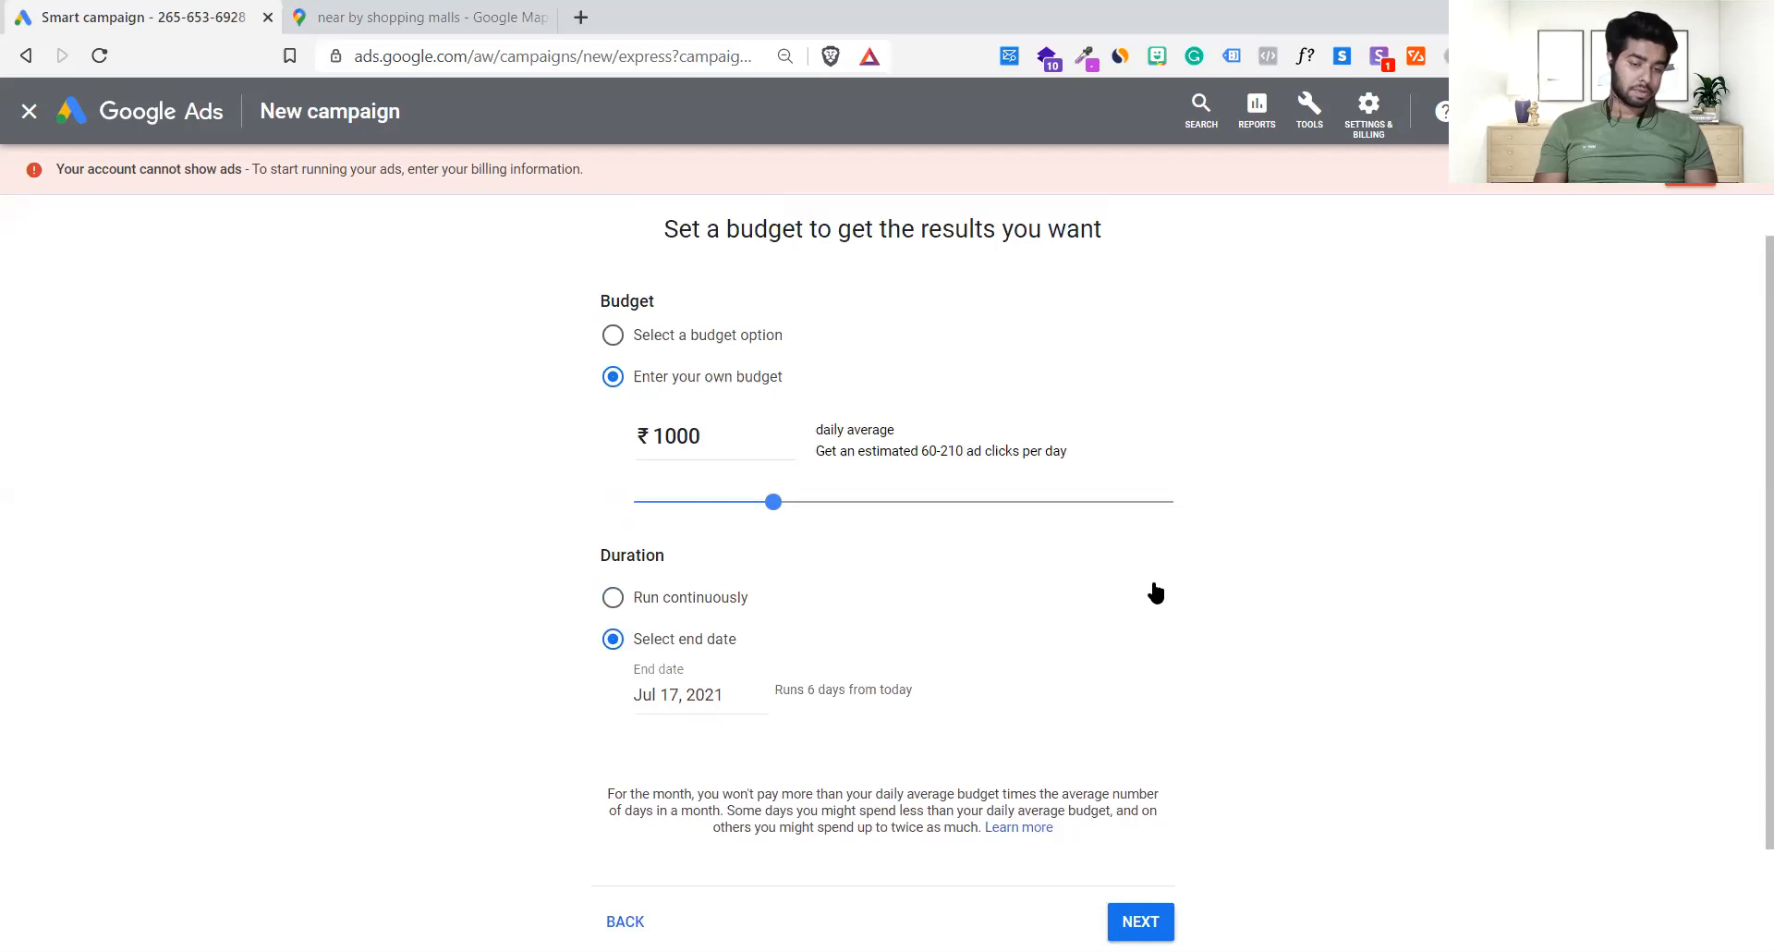
- Accept the budget and duration settings, and check the campaign summary from the campaign name down to its locations
{"action": "scroll", "coordinate": [1155, 592], "scroll_direction": "down", "scroll_amount": 2}
{"action": "left_click", "coordinate": [1145, 800]}
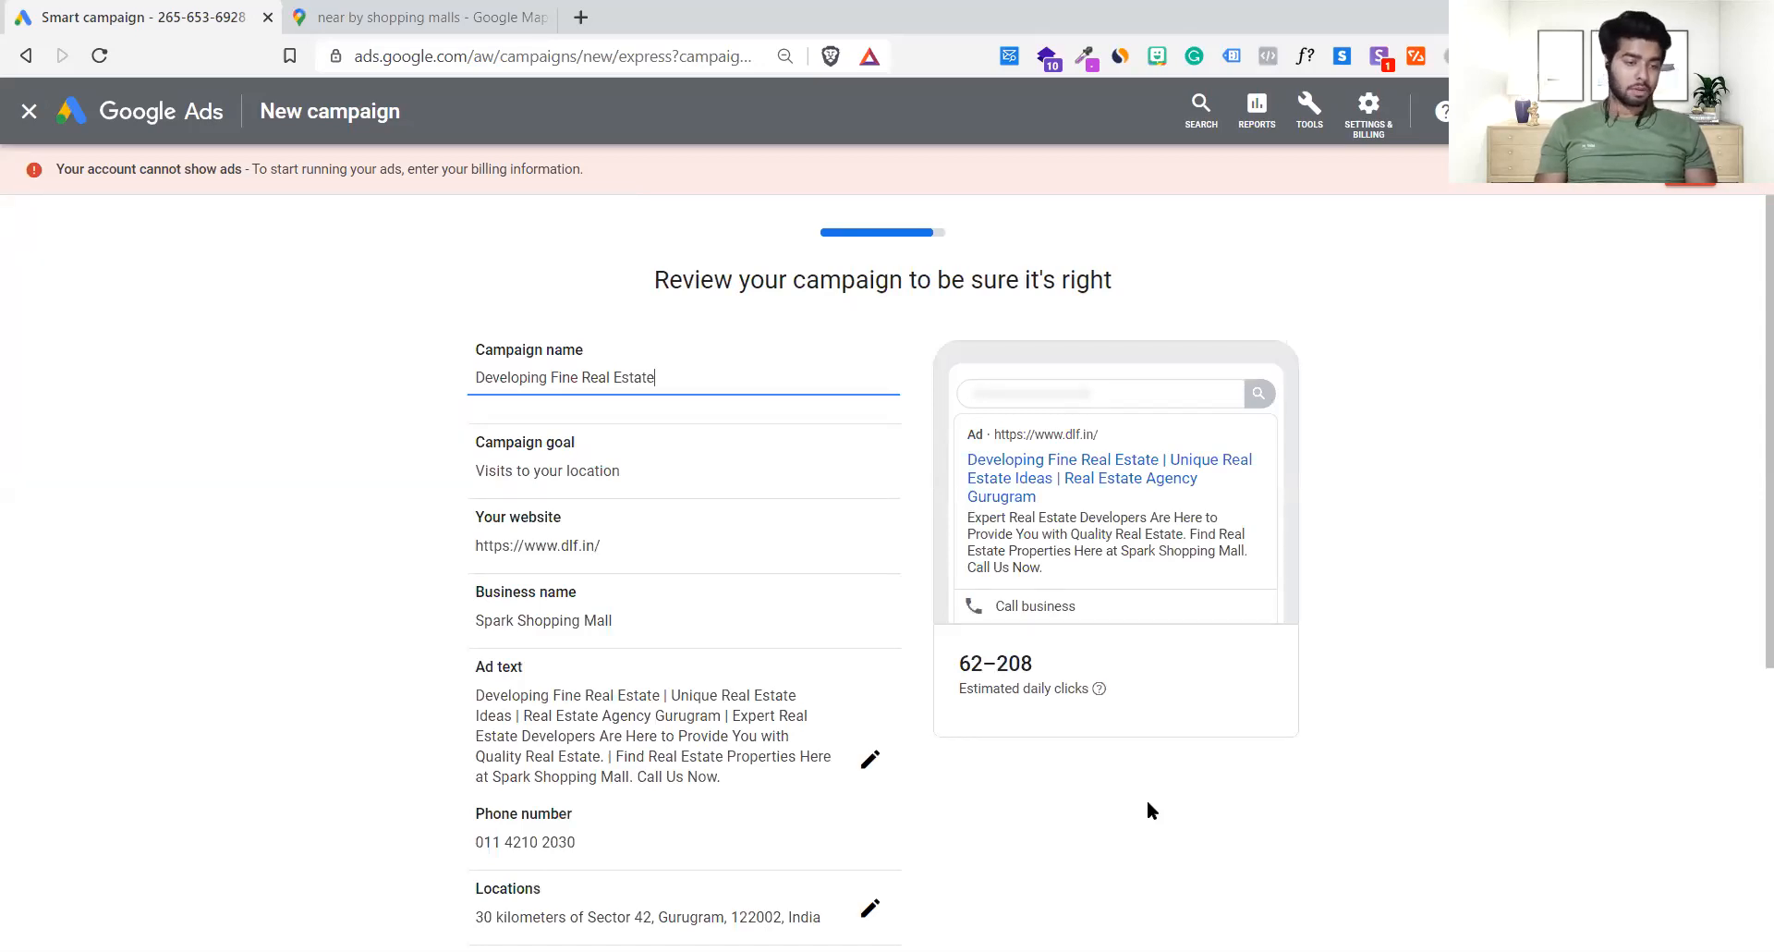
{"action": "scroll", "coordinate": [1145, 801], "scroll_direction": "down", "scroll_amount": 1}
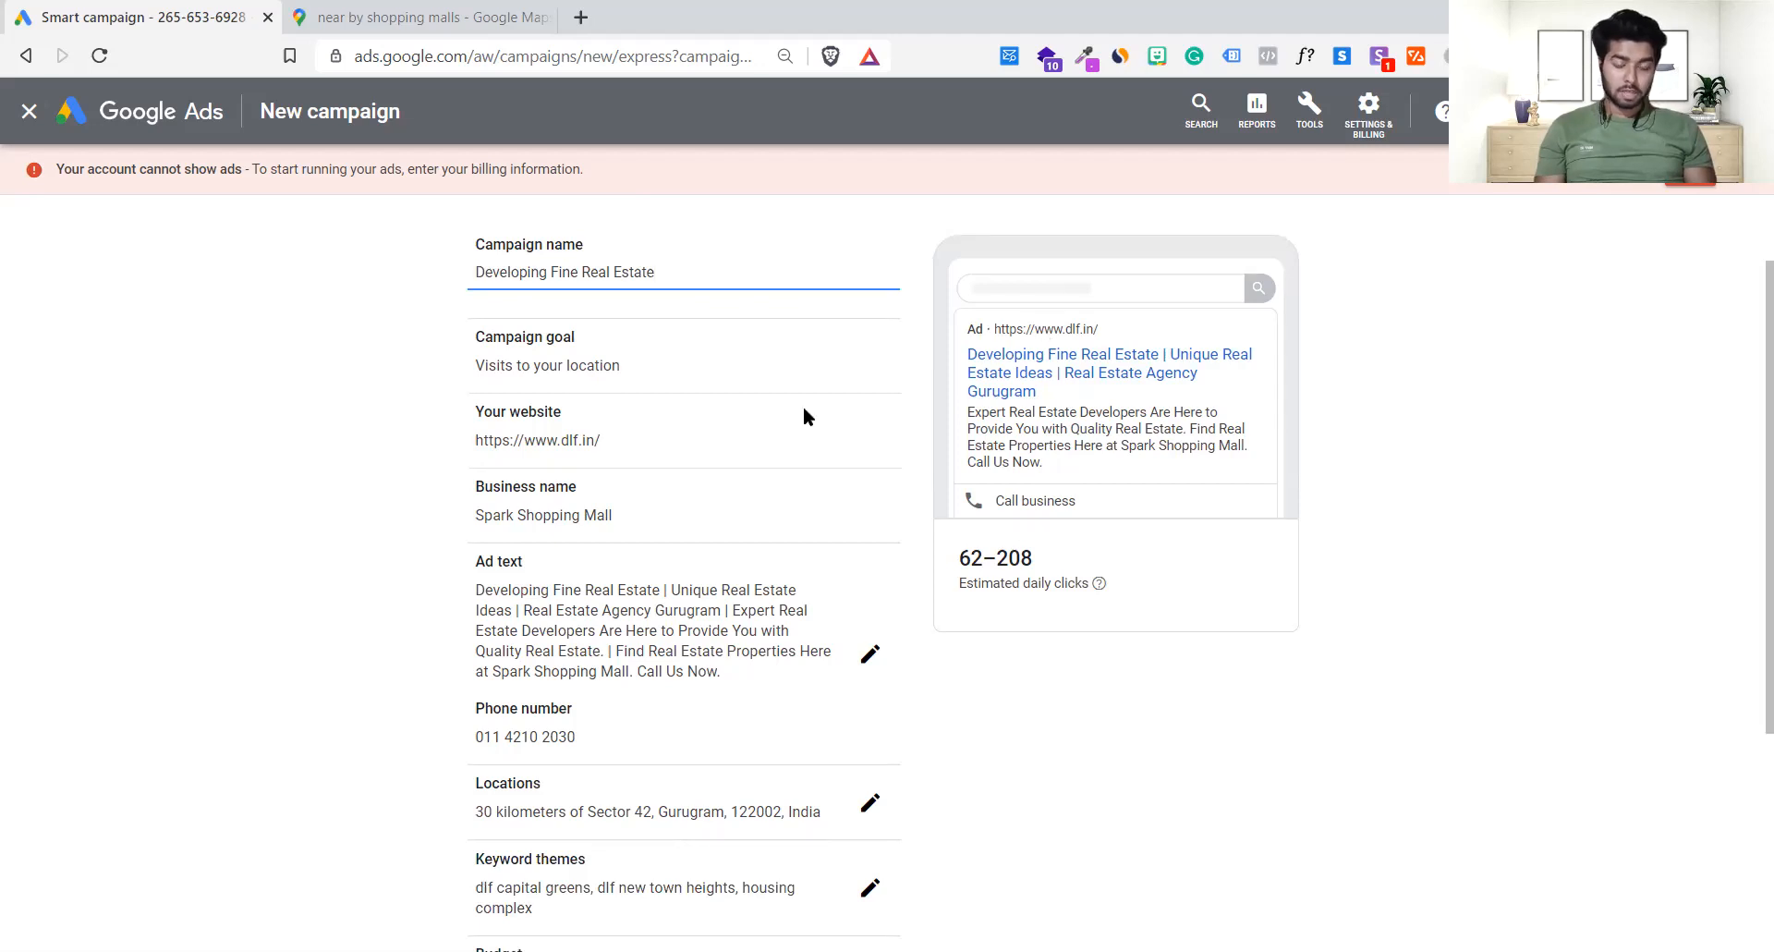
{"action": "scroll", "coordinate": [802, 407], "scroll_direction": "down", "scroll_amount": 2}
{"action": "left_click", "coordinate": [539, 641]}
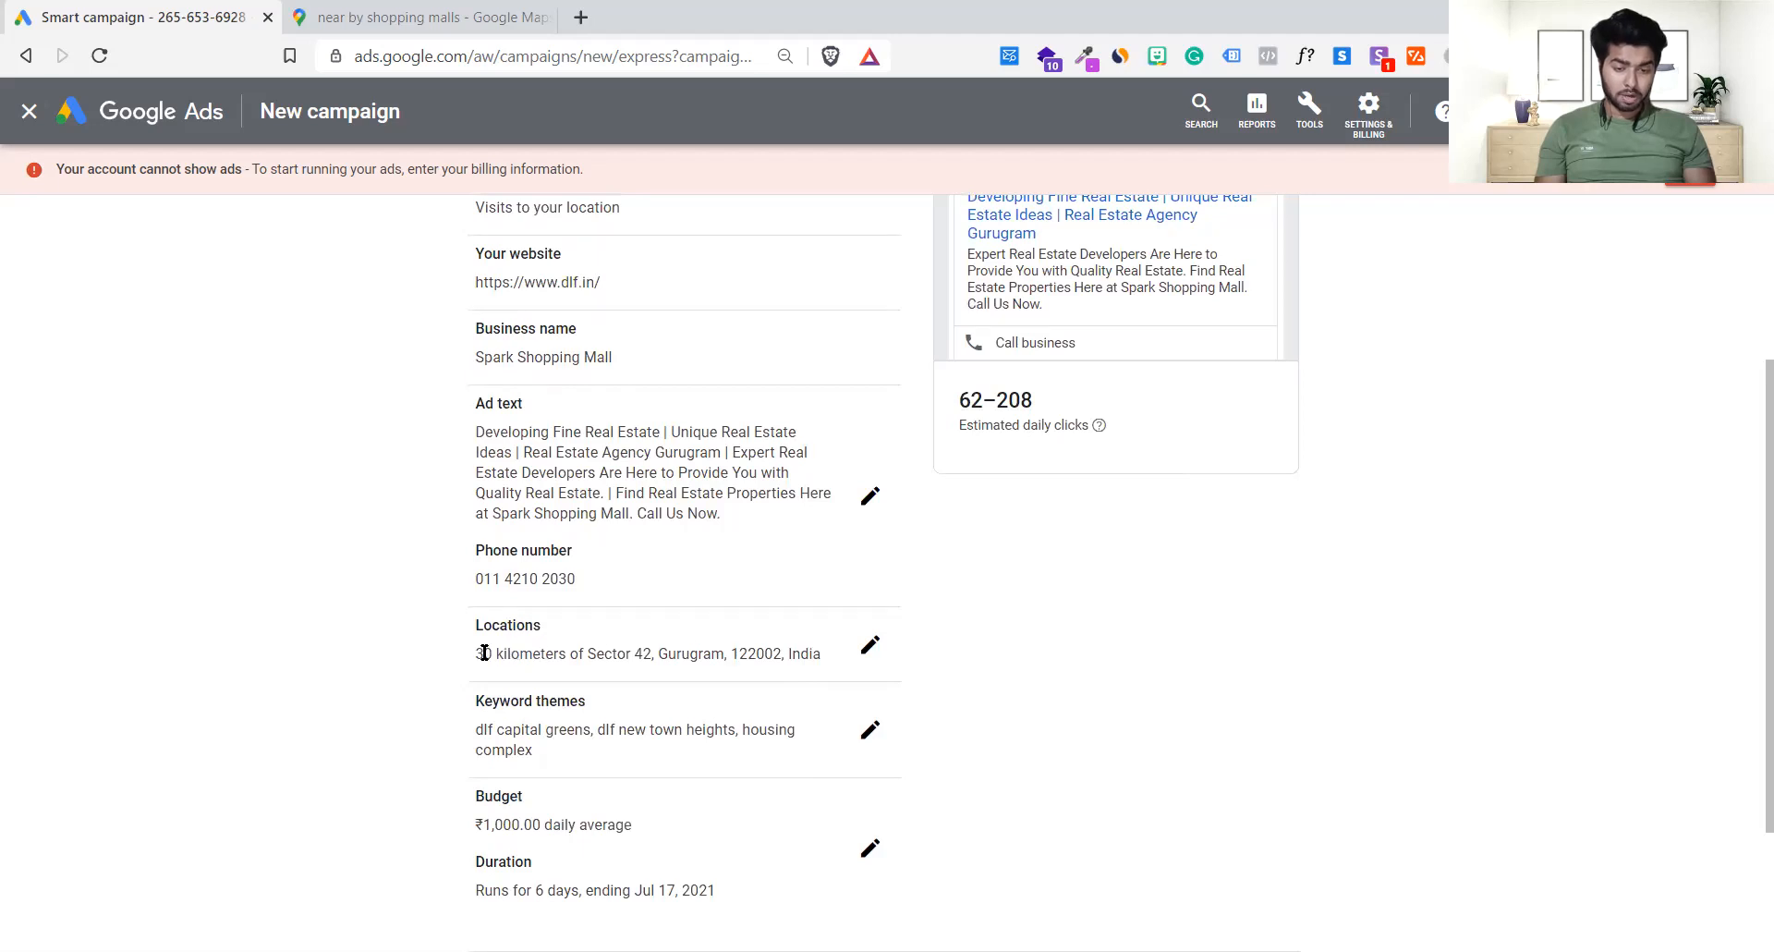
{"action": "left_click_drag", "start_coordinate": [484, 653], "coordinate": [801, 653]}
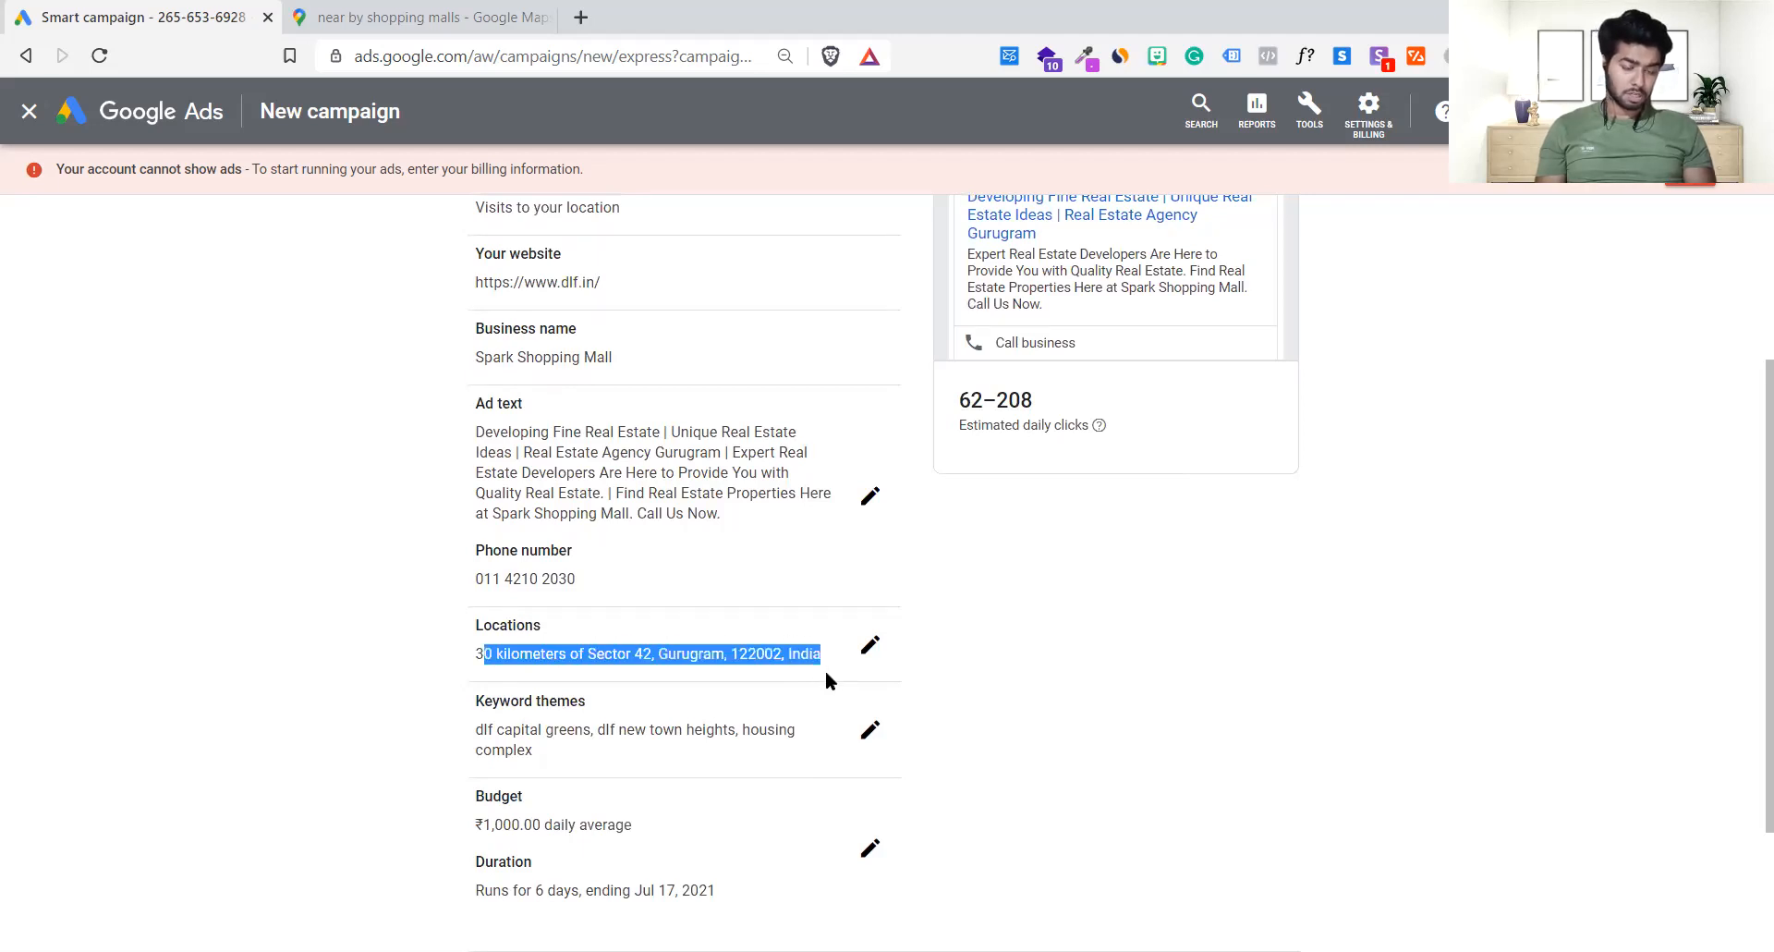
- Open the campaign's location settings to examine the advertised address and radius, and close them without saving
{"action": "left_click", "coordinate": [870, 647]}
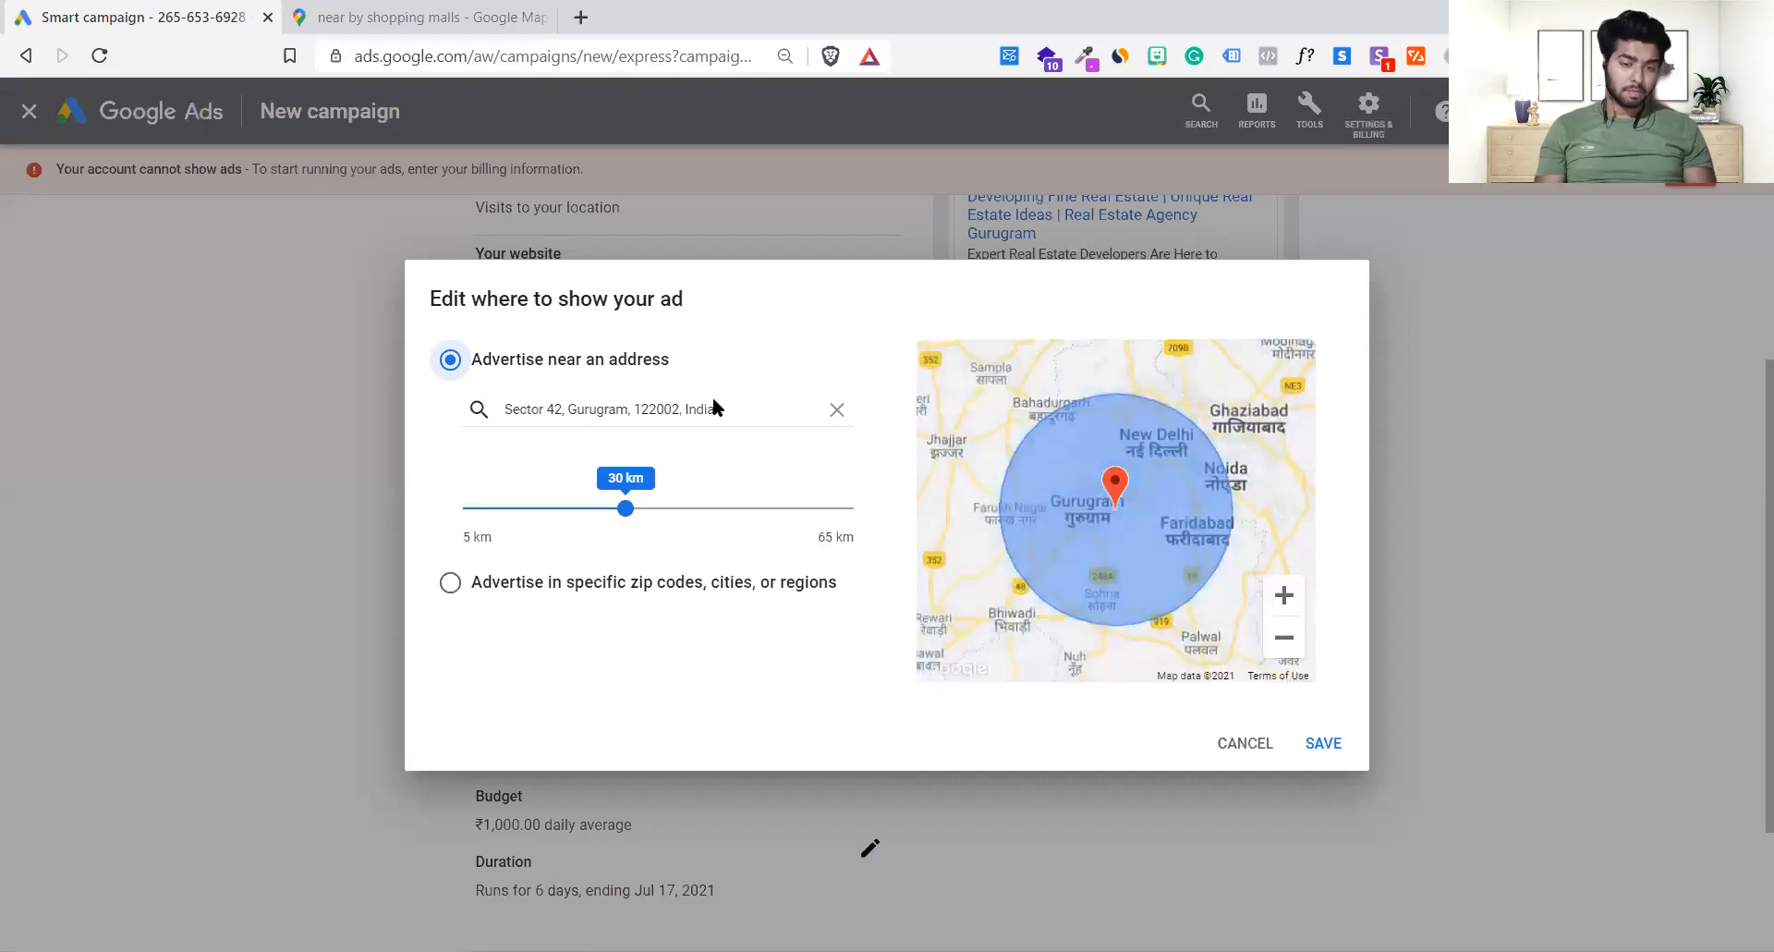
{"action": "left_click", "coordinate": [716, 409]}
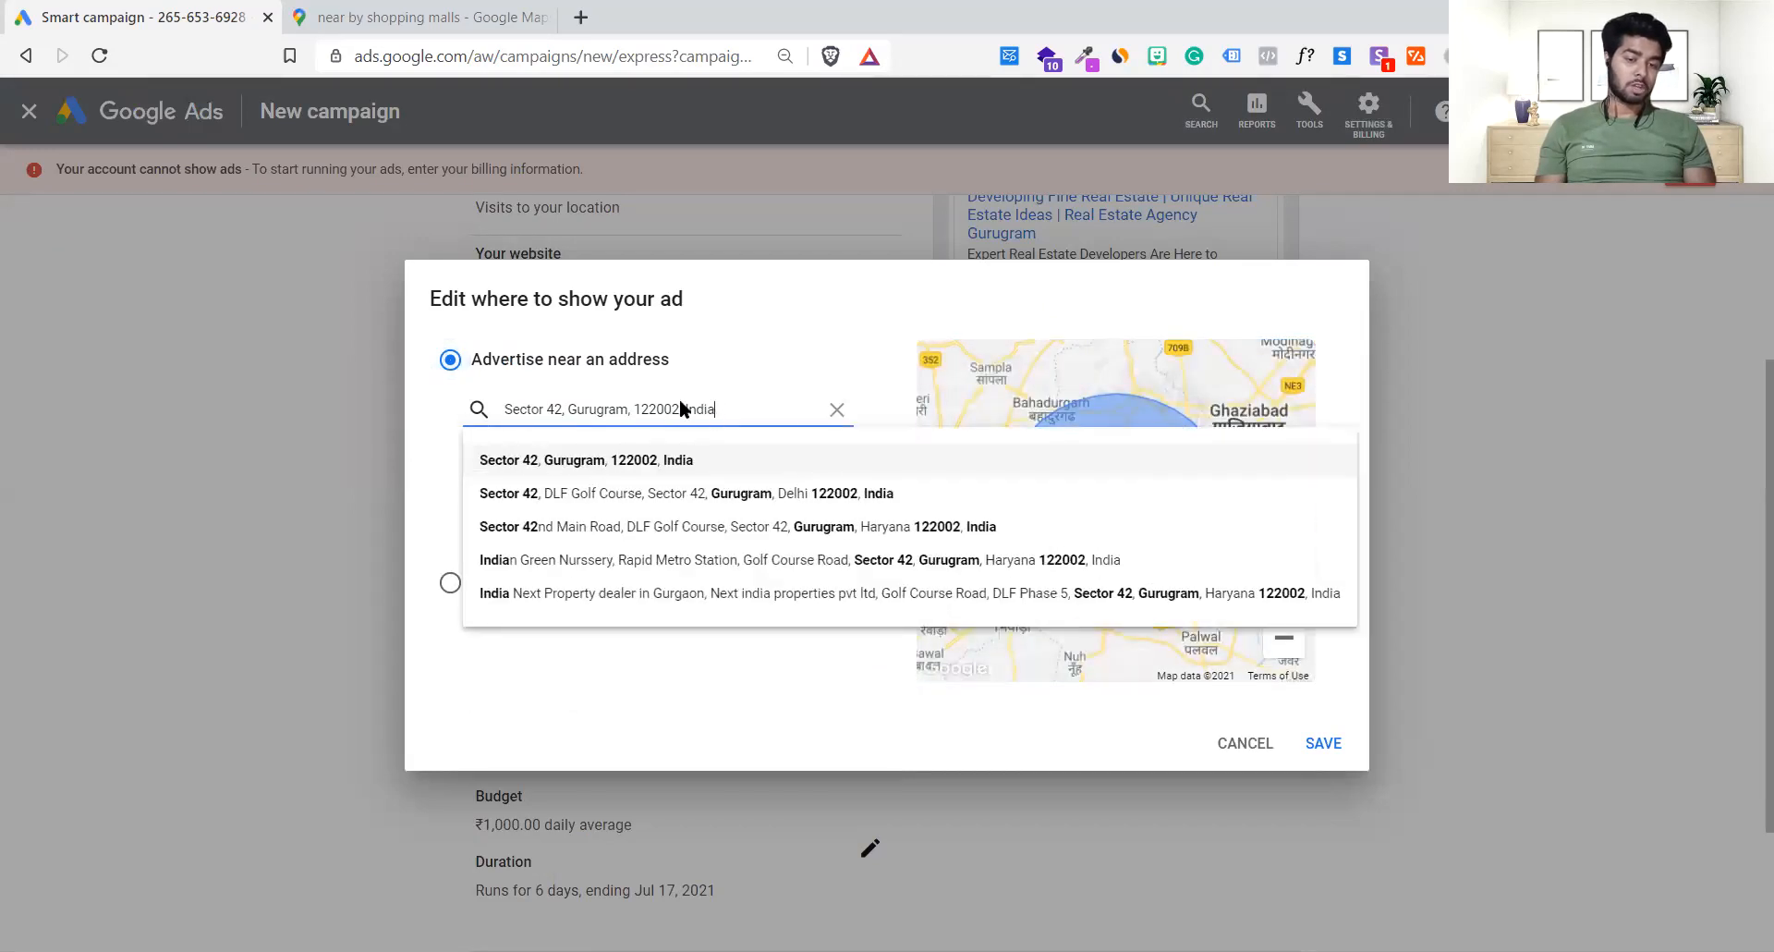
{"action": "triple_click", "coordinate": [618, 406]}
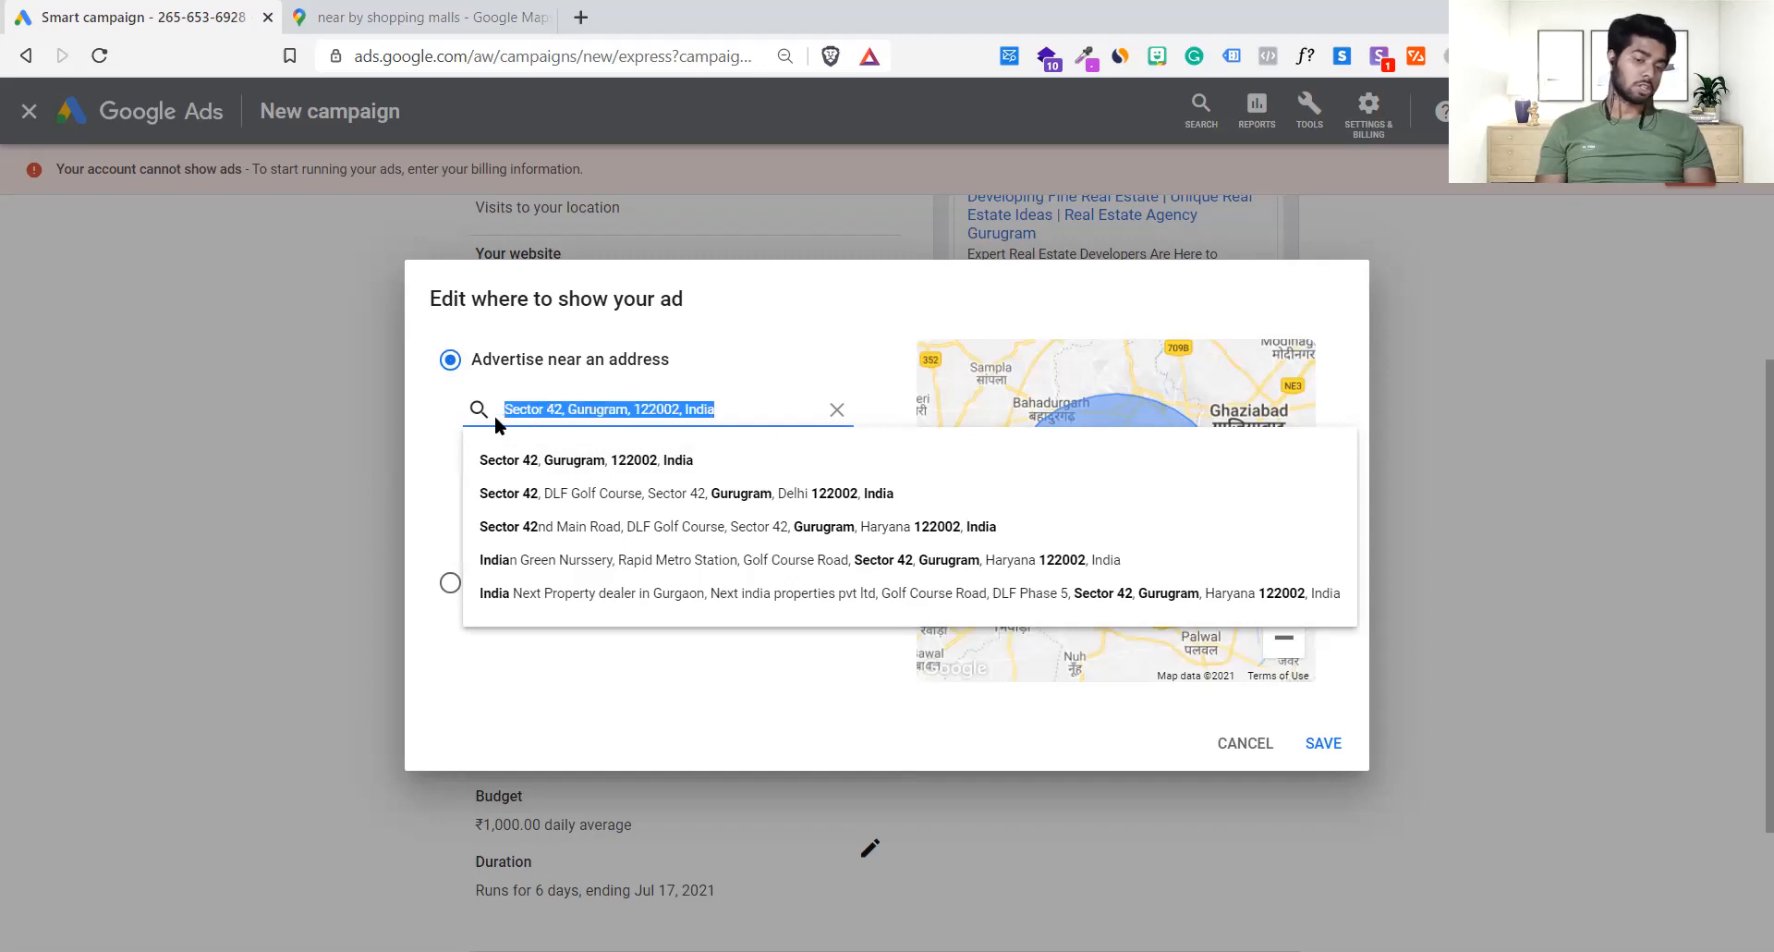
{"action": "left_click_drag", "start_coordinate": [716, 409], "coordinate": [539, 409]}
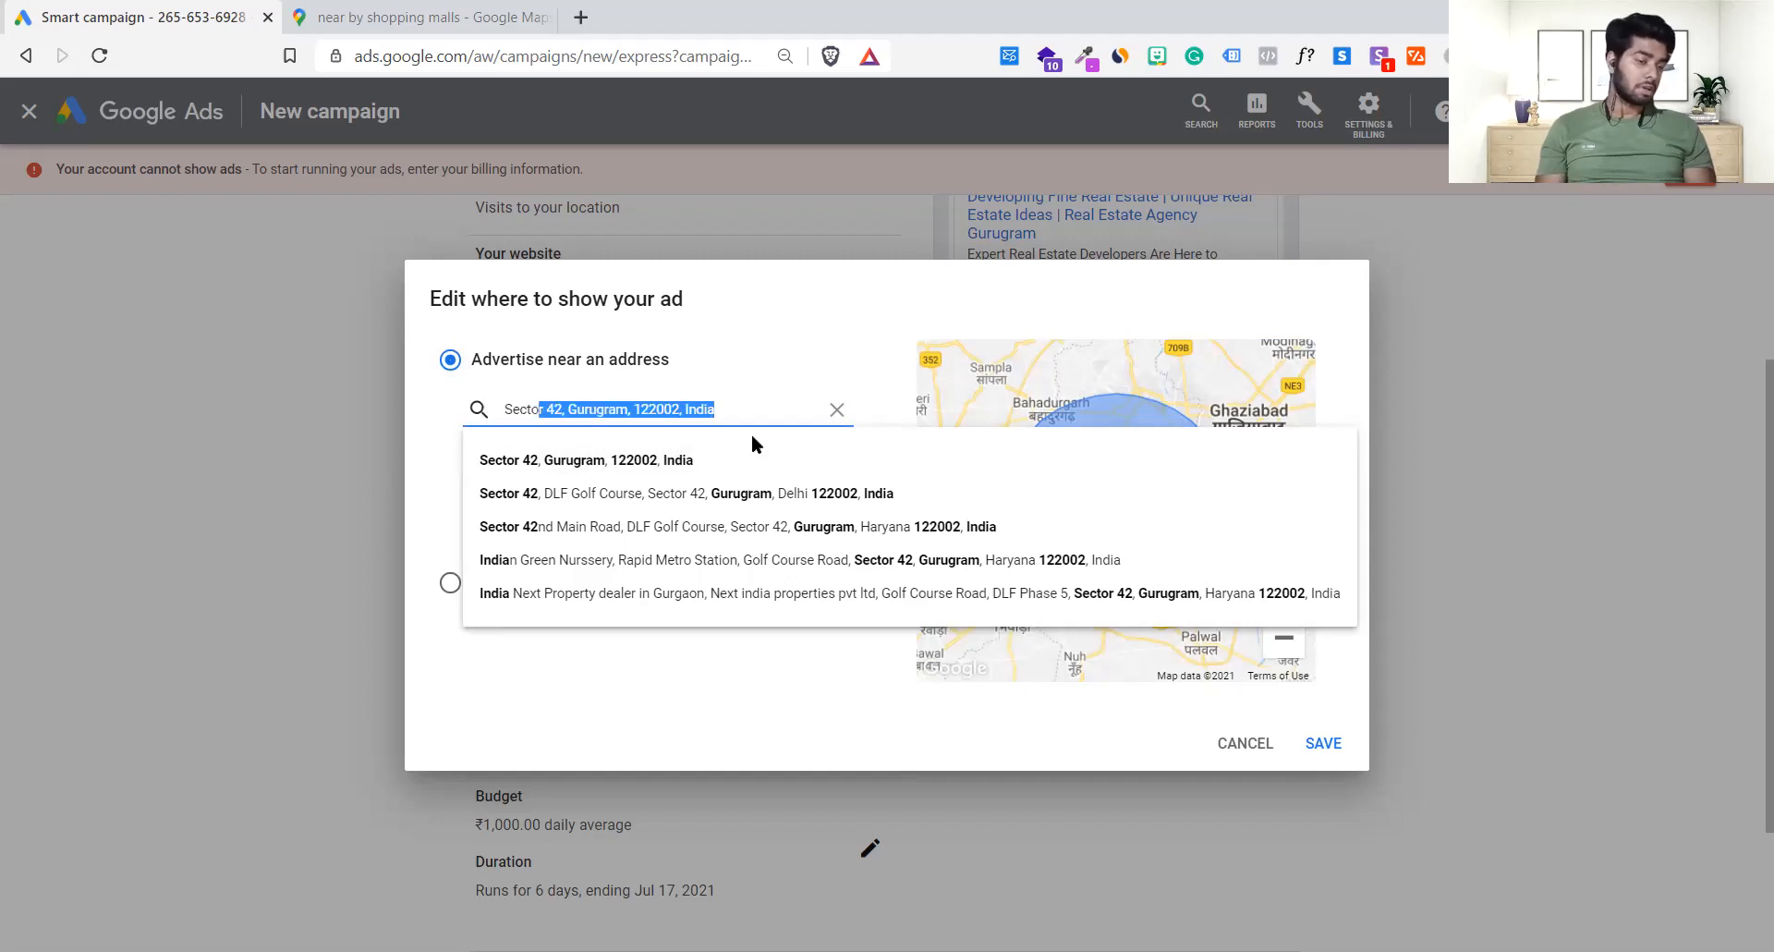
{"action": "left_click", "coordinate": [1245, 743]}
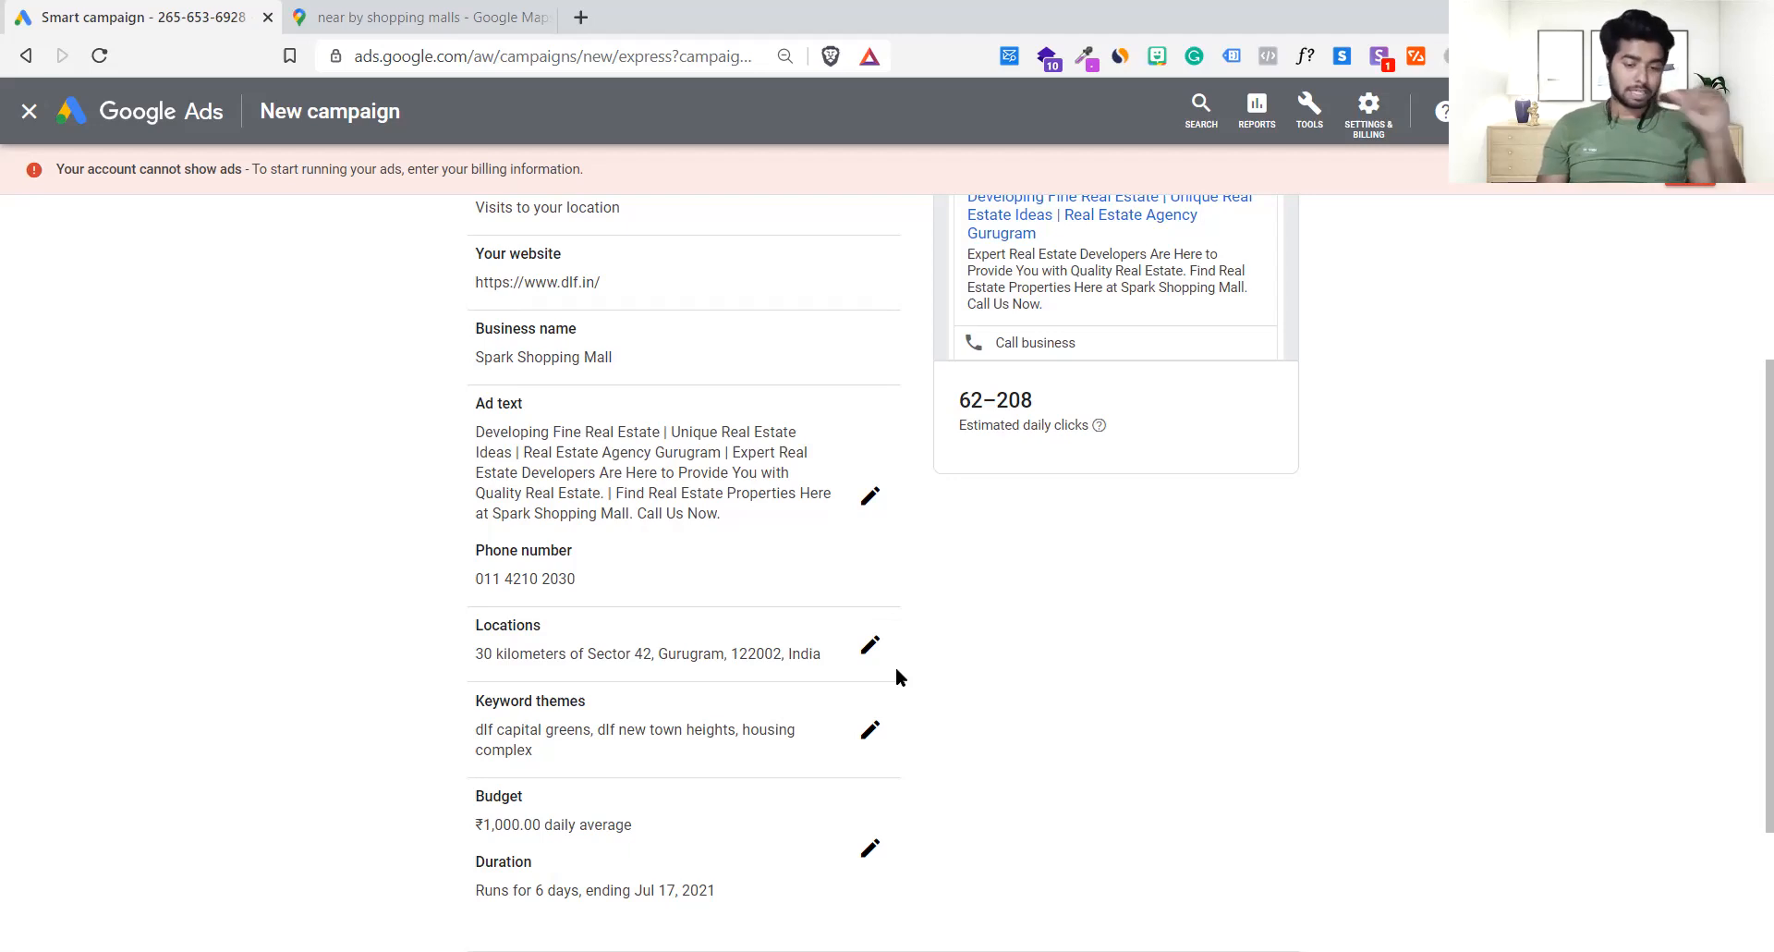
- Review the campaign summary again, including goal, website, business name, ad text, locations, keyword themes, budget and duration
{"action": "scroll", "coordinate": [896, 669], "scroll_direction": "down", "scroll_amount": 1}
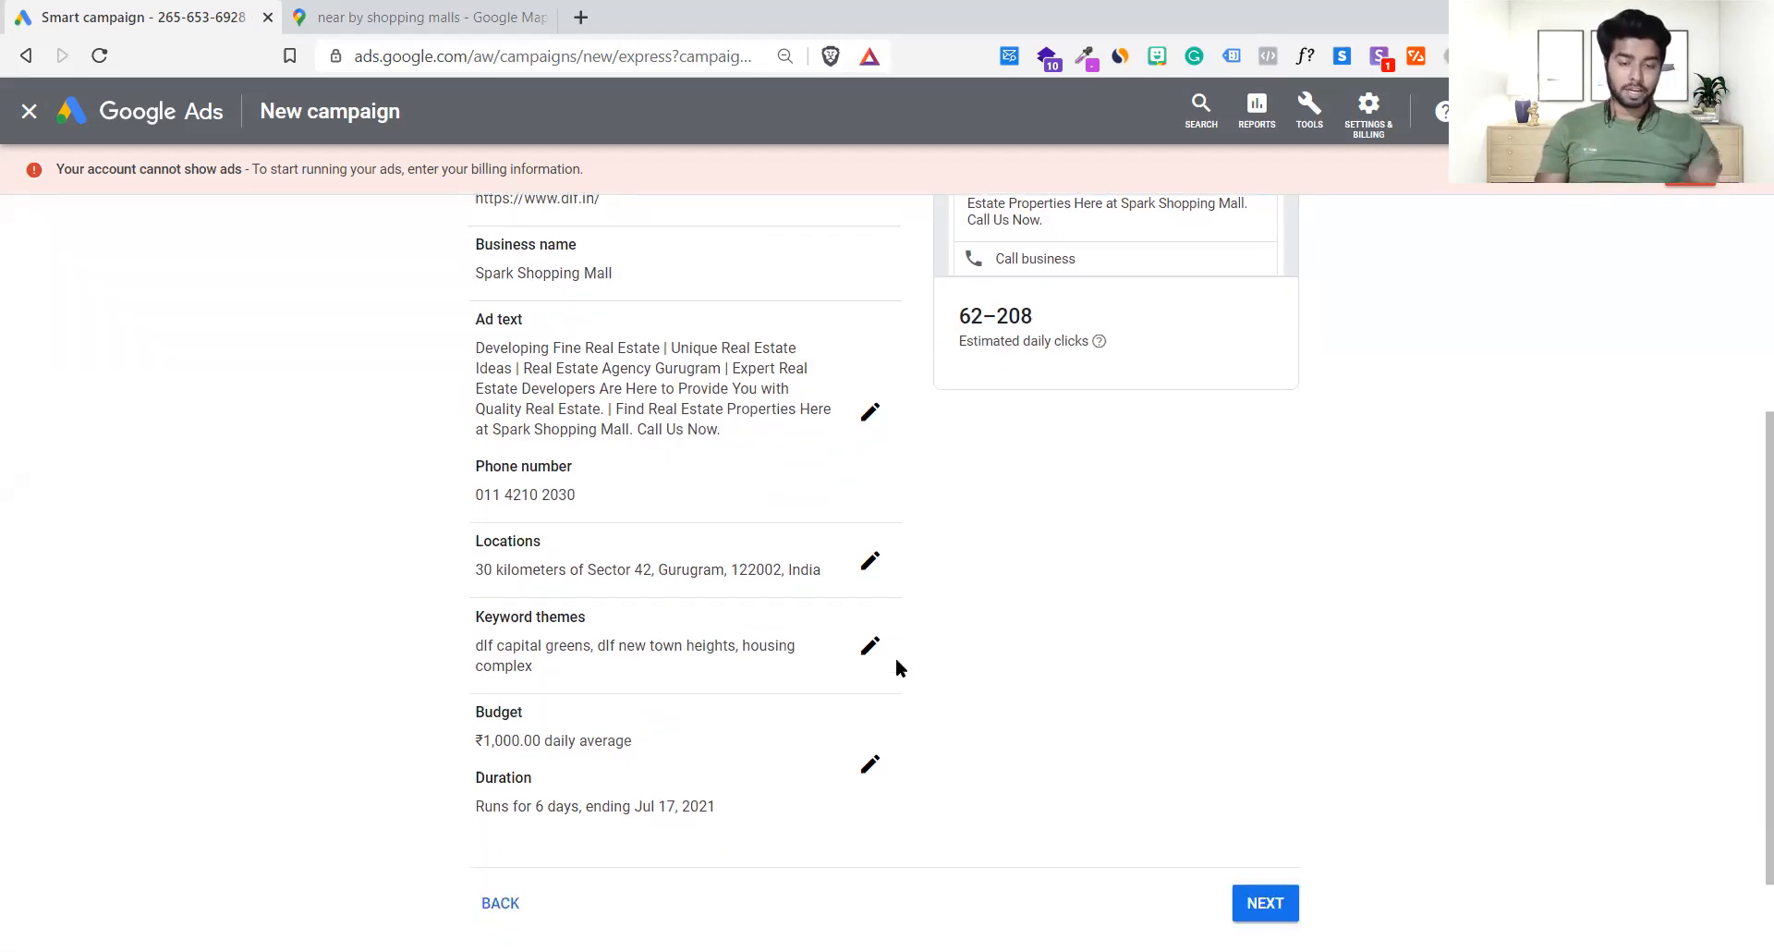
{"action": "scroll", "coordinate": [896, 662], "scroll_direction": "up", "scroll_amount": 4}
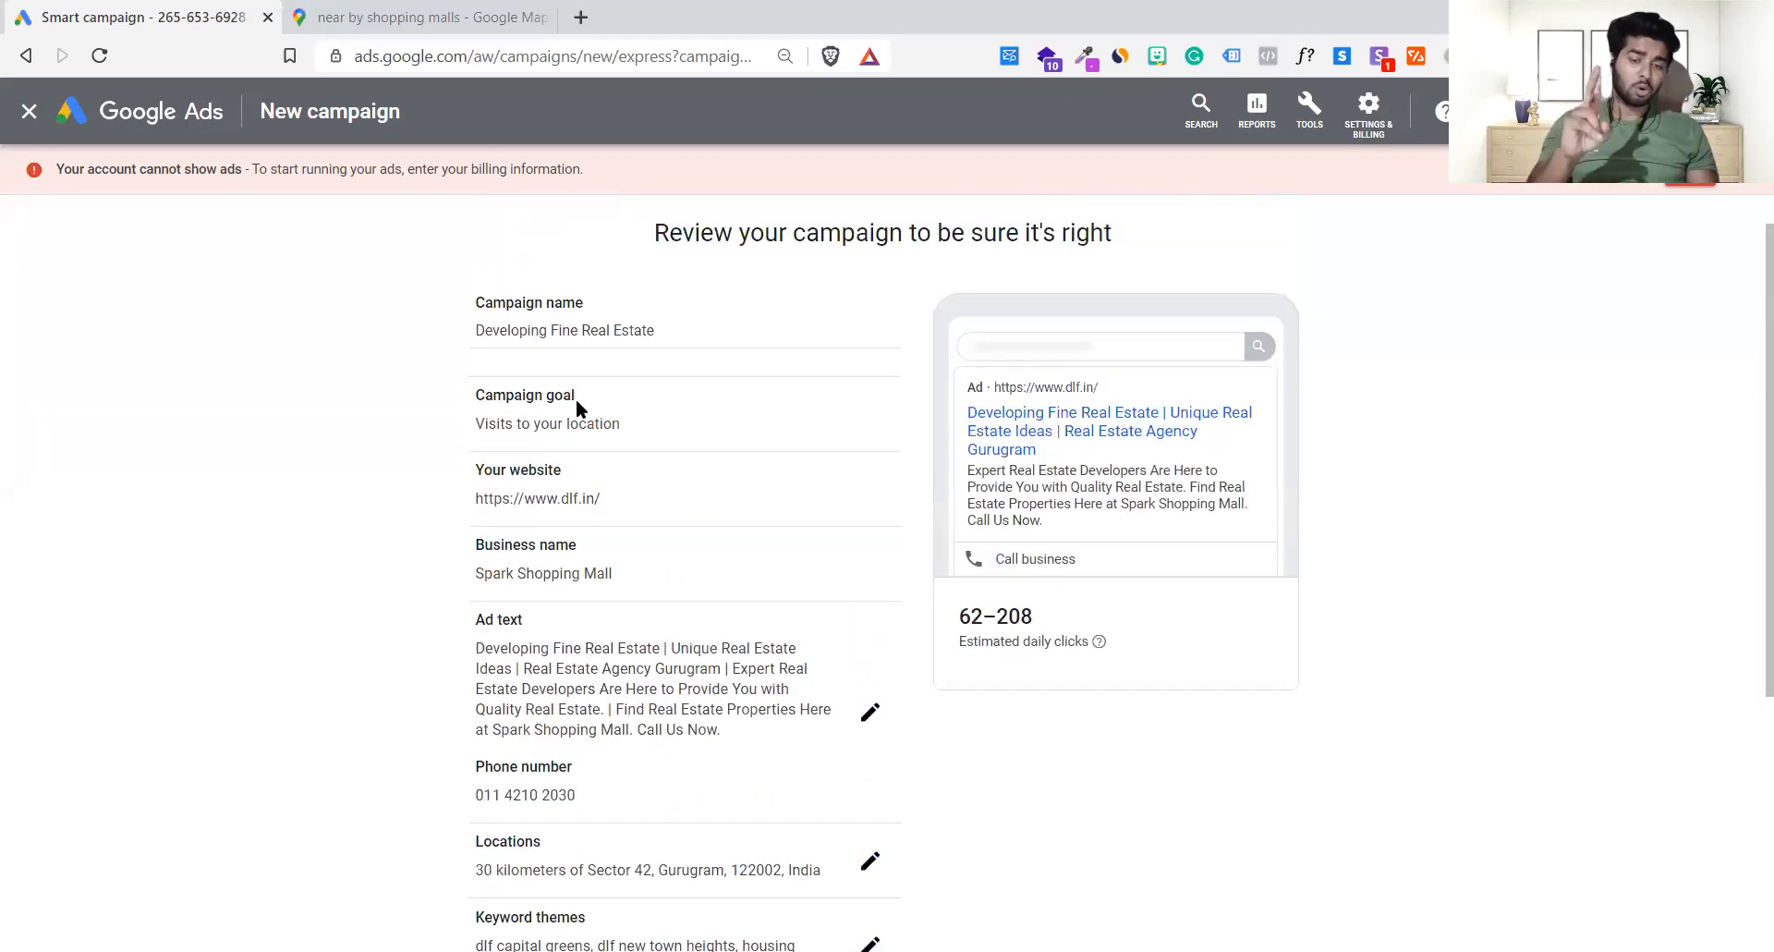
{"action": "scroll", "coordinate": [603, 435], "scroll_direction": "down", "scroll_amount": 1}
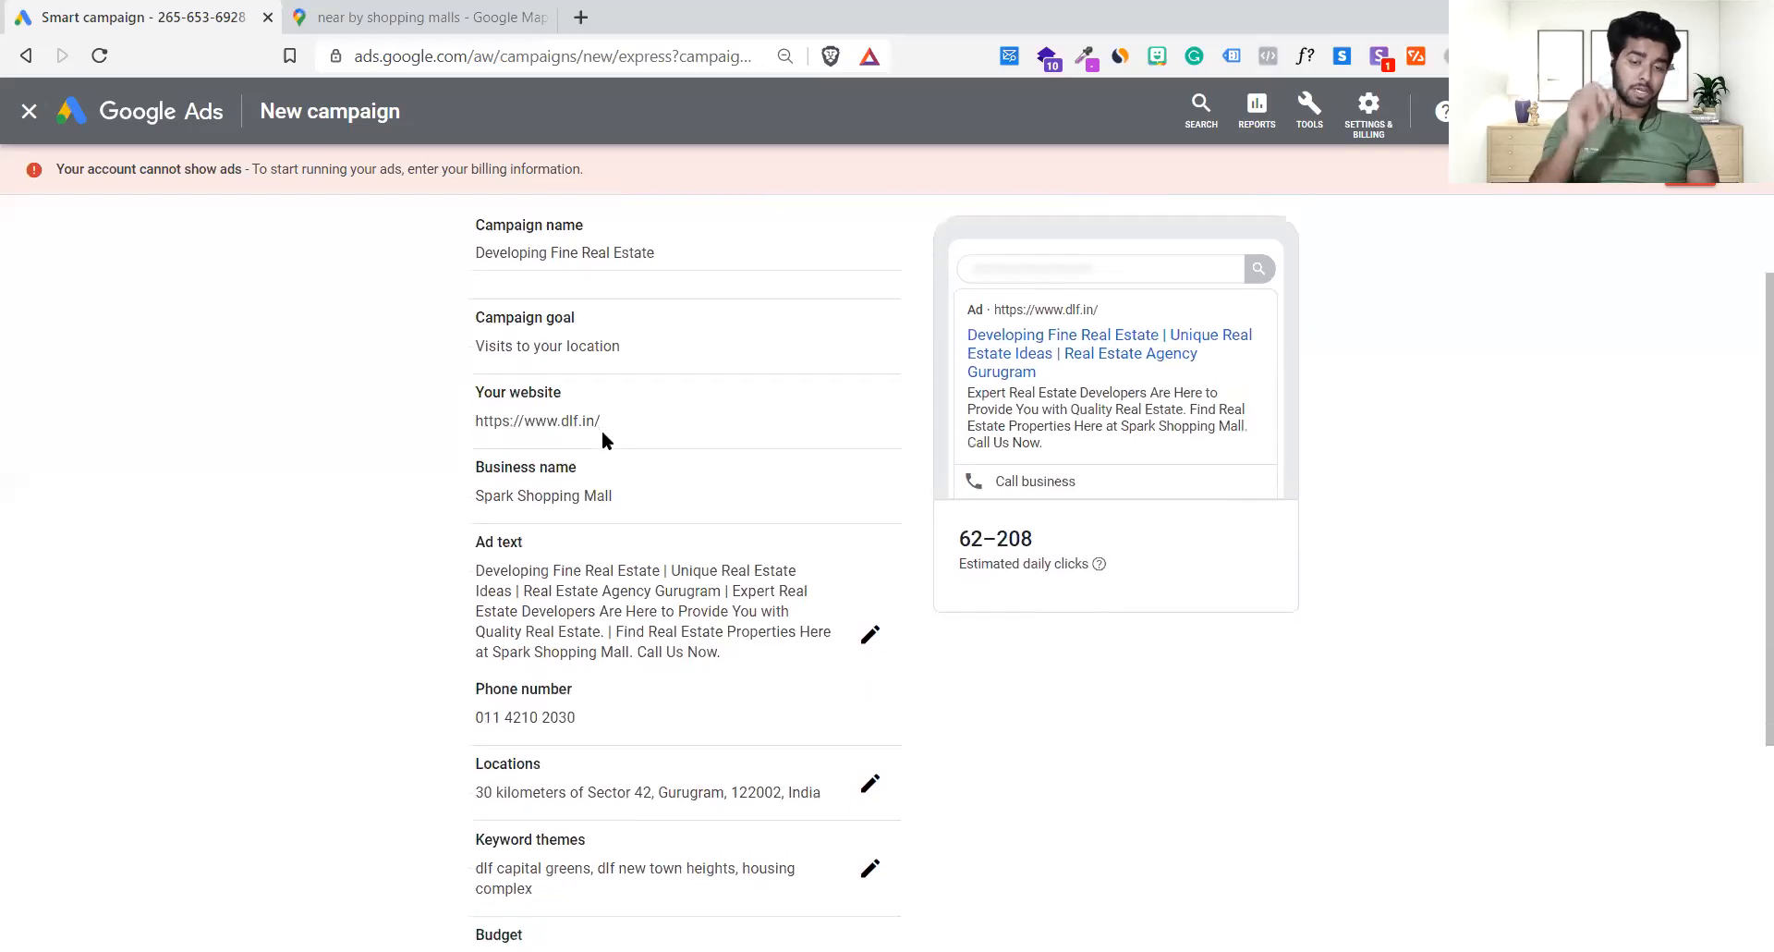
{"action": "scroll", "coordinate": [600, 483], "scroll_direction": "down", "scroll_amount": 1}
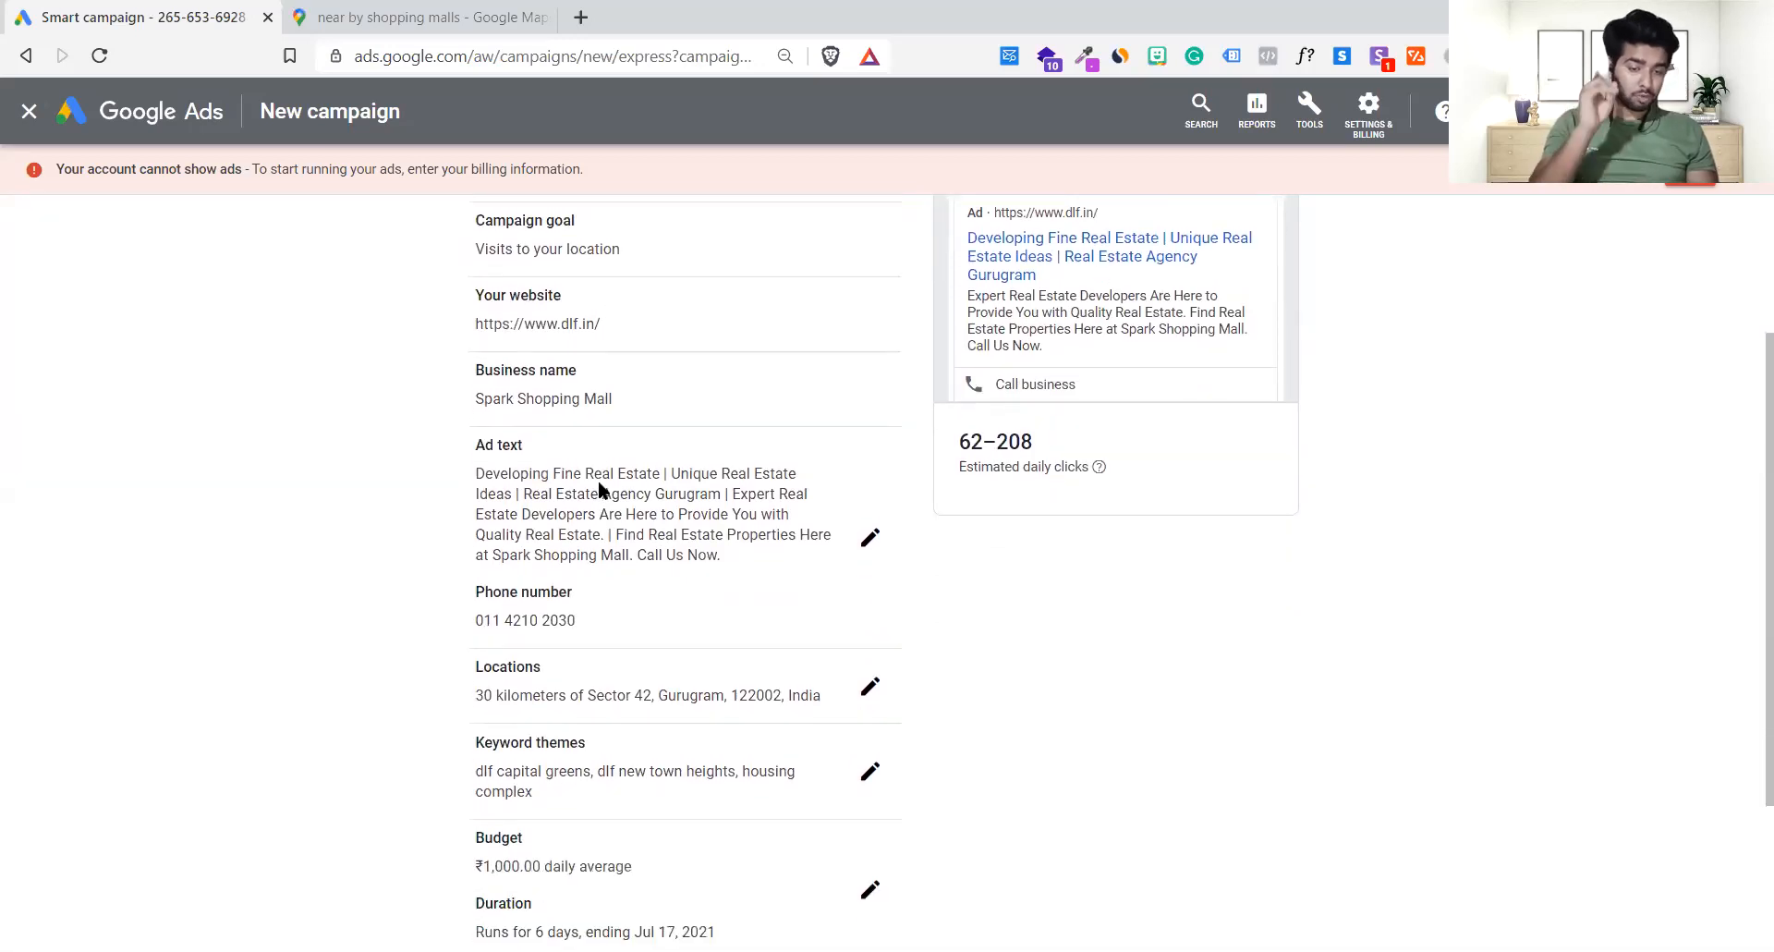
{"action": "scroll", "coordinate": [598, 484], "scroll_direction": "down", "scroll_amount": 2}
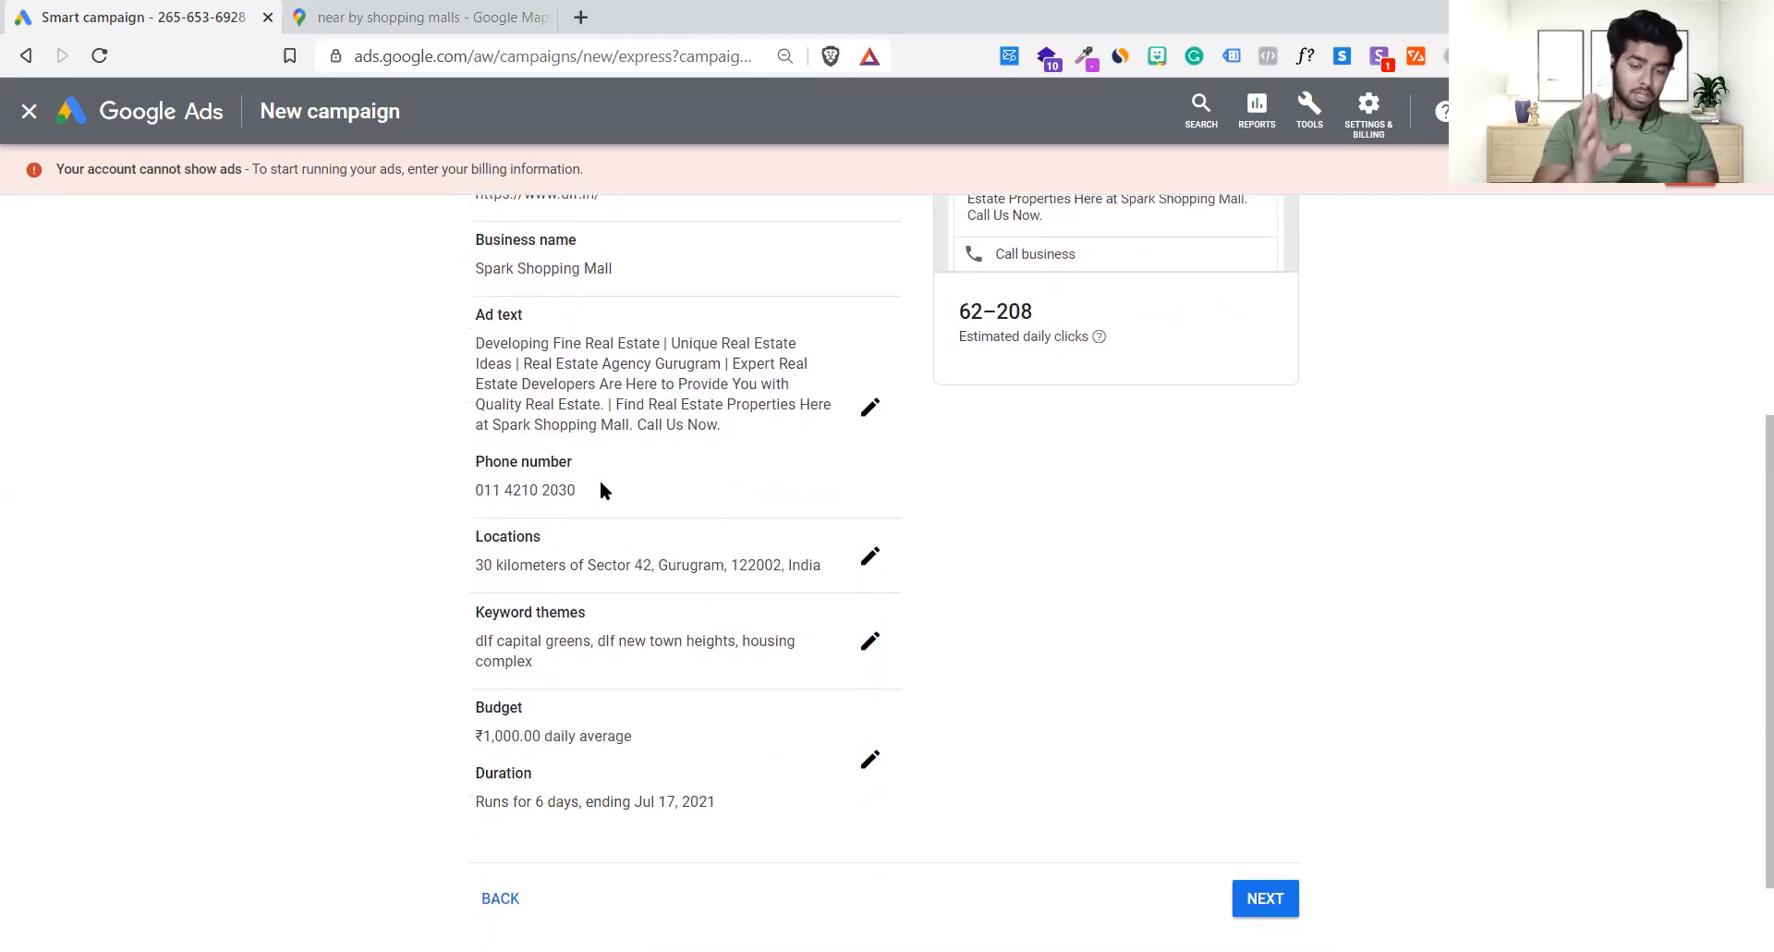
{"action": "left_click_drag", "start_coordinate": [471, 637], "coordinate": [536, 667]}
{"action": "left_click", "coordinate": [536, 667]}
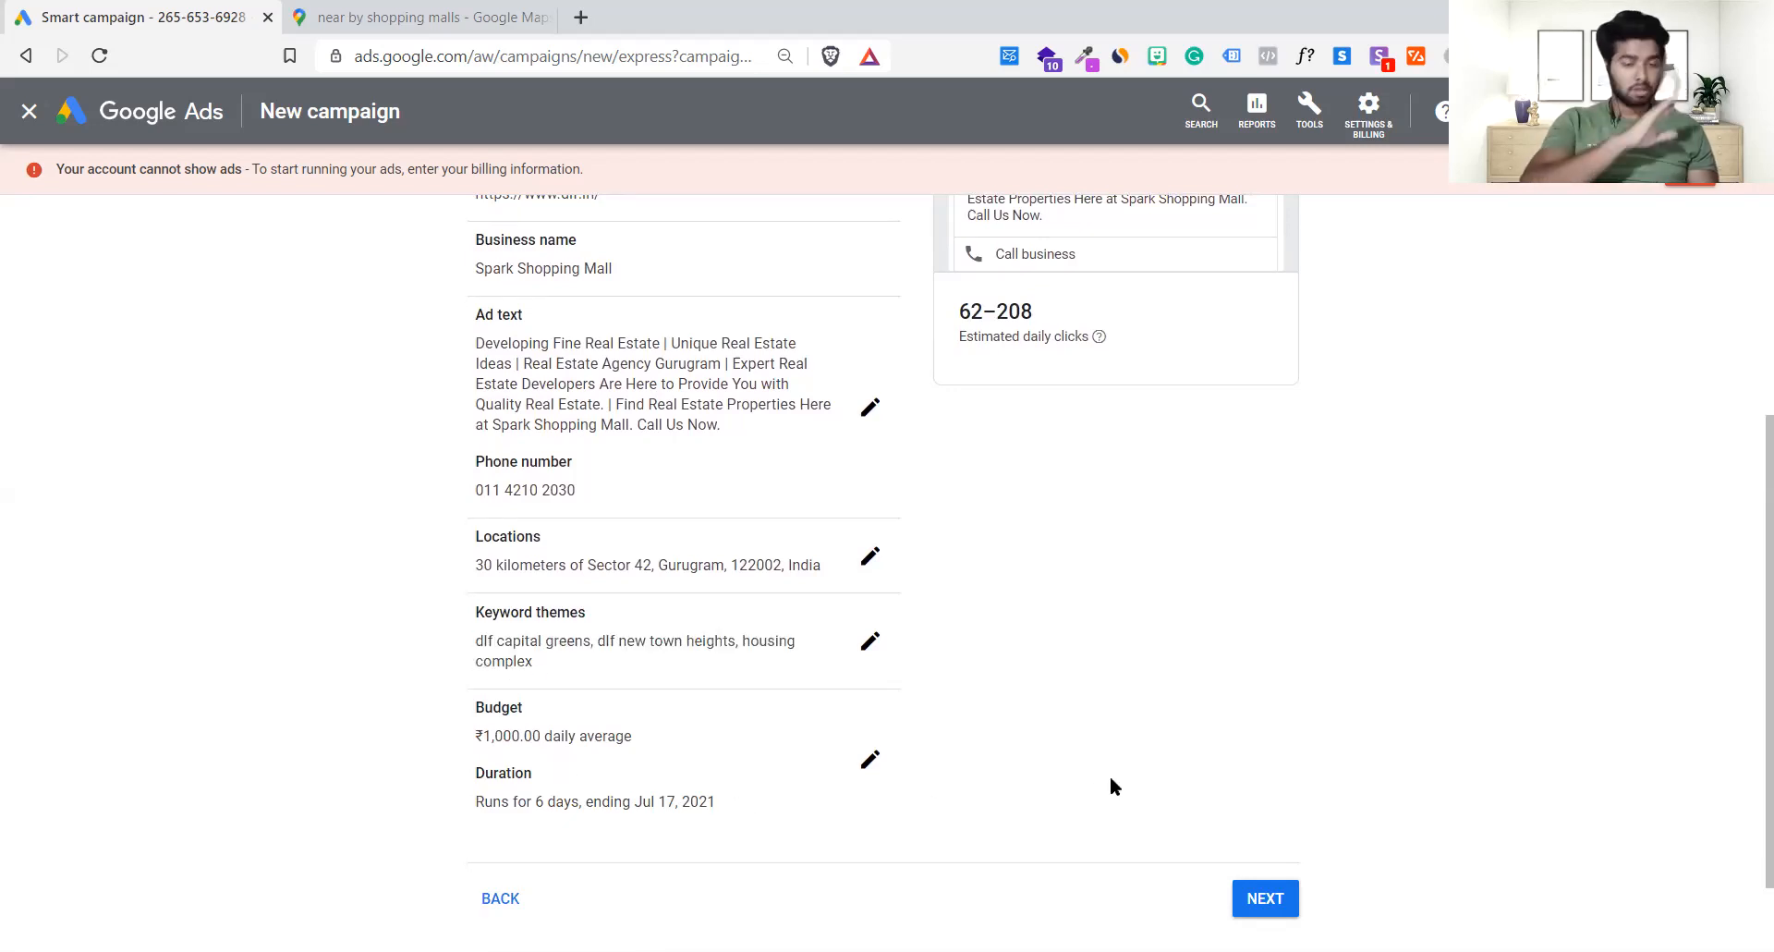
{"action": "scroll", "coordinate": [1112, 781], "scroll_direction": "up", "scroll_amount": 2}
{"action": "scroll", "coordinate": [1111, 782], "scroll_direction": "down", "scroll_amount": 2}
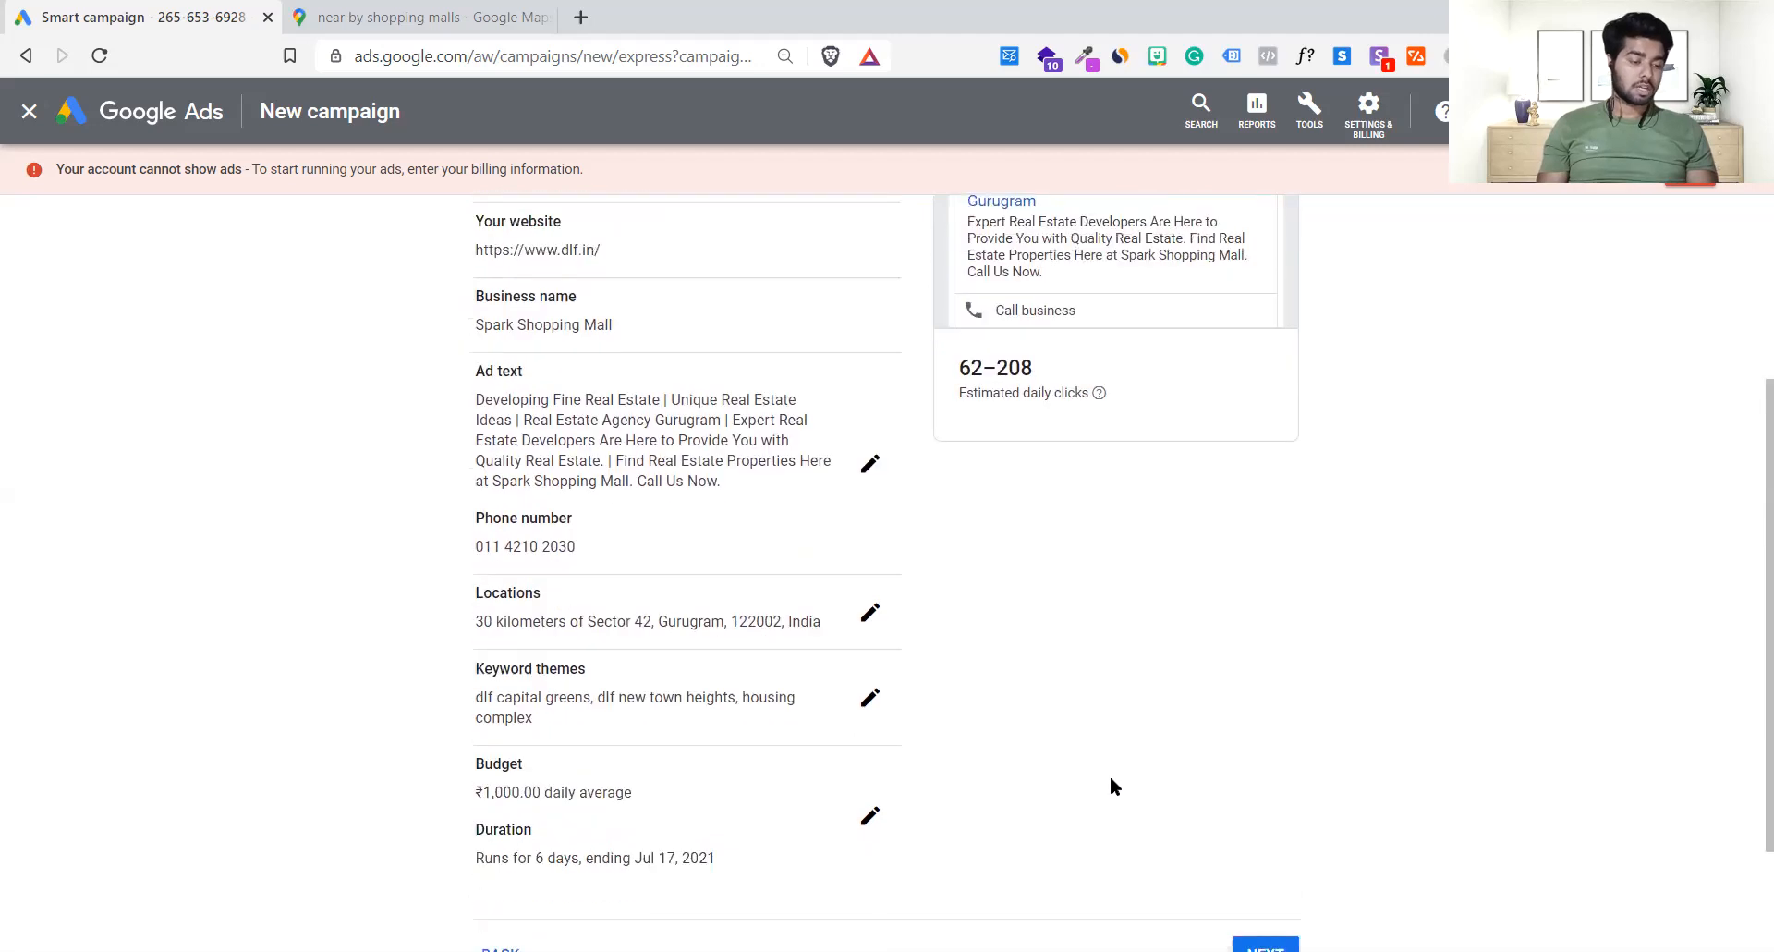
- Confirm the reviewed Smart campaign and skip the Google Analytics conversion tracking setup for now
{"action": "scroll", "coordinate": [1110, 779], "scroll_direction": "down", "scroll_amount": 2}
{"action": "left_click", "coordinate": [1258, 793]}
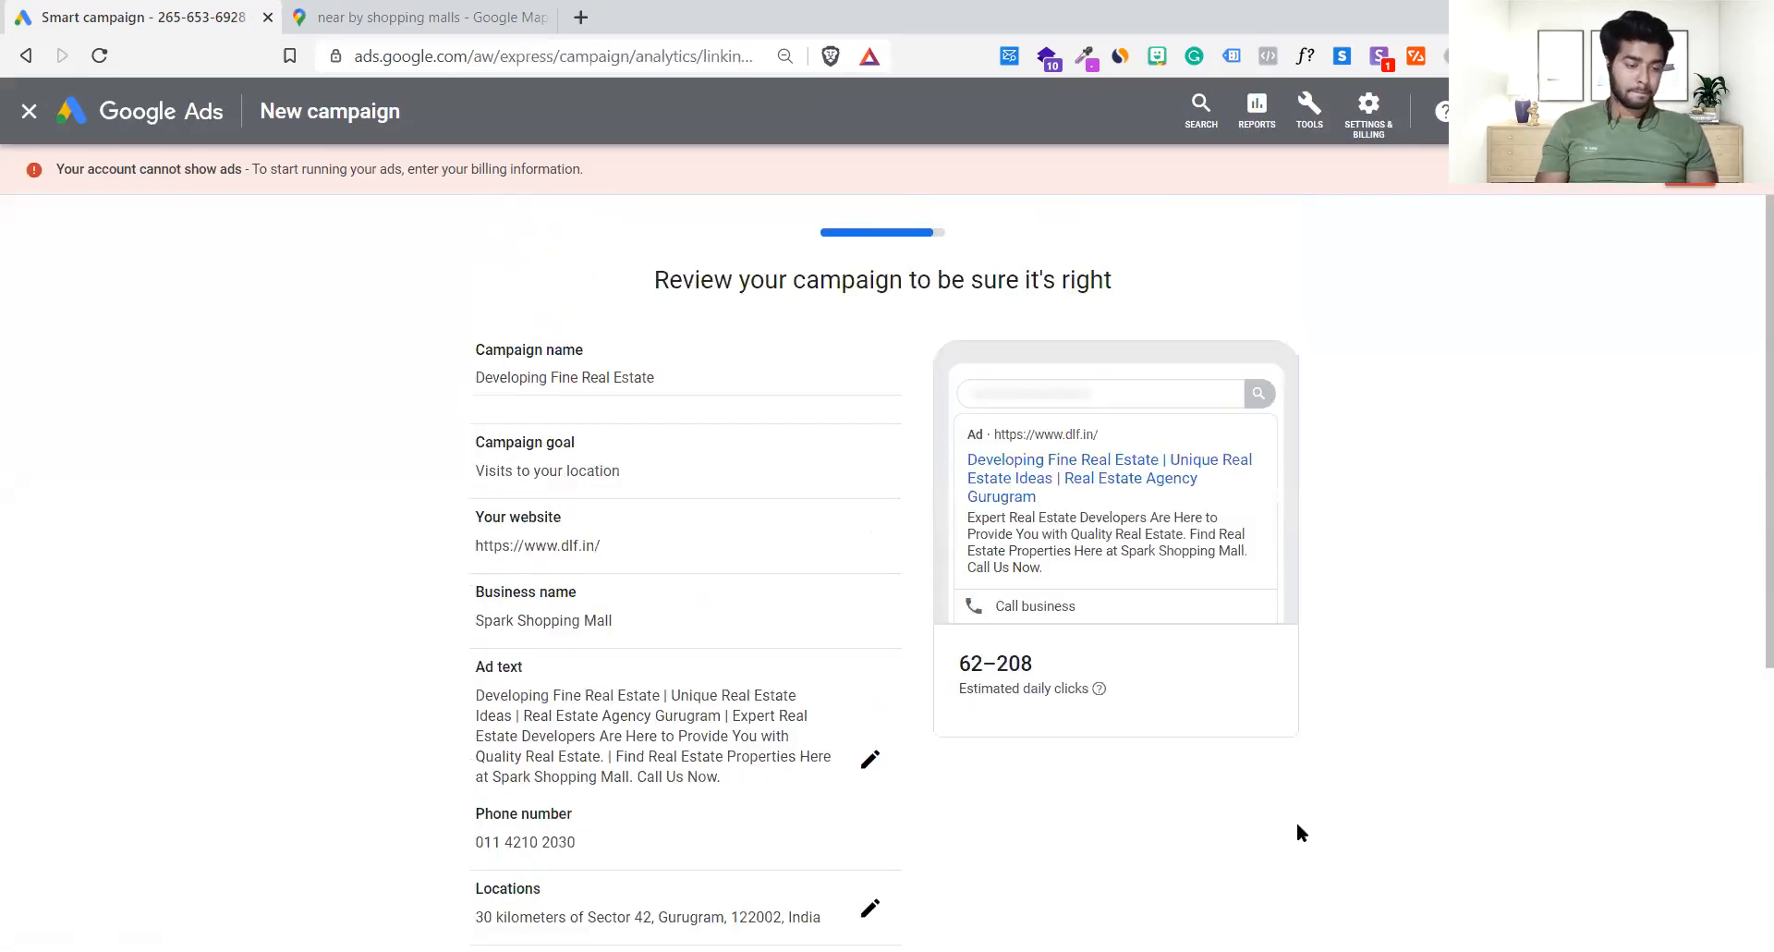
{"action": "scroll", "coordinate": [1295, 840], "scroll_direction": "down", "scroll_amount": 5}
{"action": "left_click", "coordinate": [1292, 797]}
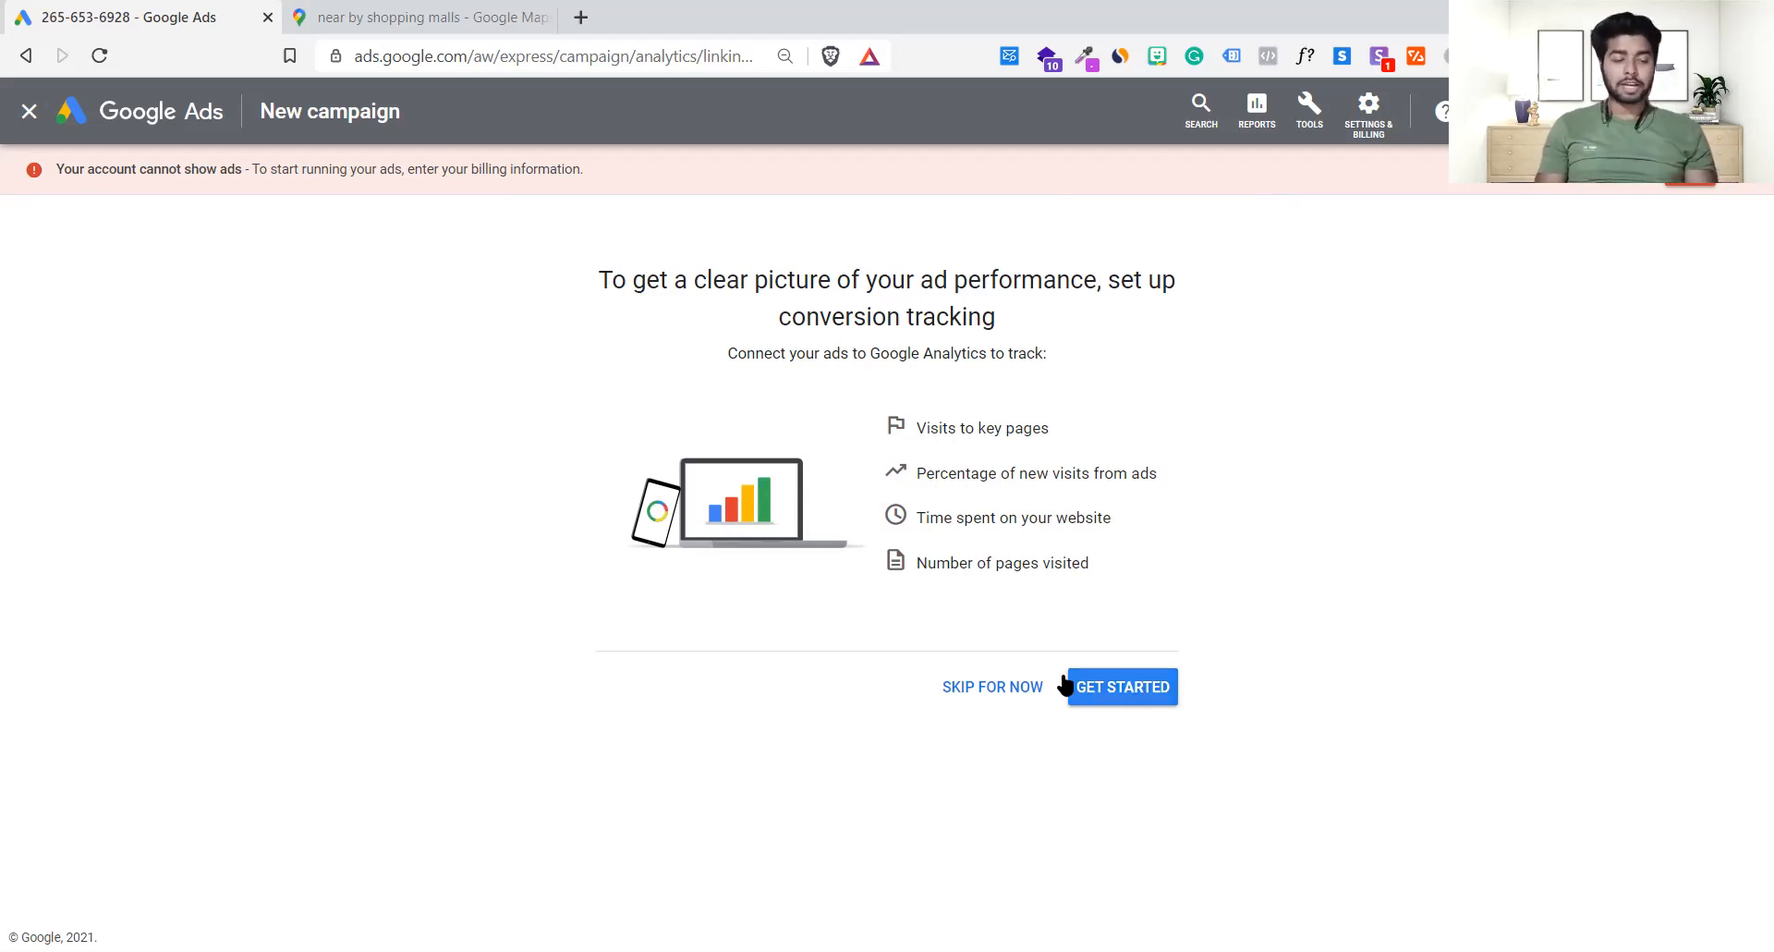
{"action": "left_click_drag", "start_coordinate": [867, 374], "coordinate": [1122, 548]}
{"action": "left_click", "coordinate": [1122, 549]}
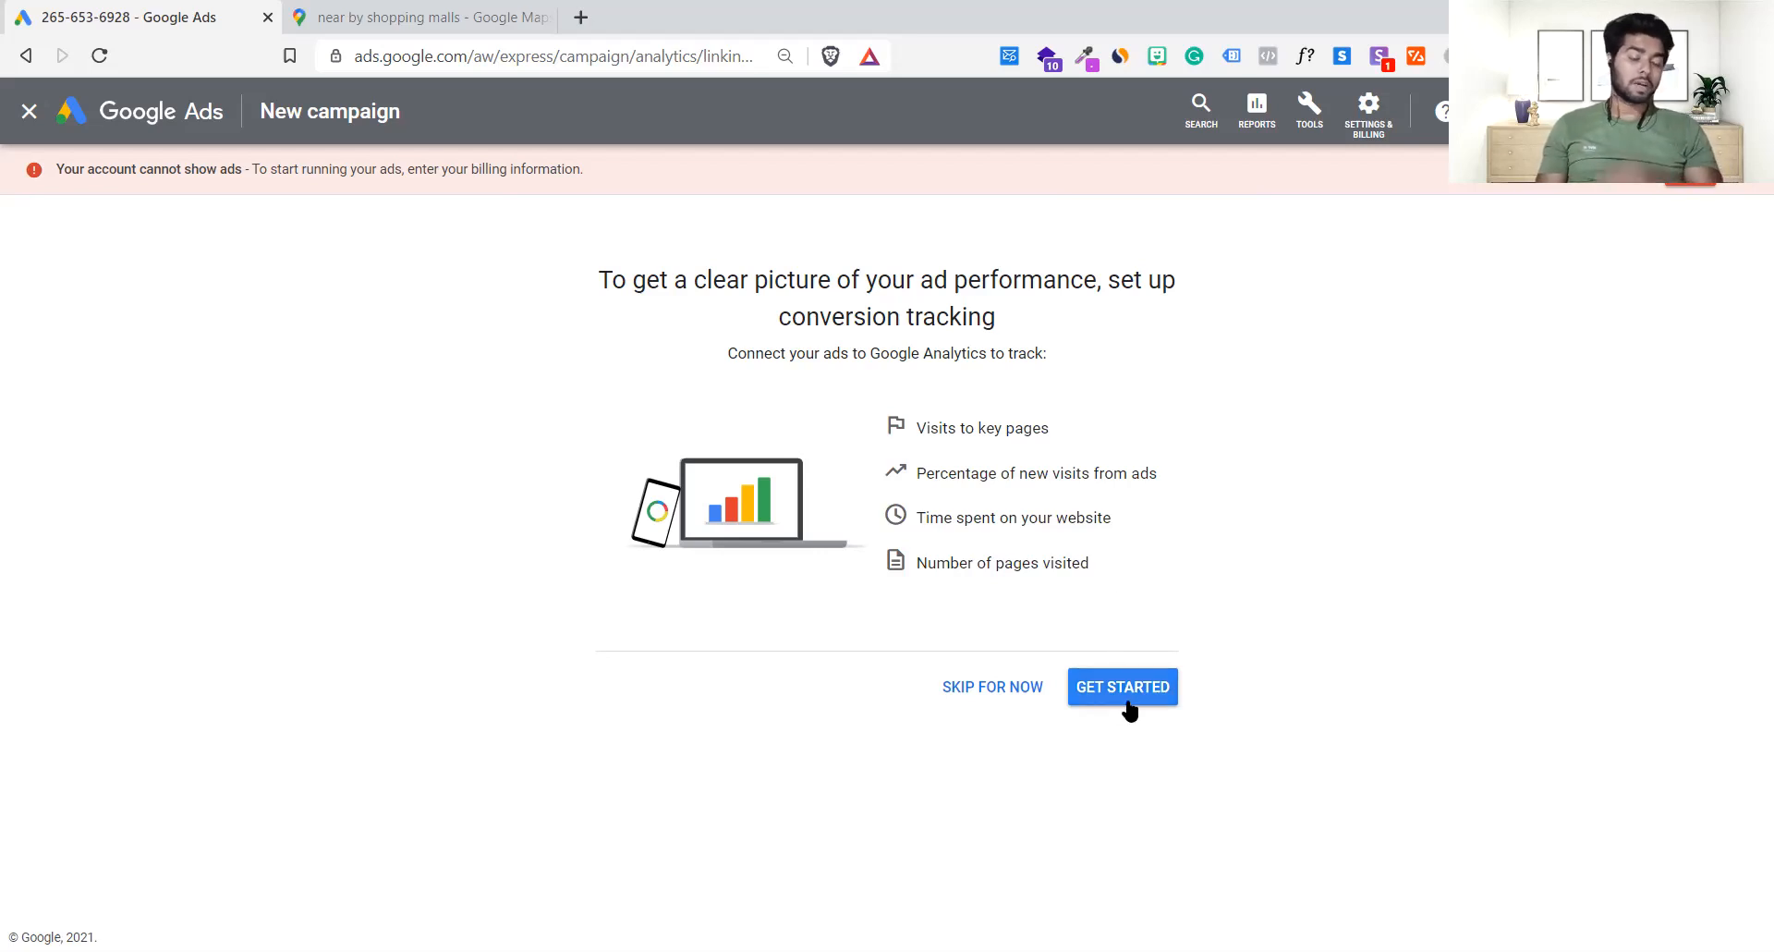
{"action": "left_click", "coordinate": [995, 688]}
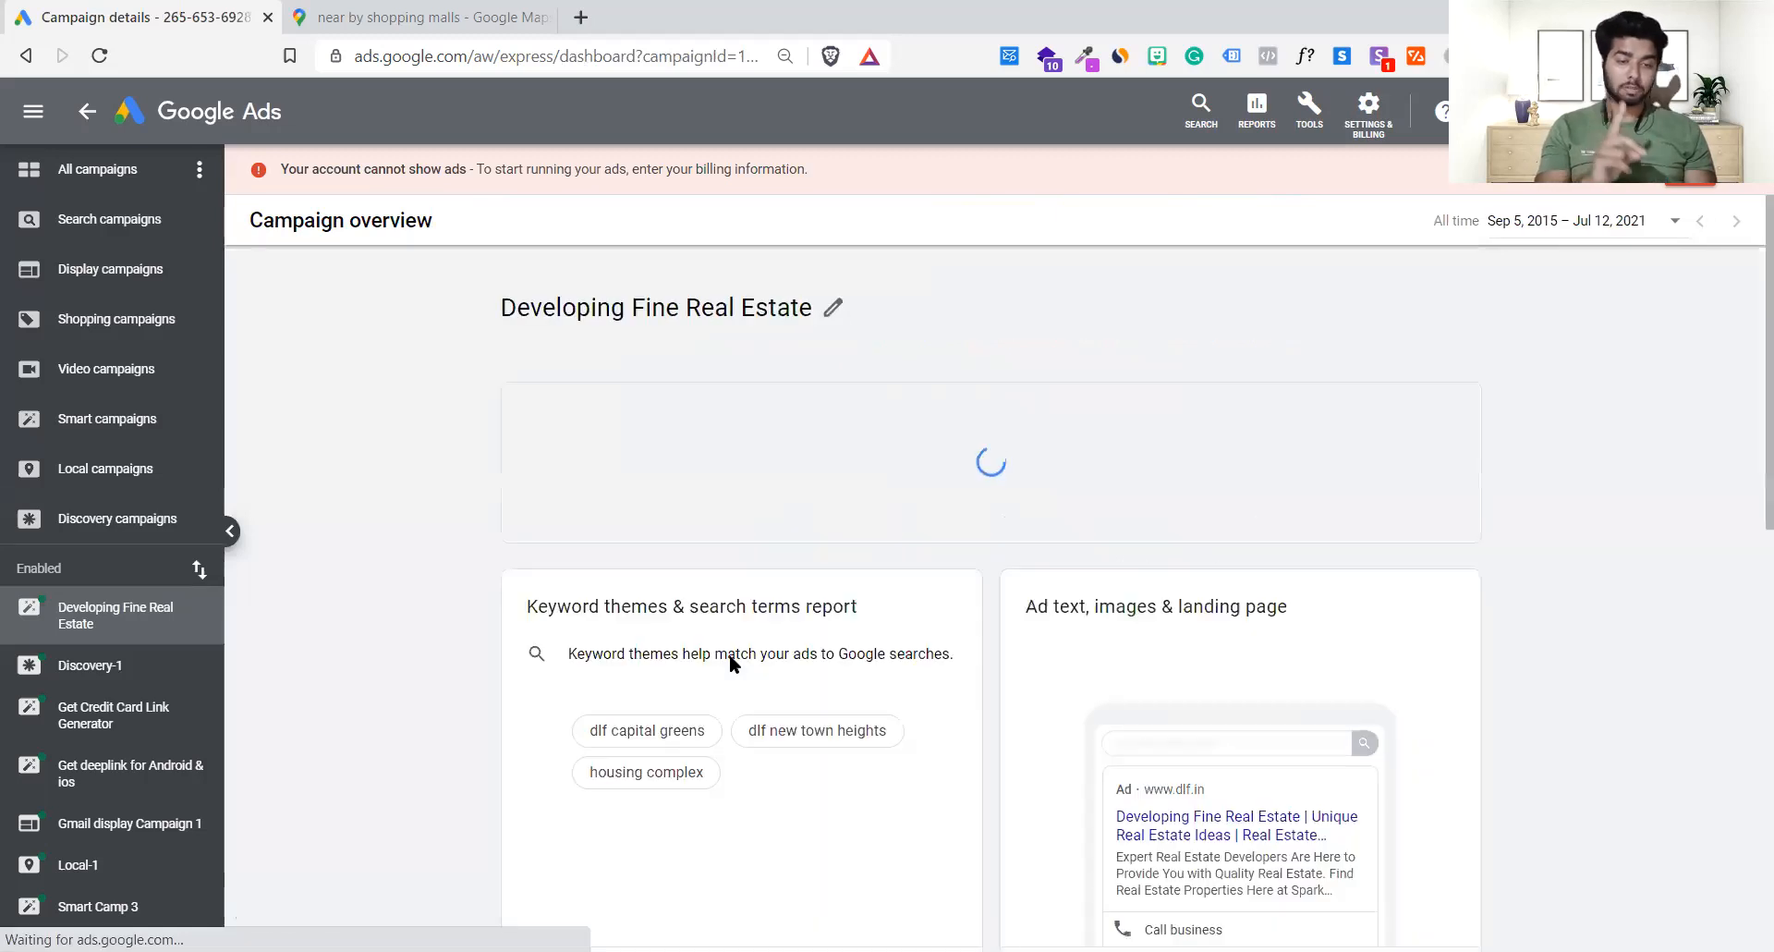
- Examine the new campaign's overview, covering performance figures, recommendations, keyword themes, ad preview, location and ad schedule, and budget and duration
{"action": "scroll", "coordinate": [867, 712], "scroll_direction": "down", "scroll_amount": 3}
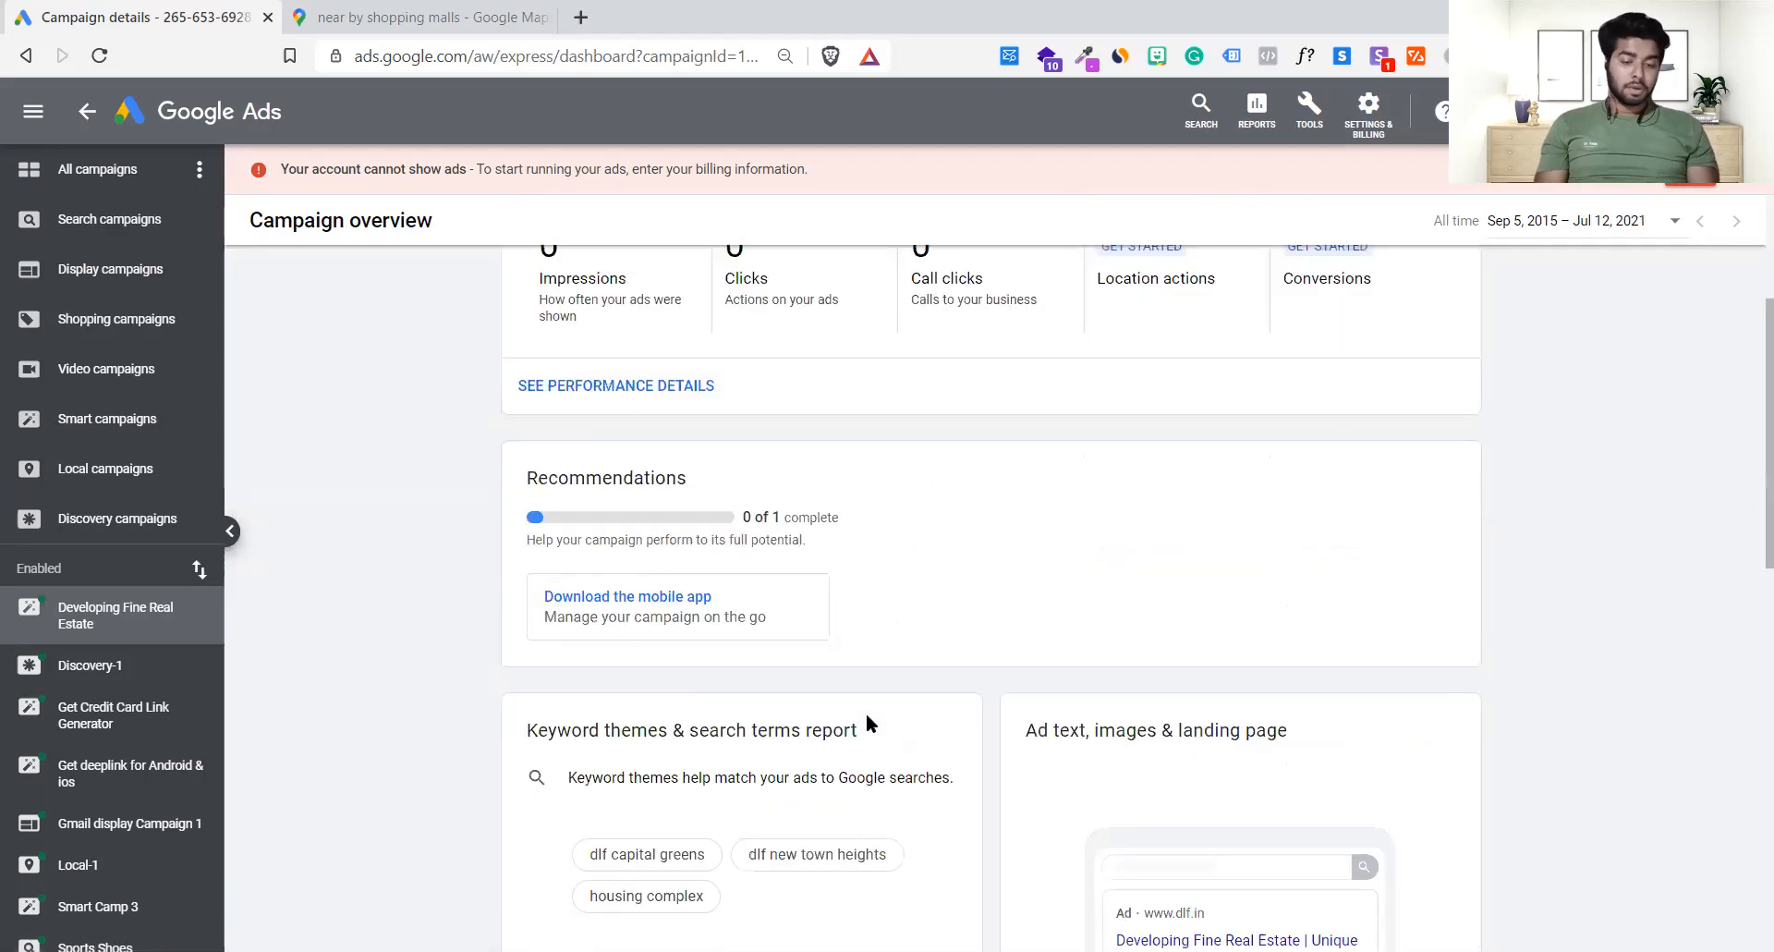
{"action": "scroll", "coordinate": [867, 712], "scroll_direction": "down", "scroll_amount": 1}
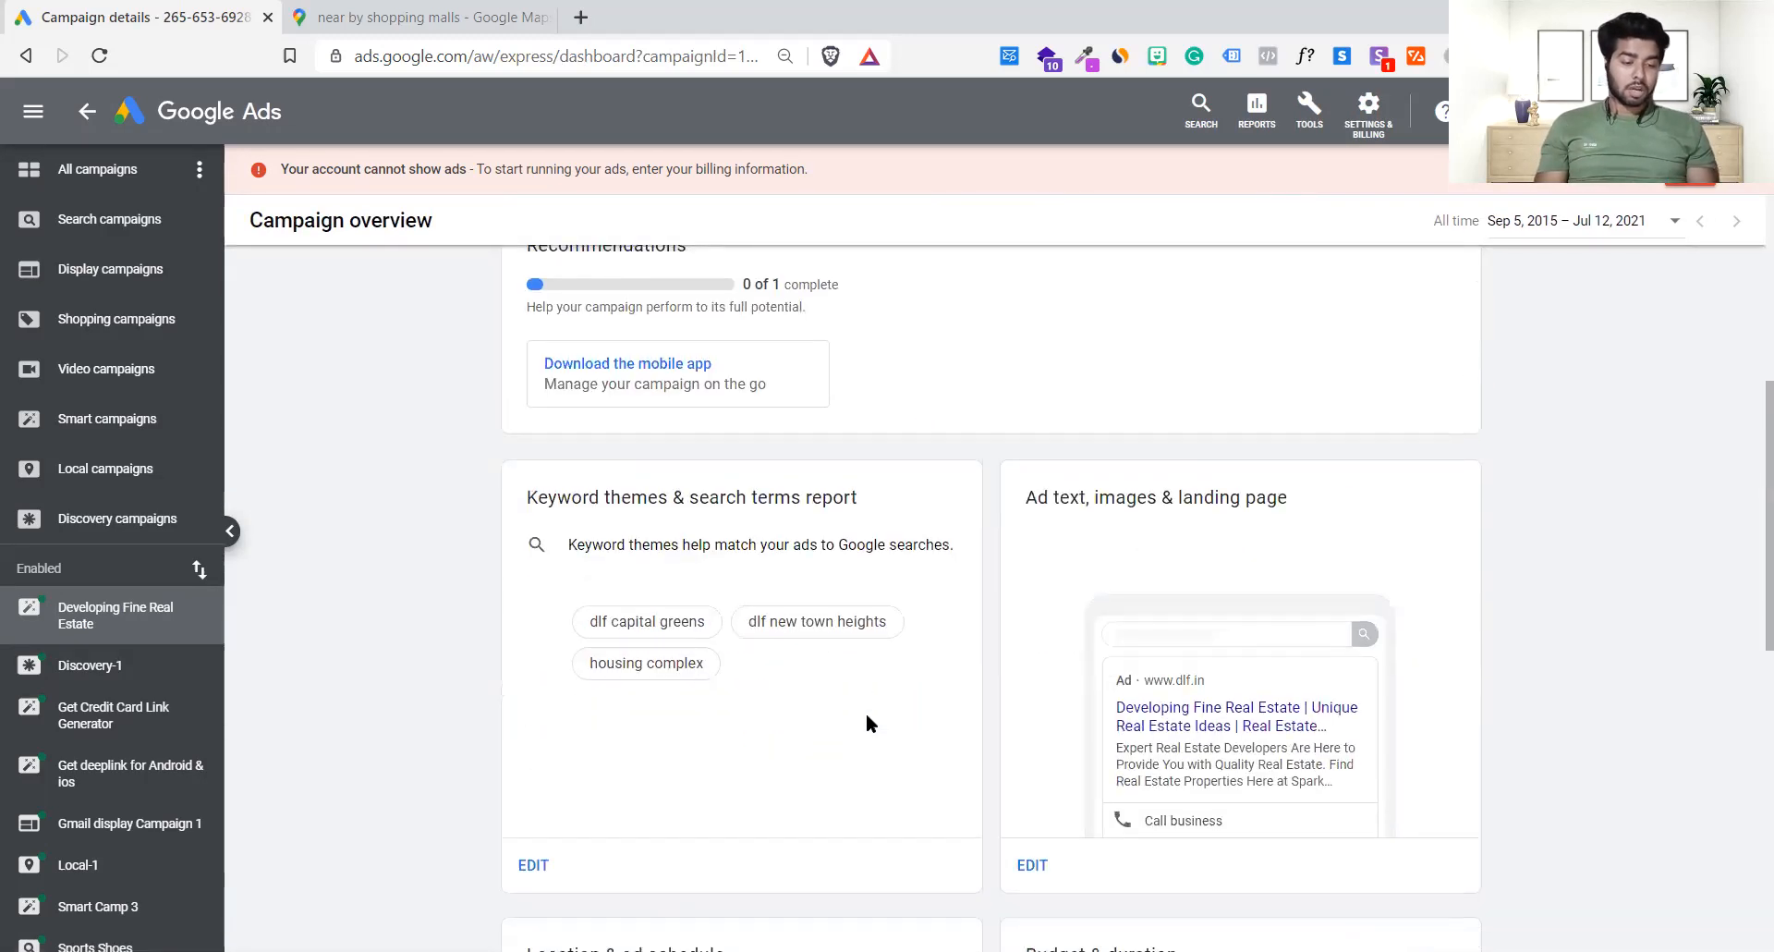
{"action": "scroll", "coordinate": [867, 712], "scroll_direction": "up", "scroll_amount": 5}
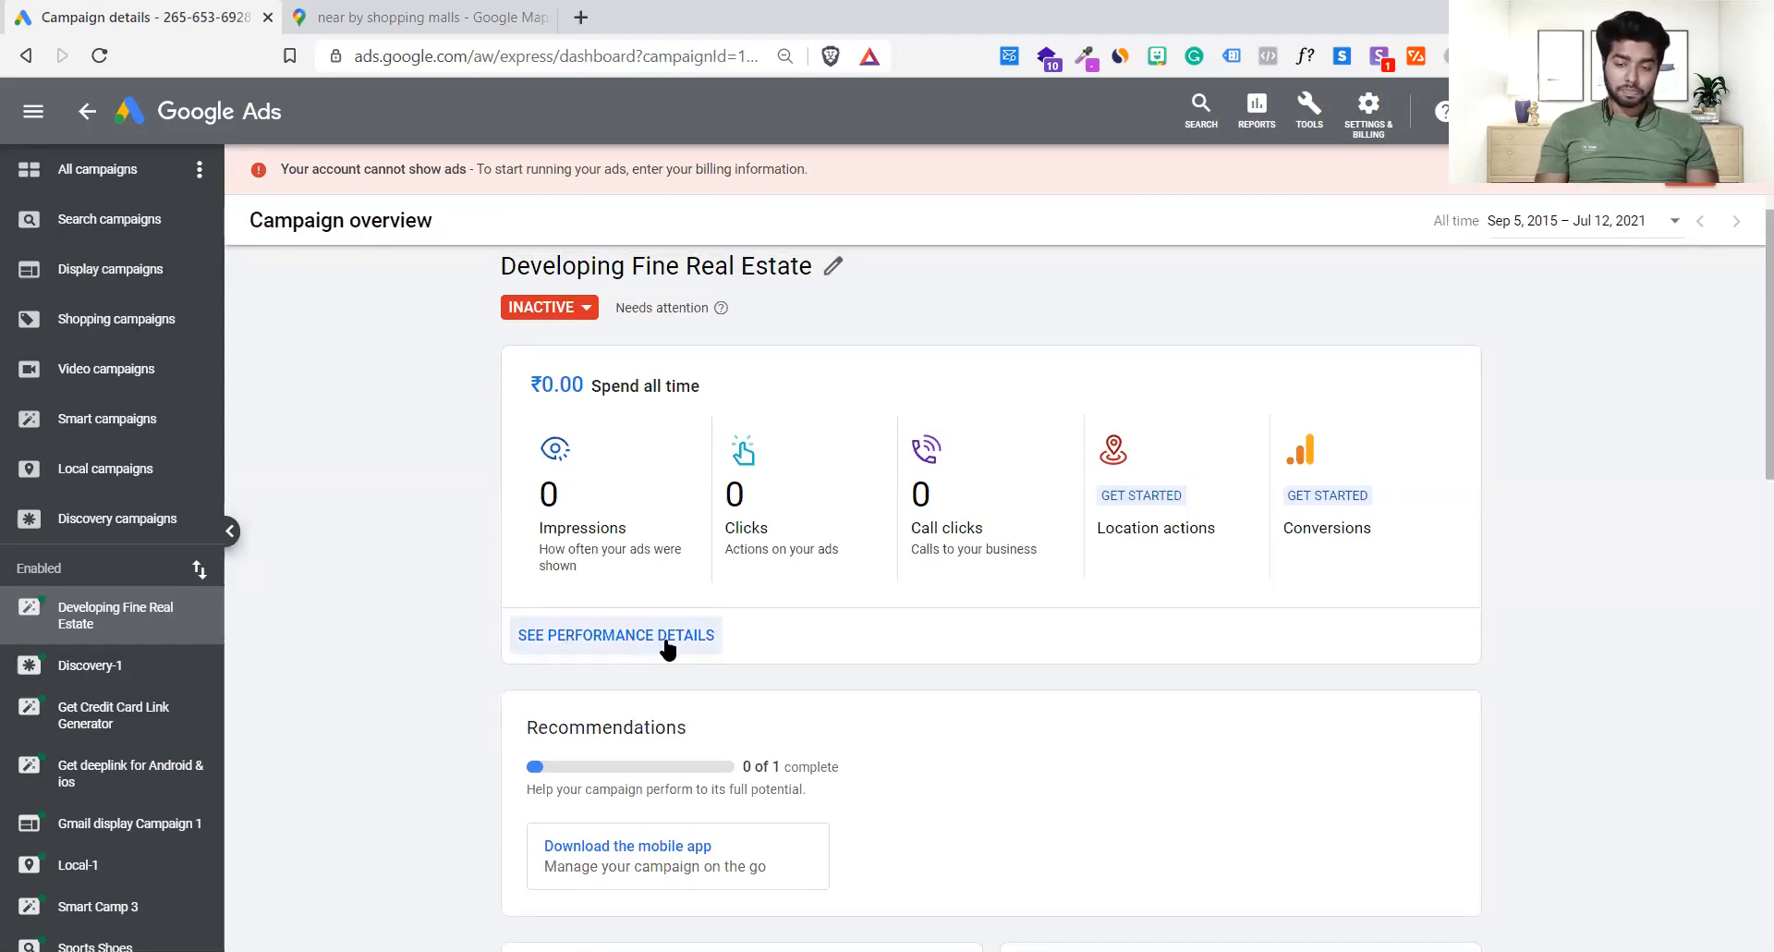
{"action": "scroll", "coordinate": [713, 538], "scroll_direction": "up", "scroll_amount": 1}
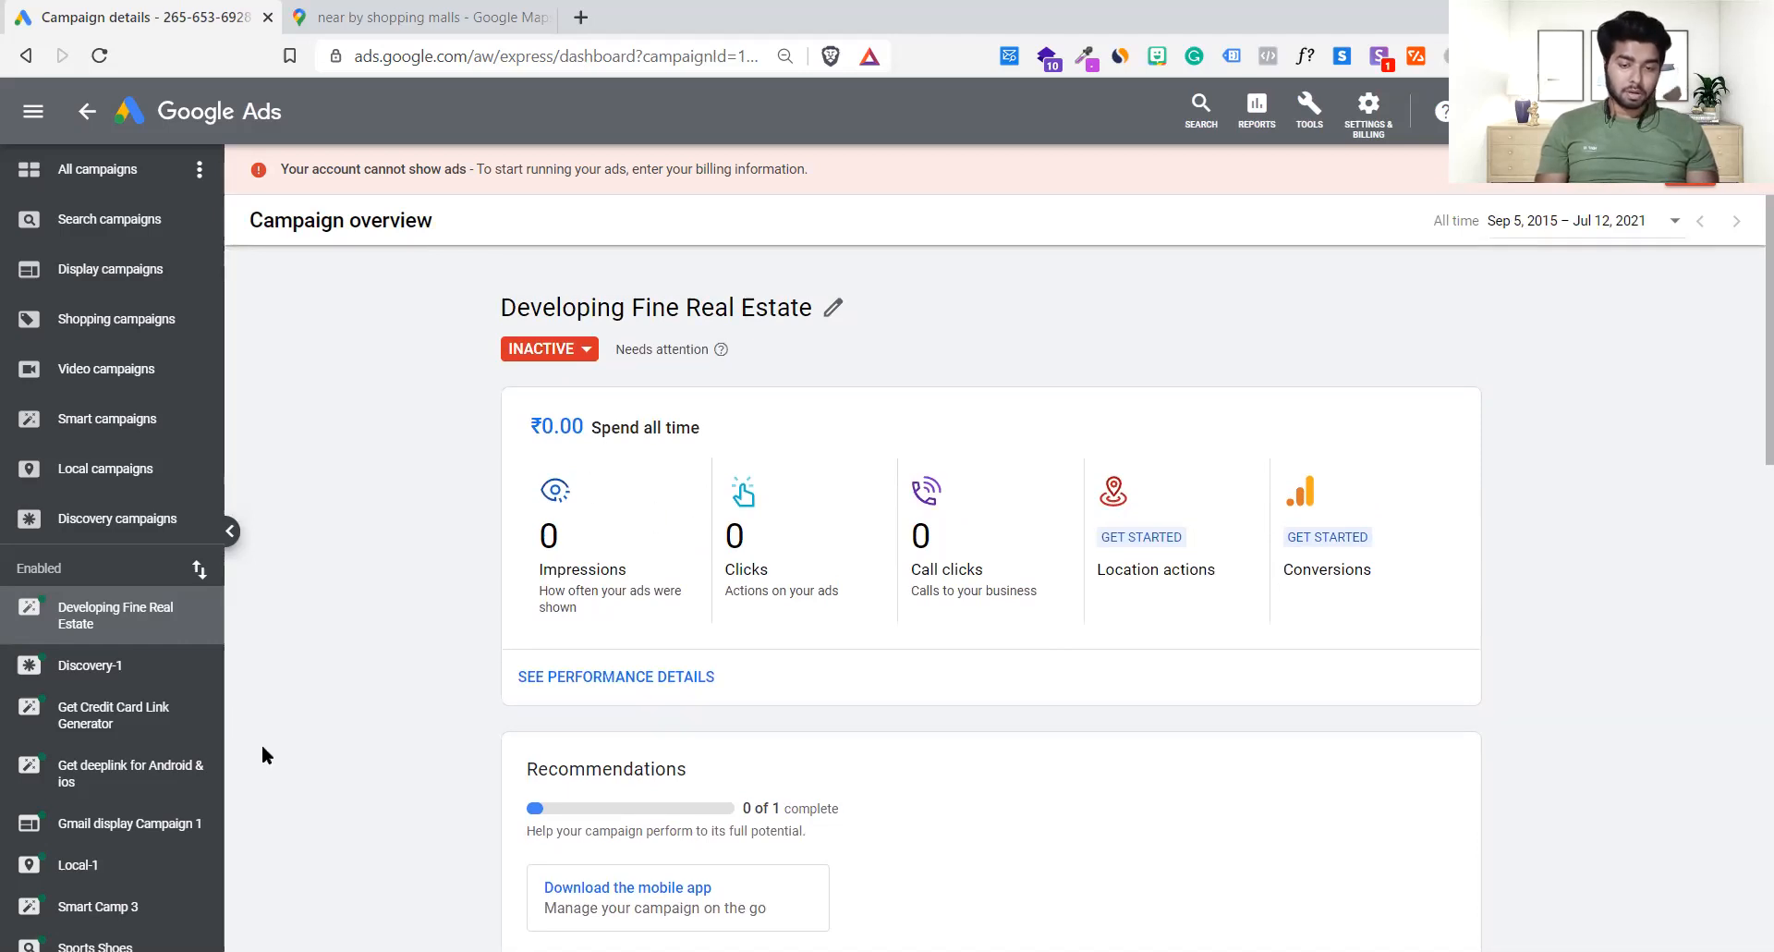
{"action": "scroll", "coordinate": [441, 662], "scroll_direction": "down", "scroll_amount": 15}
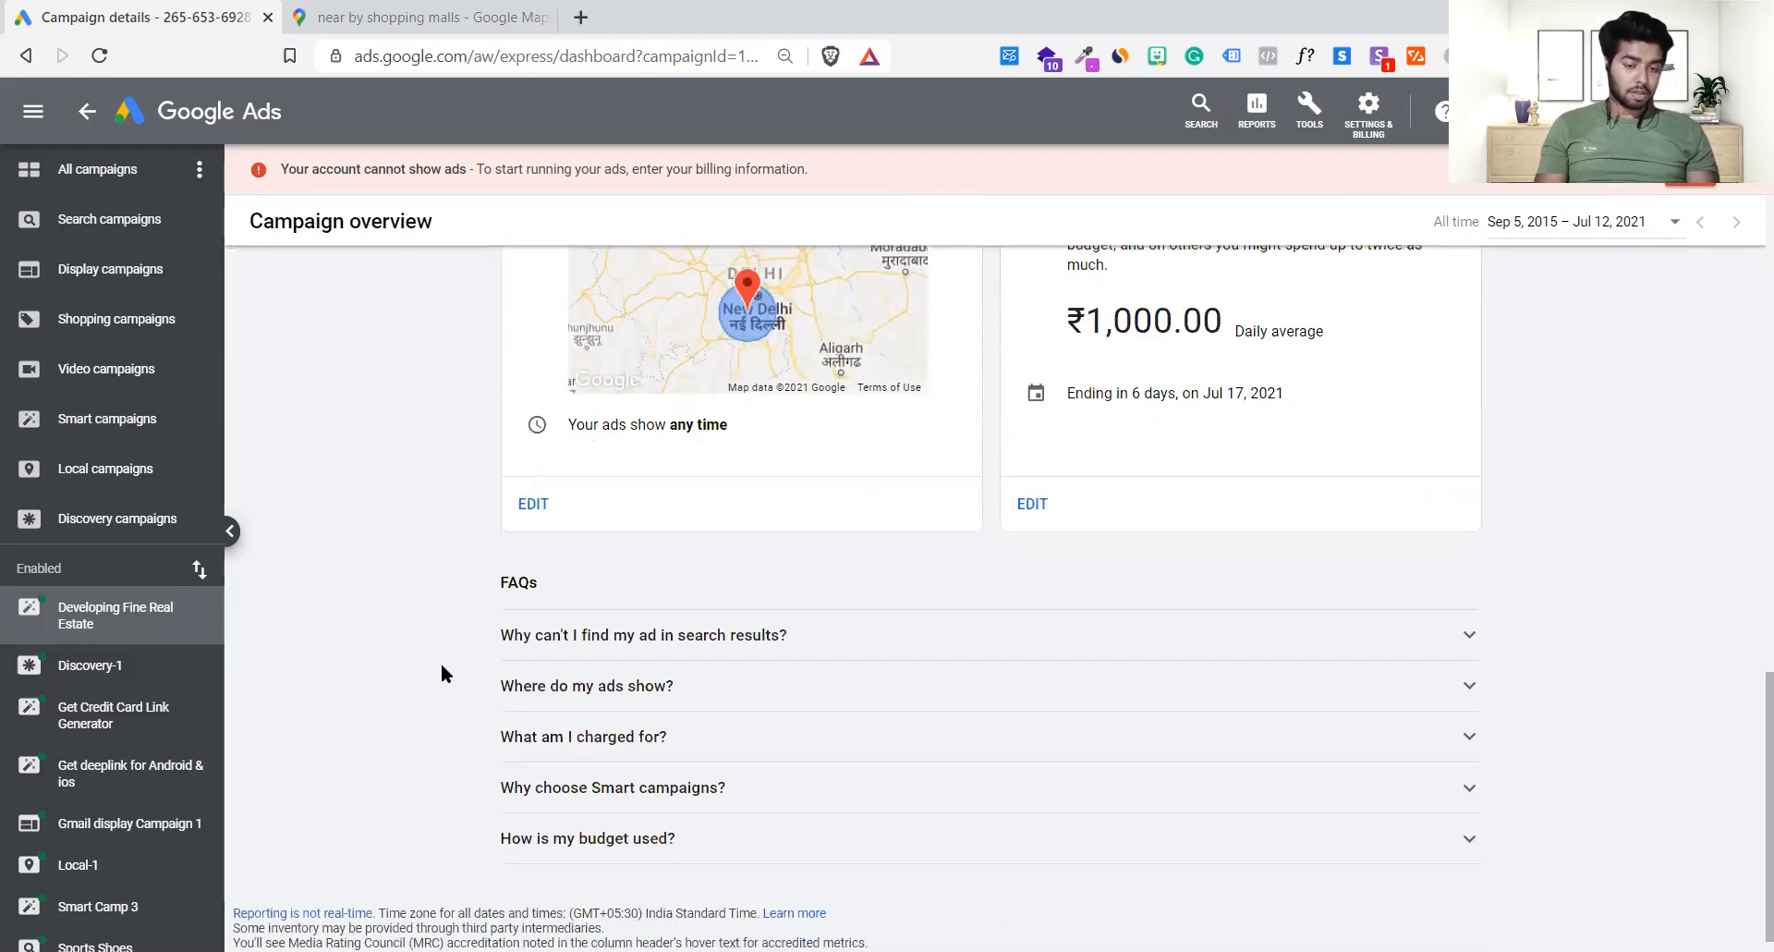
{"action": "scroll", "coordinate": [440, 662], "scroll_direction": "up", "scroll_amount": 12}
{"action": "scroll", "coordinate": [441, 663], "scroll_direction": "down", "scroll_amount": 2}
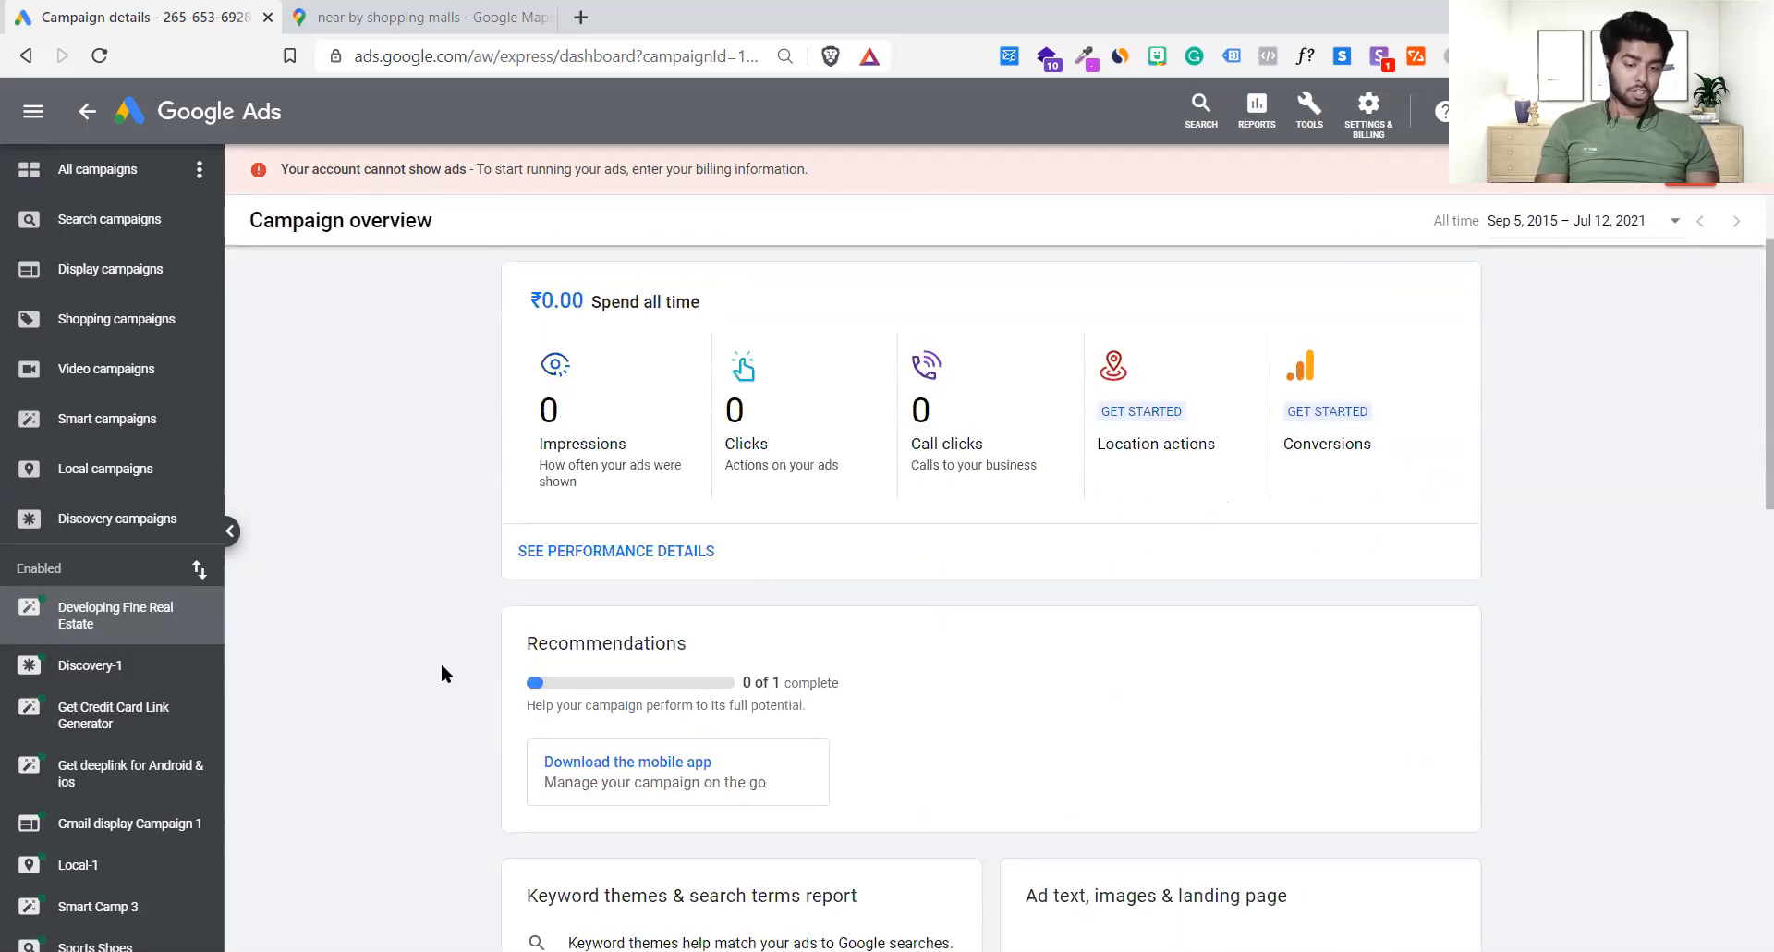
{"action": "scroll", "coordinate": [440, 662], "scroll_direction": "down", "scroll_amount": 10}
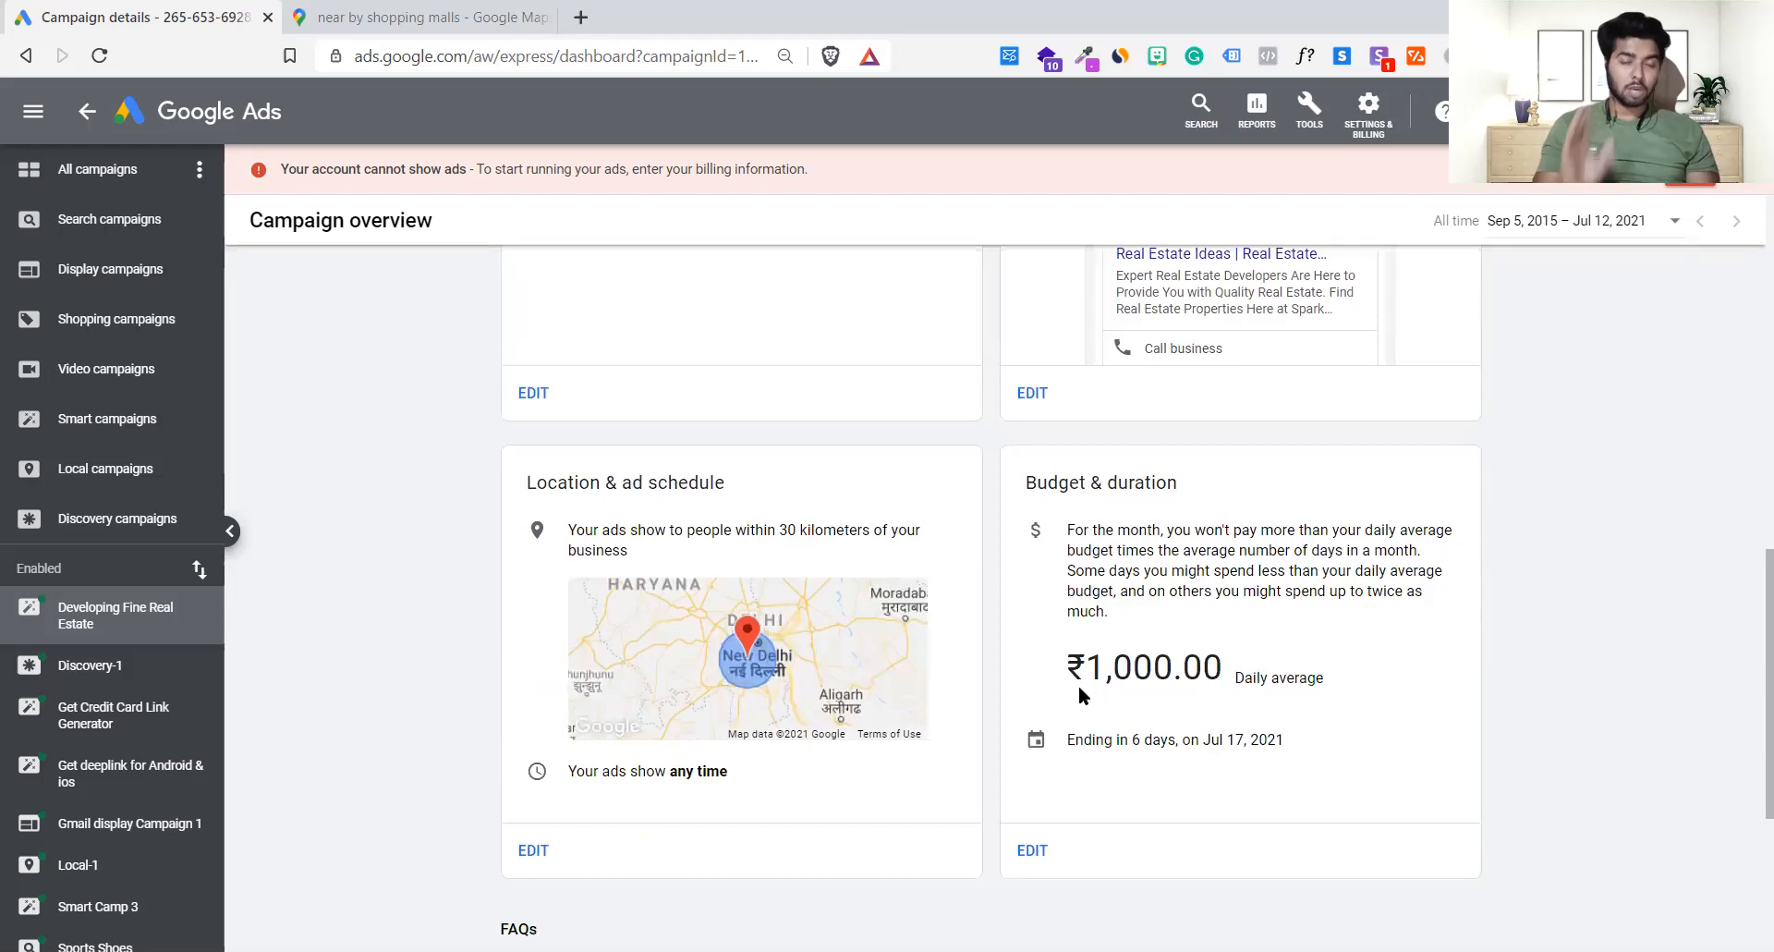
{"action": "scroll", "coordinate": [1079, 689], "scroll_direction": "up", "scroll_amount": 2}
{"action": "scroll", "coordinate": [1079, 685], "scroll_direction": "up", "scroll_amount": 8}
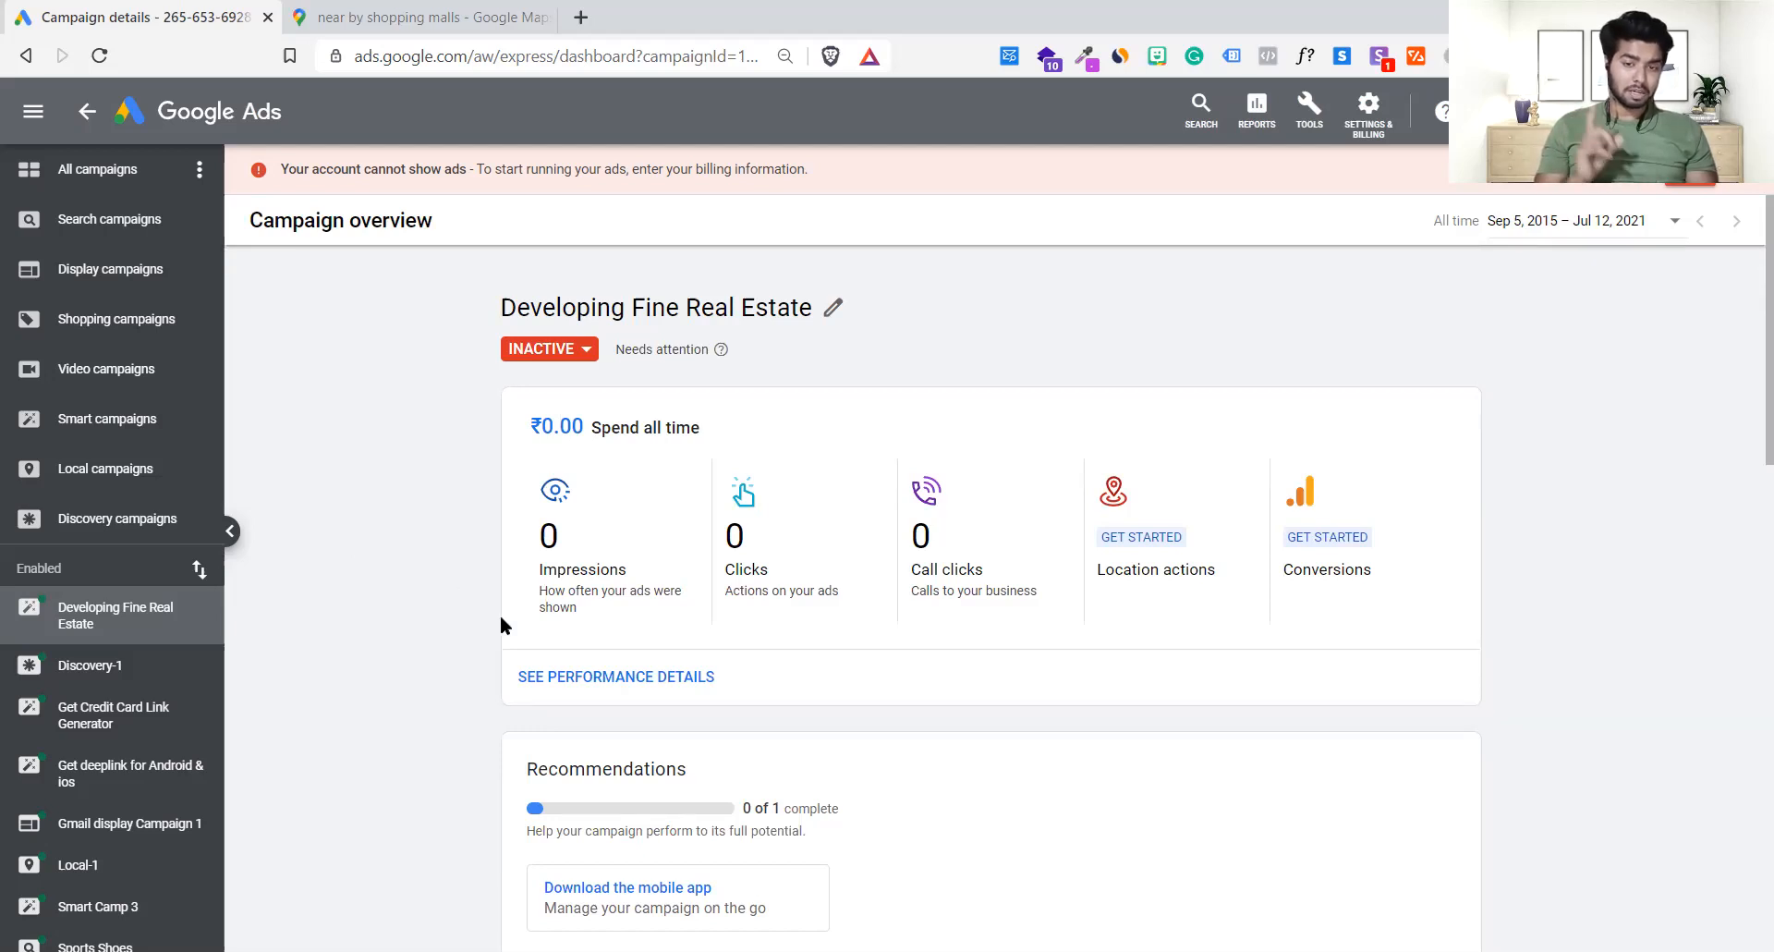
- Start a new Local campaign without a goal's guidance, using all Google My Business locations, and continue to its campaign settings
{"action": "left_click", "coordinate": [111, 179]}
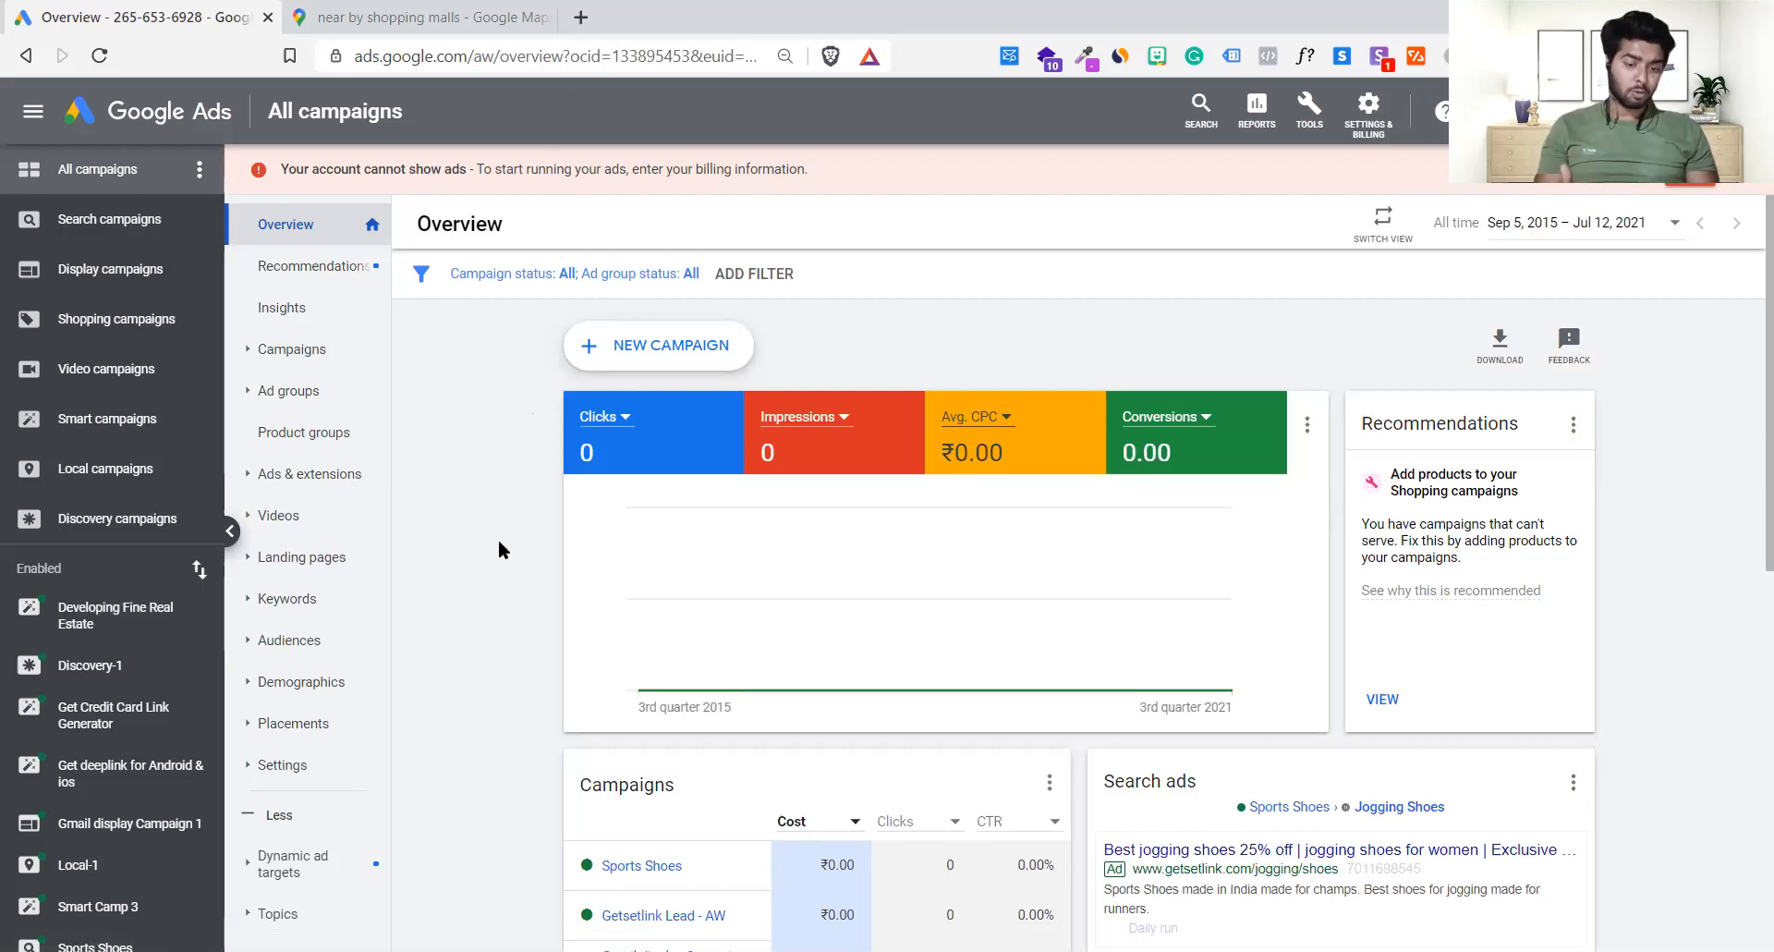
{"action": "left_click", "coordinate": [651, 354]}
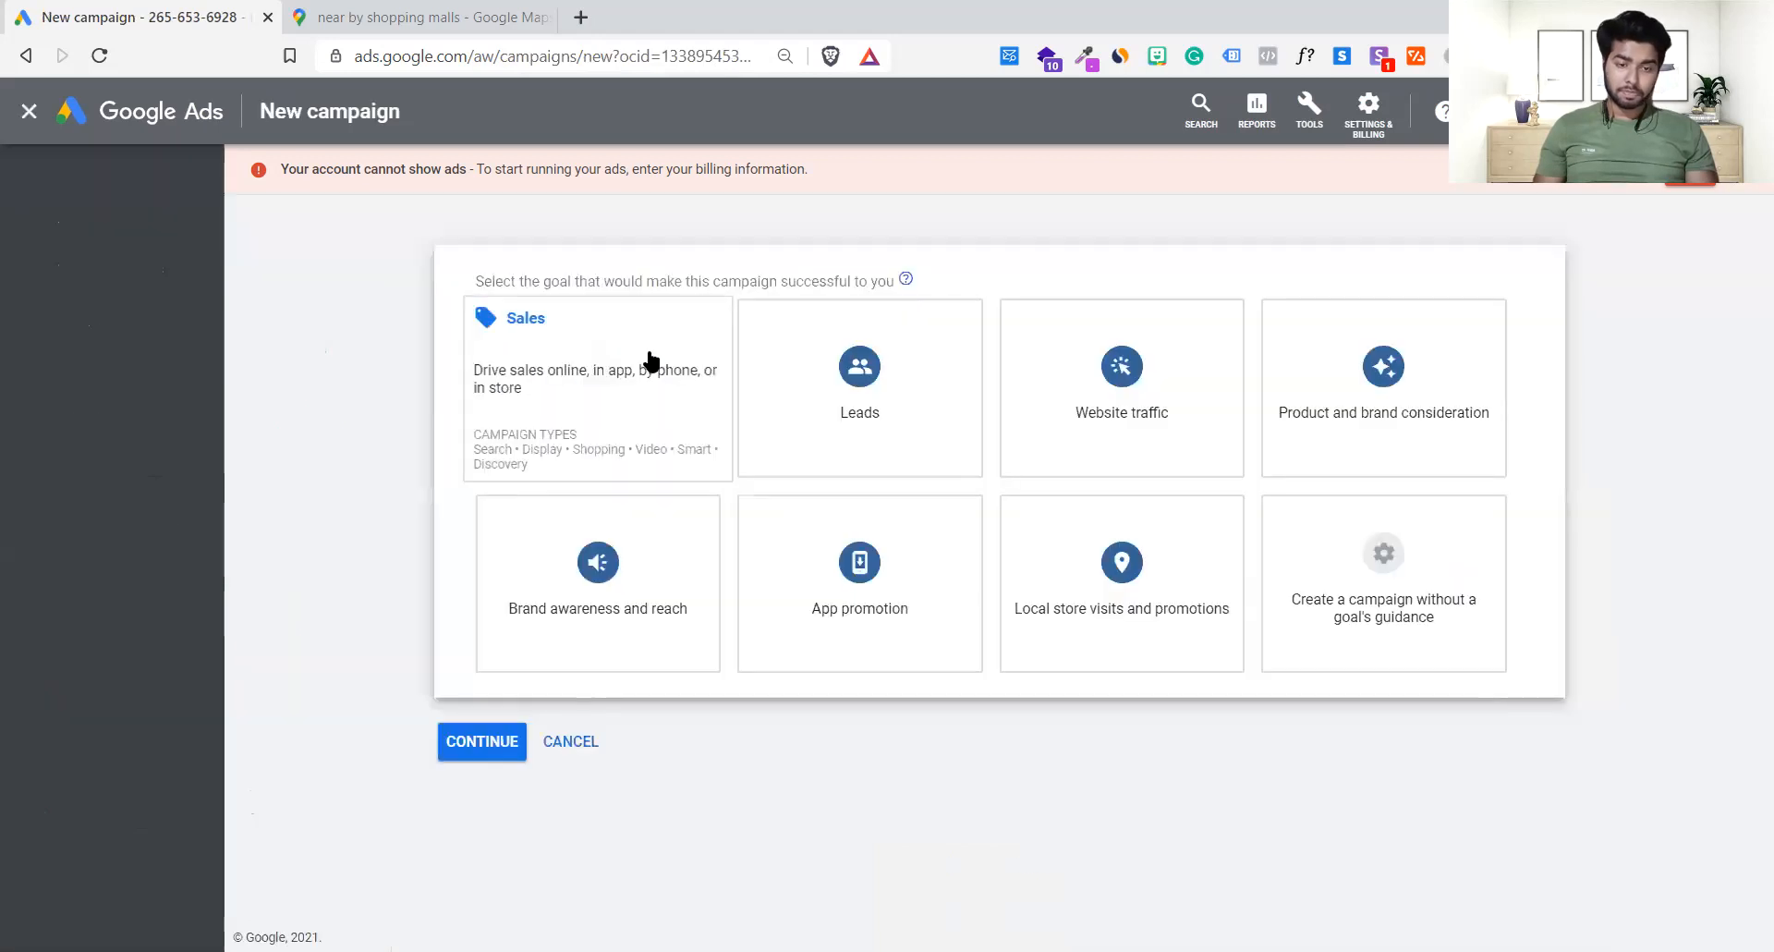
{"action": "left_click", "coordinate": [1276, 672]}
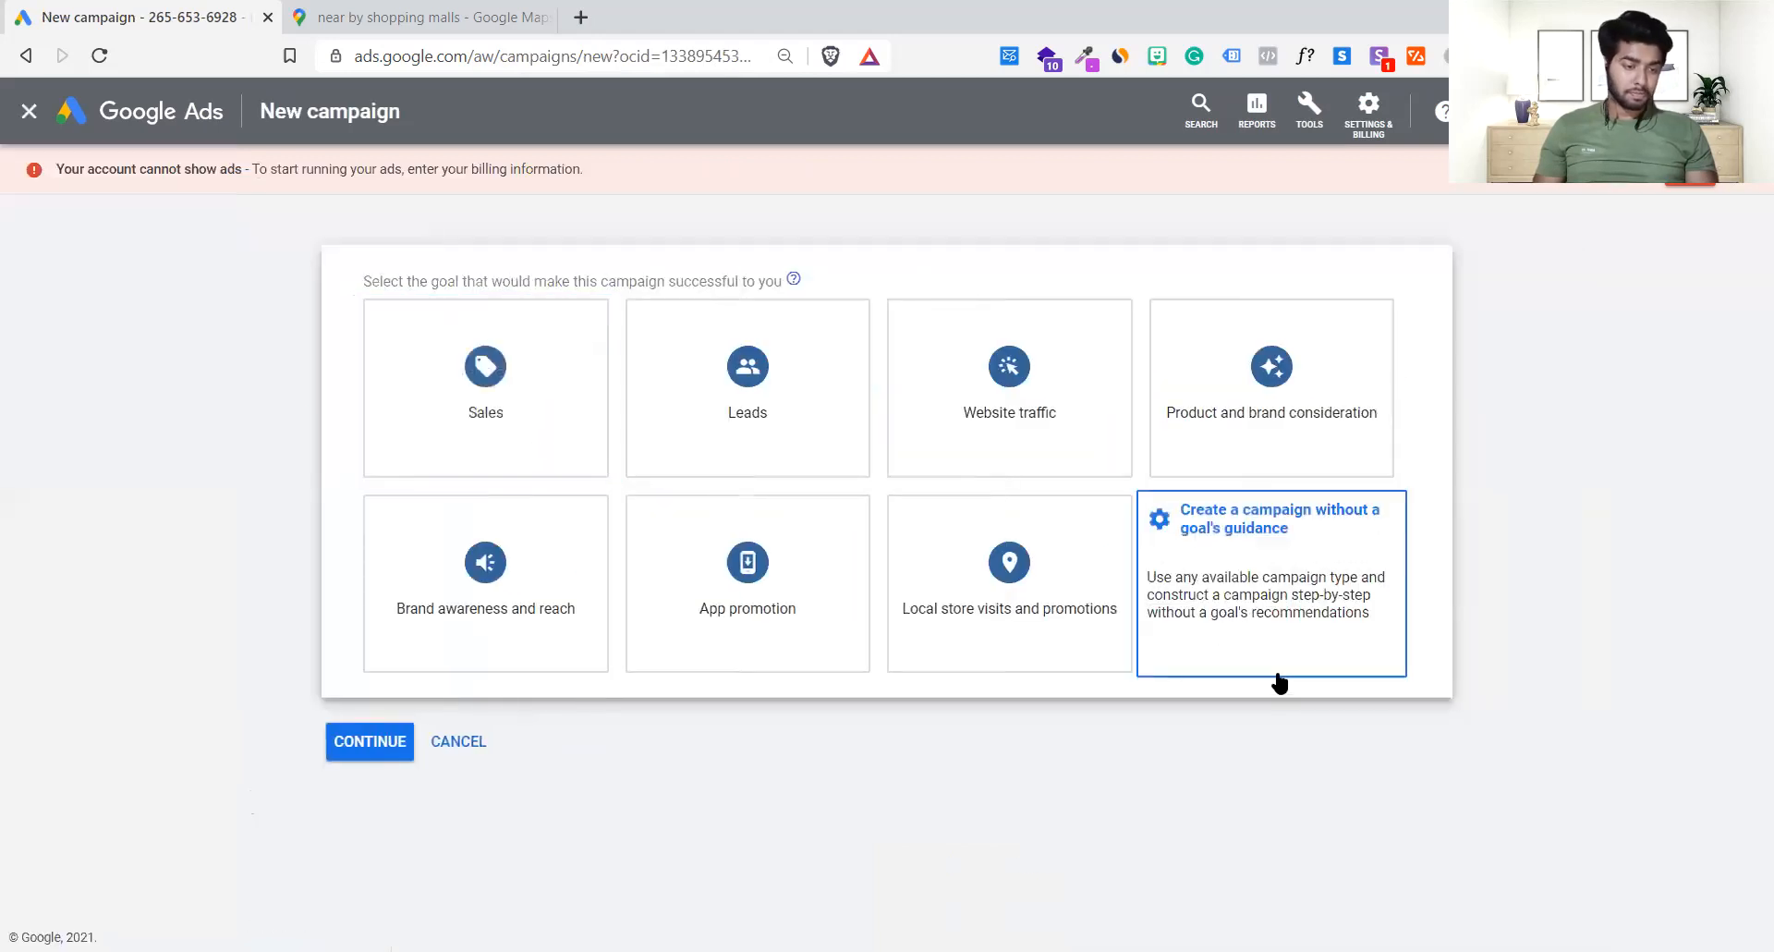
{"action": "scroll", "coordinate": [1289, 644], "scroll_direction": "down", "scroll_amount": 2}
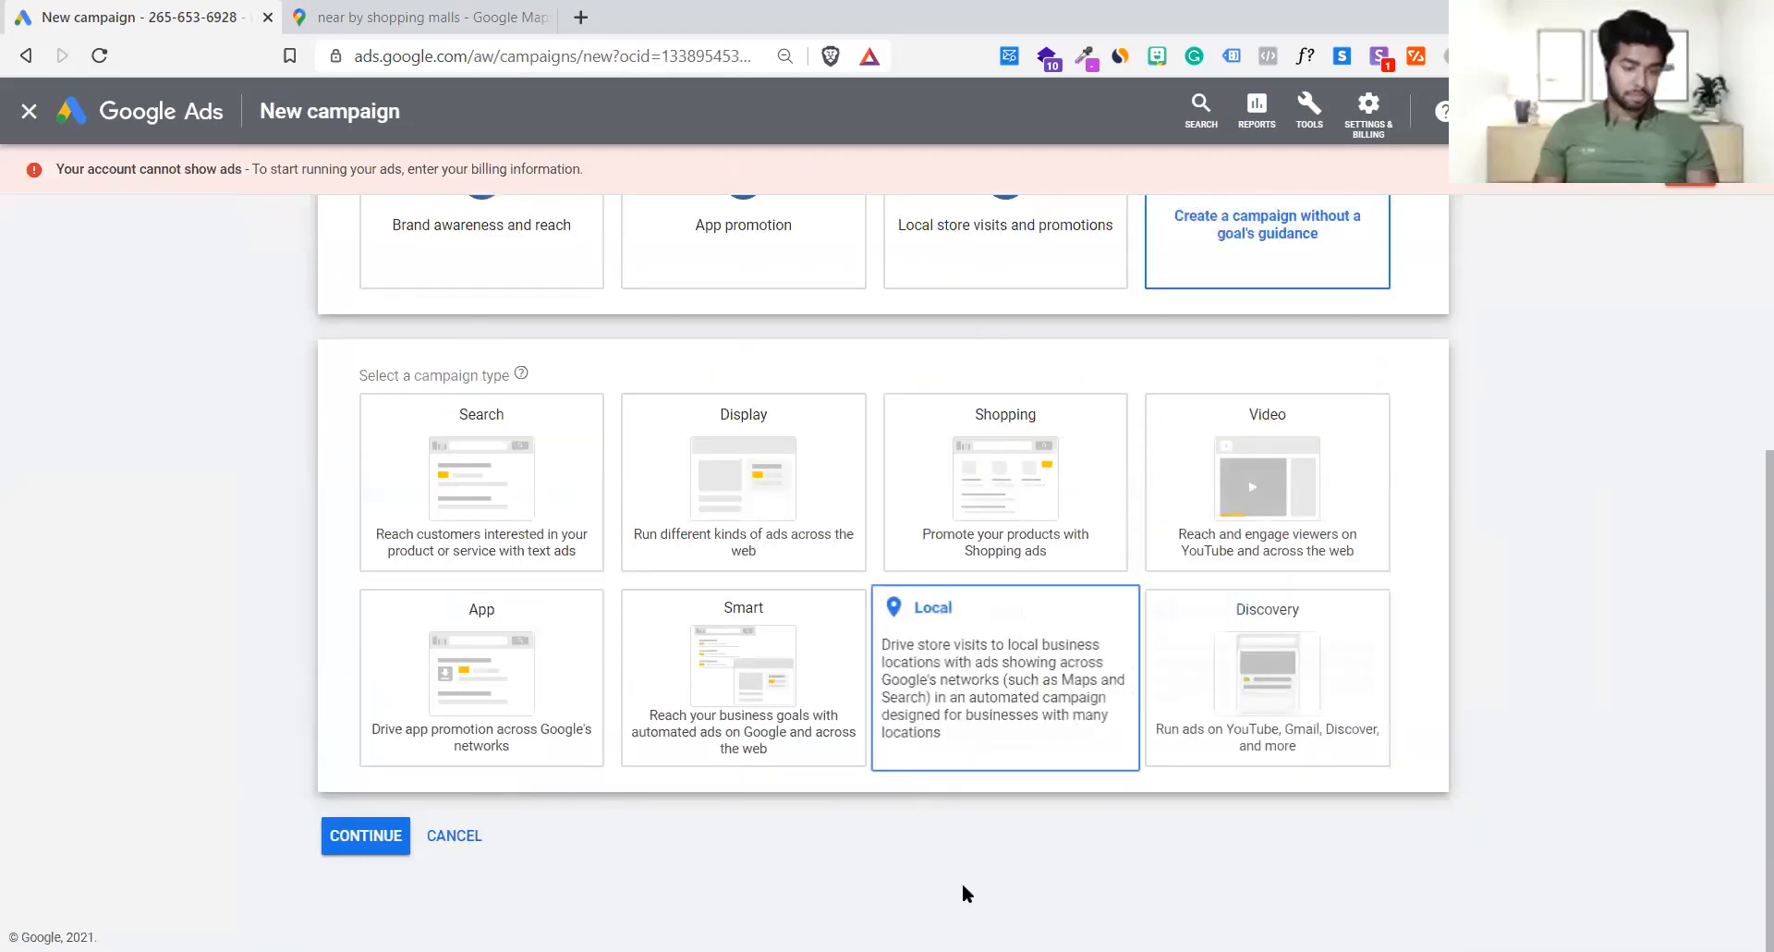
{"action": "scroll", "coordinate": [1107, 913], "scroll_direction": "up", "scroll_amount": 1}
{"action": "left_click", "coordinate": [1030, 791]}
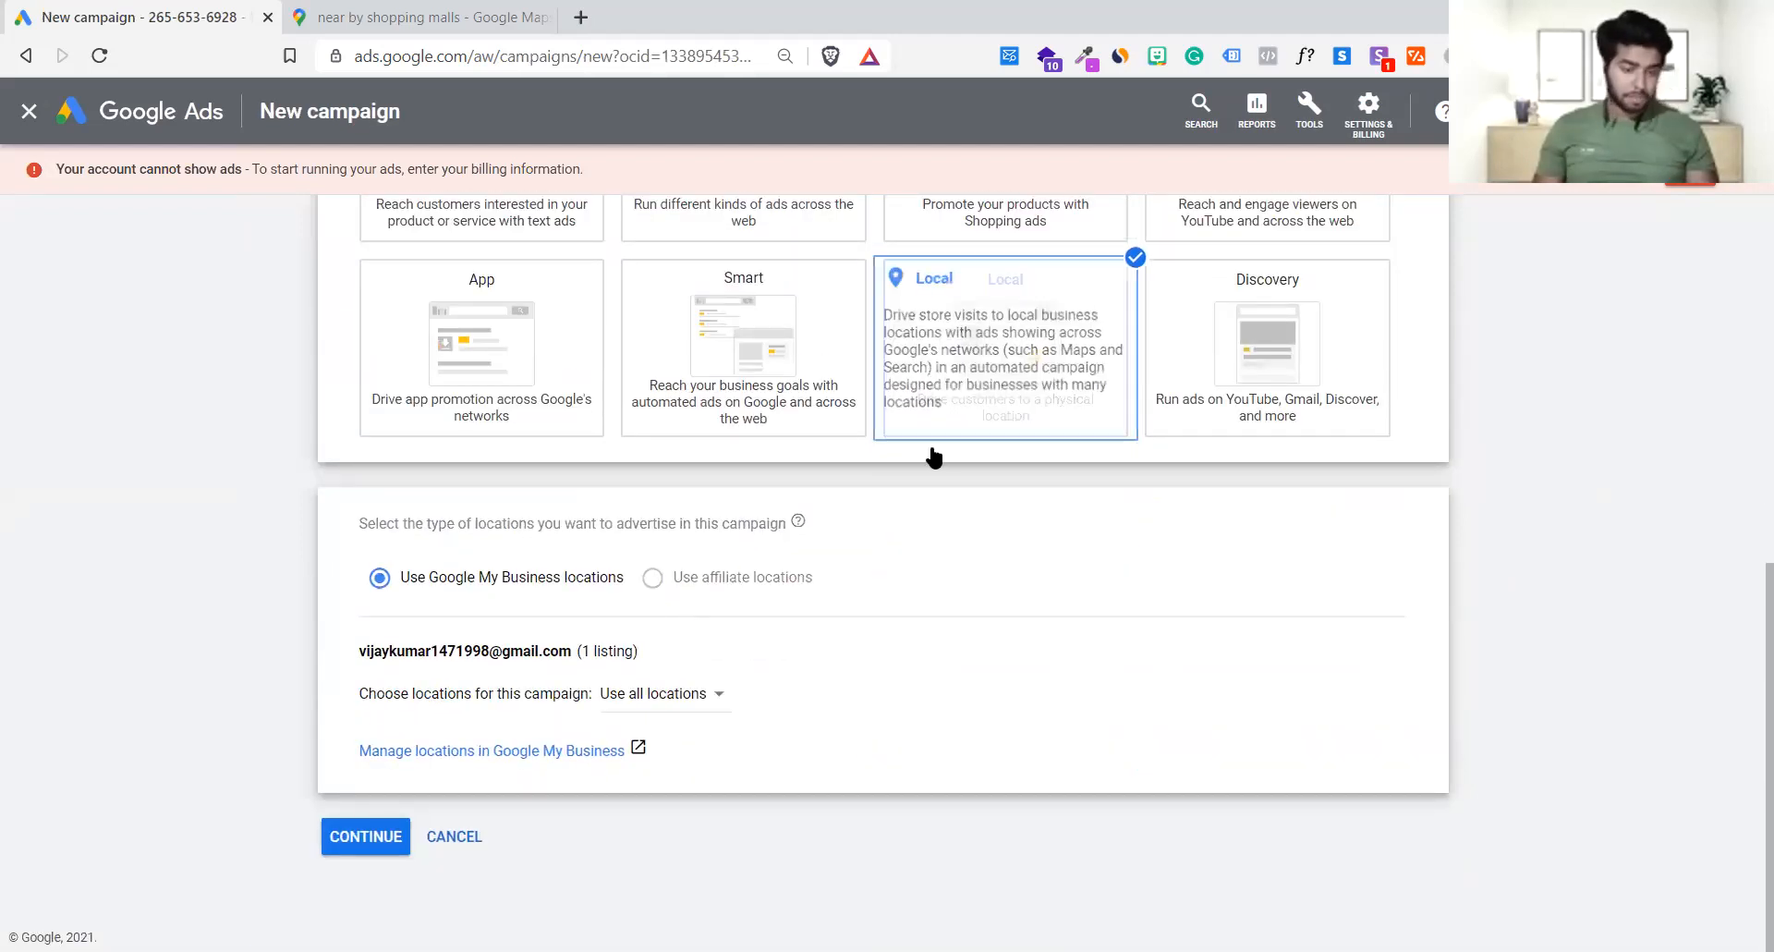
{"action": "left_click", "coordinate": [378, 837]}
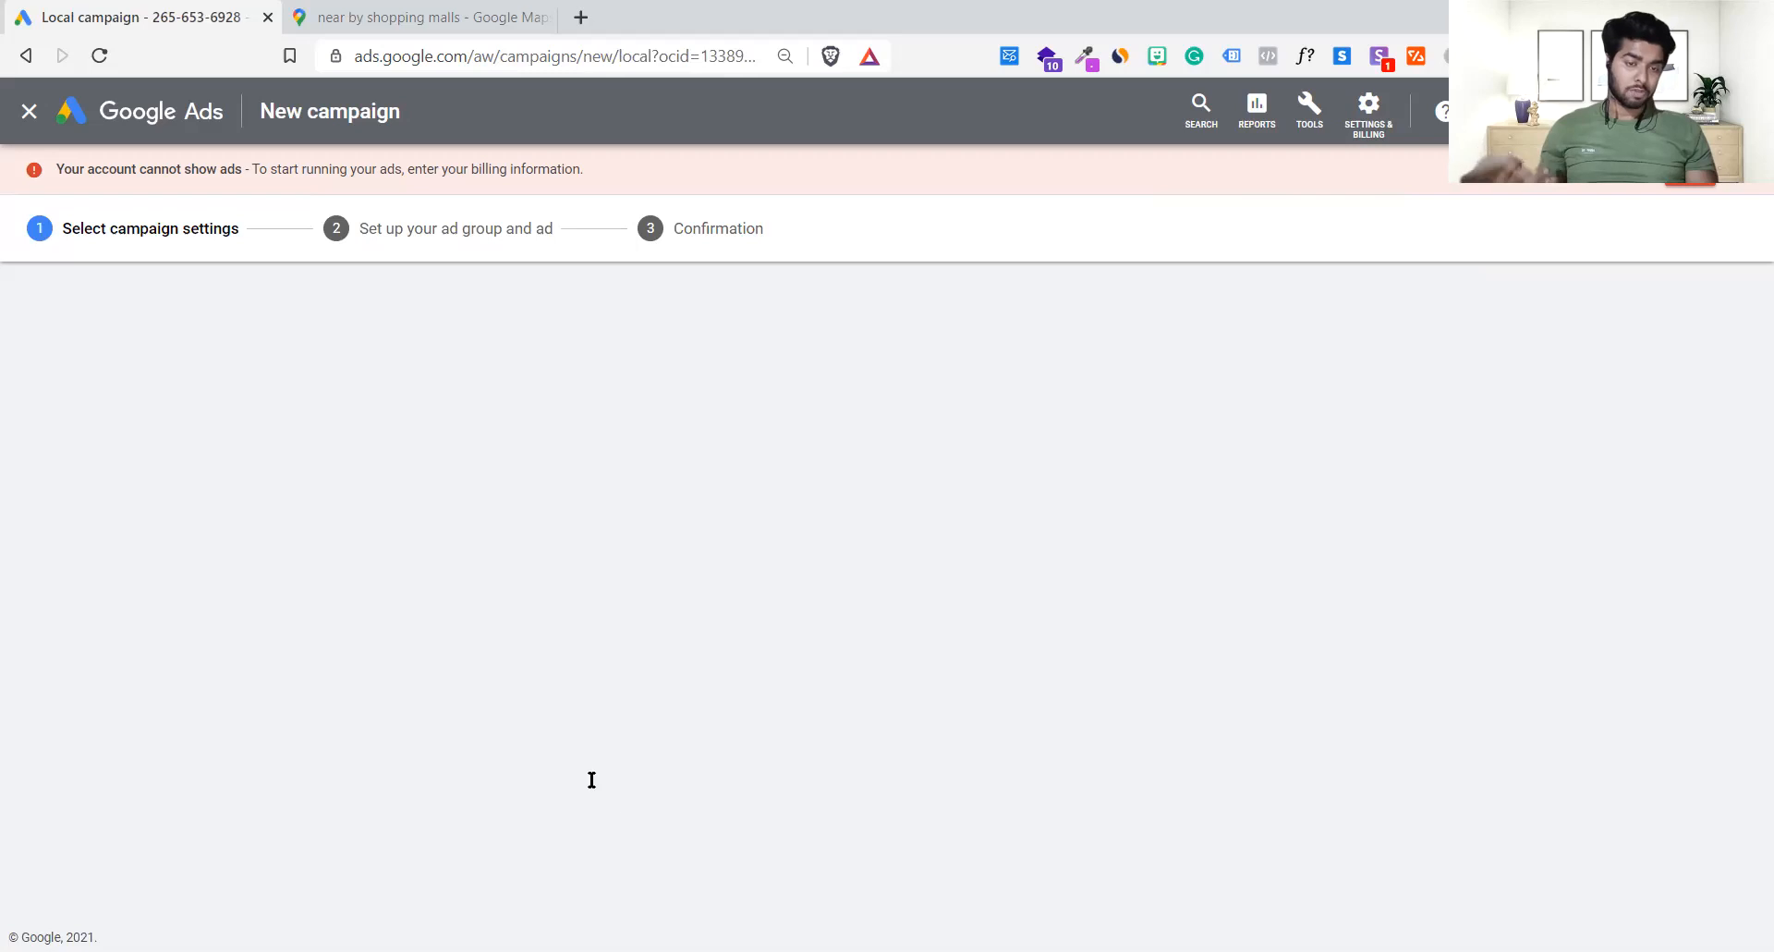
{"action": "scroll", "coordinate": [587, 776], "scroll_direction": "down", "scroll_amount": 3}
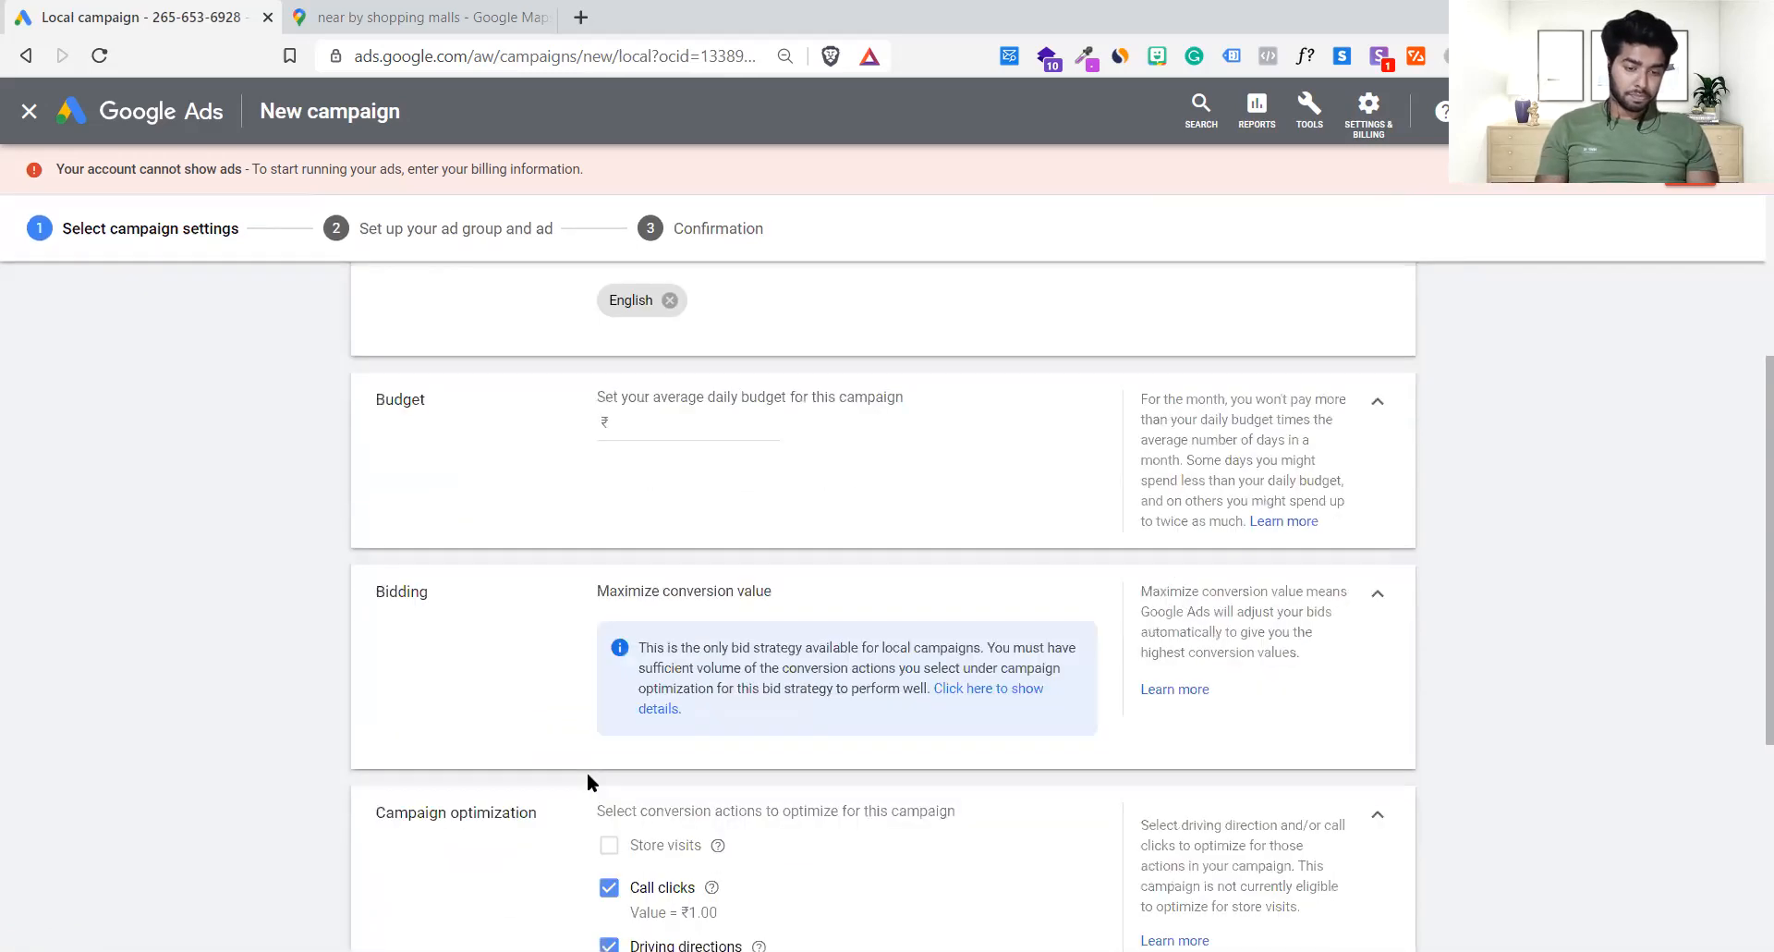
- Look over the Local campaign's settings, discard the unsaved campaign, and return to the overview of all campaigns
{"action": "scroll", "coordinate": [588, 781], "scroll_direction": "down", "scroll_amount": 4}
{"action": "scroll", "coordinate": [586, 778], "scroll_direction": "up", "scroll_amount": 8}
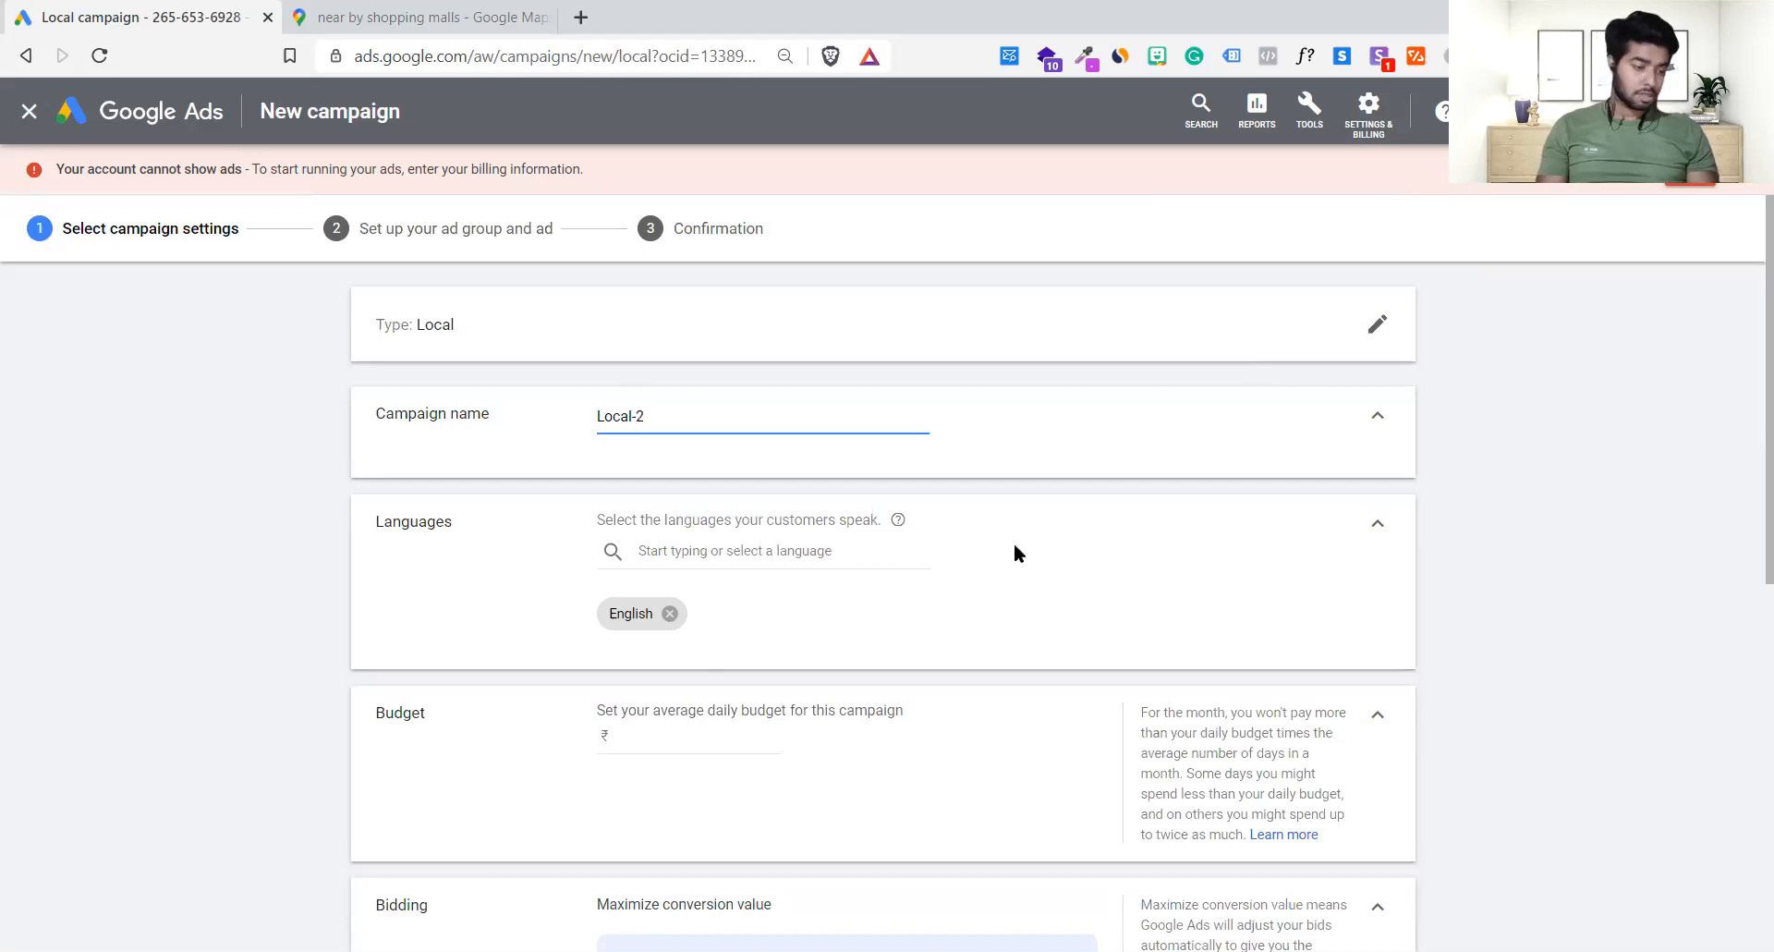
{"action": "scroll", "coordinate": [1016, 553], "scroll_direction": "down", "scroll_amount": 10}
{"action": "left_click", "coordinate": [559, 869]}
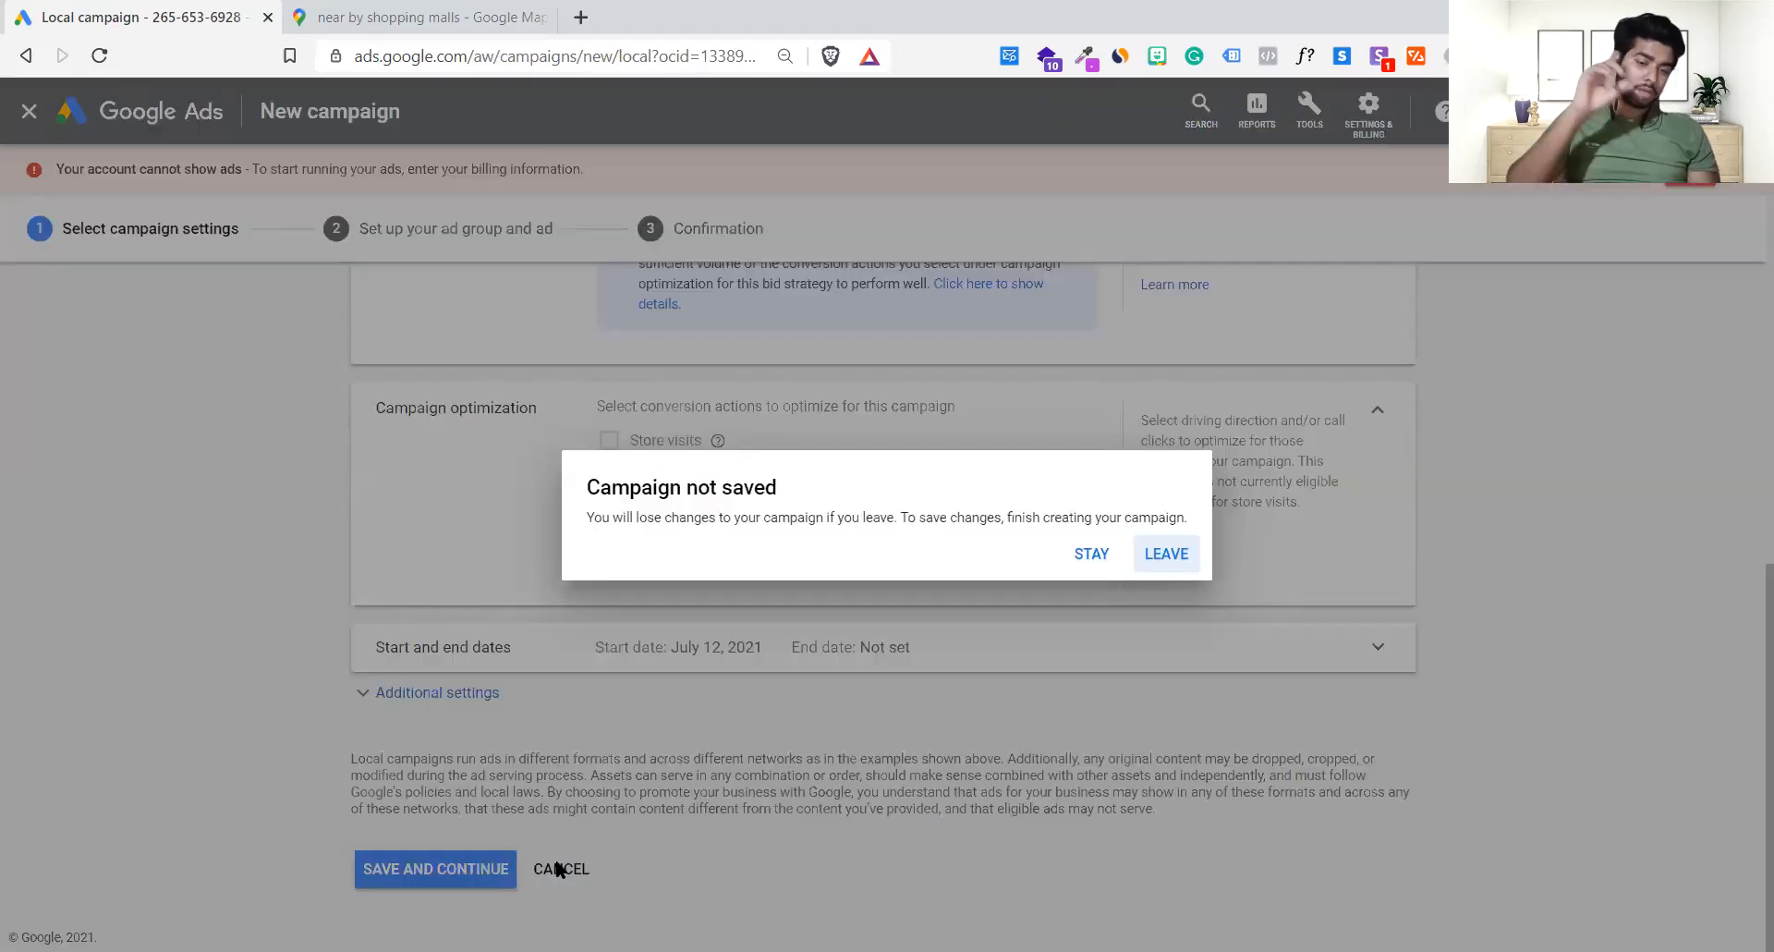
{"action": "left_click", "coordinate": [1171, 567]}
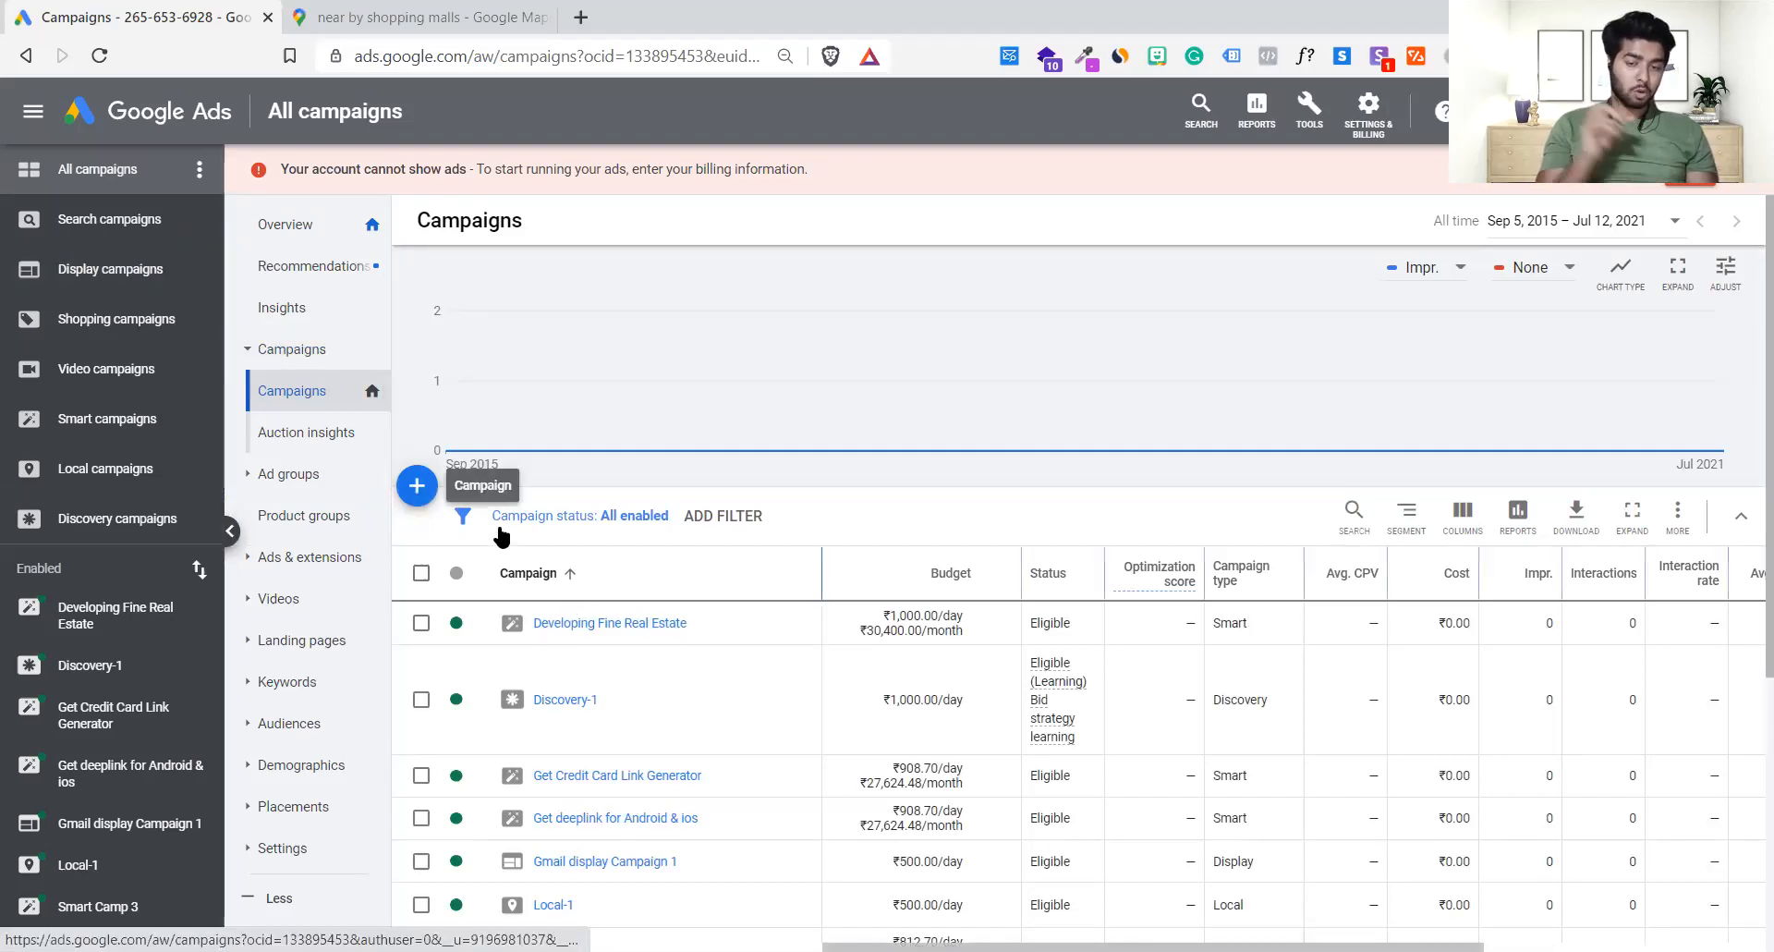
{"action": "left_click", "coordinate": [267, 227]}
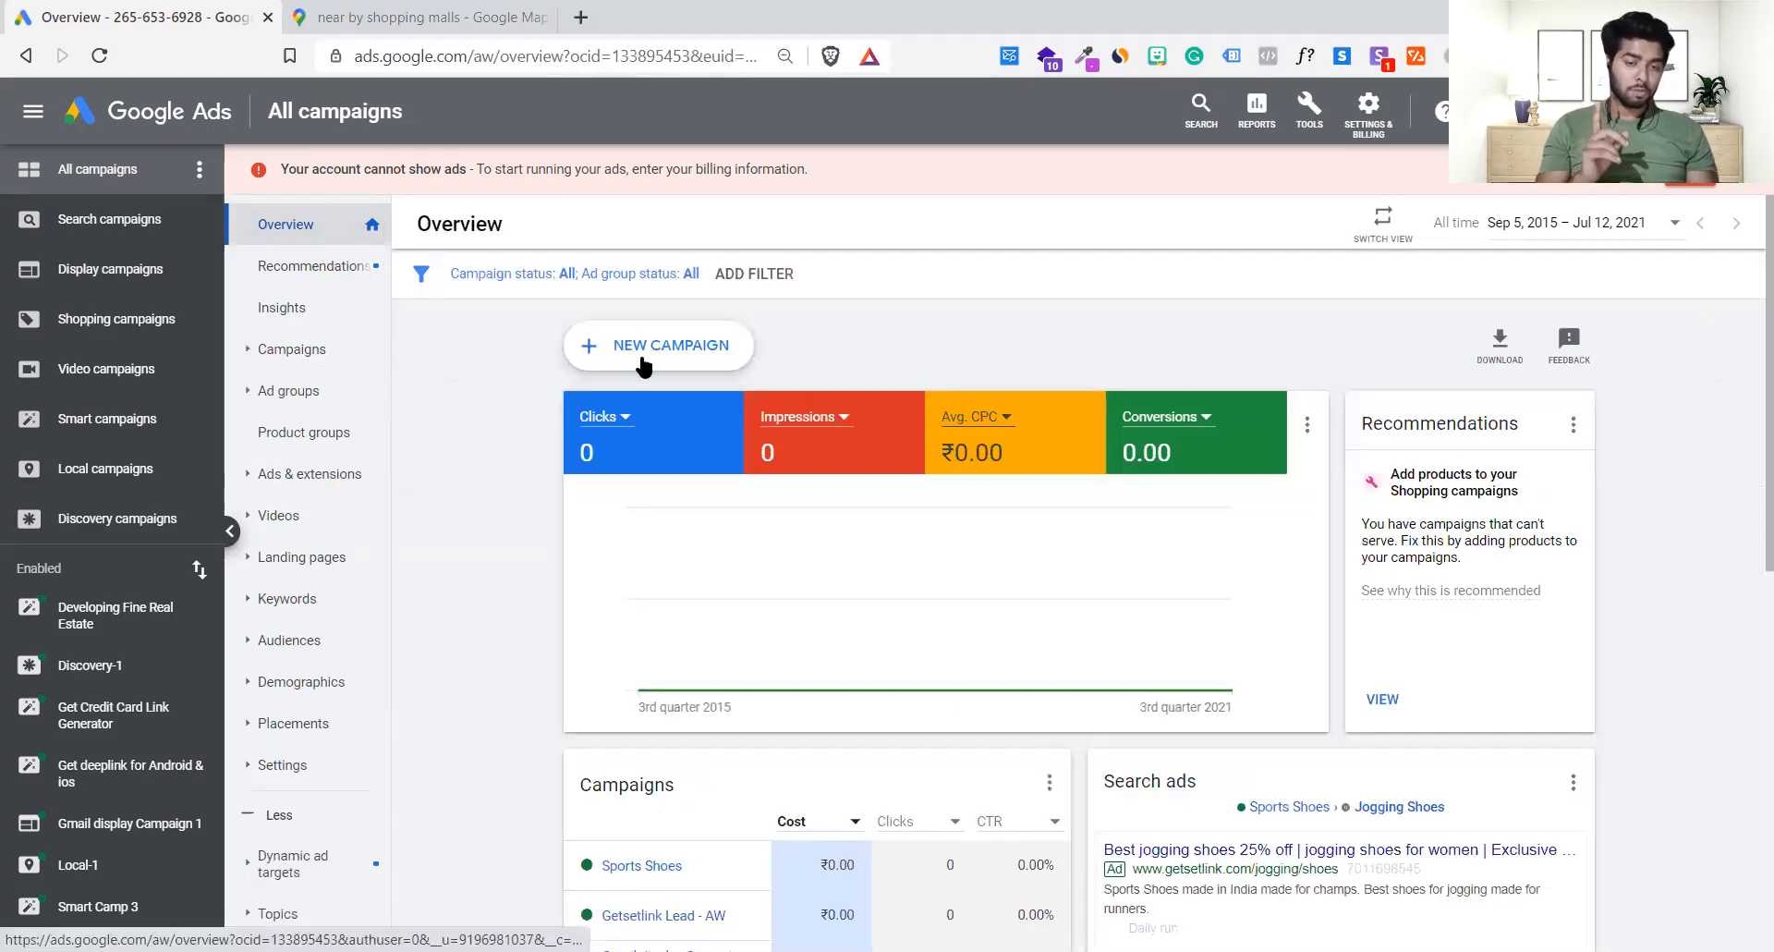
- Start a new campaign without a goal's guidance
{"action": "left_click", "coordinate": [644, 360]}
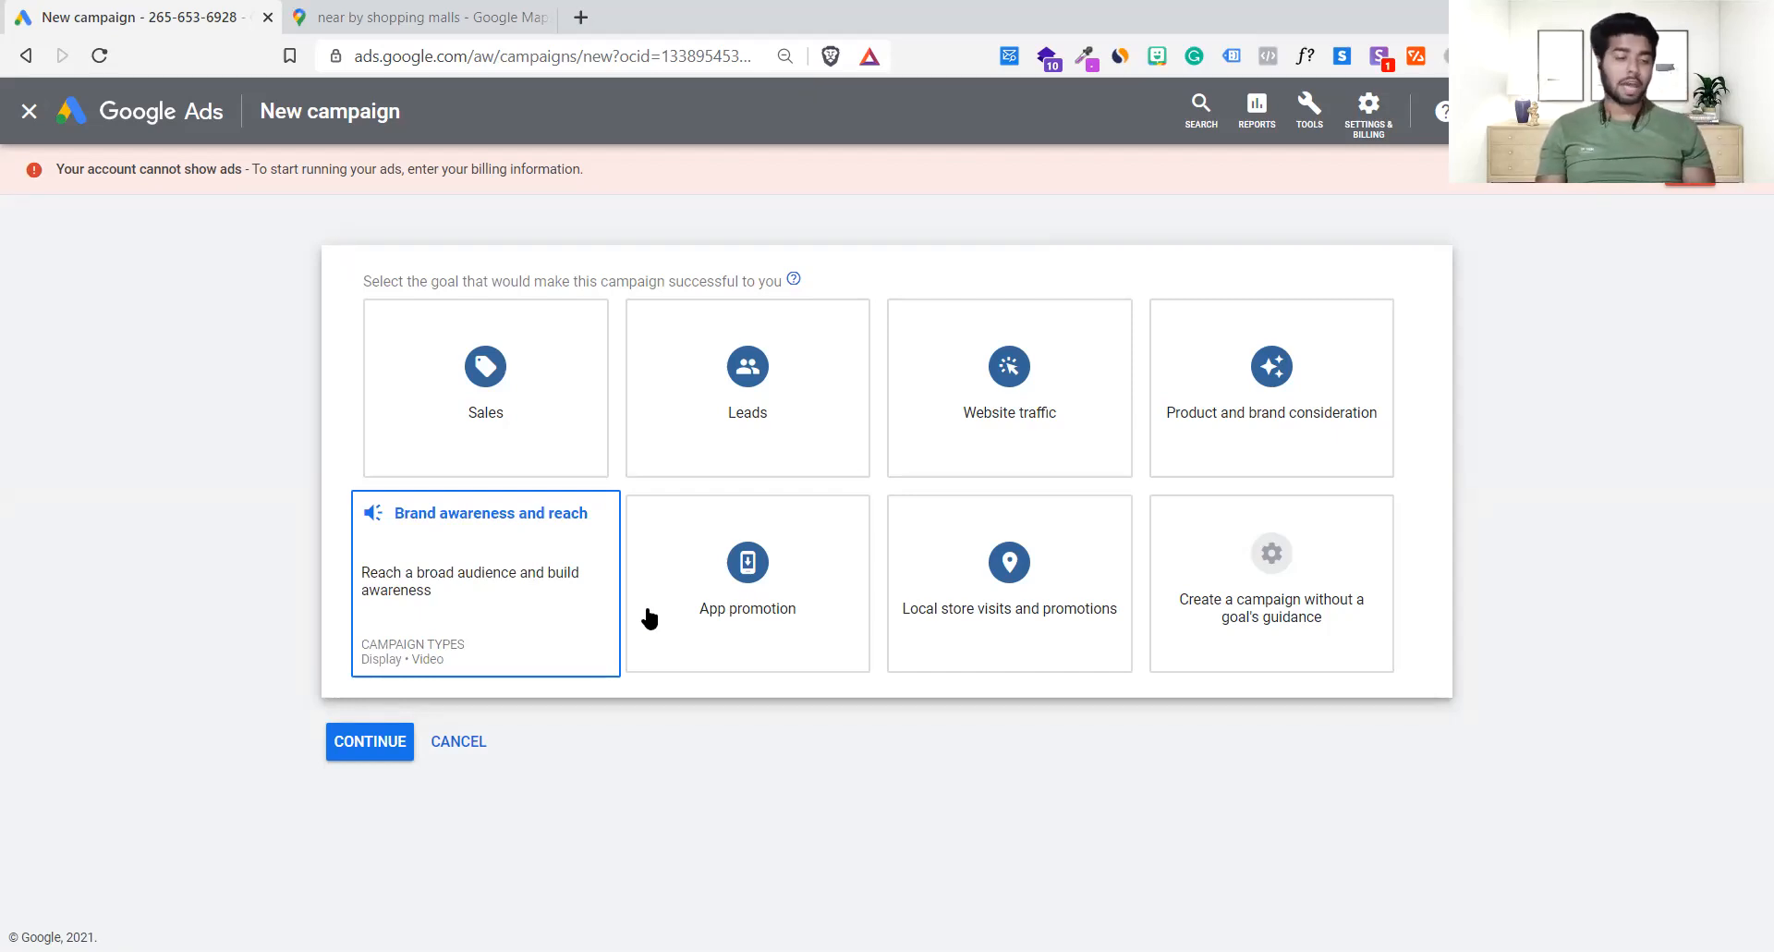
{"action": "left_click", "coordinate": [1213, 663]}
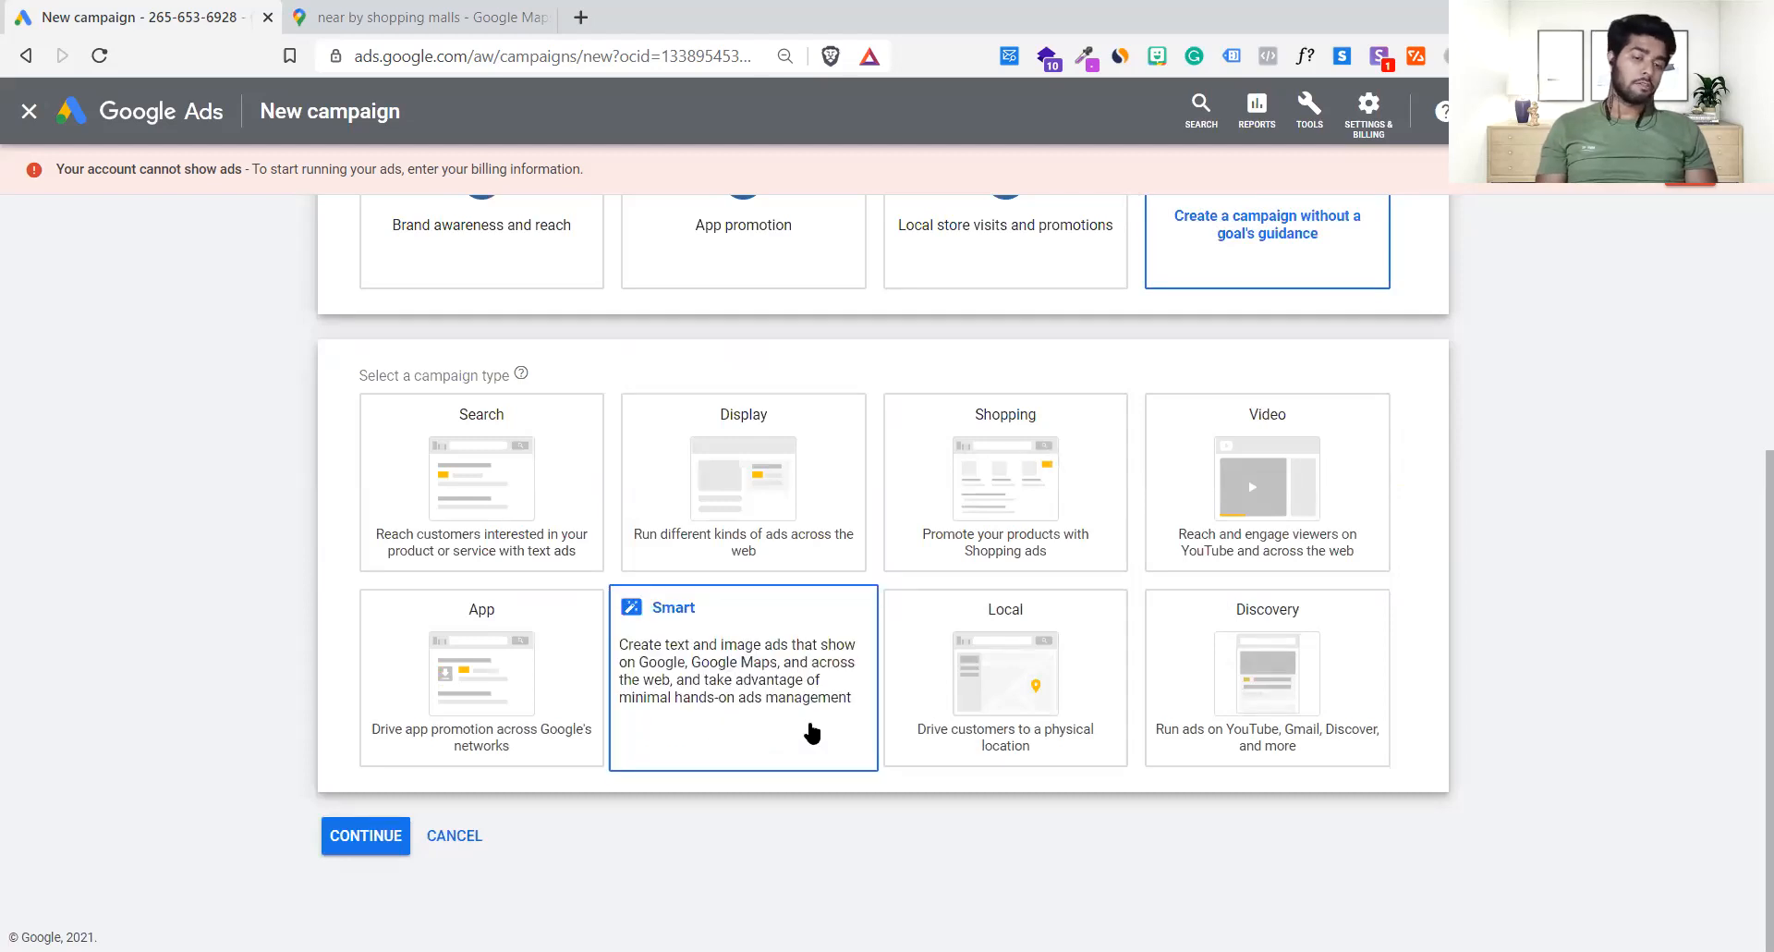
{"action": "scroll", "coordinate": [739, 268], "scroll_direction": "up", "scroll_amount": 4}
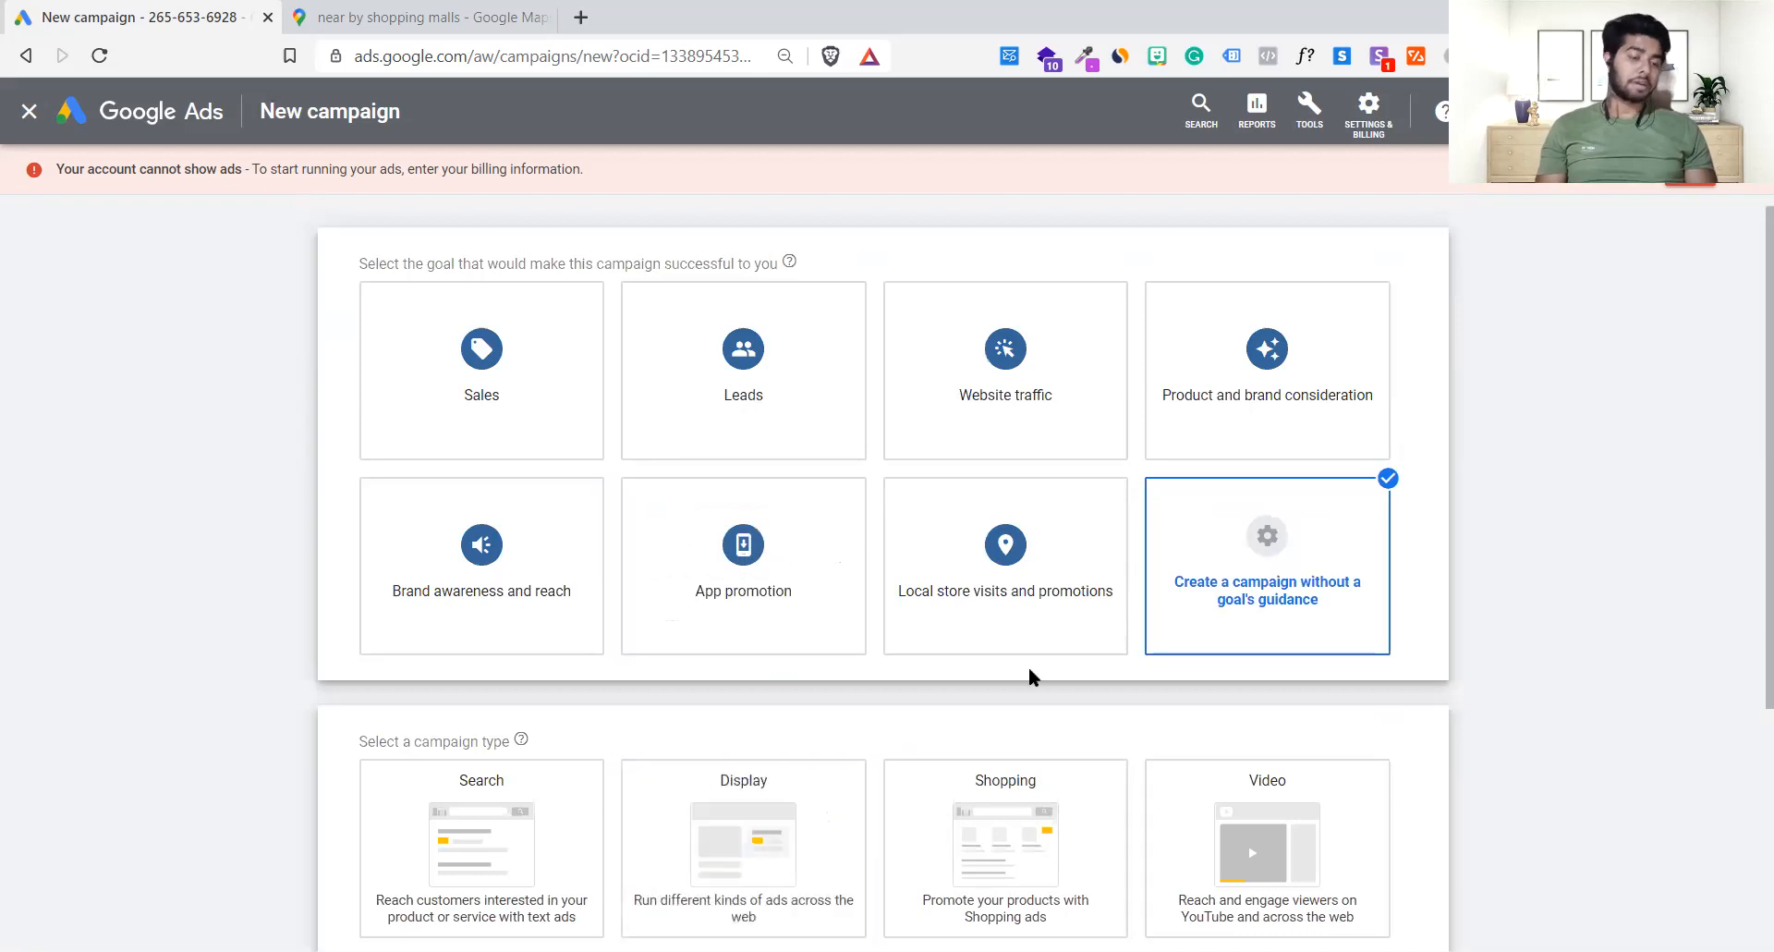
{"action": "left_click", "coordinate": [1266, 577]}
{"action": "left_click", "coordinate": [1346, 626]}
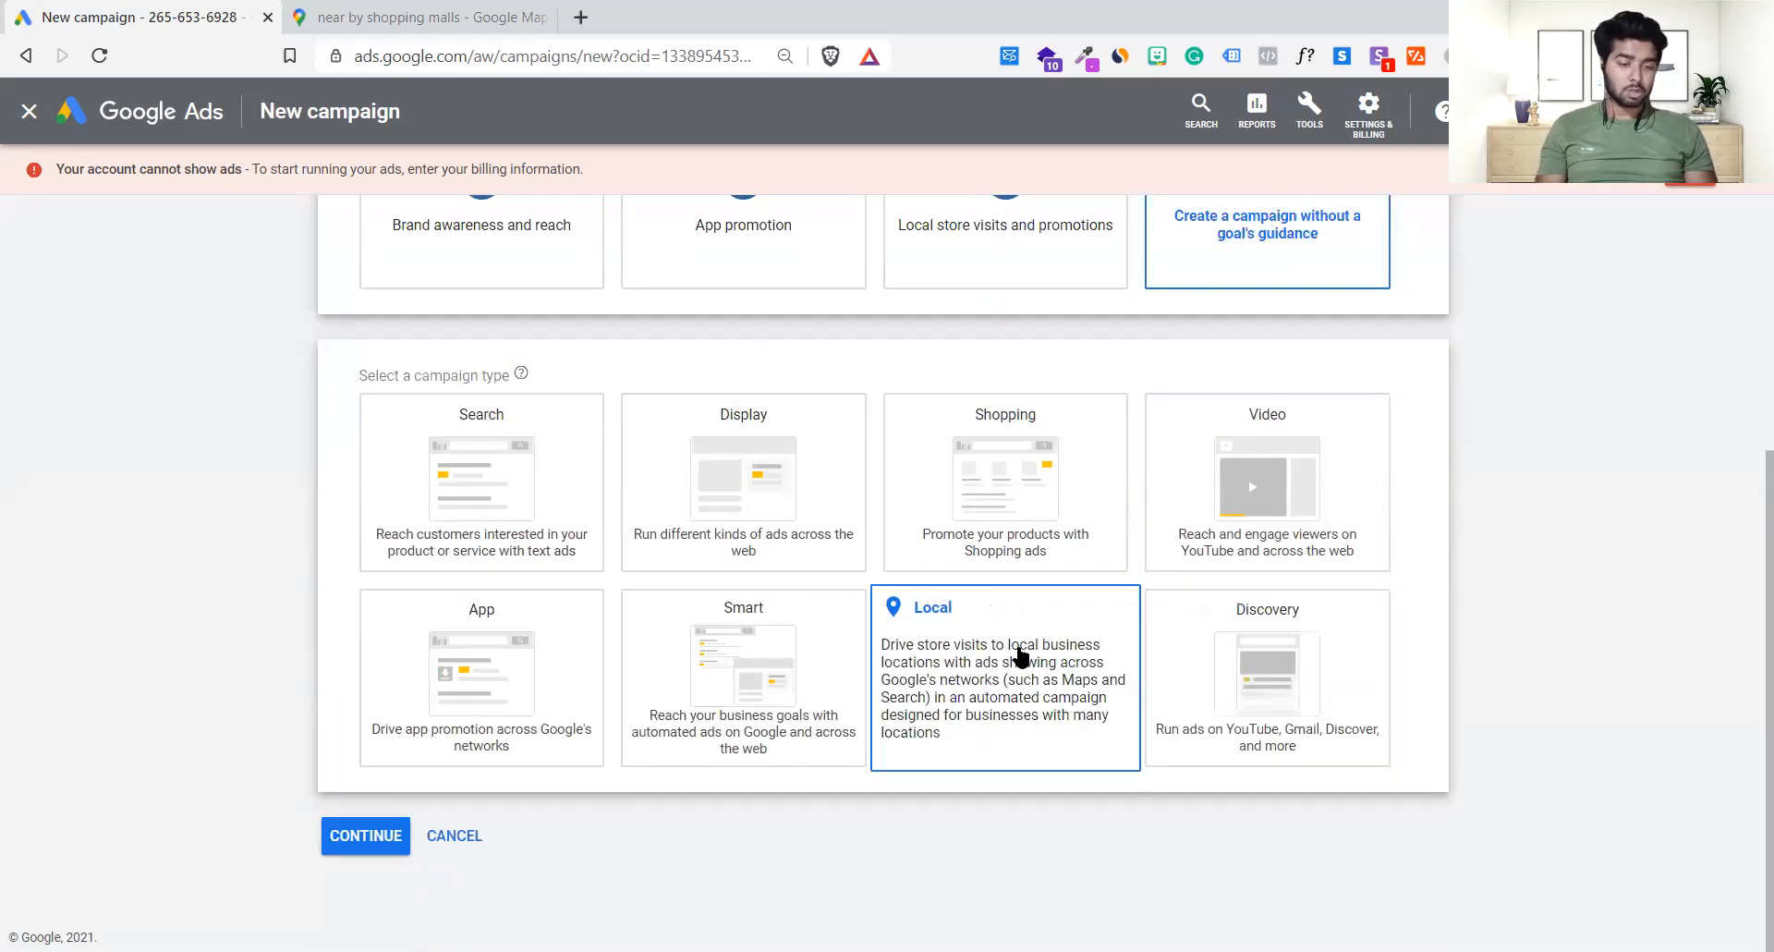
- Choose the Local campaign type, keep all Google My Business locations, and continue to the campaign settings
{"action": "left_click", "coordinate": [1018, 645]}
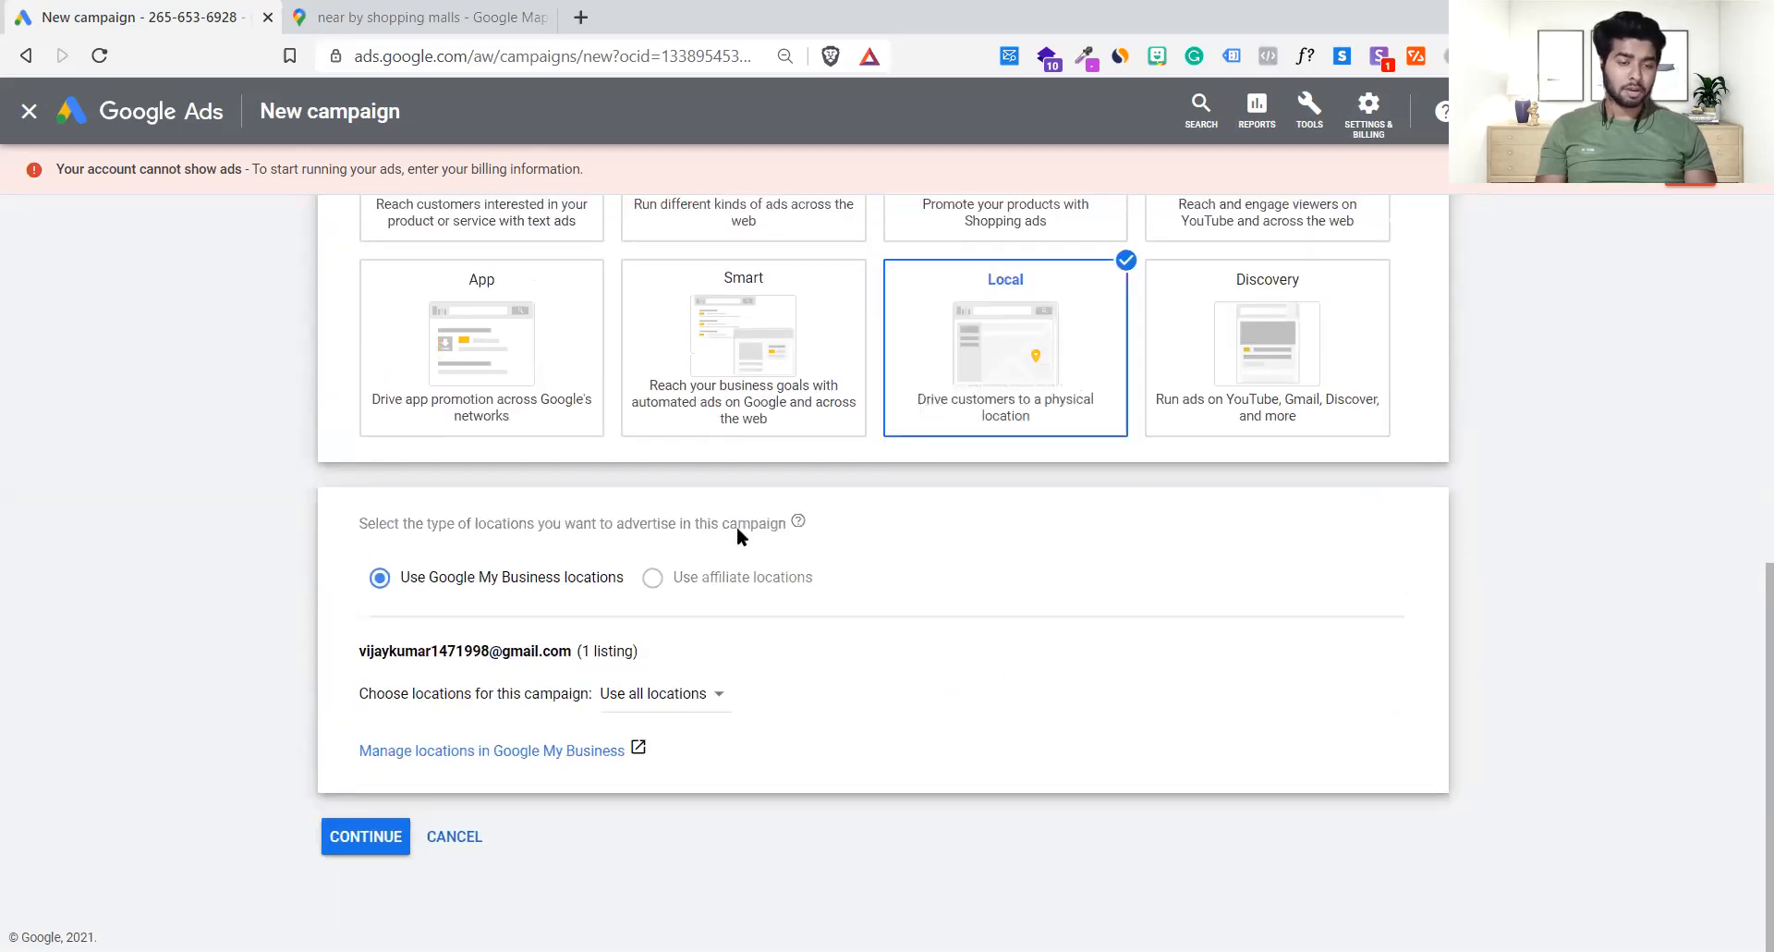
{"action": "left_click", "coordinate": [655, 711]}
{"action": "left_click", "coordinate": [696, 717]}
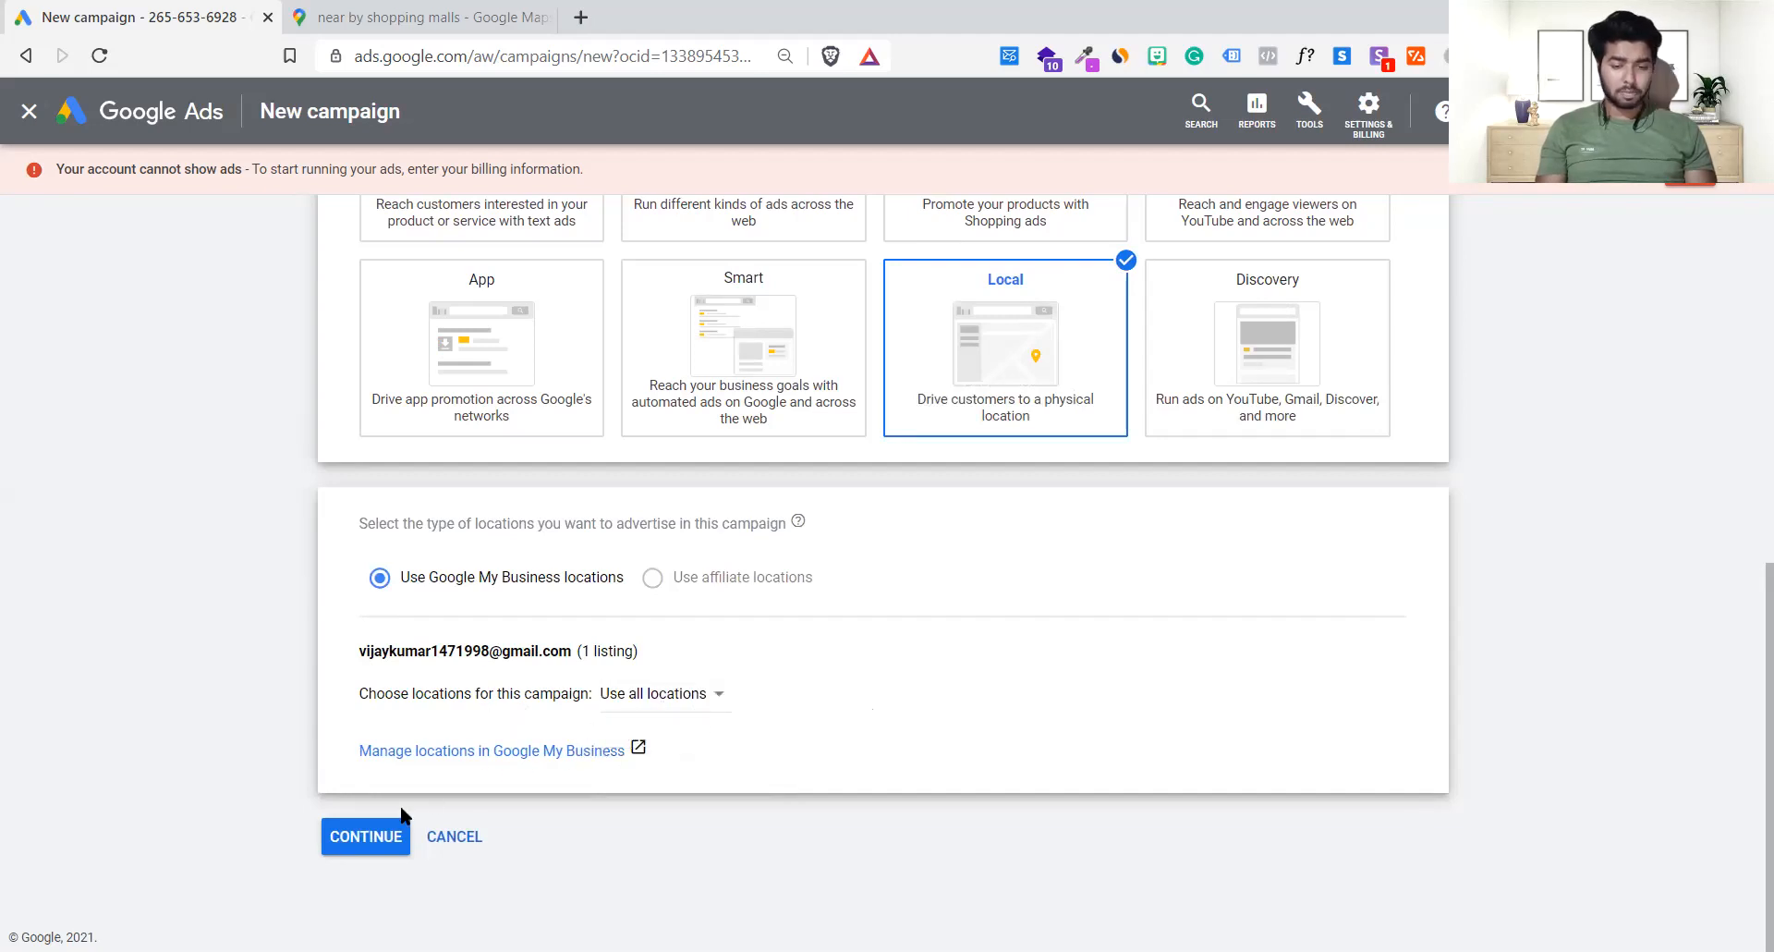
{"action": "left_click", "coordinate": [362, 837]}
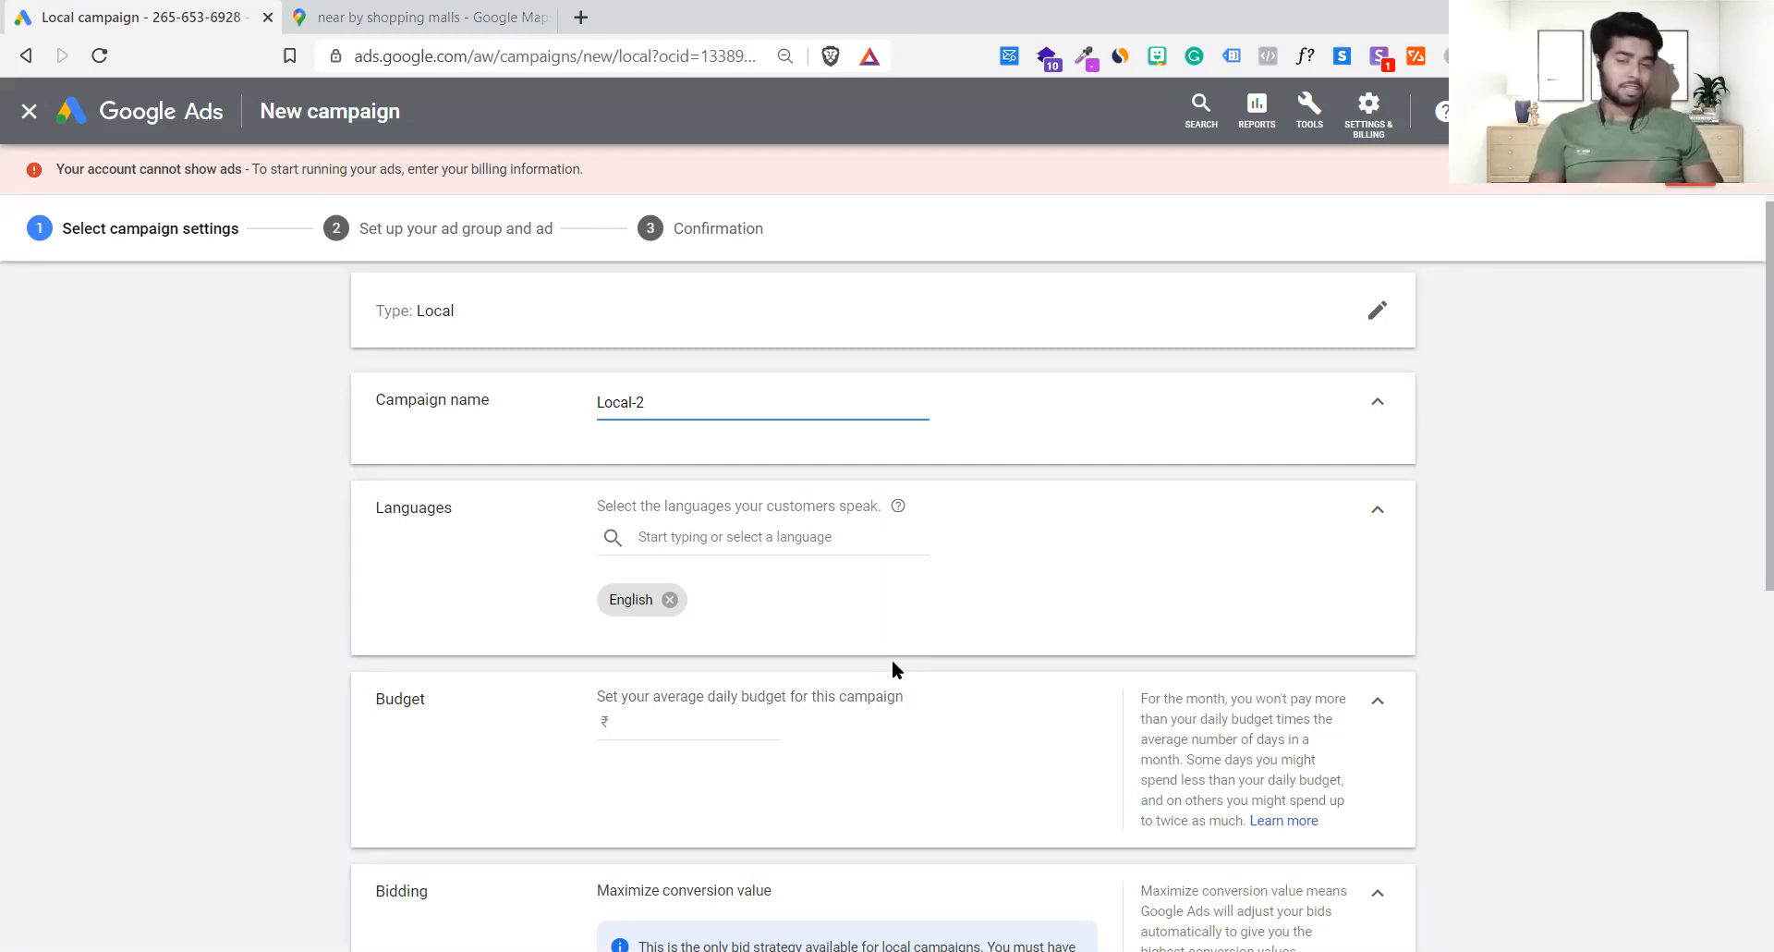
- Rename the campaign as "Local Shopping Mall"
{"action": "scroll", "coordinate": [602, 658], "scroll_direction": "down", "scroll_amount": 5}
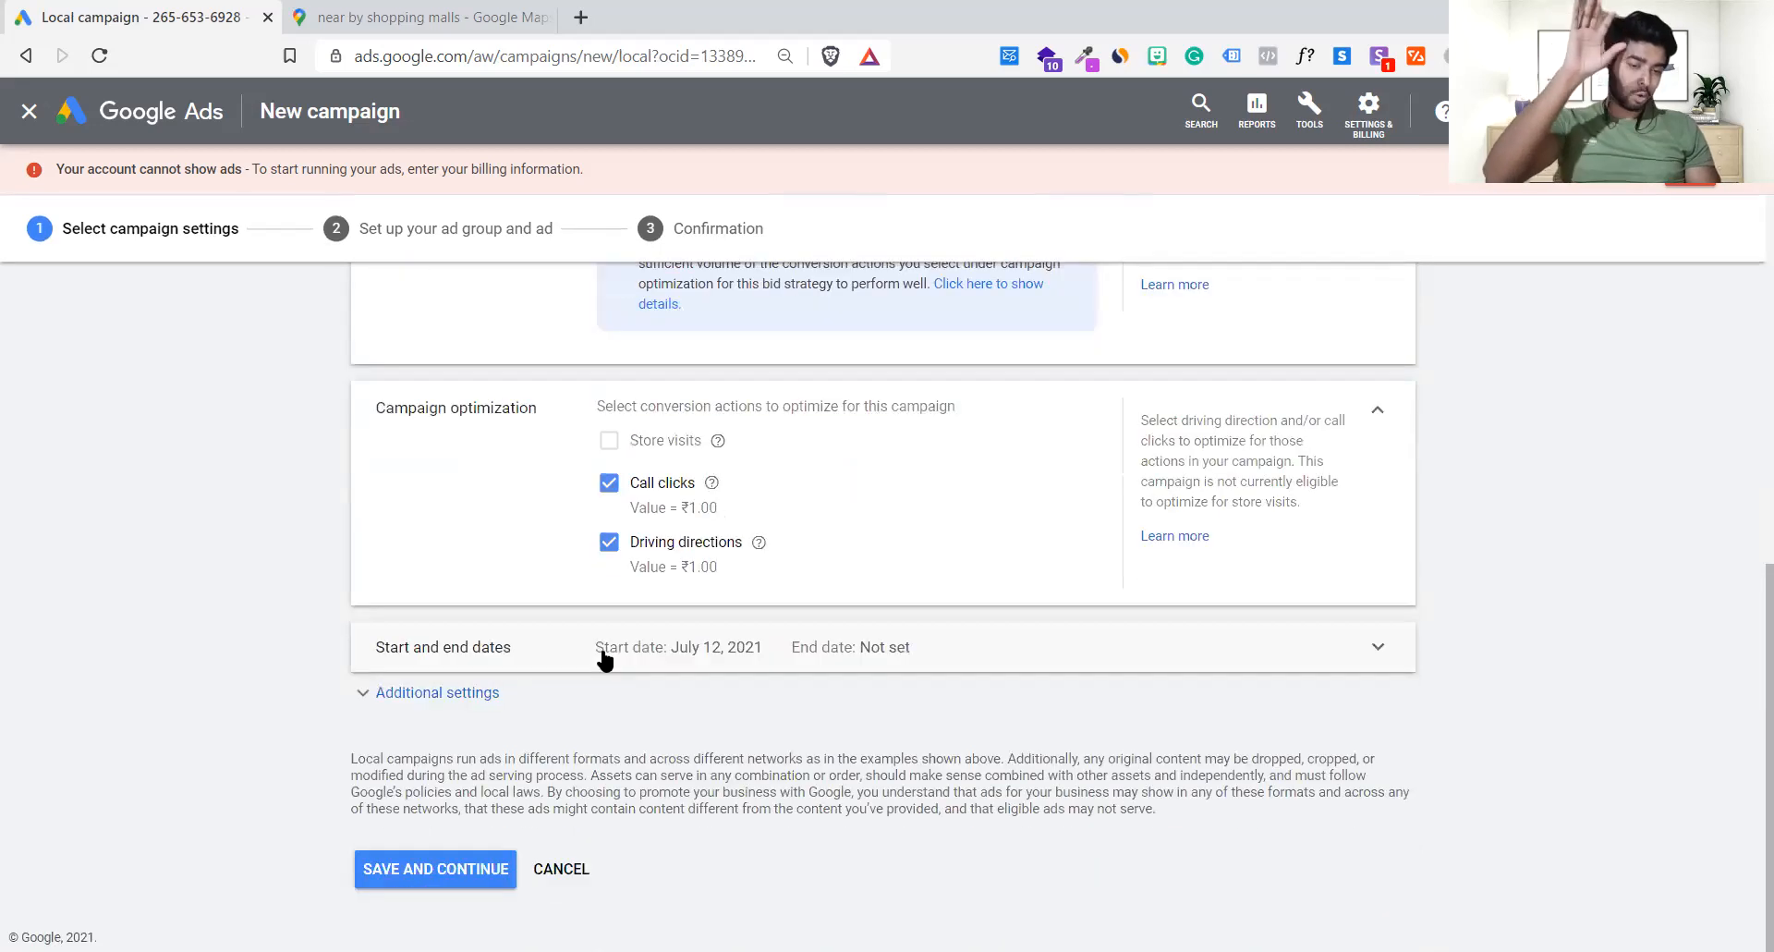
{"action": "scroll", "coordinate": [601, 657], "scroll_direction": "up", "scroll_amount": 5}
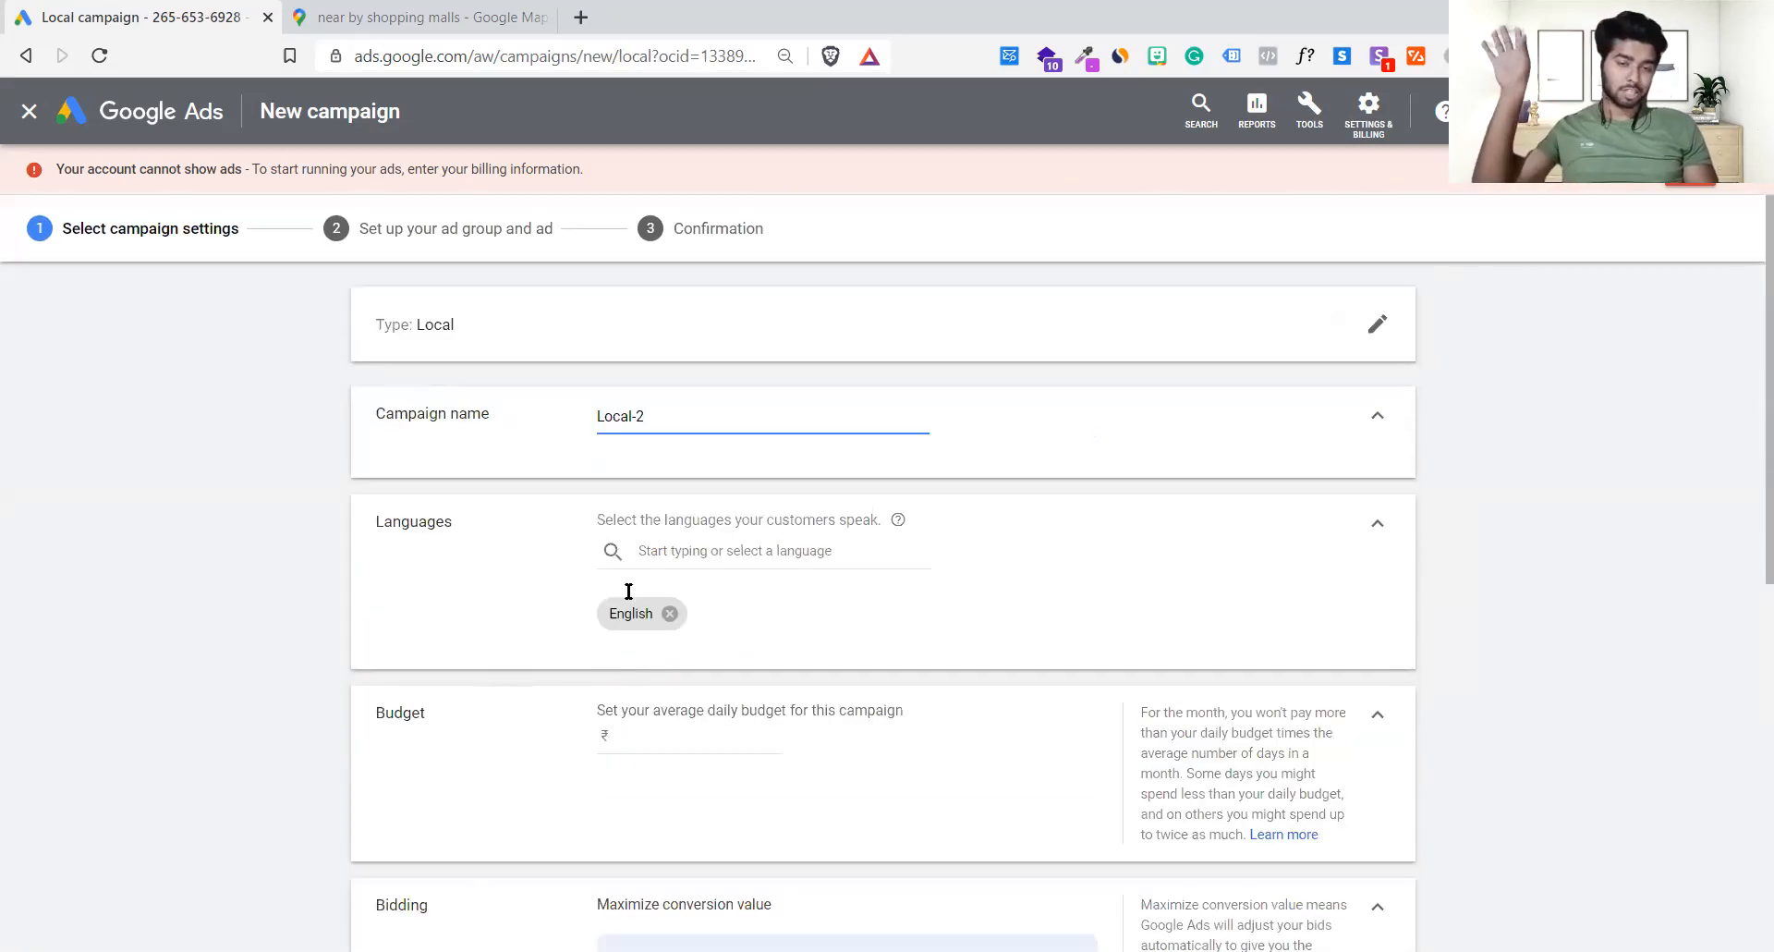
{"action": "left_click", "coordinate": [467, 326]}
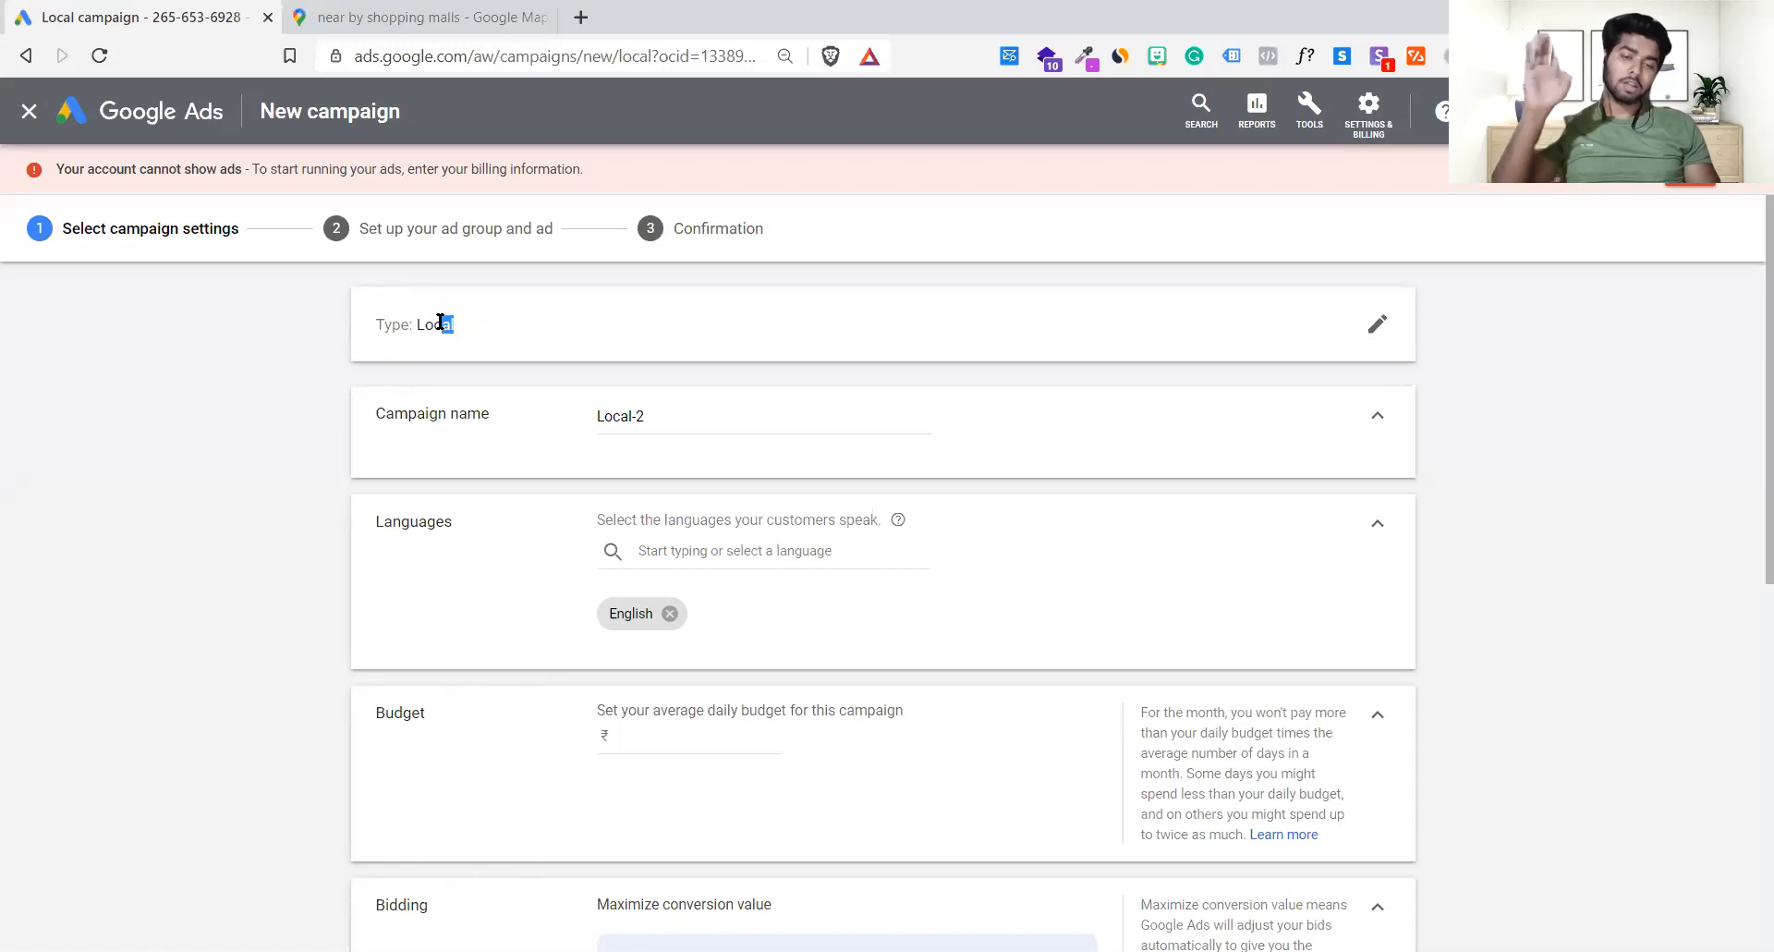
{"action": "left_click", "coordinate": [662, 407]}
{"action": "key", "text": "ctrl+a"}
{"action": "type", "text": "Local"}
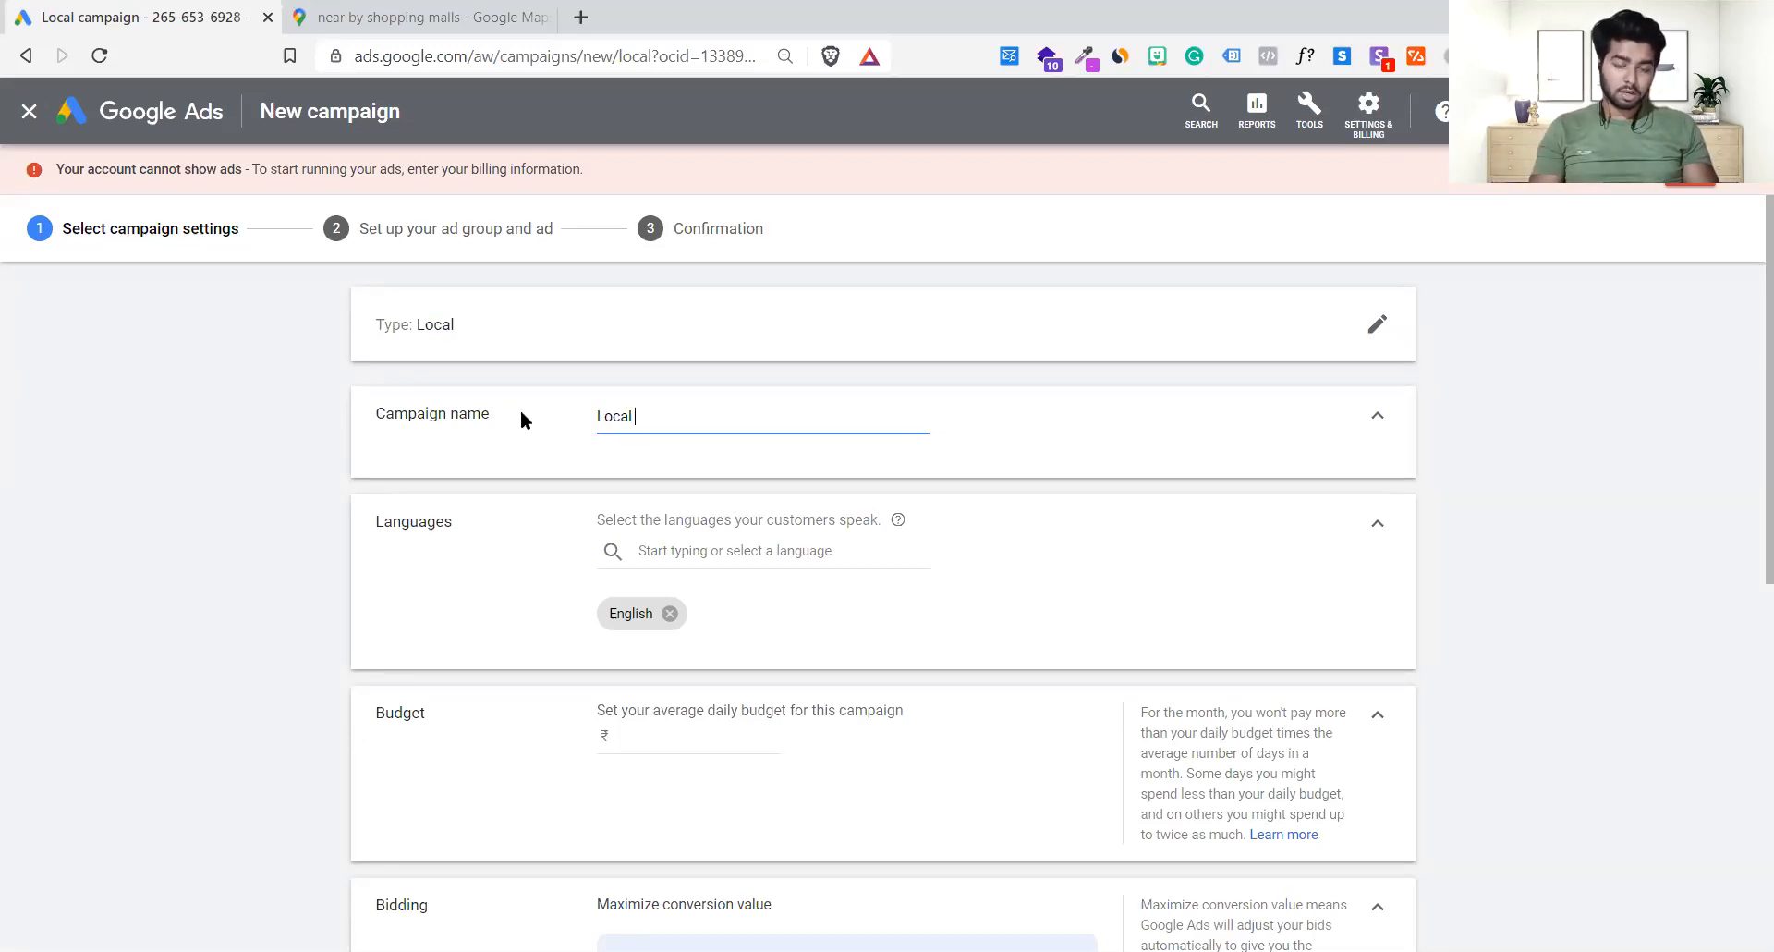
{"action": "type", "text": " Shop"}
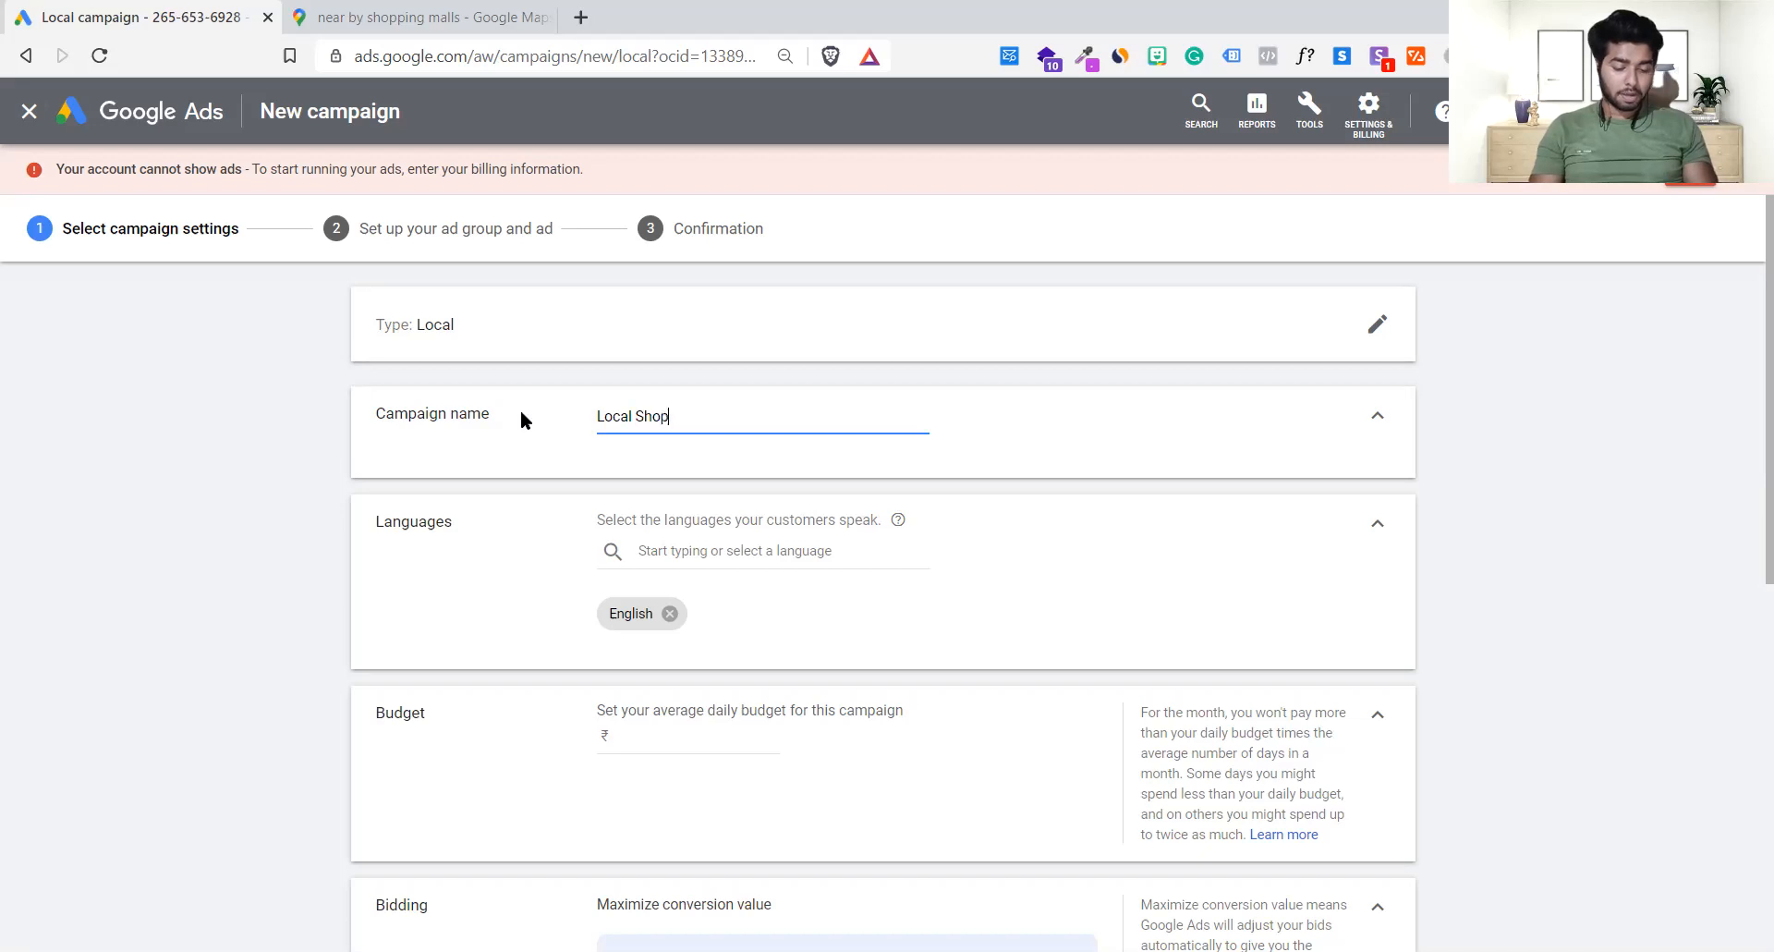
{"action": "type", "text": "ping "}
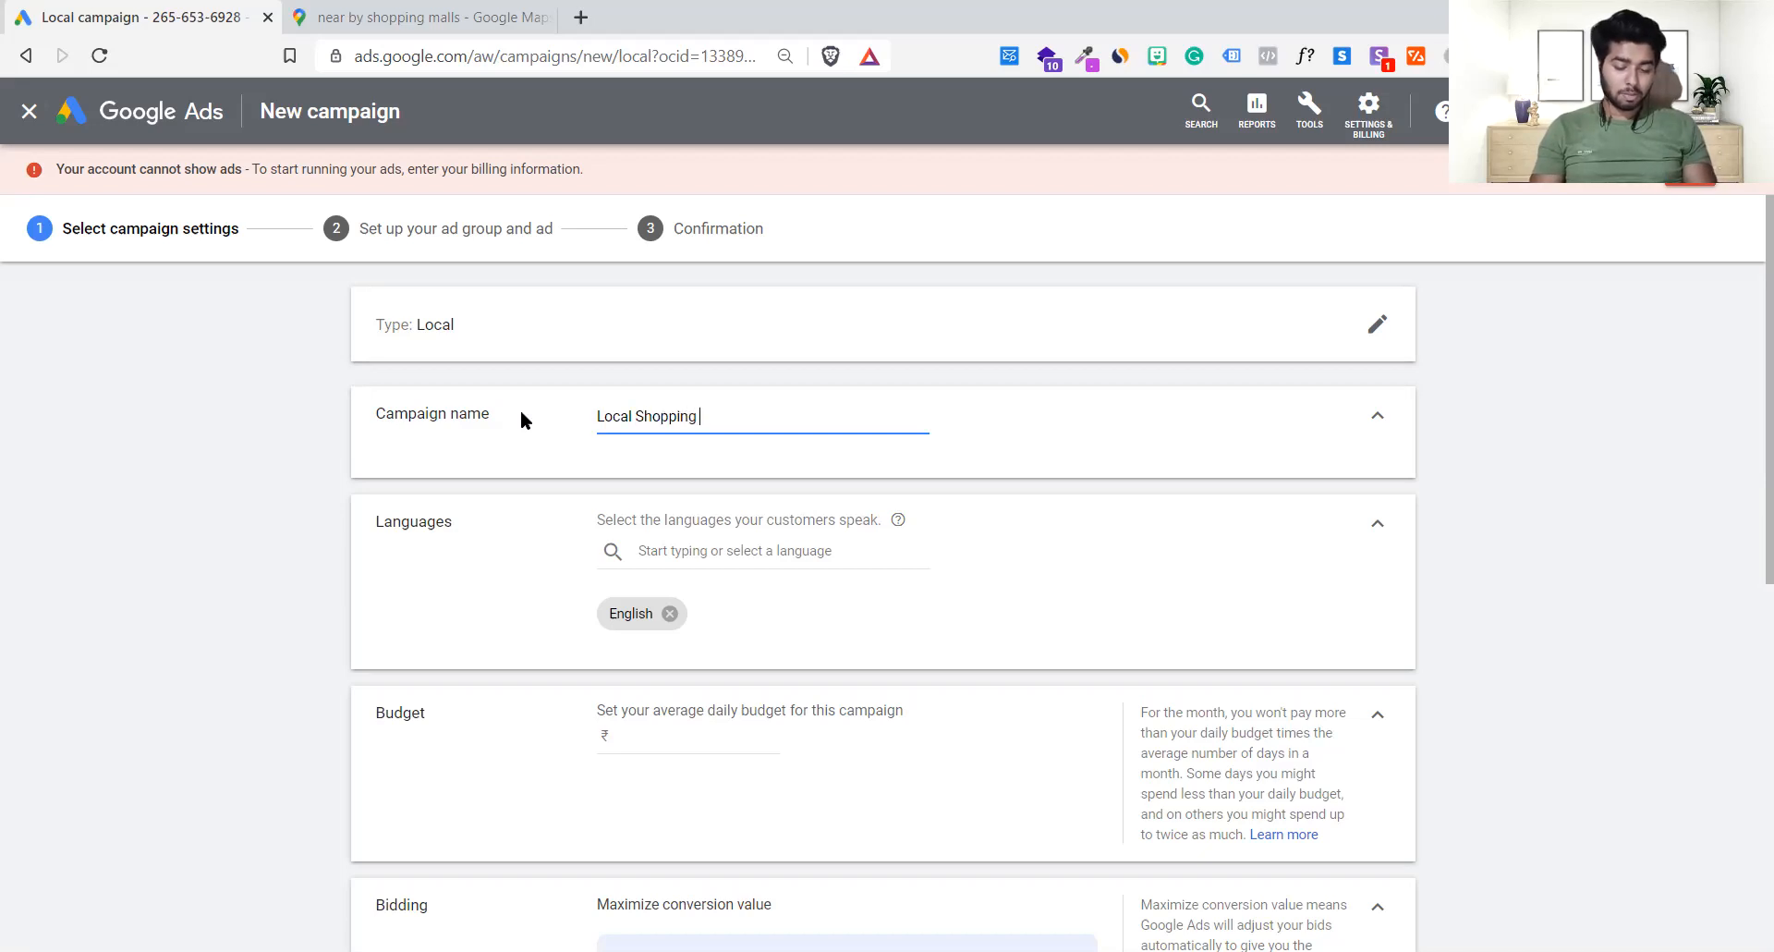
{"action": "type", "text": "Mall"}
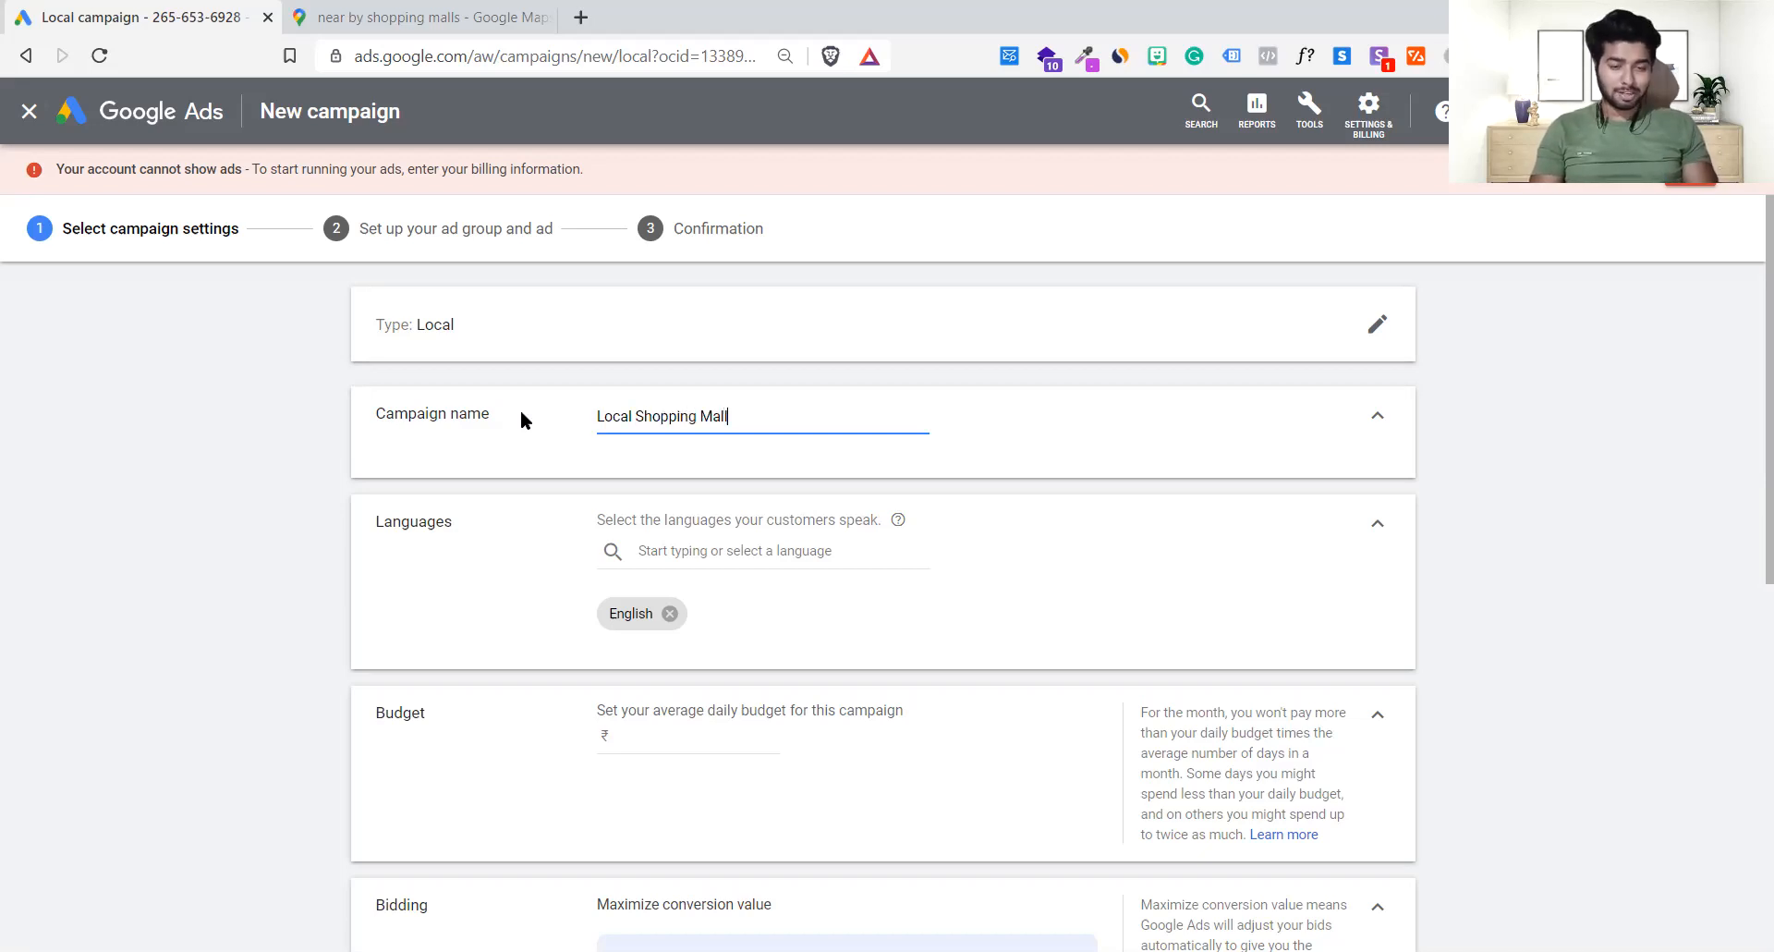
{"action": "left_click", "coordinate": [460, 563]}
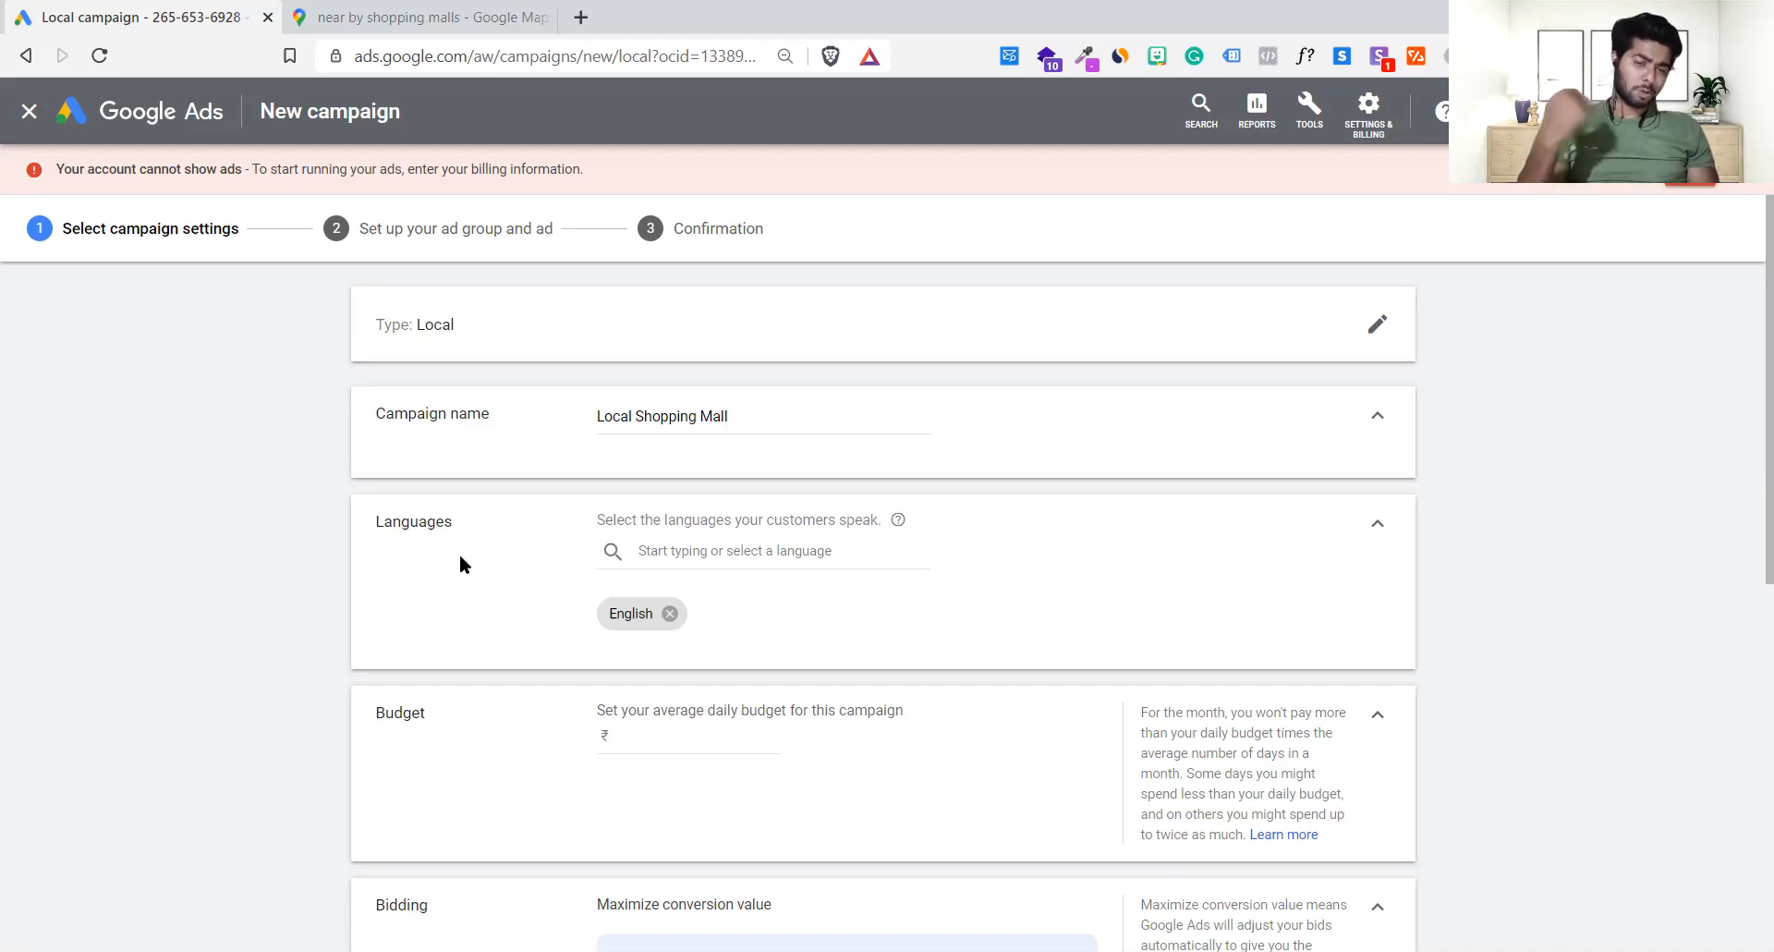
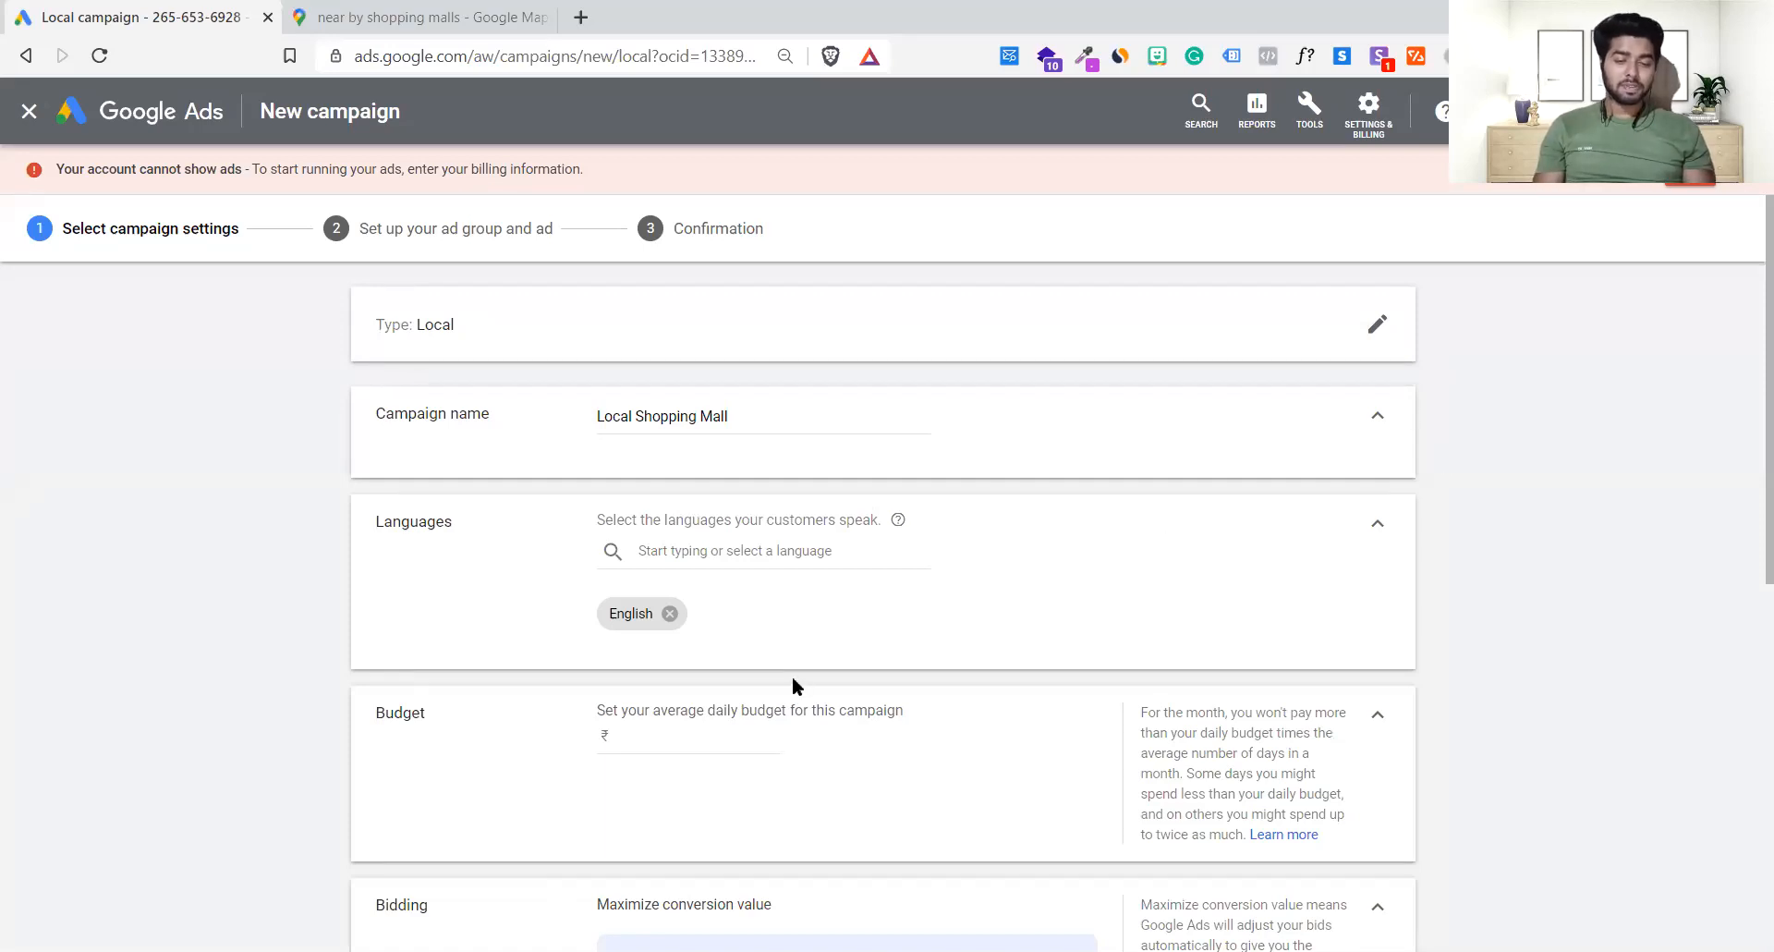
- View the list of customer languages available for the campaign without changing the selection
{"action": "scroll", "coordinate": [790, 675], "scroll_direction": "down", "scroll_amount": 1}
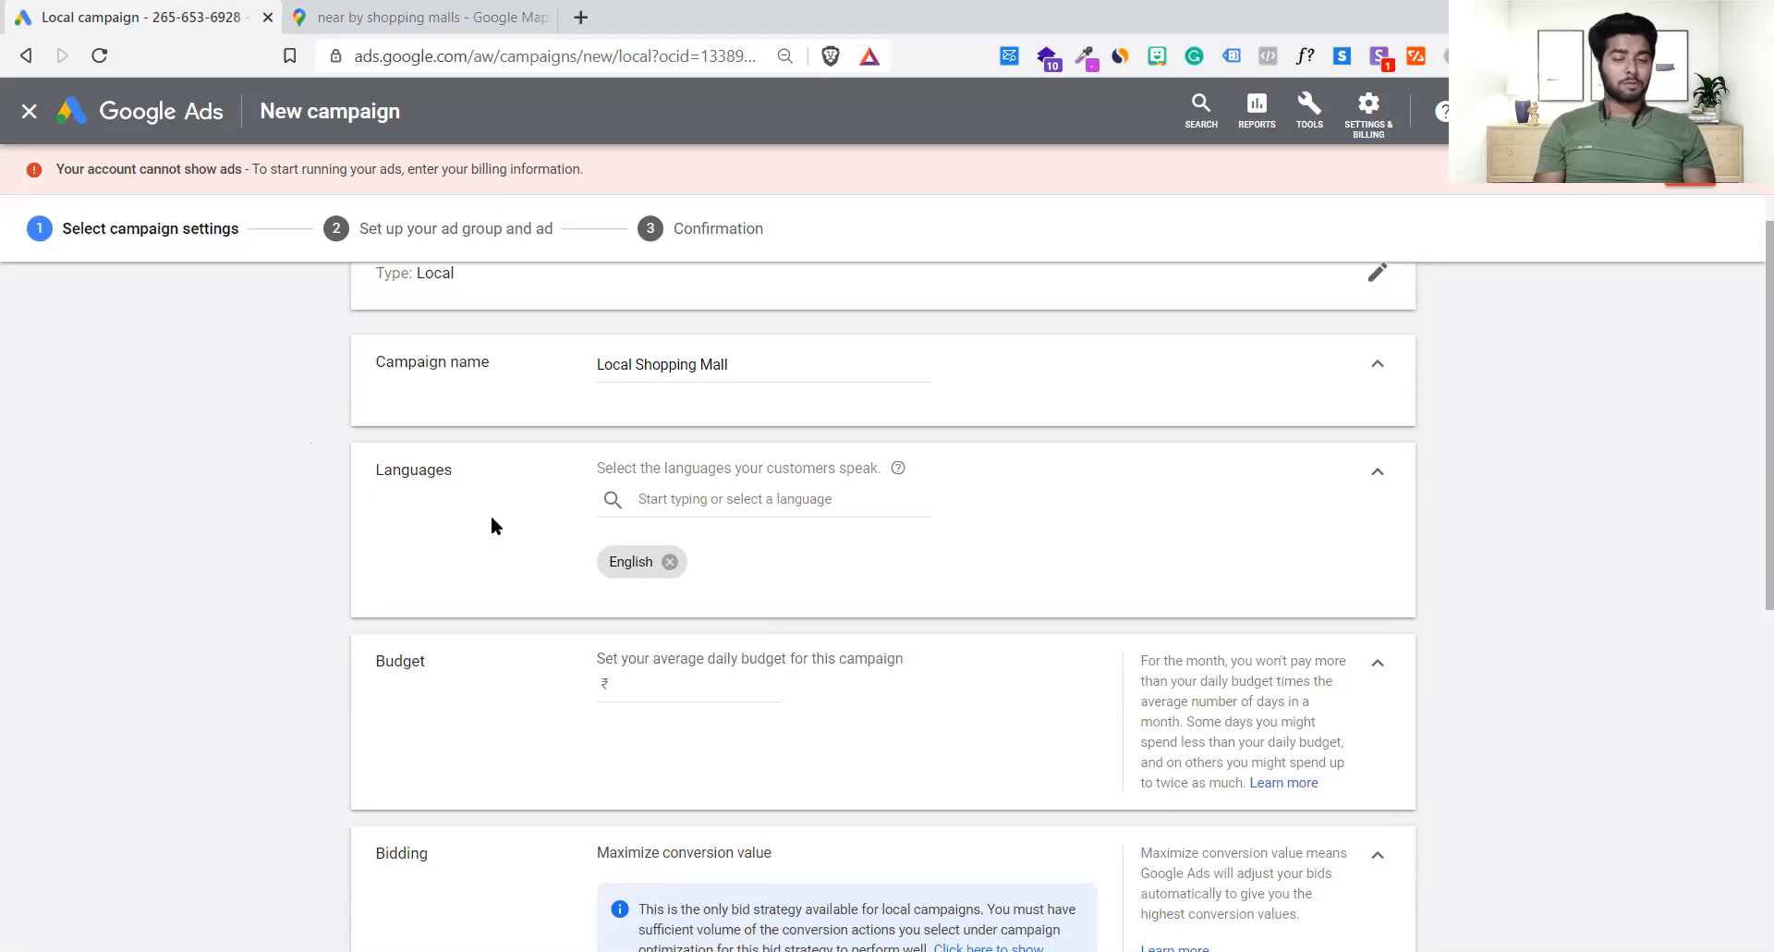
{"action": "scroll", "coordinate": [671, 586], "scroll_direction": "down", "scroll_amount": 1}
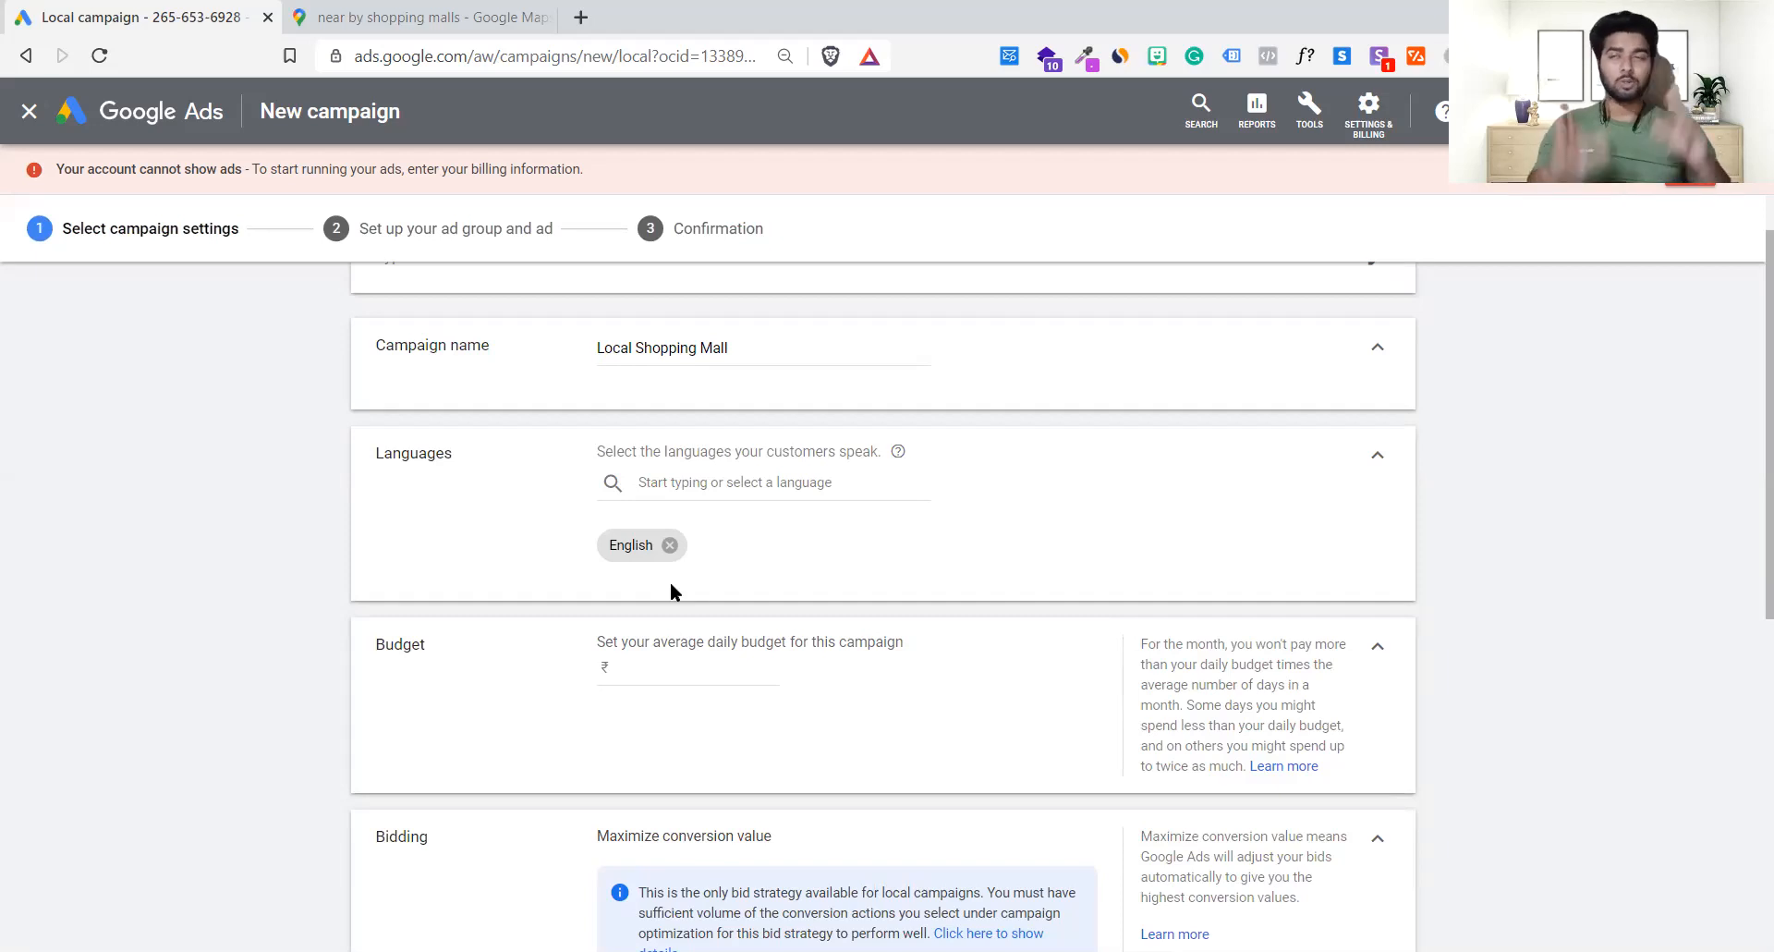
{"action": "left_click", "coordinate": [673, 485]}
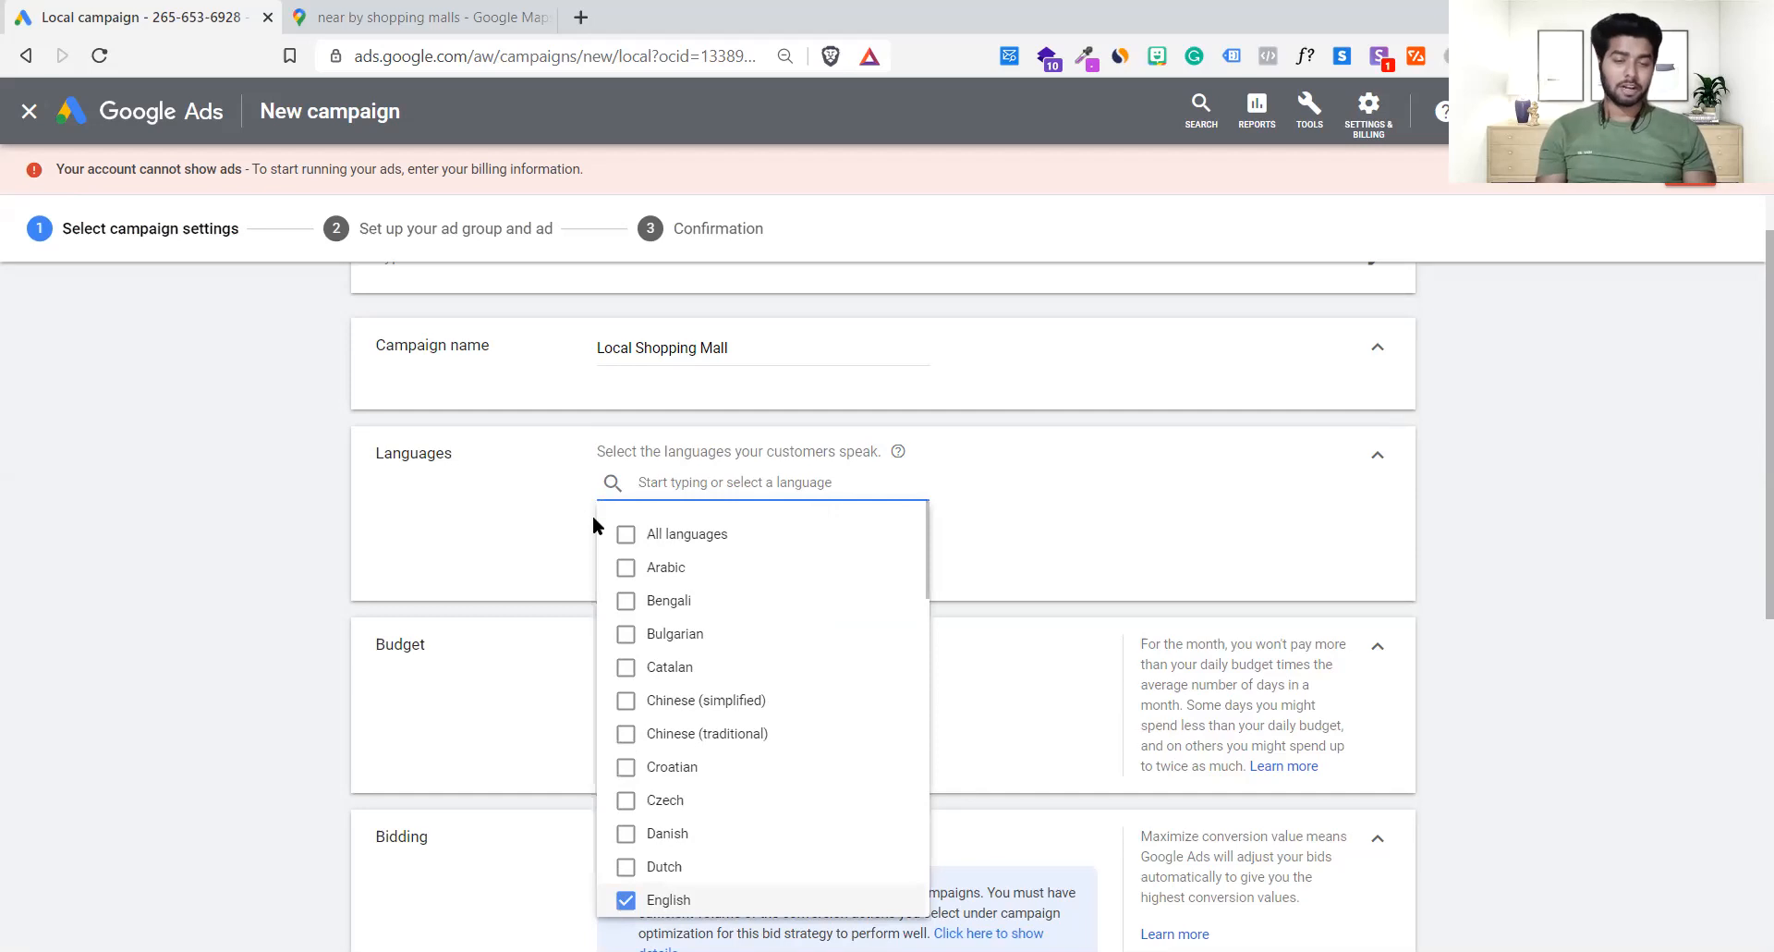
{"action": "left_click", "coordinate": [478, 581]}
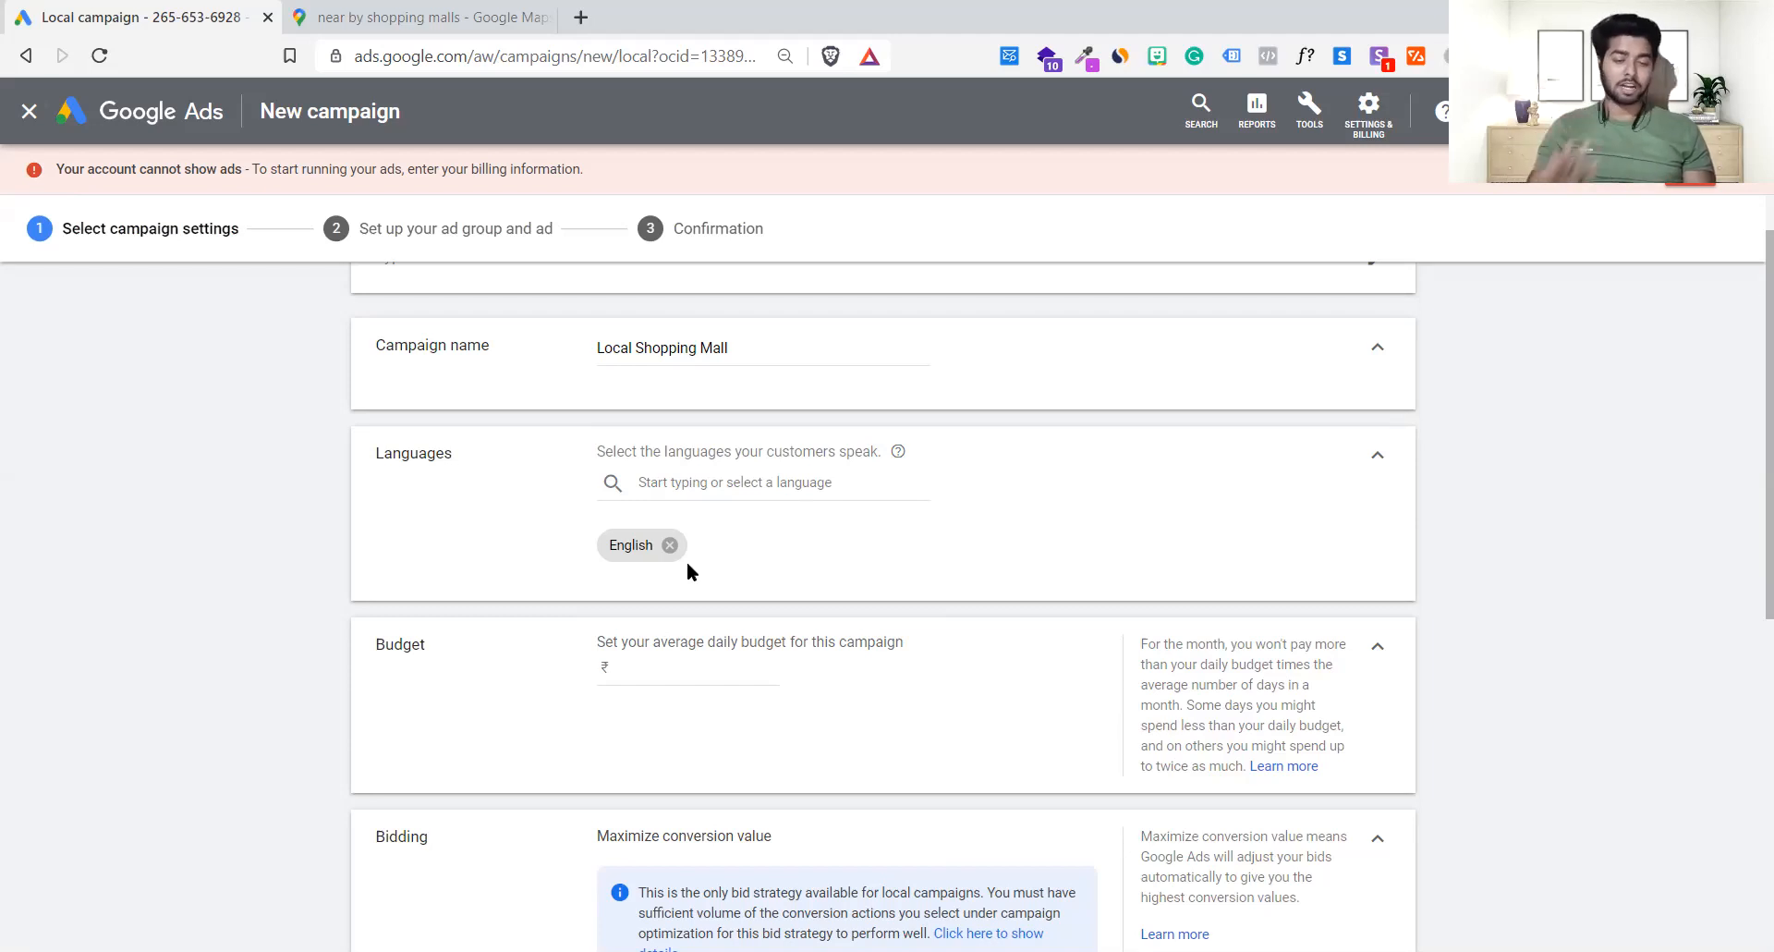
{"action": "scroll", "coordinate": [688, 570], "scroll_direction": "down", "scroll_amount": 2}
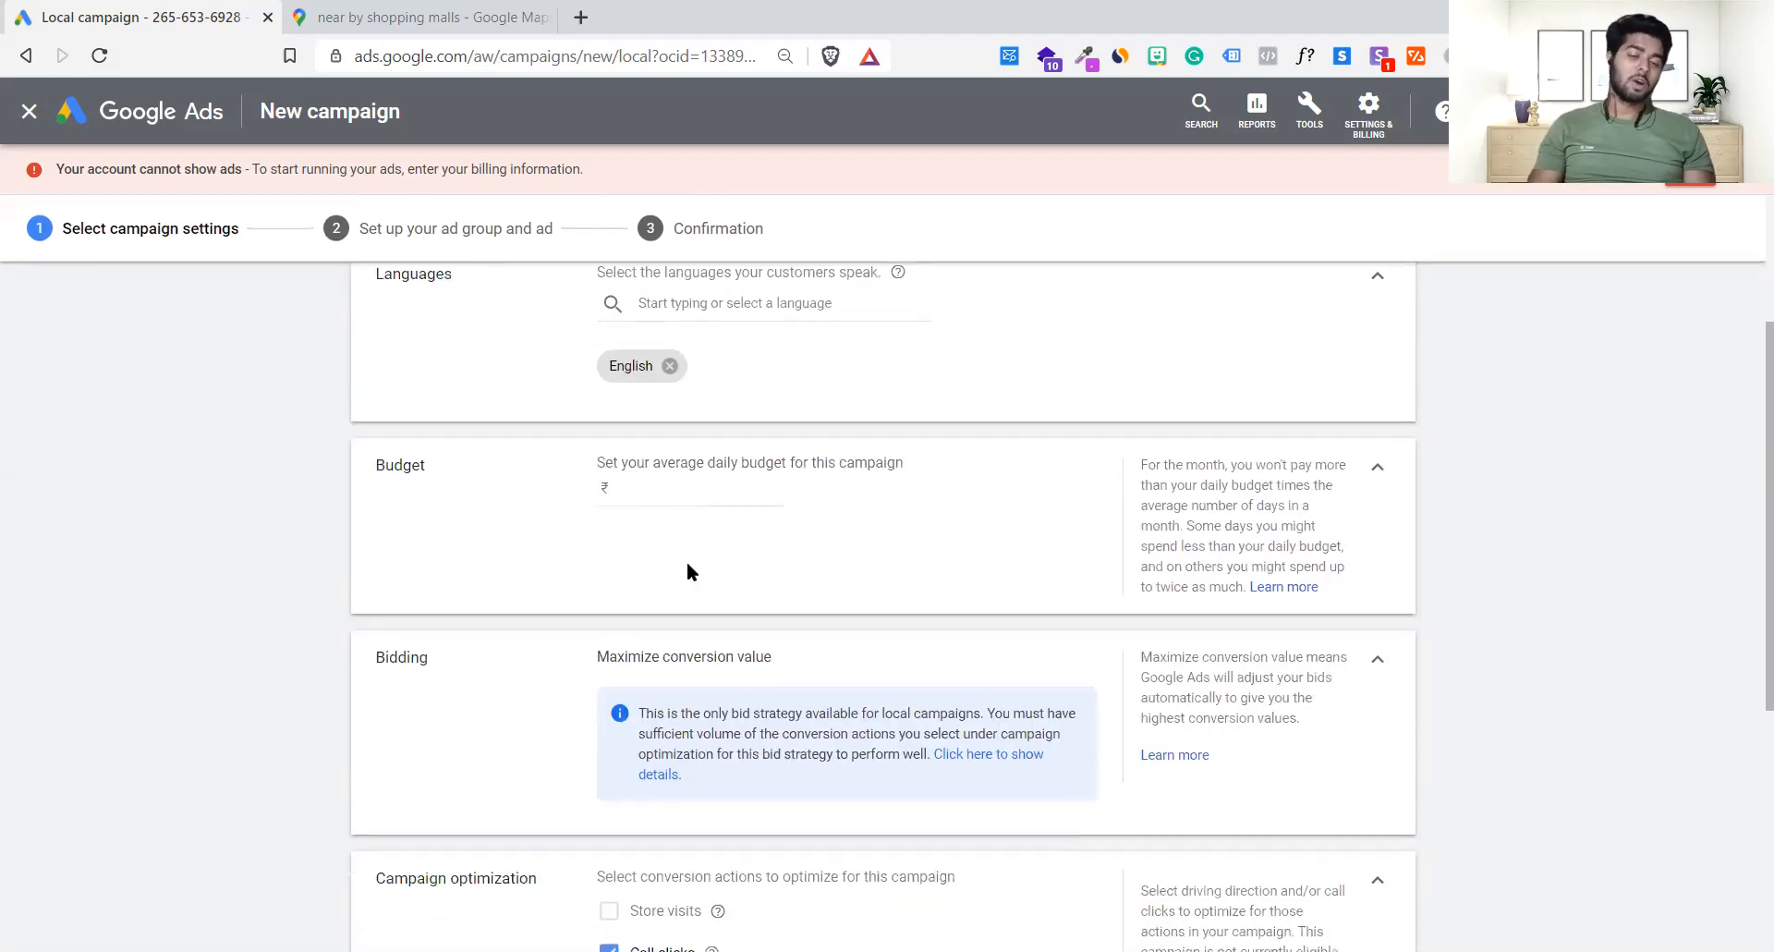
{"action": "left_click", "coordinate": [669, 497]}
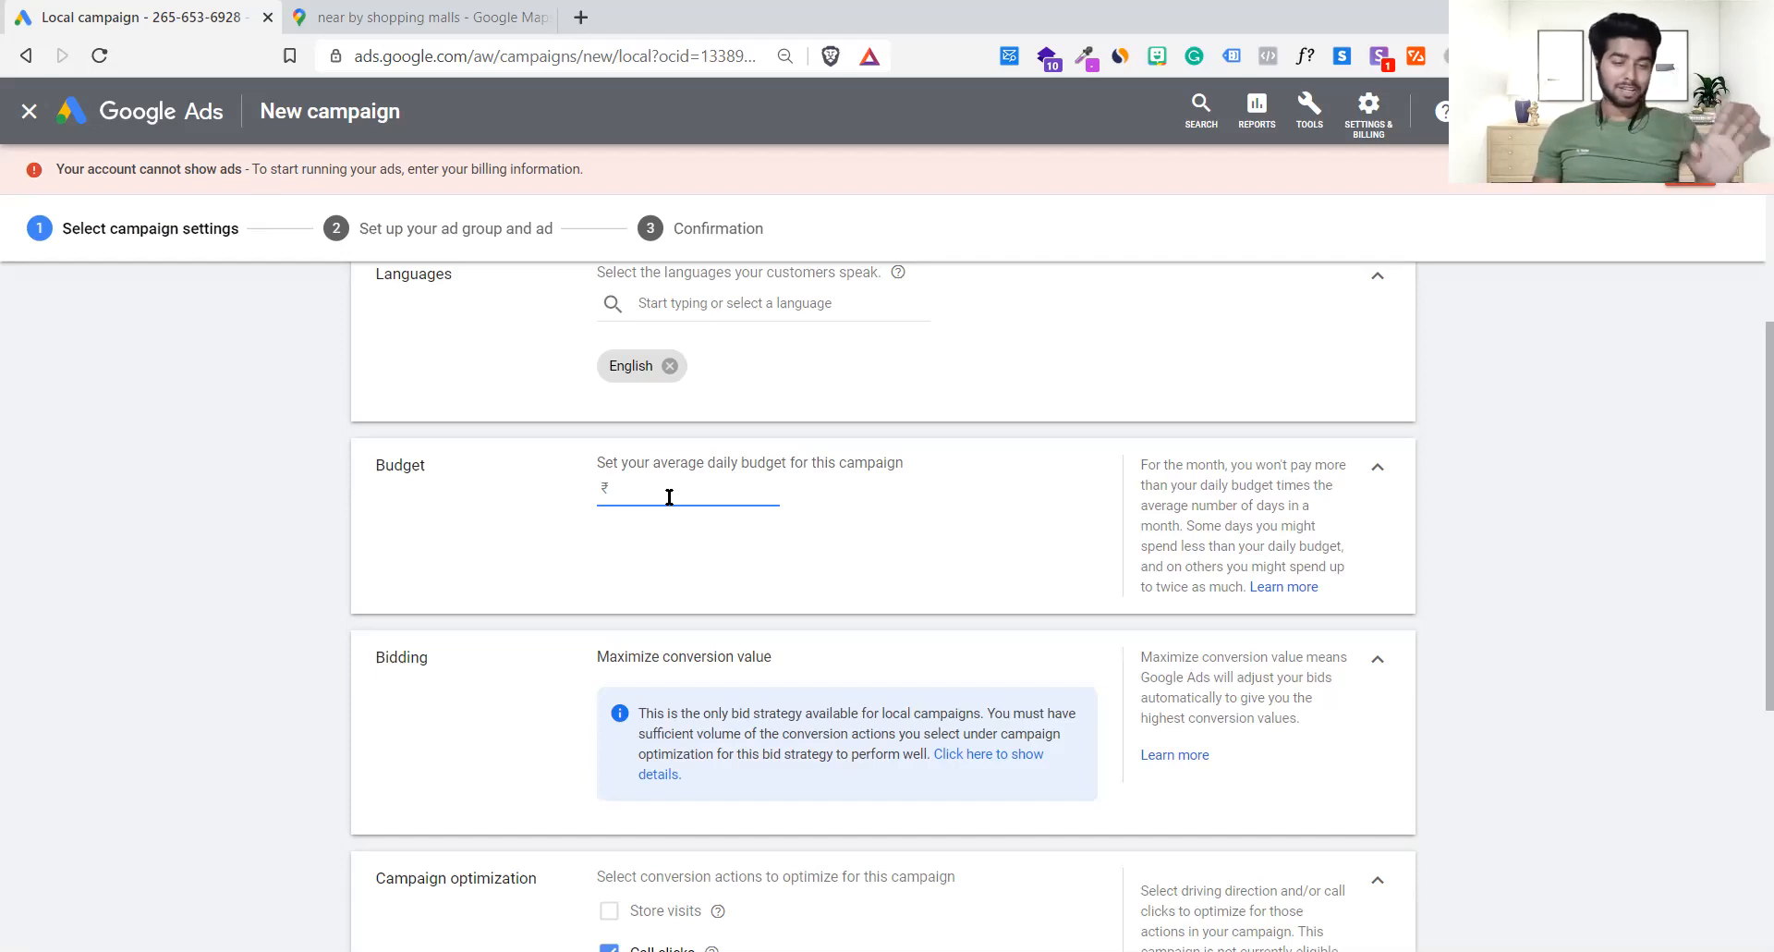
{"action": "type", "text": "250"}
{"action": "key", "text": "BackSpace"}
{"action": "key", "text": "BackSpace"}
{"action": "key", "text": "BackSpace"}
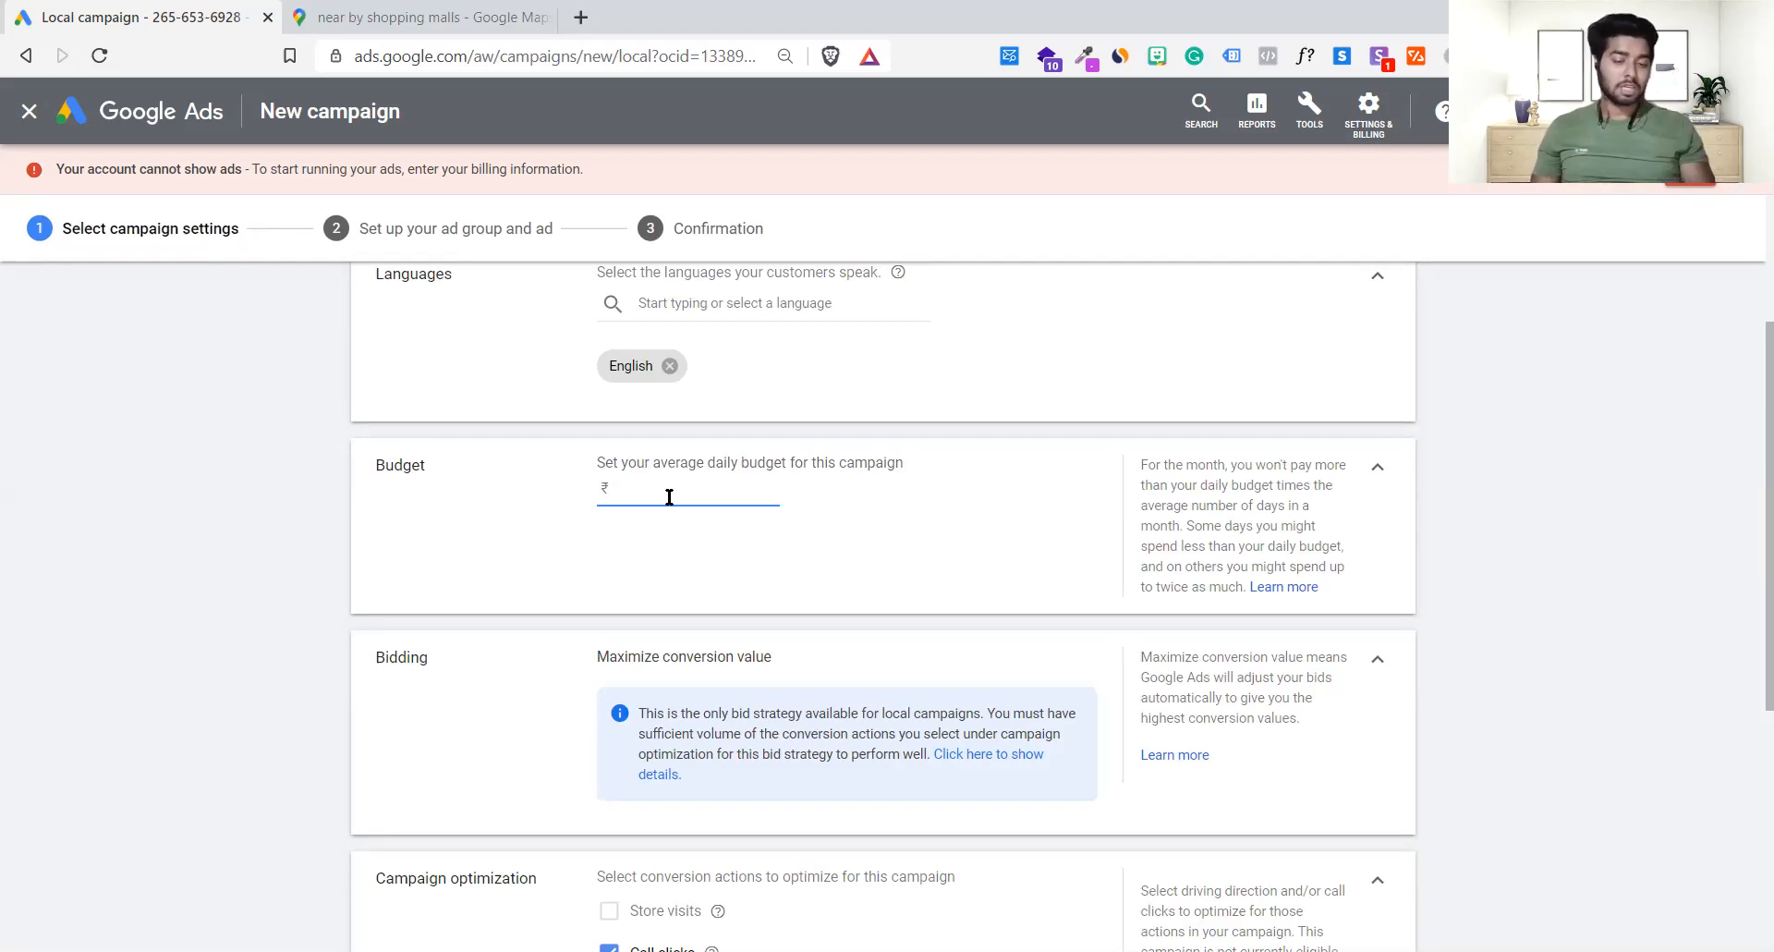
- Set the campaign's average daily budget to ₹503
{"action": "scroll", "coordinate": [669, 496], "scroll_direction": "down", "scroll_amount": 5}
{"action": "scroll", "coordinate": [420, 374], "scroll_direction": "up", "scroll_amount": 6}
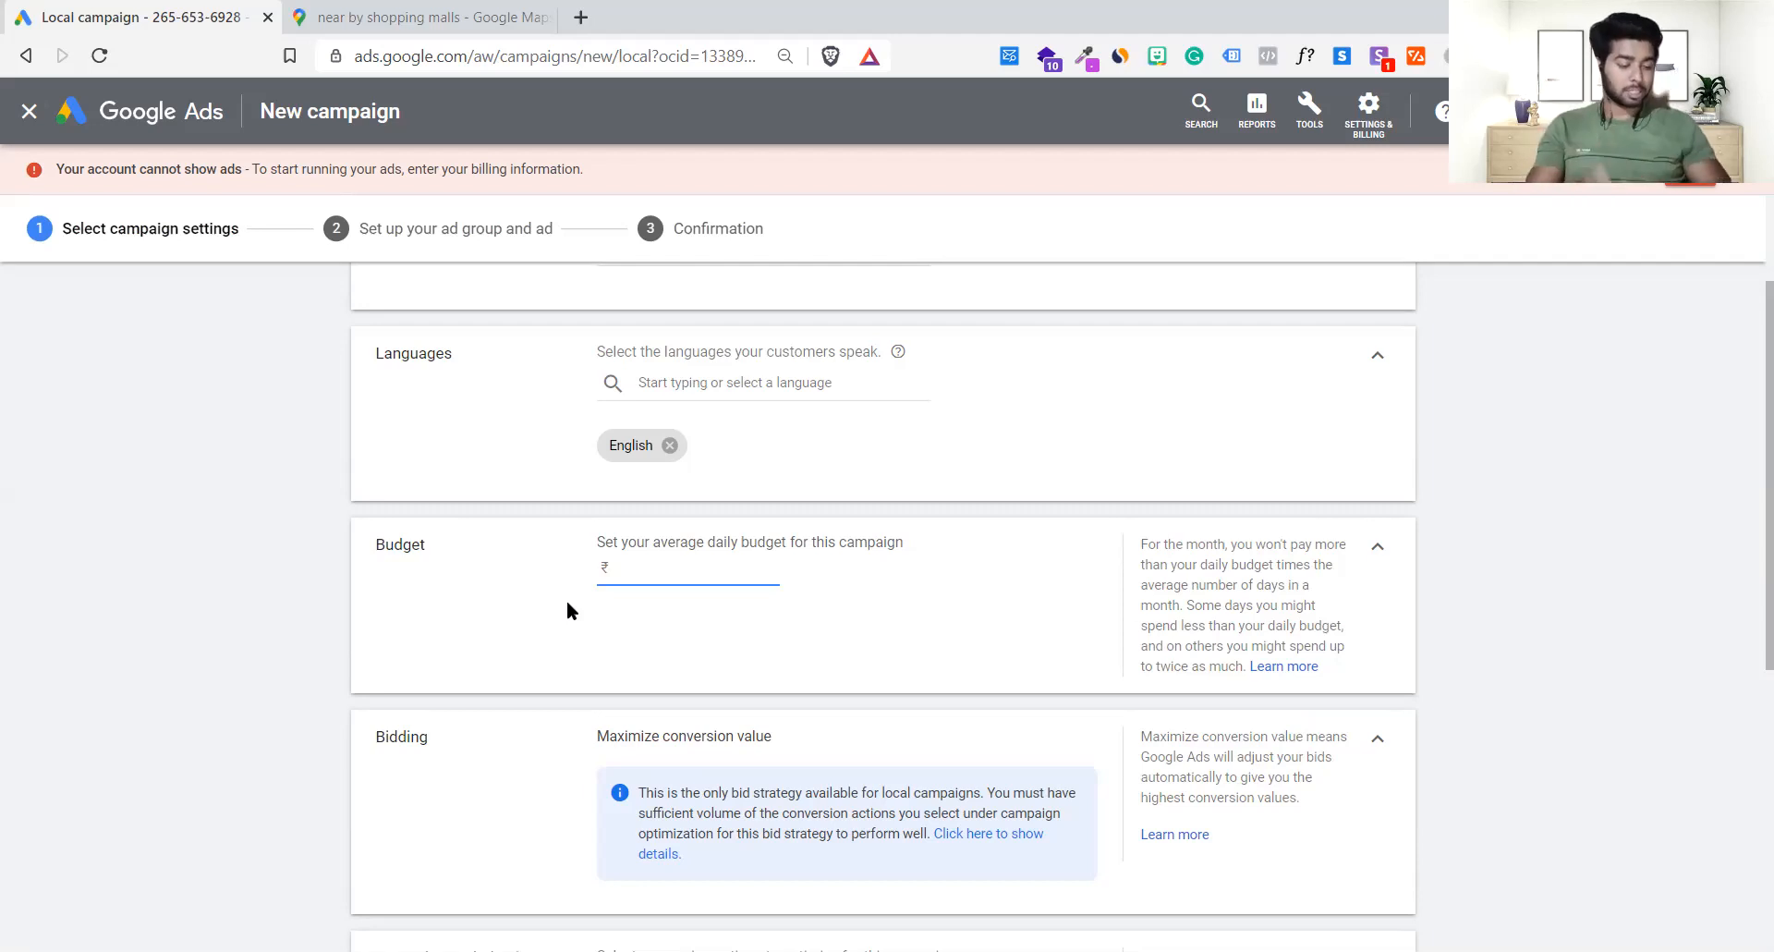
{"action": "type", "text": "500"}
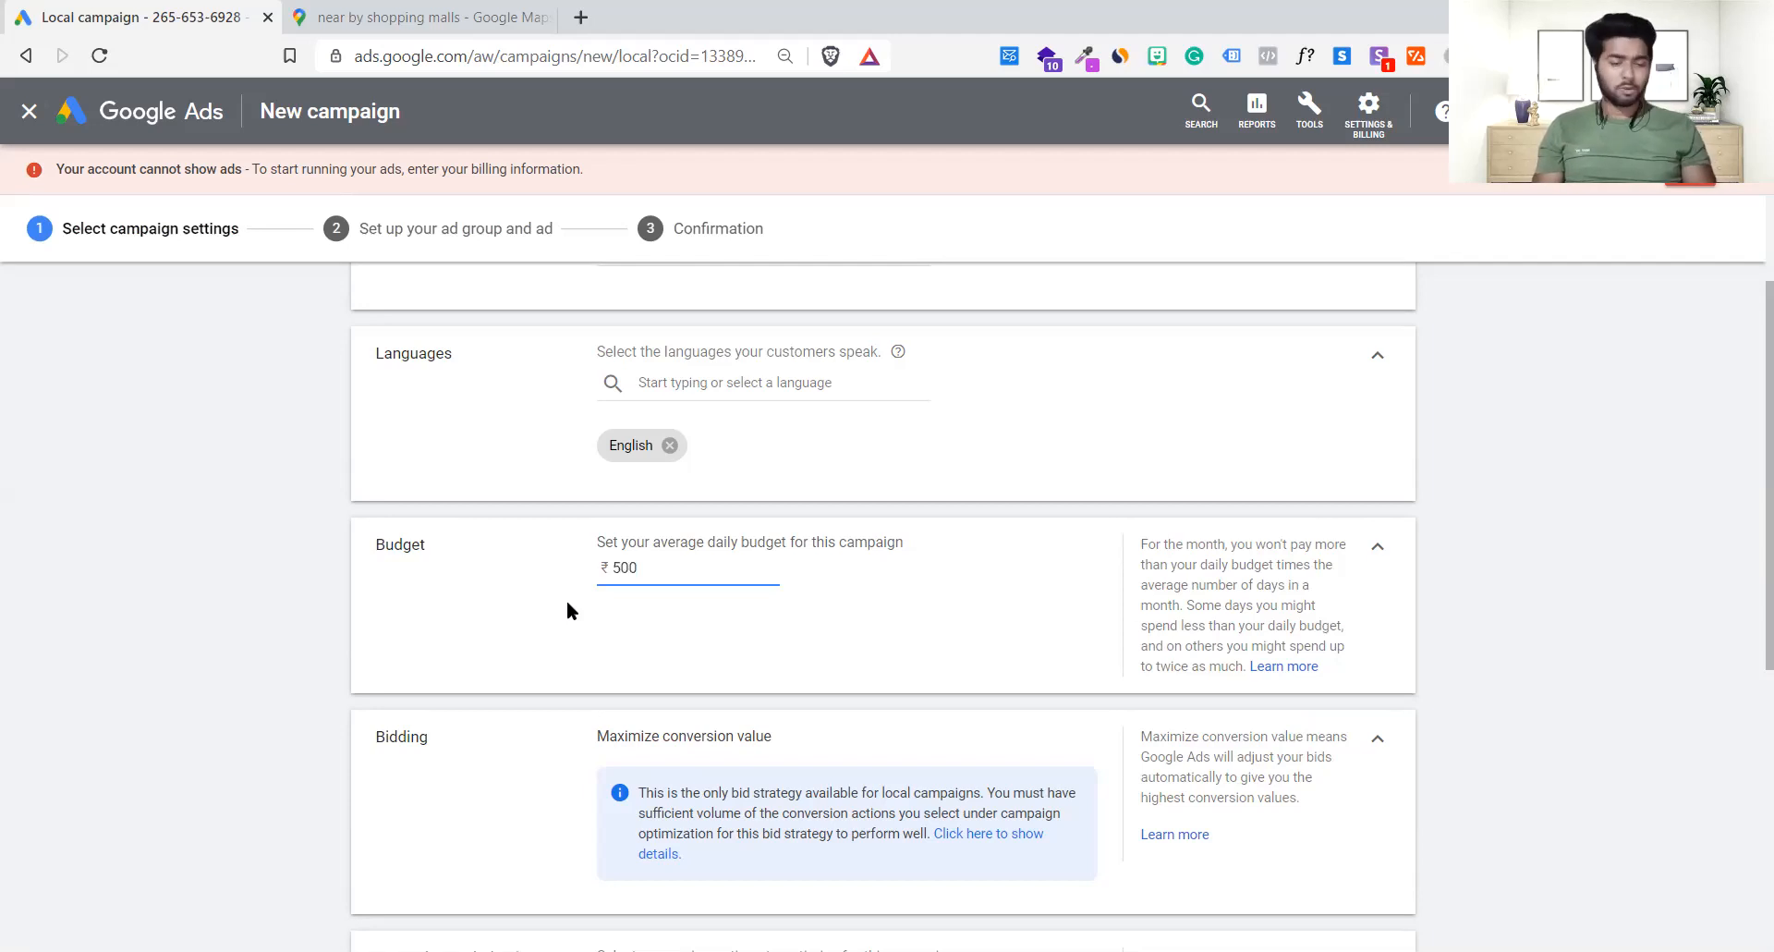
{"action": "key", "text": "BackSpace"}
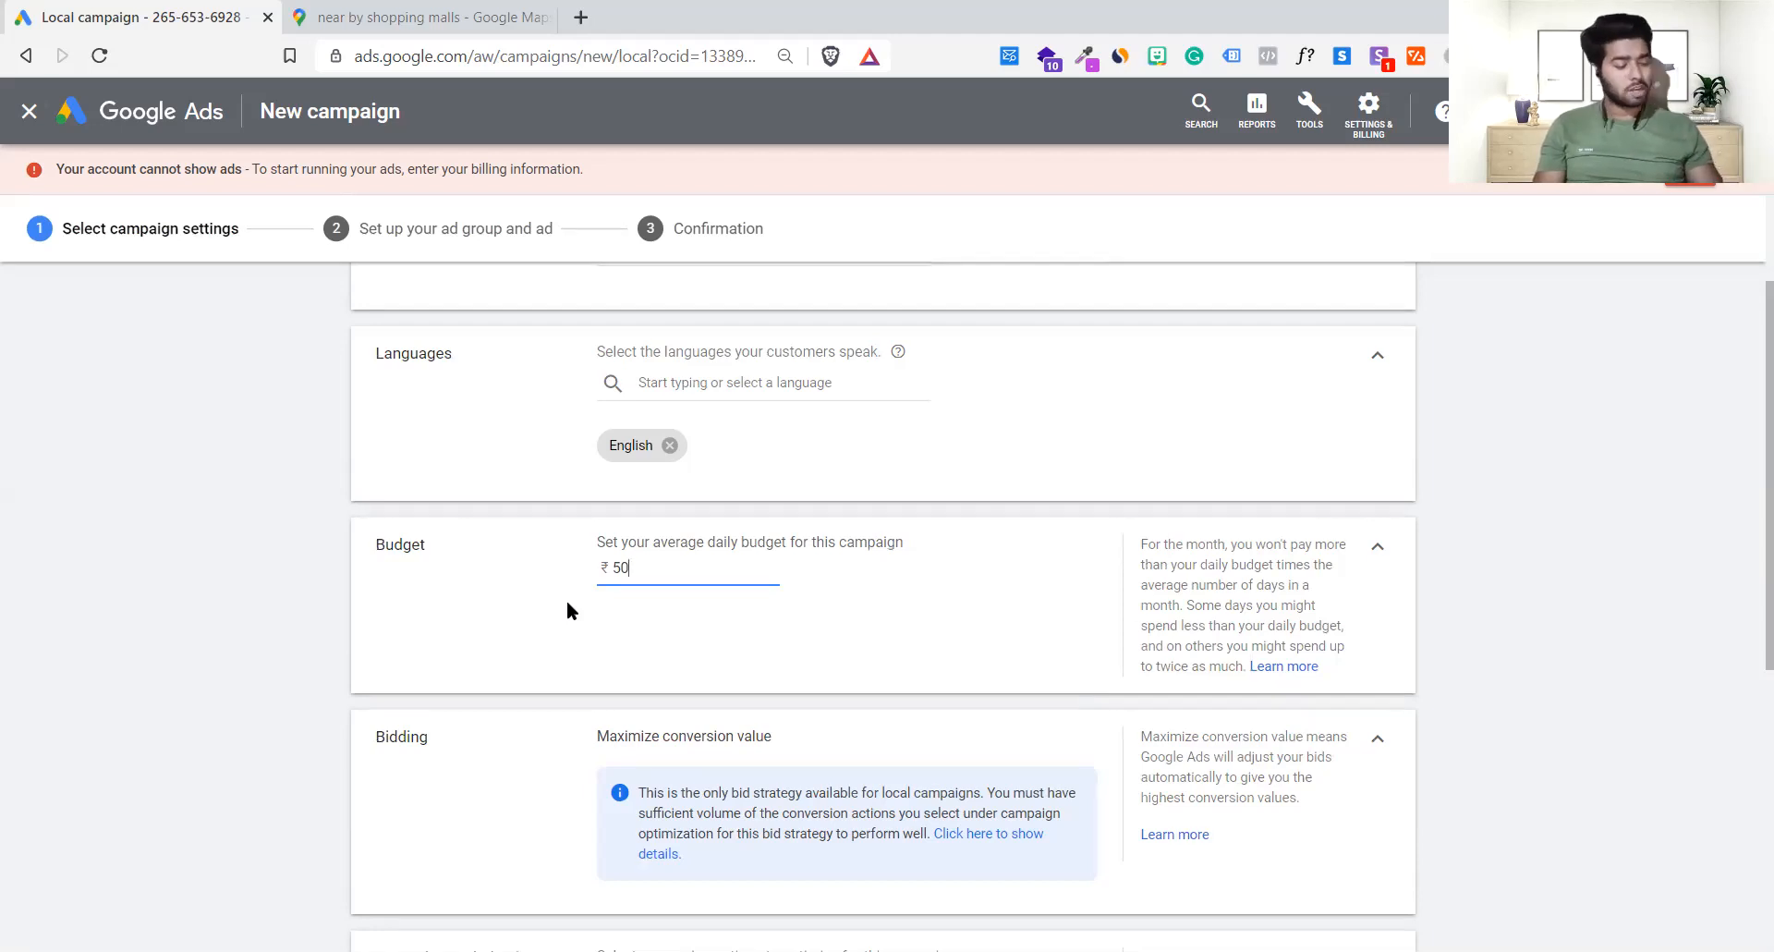
{"action": "type", "text": "3"}
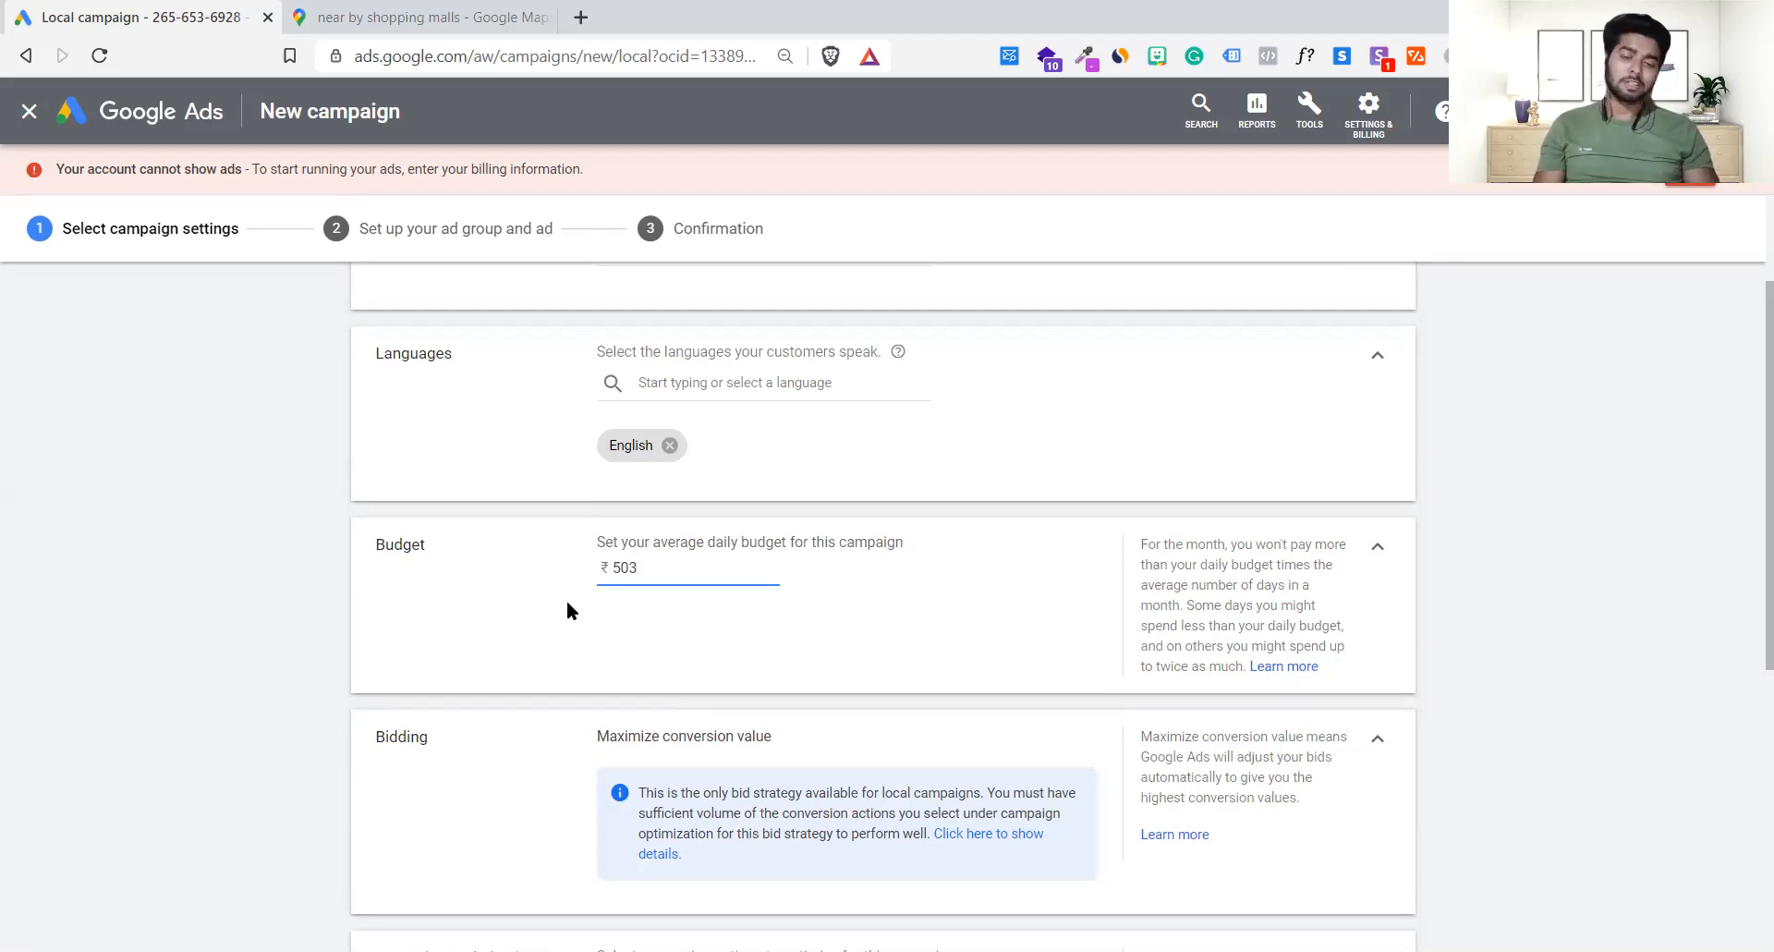
{"action": "left_click", "coordinate": [678, 618]}
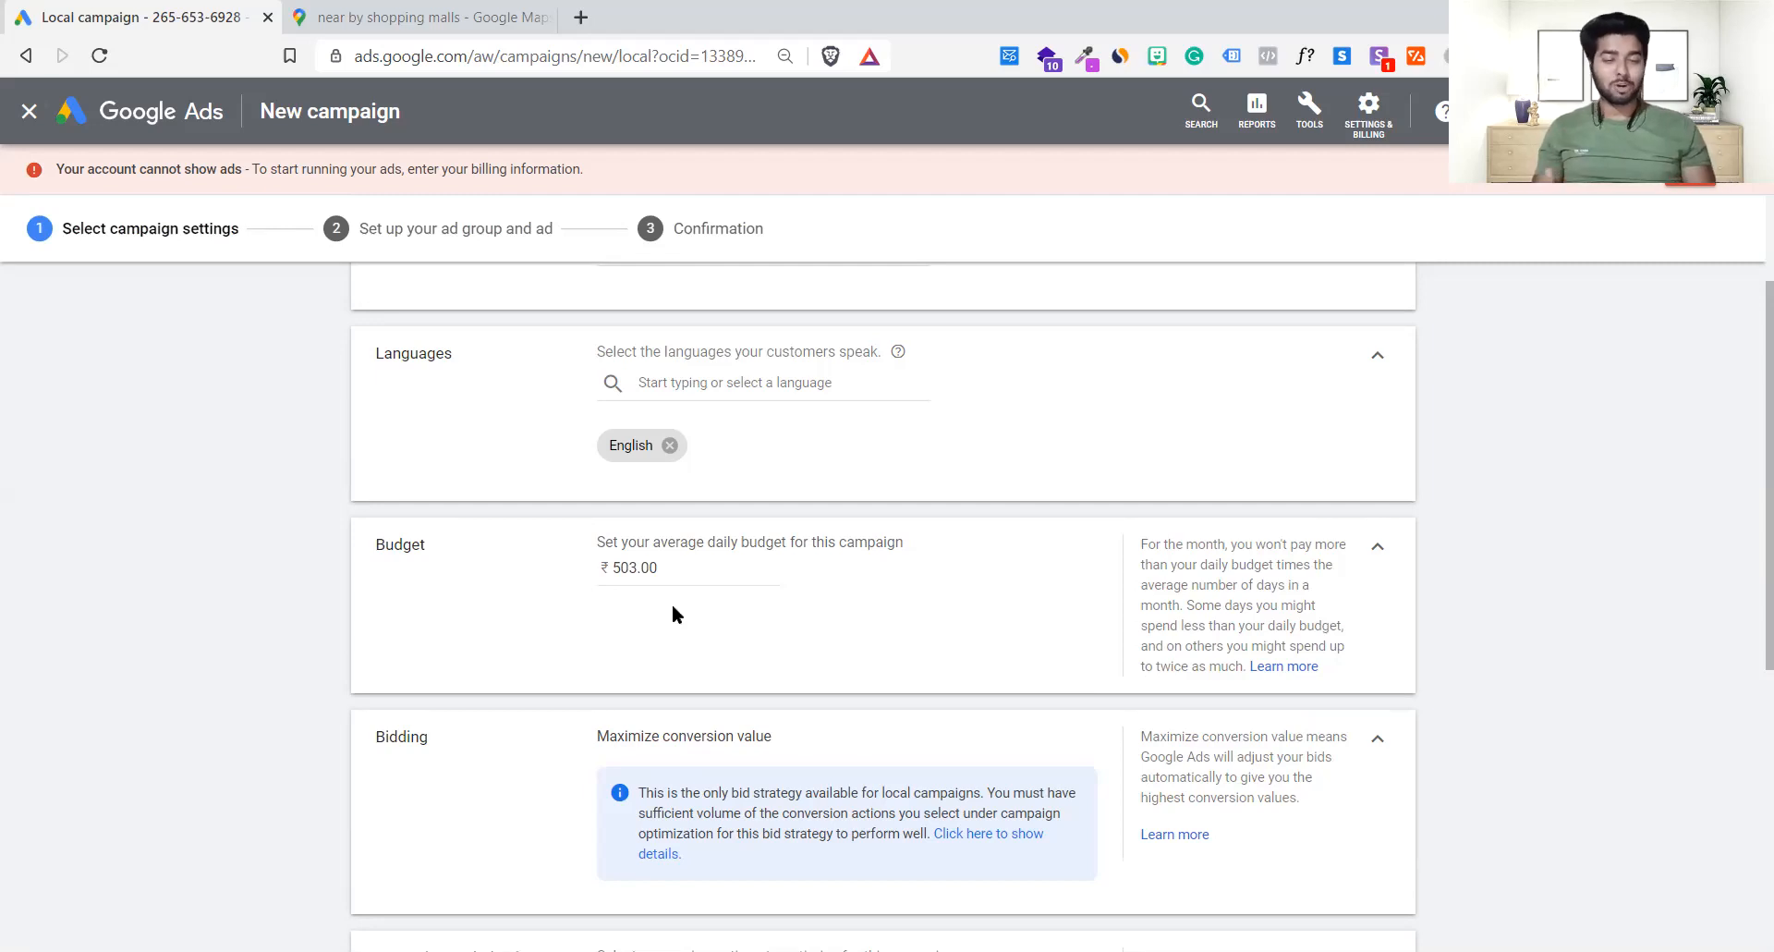
{"action": "left_click", "coordinate": [691, 569]}
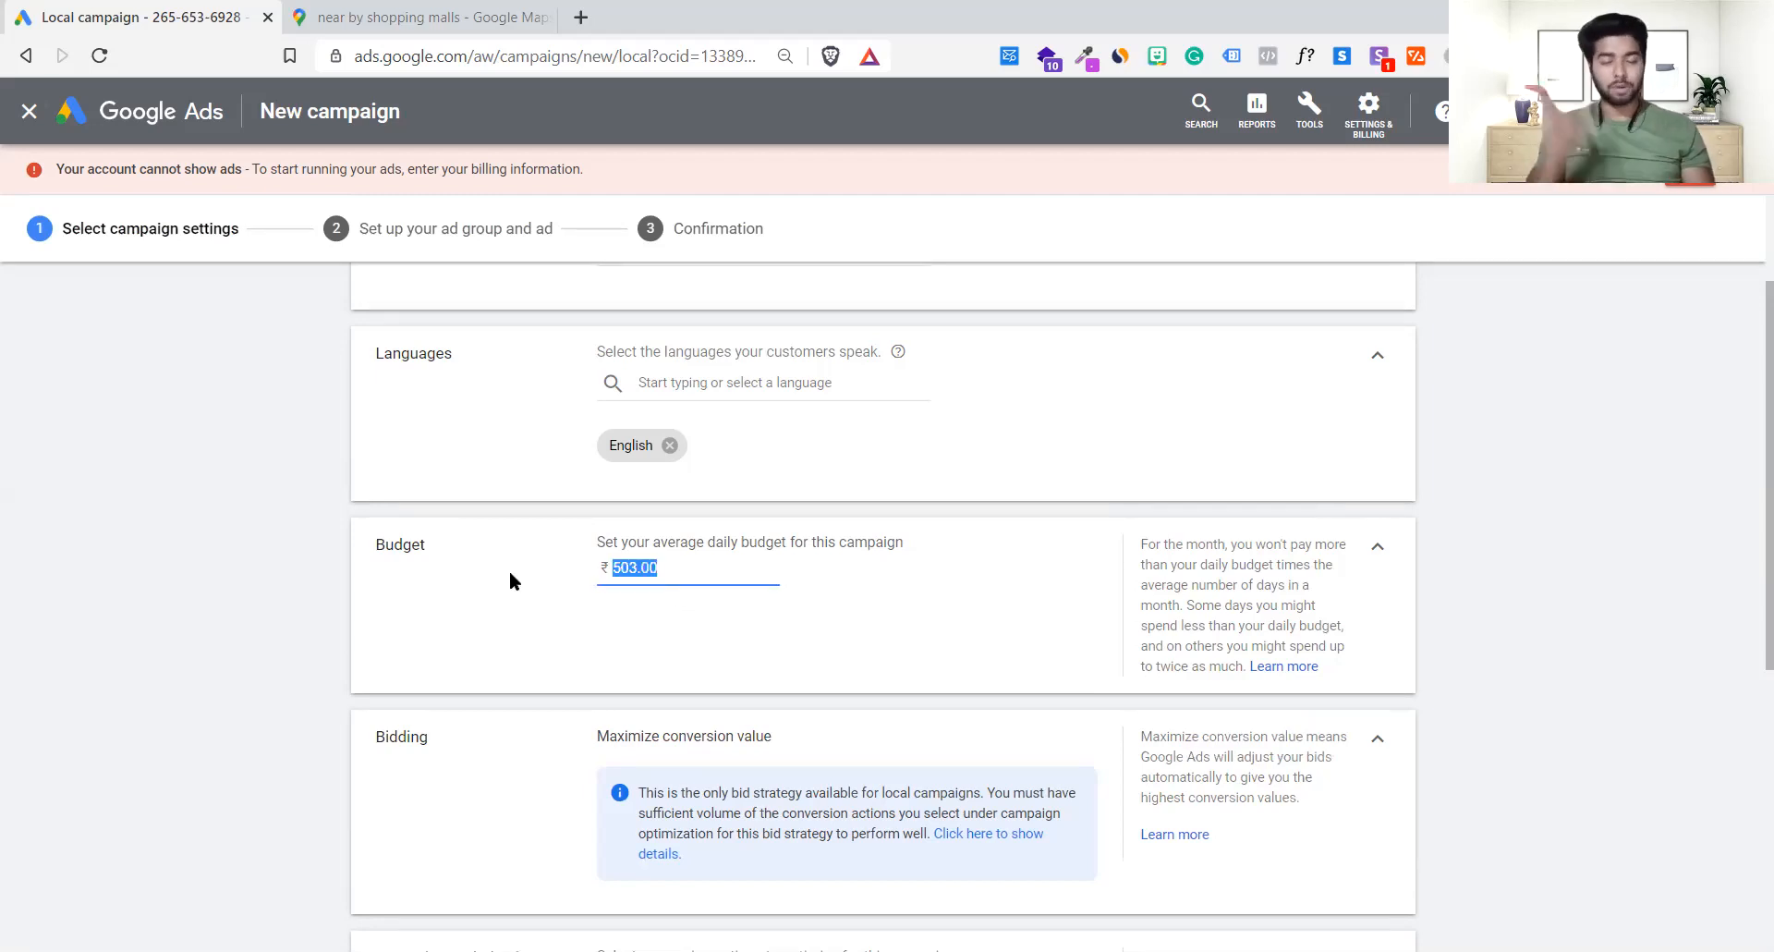
{"action": "left_click", "coordinate": [768, 623]}
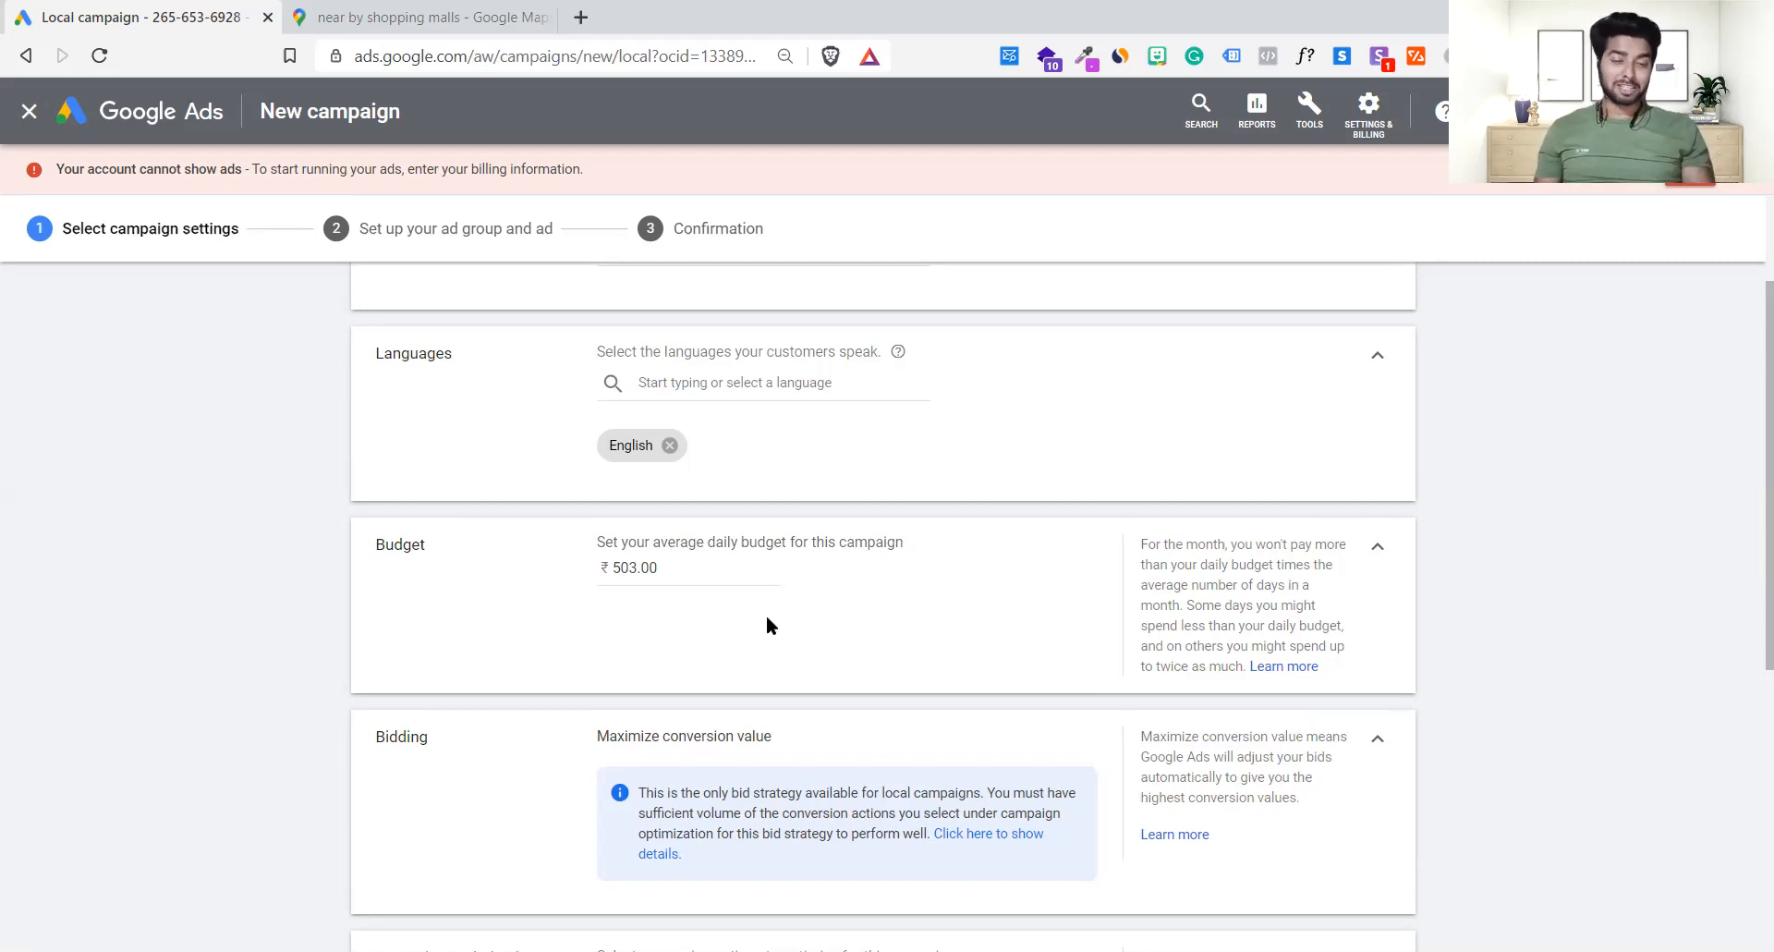
{"action": "left_click_drag", "start_coordinate": [665, 567], "coordinate": [574, 573]}
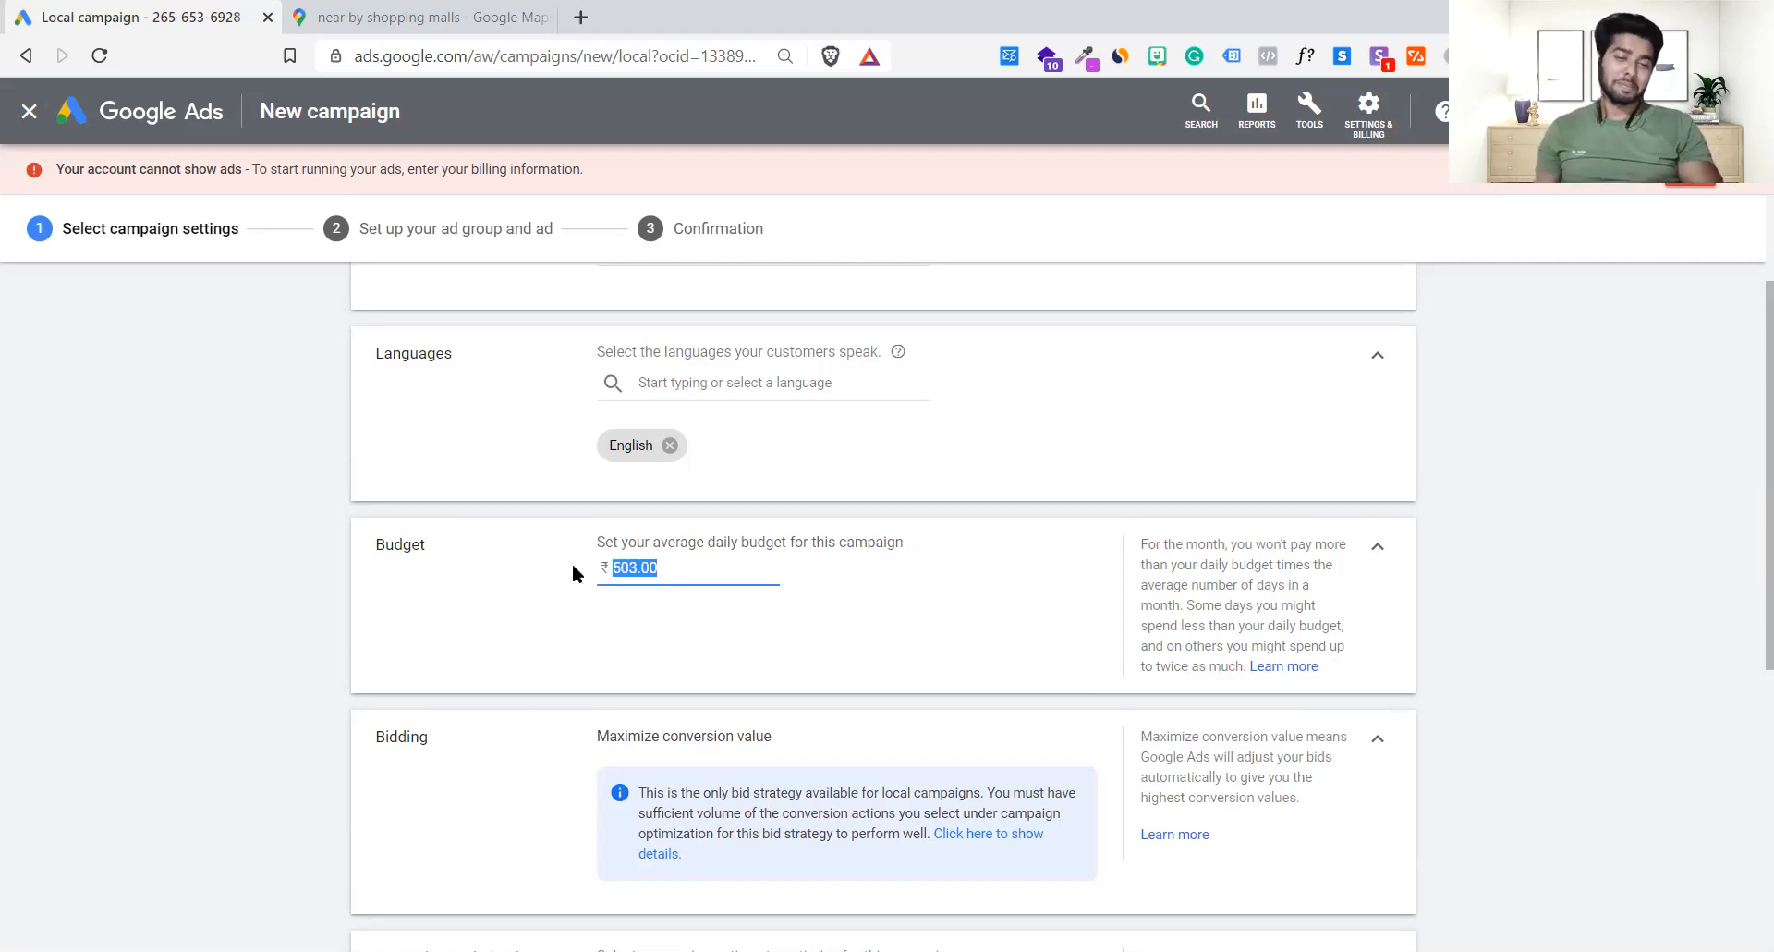
{"action": "left_click", "coordinate": [772, 624]}
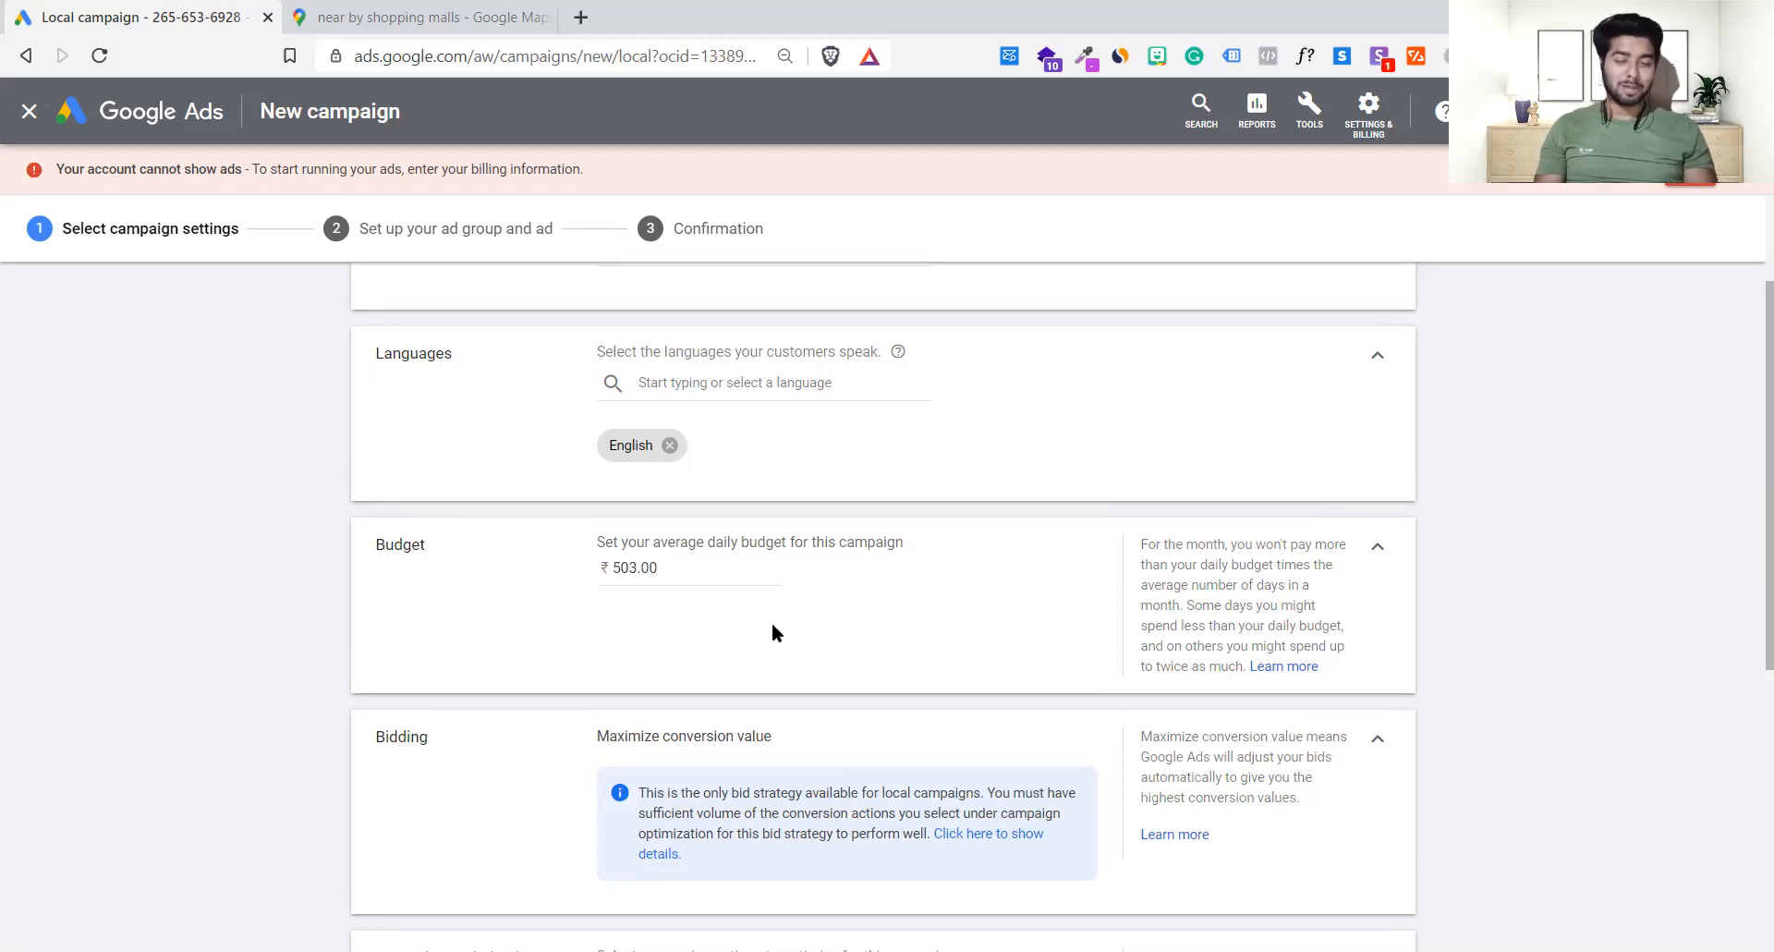
{"action": "left_click_drag", "start_coordinate": [677, 567], "coordinate": [549, 570]}
{"action": "left_click", "coordinate": [683, 632]}
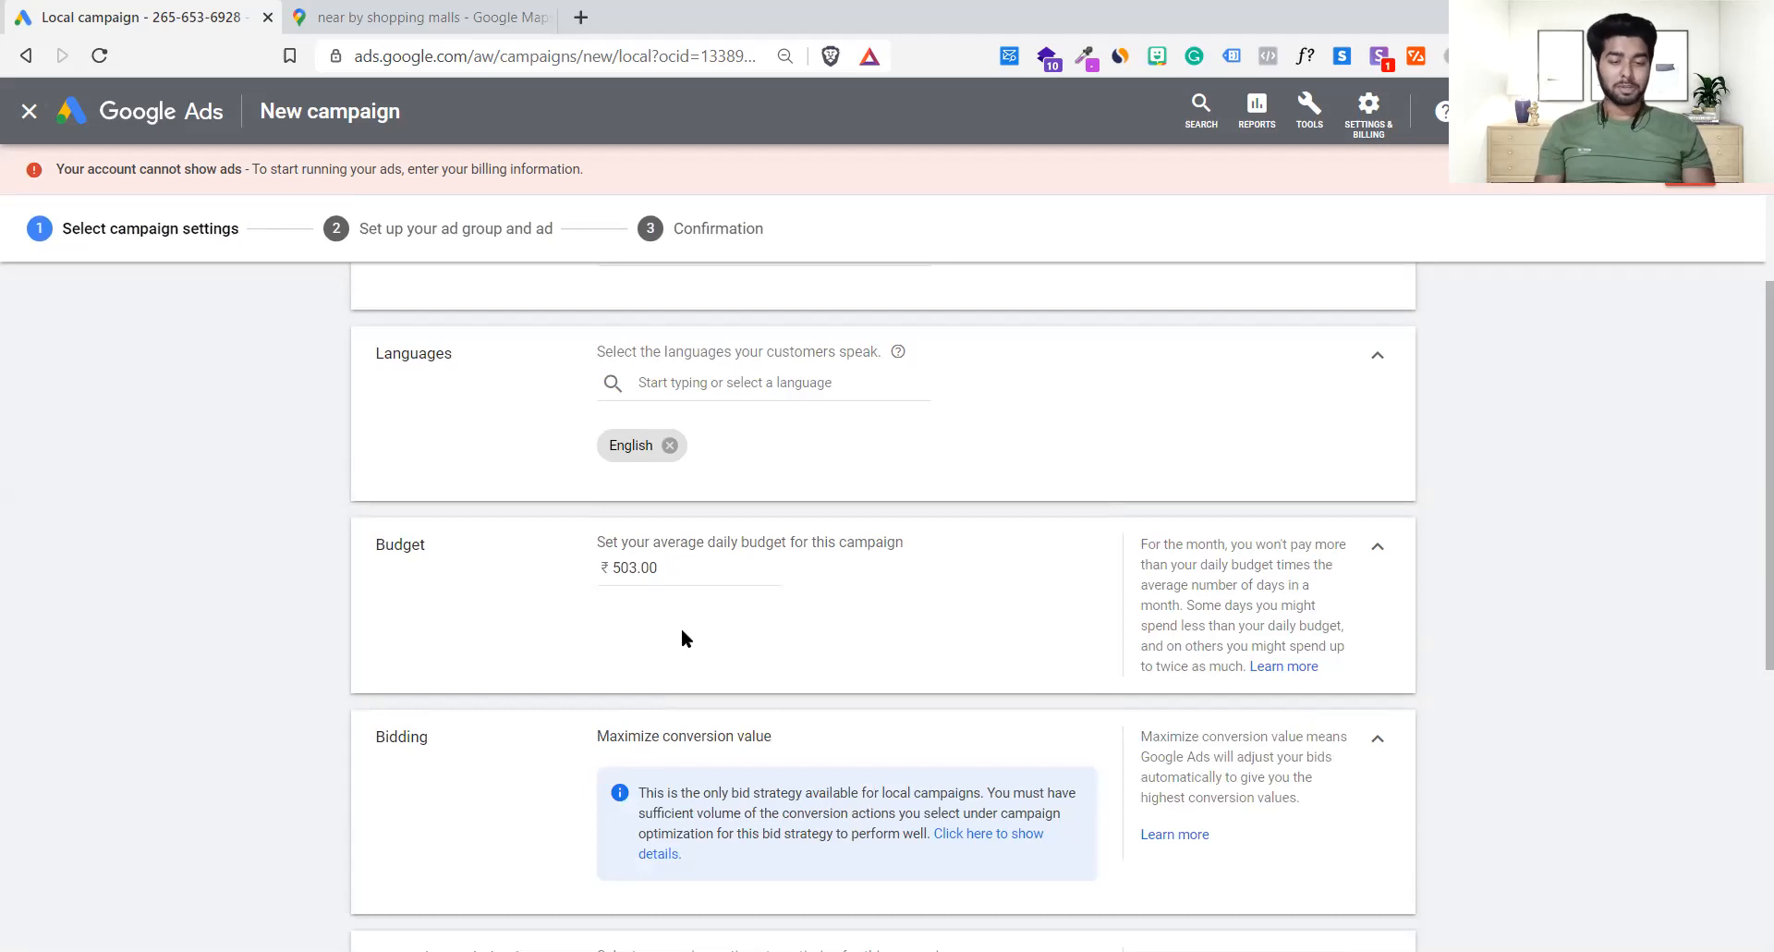
- Examine the campaign's bidding section, including the Maximize conversion value strategy and its note for local campaigns
{"action": "scroll", "coordinate": [682, 636], "scroll_direction": "down", "scroll_amount": 2}
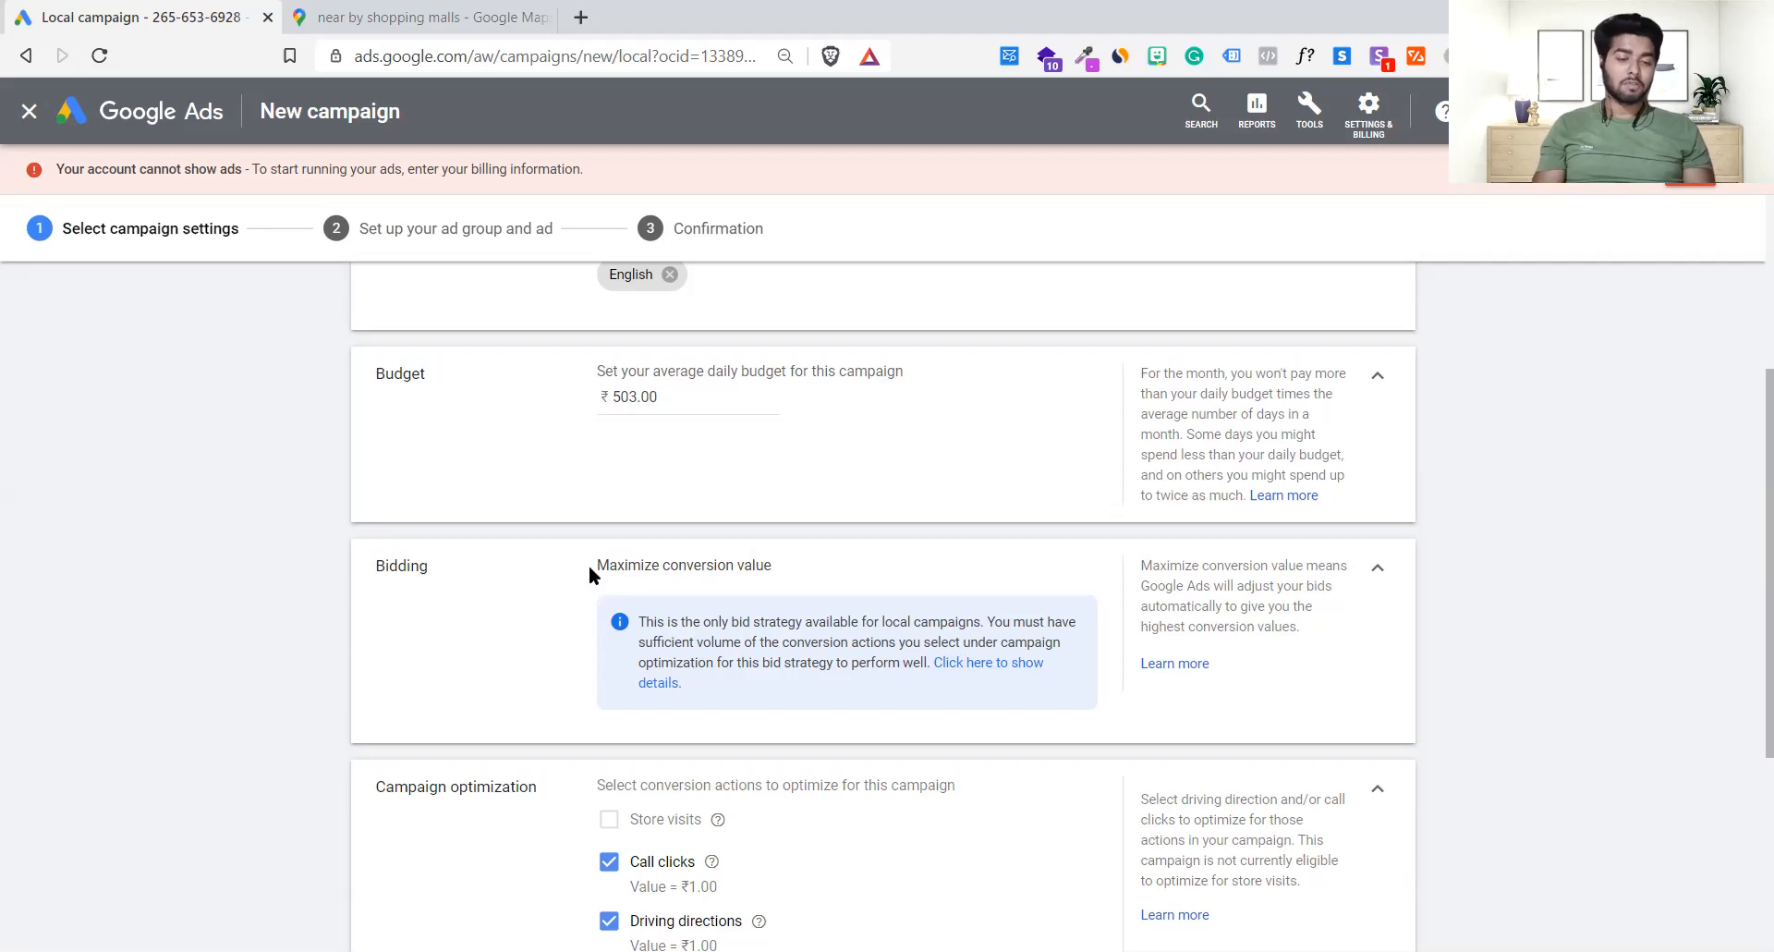
{"action": "scroll", "coordinate": [794, 566], "scroll_direction": "down", "scroll_amount": 1}
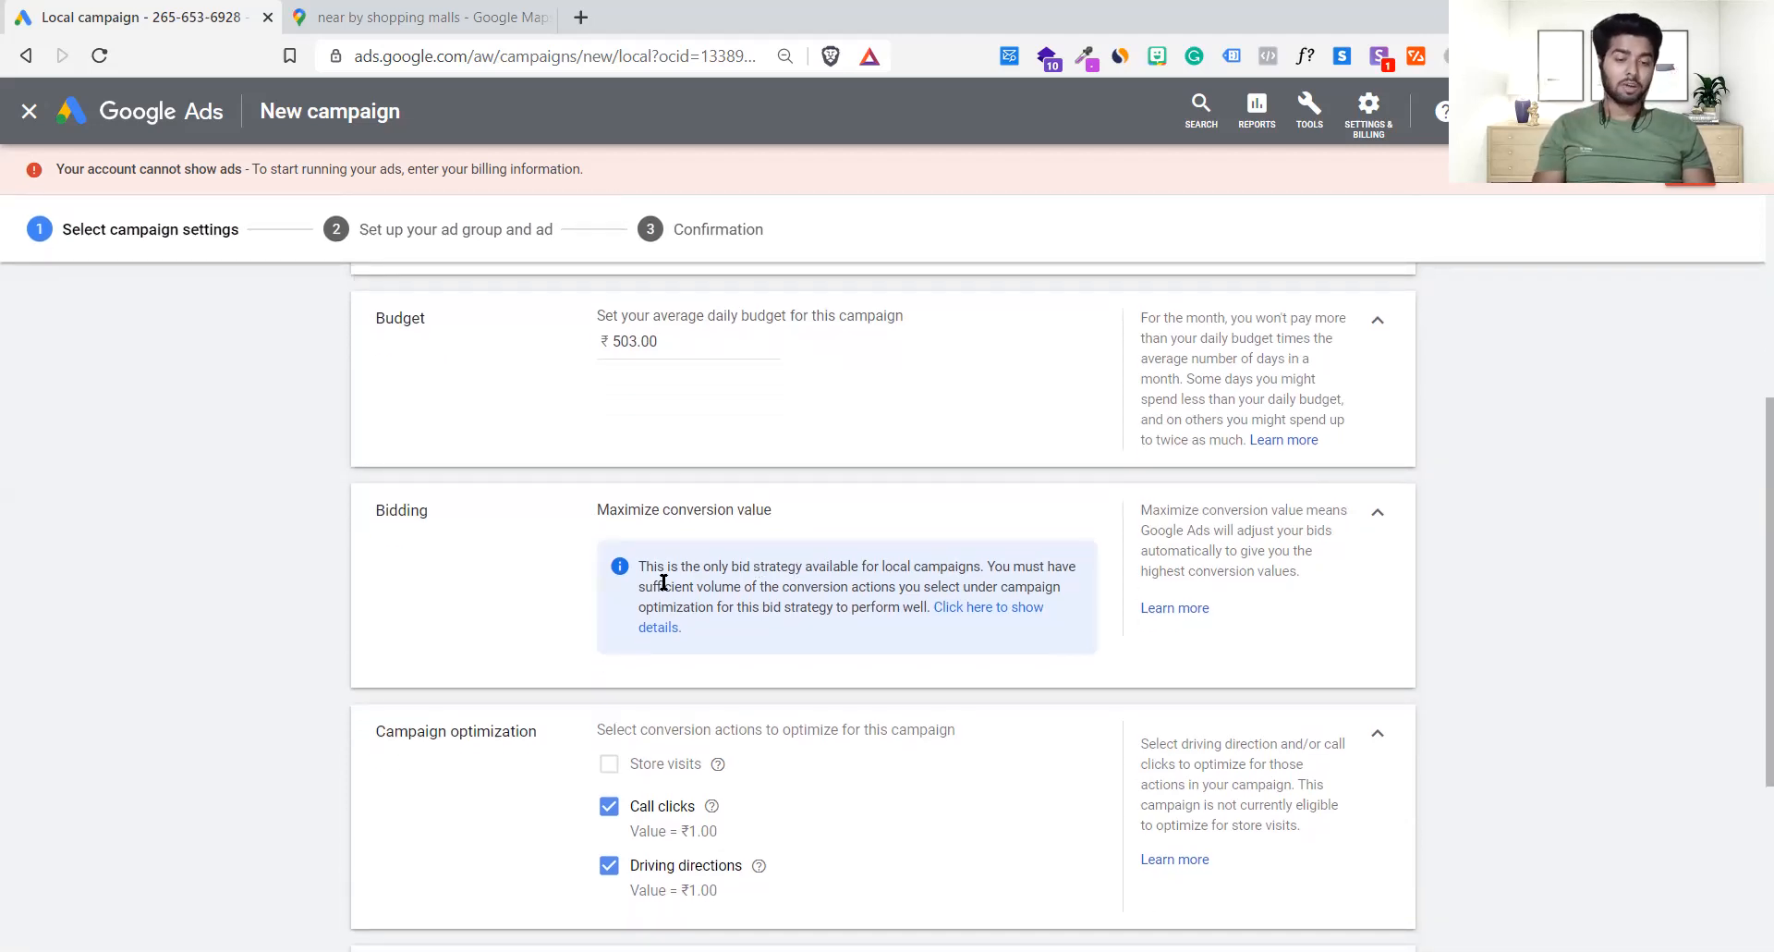
{"action": "scroll", "coordinate": [638, 559], "scroll_direction": "down", "scroll_amount": 1}
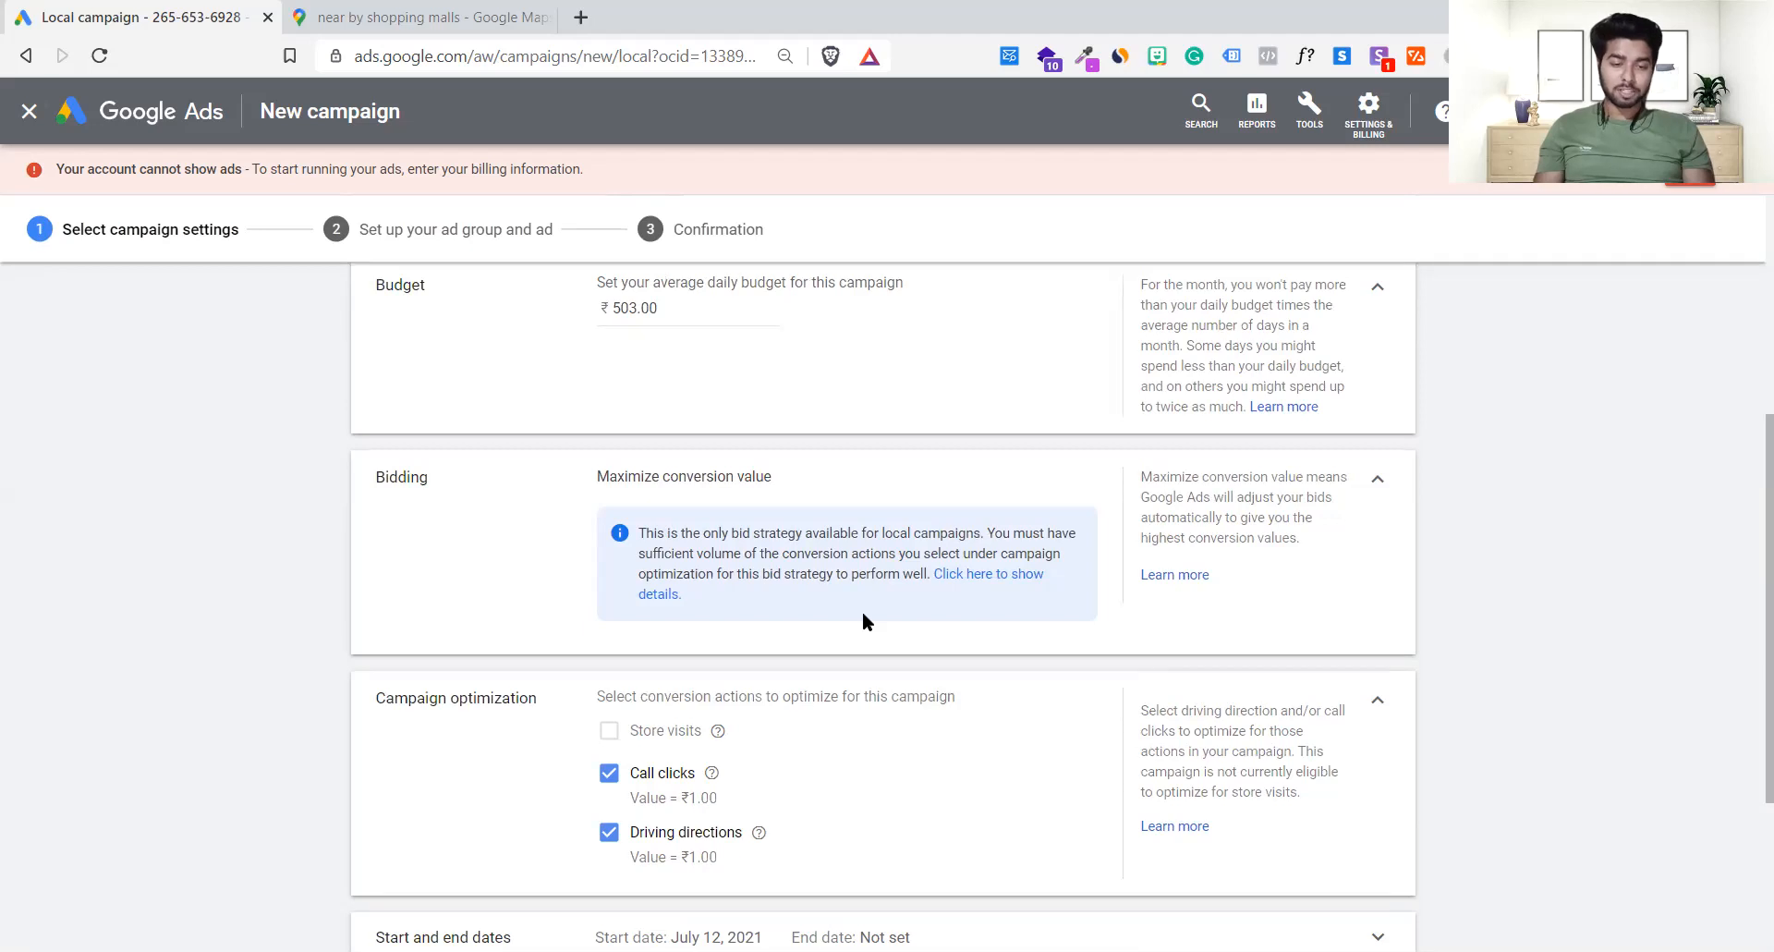
{"action": "scroll", "coordinate": [862, 614], "scroll_direction": "up", "scroll_amount": 1}
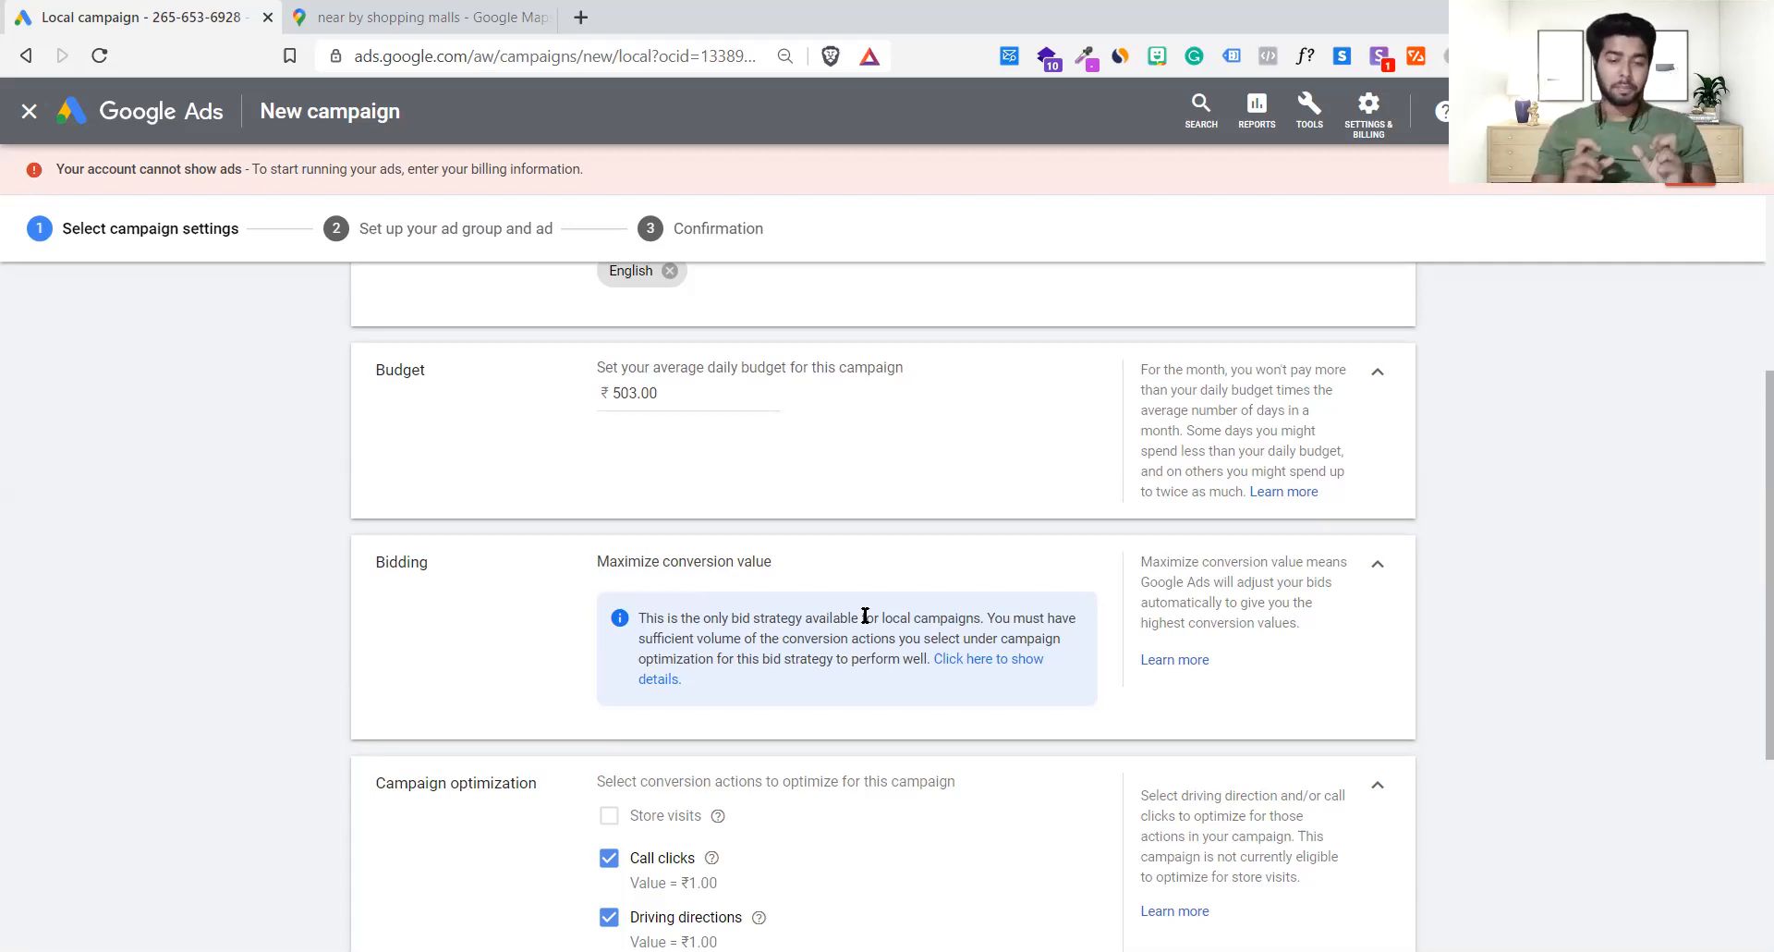
{"action": "triple_click", "coordinate": [684, 565]}
{"action": "left_click", "coordinate": [799, 579]}
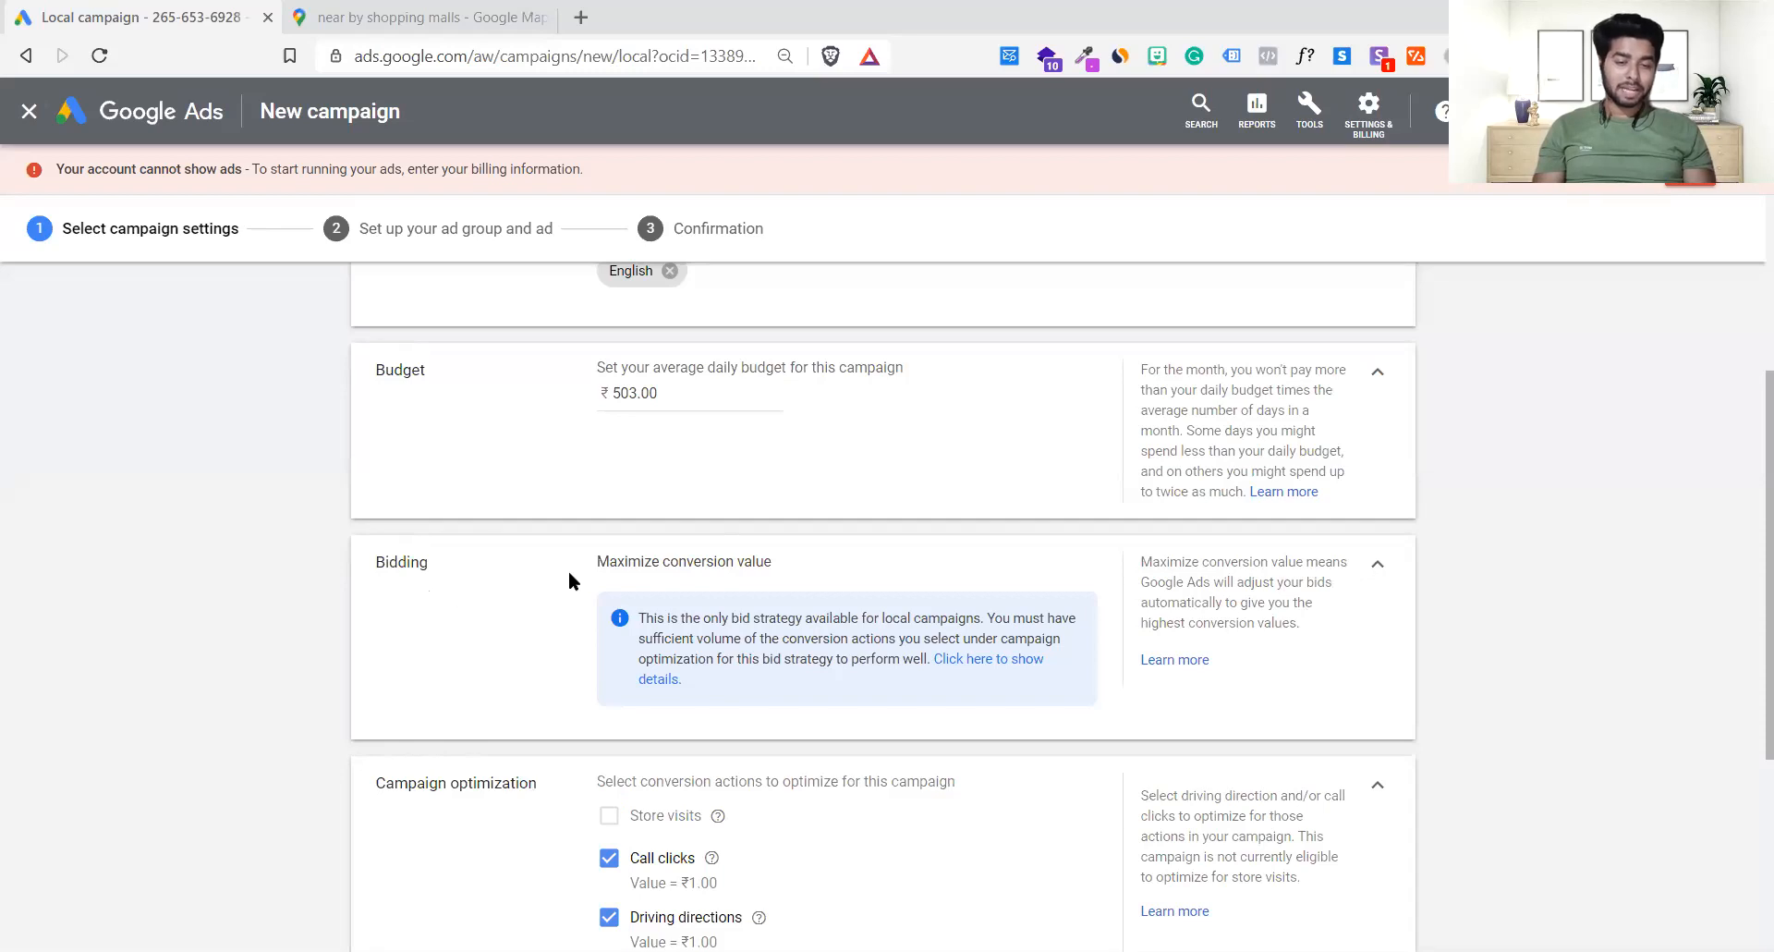
{"action": "left_click_drag", "start_coordinate": [575, 561], "coordinate": [797, 562]}
{"action": "left_click", "coordinate": [797, 562]}
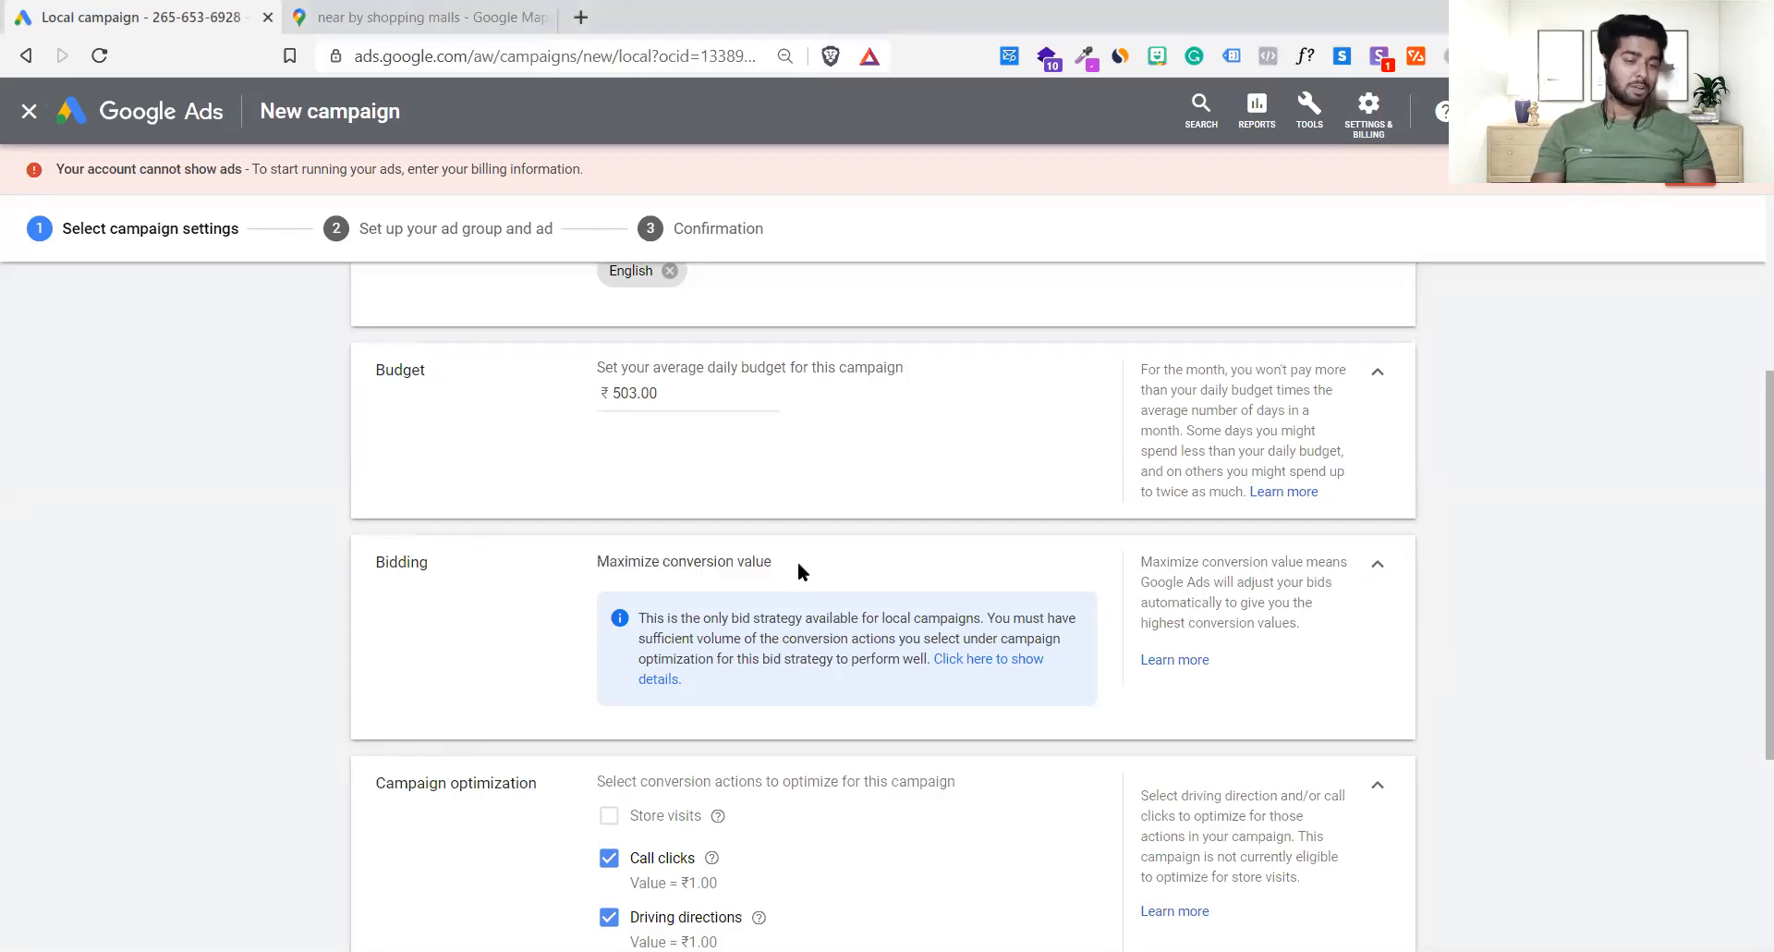
- Deselect the Call clicks and Driving directions conversion actions in the campaign optimization settings
{"action": "scroll", "coordinate": [796, 562], "scroll_direction": "down", "scroll_amount": 2}
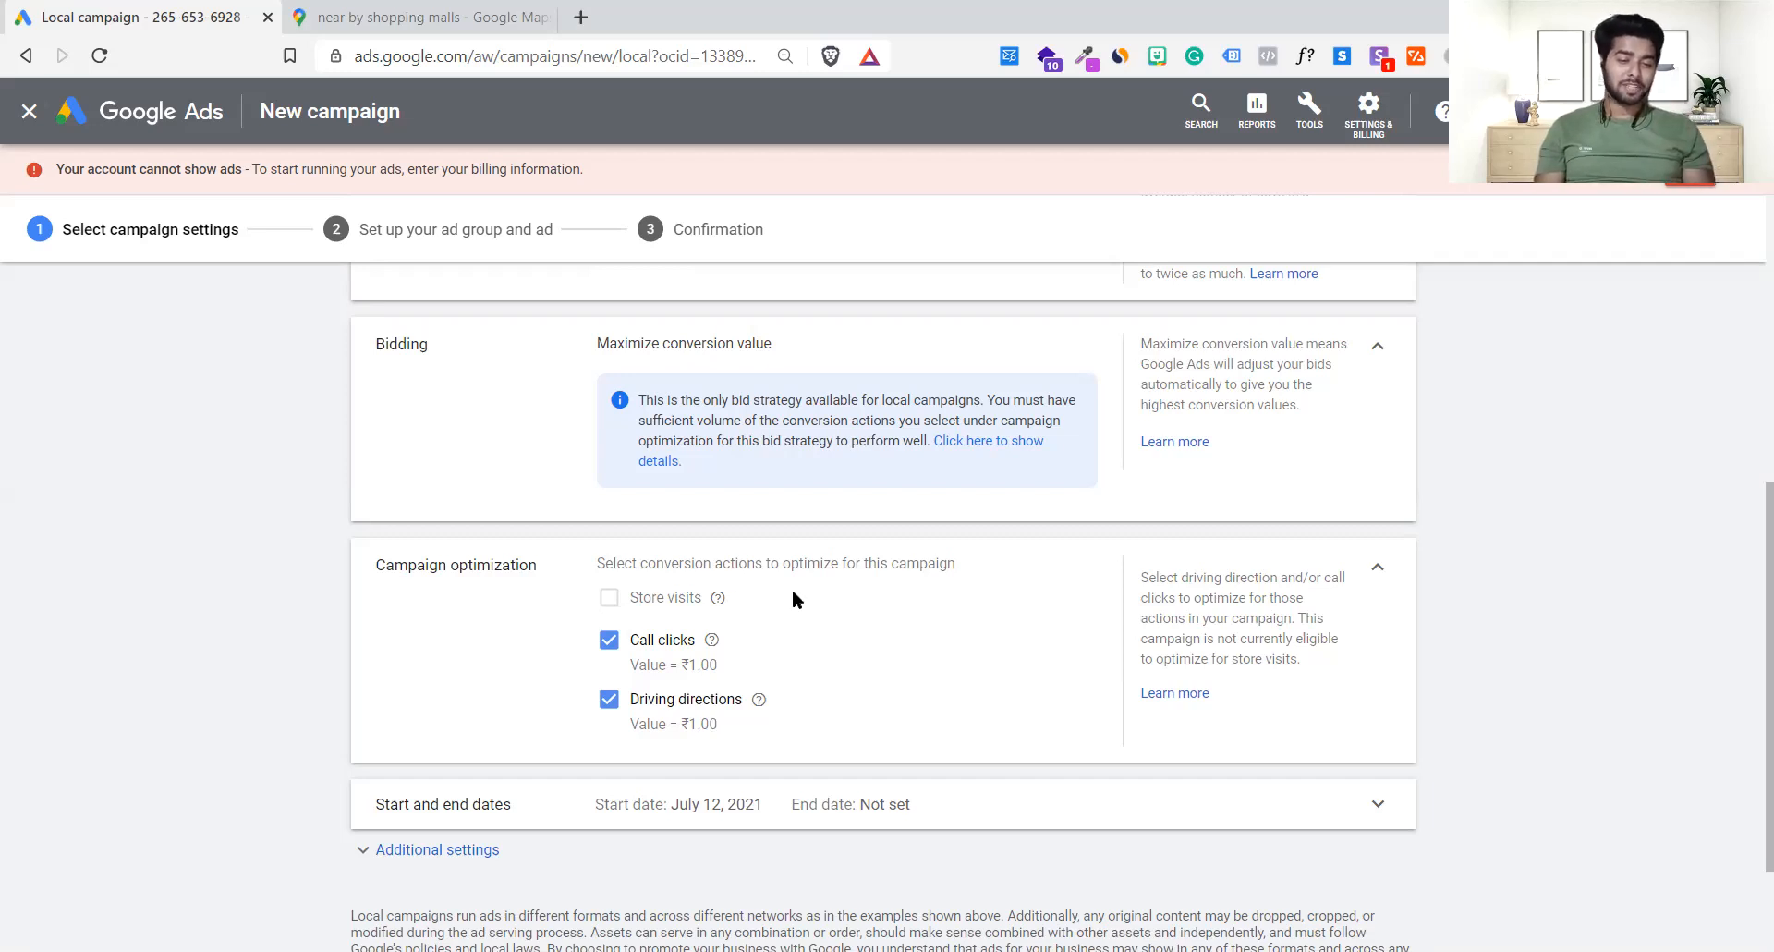
{"action": "scroll", "coordinate": [874, 630], "scroll_direction": "down", "scroll_amount": 1}
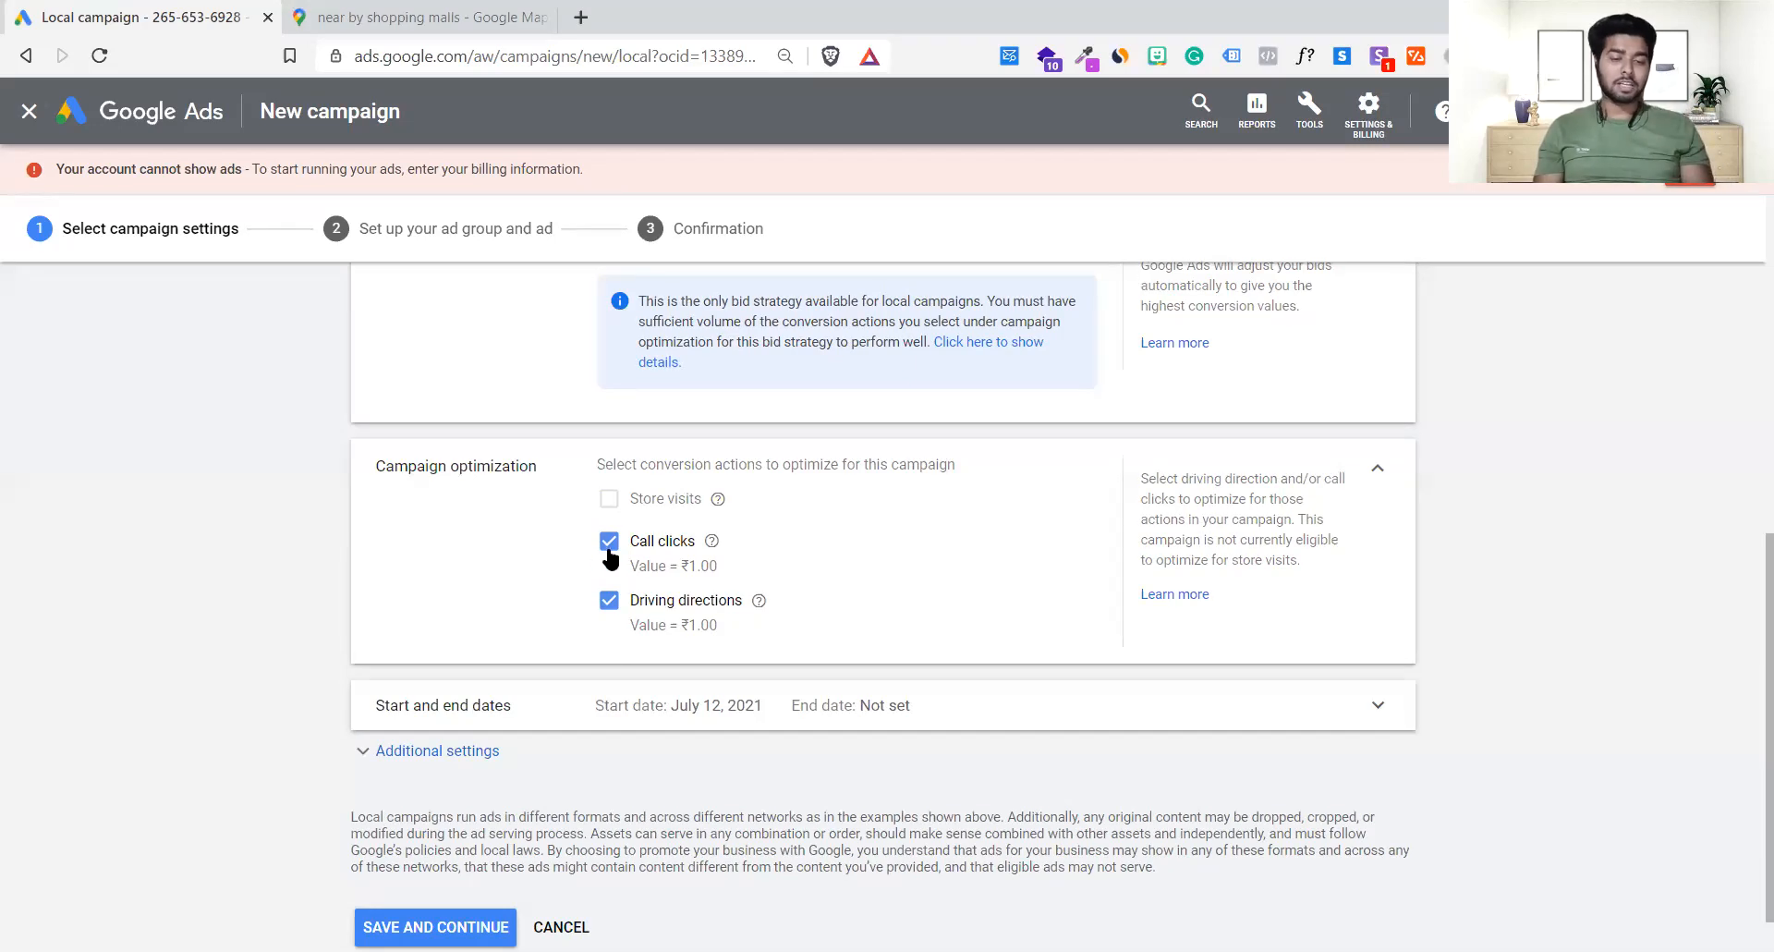
{"action": "left_click", "coordinate": [609, 601]}
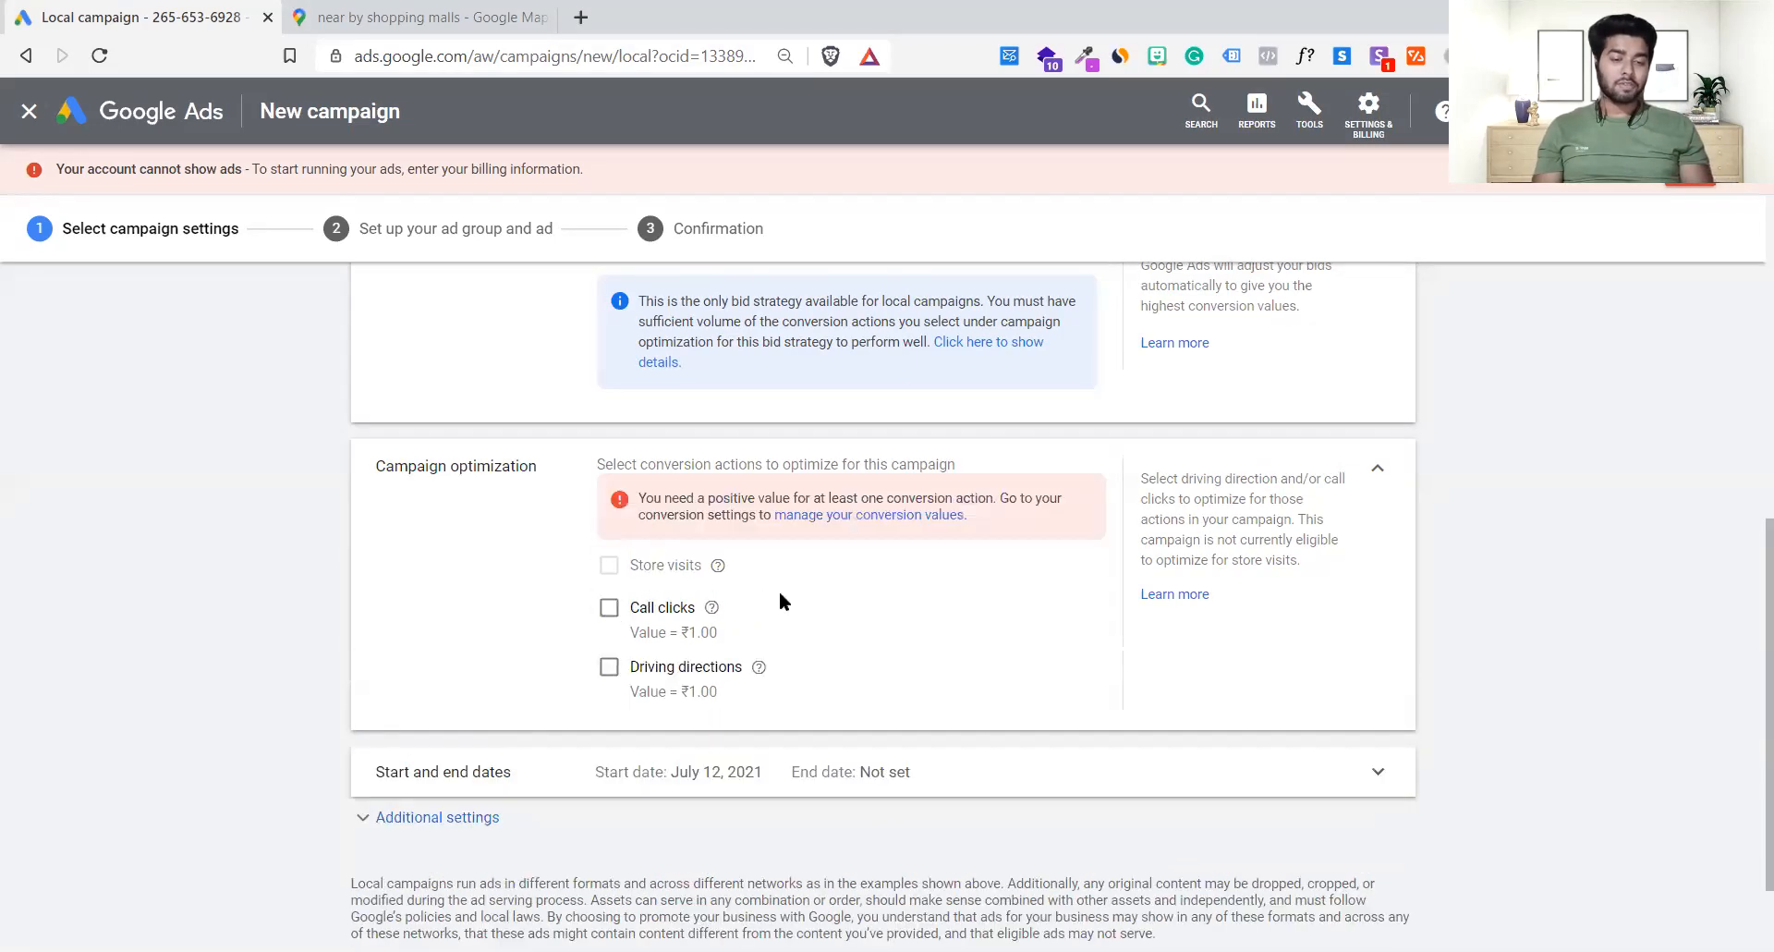
{"action": "left_click", "coordinate": [609, 607]}
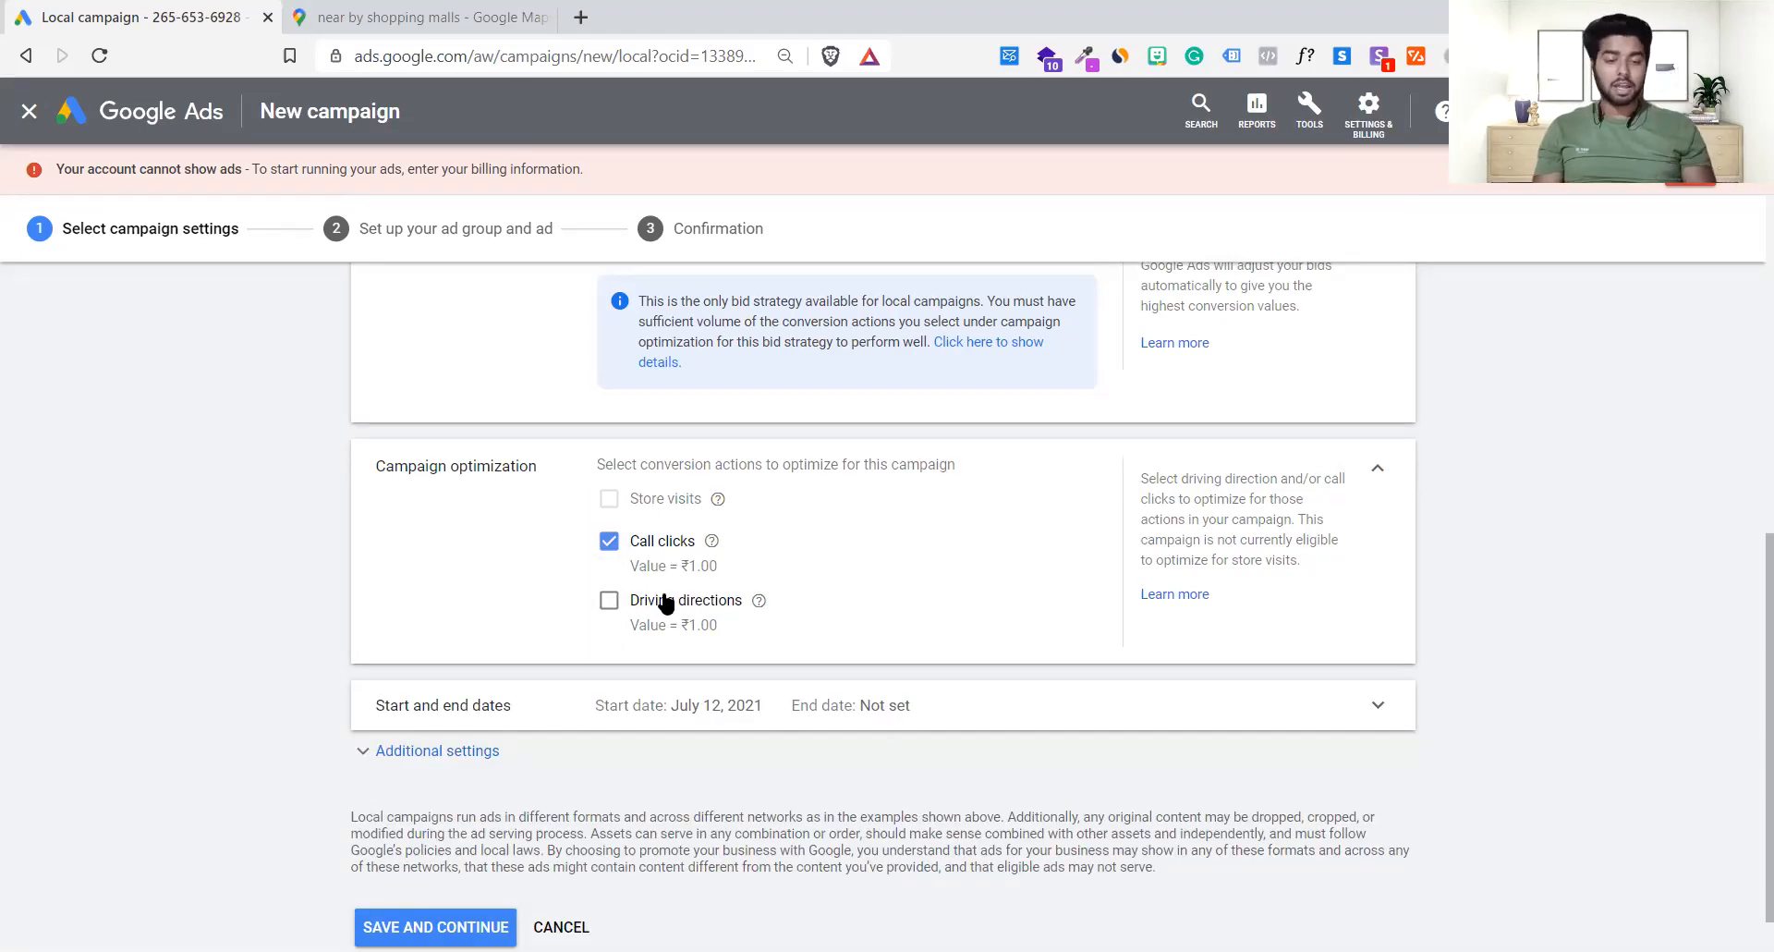
{"action": "left_click", "coordinate": [609, 602]}
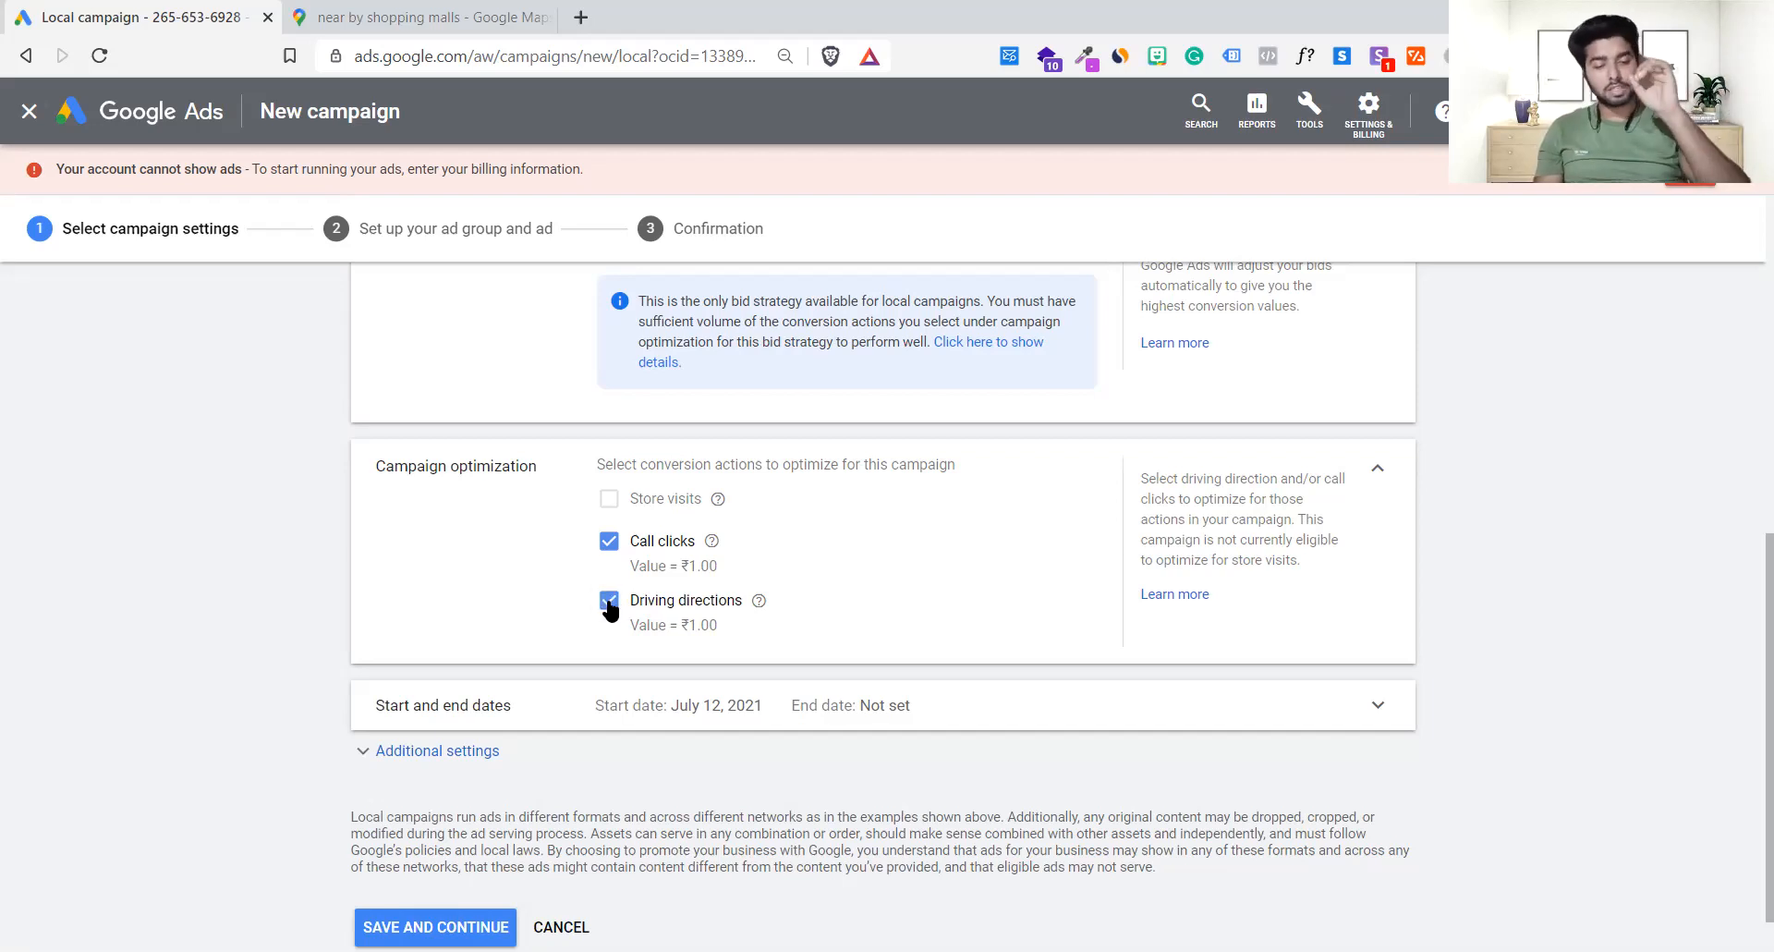
{"action": "left_click", "coordinate": [609, 602]}
{"action": "left_click", "coordinate": [608, 541]}
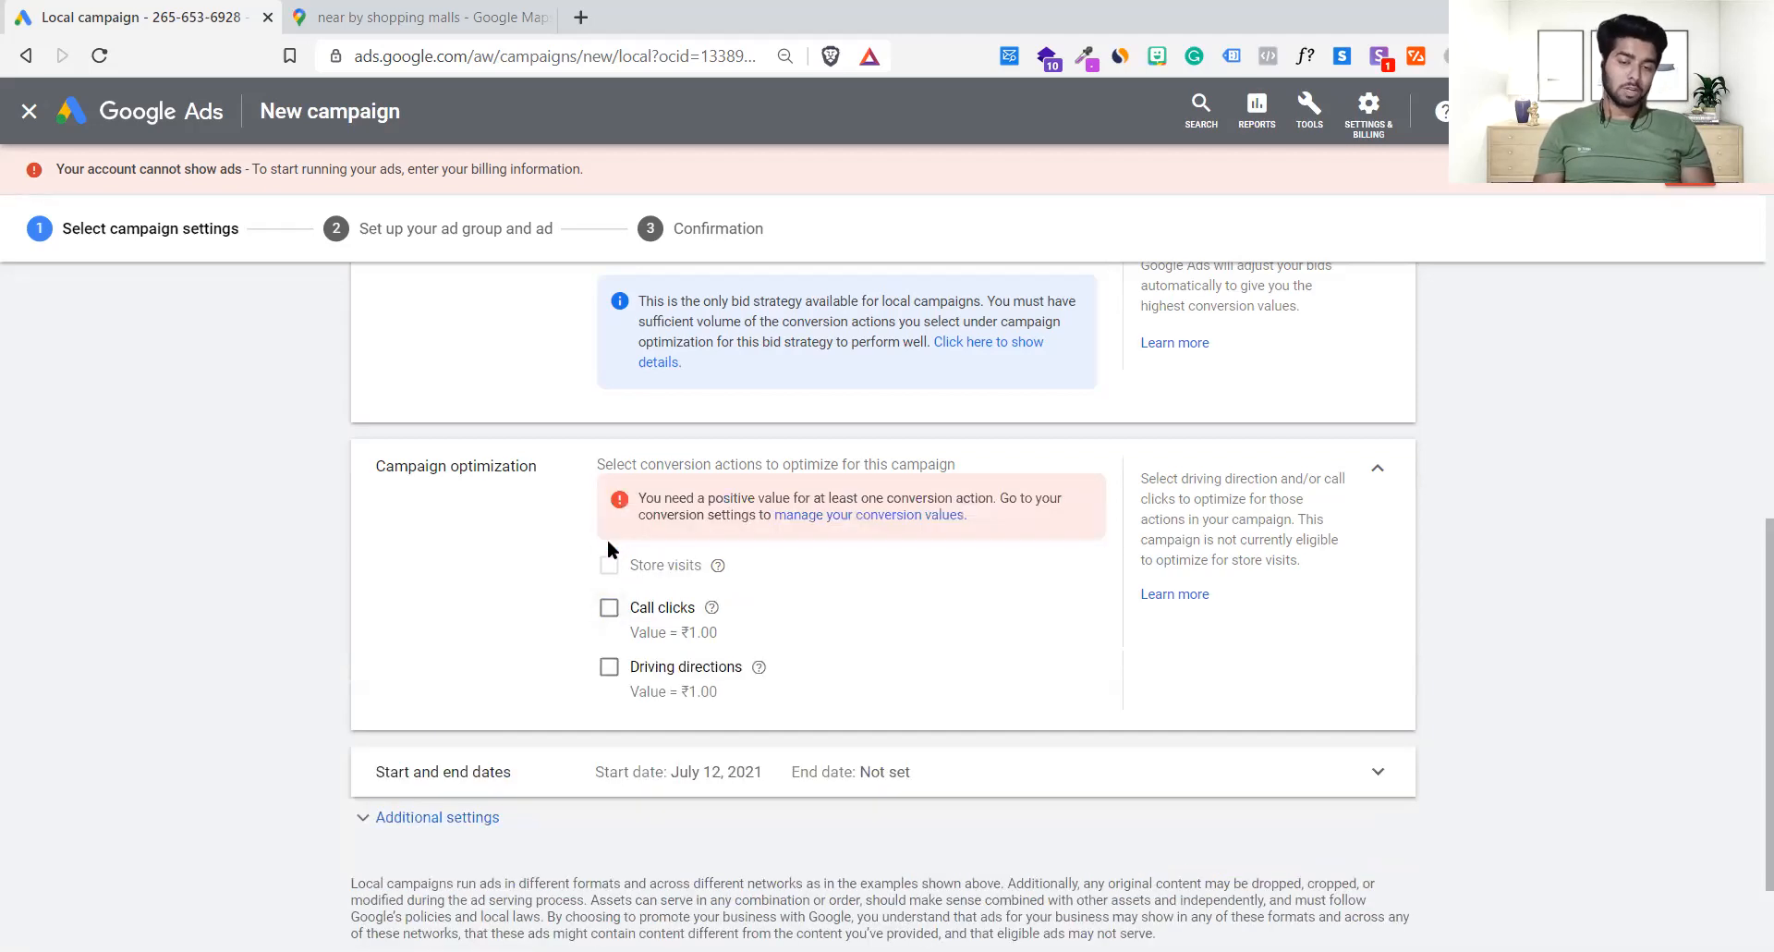
- Select the Call clicks and Driving directions conversion actions in the campaign optimization settings
{"action": "left_click", "coordinate": [601, 609]}
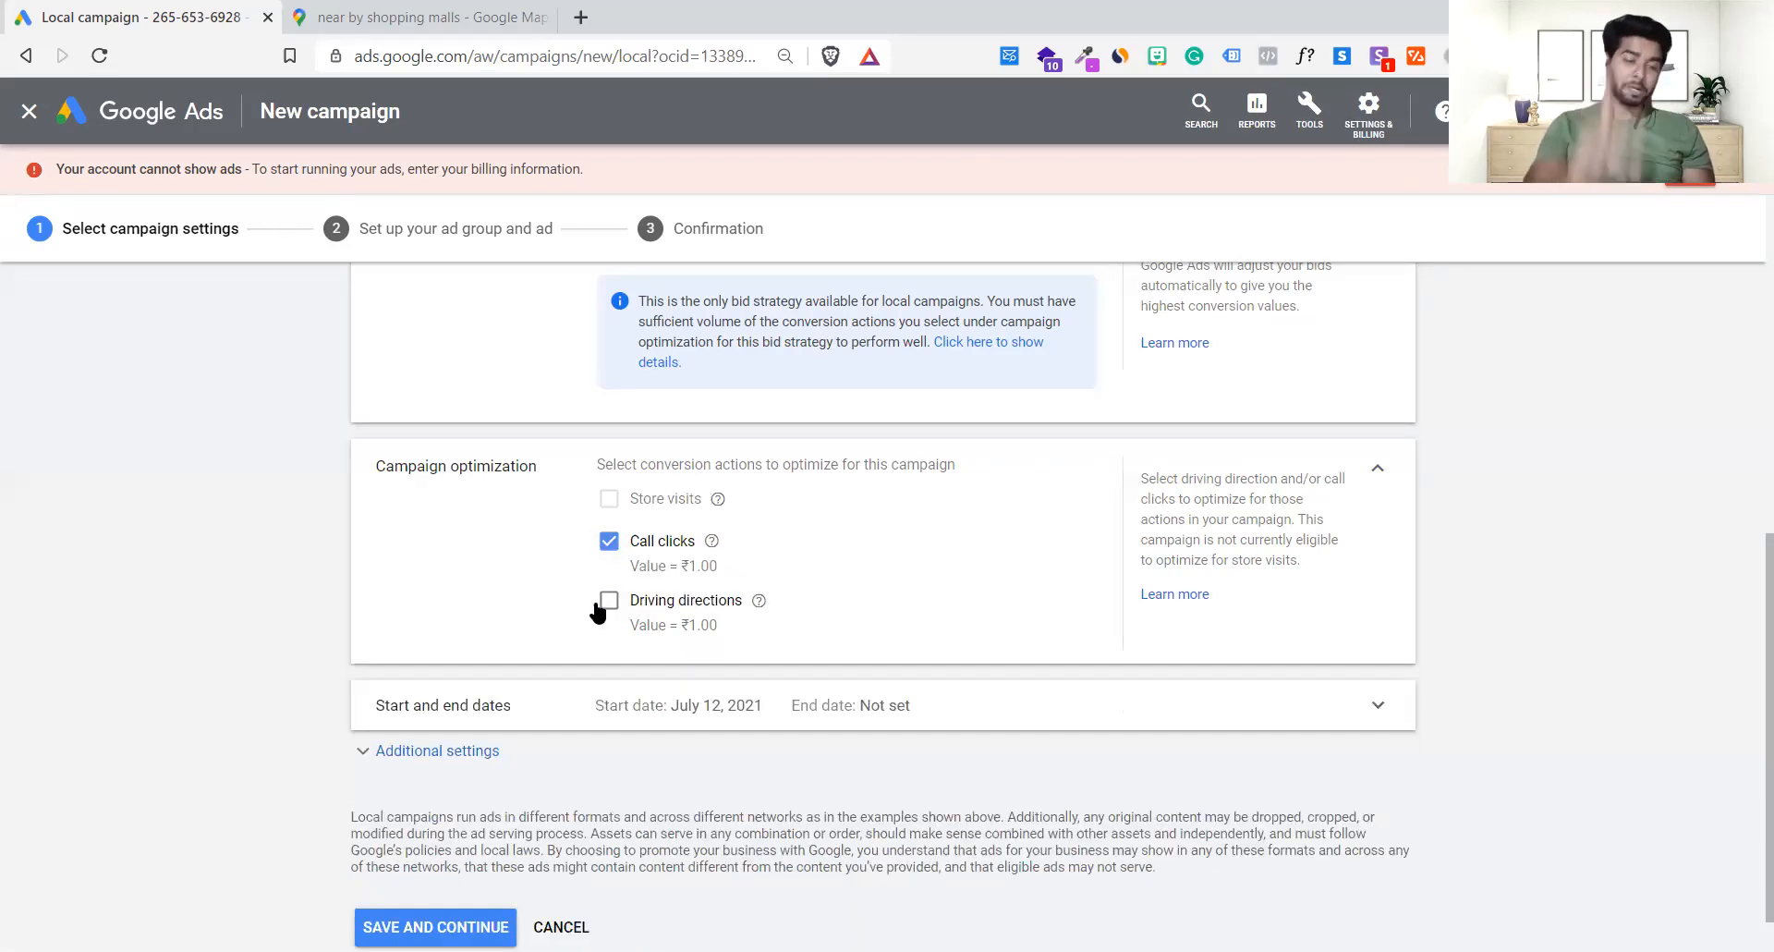
{"action": "left_click", "coordinate": [614, 606]}
{"action": "mouse_move", "coordinate": [403, 467]}
{"action": "left_mouse_down"}
{"action": "mouse_move", "coordinate": [512, 482]}
{"action": "mouse_move", "coordinate": [541, 464]}
{"action": "mouse_move", "coordinate": [364, 462]}
{"action": "mouse_move", "coordinate": [379, 469]}
{"action": "left_mouse_up"}
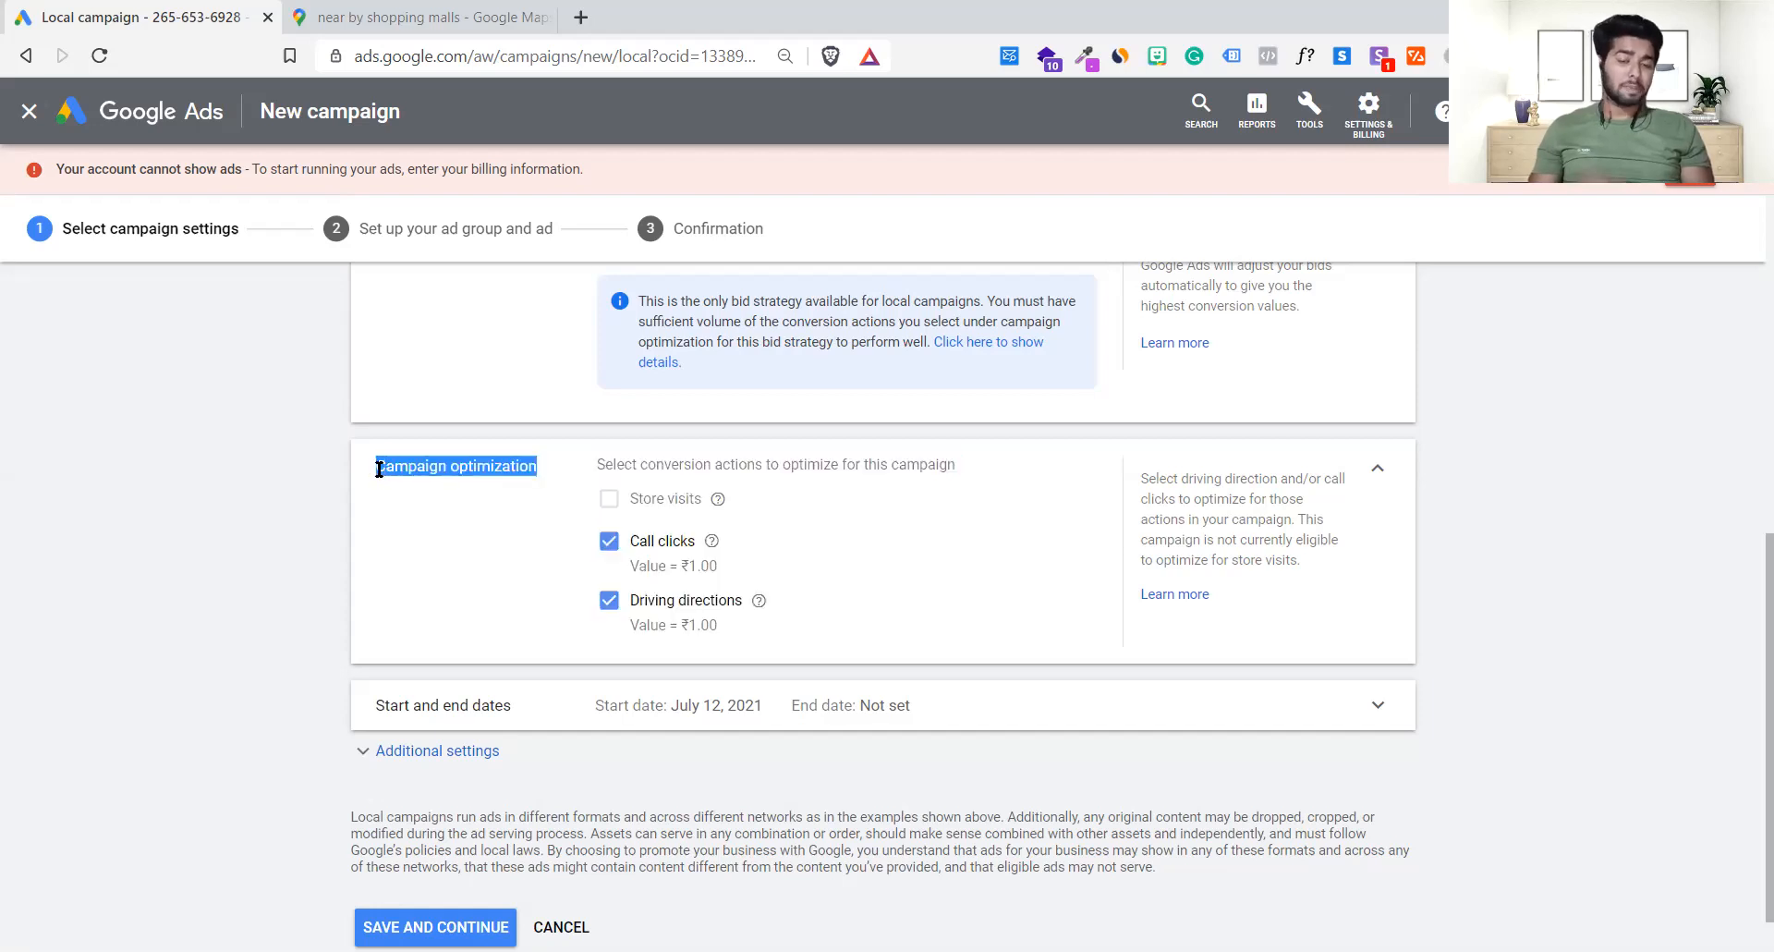
{"action": "left_click", "coordinate": [449, 541]}
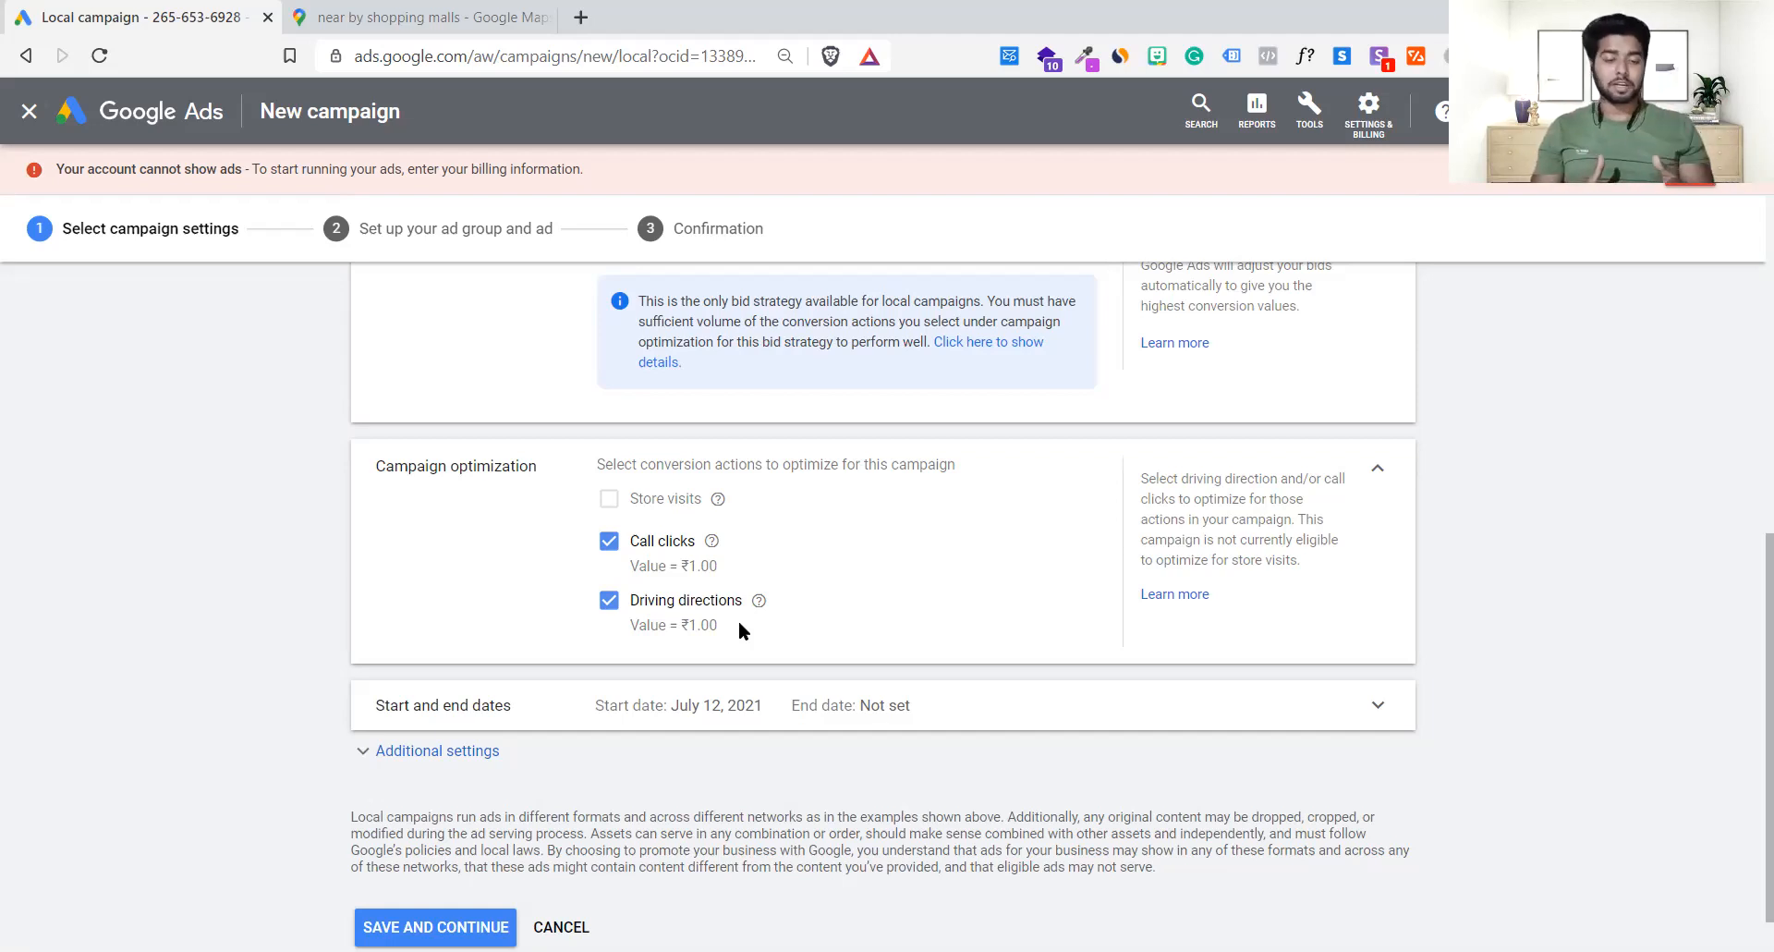
- Try an end date of Jul 17, 2021 for the campaign and set the end date back to None
{"action": "left_click", "coordinate": [985, 717]}
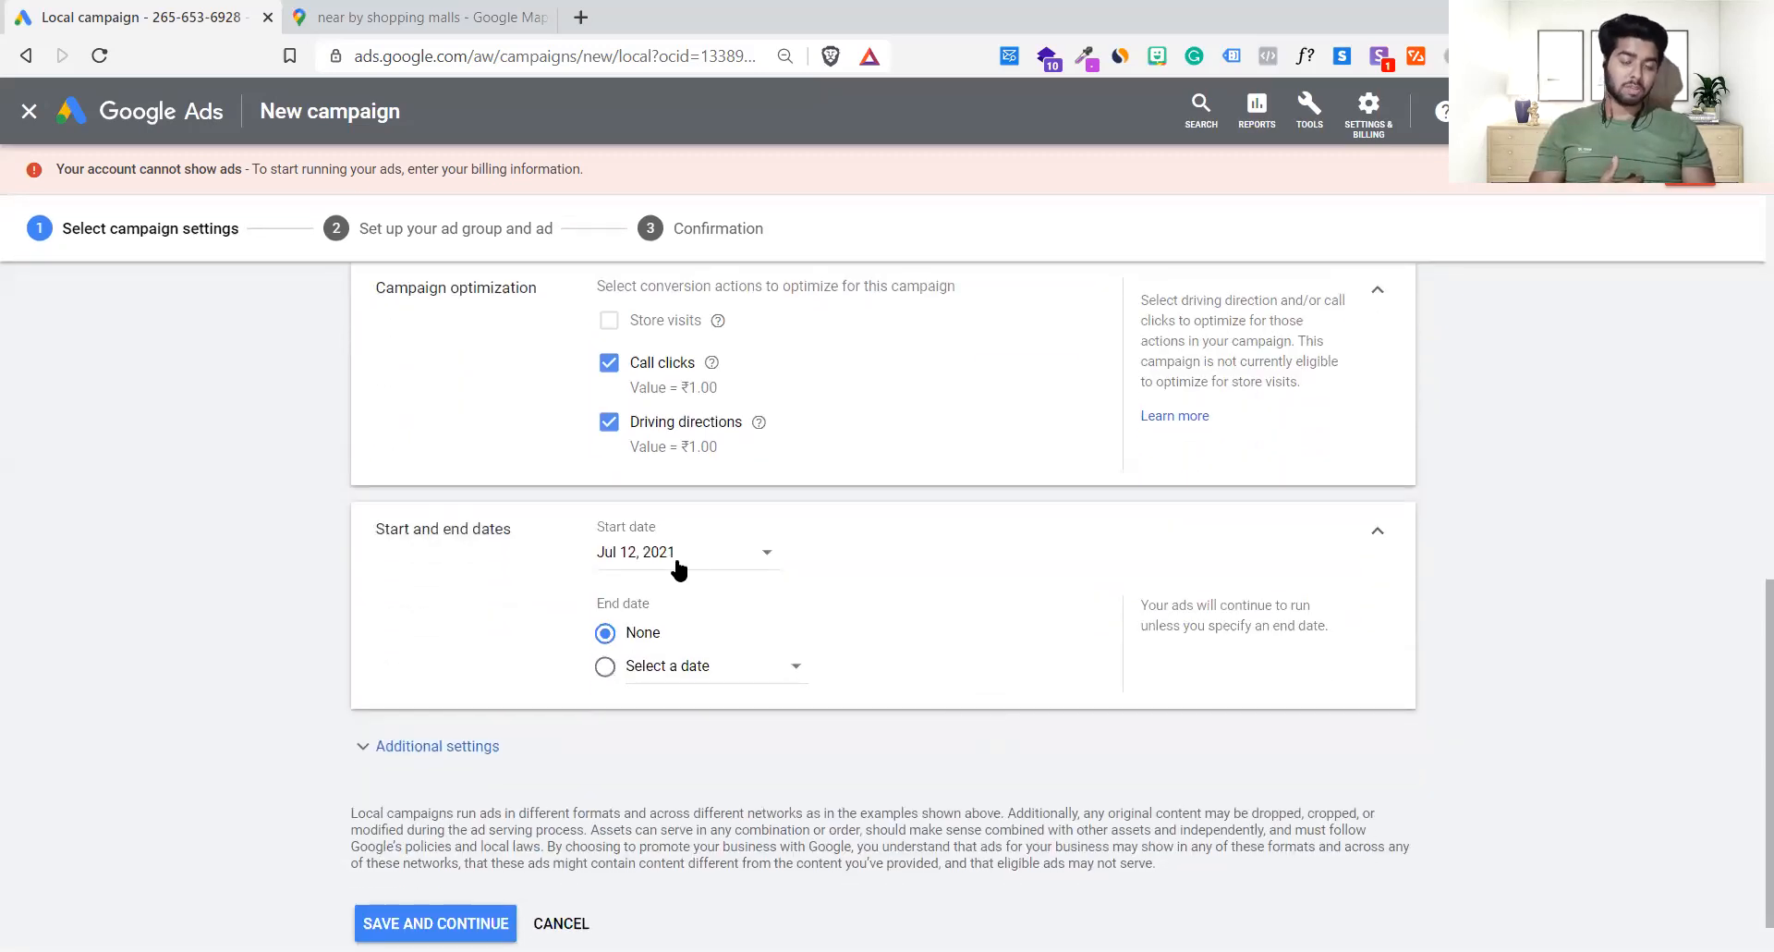
{"action": "left_click", "coordinate": [712, 669]}
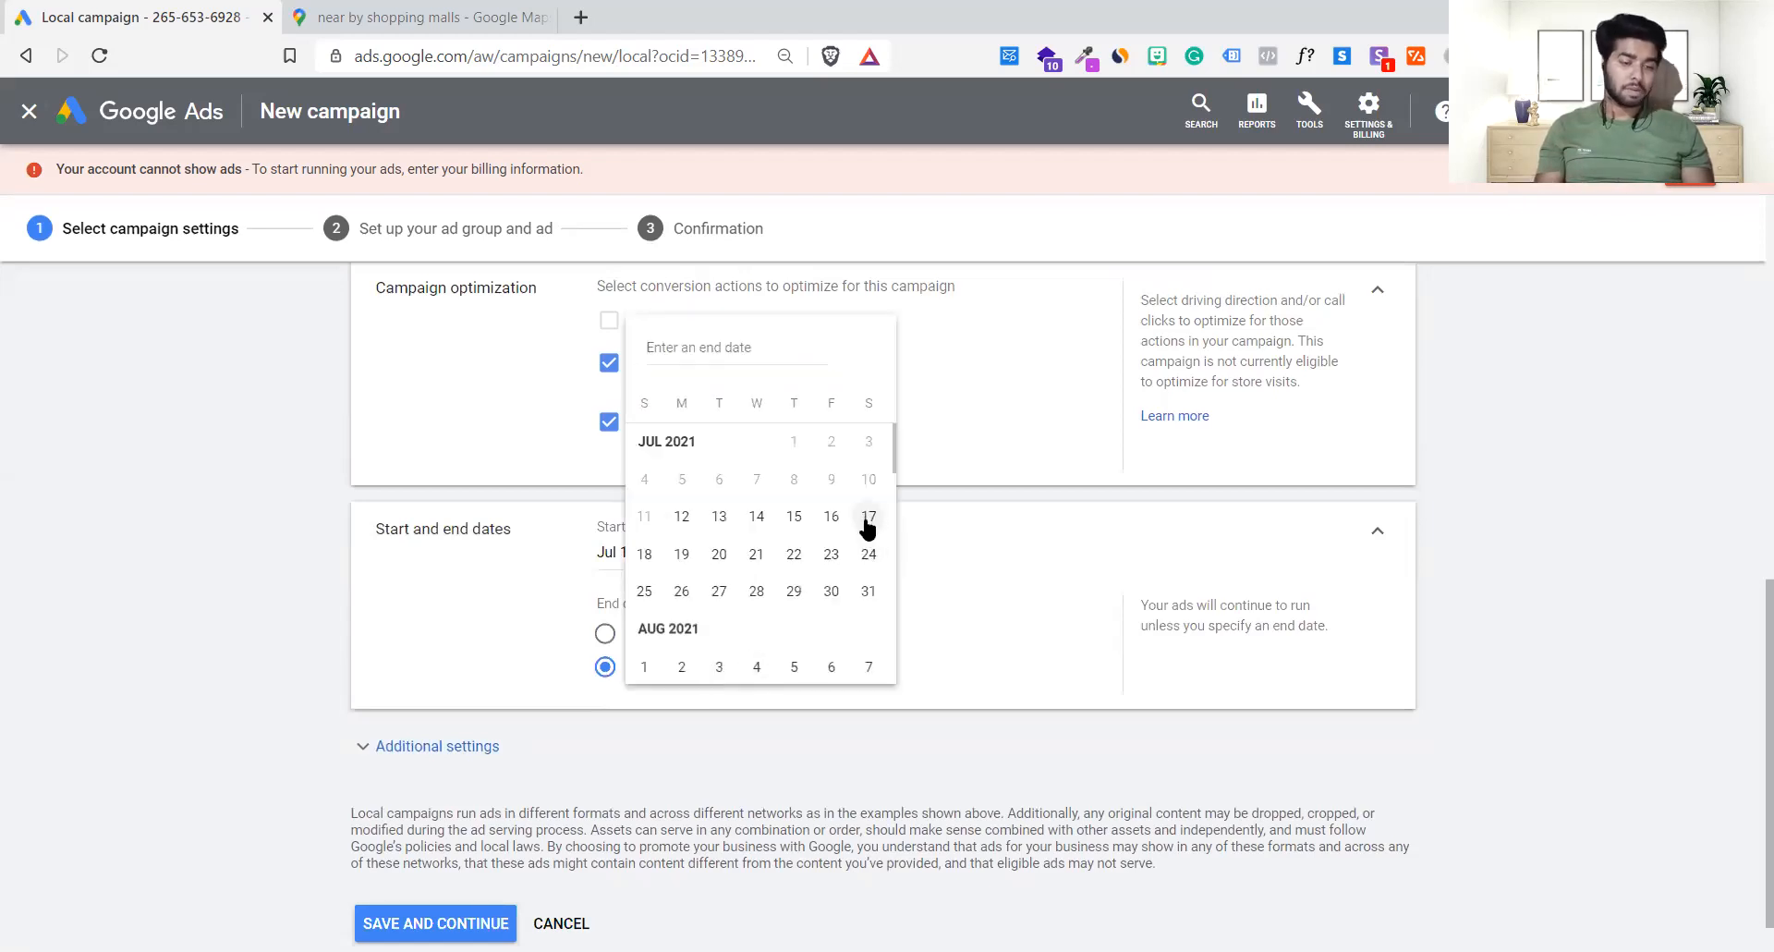
{"action": "left_click", "coordinate": [869, 518]}
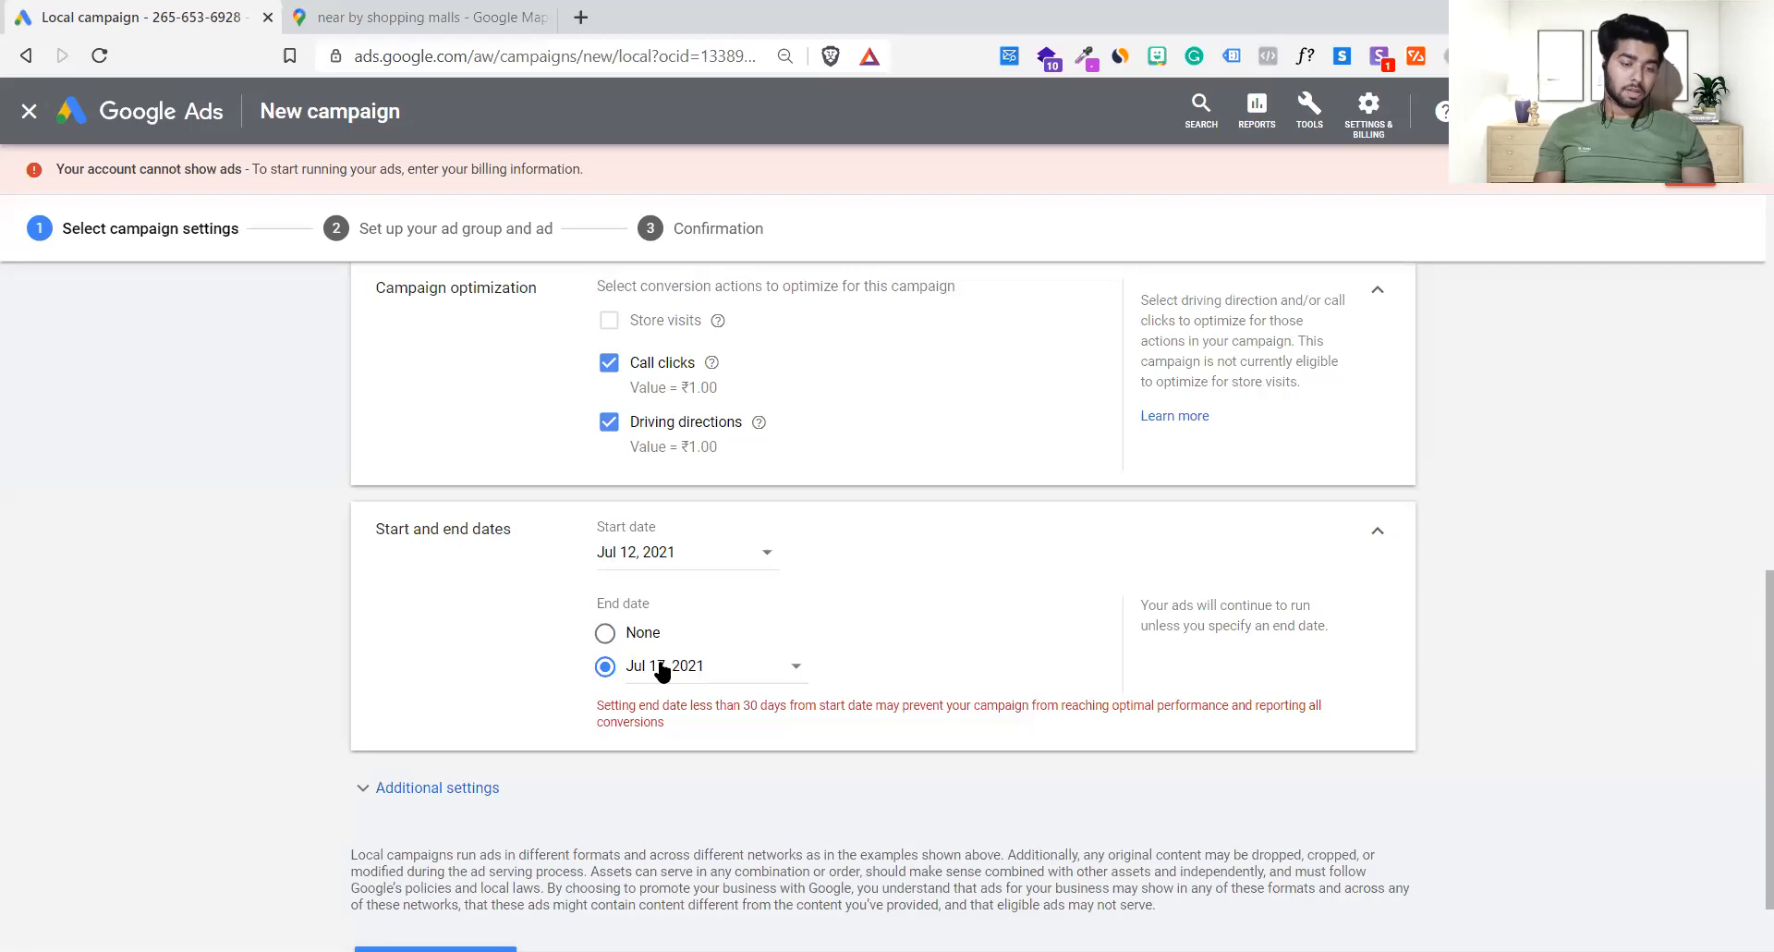
{"action": "left_click", "coordinate": [607, 634]}
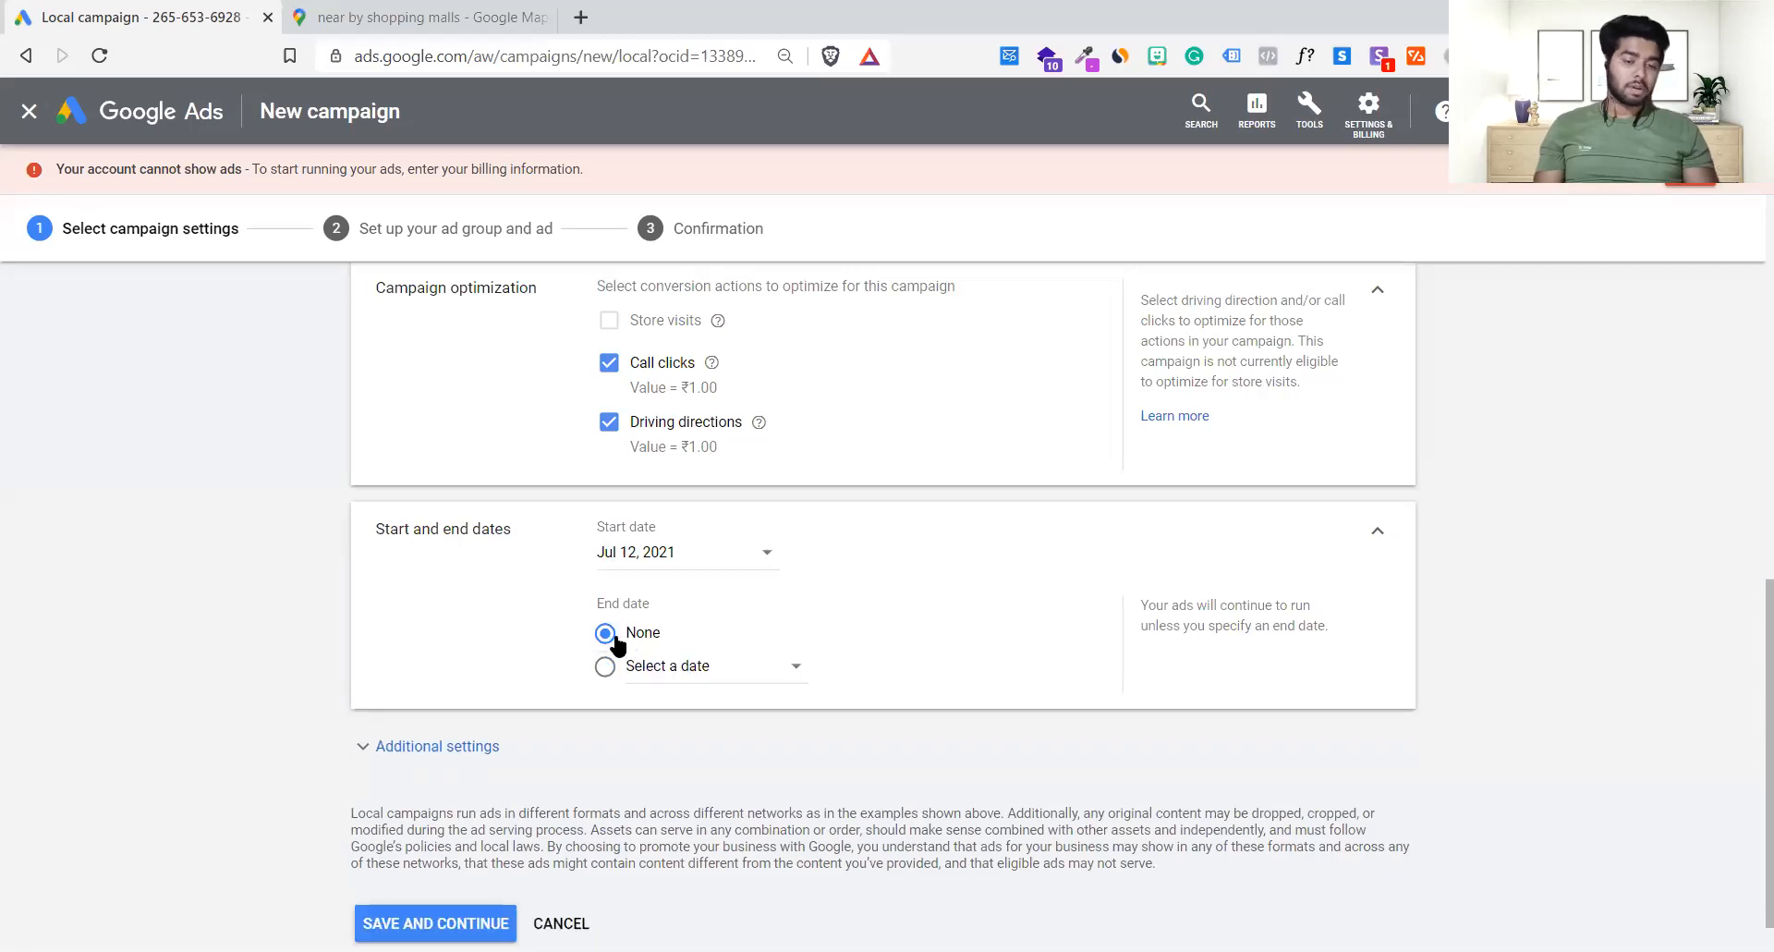
- Review the values assigned to the Call clicks and Driving directions conversion actions
{"action": "scroll", "coordinate": [744, 783], "scroll_direction": "down", "scroll_amount": 1}
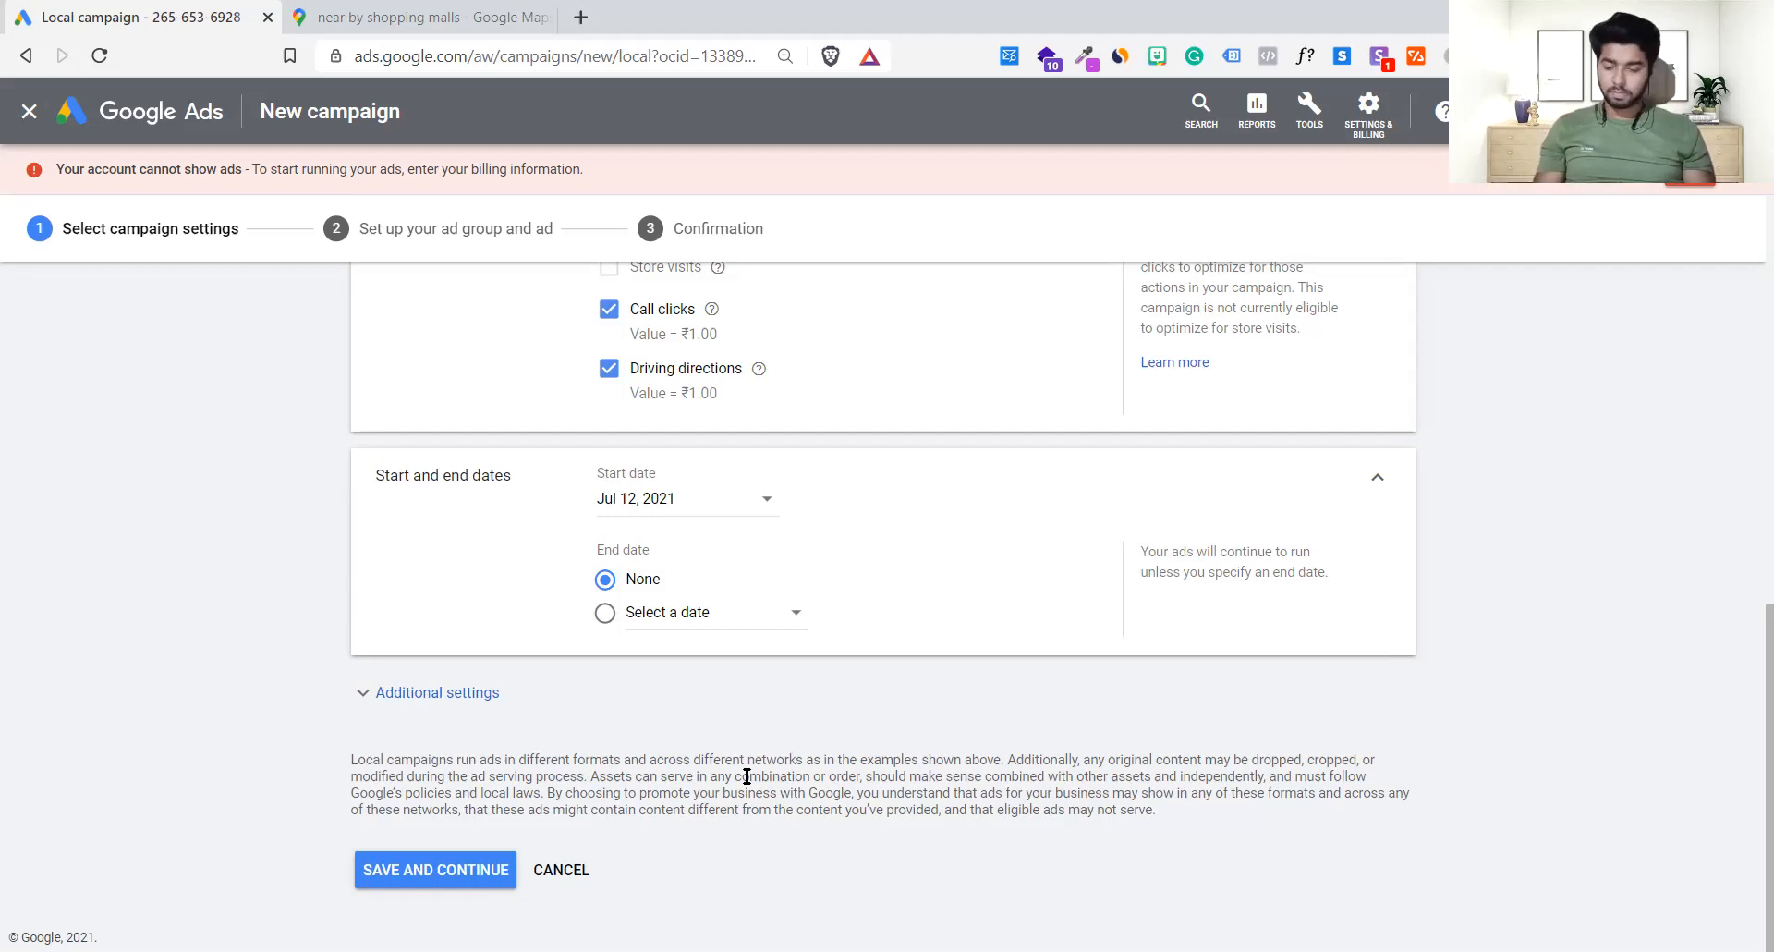
{"action": "scroll", "coordinate": [746, 778], "scroll_direction": "up", "scroll_amount": 1}
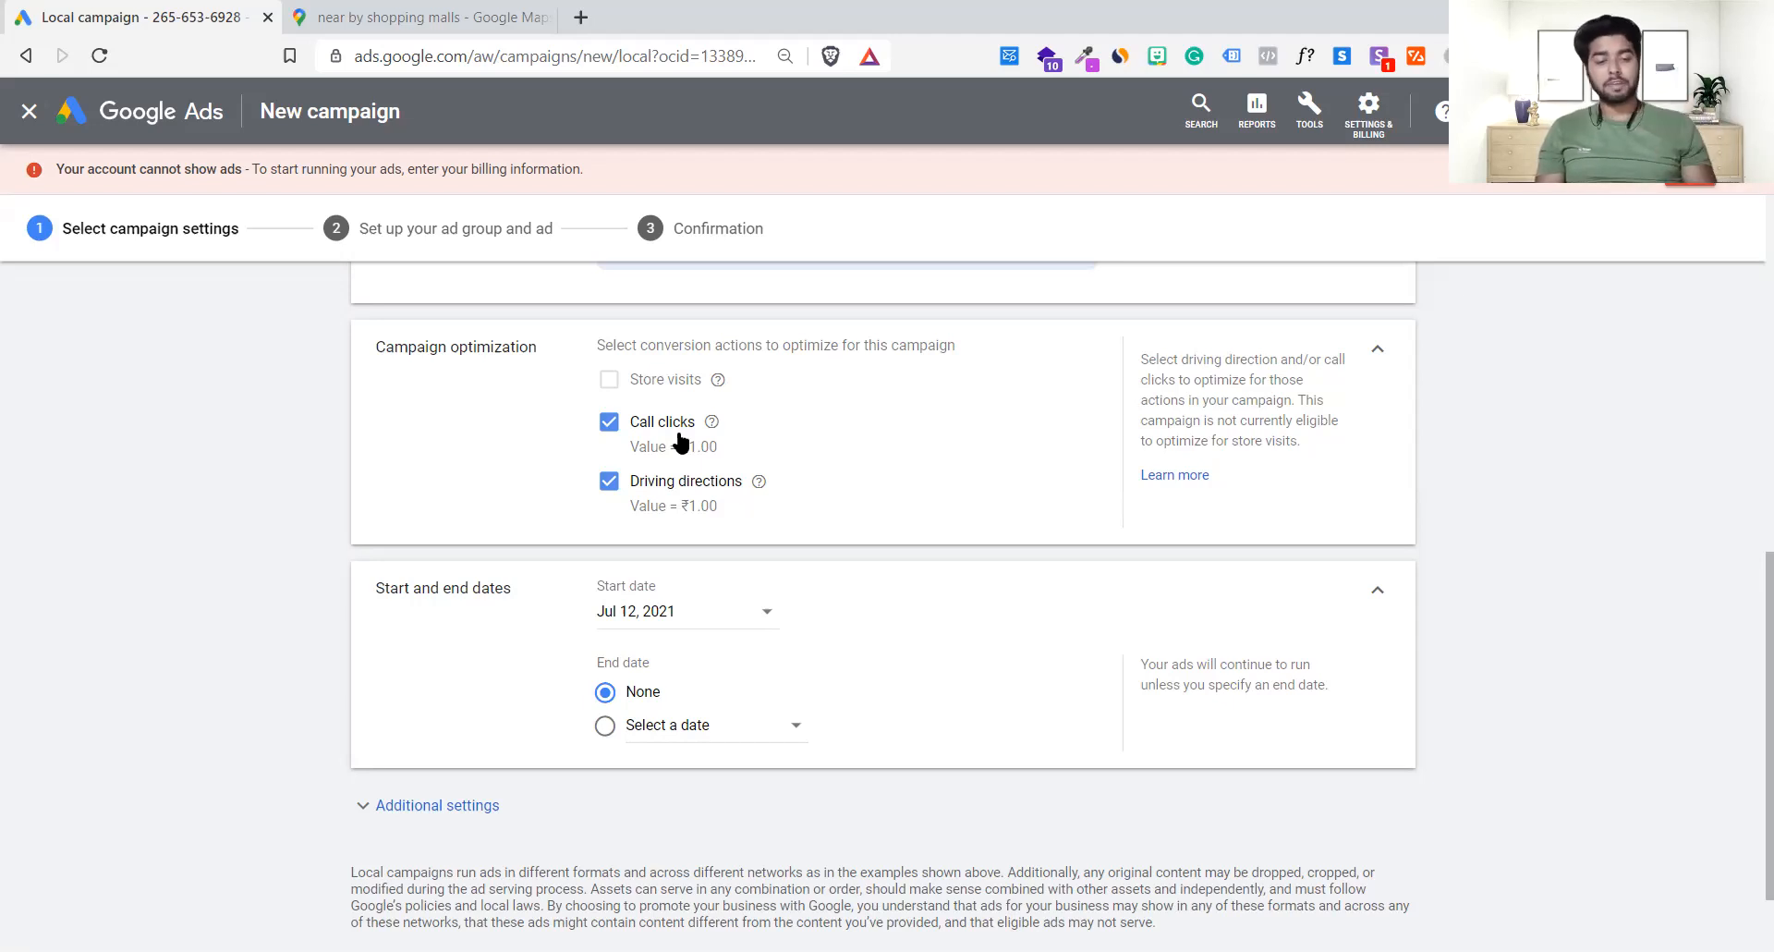
{"action": "left_click_drag", "start_coordinate": [730, 446], "coordinate": [681, 451]}
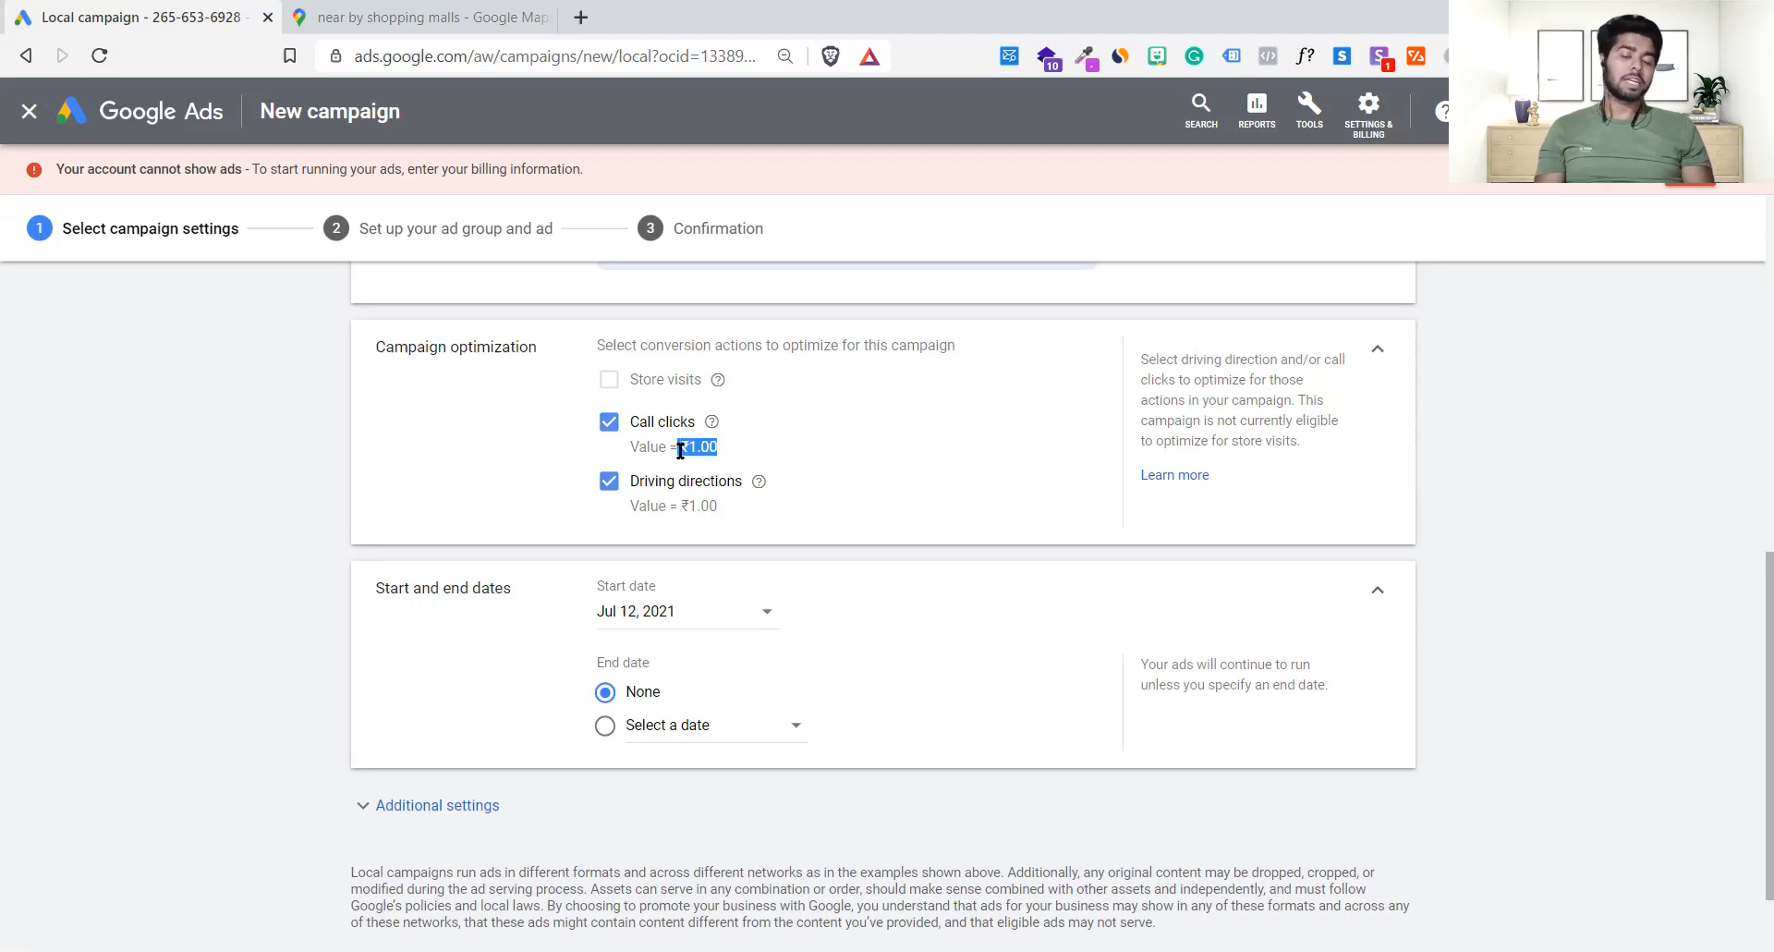
{"action": "left_click", "coordinate": [752, 507]}
{"action": "left_click_drag", "start_coordinate": [695, 507], "coordinate": [729, 506]}
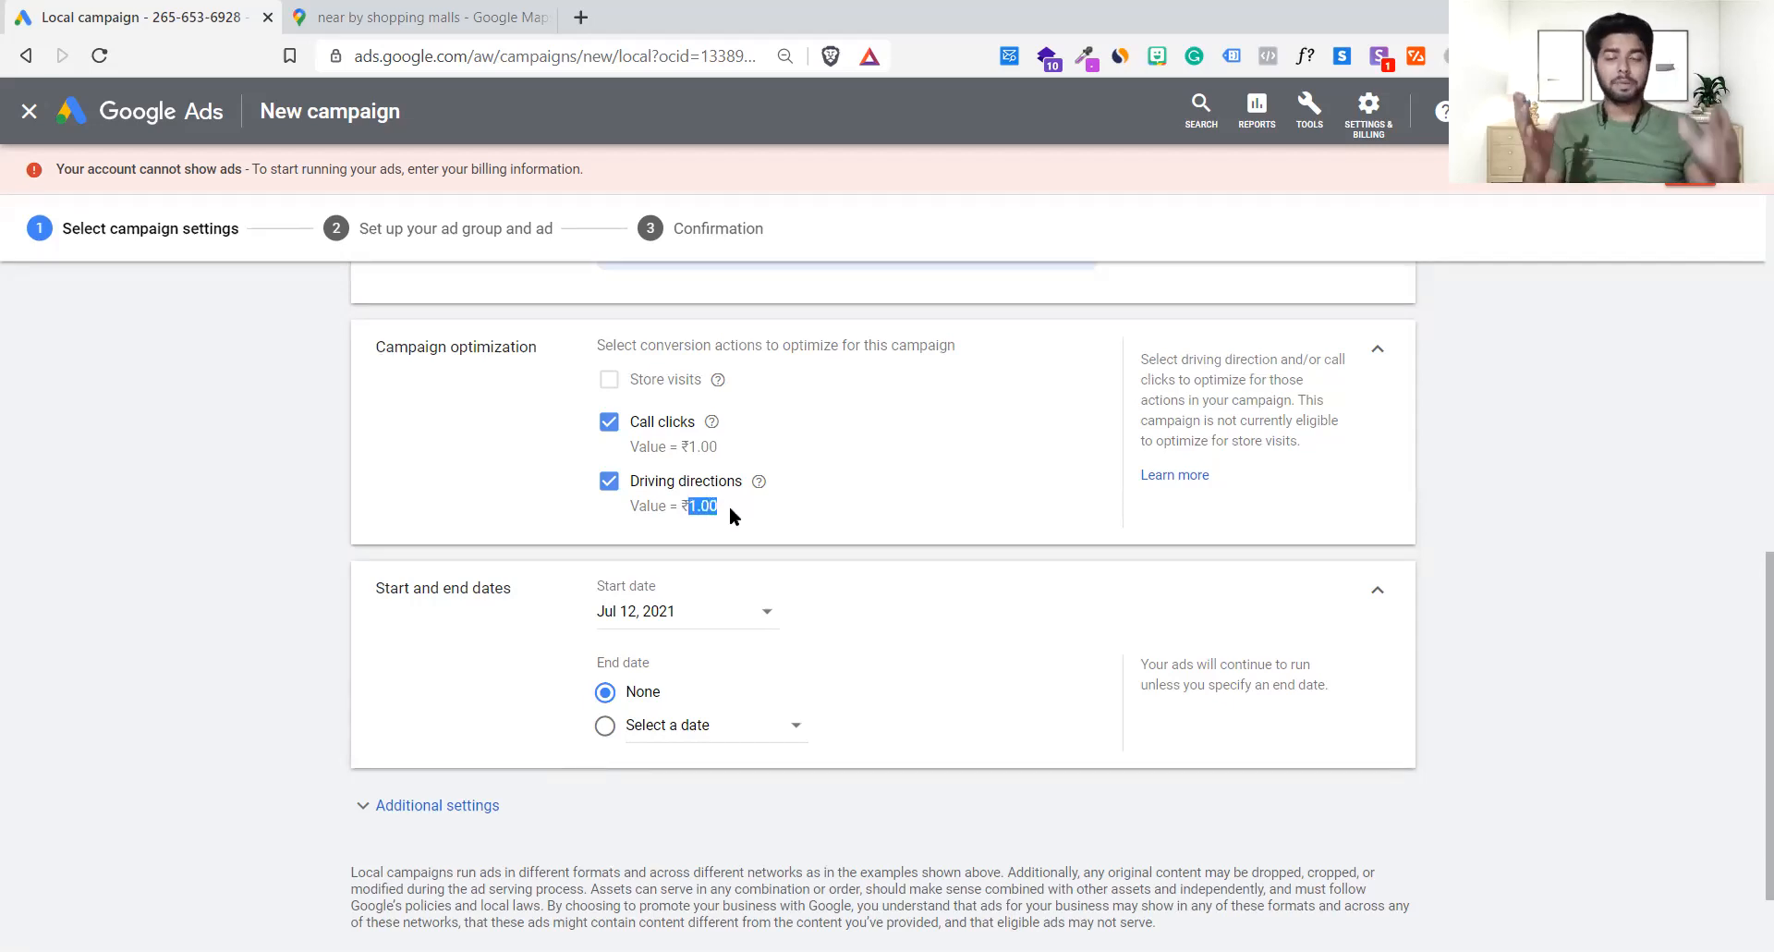
{"action": "left_click", "coordinate": [789, 519]}
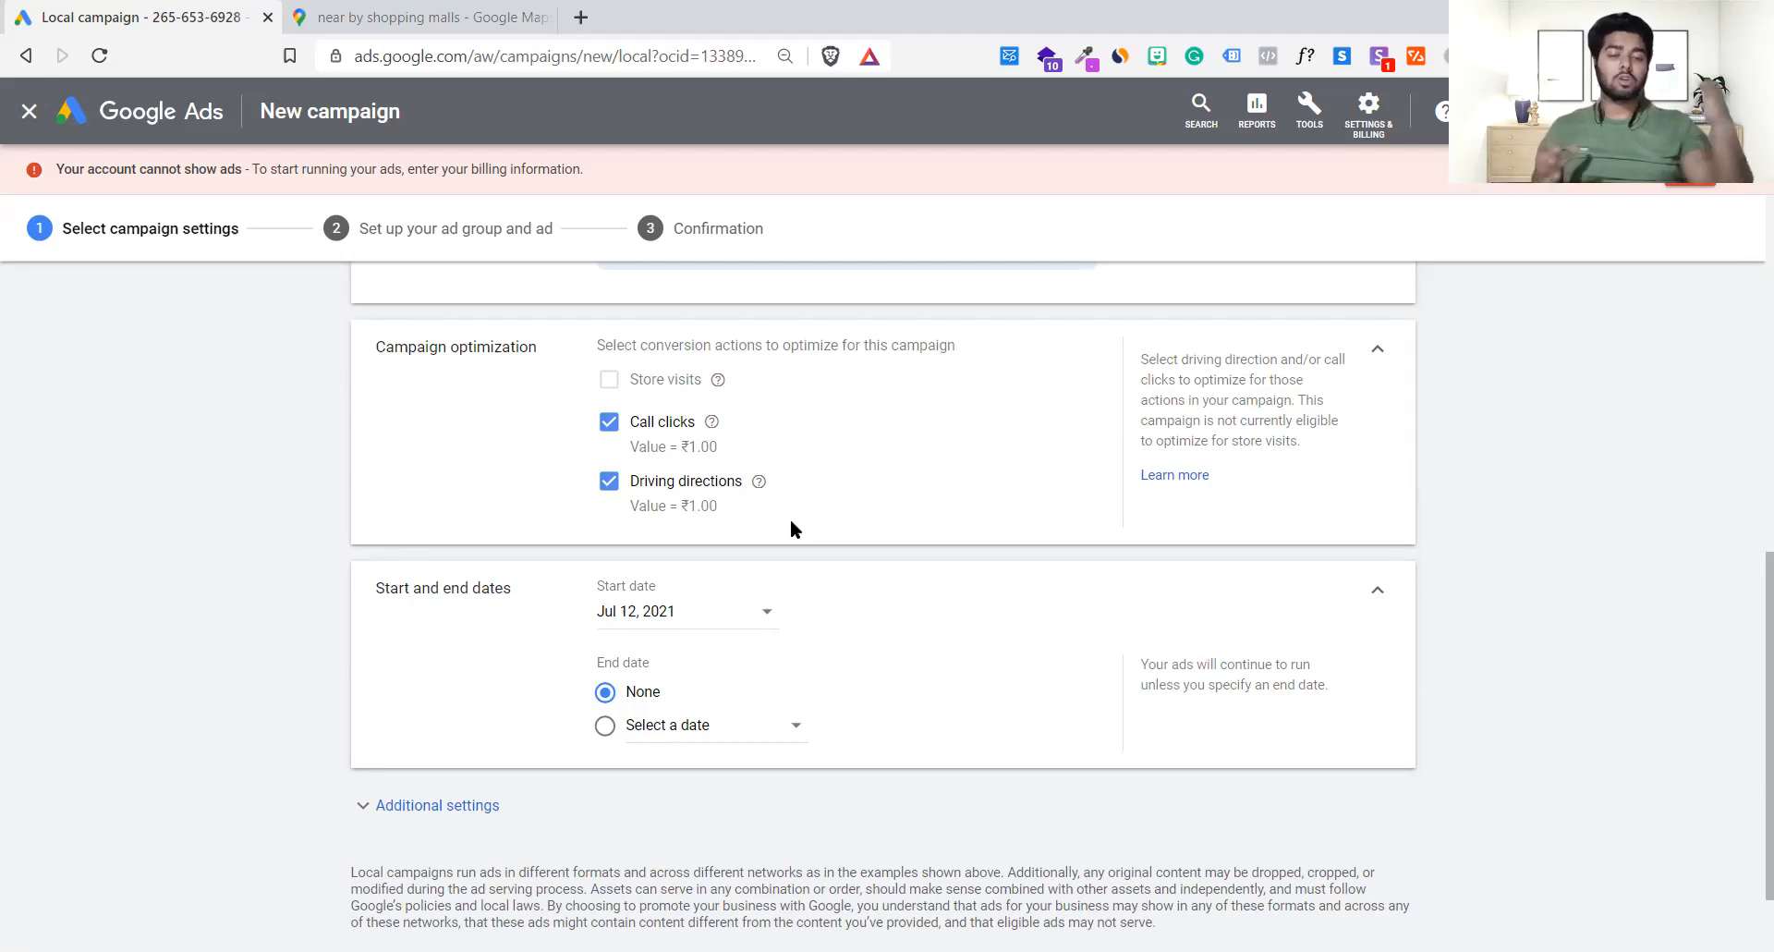
- Deselect both conversion actions to check the requirement for optimization, and reselect Call clicks and Driving directions
{"action": "left_click", "coordinate": [609, 423]}
{"action": "left_click", "coordinate": [608, 475]}
{"action": "left_click", "coordinate": [609, 423]}
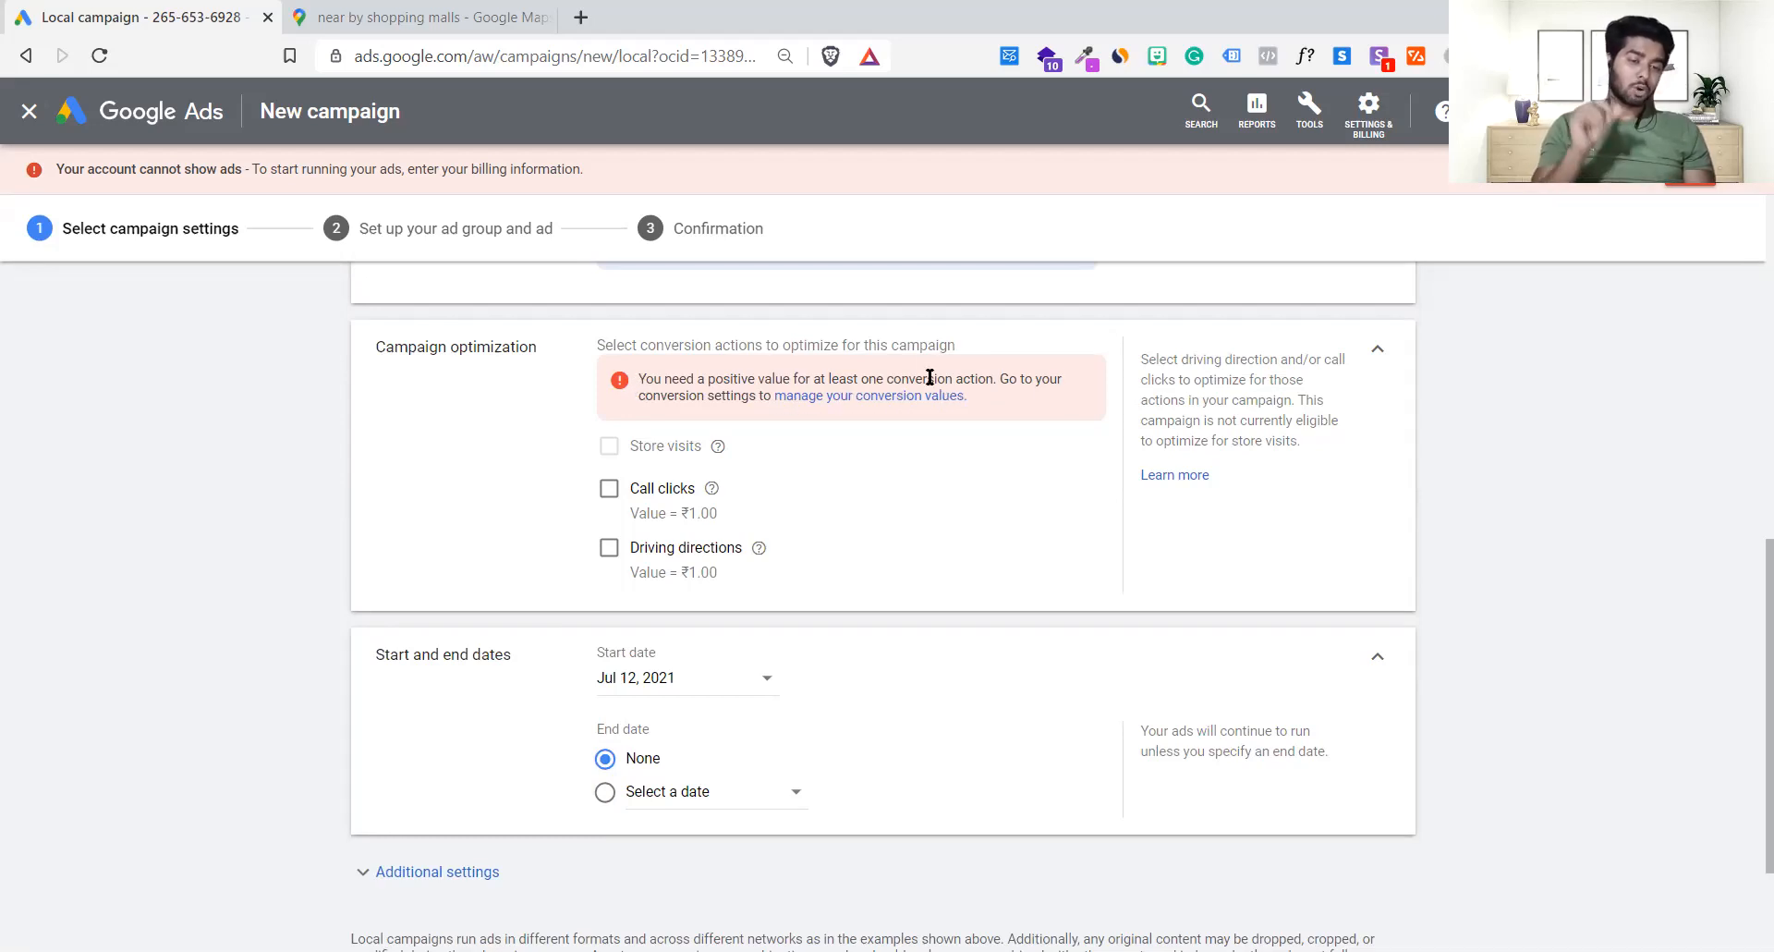
{"action": "left_click", "coordinate": [608, 488]}
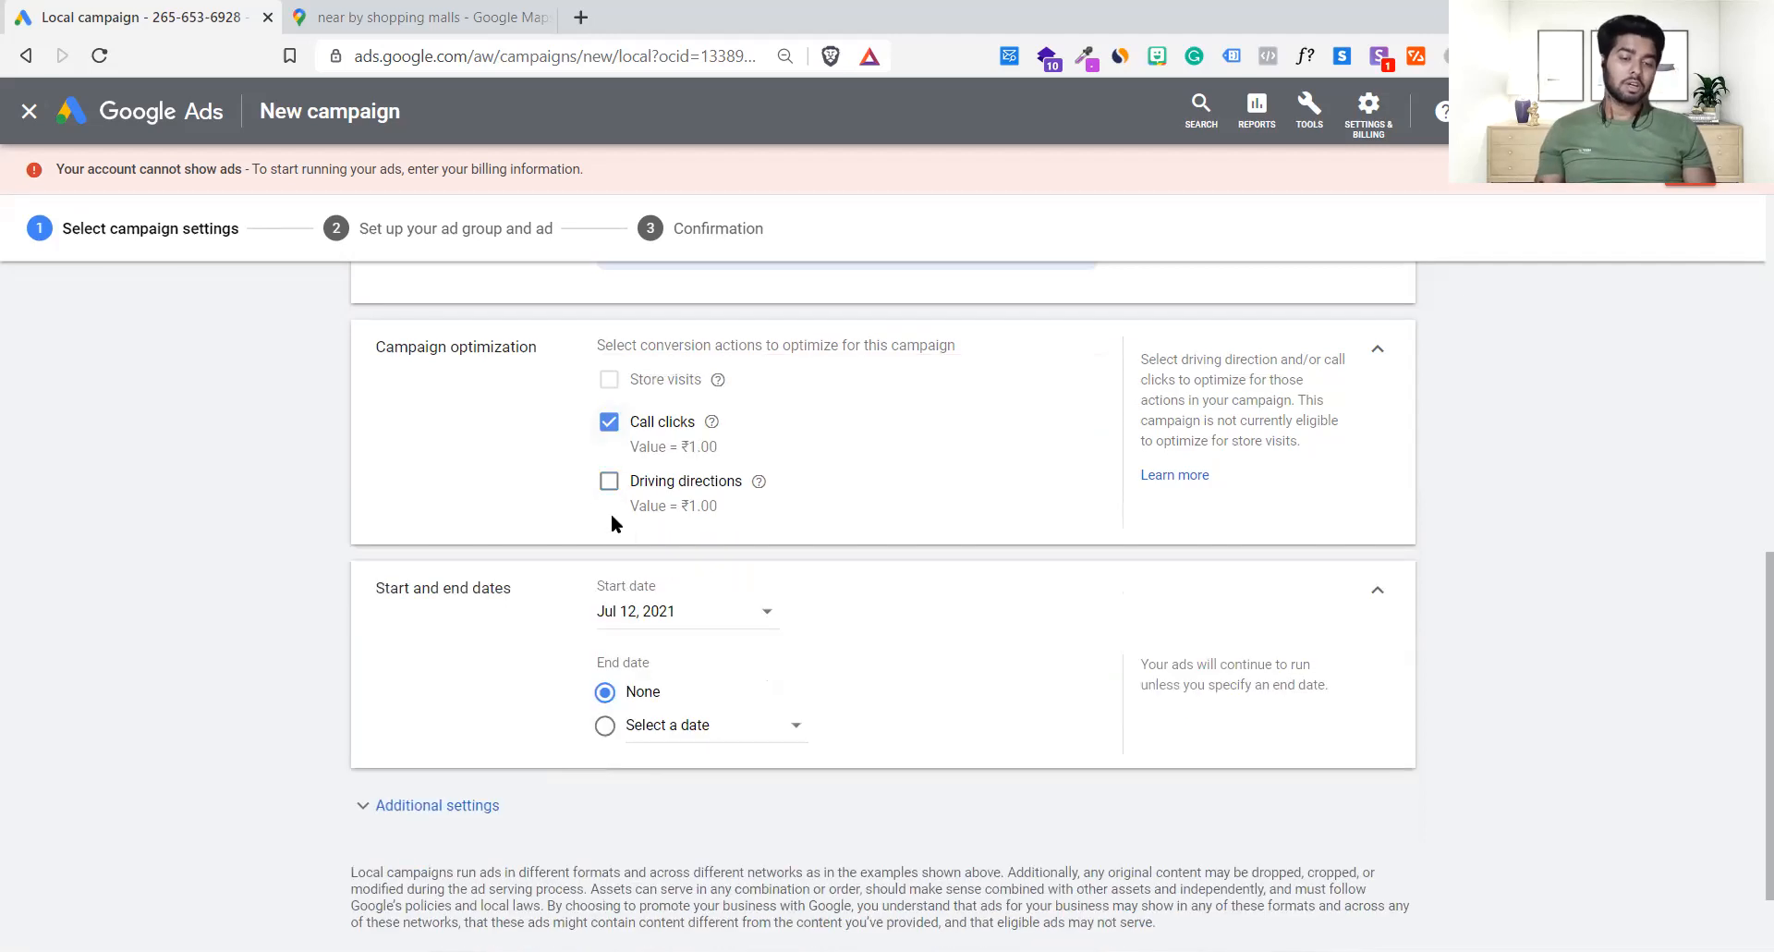
{"action": "left_click", "coordinate": [608, 482]}
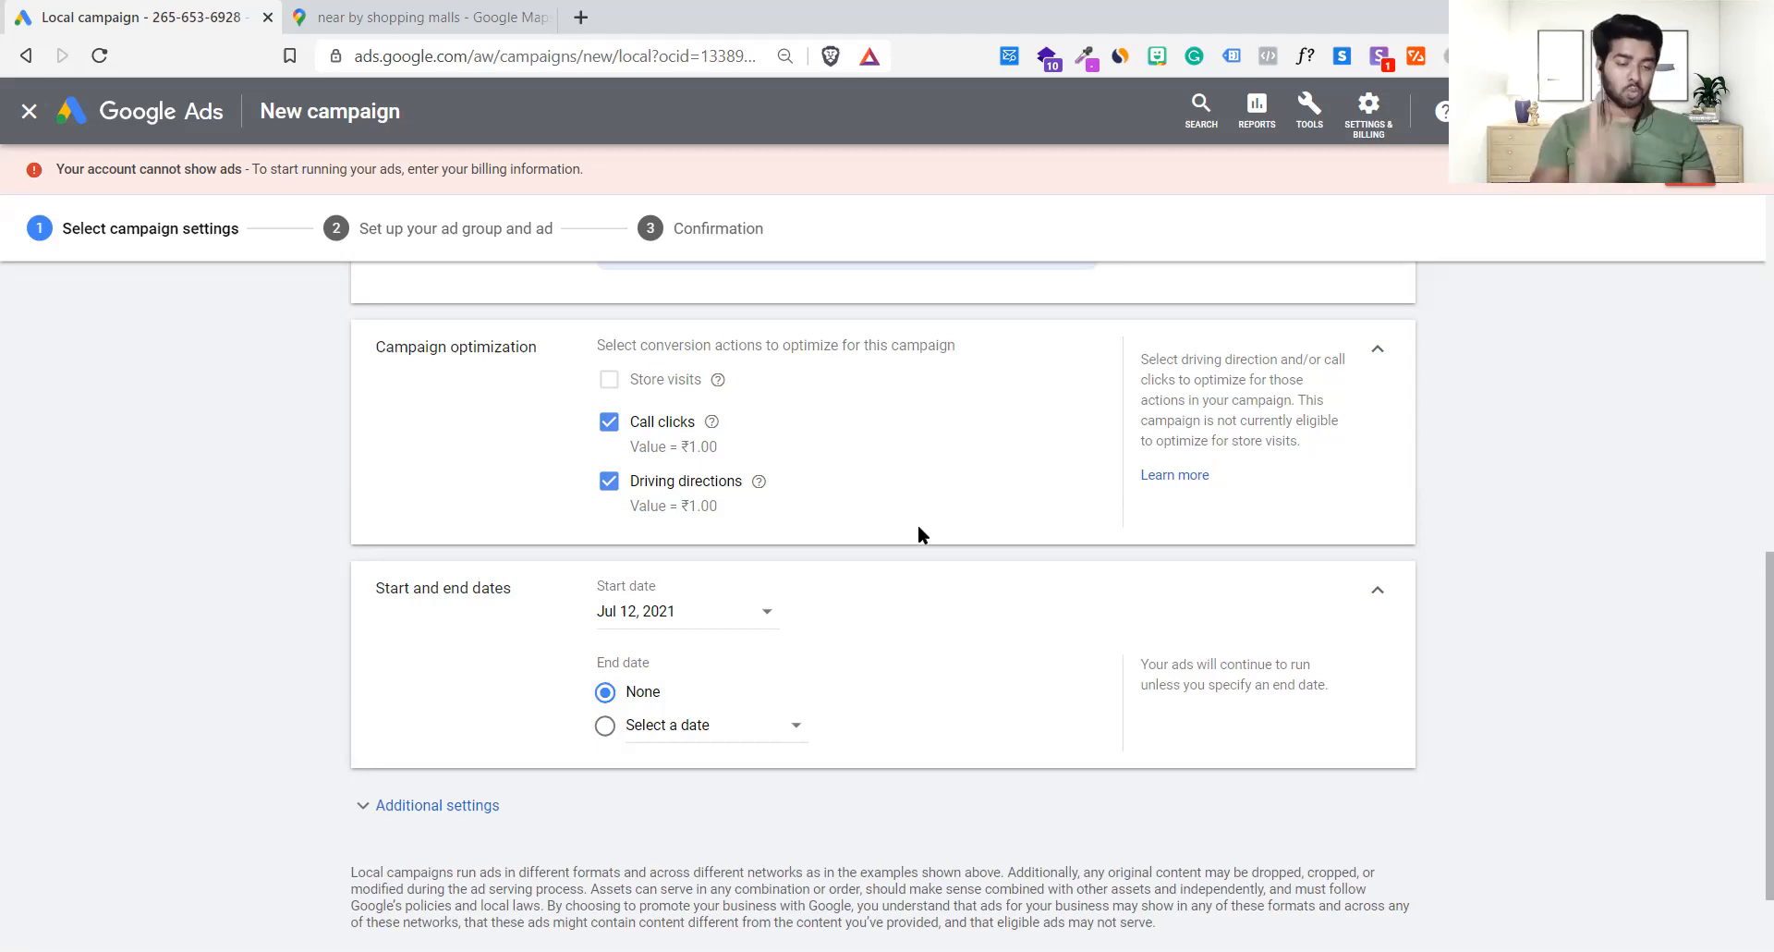
- Enable the use of a product feed for this campaign in the additional settings
{"action": "scroll", "coordinate": [919, 526], "scroll_direction": "down", "scroll_amount": 2}
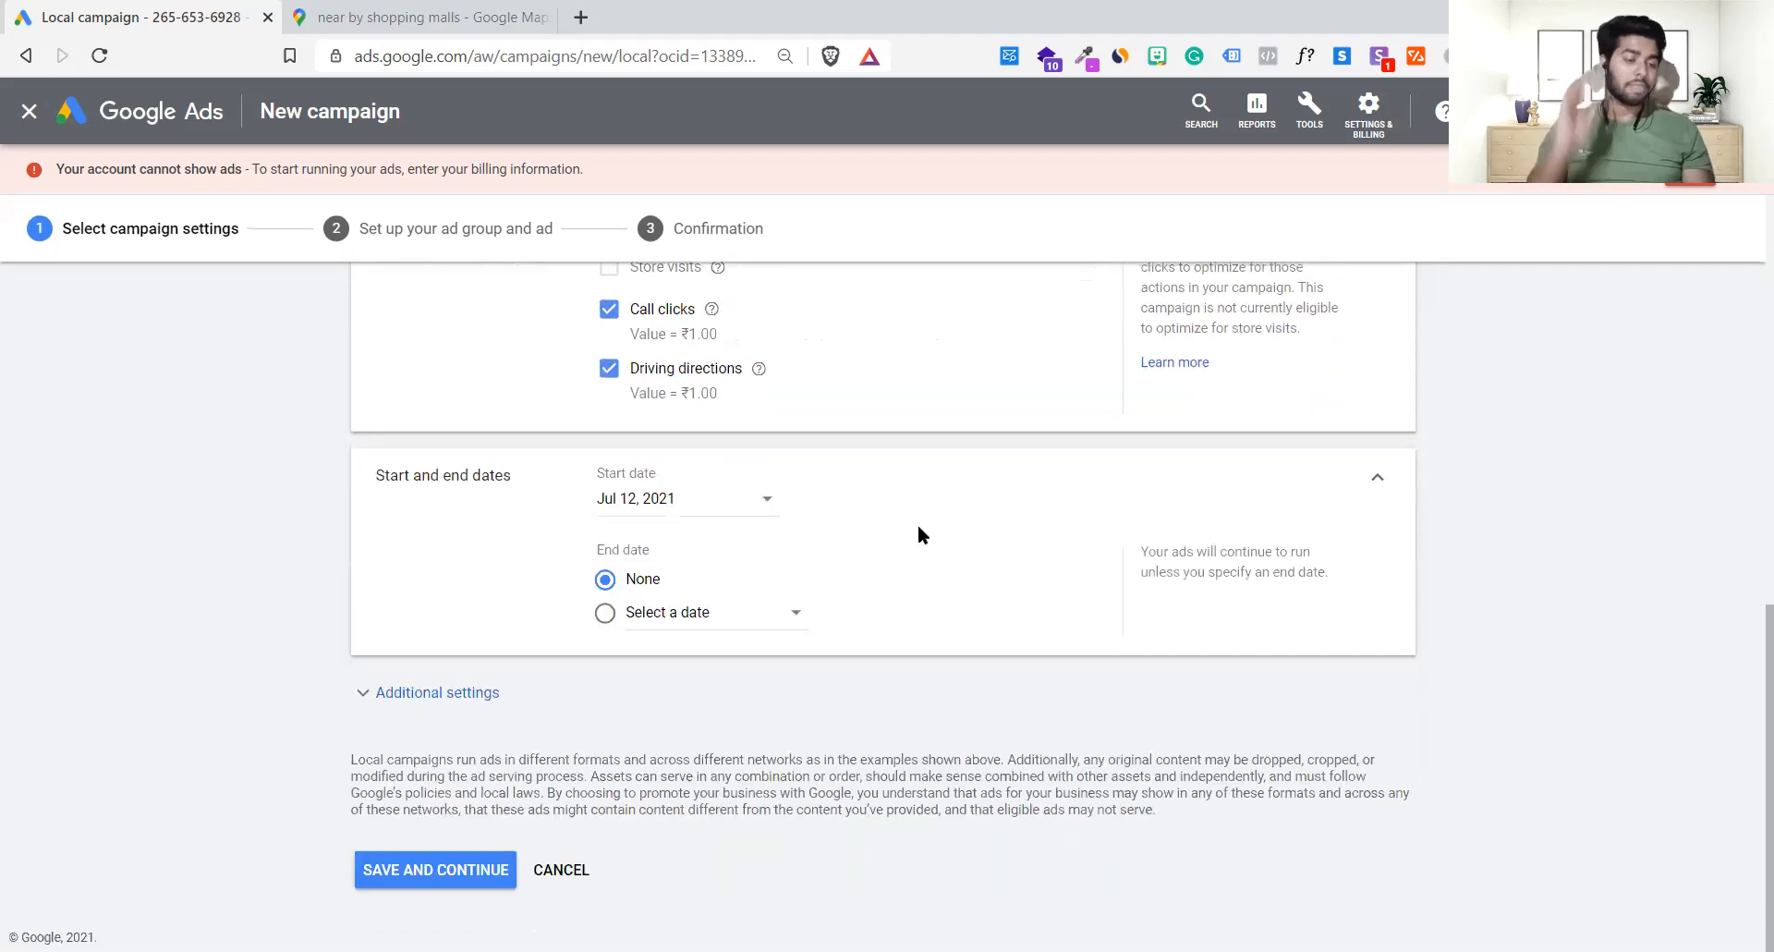
{"action": "left_click", "coordinate": [467, 699]}
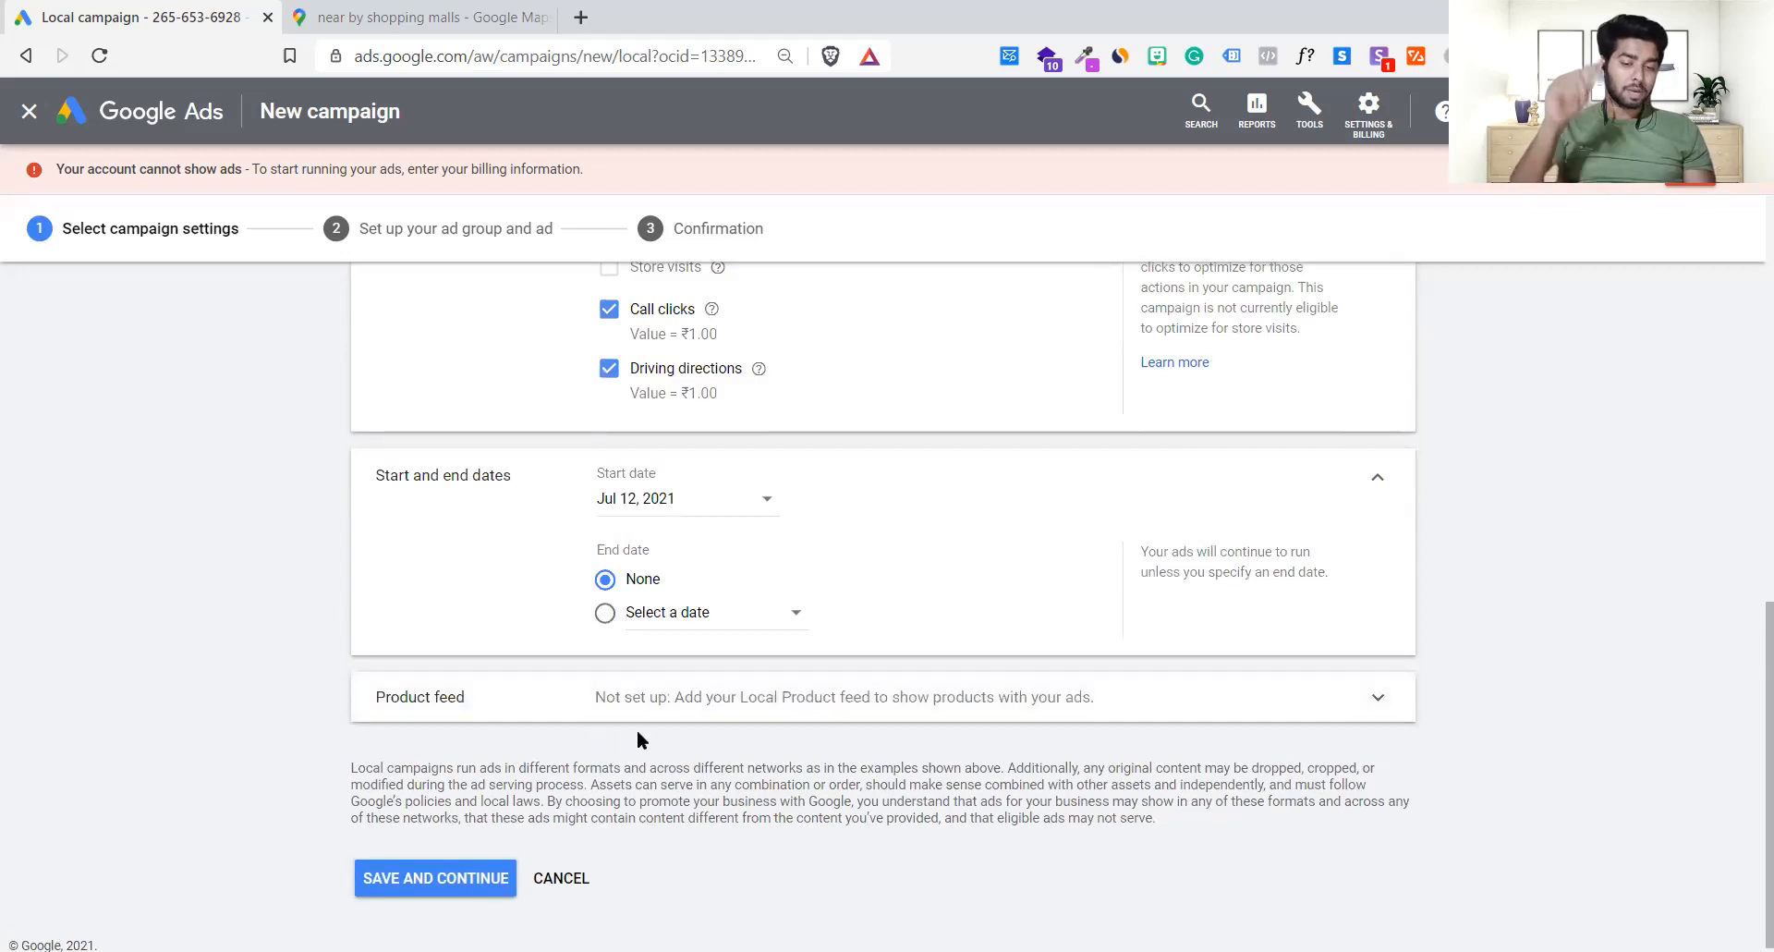
{"action": "left_click", "coordinate": [530, 707]}
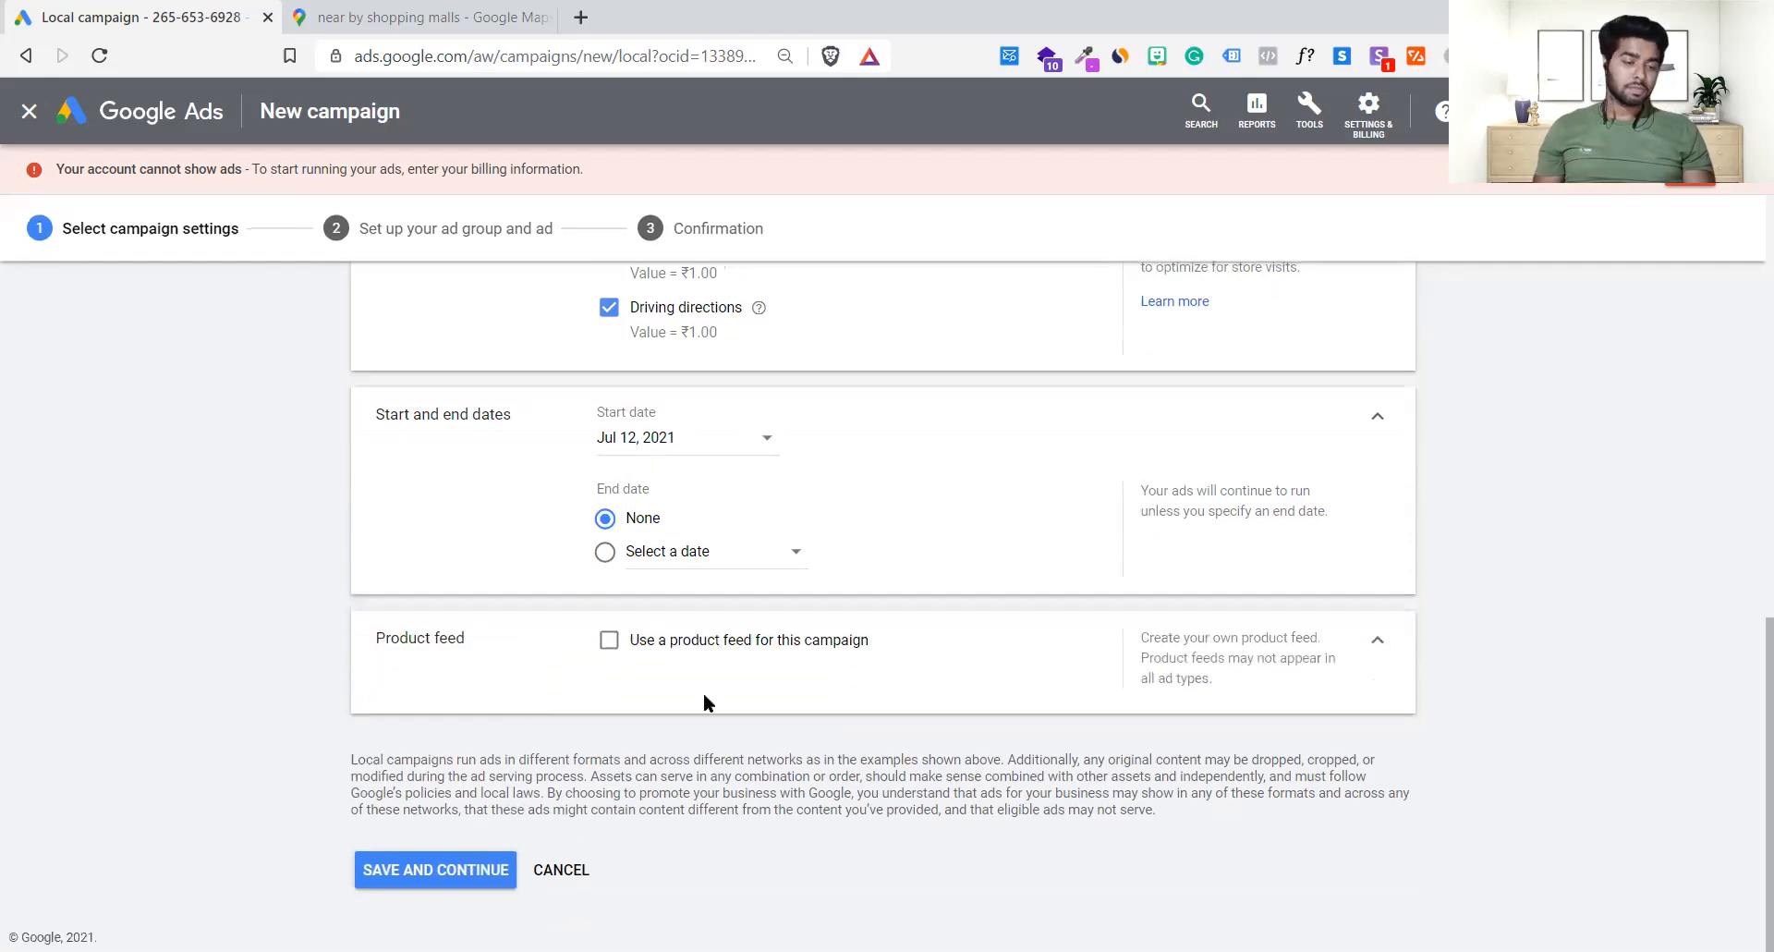
{"action": "left_click", "coordinate": [609, 643]}
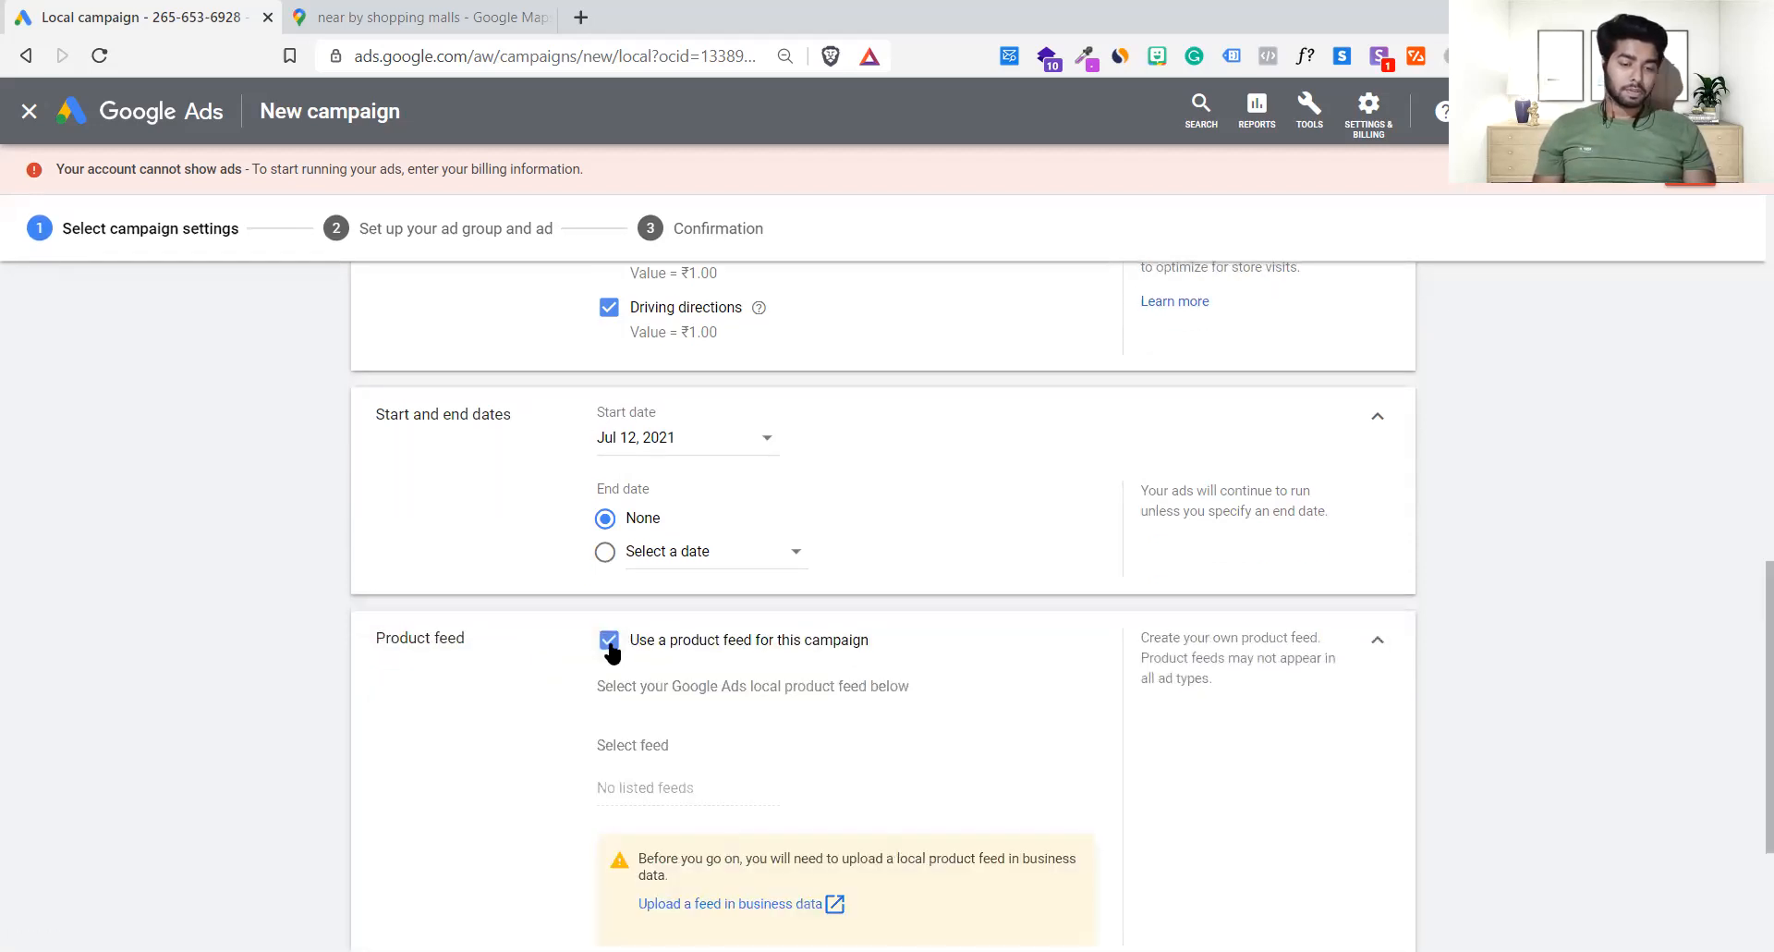
{"action": "scroll", "coordinate": [570, 674], "scroll_direction": "down", "scroll_amount": 3}
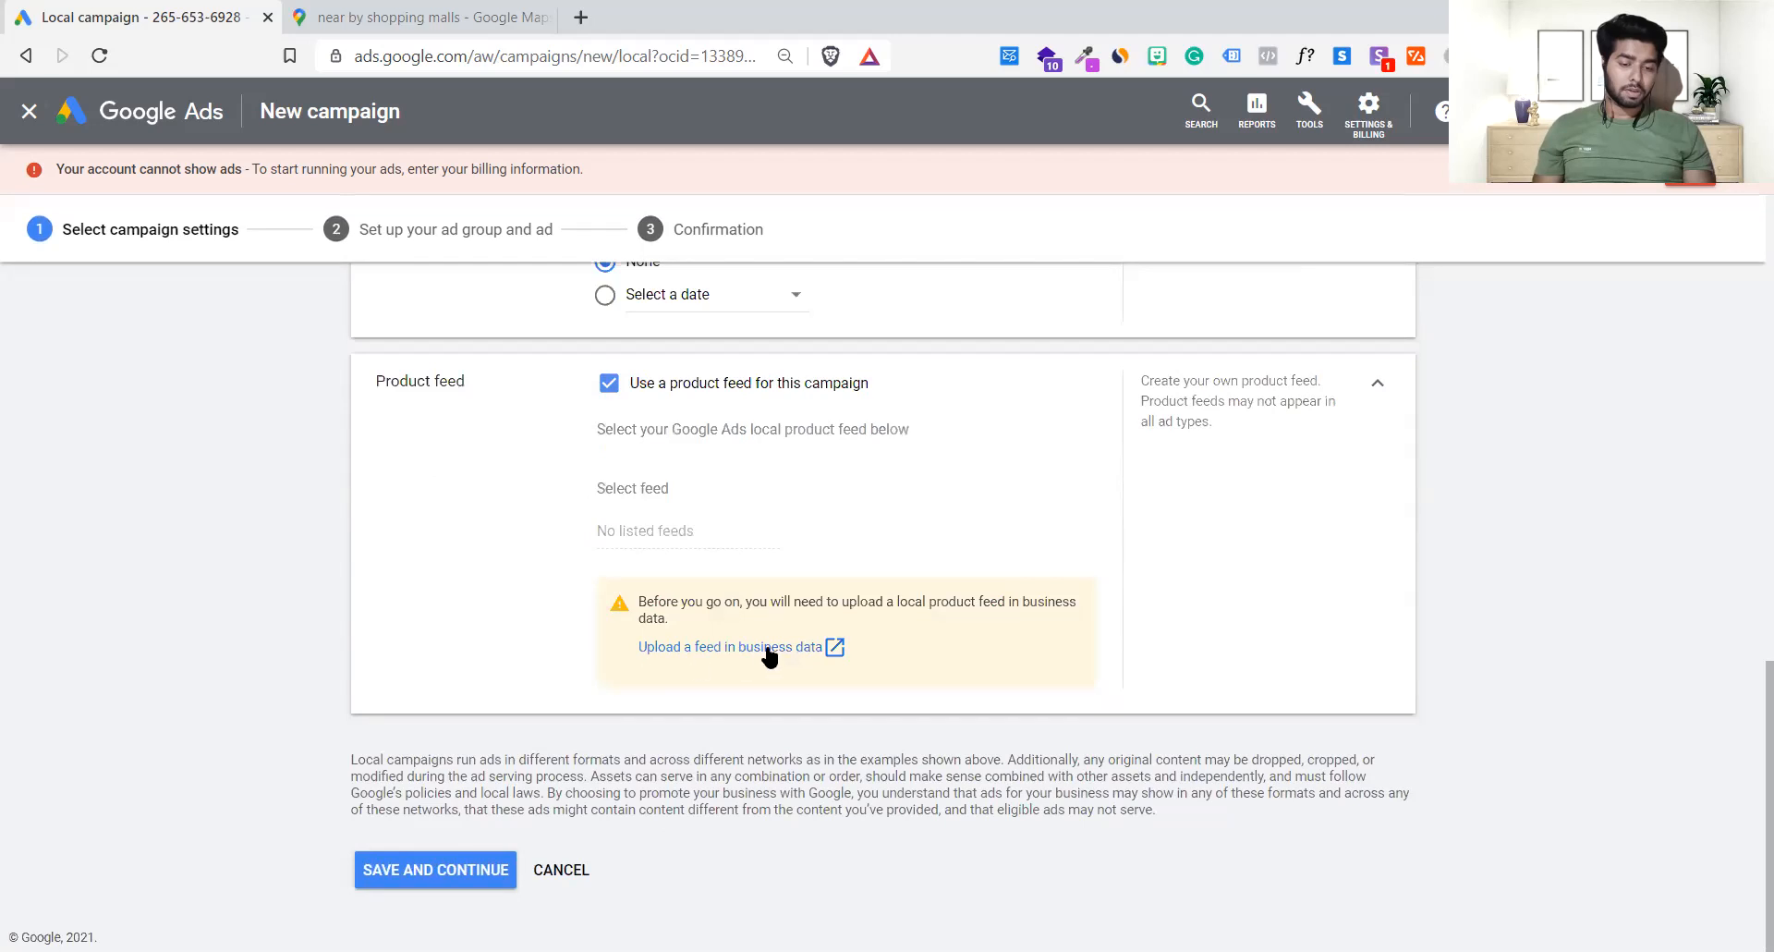
- Open the business data feeds page for uploading a local product feed and dismiss the responsive search ads customizers tip
{"action": "left_click", "coordinate": [768, 647]}
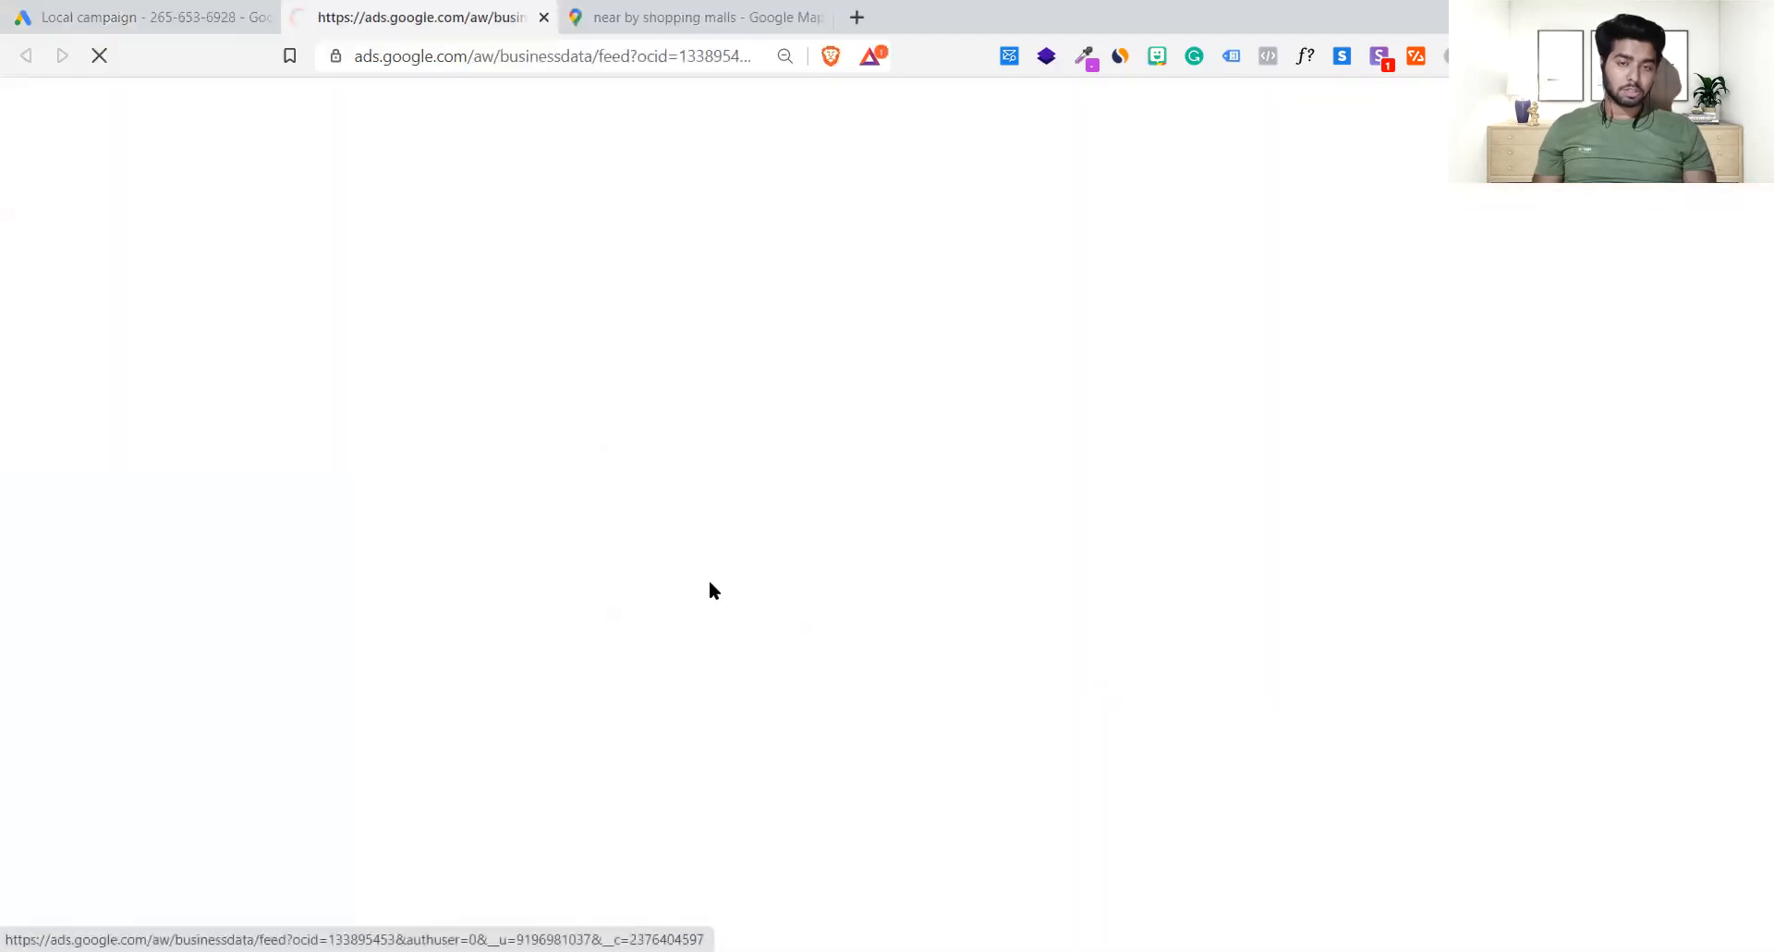
{"action": "key", "text": "ctrl+shift+Tab"}
{"action": "scroll", "coordinate": [574, 556], "scroll_direction": "up", "scroll_amount": 1}
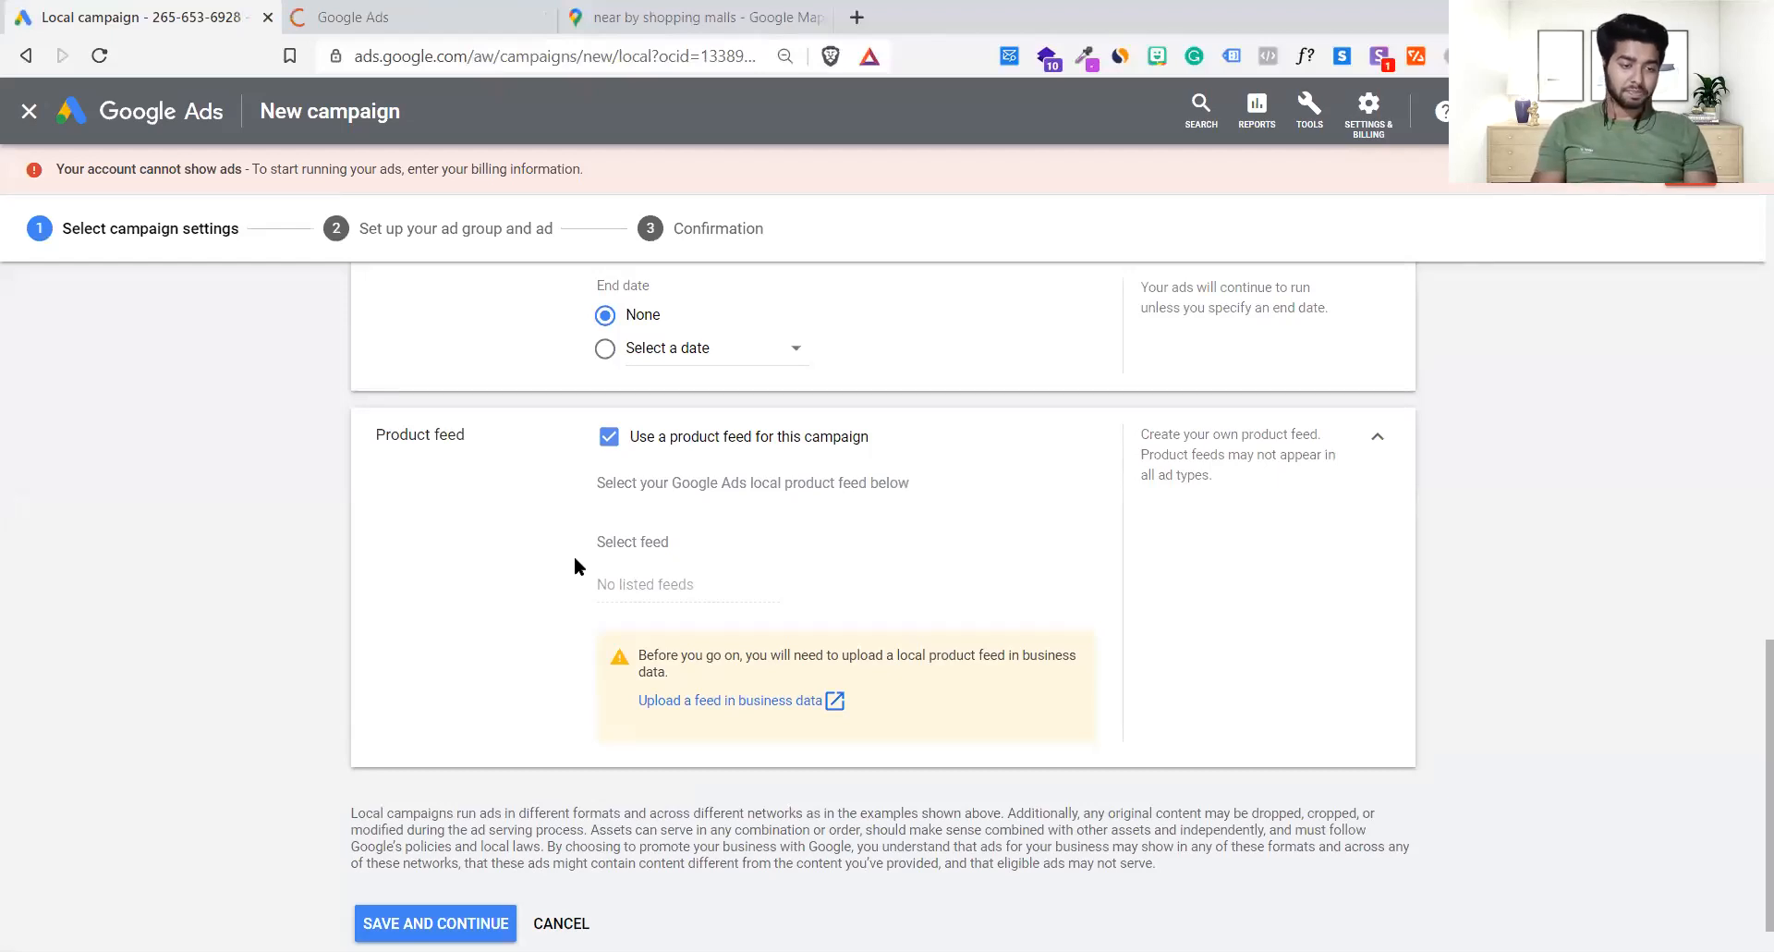
{"action": "left_click", "coordinate": [478, 8]}
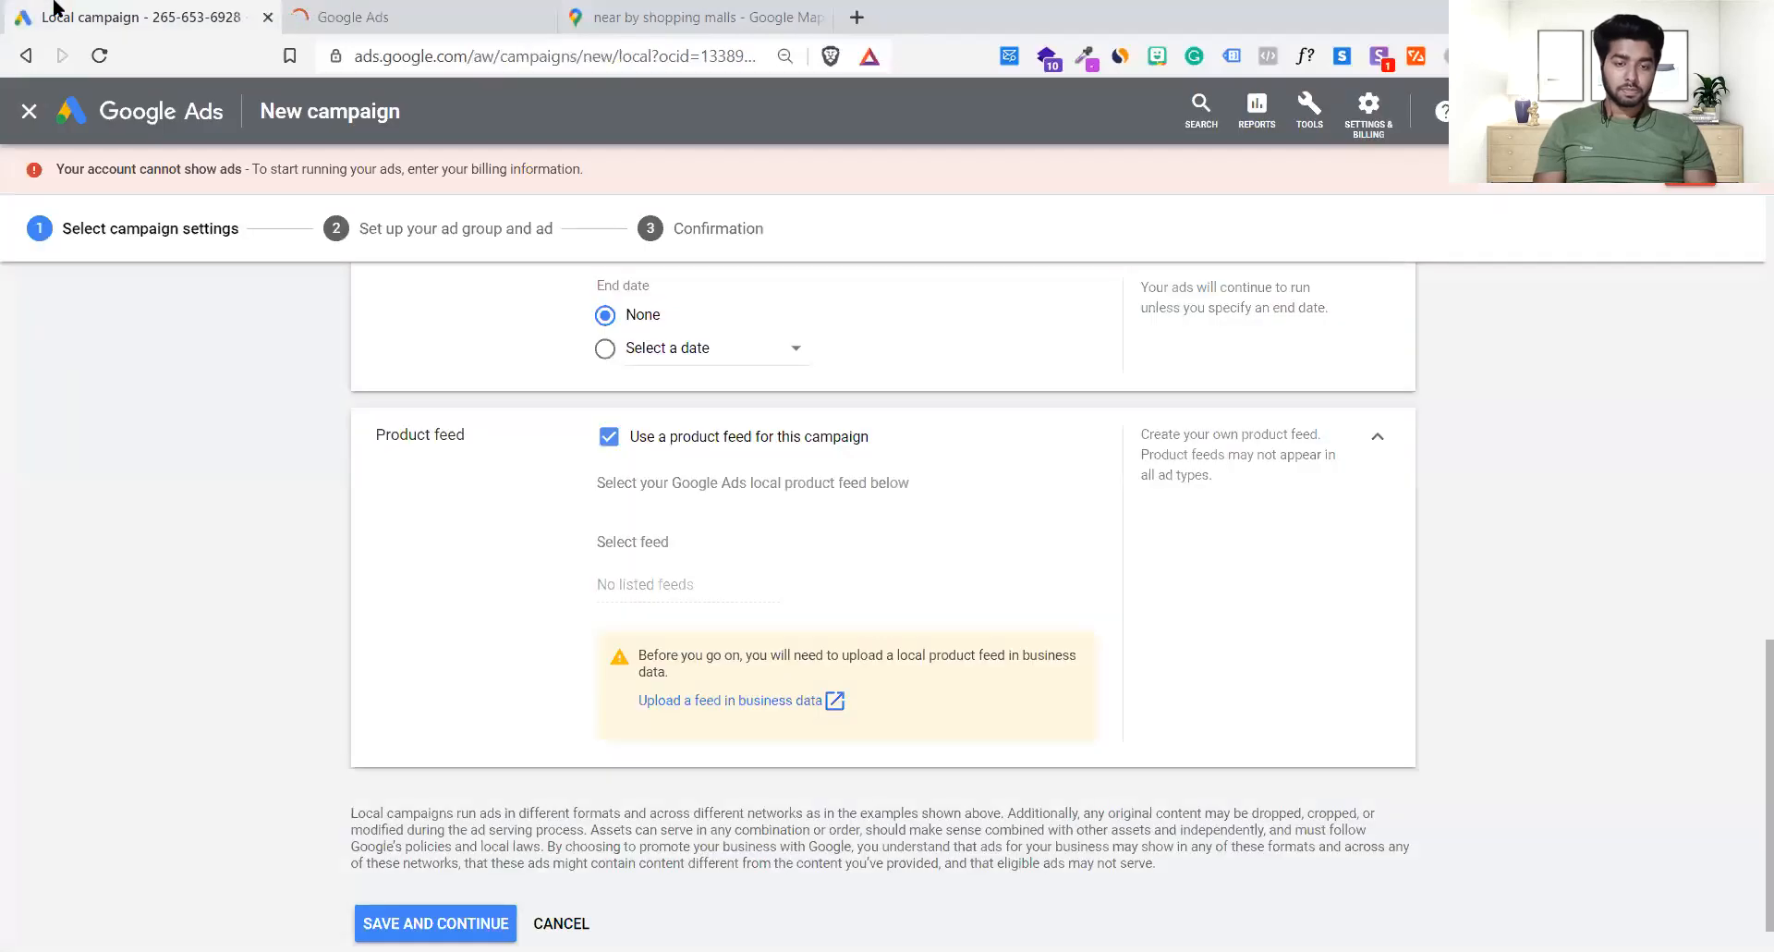
{"action": "left_click", "coordinate": [55, 8]}
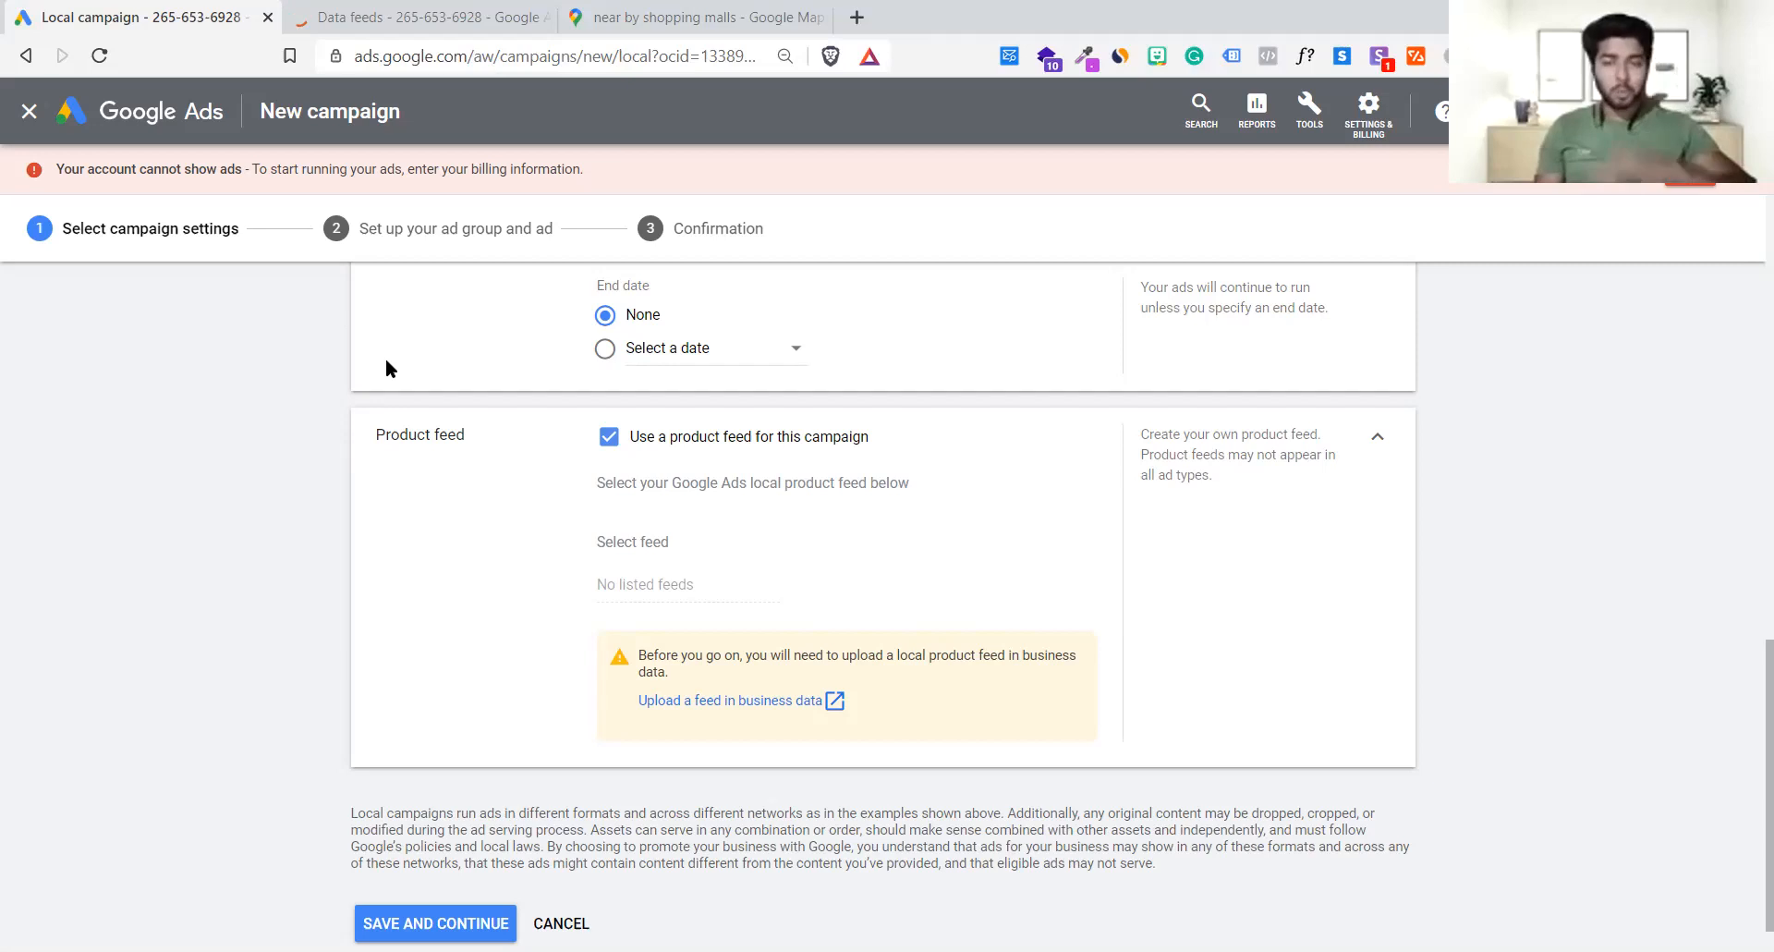
{"action": "left_click", "coordinate": [460, 13]}
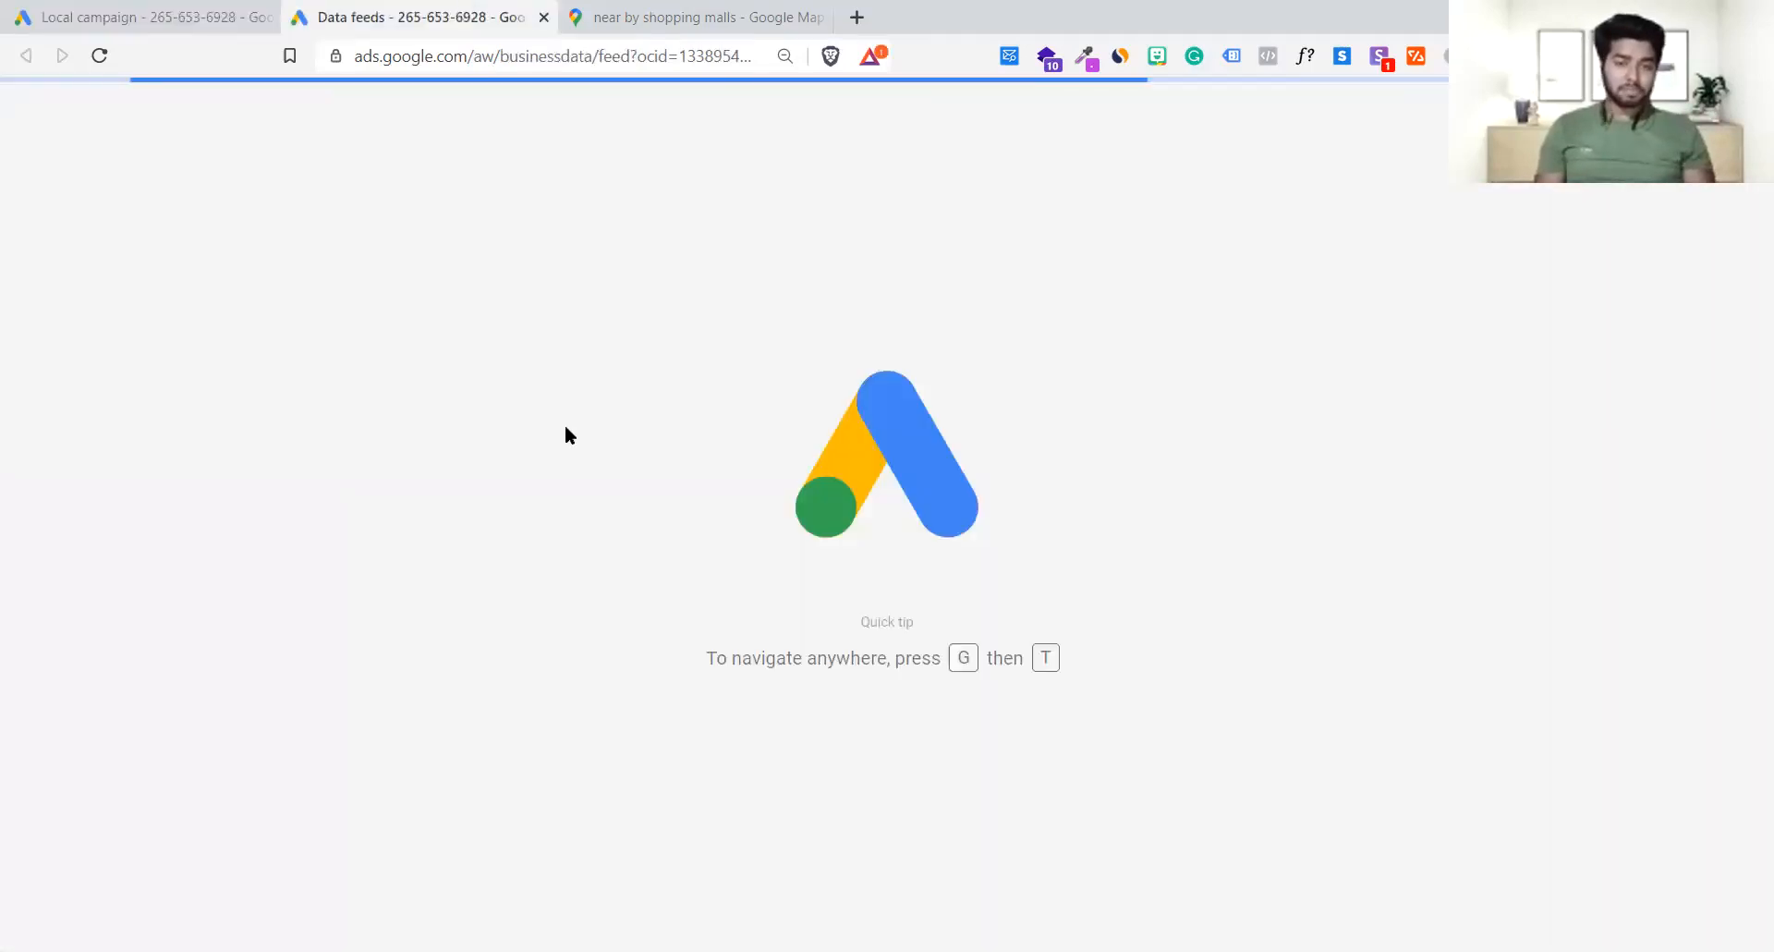
{"action": "left_click", "coordinate": [3, 3]}
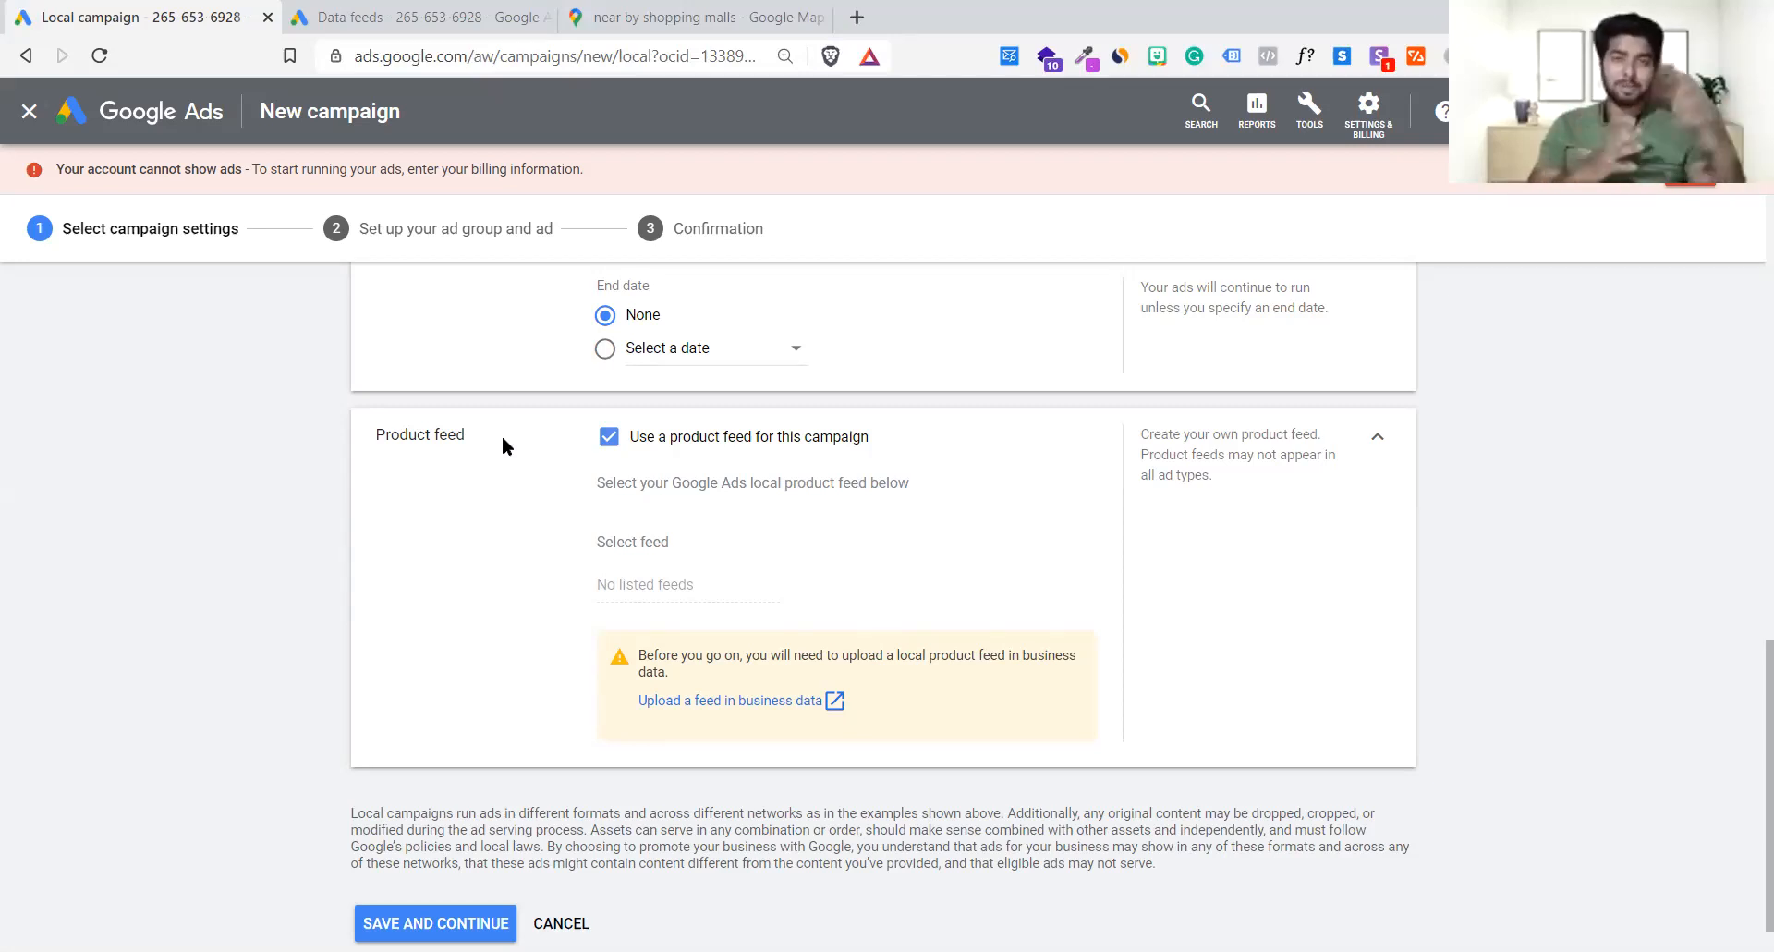
{"action": "left_click", "coordinate": [415, 17]}
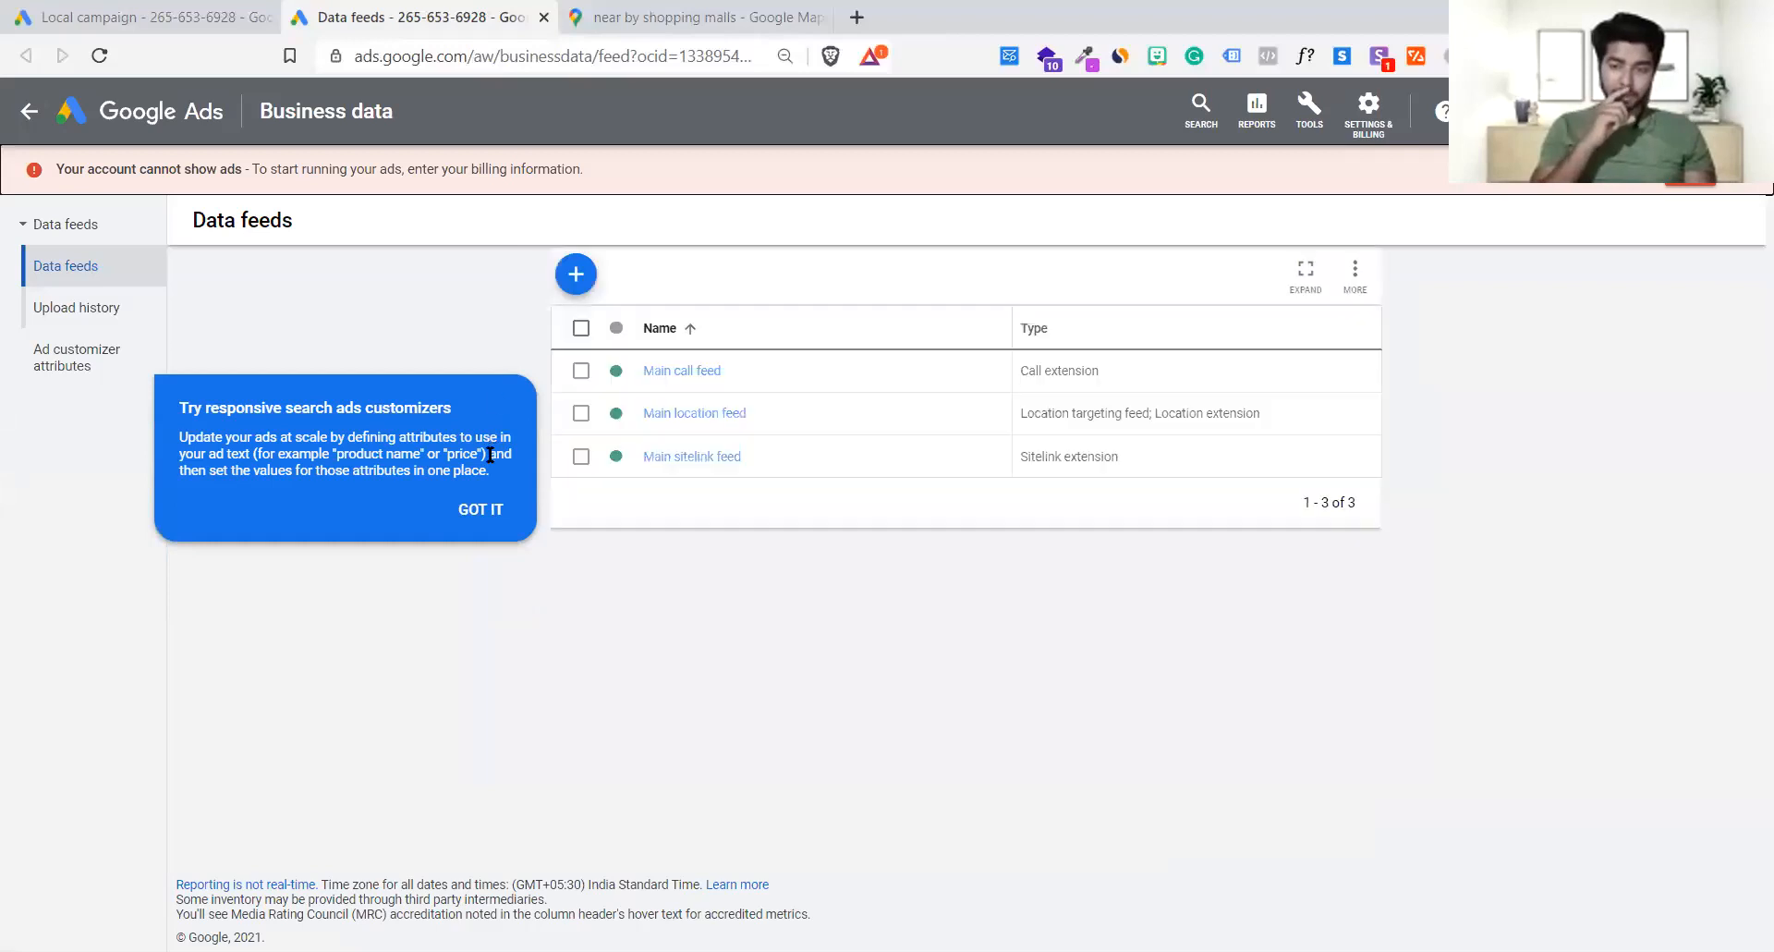
{"action": "left_click", "coordinate": [496, 510]}
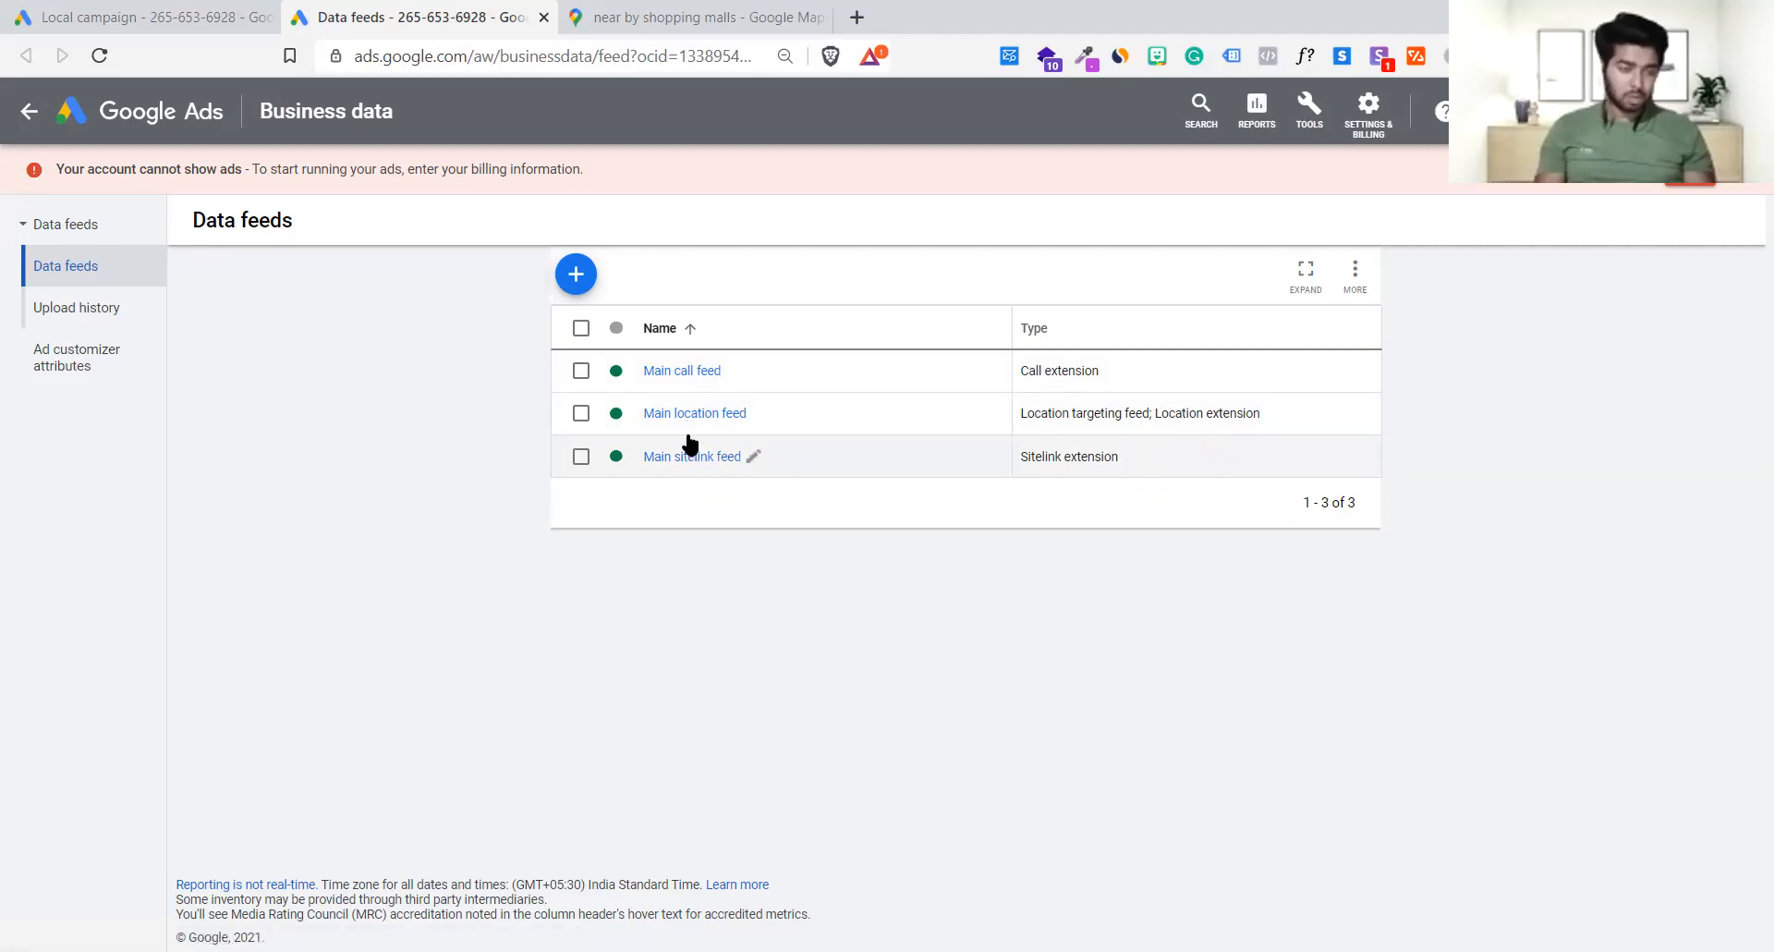
- Select the Main location feed, look at its edit options and clear the selection
{"action": "left_click", "coordinate": [580, 415]}
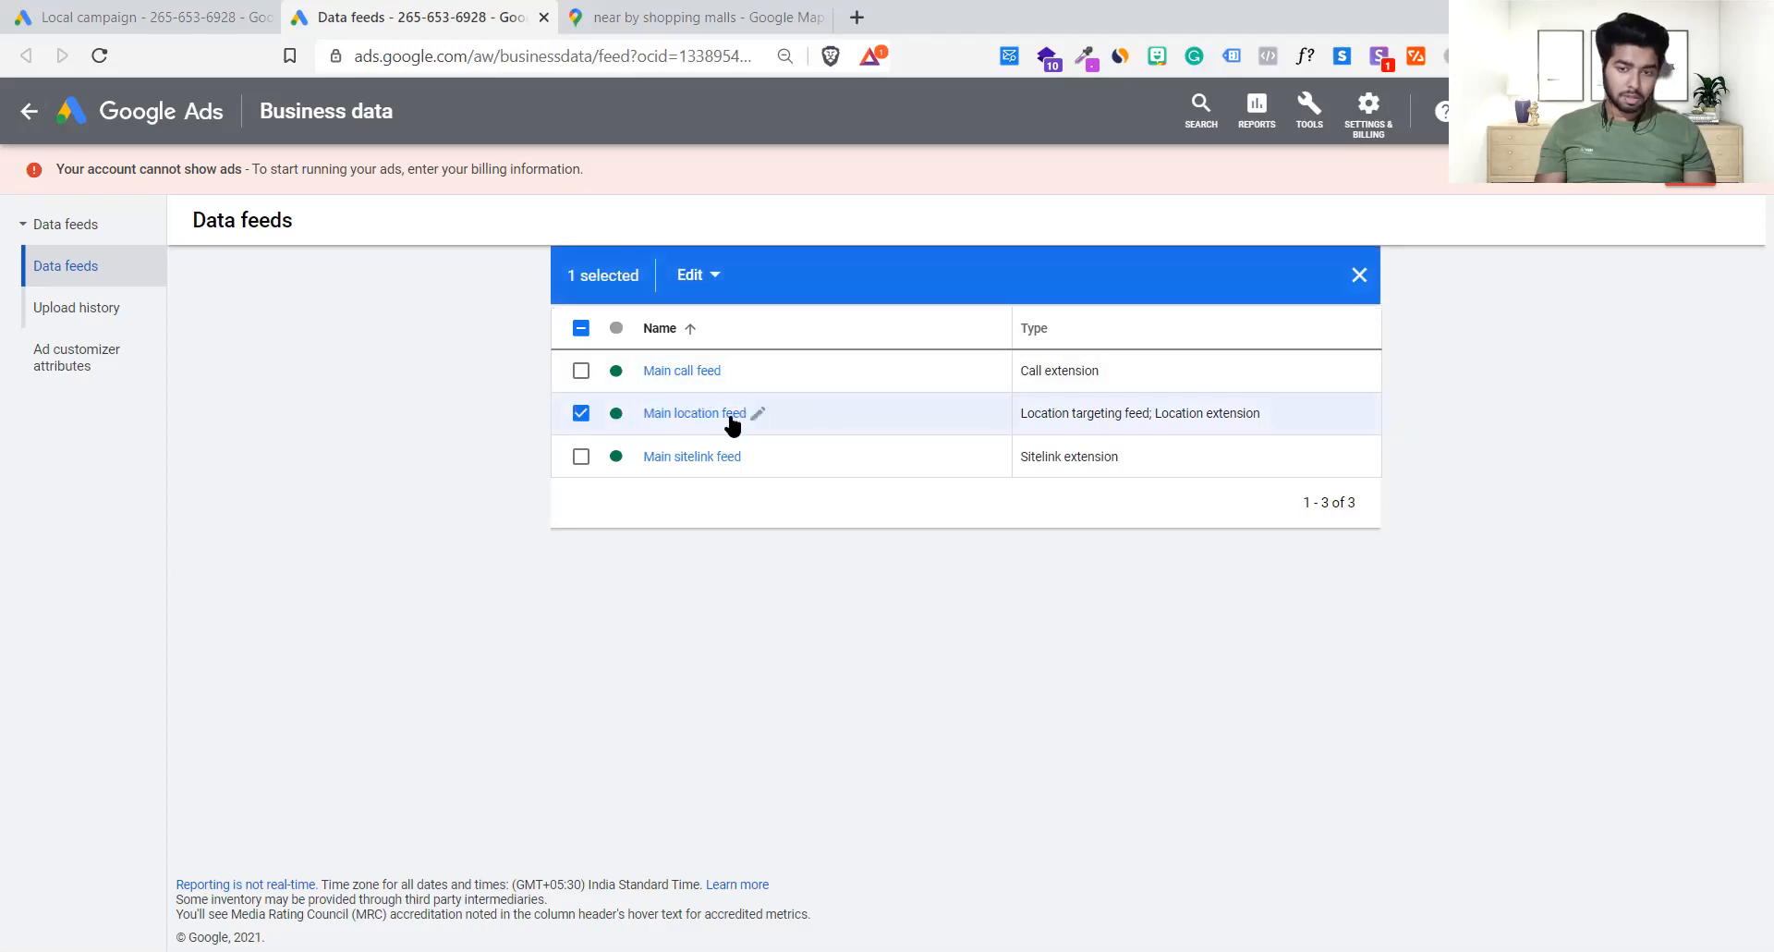
{"action": "left_click", "coordinate": [691, 277]}
{"action": "left_click", "coordinate": [692, 279]}
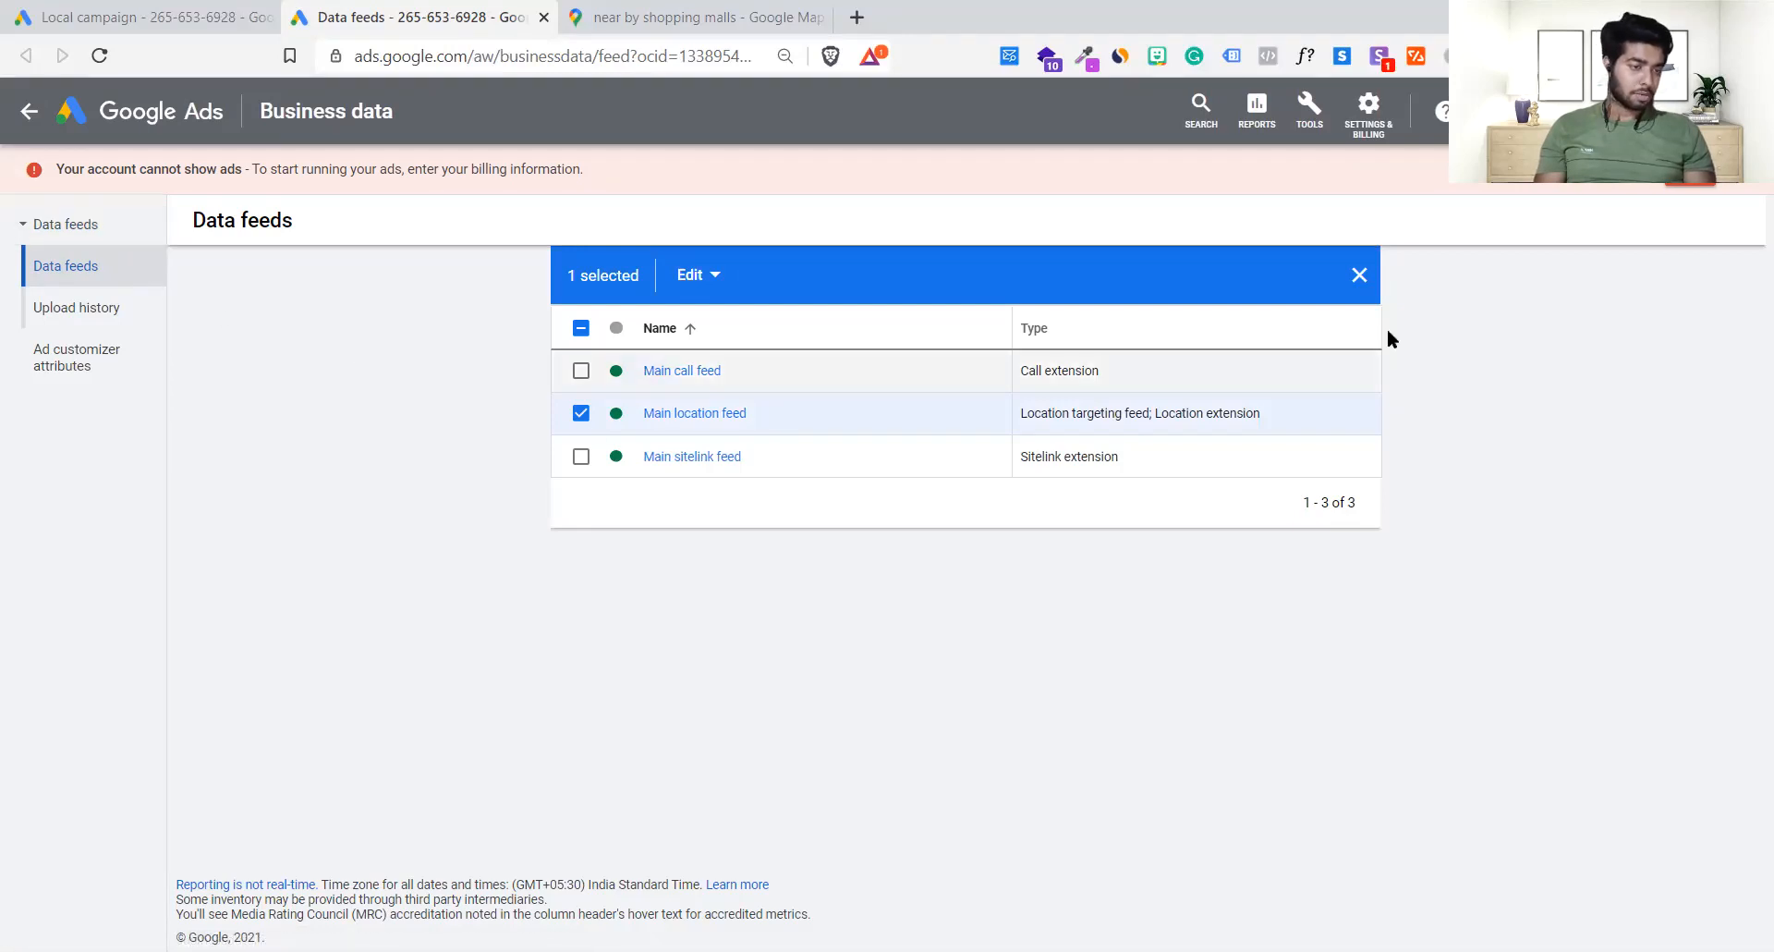
{"action": "left_click", "coordinate": [1360, 275]}
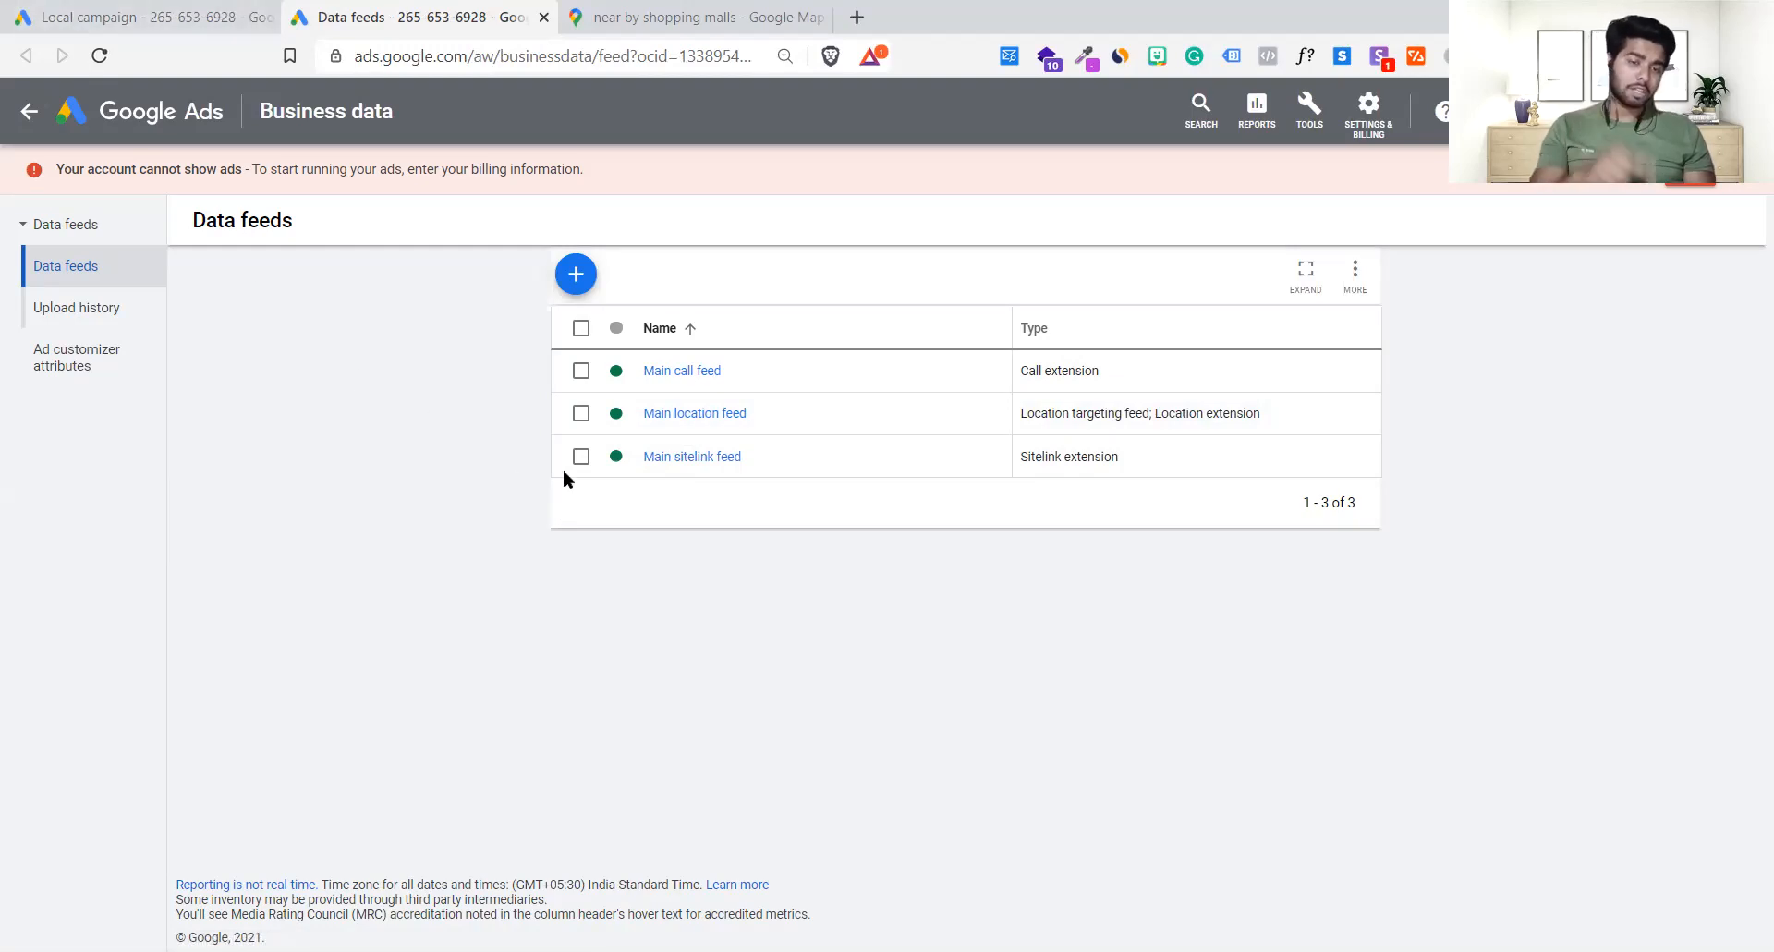
- Look at the feed types offered for a new data feed, including local product feeds, and return to the local campaign setup
{"action": "left_click", "coordinate": [574, 282]}
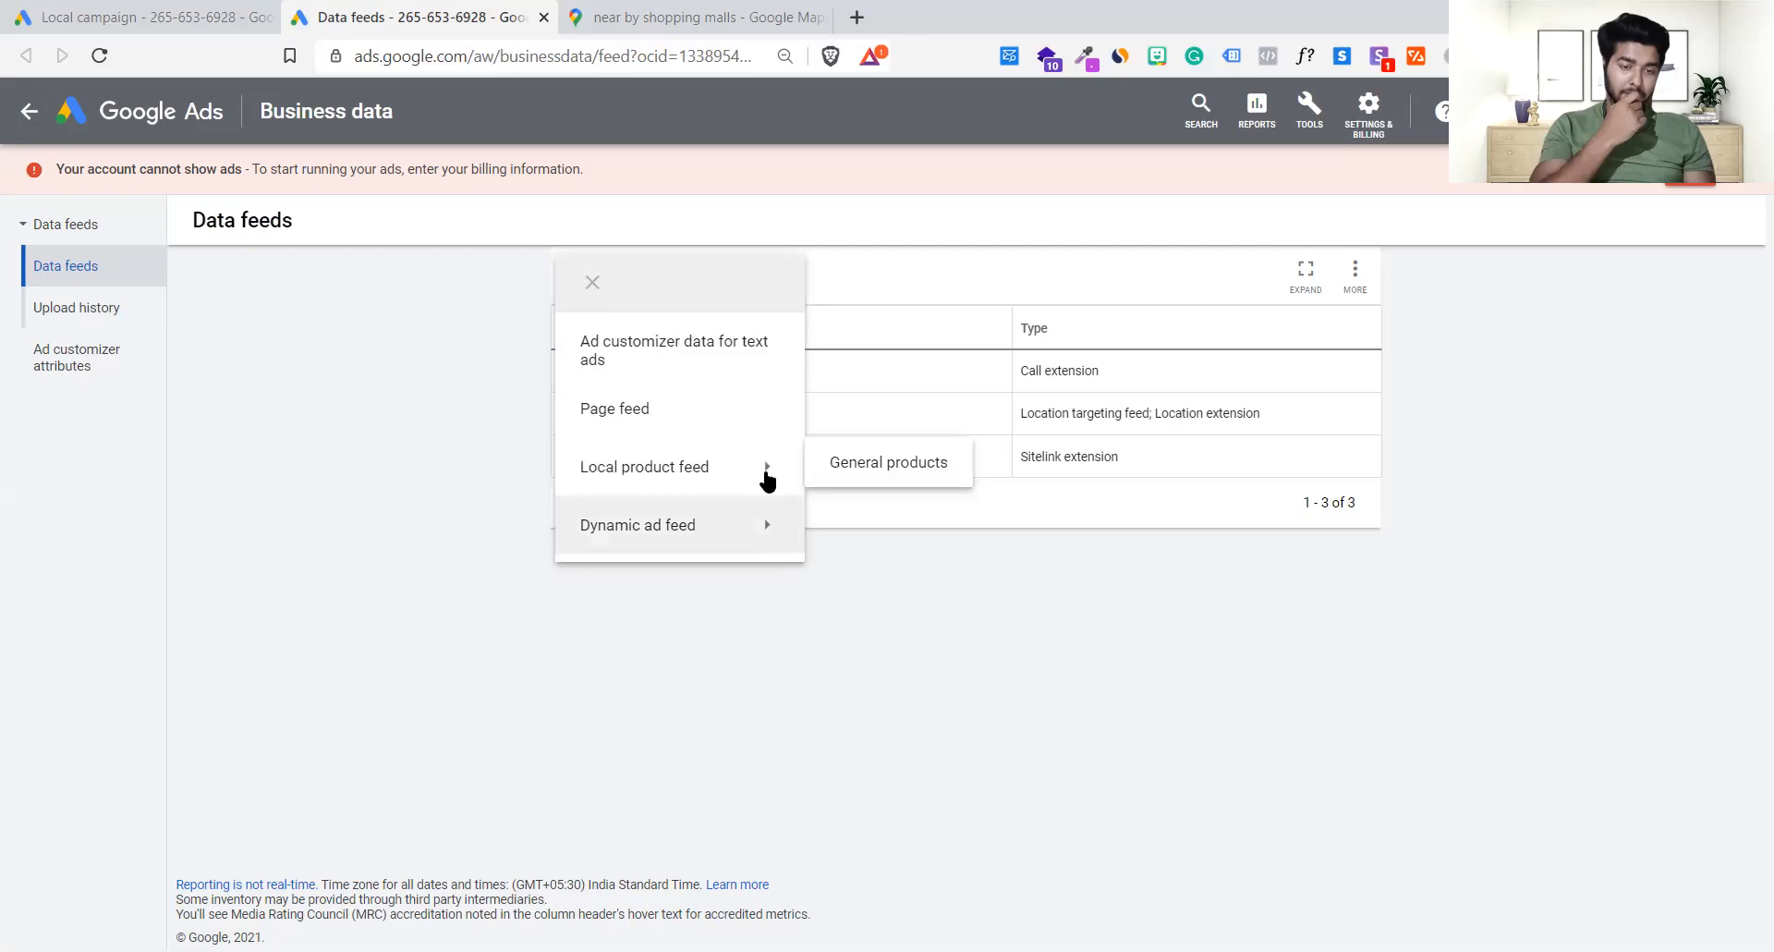
{"action": "left_click", "coordinate": [447, 473]}
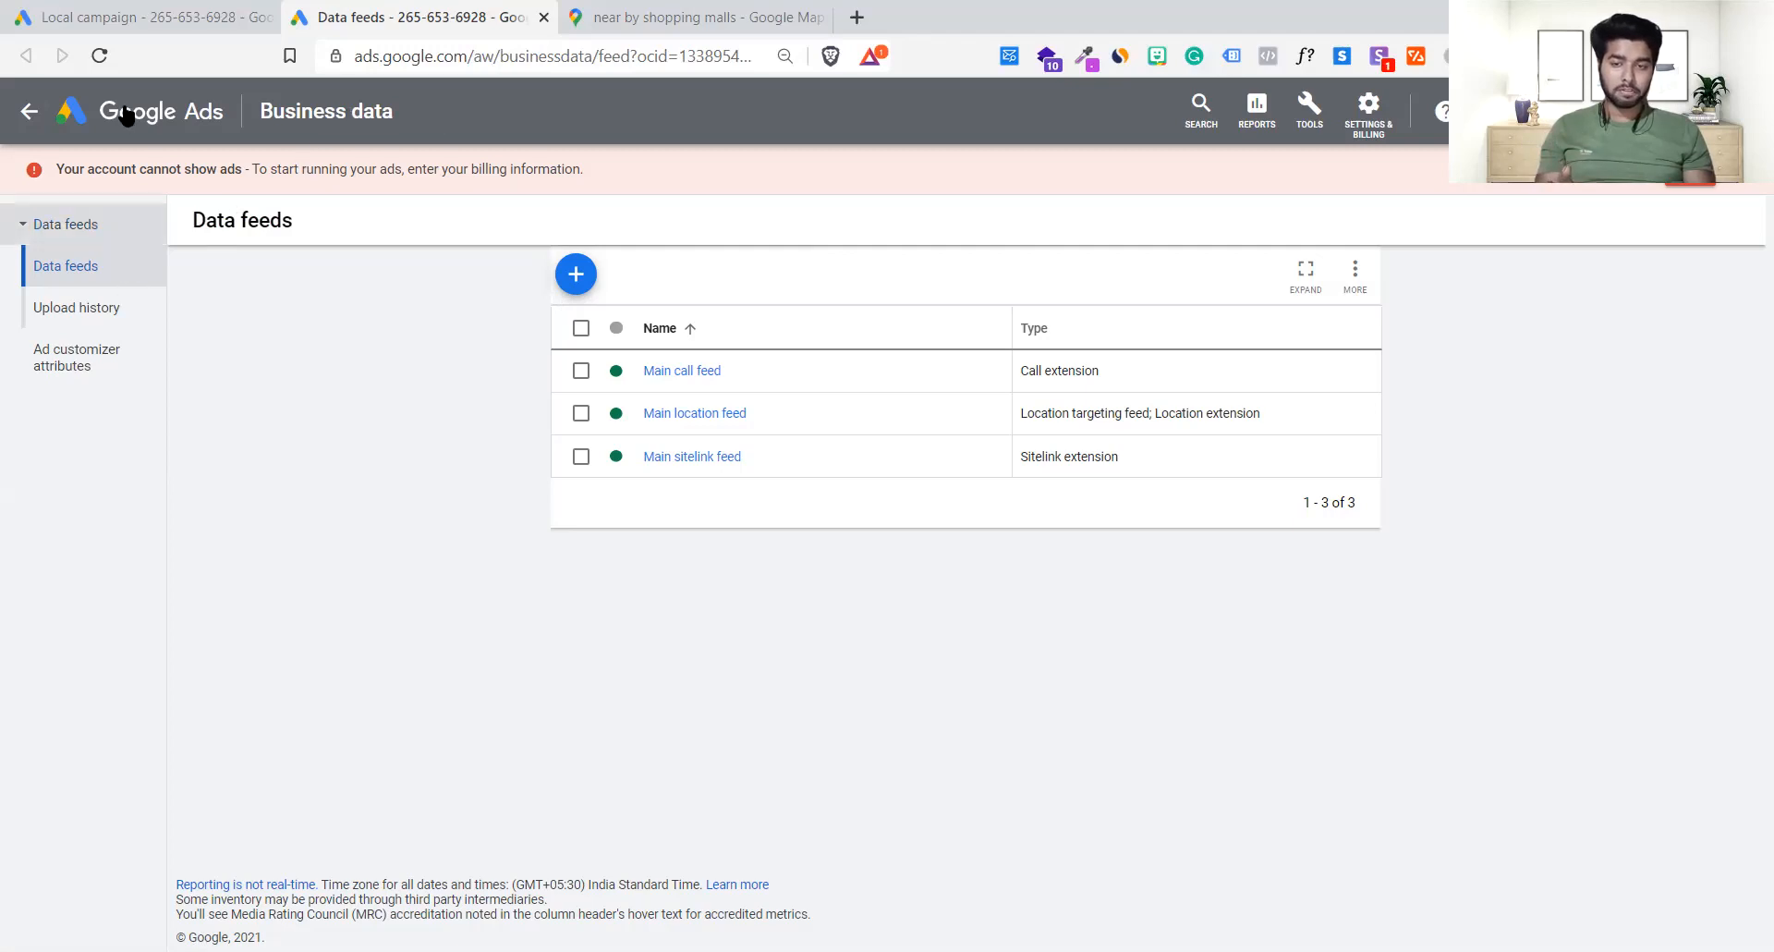
{"action": "left_click", "coordinate": [139, 16]}
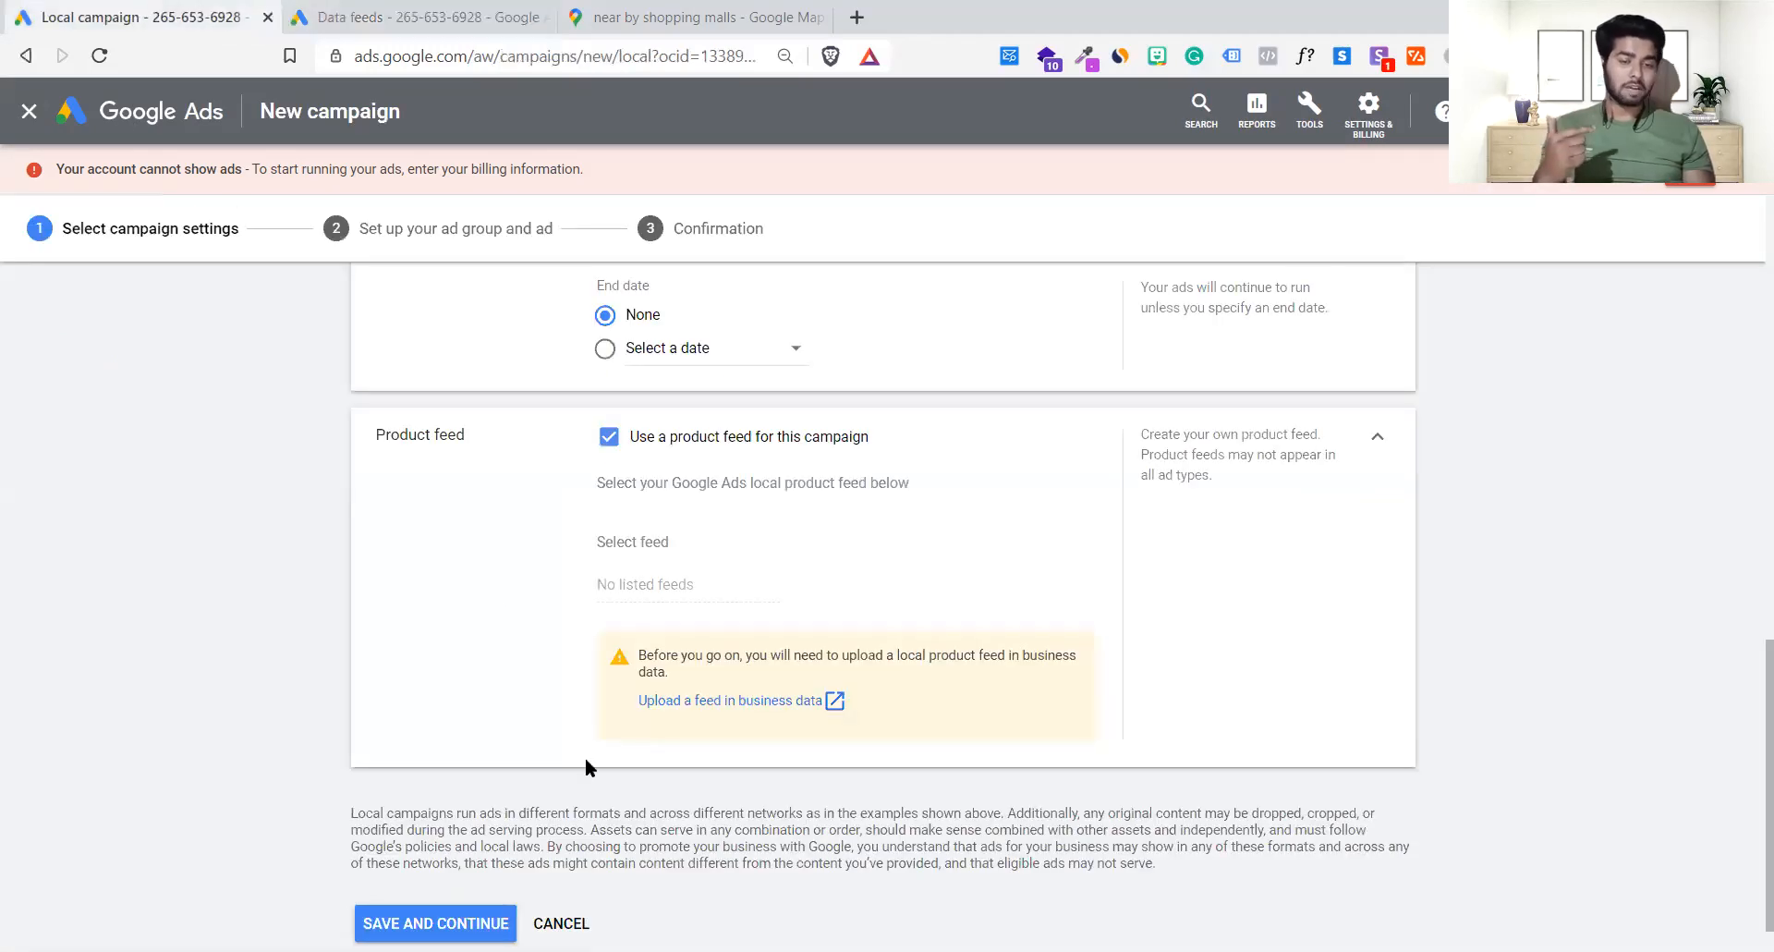
- Turn off the product feed for this campaign and save the campaign settings to continue to the ad group setup
{"action": "scroll", "coordinate": [585, 757], "scroll_direction": "down", "scroll_amount": 1}
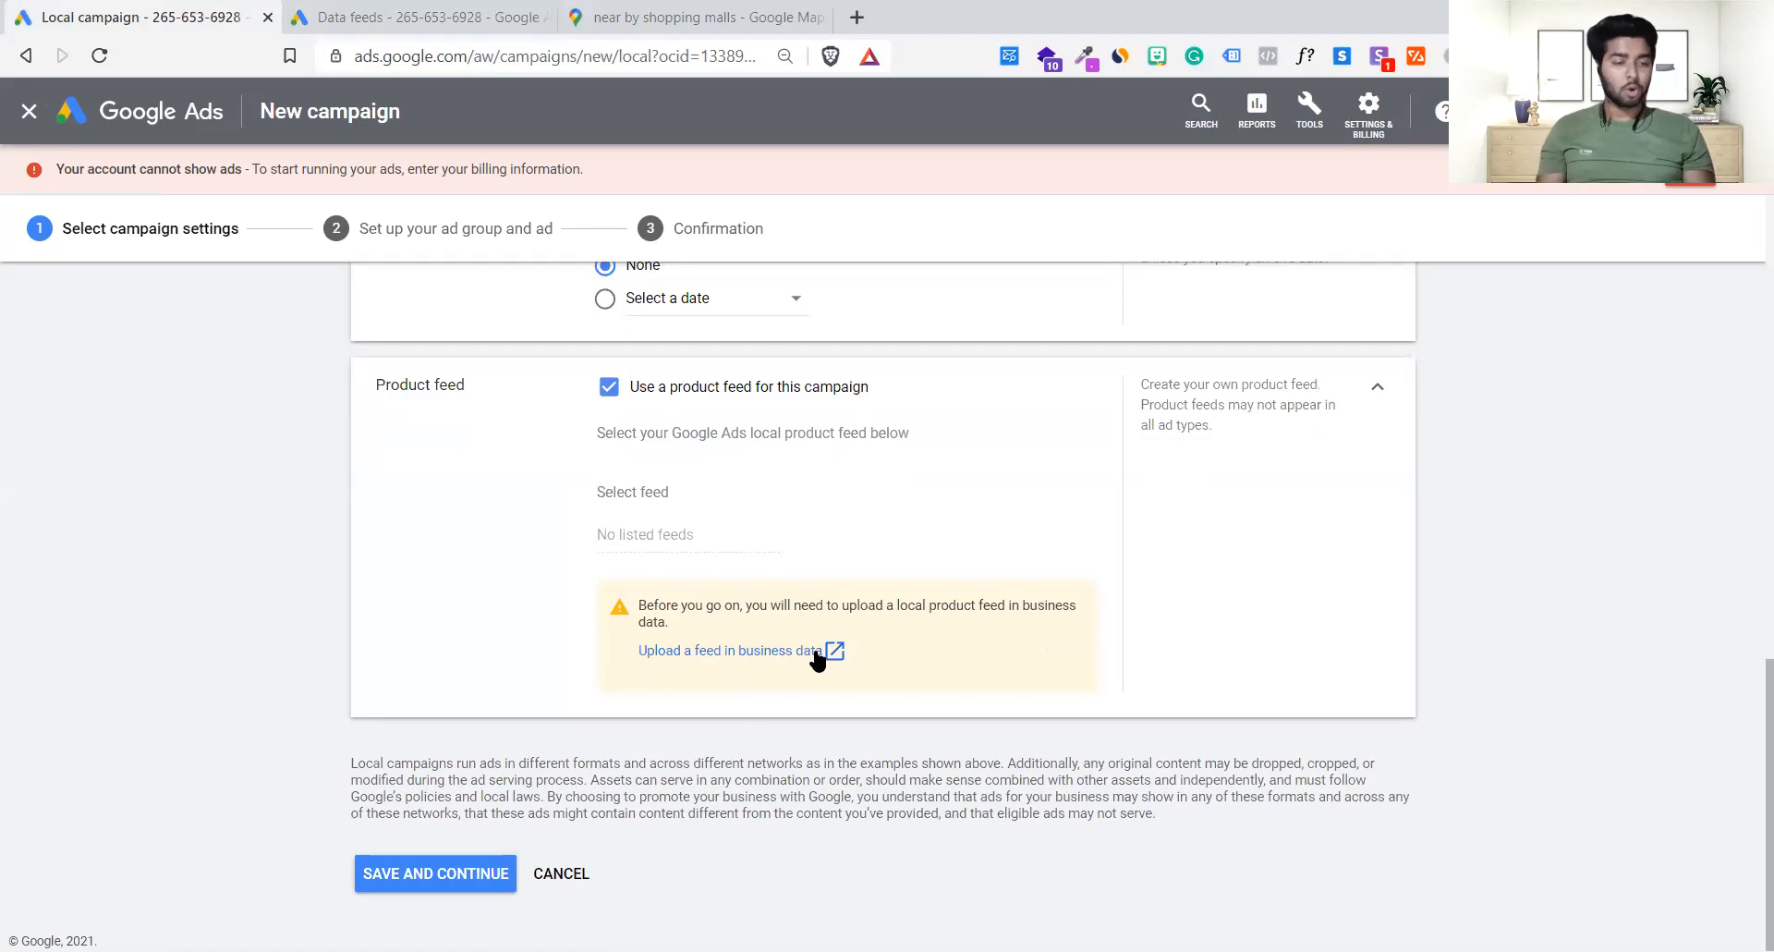
{"action": "left_click", "coordinate": [603, 405]}
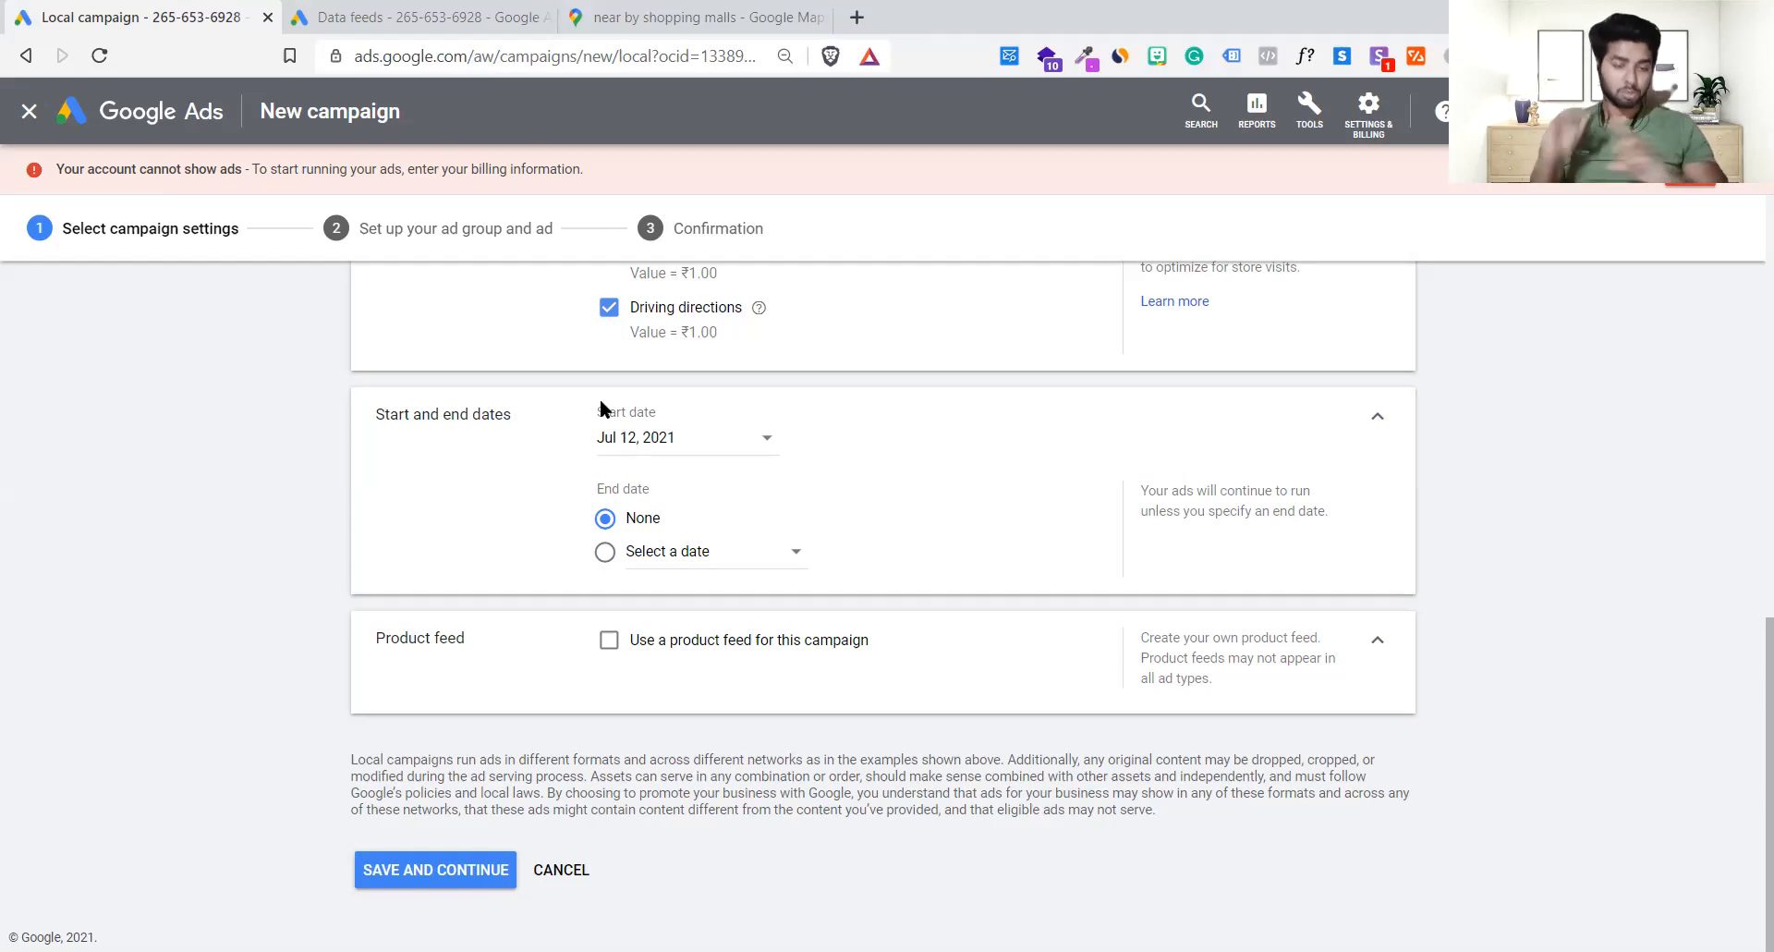
{"action": "left_click", "coordinate": [434, 869]}
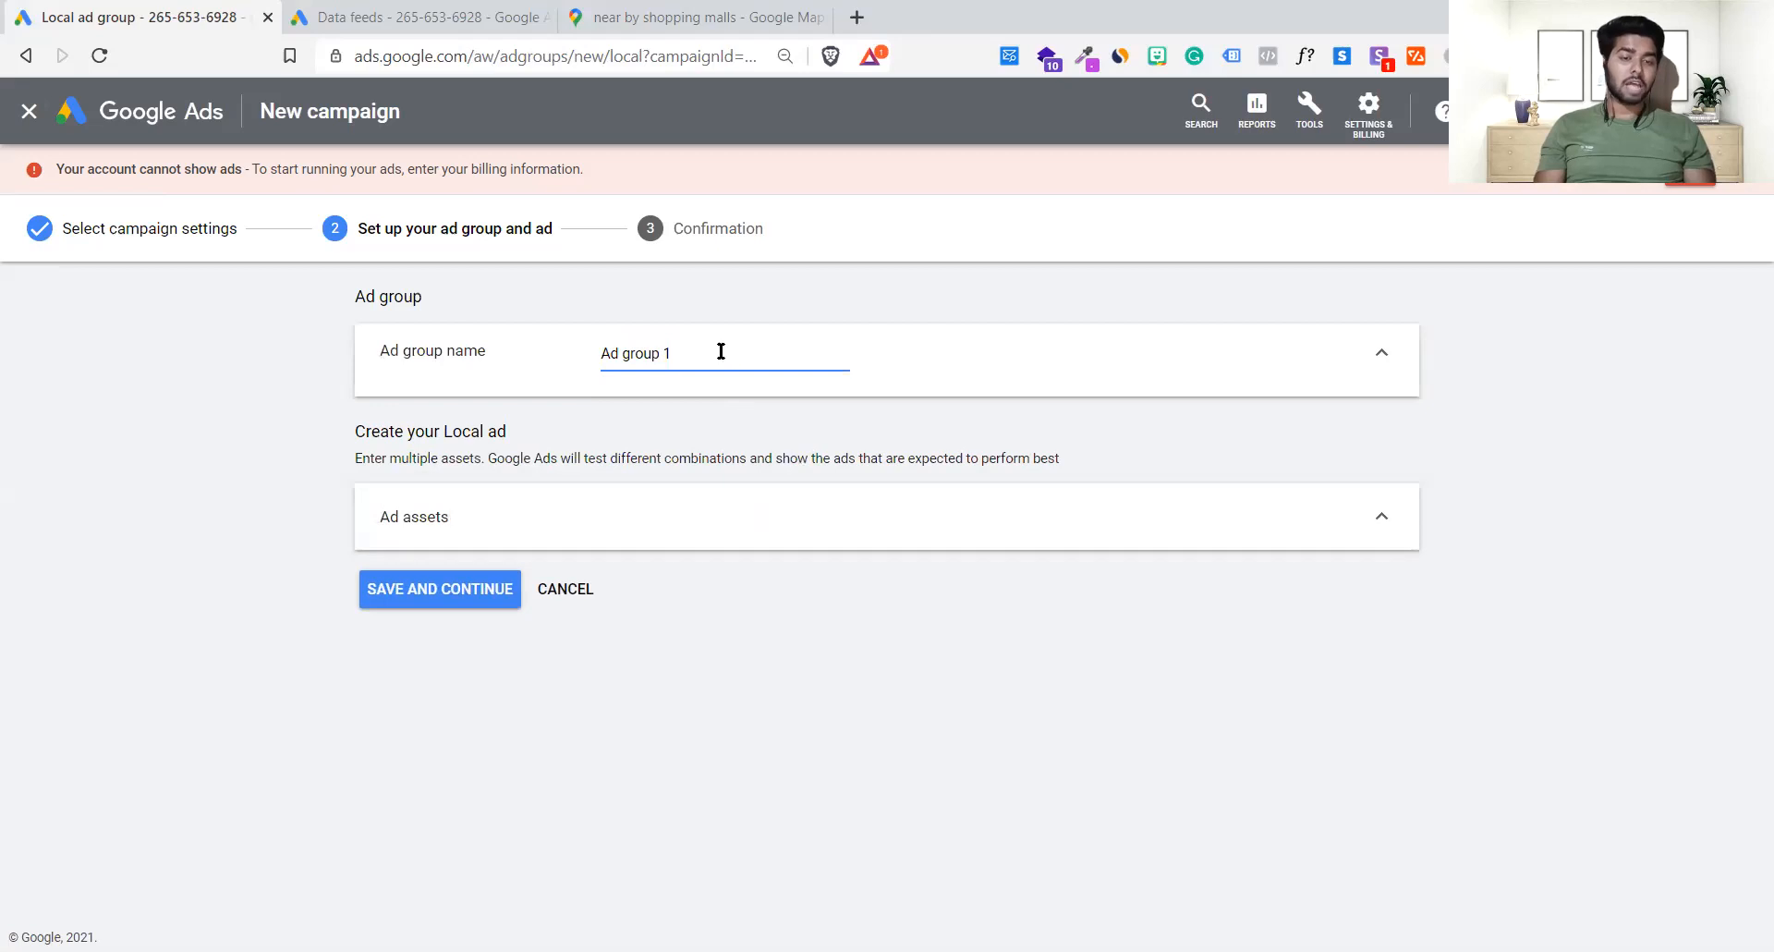
- Name the ad group "Delhi NCR"
{"action": "triple_click", "coordinate": [721, 351]}
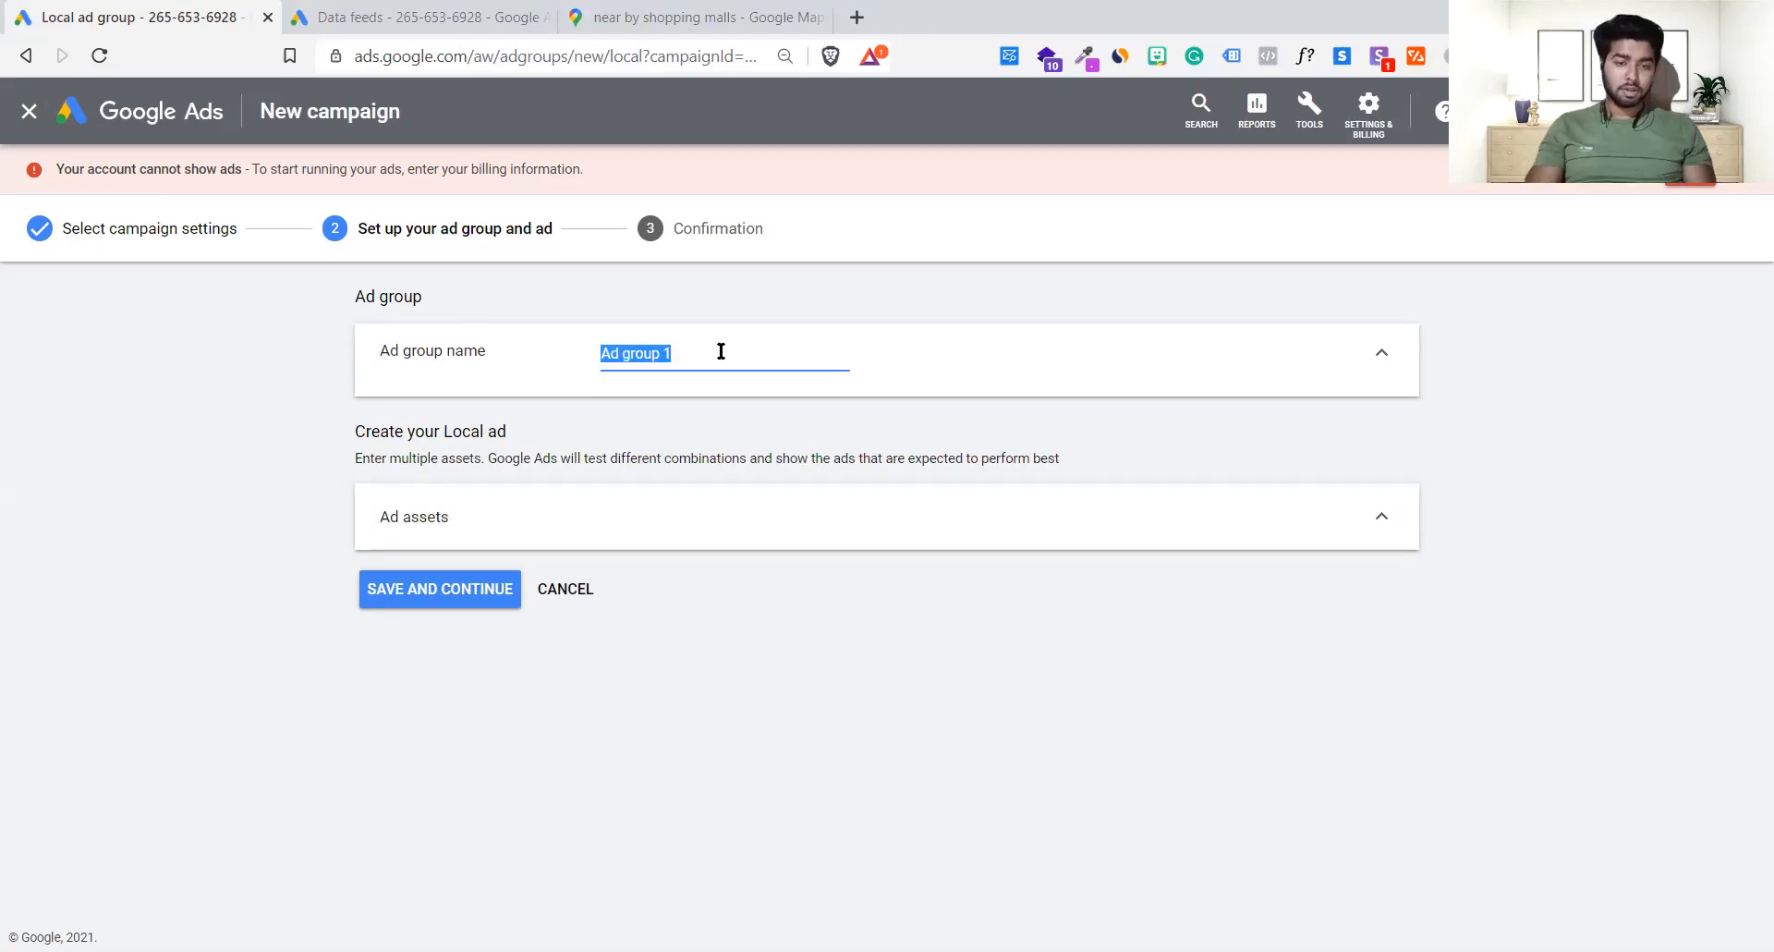
{"action": "type", "text": "Delh"}
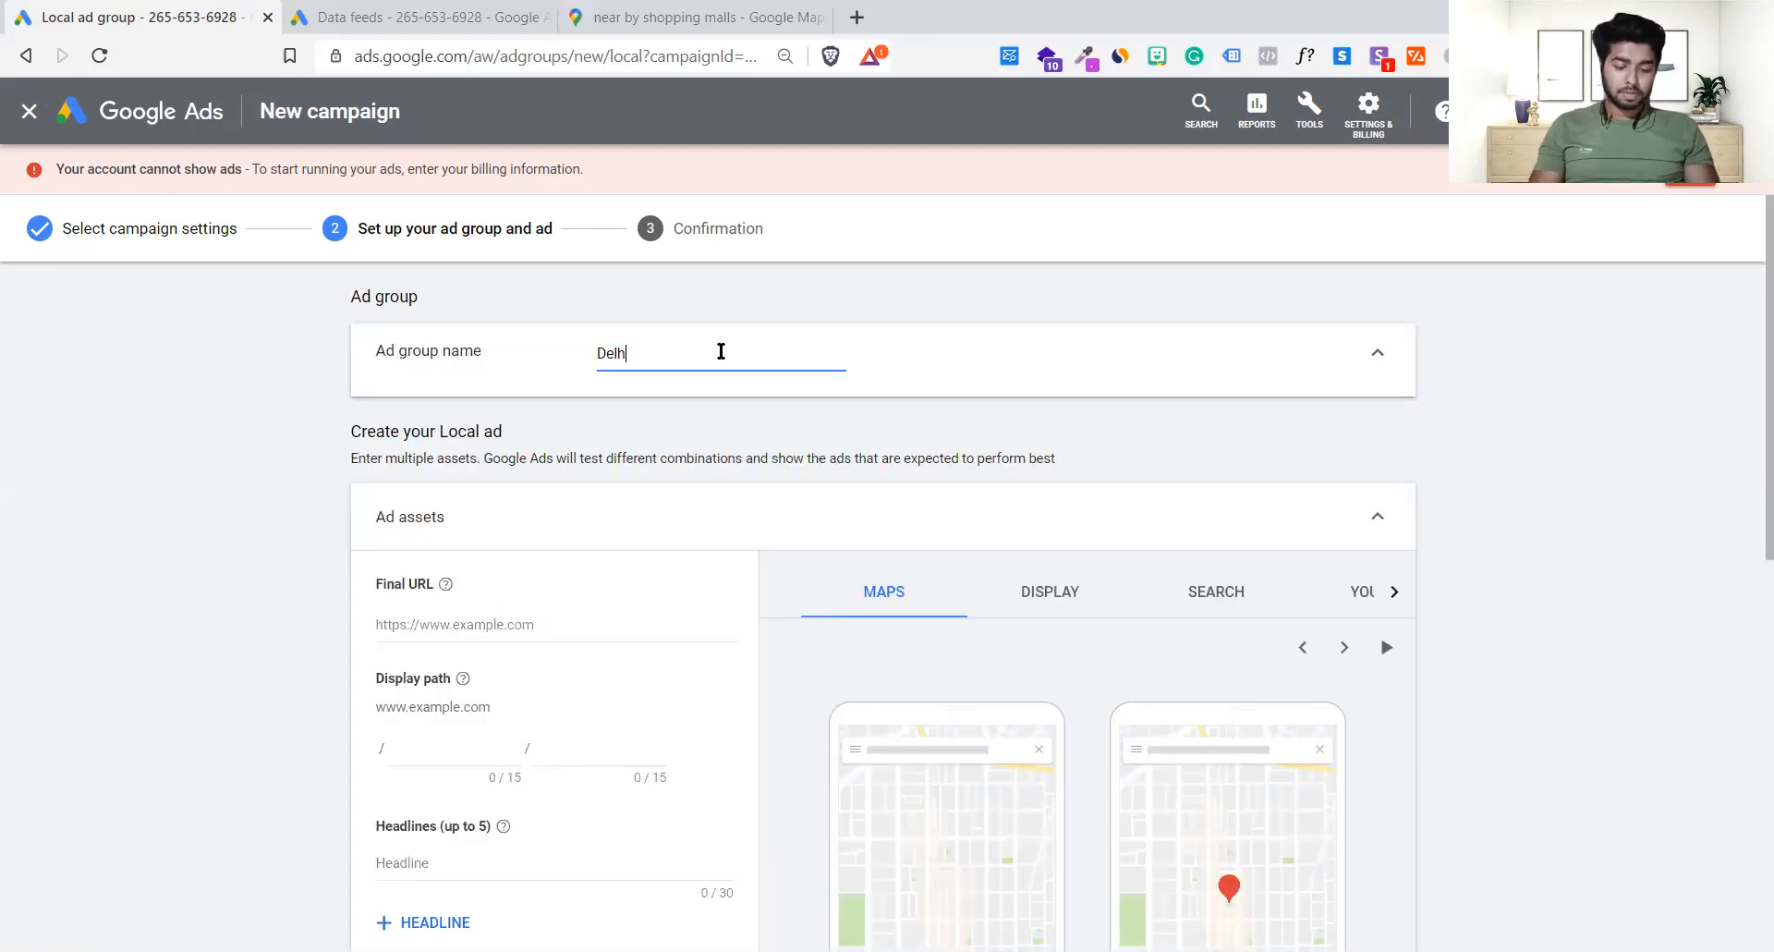
{"action": "type", "text": "i NCR NCR"}
{"action": "key", "text": "BackSpace"}
{"action": "key", "text": "BackSpace"}
{"action": "key", "text": "BackSpace"}
{"action": "key", "text": "BackSpace"}
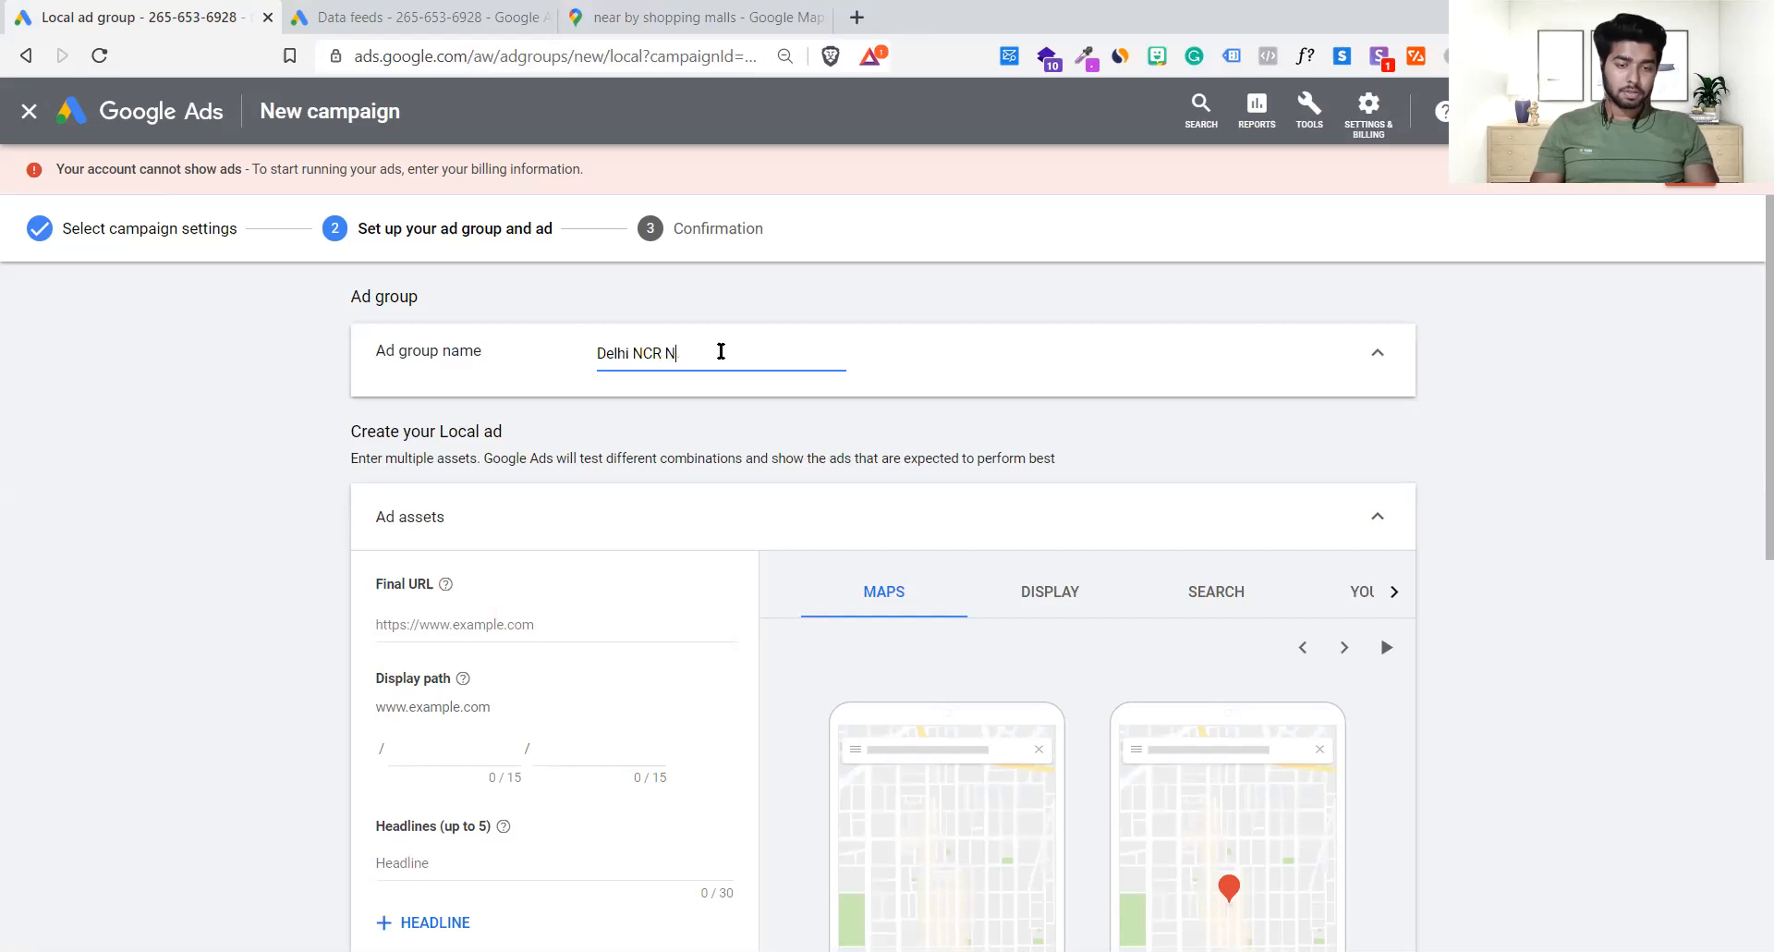
{"action": "left_click", "coordinate": [1508, 665]}
- Examine the required ad asset fields and browse the Maps ad previews for the local ad
{"action": "scroll", "coordinate": [1510, 667], "scroll_direction": "down", "scroll_amount": 4}
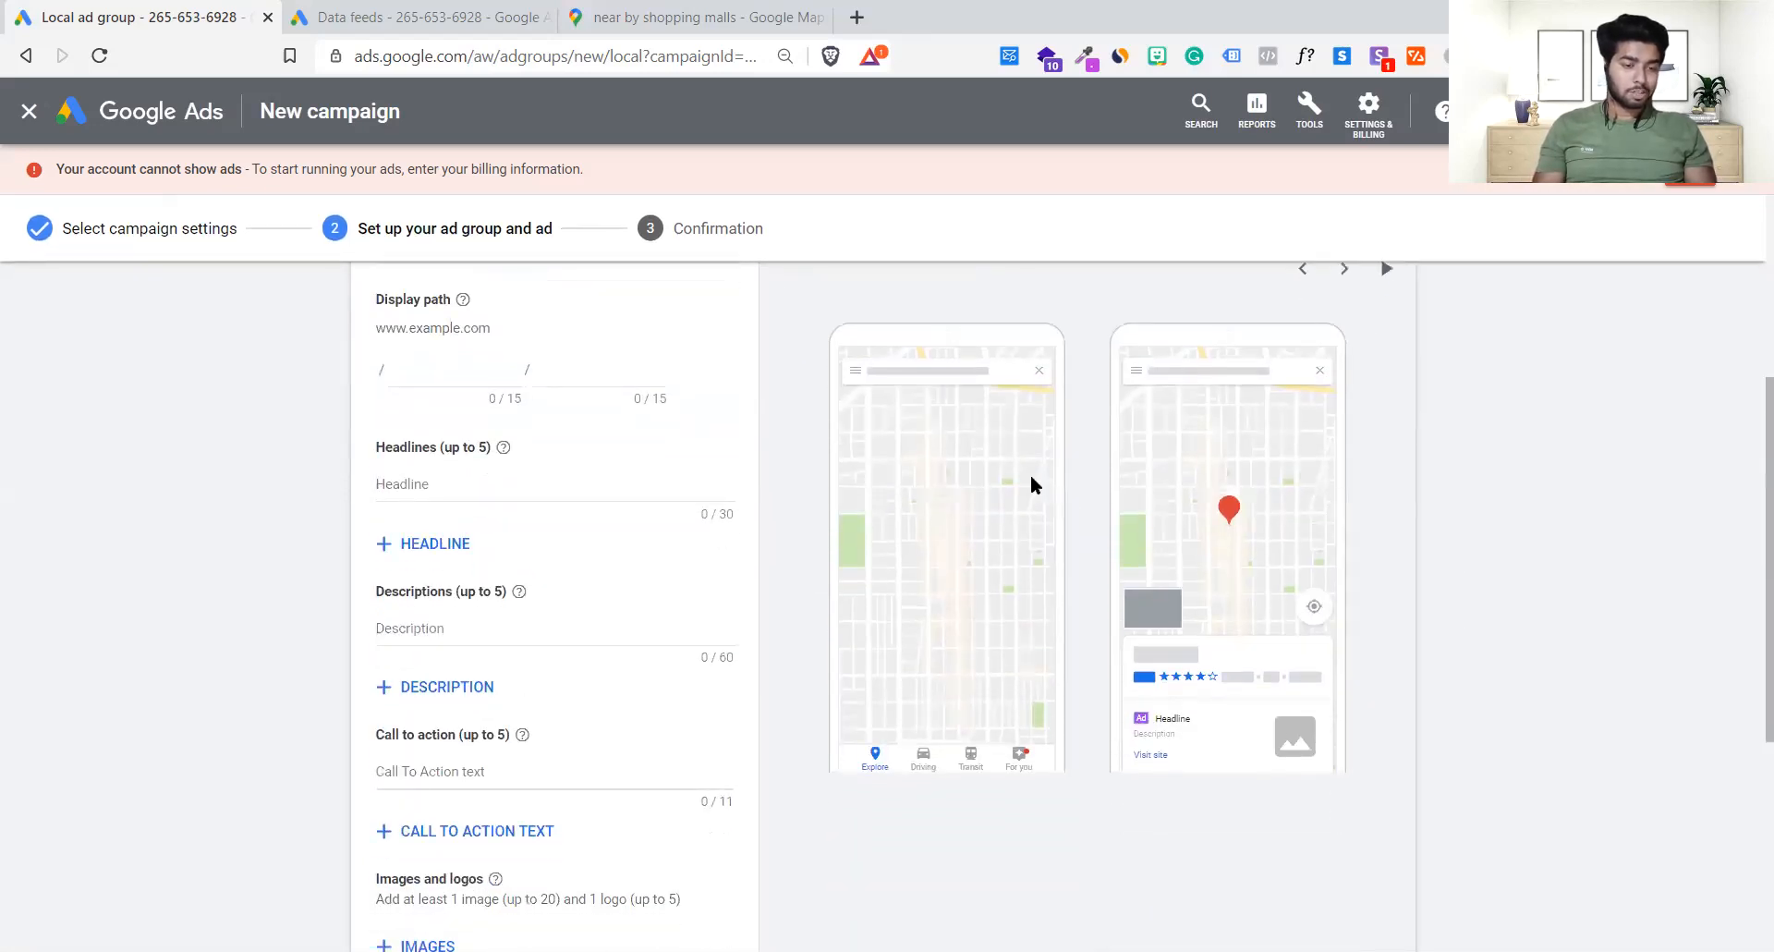
{"action": "scroll", "coordinate": [1029, 474], "scroll_direction": "up", "scroll_amount": 2}
{"action": "scroll", "coordinate": [1022, 463], "scroll_direction": "down", "scroll_amount": 1}
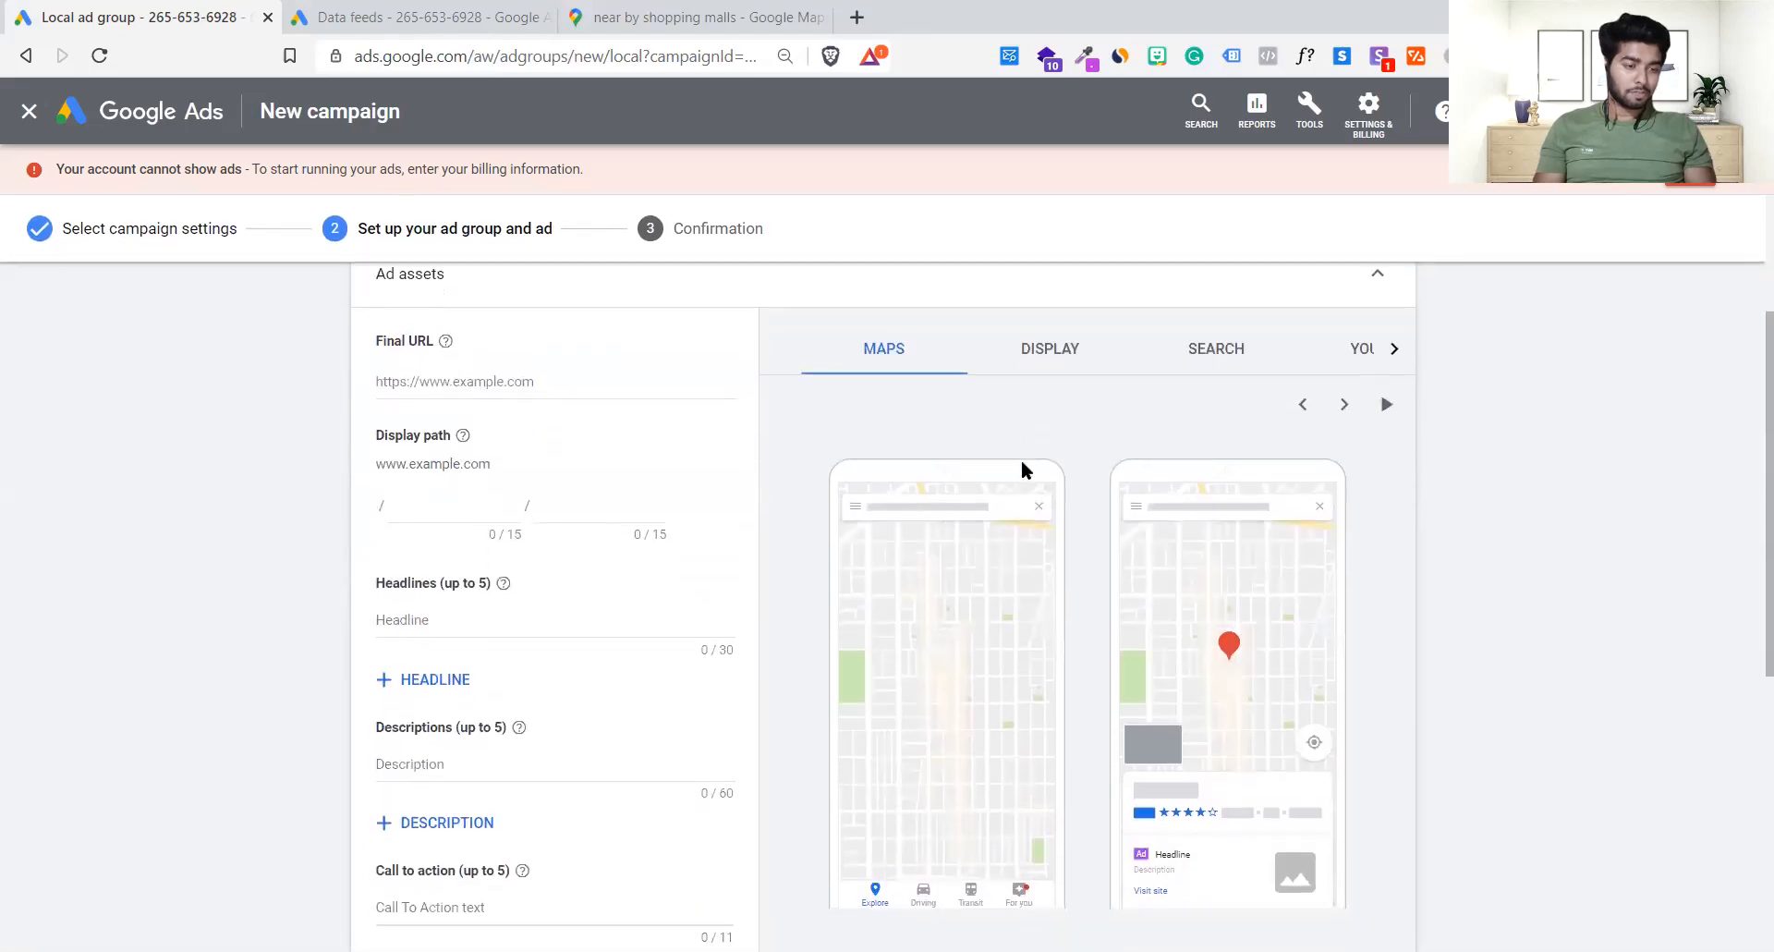
{"action": "left_click", "coordinate": [1343, 405]}
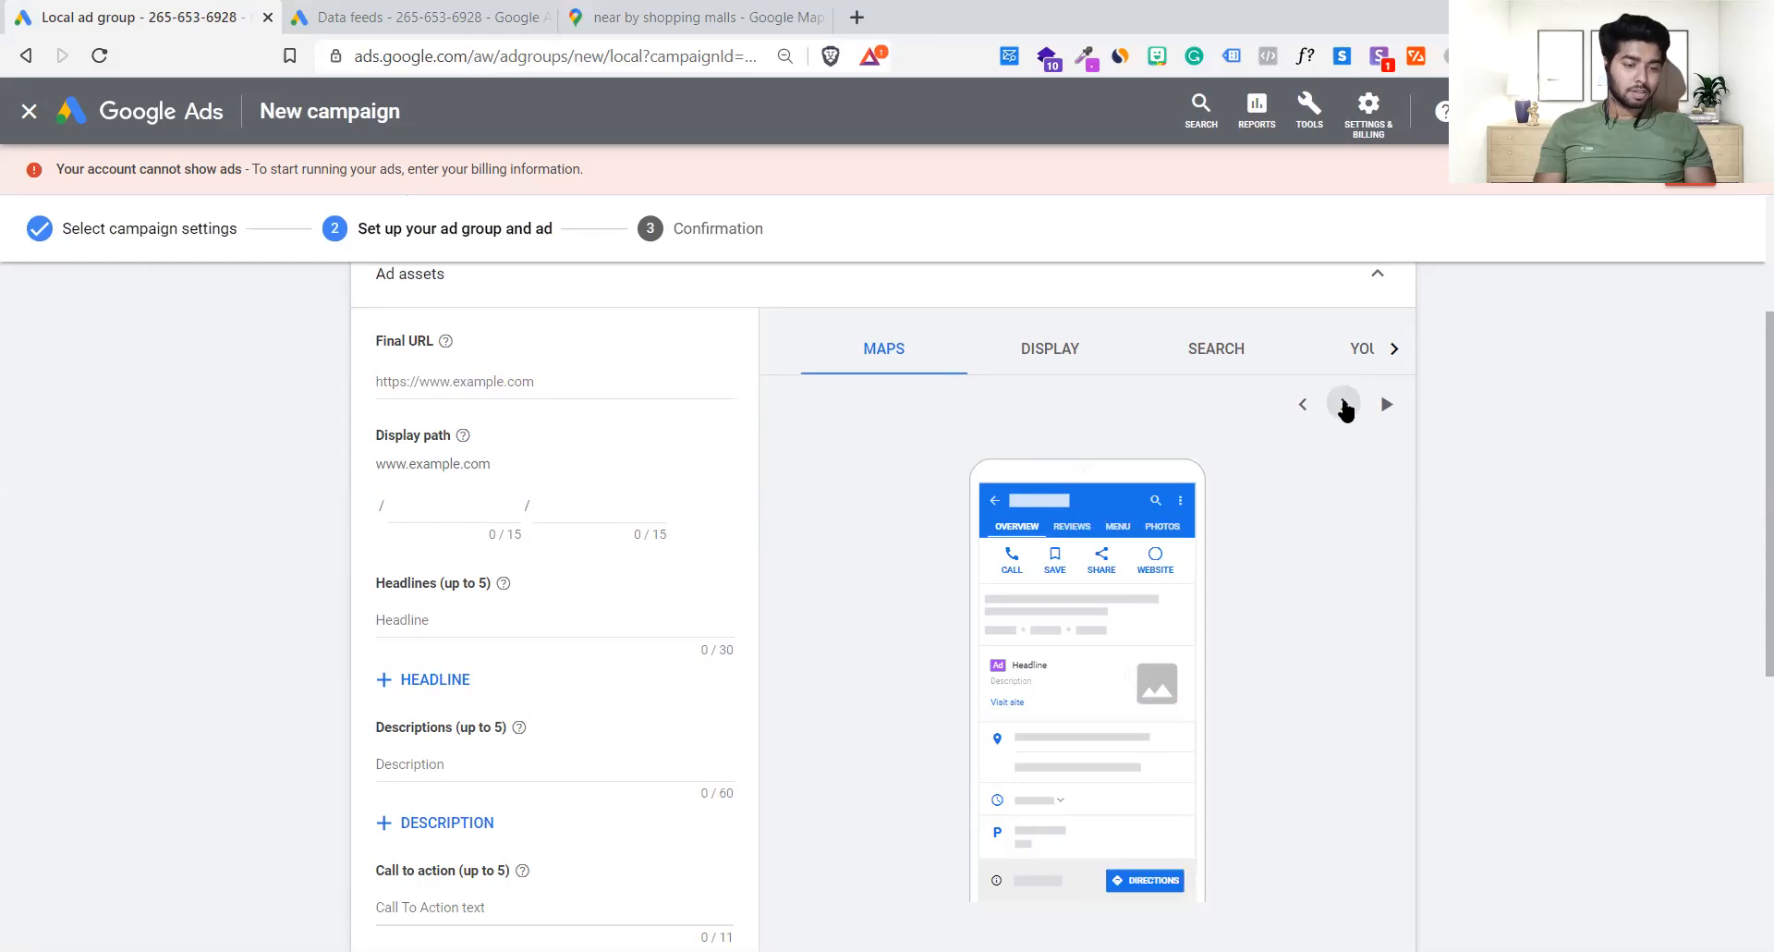
{"action": "left_click", "coordinate": [1344, 405]}
{"action": "left_click", "coordinate": [1290, 404]}
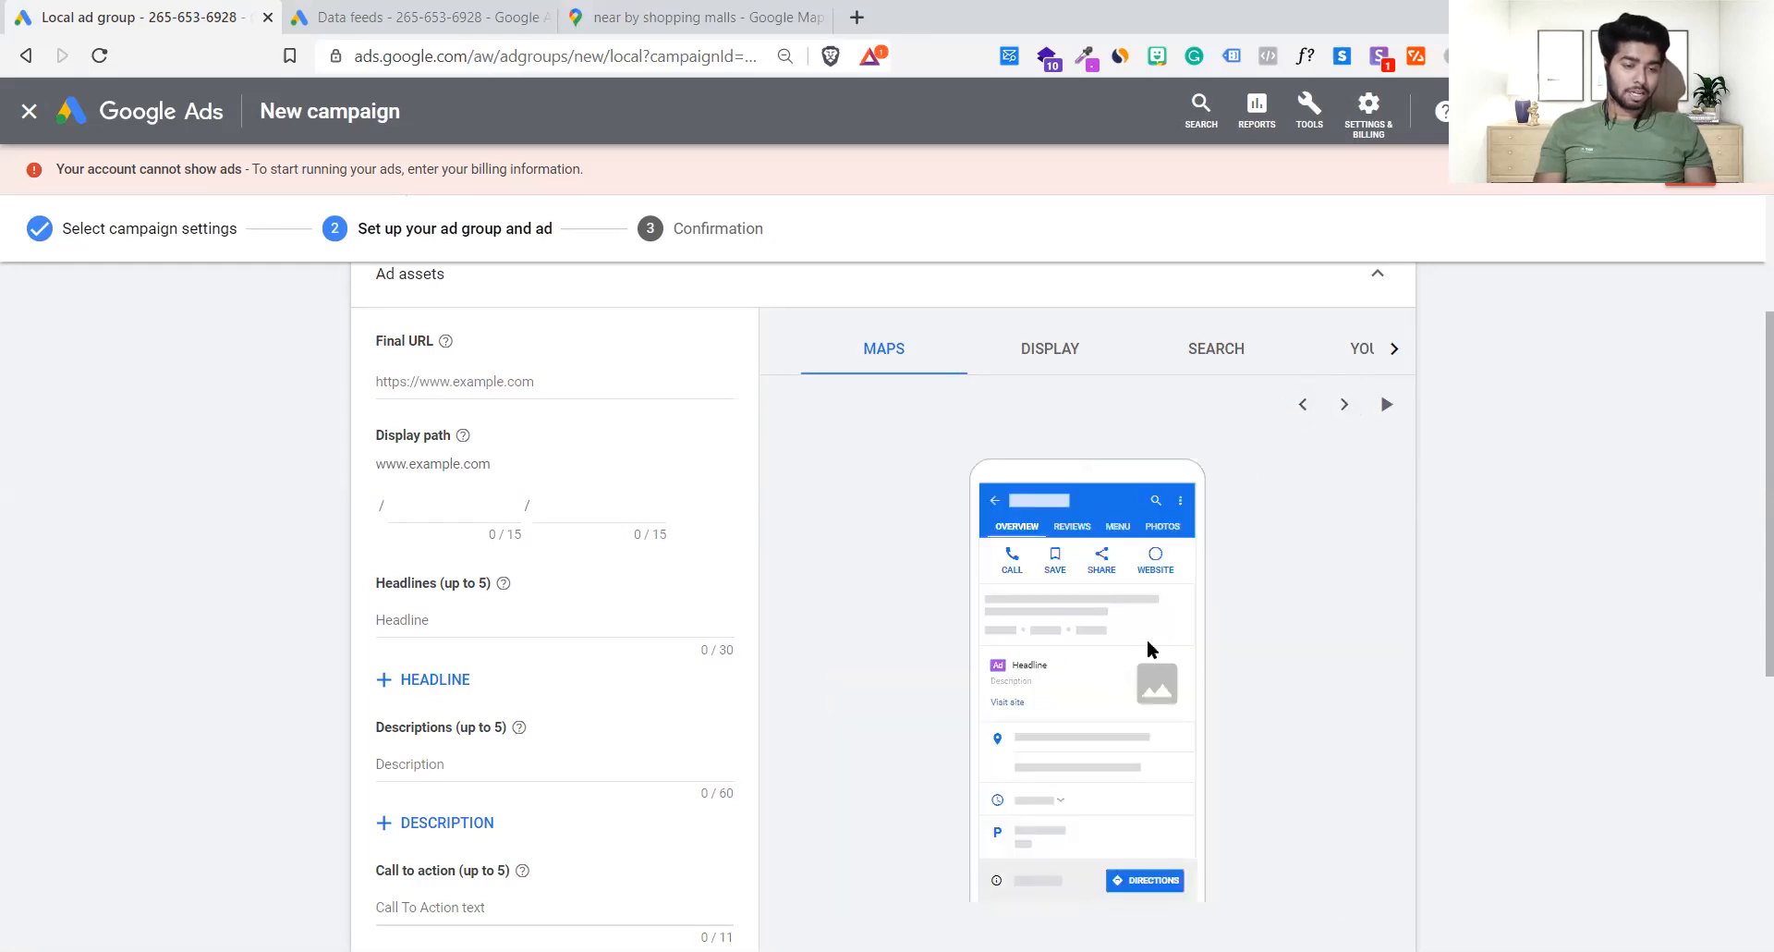
{"action": "left_click_drag", "start_coordinate": [983, 660], "coordinate": [1080, 677]}
{"action": "left_click", "coordinate": [1169, 691]}
{"action": "left_click", "coordinate": [1346, 405]}
{"action": "left_click", "coordinate": [1346, 405]}
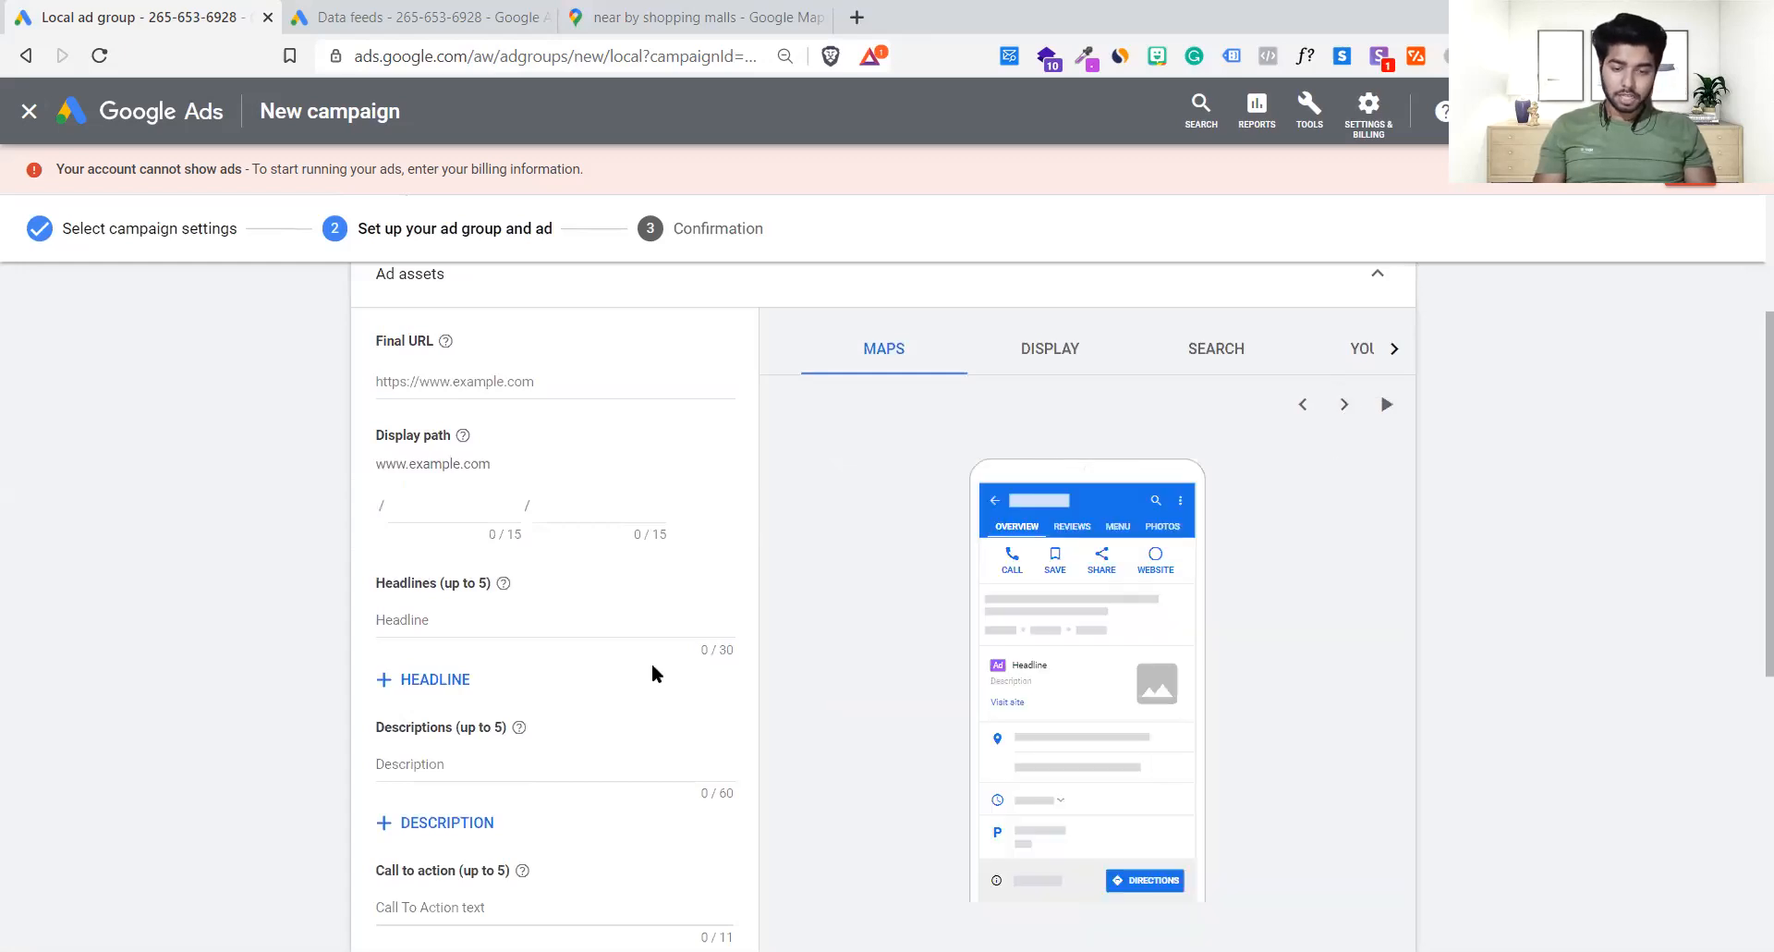
{"action": "scroll", "coordinate": [651, 672], "scroll_direction": "down", "scroll_amount": 5}
{"action": "scroll", "coordinate": [651, 673], "scroll_direction": "up", "scroll_amount": 5}
{"action": "scroll", "coordinate": [652, 662], "scroll_direction": "up", "scroll_amount": 3}
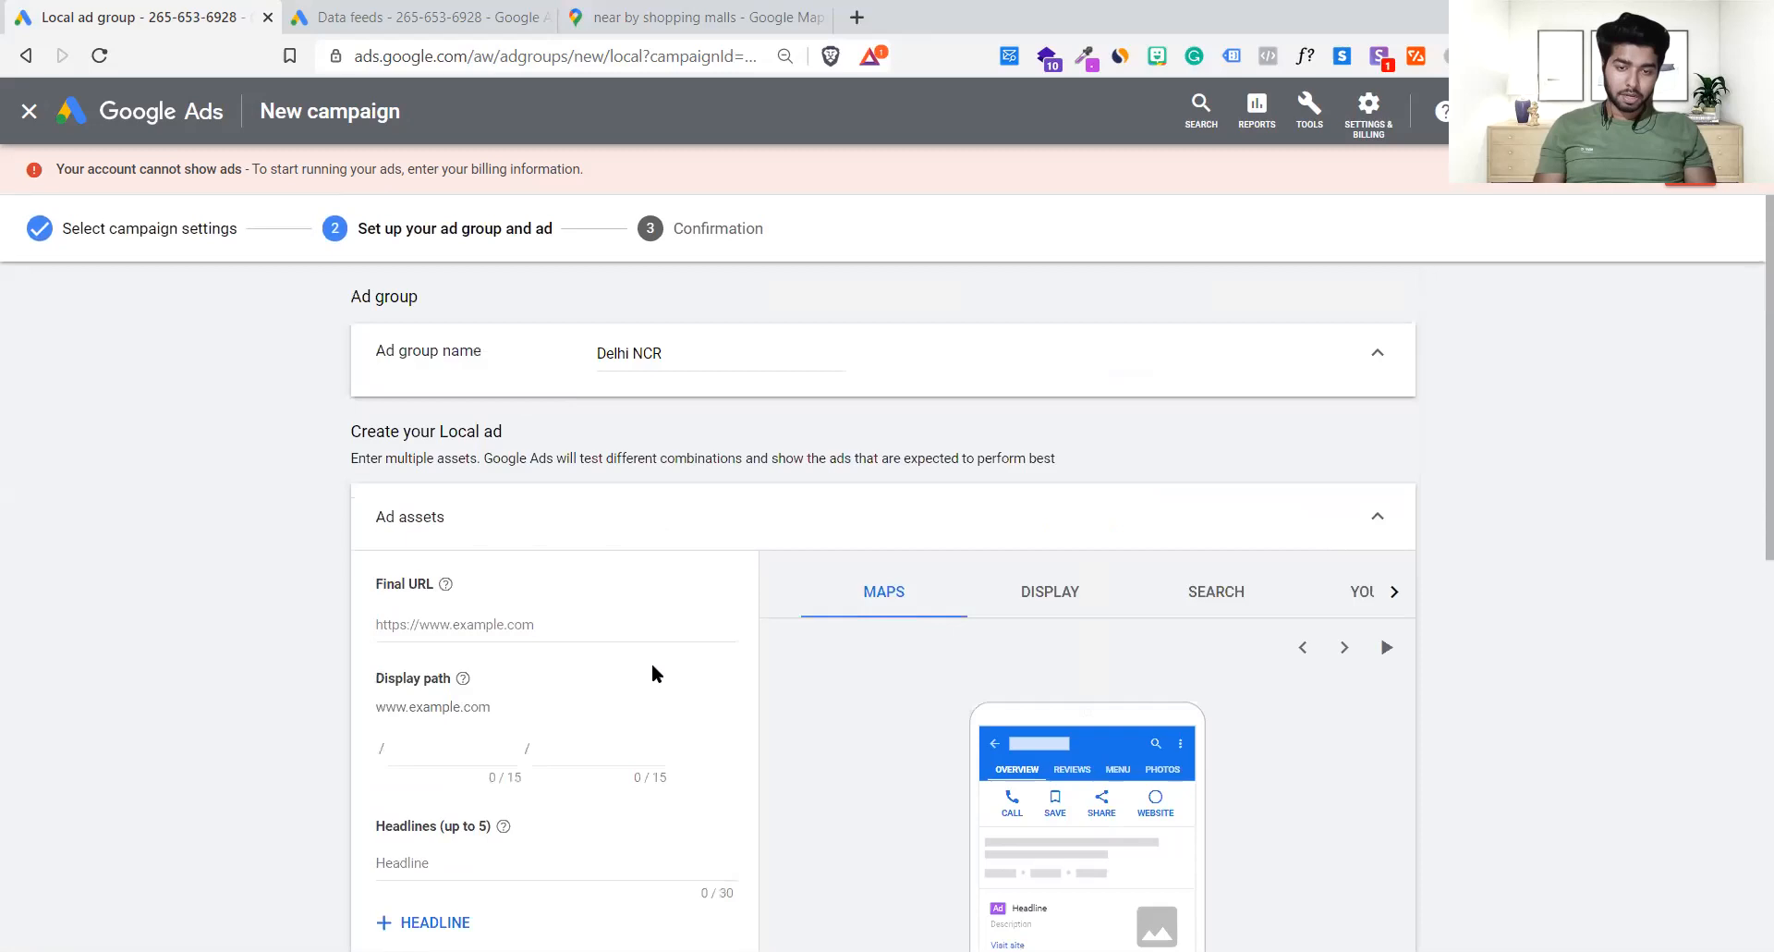
{"action": "left_click", "coordinate": [504, 621]}
{"action": "type", "text": "https://www.dlf.in/"}
{"action": "left_click", "coordinate": [250, 686]}
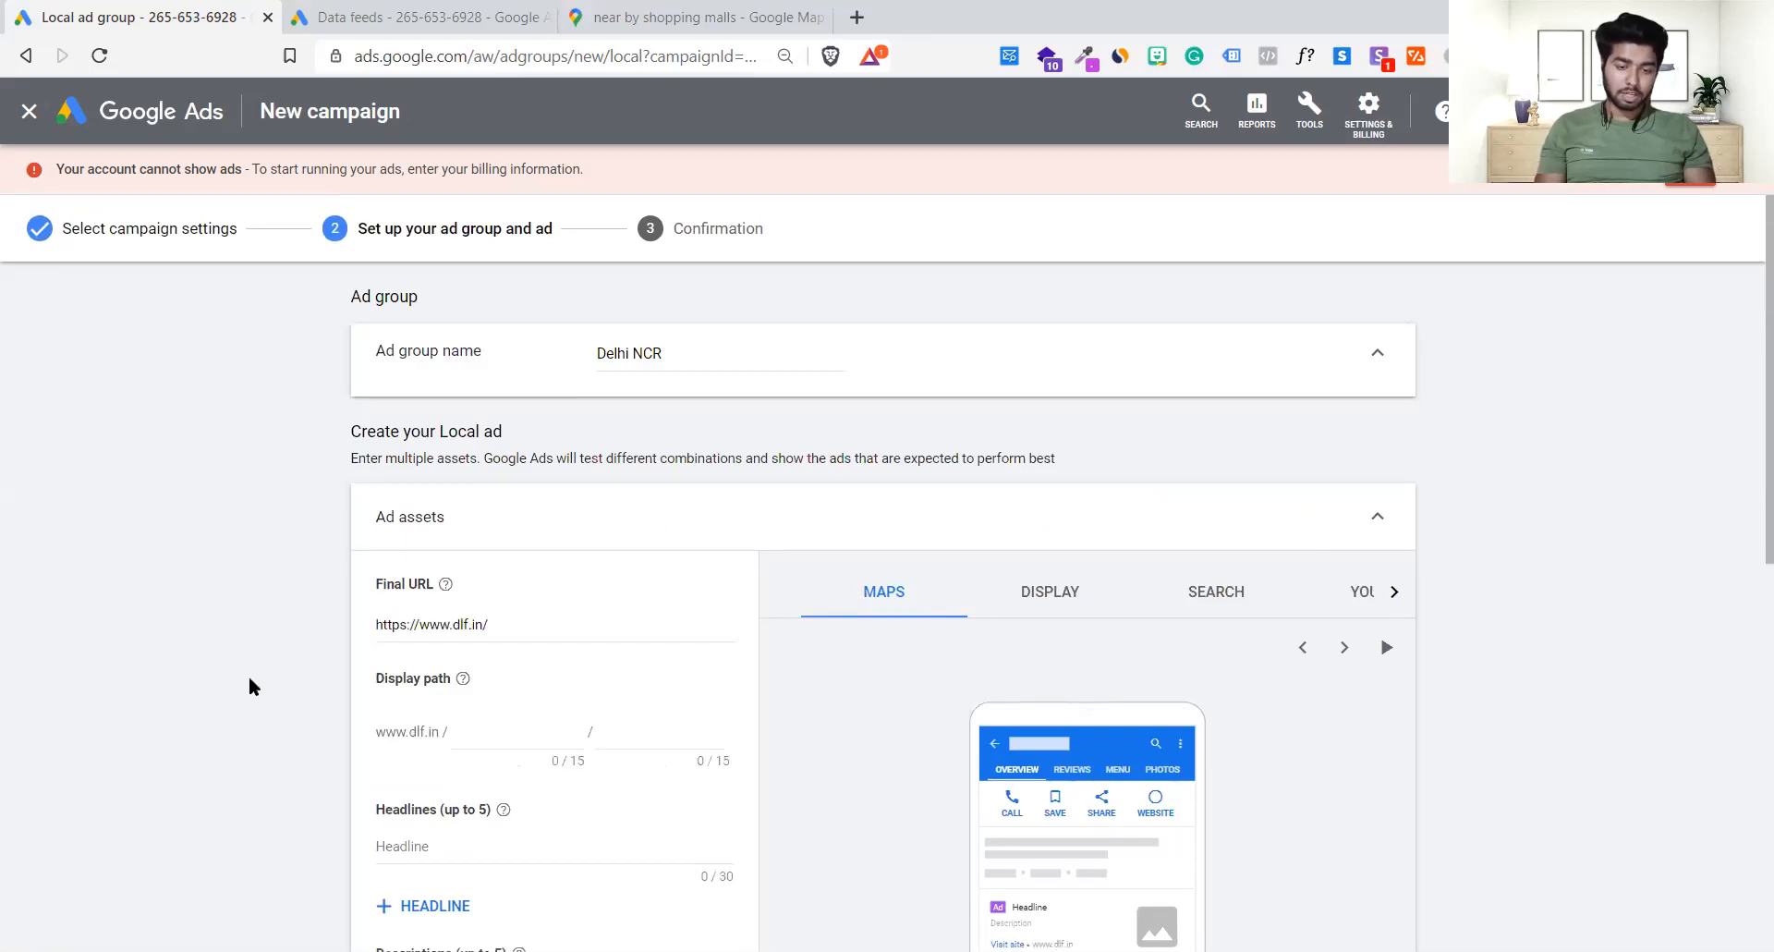
- Enter "Top Builders in Delhi NCR" as the ad's first headline
{"action": "scroll", "coordinate": [538, 786], "scroll_direction": "down", "scroll_amount": 3}
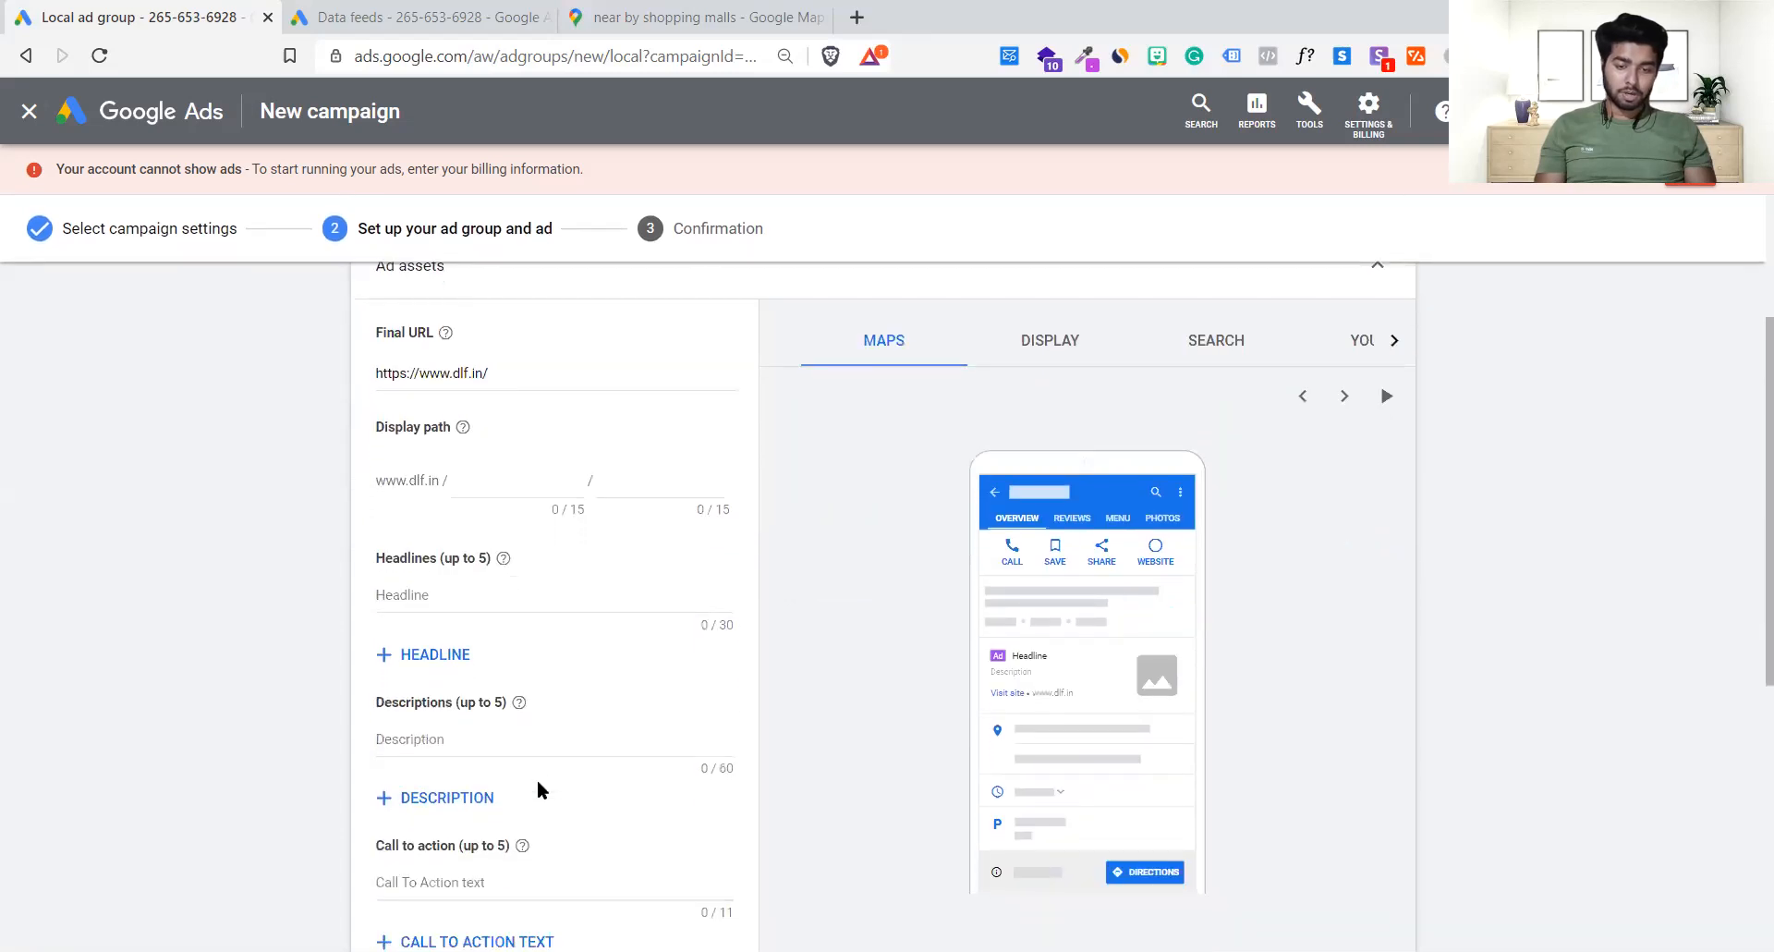
{"action": "left_click", "coordinate": [488, 591]}
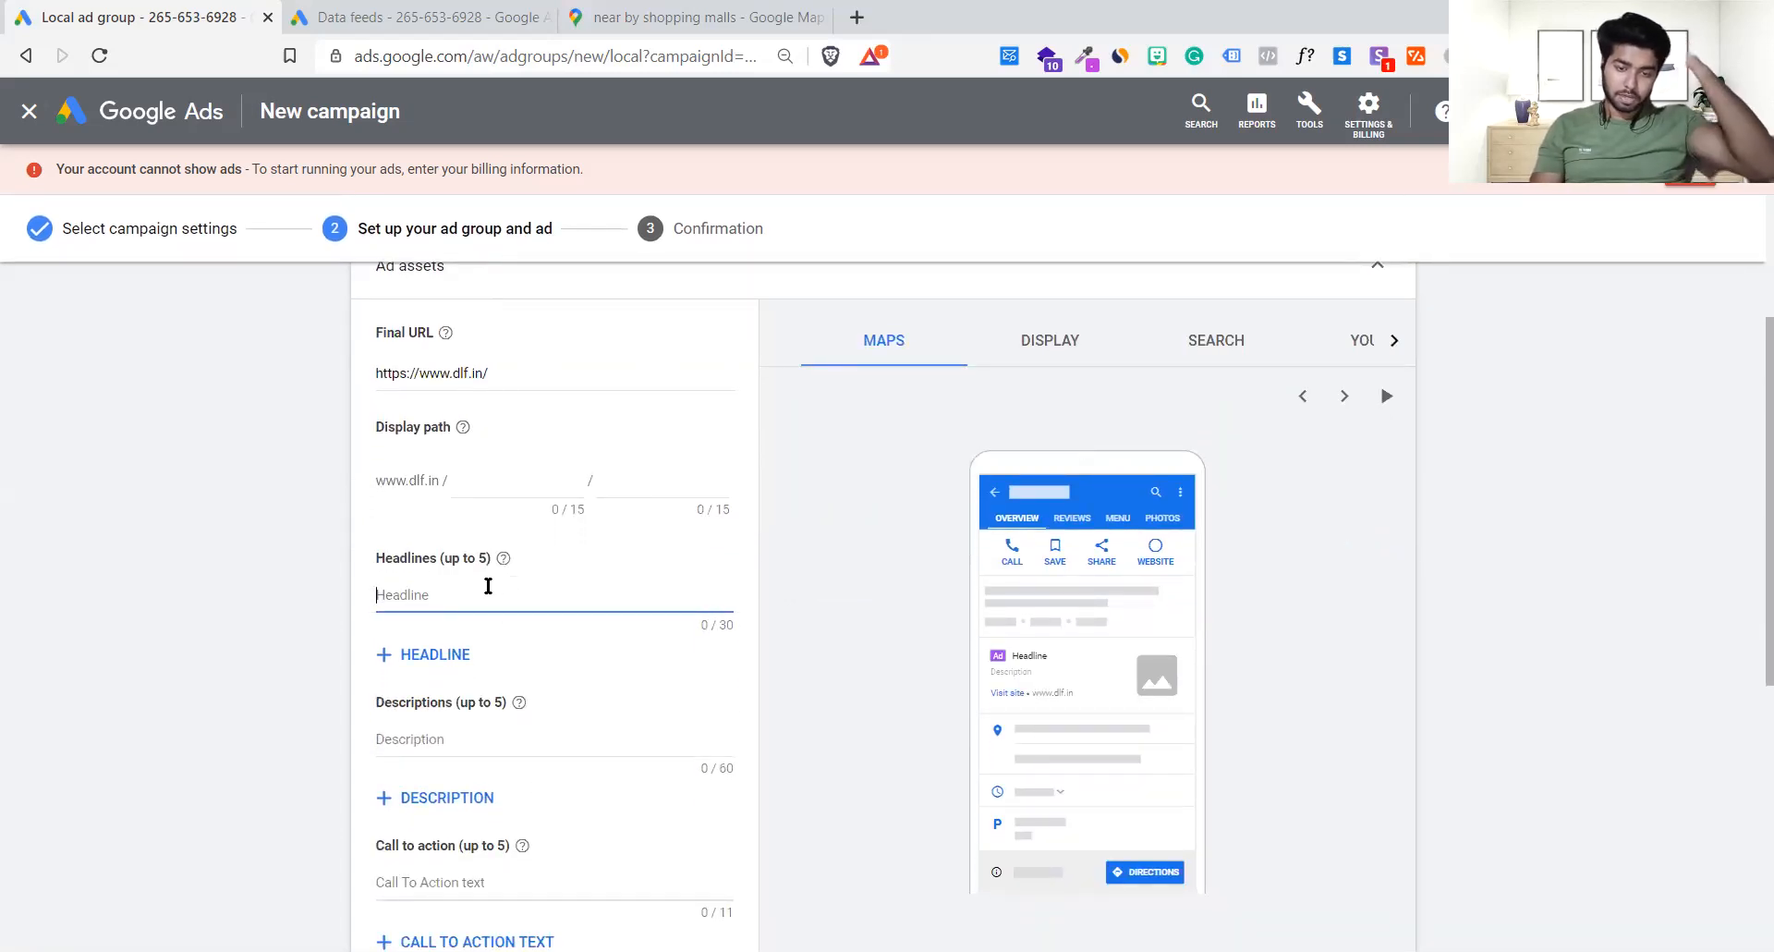
{"action": "type", "text": "Best"}
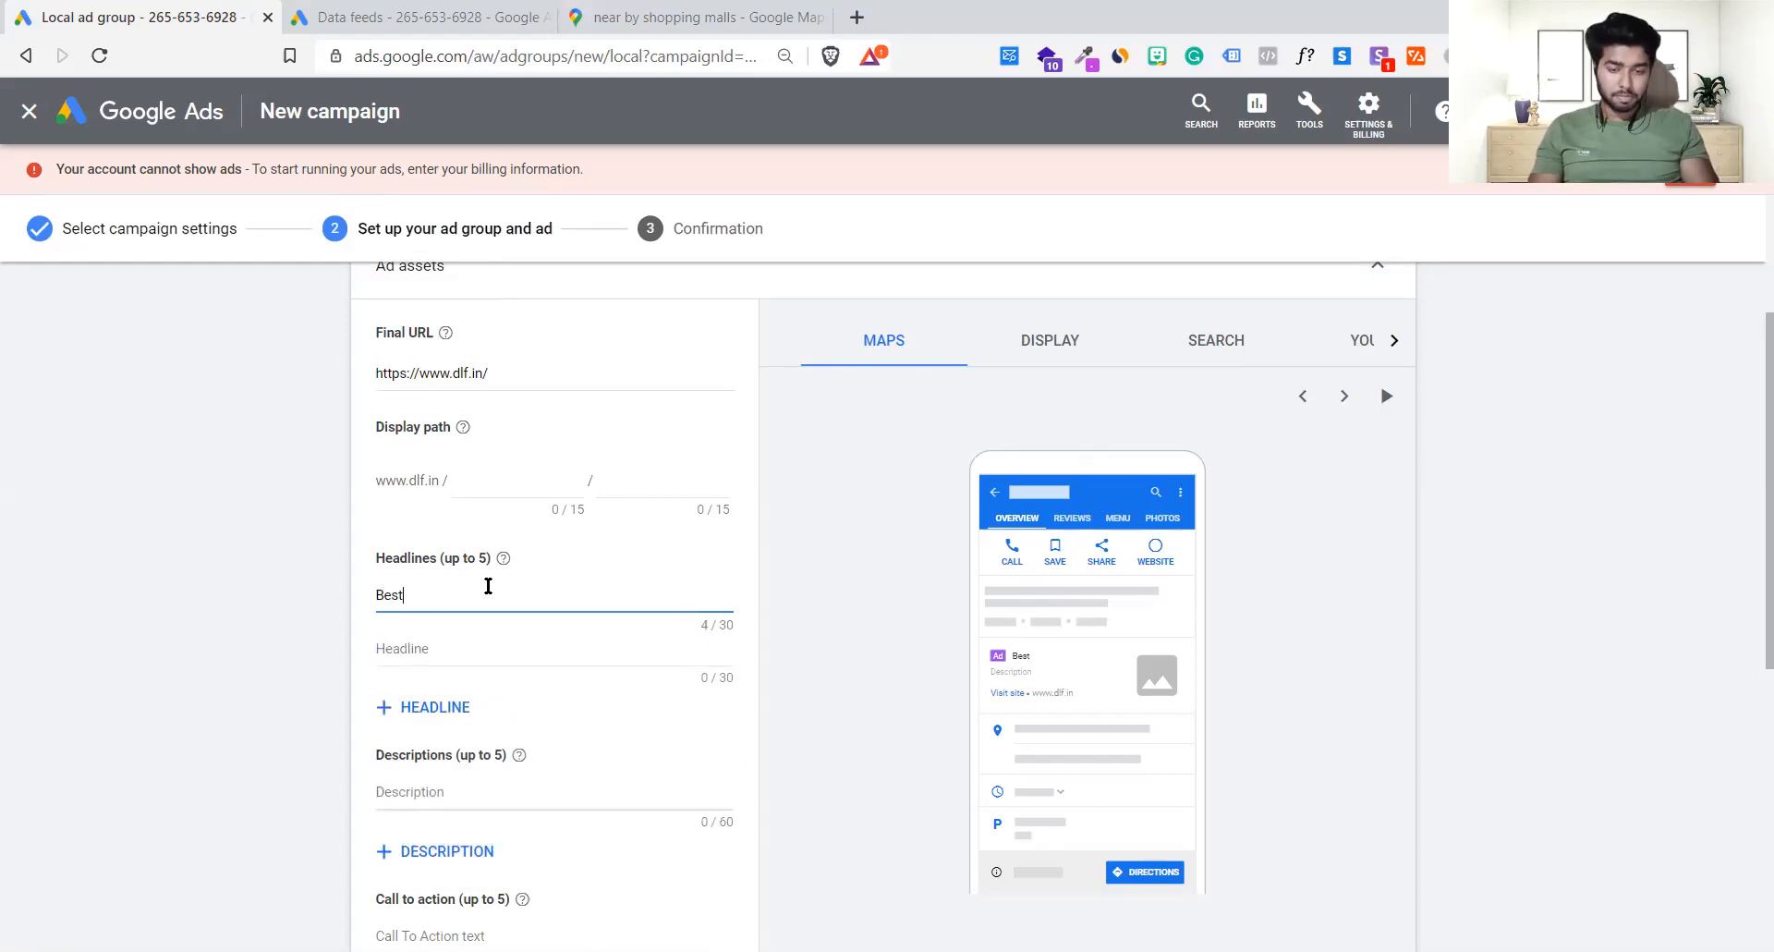
{"action": "key", "text": "ctrl+a"}
{"action": "key", "text": "BackSpace"}
{"action": "type", "text": "Top Bu"}
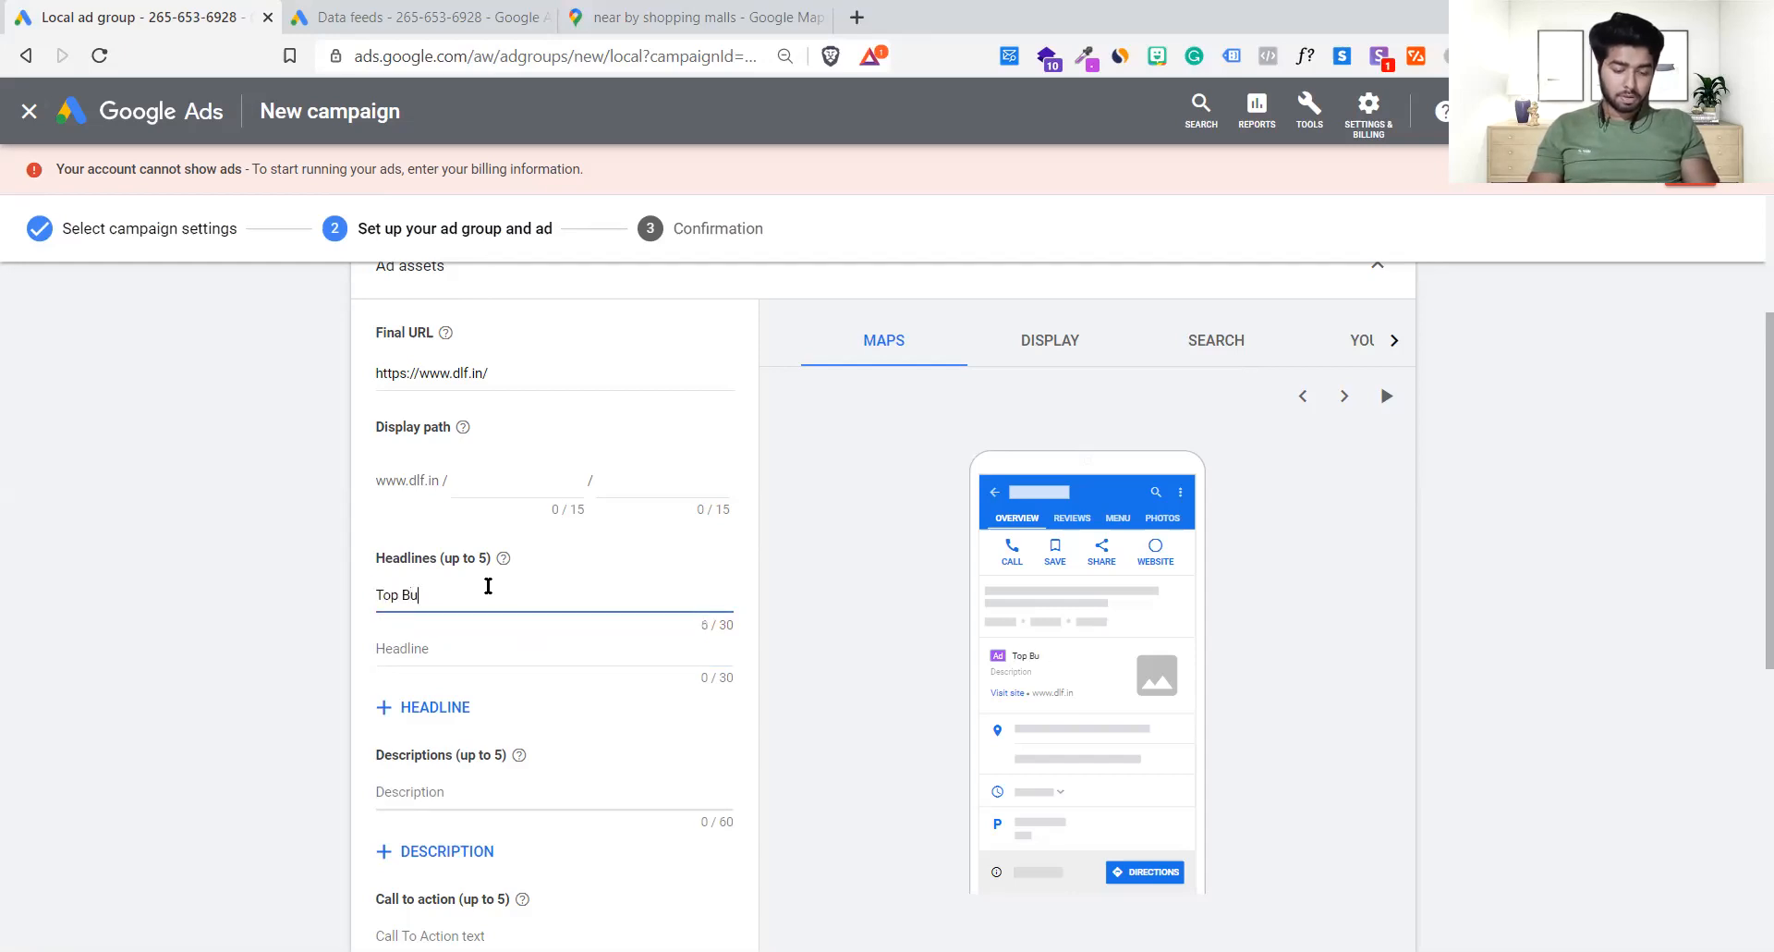
{"action": "type", "text": "ilders "}
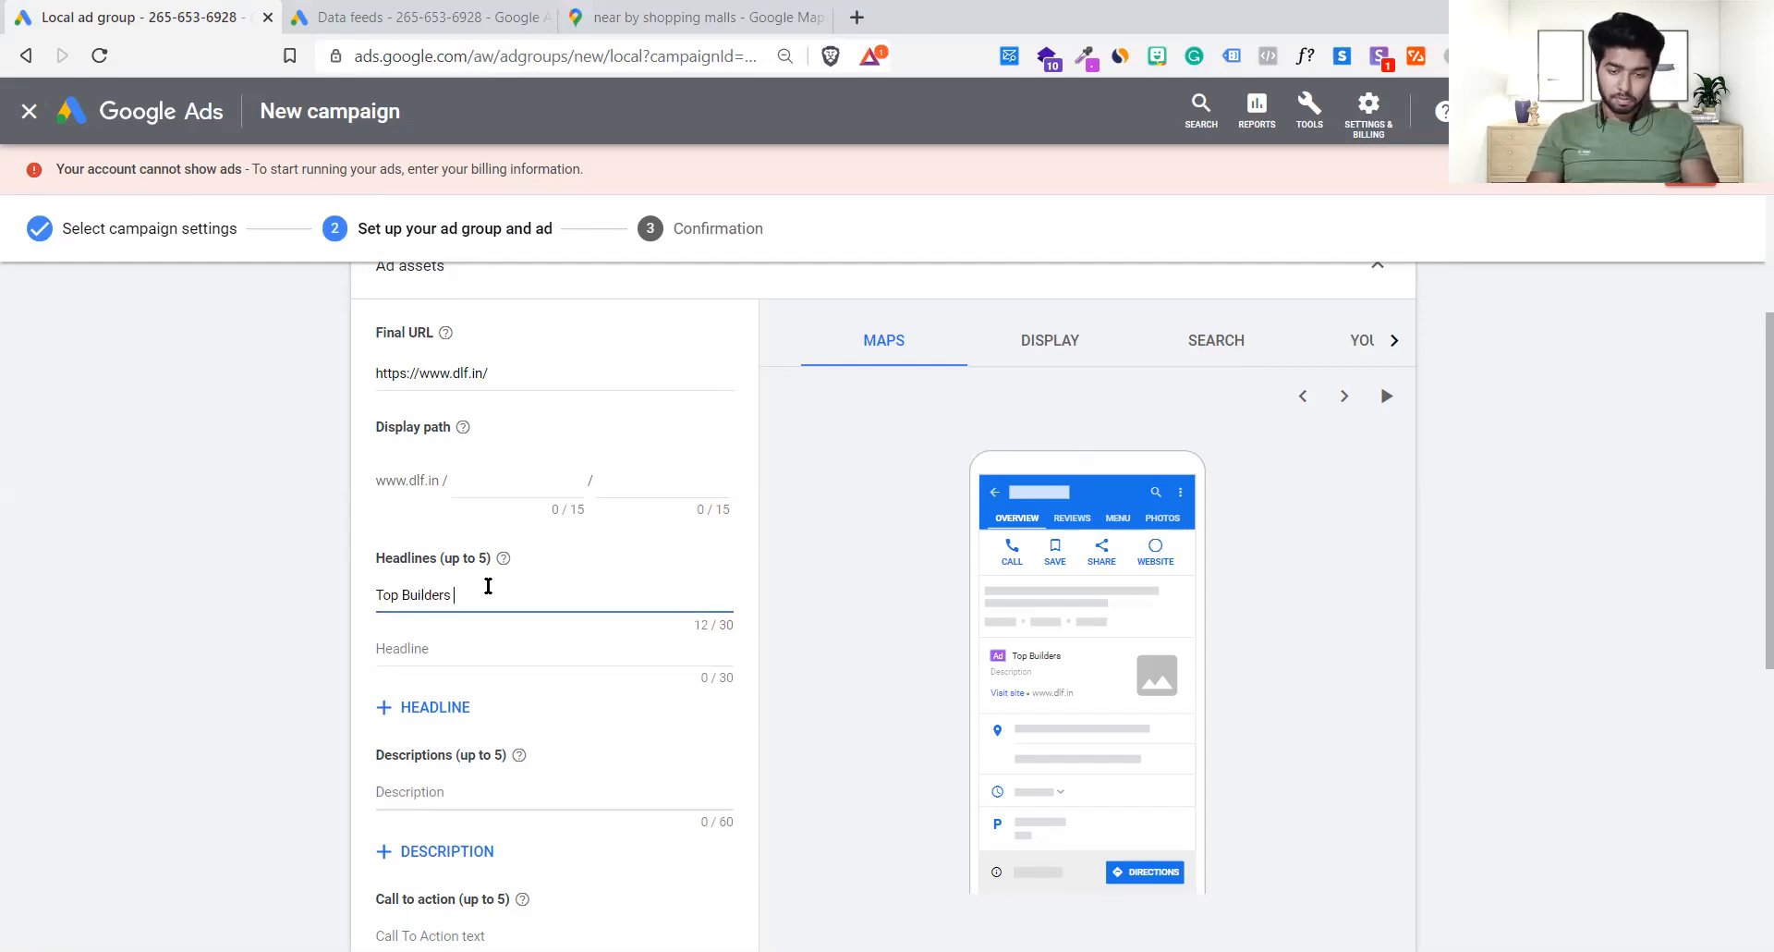
{"action": "type", "text": "in Delhi "}
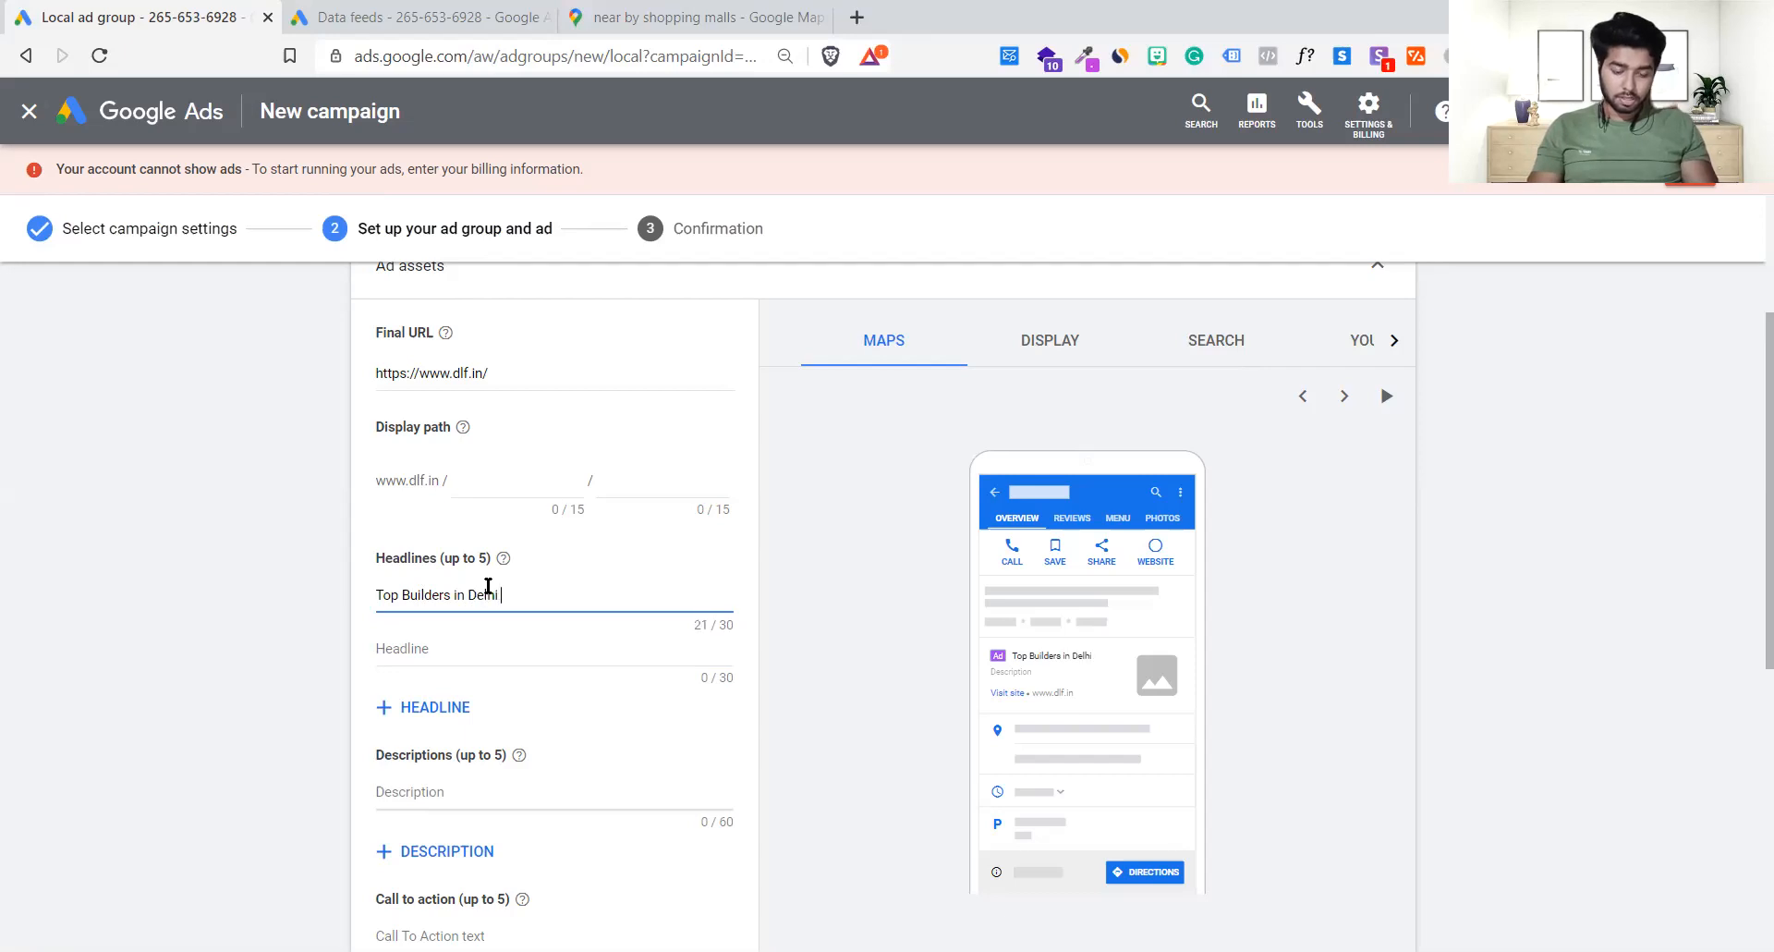
{"action": "type", "text": "NCR"}
{"action": "left_click", "coordinate": [477, 642]}
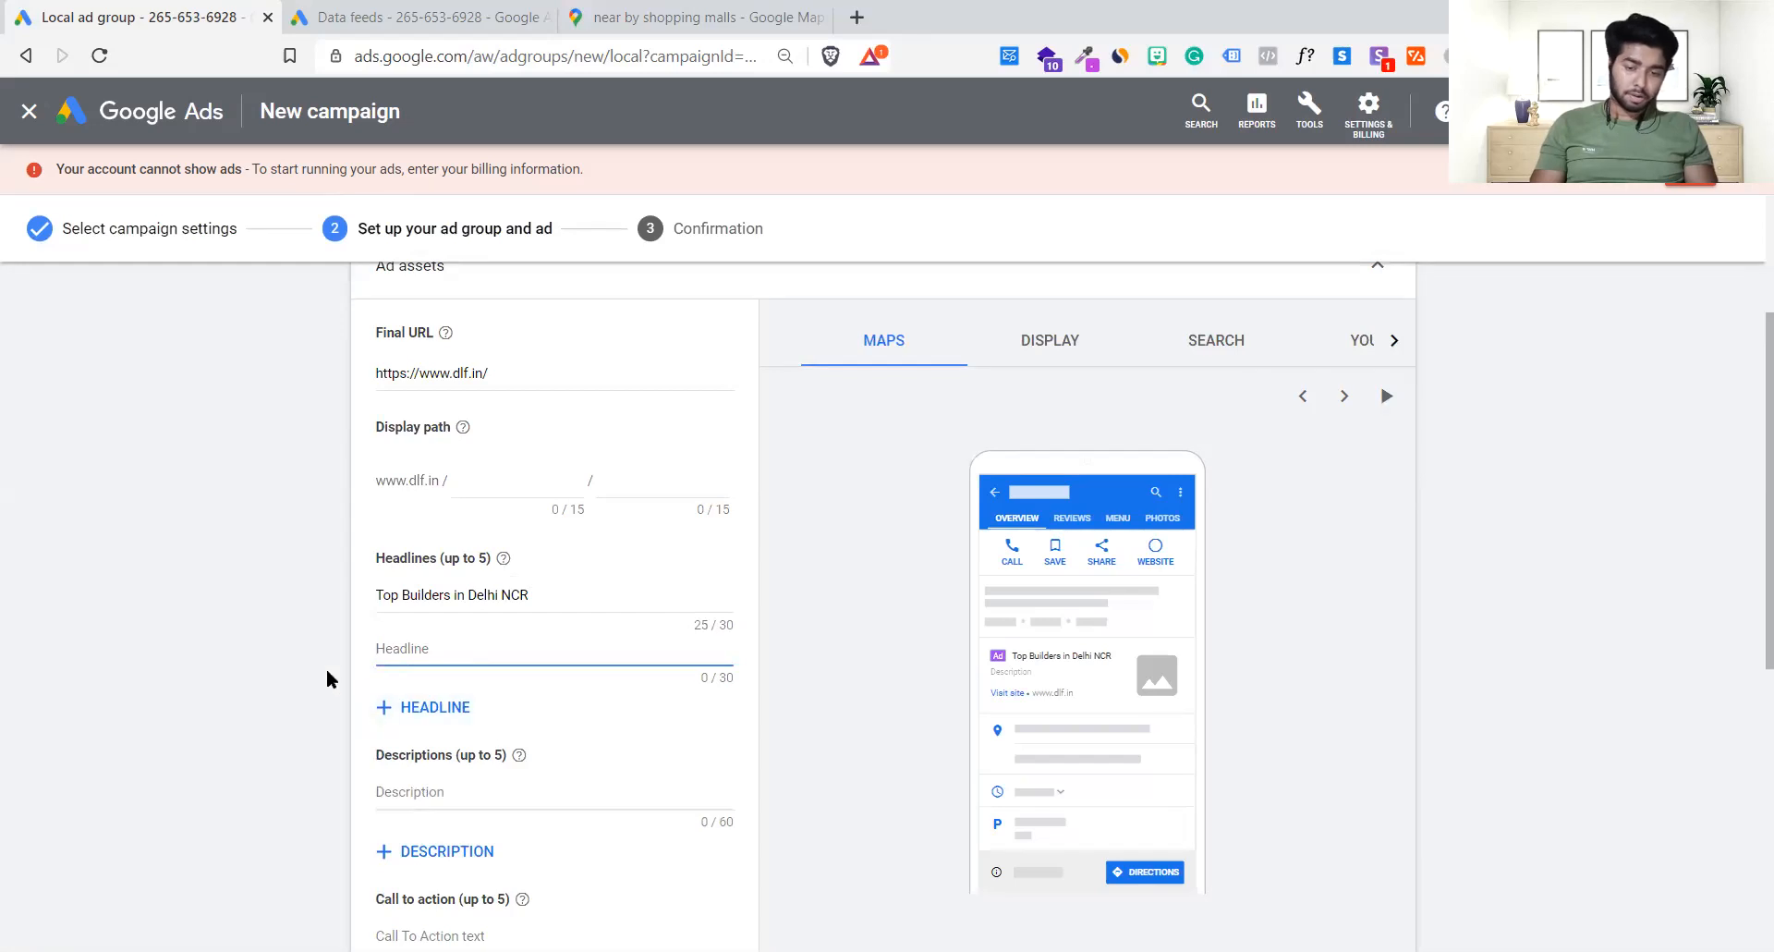
- Add two extra description fields to the ad assets
{"action": "scroll", "coordinate": [515, 674], "scroll_direction": "down", "scroll_amount": 1}
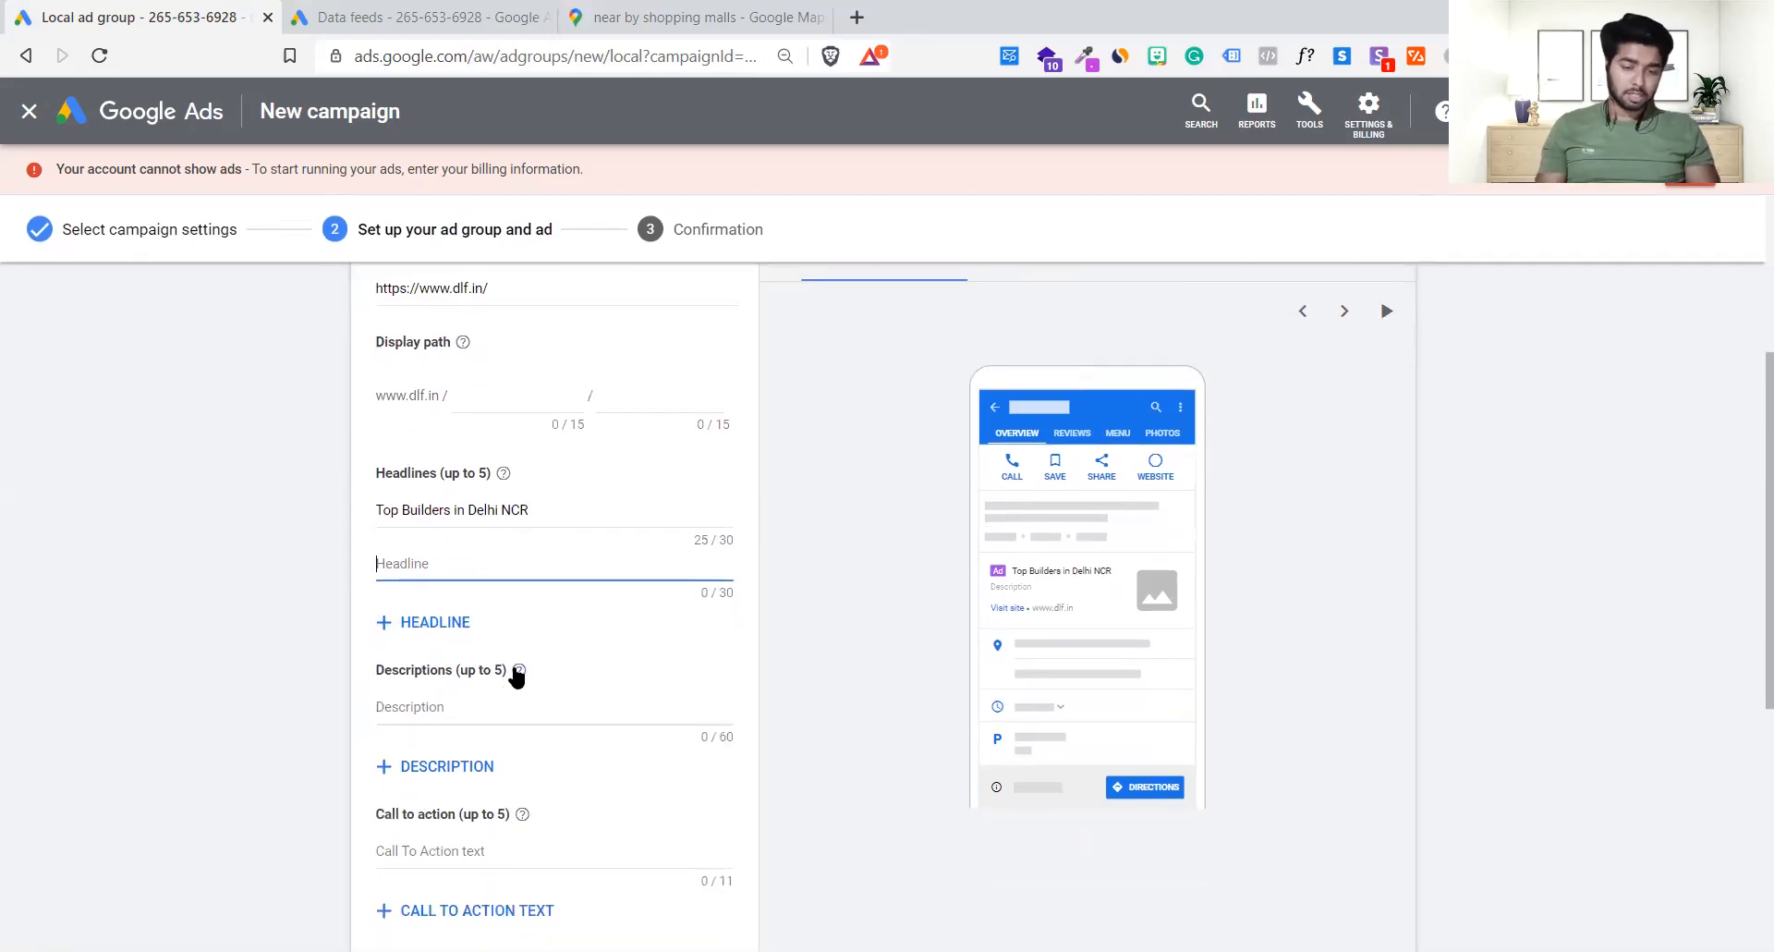
{"action": "left_click", "coordinate": [451, 705]}
{"action": "scroll", "coordinate": [451, 705], "scroll_direction": "down", "scroll_amount": 1}
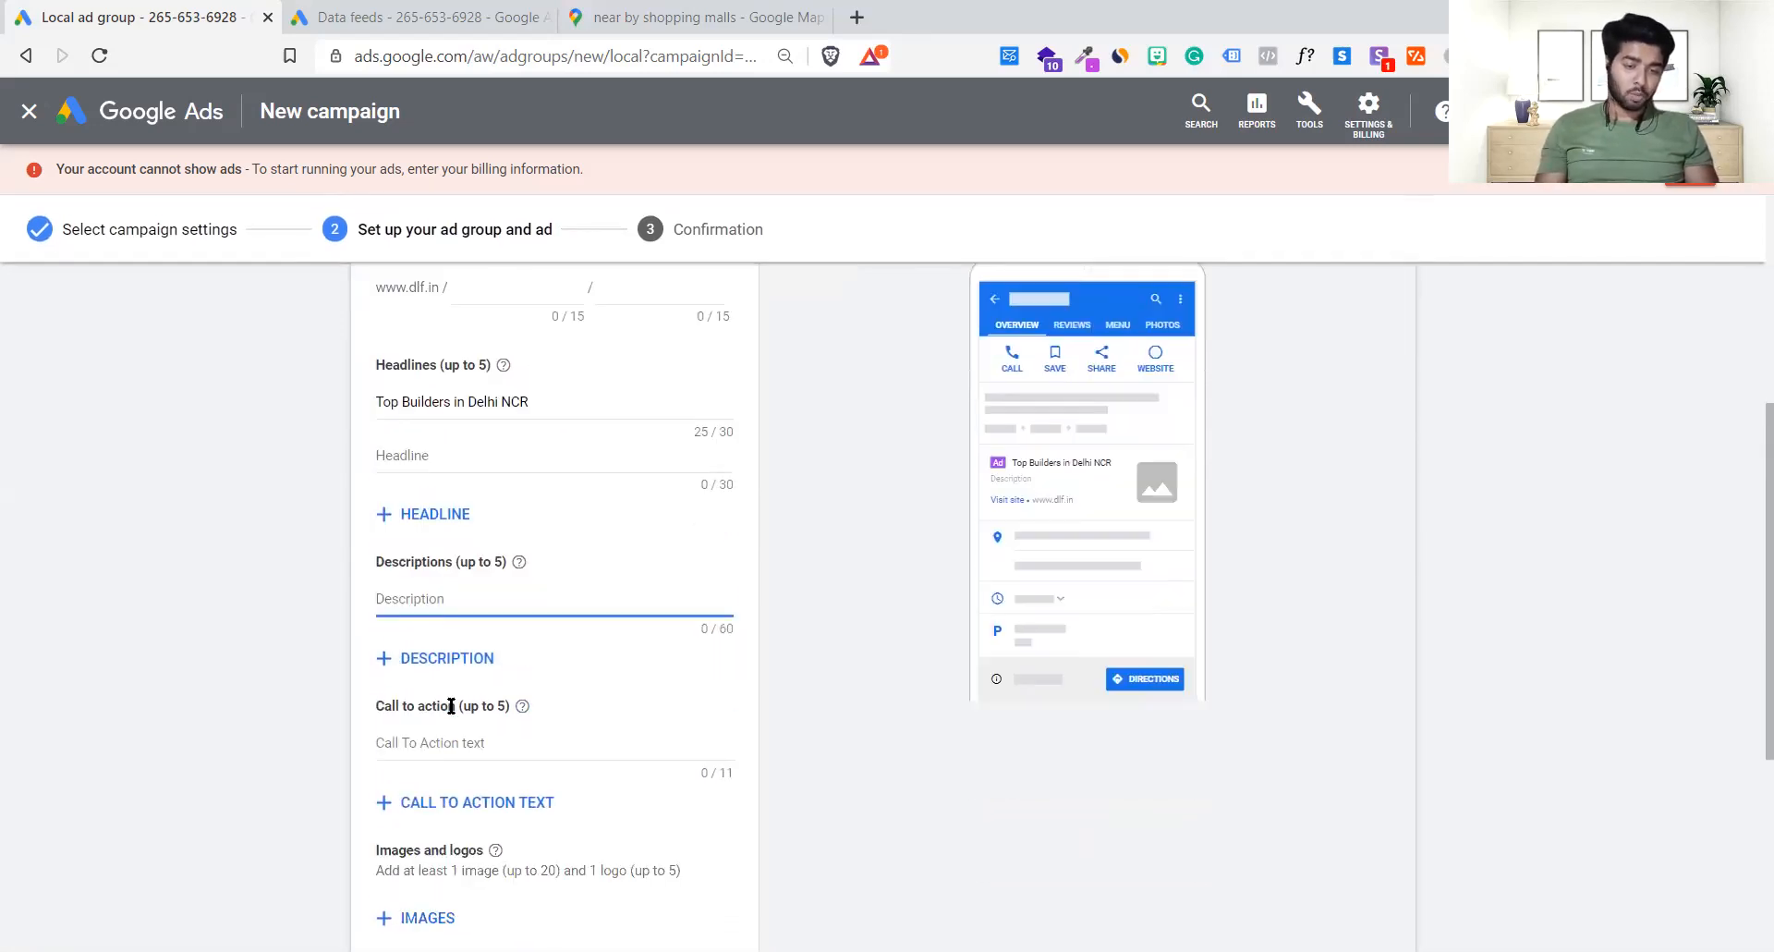
{"action": "left_click", "coordinate": [435, 657]}
{"action": "left_click", "coordinate": [455, 711]}
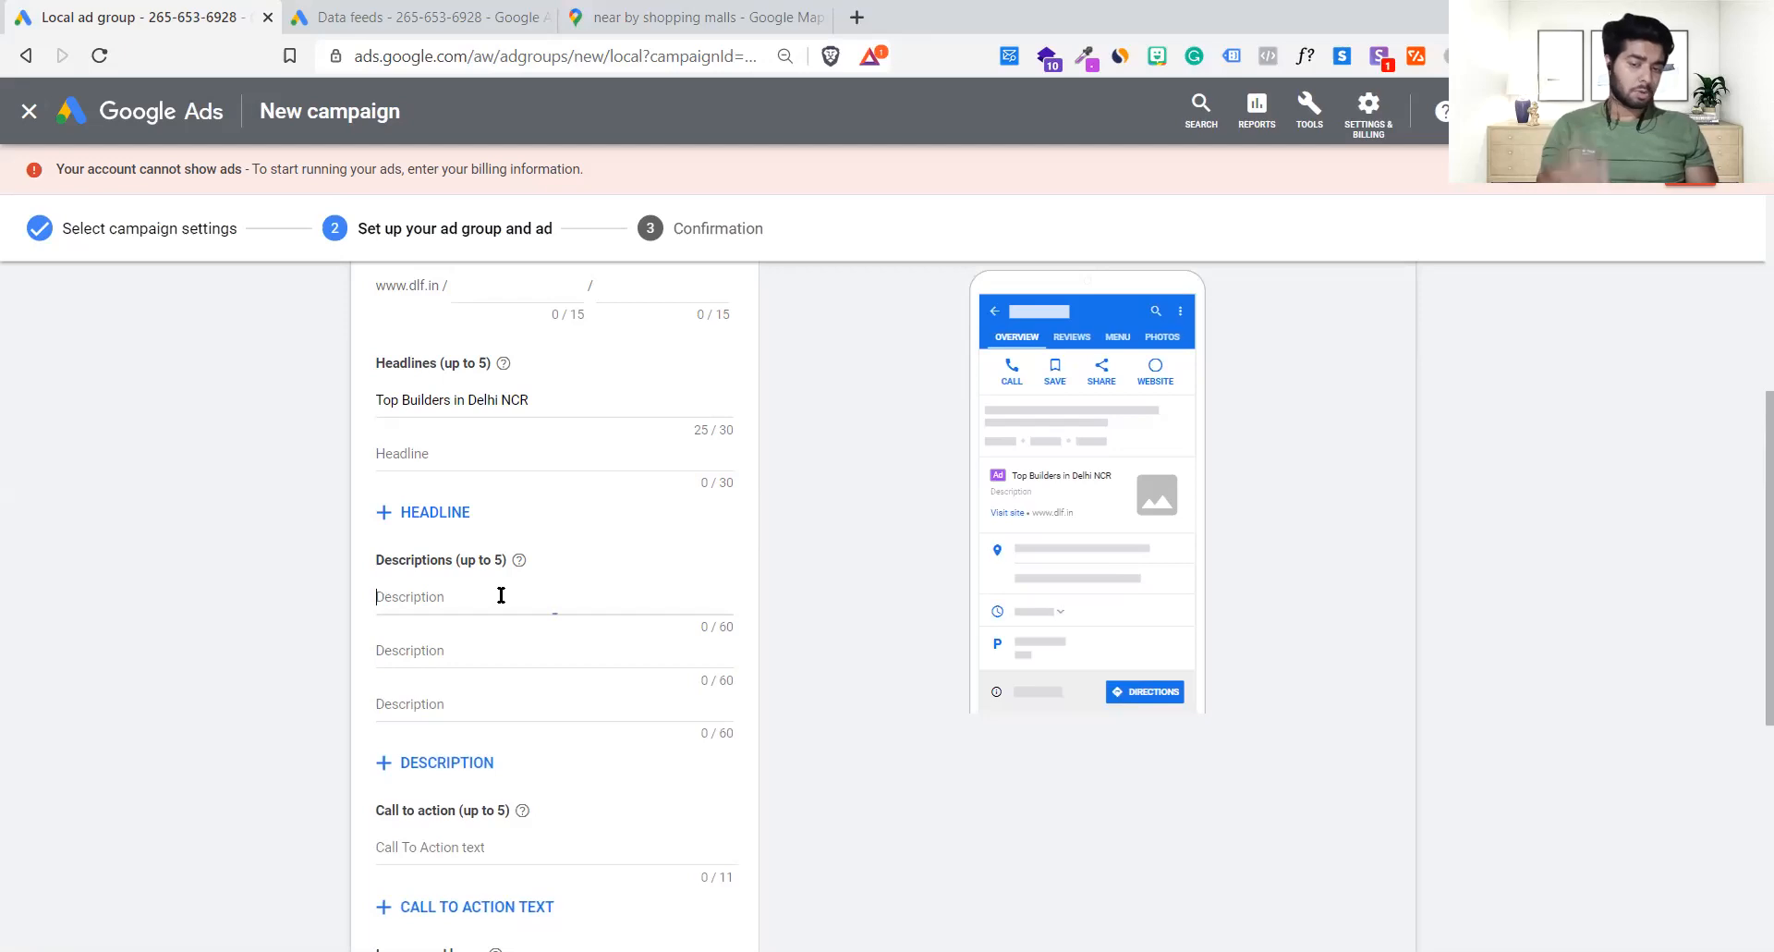
- Enter "Visit Complex today for free gifts" as the ad's first description
{"action": "type", "text": "Visit "}
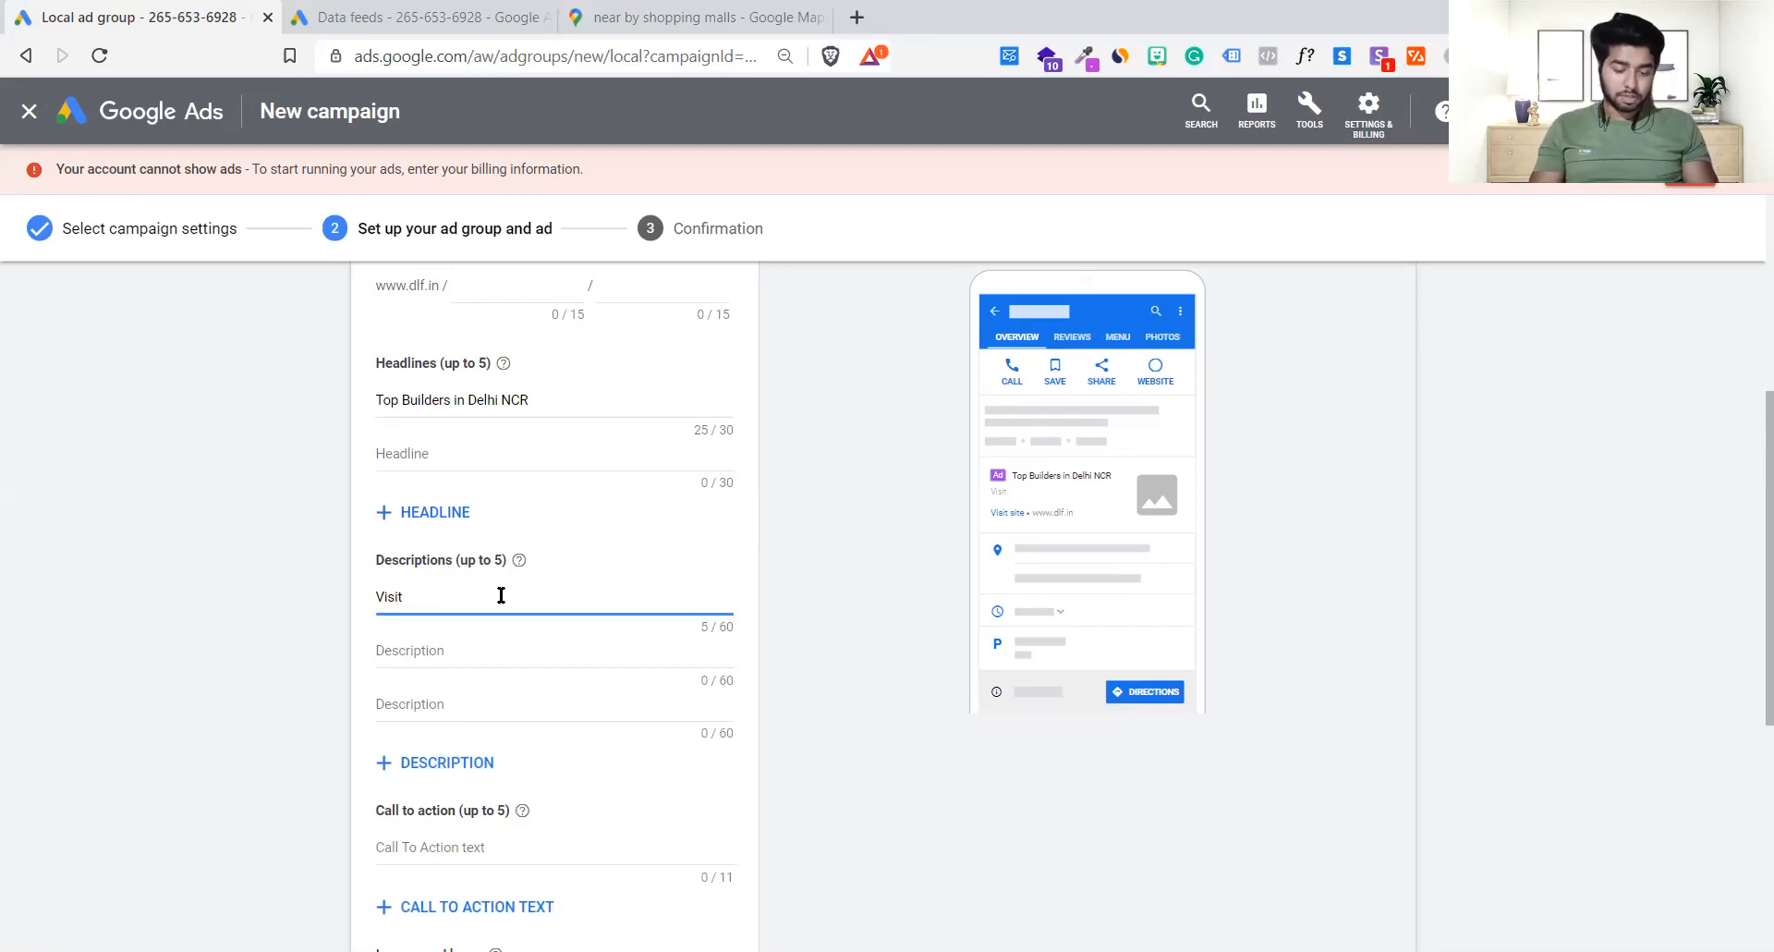
{"action": "type", "text": "s"}
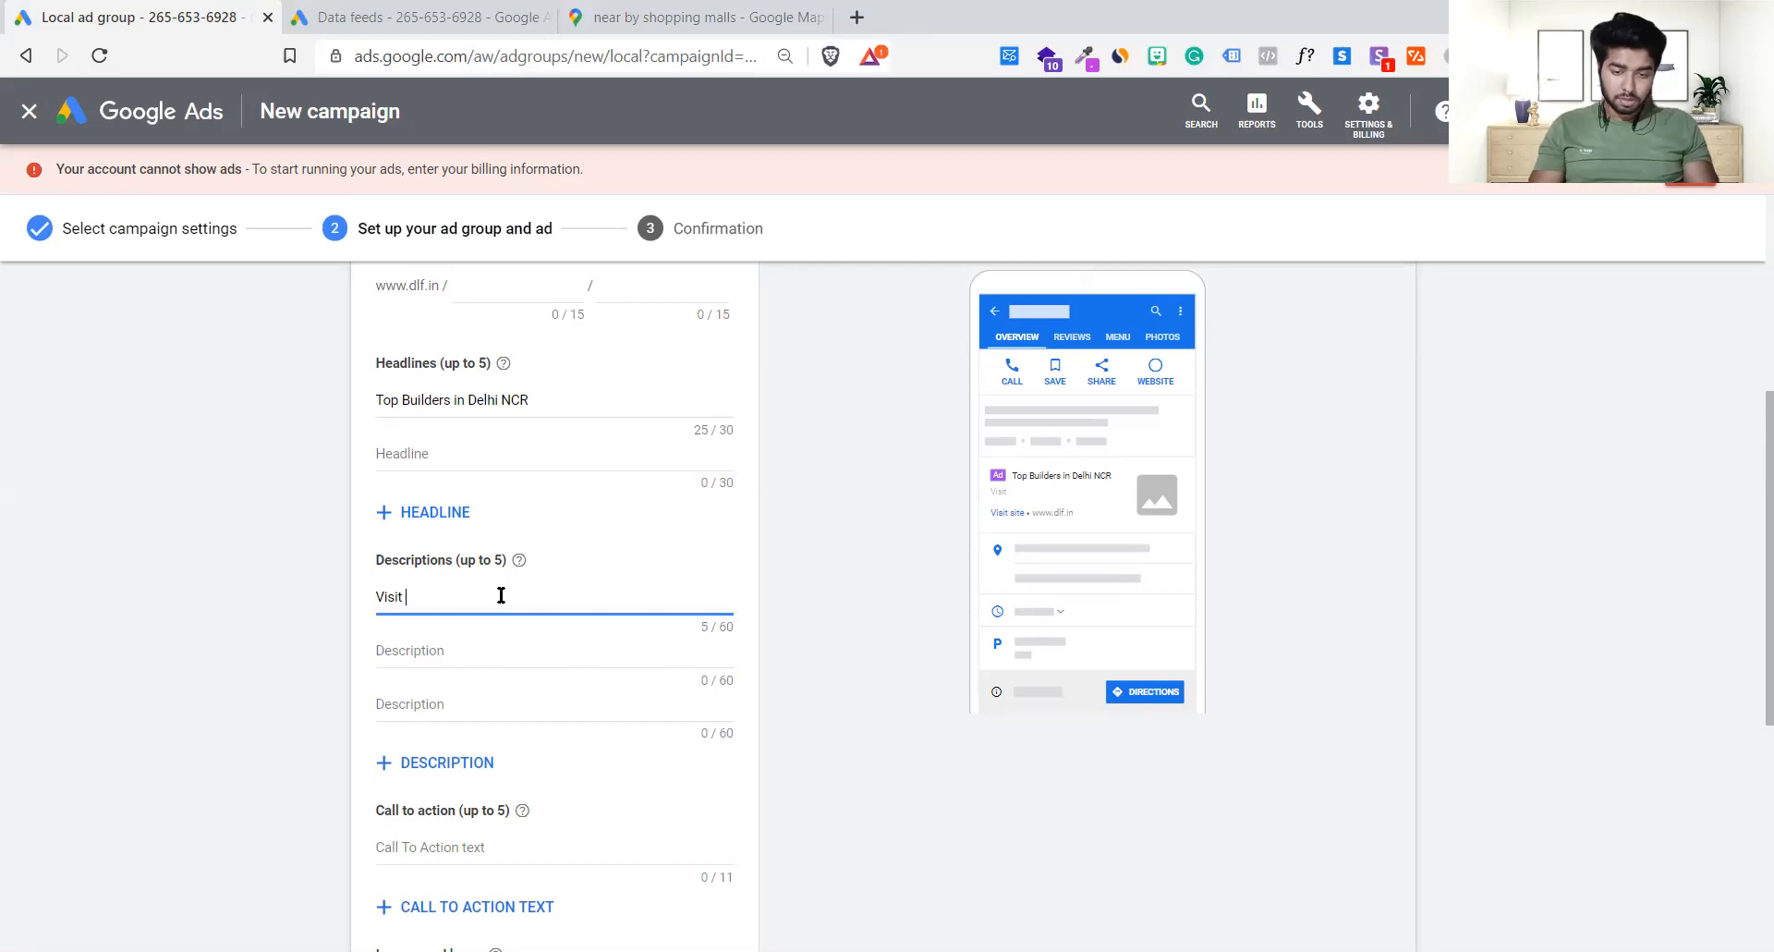
{"action": "type", "text": "Comp"}
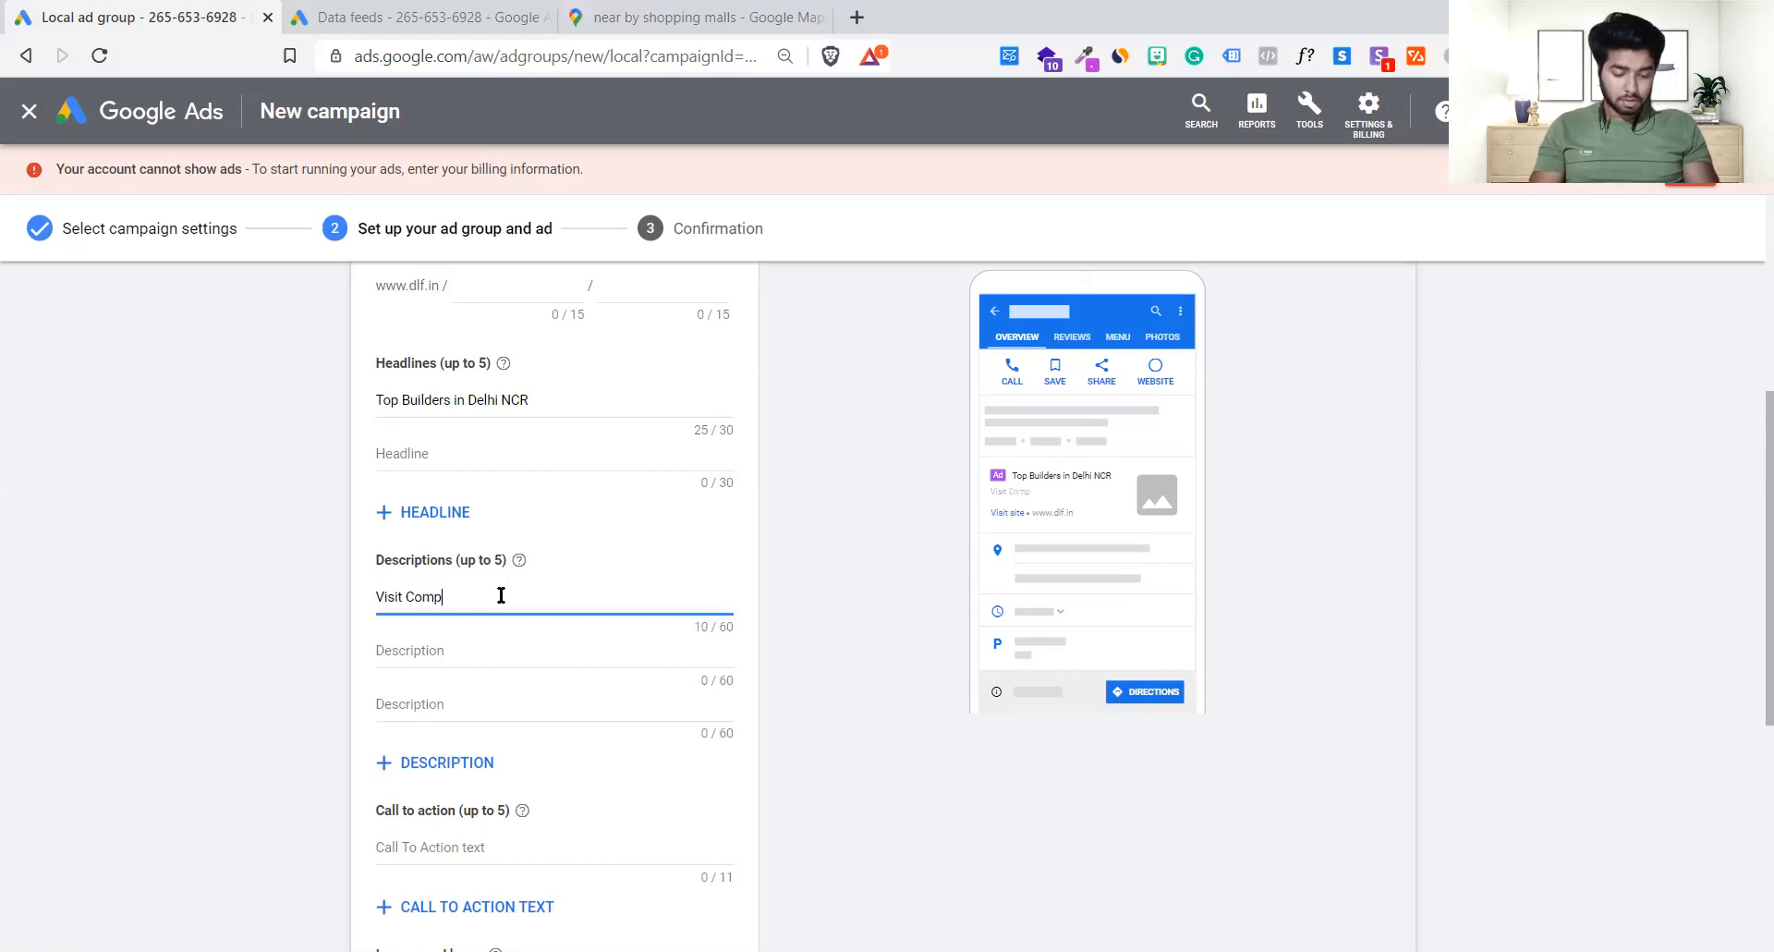
{"action": "type", "text": "lex today"}
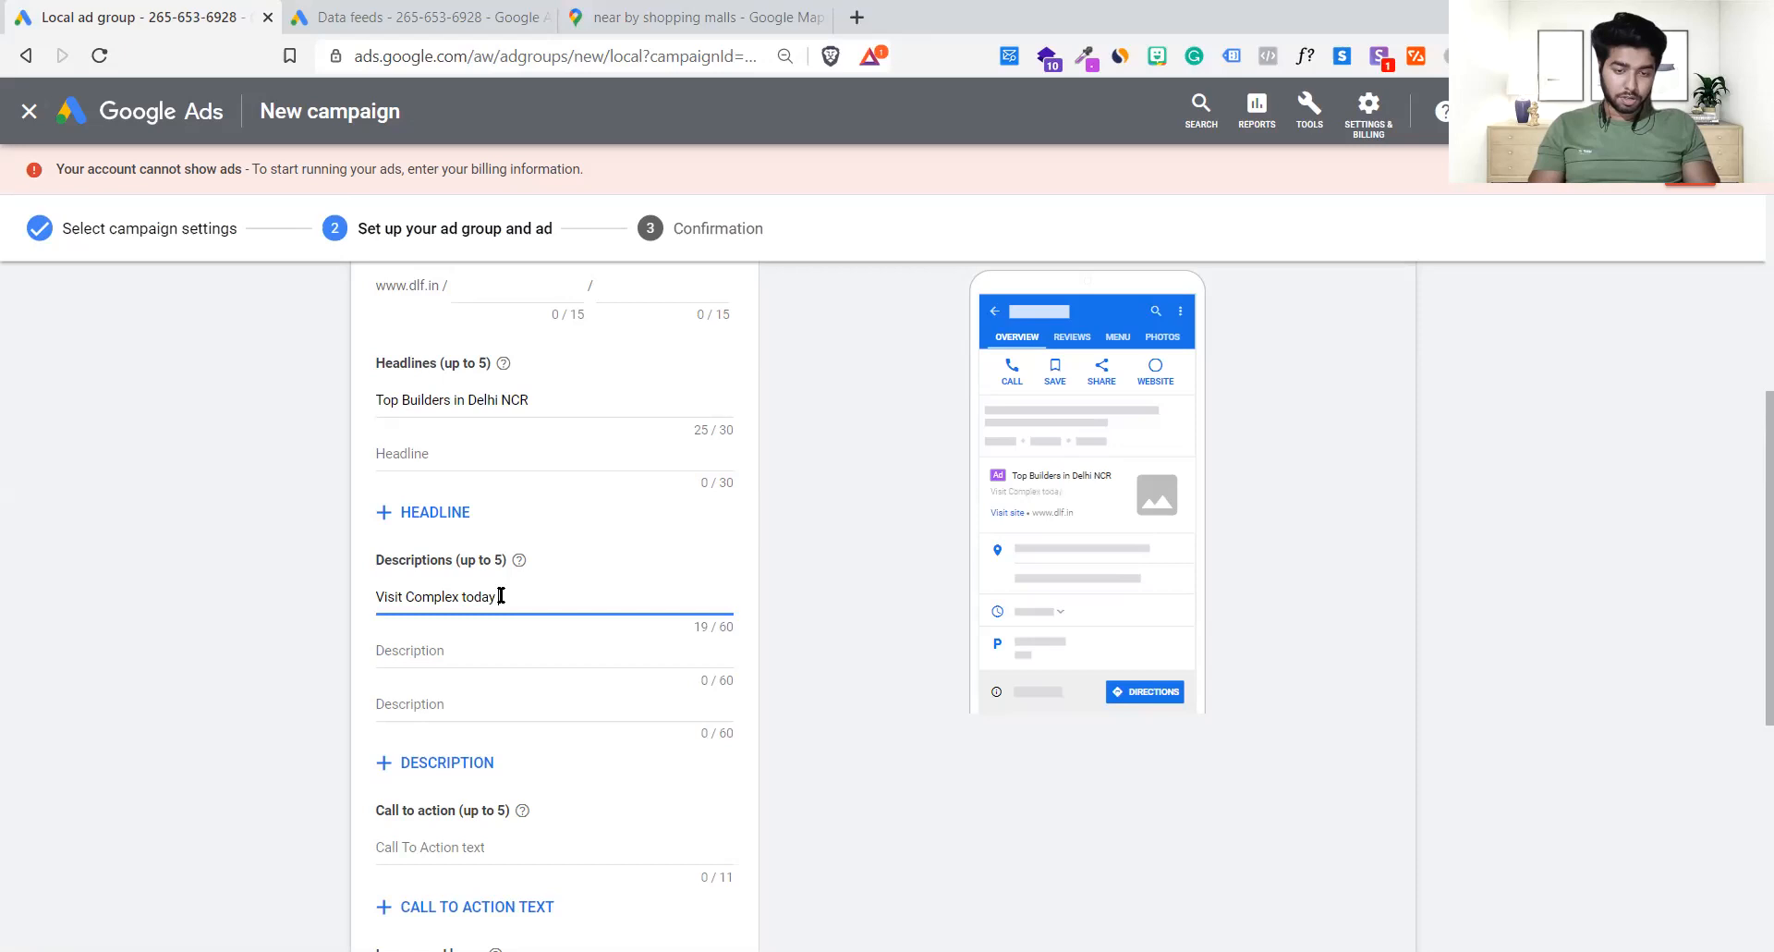
{"action": "type", "text": " for"}
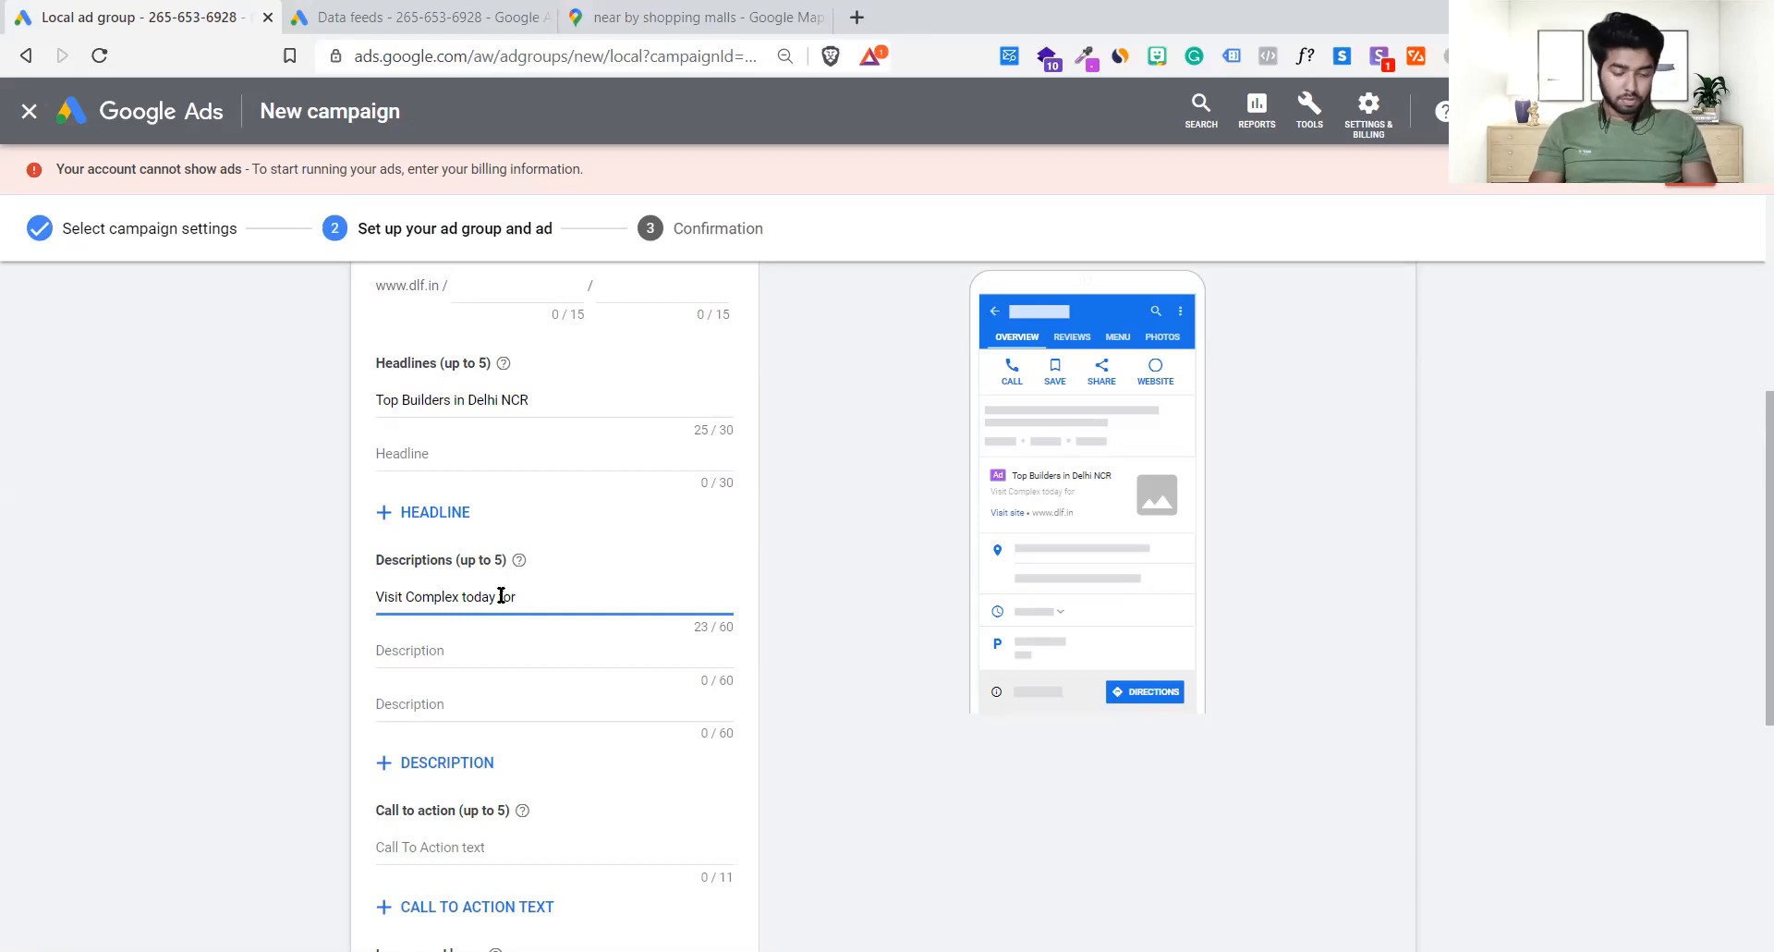
{"action": "type", "text": "free"}
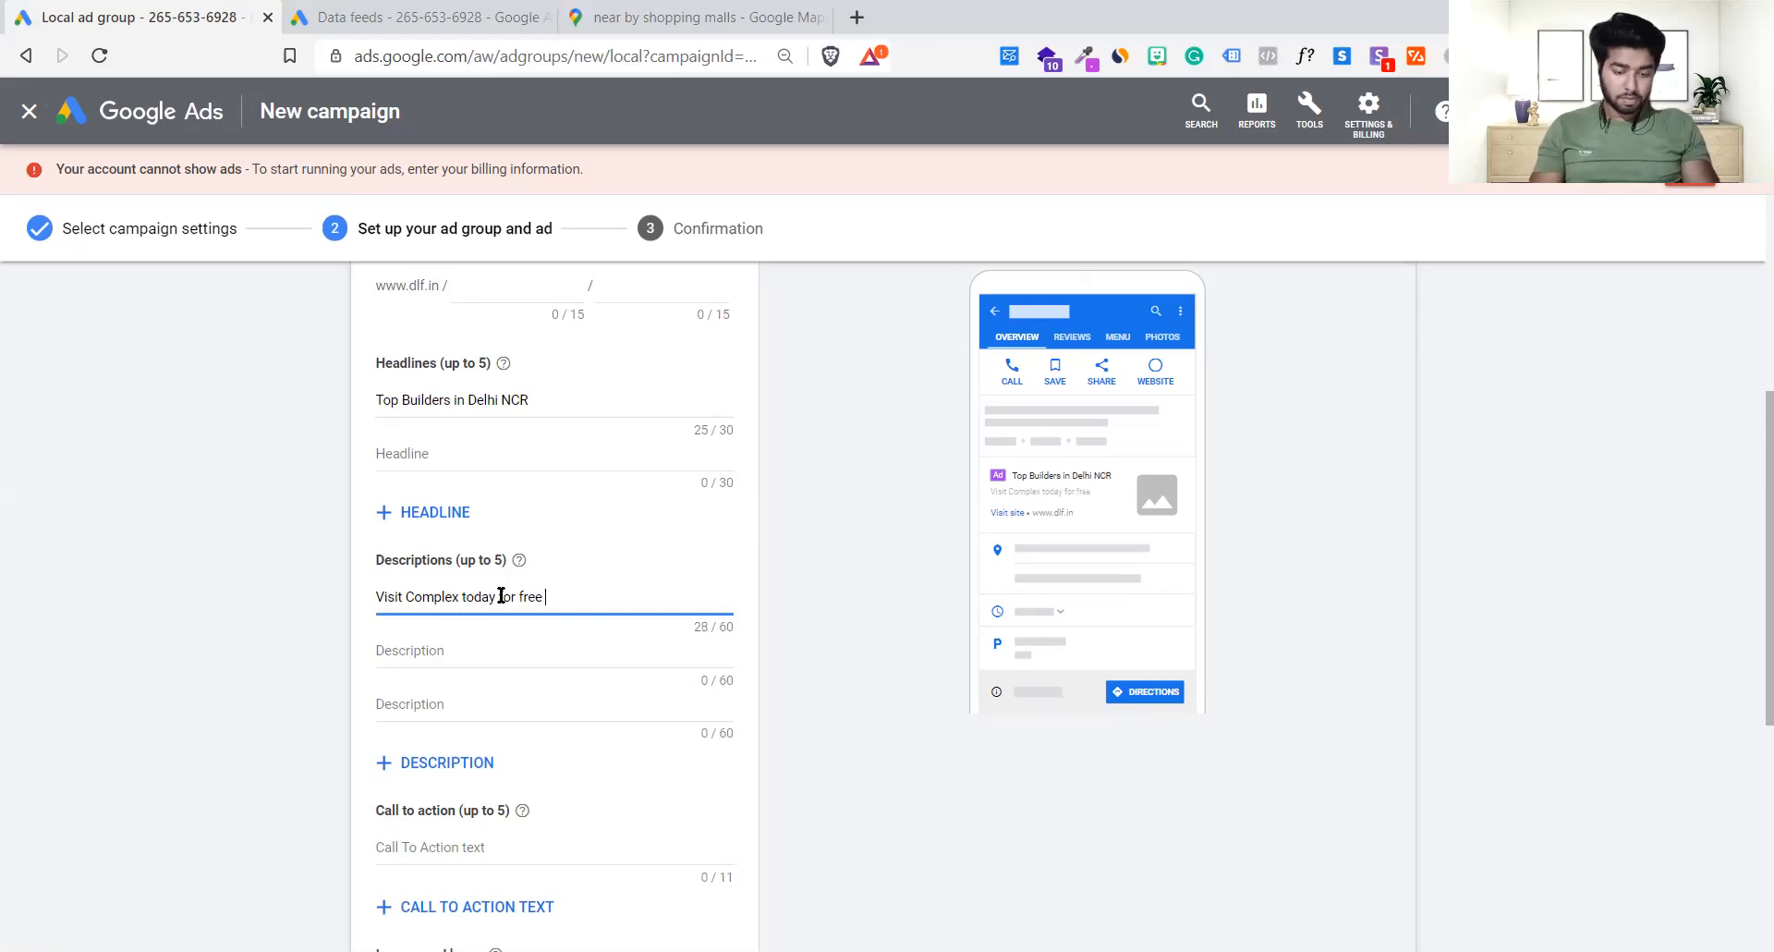
{"action": "type", "text": " gifts"}
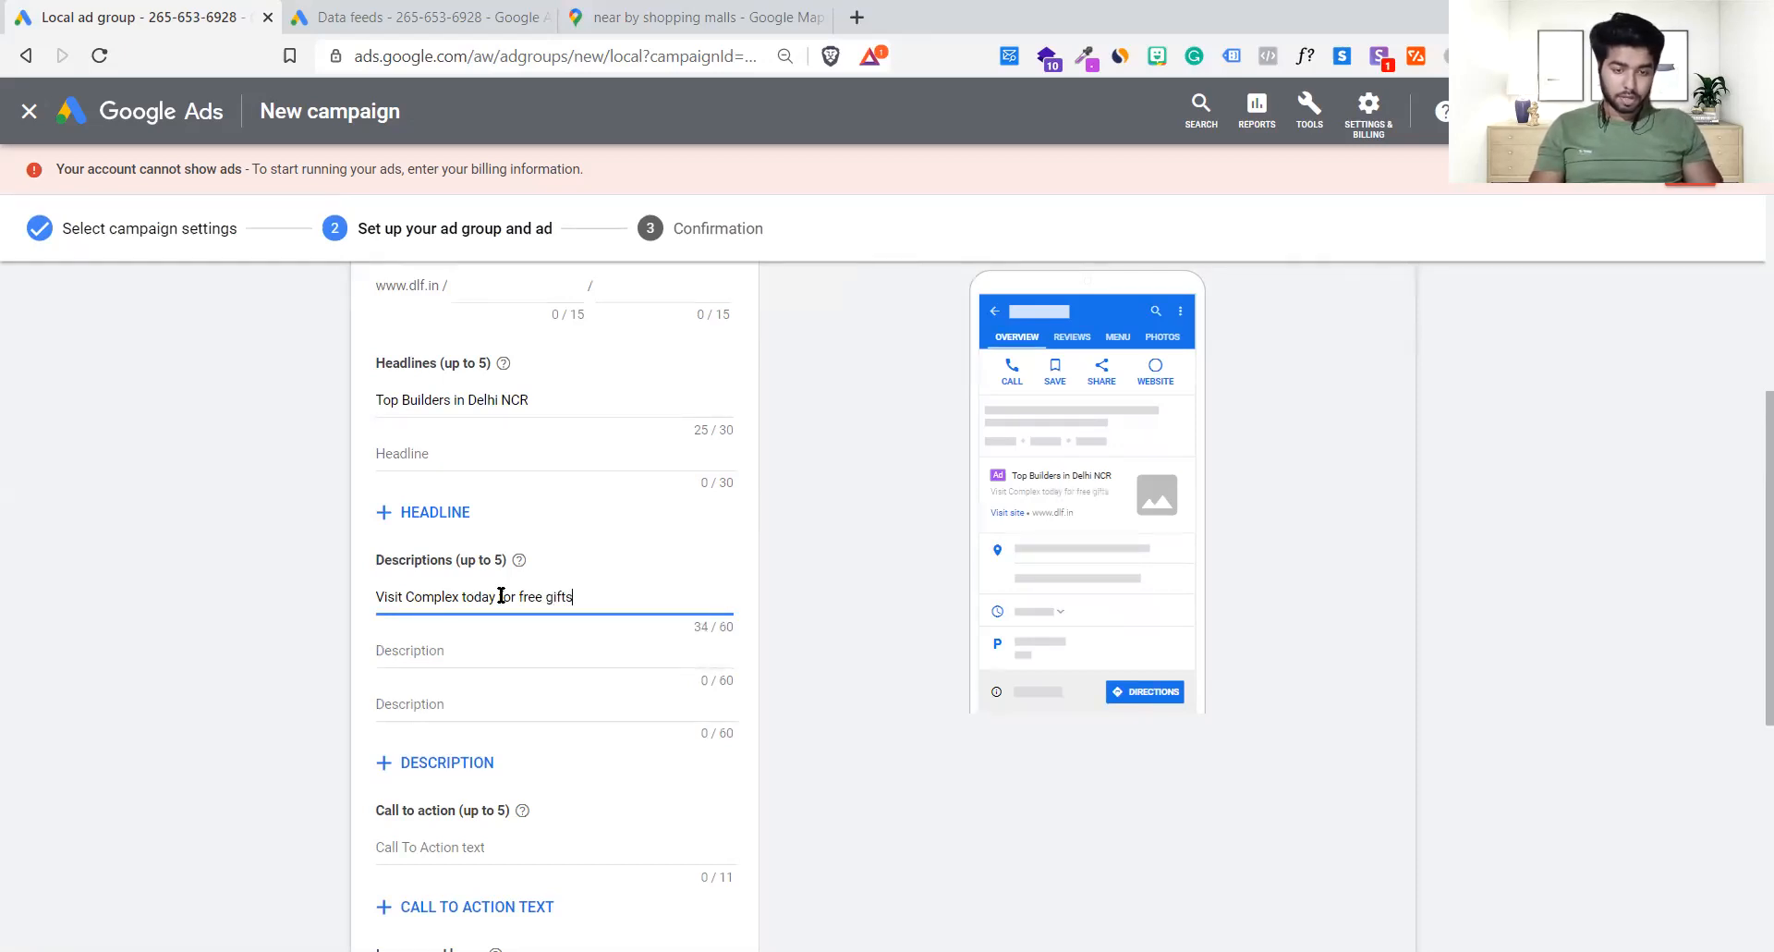
{"action": "left_click", "coordinate": [243, 634]}
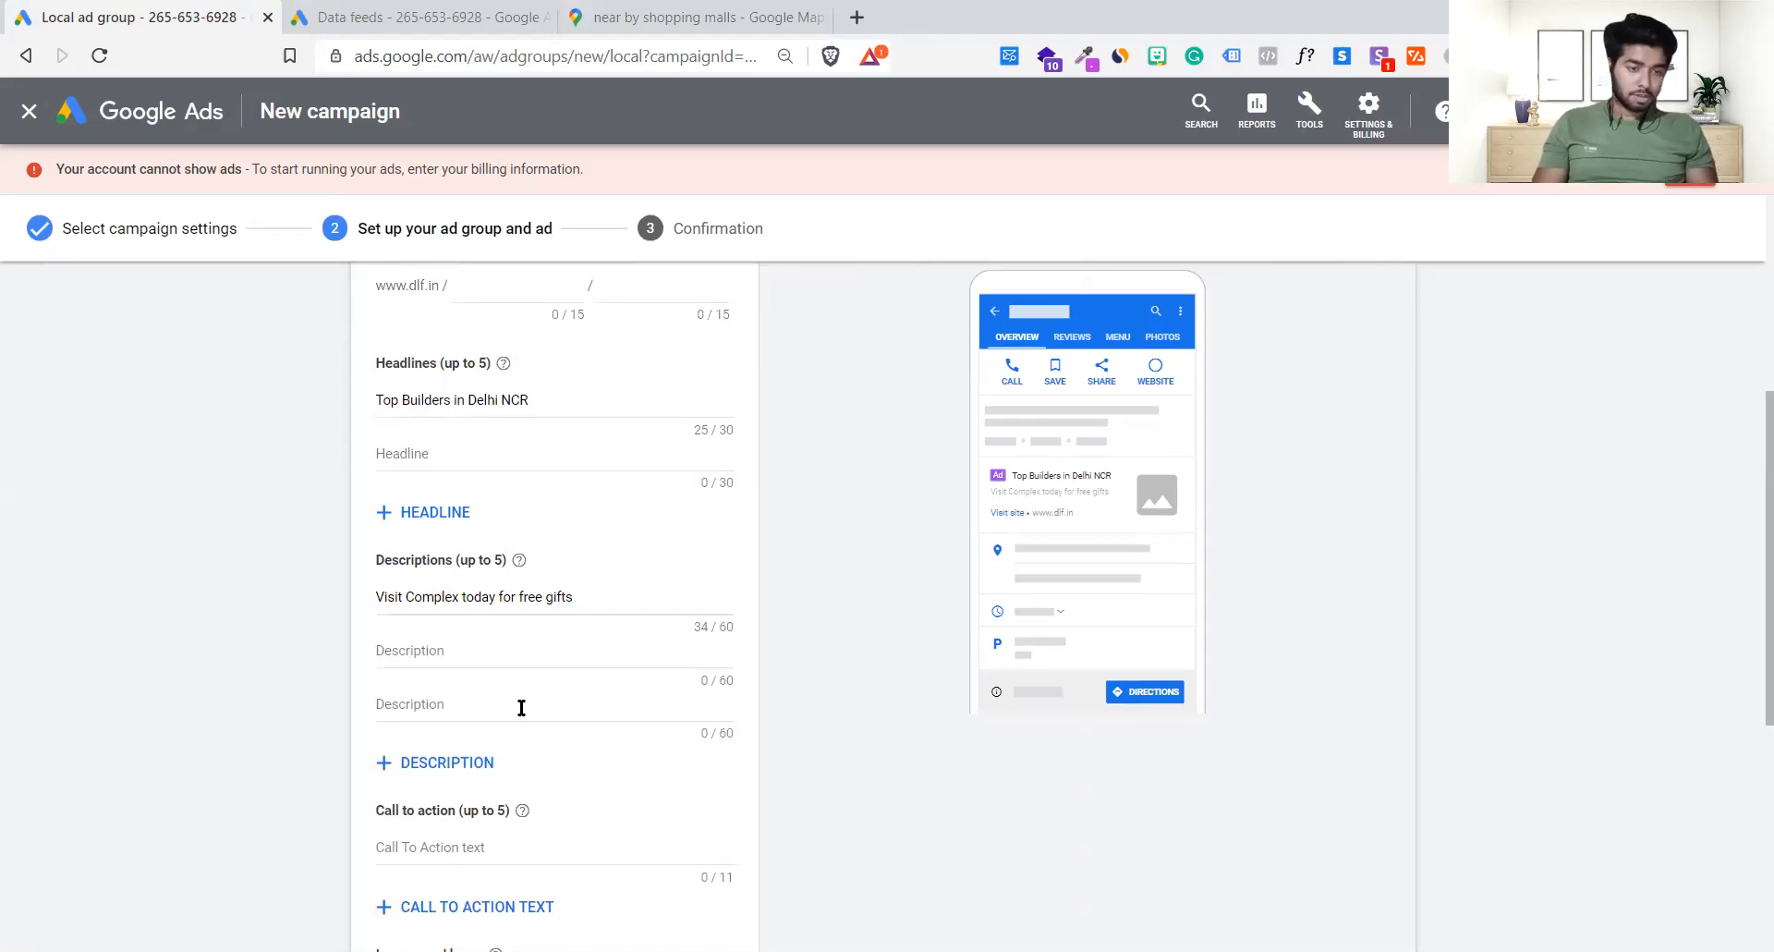
{"action": "scroll", "coordinate": [520, 706], "scroll_direction": "down", "scroll_amount": 1}
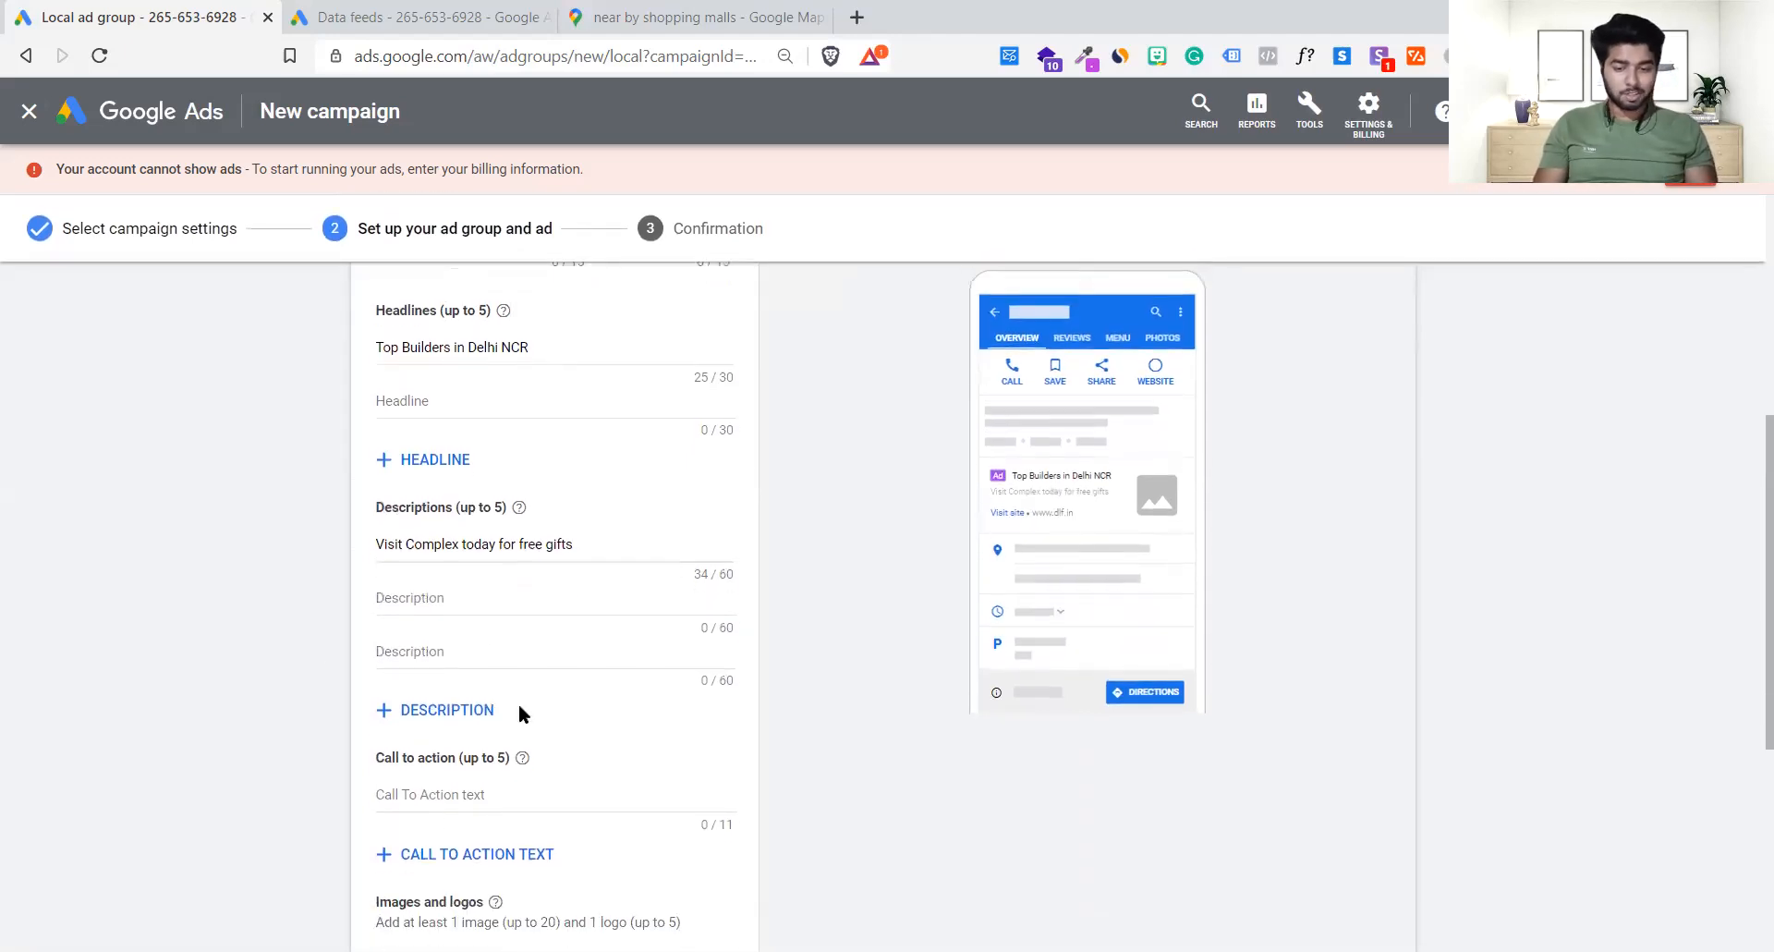
- Add a second call-to-action field and enter "Visit Site" as the ad's first call-to-action text
{"action": "scroll", "coordinate": [518, 702], "scroll_direction": "down", "scroll_amount": 2}
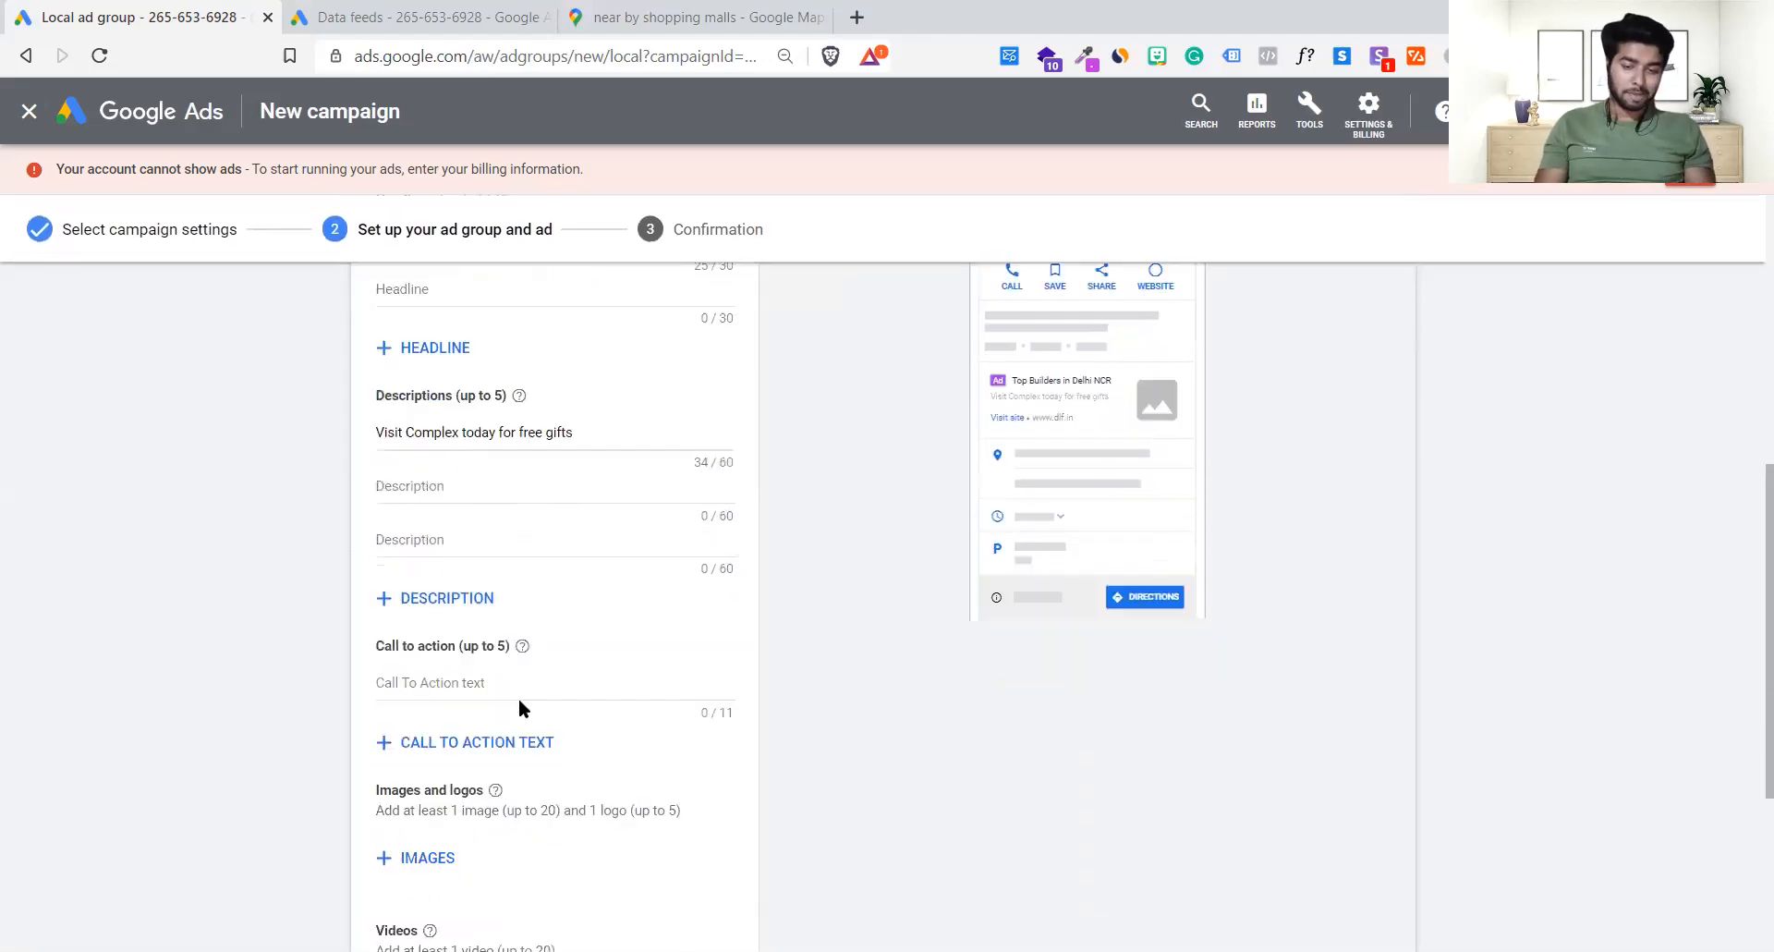
{"action": "left_click", "coordinate": [475, 681]}
{"action": "scroll", "coordinate": [480, 665], "scroll_direction": "down", "scroll_amount": 2}
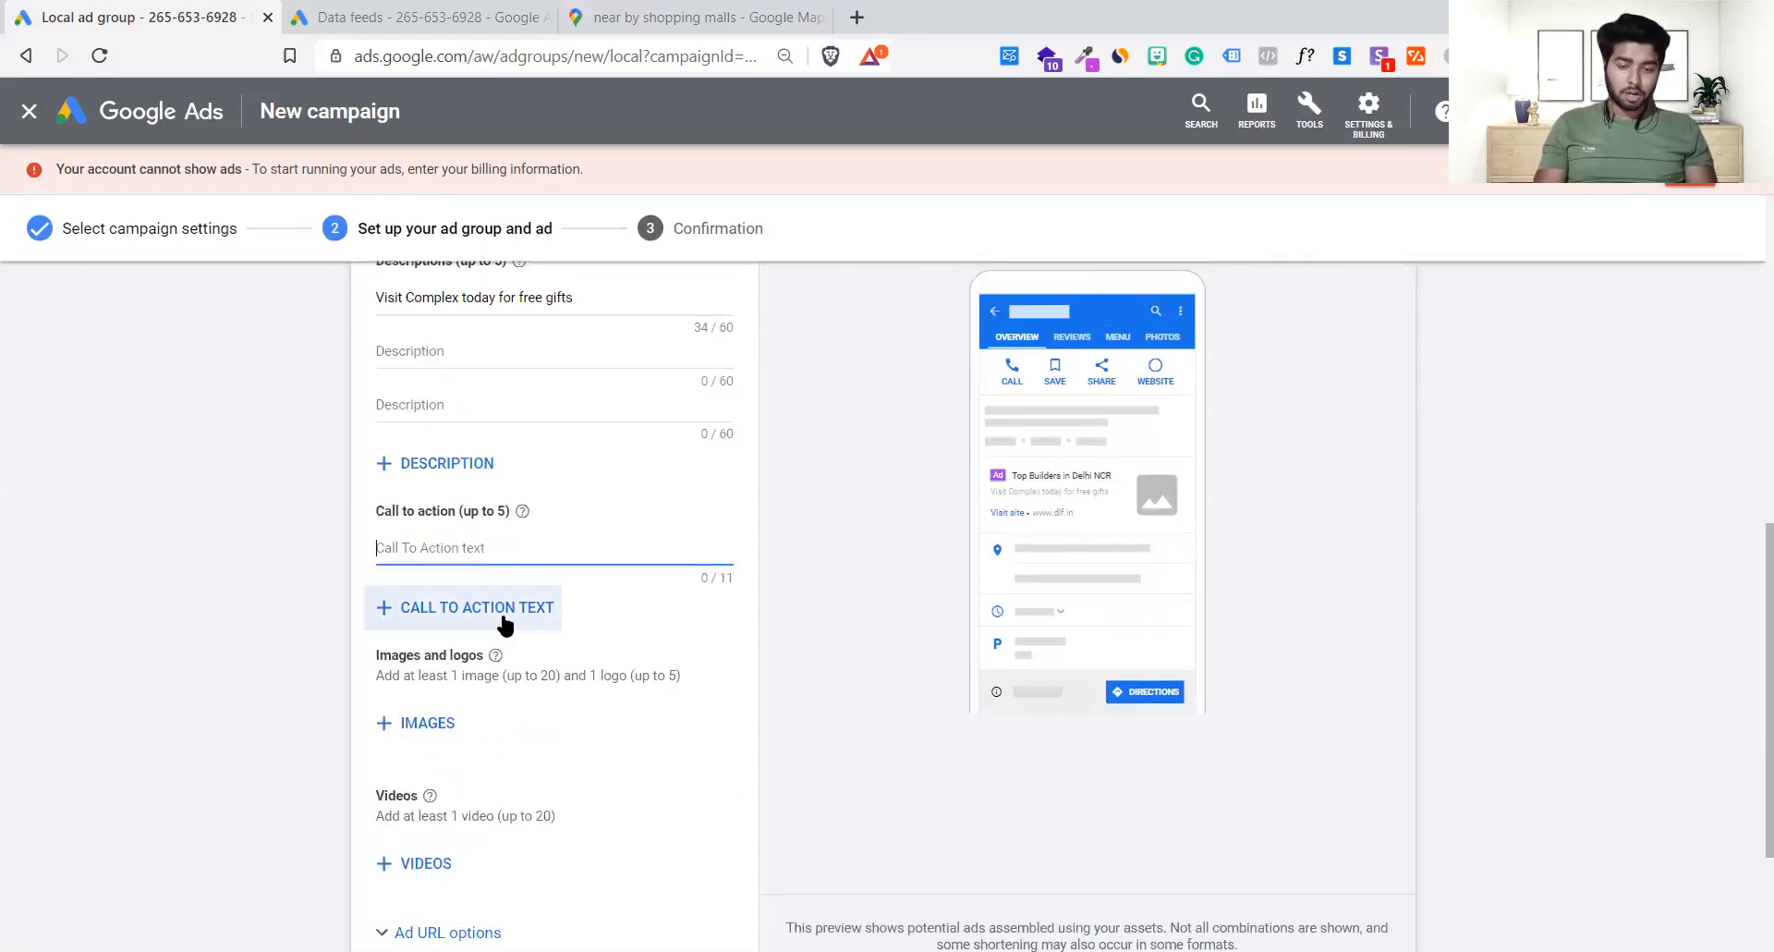
{"action": "left_click", "coordinate": [502, 610]}
{"action": "left_click", "coordinate": [466, 558]}
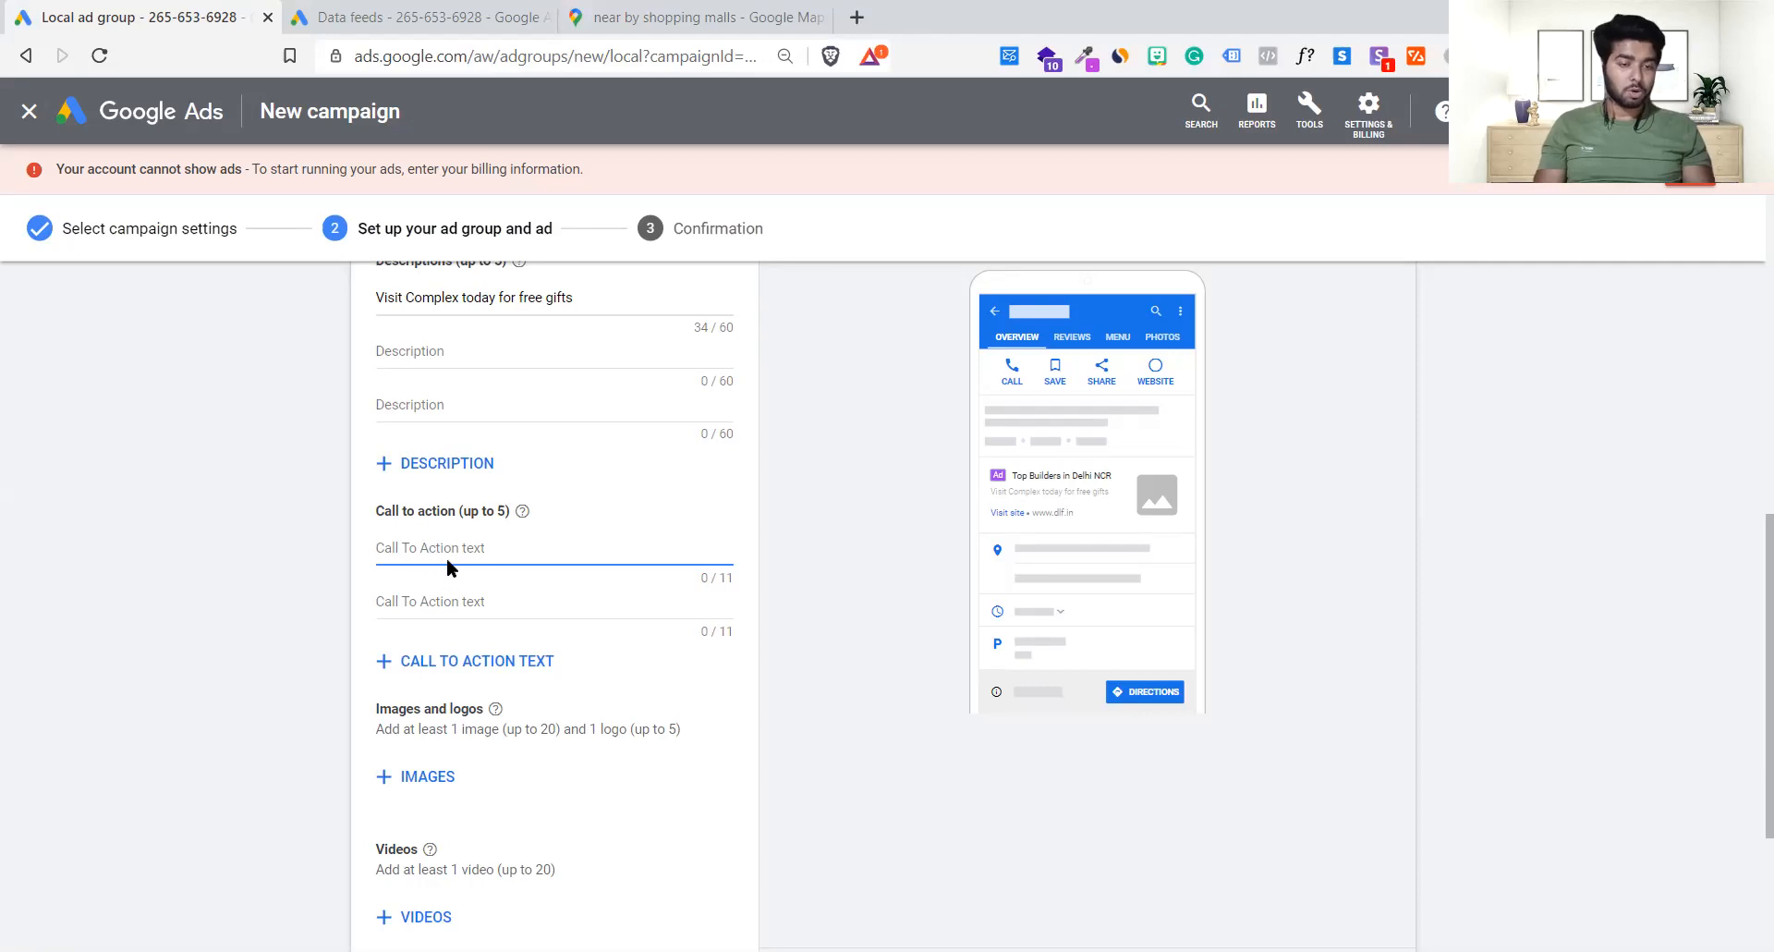
{"action": "type", "text": "V"}
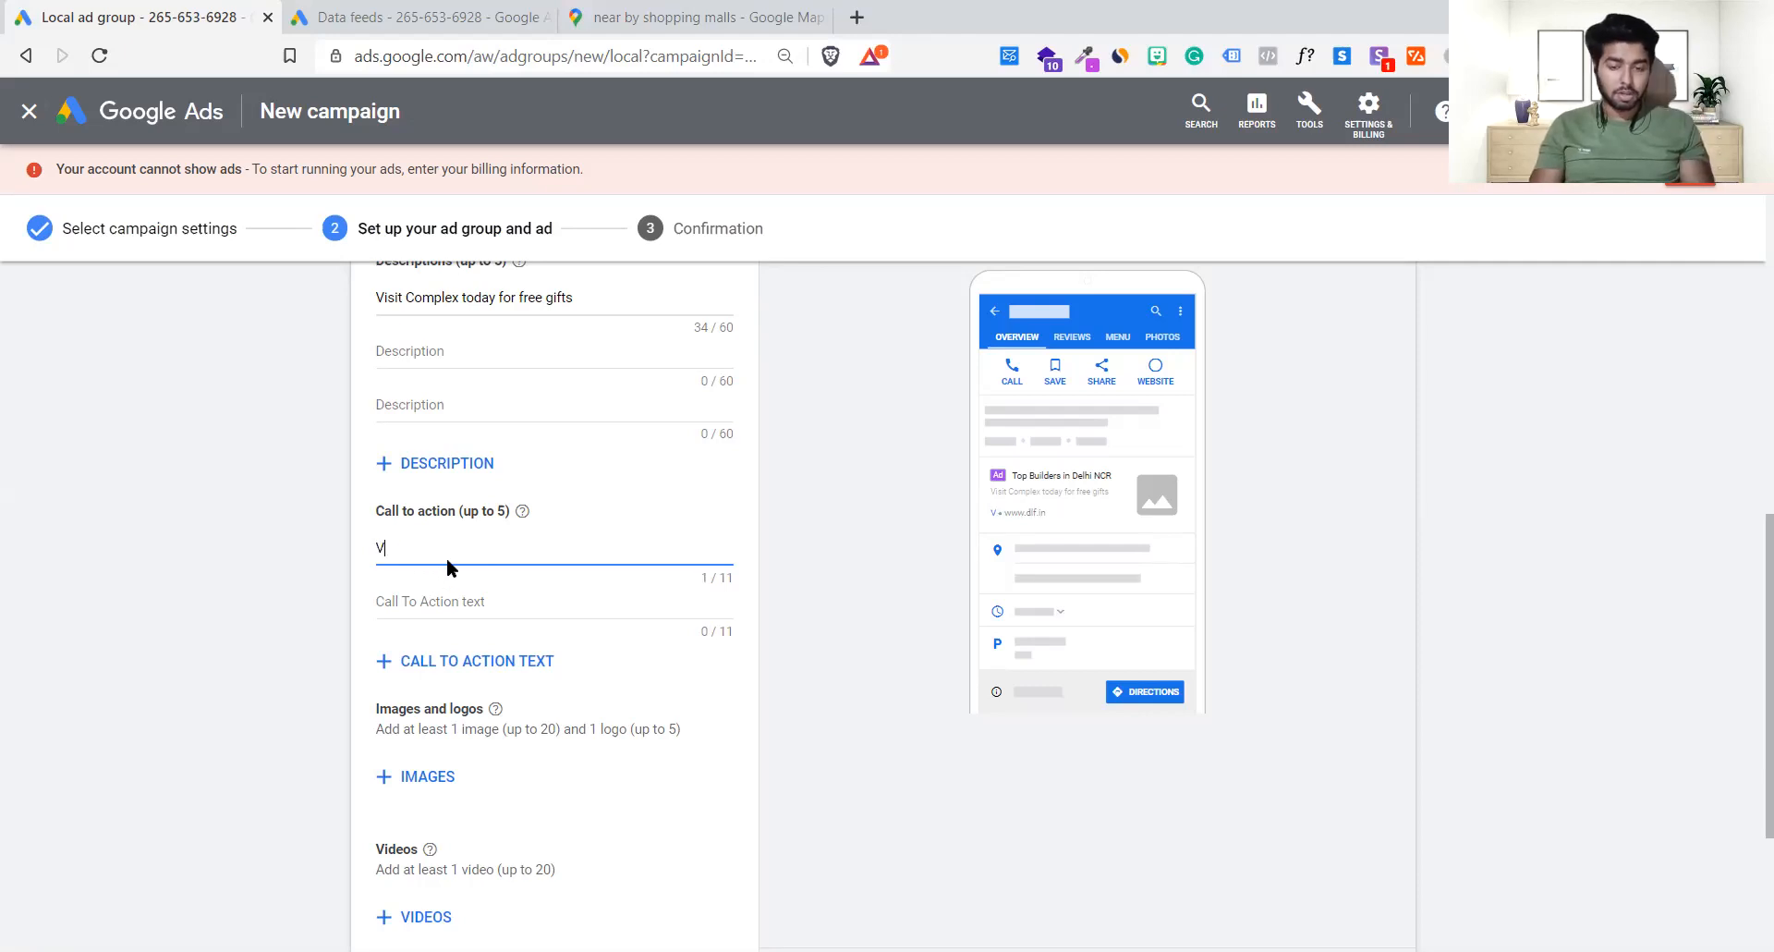
{"action": "type", "text": "idit Site"}
{"action": "left_click", "coordinate": [232, 635]}
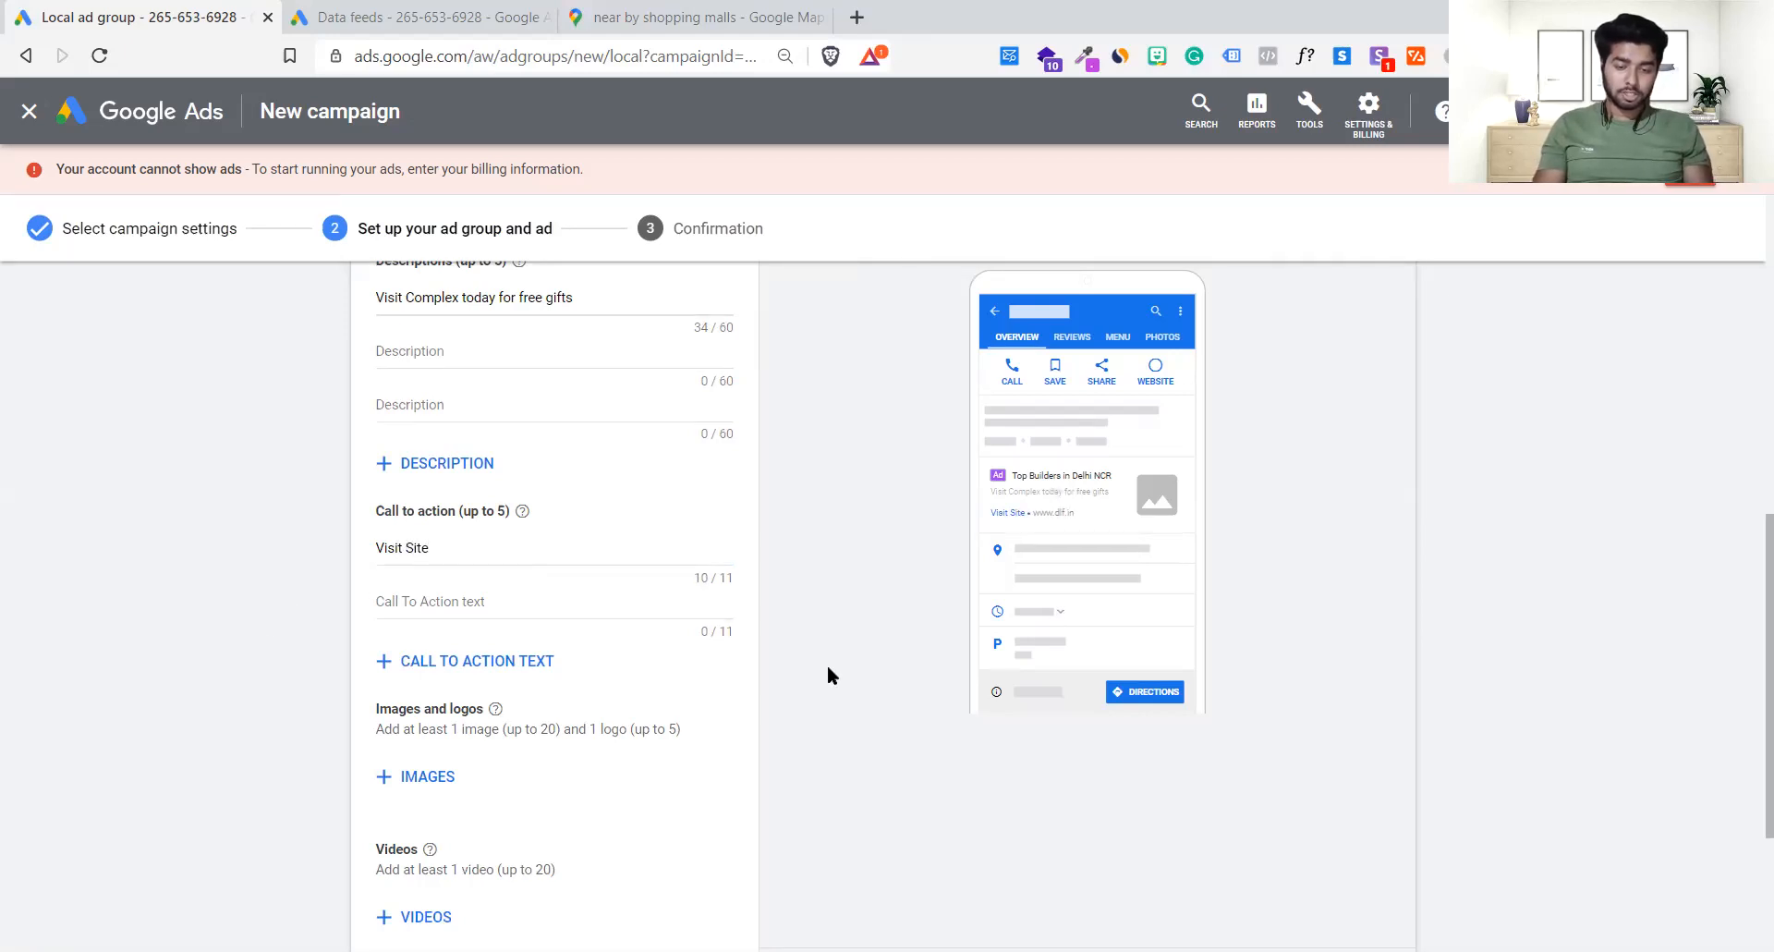
{"action": "scroll", "coordinate": [828, 668], "scroll_direction": "down", "scroll_amount": 2}
{"action": "left_click", "coordinate": [404, 549]}
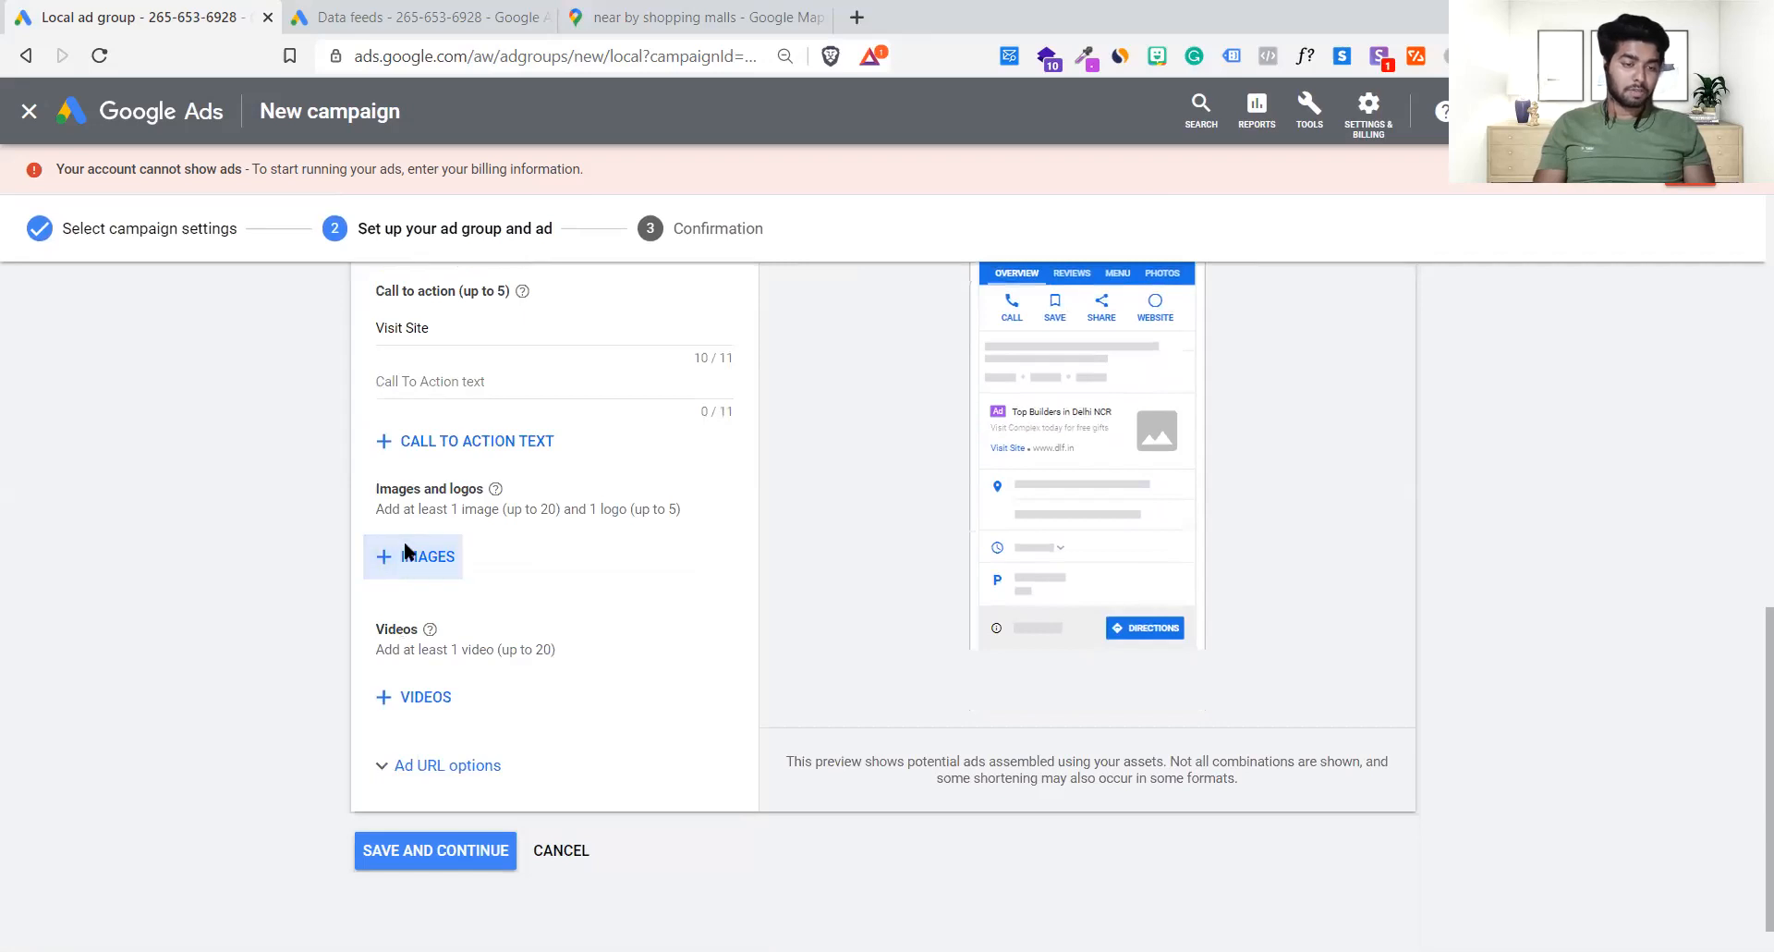
{"action": "left_click", "coordinate": [697, 358]}
{"action": "type", "text": "https://www.dlf.in/"}
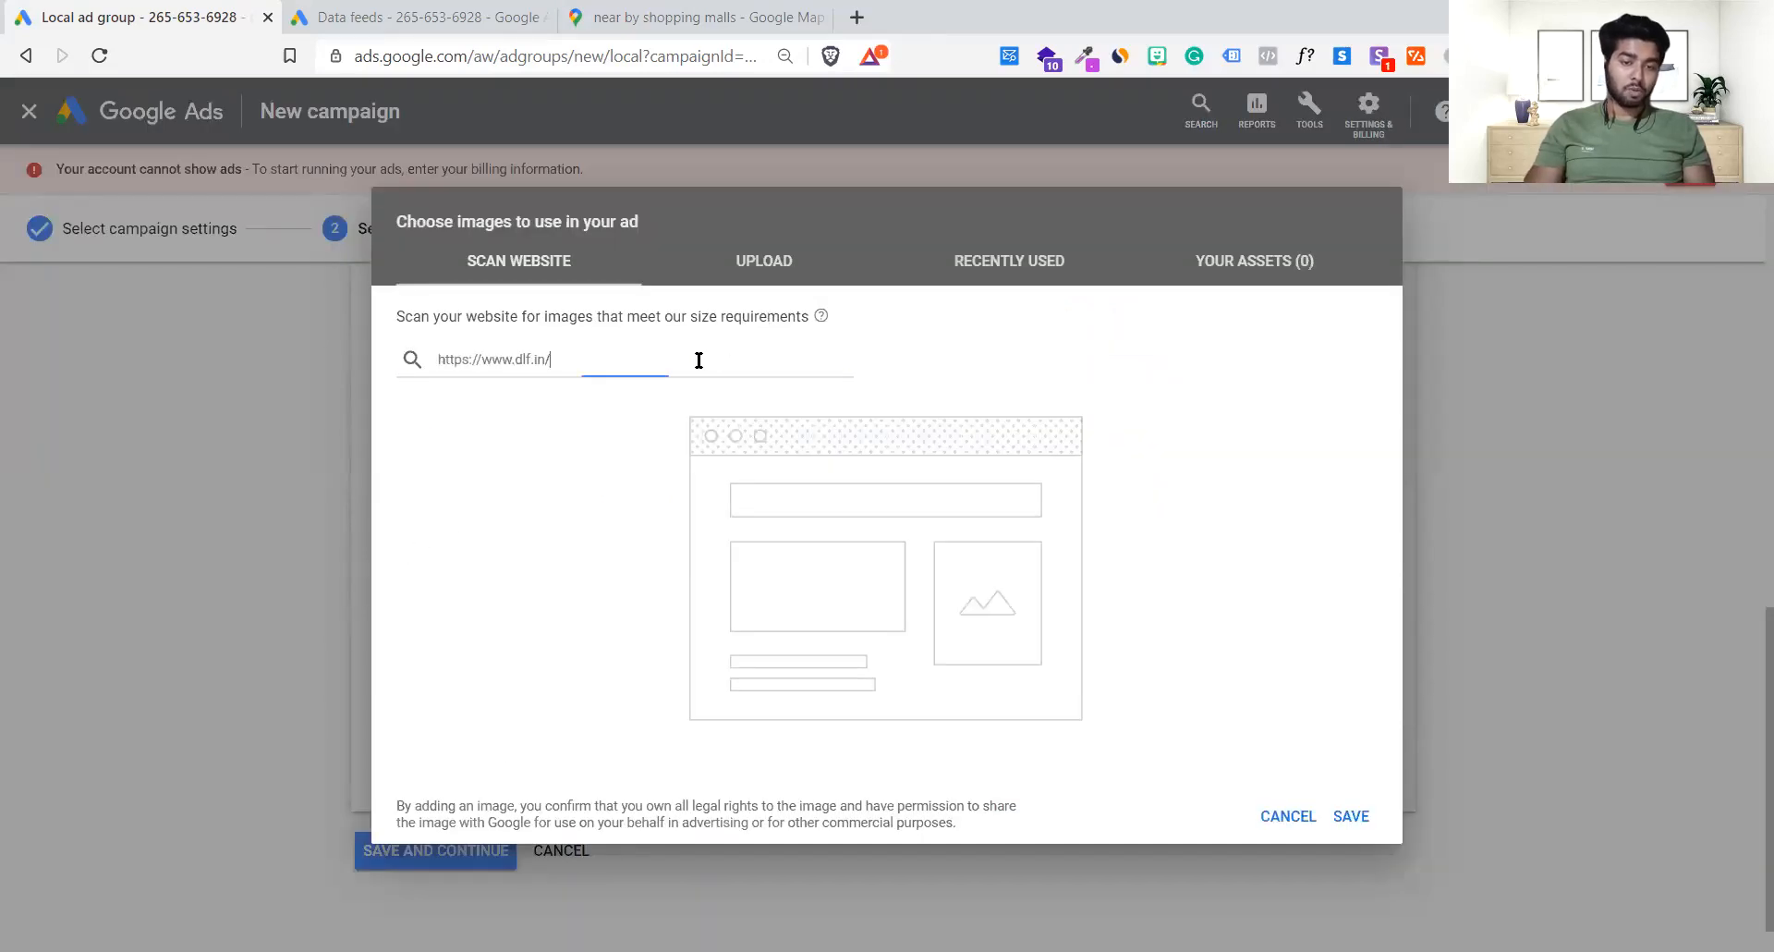
{"action": "key", "text": "Return"}
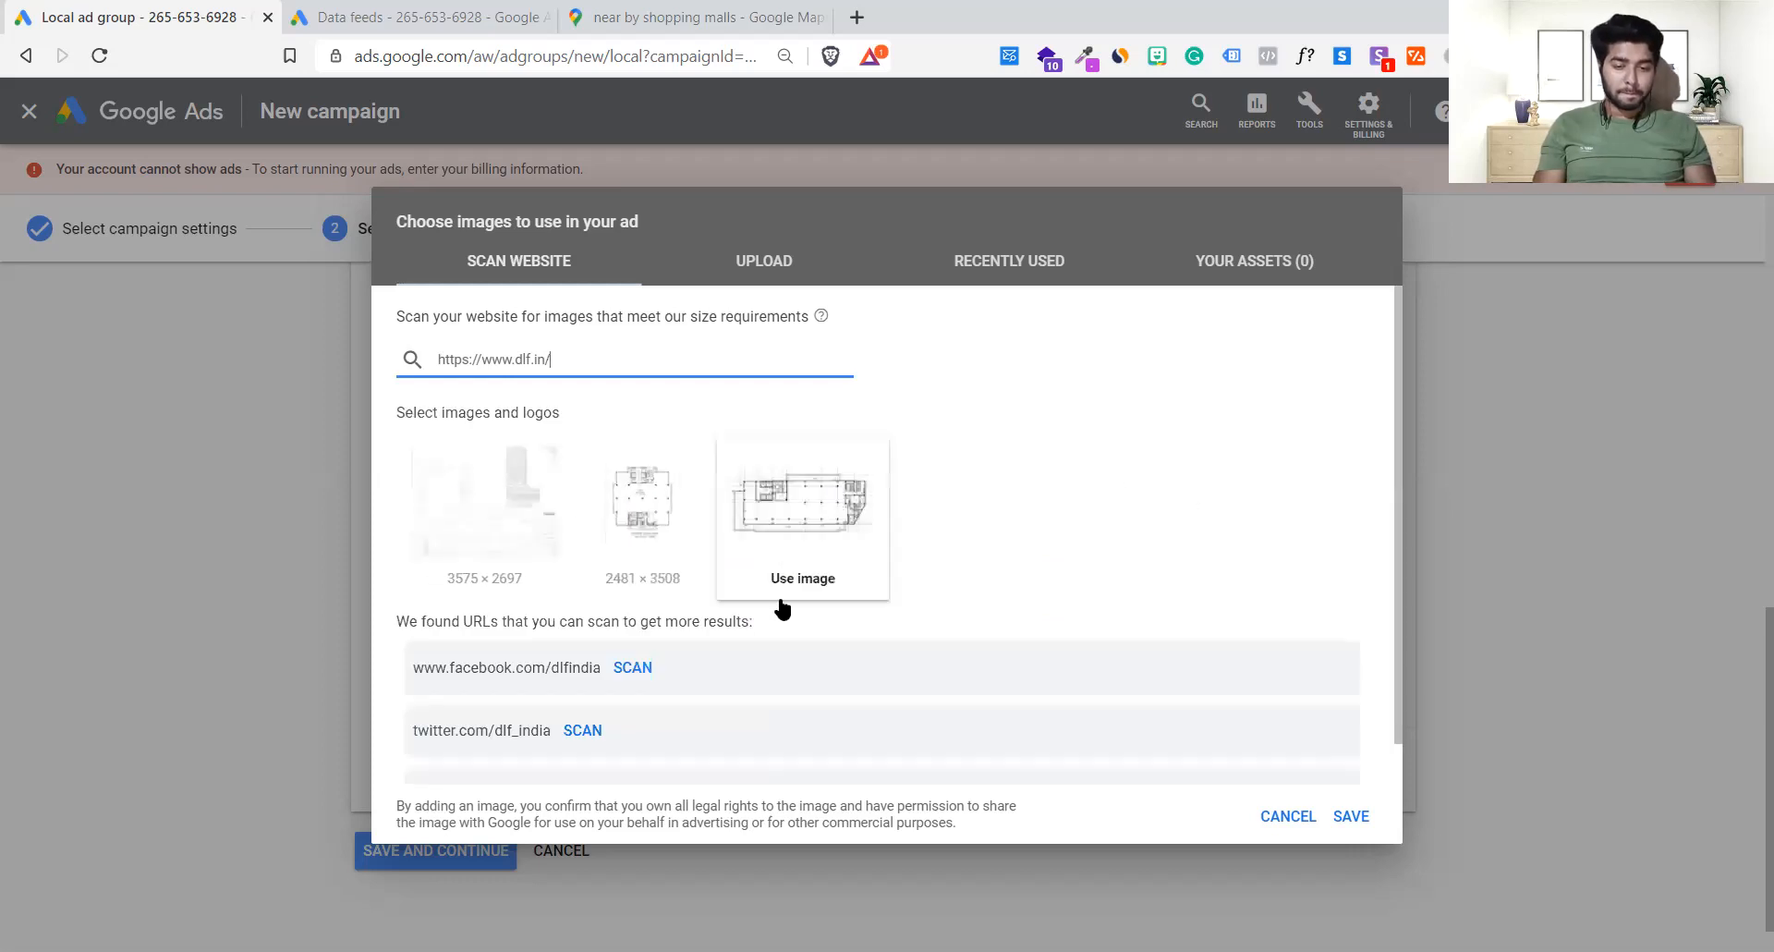
{"action": "scroll", "coordinate": [848, 663], "scroll_direction": "down", "scroll_amount": 1}
{"action": "scroll", "coordinate": [847, 663], "scroll_direction": "up", "scroll_amount": 1}
{"action": "scroll", "coordinate": [847, 663], "scroll_direction": "down", "scroll_amount": 1}
{"action": "scroll", "coordinate": [847, 663], "scroll_direction": "up", "scroll_amount": 1}
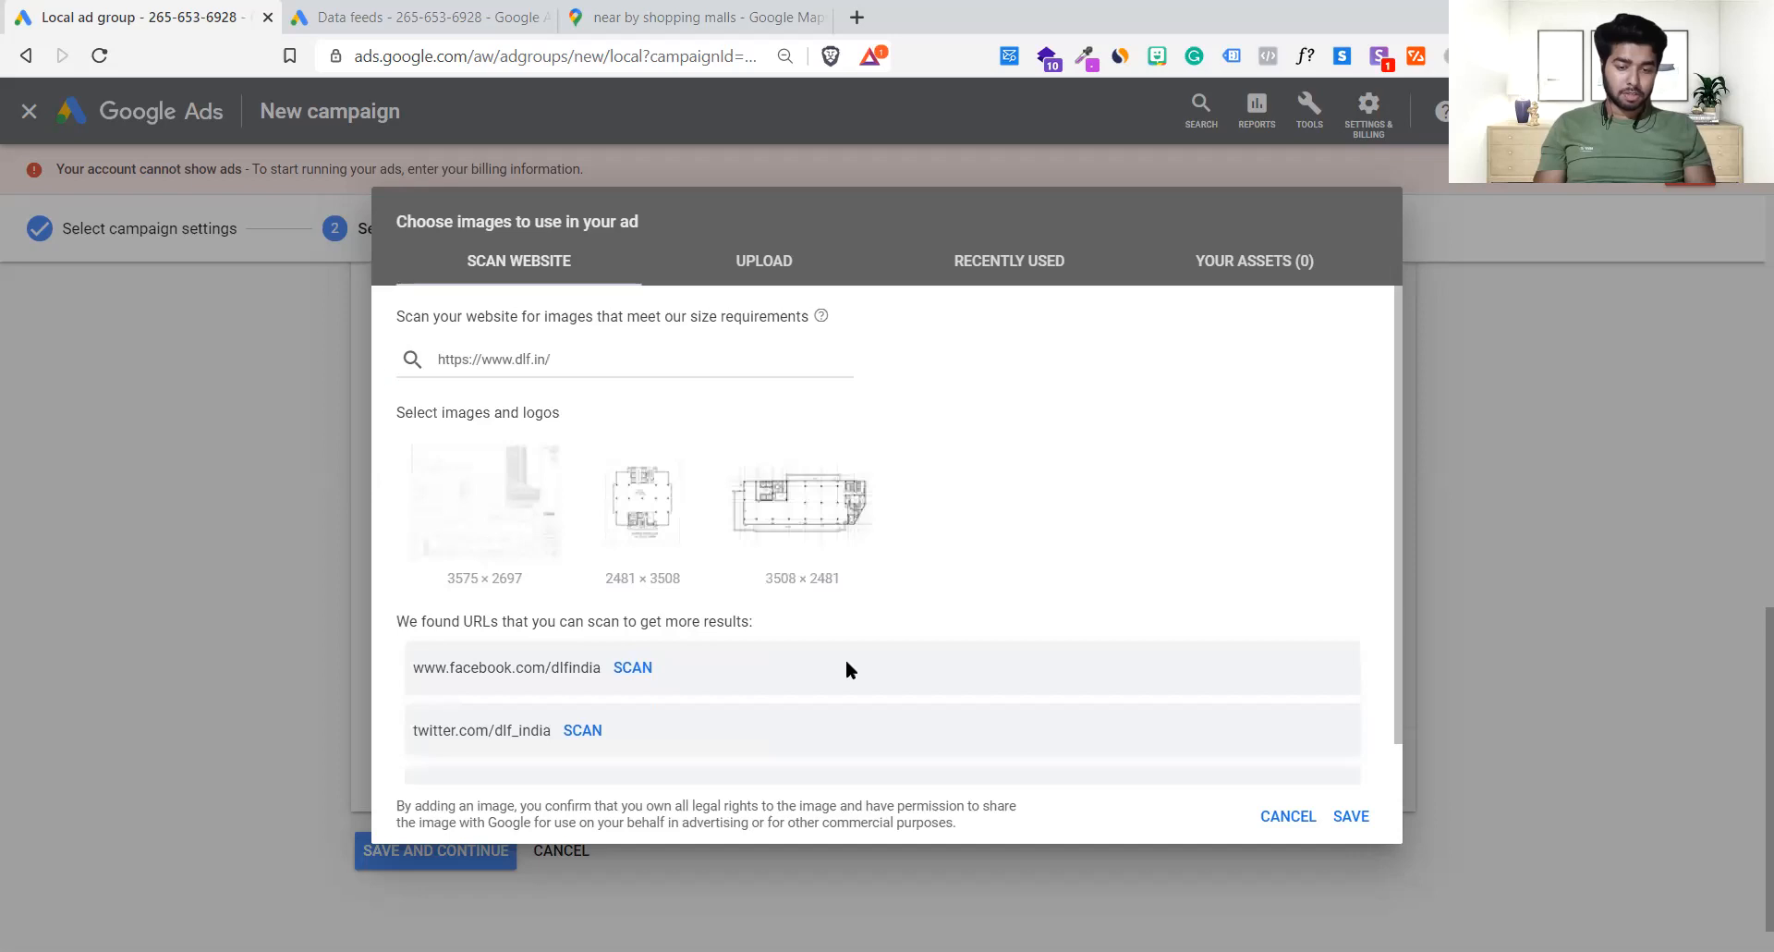
{"action": "scroll", "coordinate": [846, 662], "scroll_direction": "down", "scroll_amount": 1}
{"action": "scroll", "coordinate": [847, 661], "scroll_direction": "up", "scroll_amount": 1}
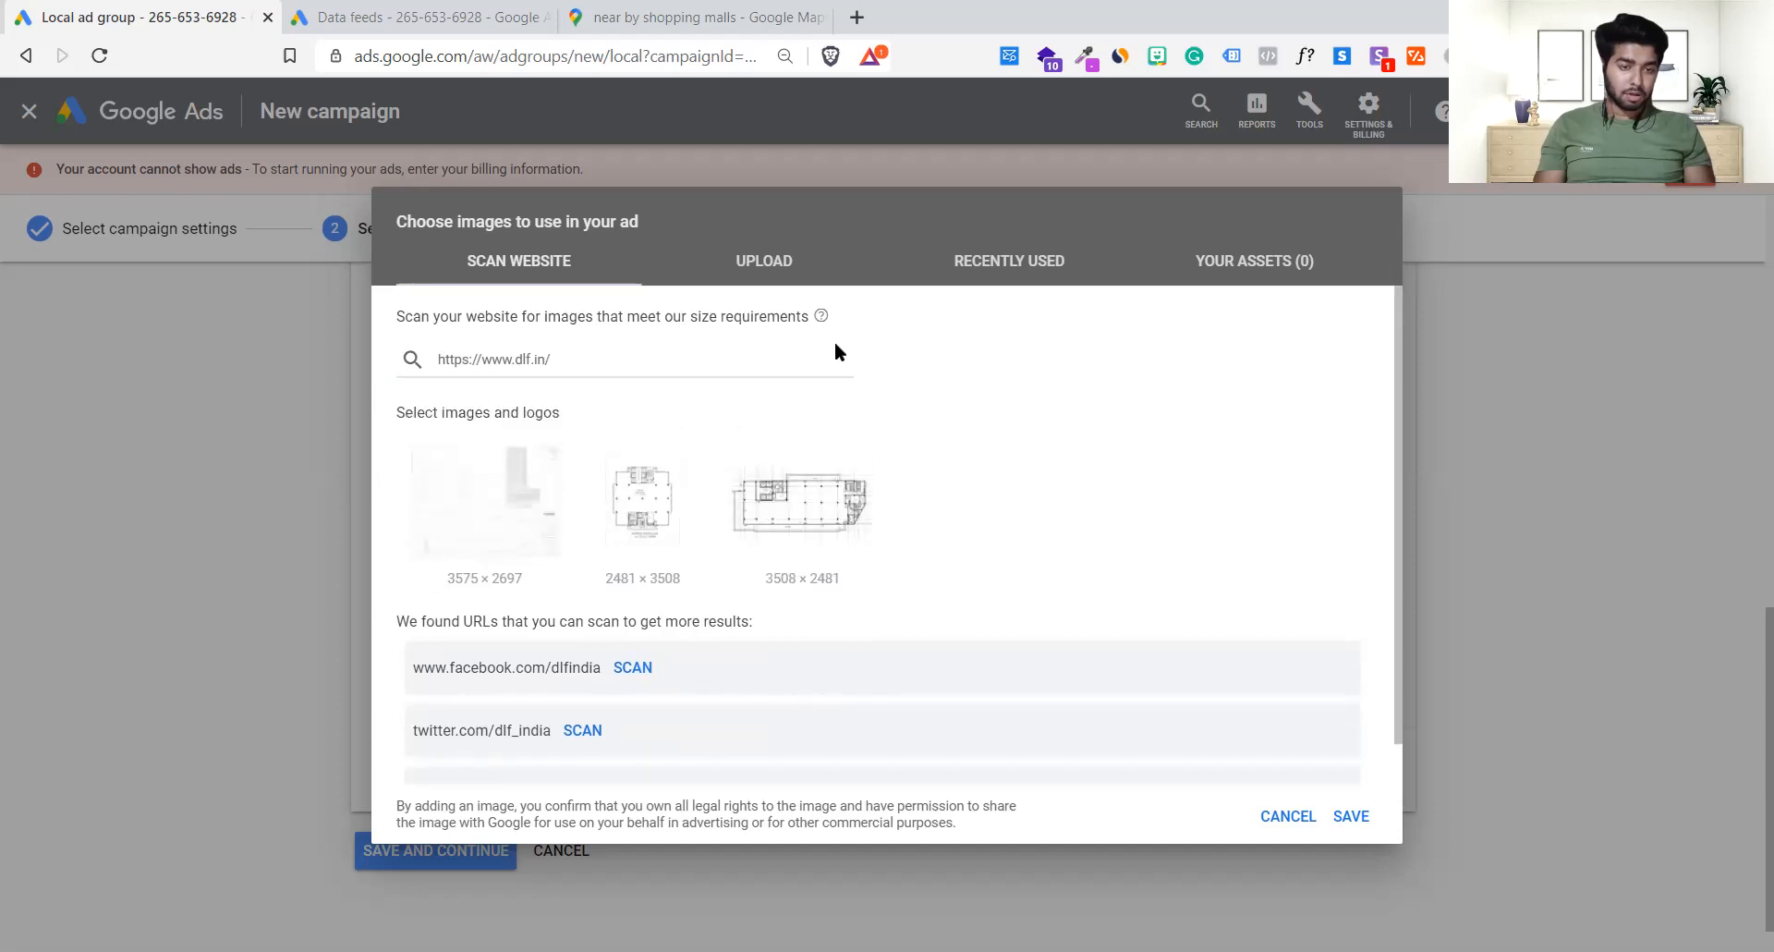
- Add the blue interlocking-hexagon picture from the recently used images to the ad as its logo
{"action": "left_click", "coordinate": [984, 260]}
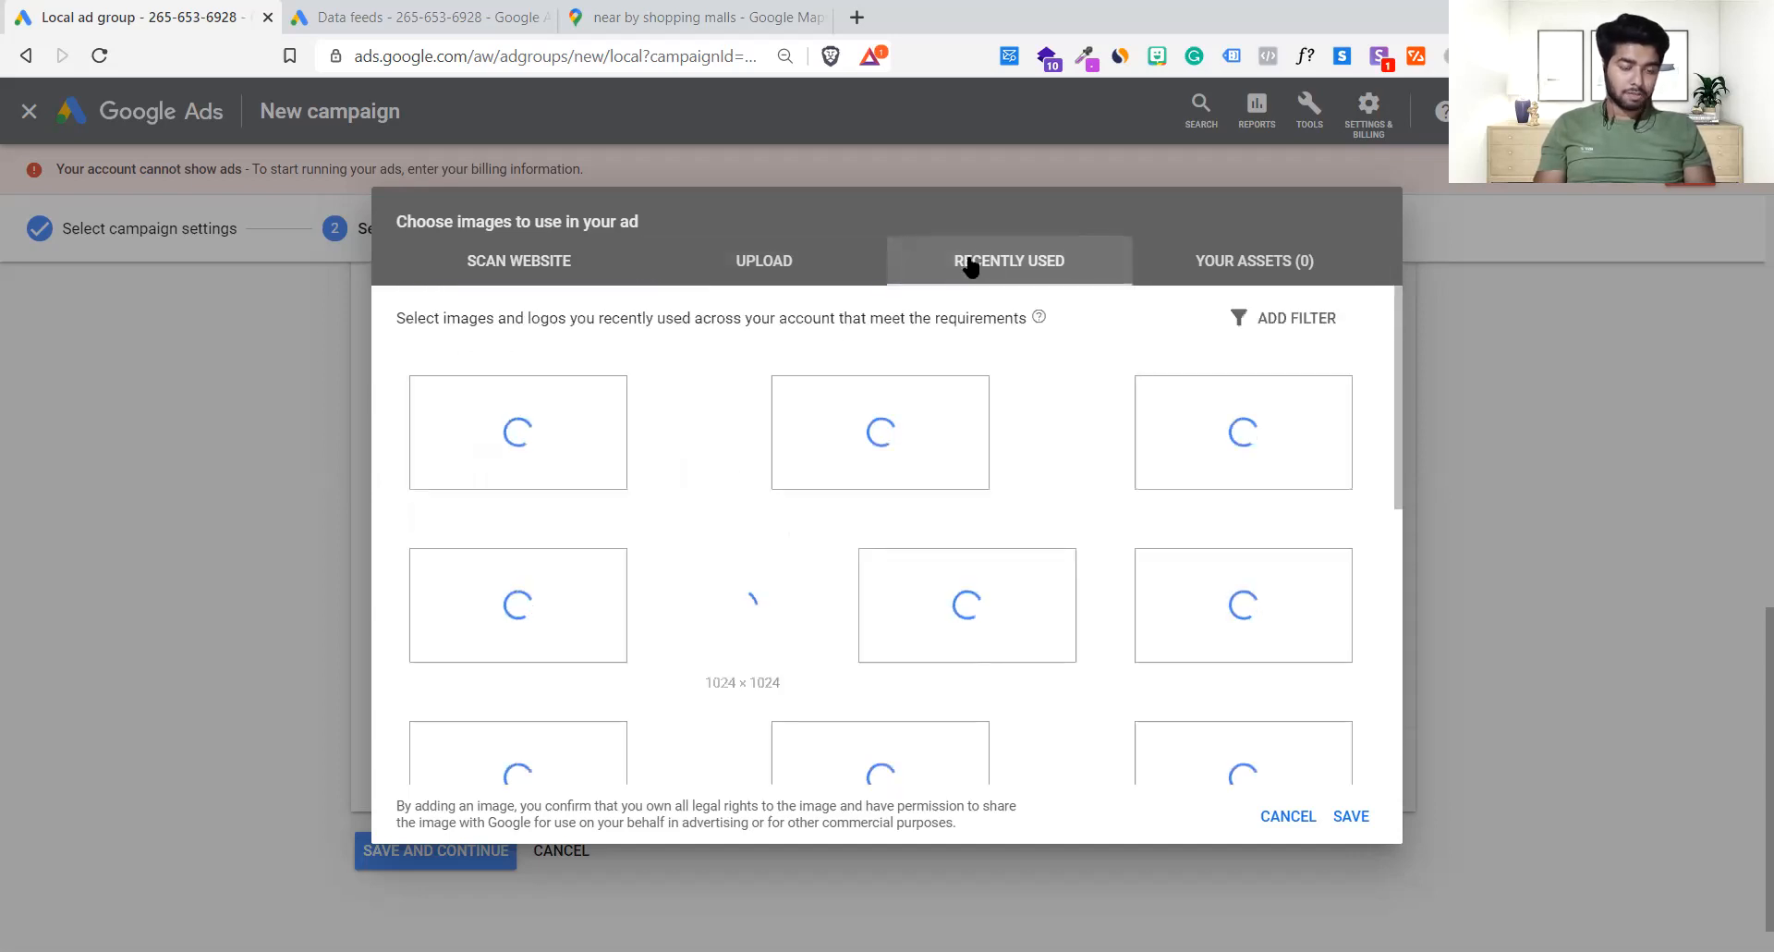
{"action": "scroll", "coordinate": [895, 551], "scroll_direction": "down", "scroll_amount": 1}
{"action": "scroll", "coordinate": [895, 549], "scroll_direction": "down", "scroll_amount": 3}
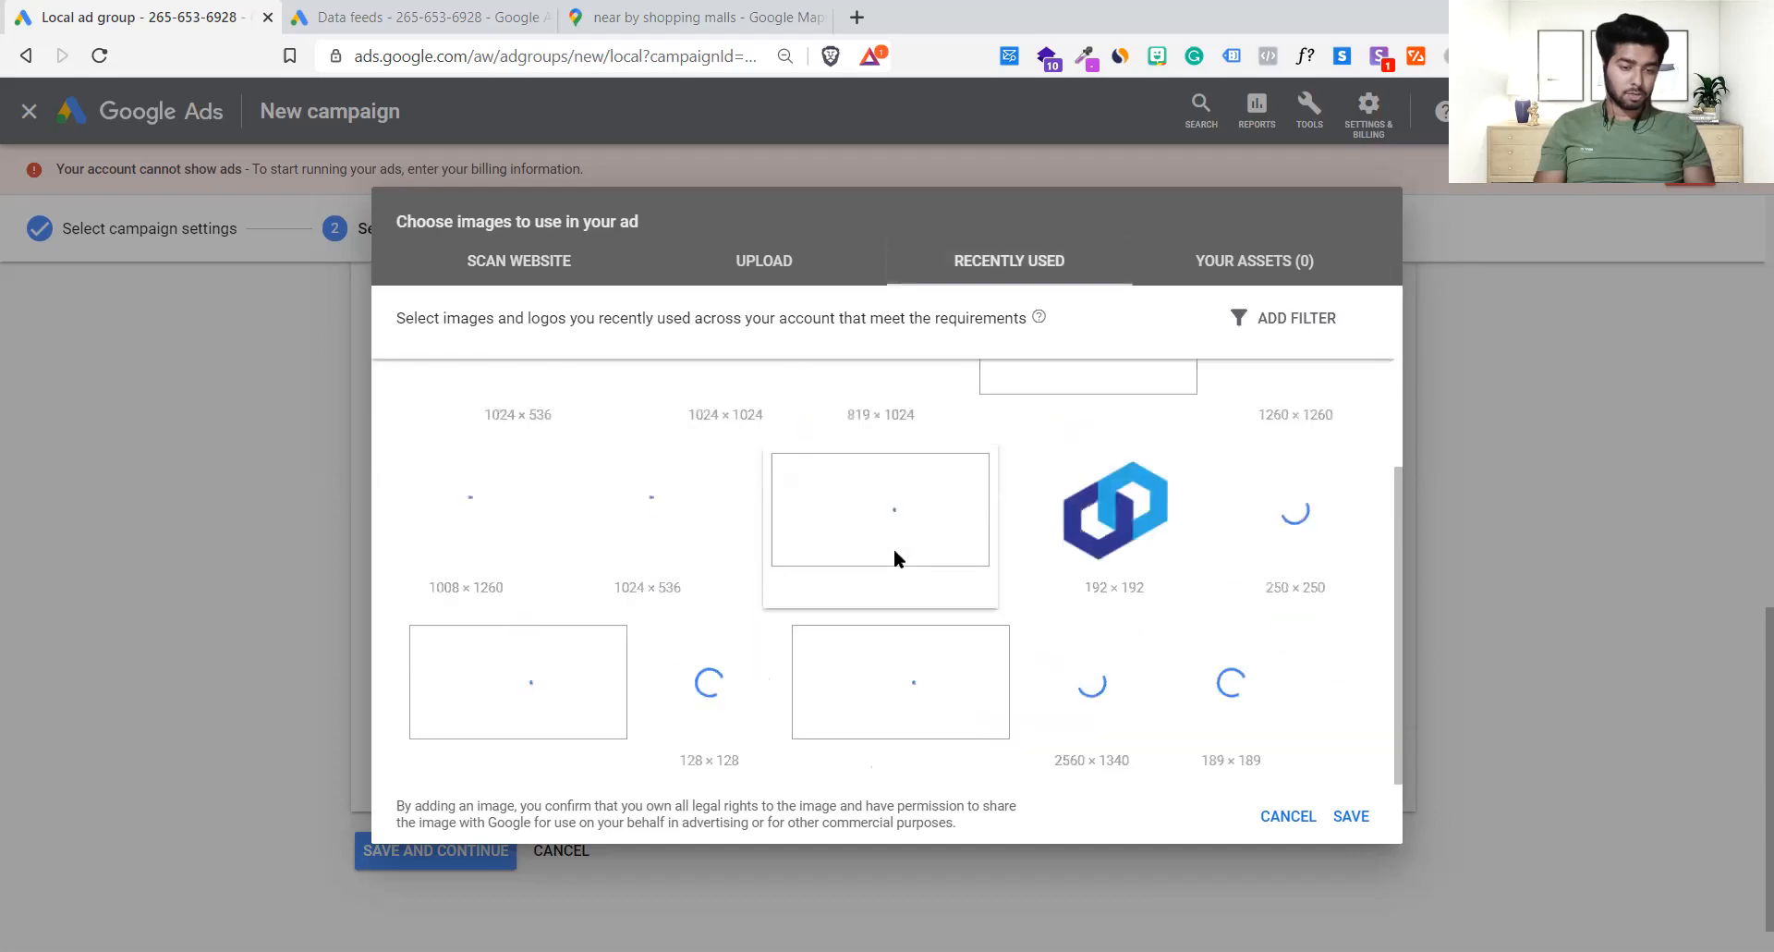
{"action": "scroll", "coordinate": [894, 559], "scroll_direction": "up", "scroll_amount": 5}
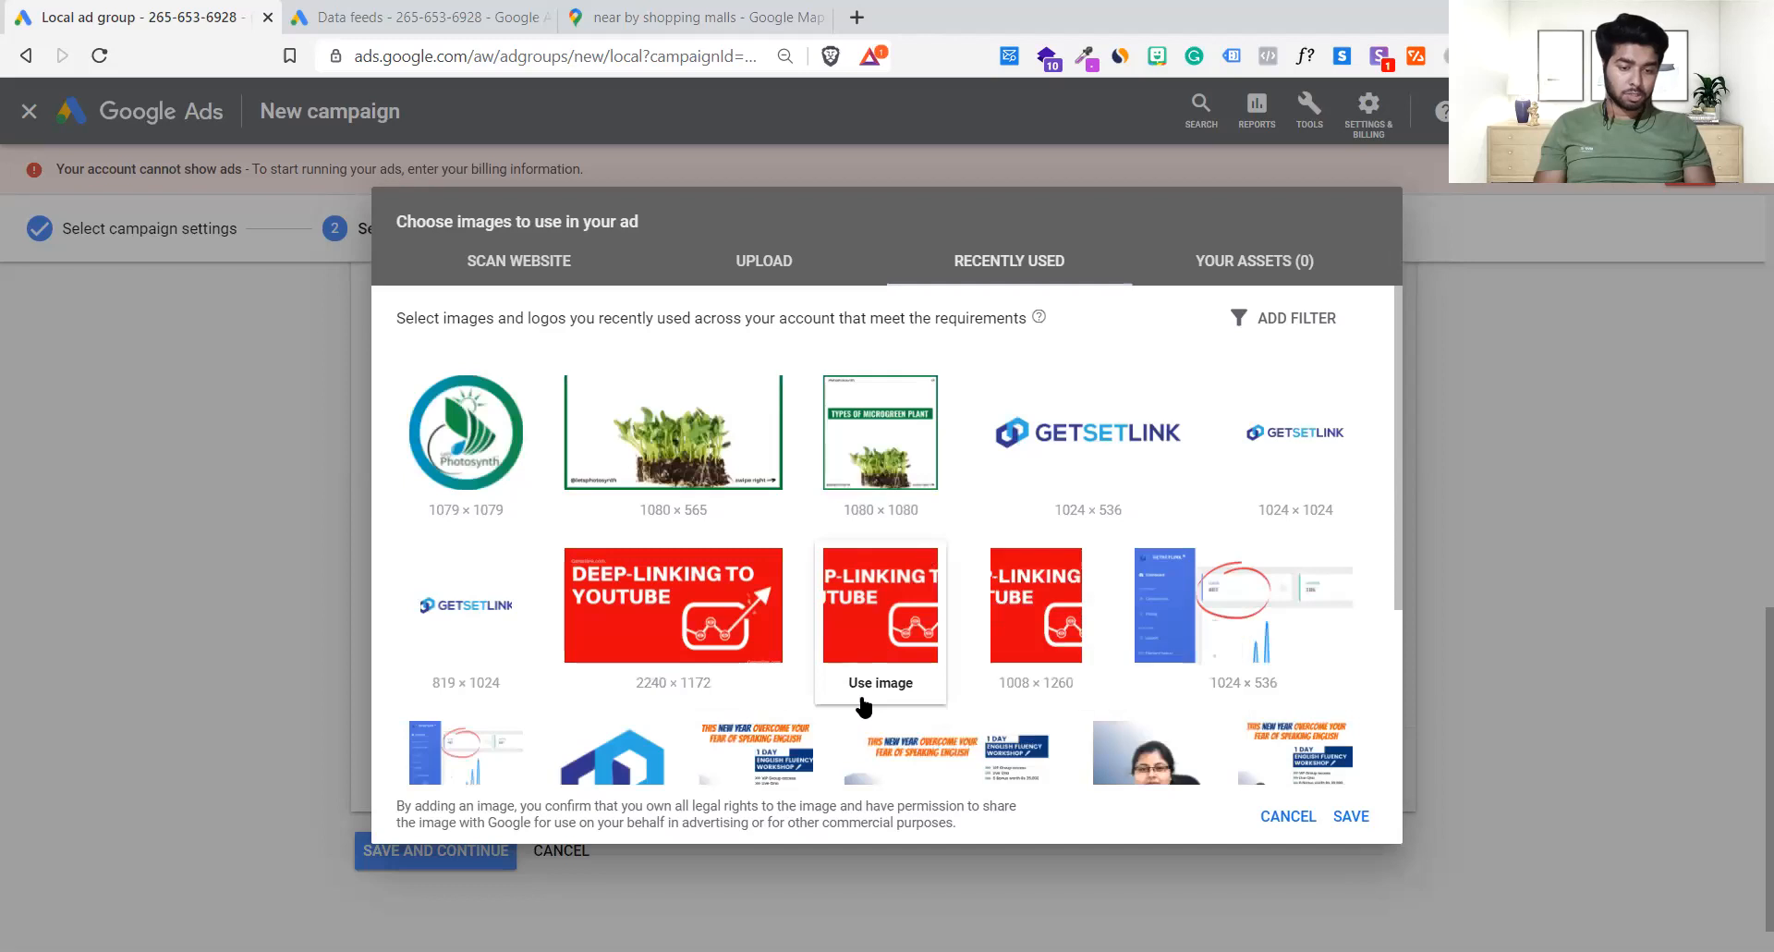
{"action": "left_click", "coordinate": [613, 753]}
{"action": "left_click", "coordinate": [1370, 809]}
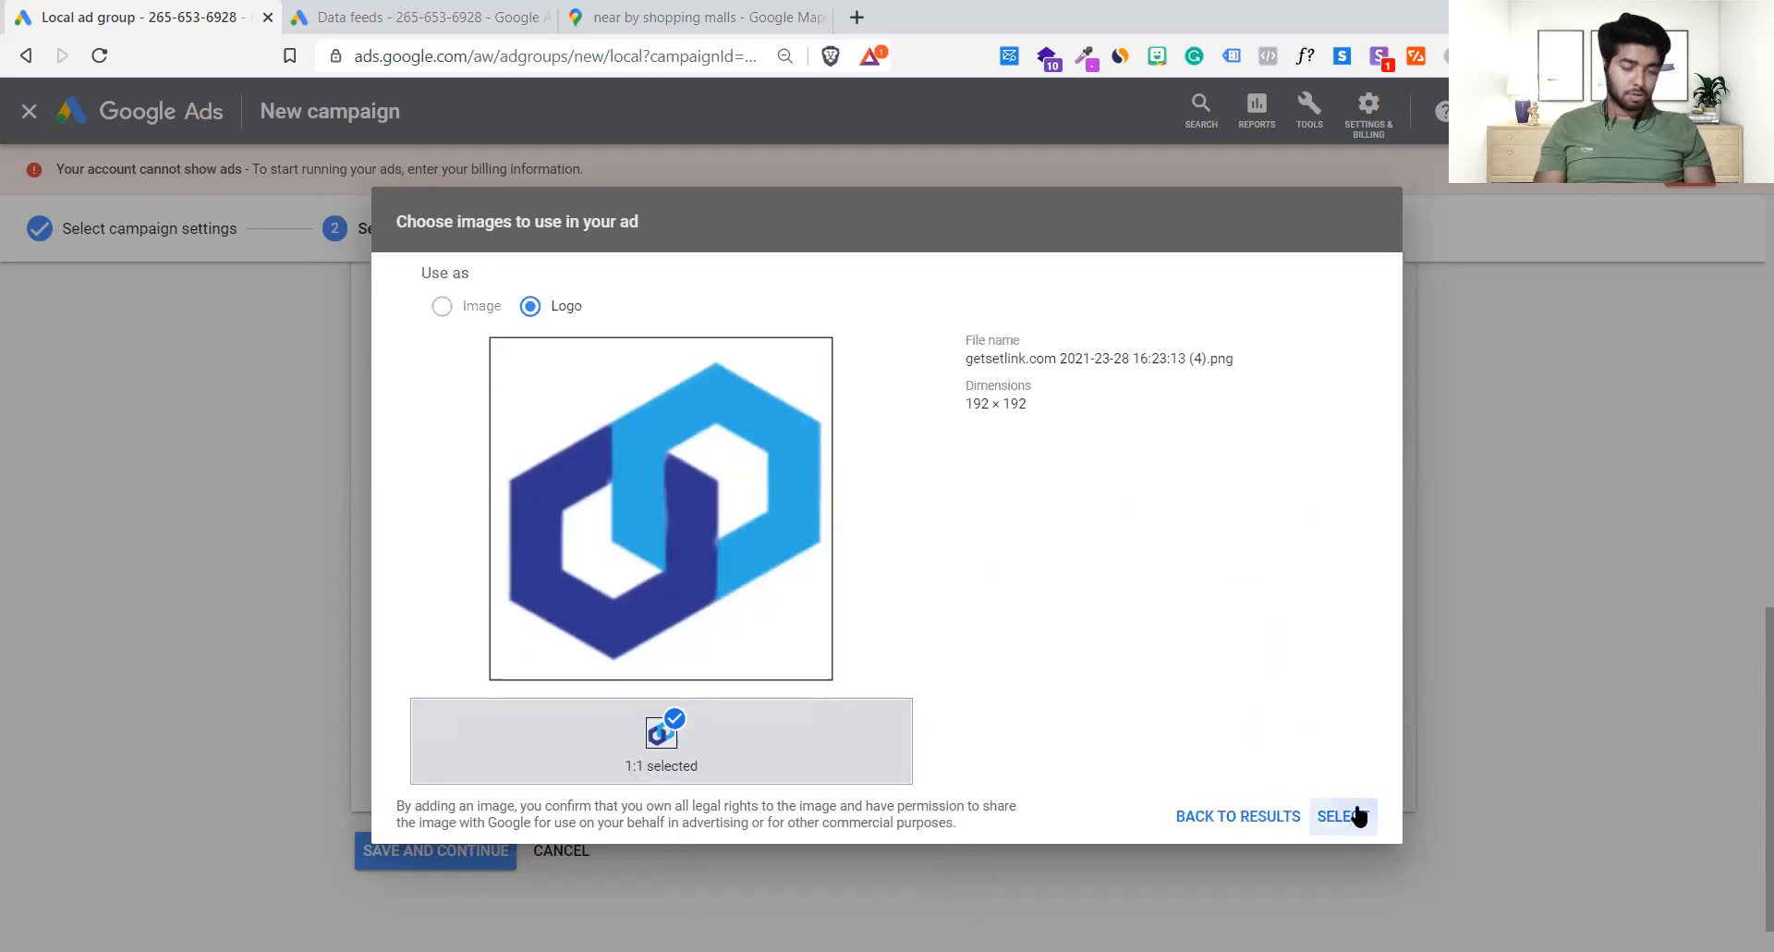
{"action": "left_click", "coordinate": [1353, 815]}
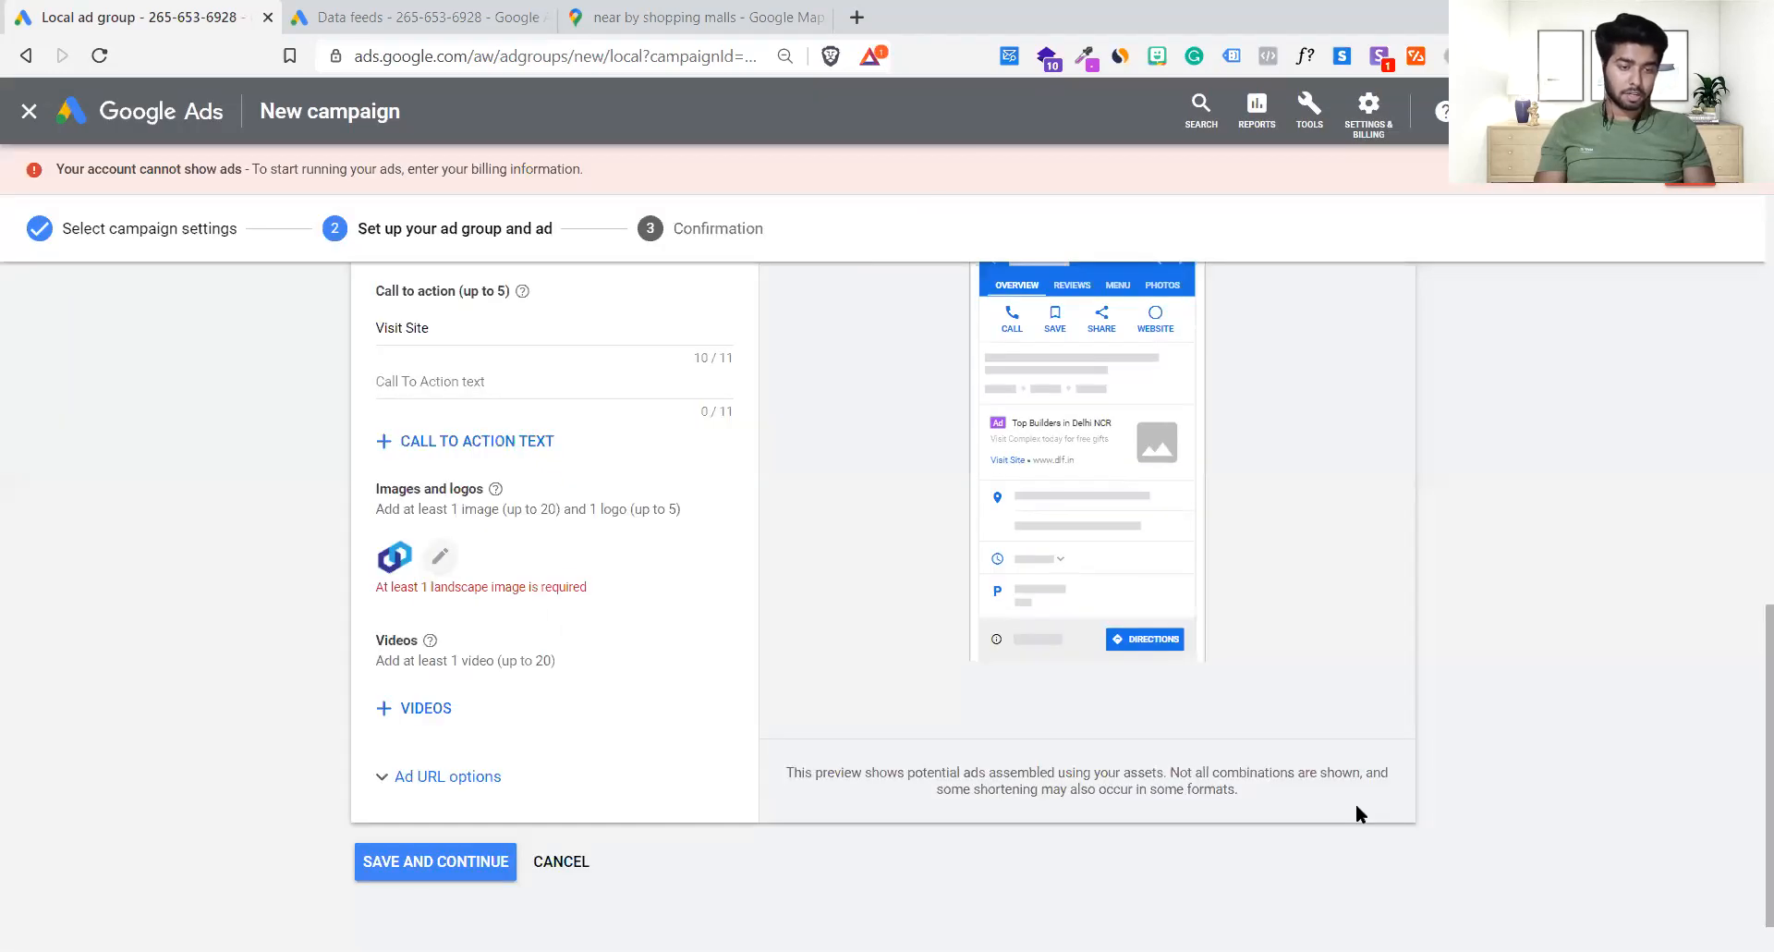
- Add the 1024 × 536 dashboard screenshot with the red circle from the recently used images as the ad's landscape image
{"action": "scroll", "coordinate": [804, 540], "scroll_direction": "up", "scroll_amount": 2}
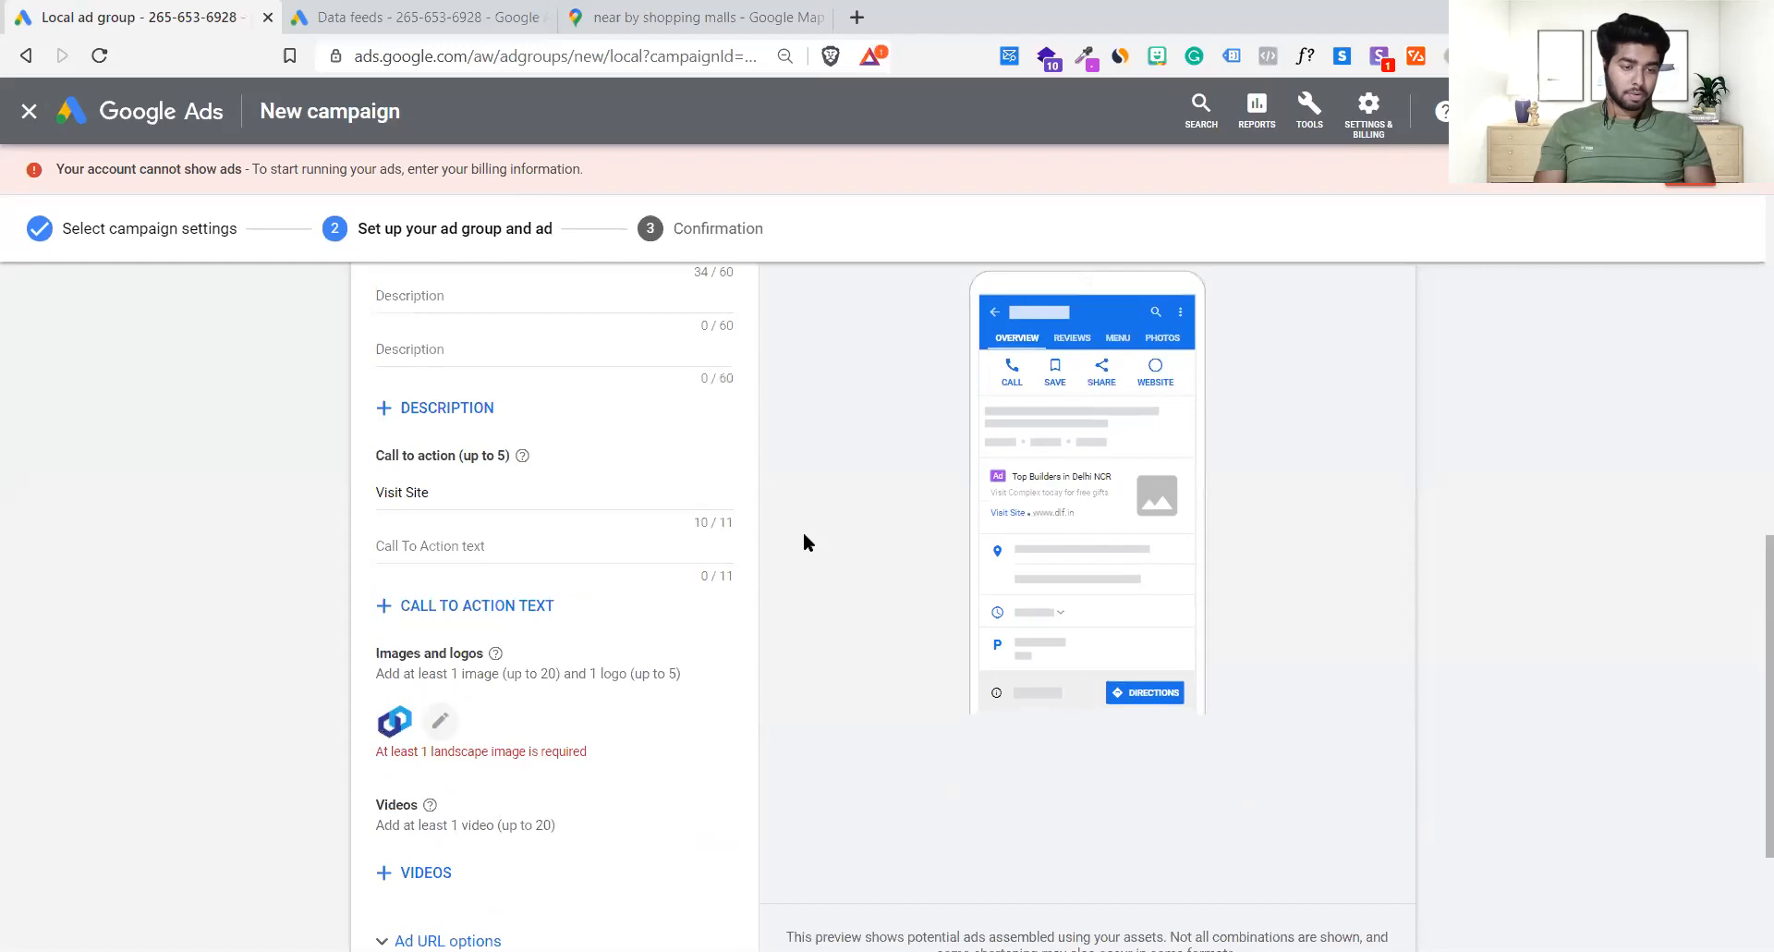
{"action": "left_click", "coordinate": [439, 720]}
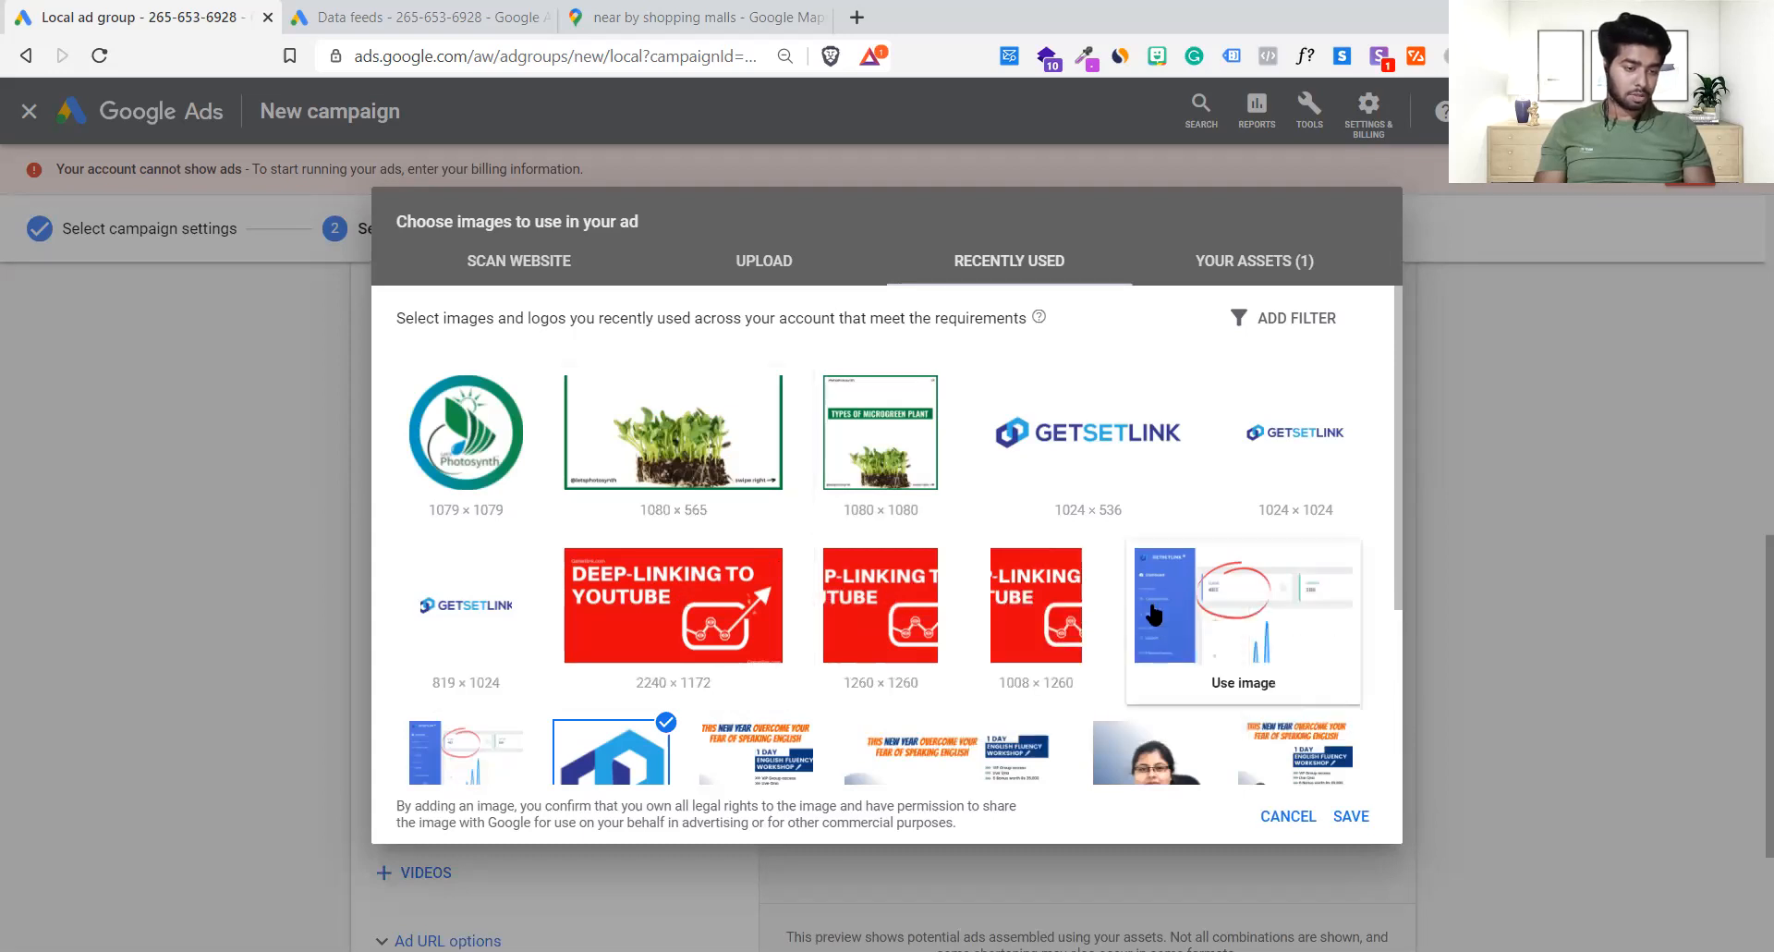
{"action": "left_click", "coordinate": [1208, 682]}
{"action": "left_click", "coordinate": [1328, 816]}
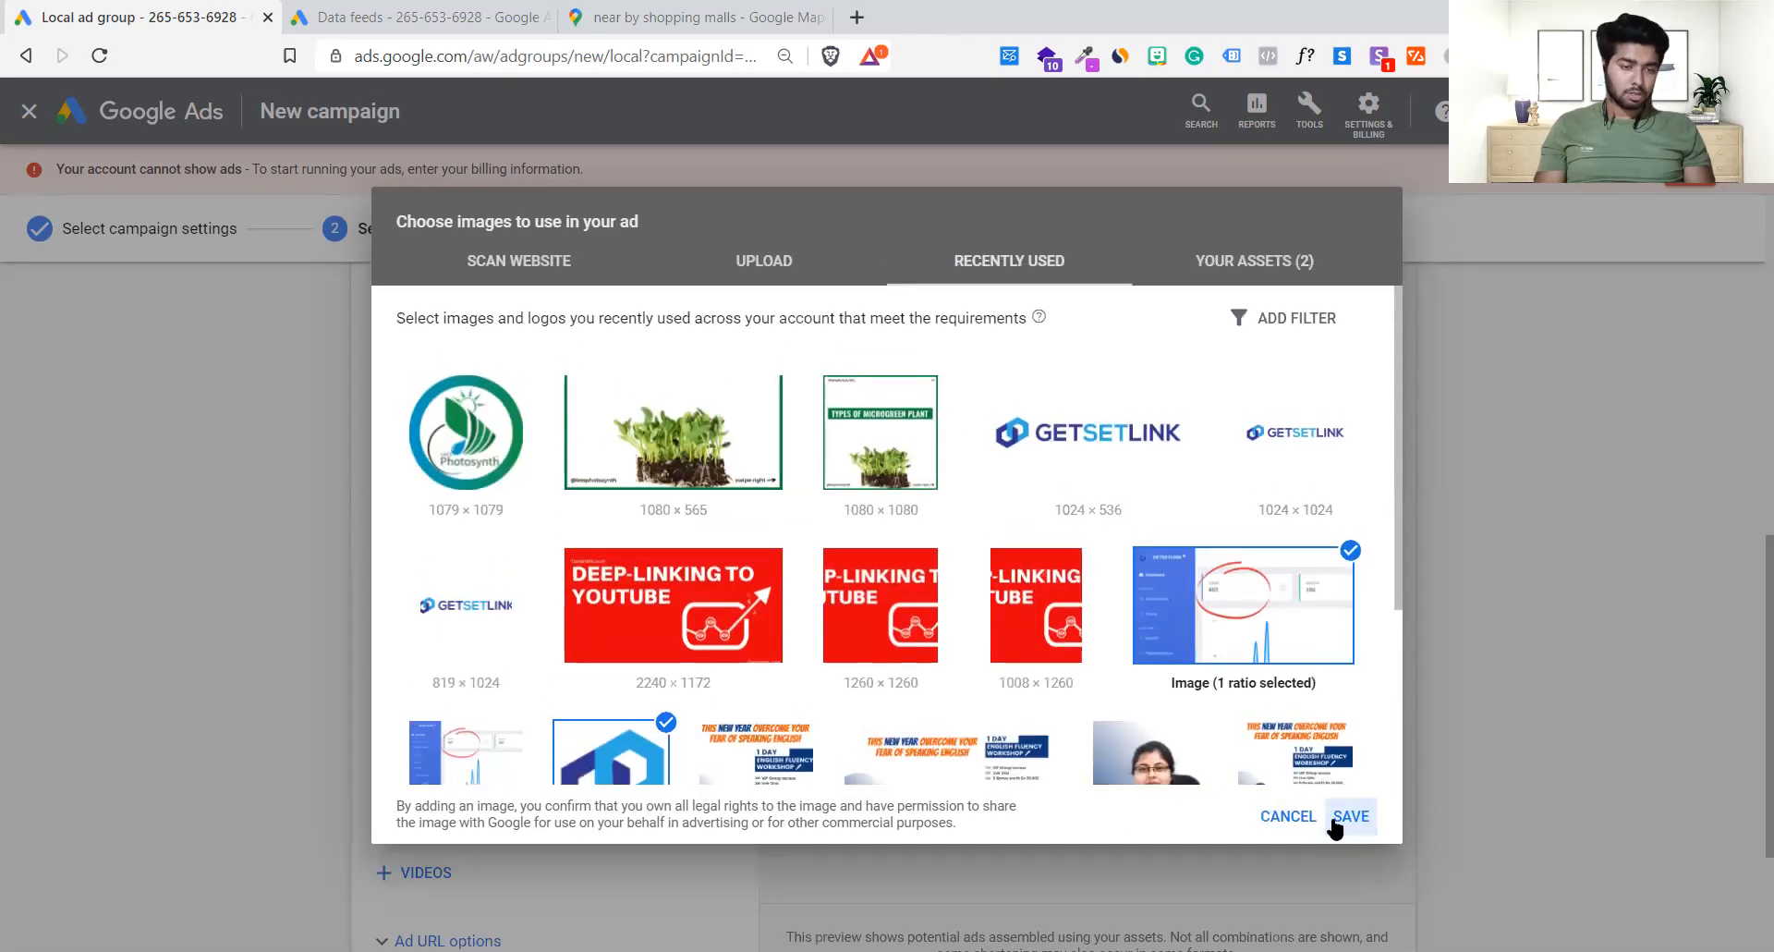
{"action": "left_click", "coordinate": [1350, 816]}
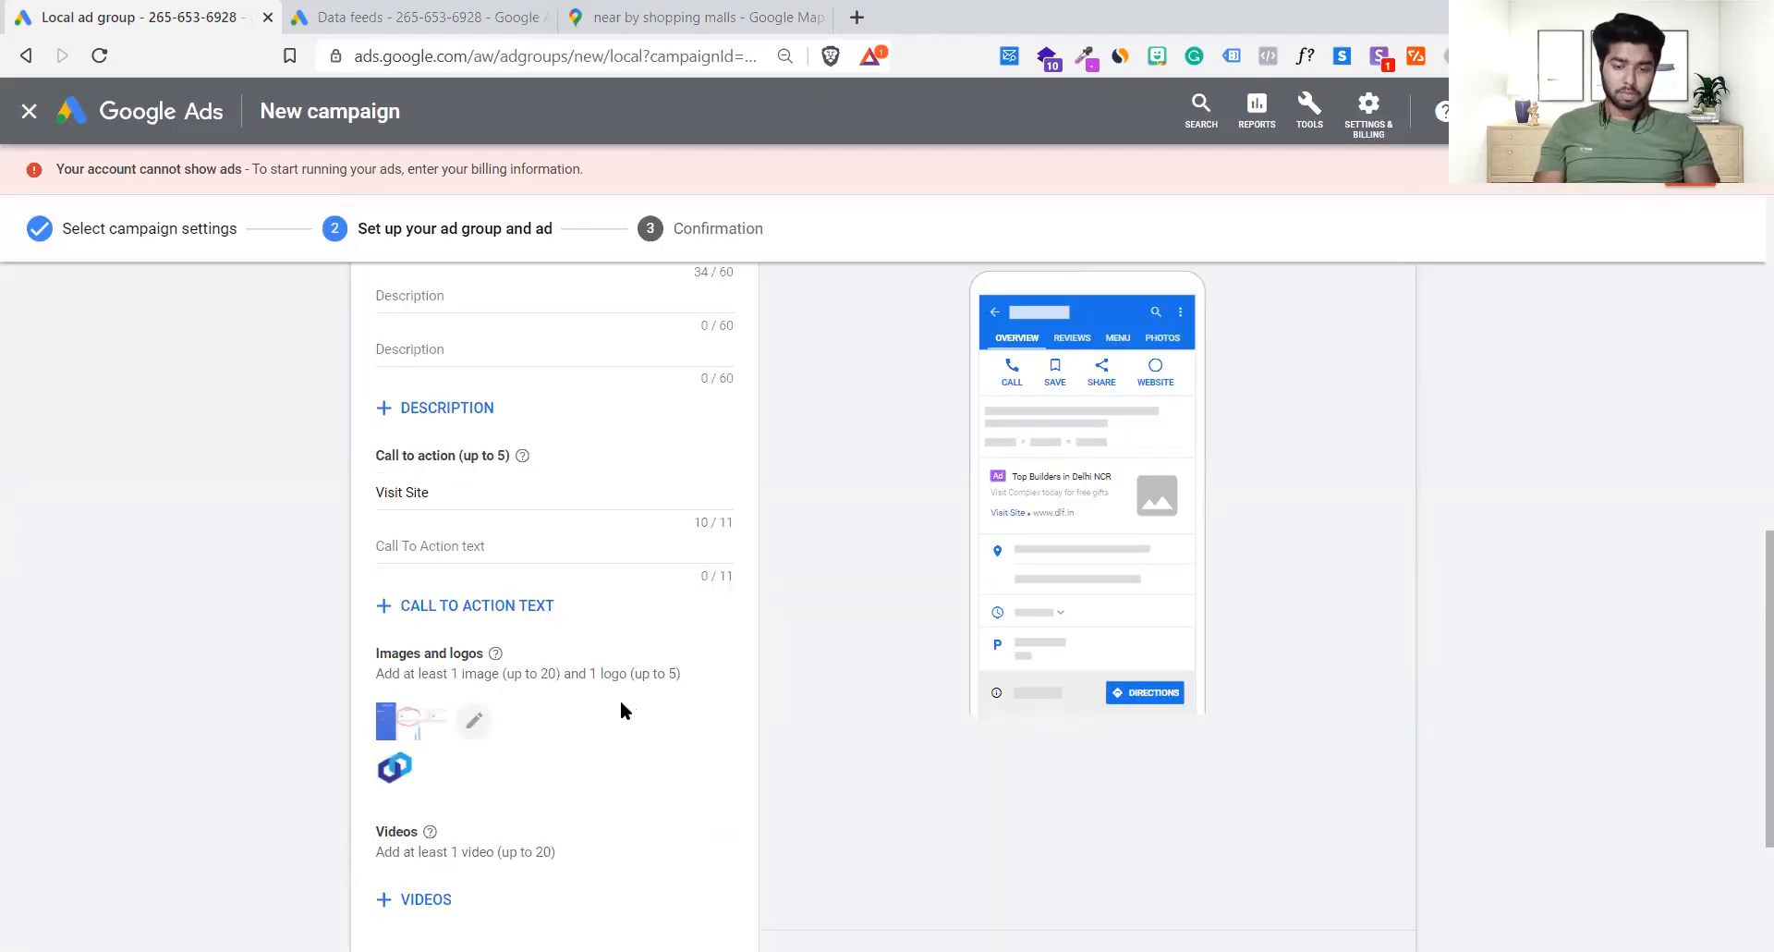
- Search YouTube for "dlf builder" and add the Digital Investing video "DLF - The Incredible Story of India's Biggest R..." to the ad
{"action": "scroll", "coordinate": [619, 701], "scroll_direction": "down", "scroll_amount": 2}
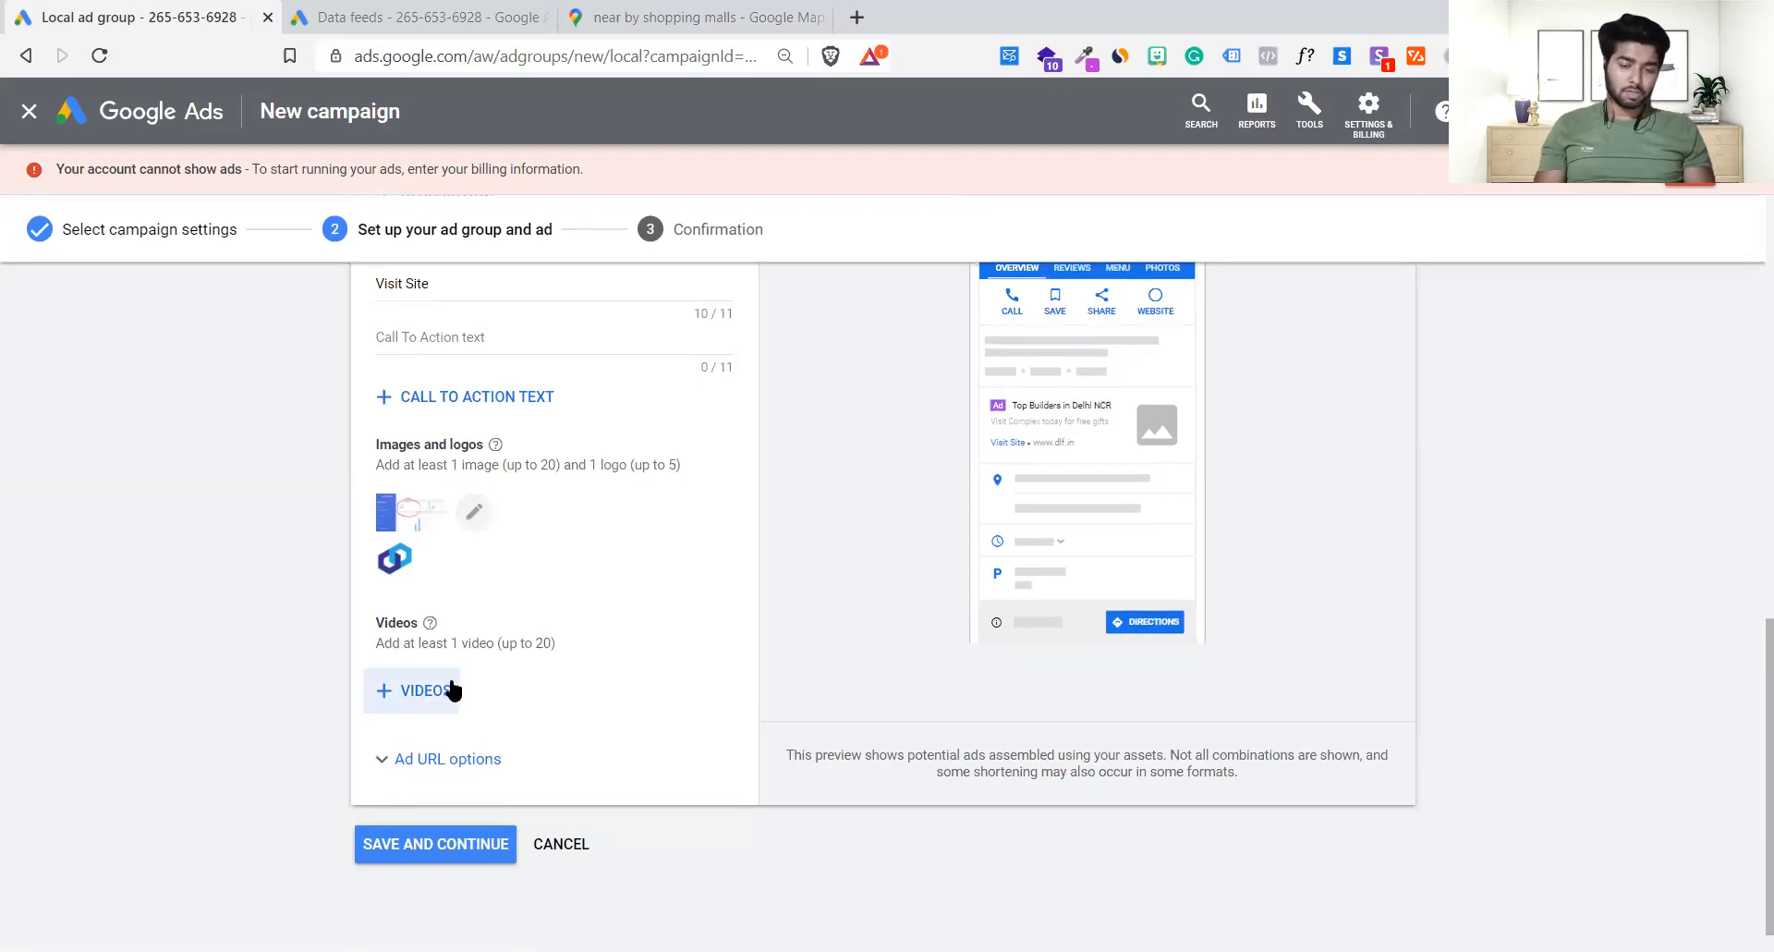
{"action": "left_click", "coordinate": [423, 690]}
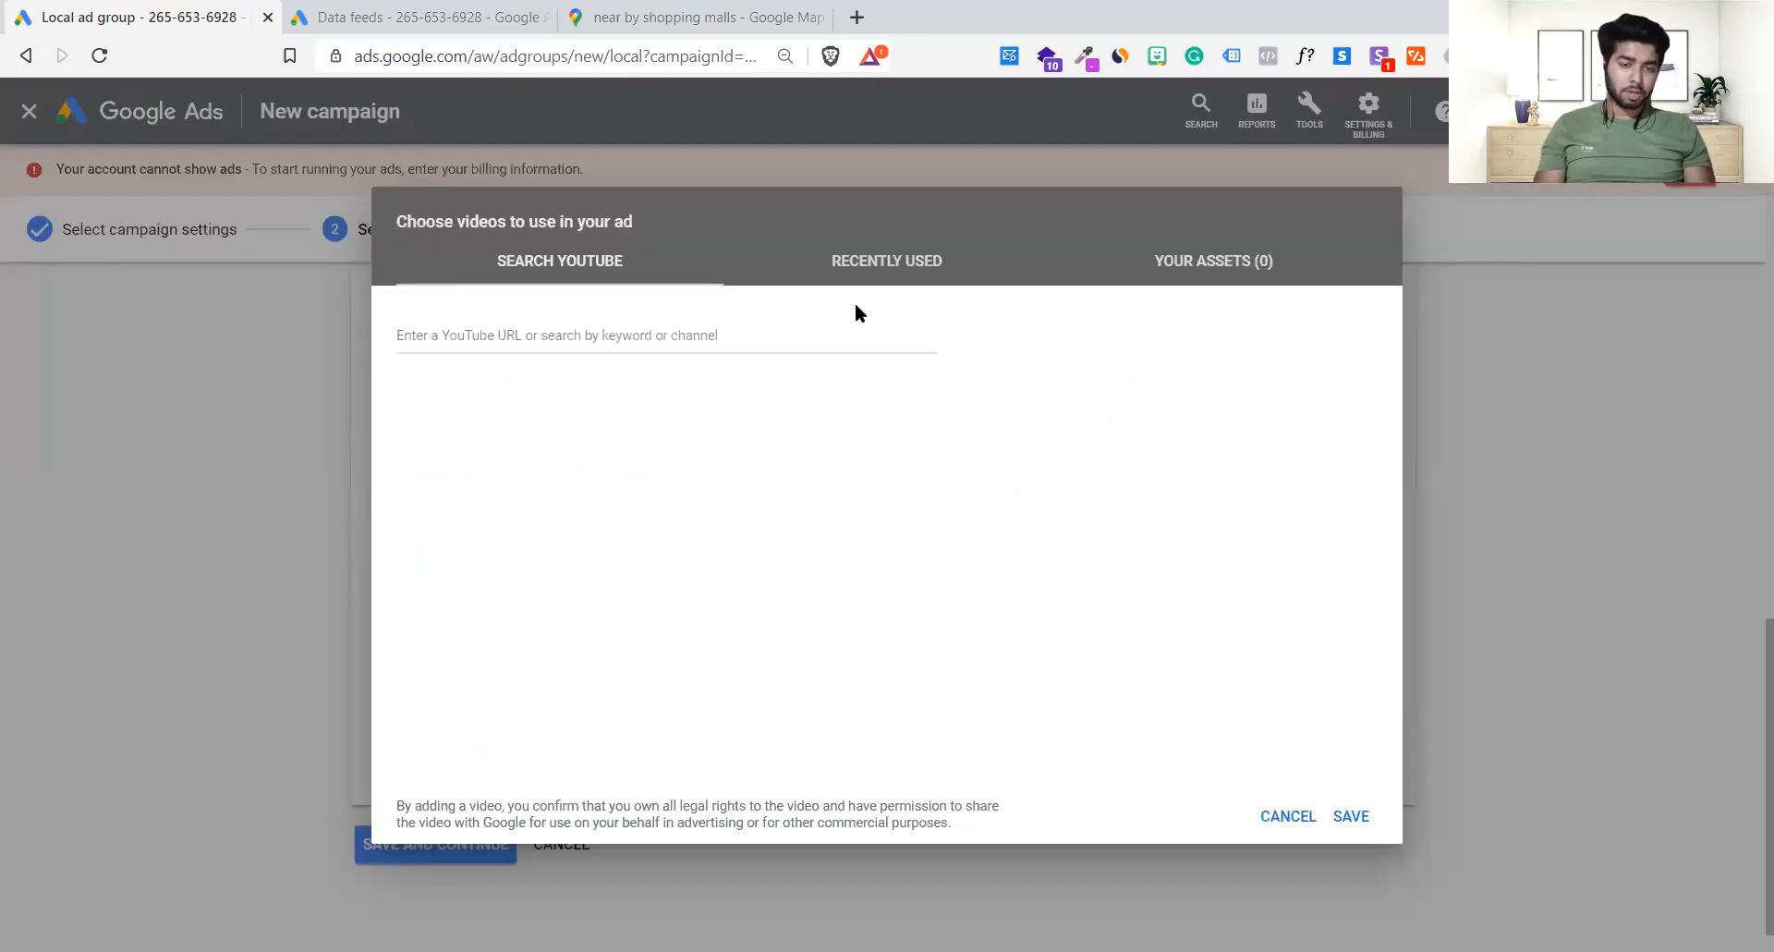
{"action": "left_click", "coordinate": [624, 334]}
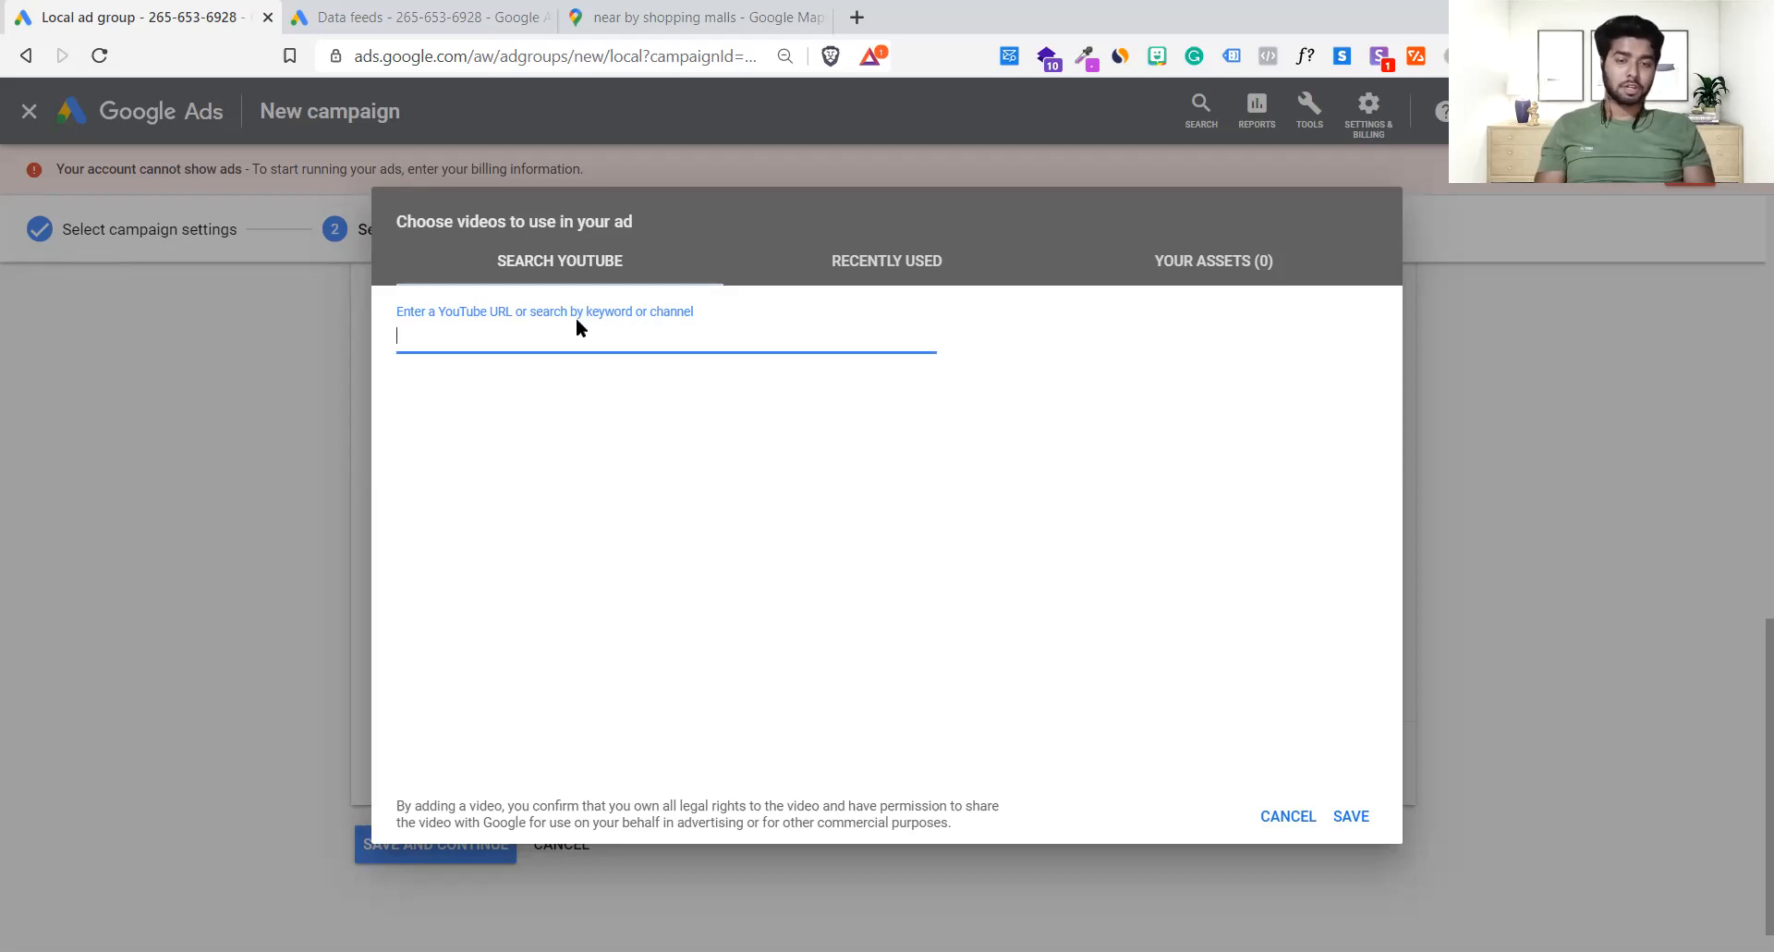
{"action": "type", "text": "buil"}
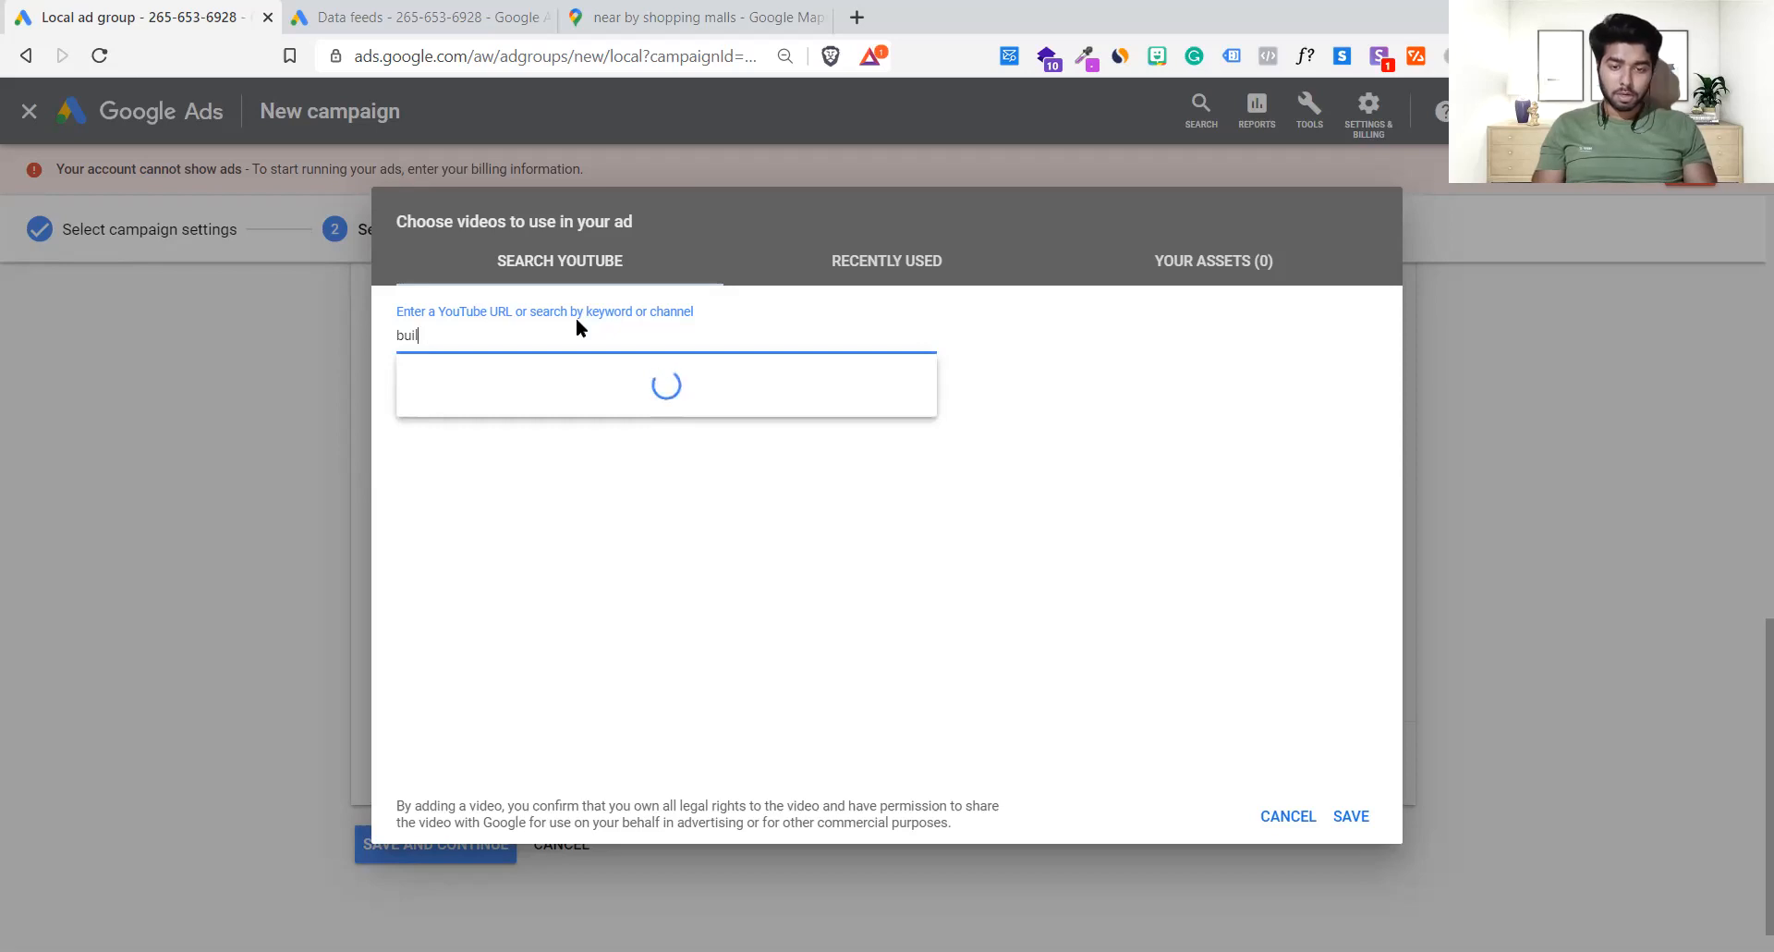
{"action": "key", "text": "BackSpace"}
{"action": "key", "text": "BackSpace"}
{"action": "key", "text": "BackSpace"}
{"action": "key", "text": "BackSpace"}
{"action": "type", "text": "dlf builder"}
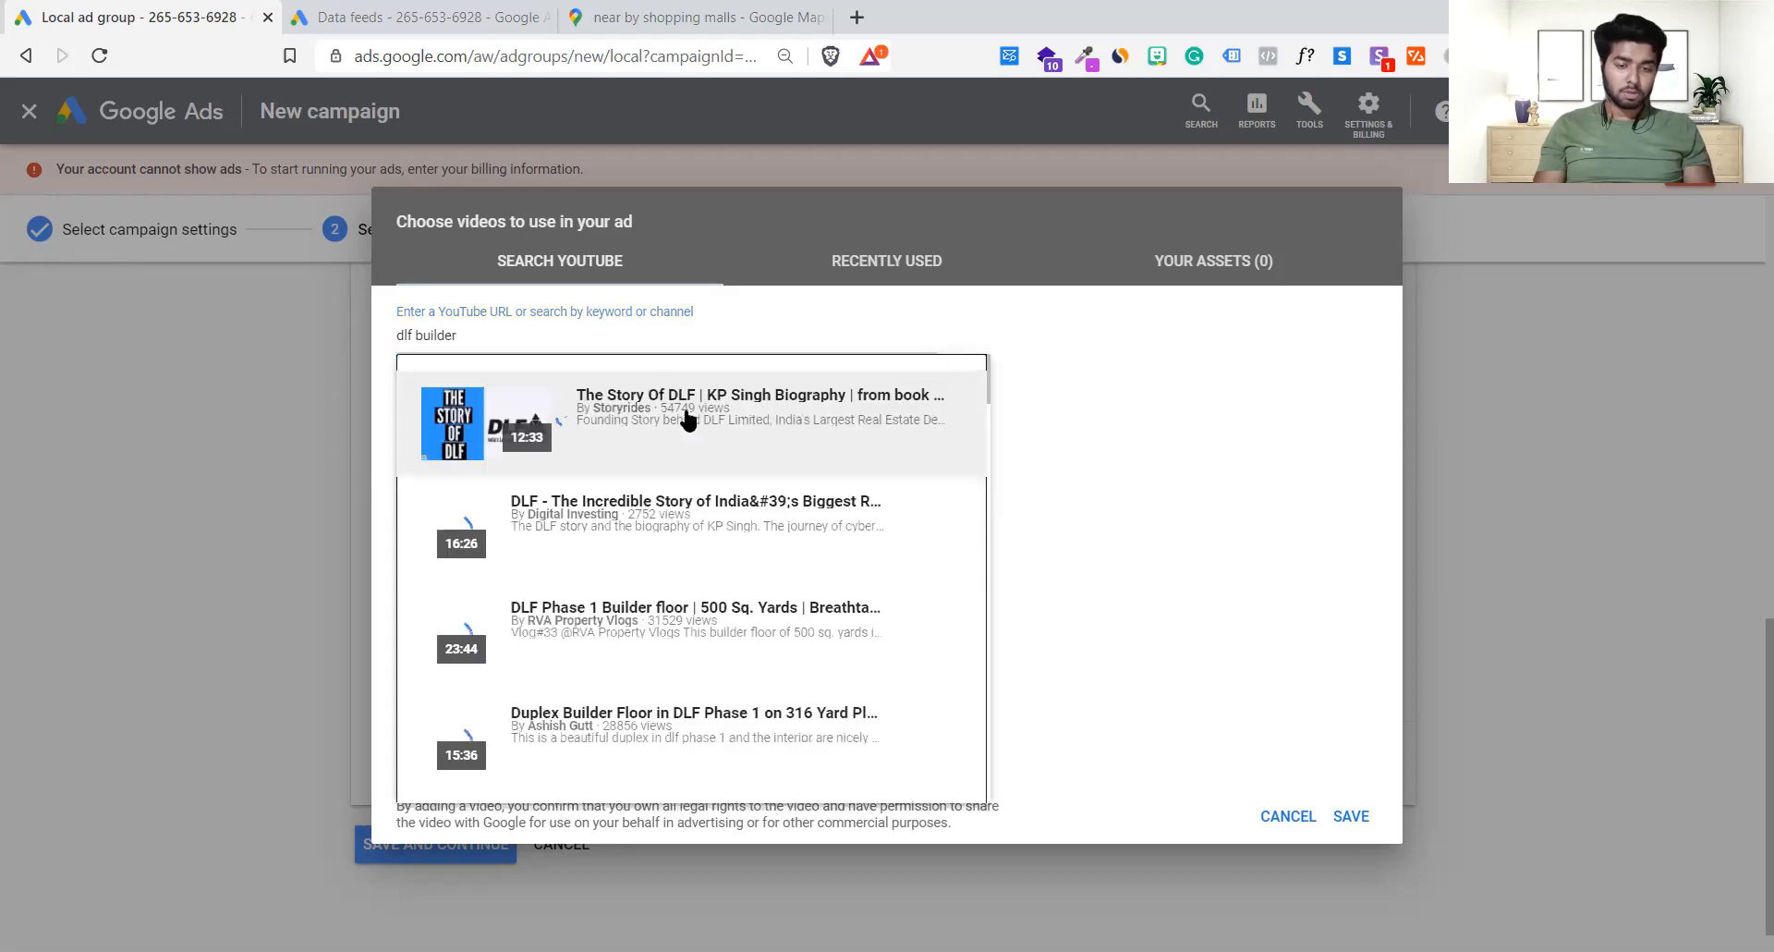
{"action": "left_click", "coordinate": [695, 505]}
{"action": "left_click", "coordinate": [1351, 816]}
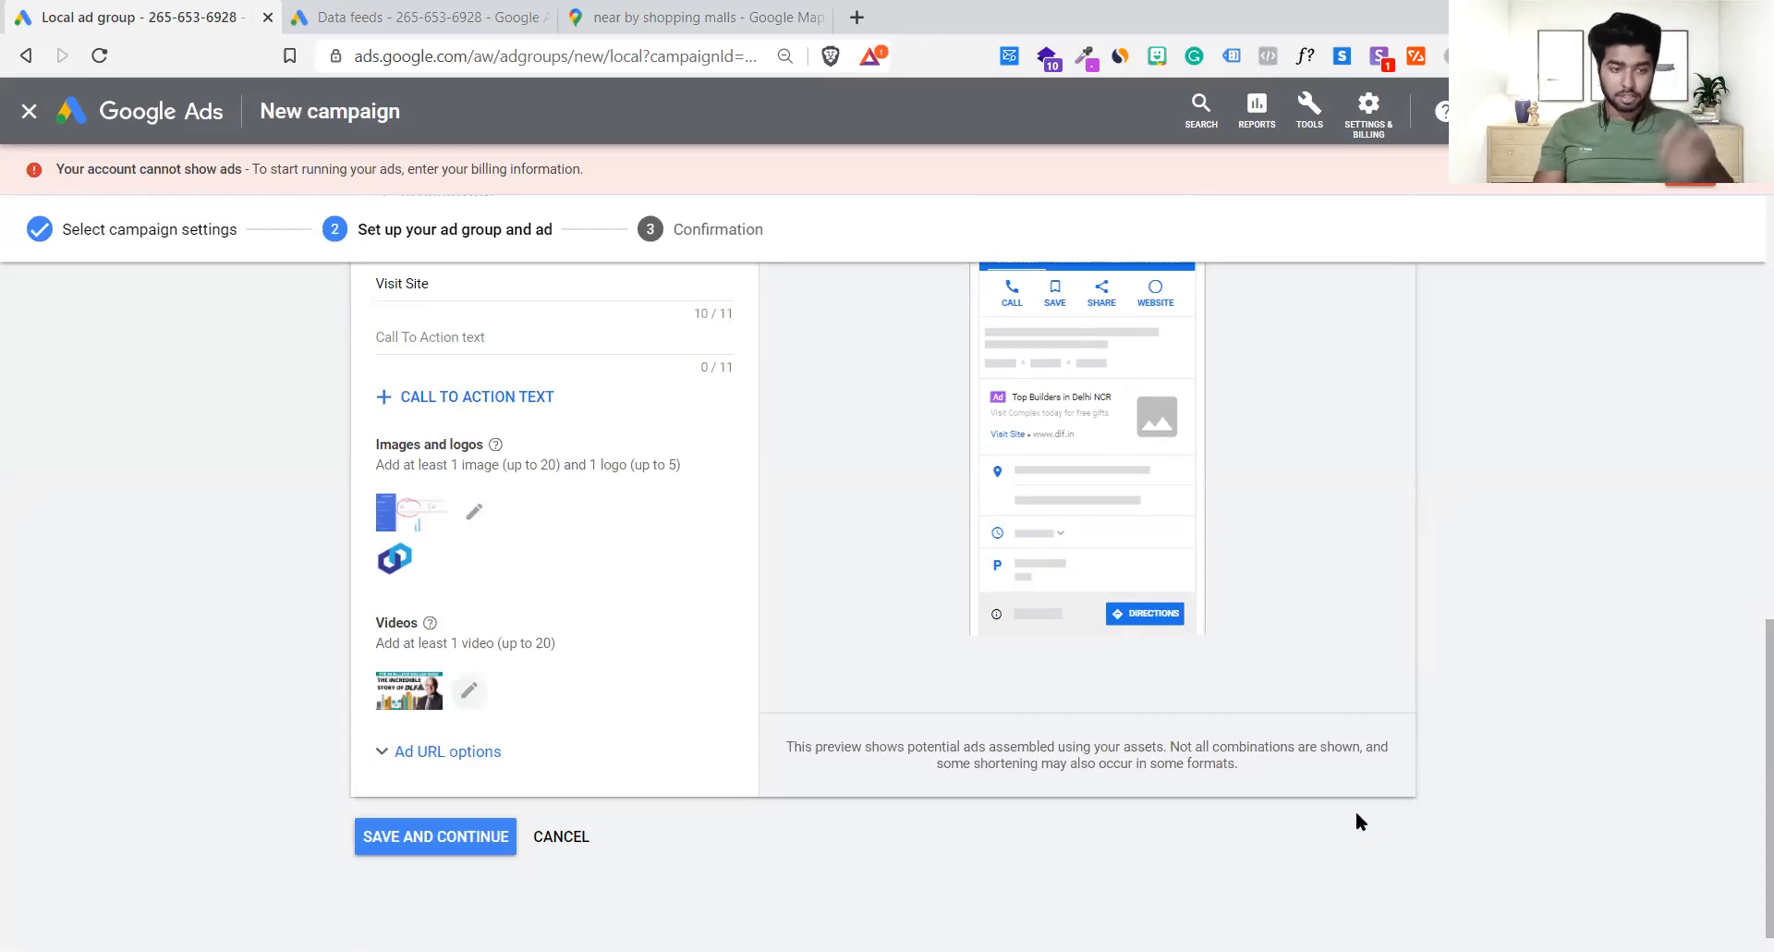
- Review the ad assets and preview the local ad in its Maps, Display, Search and YouTube formats
{"action": "scroll", "coordinate": [621, 716], "scroll_direction": "up", "scroll_amount": 4}
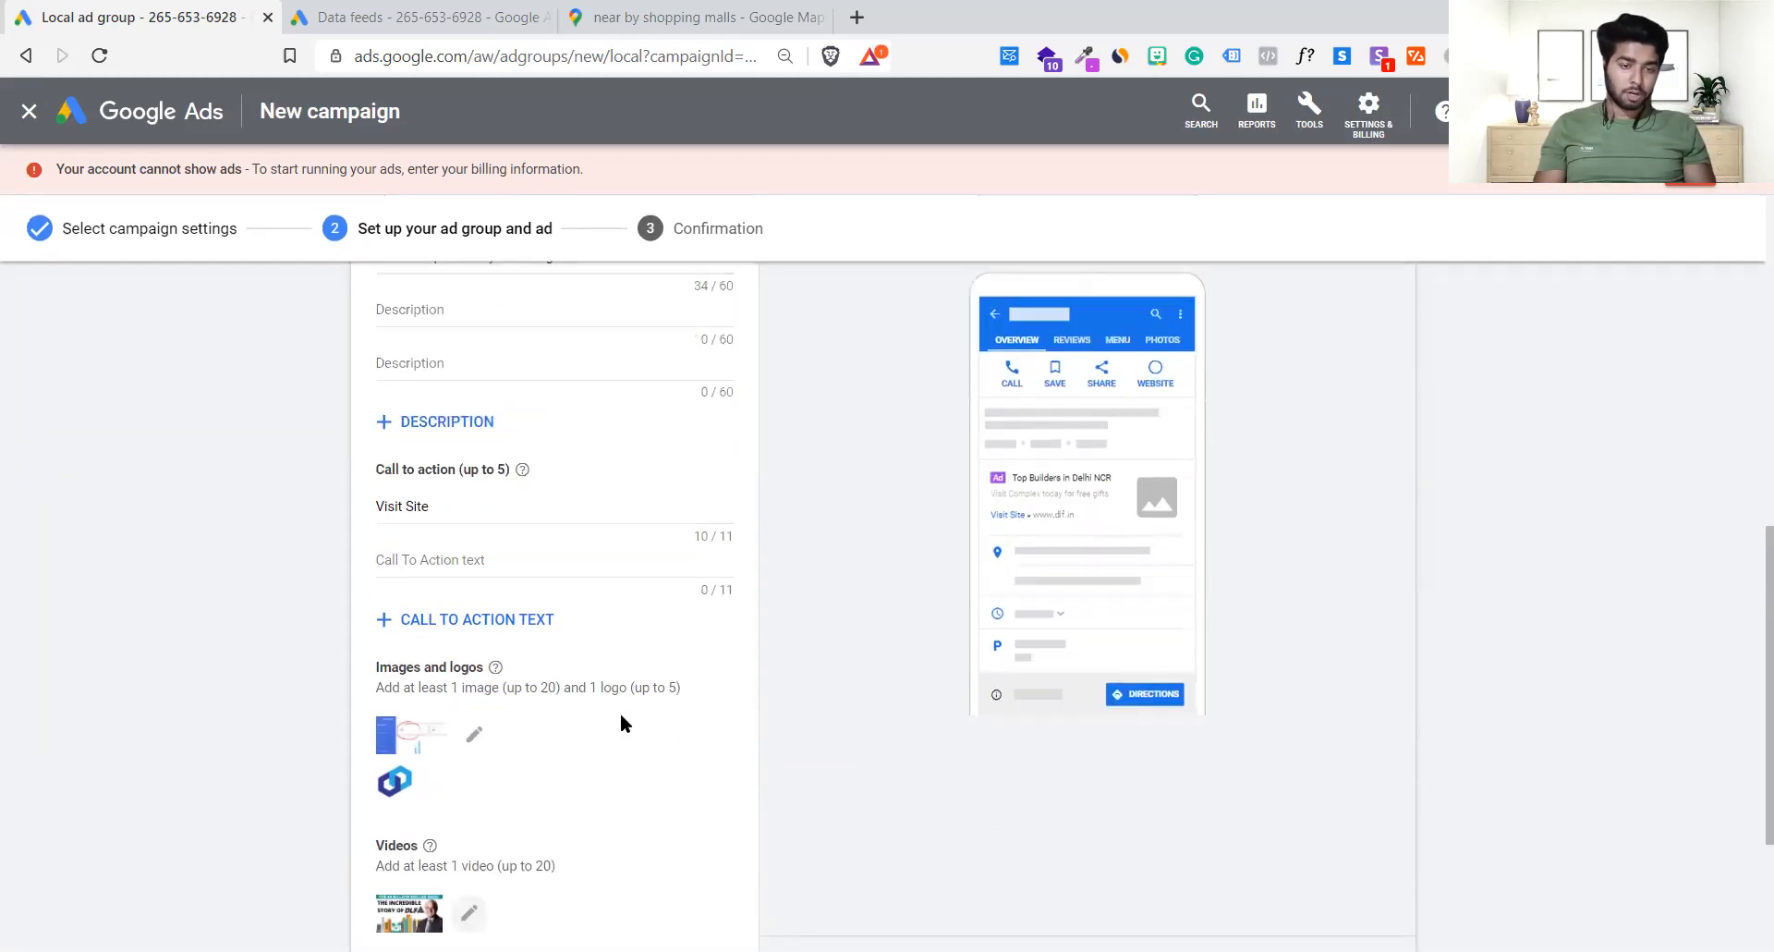
{"action": "scroll", "coordinate": [621, 716], "scroll_direction": "down", "scroll_amount": 3}
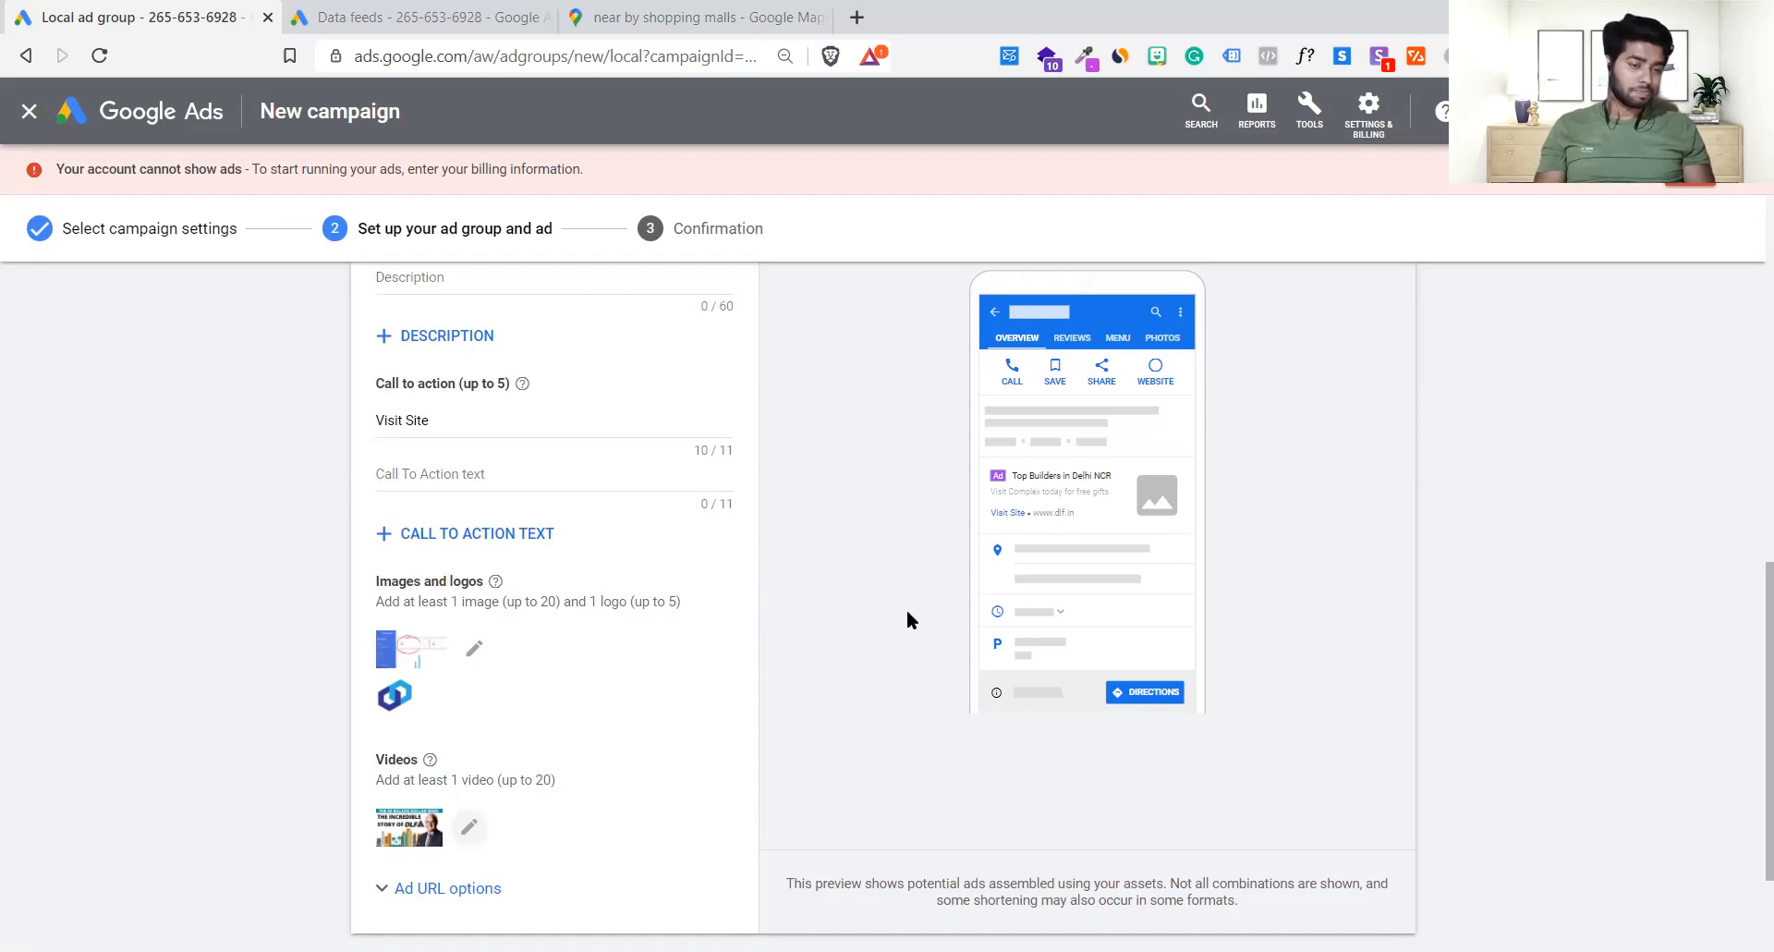
{"action": "scroll", "coordinate": [907, 612], "scroll_direction": "down", "scroll_amount": 2}
{"action": "scroll", "coordinate": [907, 611], "scroll_direction": "up", "scroll_amount": 10}
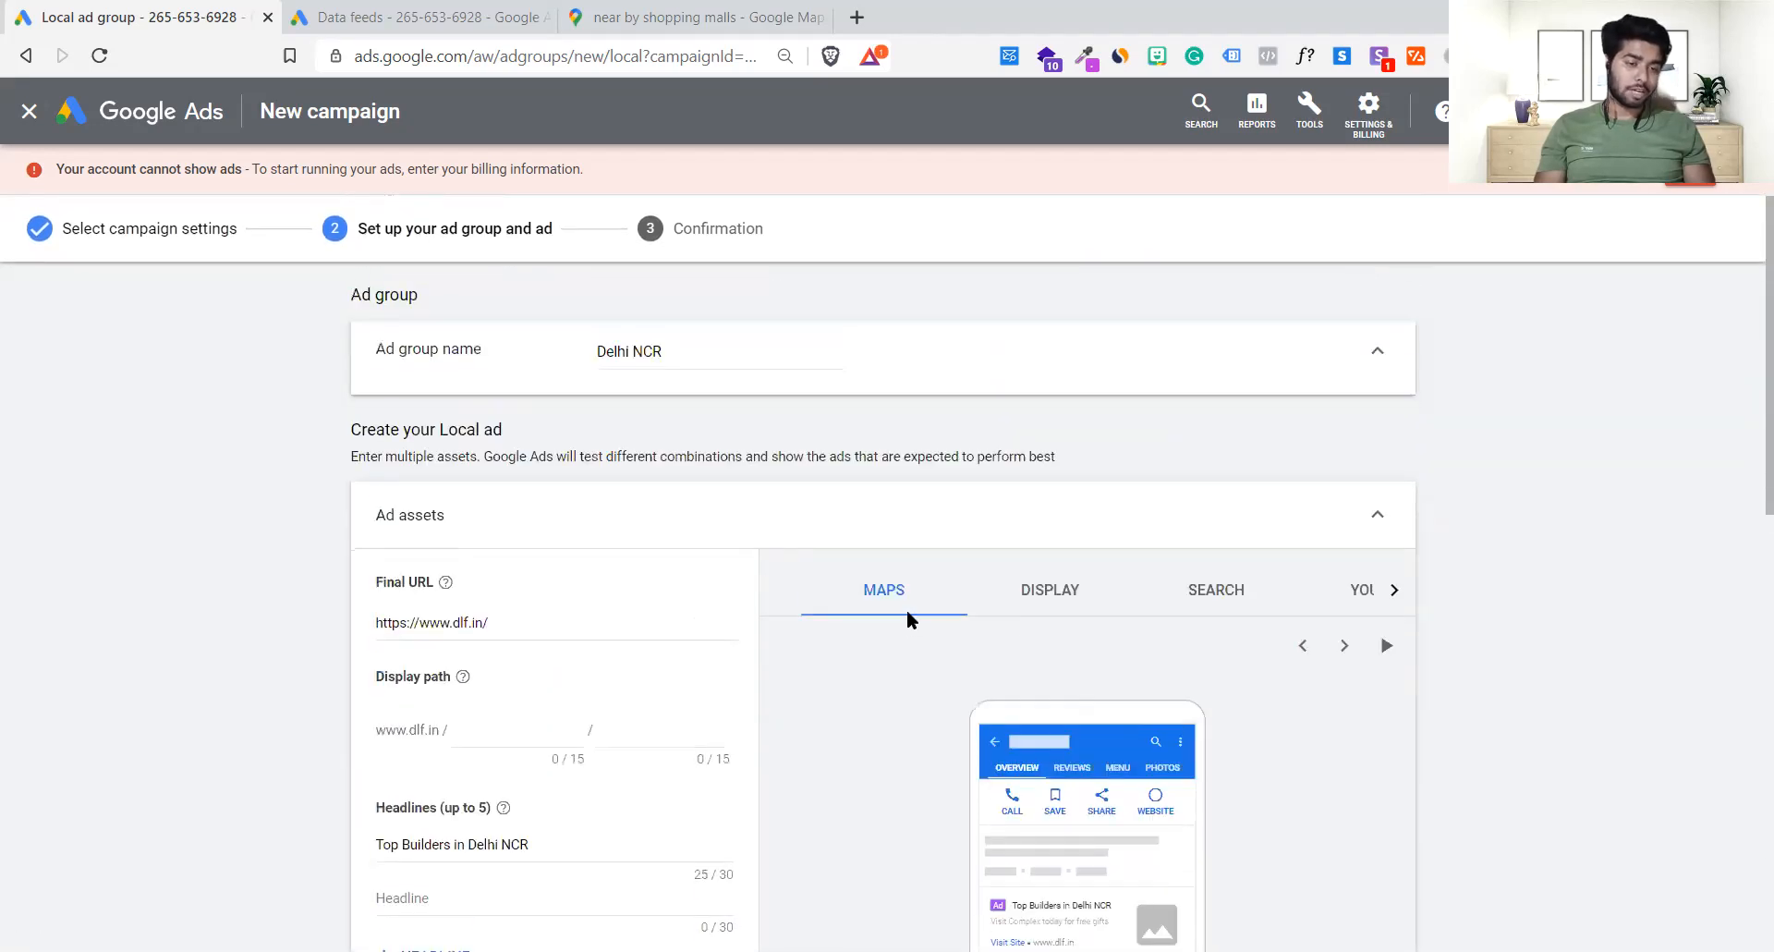
{"action": "scroll", "coordinate": [1032, 486], "scroll_direction": "down", "scroll_amount": 2}
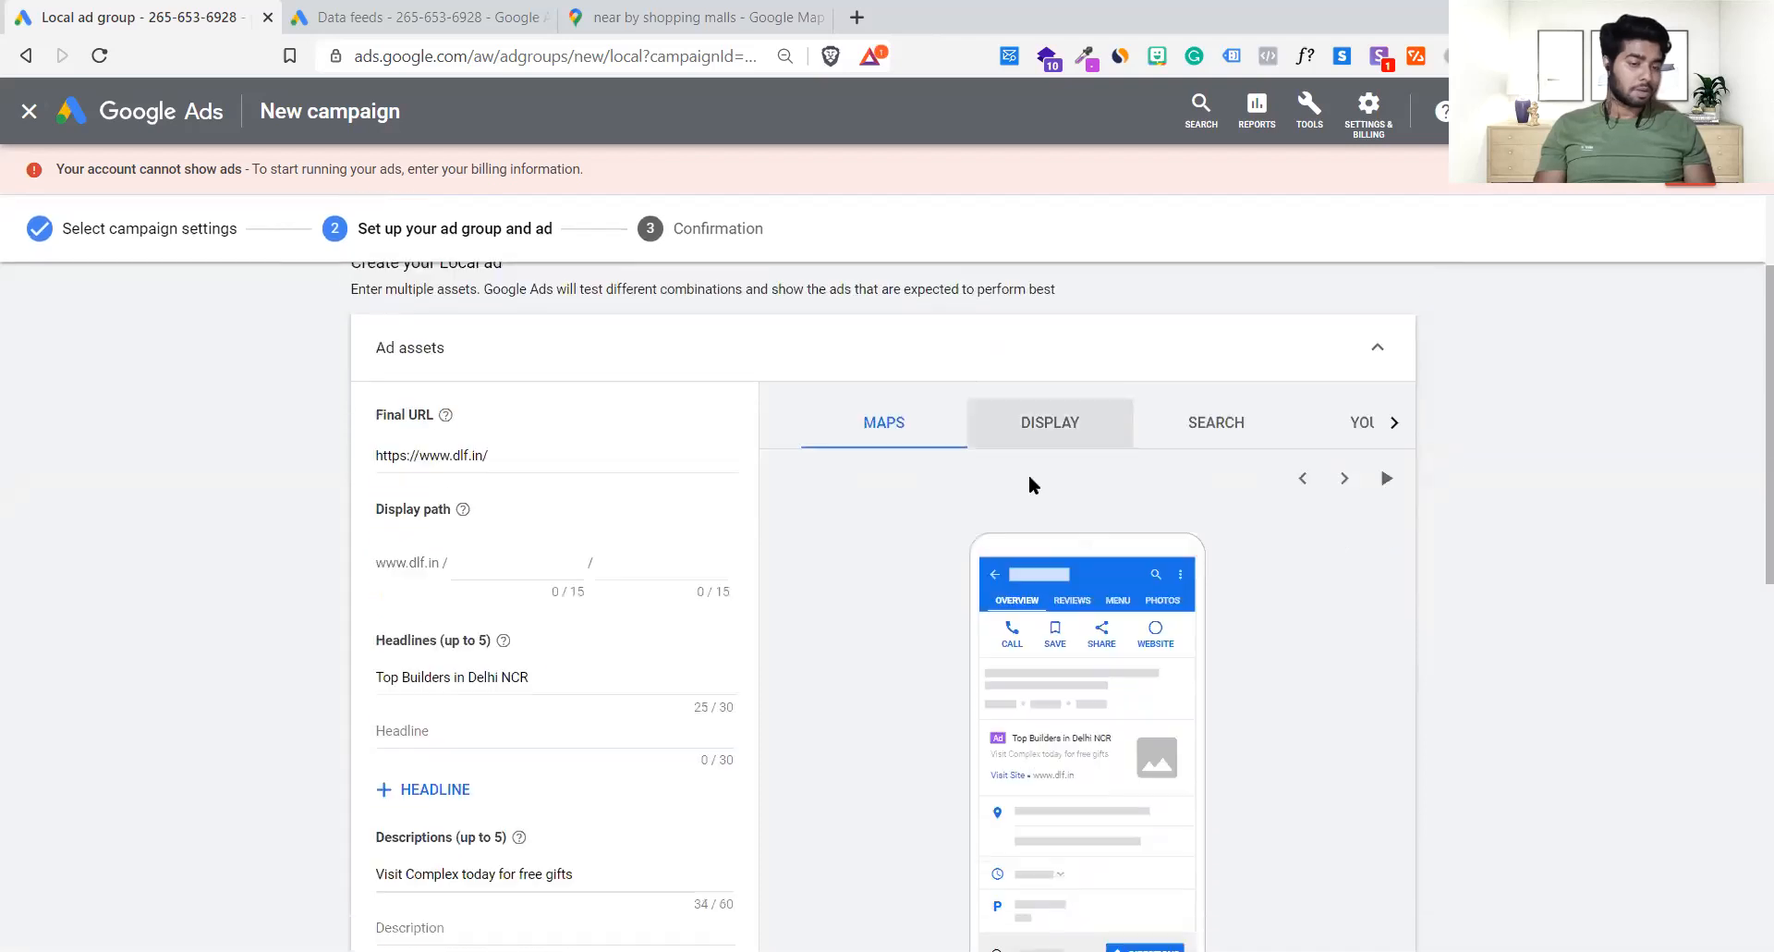
{"action": "scroll", "coordinate": [763, 485], "scroll_direction": "down", "scroll_amount": 1}
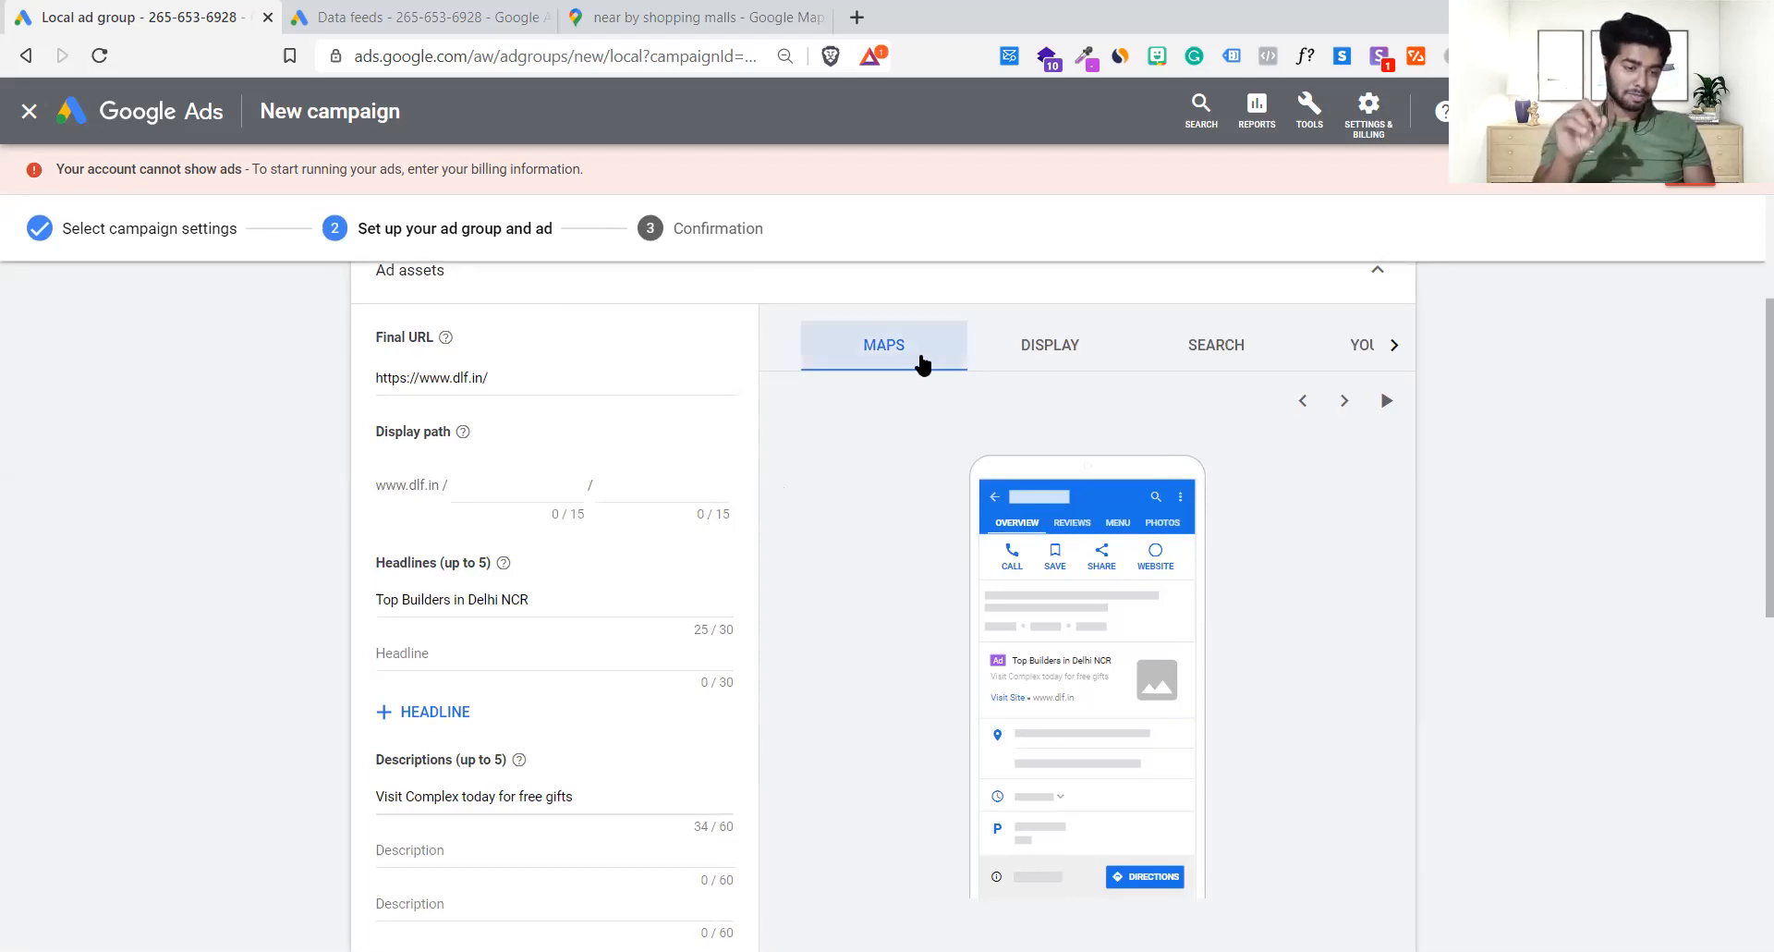
{"action": "left_click", "coordinate": [1076, 347]}
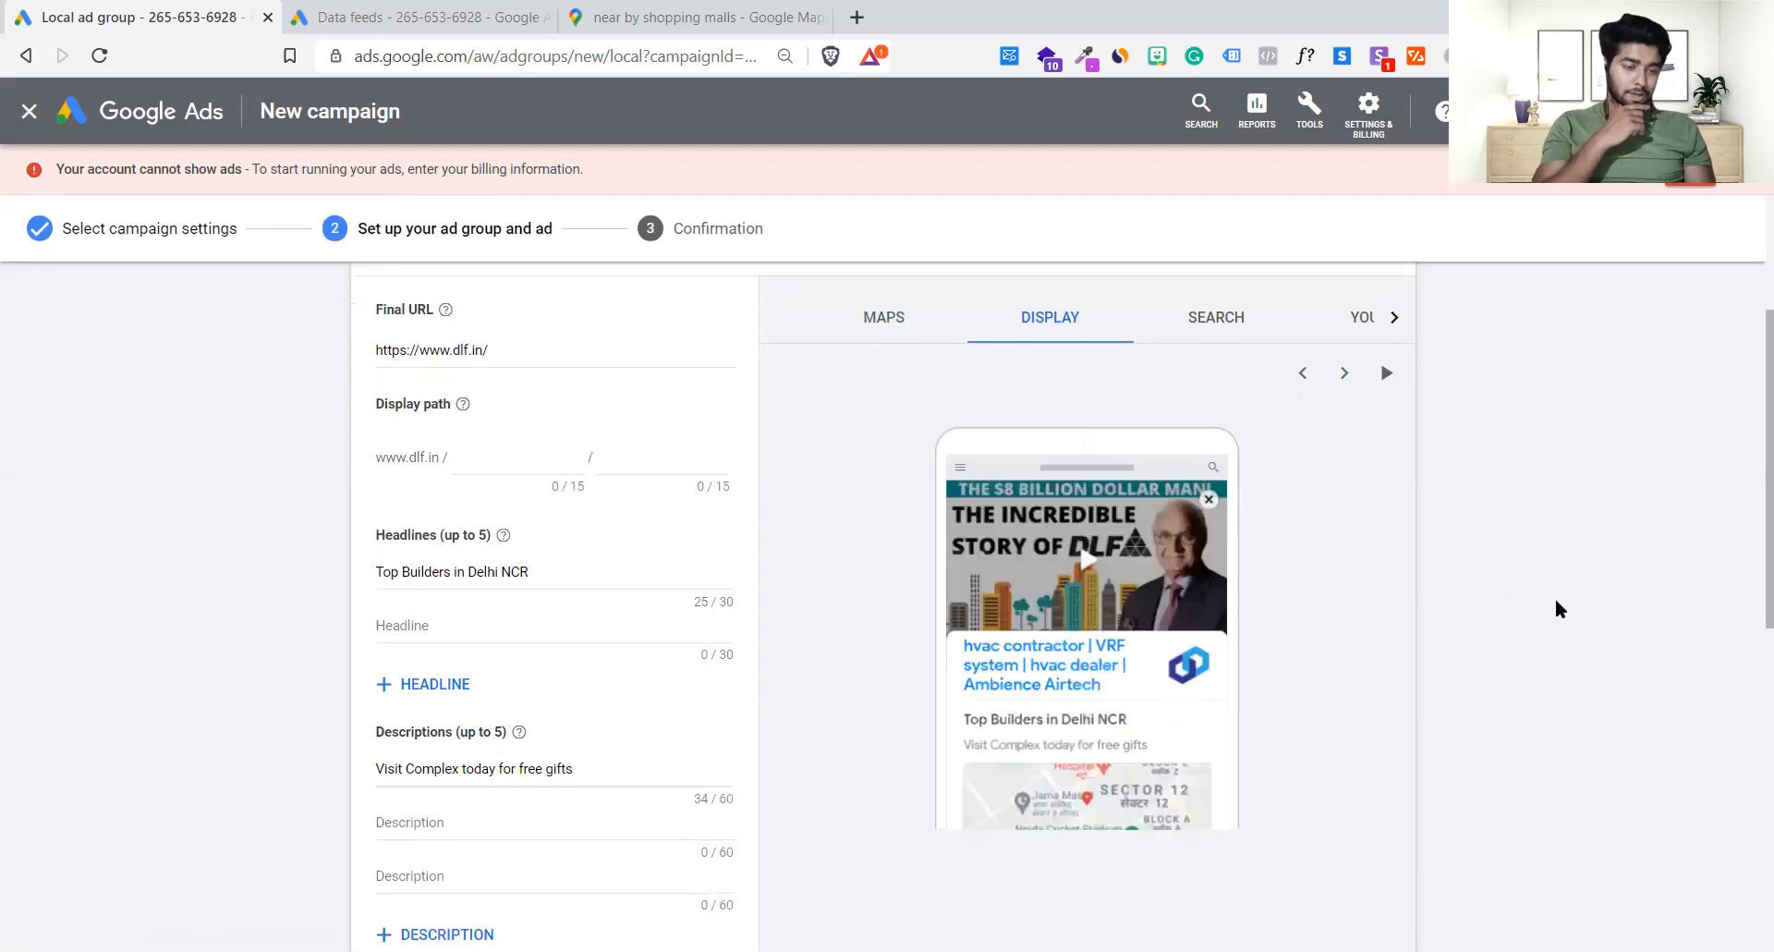
{"action": "scroll", "coordinate": [1555, 597], "scroll_direction": "down", "scroll_amount": 3}
{"action": "scroll", "coordinate": [1556, 600], "scroll_direction": "up", "scroll_amount": 2}
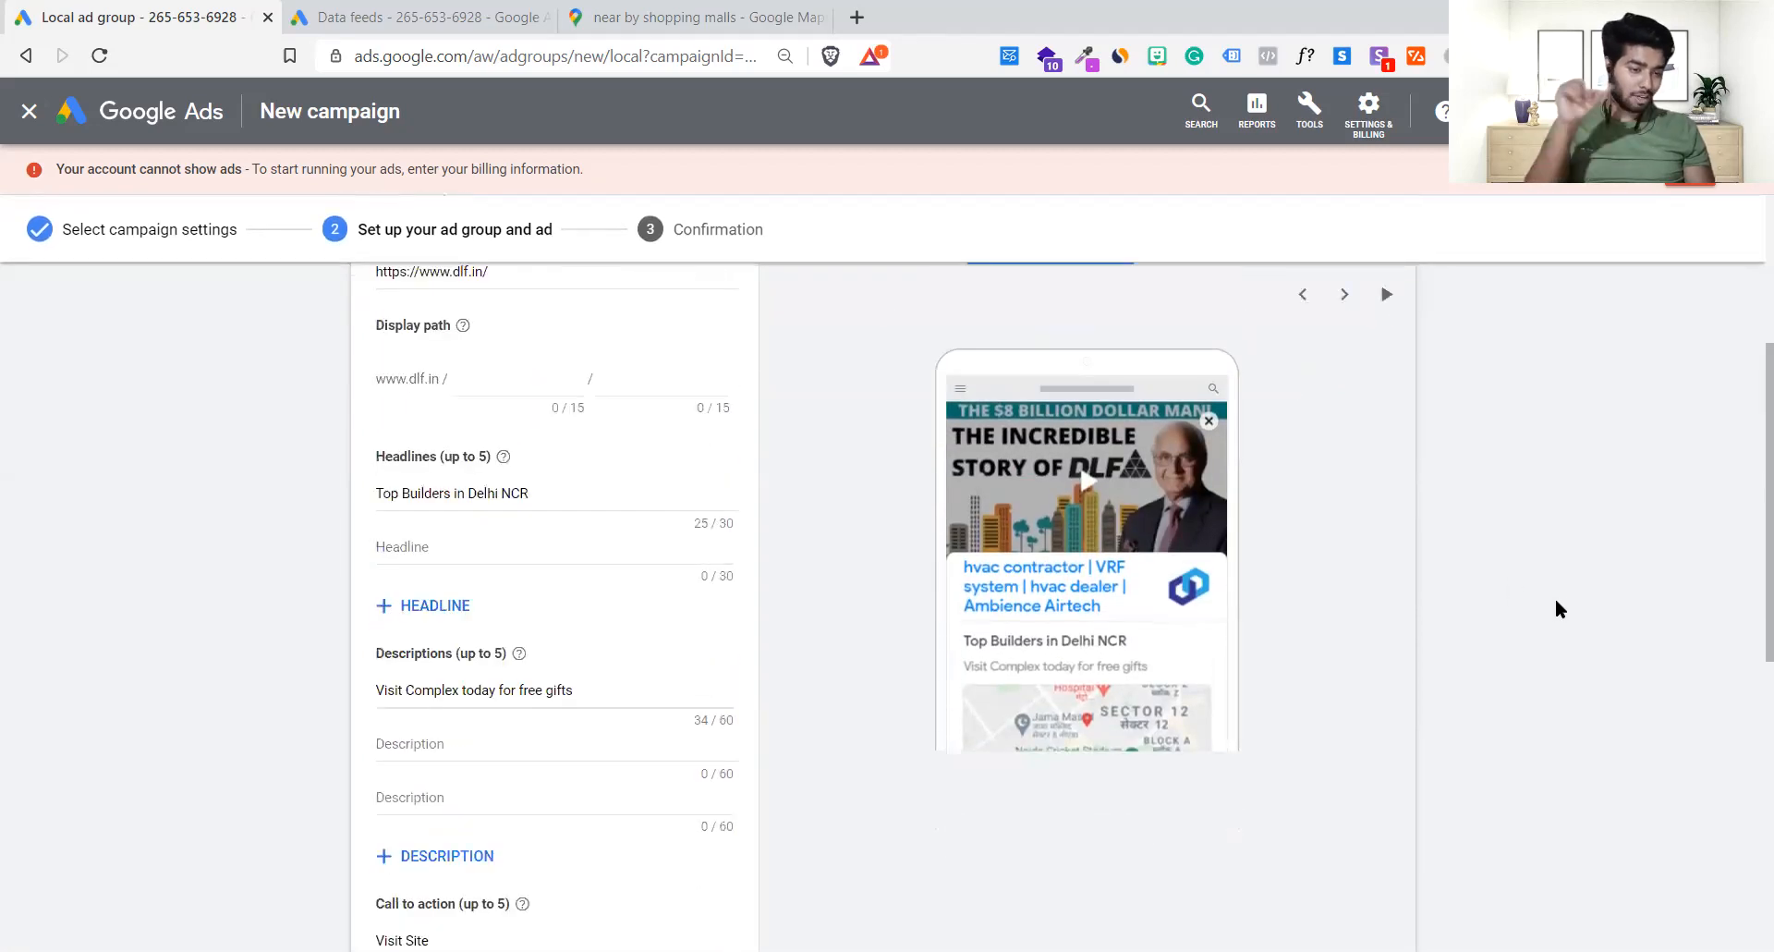
{"action": "scroll", "coordinate": [1472, 601], "scroll_direction": "up", "scroll_amount": 1}
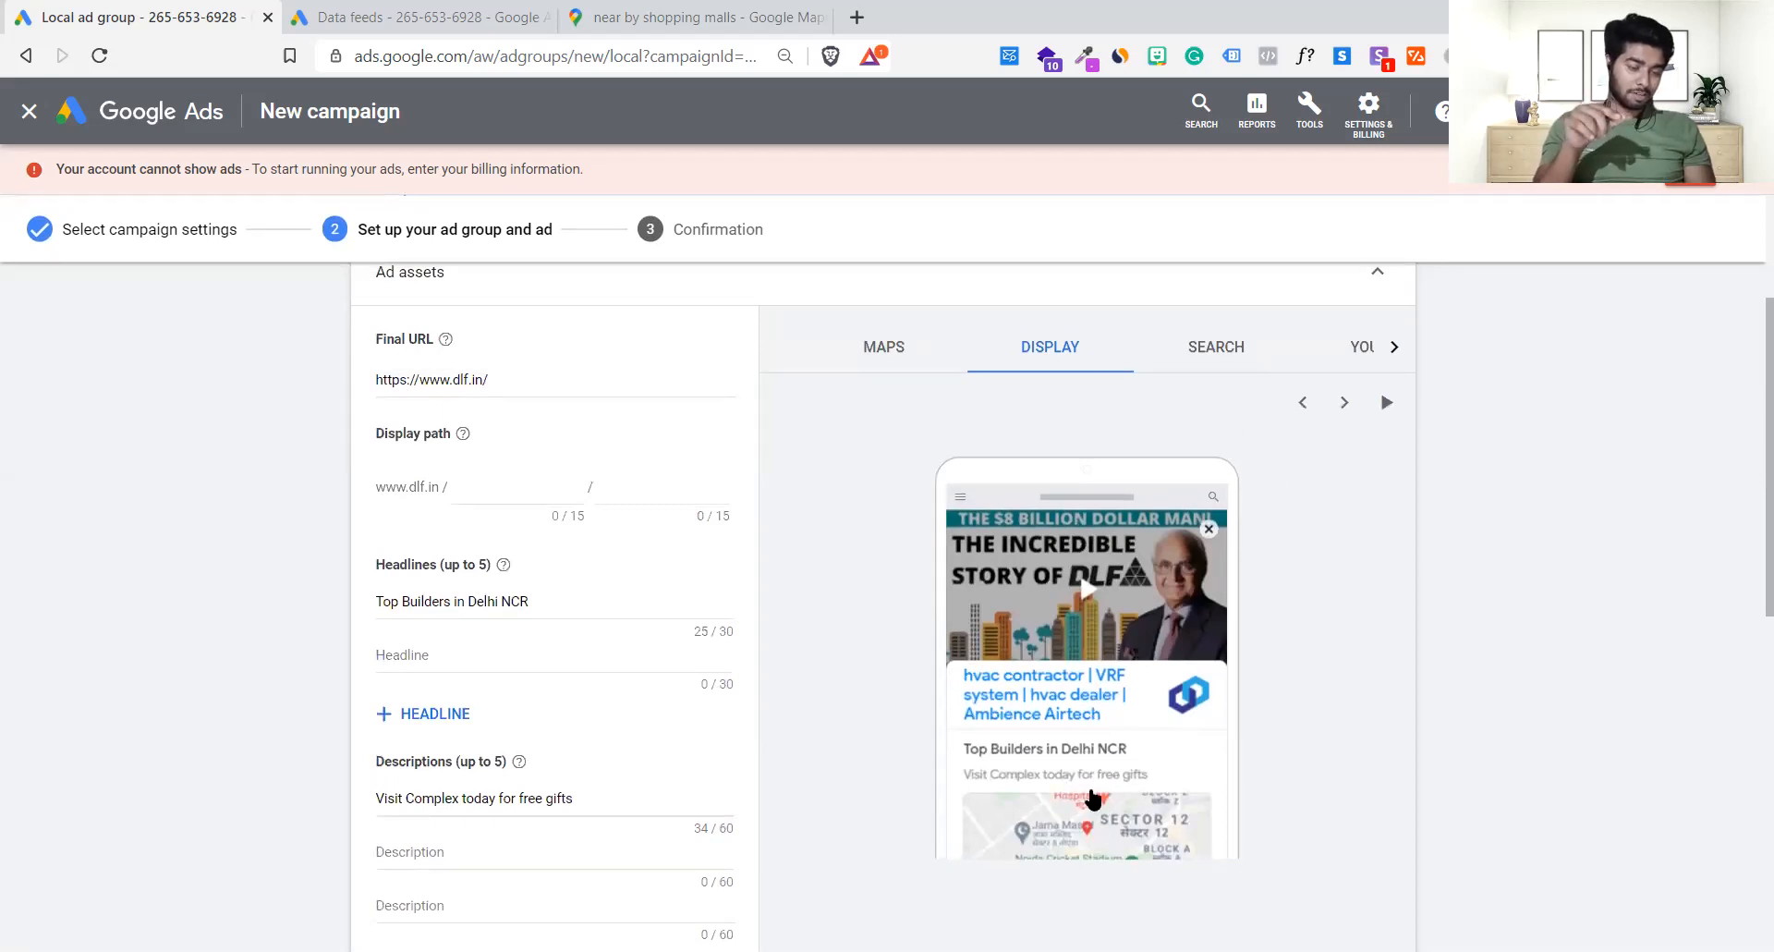
{"action": "left_click", "coordinate": [1193, 346]}
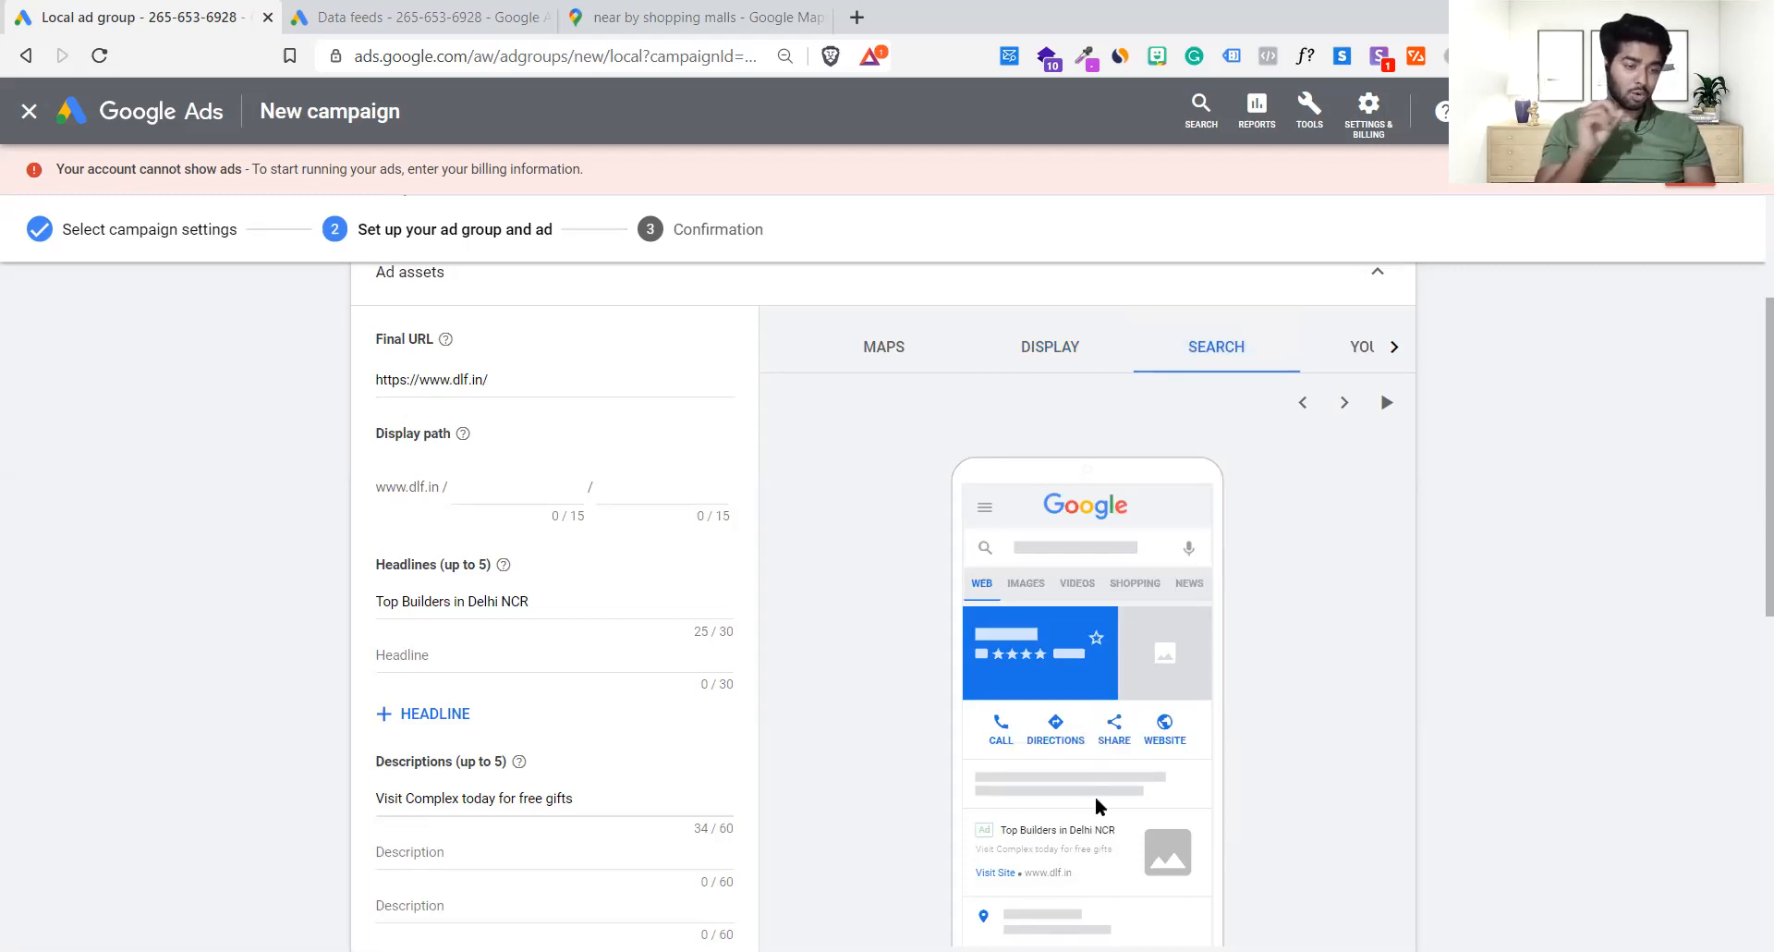
{"action": "left_click", "coordinate": [1349, 349]}
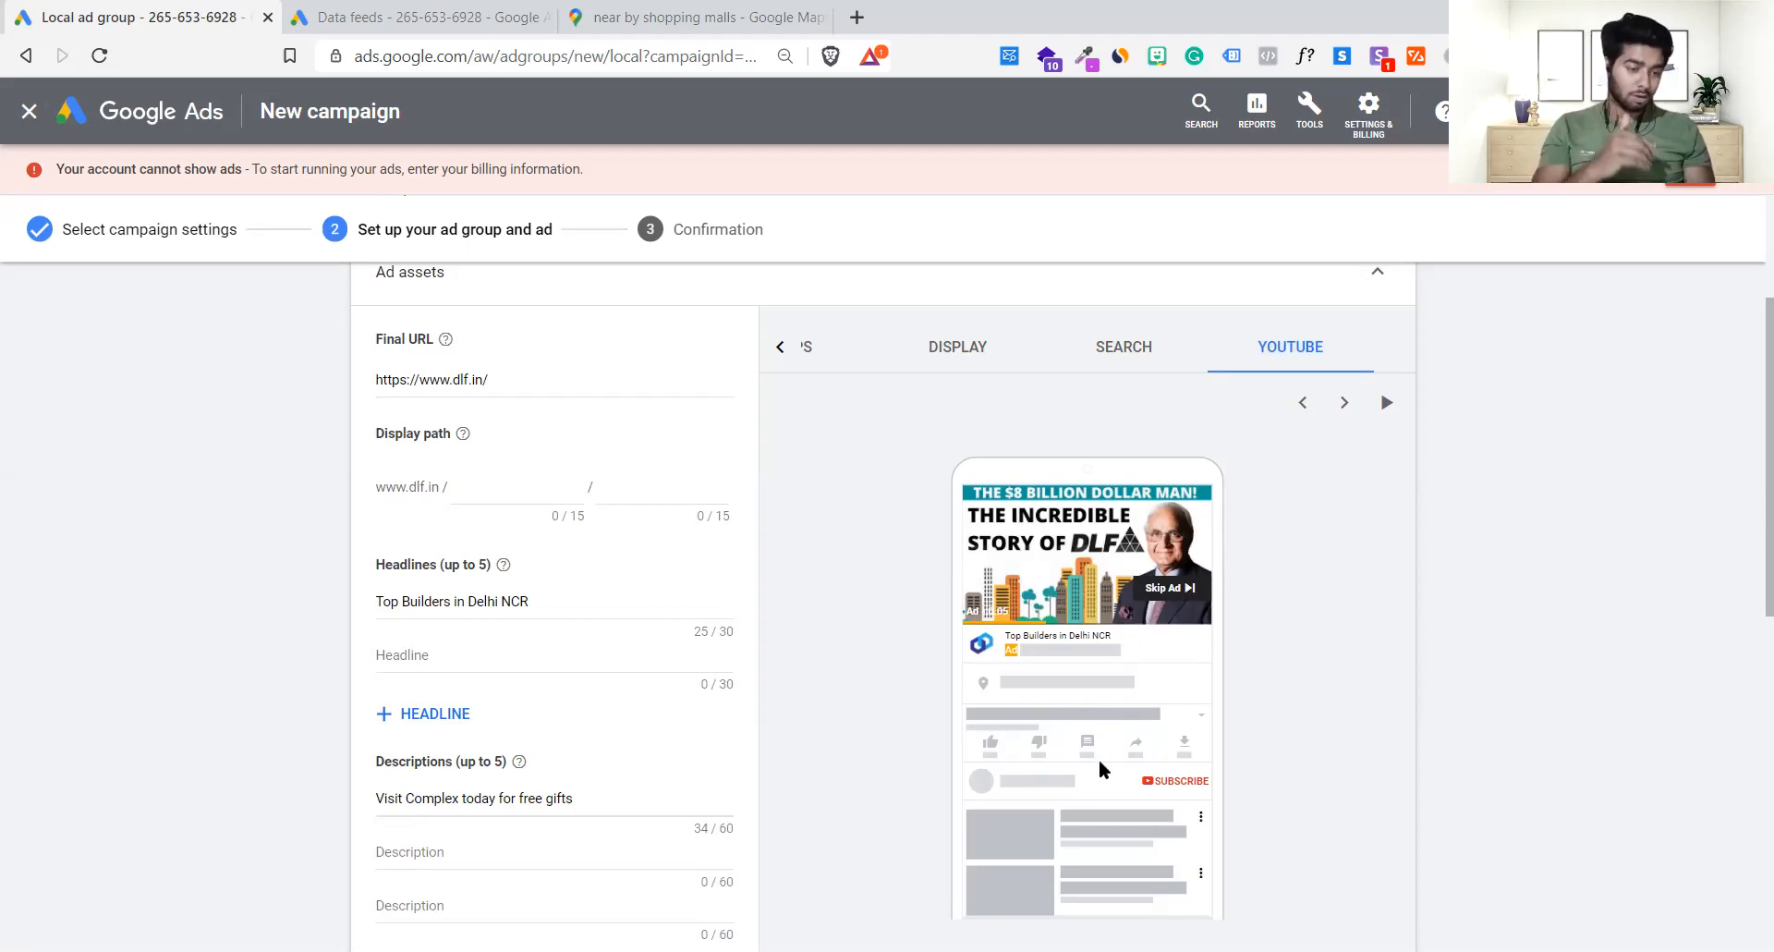
- Check how the local ad's assets combine in the YouTube, Maps, Display and Search previews
{"action": "scroll", "coordinate": [1100, 761], "scroll_direction": "down", "scroll_amount": 5}
{"action": "scroll", "coordinate": [1100, 762], "scroll_direction": "up", "scroll_amount": 4}
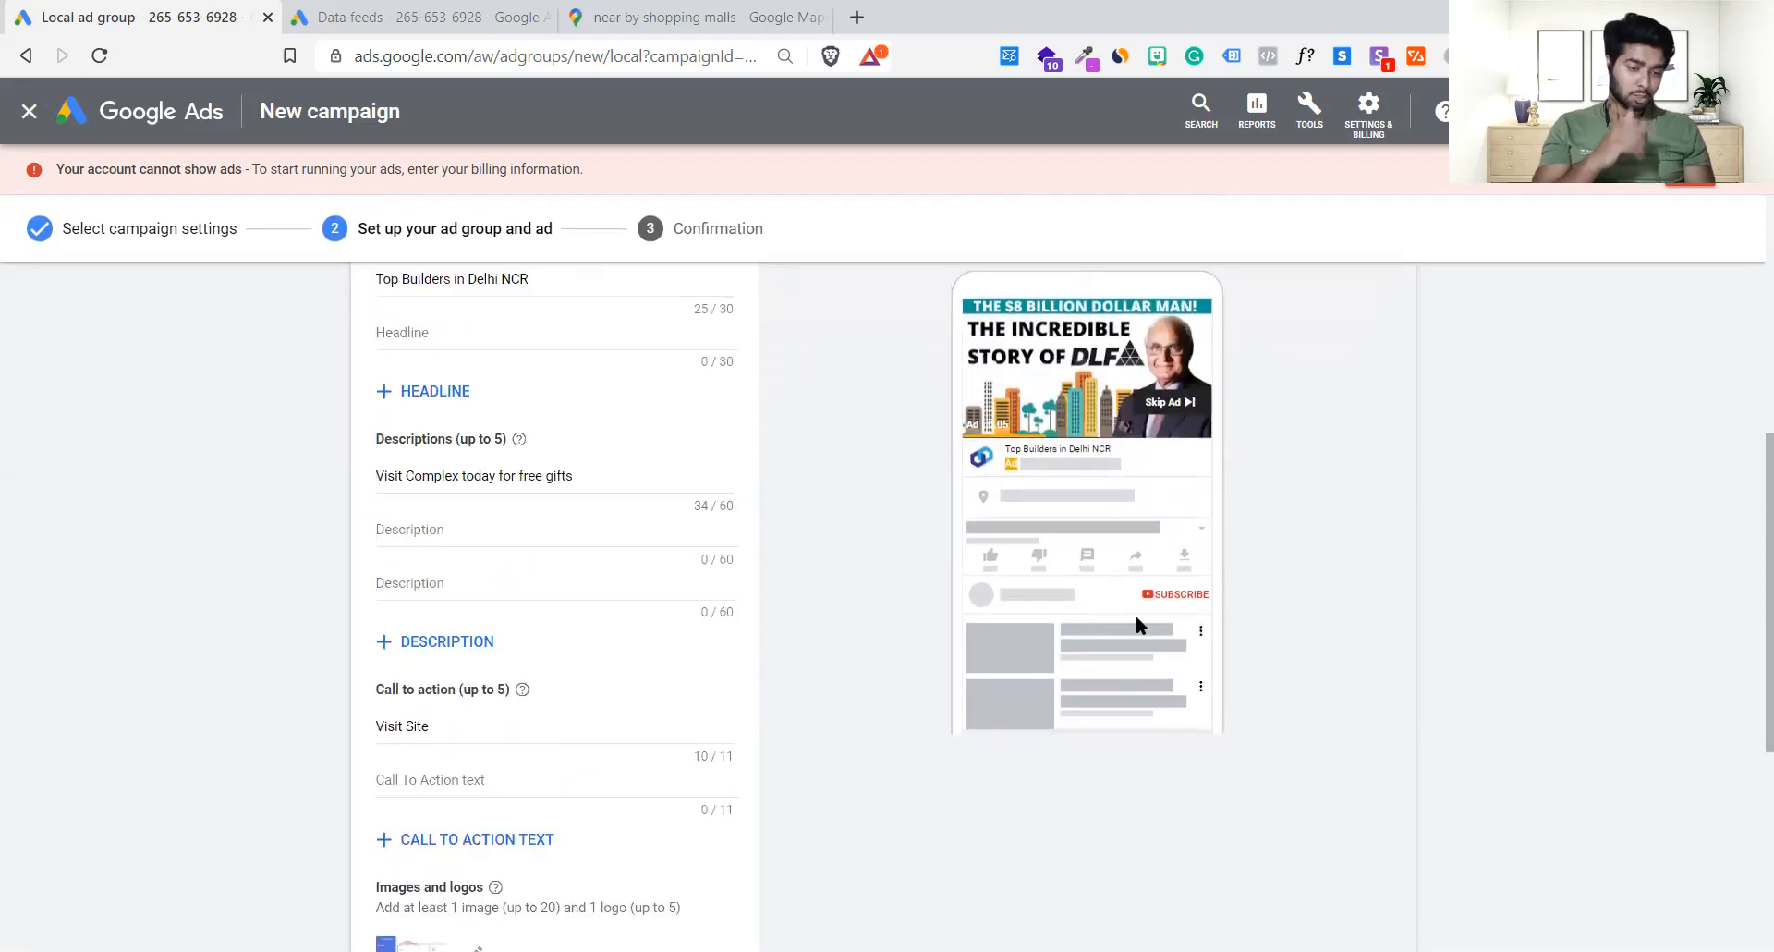
{"action": "scroll", "coordinate": [1134, 624], "scroll_direction": "up", "scroll_amount": 3}
{"action": "left_click", "coordinate": [1344, 529]}
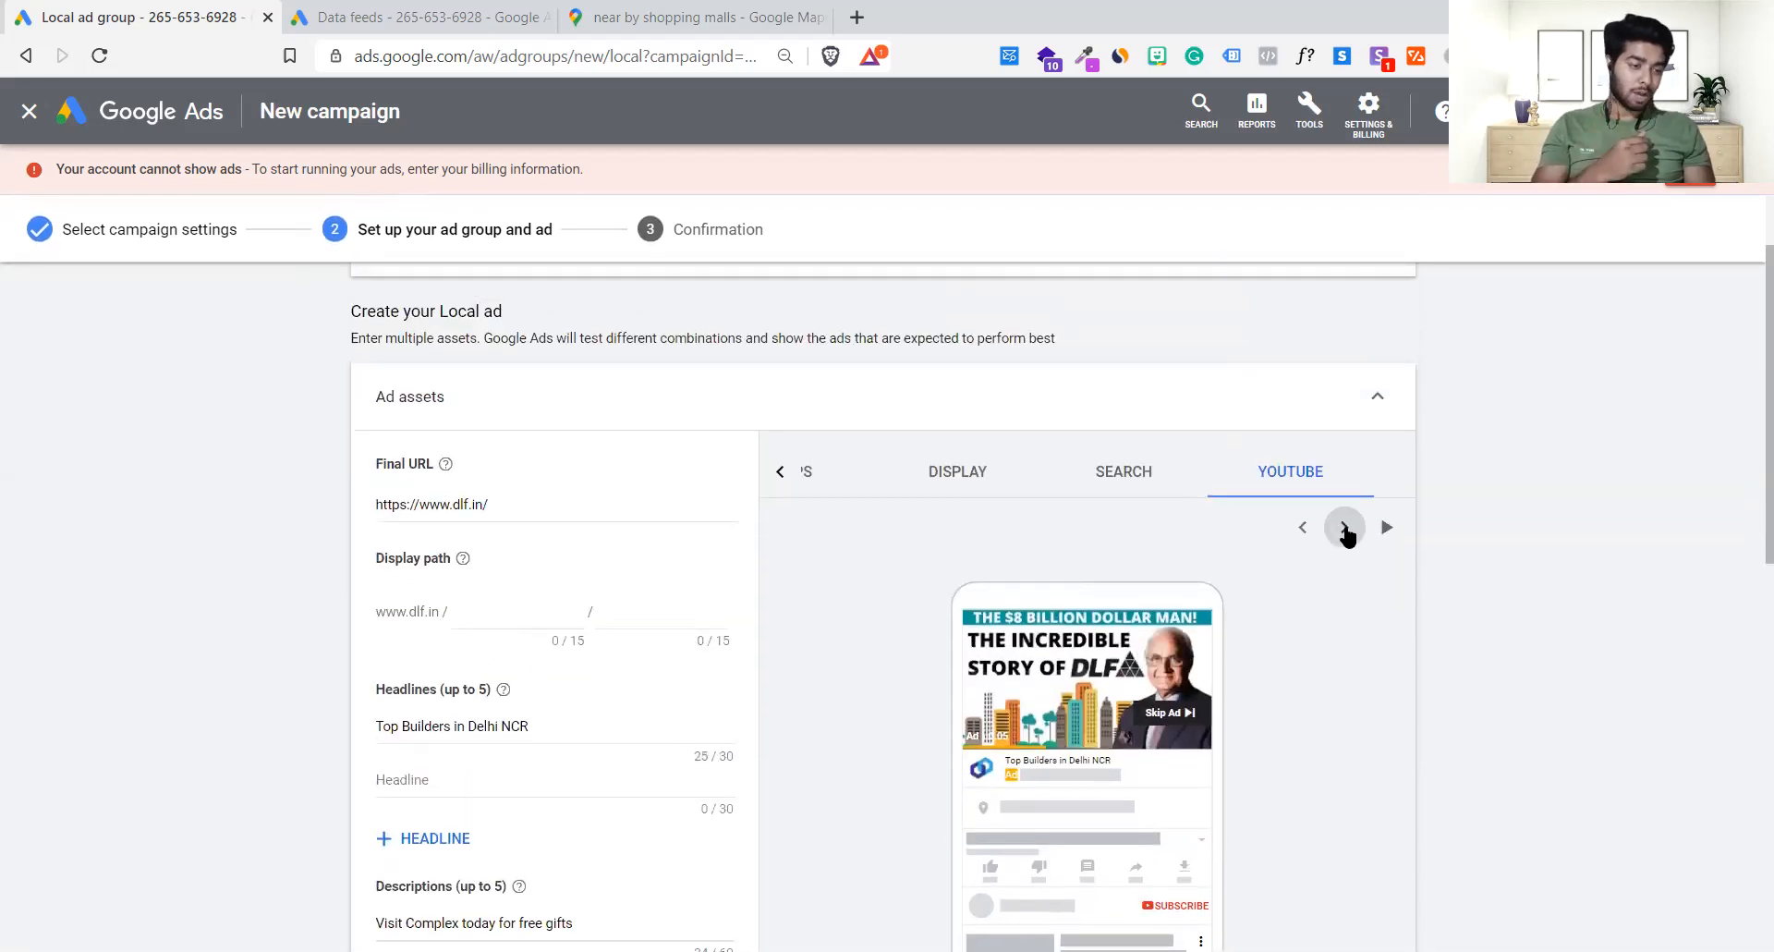
{"action": "scroll", "coordinate": [1288, 646], "scroll_direction": "down", "scroll_amount": 1}
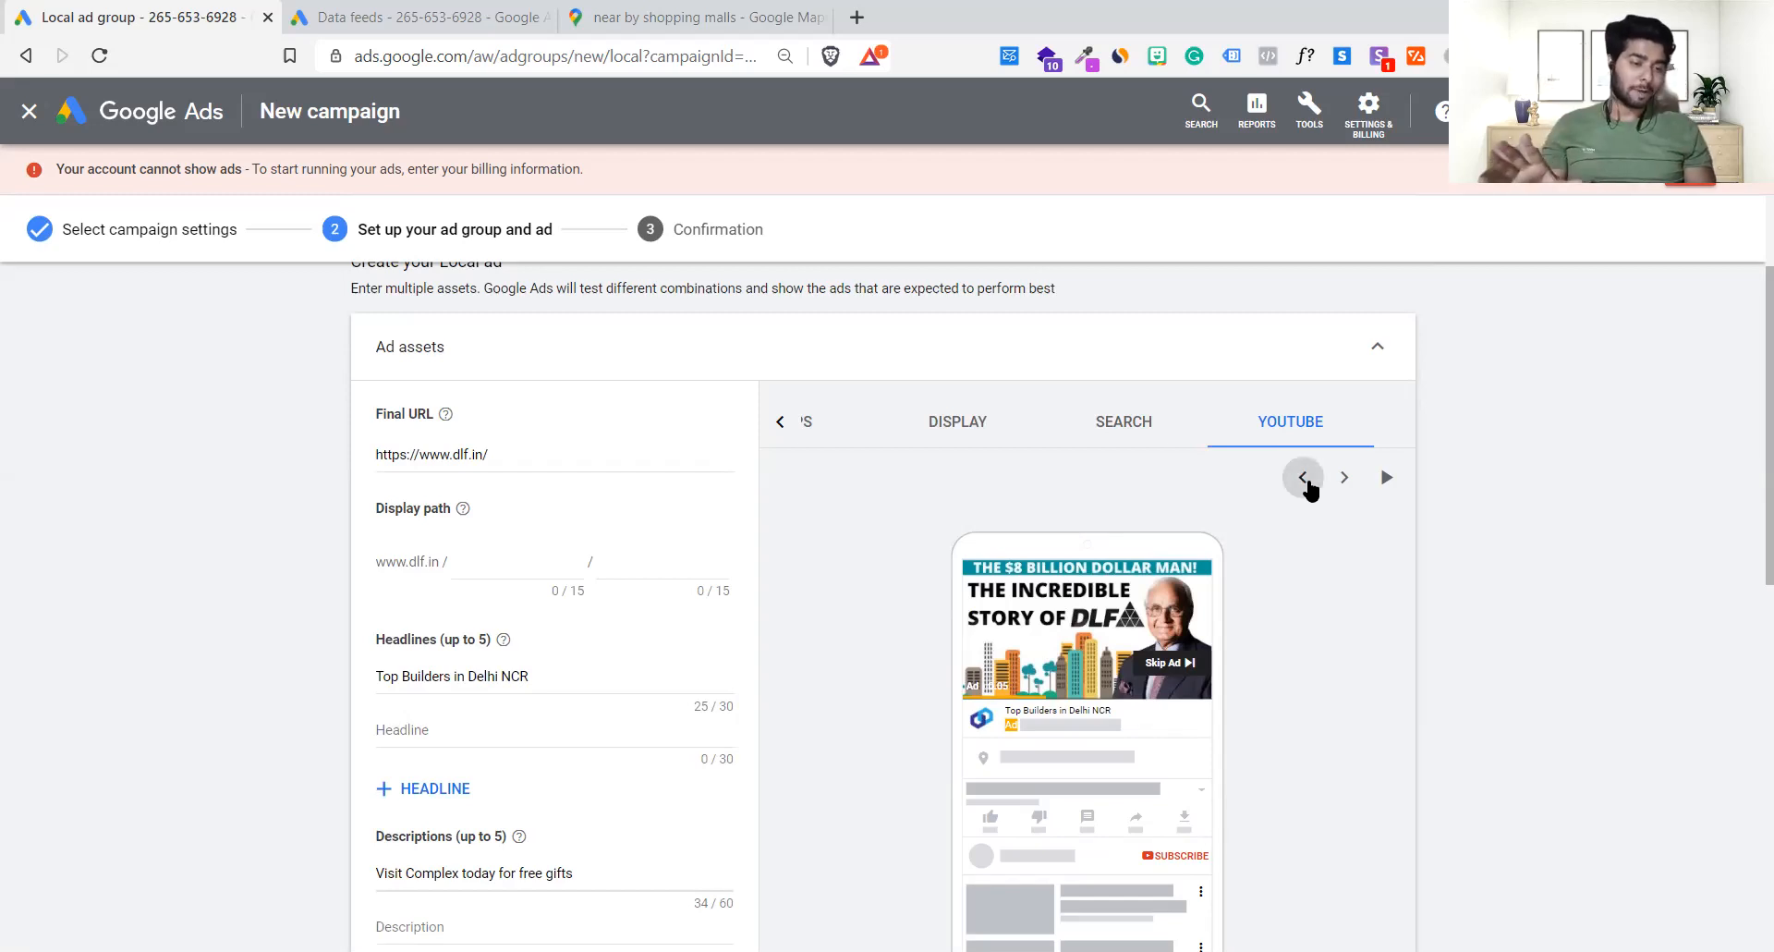
{"action": "left_click", "coordinate": [782, 425]}
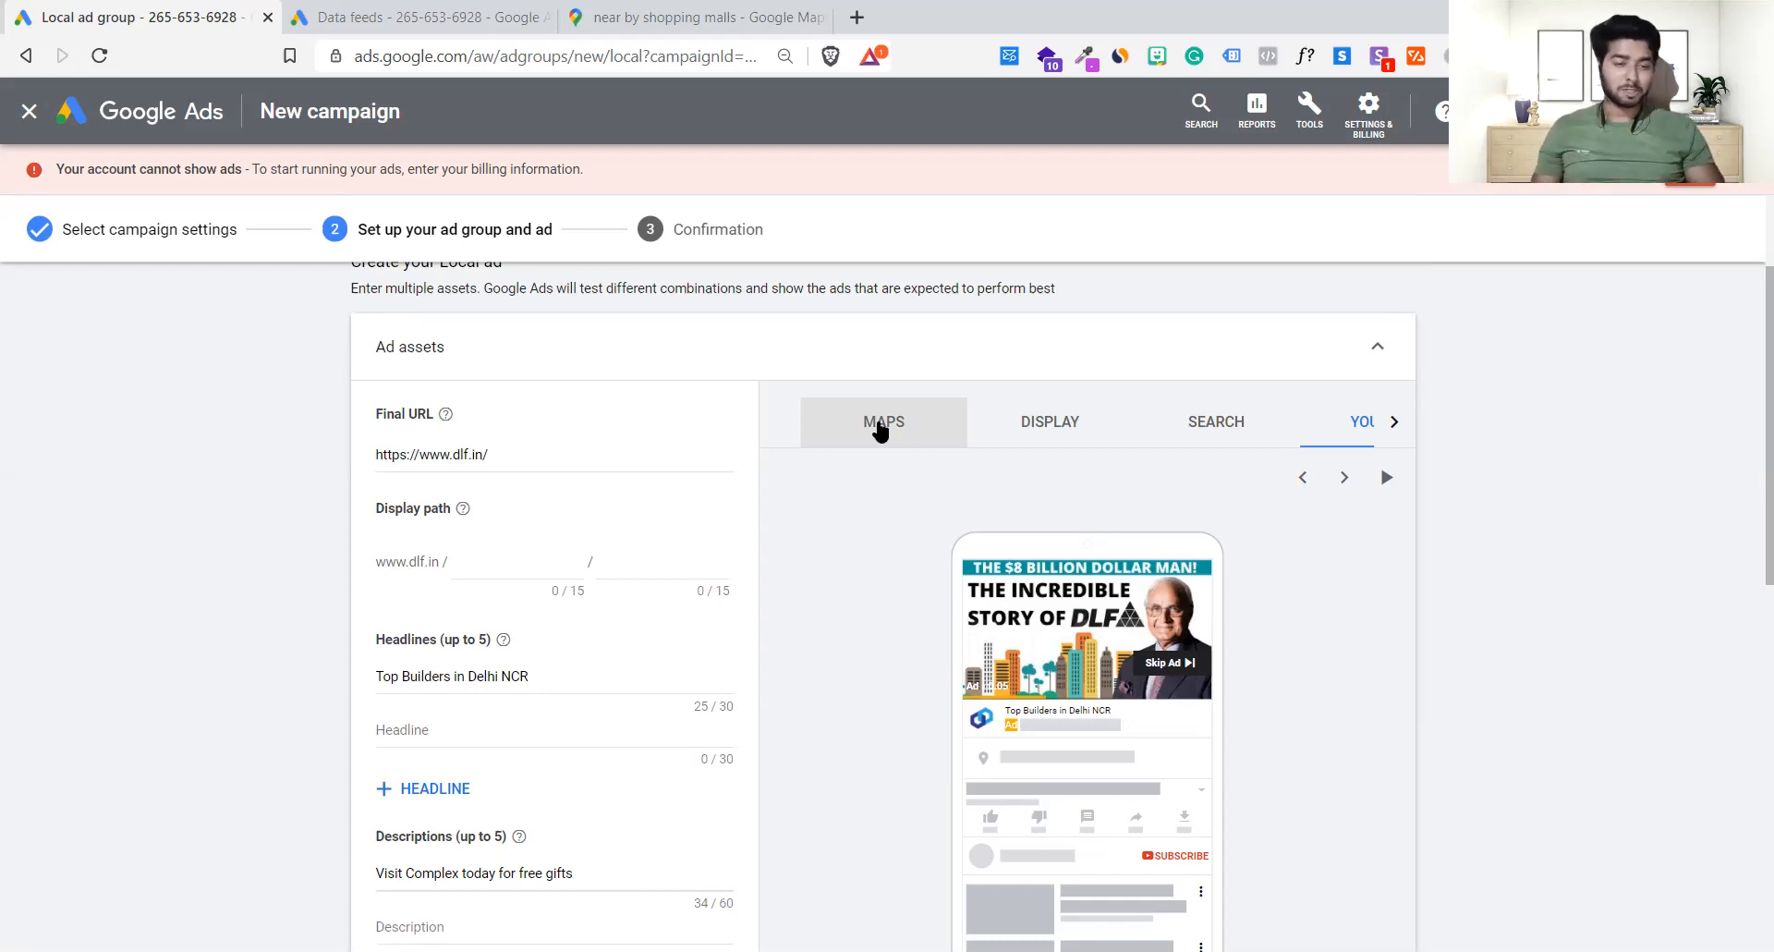
{"action": "left_click", "coordinate": [880, 428]}
{"action": "left_click", "coordinate": [1064, 434]}
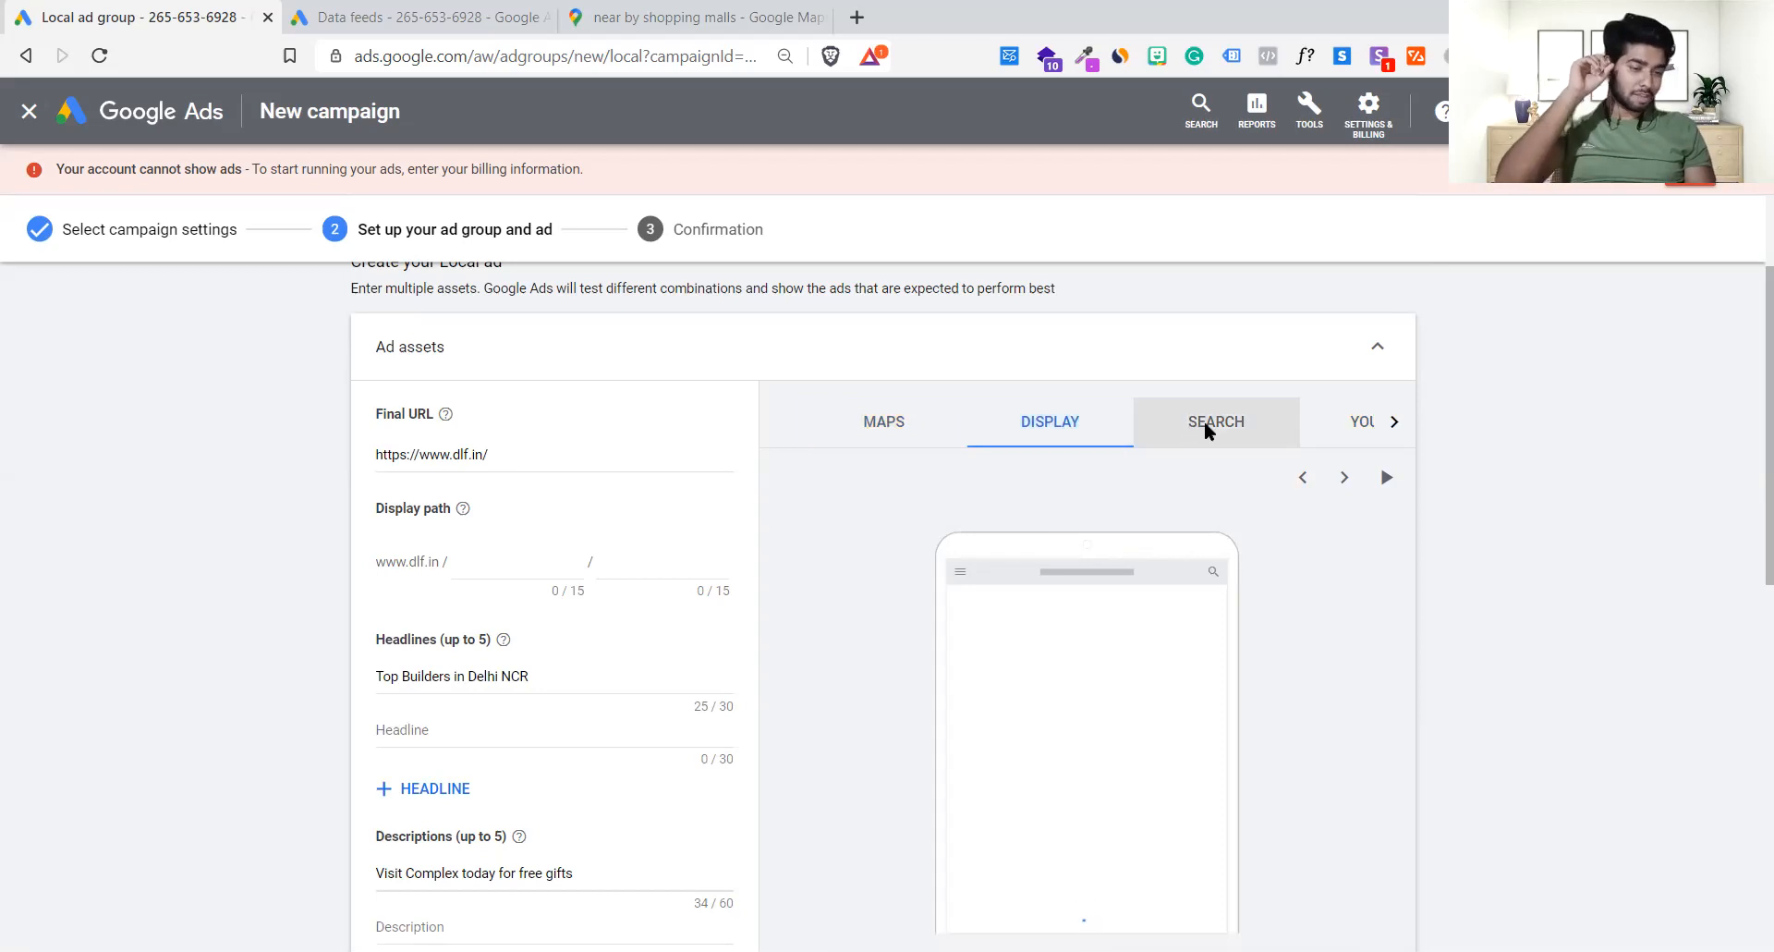
{"action": "scroll", "coordinate": [1155, 574], "scroll_direction": "down", "scroll_amount": 1}
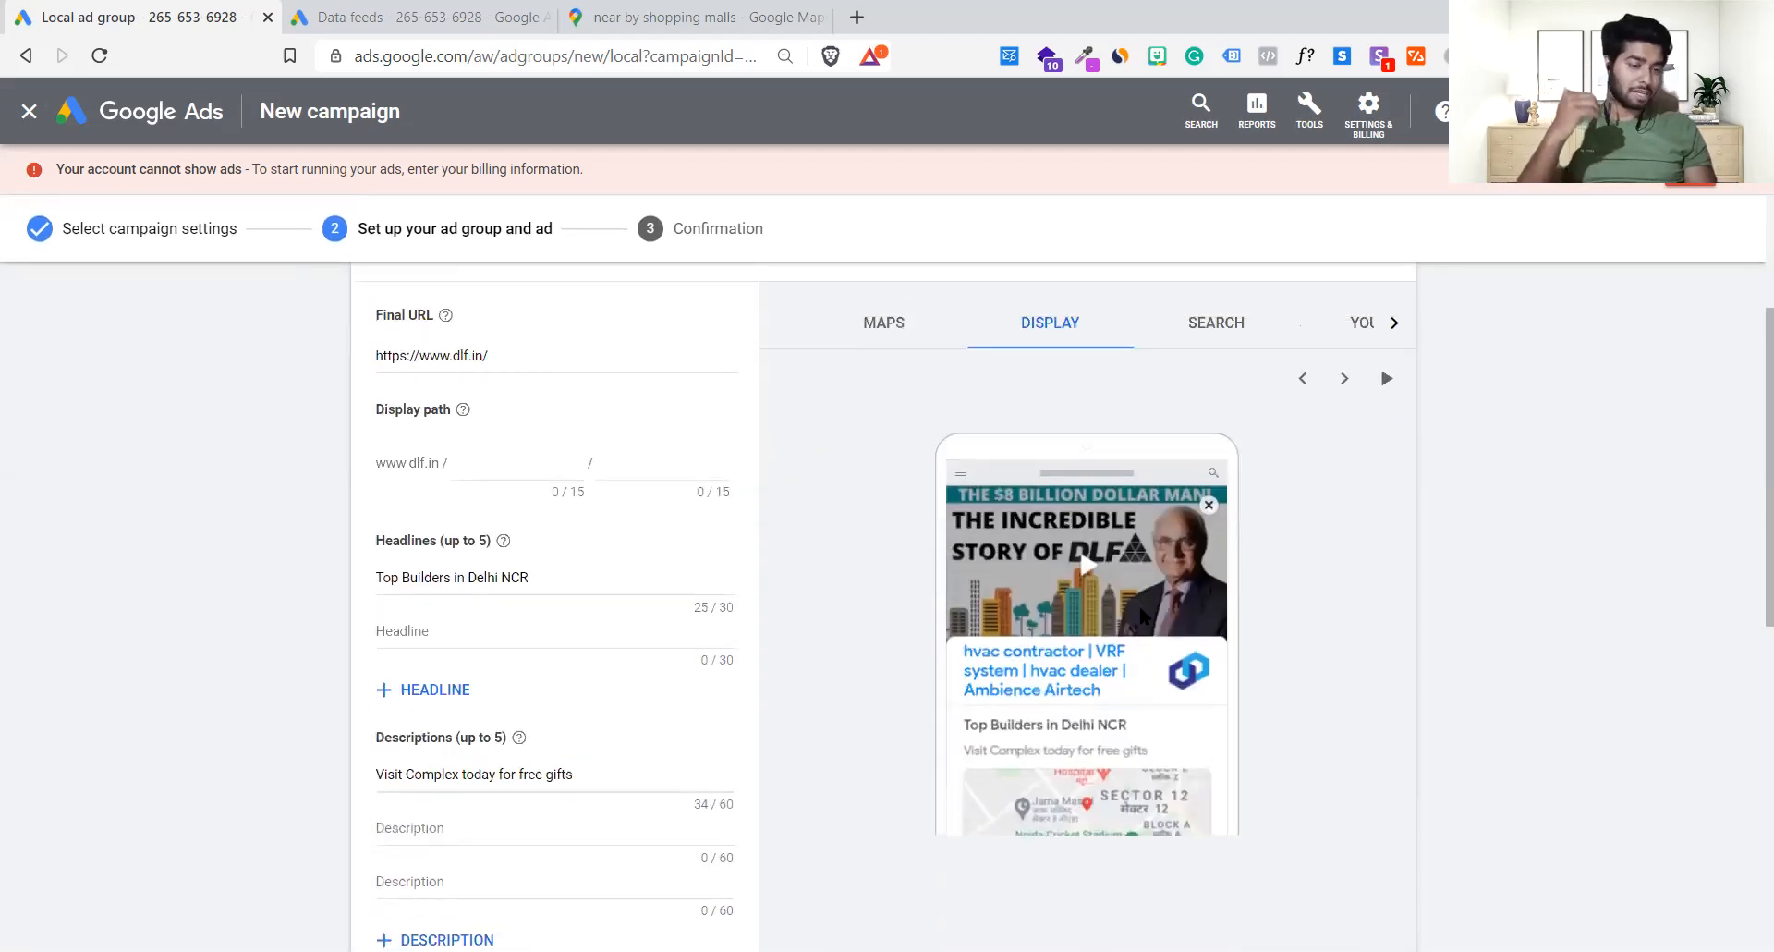
{"action": "left_click", "coordinate": [1213, 356]}
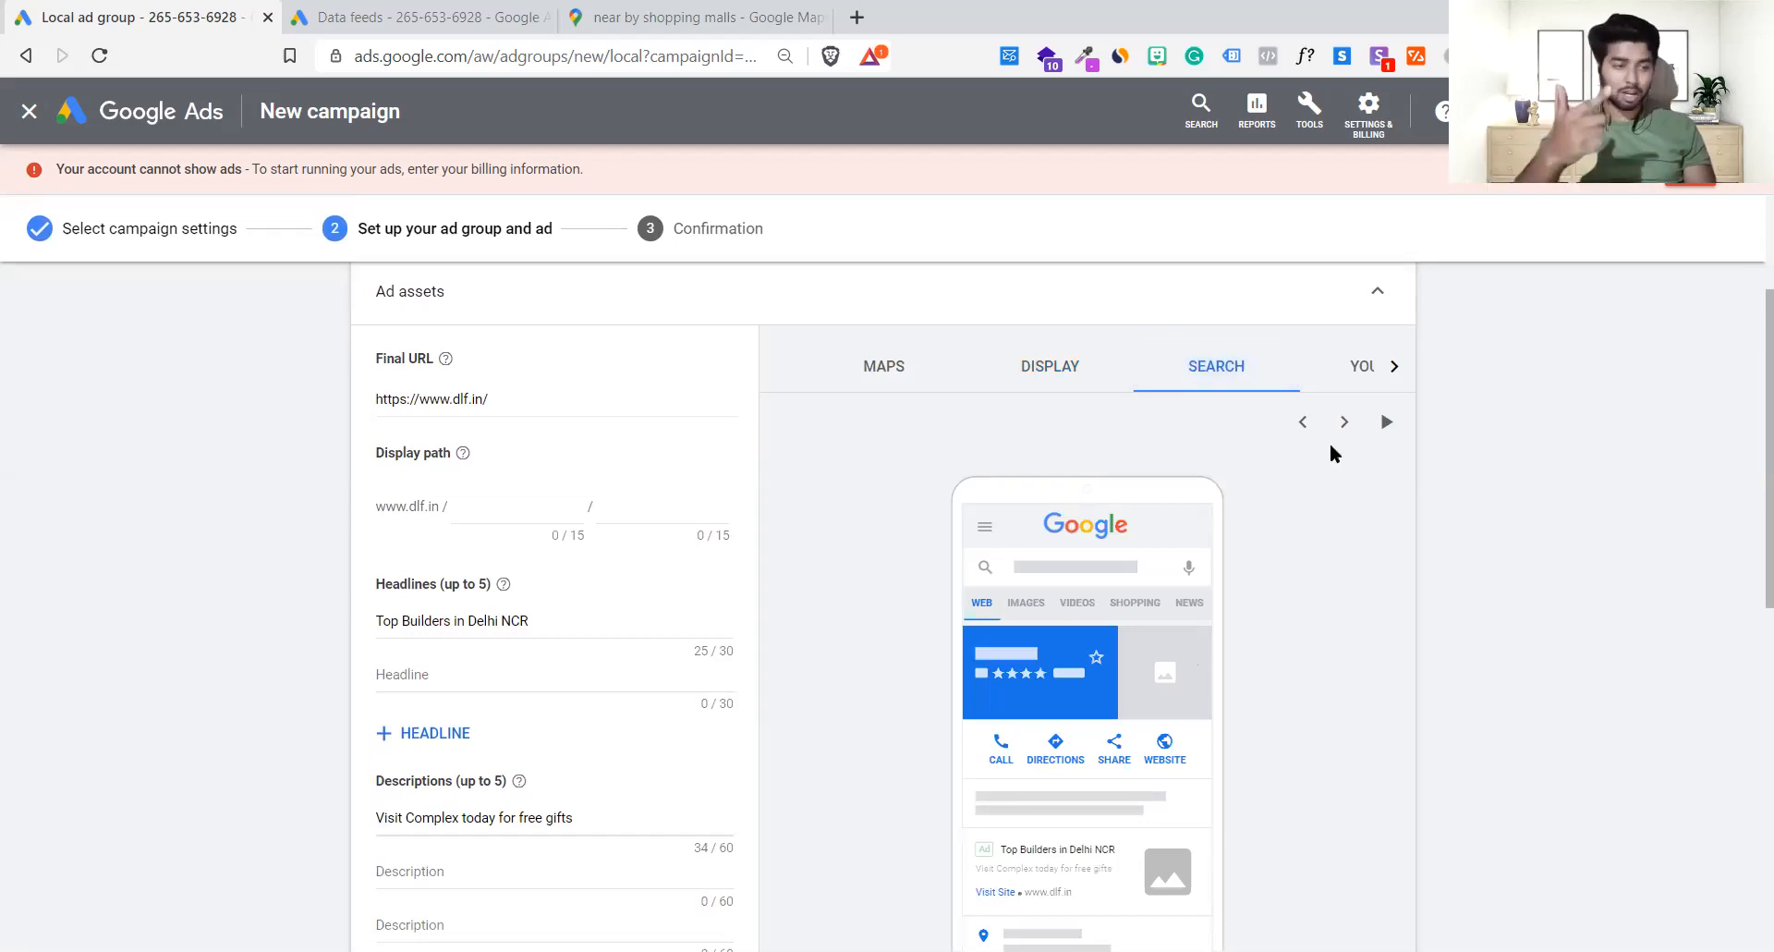
{"action": "left_click", "coordinate": [1355, 368]}
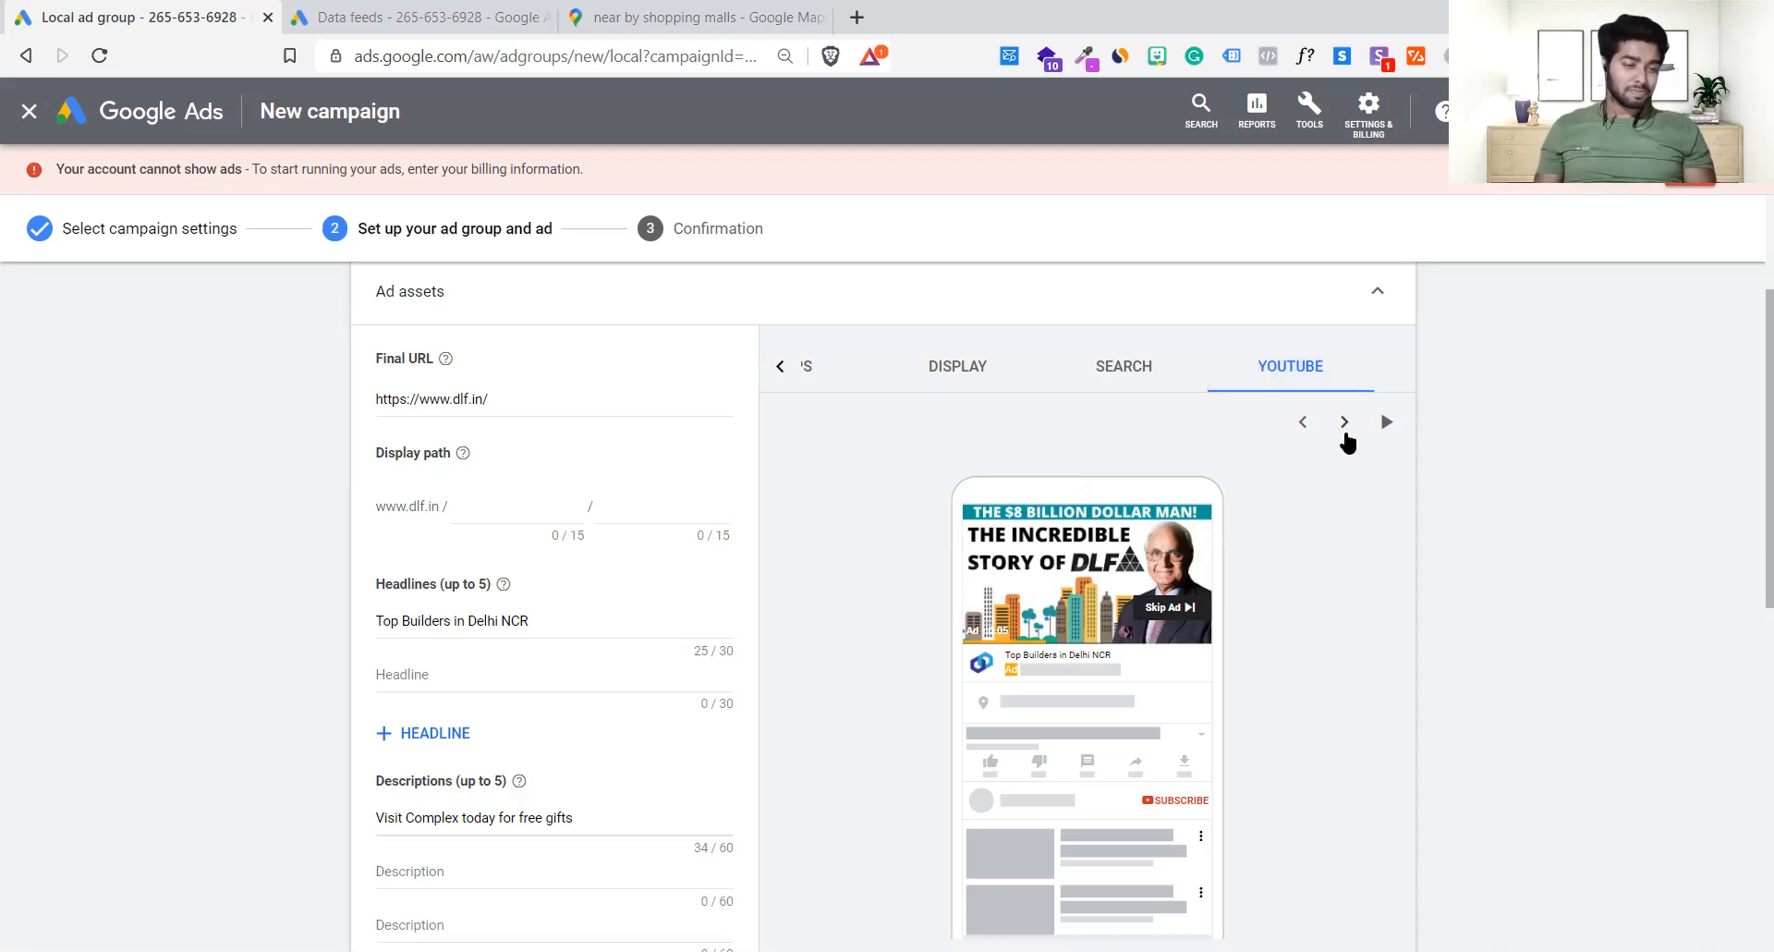
- Save the Delhi NCR ad group with its local ad and continue to the campaign confirmation
{"action": "scroll", "coordinate": [1229, 639], "scroll_direction": "down", "scroll_amount": 5}
{"action": "scroll", "coordinate": [1229, 639], "scroll_direction": "up", "scroll_amount": 4}
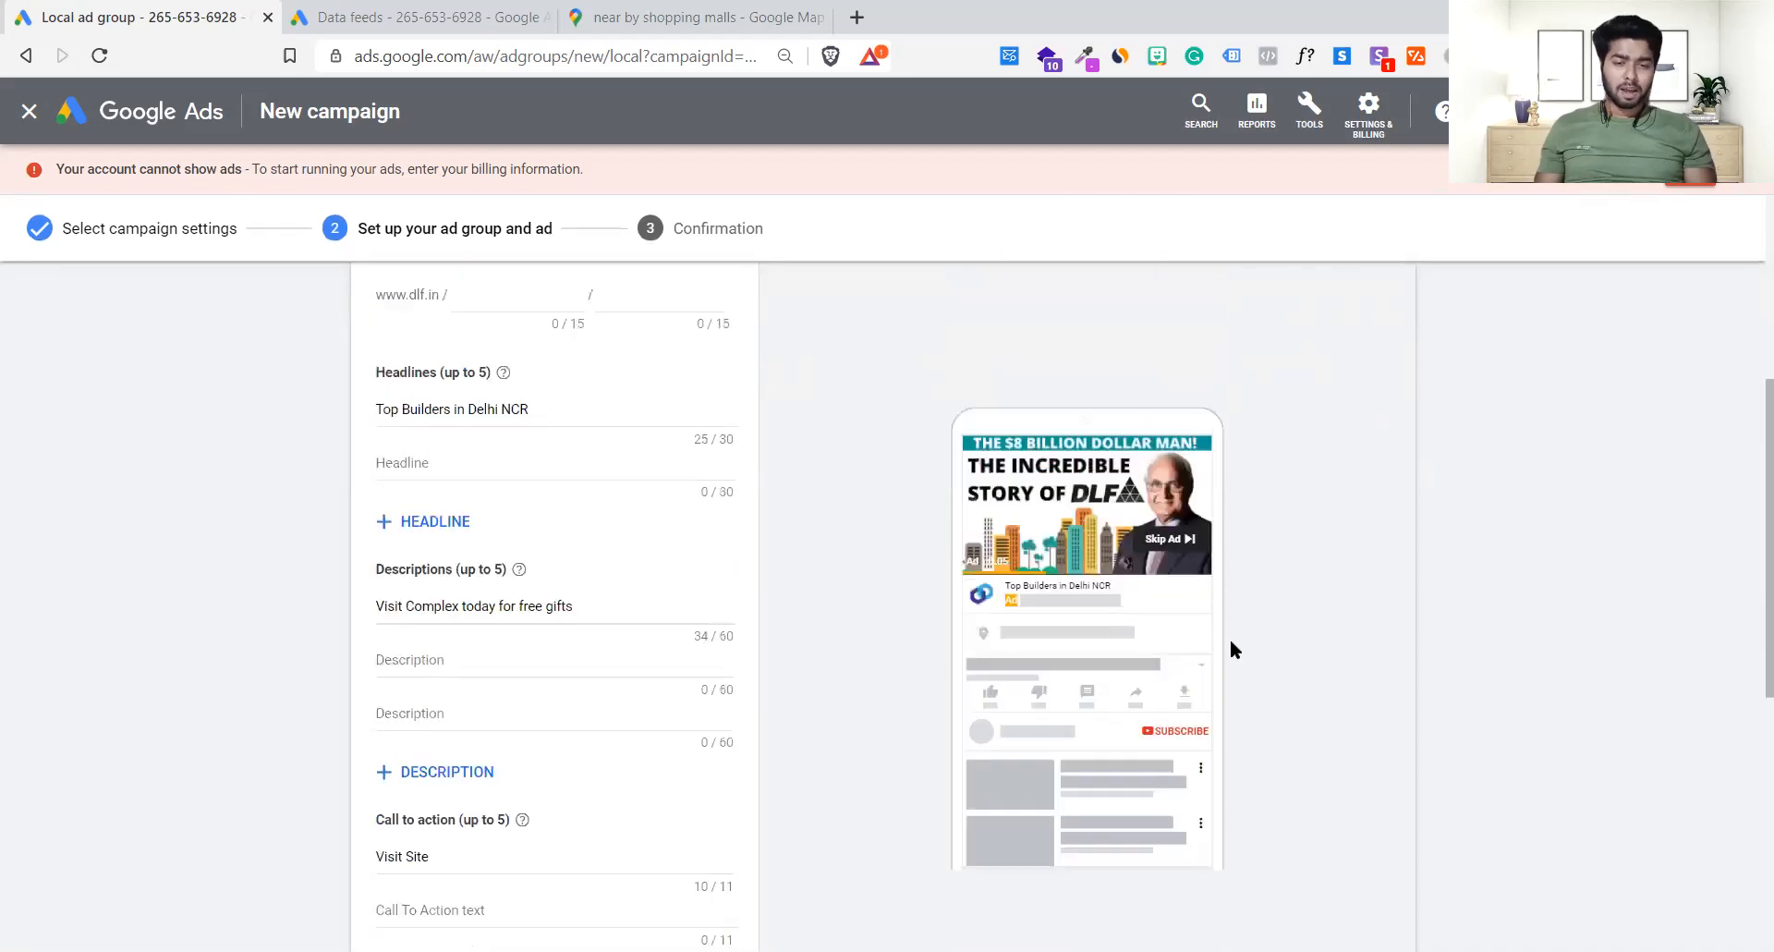
{"action": "scroll", "coordinate": [1230, 649], "scroll_direction": "up", "scroll_amount": 4}
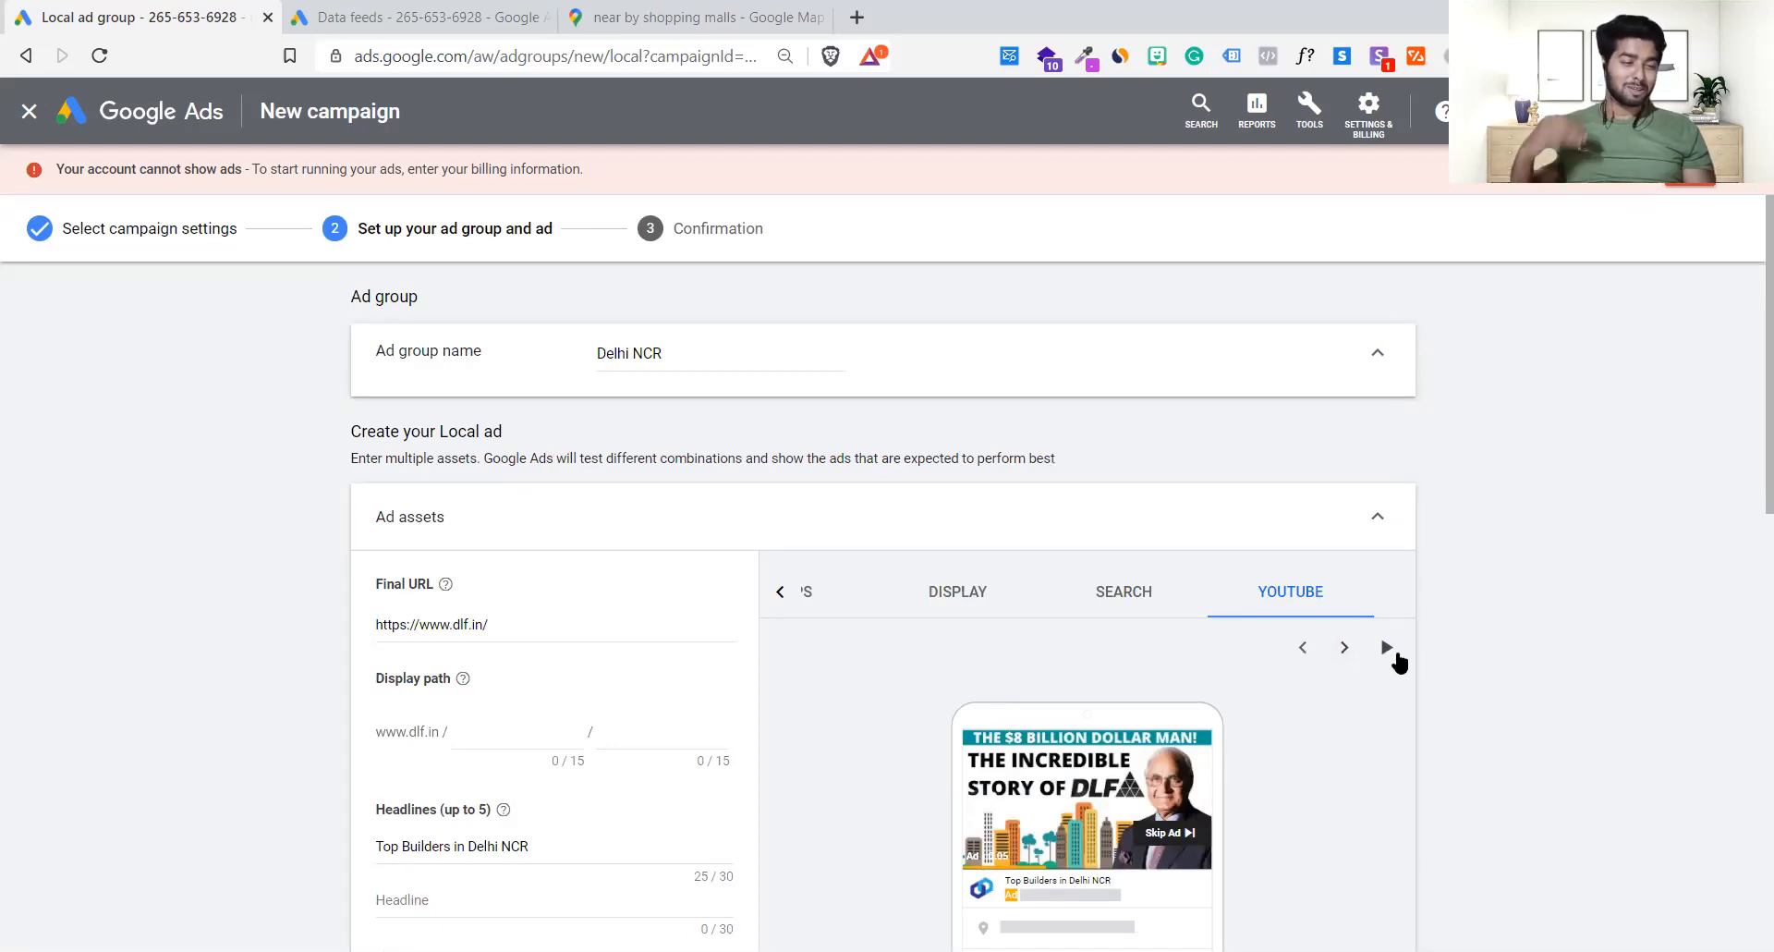
{"action": "scroll", "coordinate": [1400, 658], "scroll_direction": "down", "scroll_amount": 4}
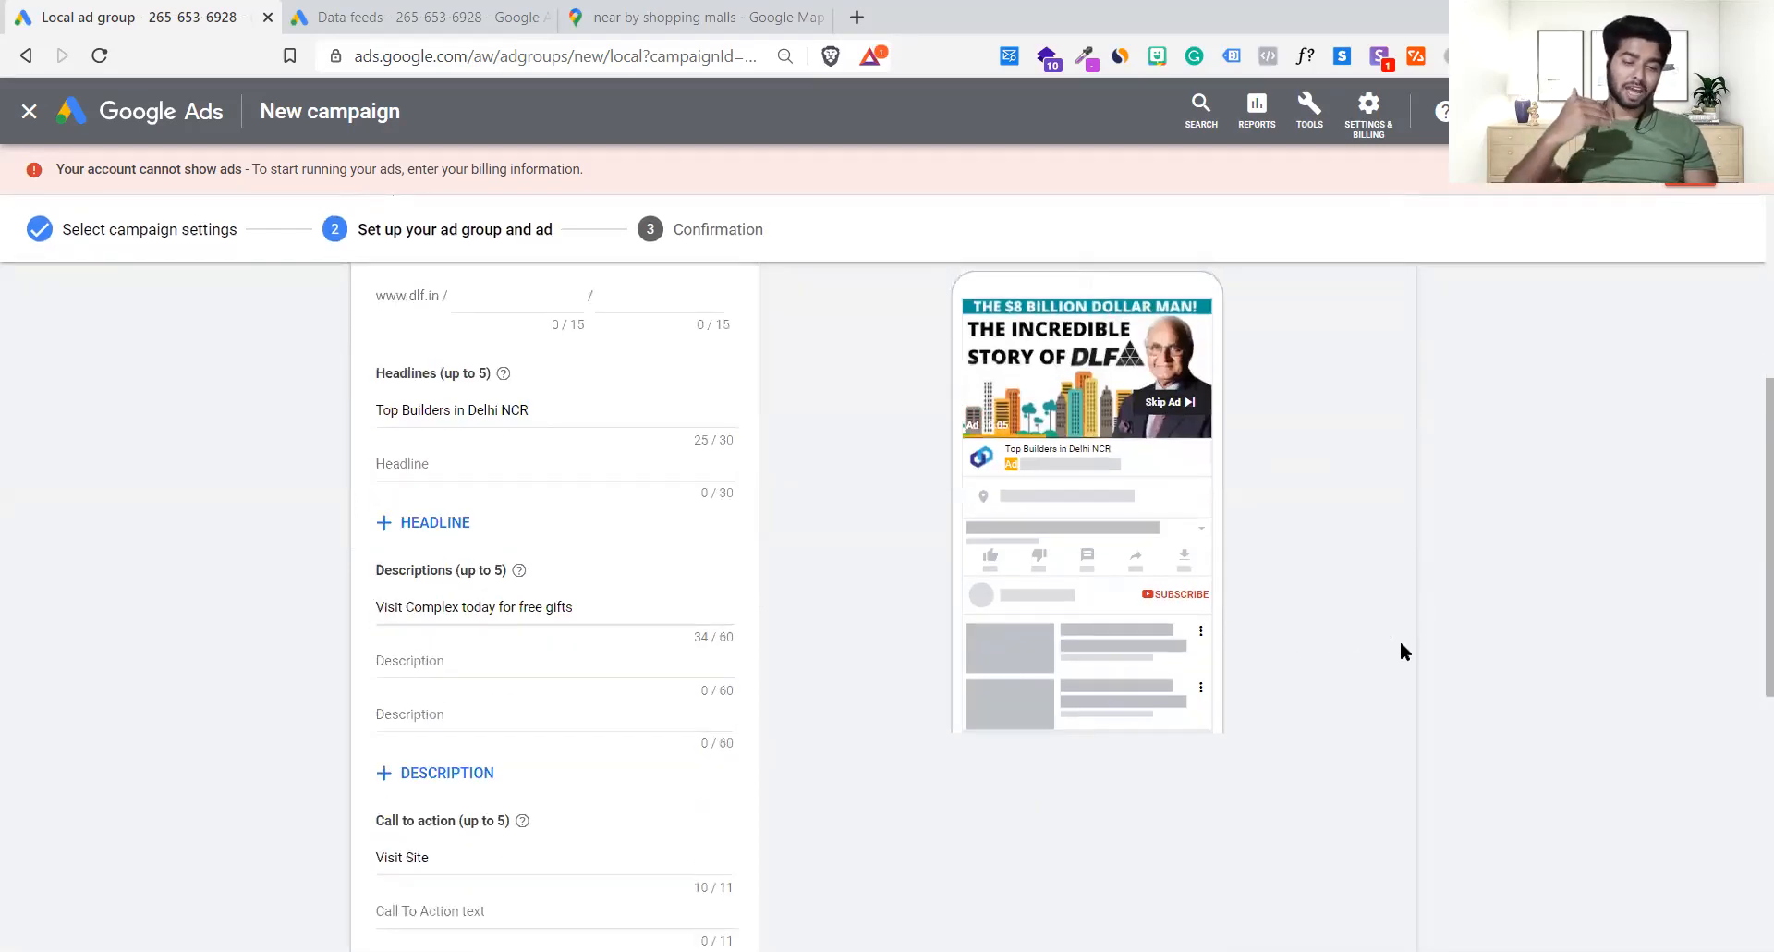
{"action": "scroll", "coordinate": [1520, 692], "scroll_direction": "down", "scroll_amount": 6}
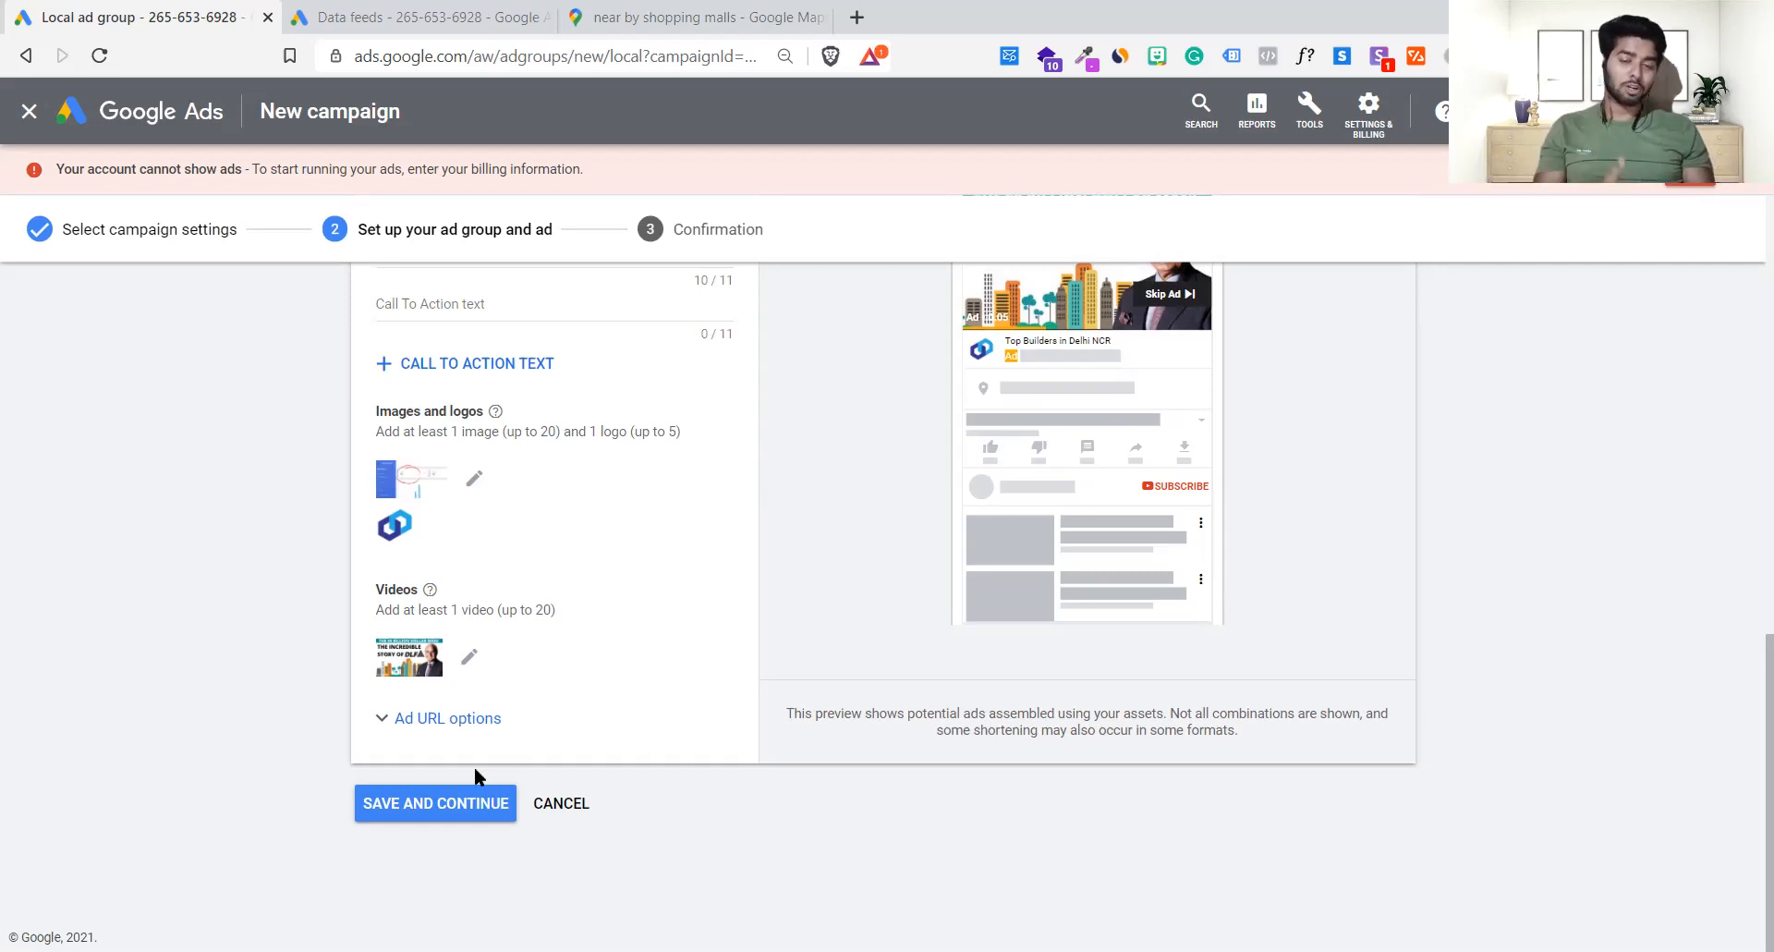
{"action": "left_click", "coordinate": [462, 793]}
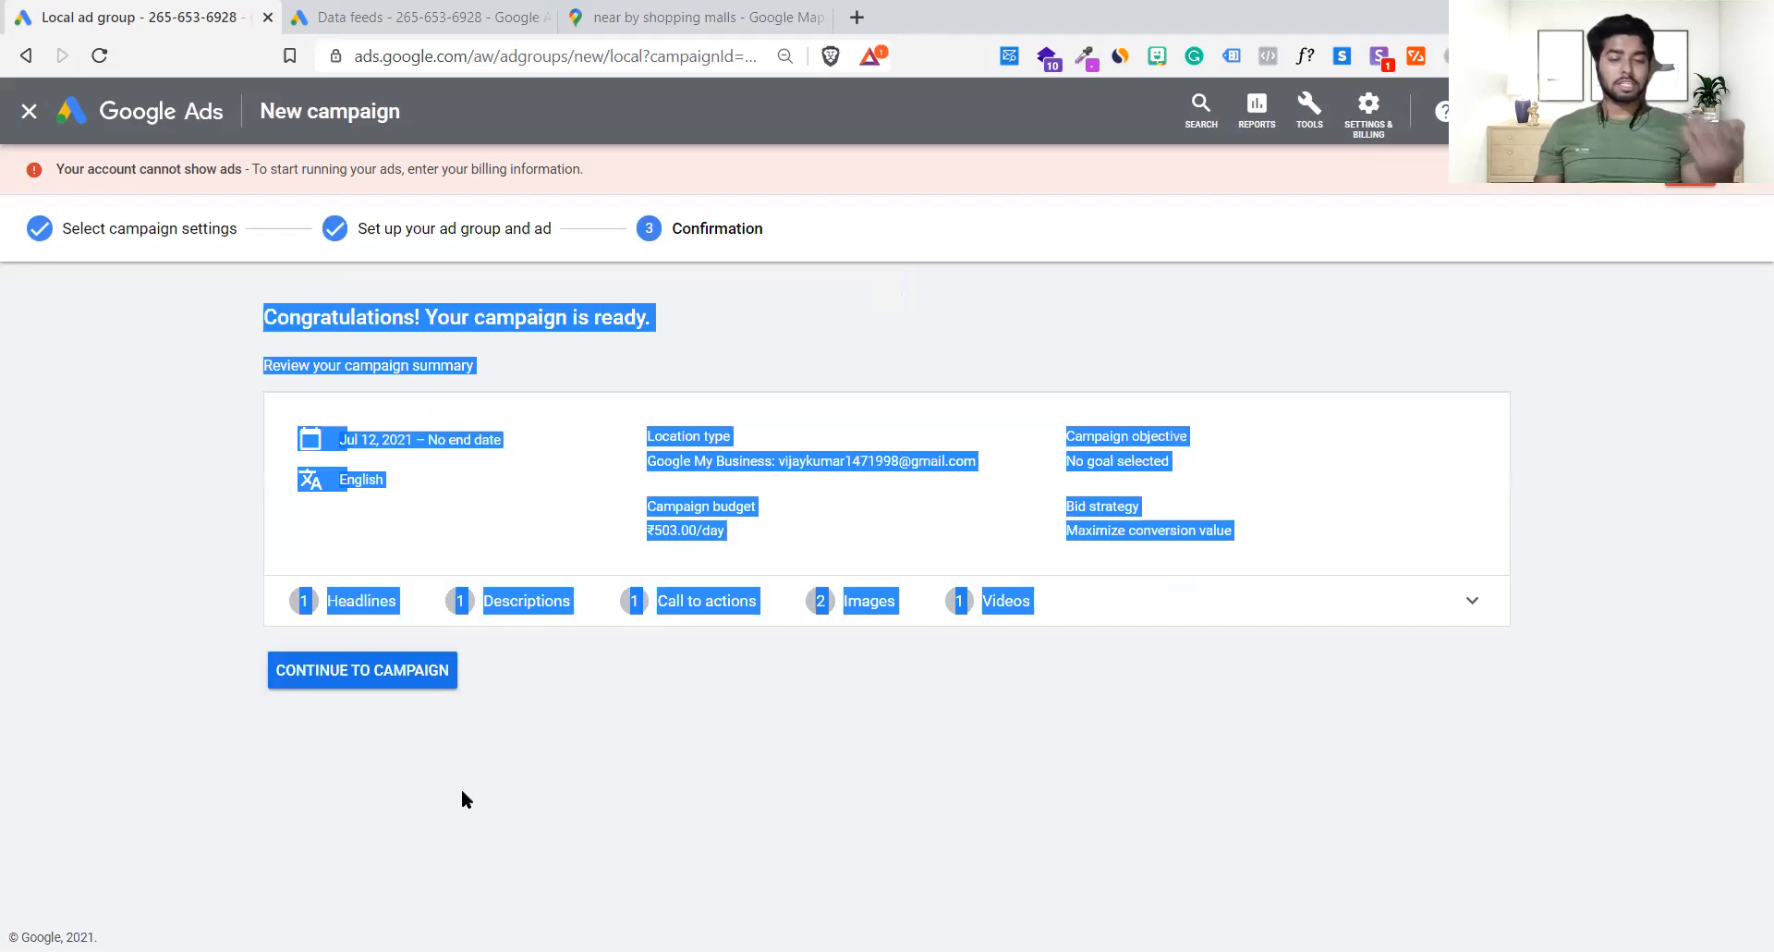
- Expand the assets summary in the campaign confirmation, and continue to the new campaign
{"action": "left_click", "coordinate": [588, 531]}
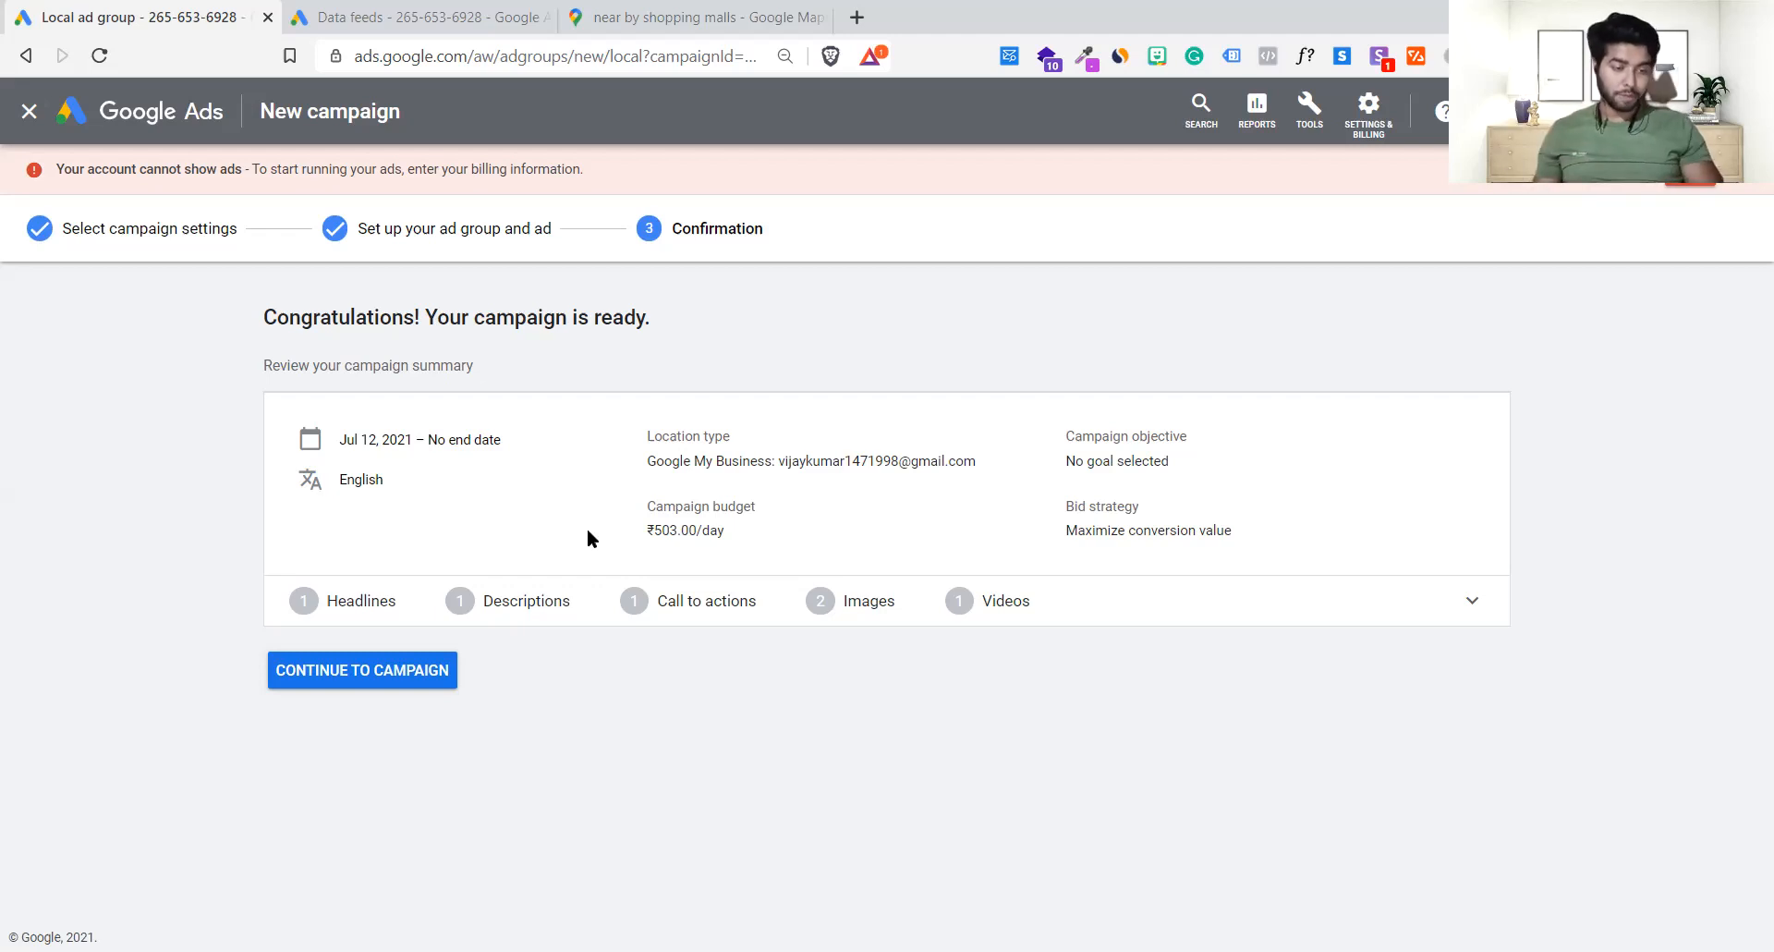
{"action": "left_click", "coordinate": [1210, 602]}
{"action": "scroll", "coordinate": [1210, 601], "scroll_direction": "down", "scroll_amount": 1}
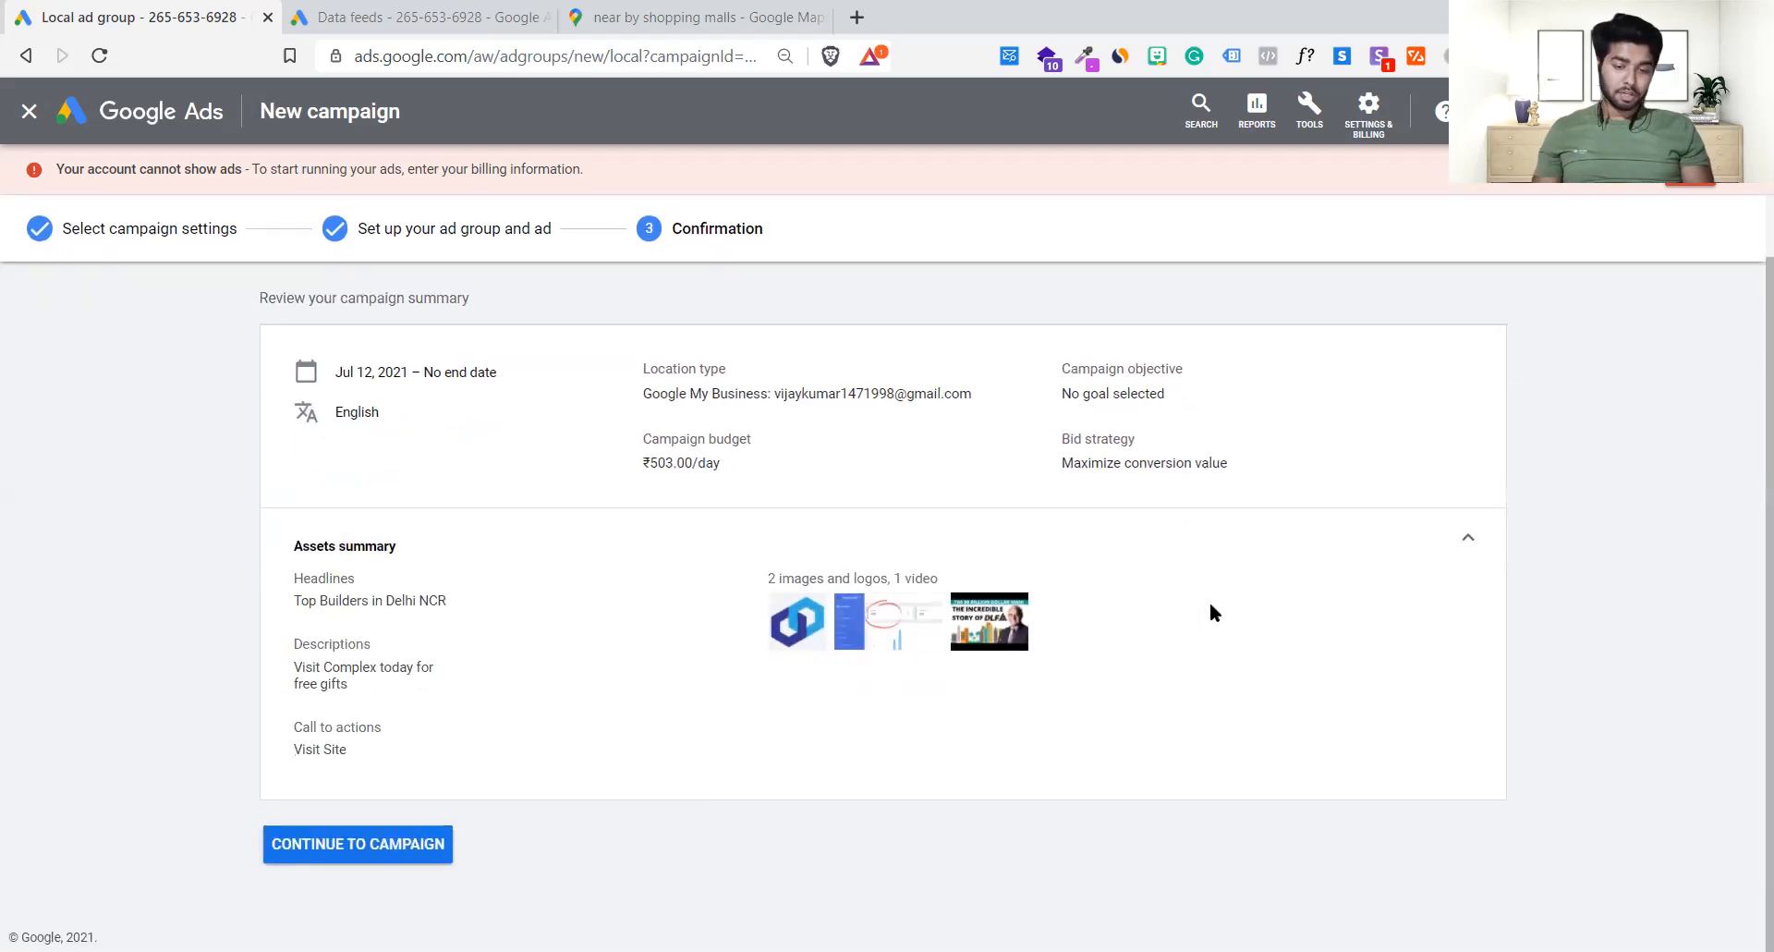
{"action": "left_click", "coordinate": [418, 855]}
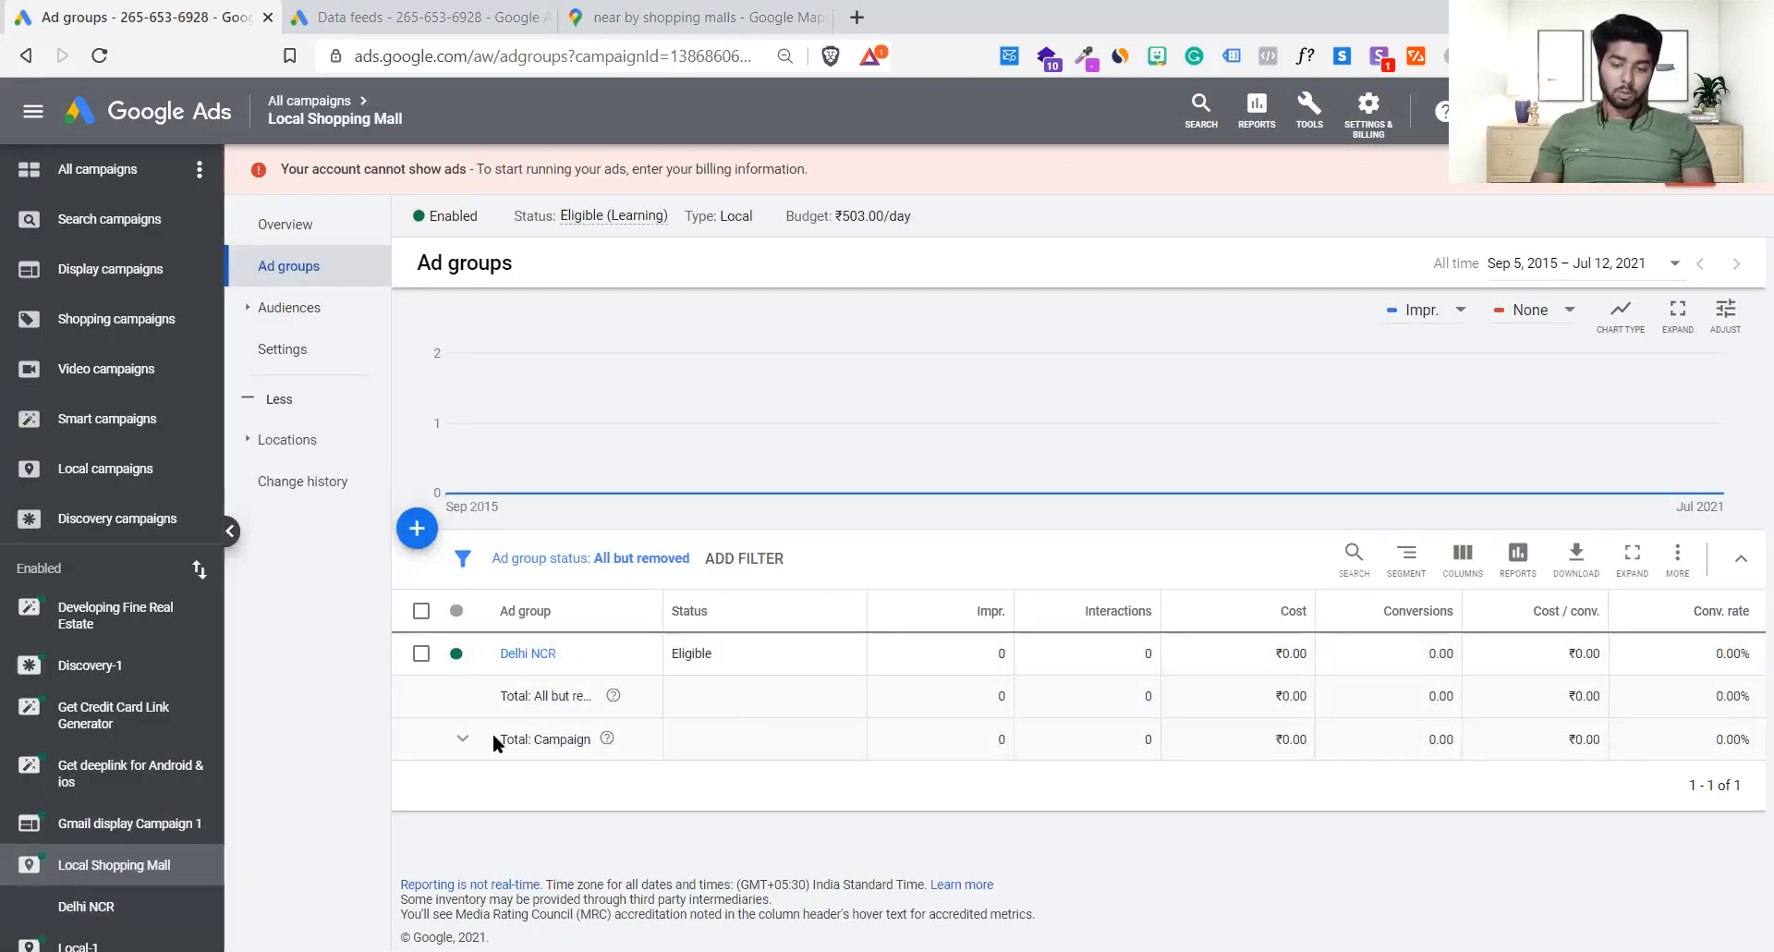
- Open the Local Shopping Mall campaign's overview and add Avg. CPC and Cost to its performance chart
{"action": "scroll", "coordinate": [20, 882], "scroll_direction": "down", "scroll_amount": 3}
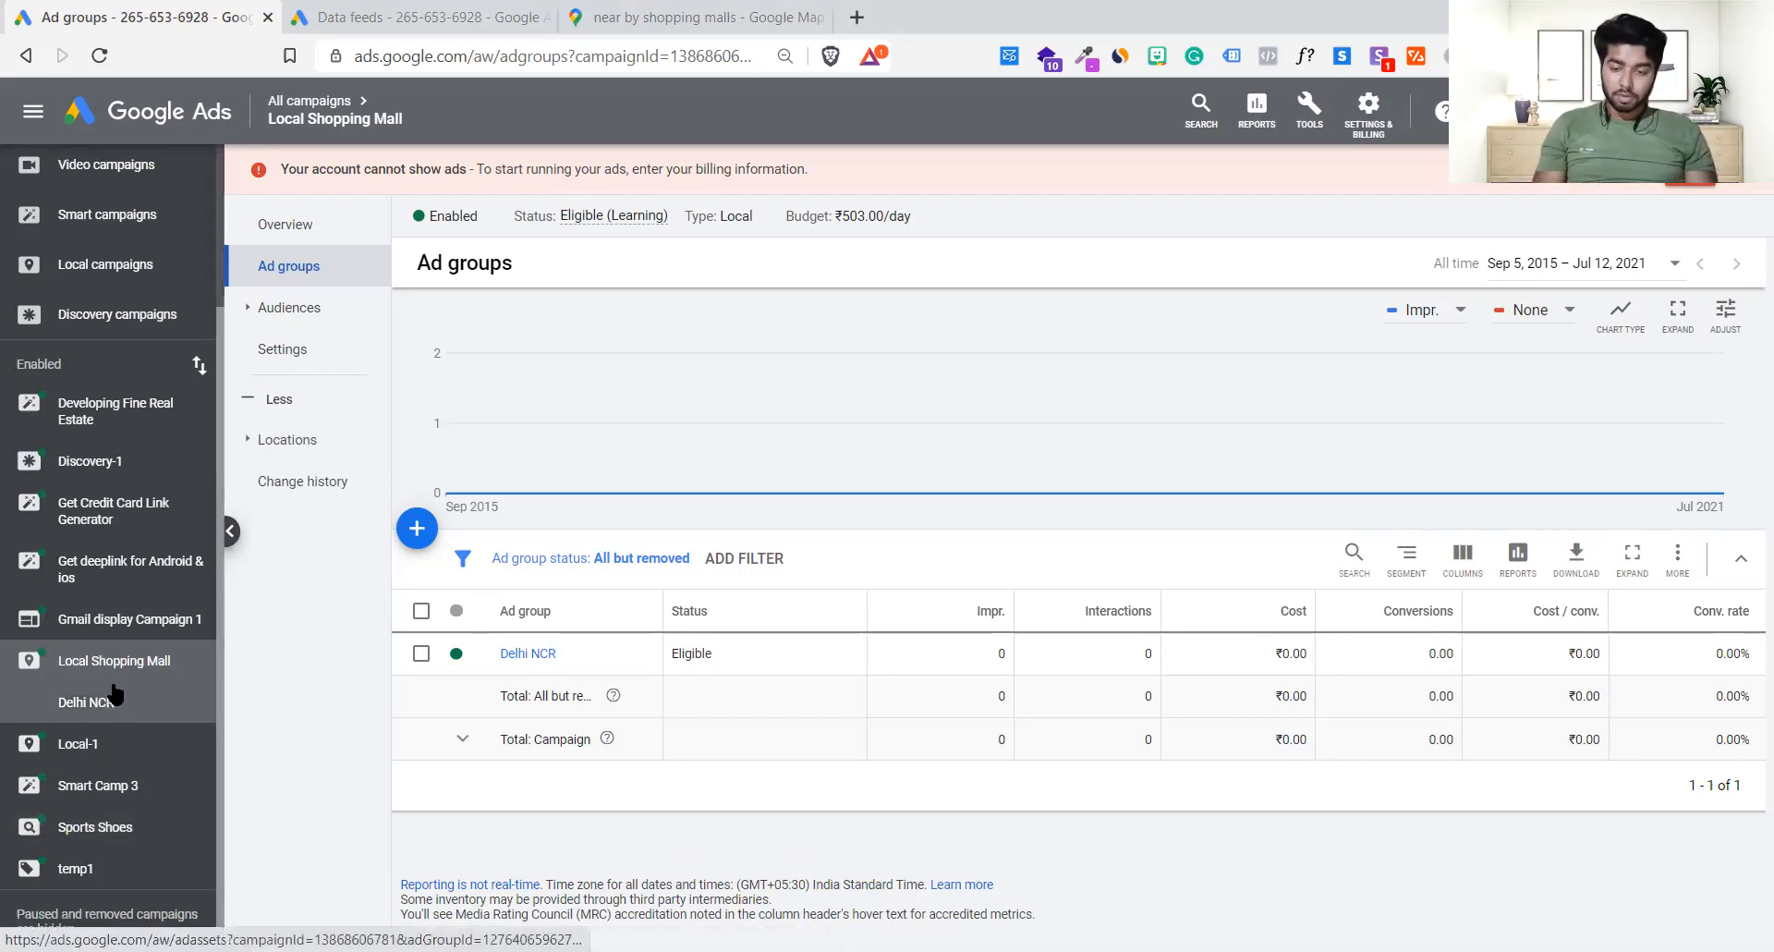
{"action": "left_click", "coordinate": [165, 658]}
{"action": "left_click", "coordinate": [318, 221]}
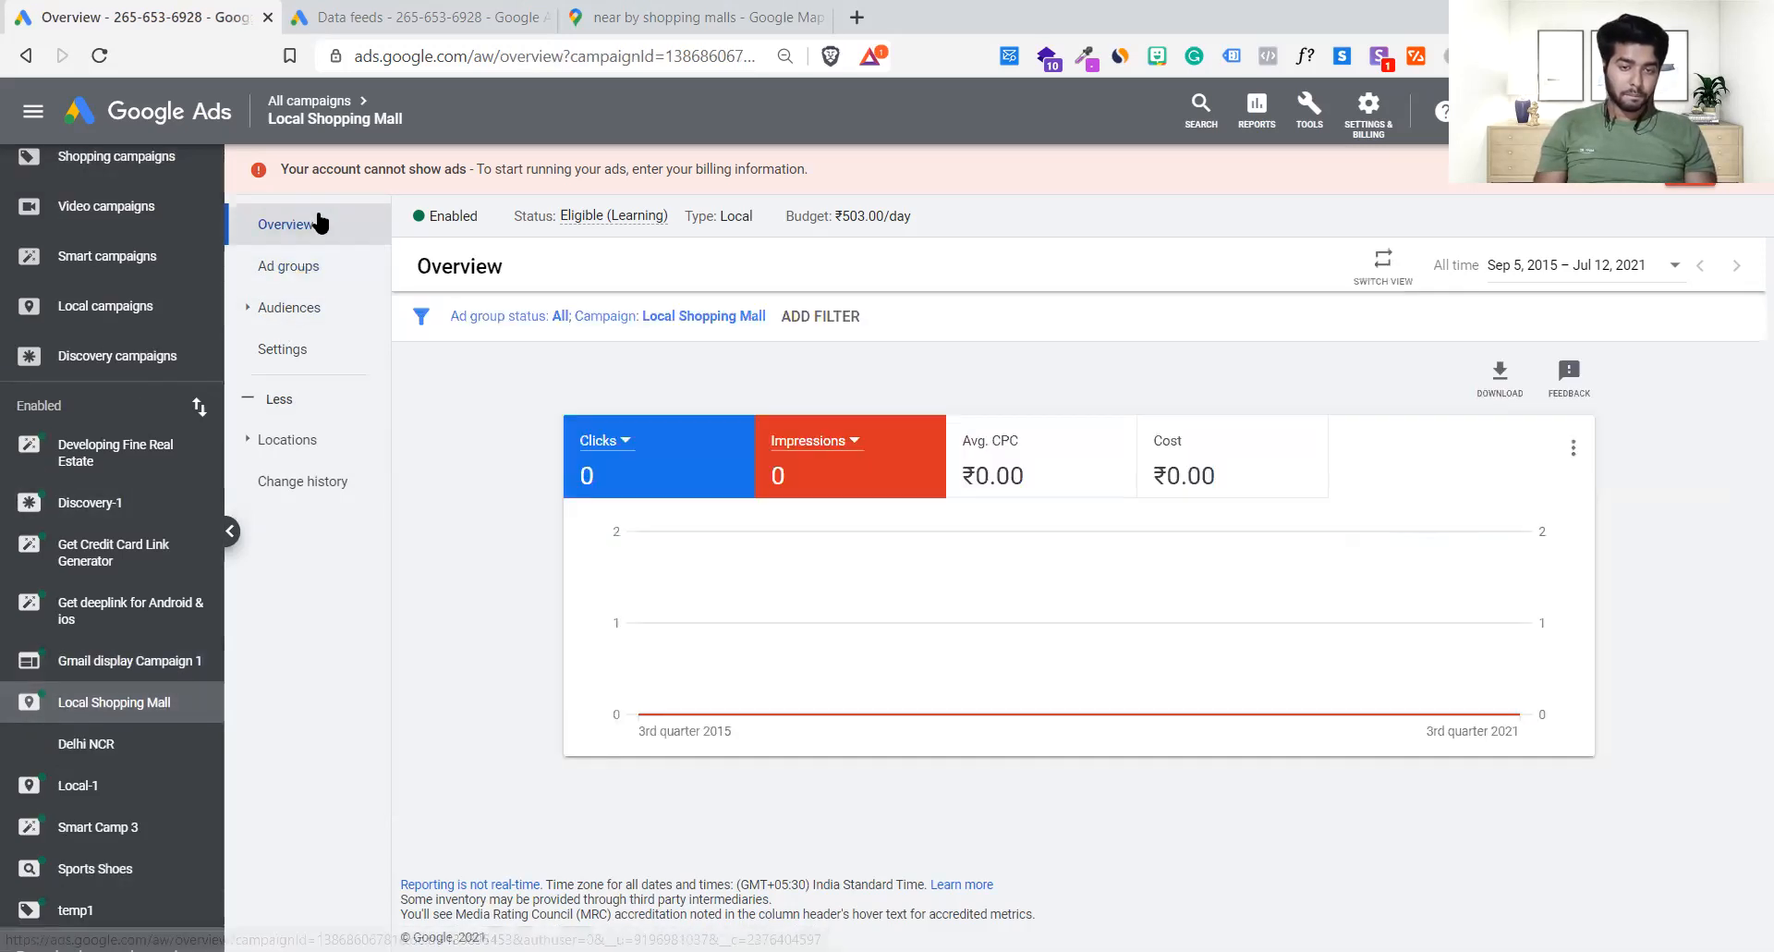
{"action": "left_click", "coordinate": [1029, 468]}
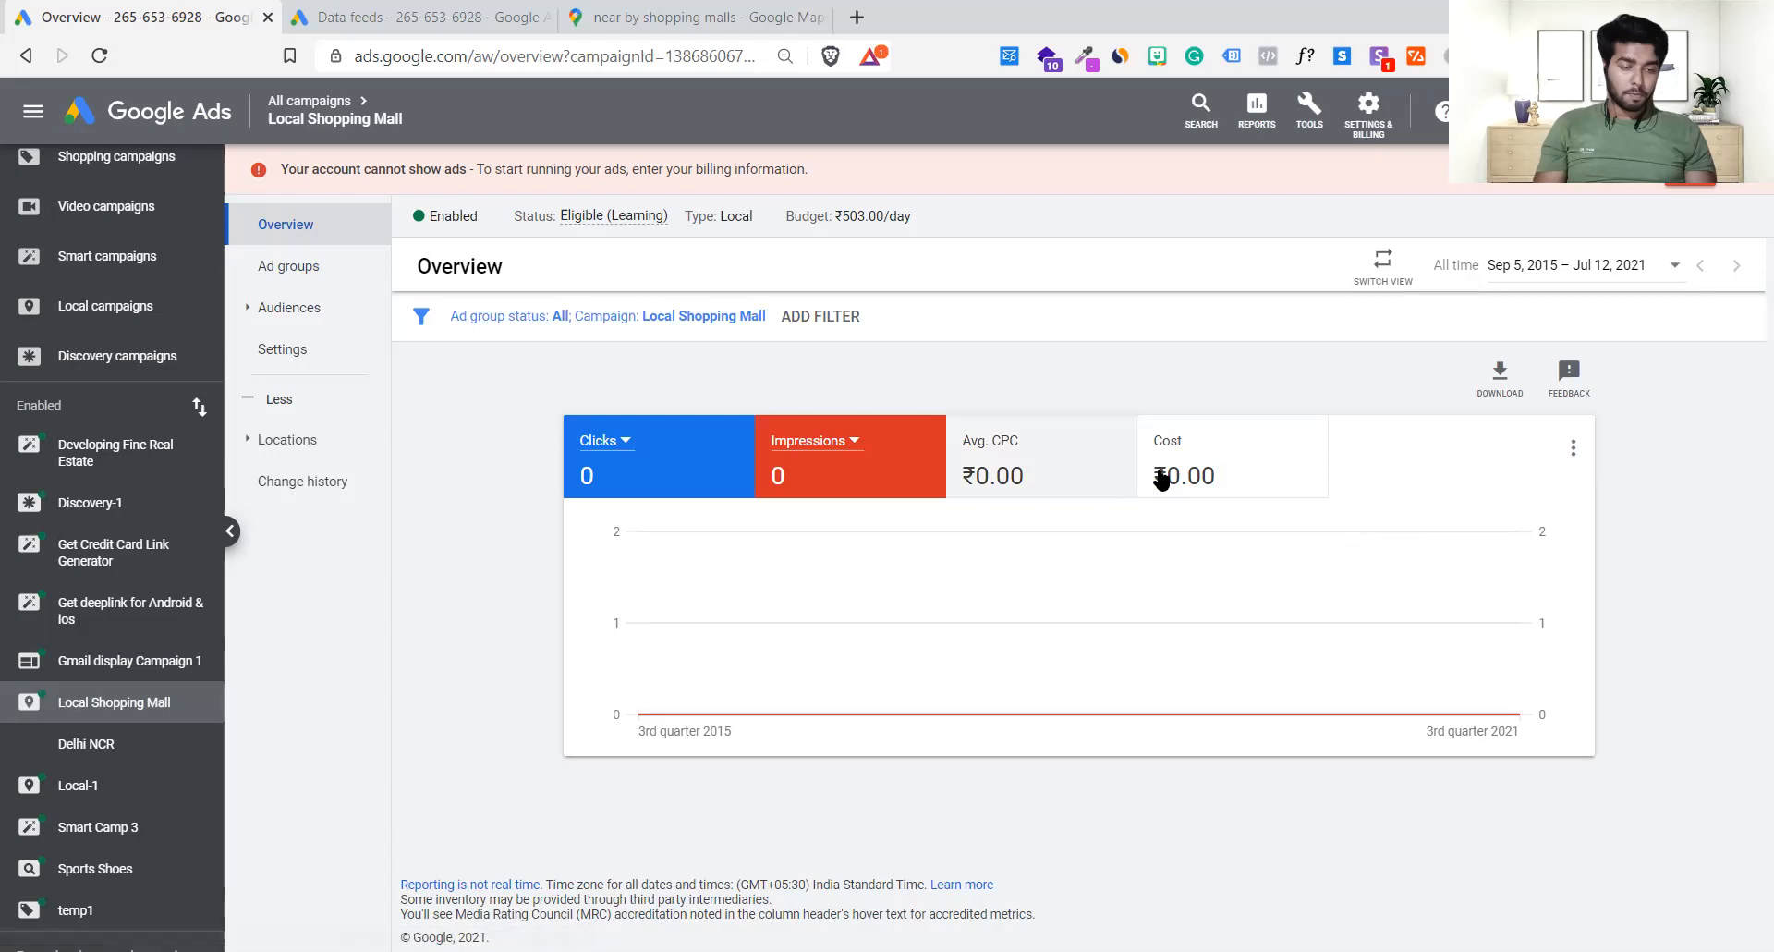
{"action": "left_click", "coordinate": [1156, 476]}
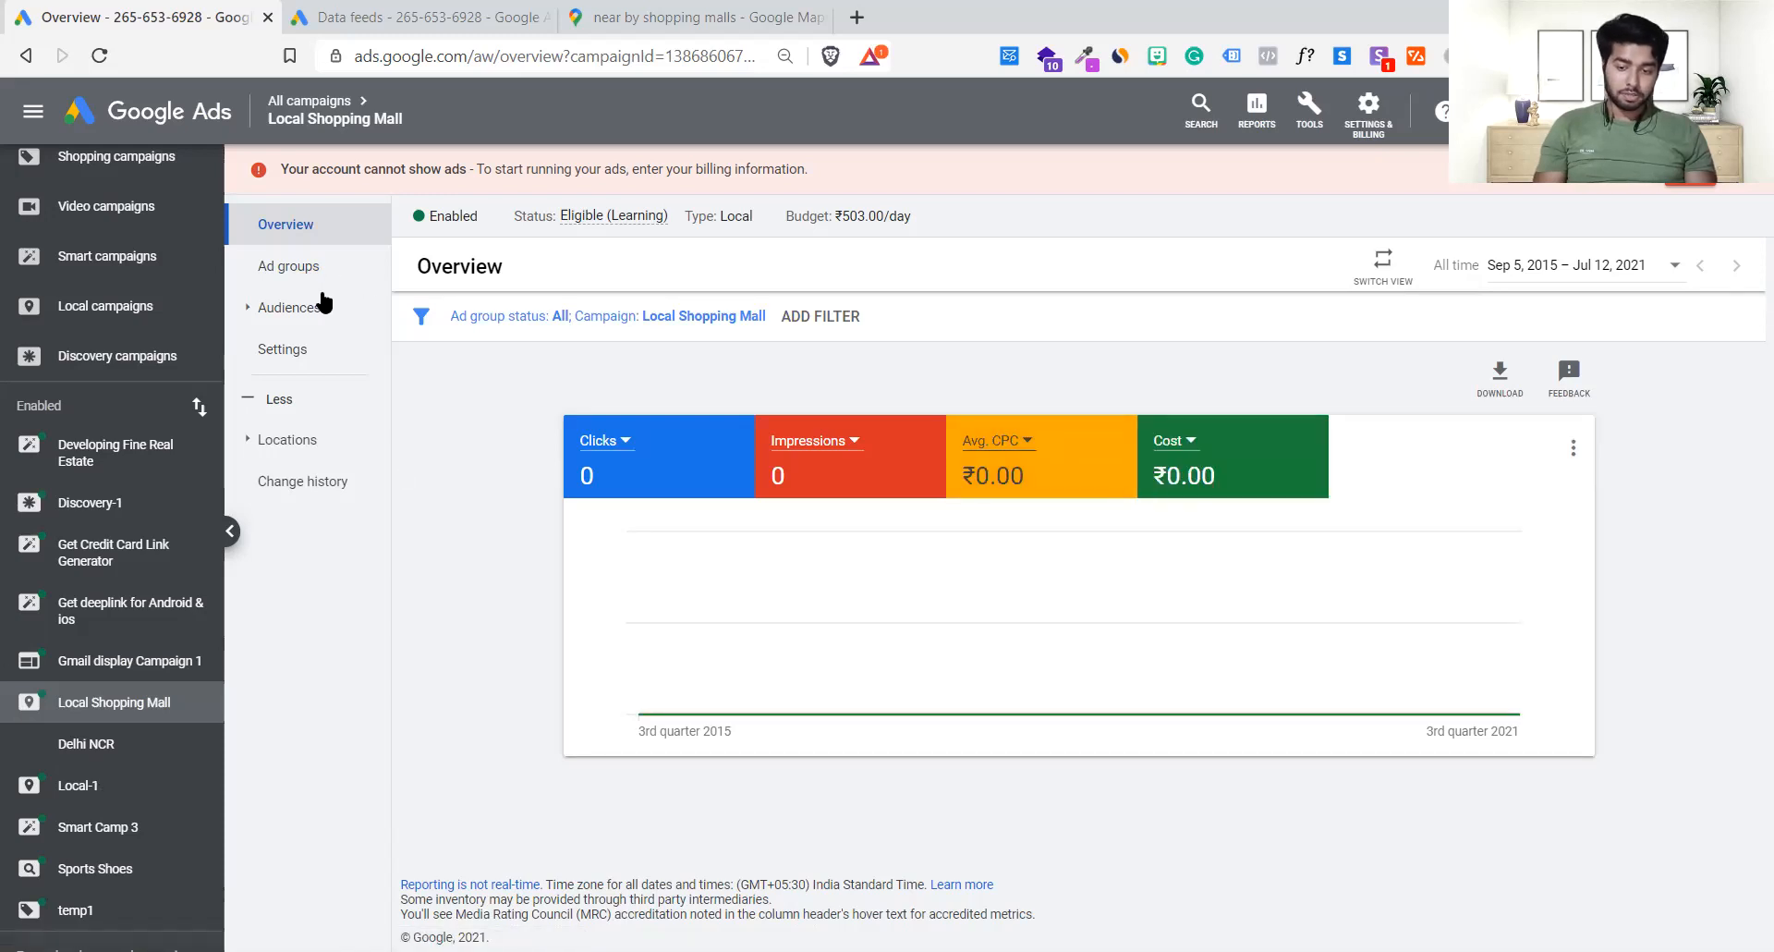
- Examine the Local Shopping Mall campaign's audiences and ad groups and the ad assets of its Delhi NCR ad group
{"action": "left_click", "coordinate": [322, 307]}
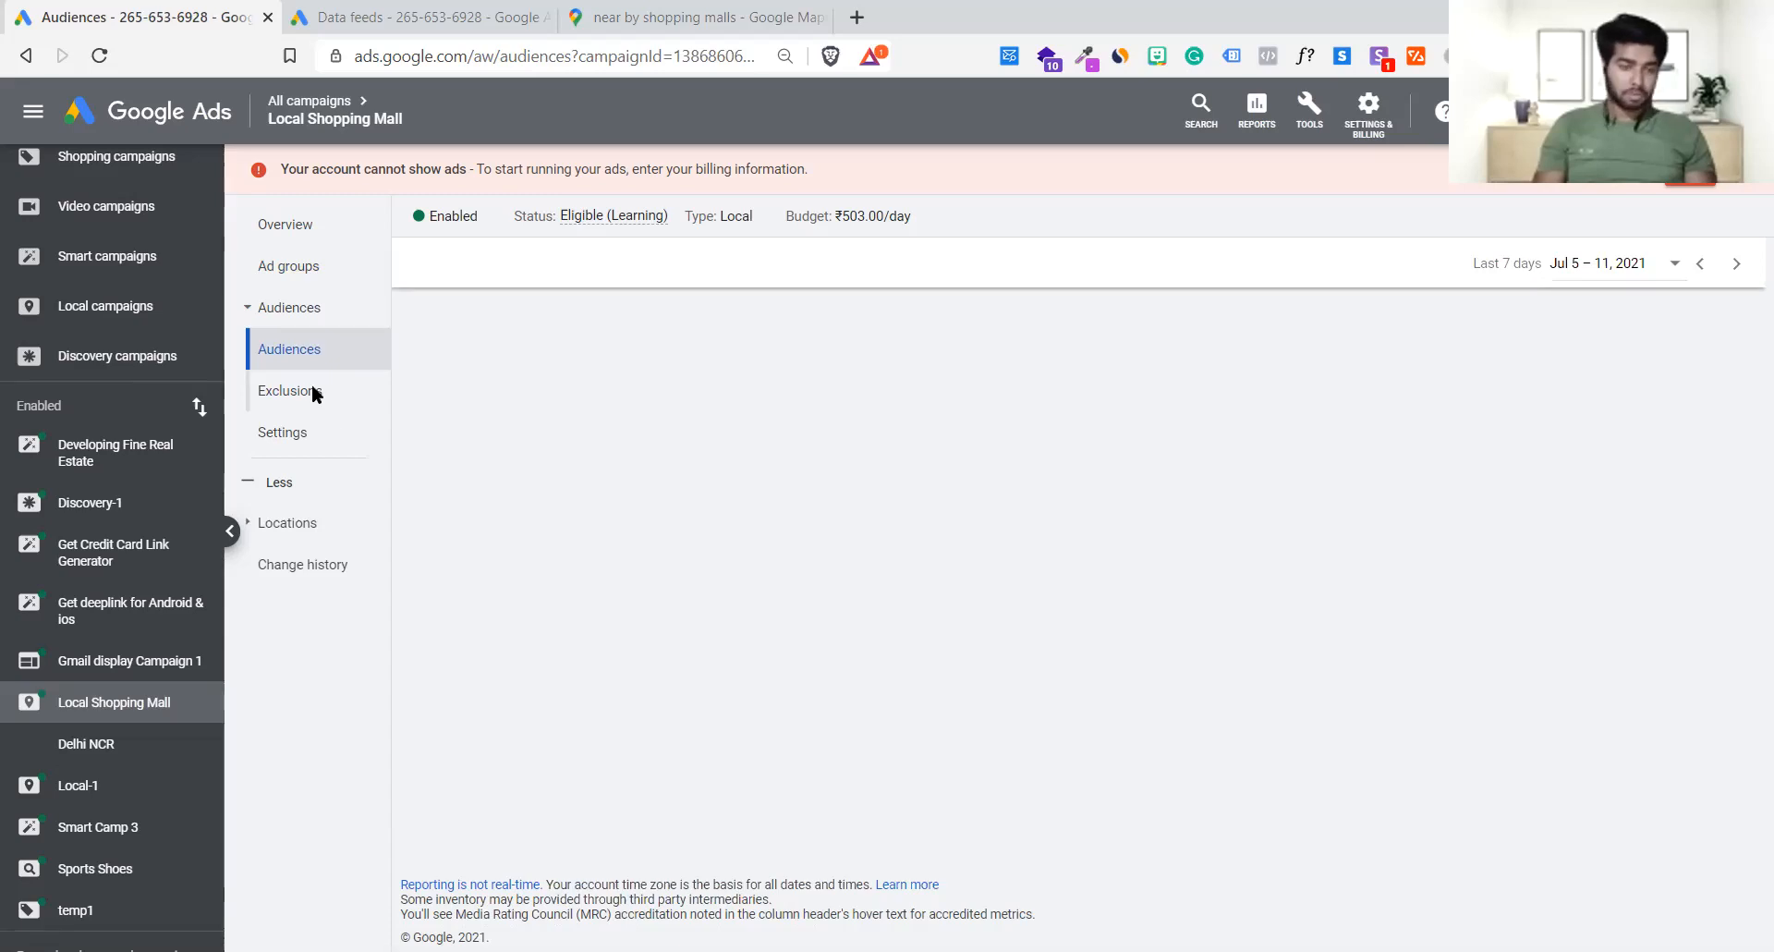
{"action": "mouse_move", "coordinate": [683, 462]}
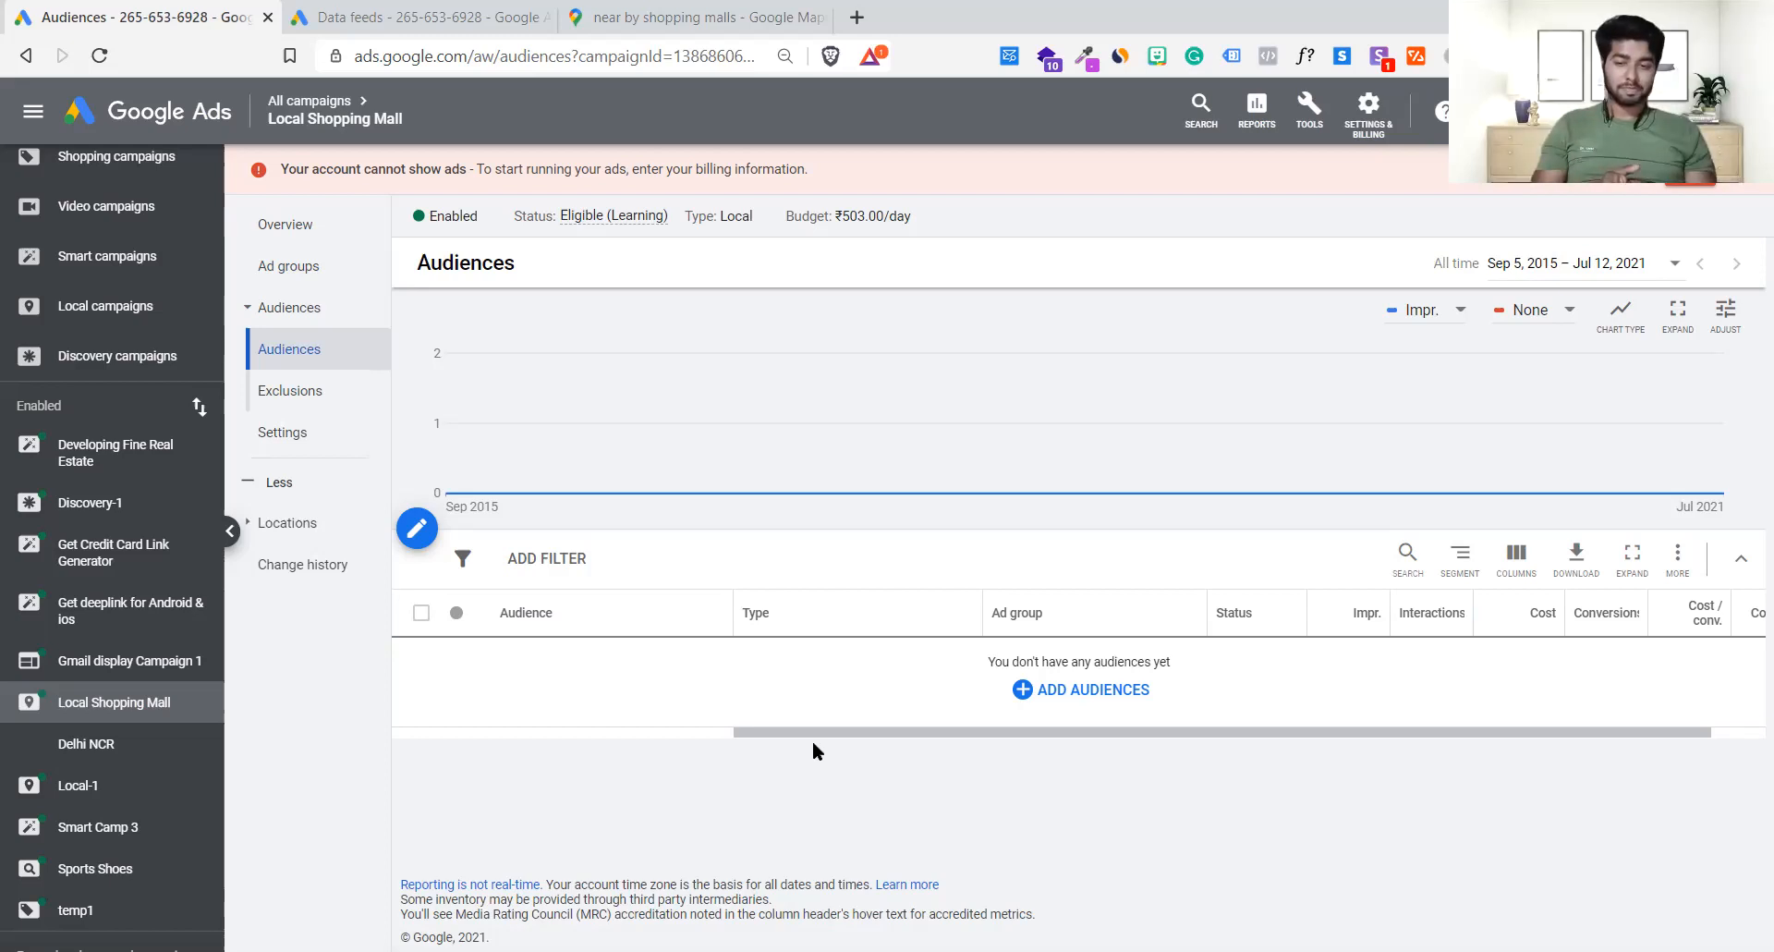
{"action": "left_click", "coordinate": [153, 746]}
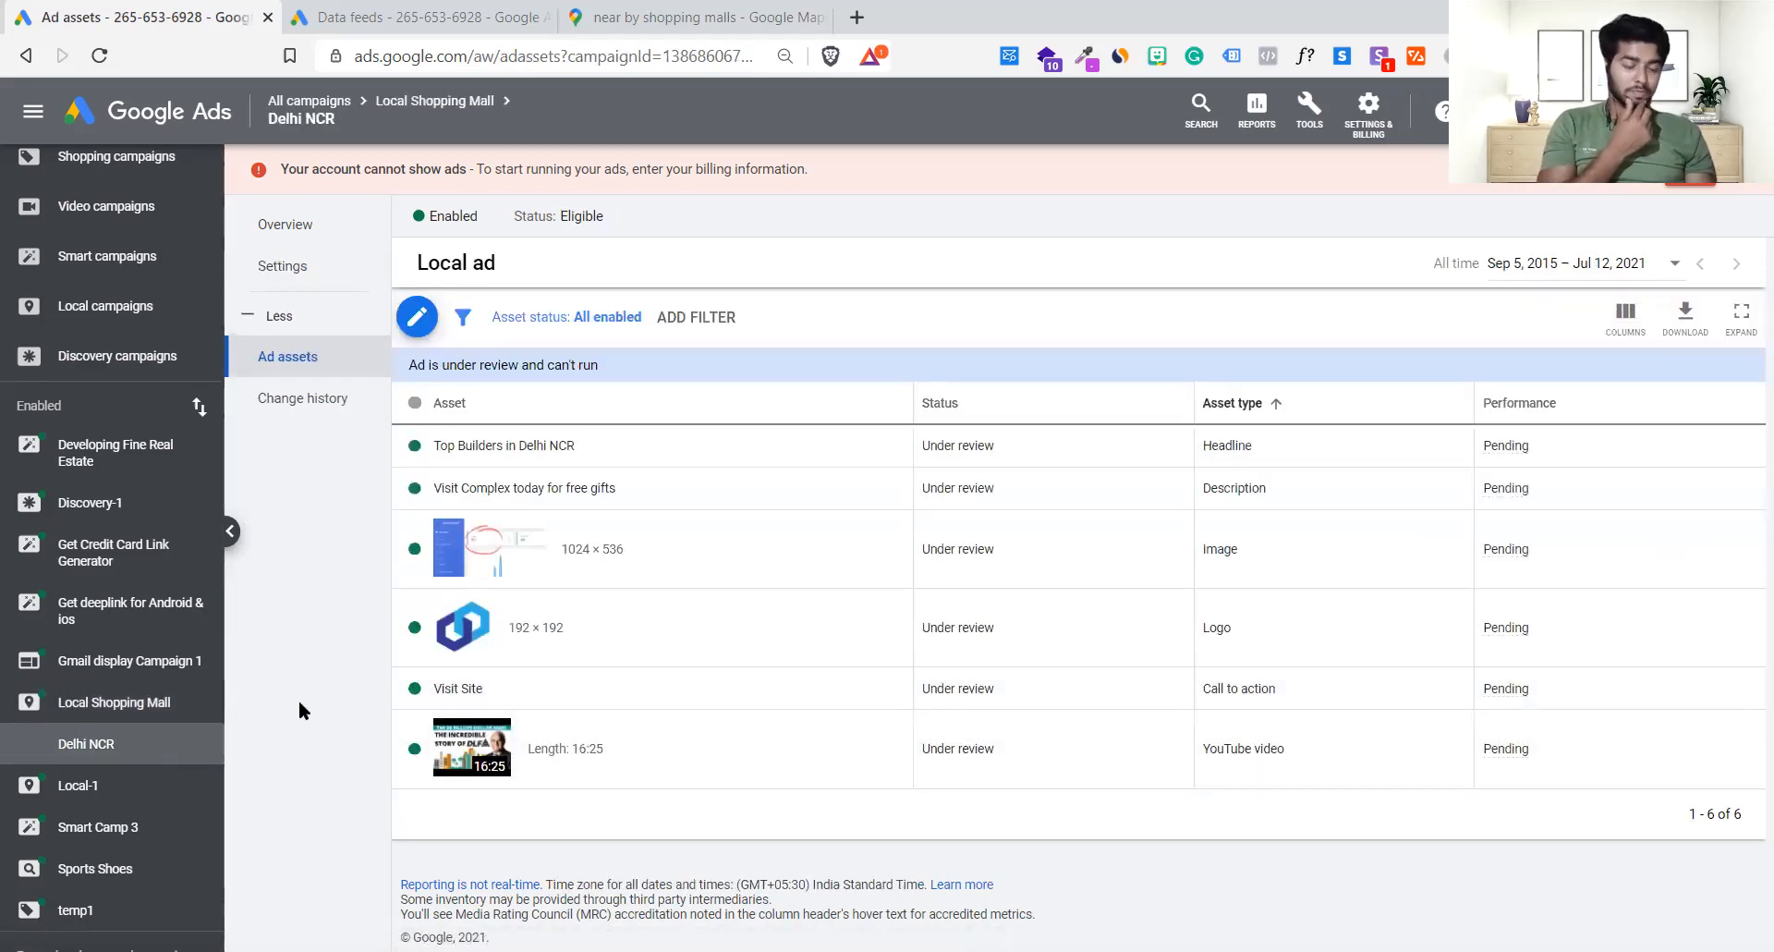
{"action": "left_click", "coordinate": [94, 700]}
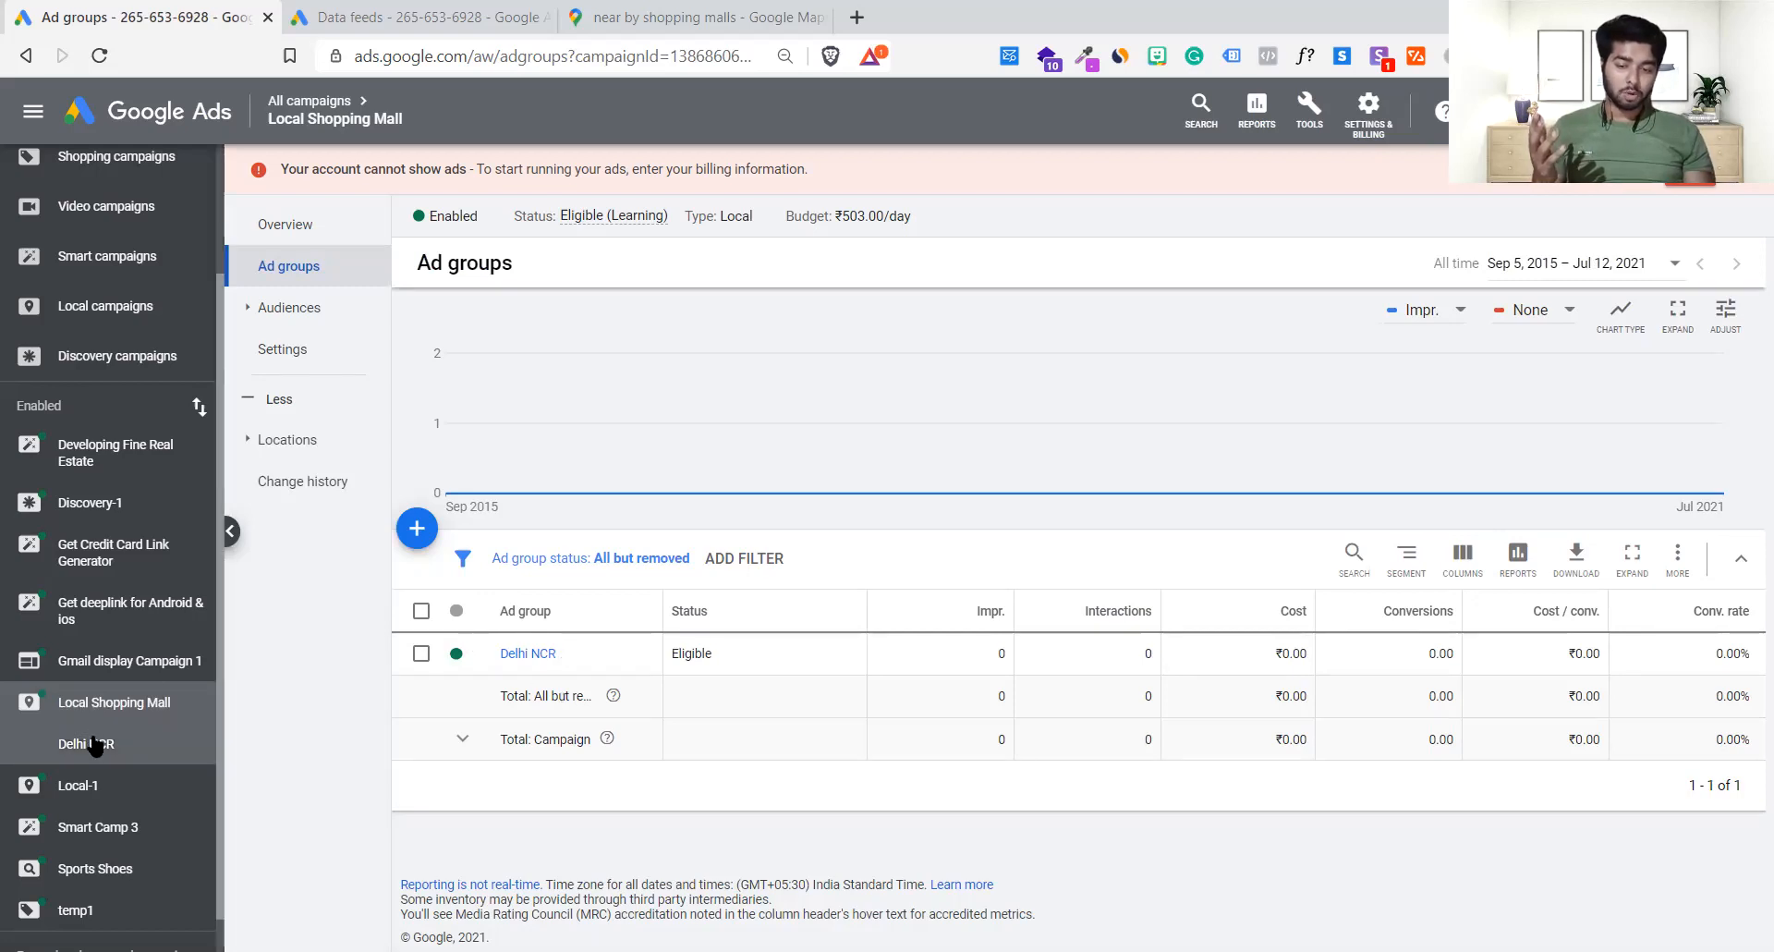
{"action": "left_click", "coordinate": [87, 741]}
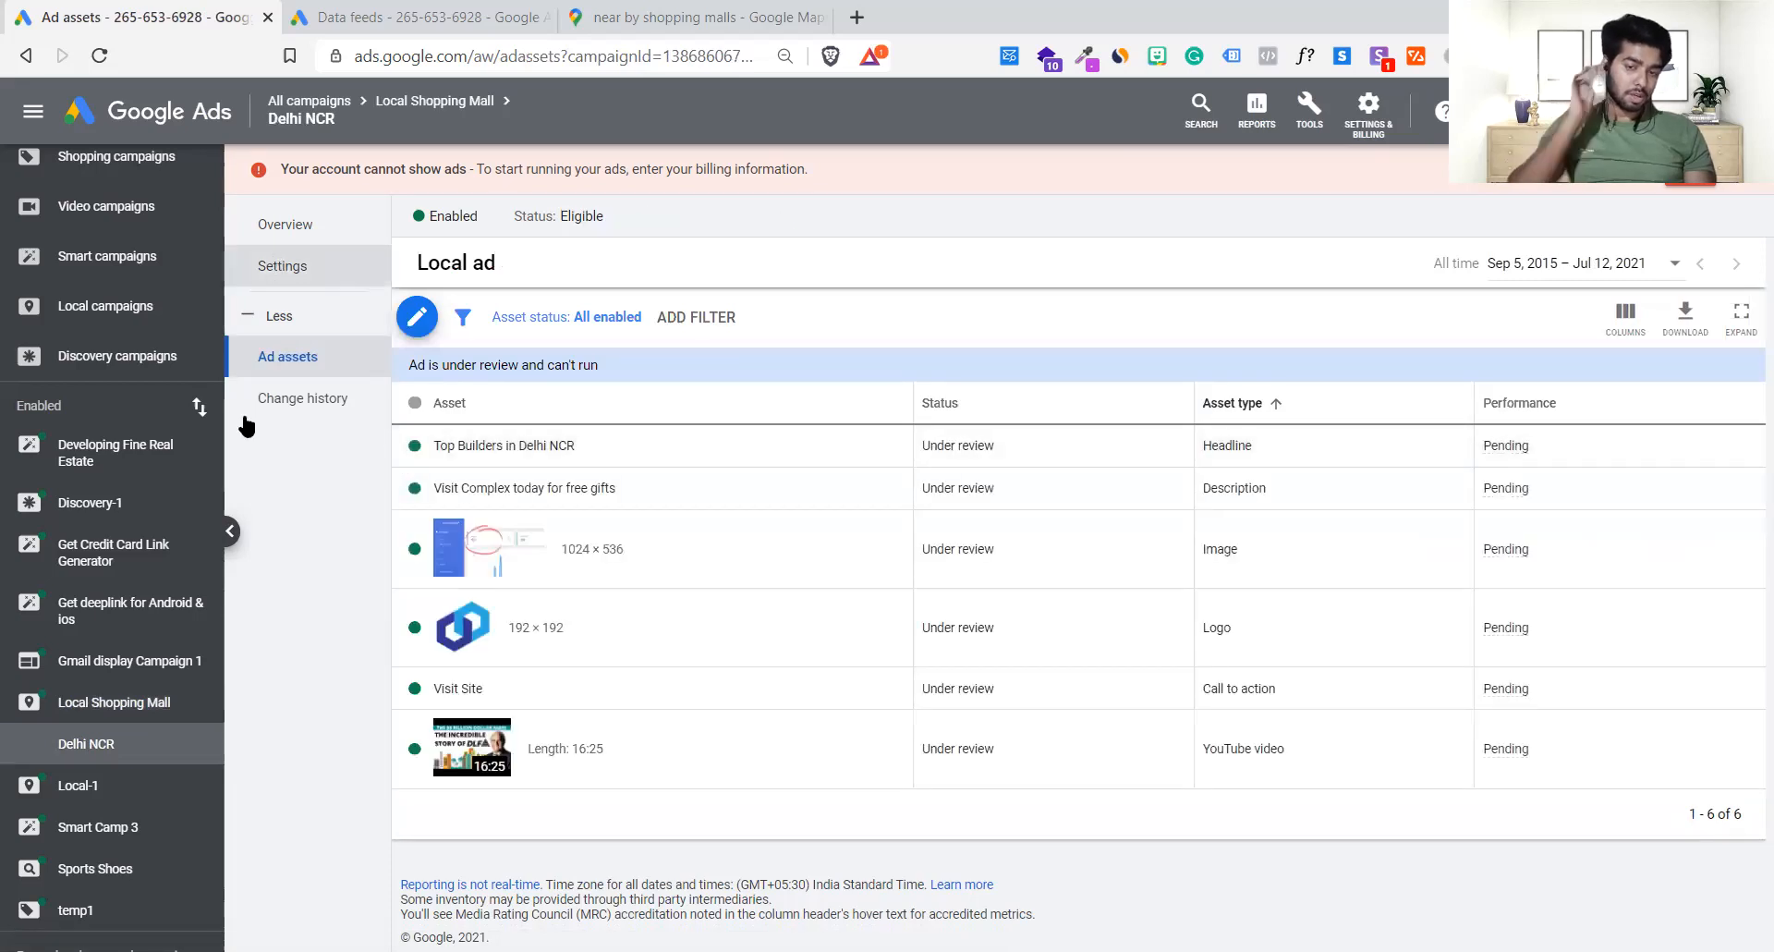
{"action": "left_click", "coordinate": [92, 716]}
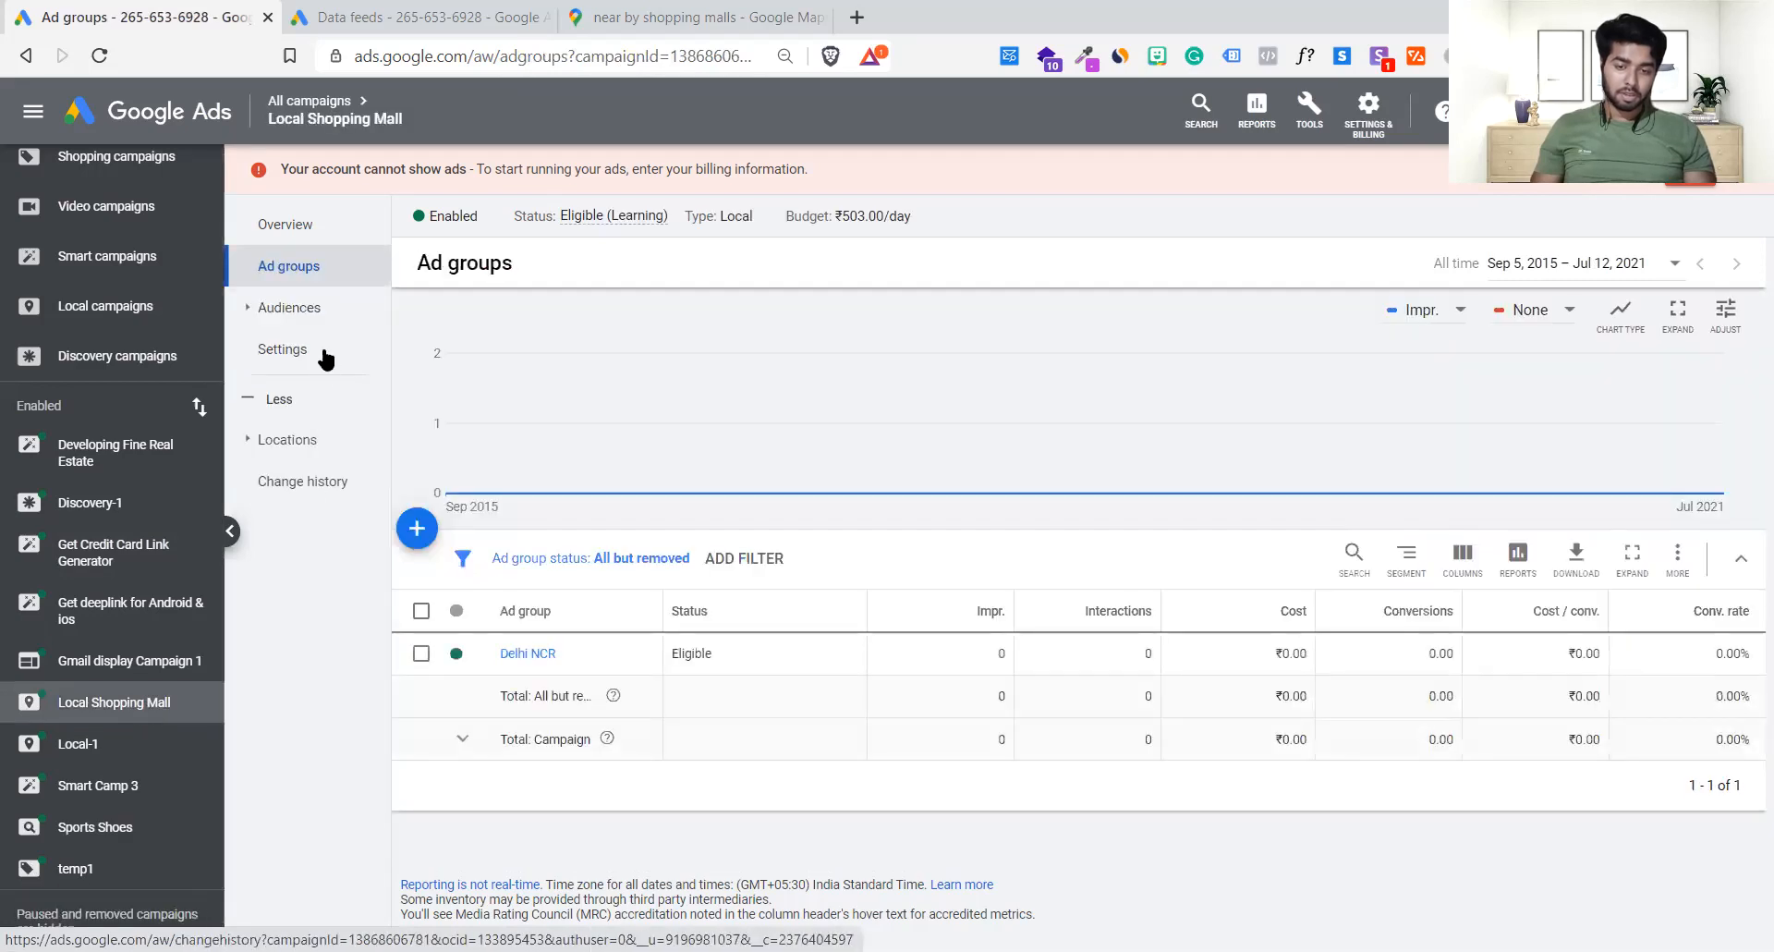
- Explore adding audiences to the Local Shopping Mall campaign with the Observation setting, browsing the Website visitors lists
{"action": "left_click", "coordinate": [330, 314]}
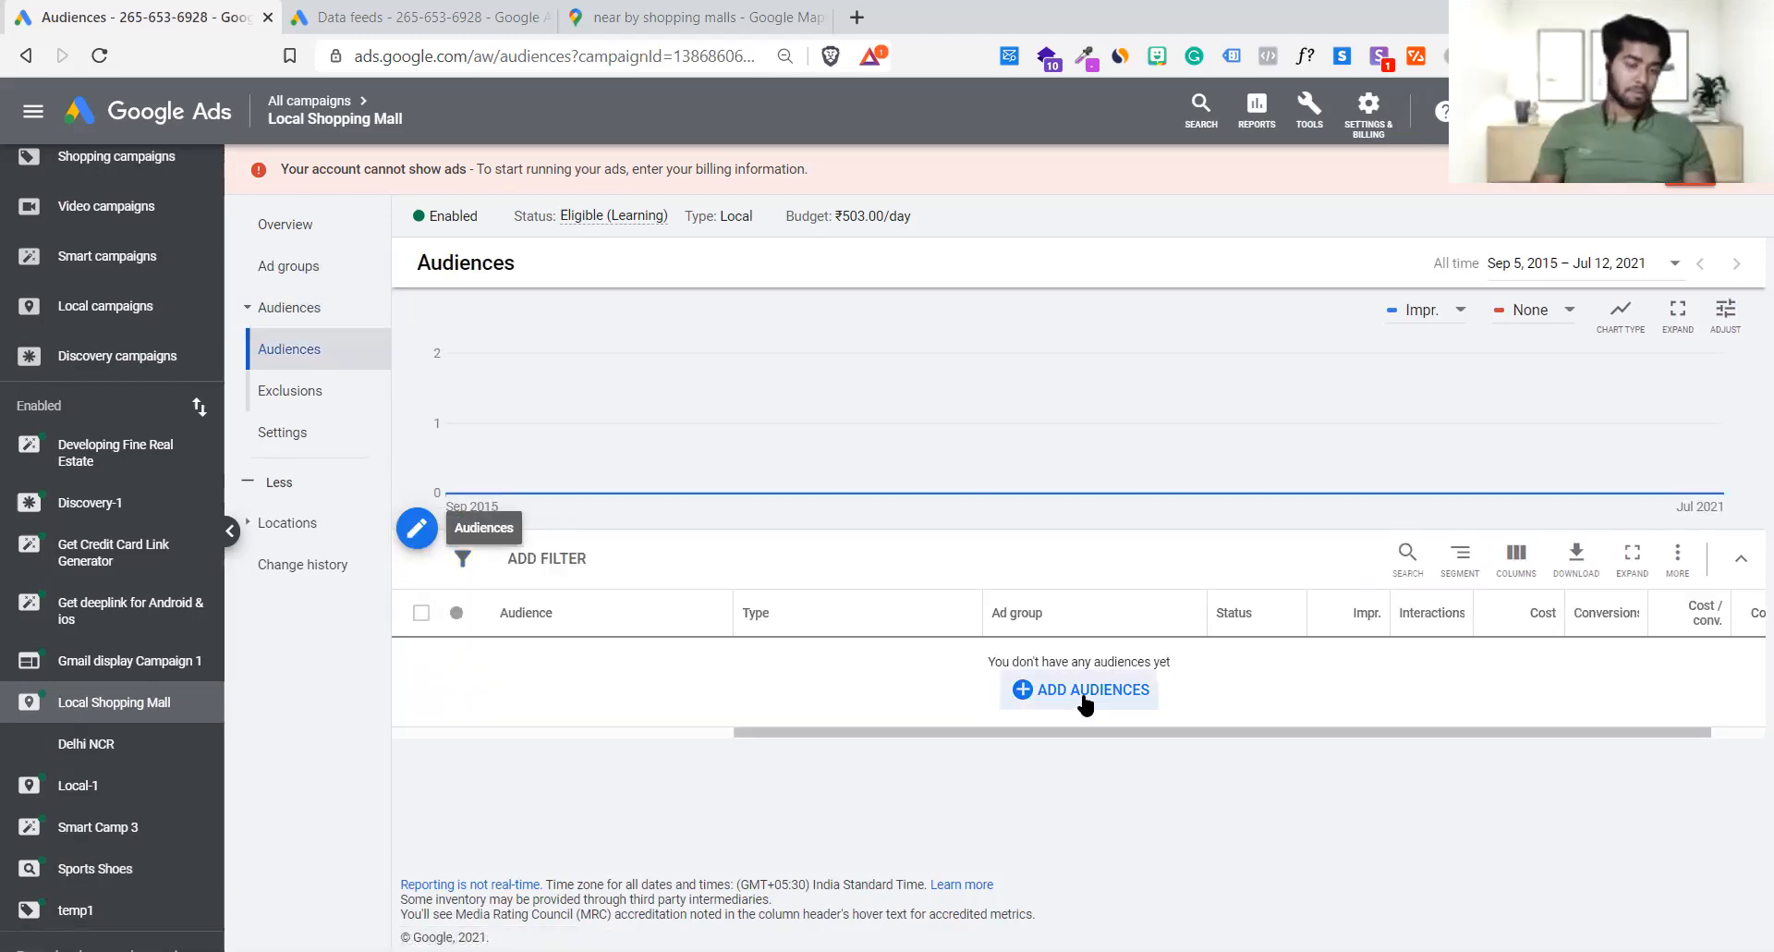
{"action": "left_click", "coordinate": [1083, 691]}
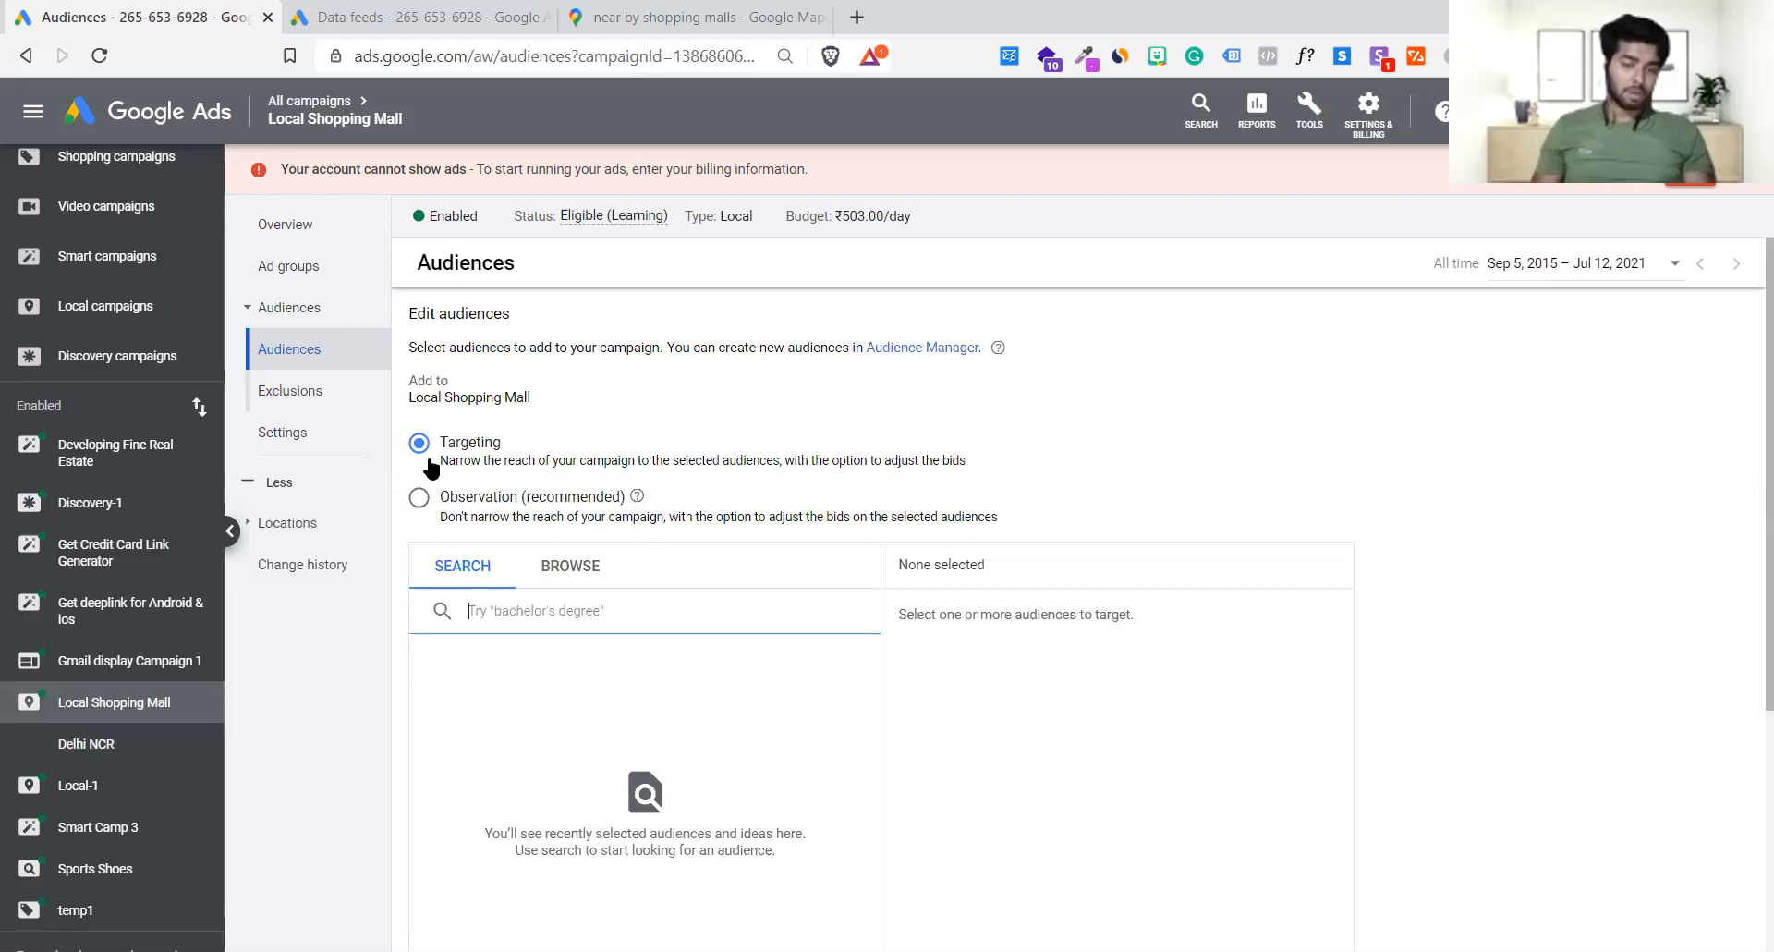
{"action": "left_click", "coordinate": [425, 493]}
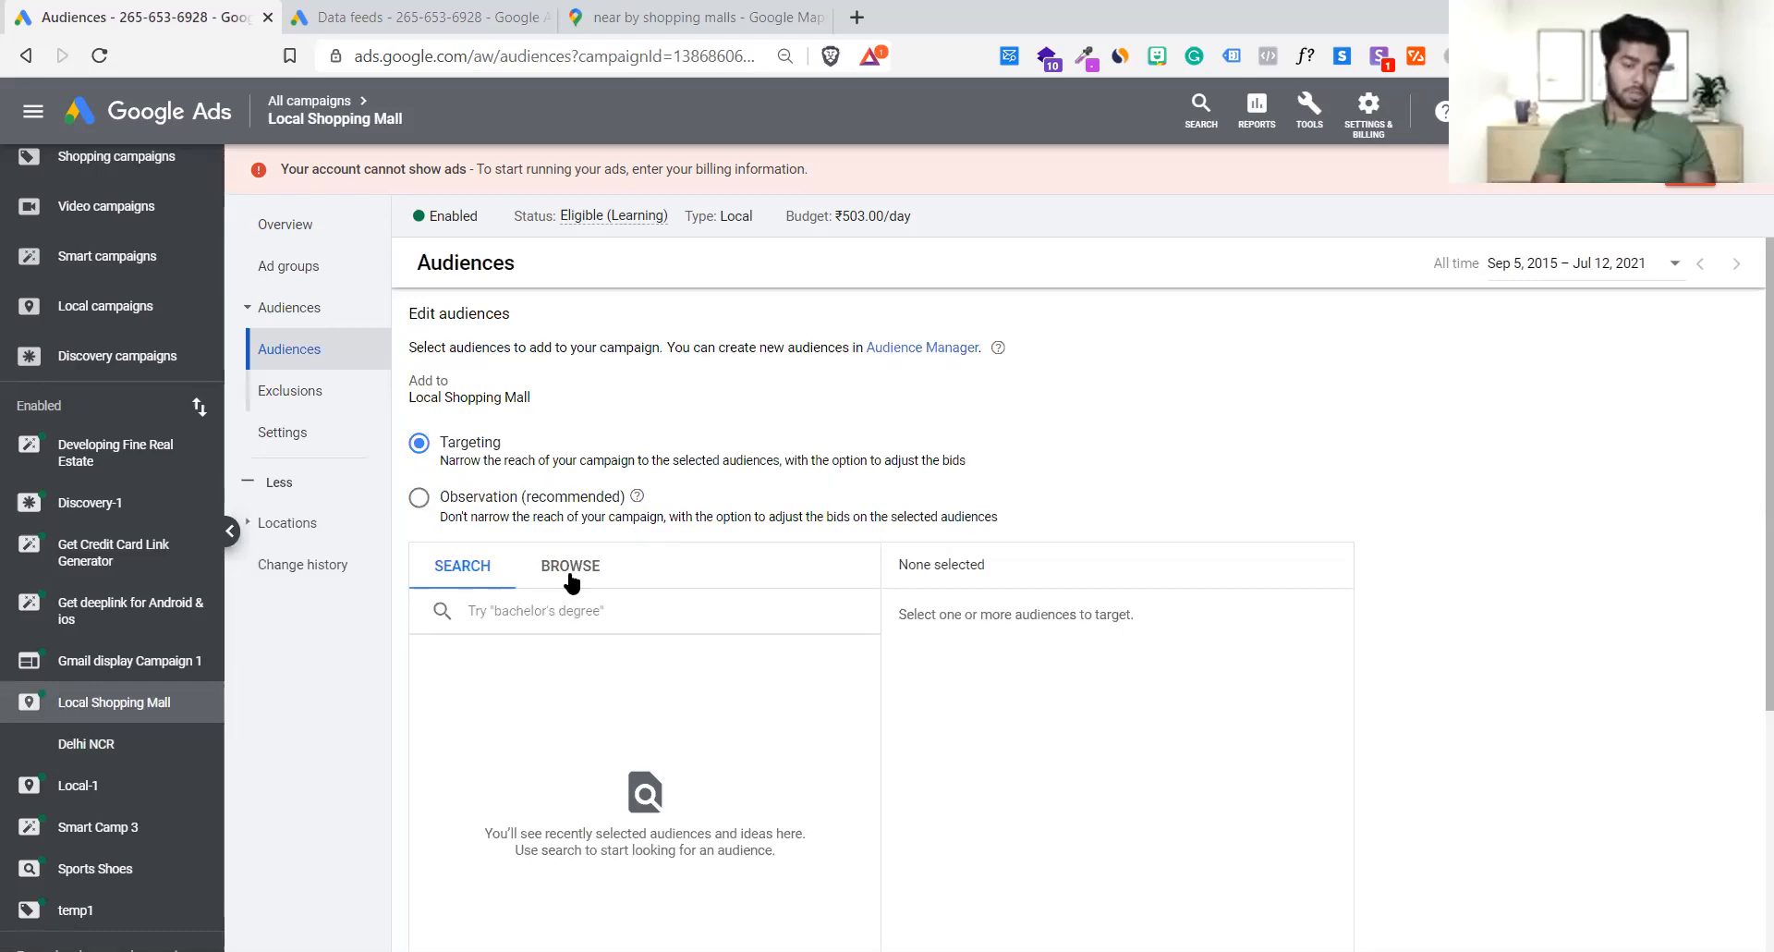
{"action": "left_click", "coordinate": [591, 602]}
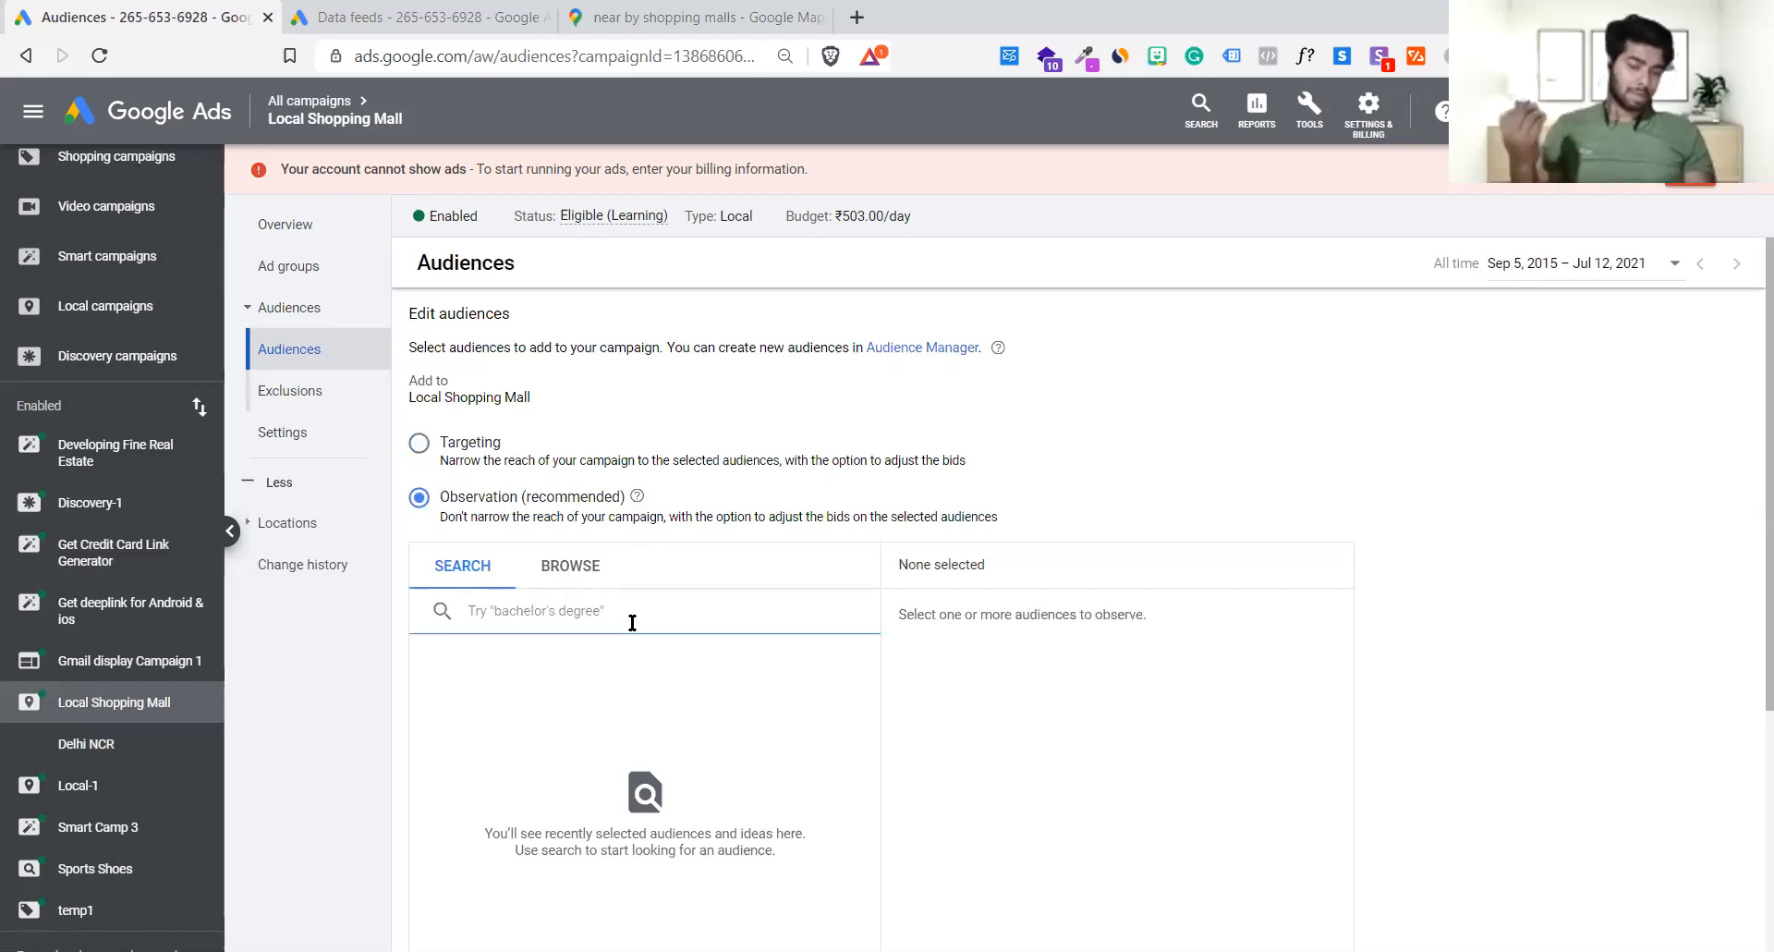
{"action": "left_click", "coordinate": [588, 568]}
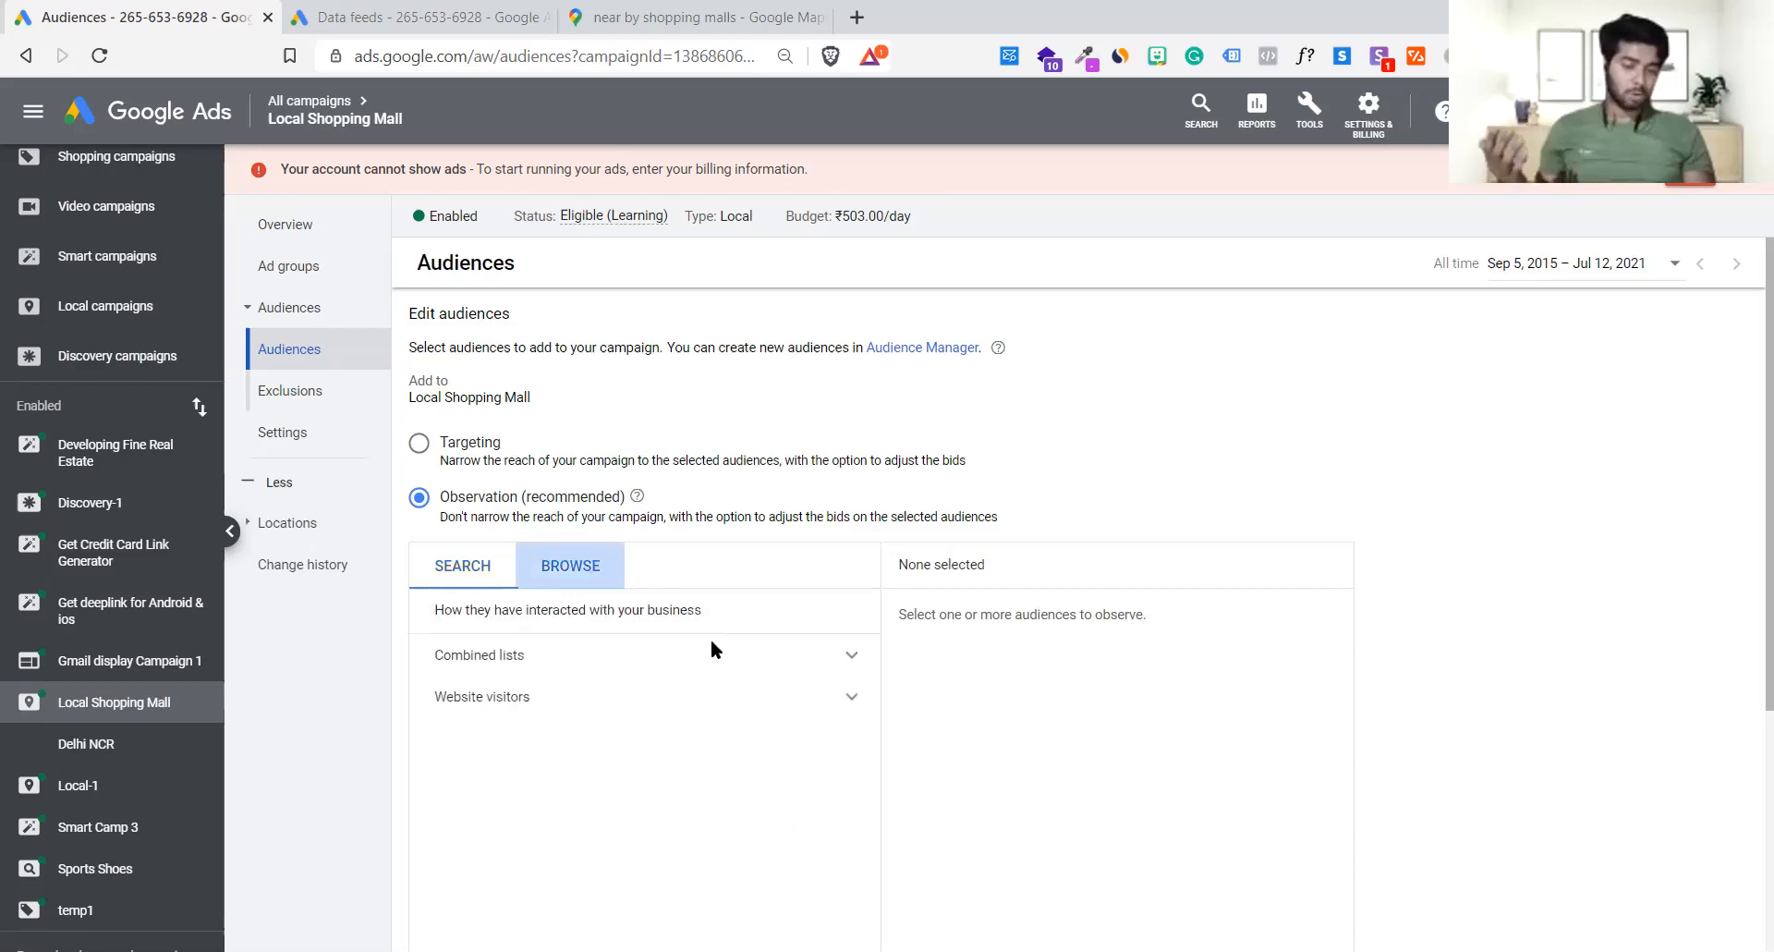
{"action": "scroll", "coordinate": [711, 648], "scroll_direction": "down", "scroll_amount": 2}
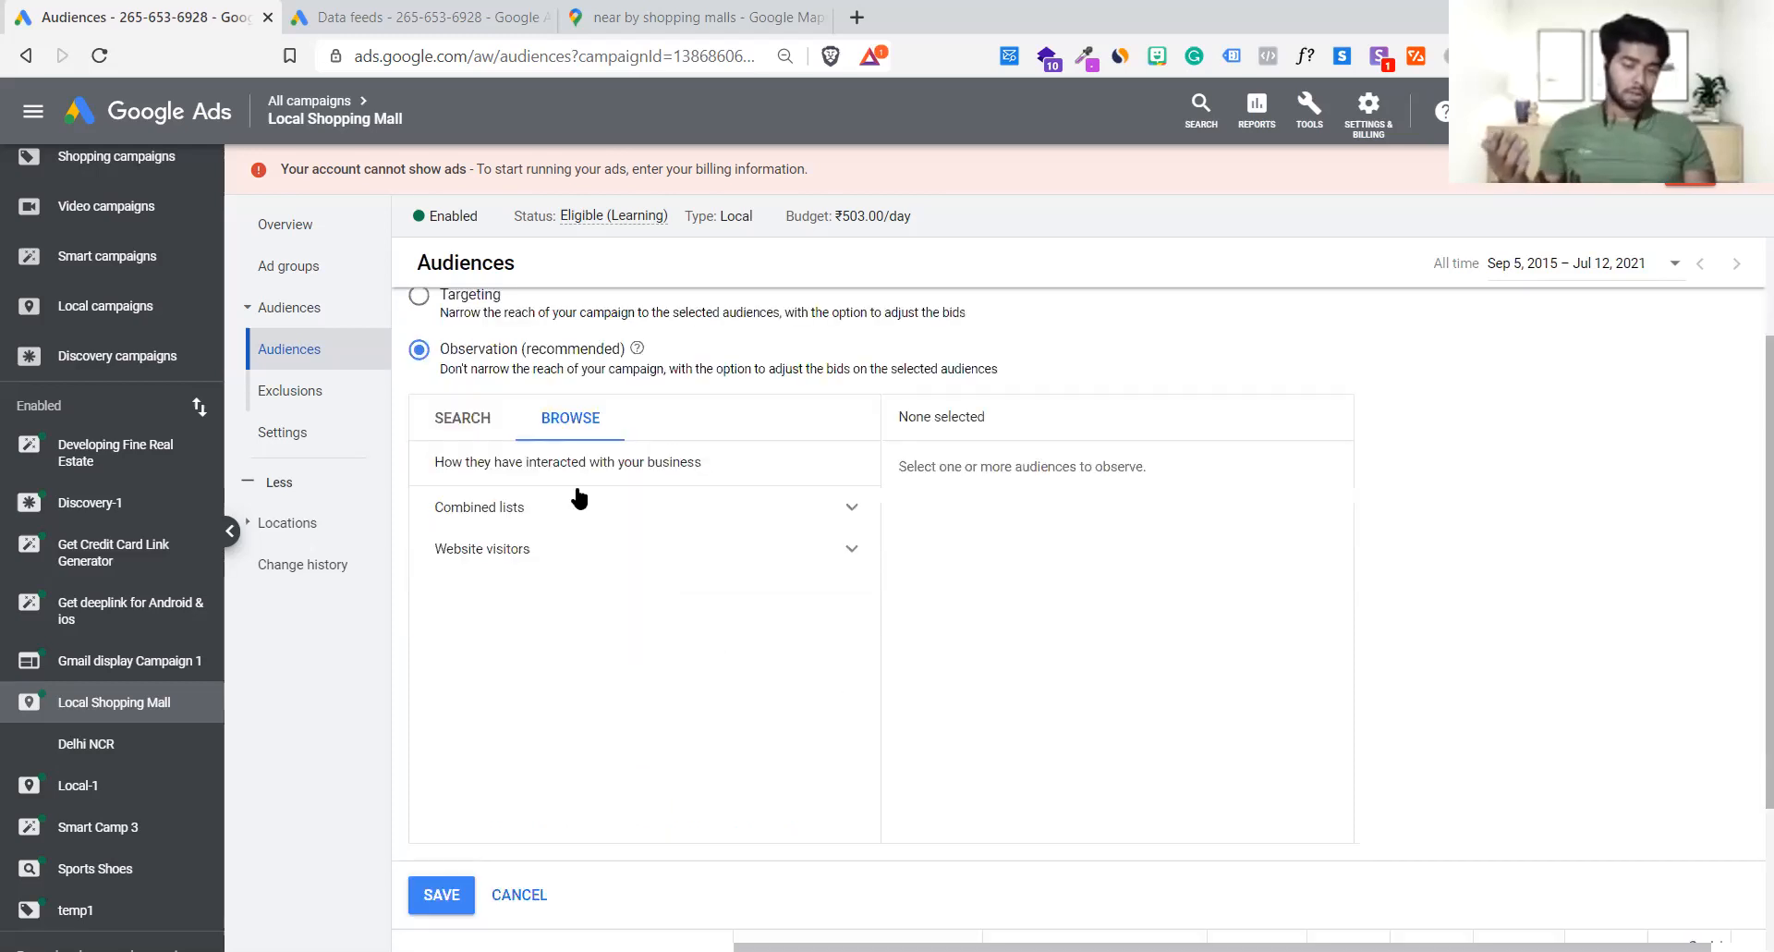
{"action": "left_click", "coordinate": [592, 559]}
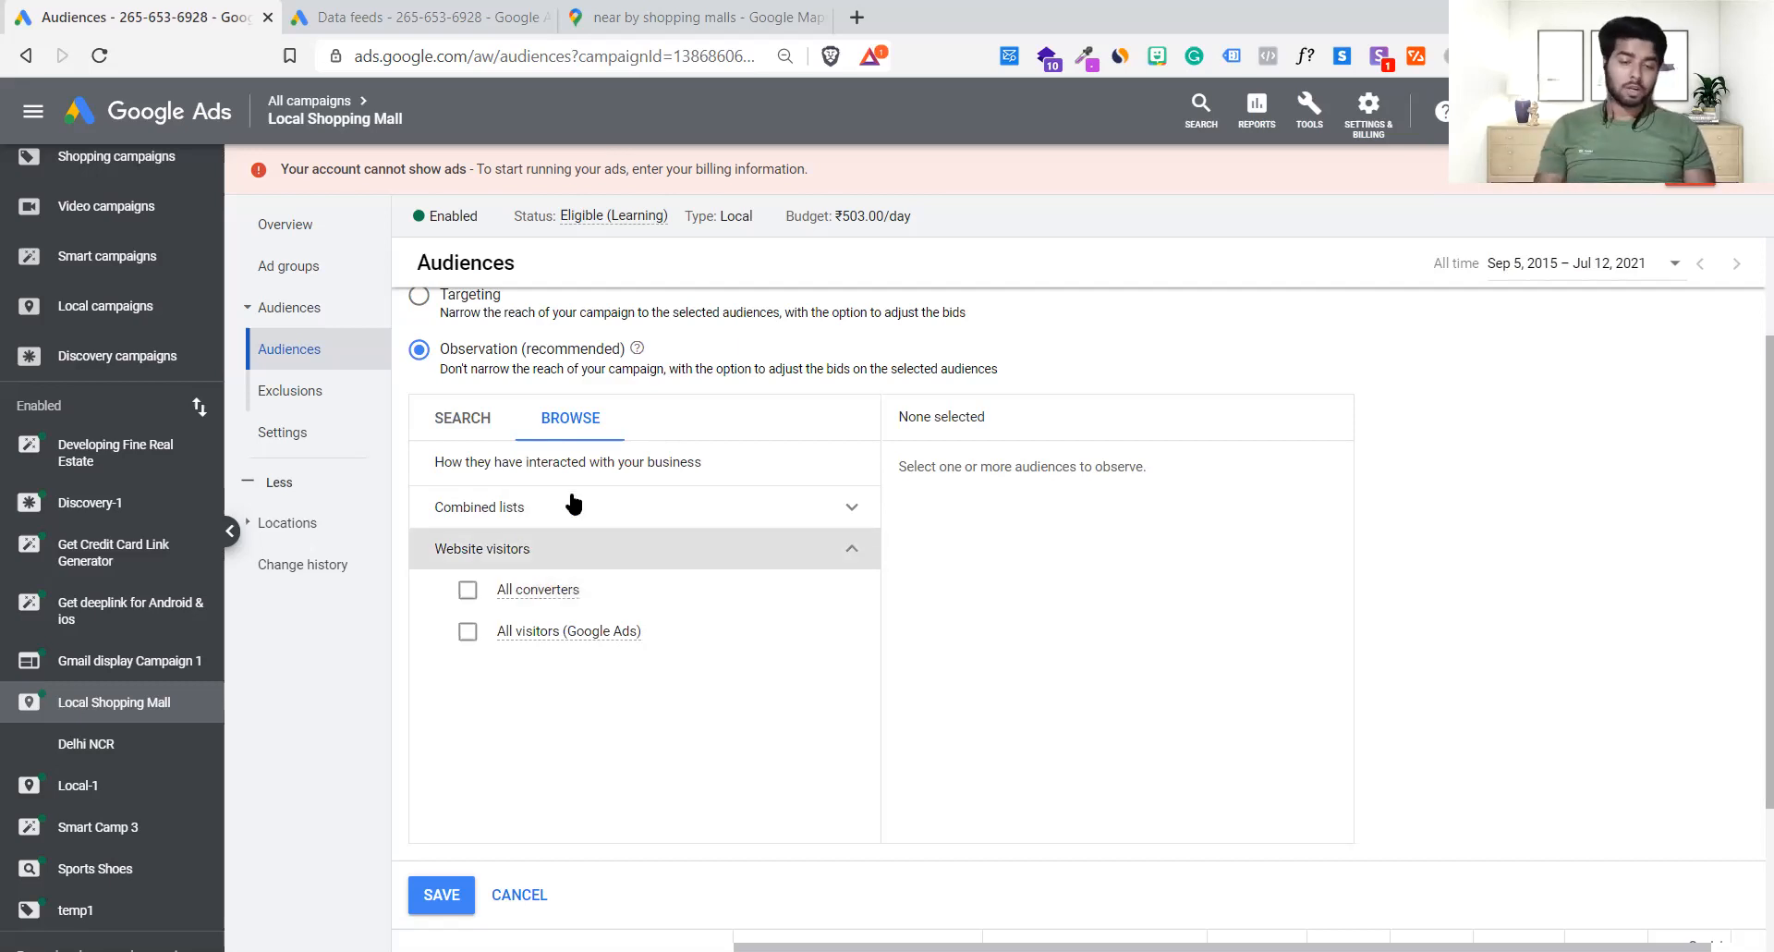
{"action": "left_click", "coordinate": [486, 428]}
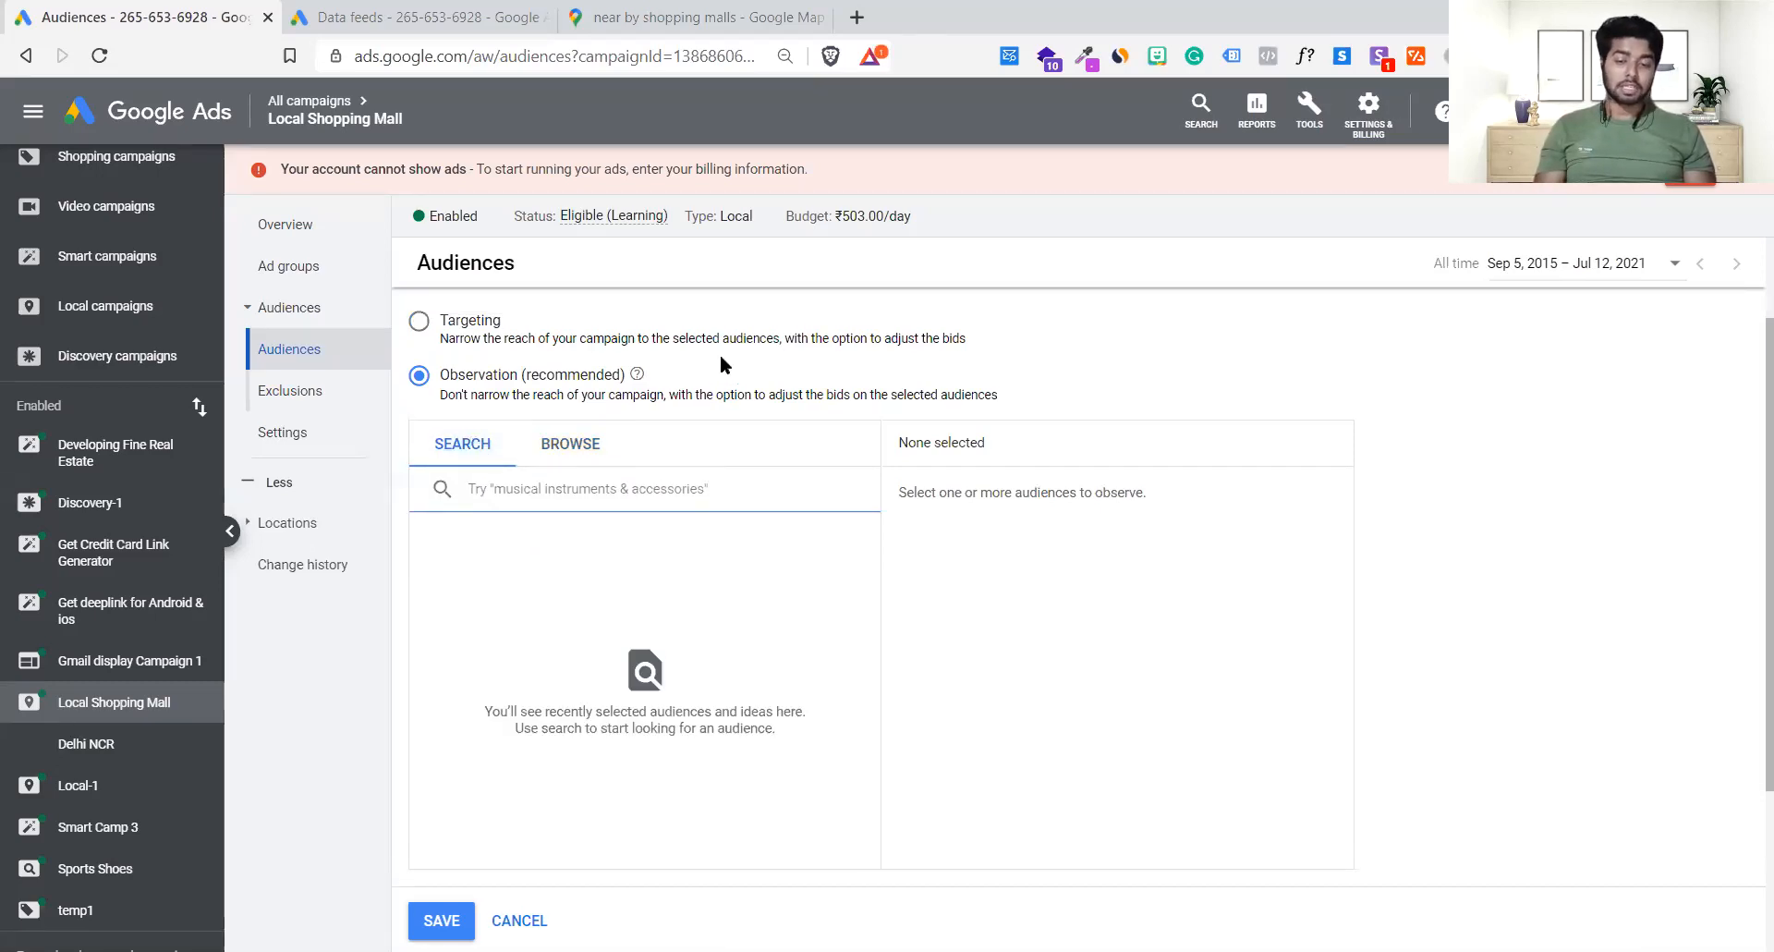
- Explore the audience exclusions of the Local Shopping Mall campaign and its exclusion search, and return to the campaign's audiences
{"action": "left_click", "coordinate": [310, 406]}
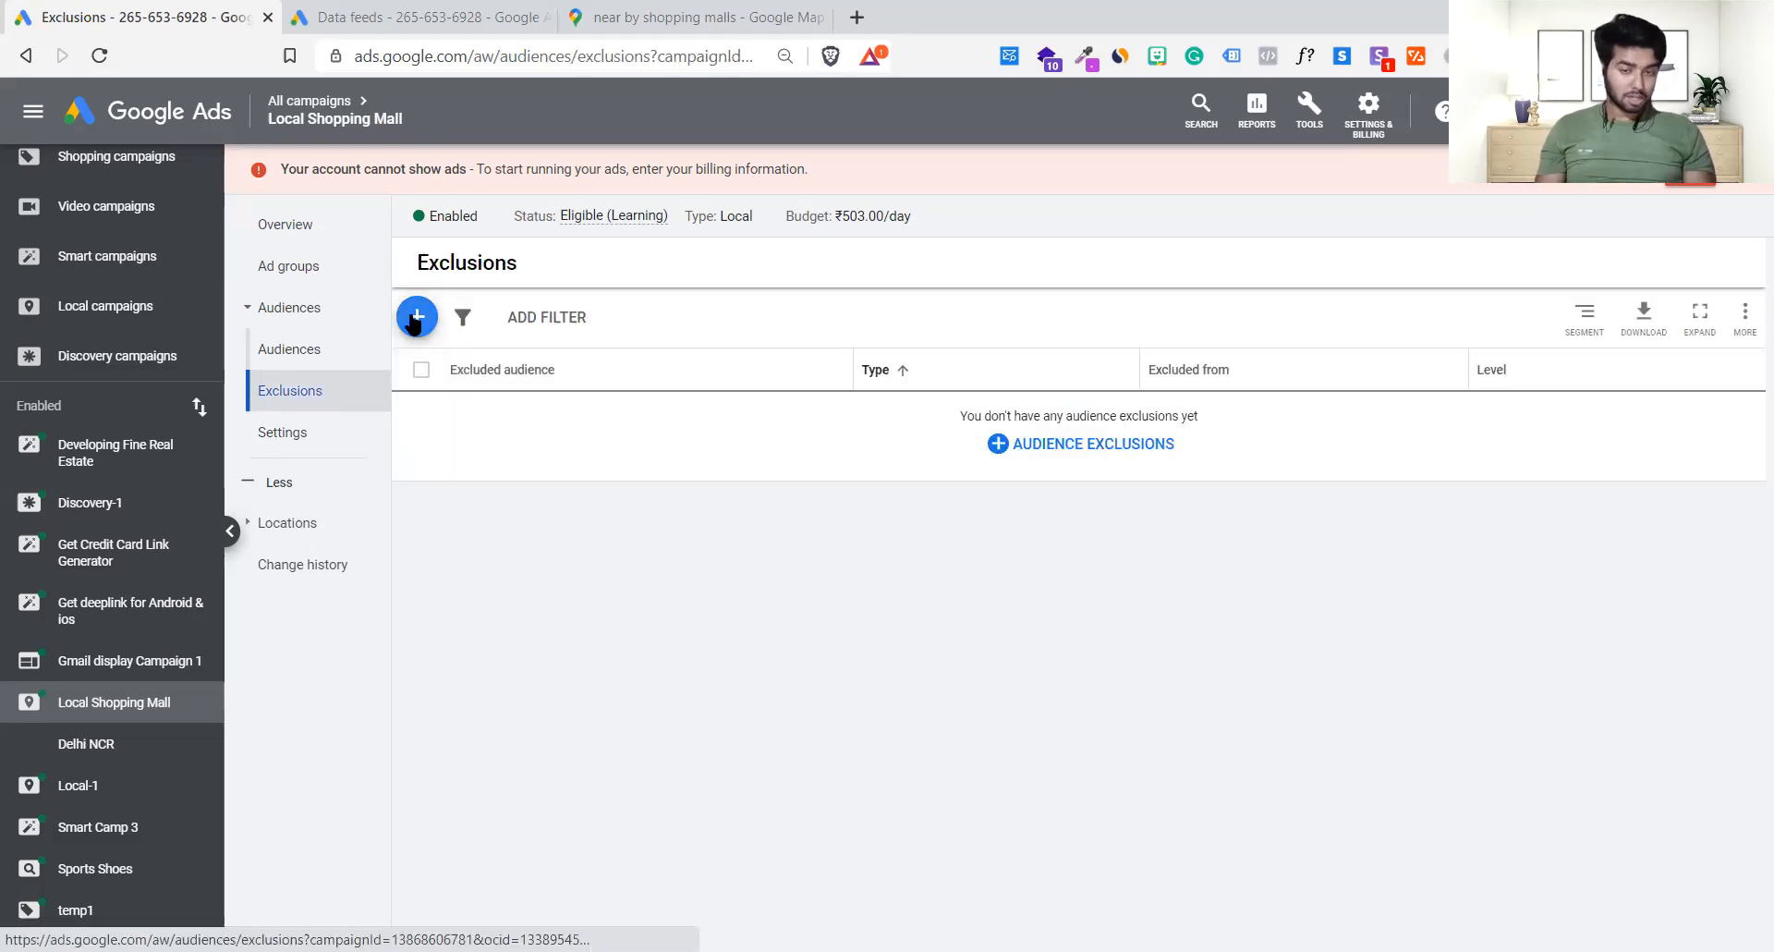
{"action": "left_click", "coordinate": [1167, 456]}
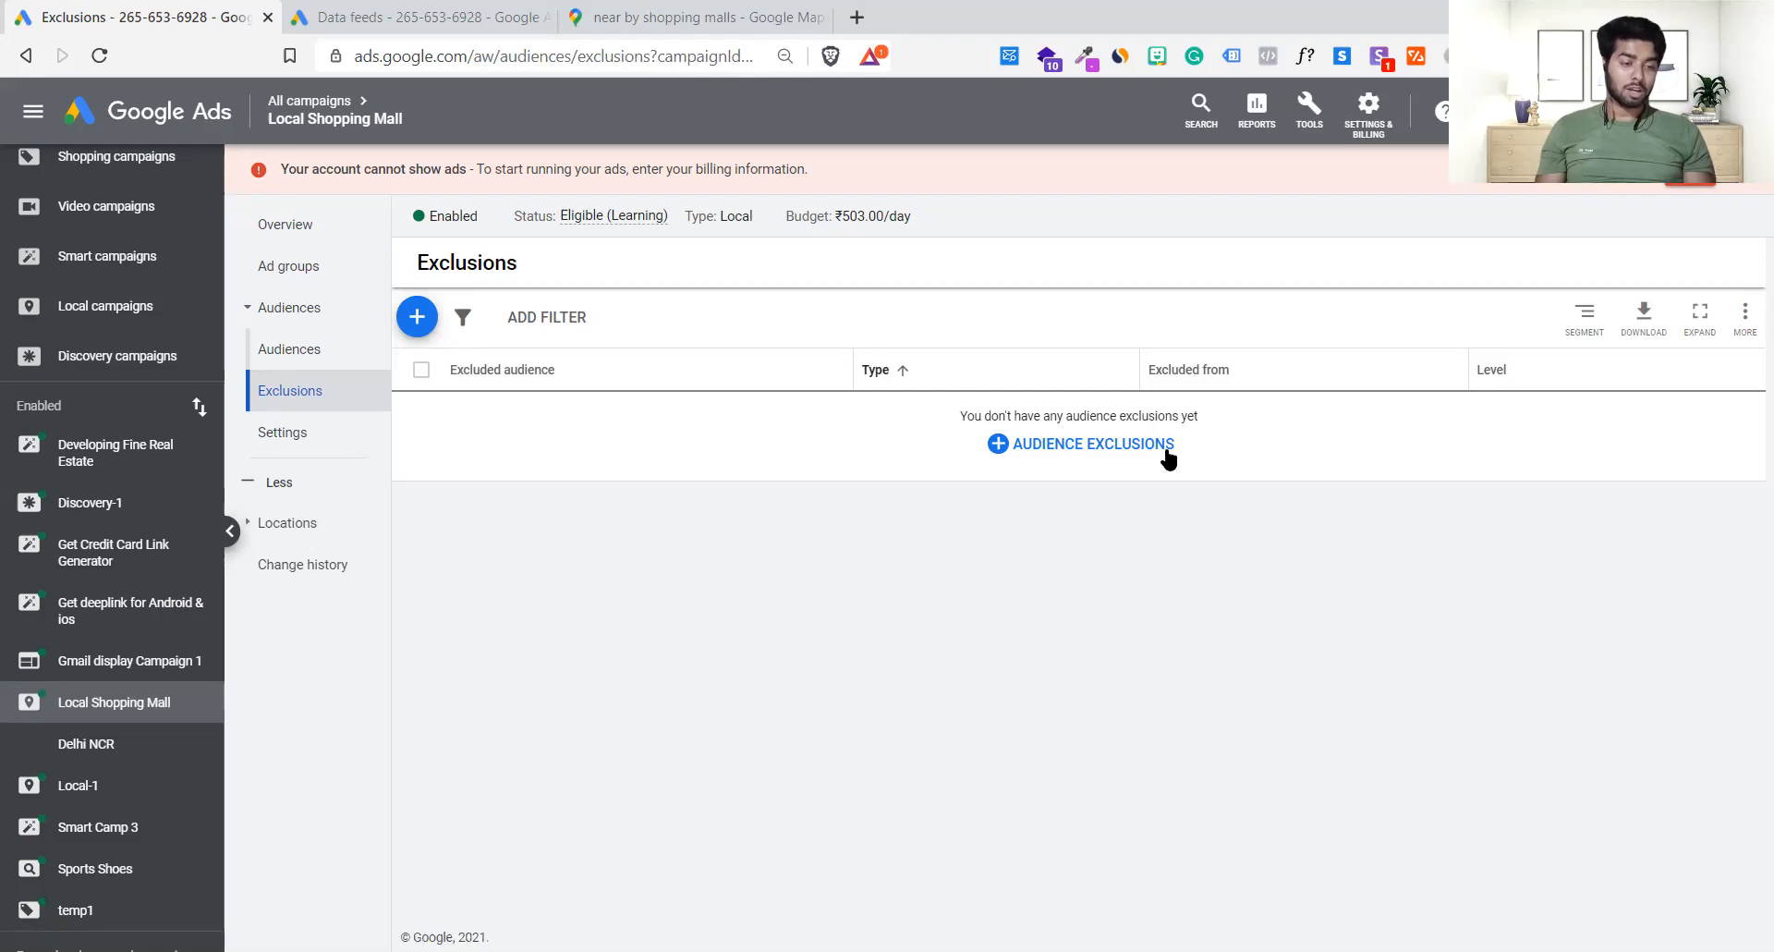
{"action": "left_click", "coordinate": [597, 491]}
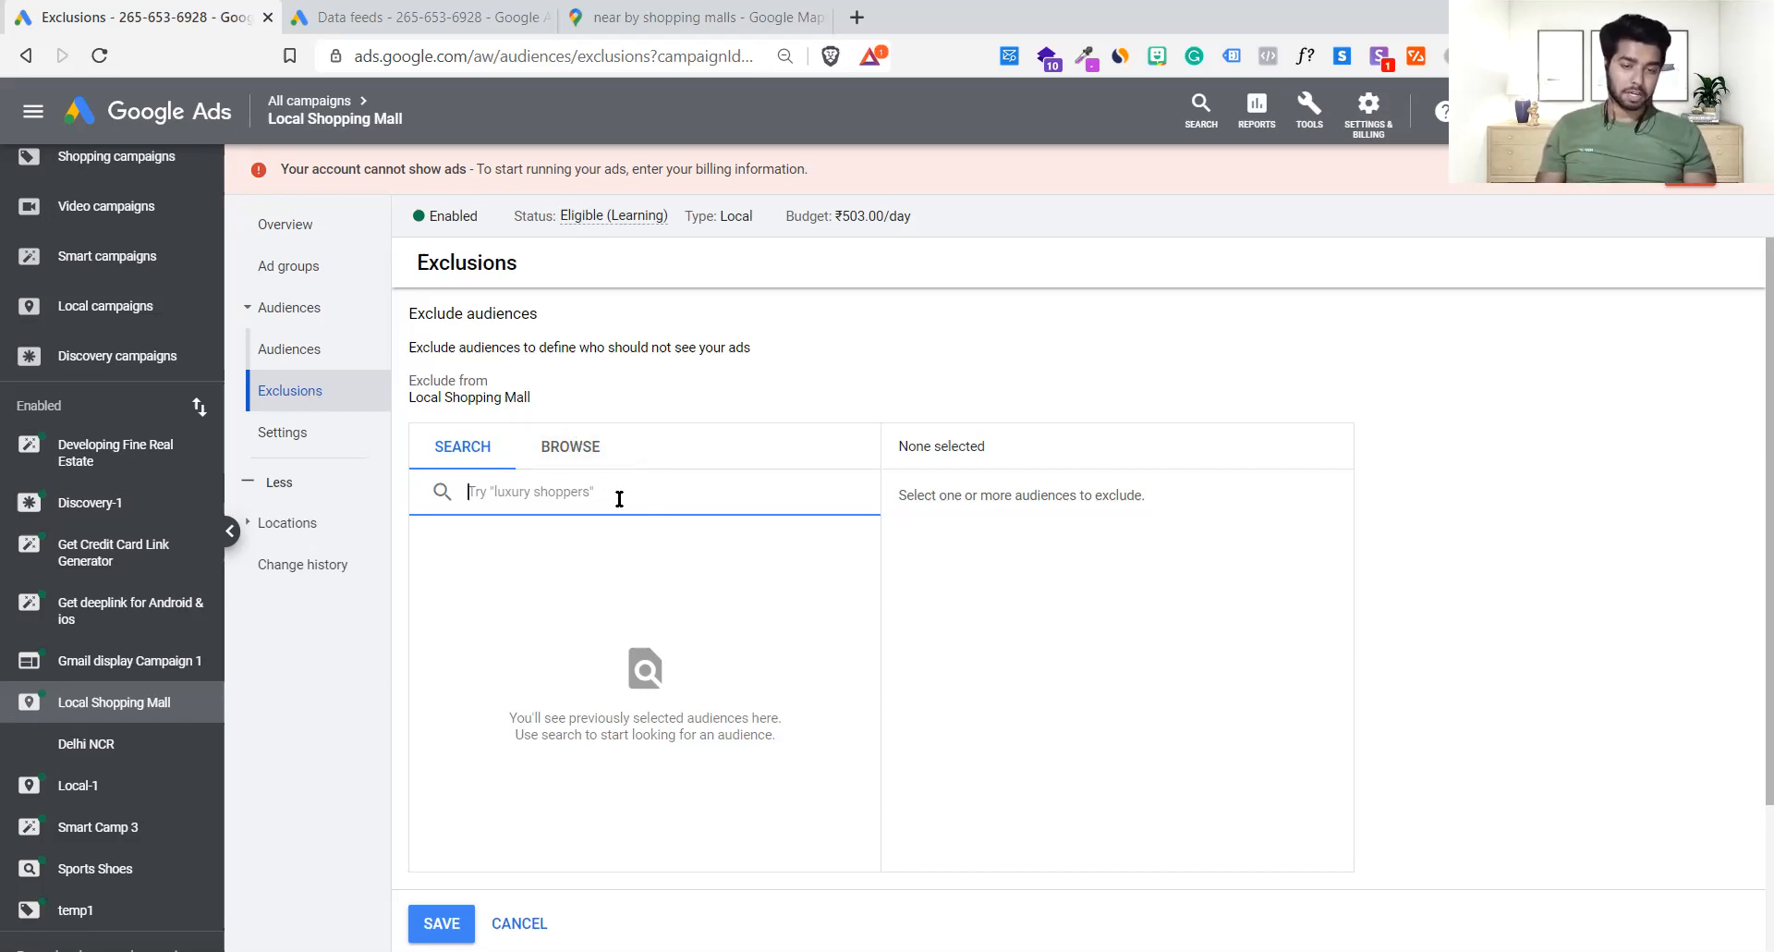
{"action": "left_click", "coordinate": [347, 362]}
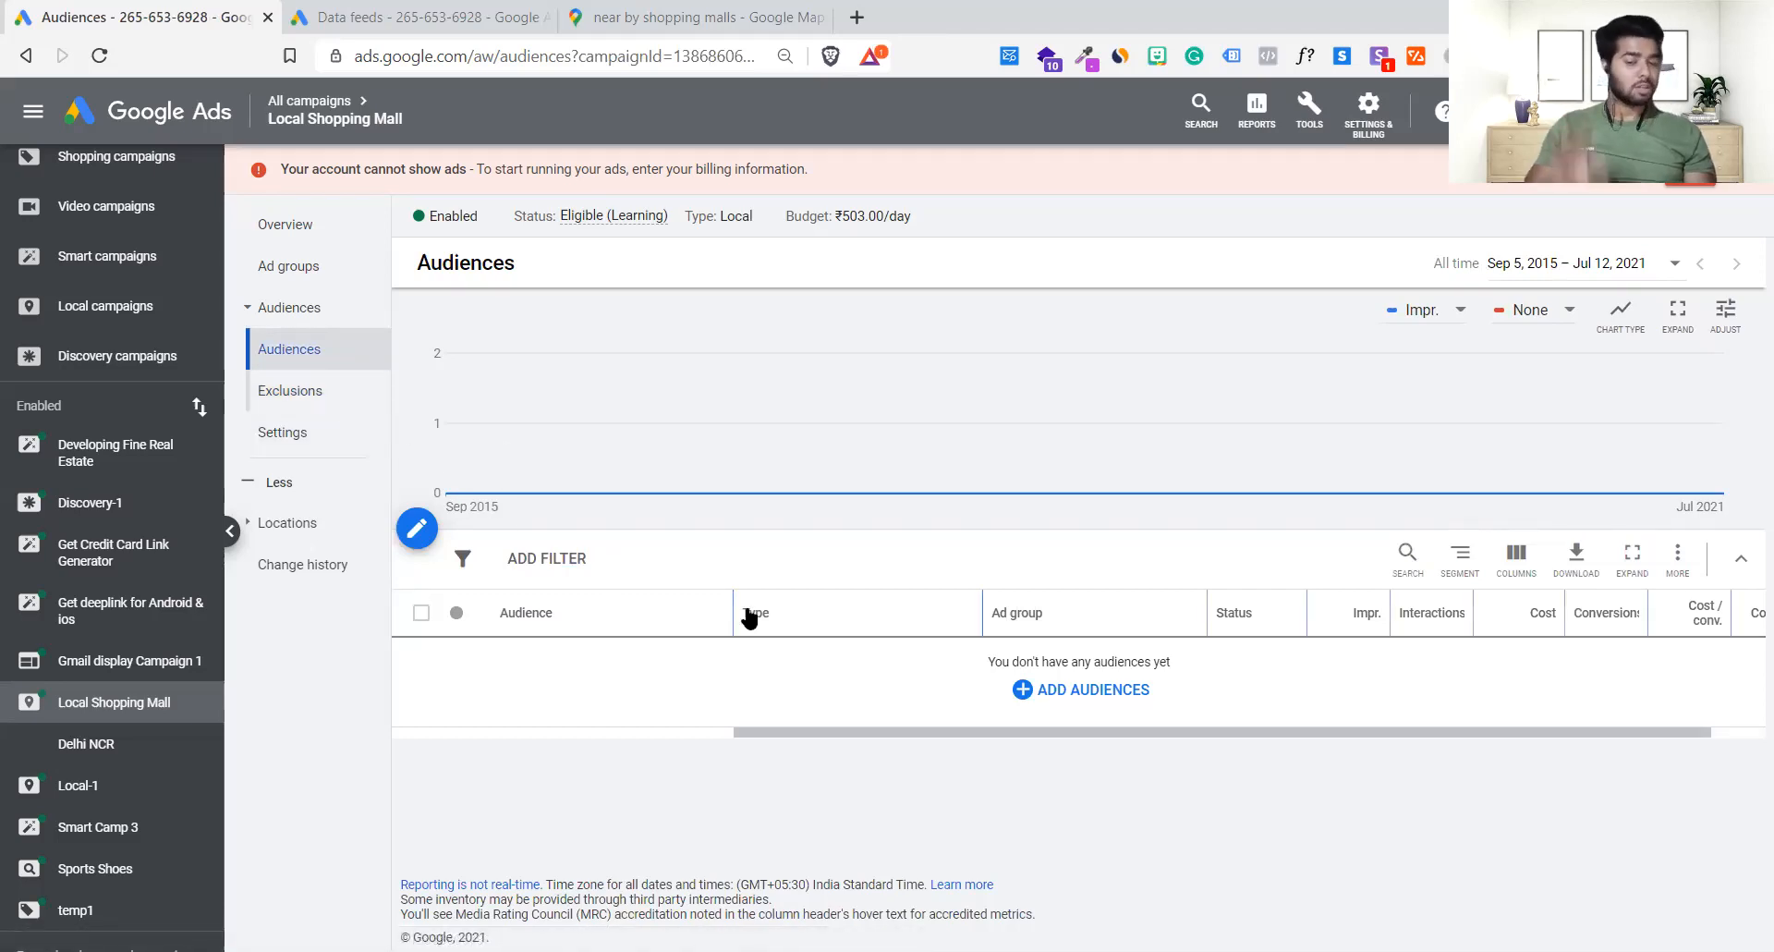
- Examine the Local Shopping Mall campaign's per store report and its excluded locations, including the form for entering a location to exclude
{"action": "left_click", "coordinate": [287, 527]}
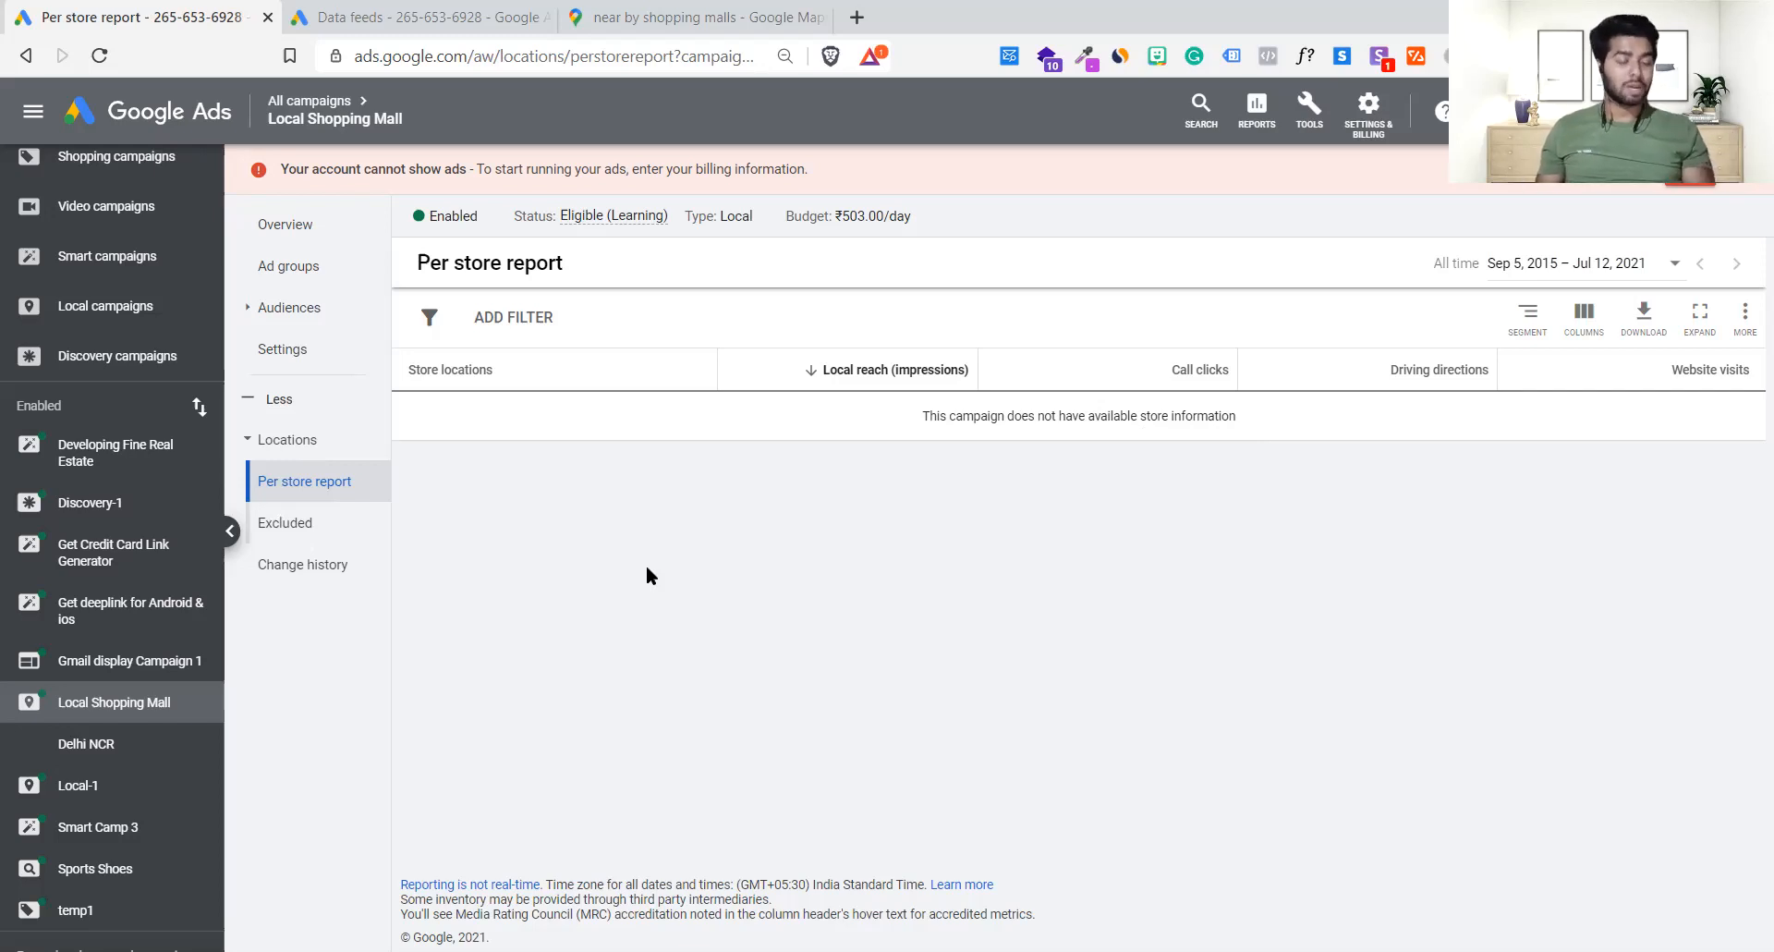
{"action": "left_click", "coordinate": [315, 545]}
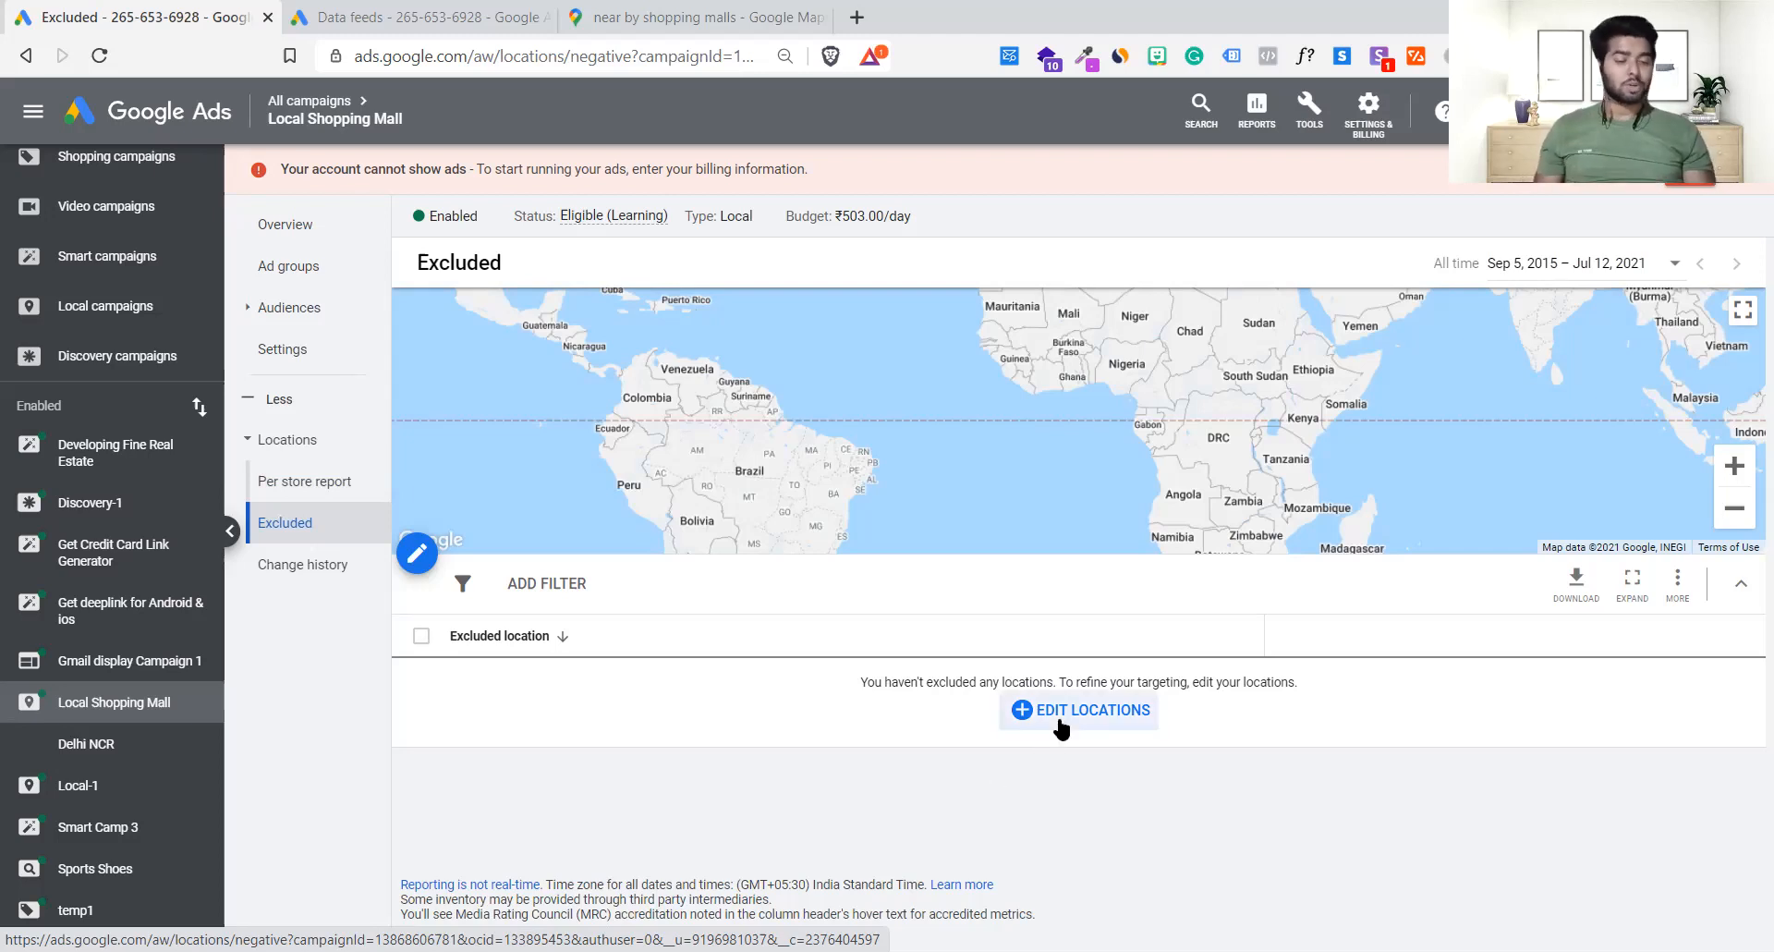
{"action": "left_click", "coordinate": [1061, 729]}
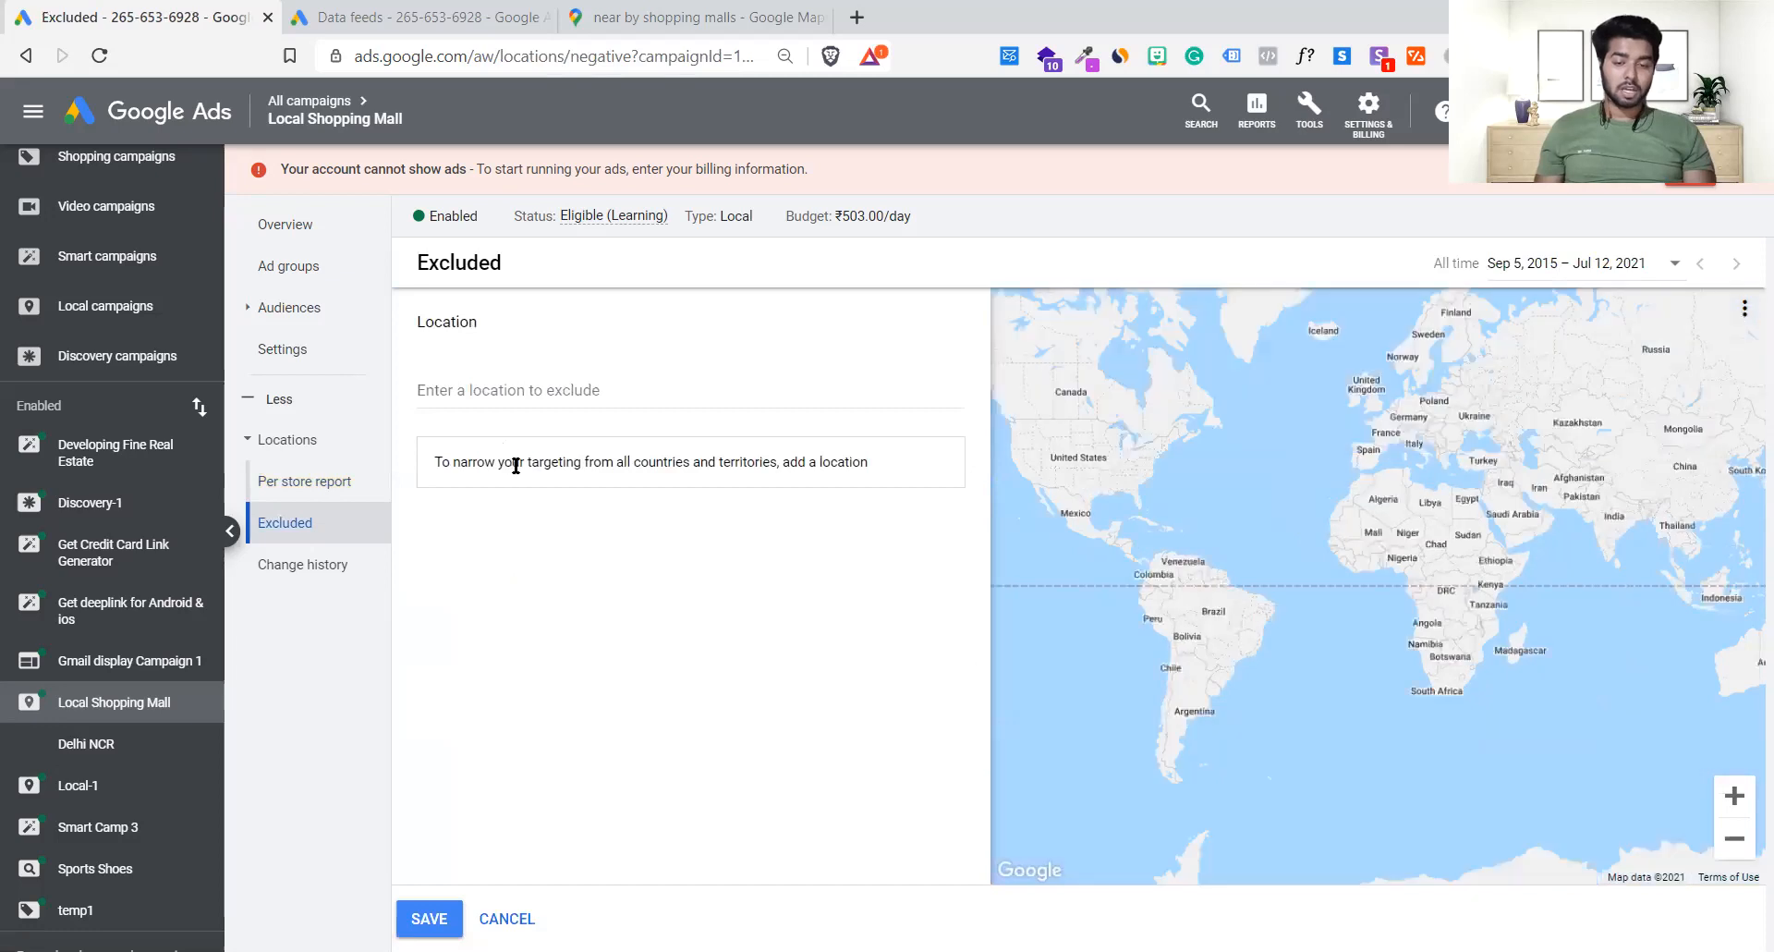
{"action": "left_click", "coordinate": [589, 400]}
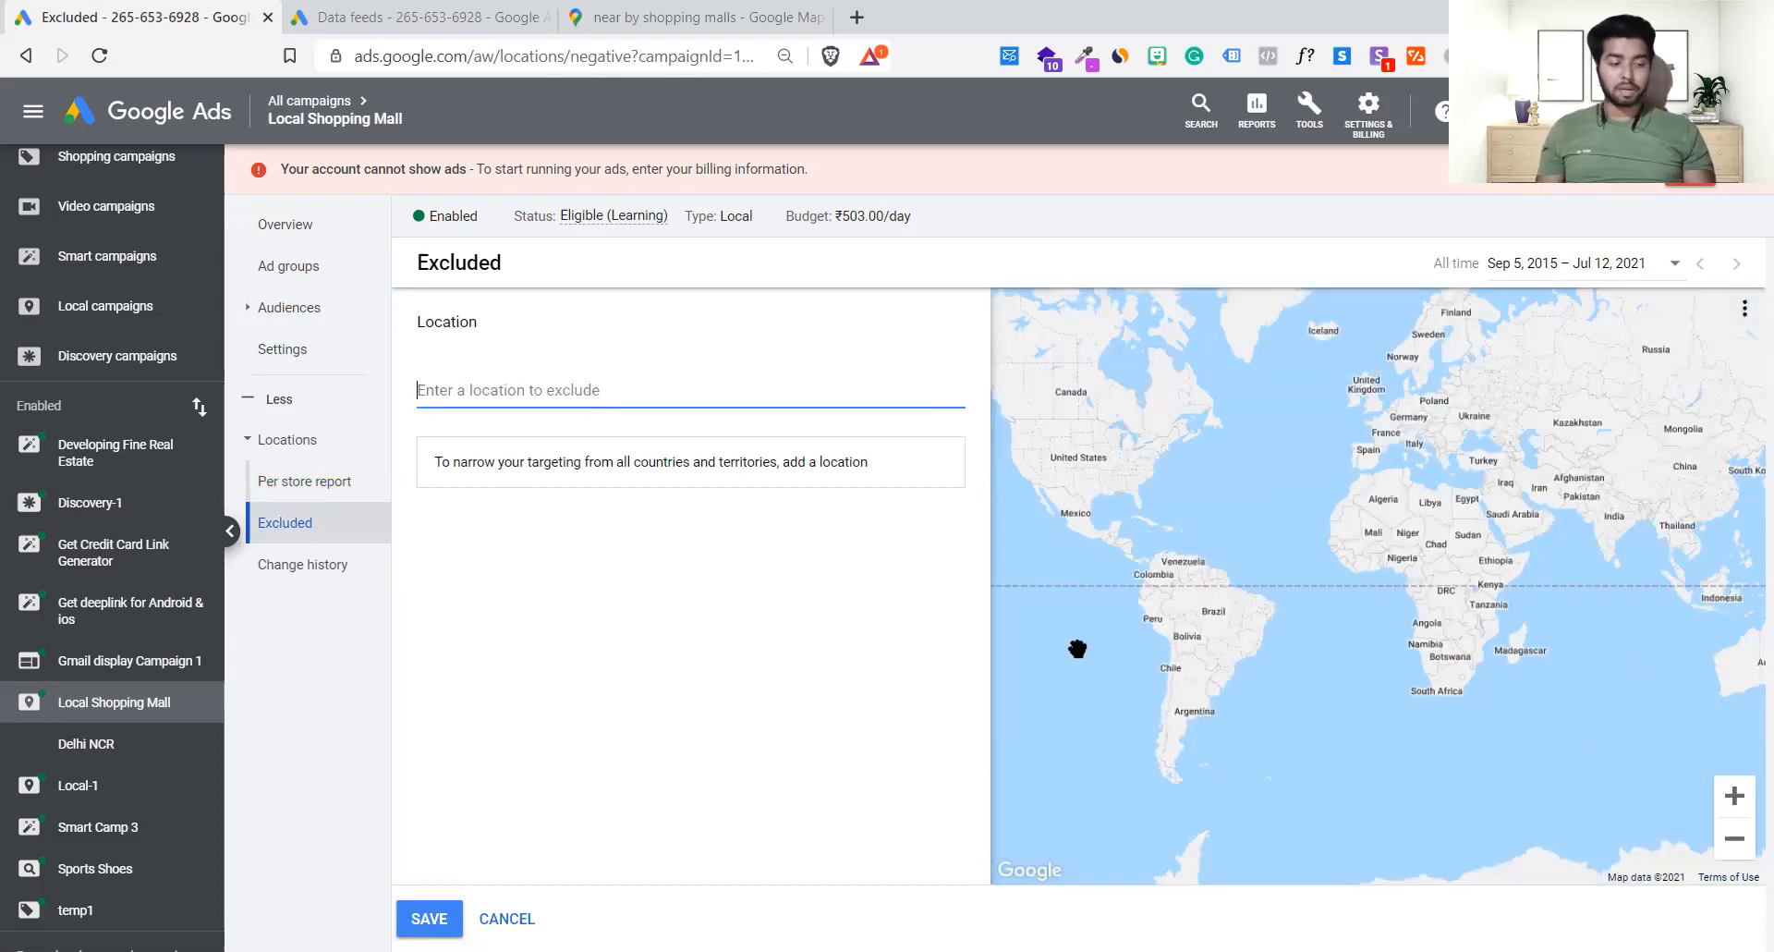
{"action": "left_click", "coordinate": [448, 918]}
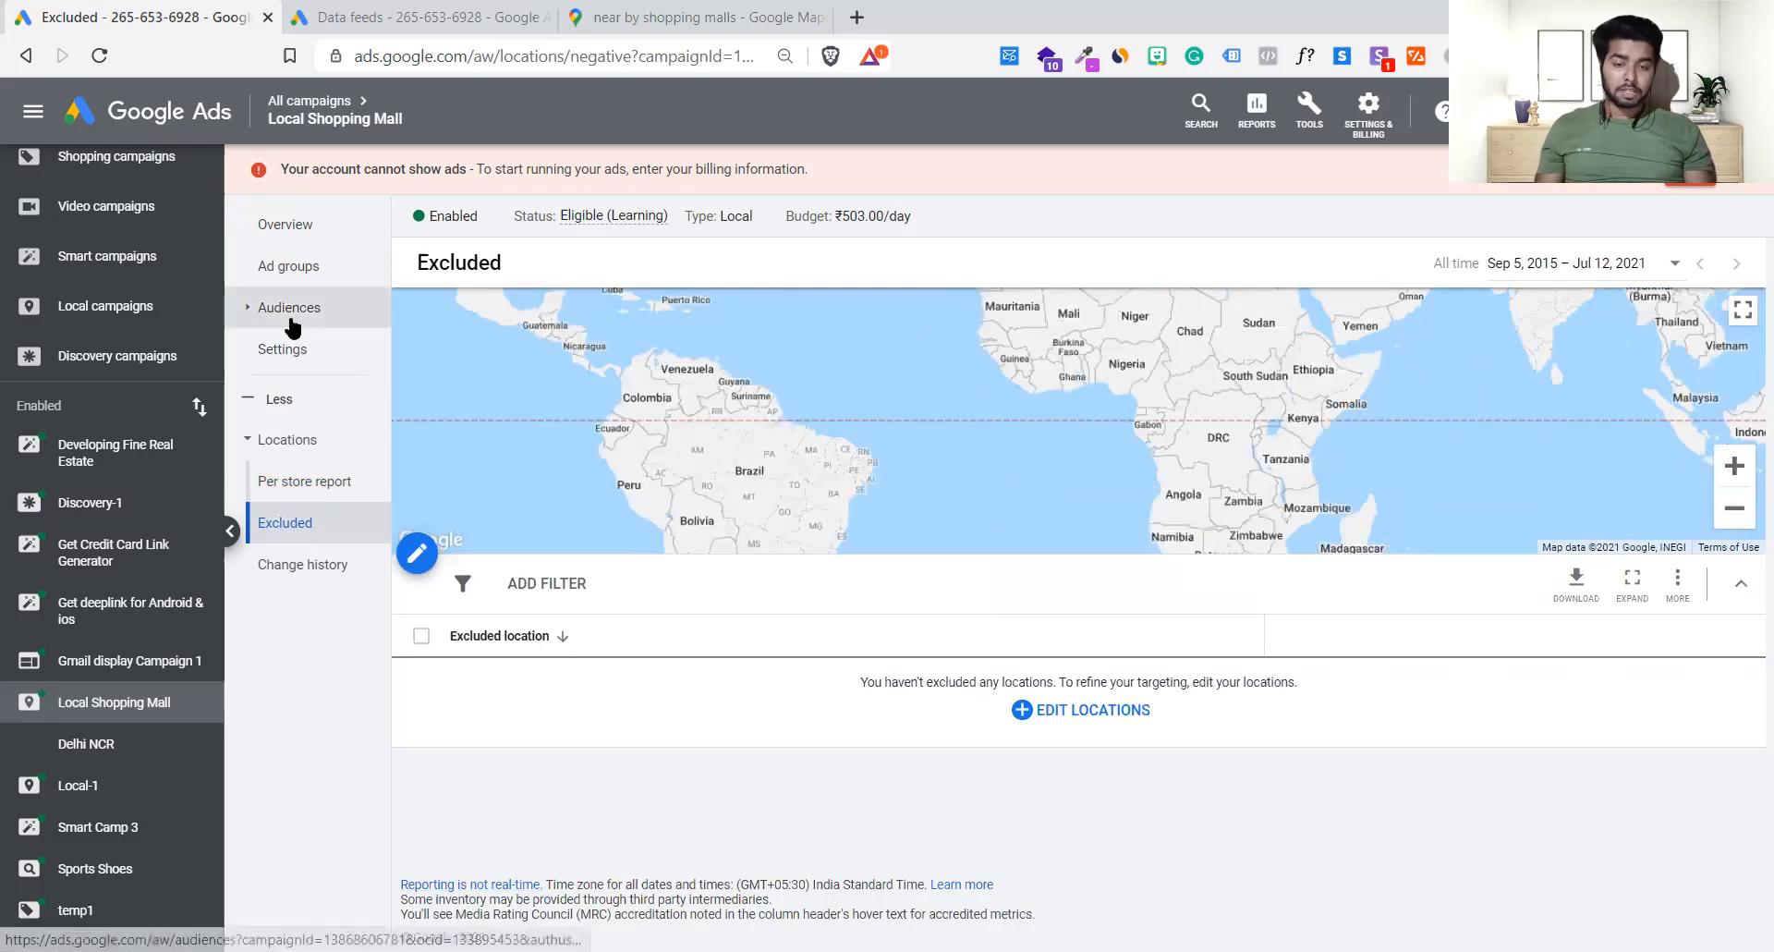
- Return to the Local Shopping Mall campaign's overview, inspect its campaign filter, and collapse the additional page links
{"action": "left_click", "coordinate": [301, 223]}
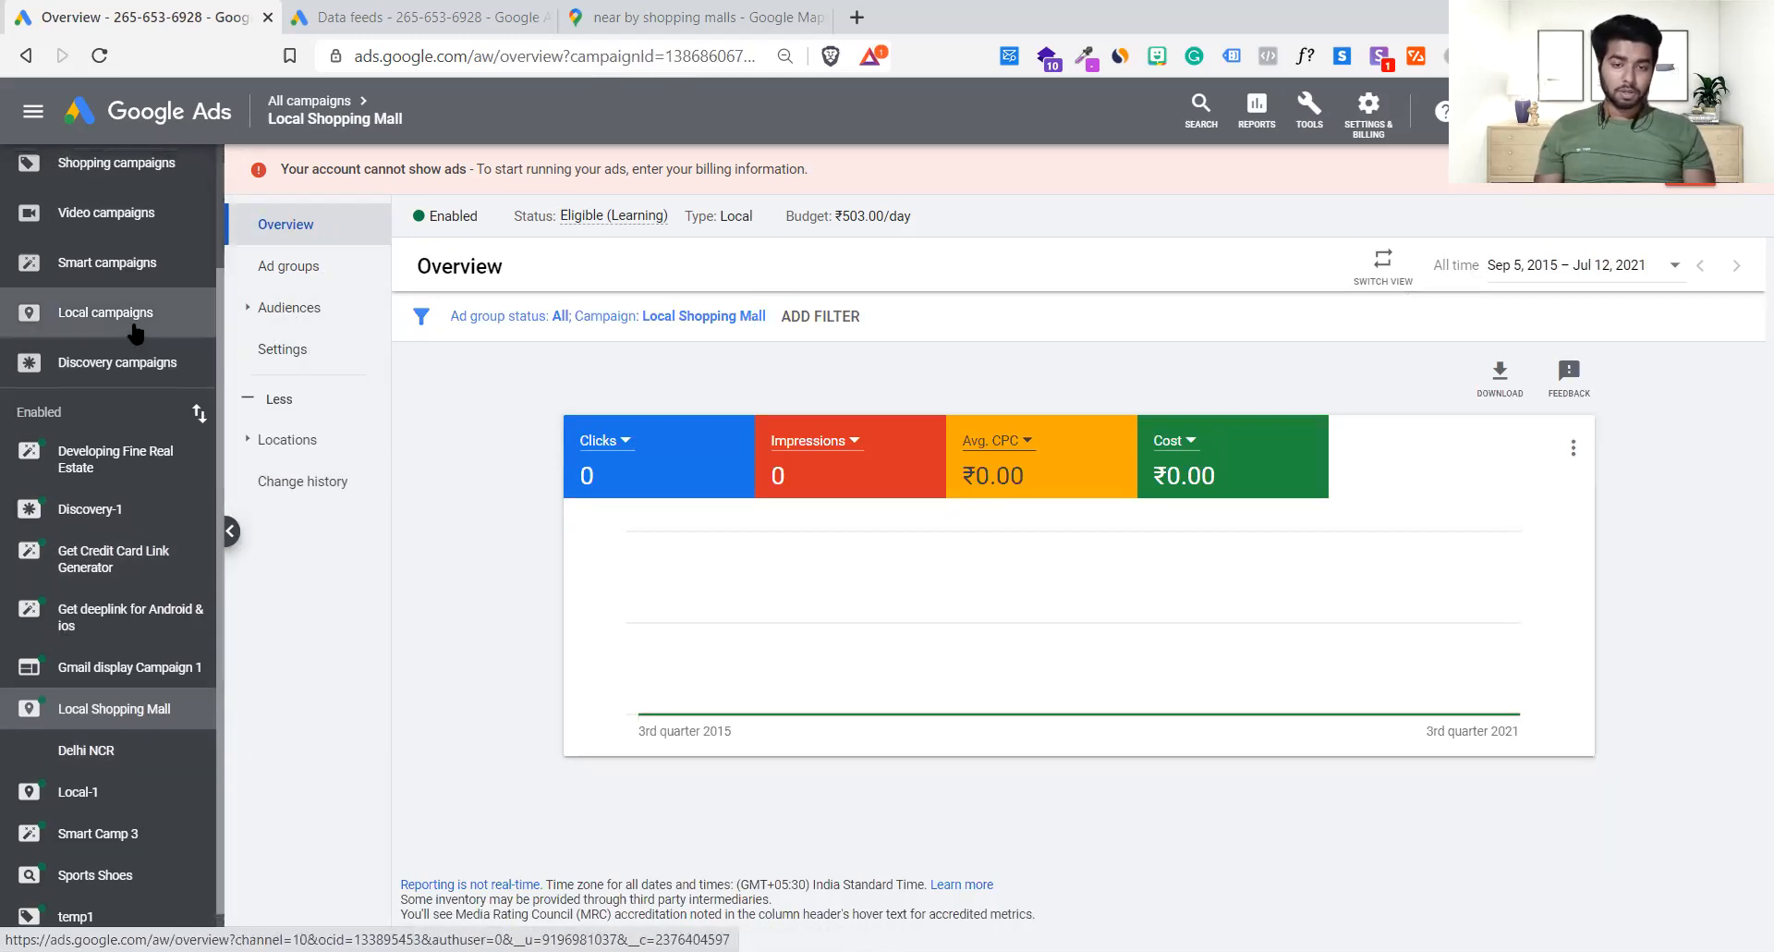
{"action": "scroll", "coordinate": [134, 332], "scroll_direction": "up", "scroll_amount": 2}
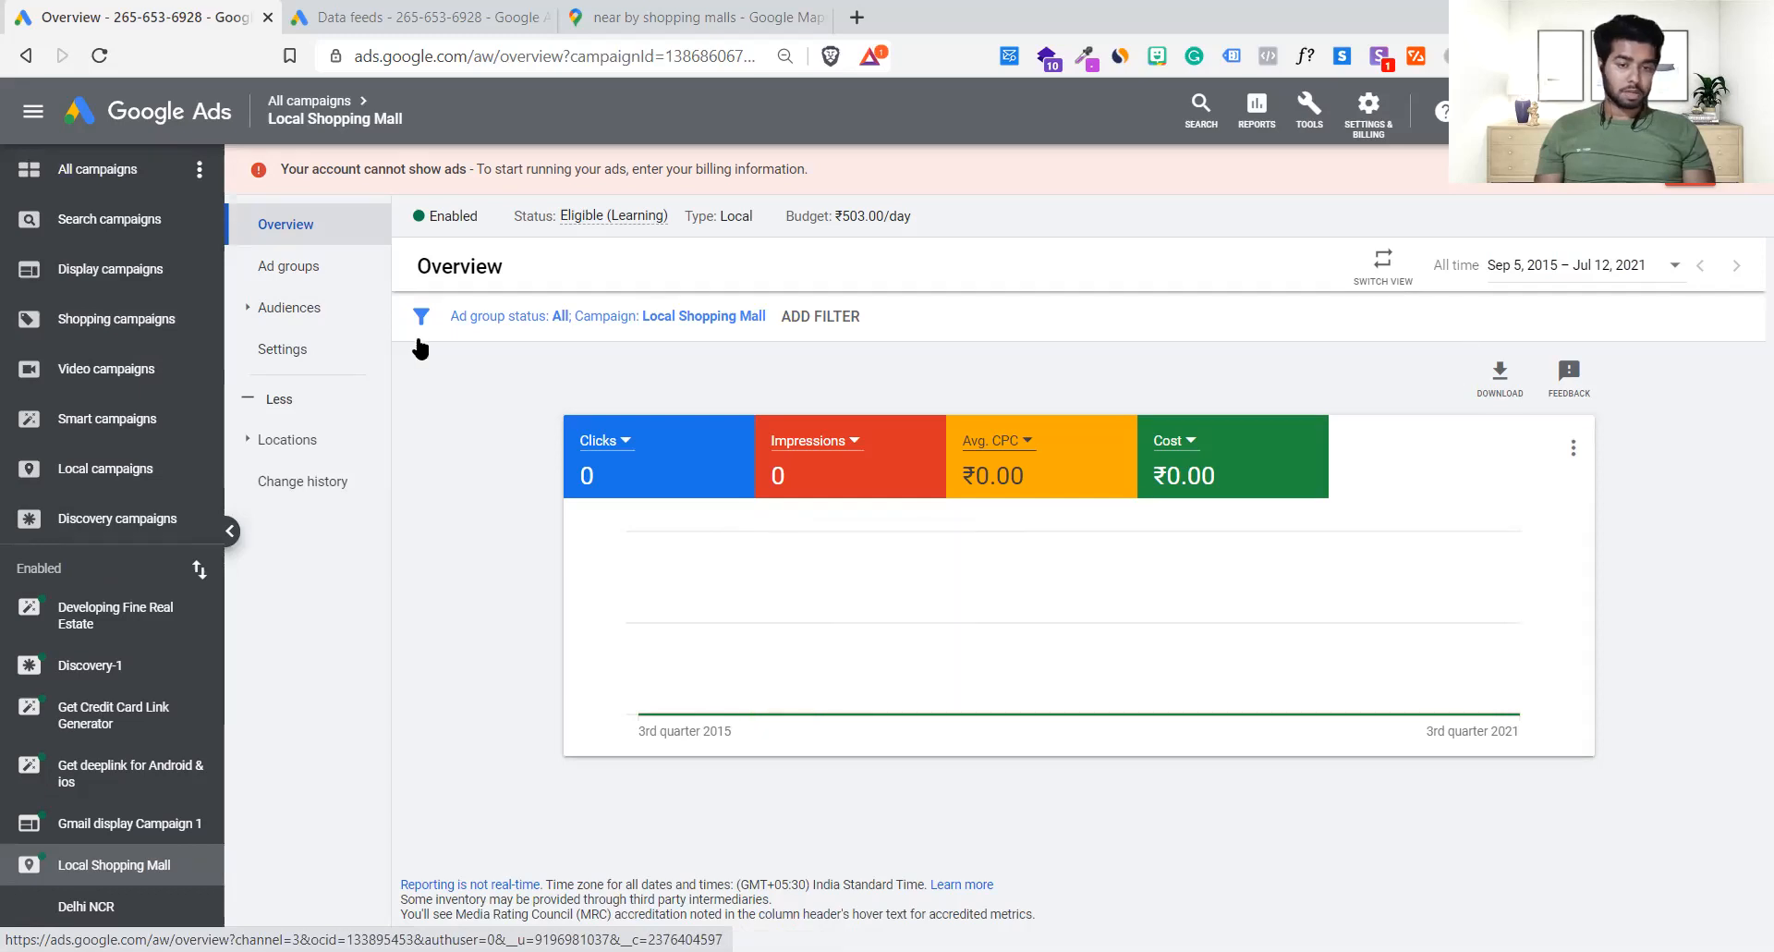
{"action": "left_click", "coordinate": [662, 325]}
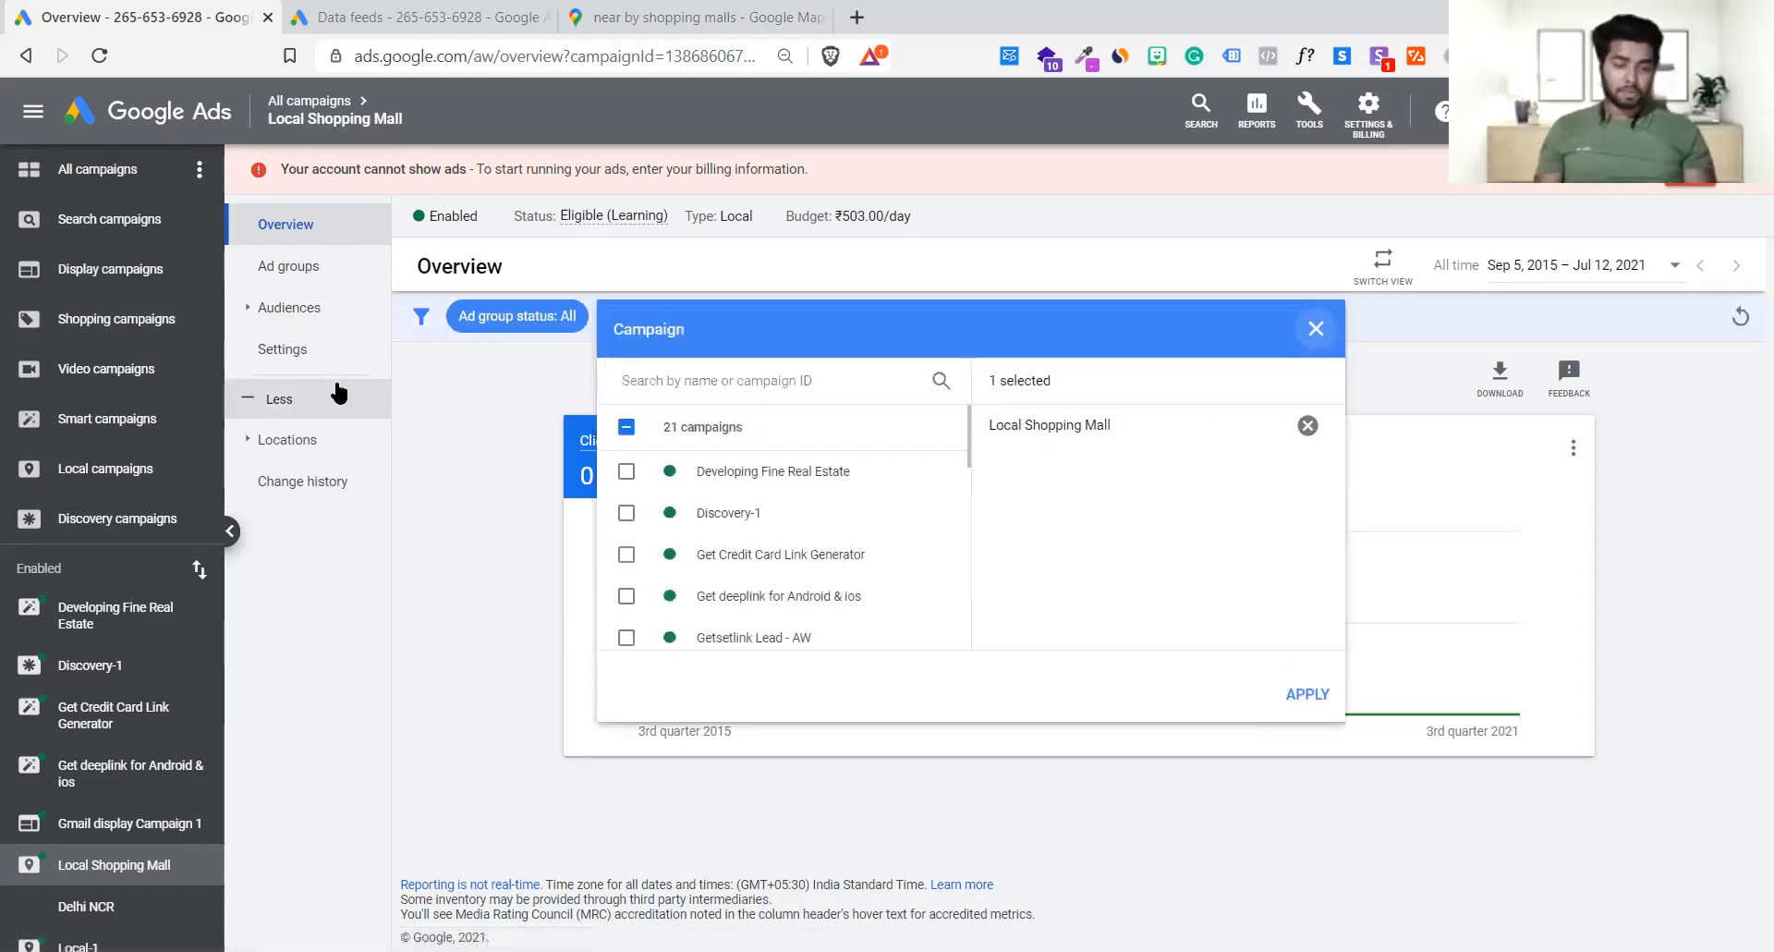
{"action": "left_click", "coordinate": [348, 405]}
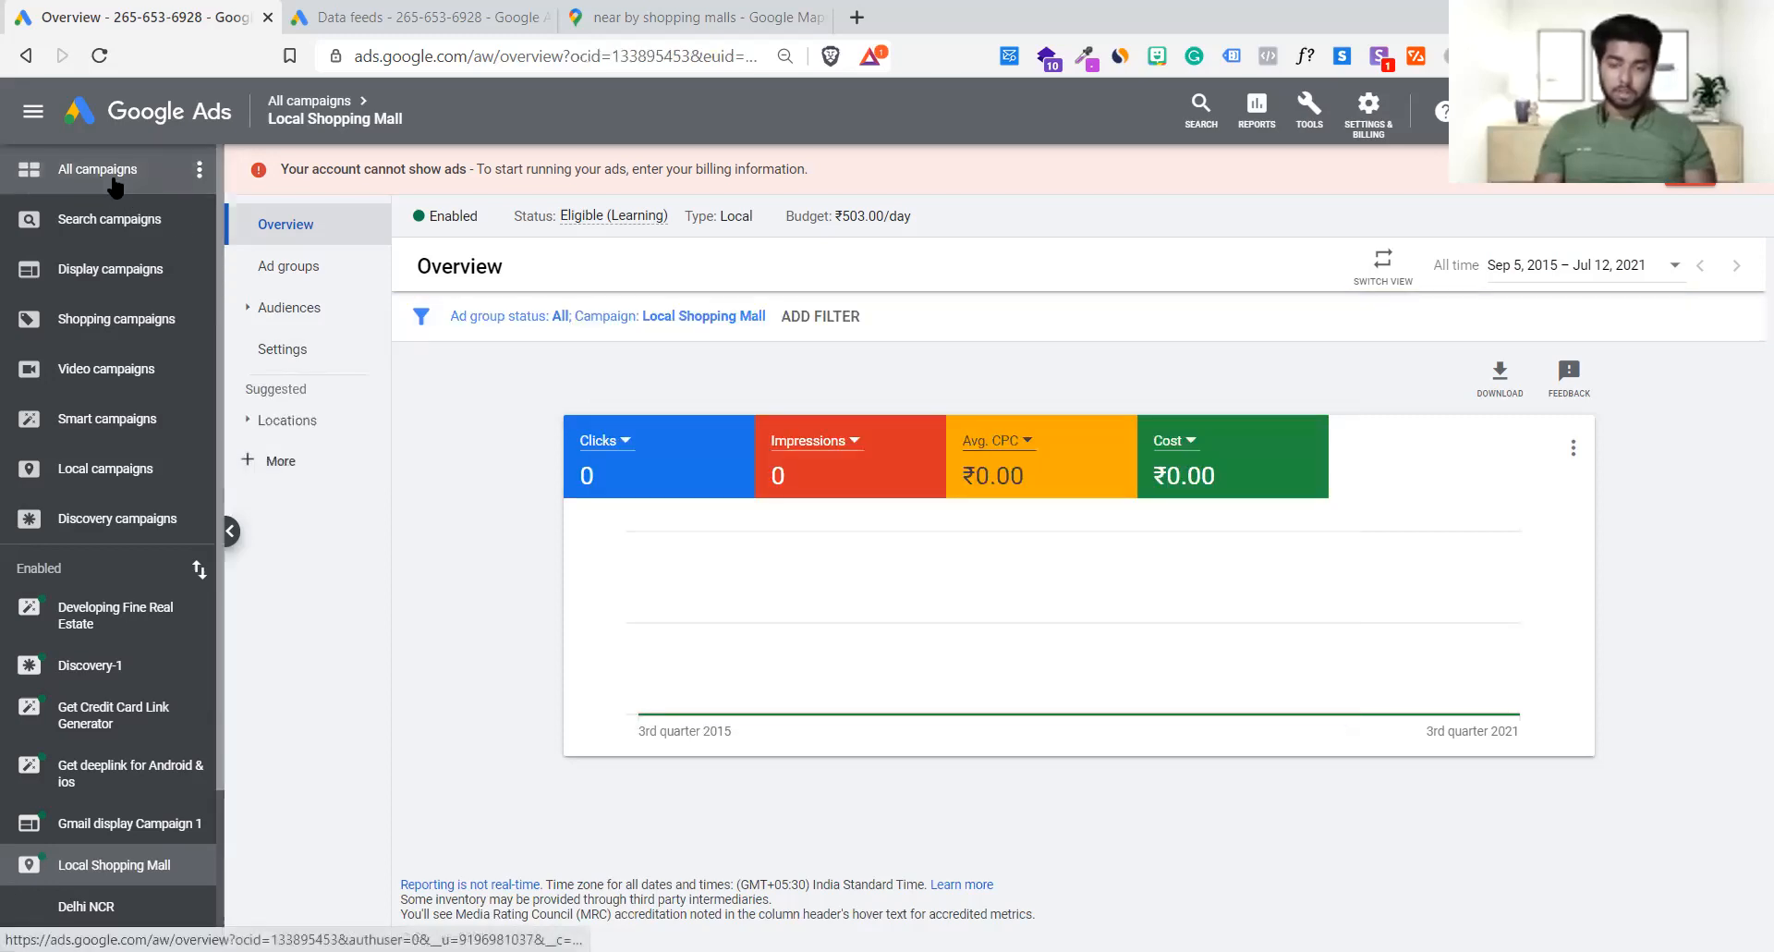
- Examine the overview of all campaigns, including its campaign and ad summaries and the list of enabled campaigns
{"action": "left_click", "coordinate": [112, 177]}
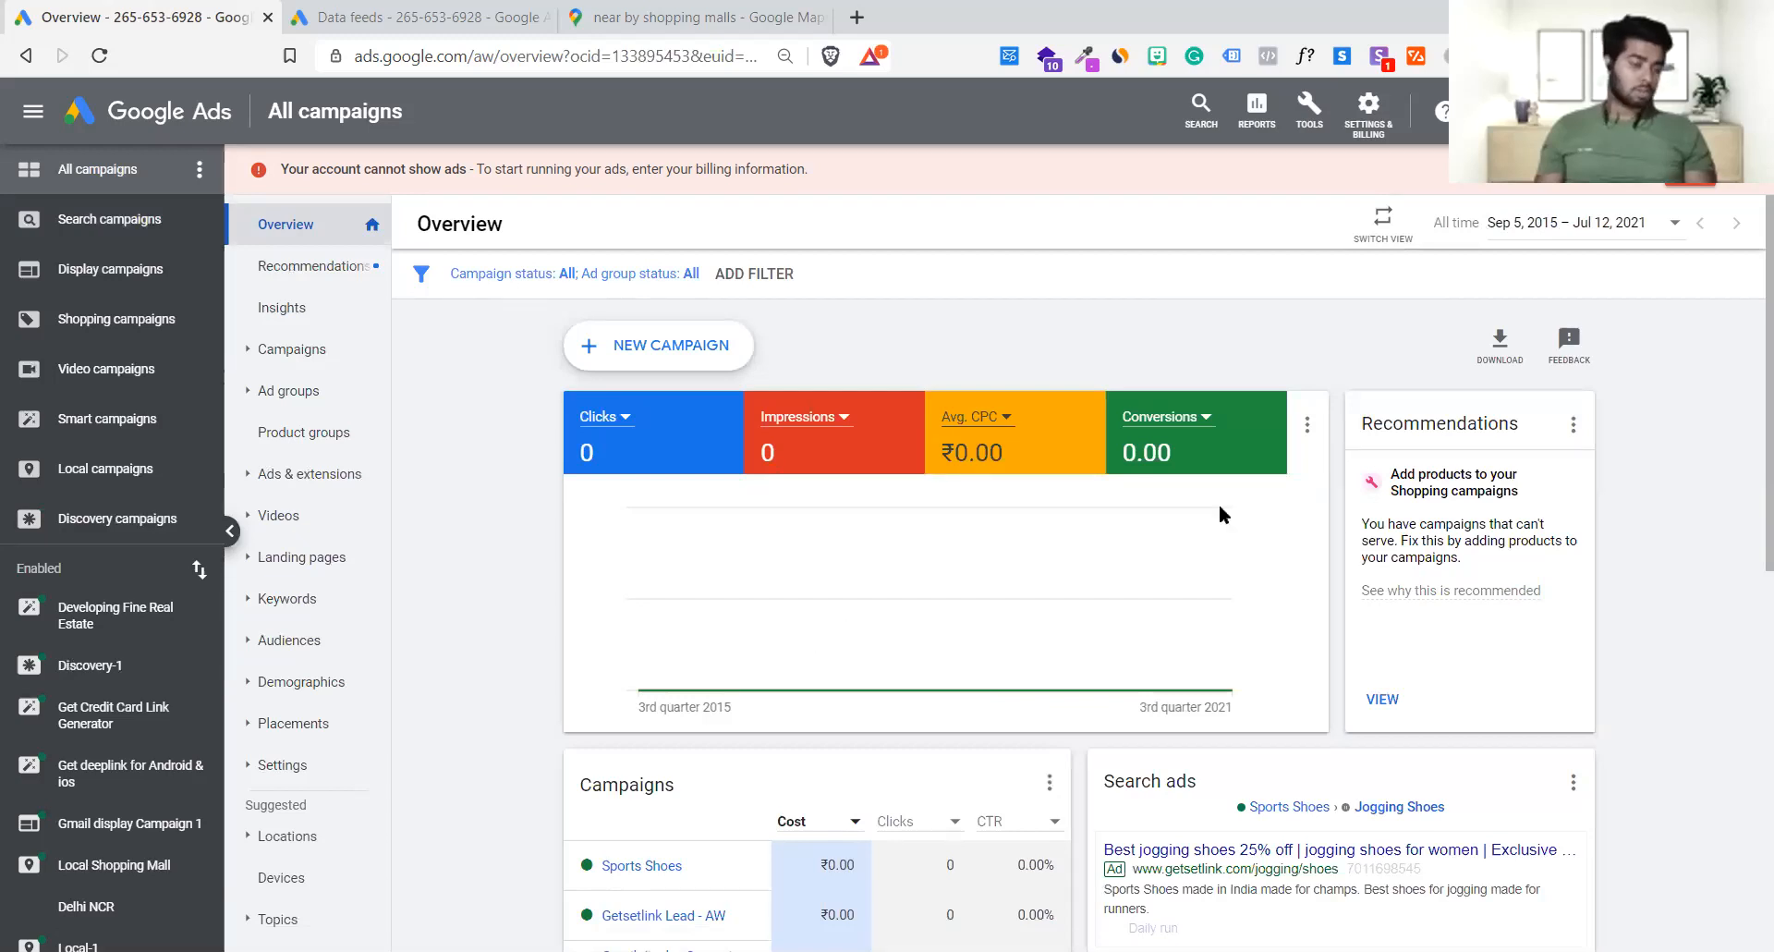
{"action": "scroll", "coordinate": [1220, 512], "scroll_direction": "down", "scroll_amount": 8}
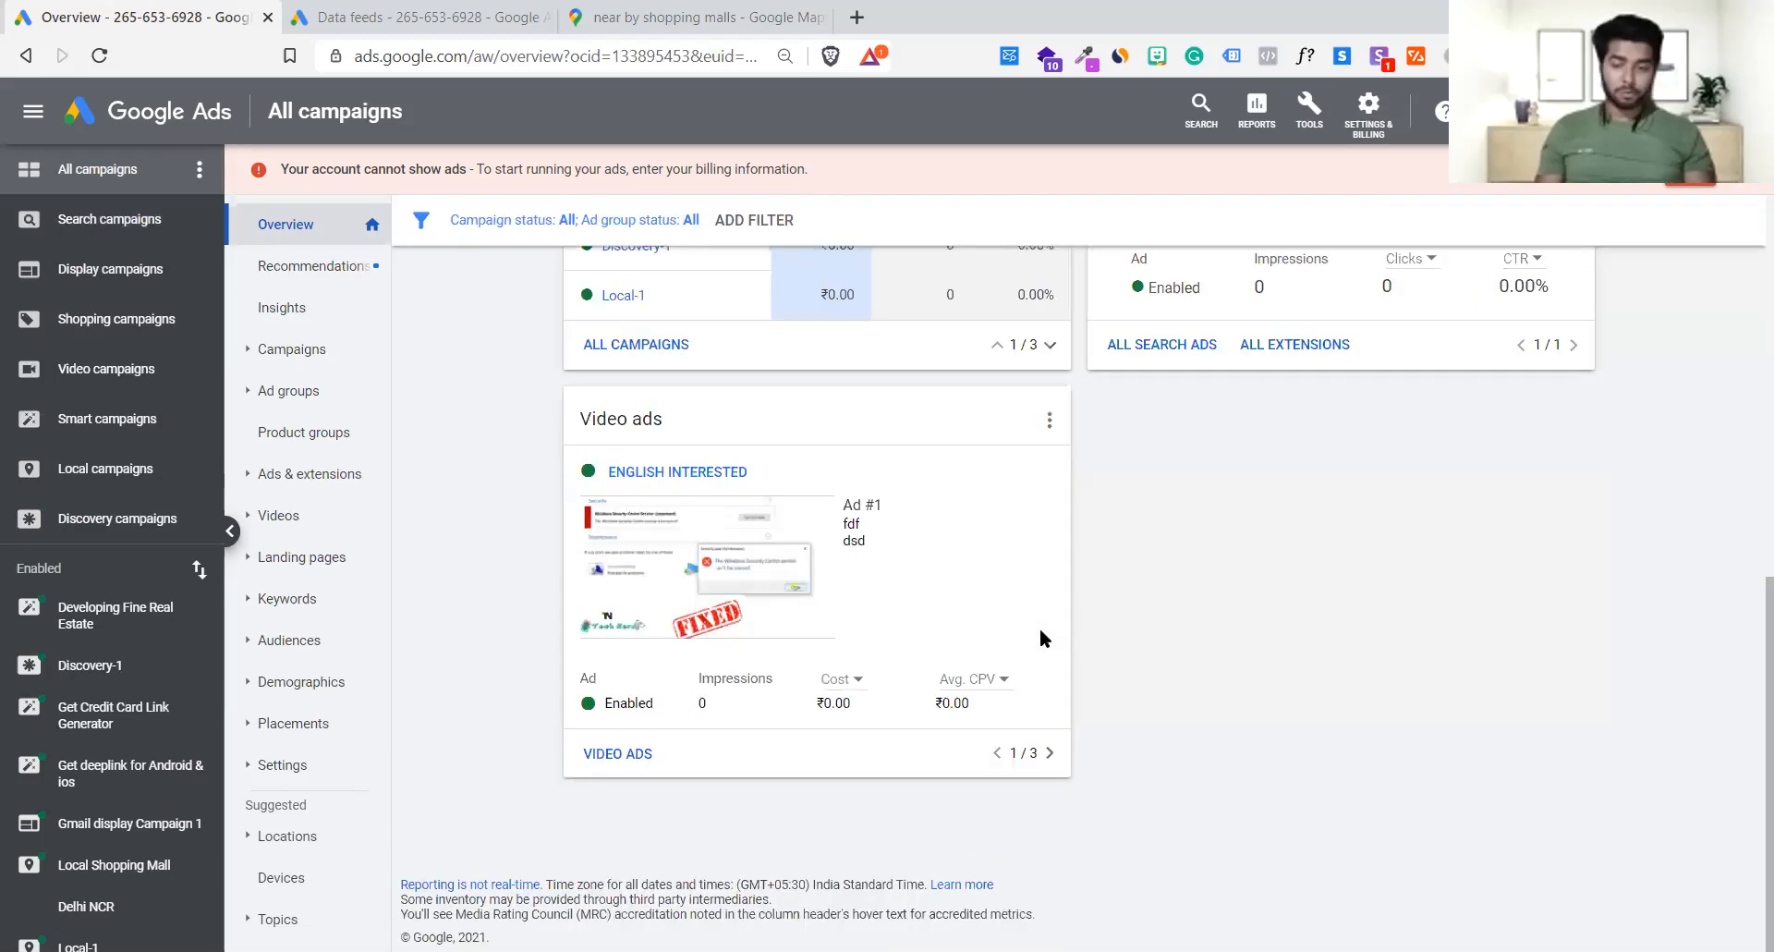
{"action": "scroll", "coordinate": [1043, 637], "scroll_direction": "up", "scroll_amount": 5}
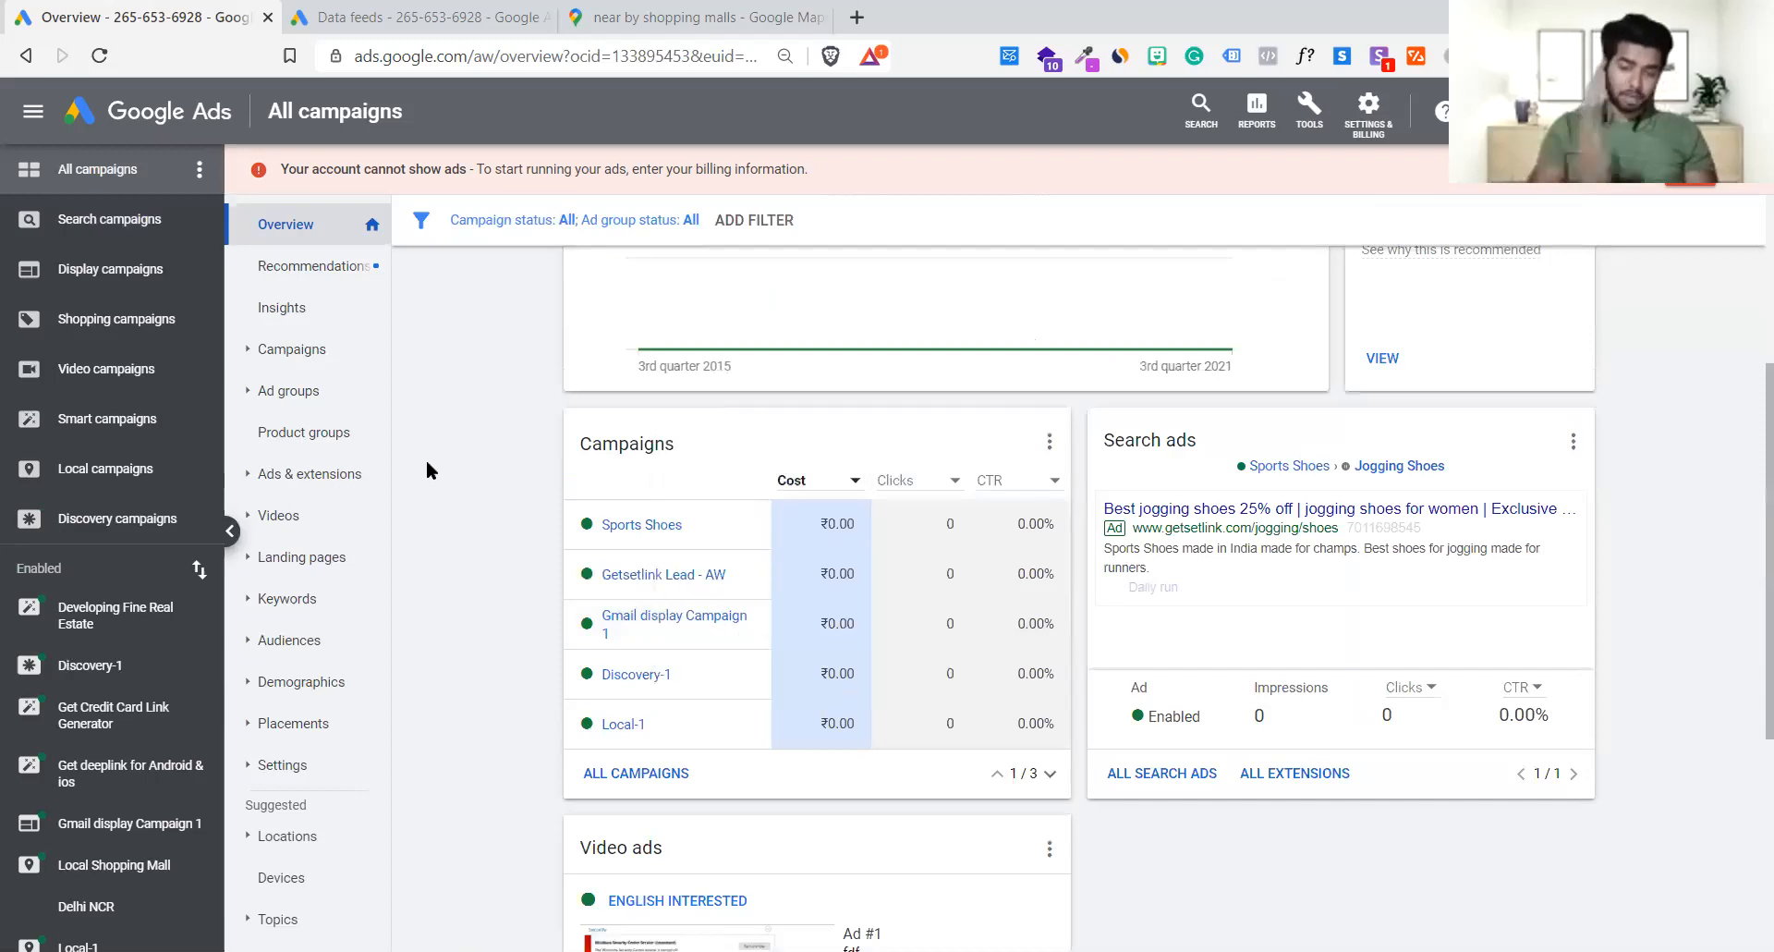
{"action": "scroll", "coordinate": [427, 462], "scroll_direction": "up", "scroll_amount": 1}
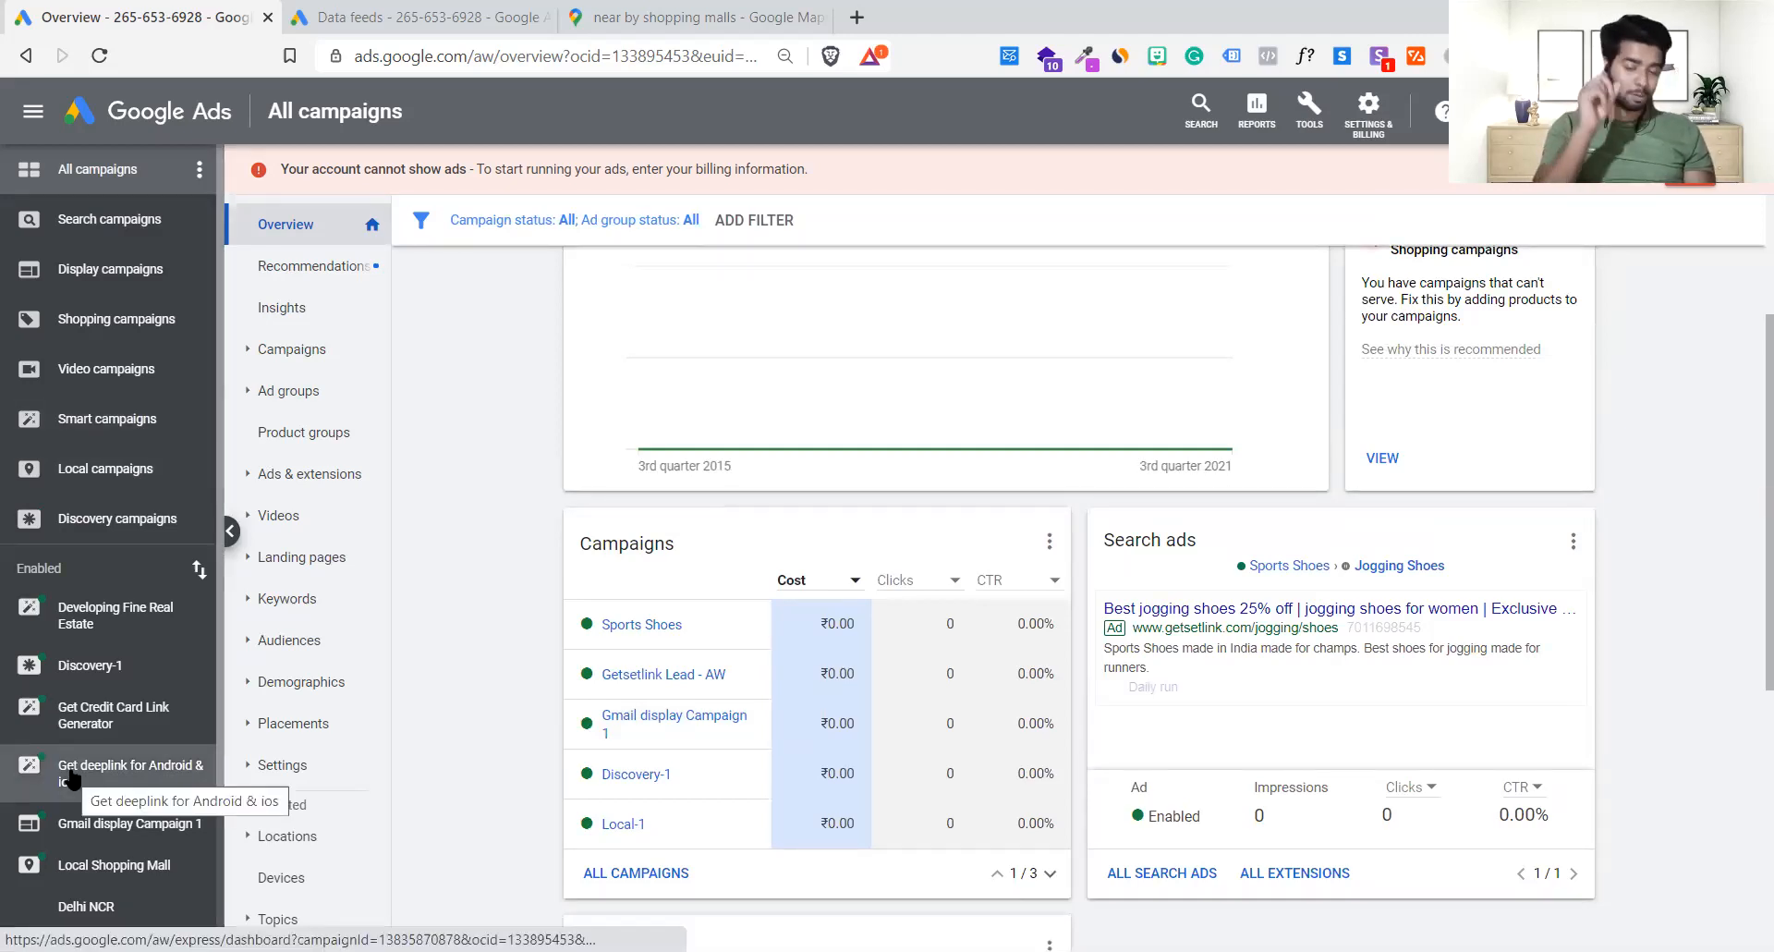
{"action": "scroll", "coordinate": [72, 779], "scroll_direction": "down", "scroll_amount": 2}
{"action": "scroll", "coordinate": [72, 779], "scroll_direction": "up", "scroll_amount": 2}
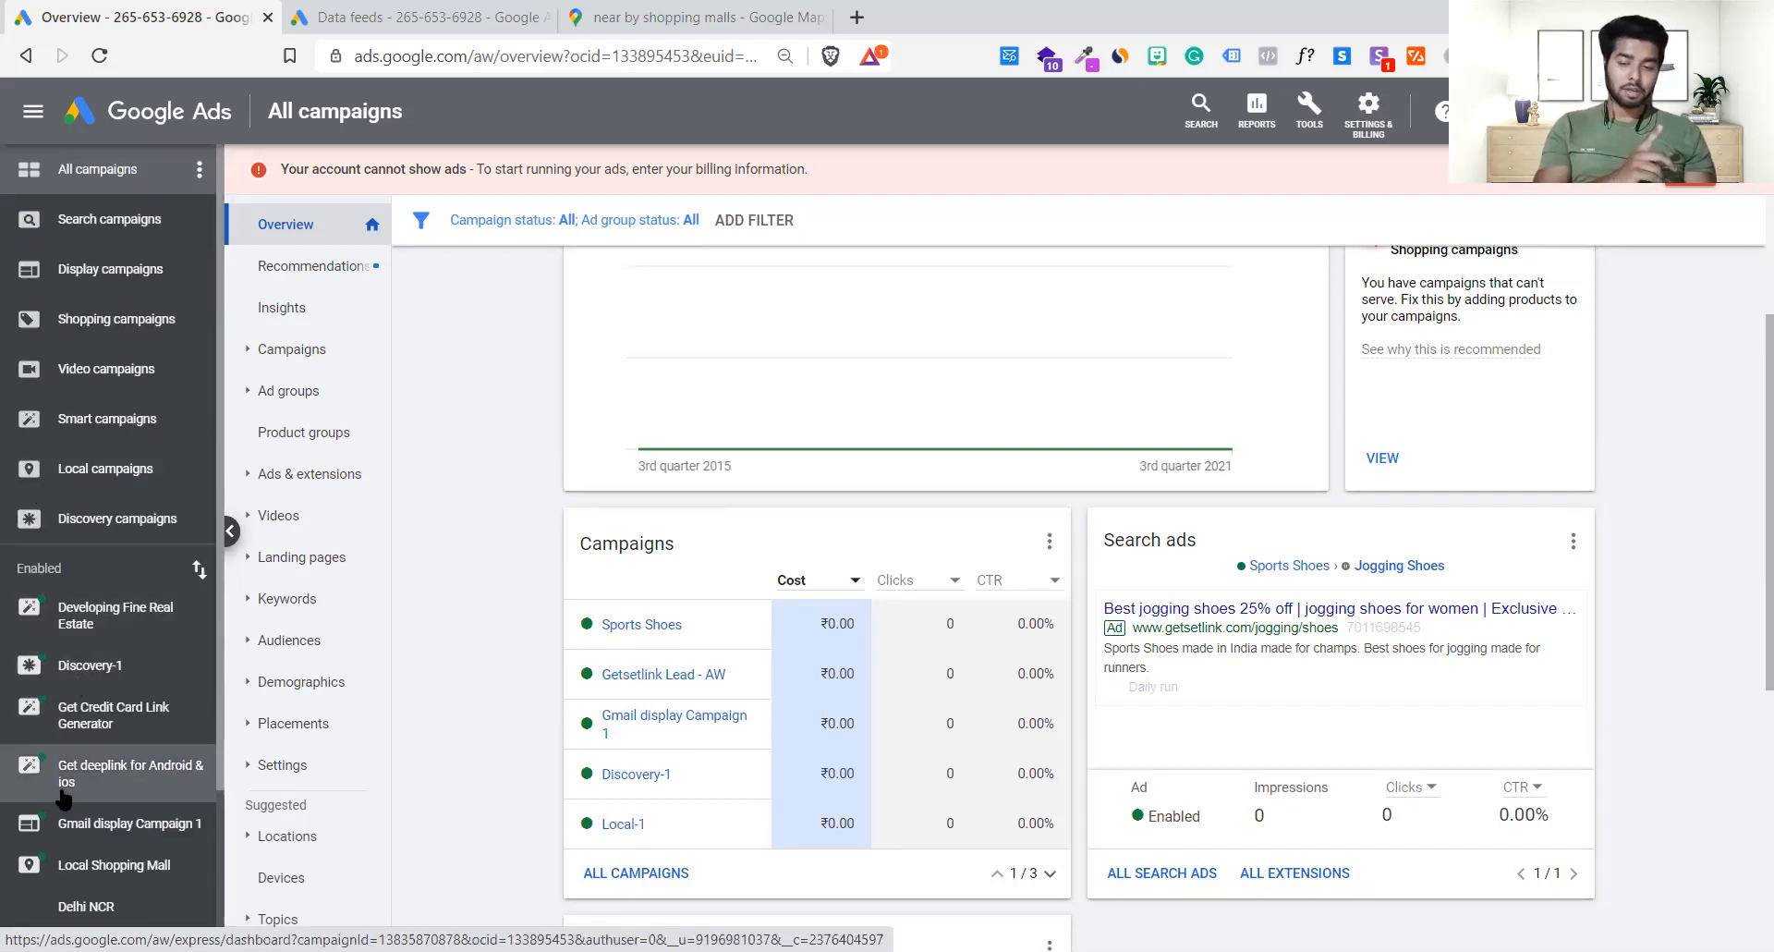
{"action": "scroll", "coordinate": [65, 793], "scroll_direction": "down", "scroll_amount": 2}
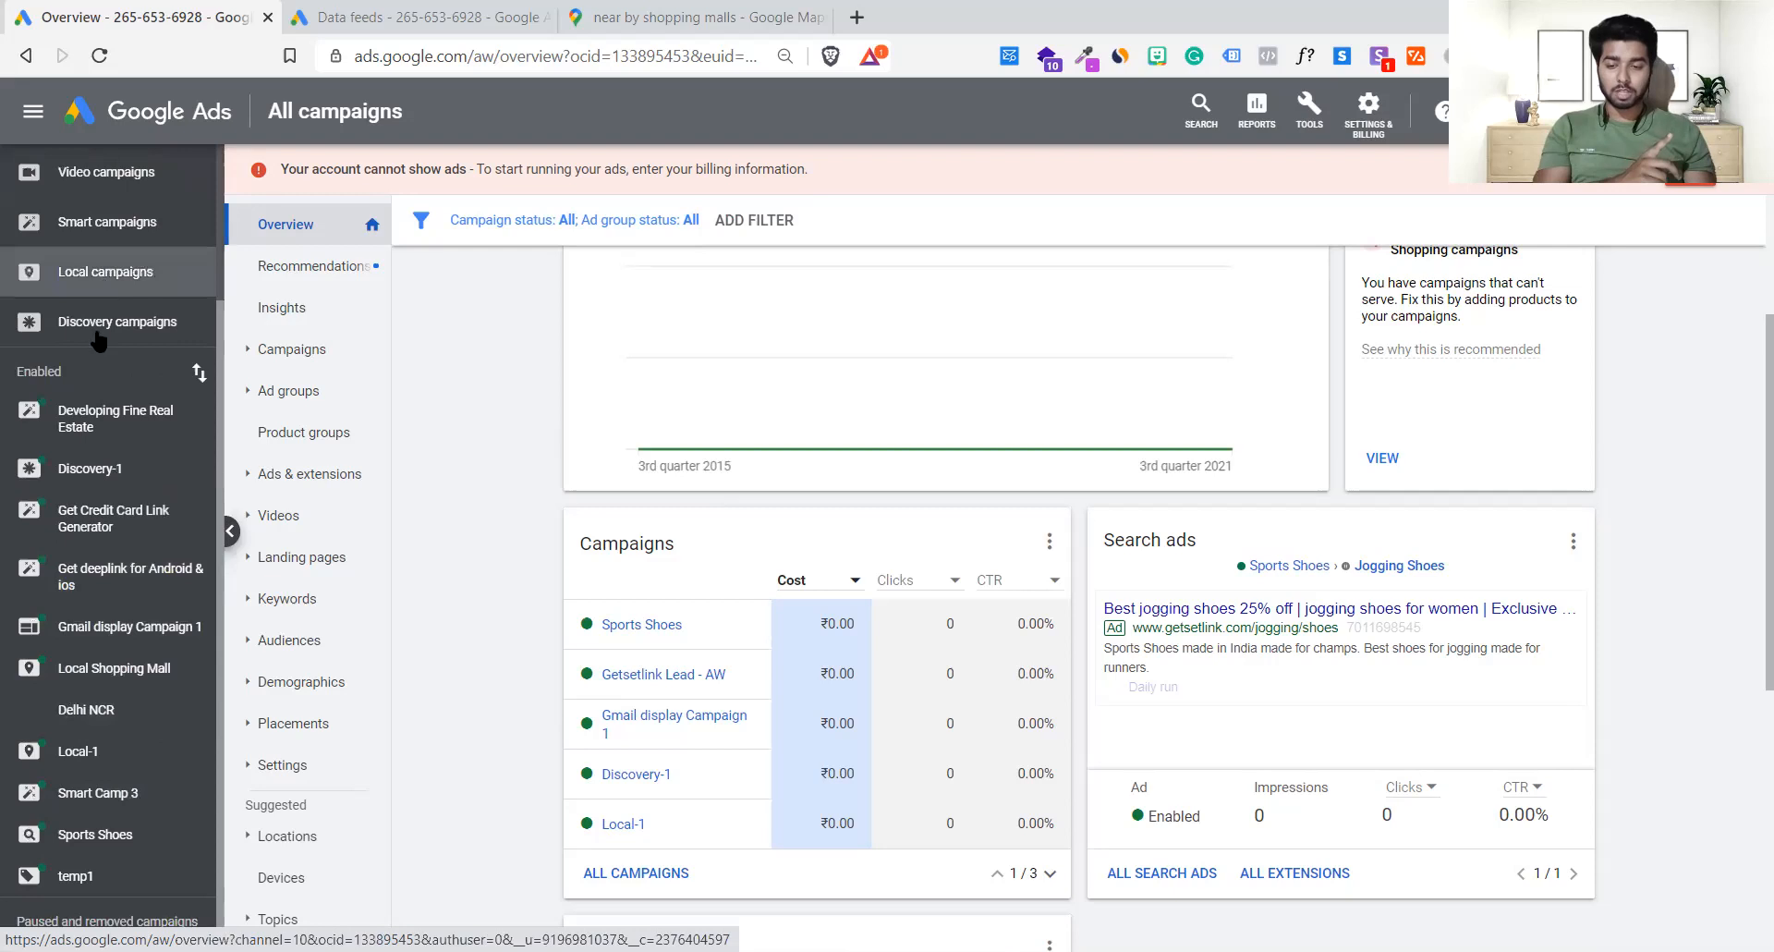
{"action": "scroll", "coordinate": [97, 368], "scroll_direction": "up", "scroll_amount": 2}
{"action": "scroll", "coordinate": [97, 369], "scroll_direction": "up", "scroll_amount": 1}
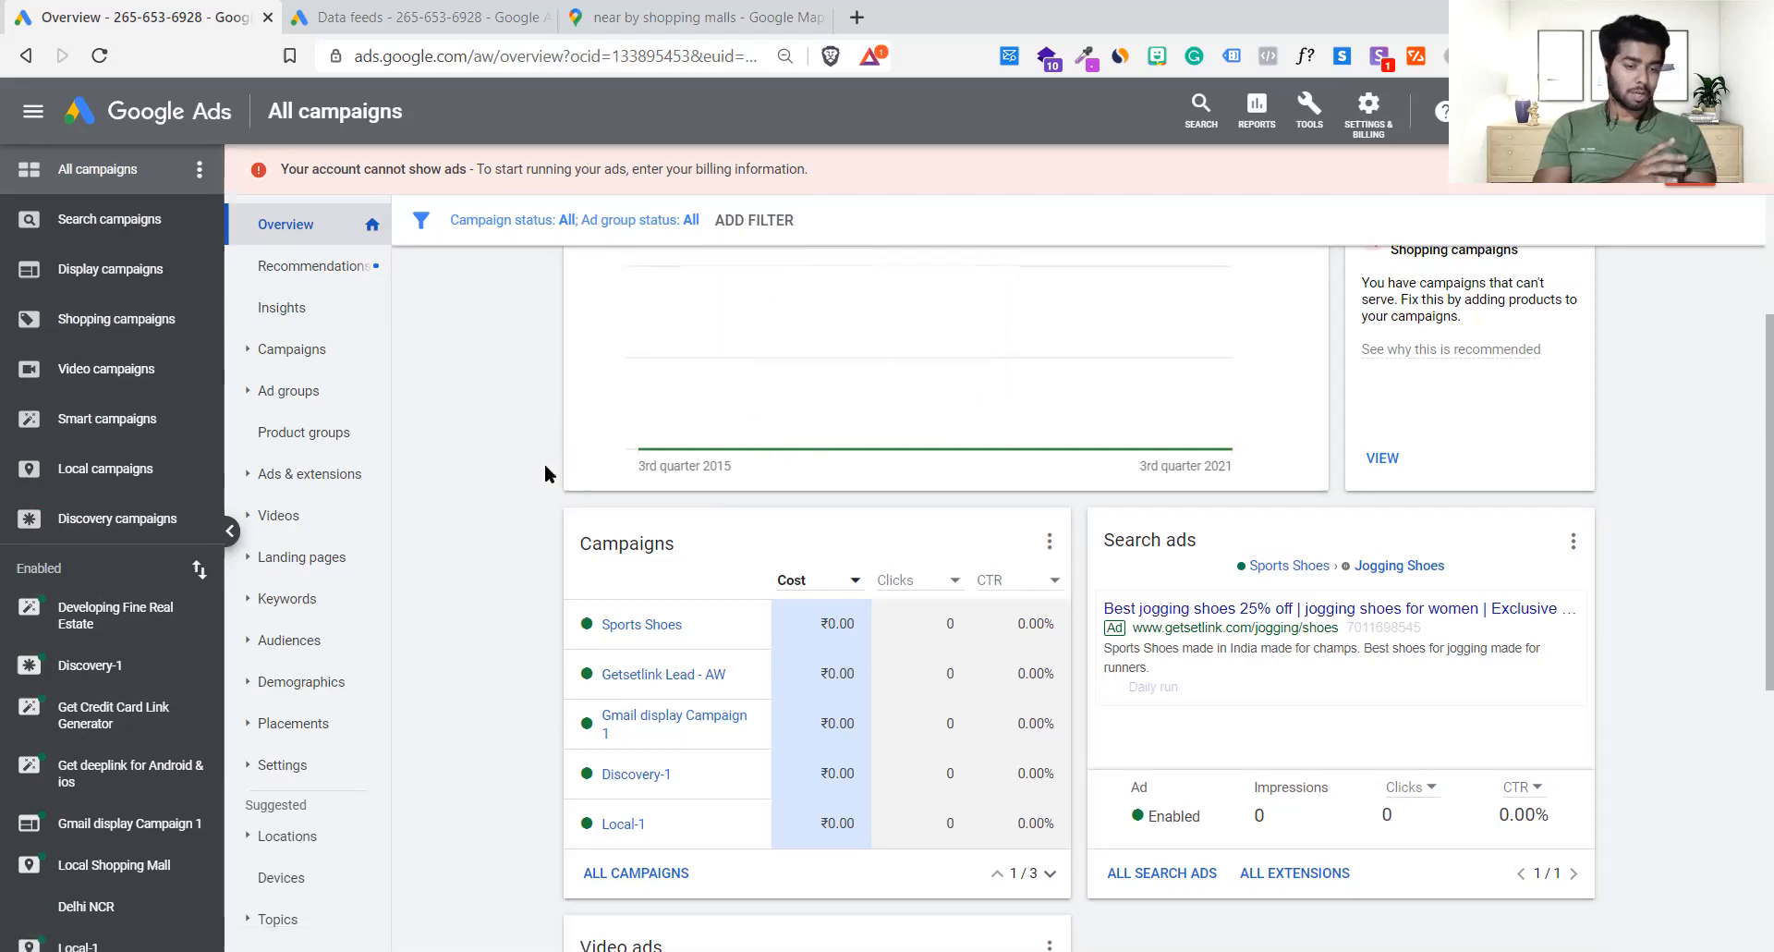
{"action": "scroll", "coordinate": [545, 466], "scroll_direction": "down", "scroll_amount": 1}
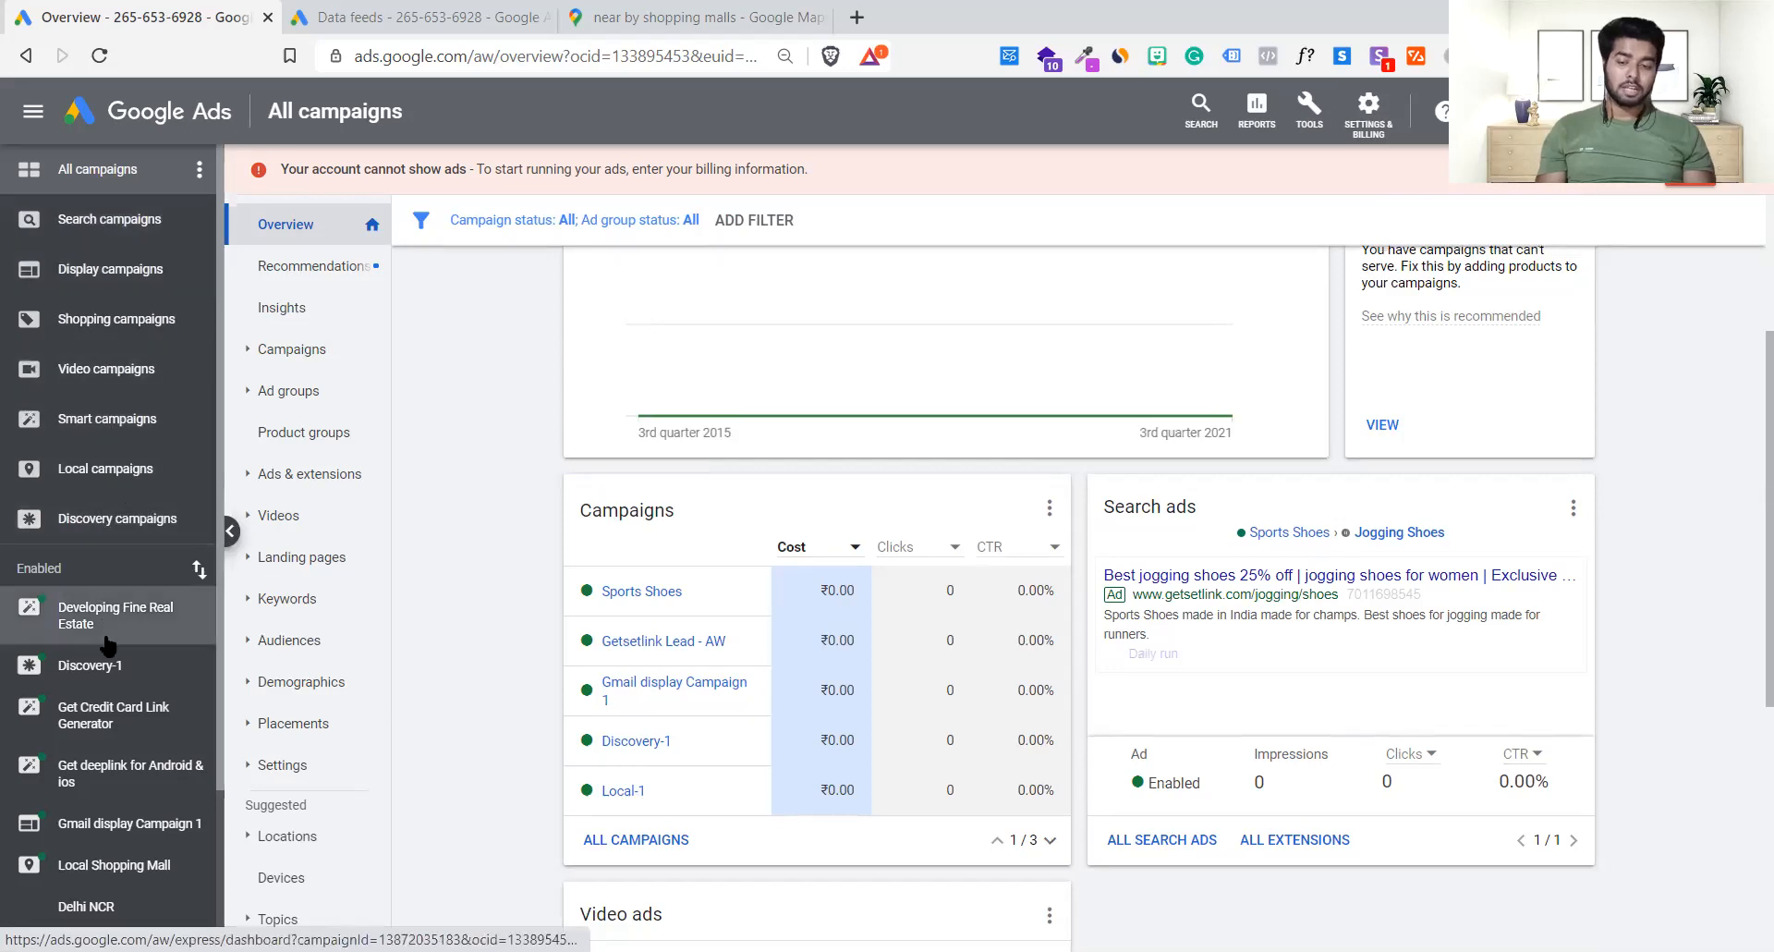
{"action": "scroll", "coordinate": [106, 644], "scroll_direction": "down", "scroll_amount": 2}
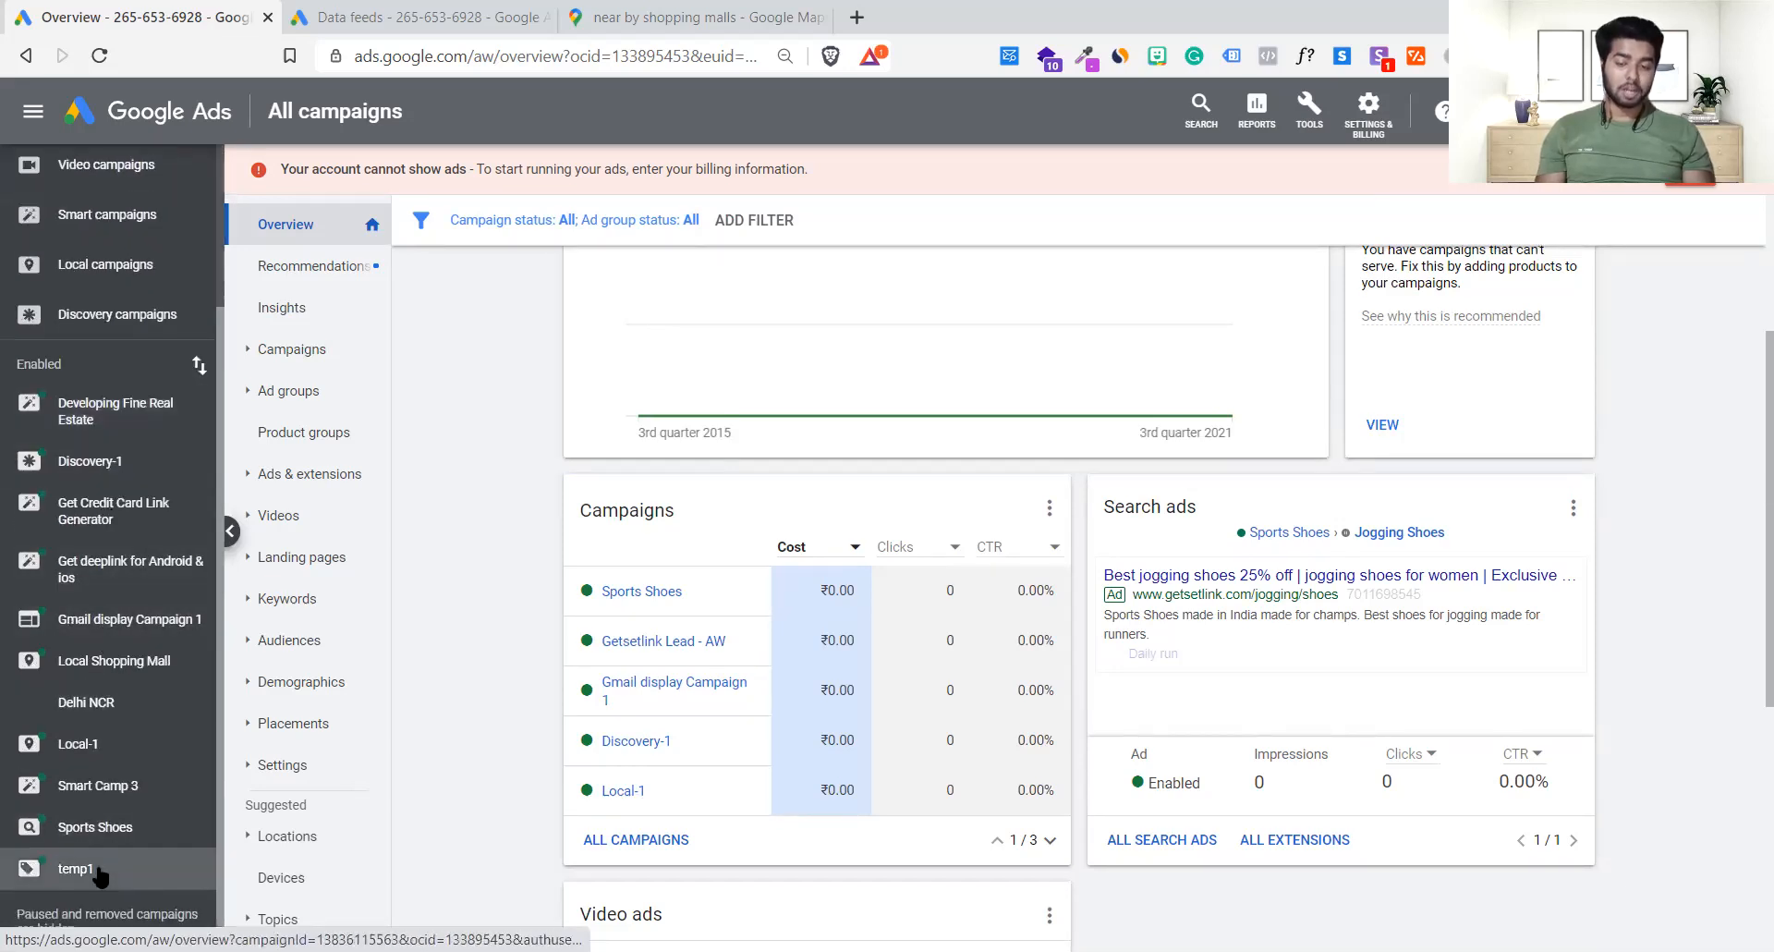
{"action": "scroll", "coordinate": [100, 832], "scroll_direction": "up", "scroll_amount": 2}
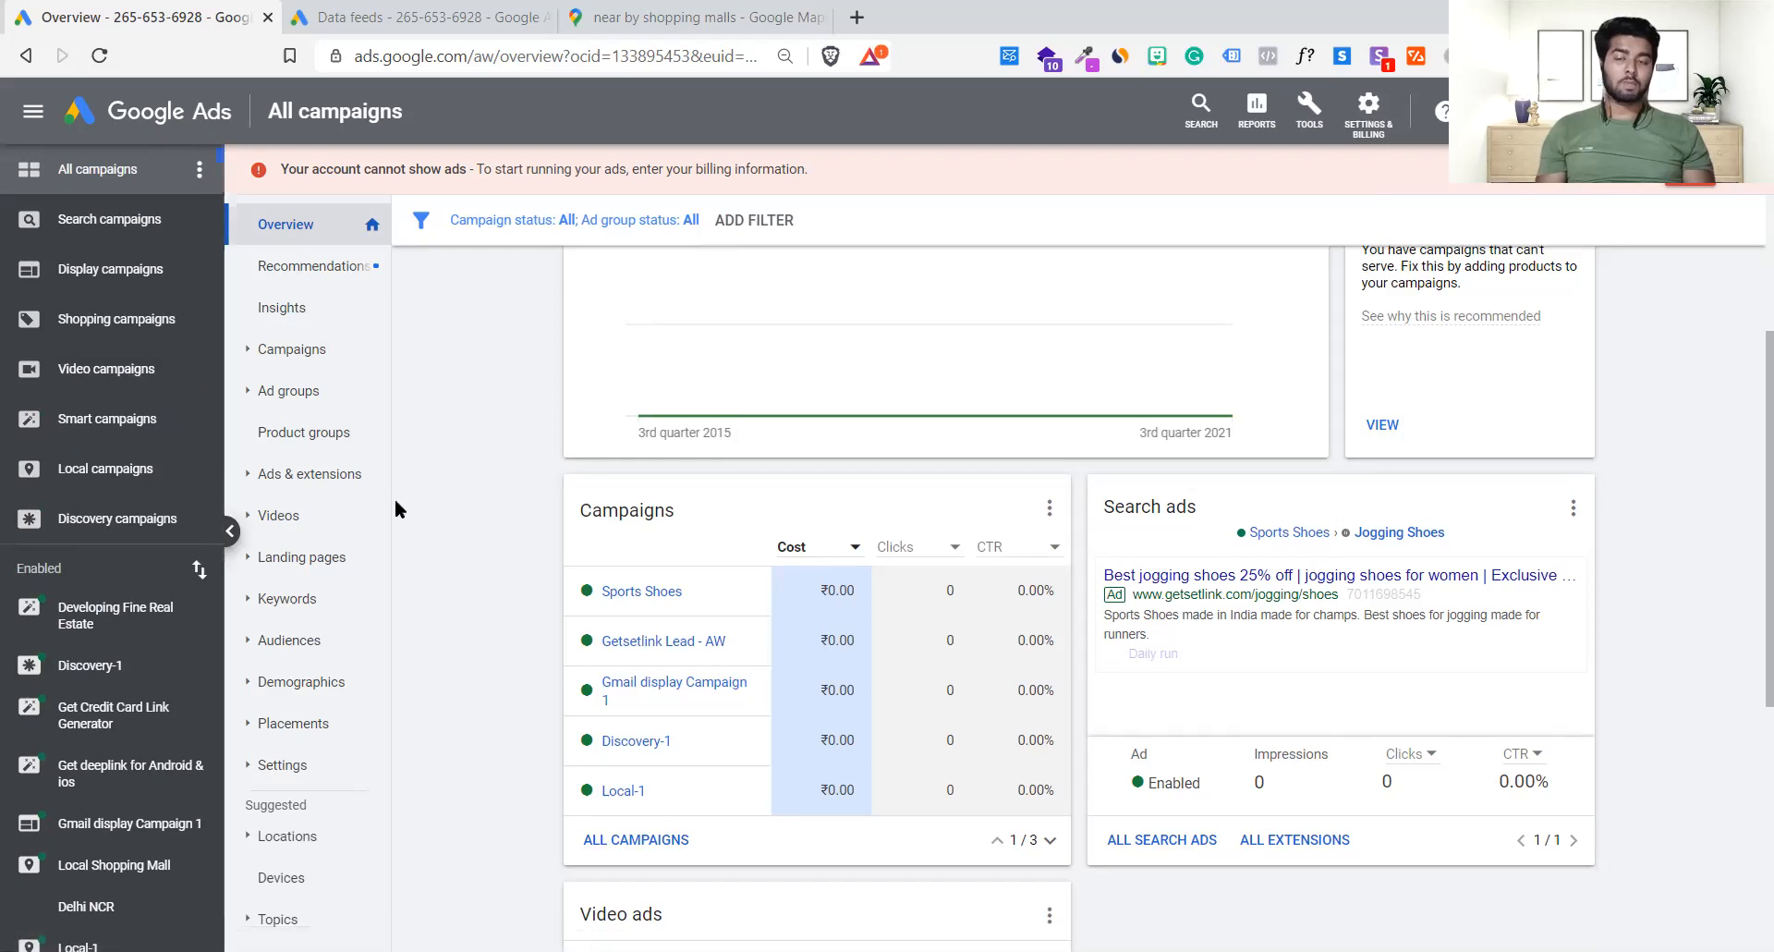
- Compare the overviews of the local campaigns, all campaigns and search campaigns, and examine the Sports Shoes campaign's overview
{"action": "left_click", "coordinate": [90, 465]}
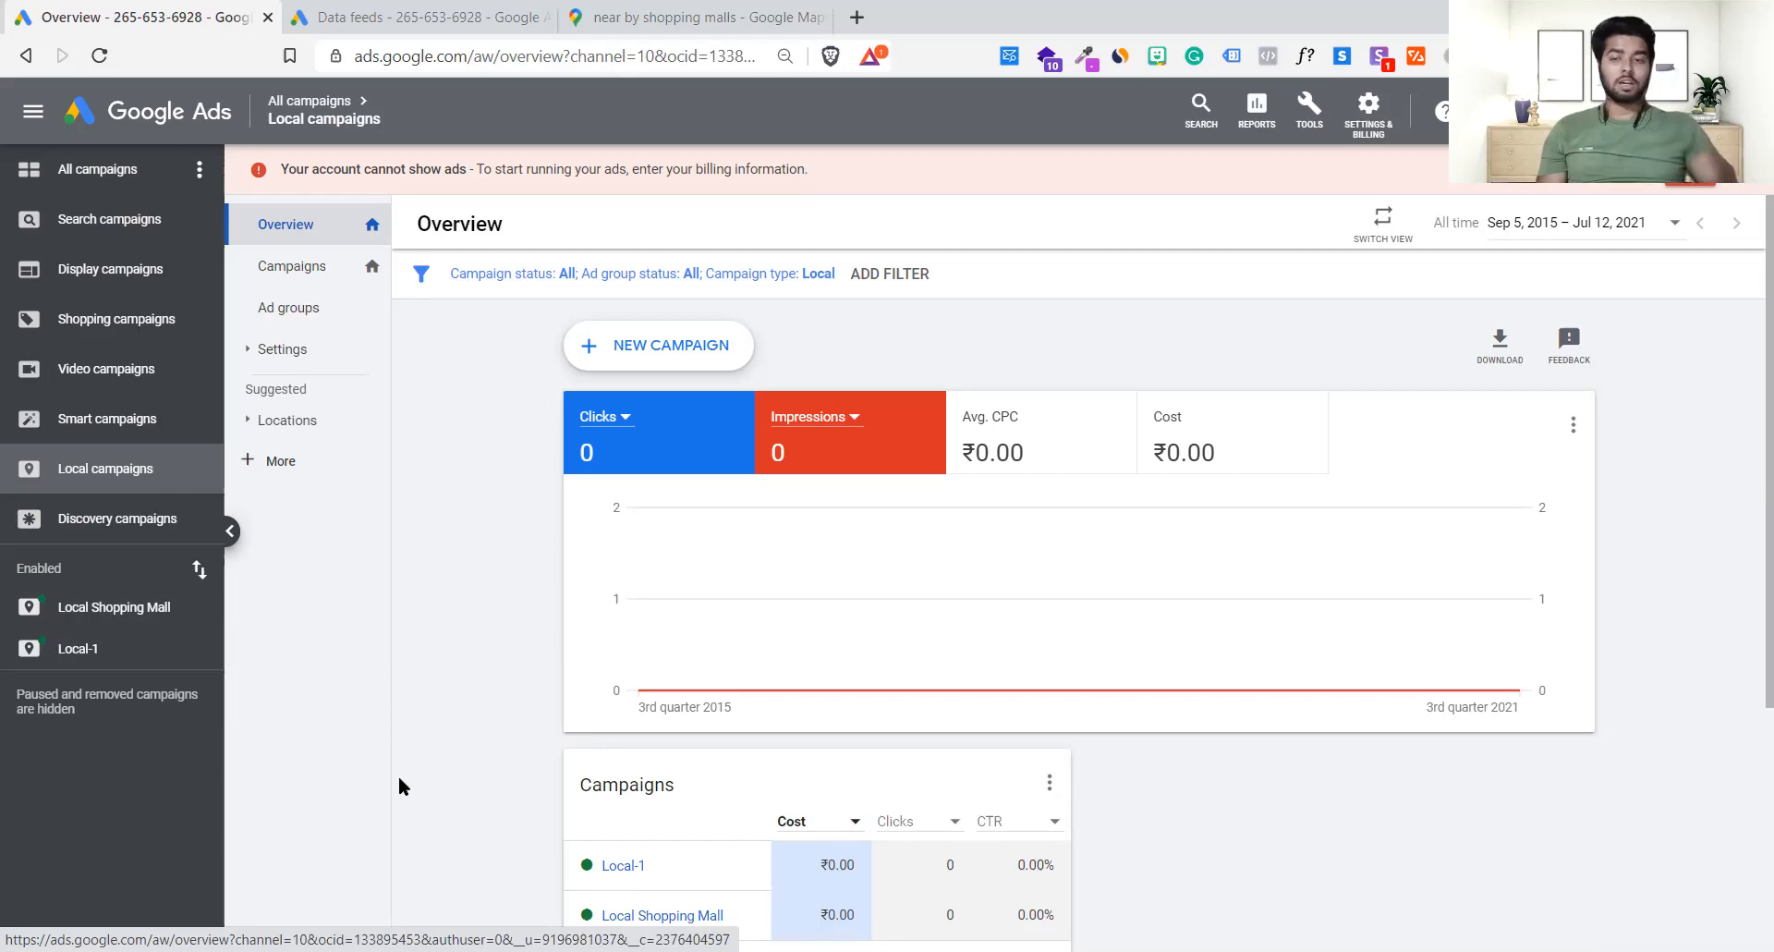
{"action": "left_click", "coordinate": [92, 166]}
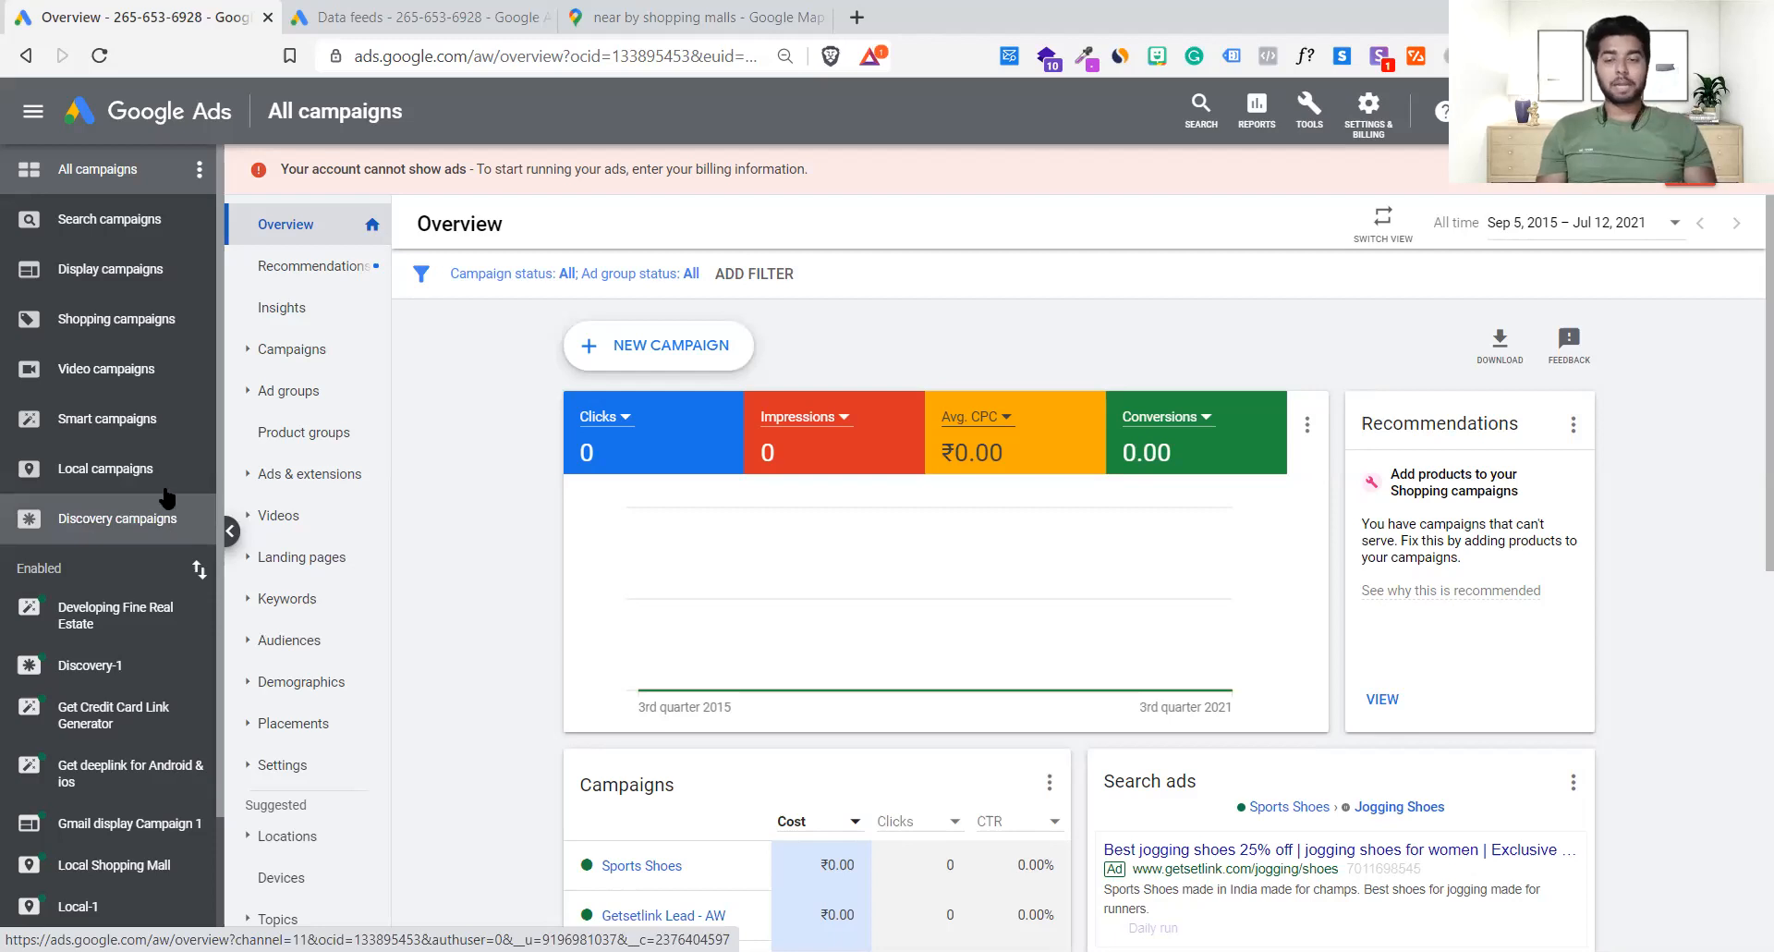
{"action": "left_click", "coordinate": [116, 242]}
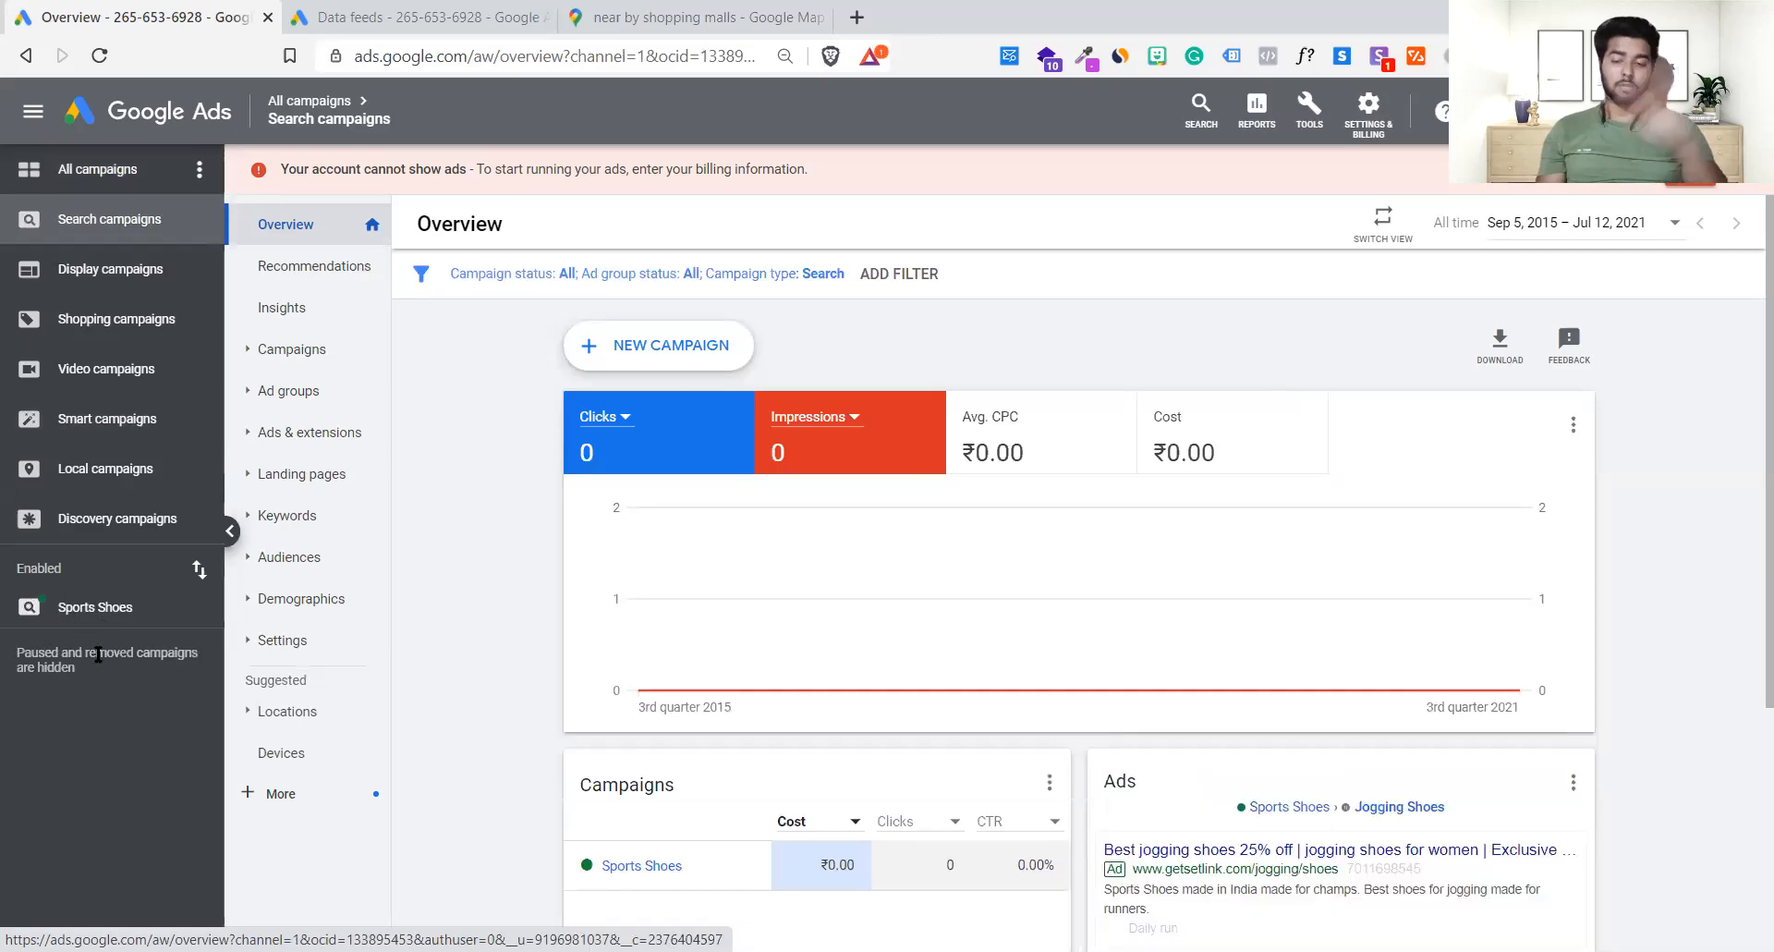
{"action": "left_click", "coordinate": [55, 621]}
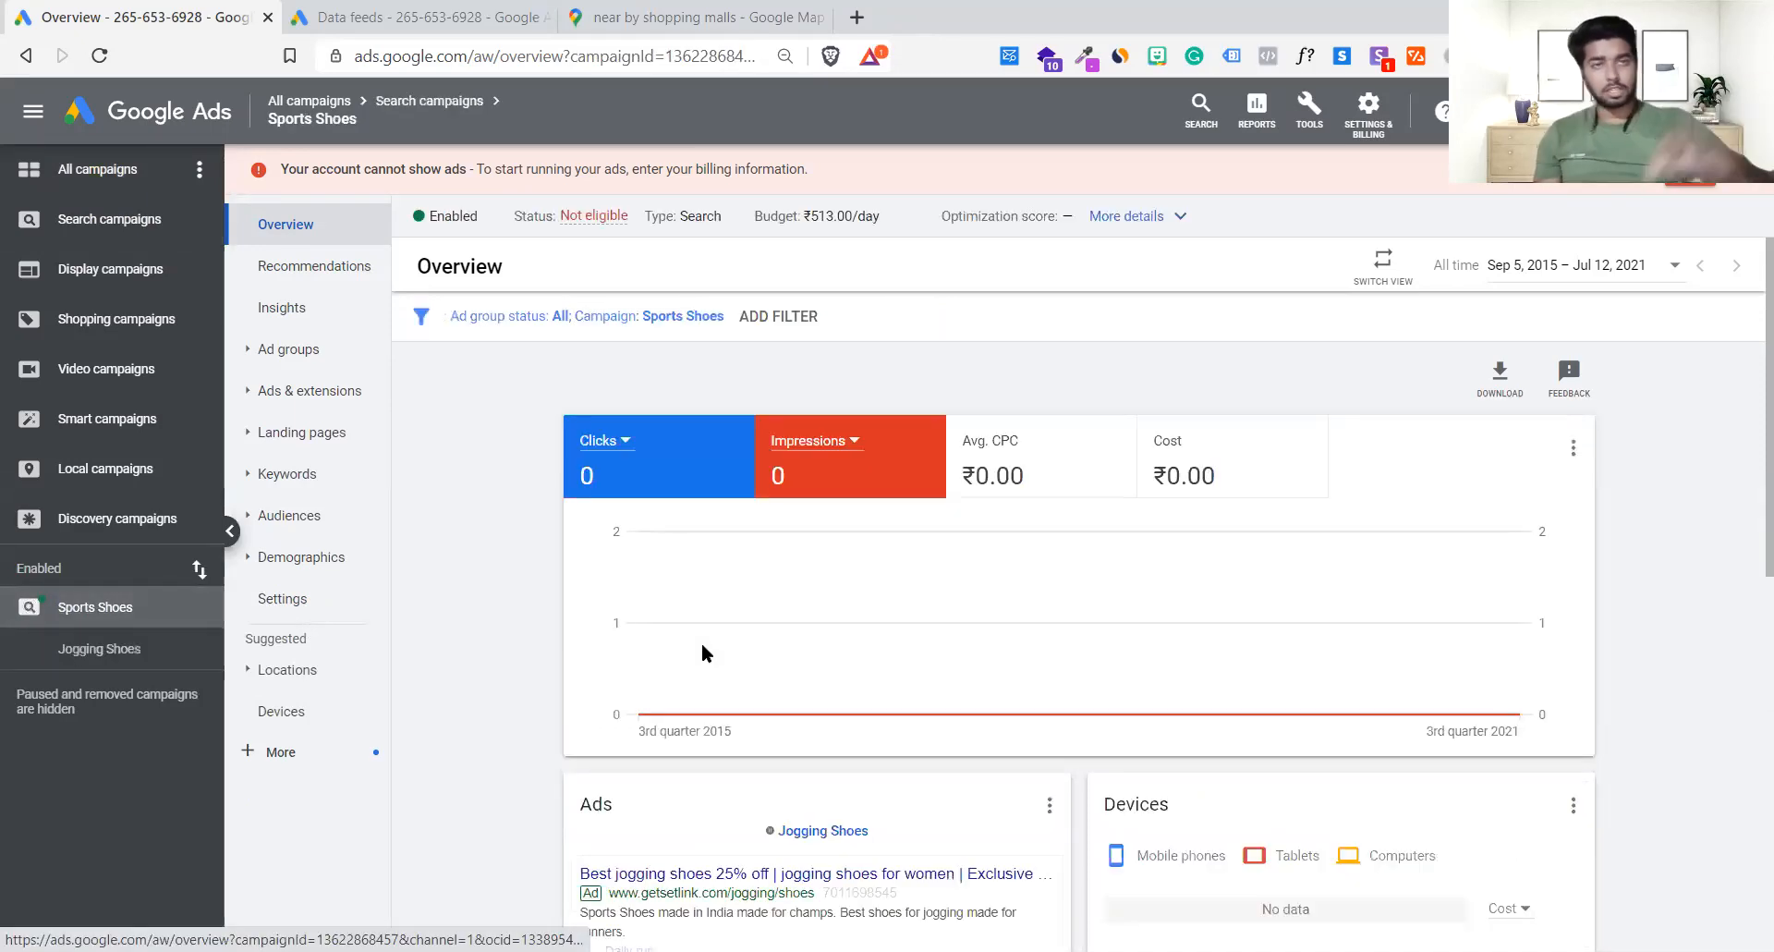
{"action": "scroll", "coordinate": [711, 646], "scroll_direction": "down", "scroll_amount": 4}
{"action": "scroll", "coordinate": [721, 646], "scroll_direction": "up", "scroll_amount": 4}
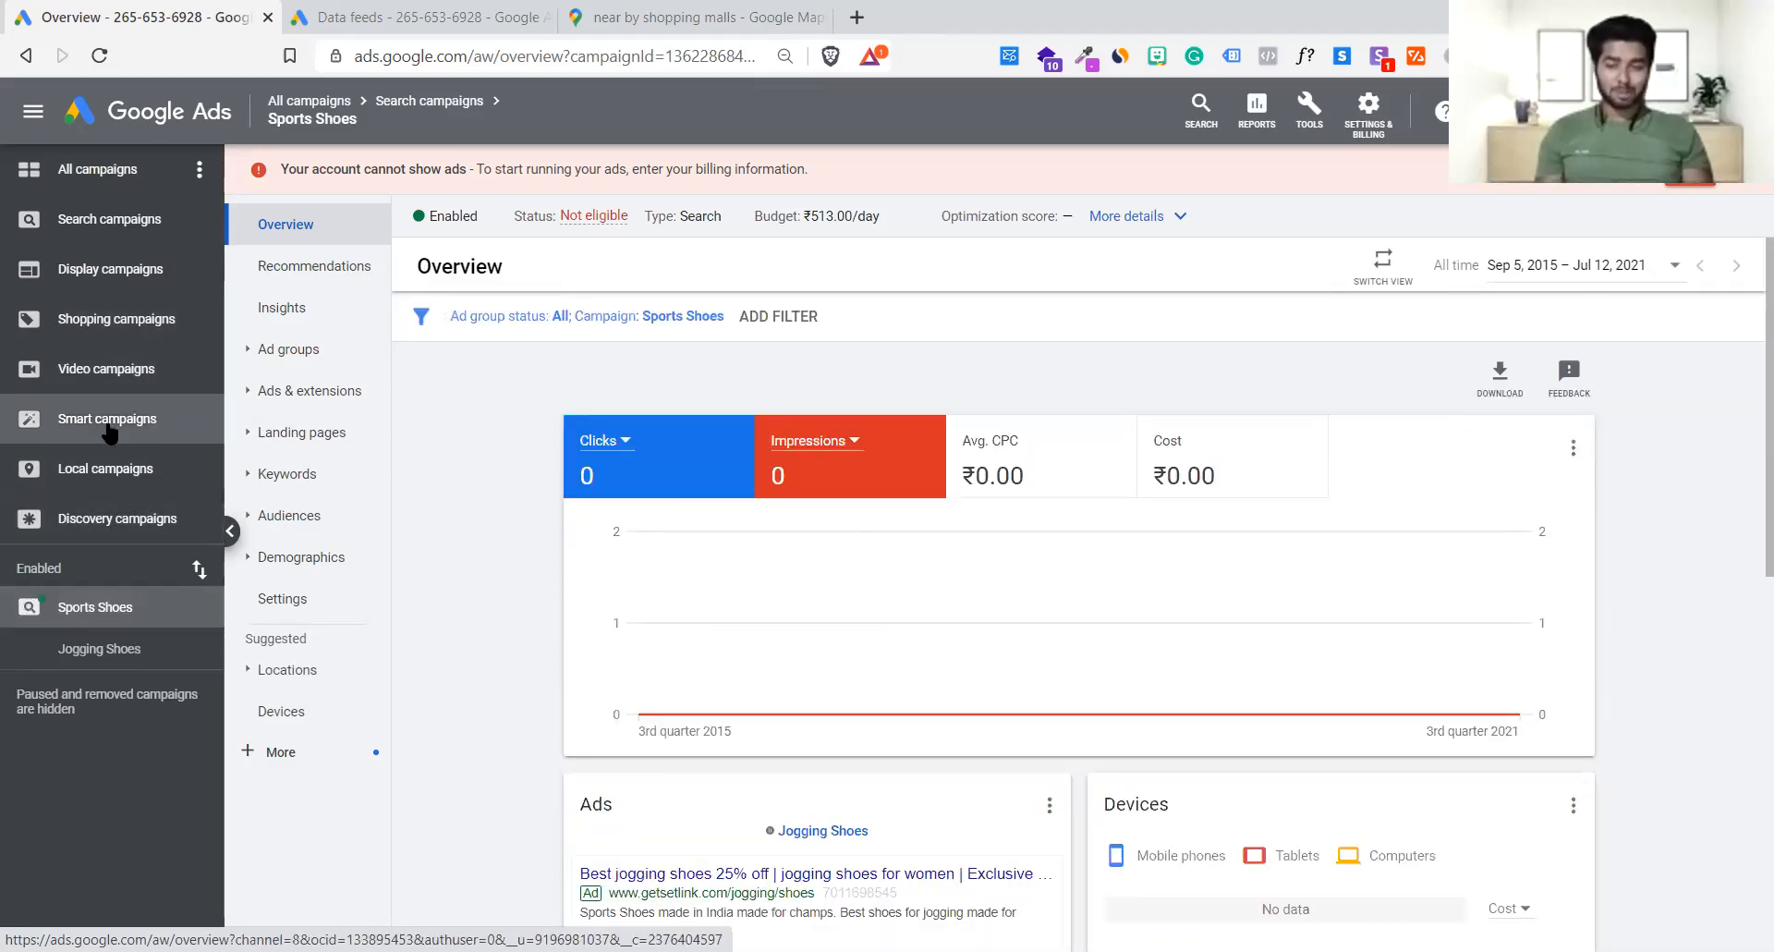
- Open the overview of the local campaigns and add Avg. CPC and Cost to its performance chart
{"action": "left_click", "coordinate": [115, 468]}
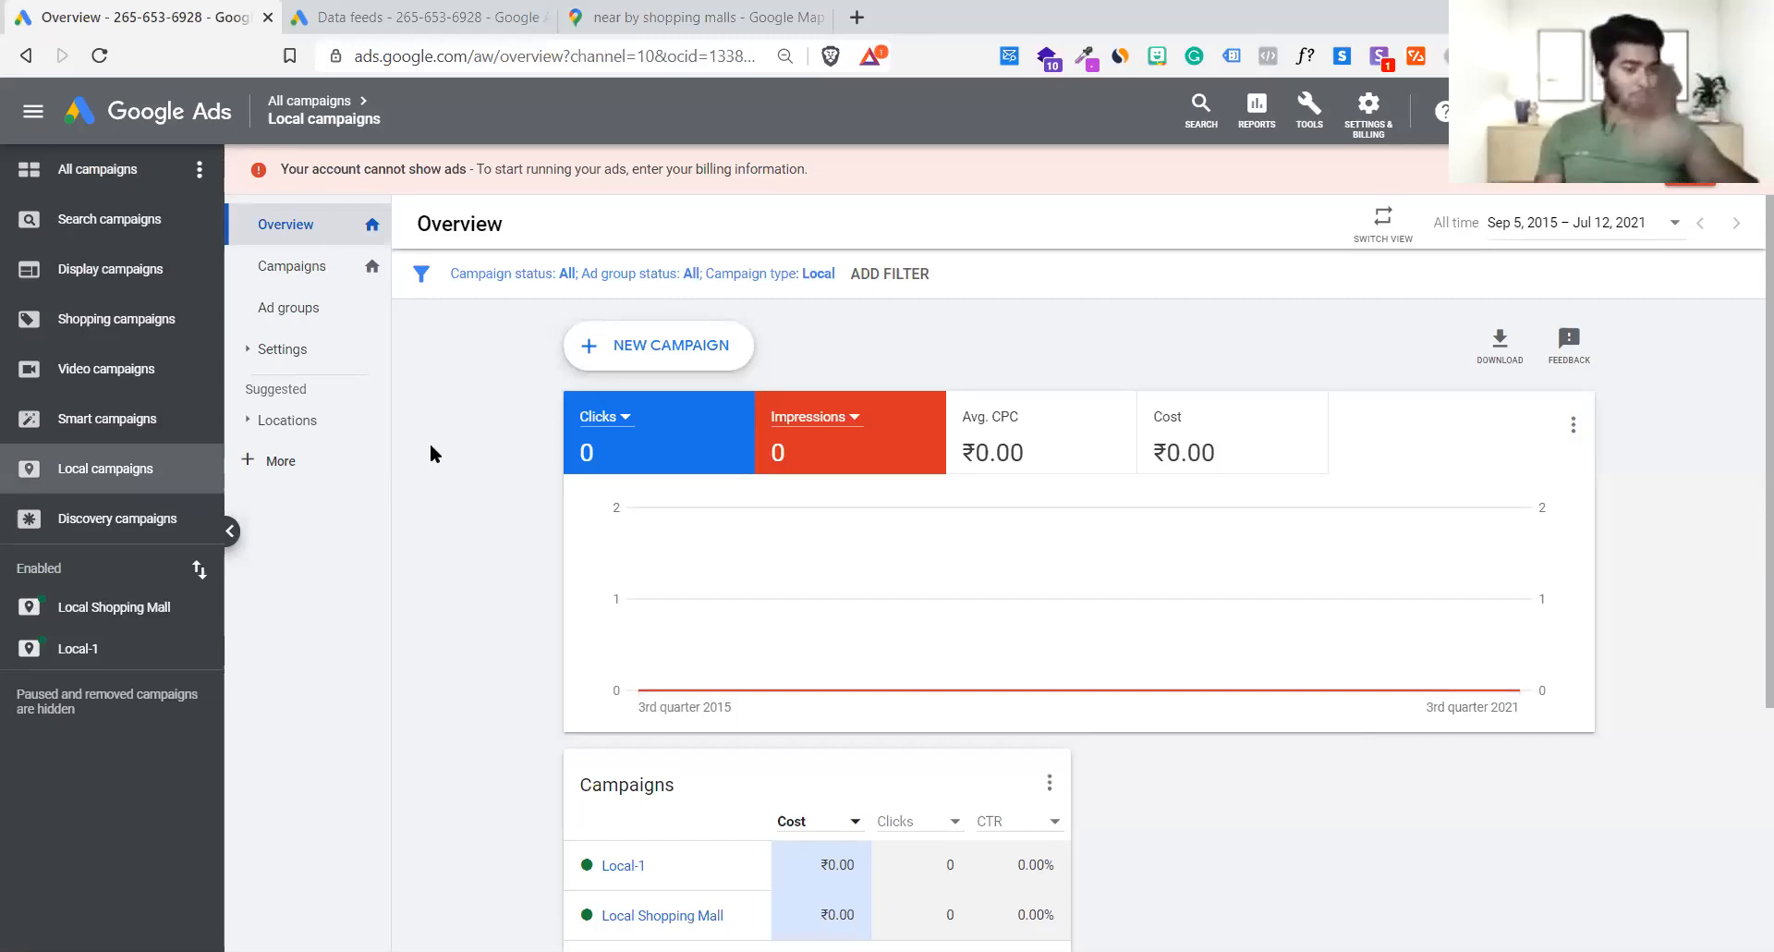
{"action": "left_click", "coordinate": [1062, 448]}
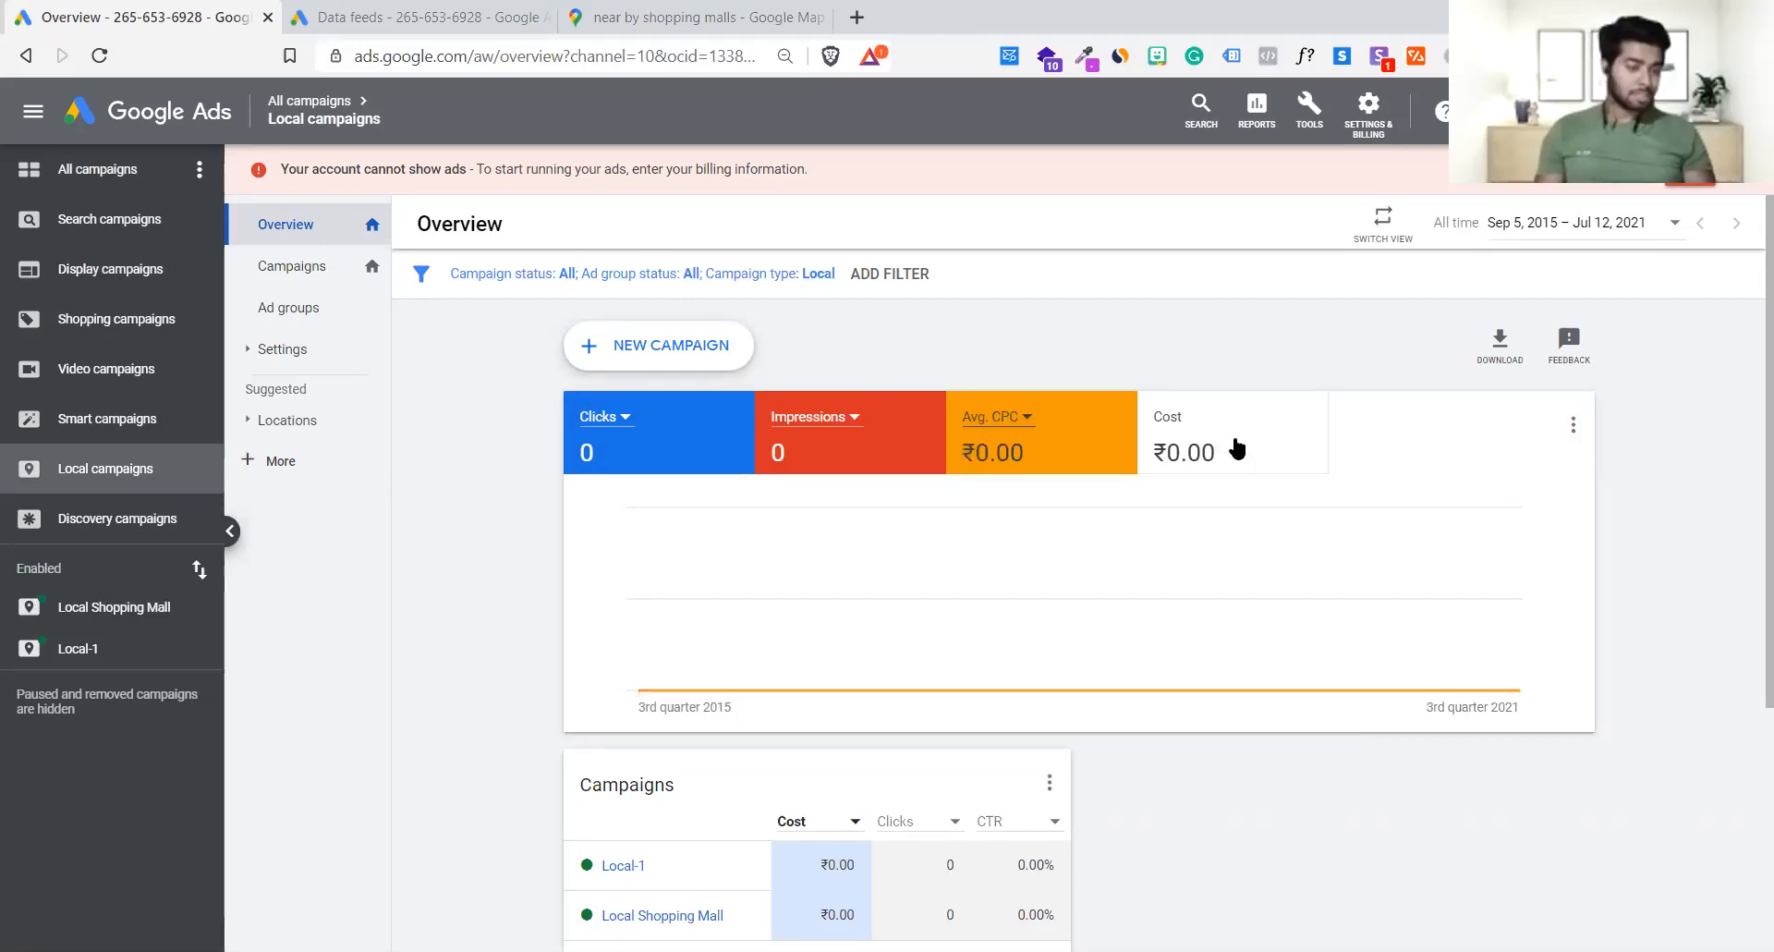
{"action": "left_click", "coordinate": [1238, 450]}
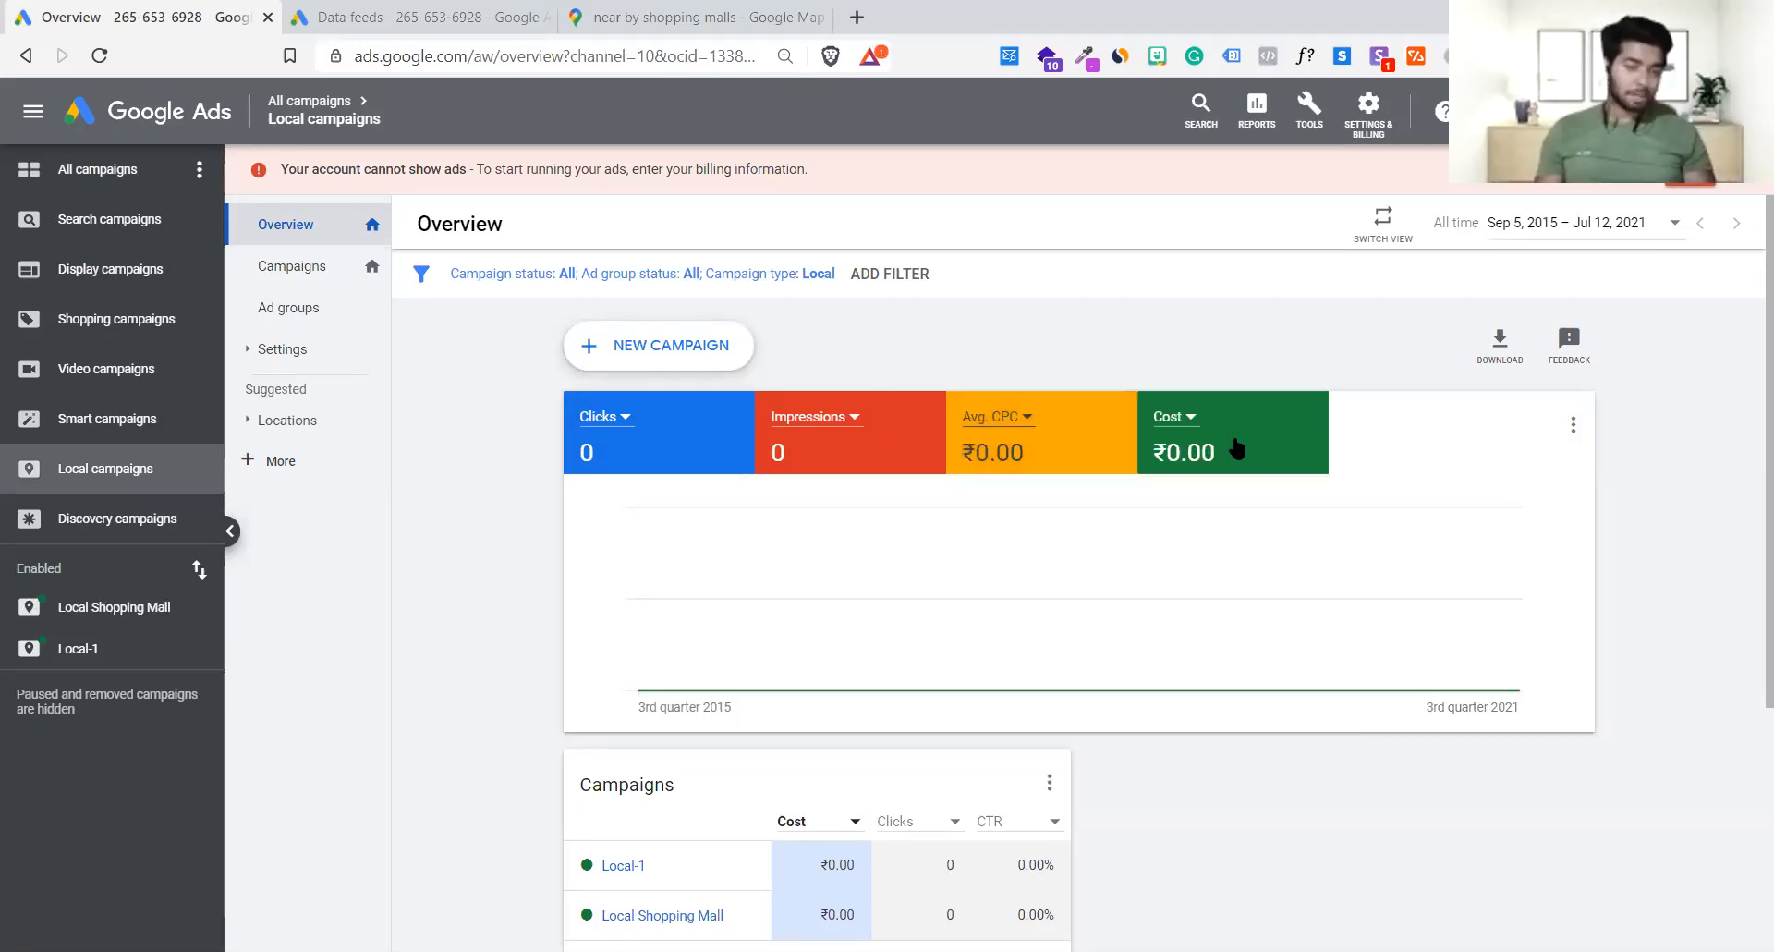
- Review the table of local campaigns and their overview, and open the account's conversion actions
{"action": "left_click", "coordinate": [297, 277]}
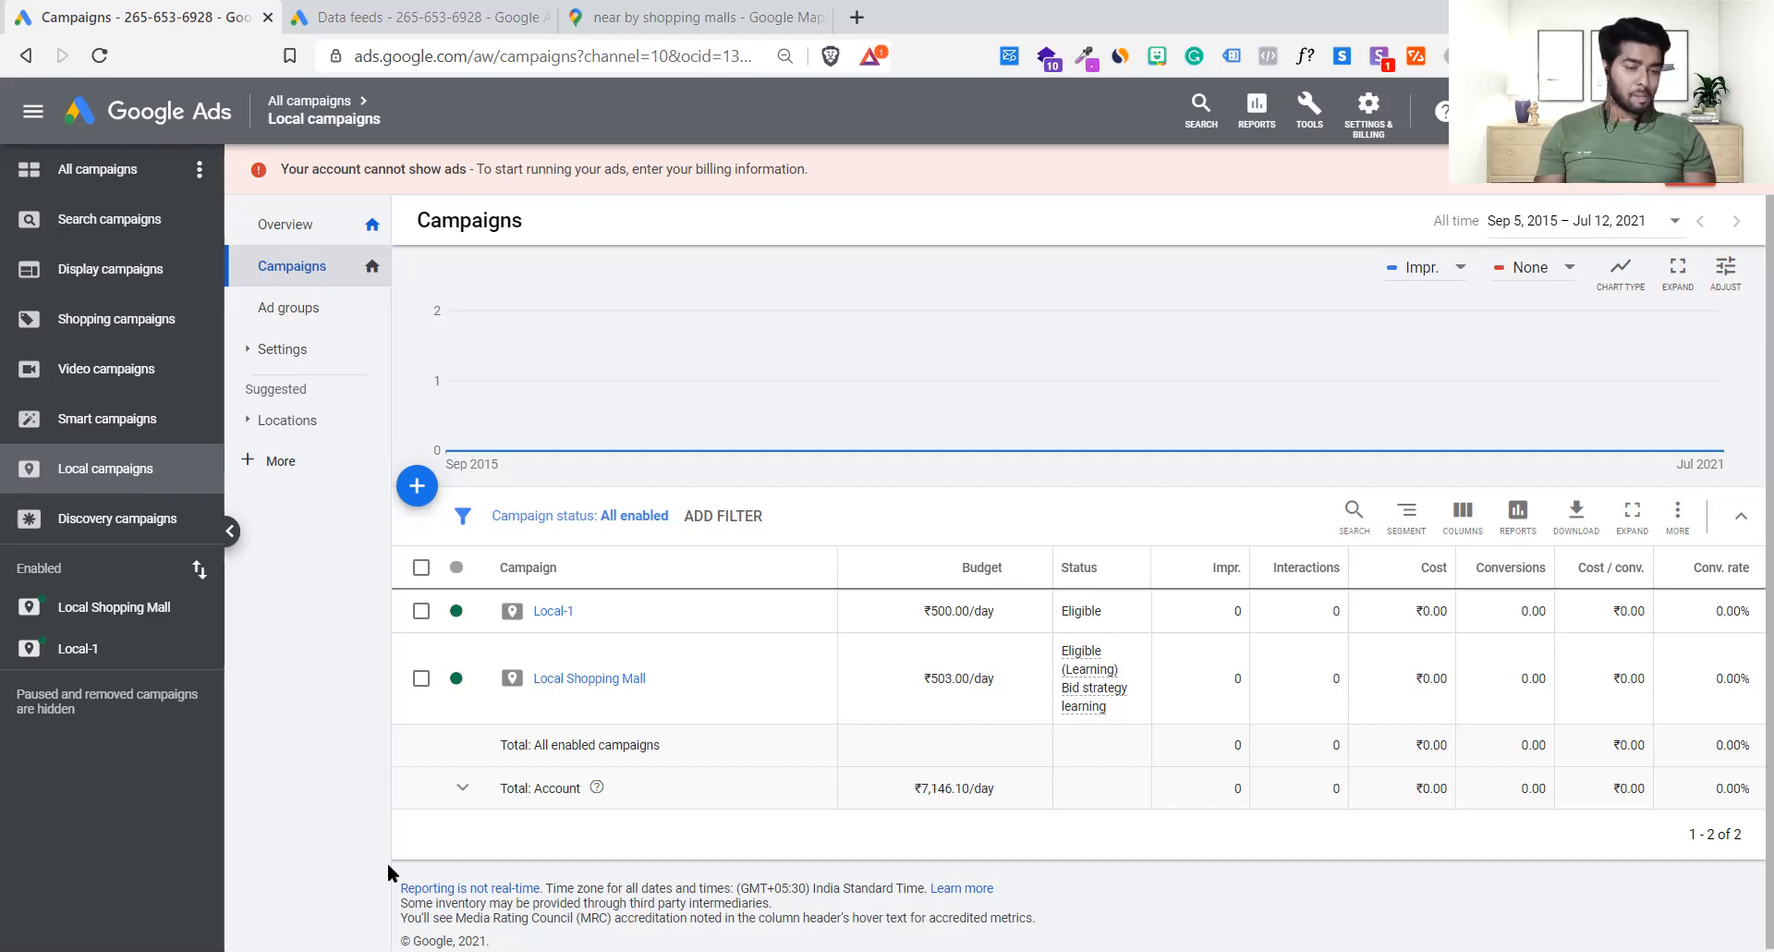
{"action": "left_click", "coordinate": [275, 229]}
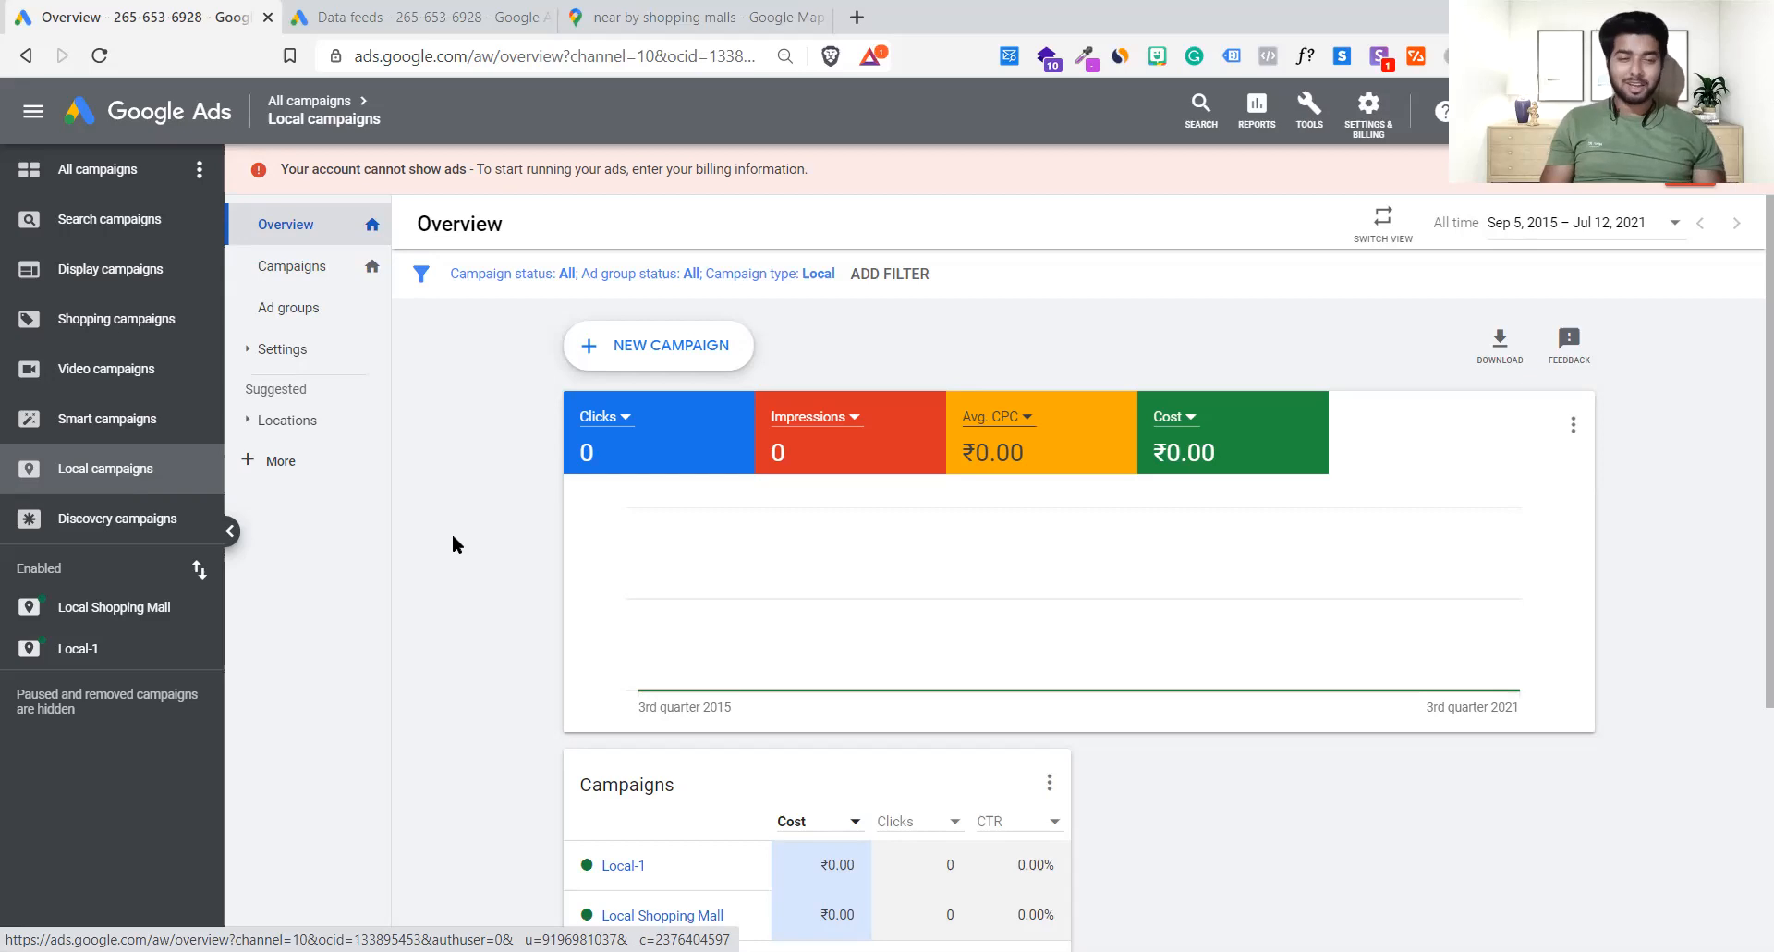
{"action": "left_click", "coordinate": [1308, 113]}
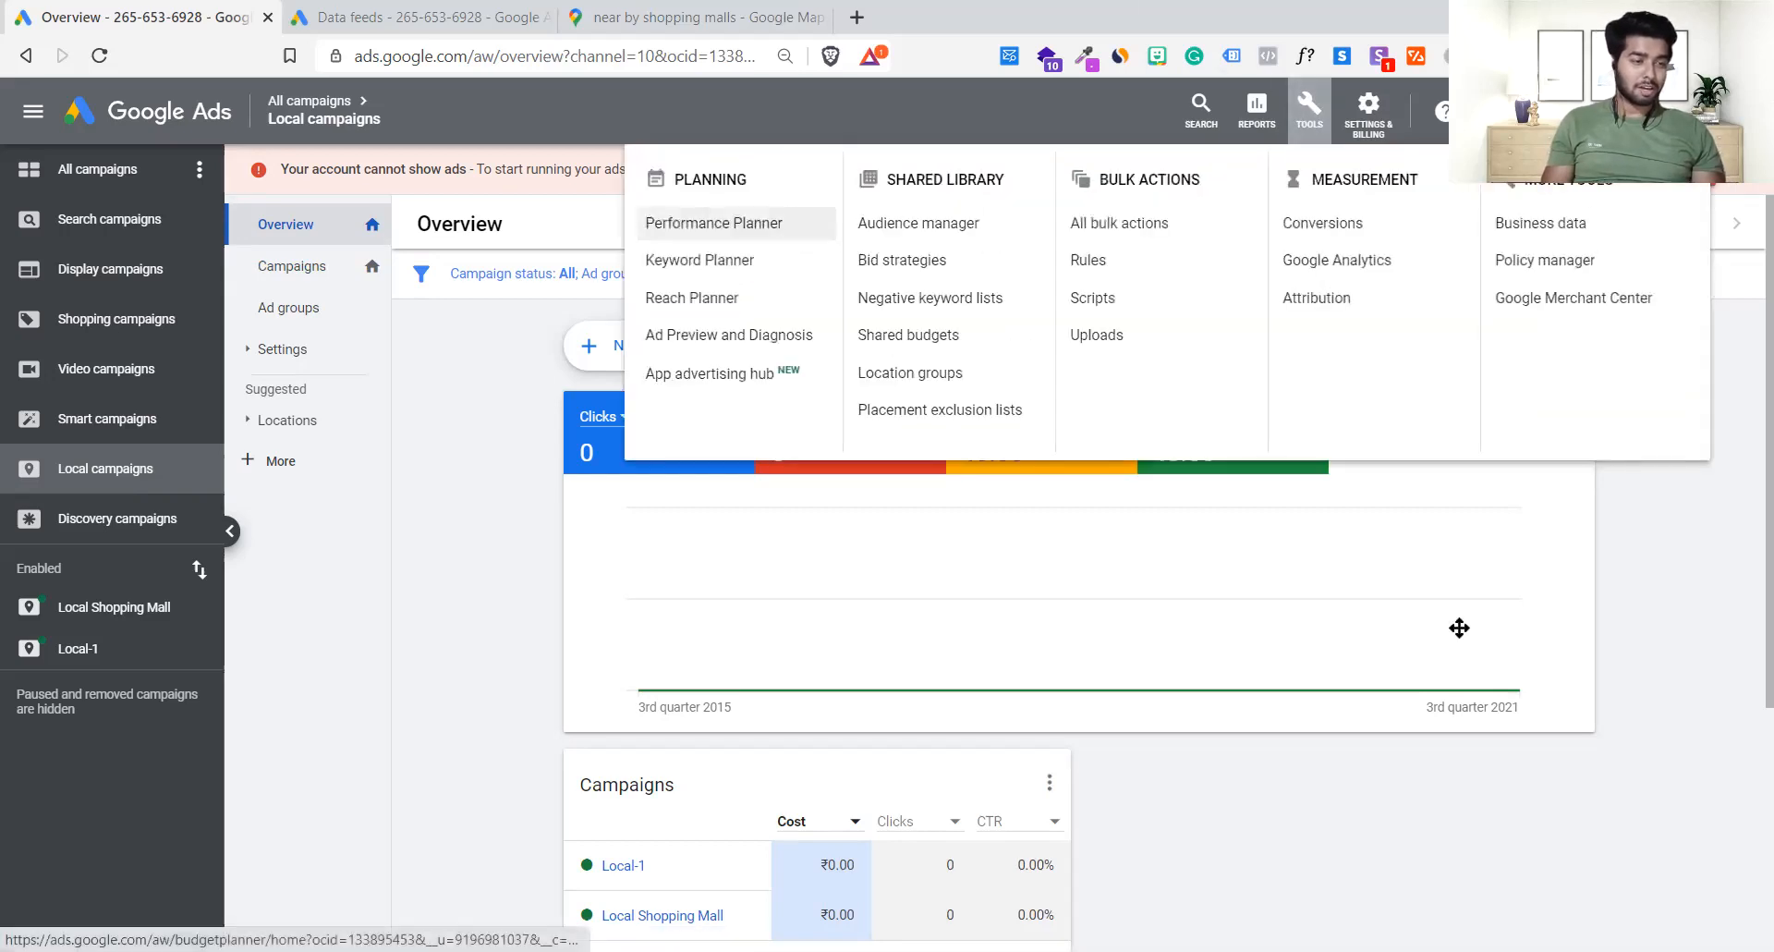
{"action": "left_click", "coordinate": [1314, 222]}
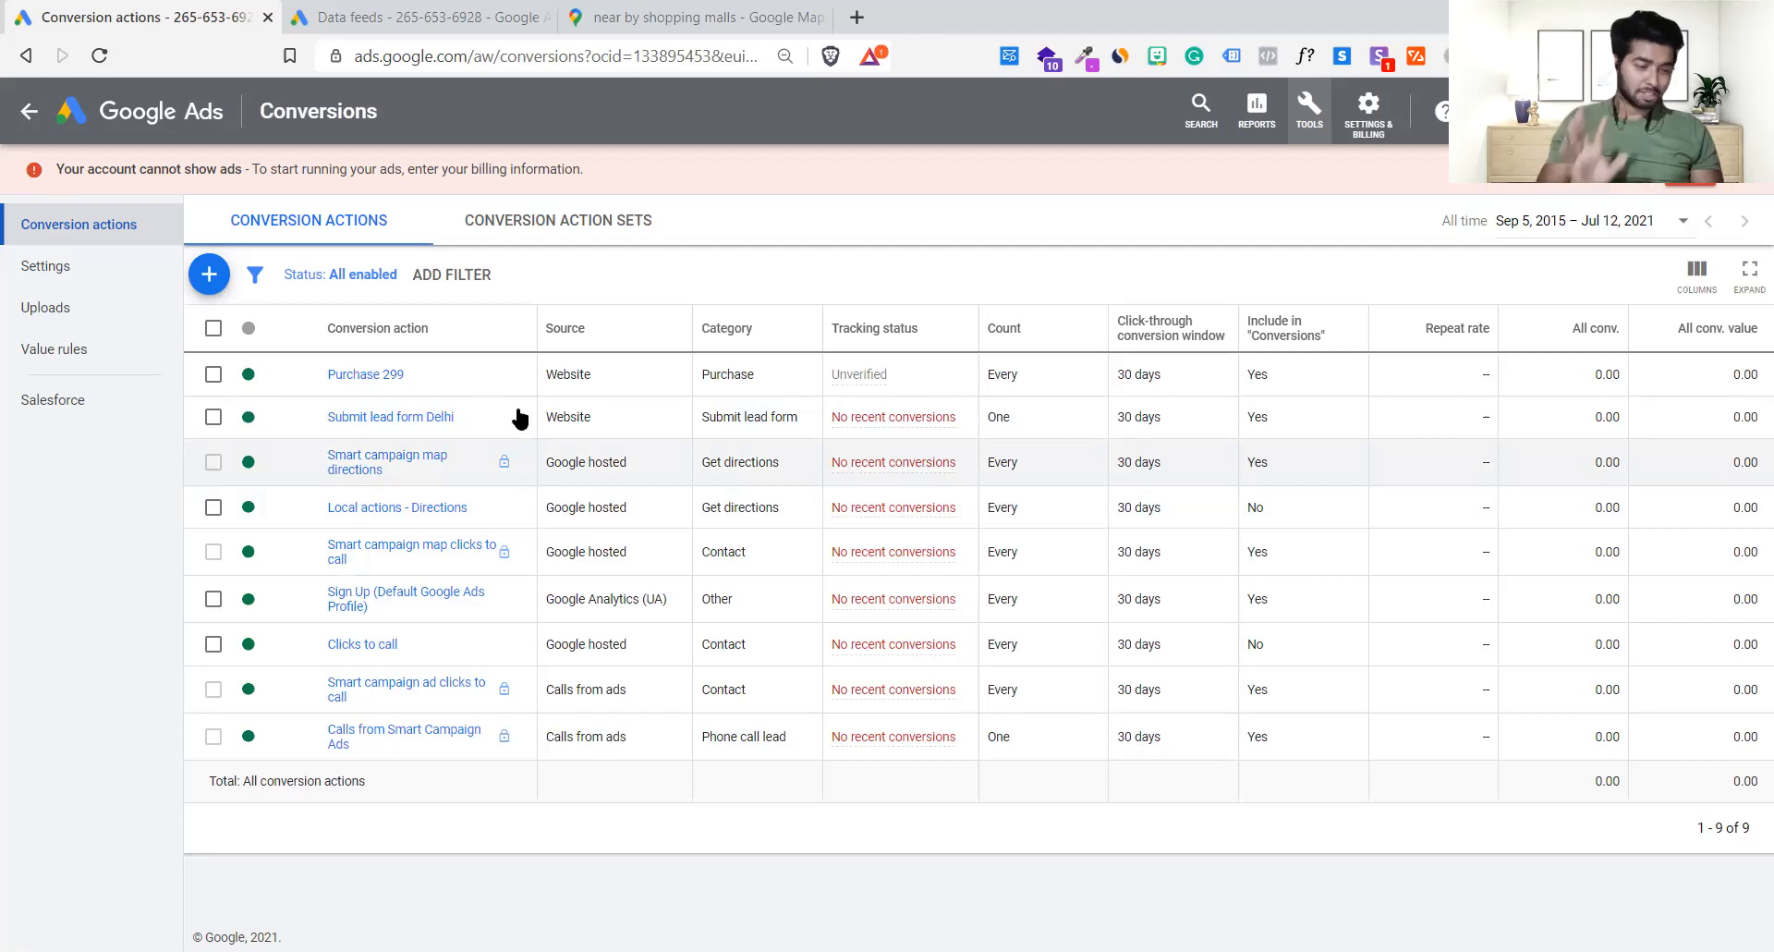
- Examine the phone call tracking options for a new conversion action, discard it, and return to the local campaigns overview
{"action": "left_click", "coordinate": [209, 275]}
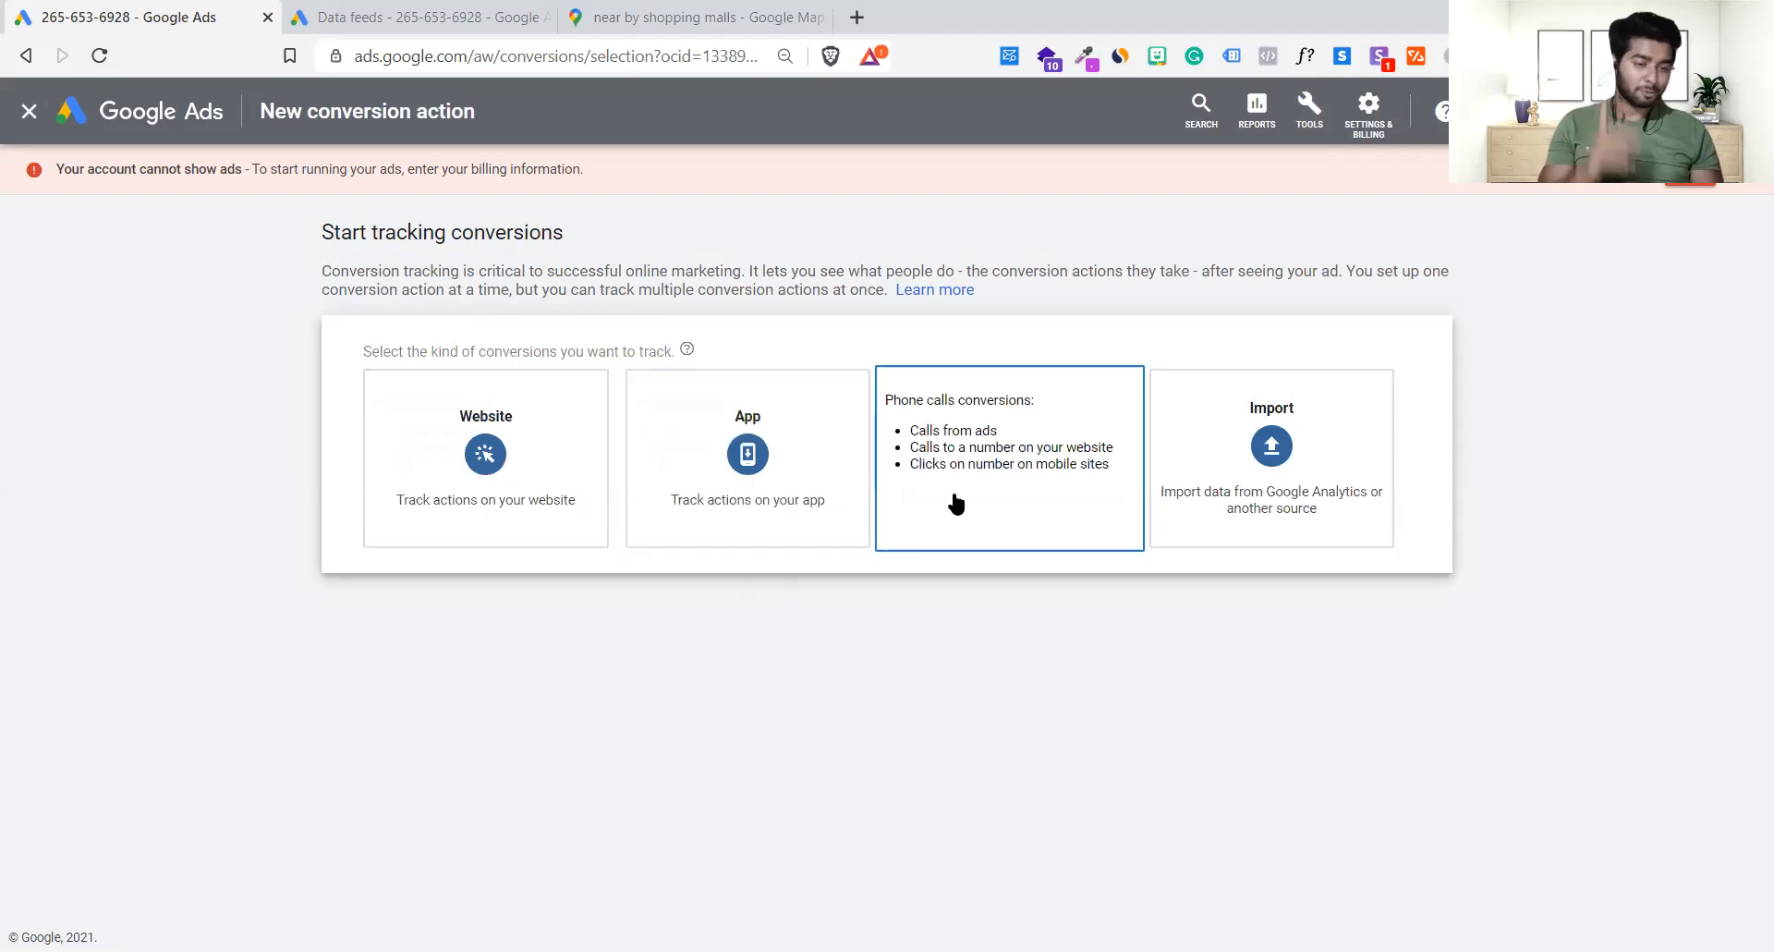
{"action": "left_click", "coordinate": [1007, 480]}
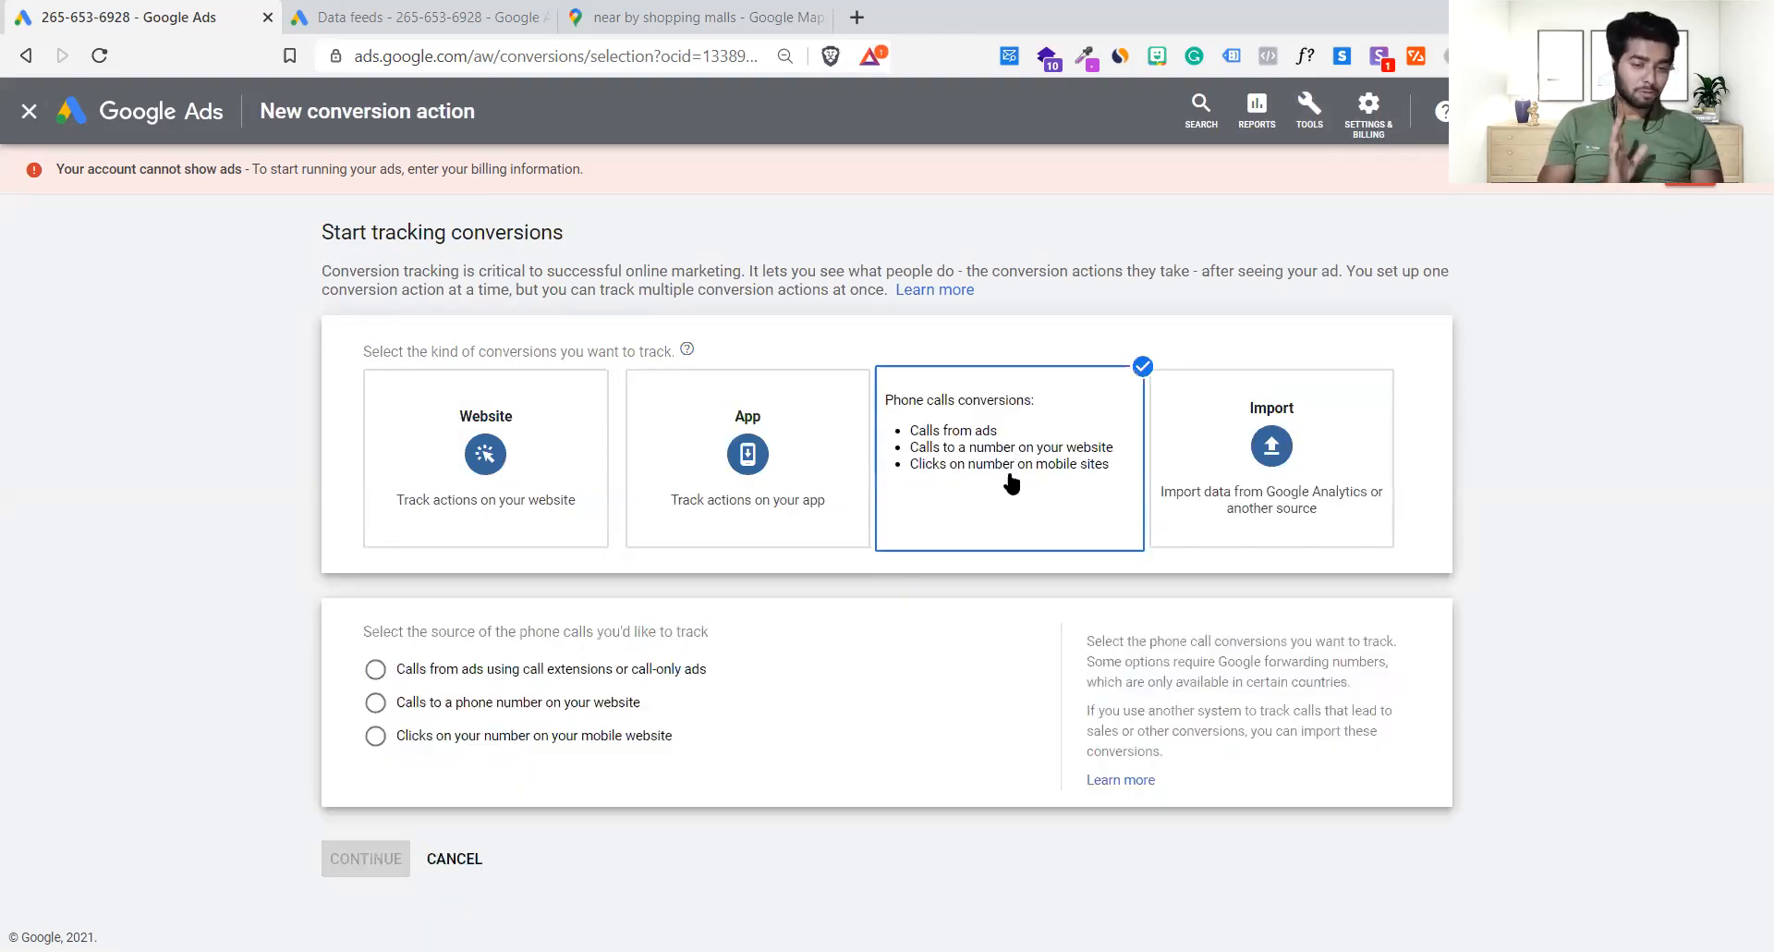
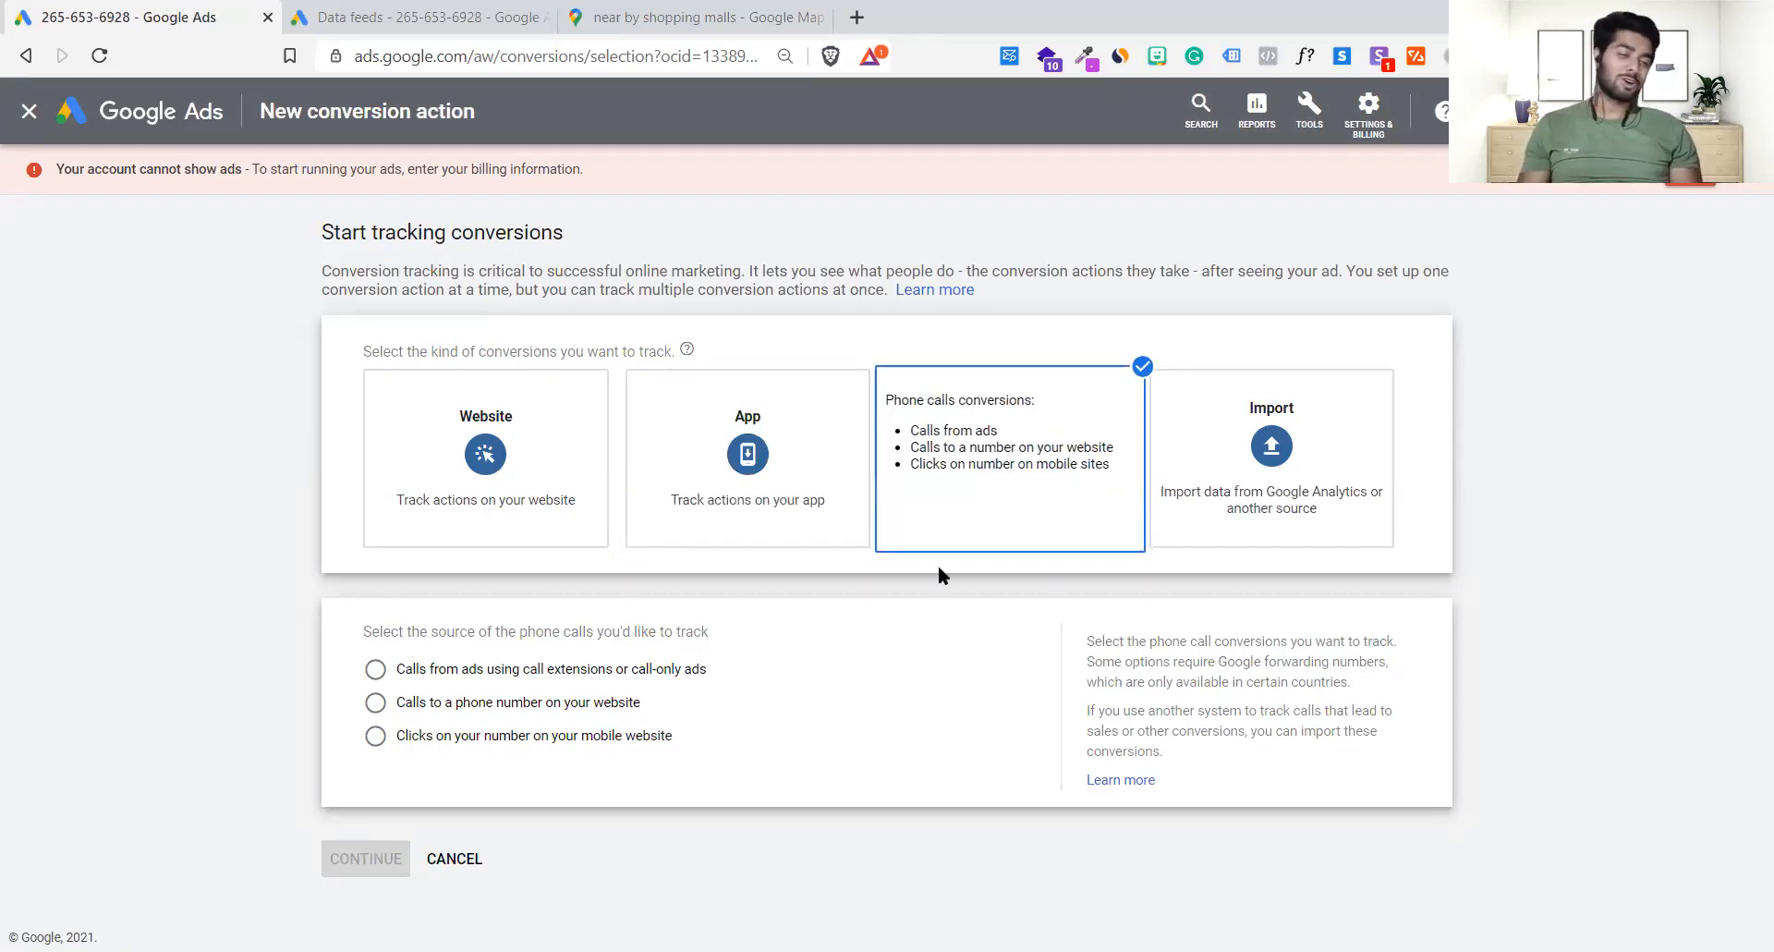
{"action": "left_click", "coordinate": [449, 869]}
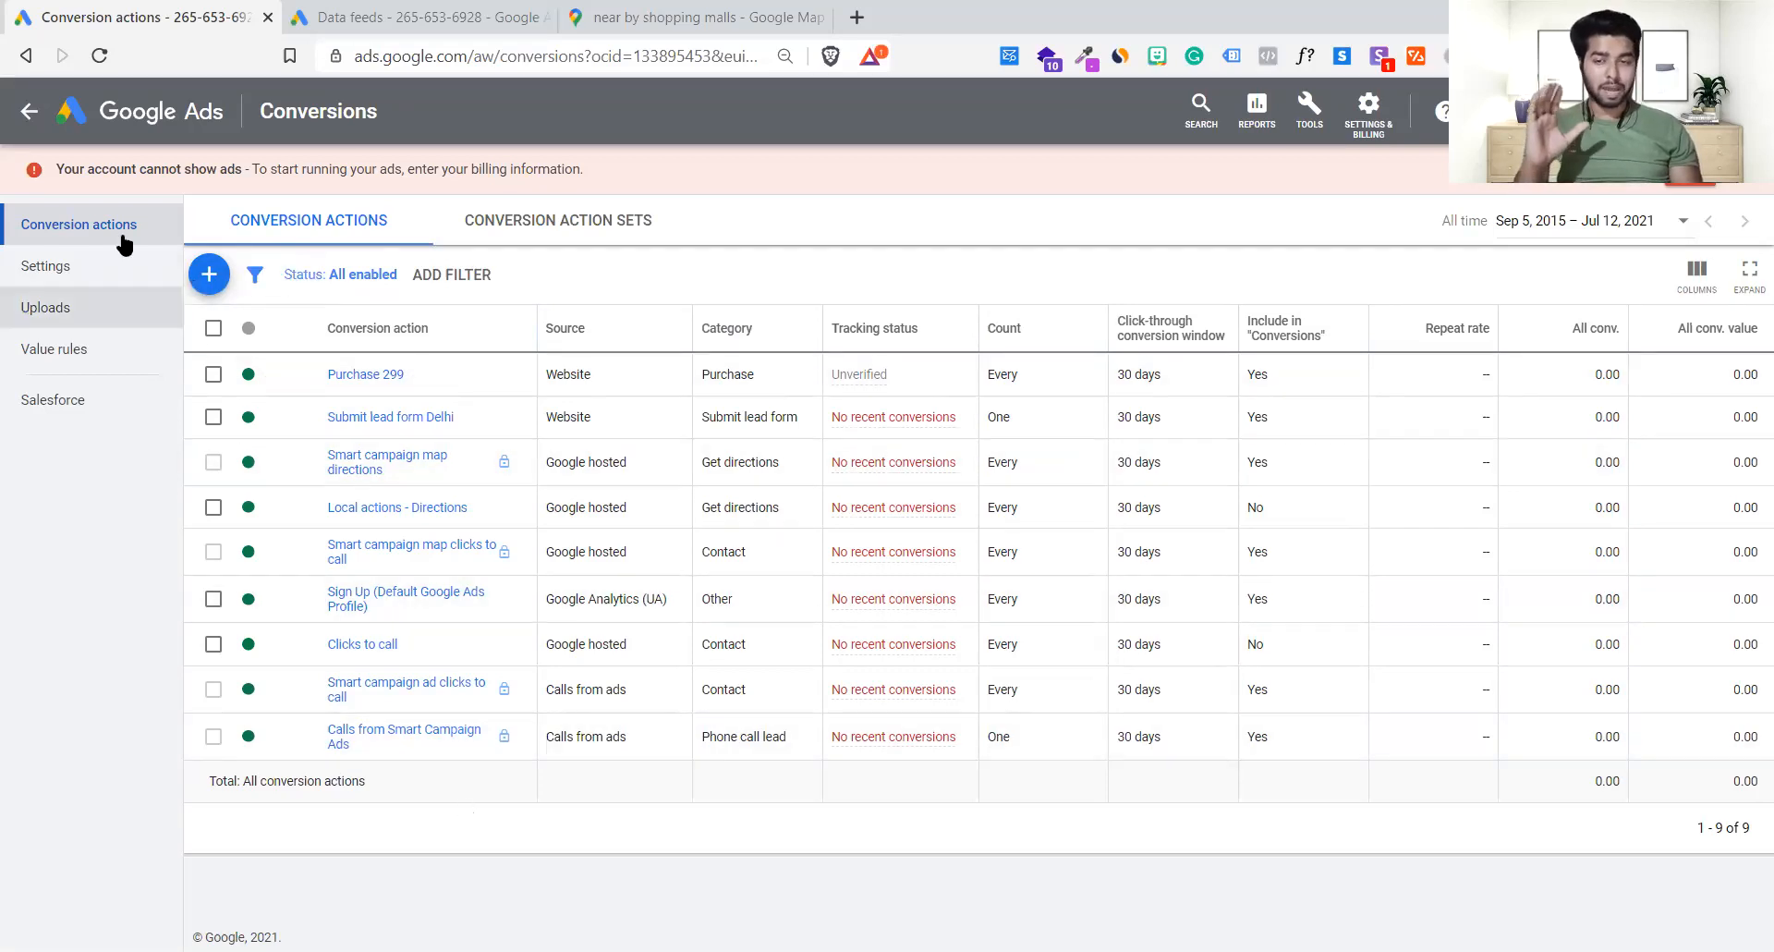
{"action": "left_click", "coordinate": [29, 111]}
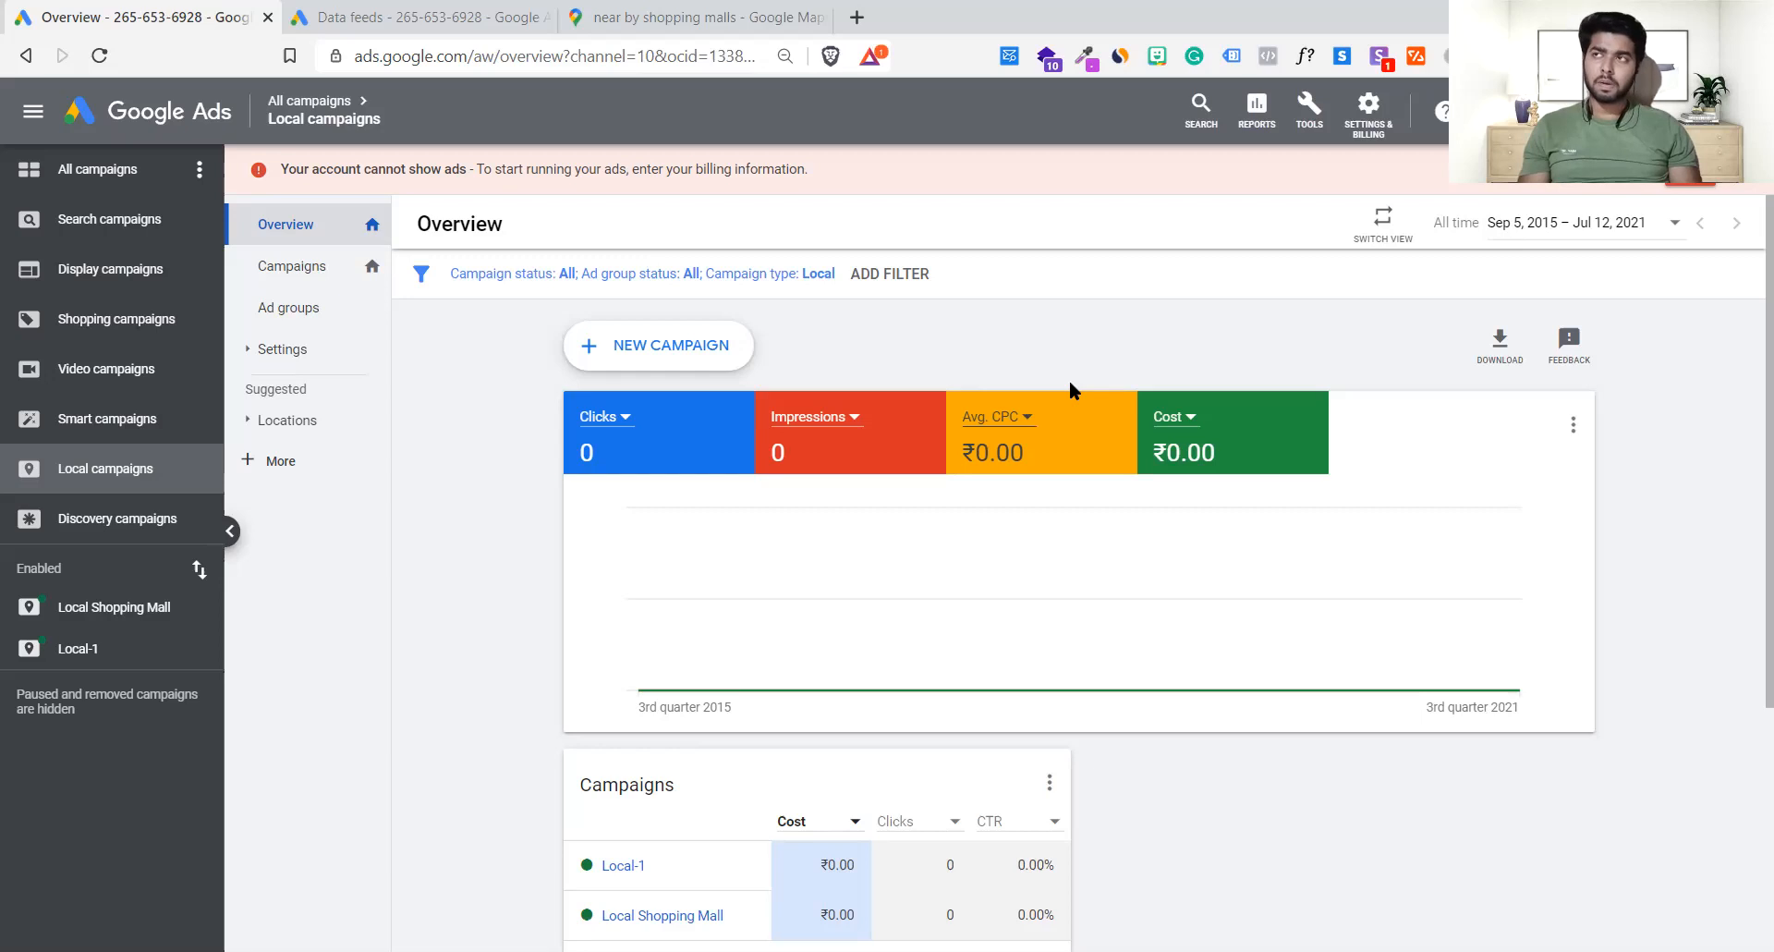
{"action": "mouse_move", "coordinate": [1079, 584]}
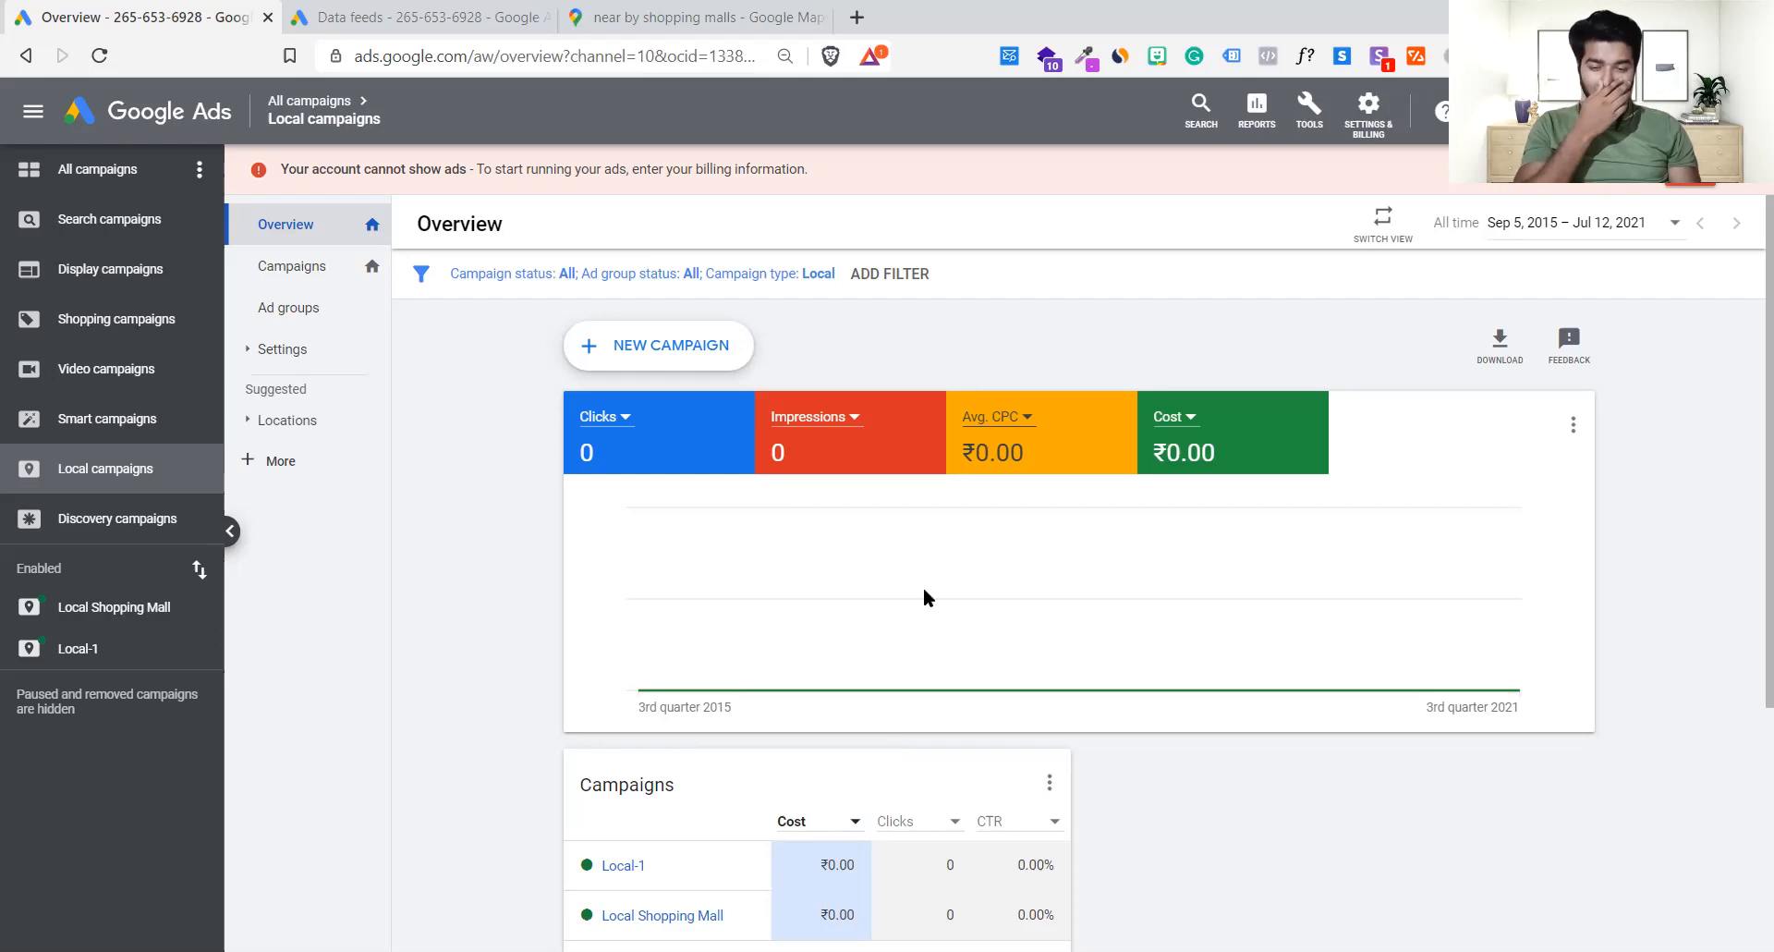
{"action": "mouse_move", "coordinate": [924, 589]}
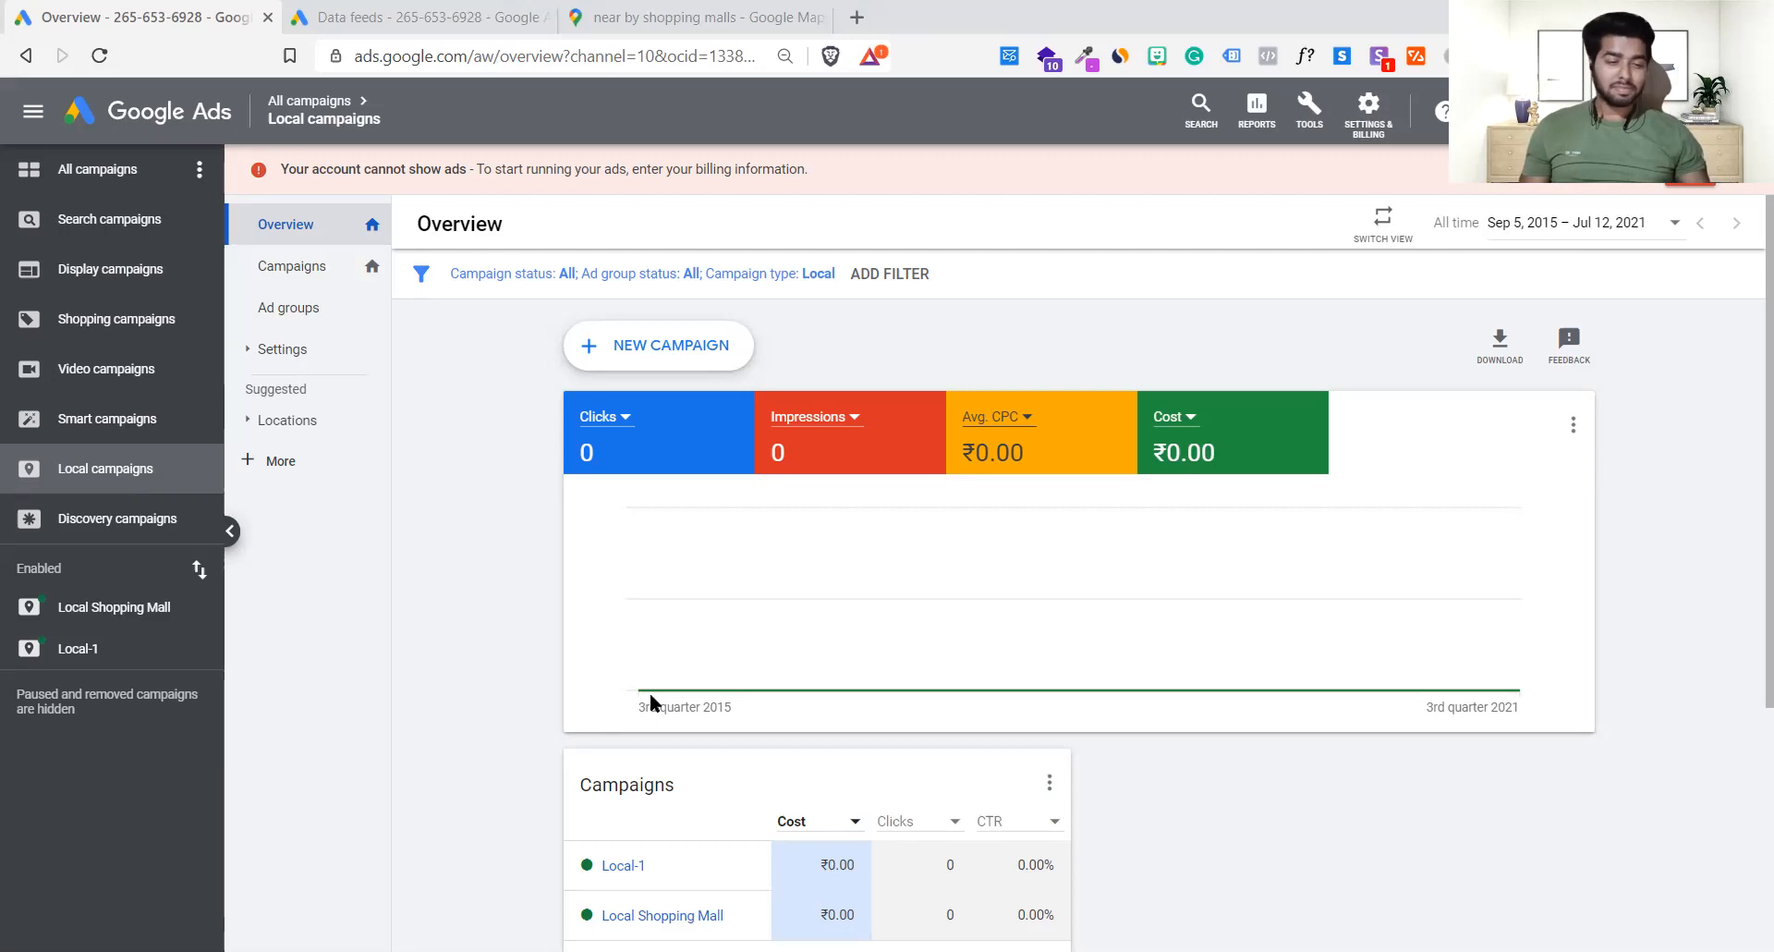
{"action": "mouse_move", "coordinate": [1045, 688]}
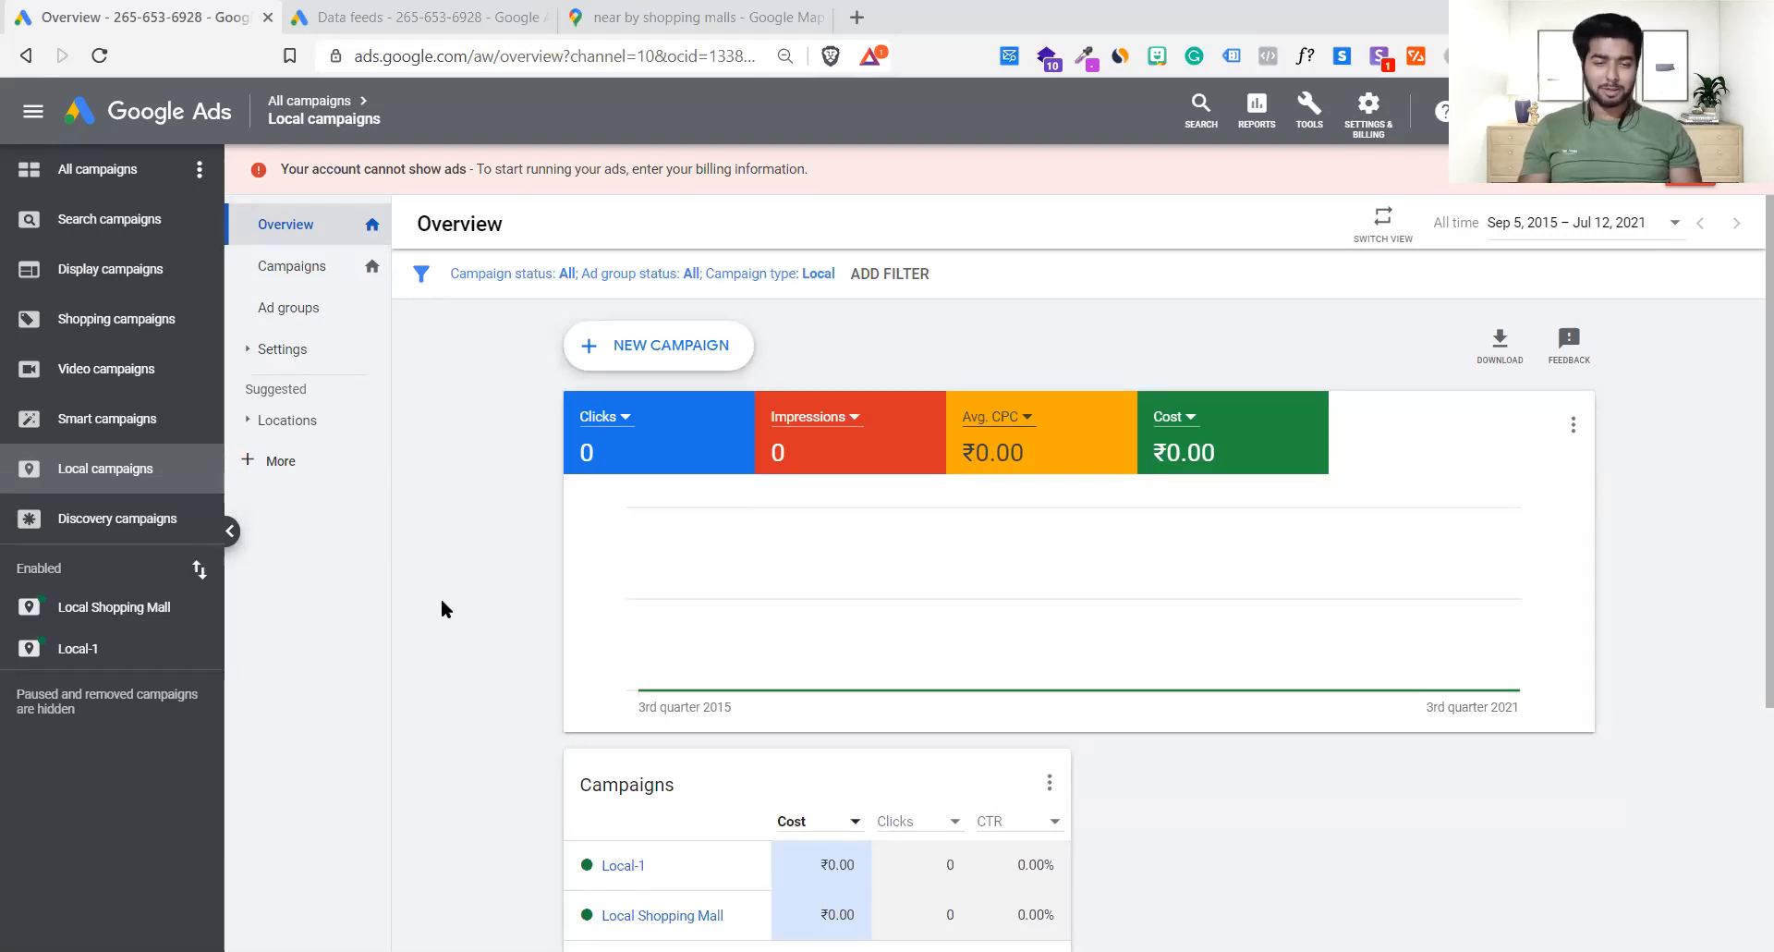
{"action": "mouse_move", "coordinate": [675, 602]}
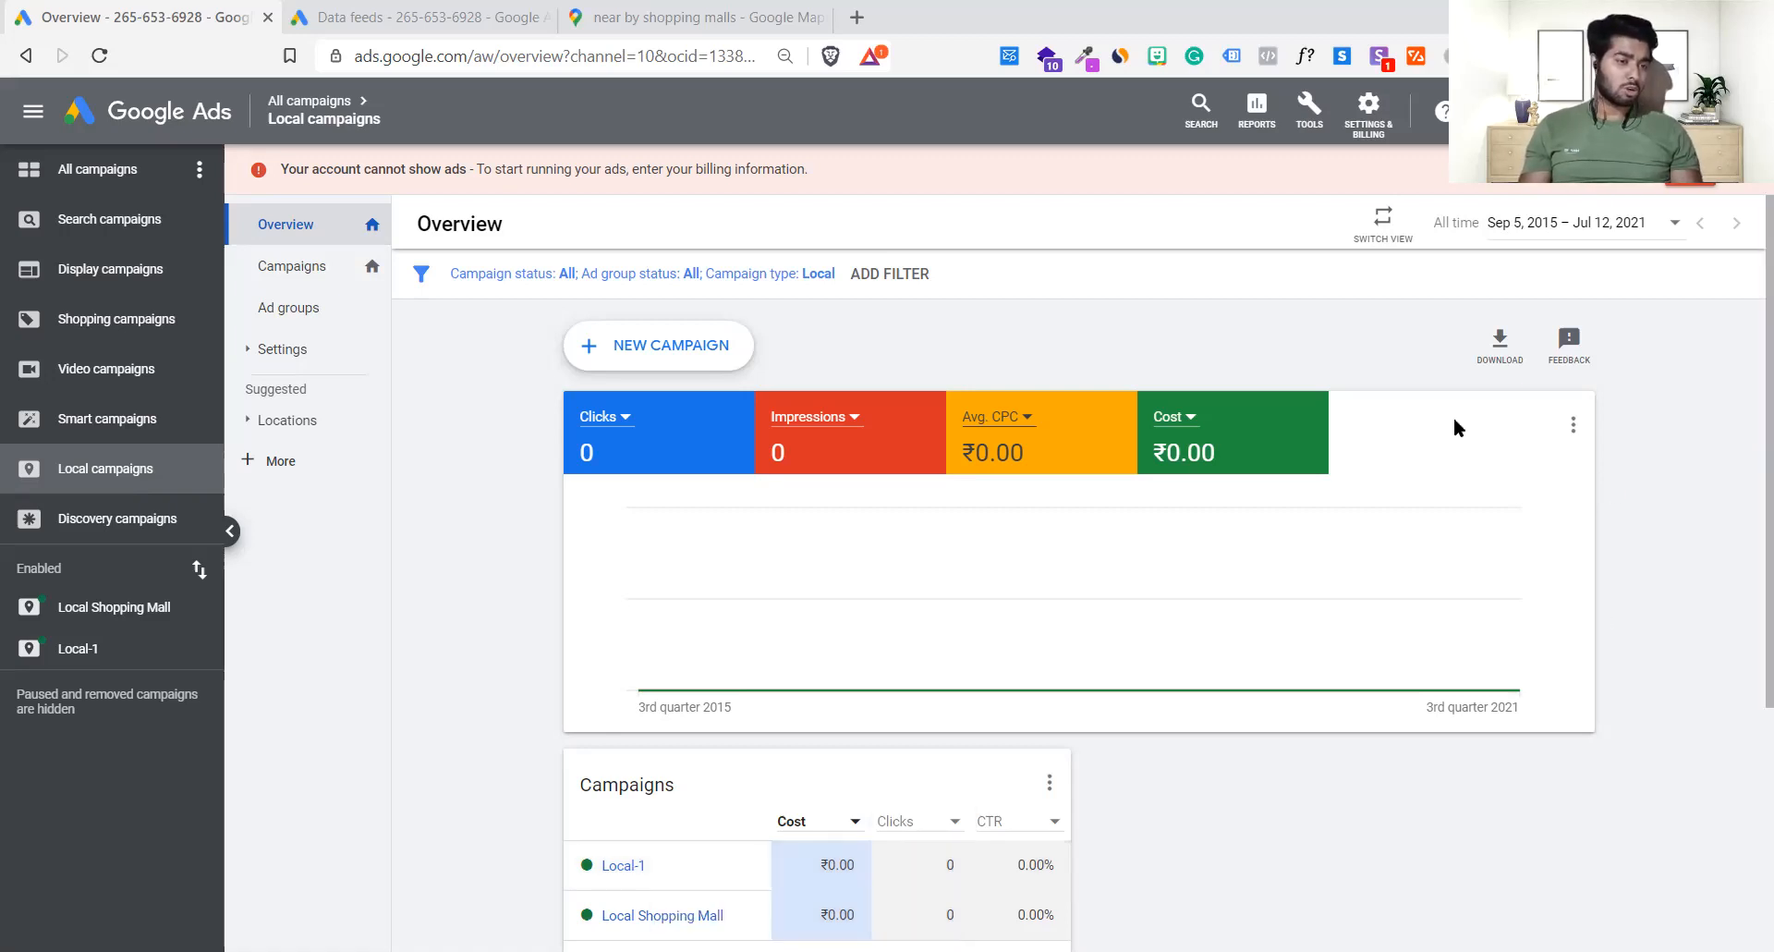
{"action": "left_click", "coordinate": [1313, 115]}
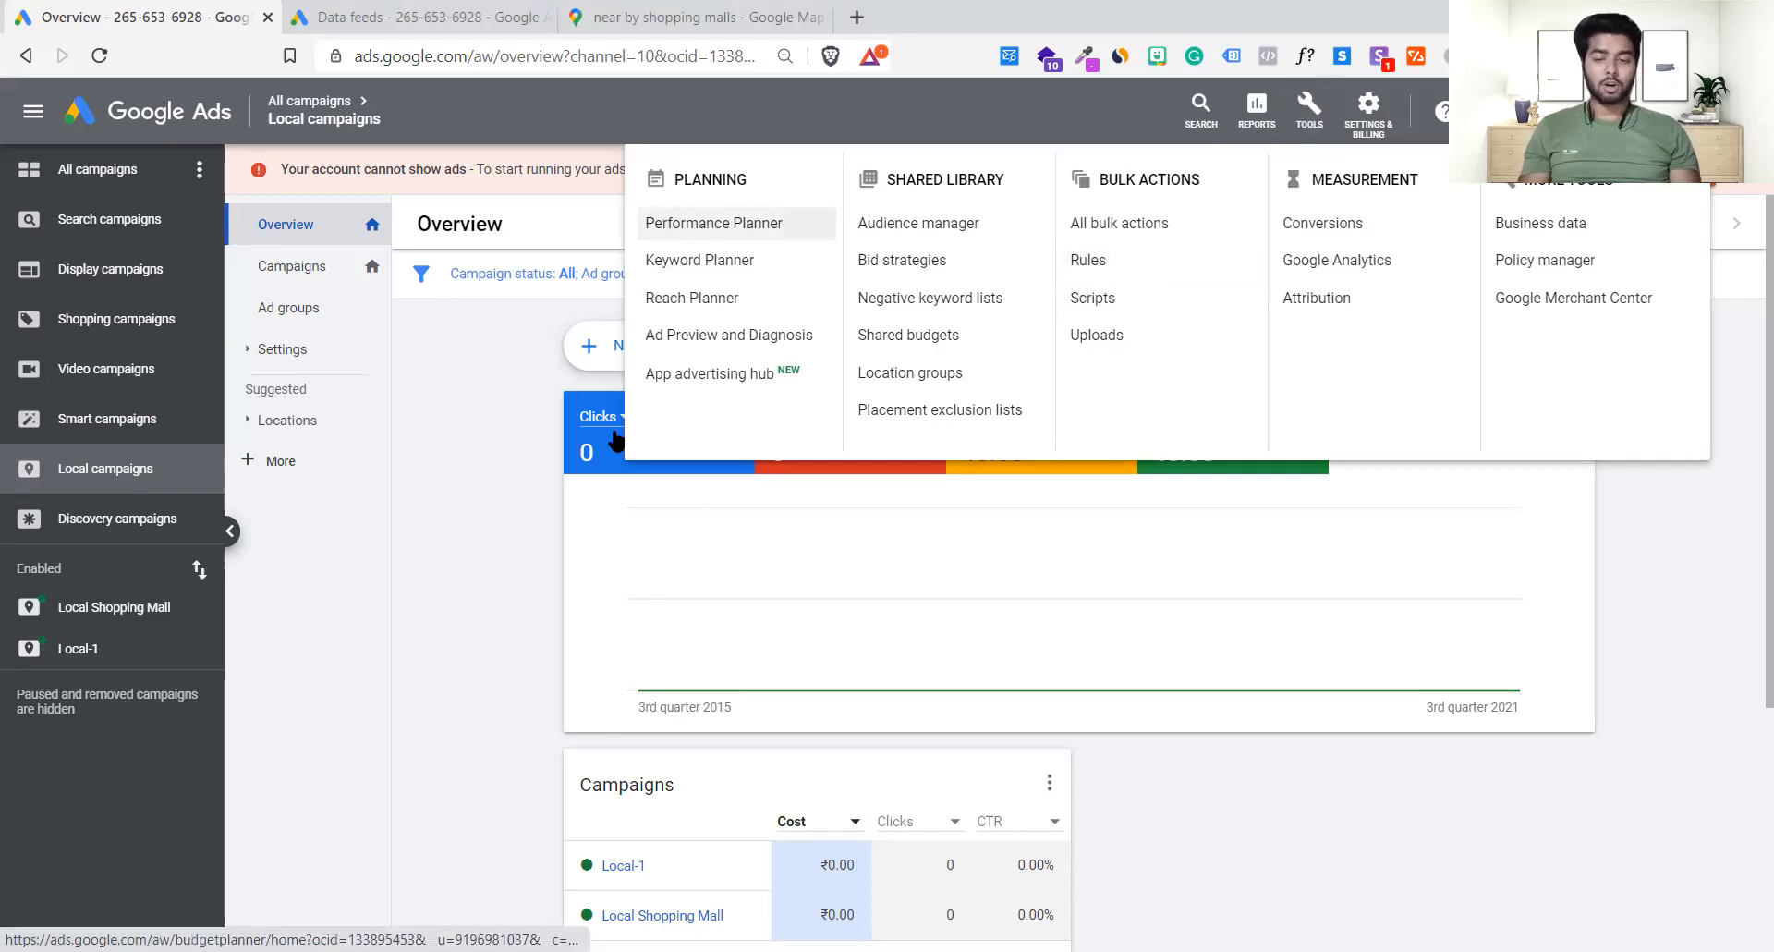
{"action": "left_click", "coordinate": [375, 591]}
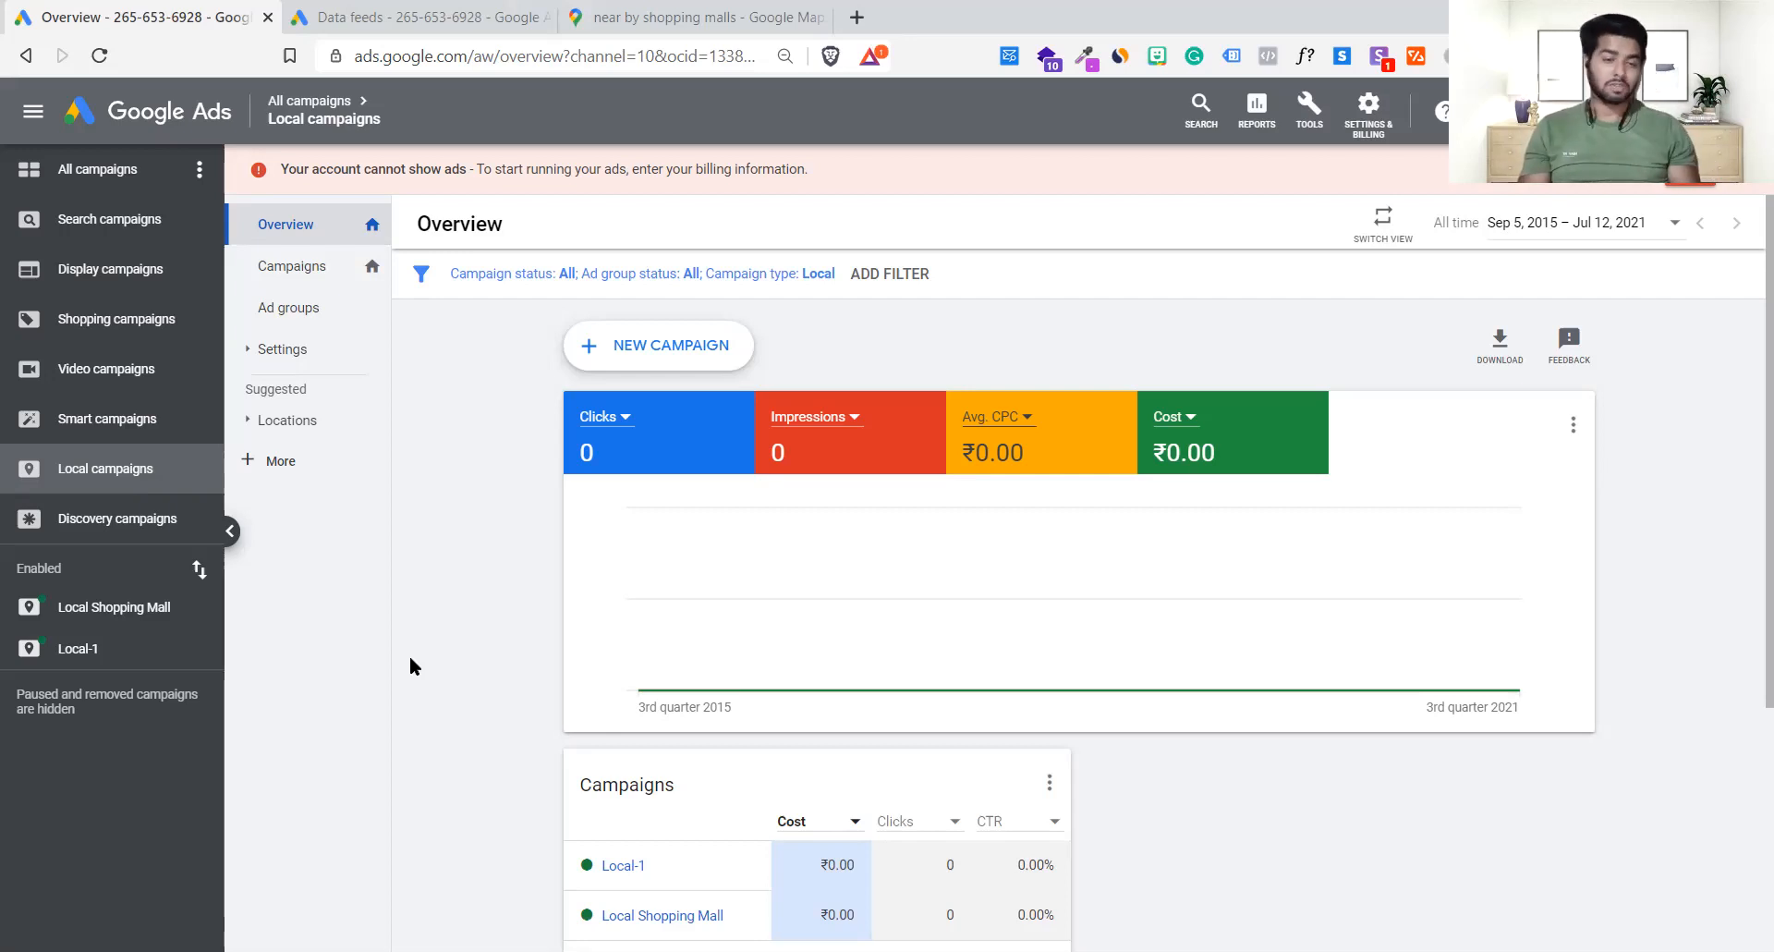
{"action": "mouse_move", "coordinate": [928, 553]}
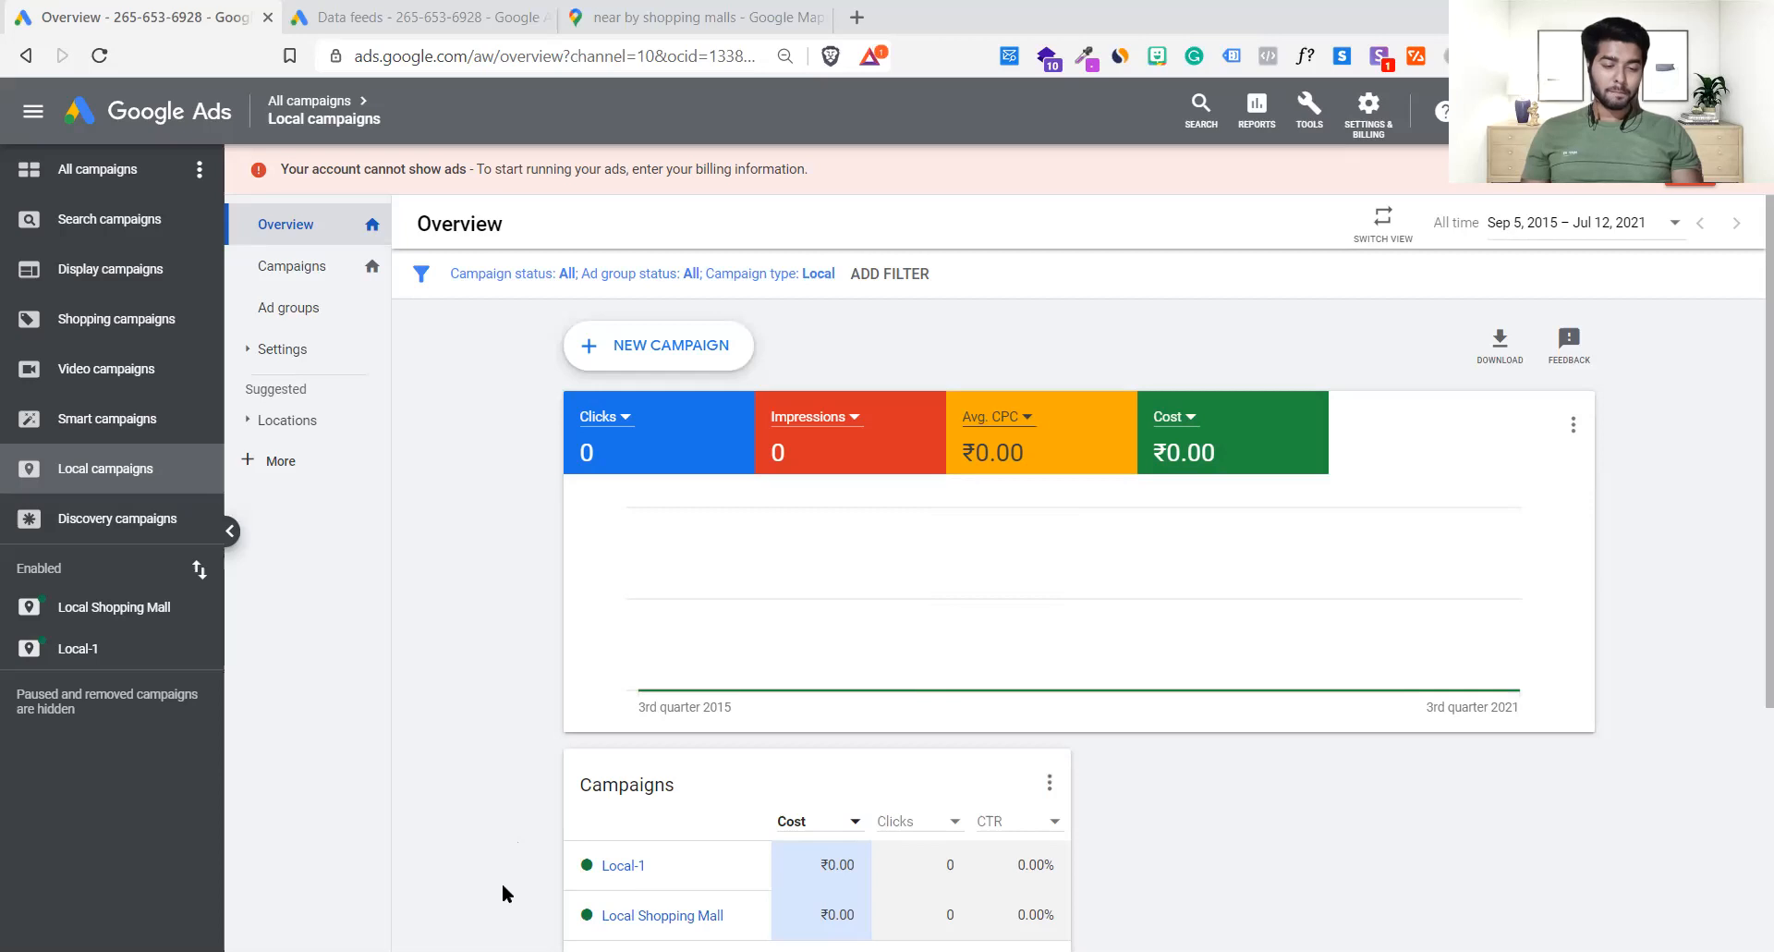
{"action": "mouse_move", "coordinate": [922, 542]}
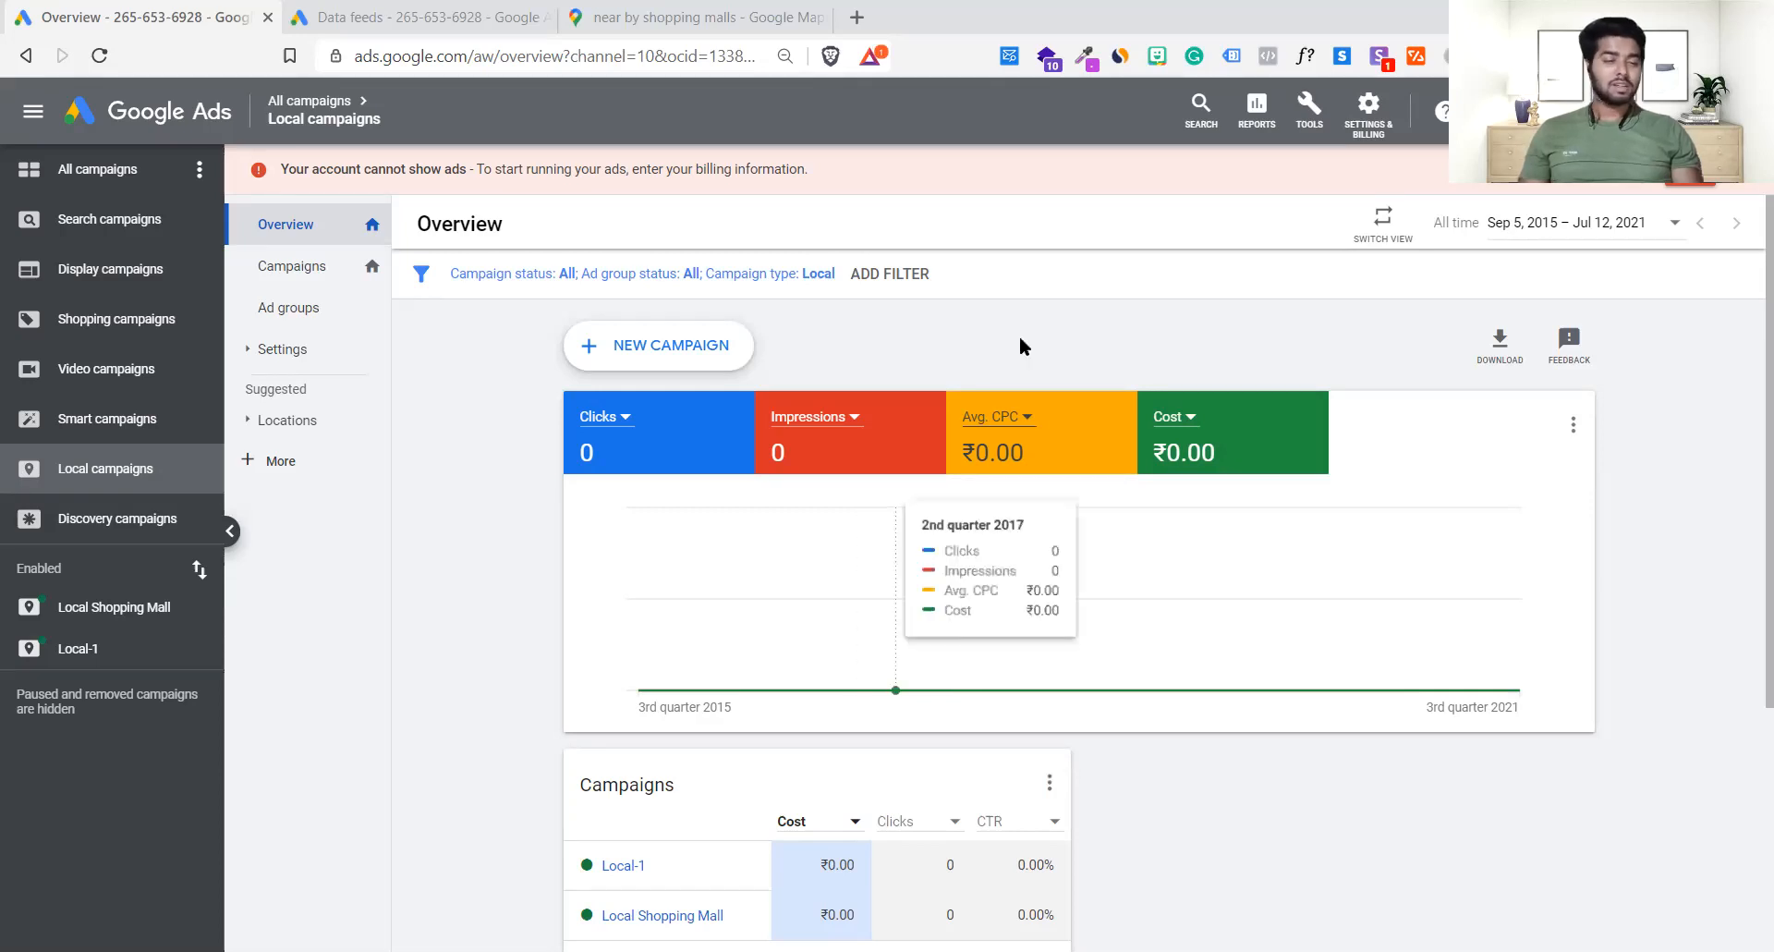